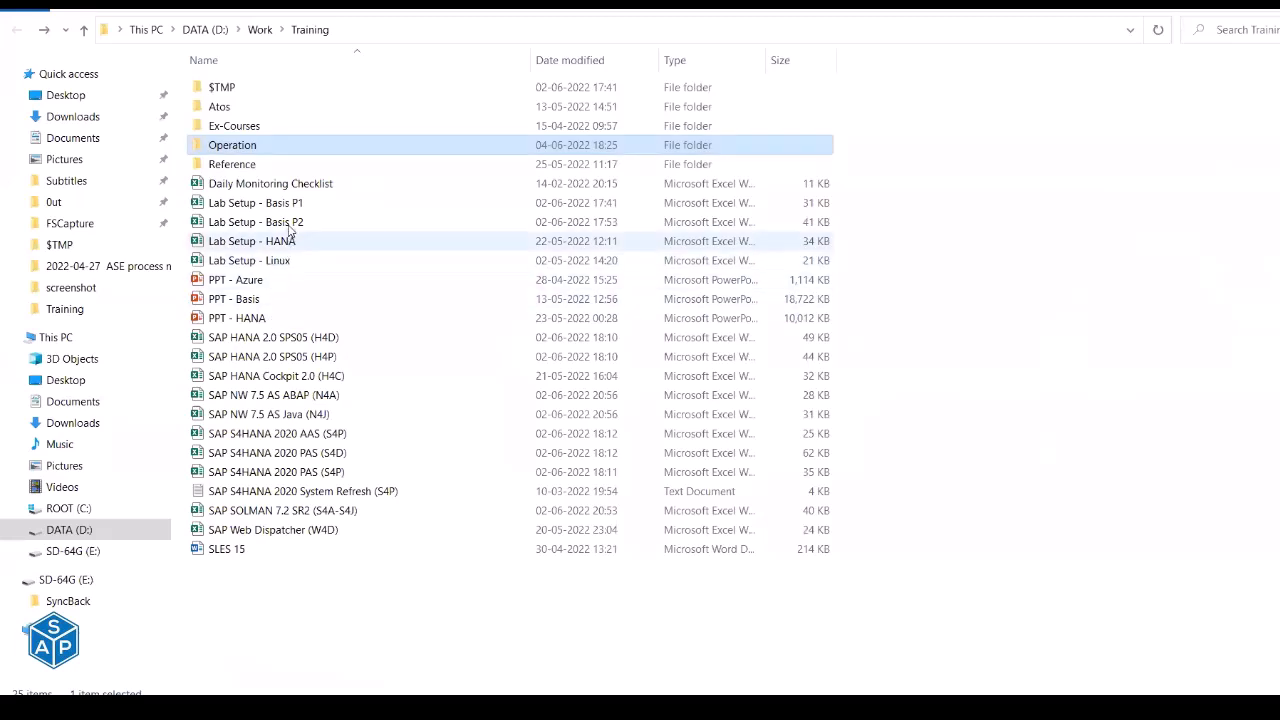
Open the Lab Setup - Basis P1 workbook and show its System sheet.
left_click(286, 206)
double_click(286, 204)
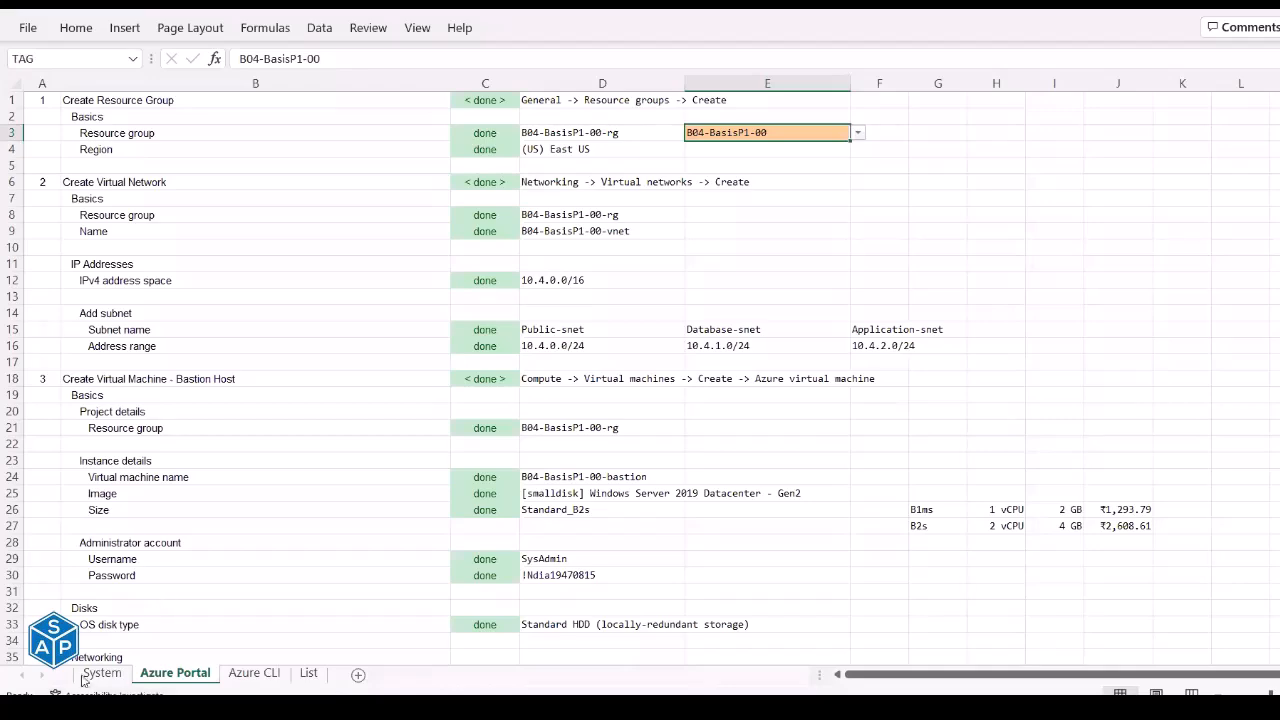
left_click(97, 675)
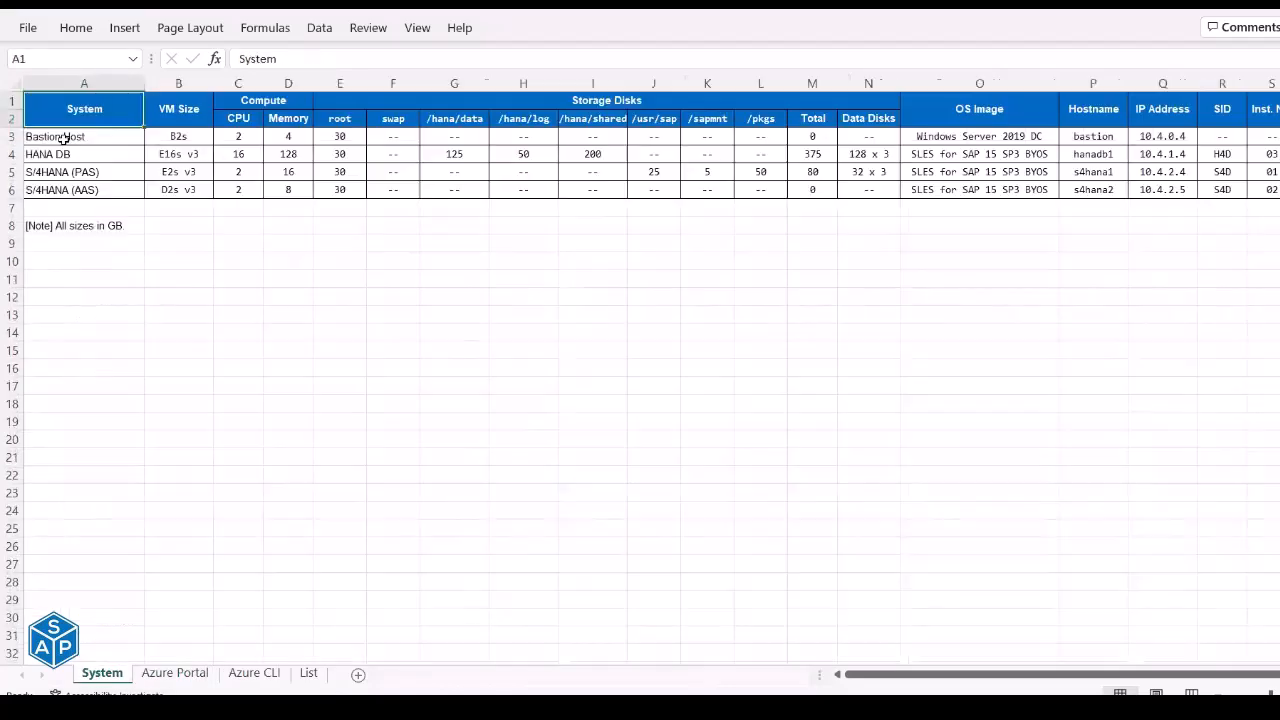
Examine the Bastion Host row's VM size, CPU and memory, root disk, OS image, hostname and IP address.
left_click(73, 136)
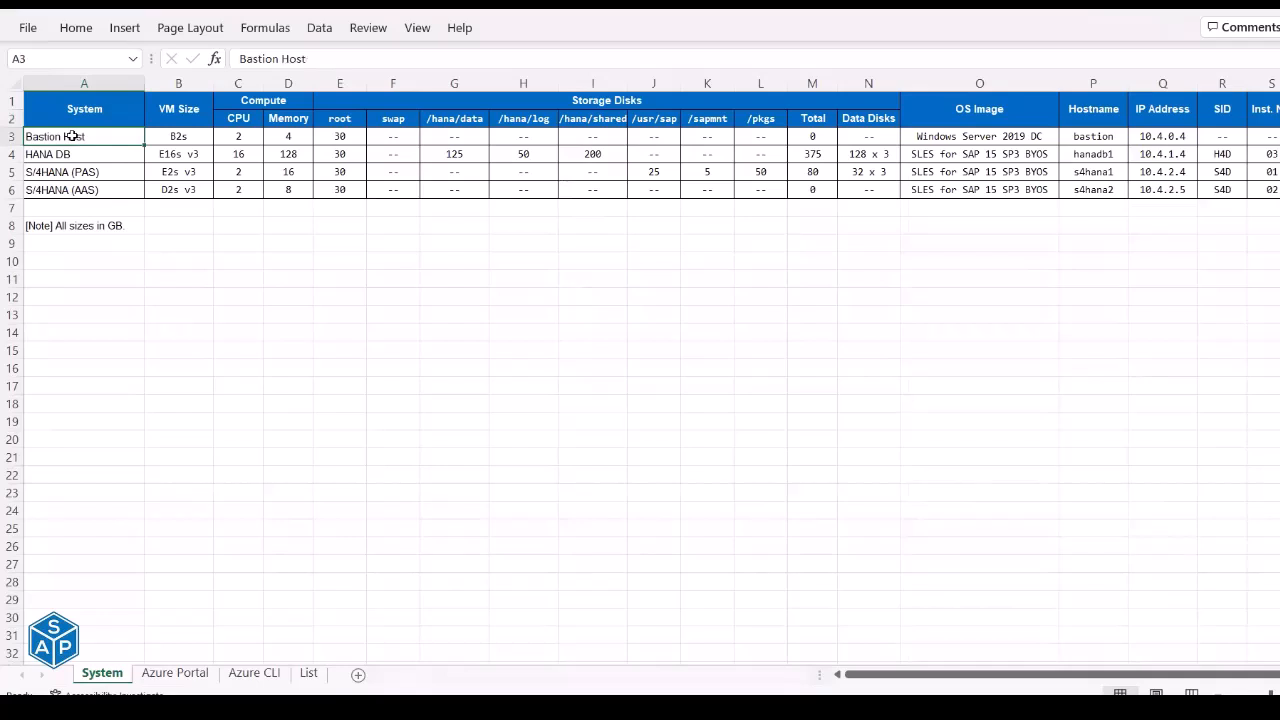
left_click(170, 137)
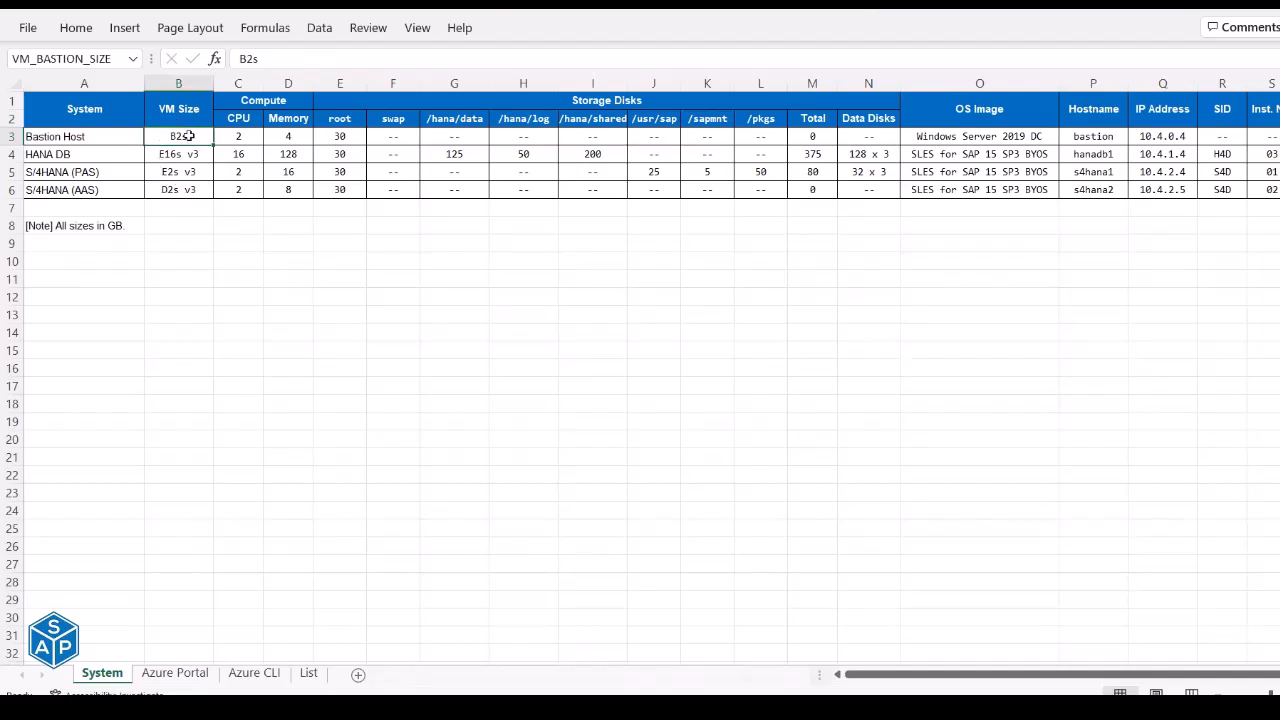
left_click_drag(229, 136, 274, 137)
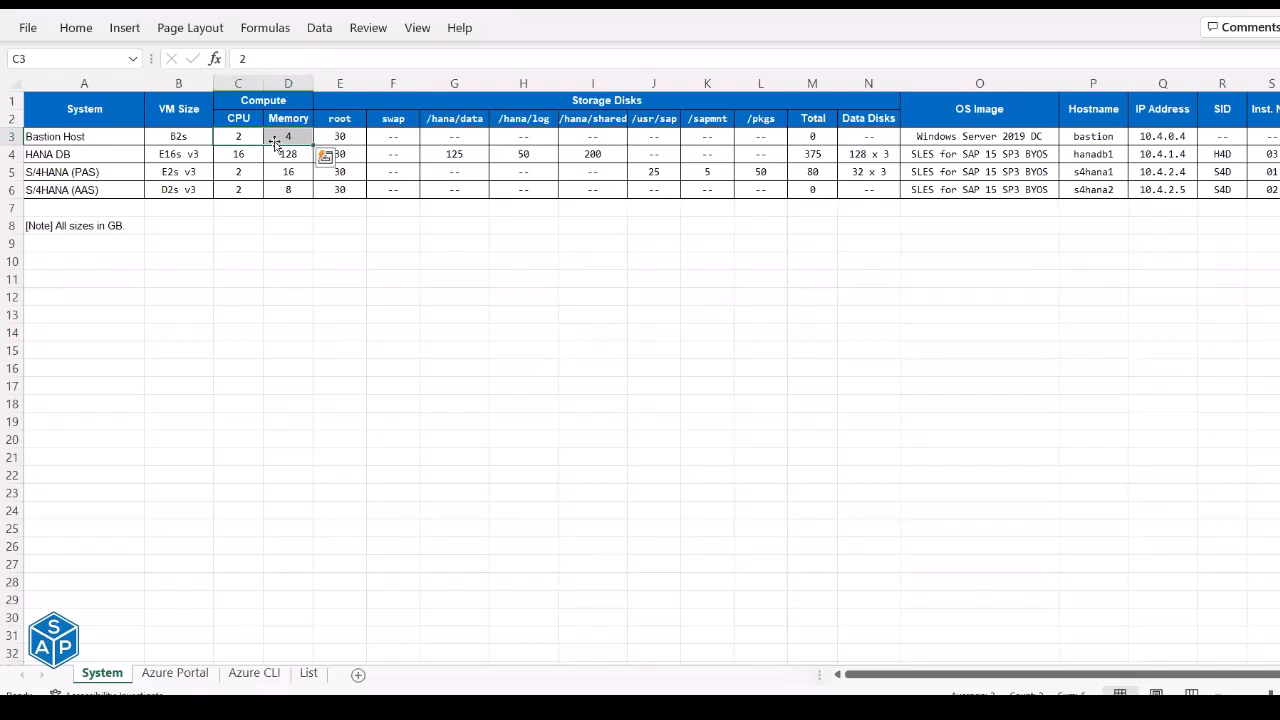
left_click(338, 134)
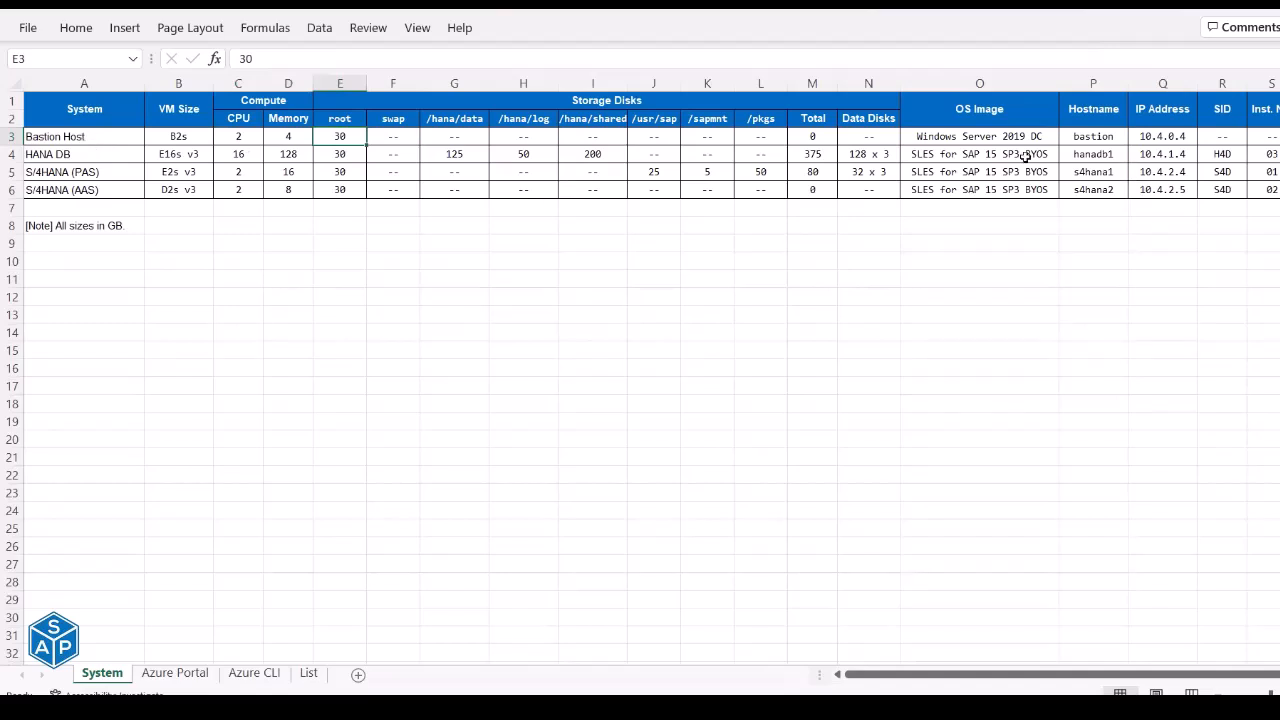
left_click(964, 137)
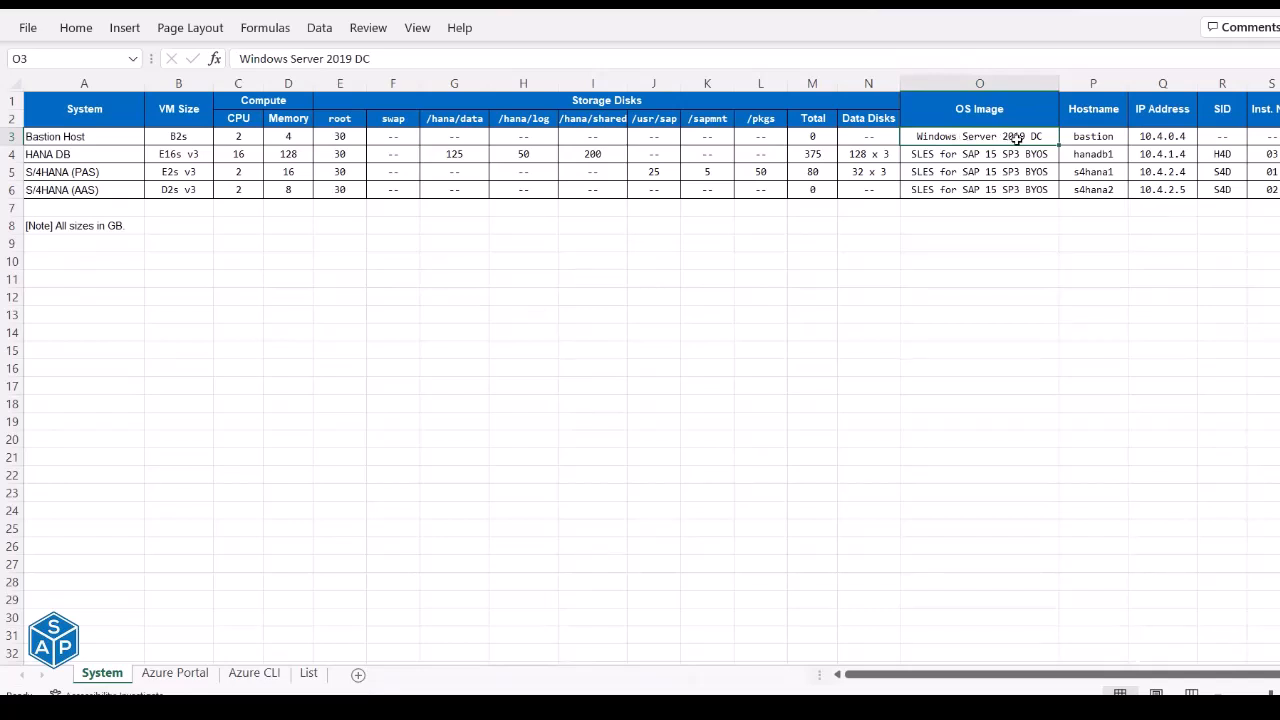
left_click(1114, 137)
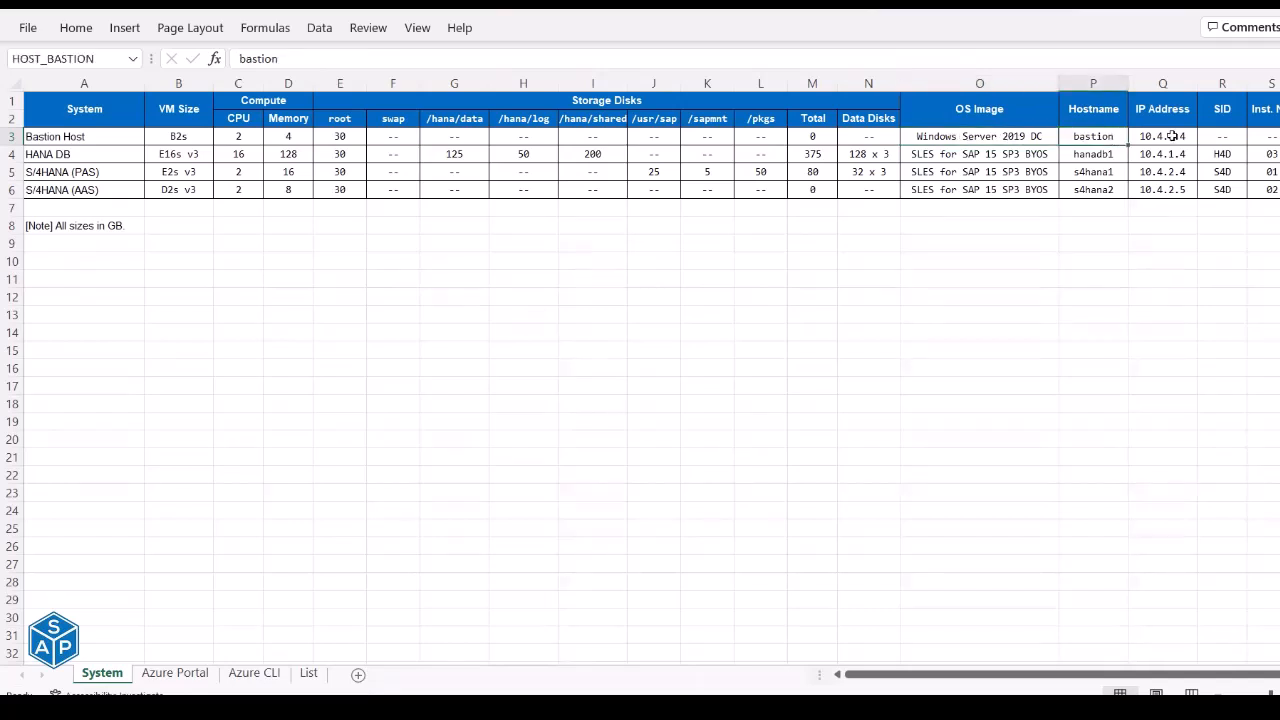
left_click(1172, 136)
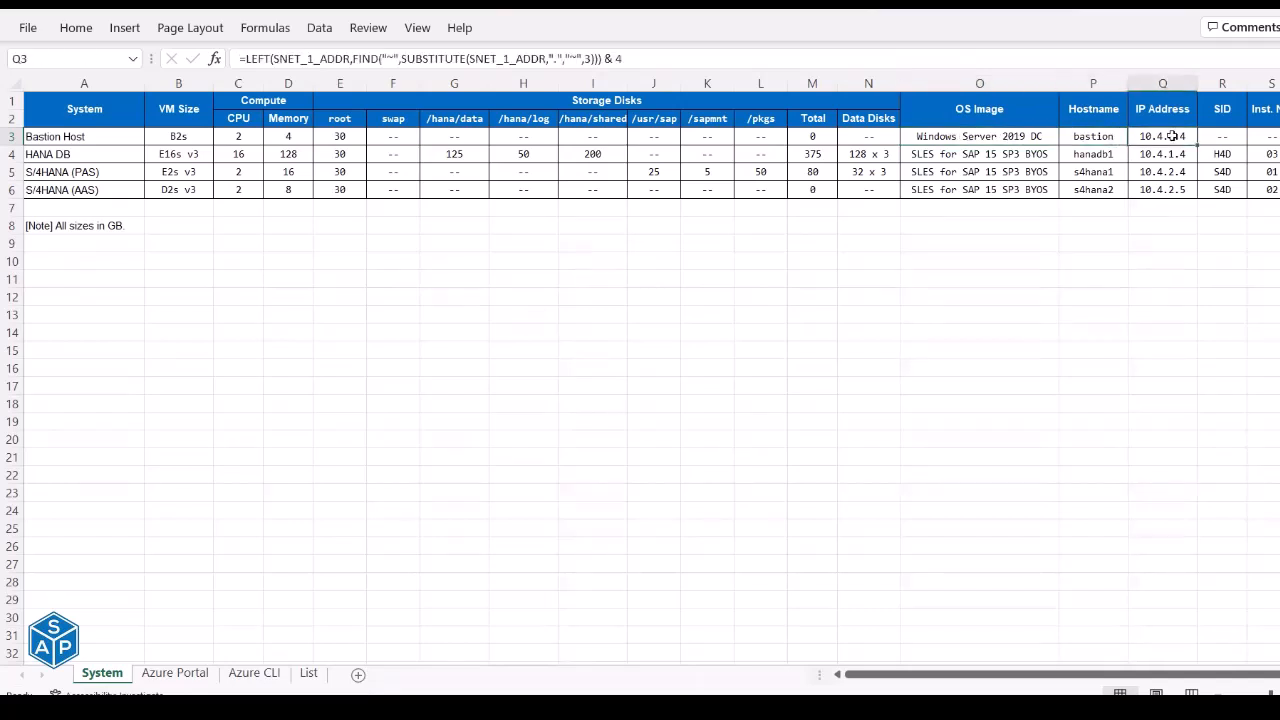
left_click(50, 137)
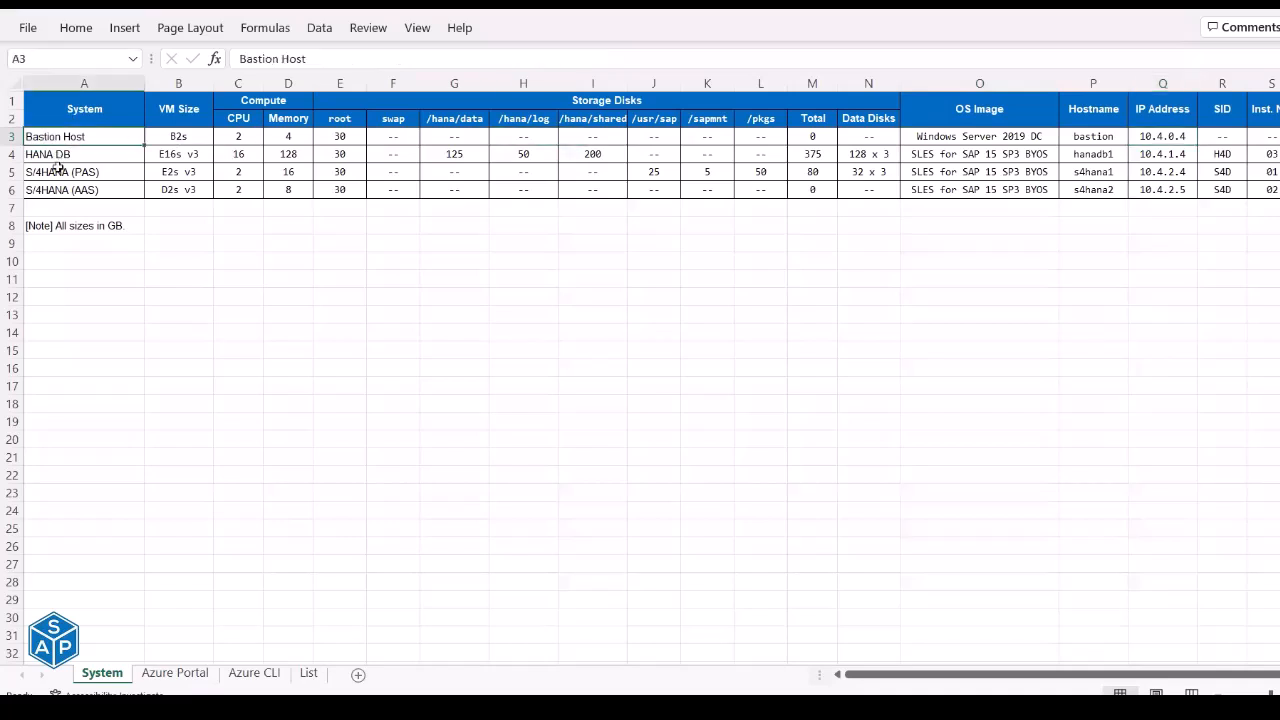
Examine the HANA DB row's VM size, CPU, memory, root and /hana storage disks, and total storage.
left_click(58, 154)
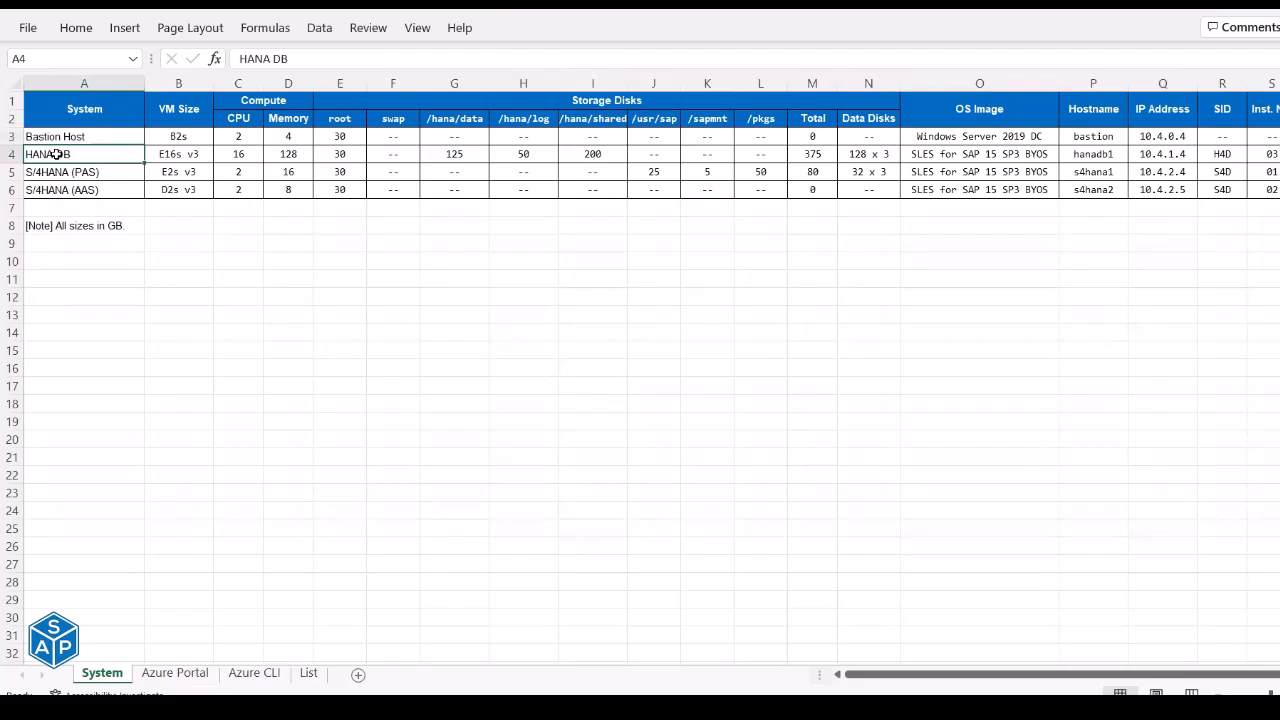
left_click(197, 154)
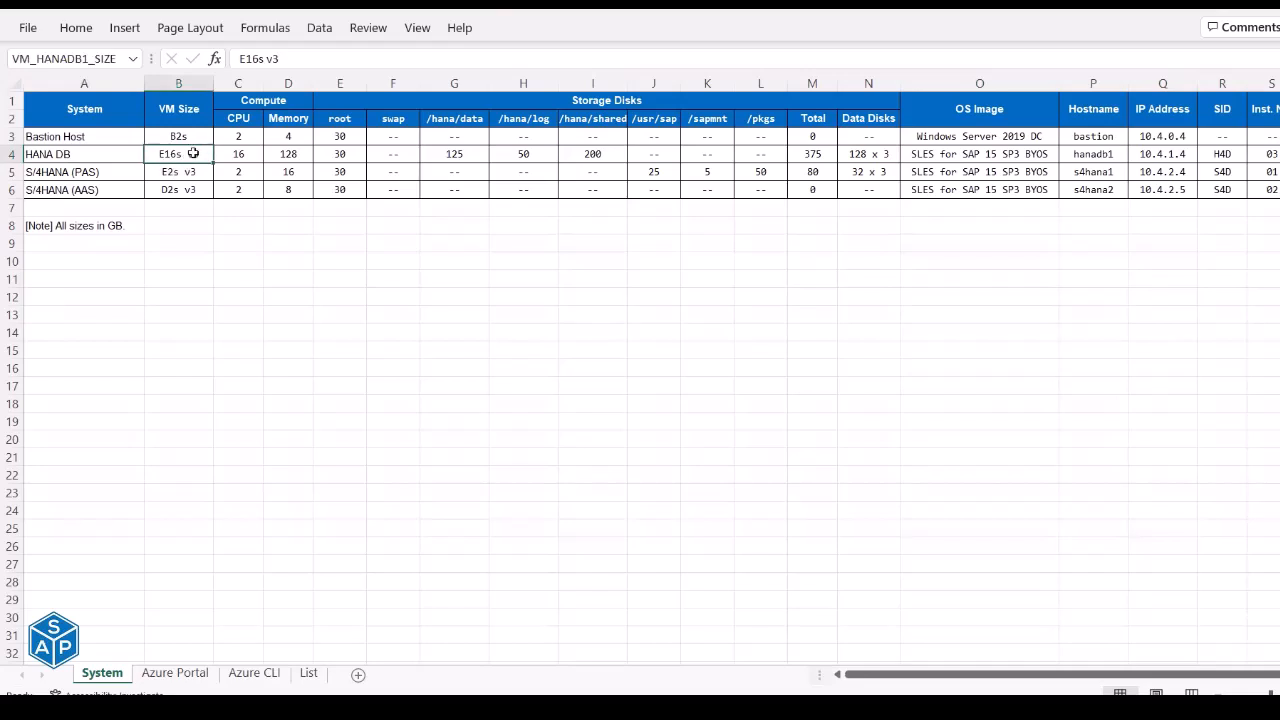
left_click(250, 156)
left_click(283, 157)
left_click_drag(349, 157, 795, 162)
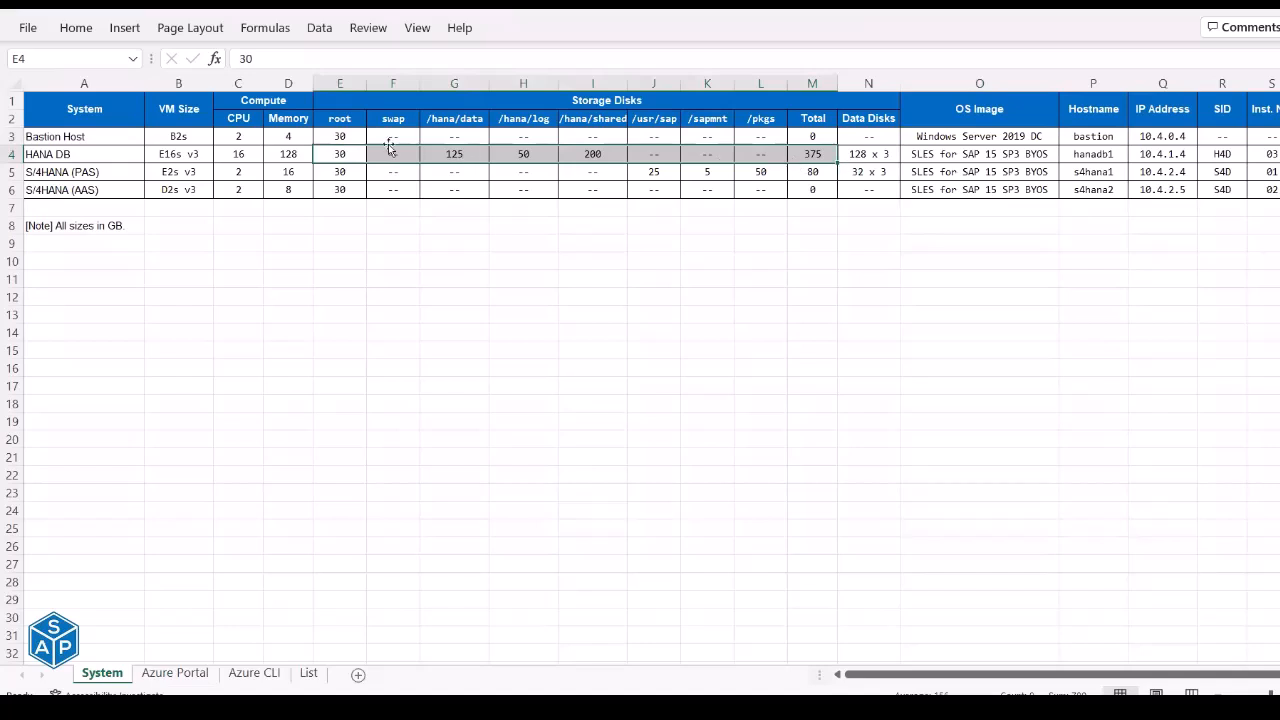
left_click(333, 157)
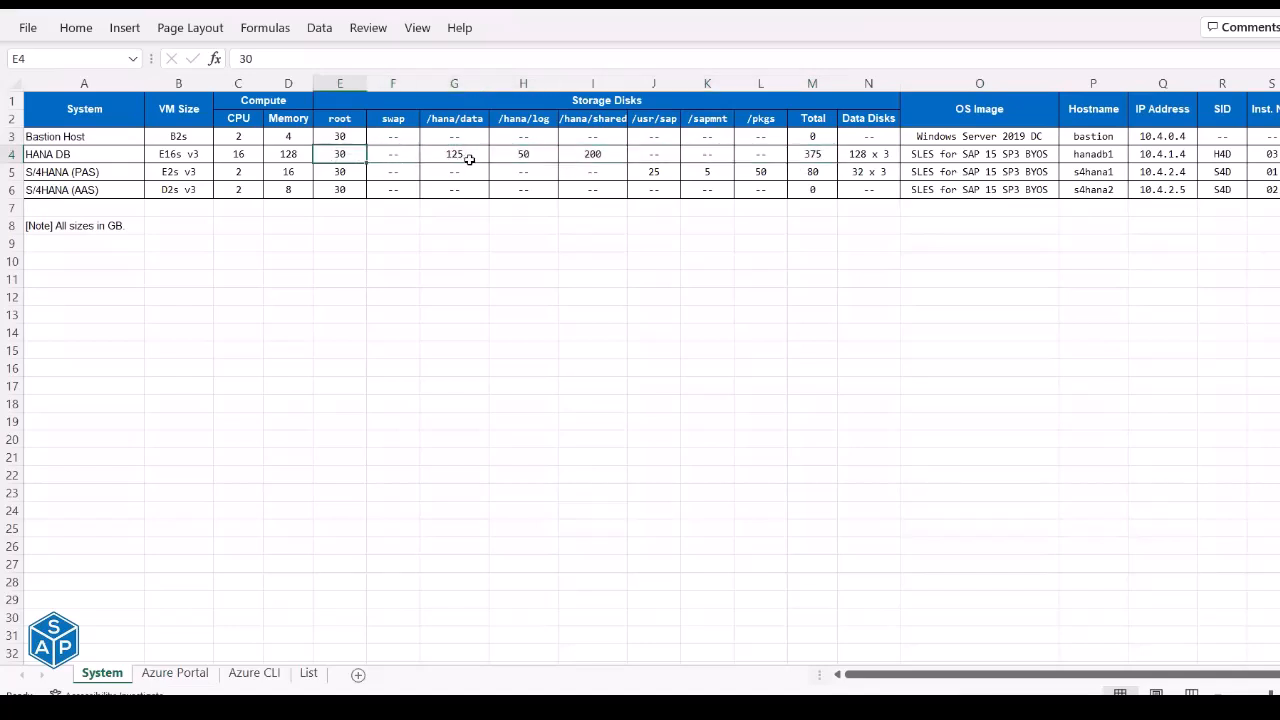
left_click(466, 153)
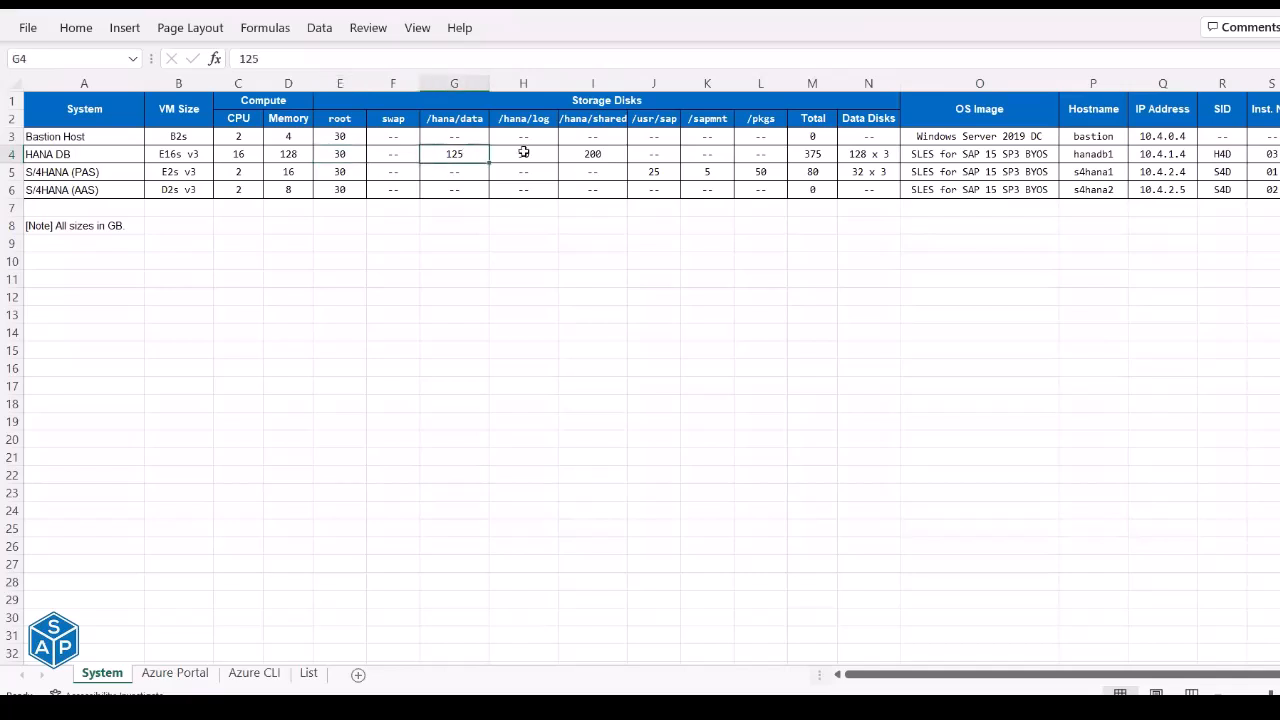
left_click(523, 152)
left_click(605, 153)
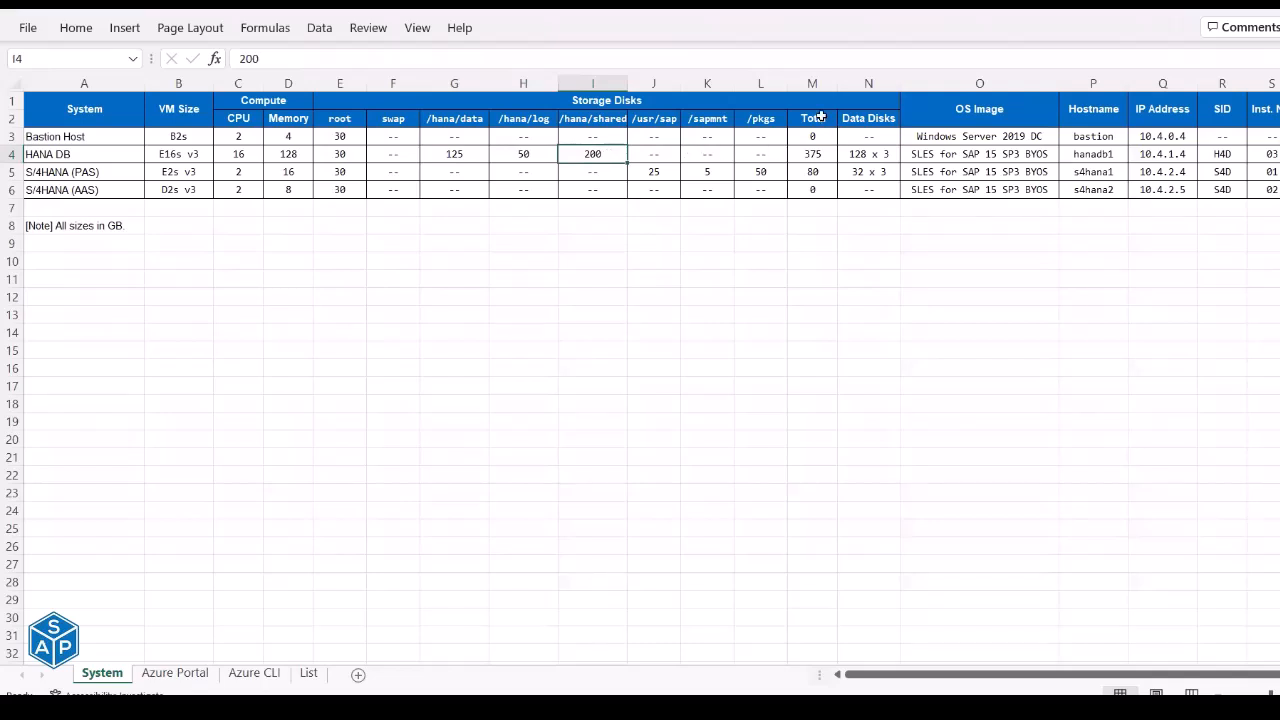
left_click(813, 156)
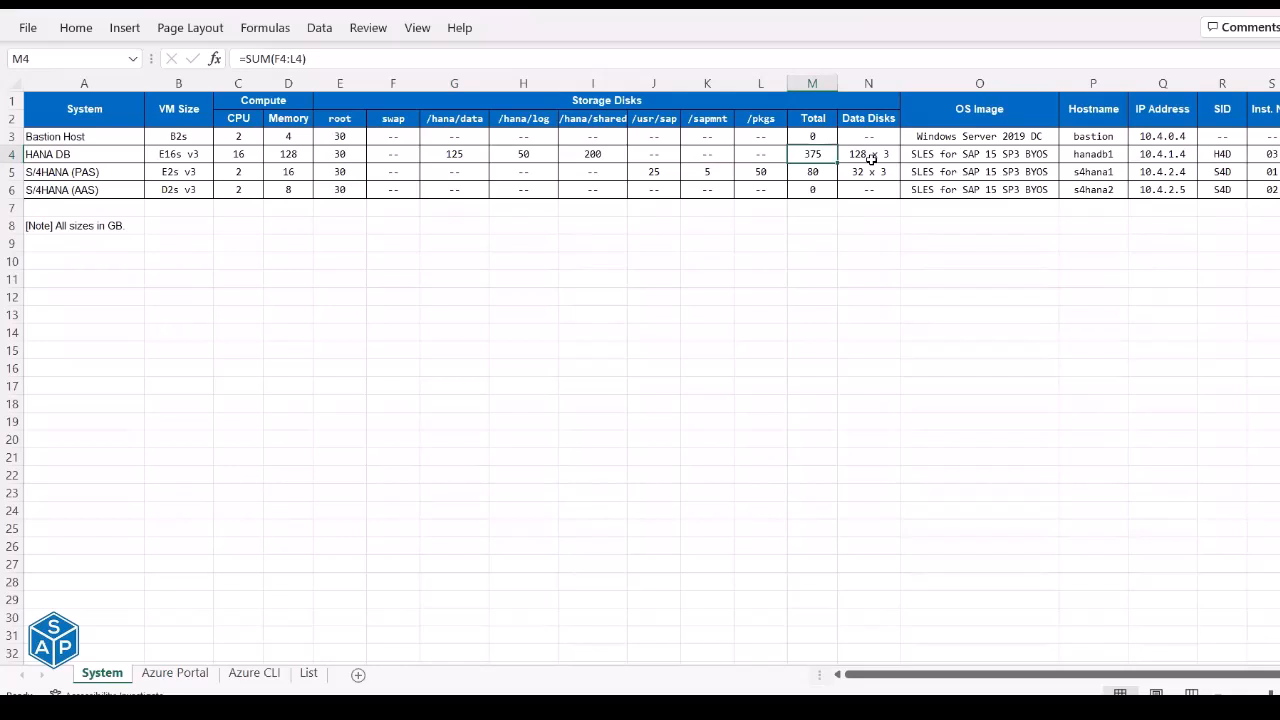
Examine the S/4HANA (PAS) row's VM size, compute resources and storage disks through the total.
left_click(38, 172)
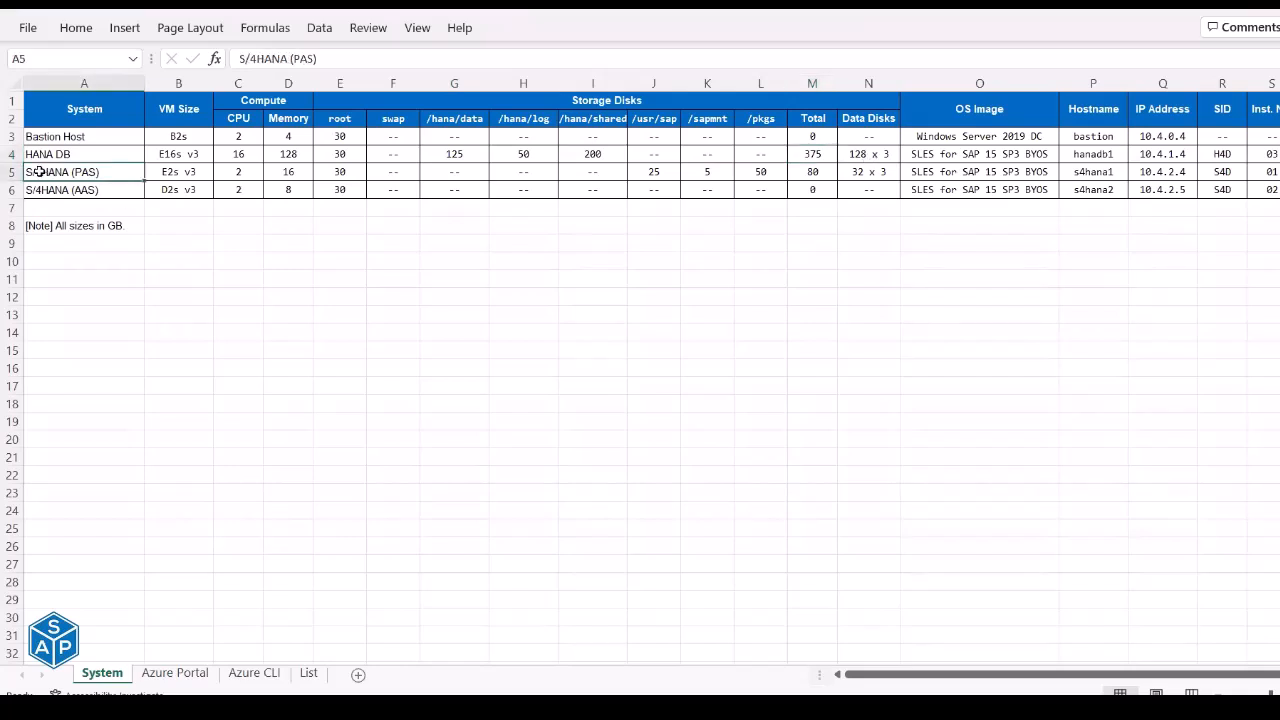
left_click_drag(70, 176, 340, 172)
left_click_drag(588, 171, 795, 172)
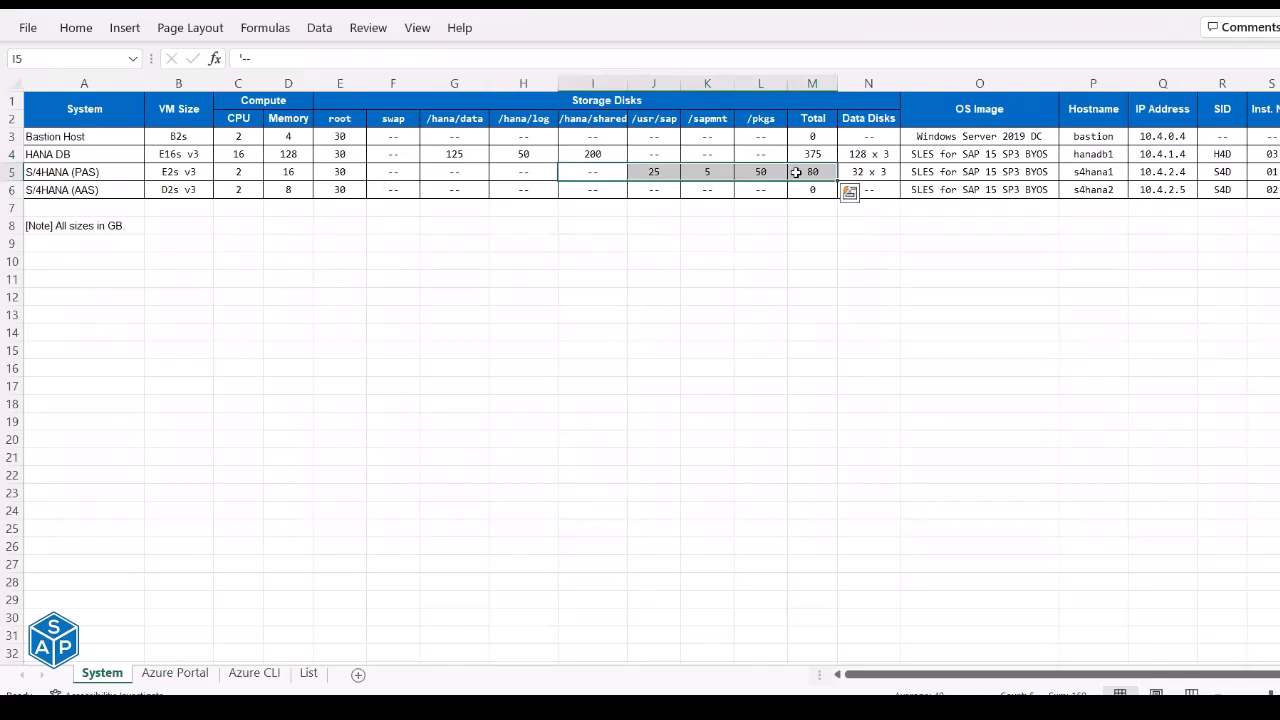
Compare the OS images, hostnames, IP addresses, SIDs and instance numbers of HANA DB and S/4HANA (PAS).
left_click_drag(987, 152, 993, 171)
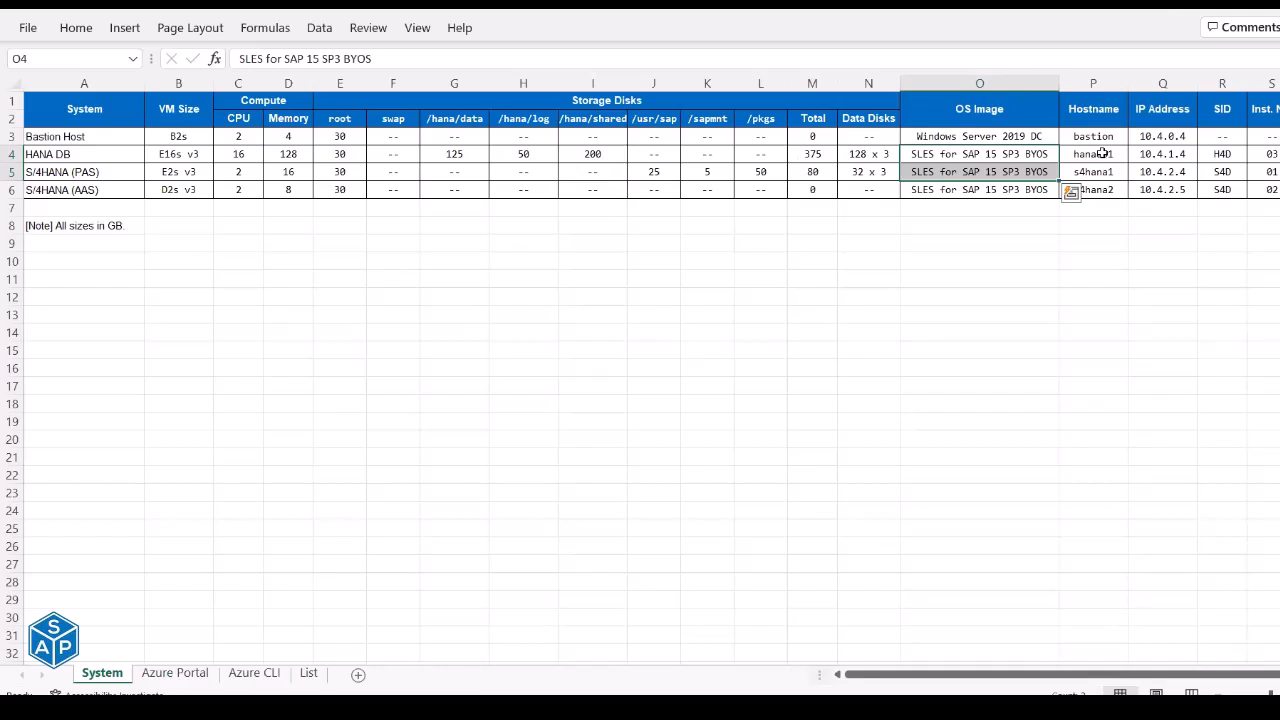
left_click_drag(1101, 153, 1097, 172)
left_click_drag(1177, 149, 1267, 165)
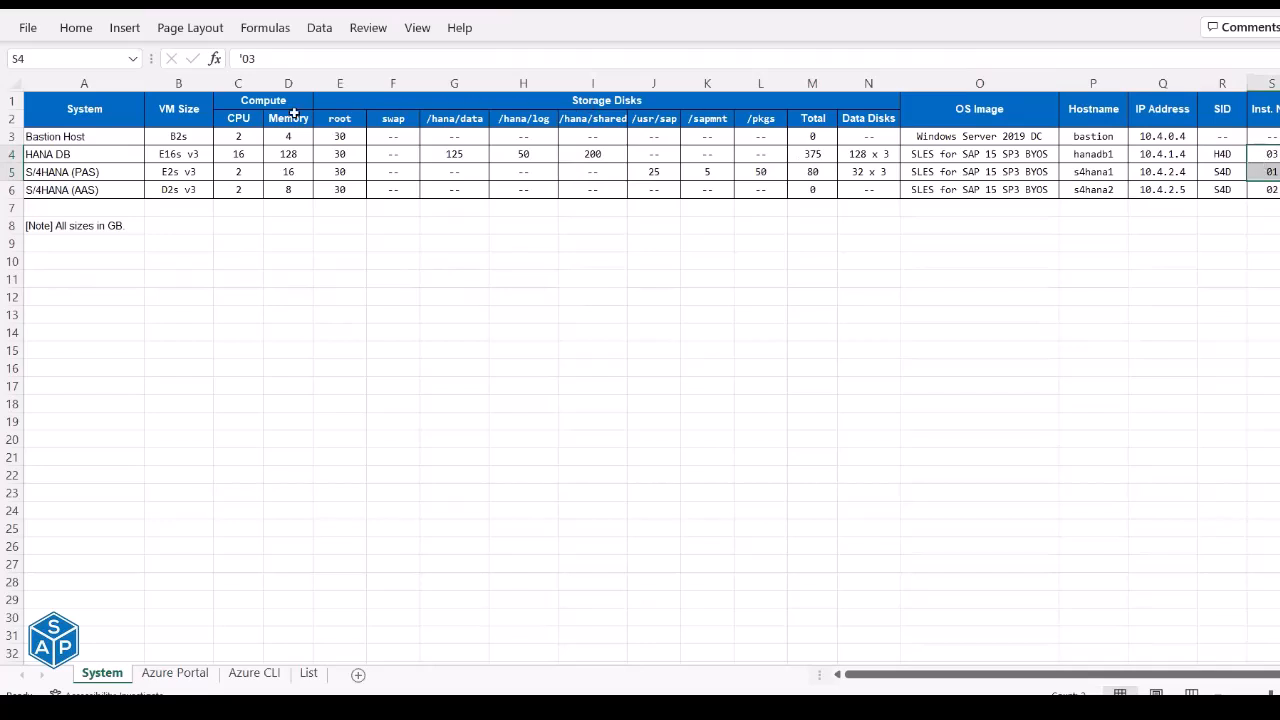
Review the Bastion Host, HANA DB and S/4HANA (PAS) rows together as the systems in the landscape.
left_click(90, 111)
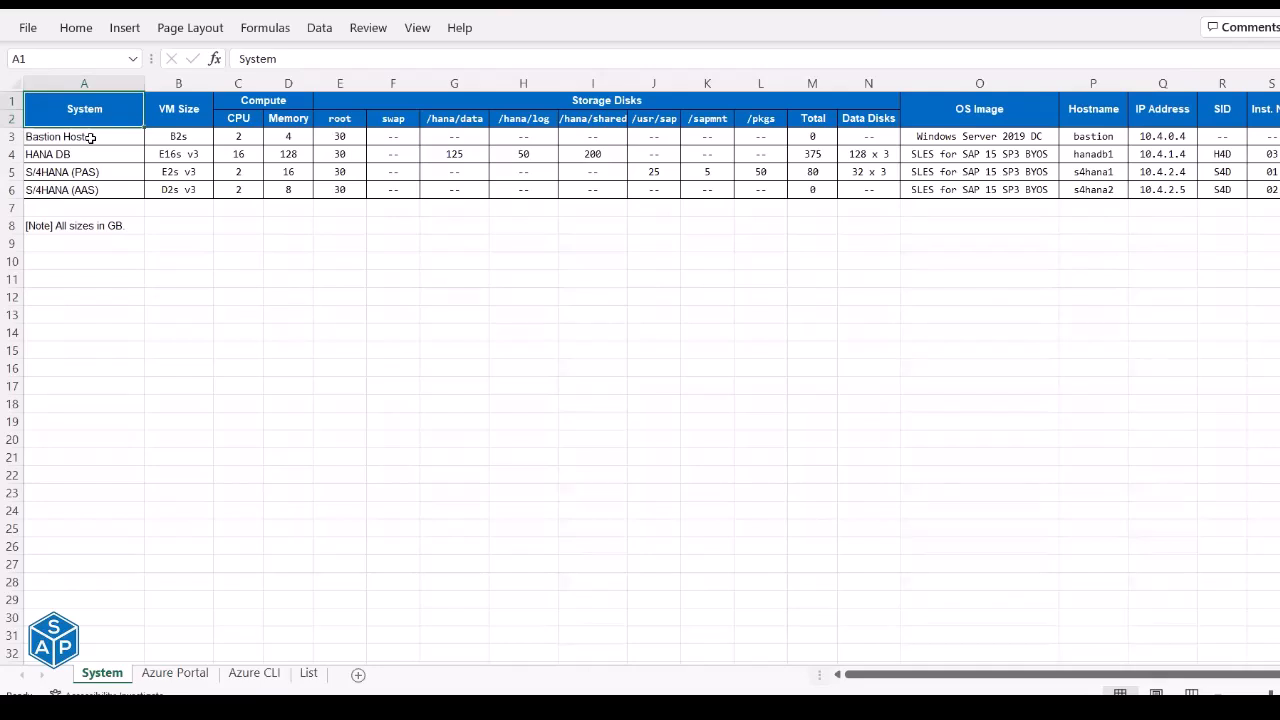
left_click_drag(90, 137, 1258, 168)
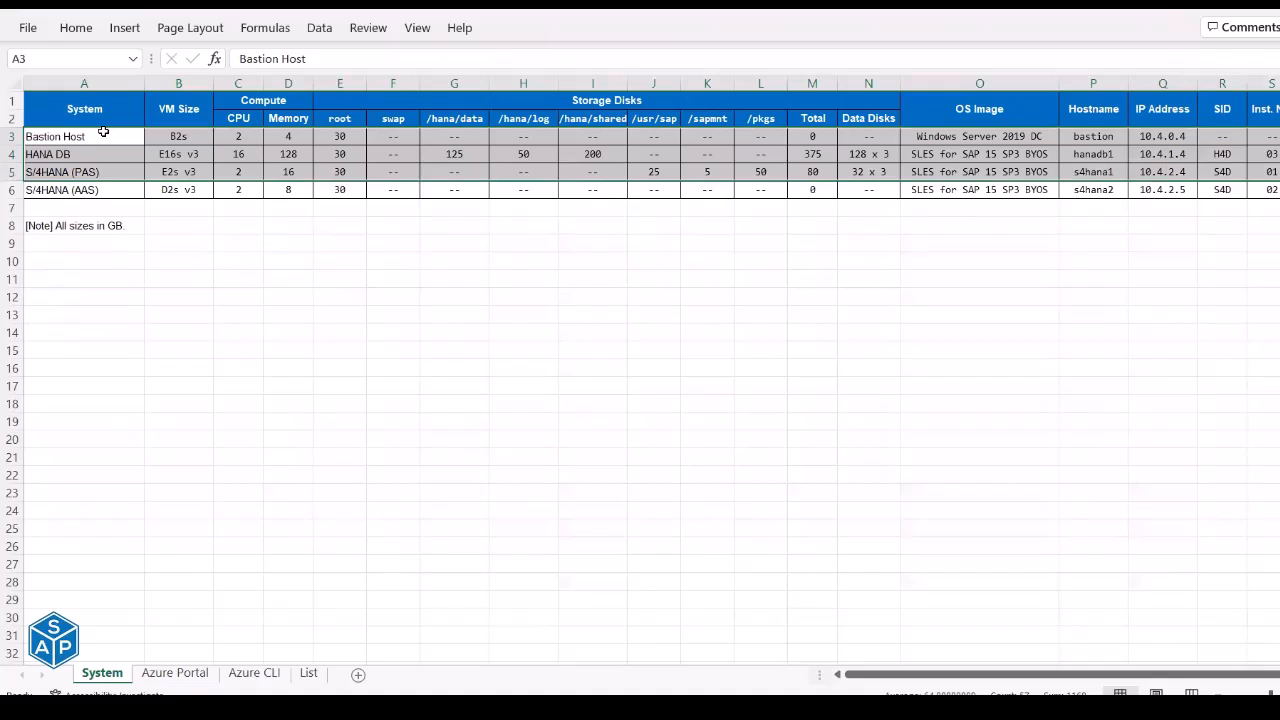
left_click(40, 154)
left_click(46, 170)
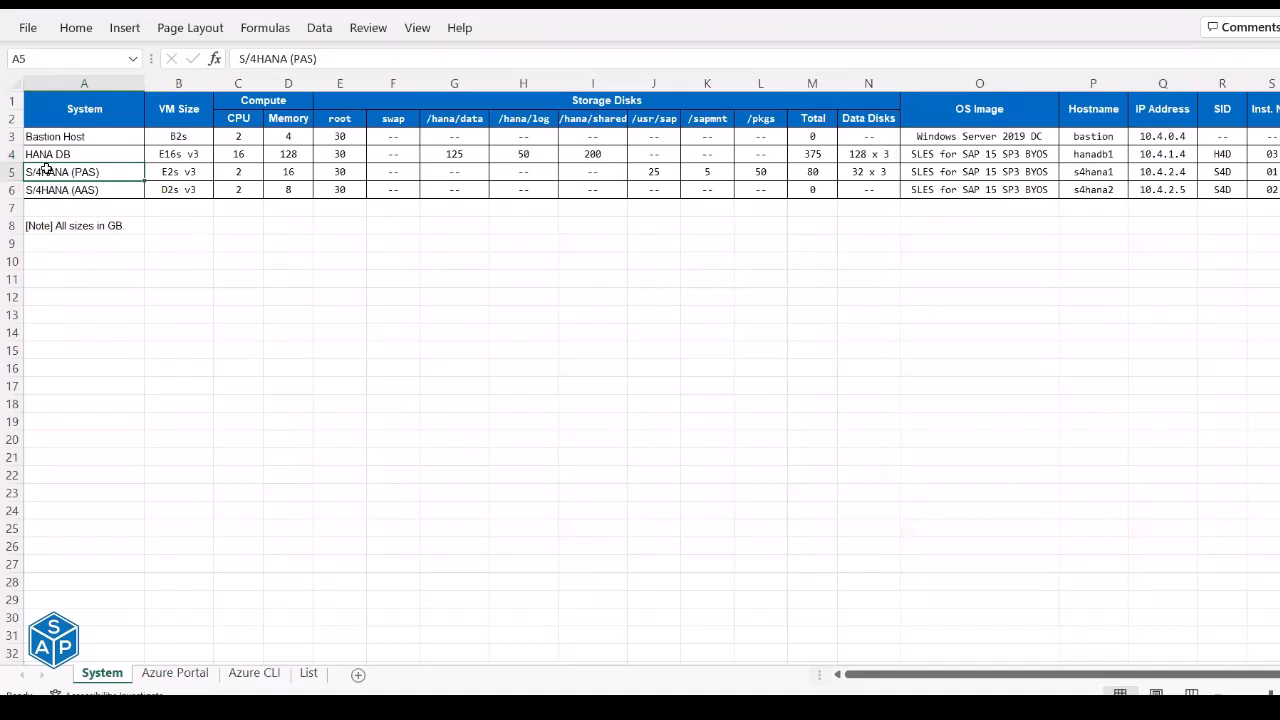
left_click(72, 112)
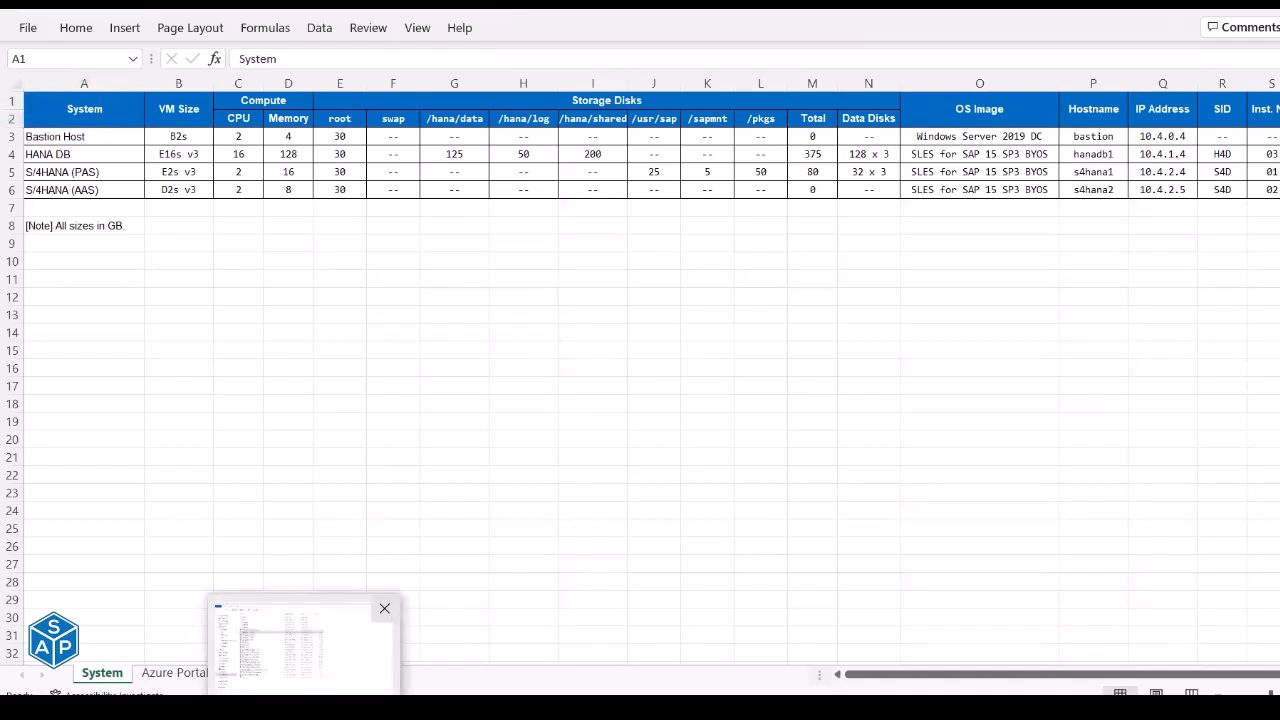
Open the PPT - Azure presentation from the Training folder and view its Topics slide and the slides that follow.
left_click(330, 630)
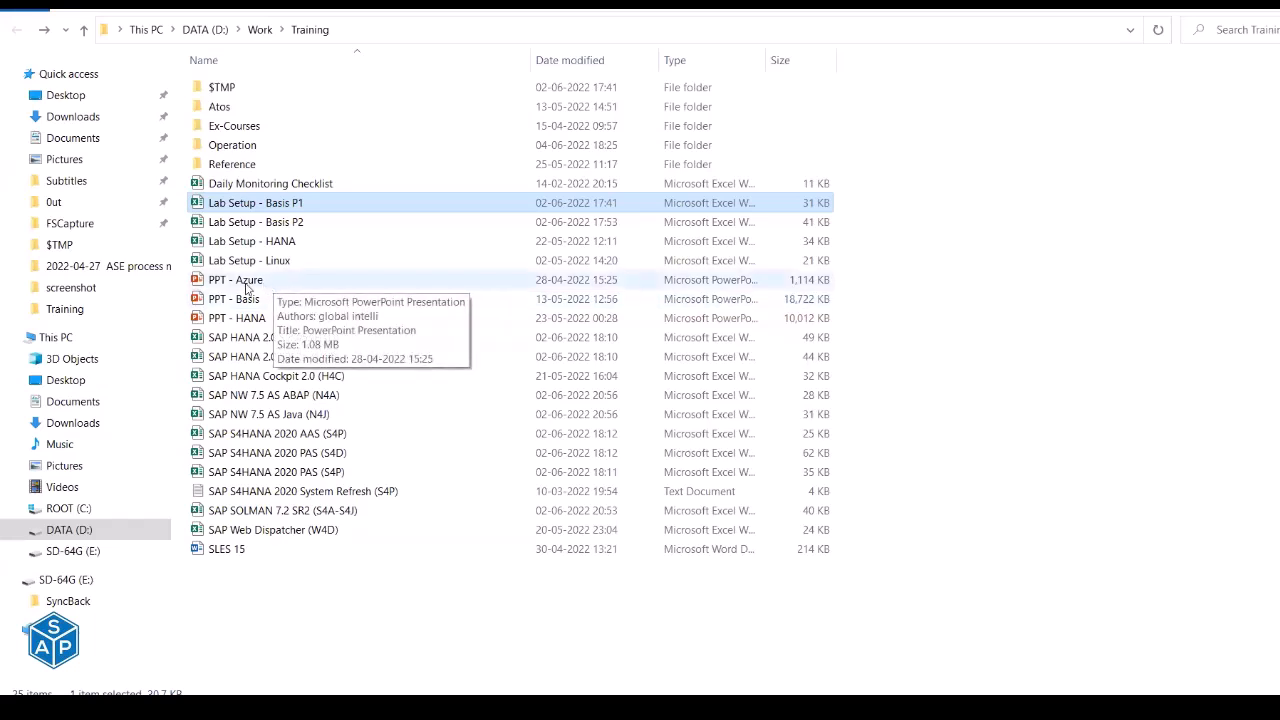
double_click(250, 285)
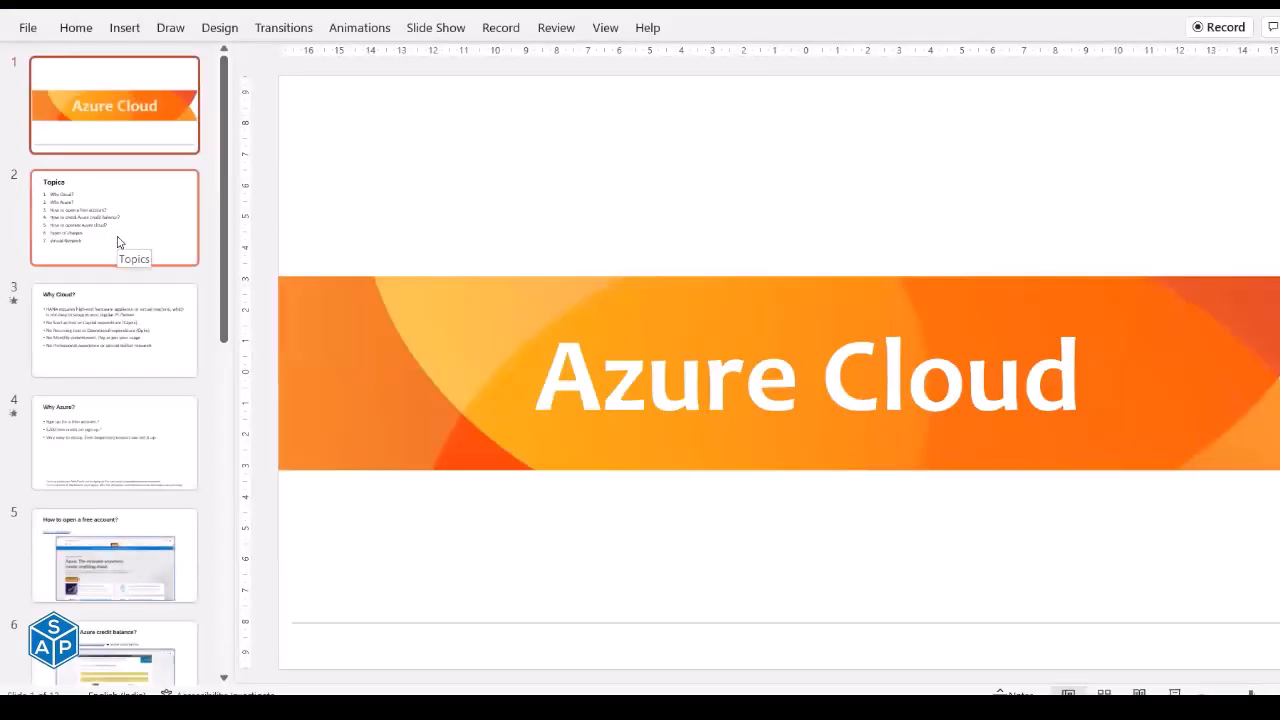
left_click(116, 244)
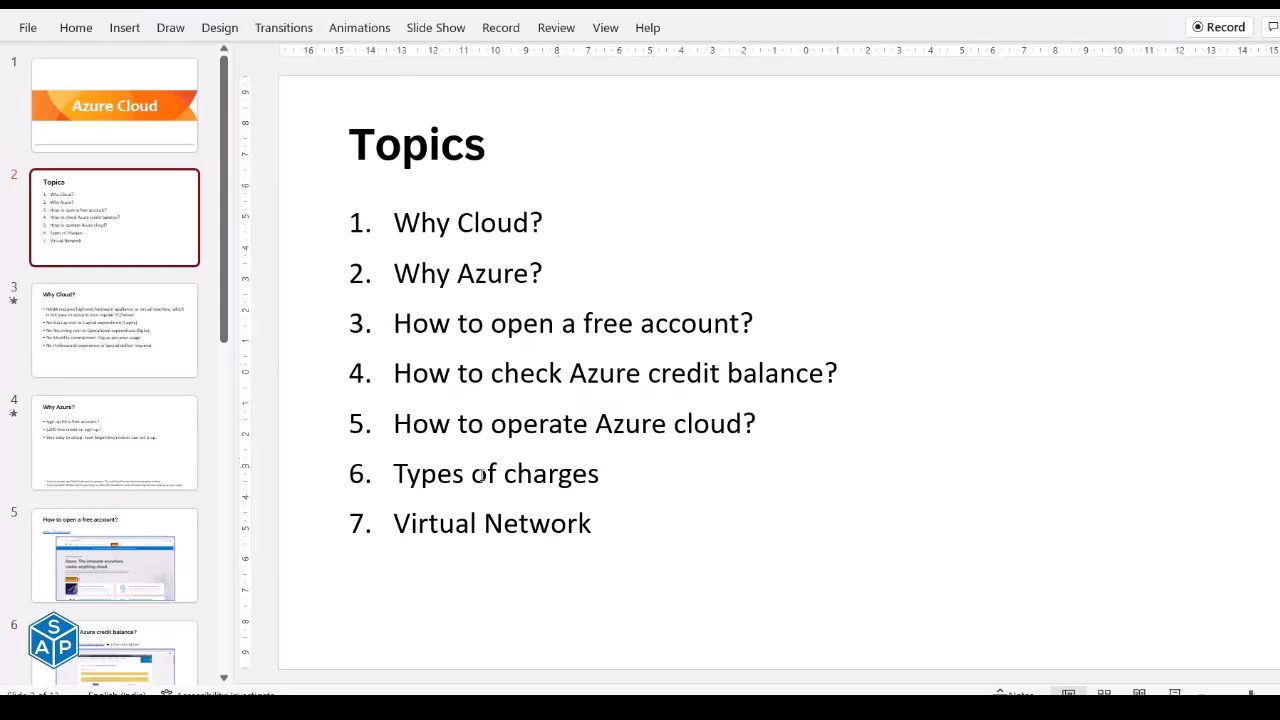
scroll(77, 435, "down", 5)
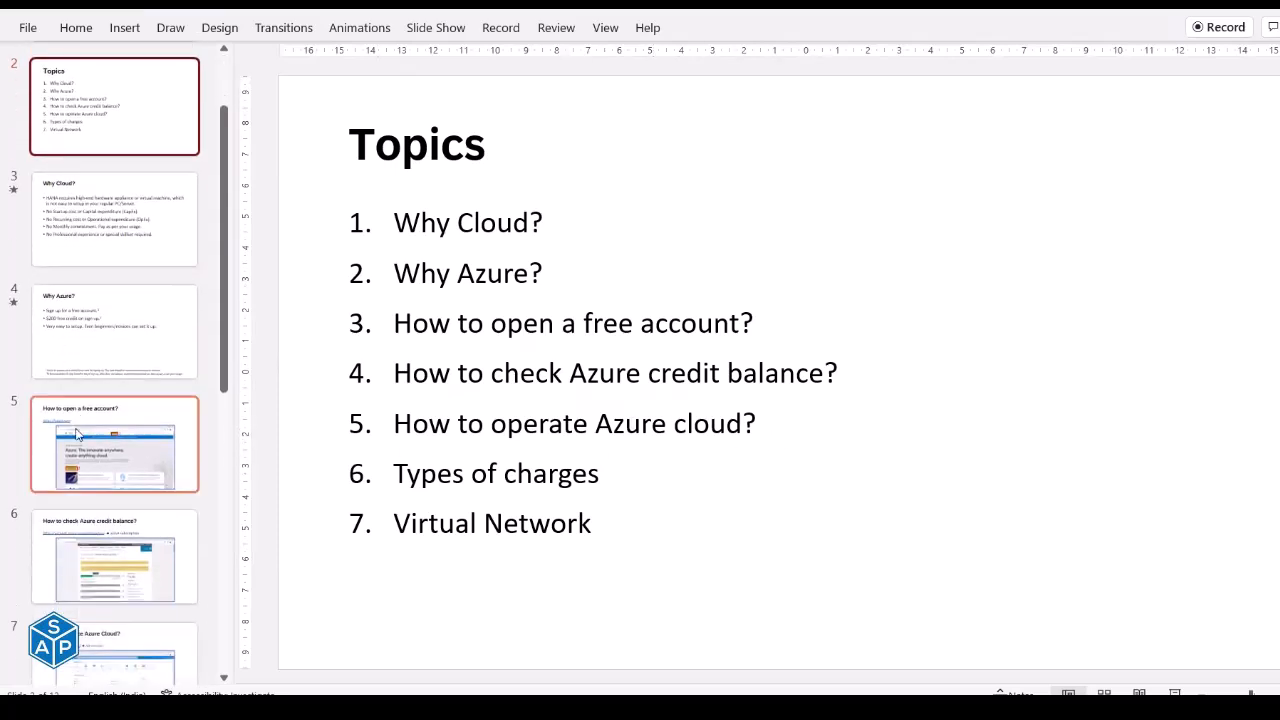
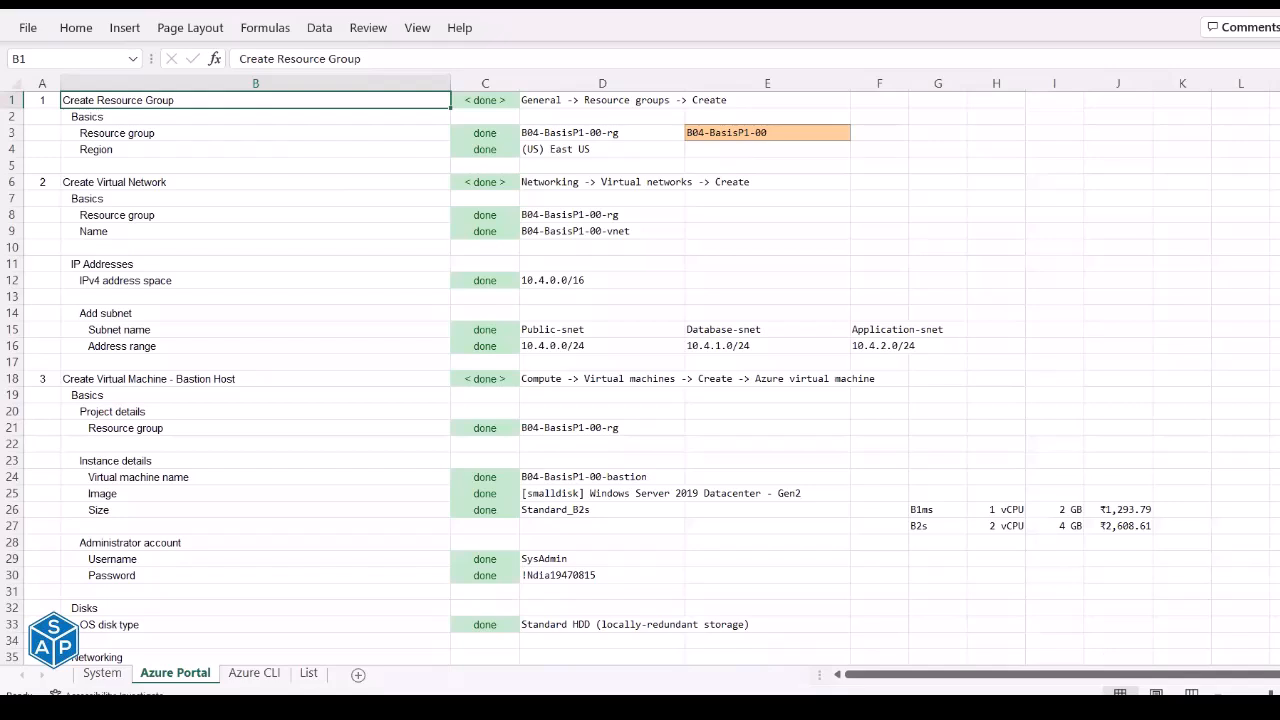
Check the current time and date in the system clock's calendar, and close it again.
key("alt+Tab")
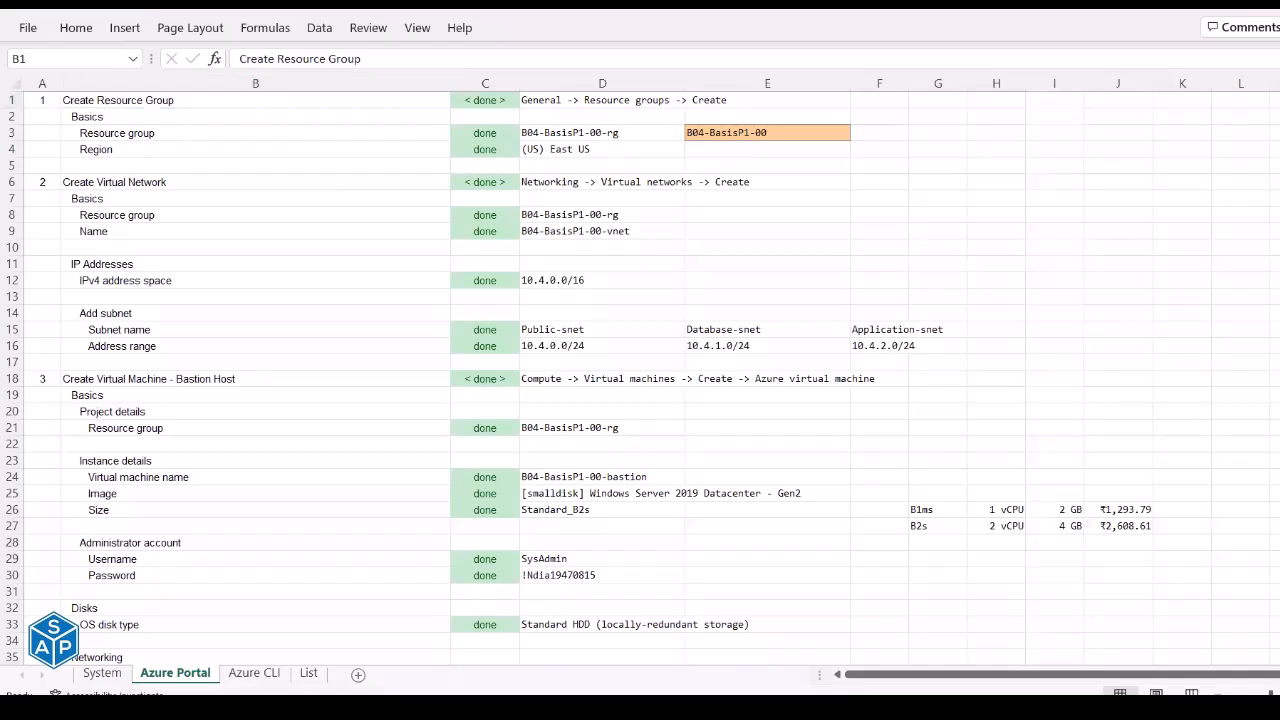
left_click(1279, 719)
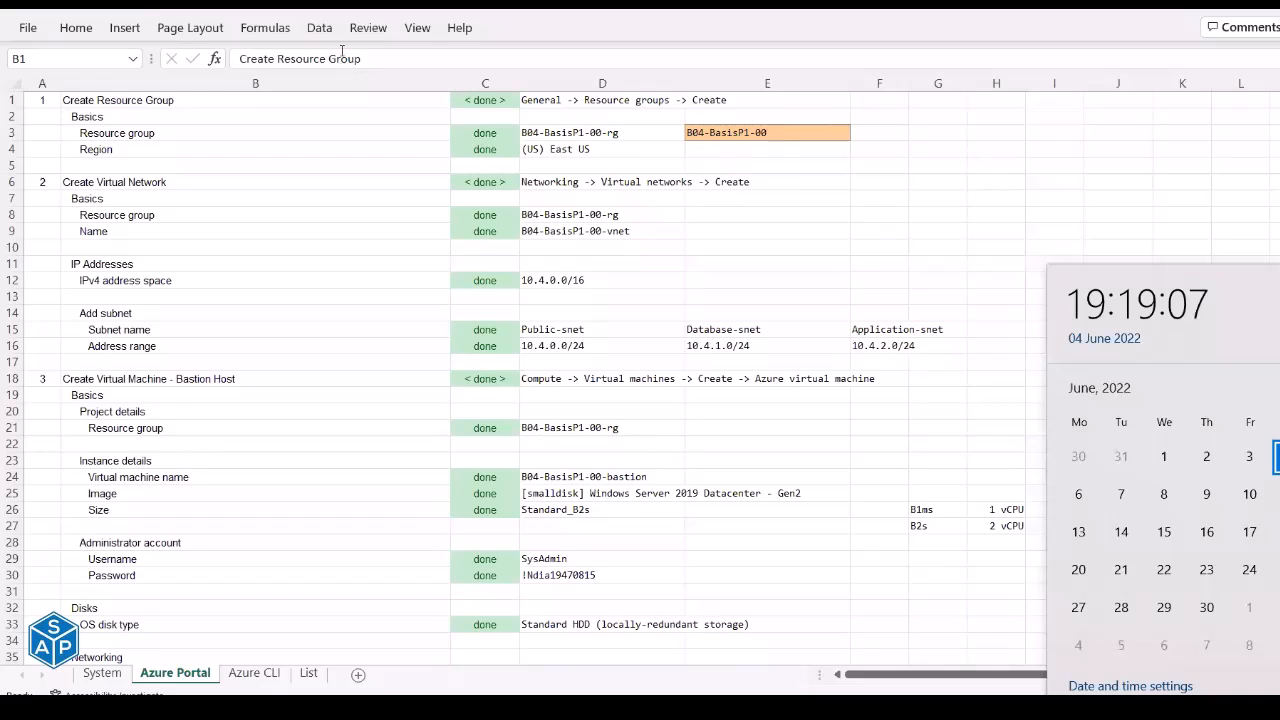
left_click(342, 50)
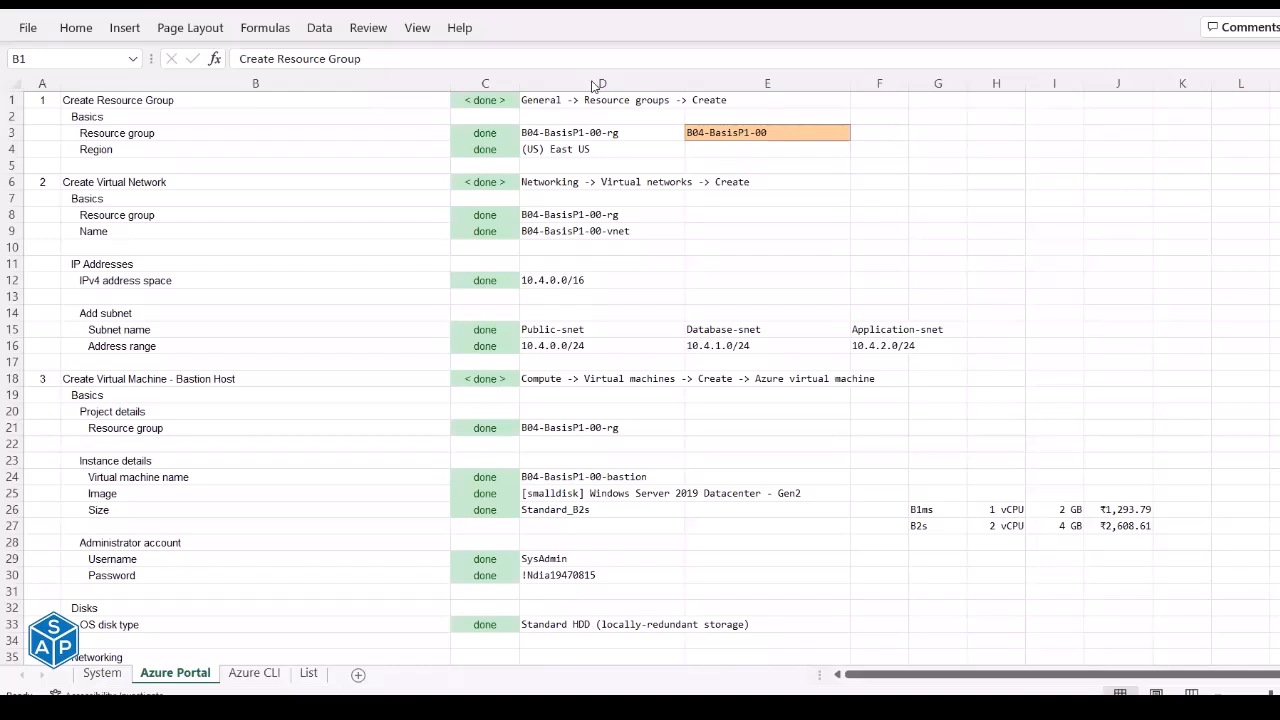
Lower the computer's audio volume considerably and raise it back by one increment.
key("XF86AudioLowerVolume")
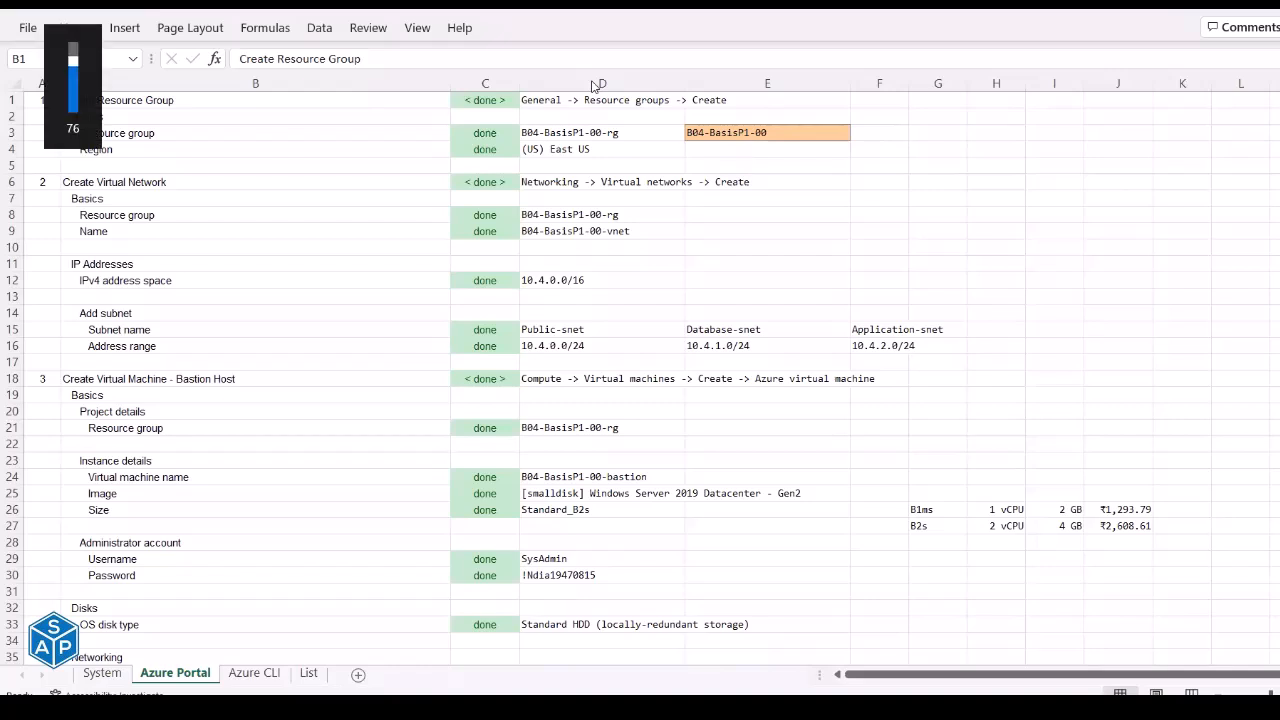
key("XF86AudioLowerVolume")
key("XF86AudioLowerVolume")
key("XF86AudioLowerVolume")
key("XF86AudioLowerVolume")
key("XF86AudioLowerVolume")
key("XF86AudioLowerVolume")
key("XF86AudioLowerVolume")
key("XF86AudioLowerVolume")
key("XF86AudioLowerVolume")
key("XF86AudioLowerVolume")
key("XF86AudioLowerVolume")
key("XF86AudioLowerVolume")
key("XF86AudioLowerVolume")
key("XF86AudioLowerVolume")
key("XF86AudioLowerVolume")
key("XF86AudioLowerVolume")
key("XF86AudioLowerVolume")
key("XF86AudioLowerVolume")
key("XF86AudioLowerVolume")
key("XF86AudioRaiseVolume")
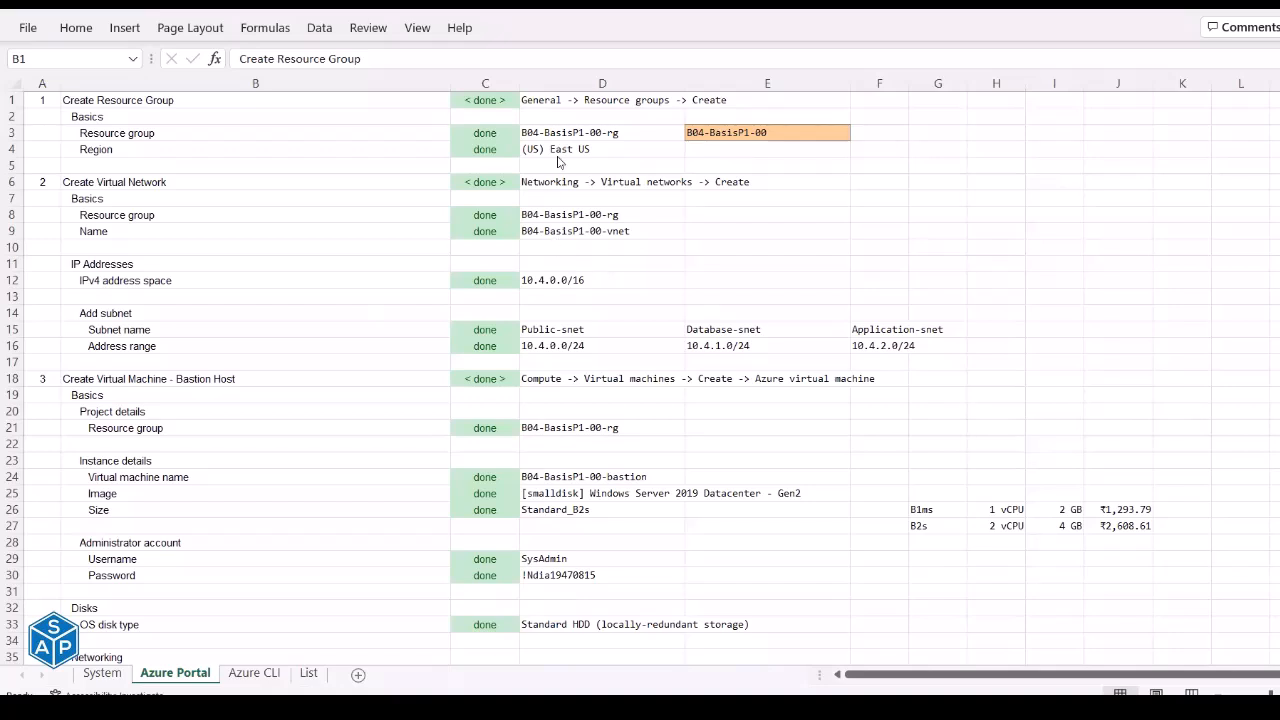
Check the portal path for creating a resource group in the lab setup sheet, then open All services in the Azure portal.
left_click(564, 98)
left_click(564, 98)
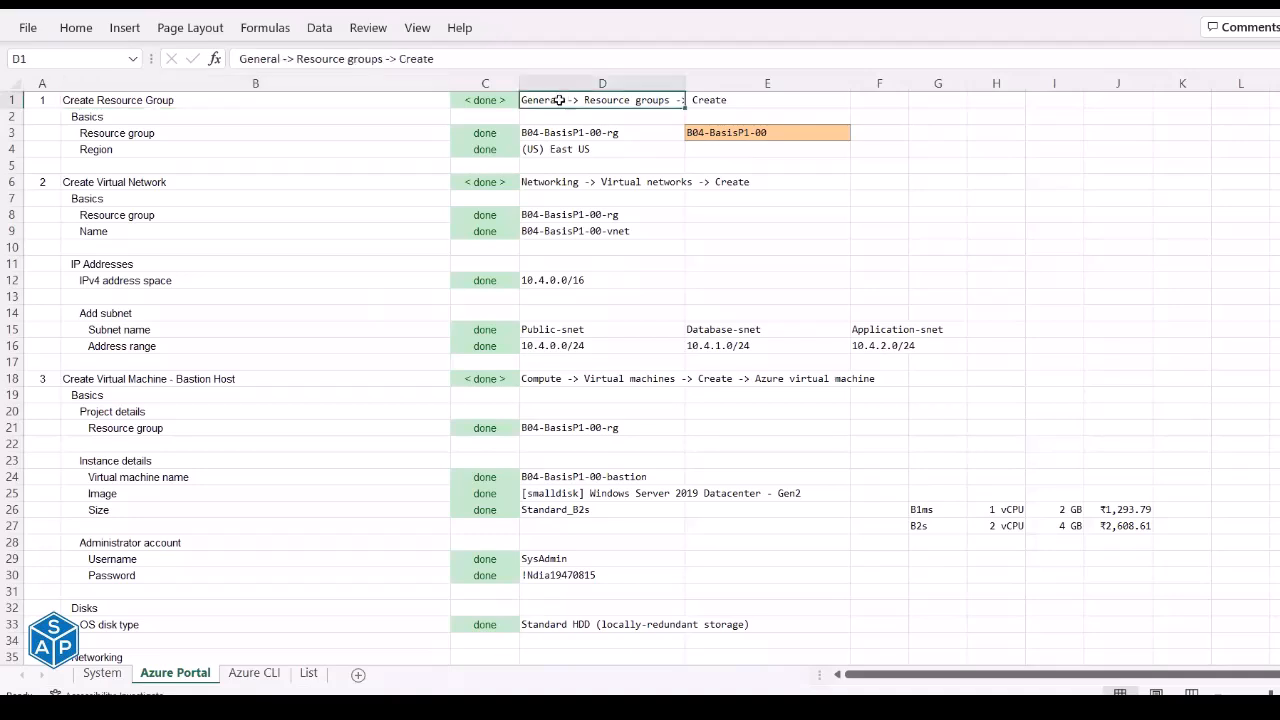
key("alt+Tab")
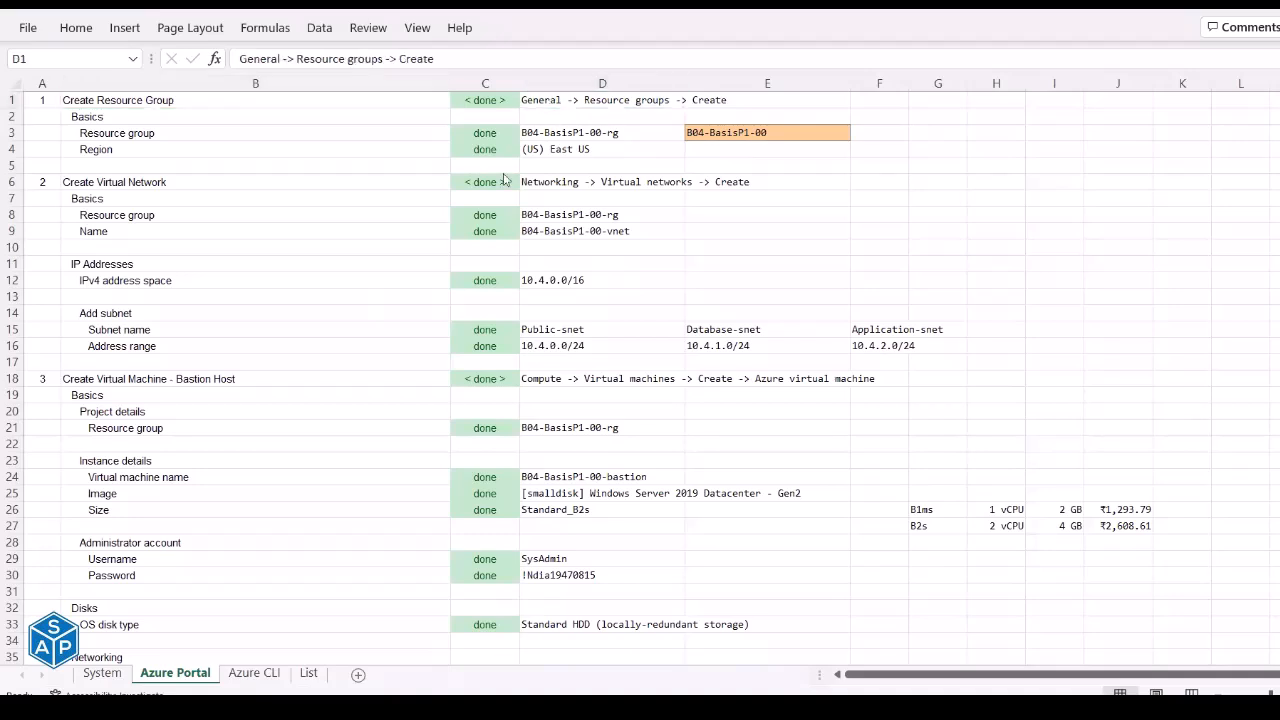
left_click(215, 624)
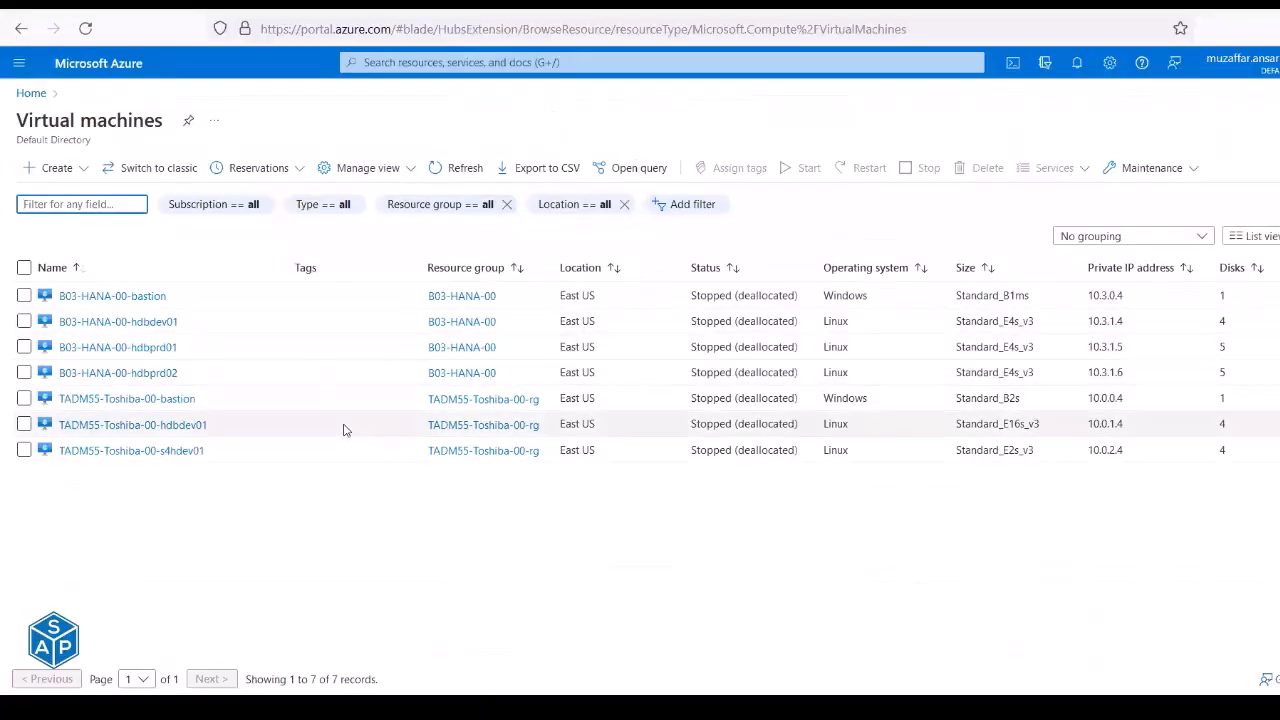
left_click(29, 94)
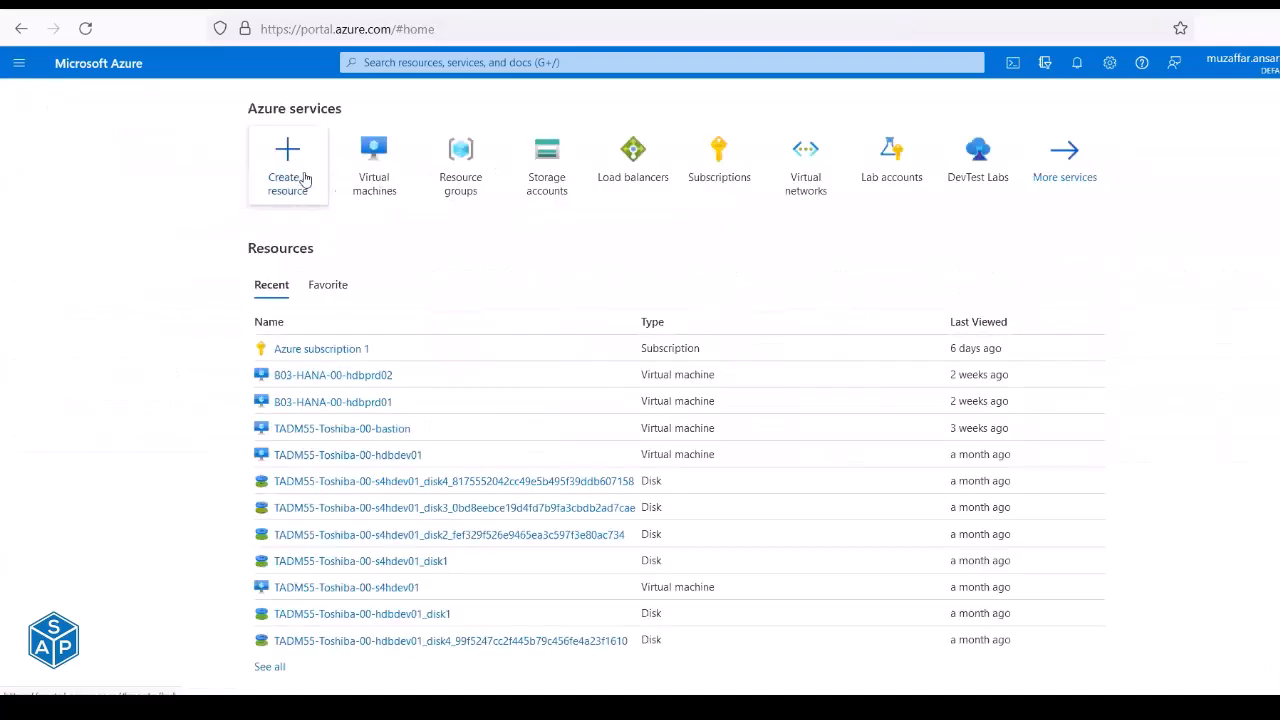
left_click(20, 64)
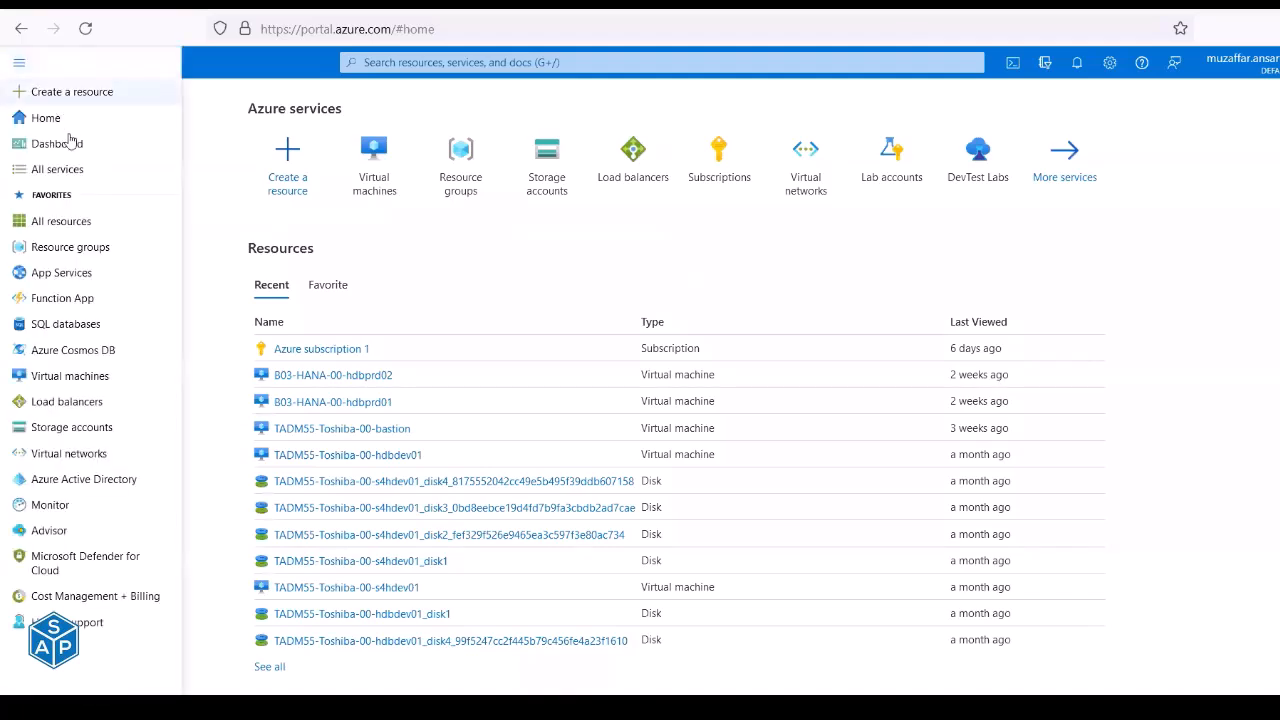
left_click(70, 172)
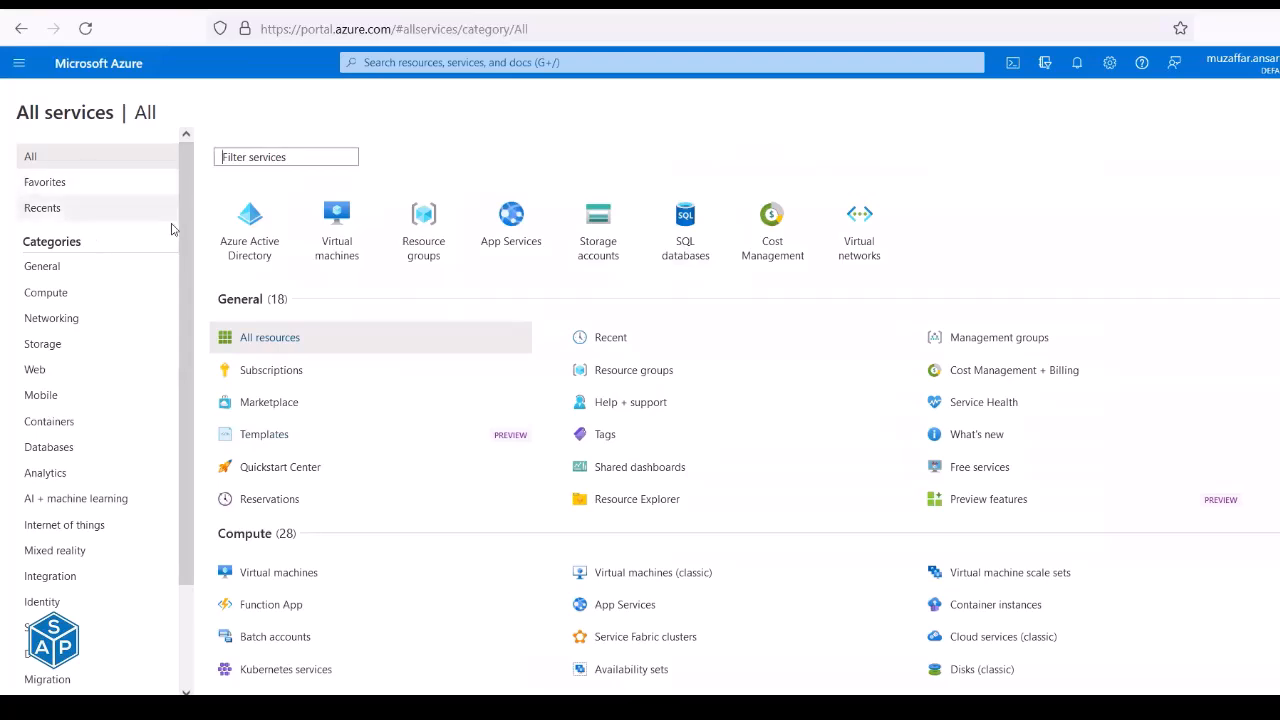
Look through the service categories and examine the services offered under General, Compute and Networking.
scroll(170, 227, "down", 3)
scroll(171, 228, "up", 3)
scroll(172, 229, "down", 3)
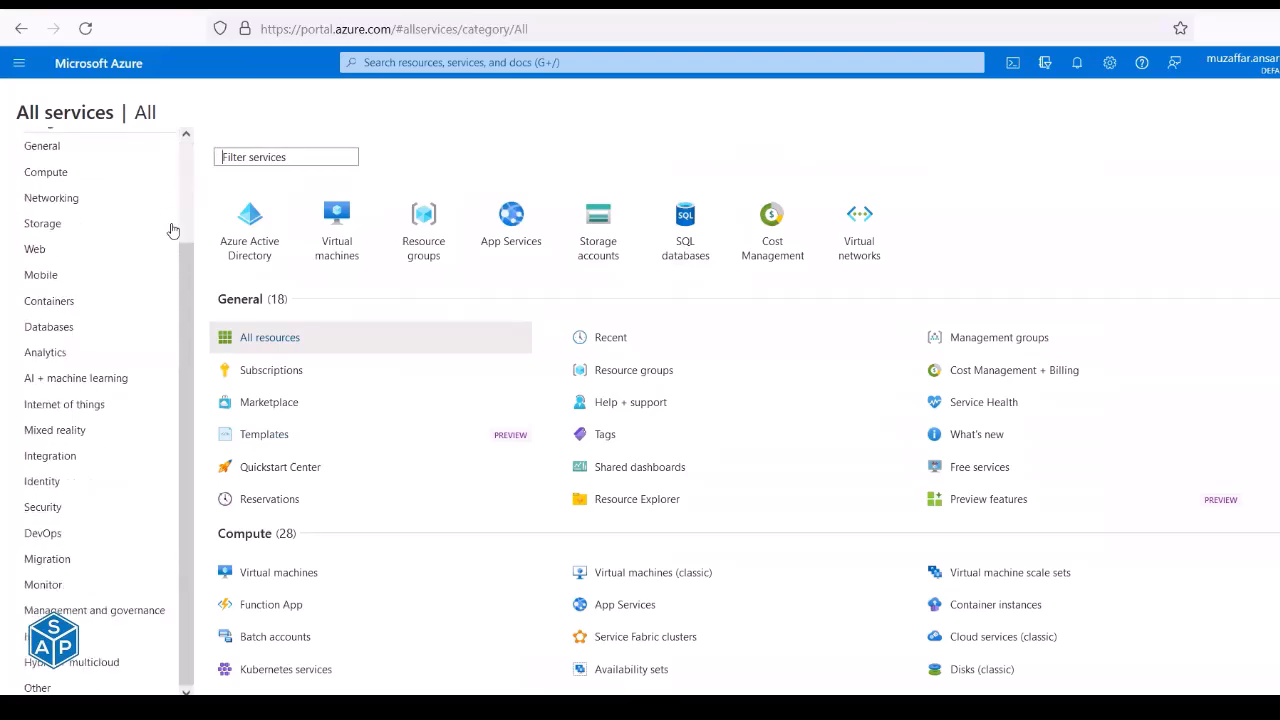
scroll(171, 229, "up", 3)
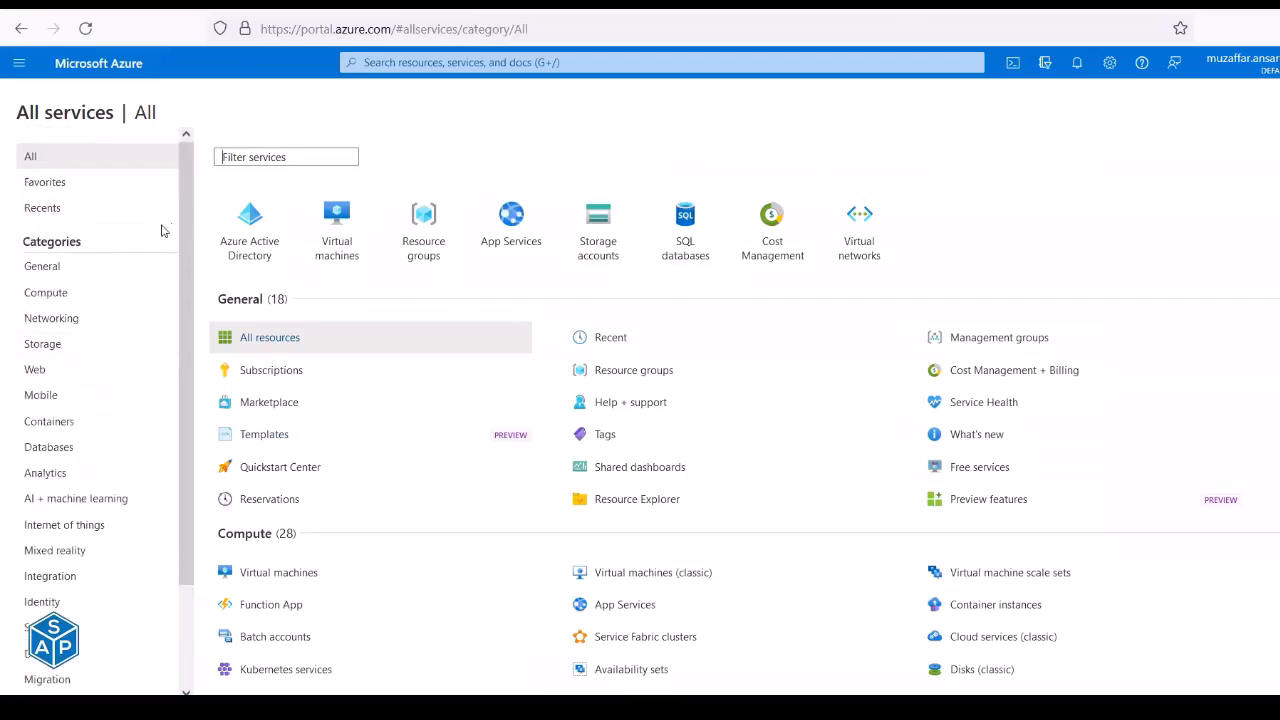
left_click(70, 267)
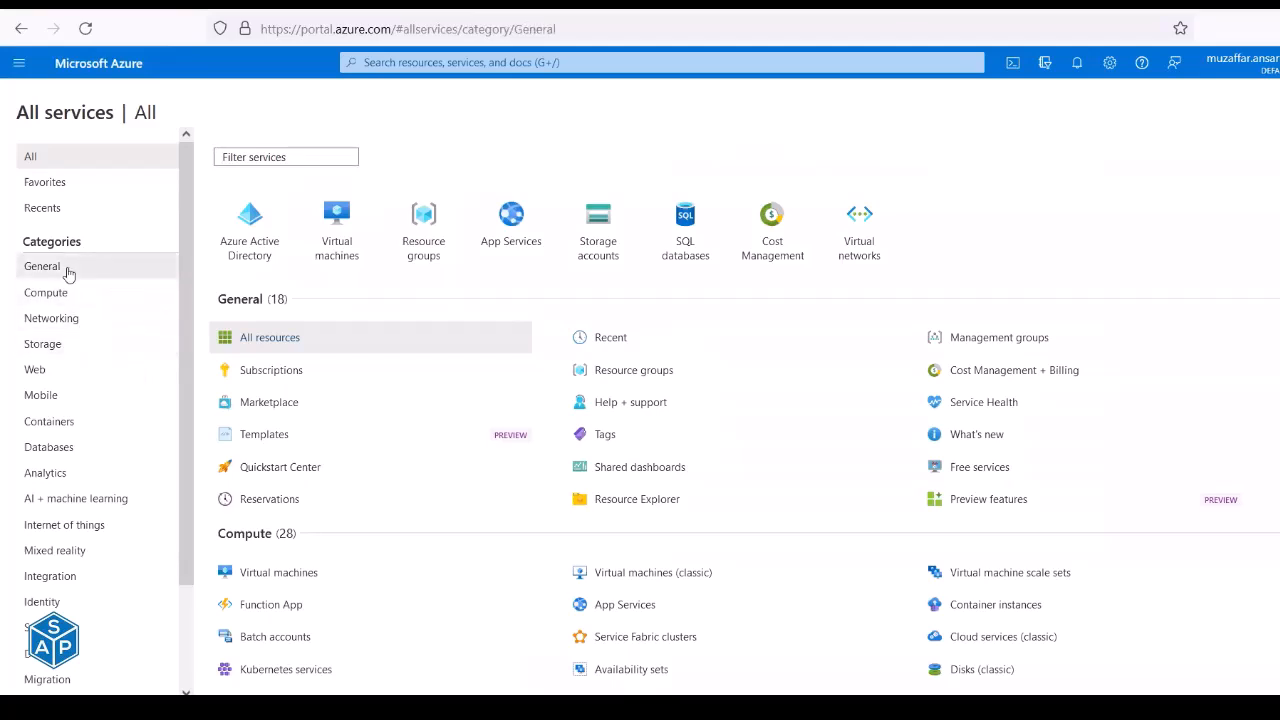
left_click(70, 297)
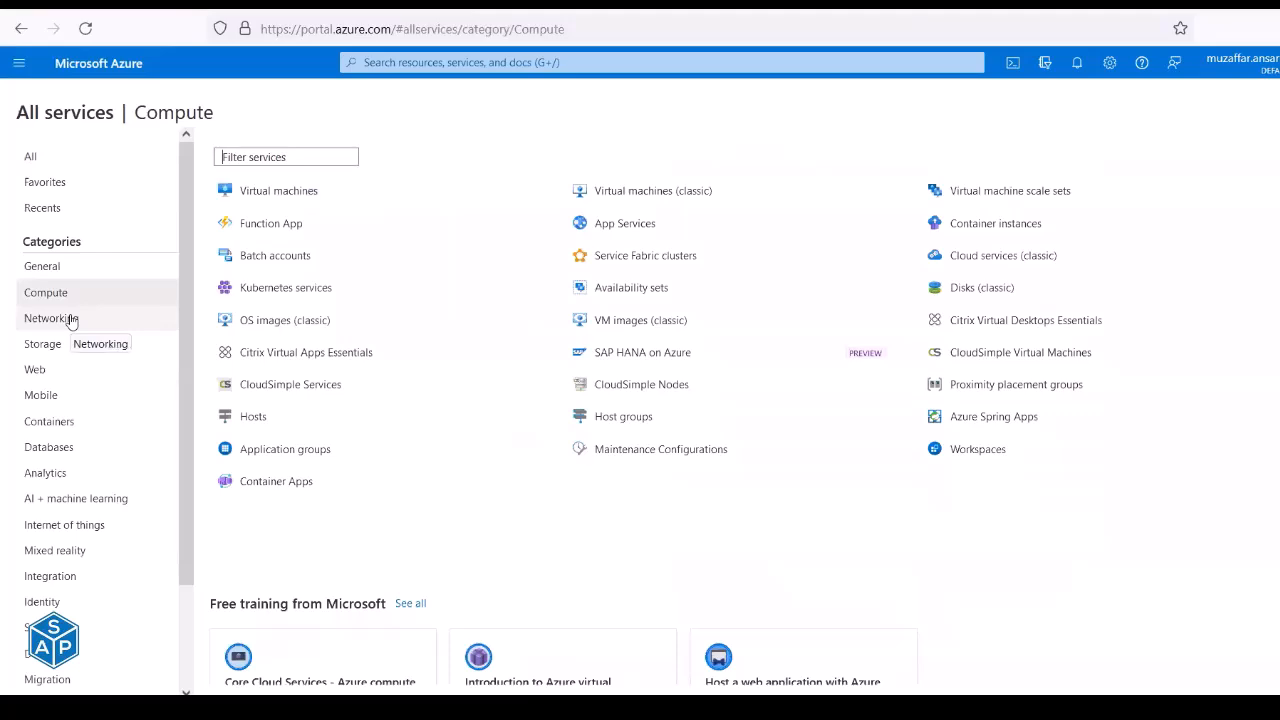
left_click(70, 319)
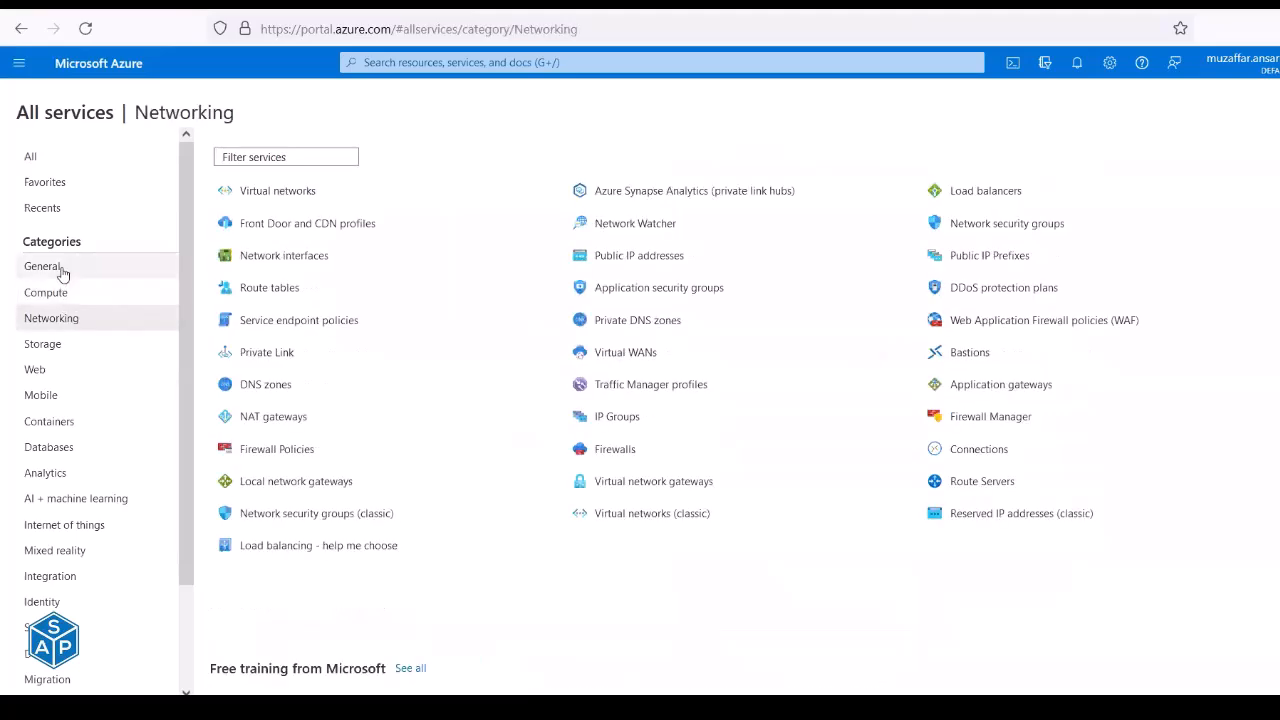
left_click(61, 268)
left_click(64, 295)
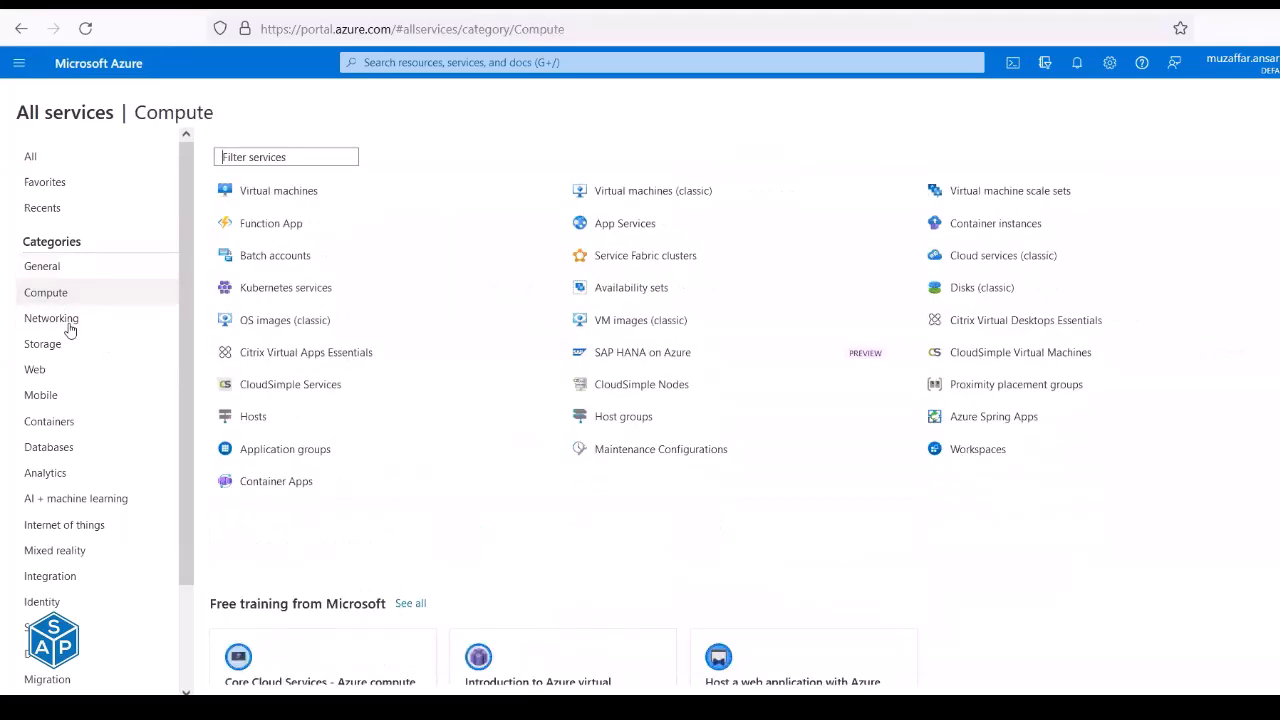
left_click(70, 330)
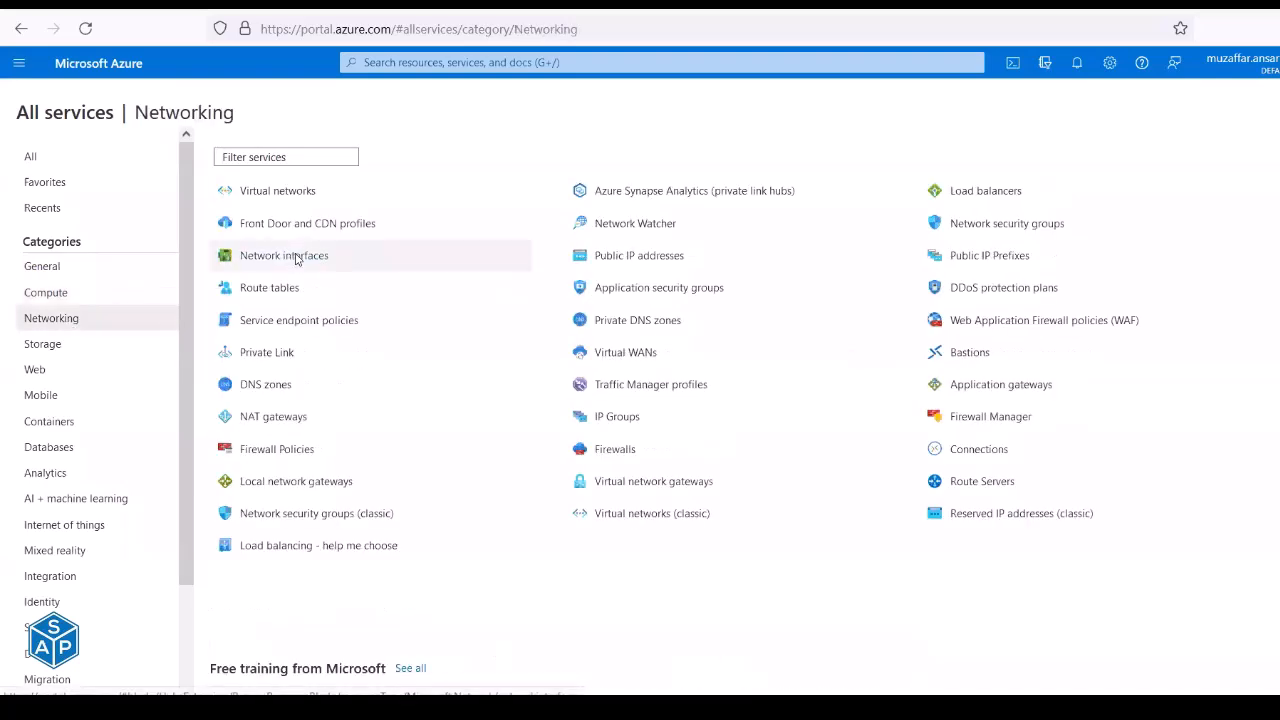
Recheck the resource group path in the lab setup sheet and start a new resource group from the General services in Azure.
key("alt+Tab")
key("alt+Tab")
key("alt+Tab")
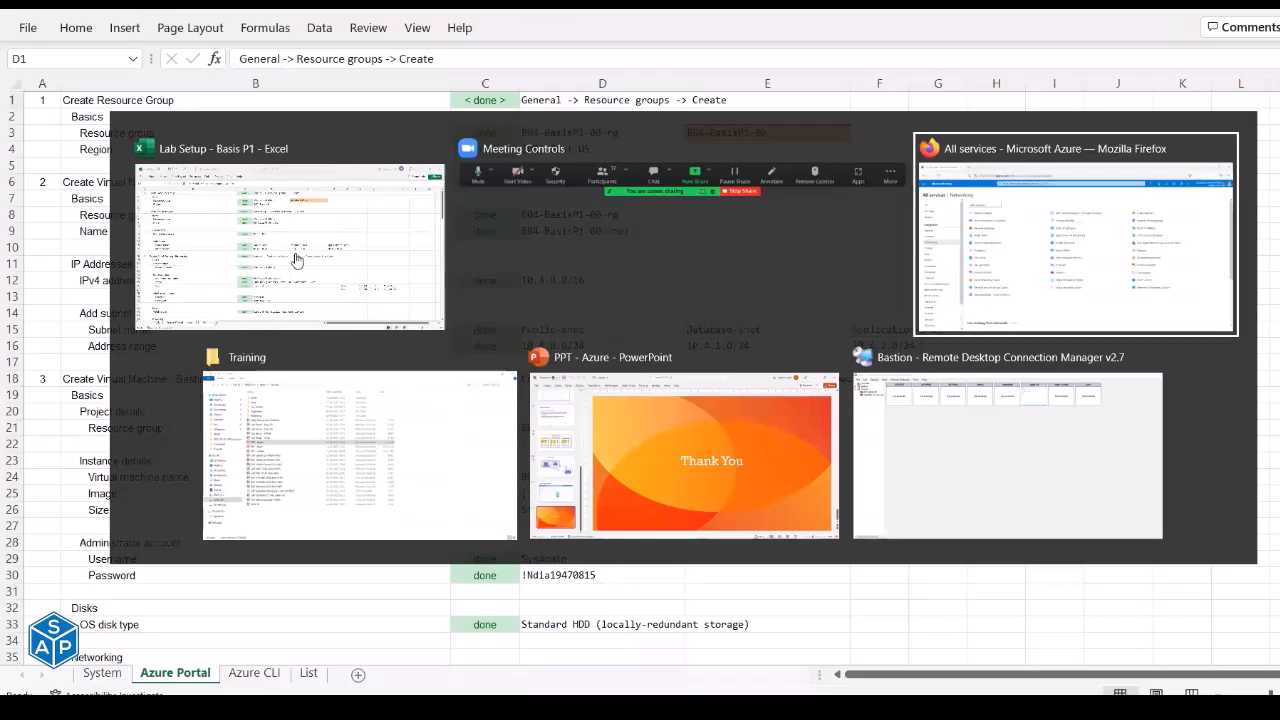
key("alt+Tab")
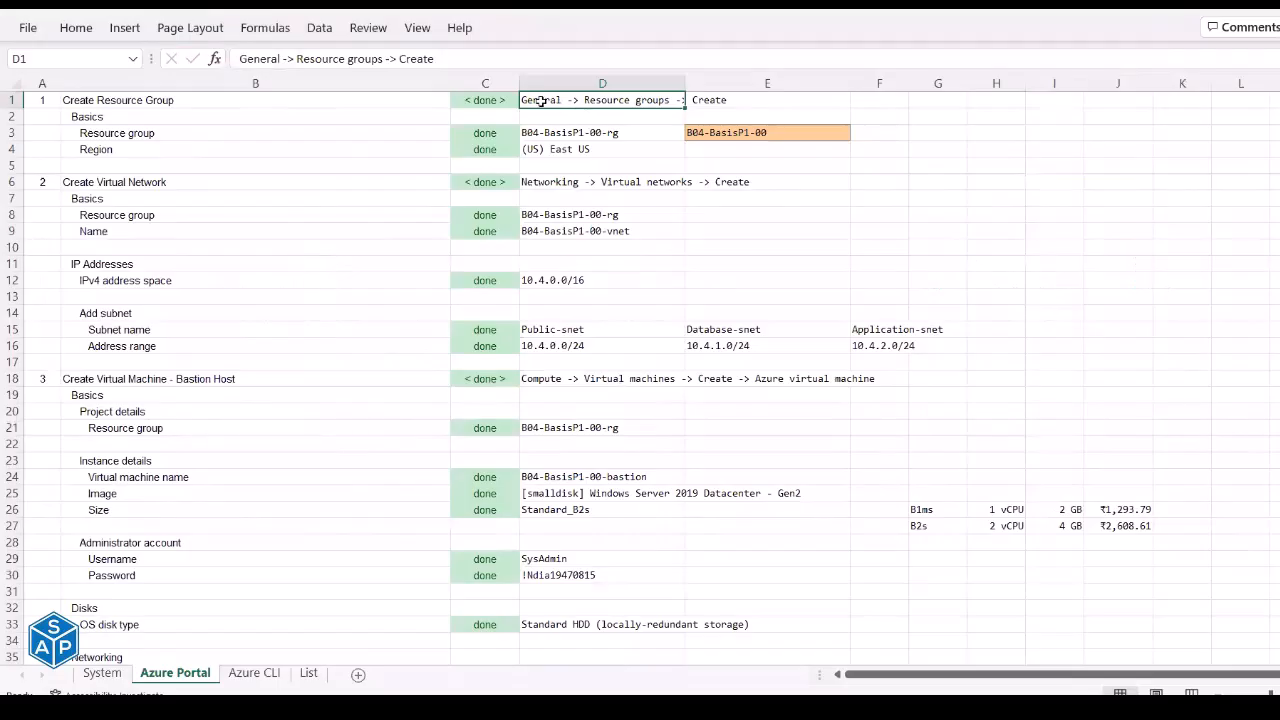
key("alt+Tab")
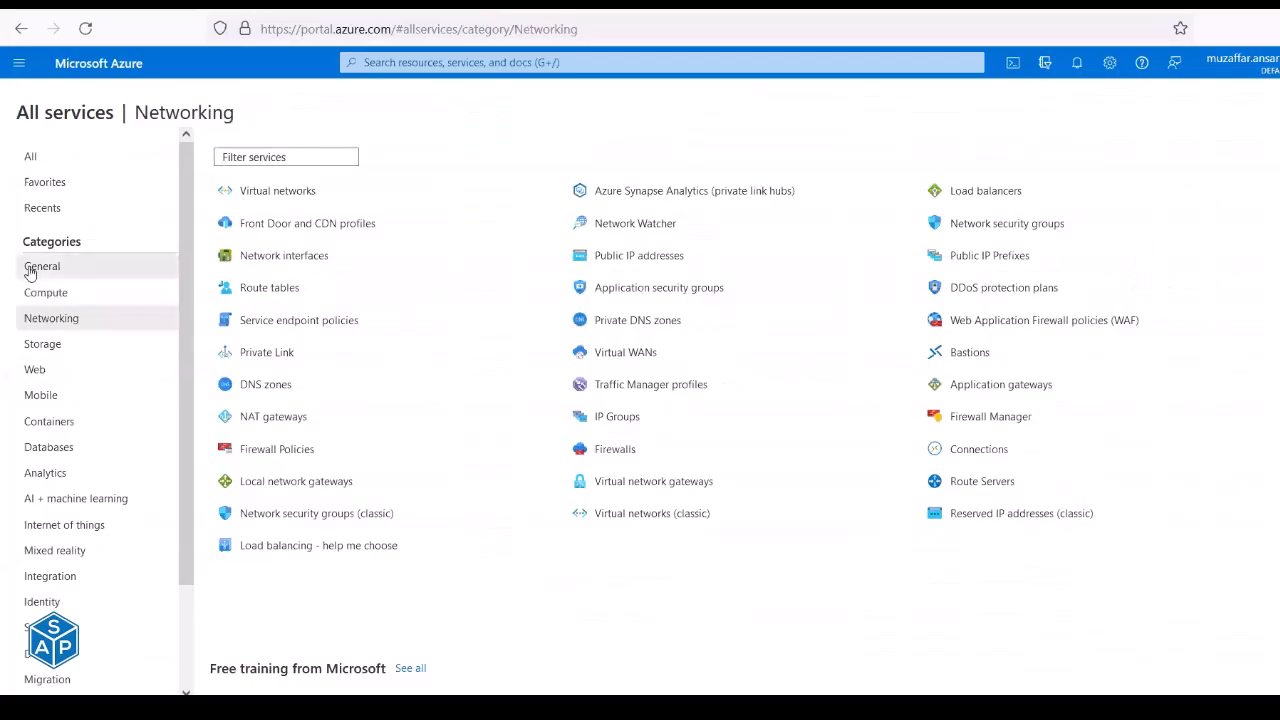
left_click(30, 265)
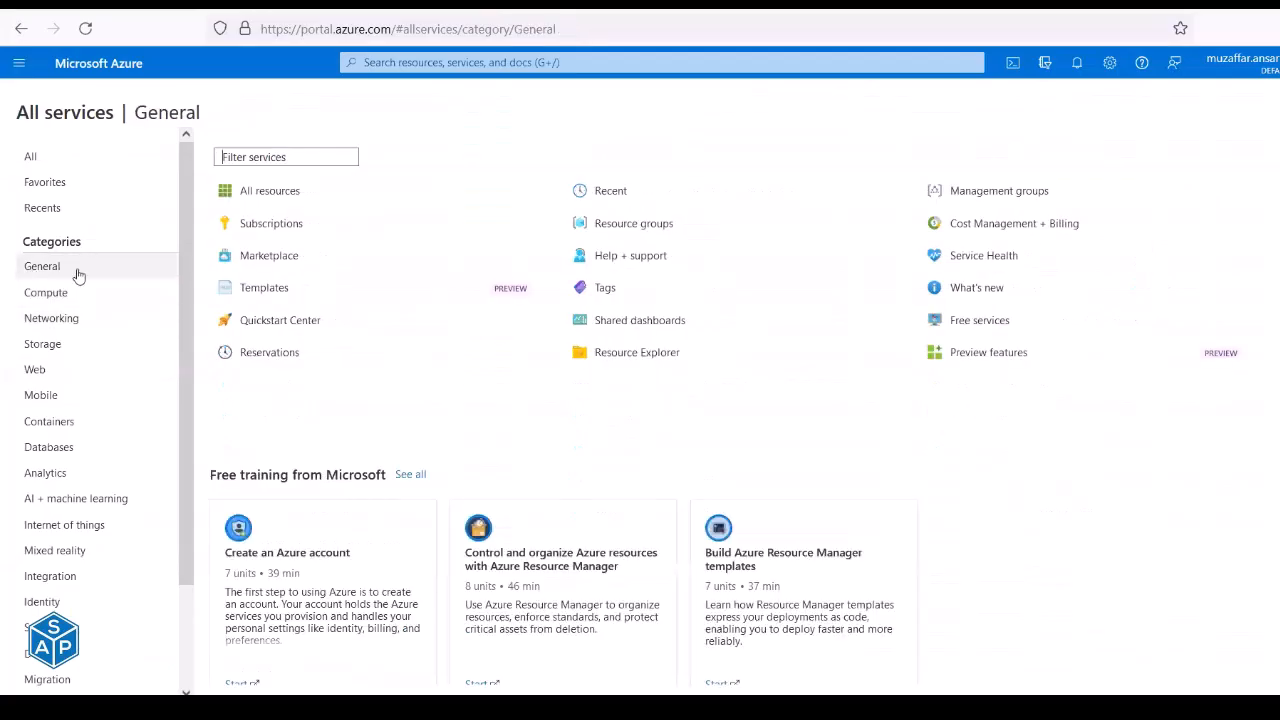
left_click(633, 224)
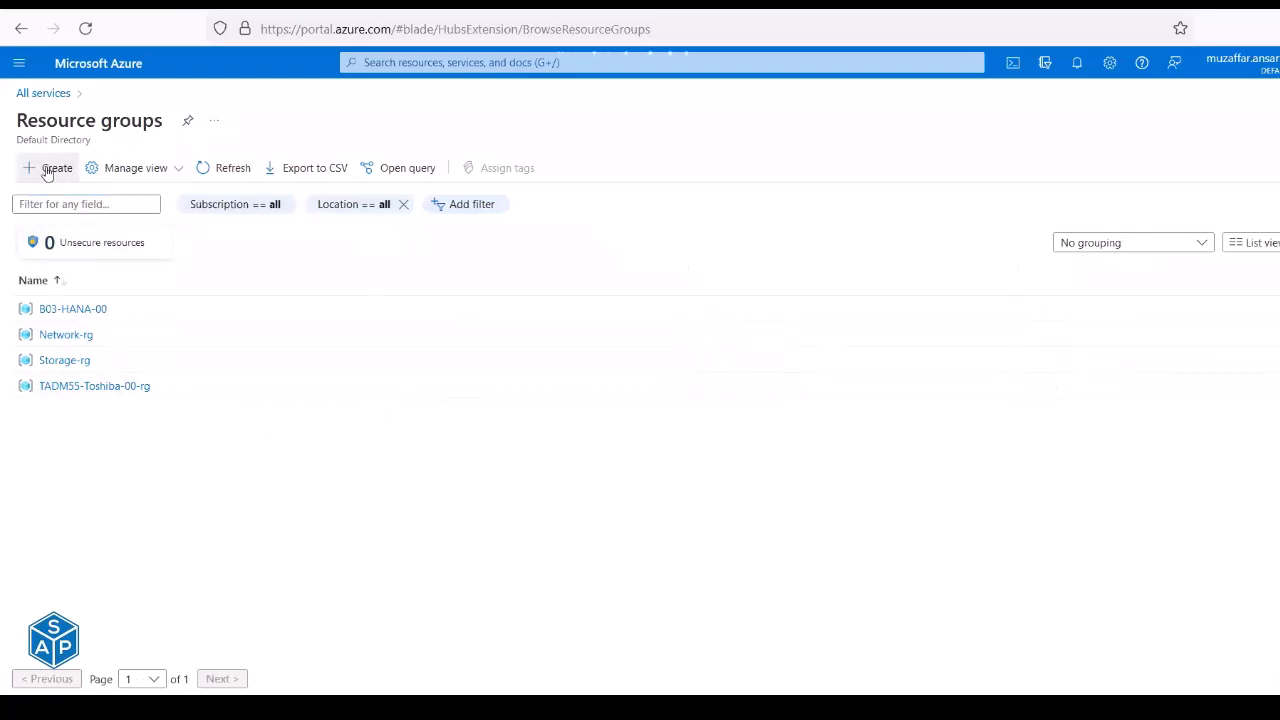
left_click(47, 172)
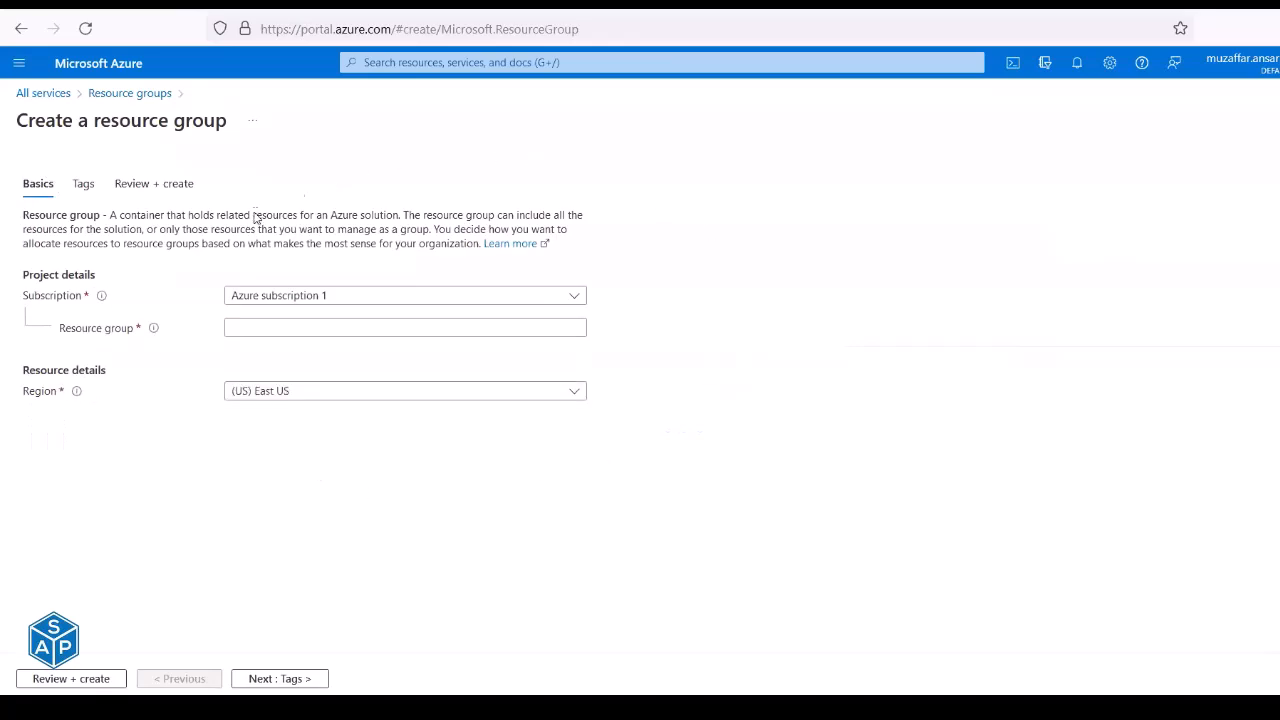
Copy the resource group name B04-BasisP1-00-rg from the lab setup sheet into the new resource group's name in Azure.
key("alt+Tab")
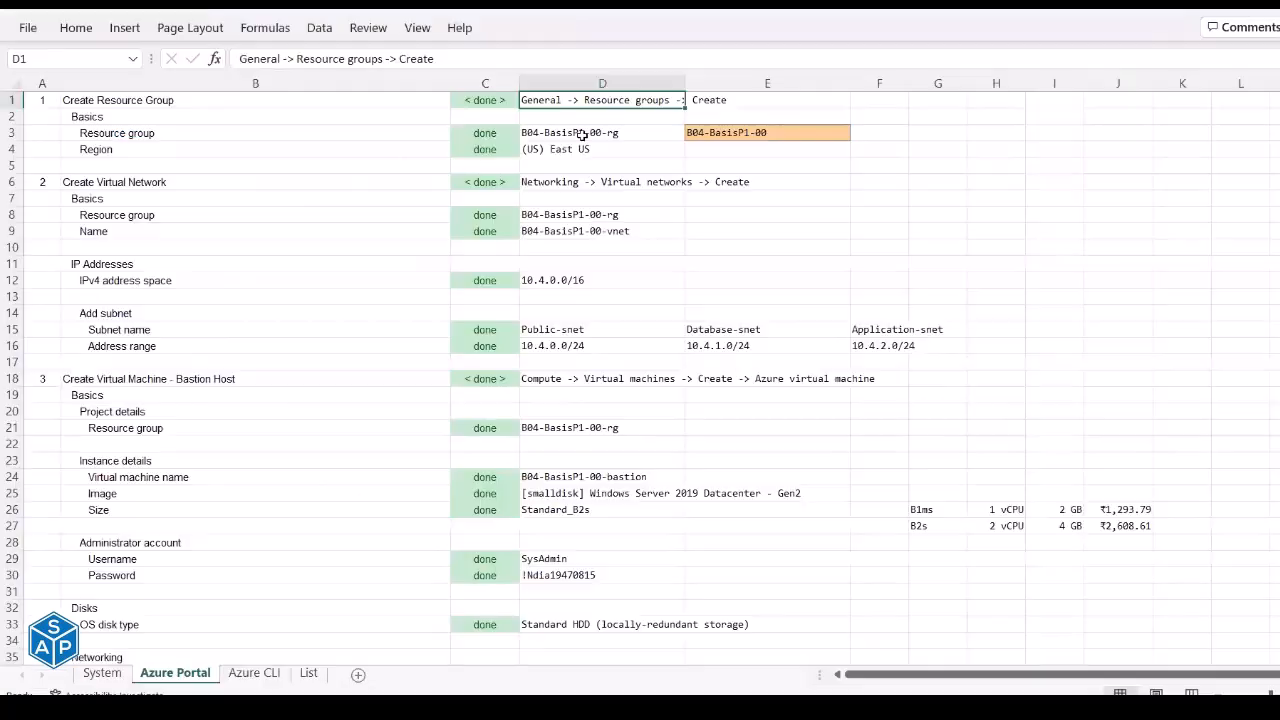
left_click(582, 133)
key("ctrl+c")
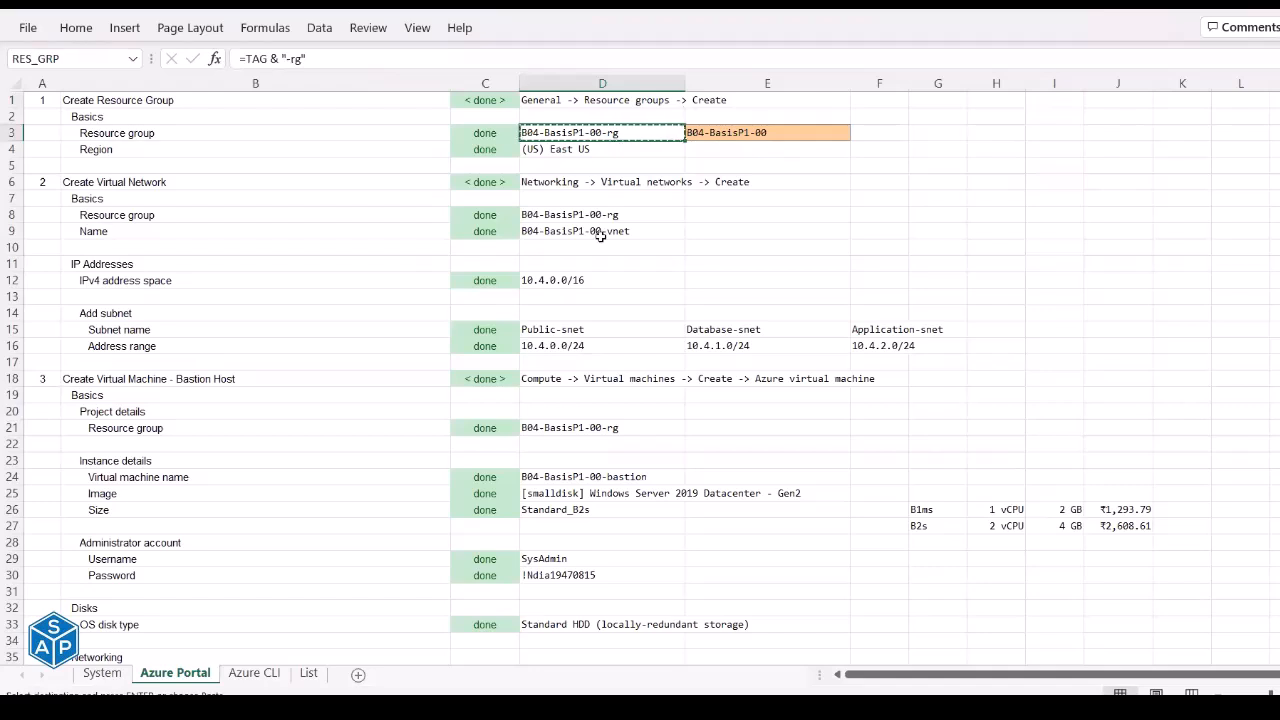
key("alt+Tab")
left_click(301, 328)
key("ctrl+v")
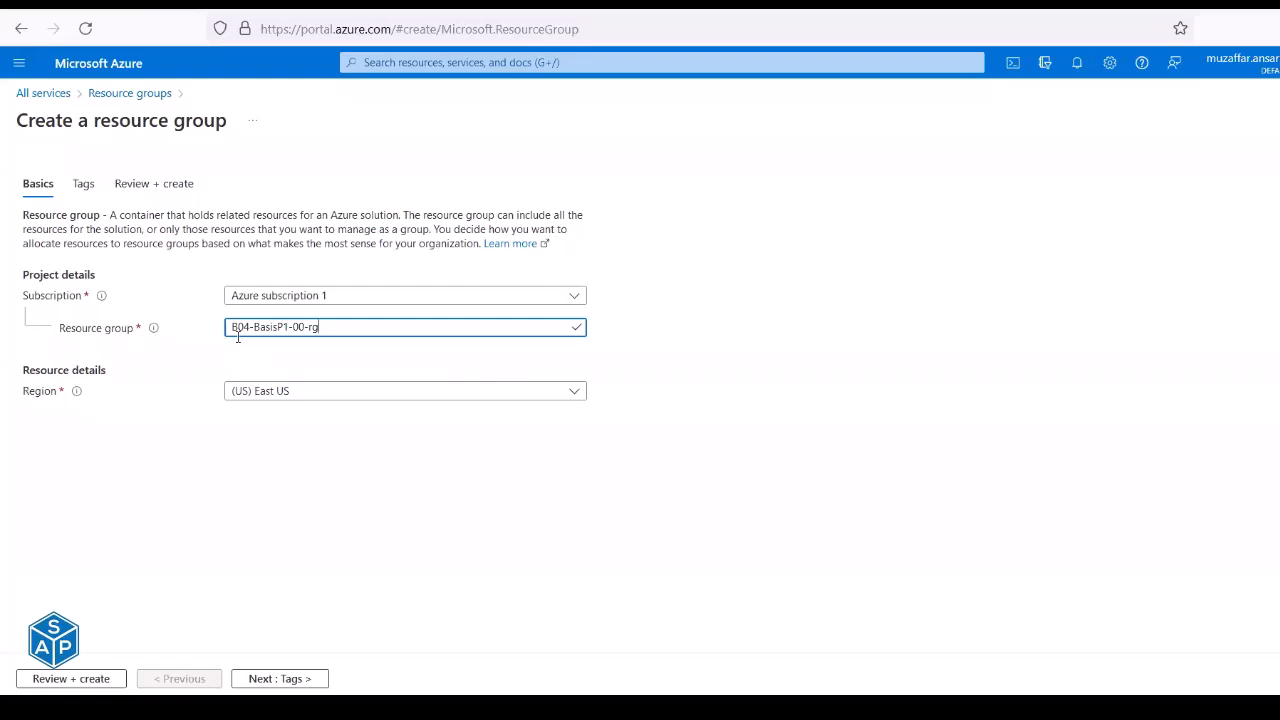
Examine the B04 prefix and the remaining parts of the new resource group's name.
left_click(317, 56)
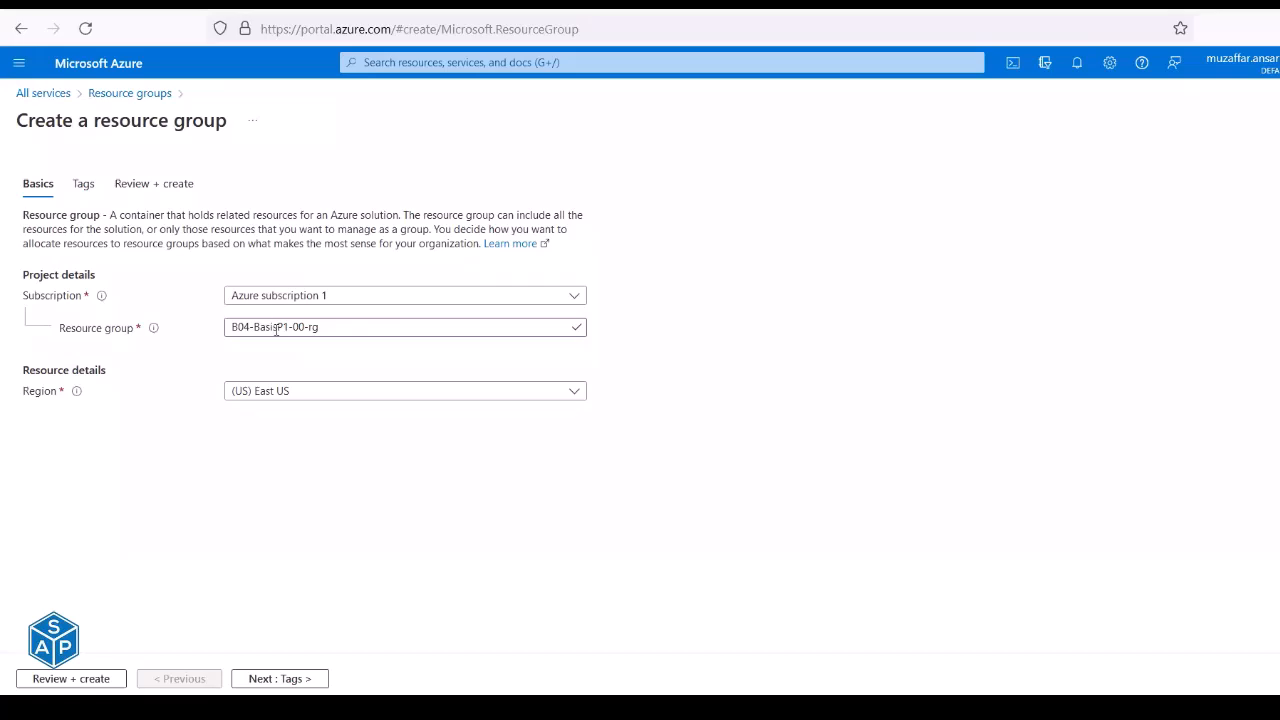
left_click_drag(254, 327, 231, 328)
left_click(234, 328)
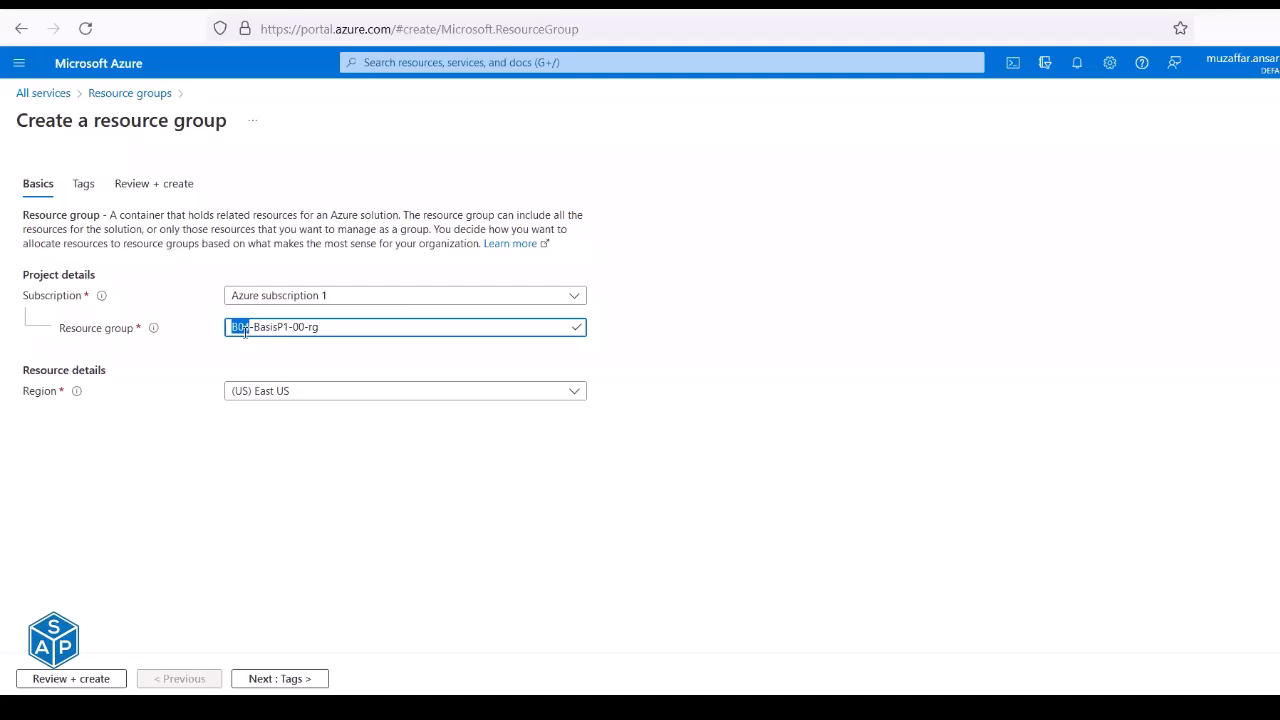
left_click(297, 327)
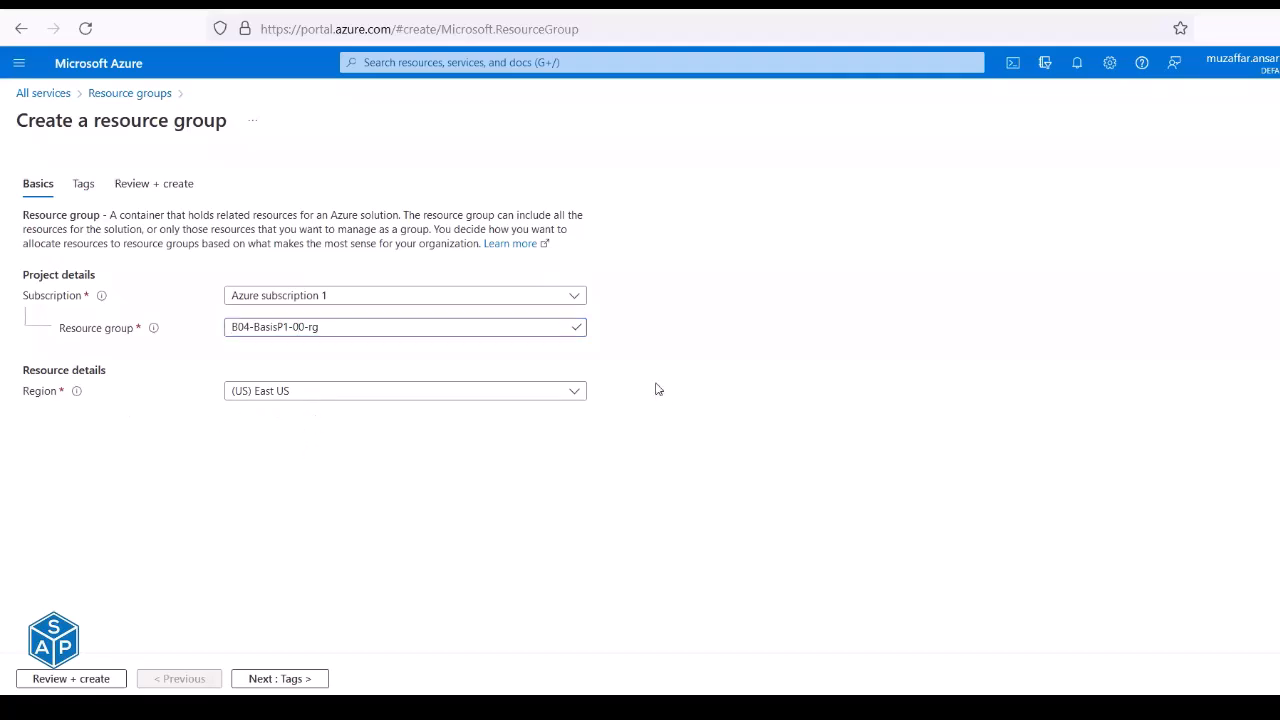
Compare the region planned in the lab setup sheet with the region selected for the new resource group.
key("alt+Tab")
key("alt+Tab")
key("Down")
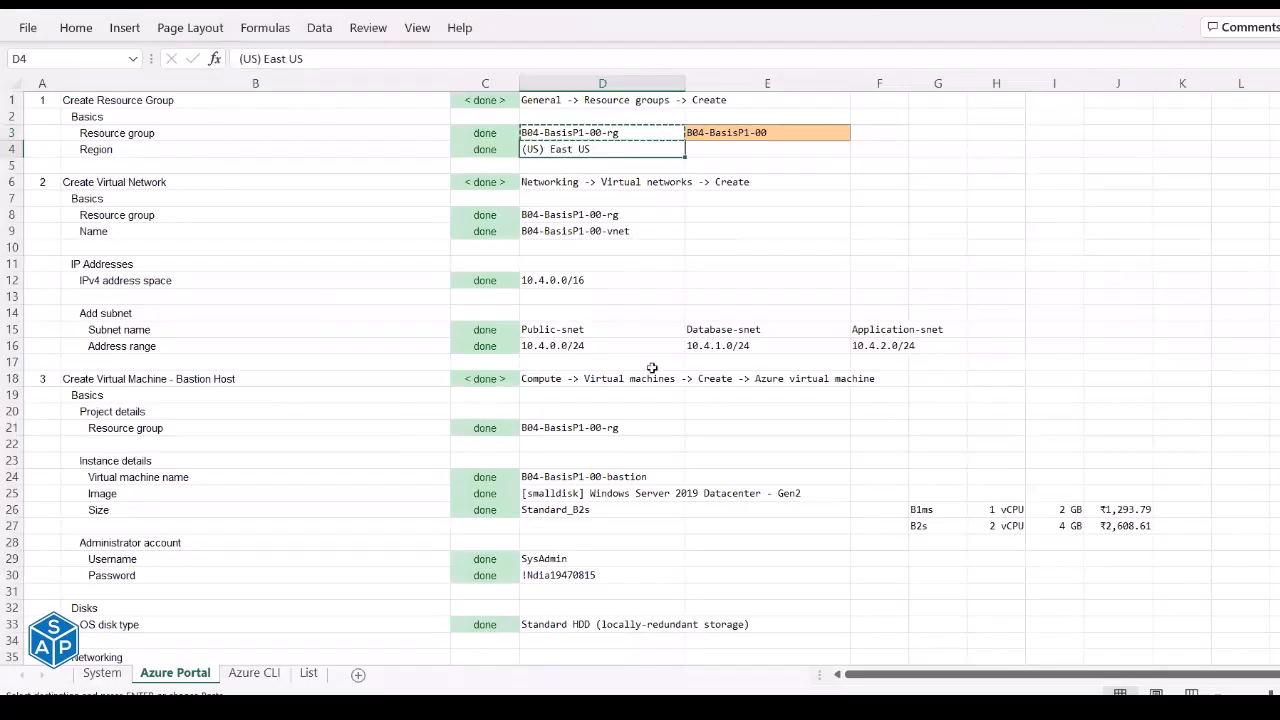
key("alt+Tab")
key("alt+Tab")
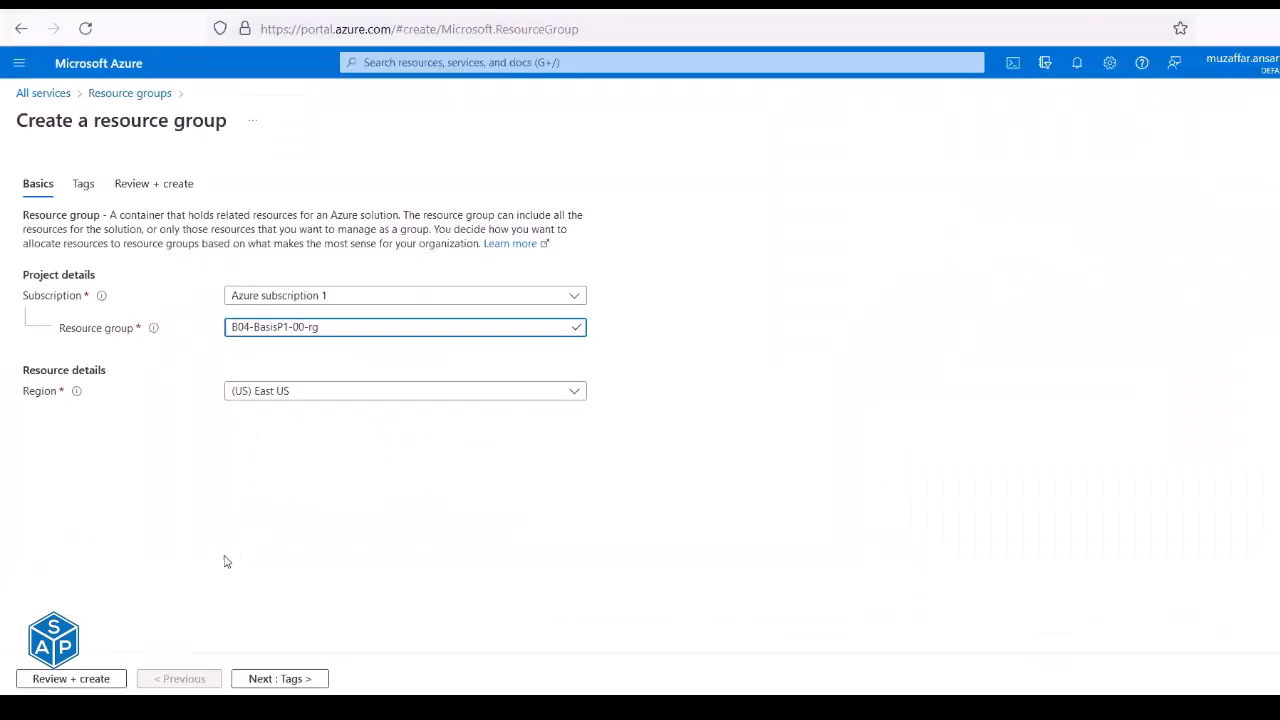
key("alt+Tab")
key("alt+Tab")
Review the settings and create the resource group B04-BasisP1-00-rg in the East US region.
left_click(91, 679)
left_click_drag(54, 174, 128, 176)
left_click(48, 680)
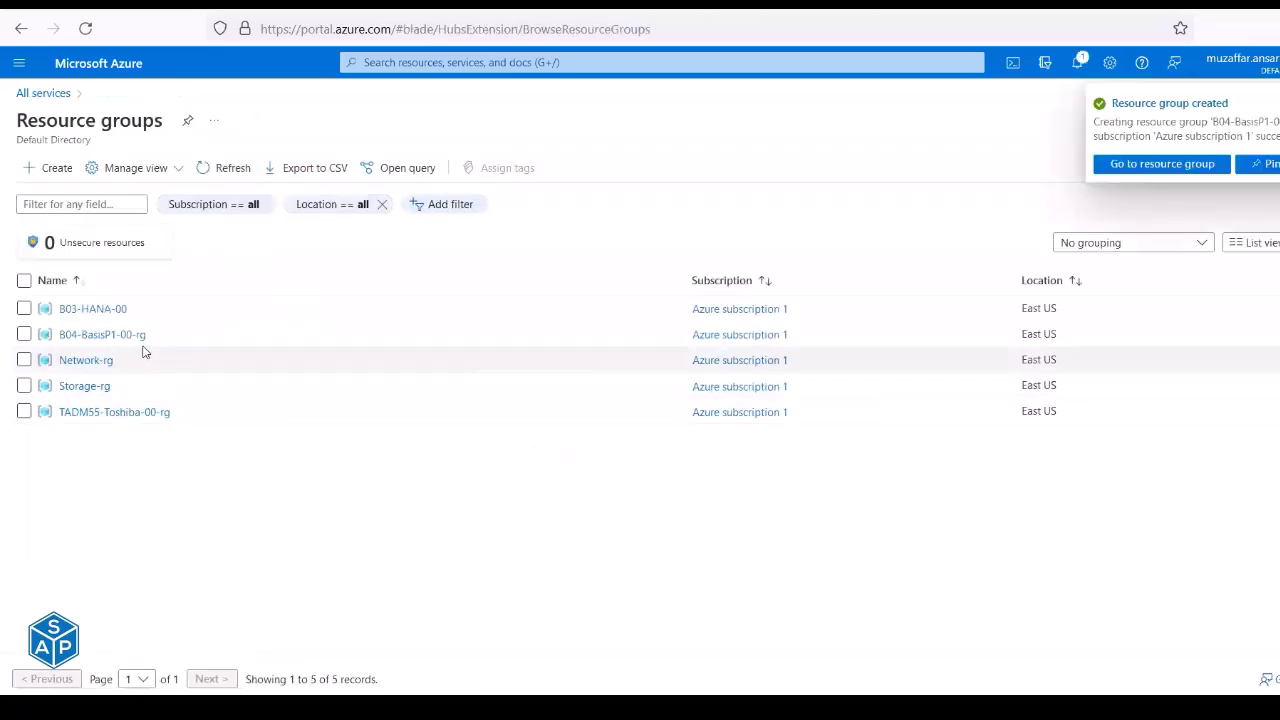
Open the new B04-BasisP1-00-rg resource group from the list and examine the resources in its overview.
left_click_drag(146, 338, 60, 335)
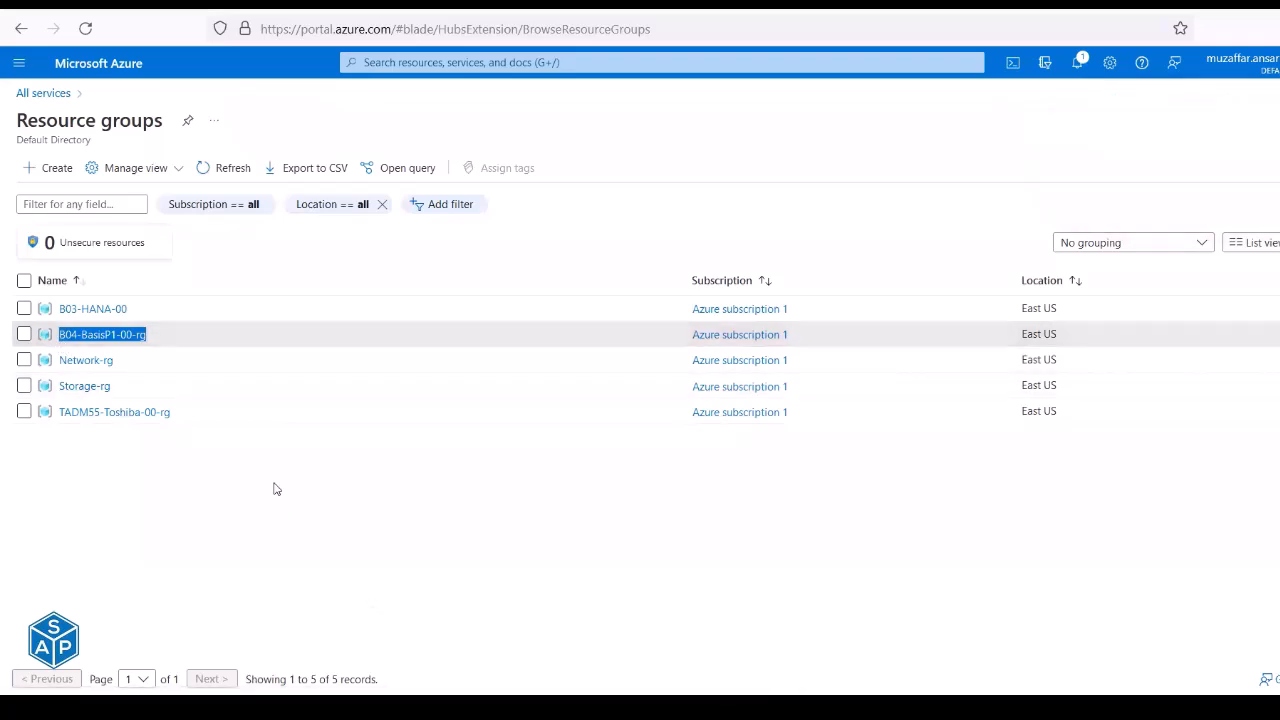
left_click(97, 338)
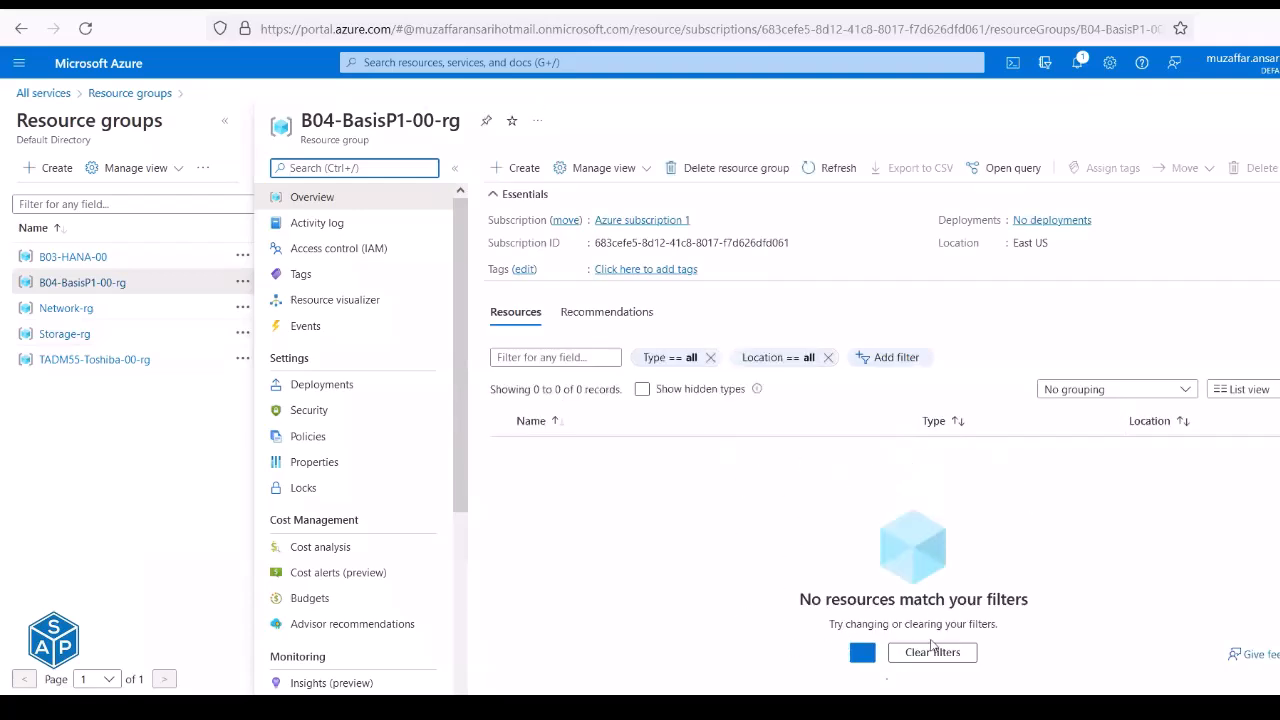
left_click_drag(797, 601, 902, 600)
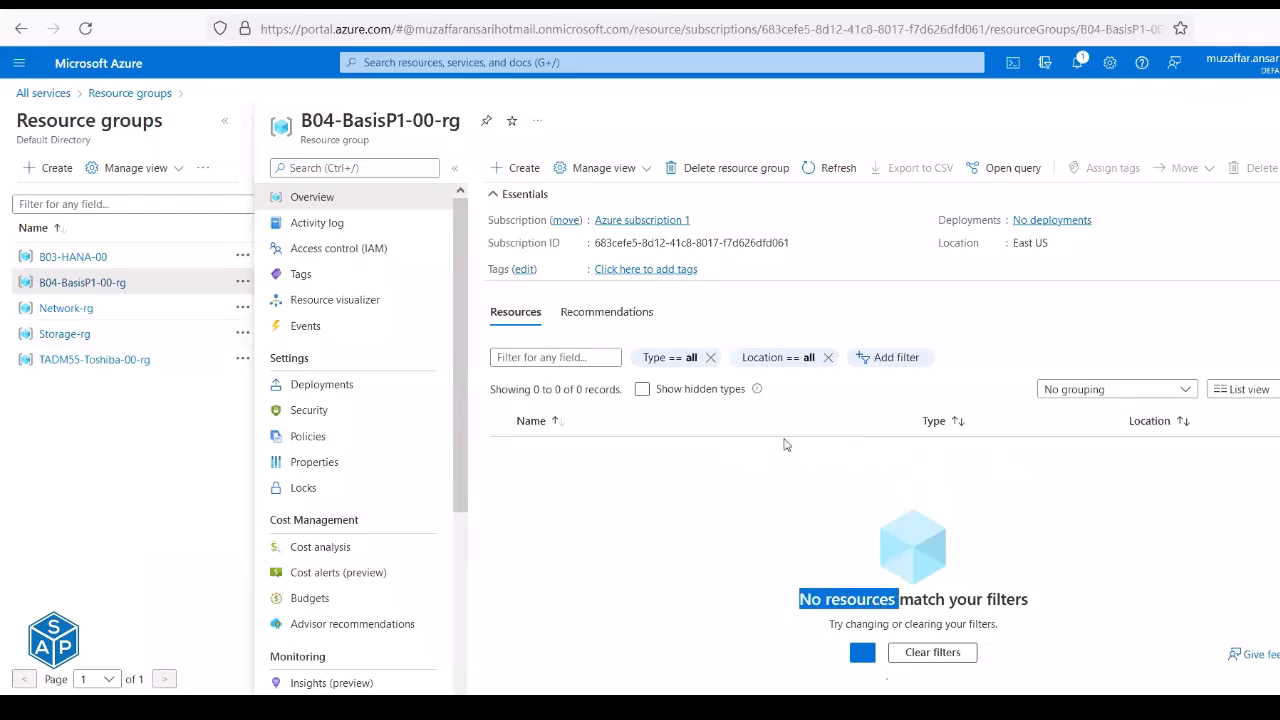
Look up the Create Virtual Network task and its portal path in the lab setup sheet, then return to the Azure portal.
key("alt+Tab")
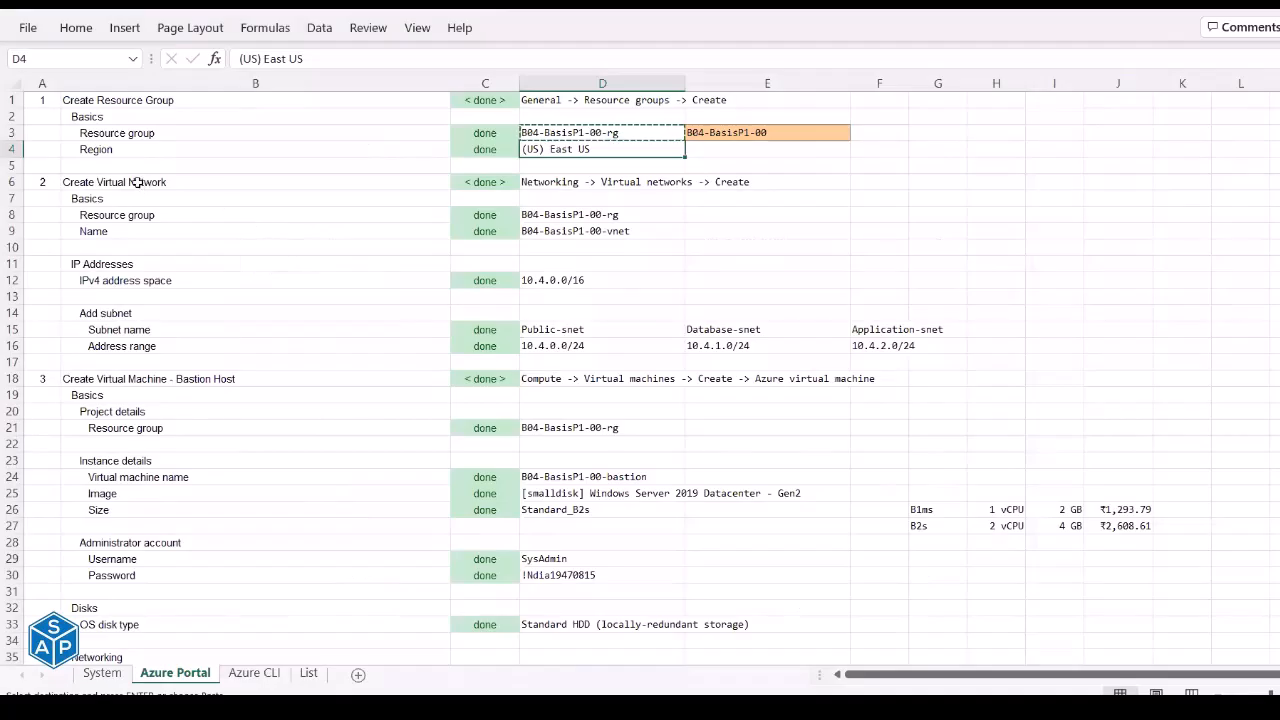
left_click(137, 182)
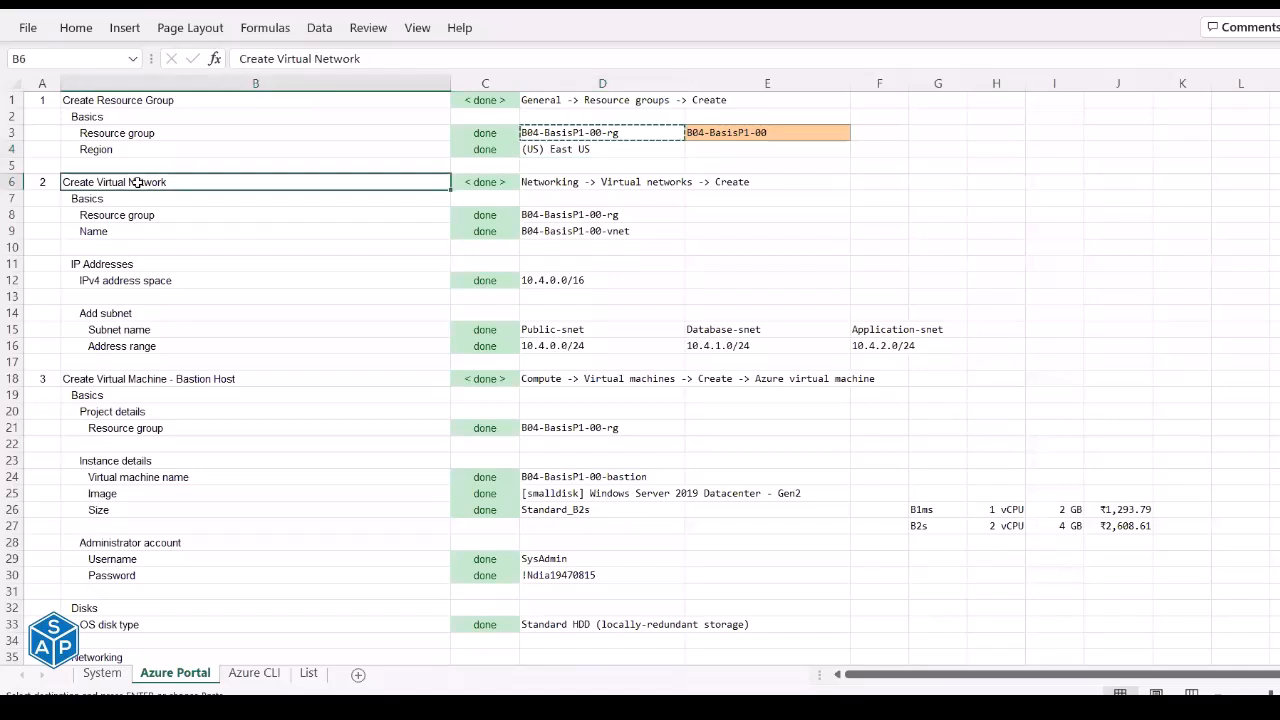
left_click(536, 181)
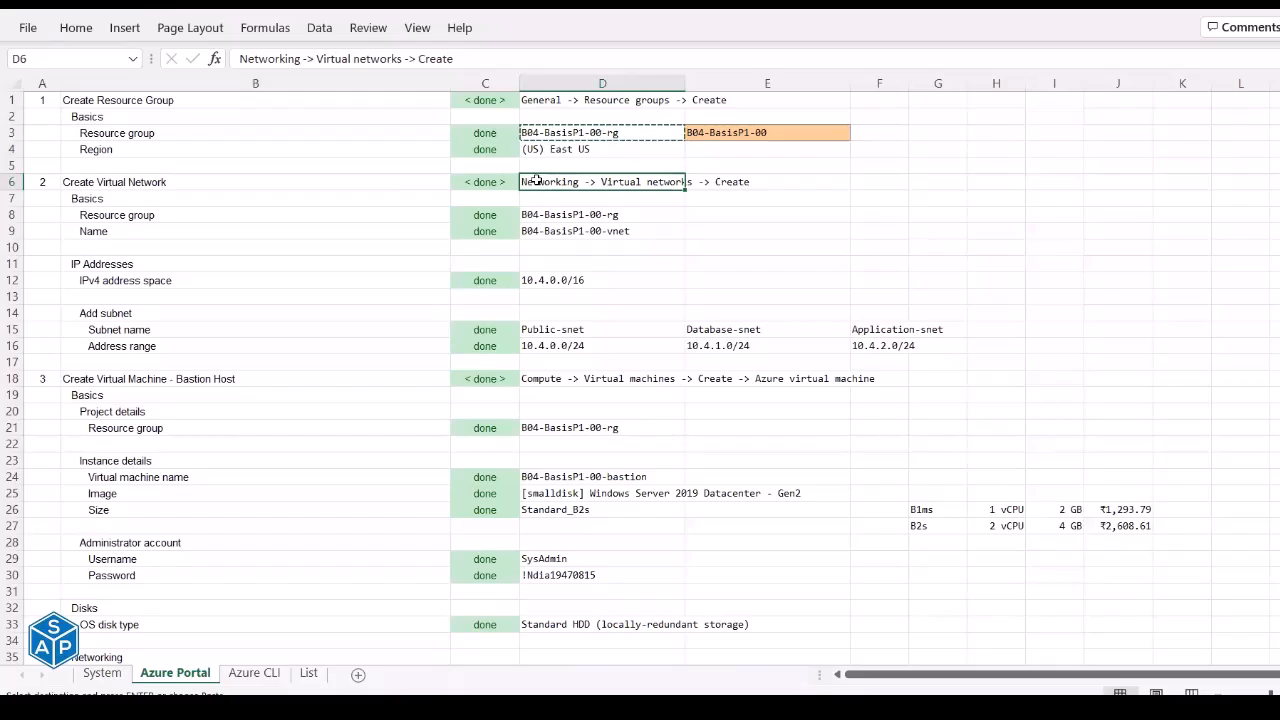
key("alt+Tab")
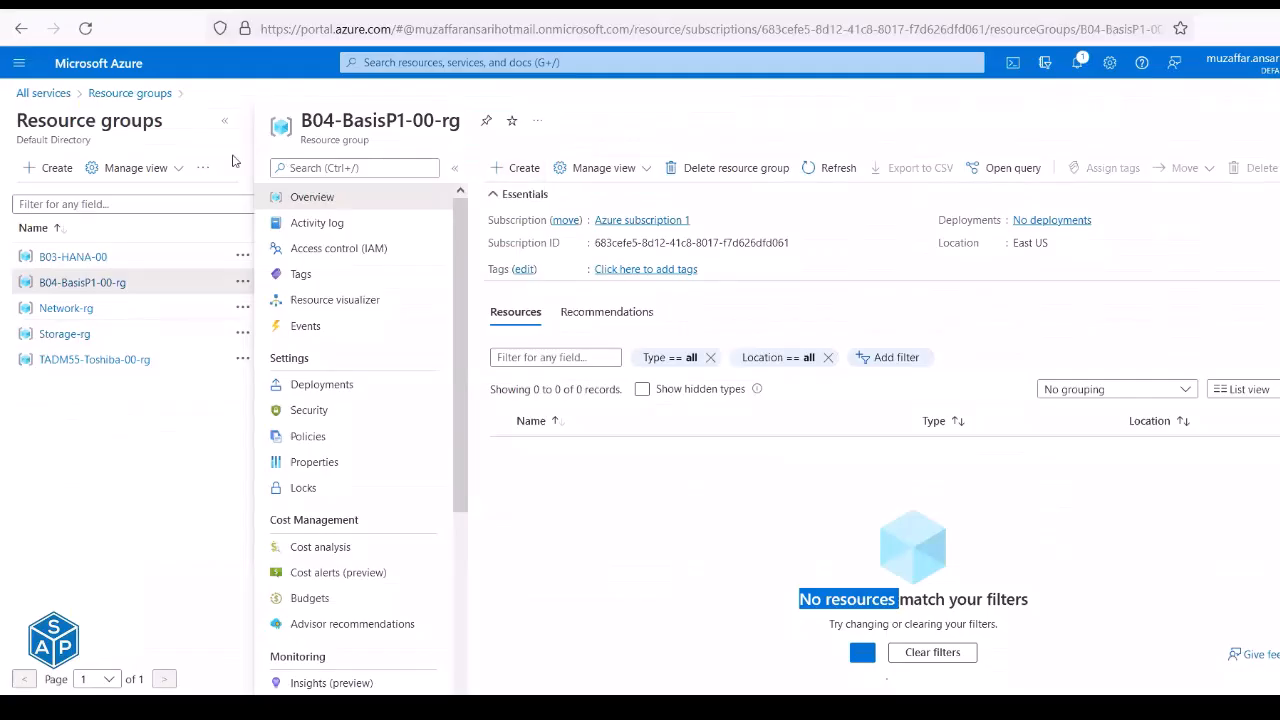
Start a new virtual network from the Networking services and assign it to the resource group B04-BasisP1-00-rg.
left_click(38, 93)
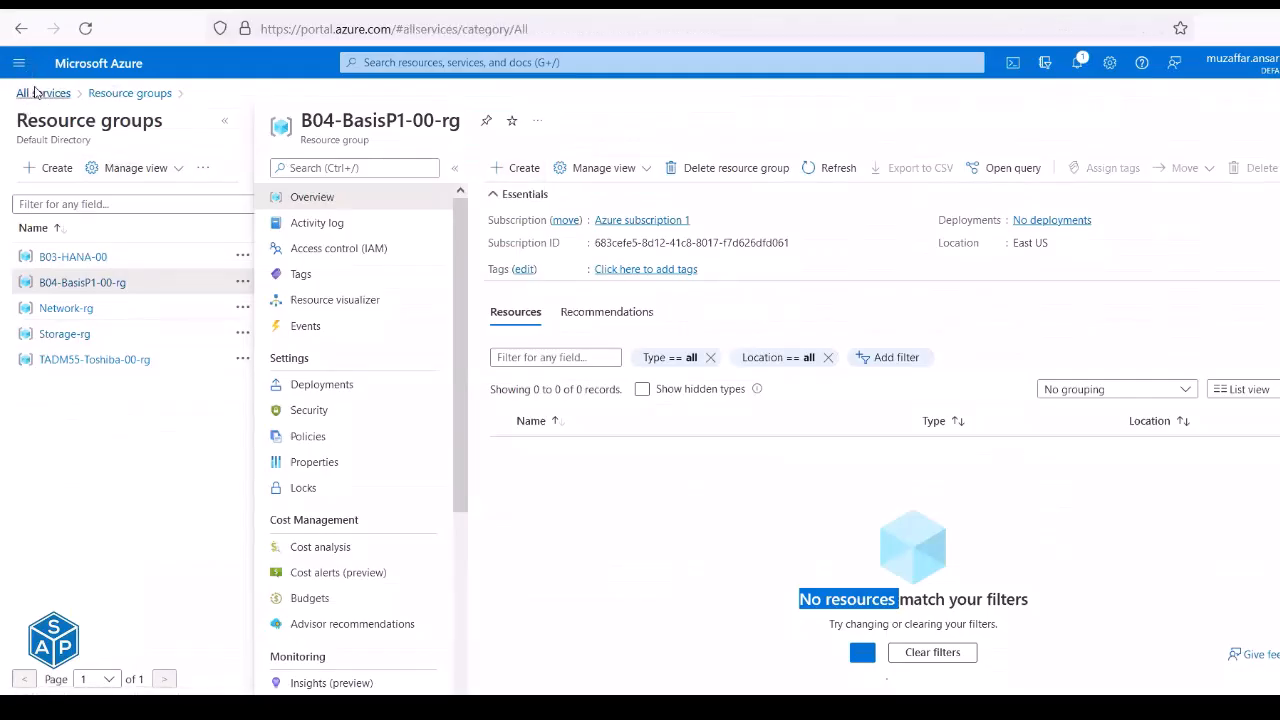
key("alt+Tab")
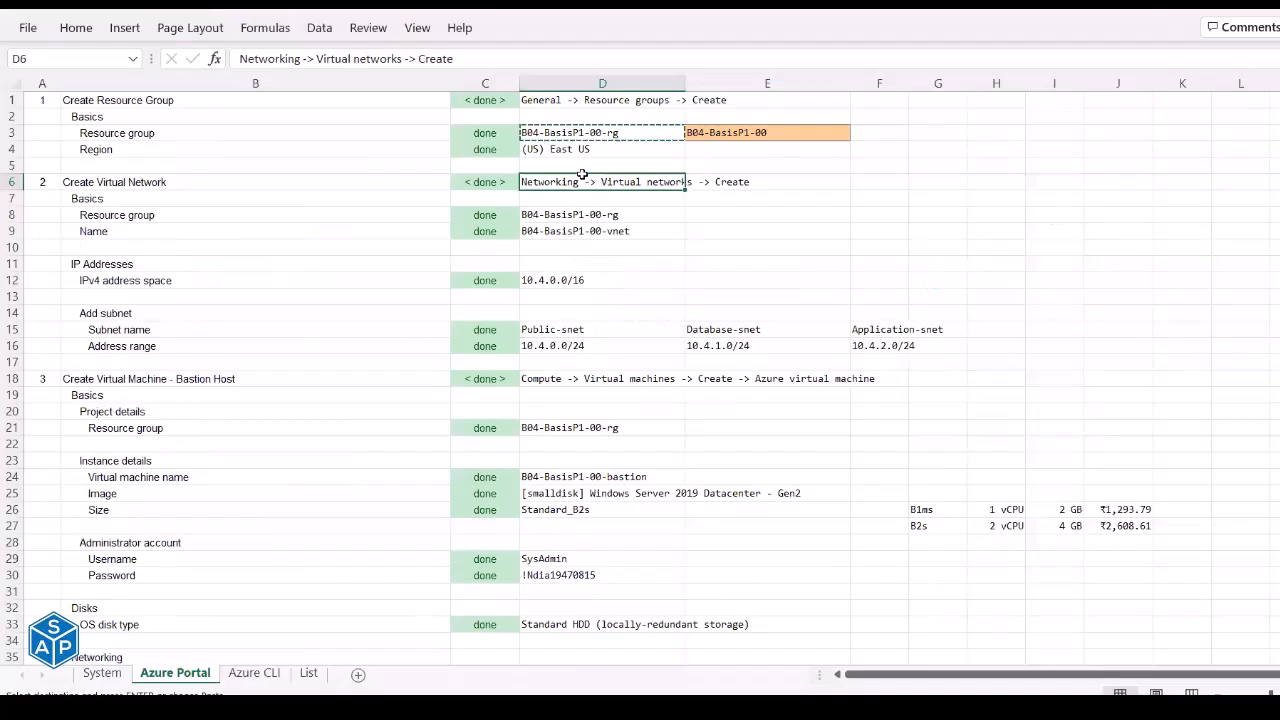
key("alt+Tab")
left_click(51, 318)
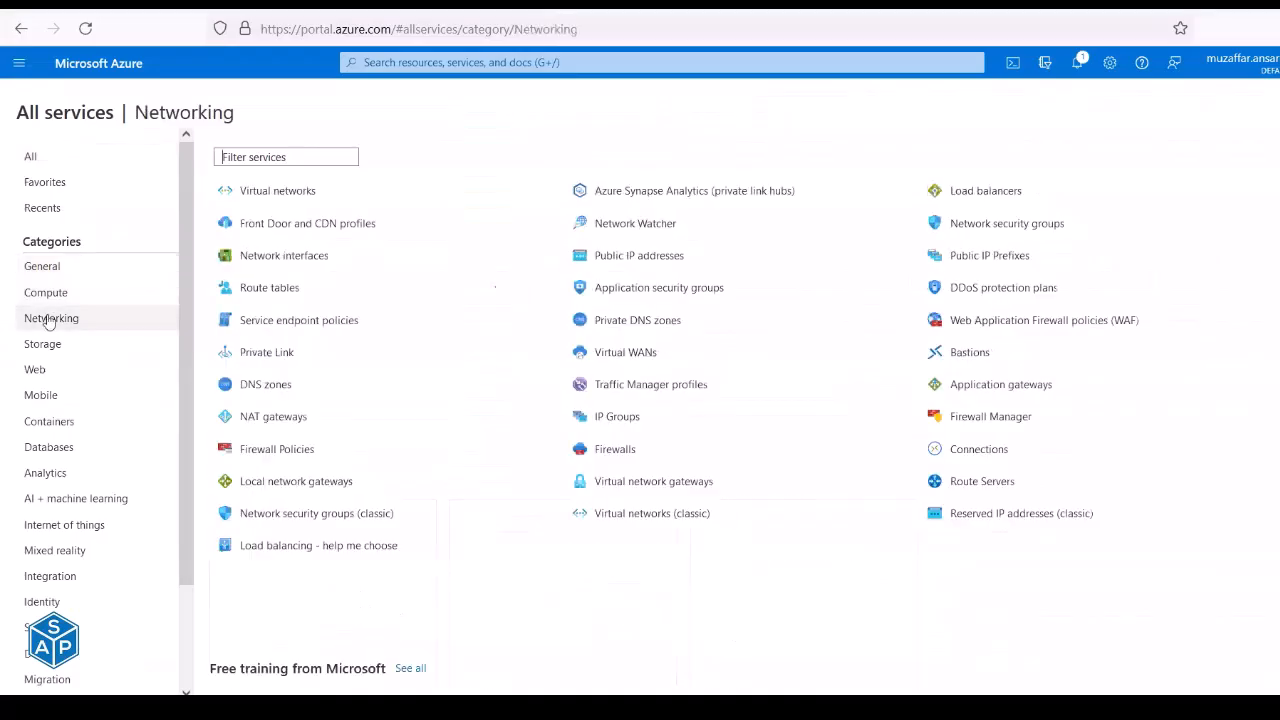
left_click(282, 197)
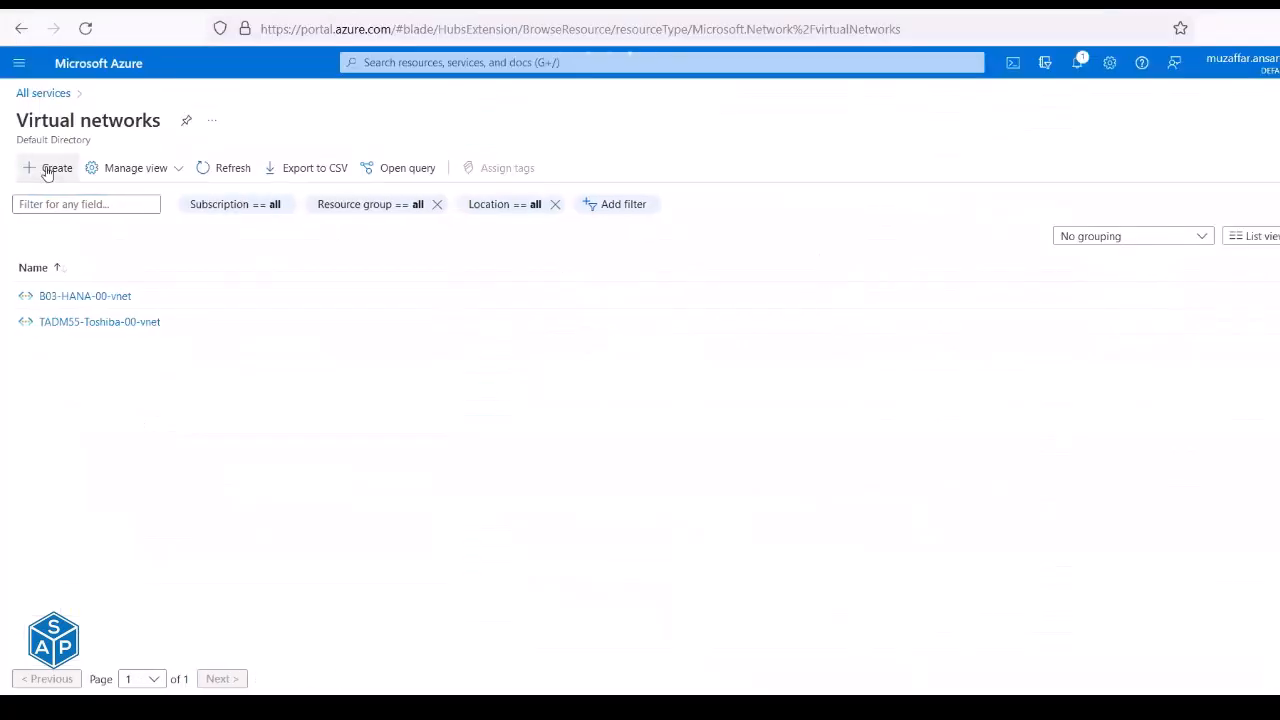
left_click(46, 170)
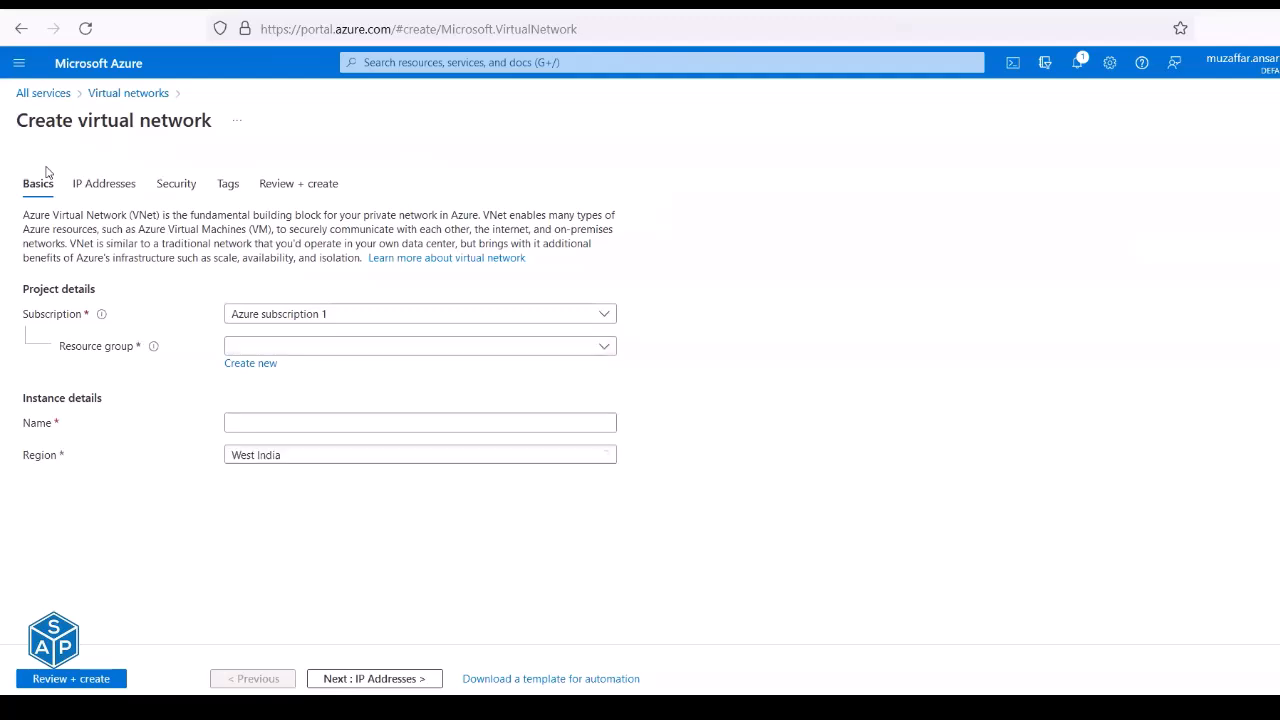
left_click(610, 350)
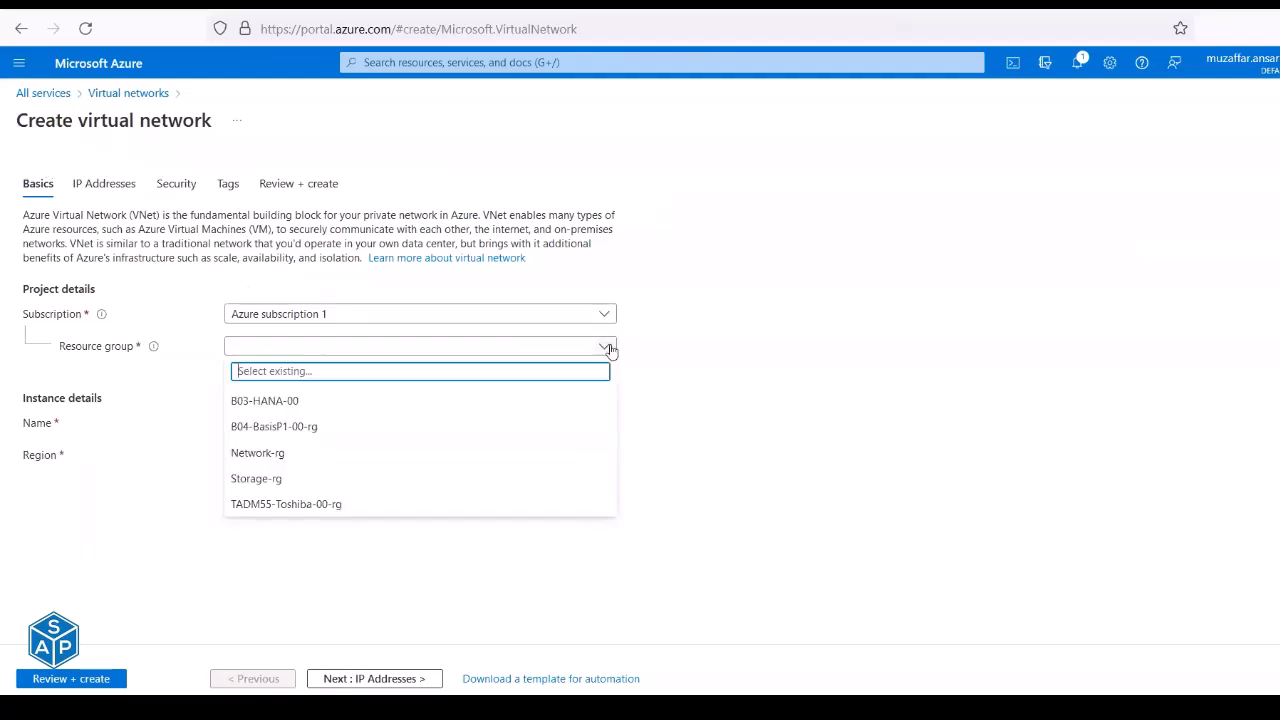
left_click(276, 428)
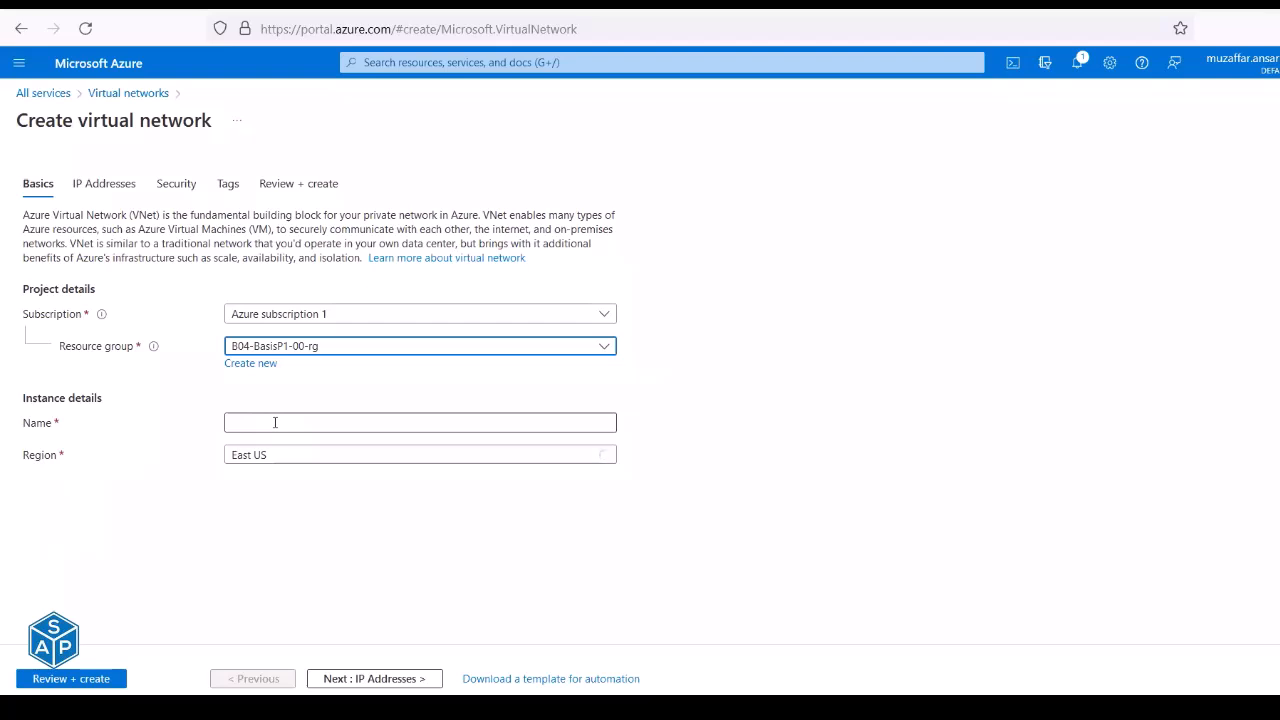
Name the virtual network B04-BasisP1-00-vnet, copying the planned name from the lab setup sheet.
left_click(276, 421)
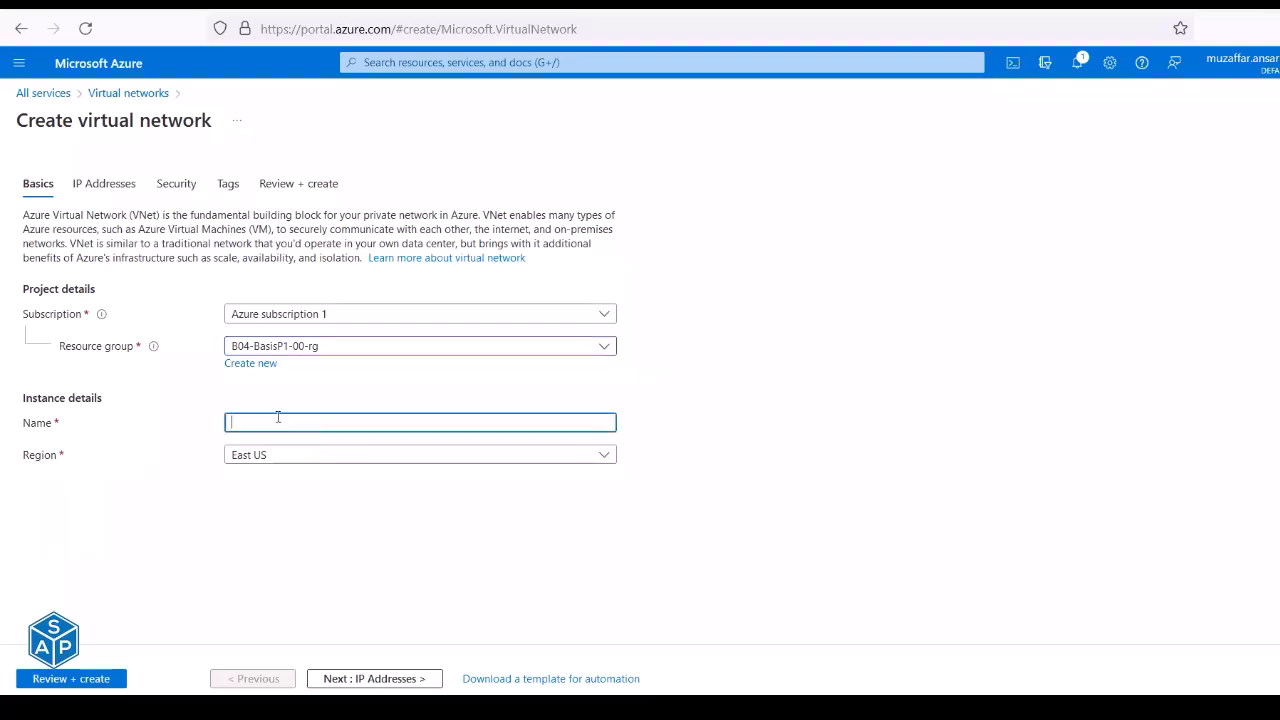
key("alt+Tab")
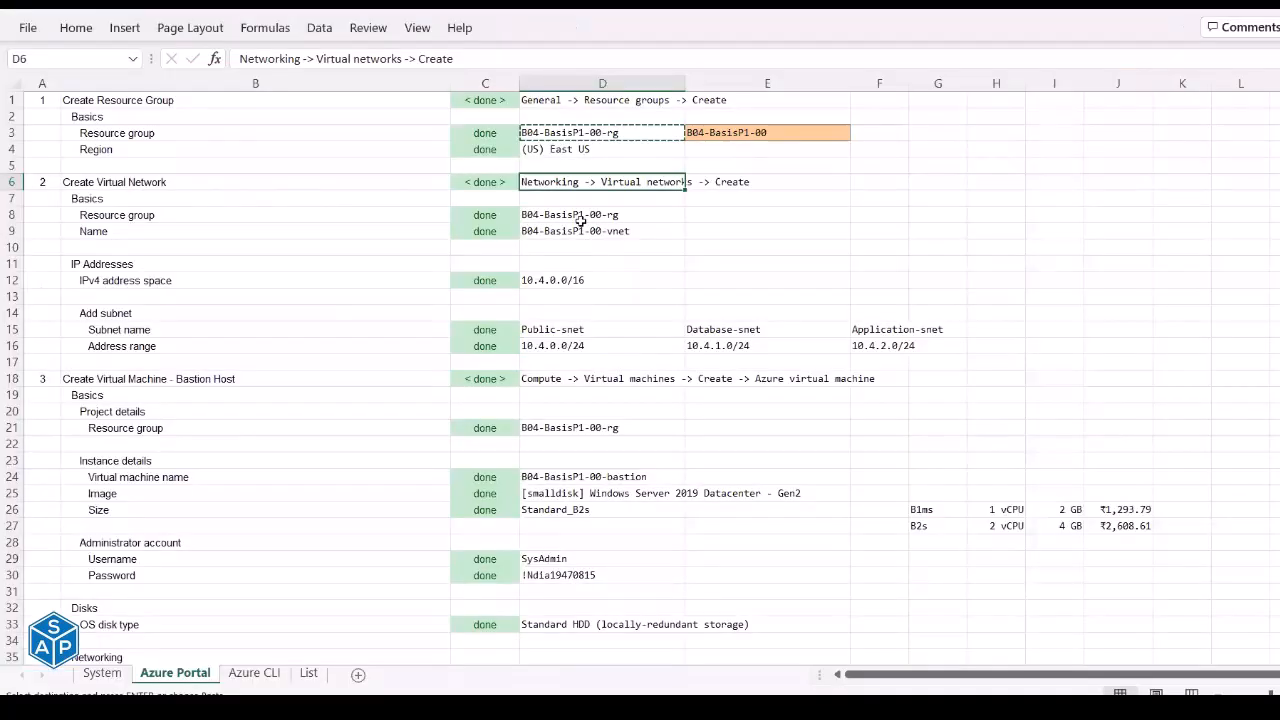
left_click(578, 214)
key("ctrl+c")
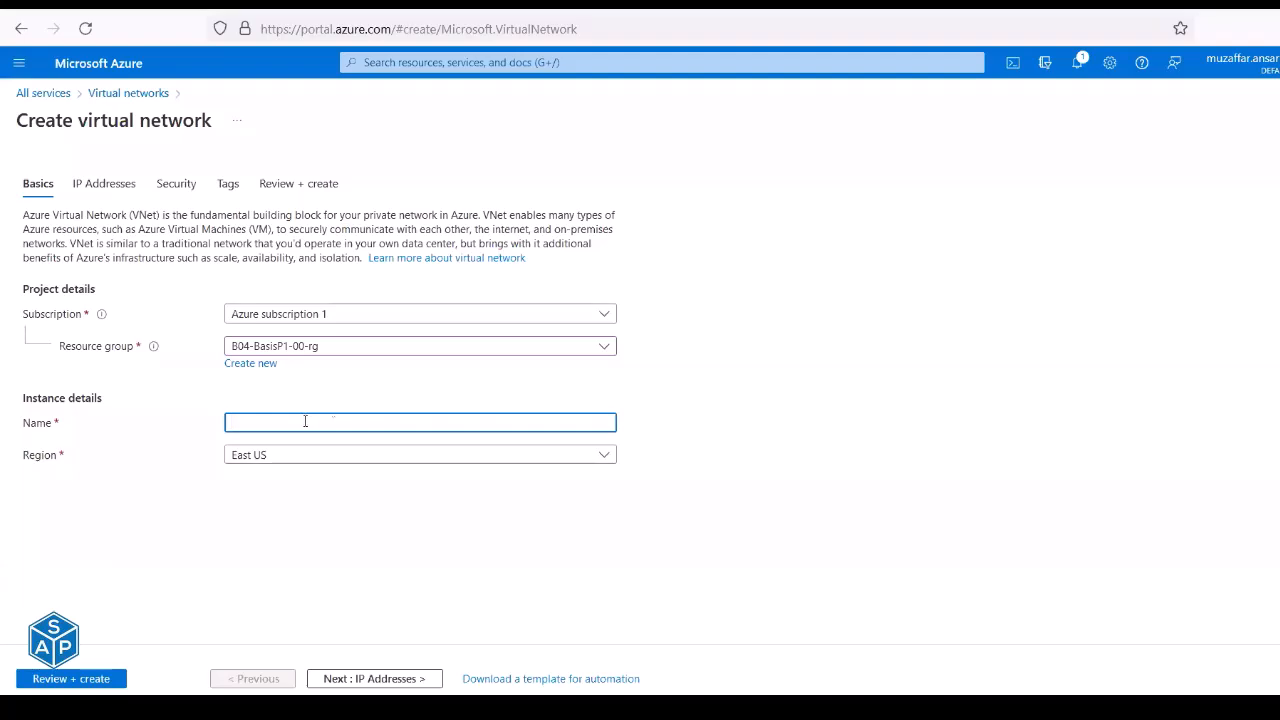
key("alt+Tab")
key("ctrl+c")
key("alt+Tab")
key("ctrl+v")
Copy the planned IPv4 address space 10.4.0.0/16 from the lab setup sheet and return to the Azure portal.
key("alt+Tab")
left_click(558, 281)
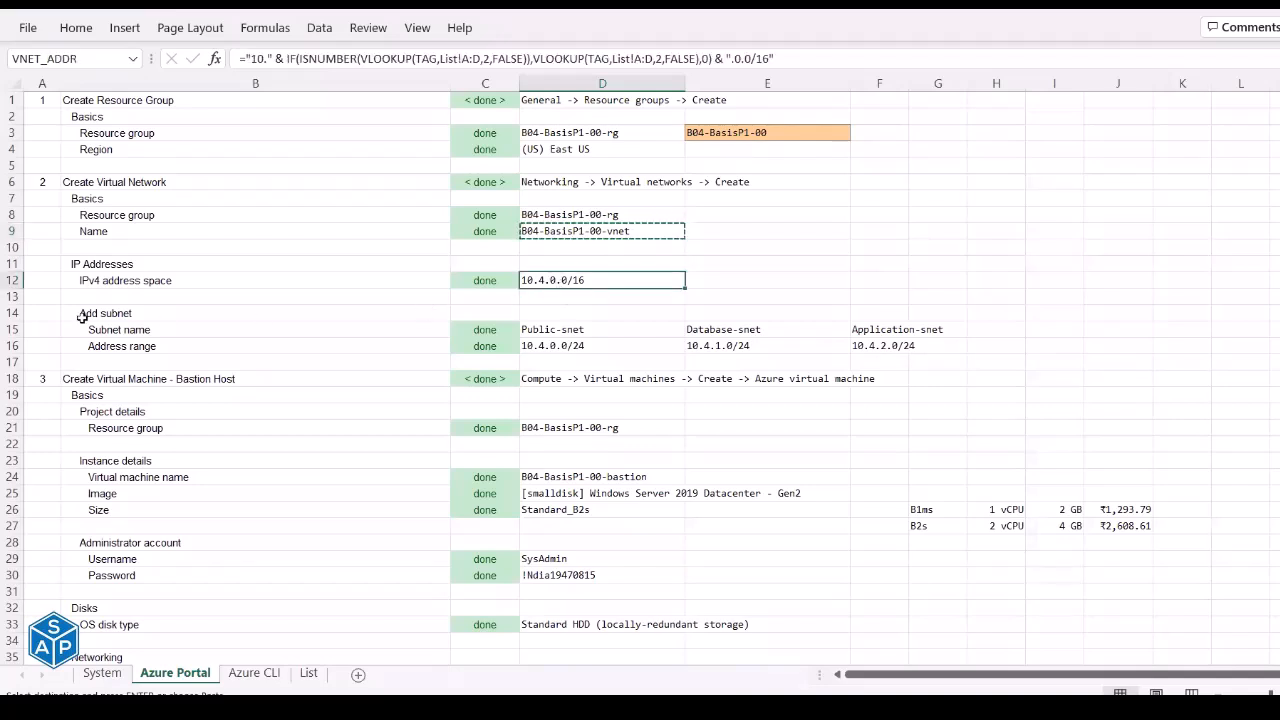
left_click(110, 282)
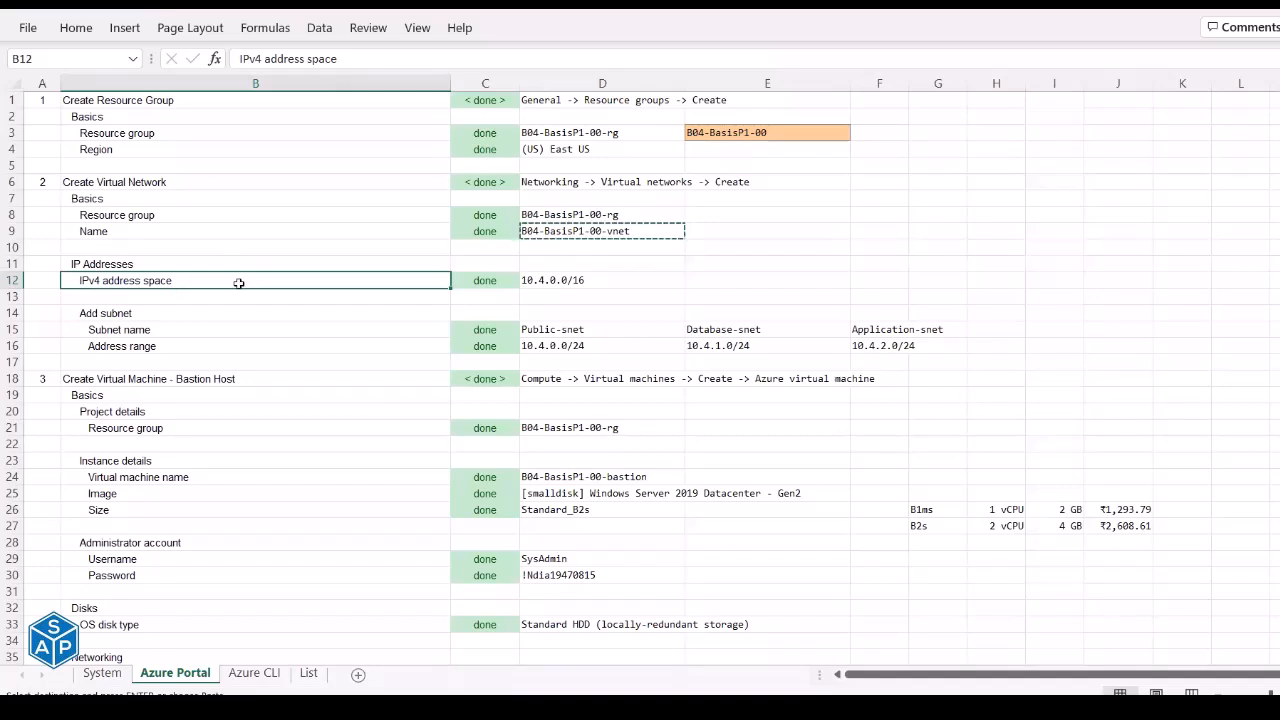
left_click(549, 276)
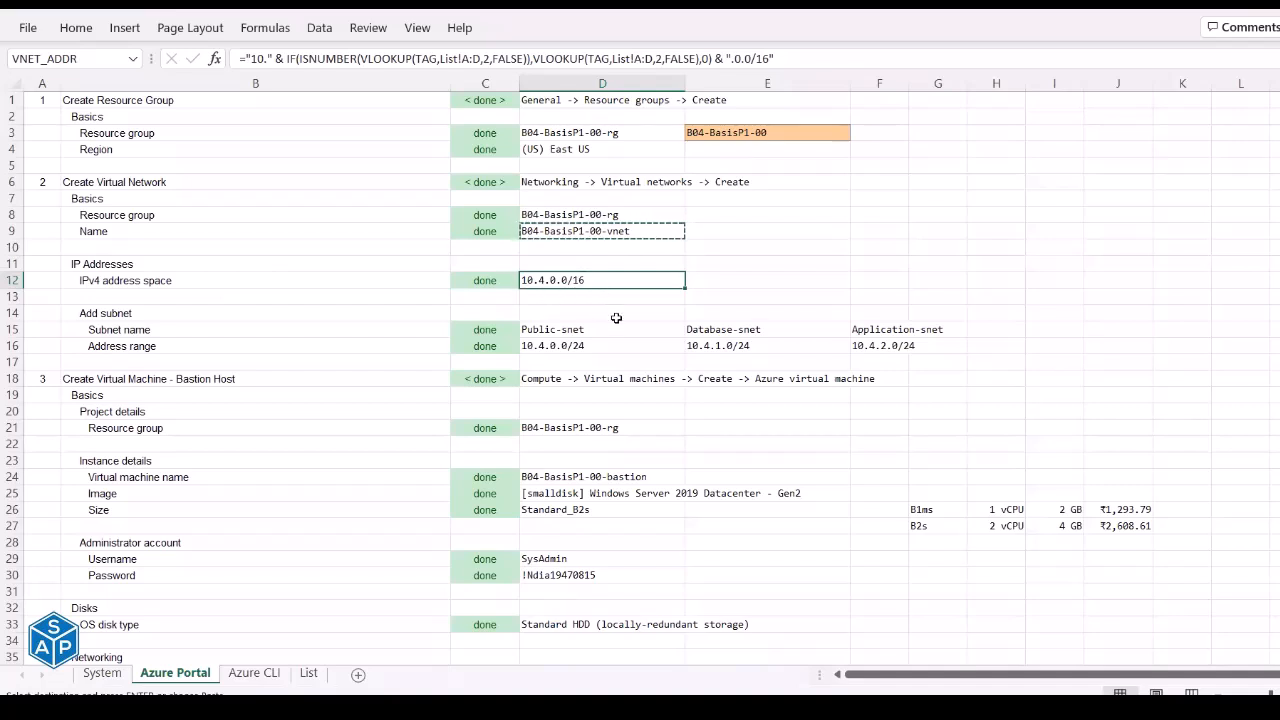
key("ctrl+c")
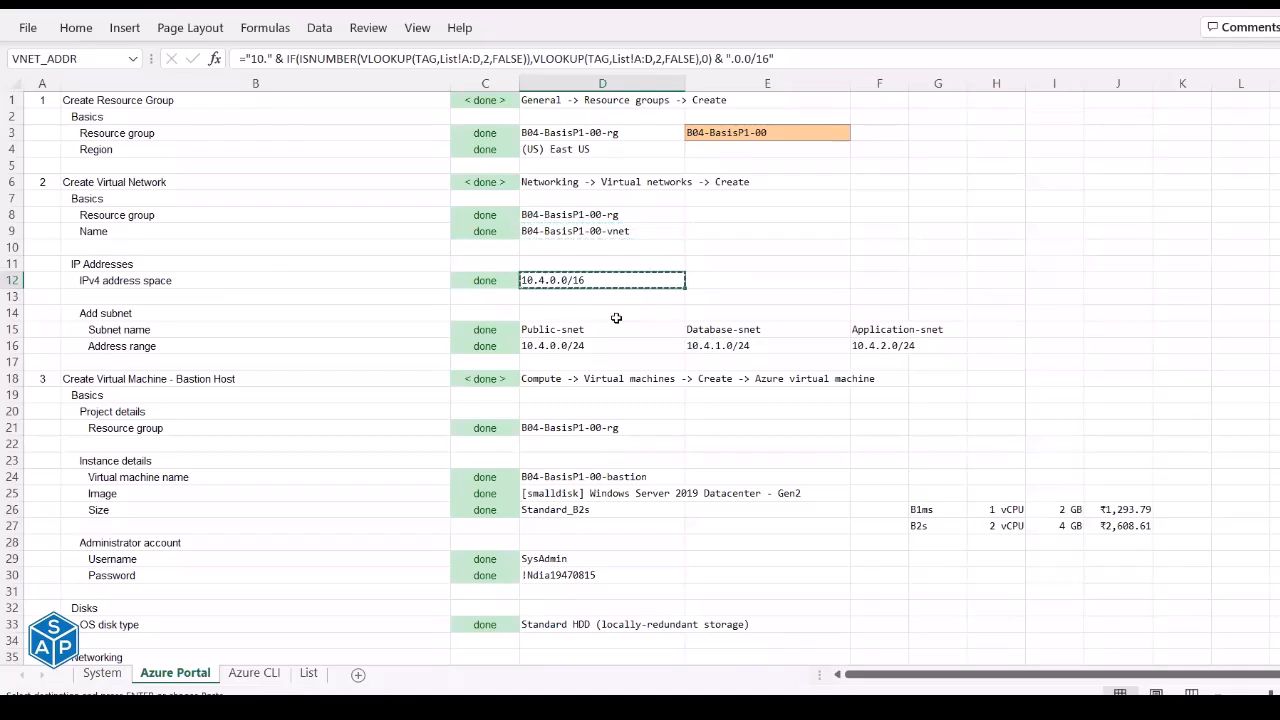
key("alt+Tab")
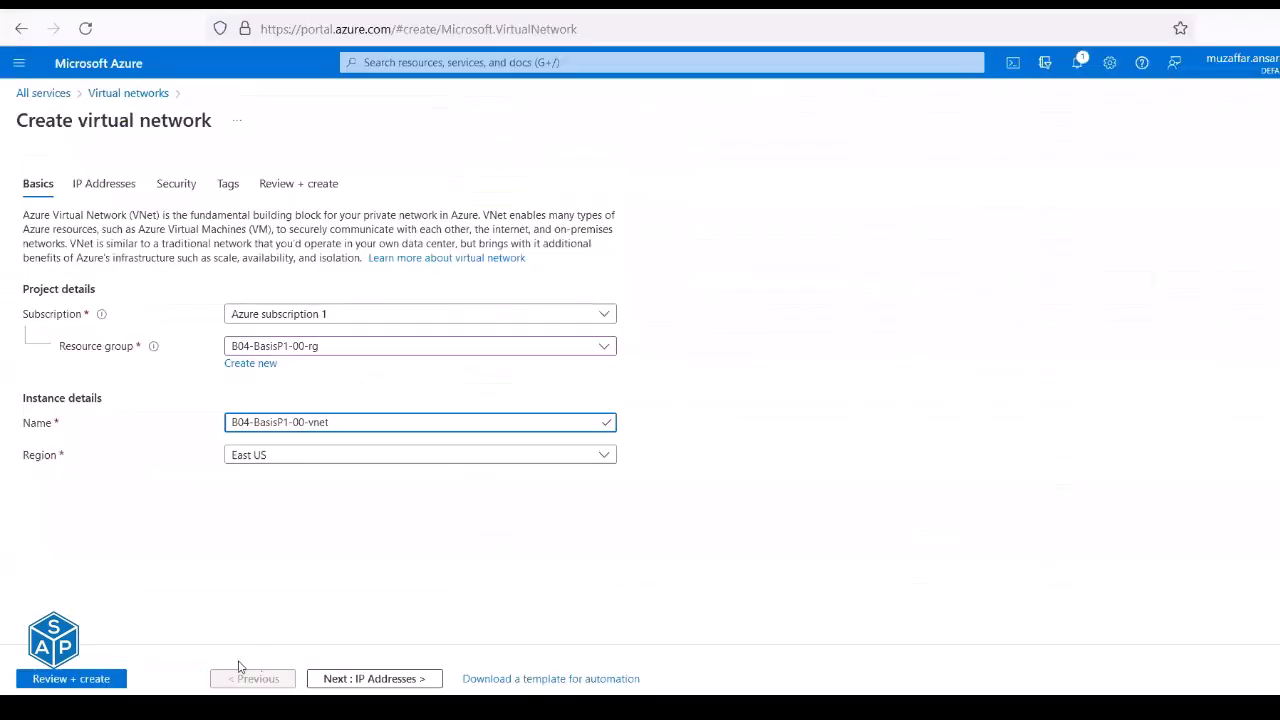
Replace the default IPv4 address space in the virtual network's IP address settings with 10.4.0.0/16.
left_click(388, 680)
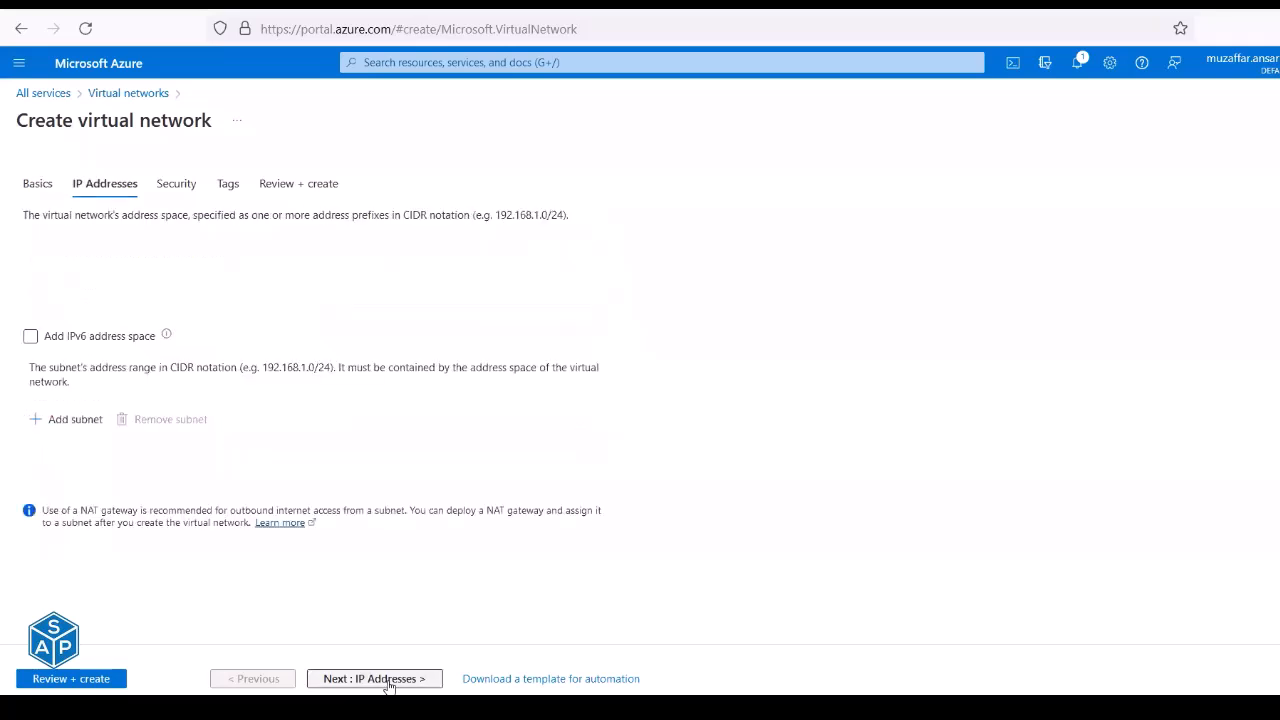
left_click(149, 296)
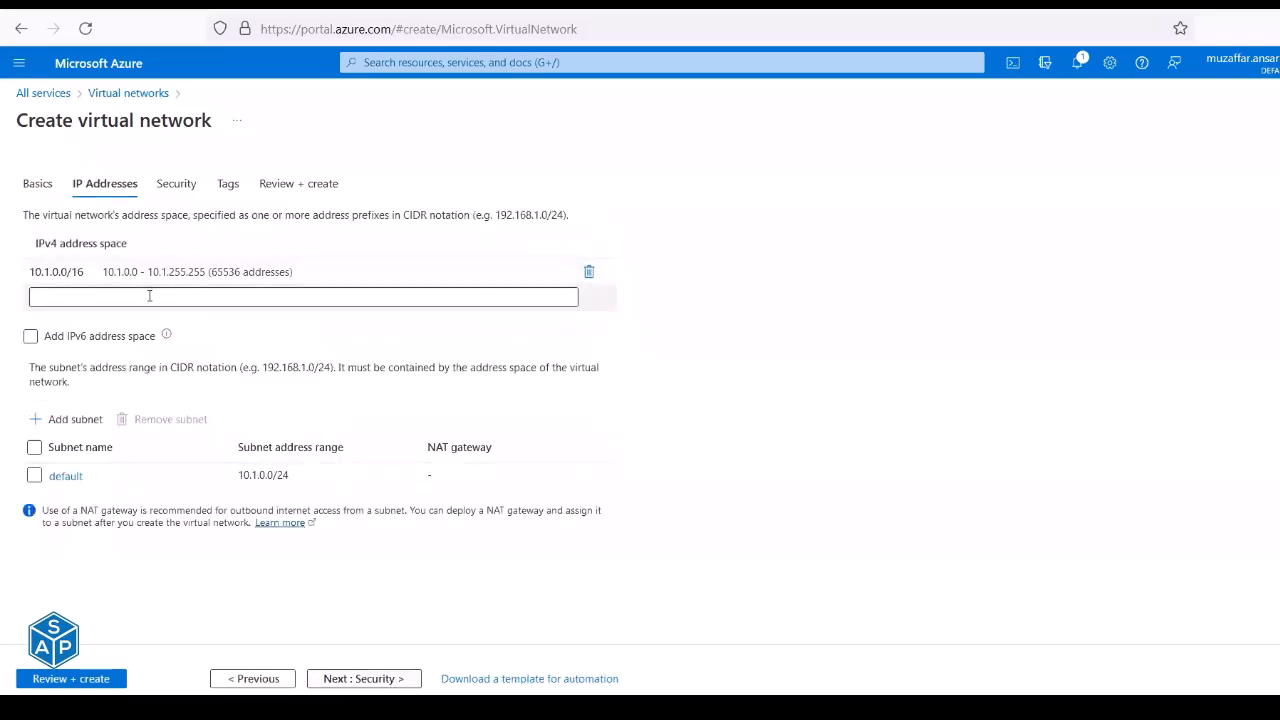
left_click(30, 271)
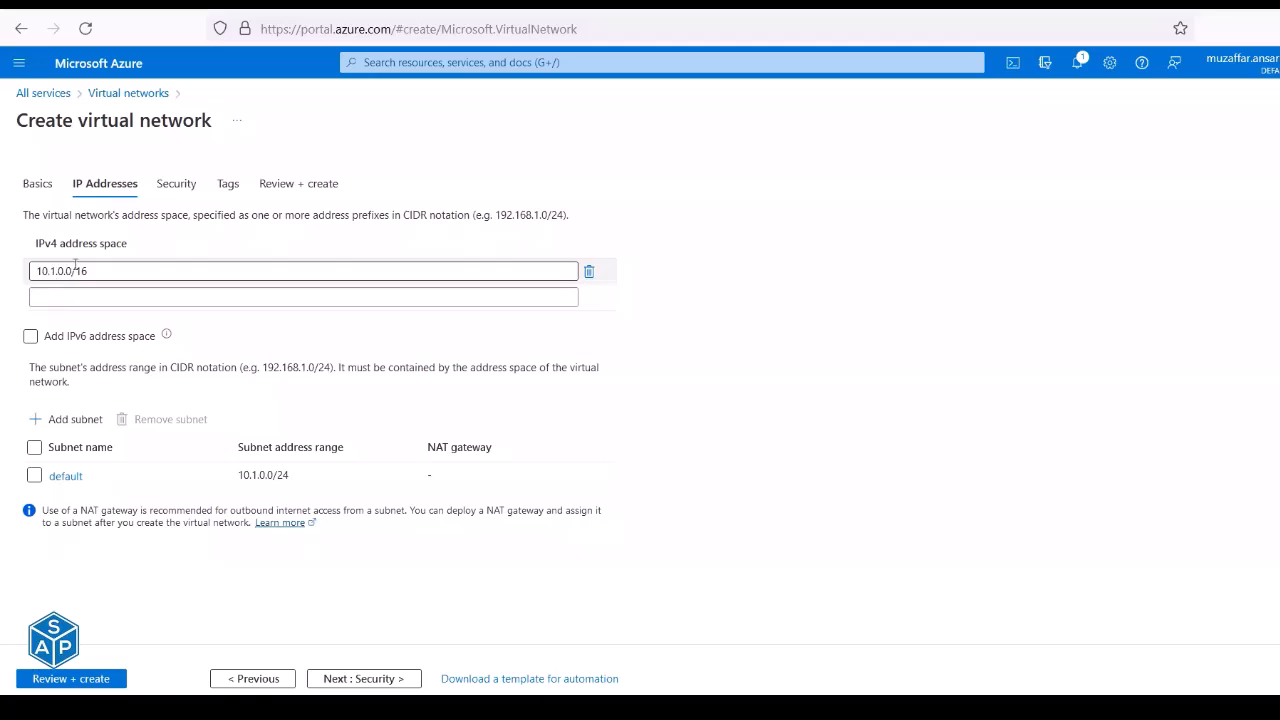
left_click(588, 273)
left_click(377, 271)
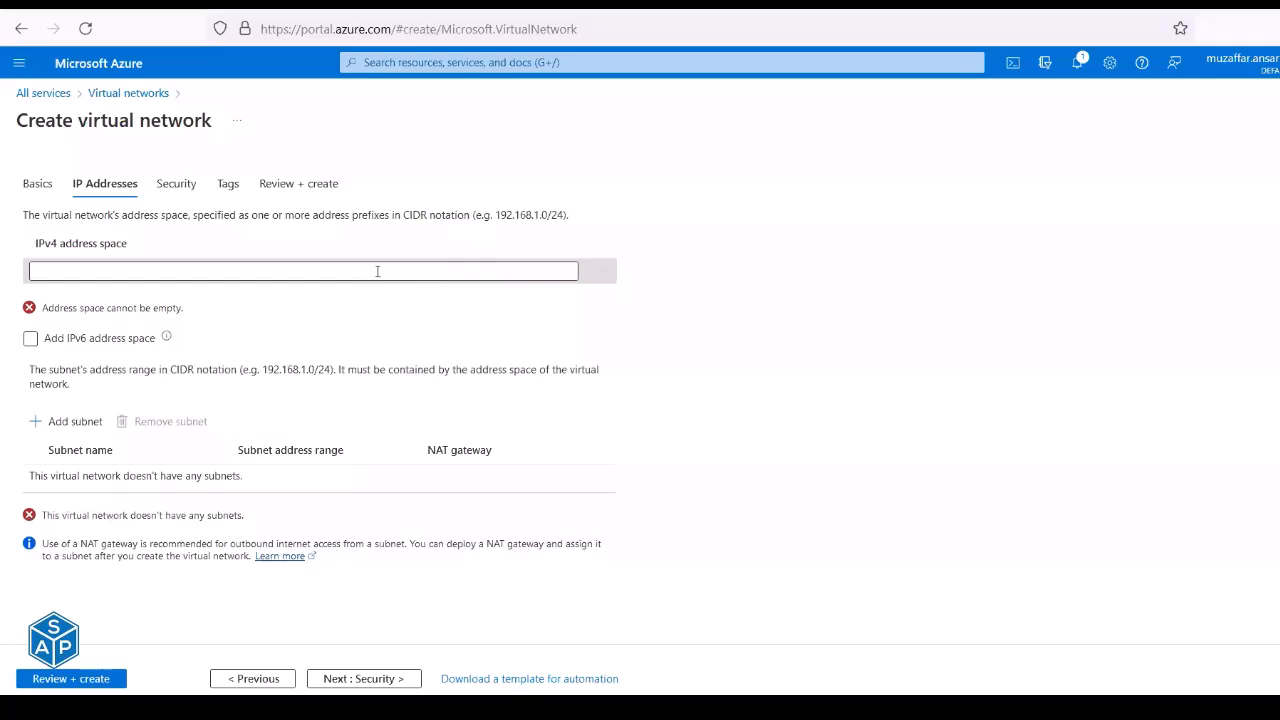
key("ctrl+v")
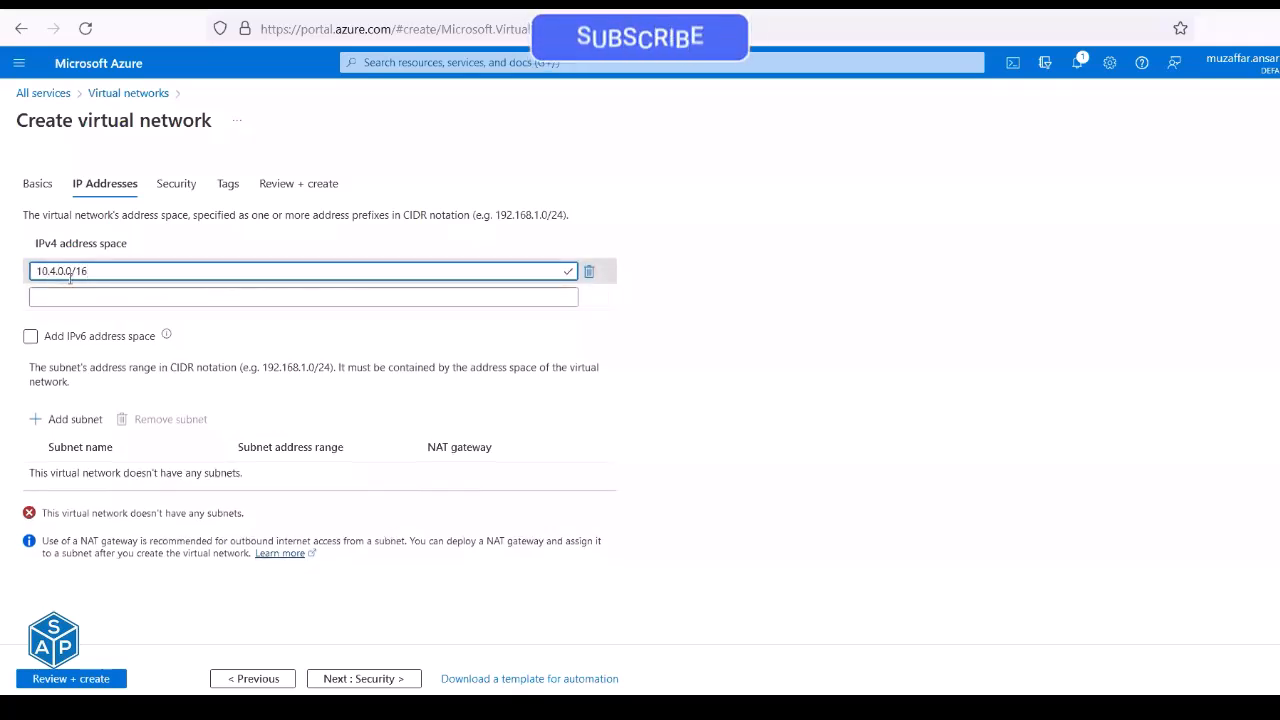
Review the planned Public-snet, Database-snet and Application-snet subnets in the lab setup sheet.
key("alt+Tab")
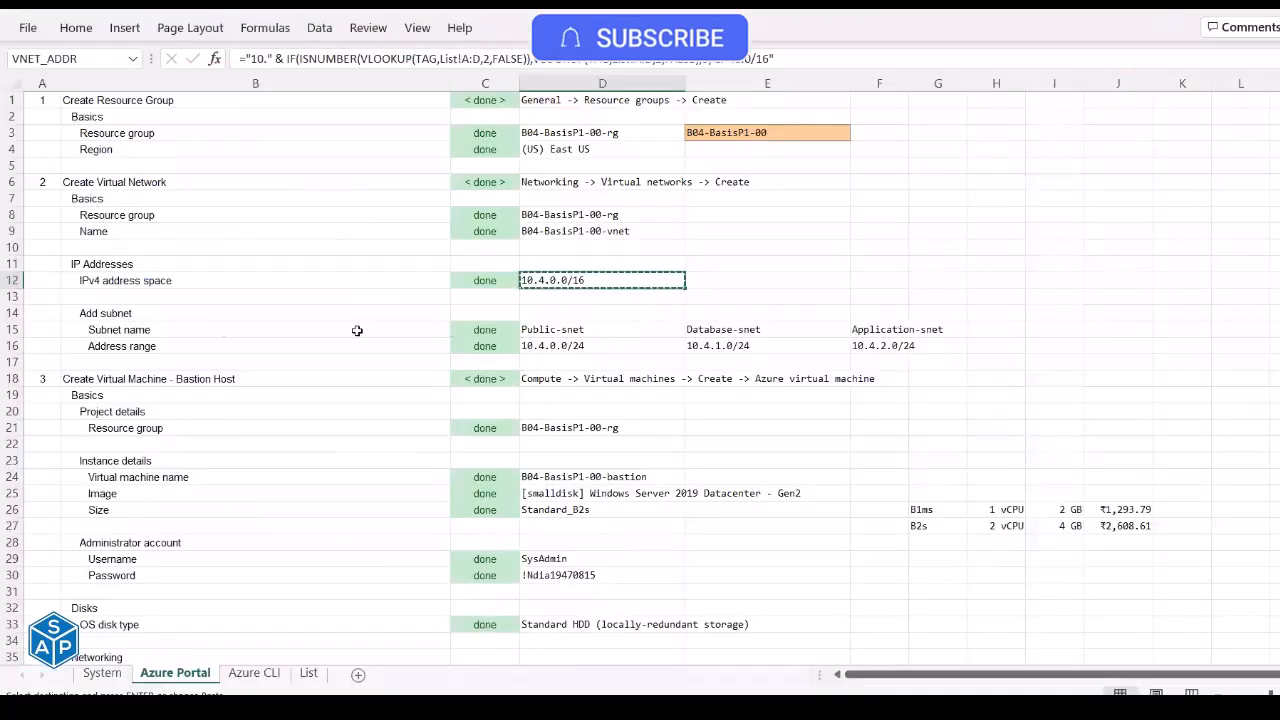
left_click(132, 313)
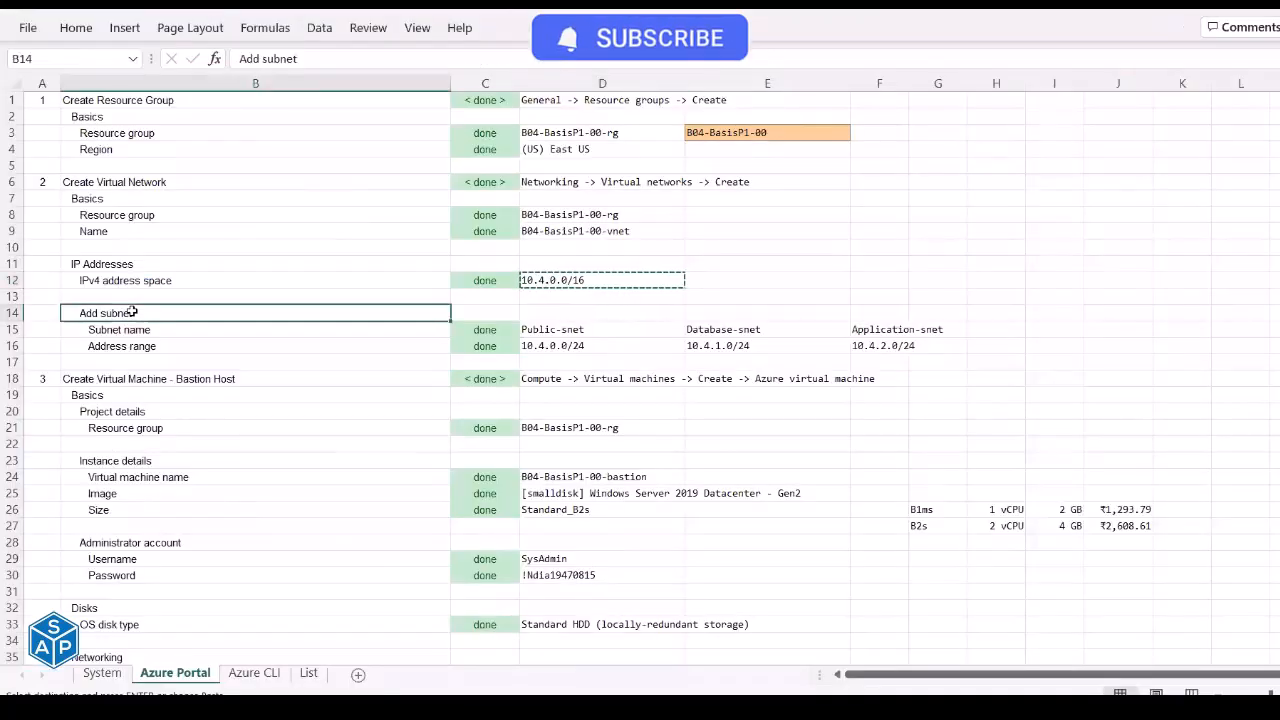
left_click(566, 329)
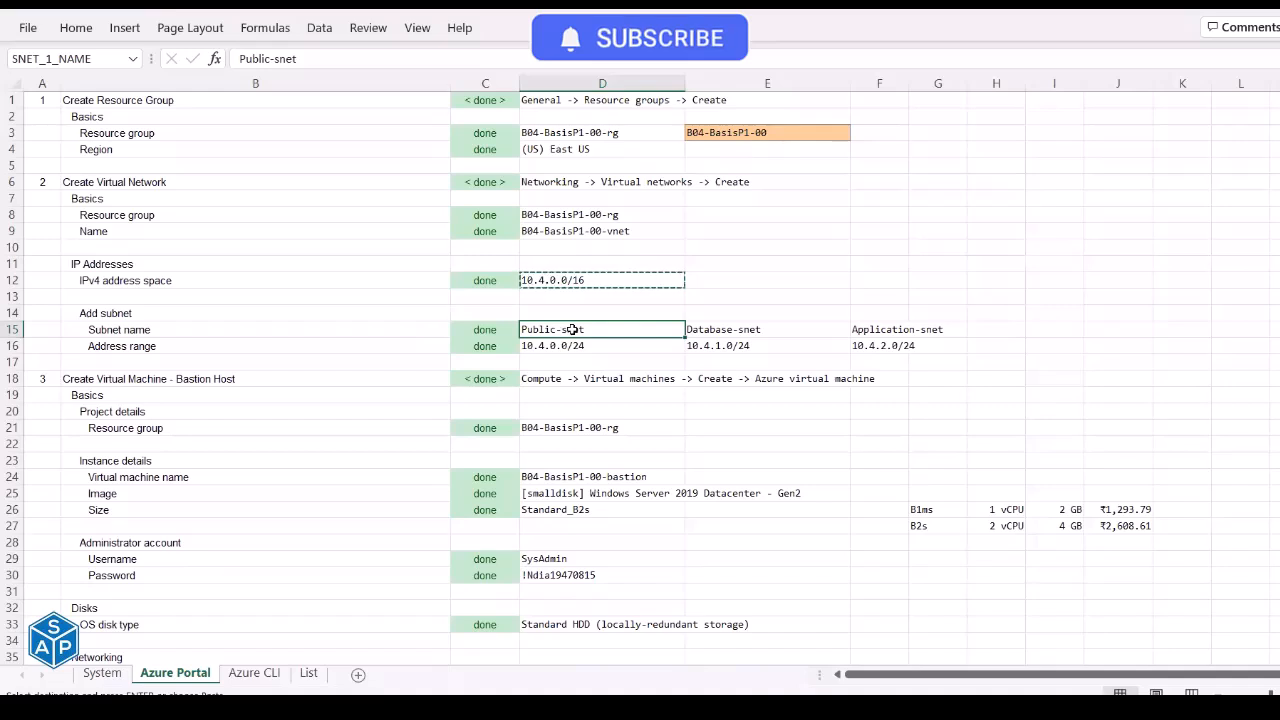
left_click_drag(693, 330, 900, 331)
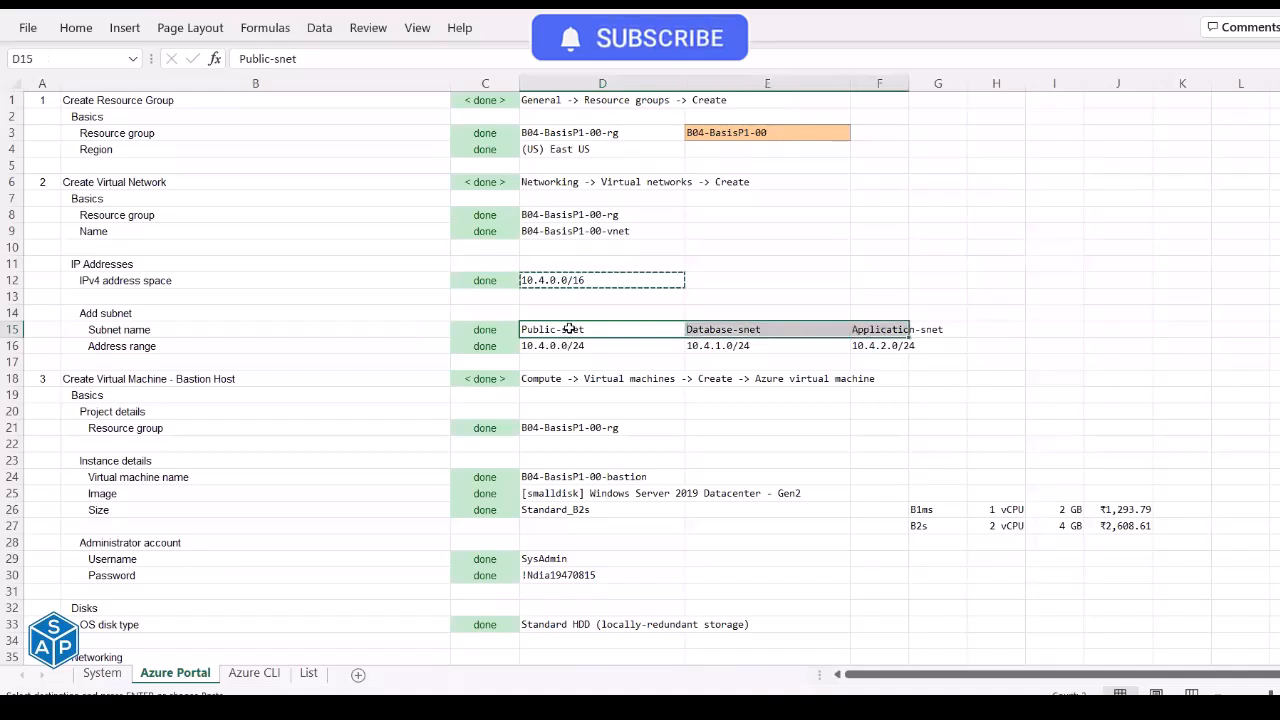
left_click(649, 328)
left_click(710, 328)
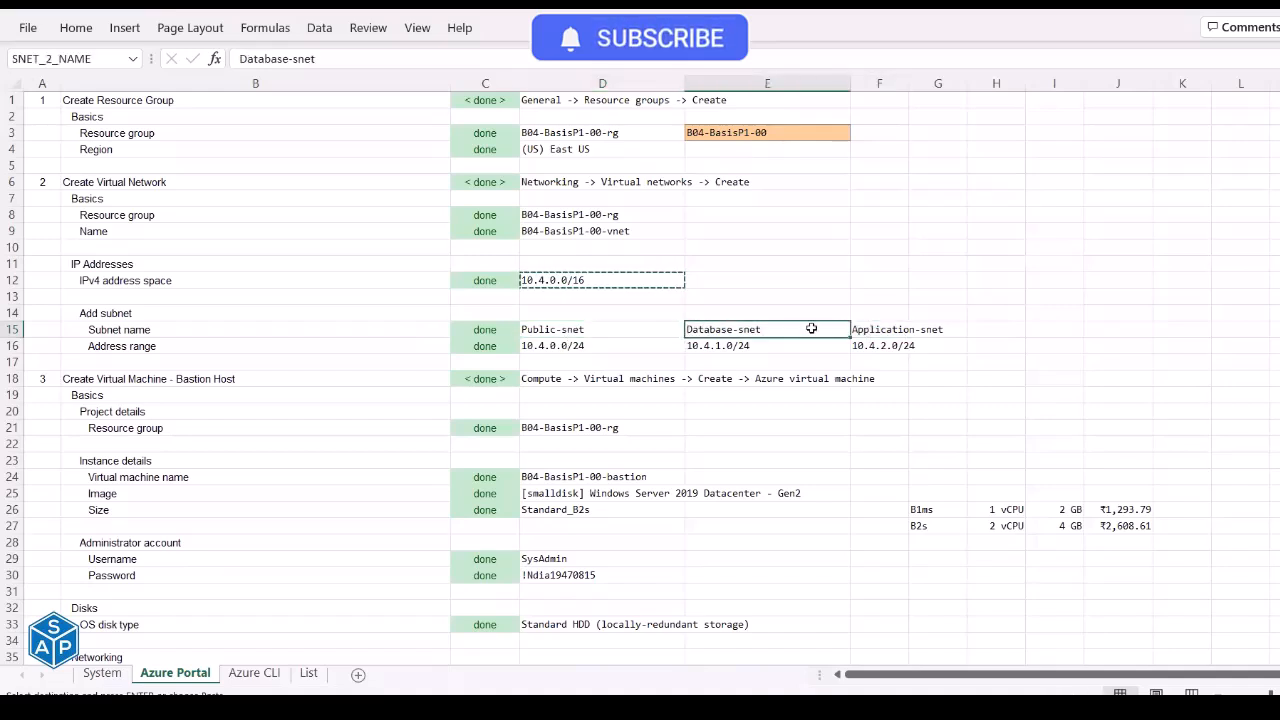
left_click(864, 328)
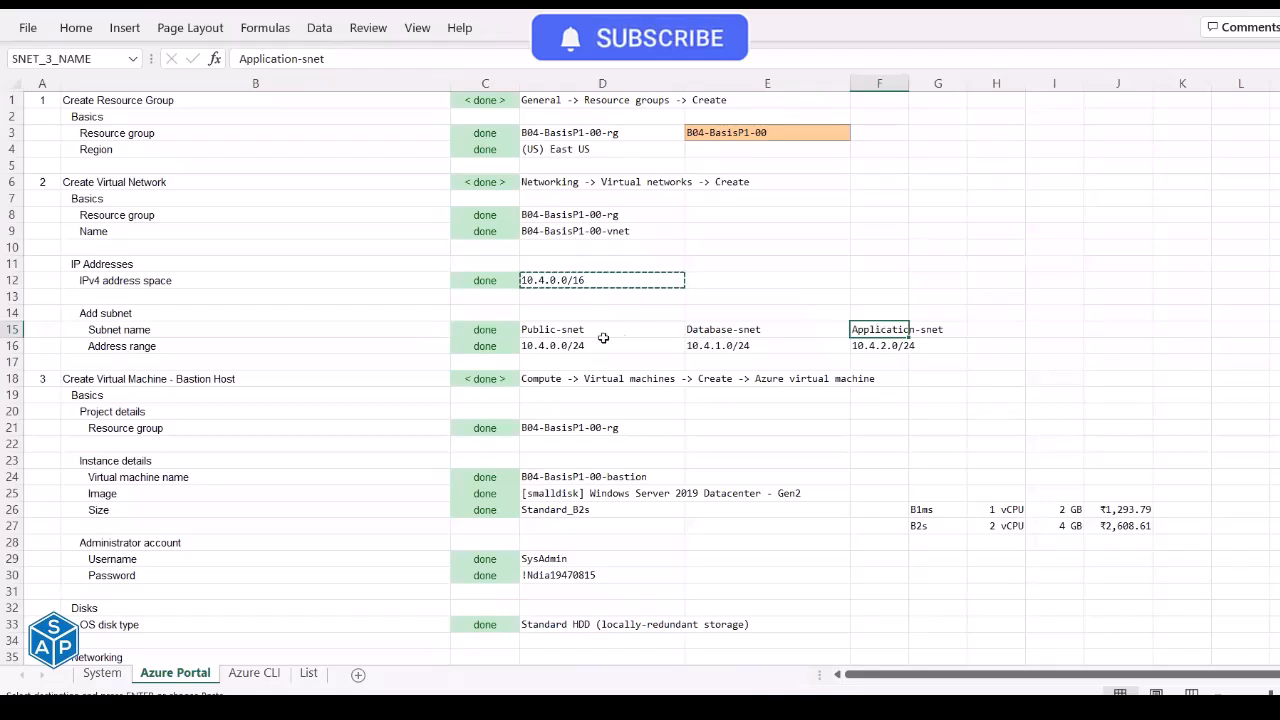
Start a new subnet in the virtual network and name it Public-snet, copying the name from the lab setup sheet.
left_click(546, 331)
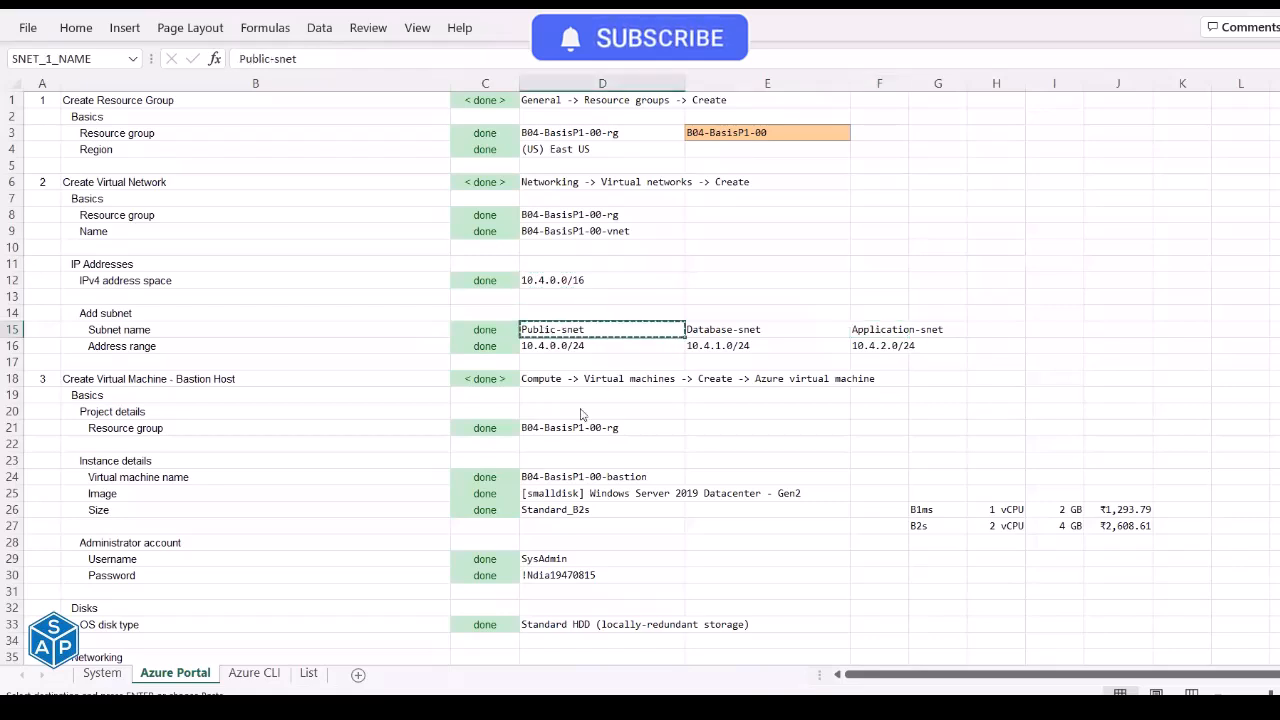
key("alt+Tab")
left_click(62, 420)
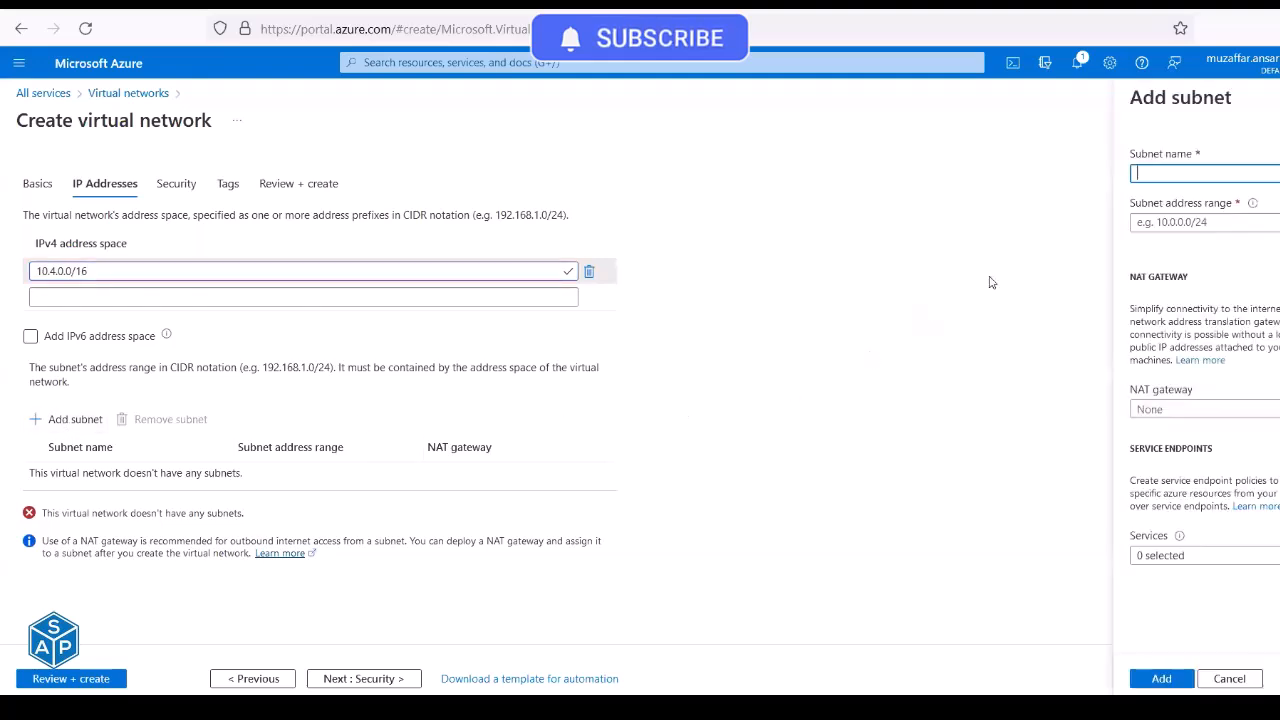
key("ctrl+v")
Set the subnet address range to 10.4.0.0/24 from the lab setup sheet and add the subnet to the virtual network.
key("alt+Tab")
key("Down")
key("ctrl+c")
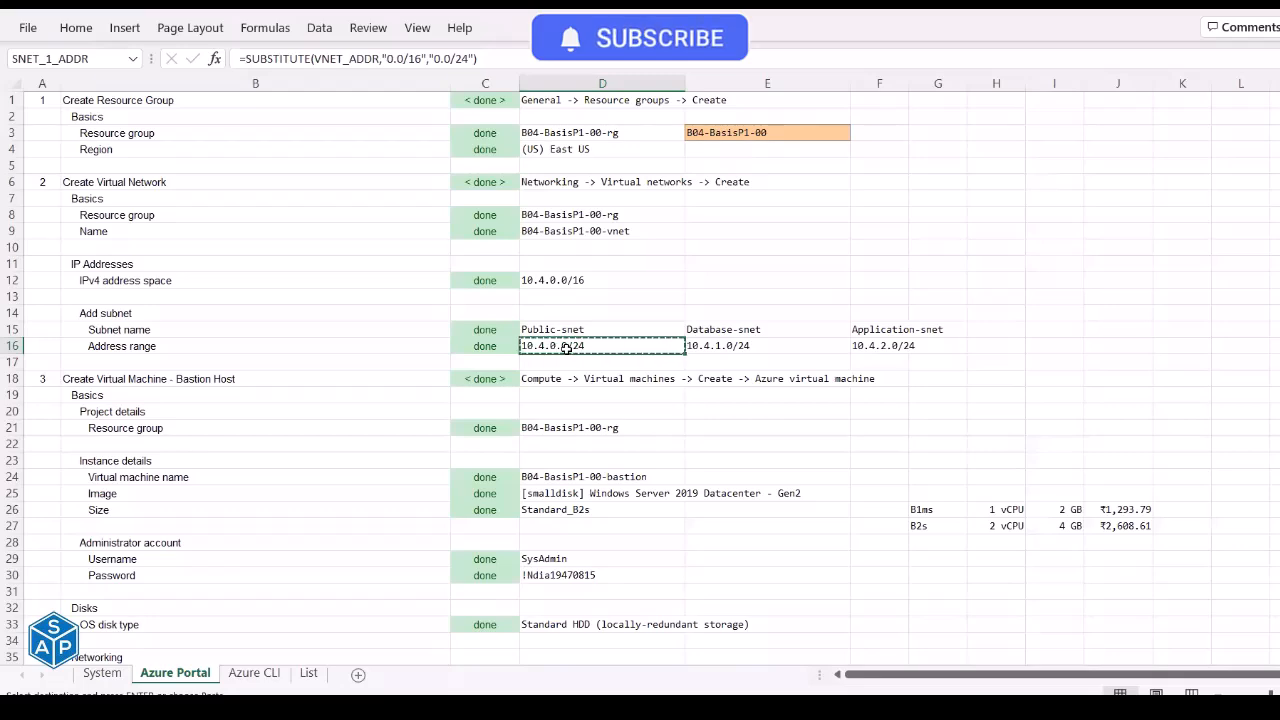
key("alt+Tab")
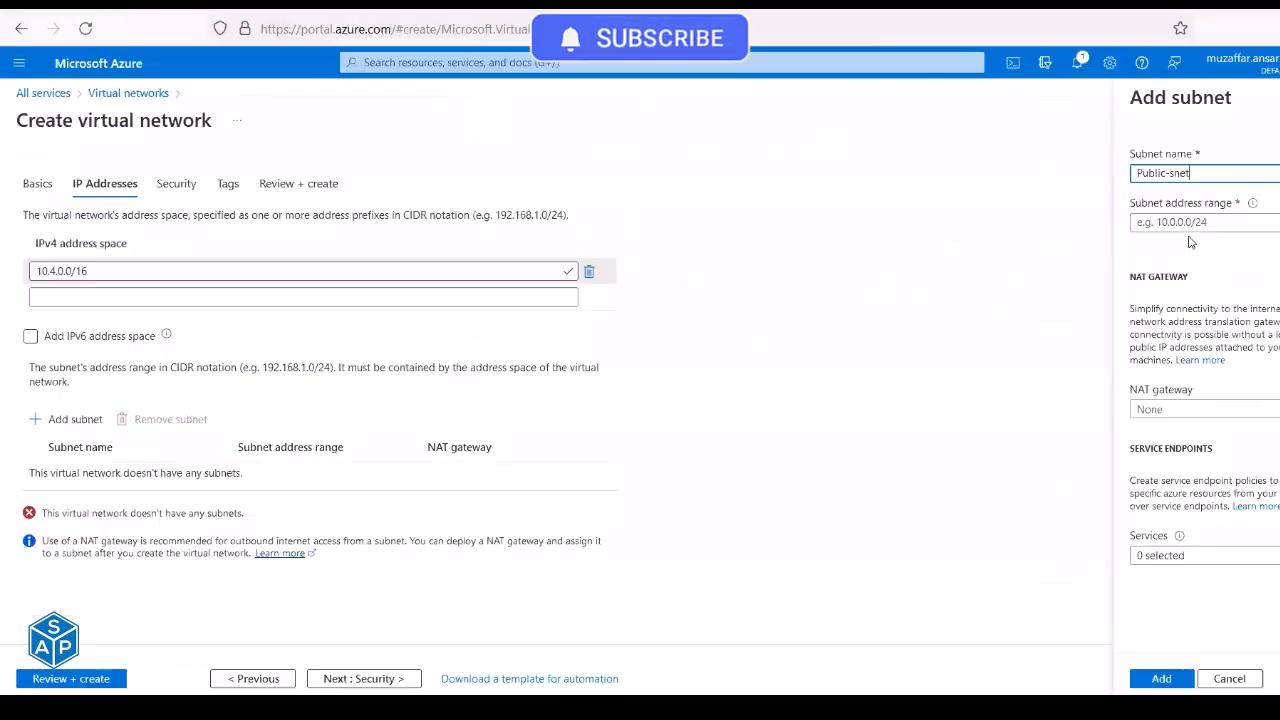
left_click(1185, 222)
key("ctrl+v")
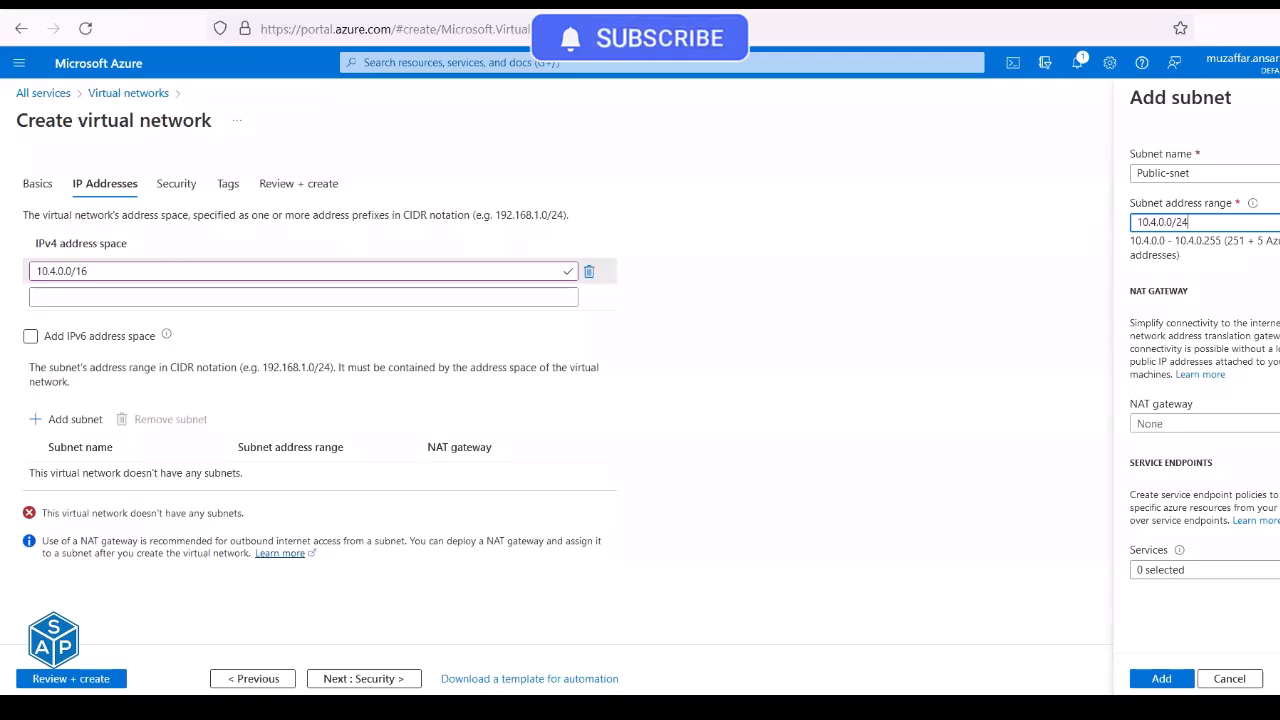
left_click(715, 53)
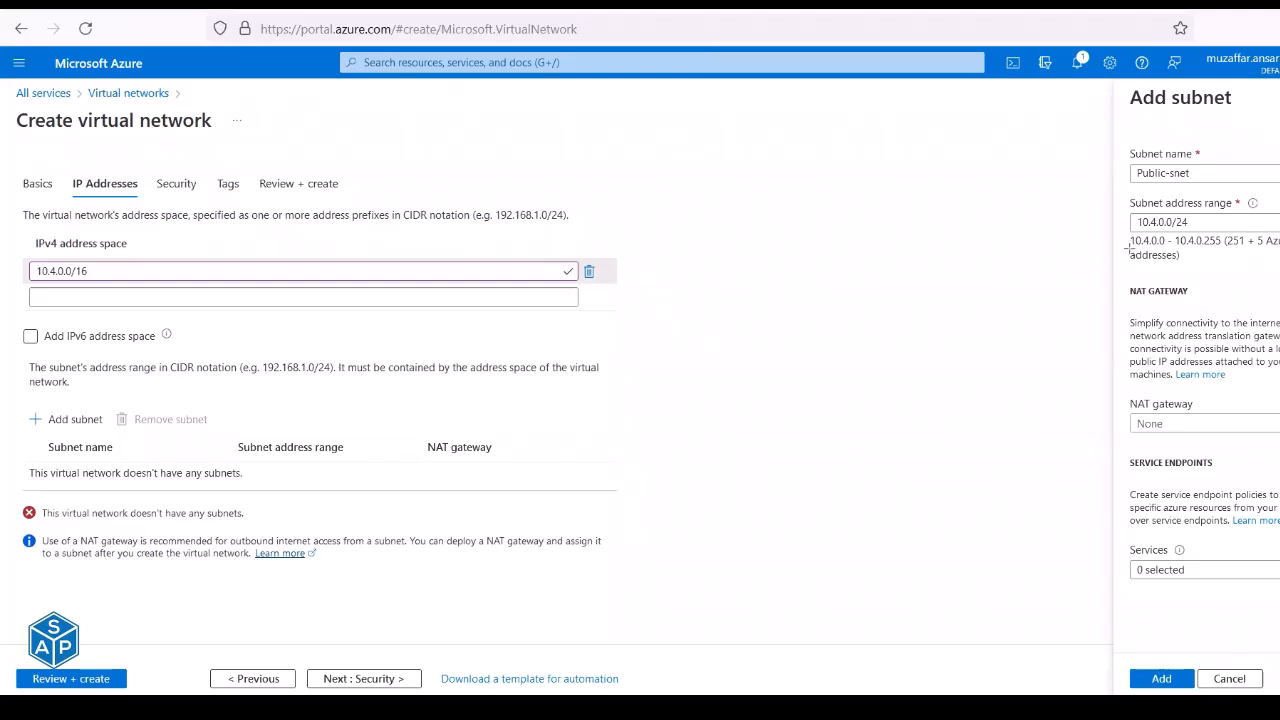
left_click_drag(1130, 248, 1248, 252)
left_click_drag(1248, 250, 1279, 249)
left_click(1161, 680)
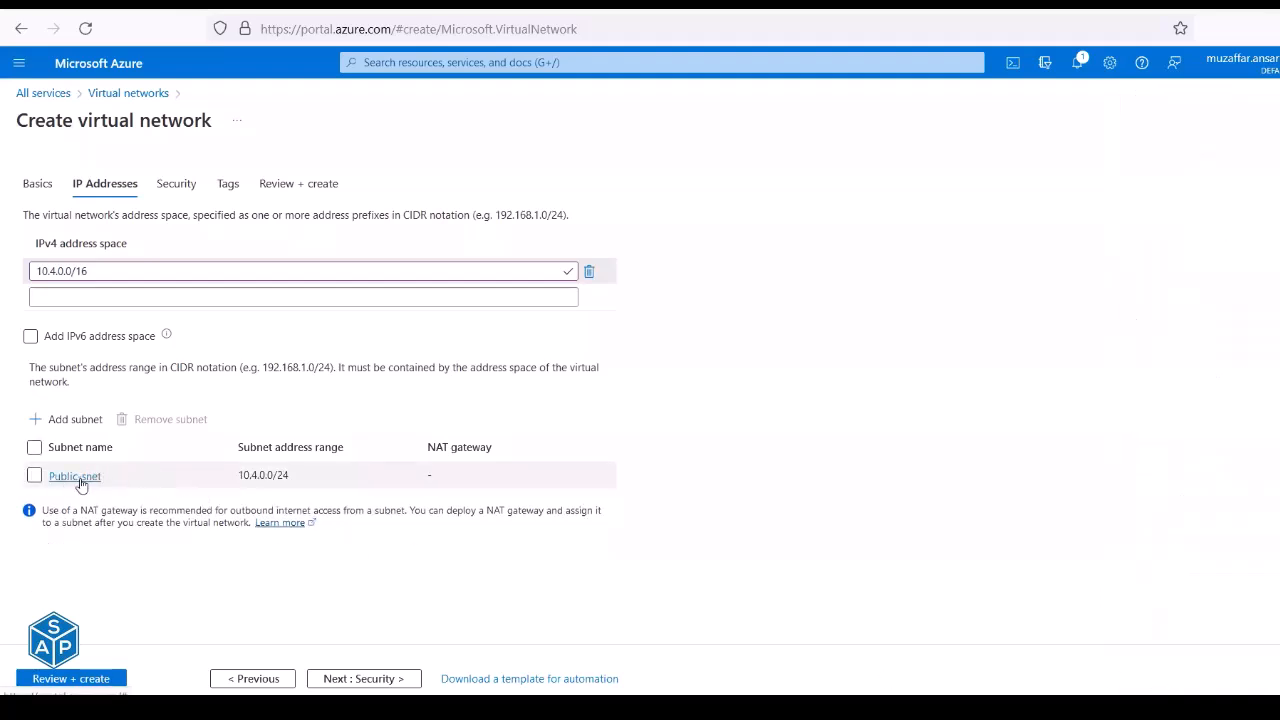
Inspect the settings of the Public-snet subnet and close them without saving changes.
left_click_drag(112, 481, 46, 477)
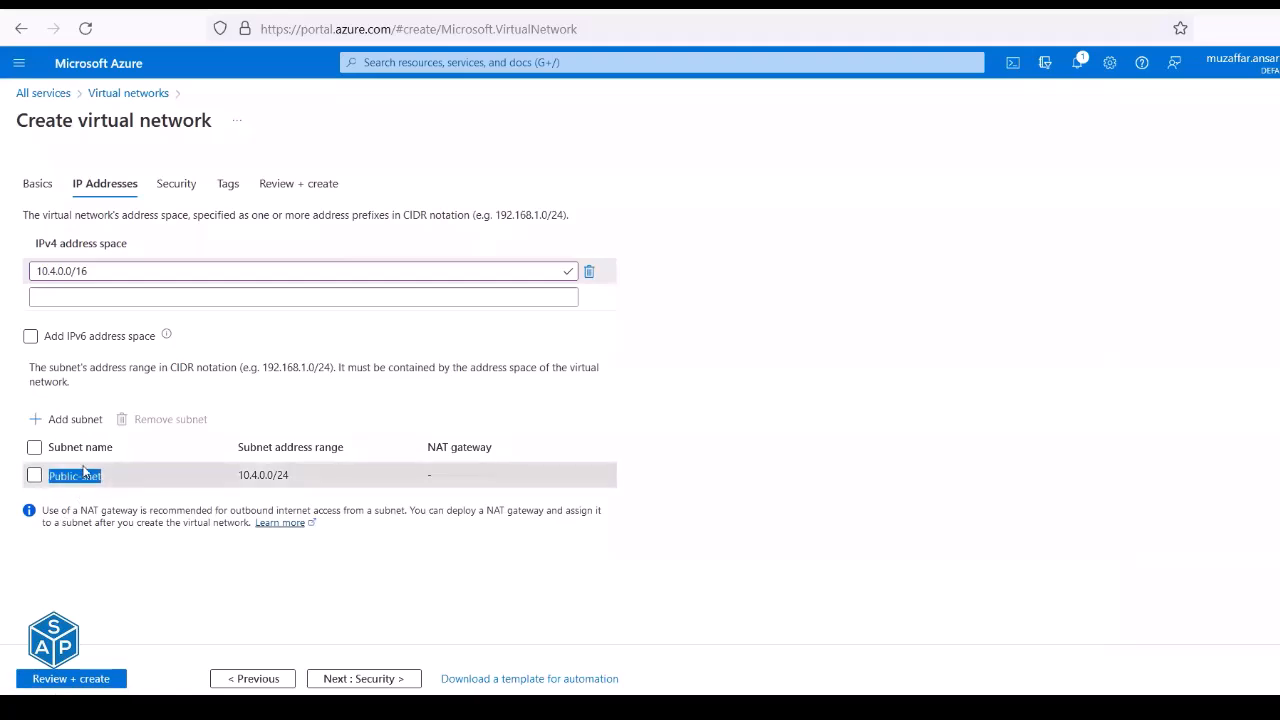
left_click(85, 479)
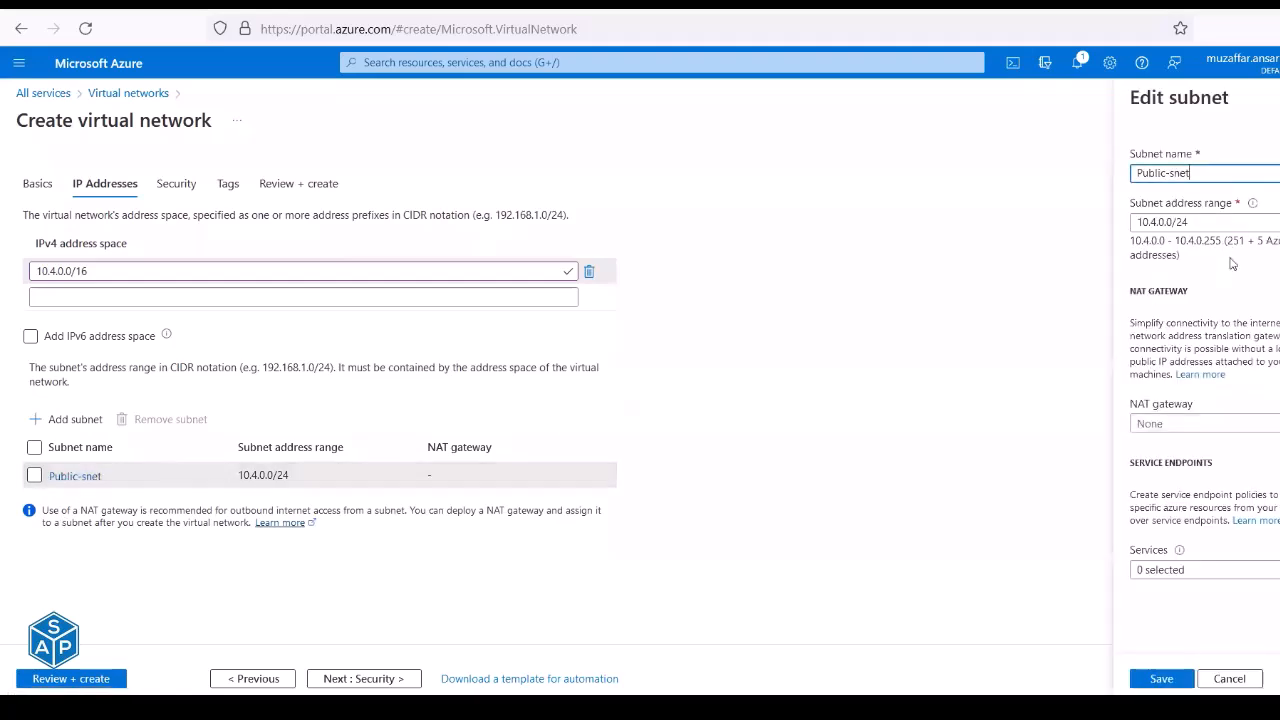
left_click(1230, 679)
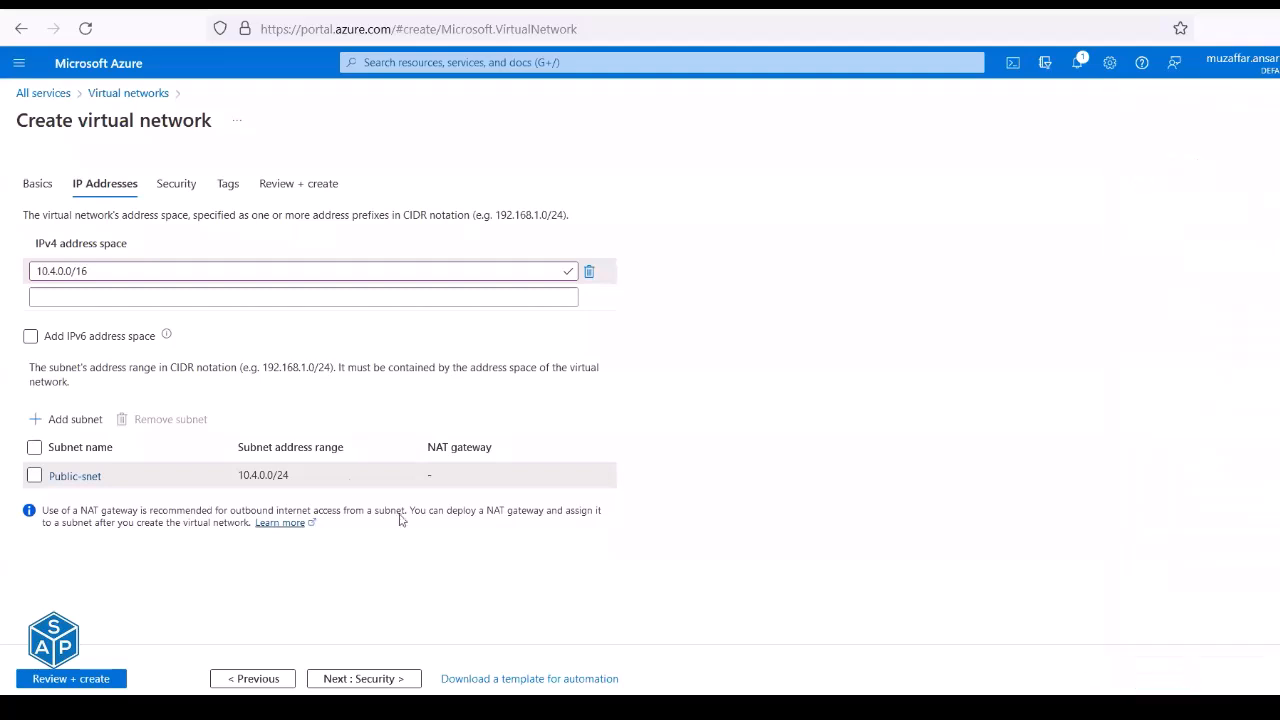
Start another subnet in the virtual network and name it Database-snet, copying the name from the lab setup sheet.
left_click(60, 421)
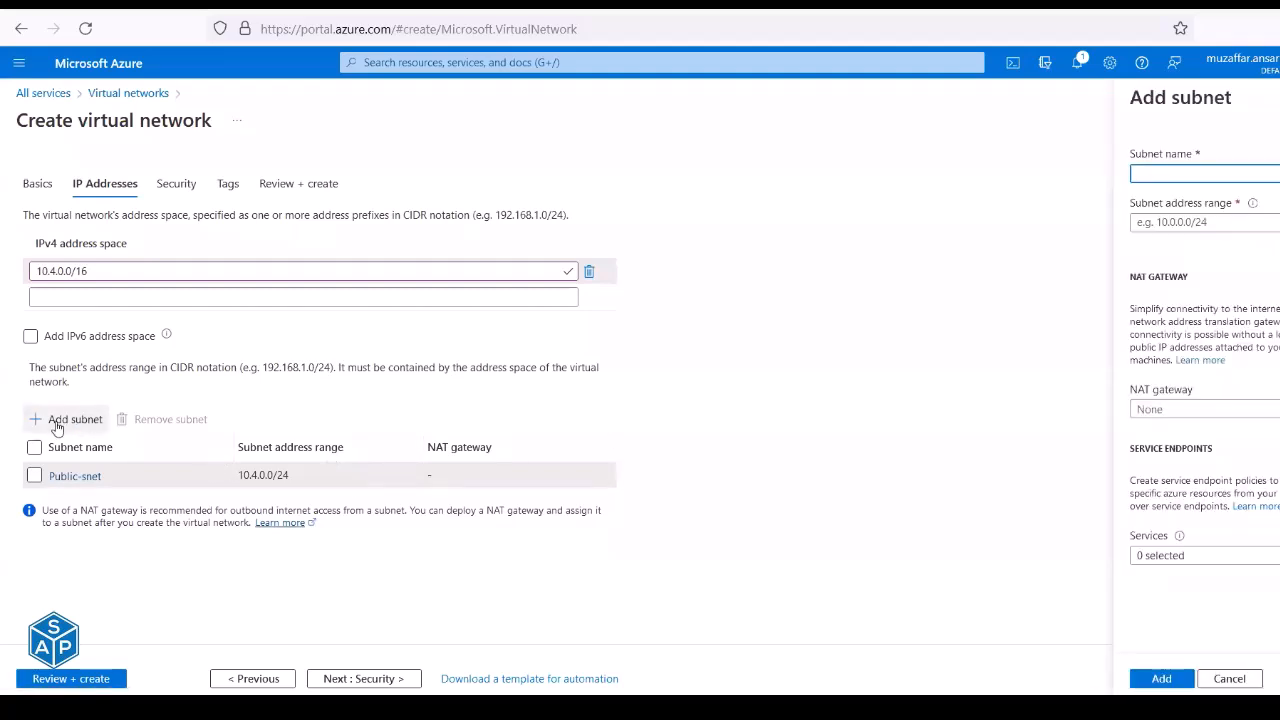
key("alt+Tab")
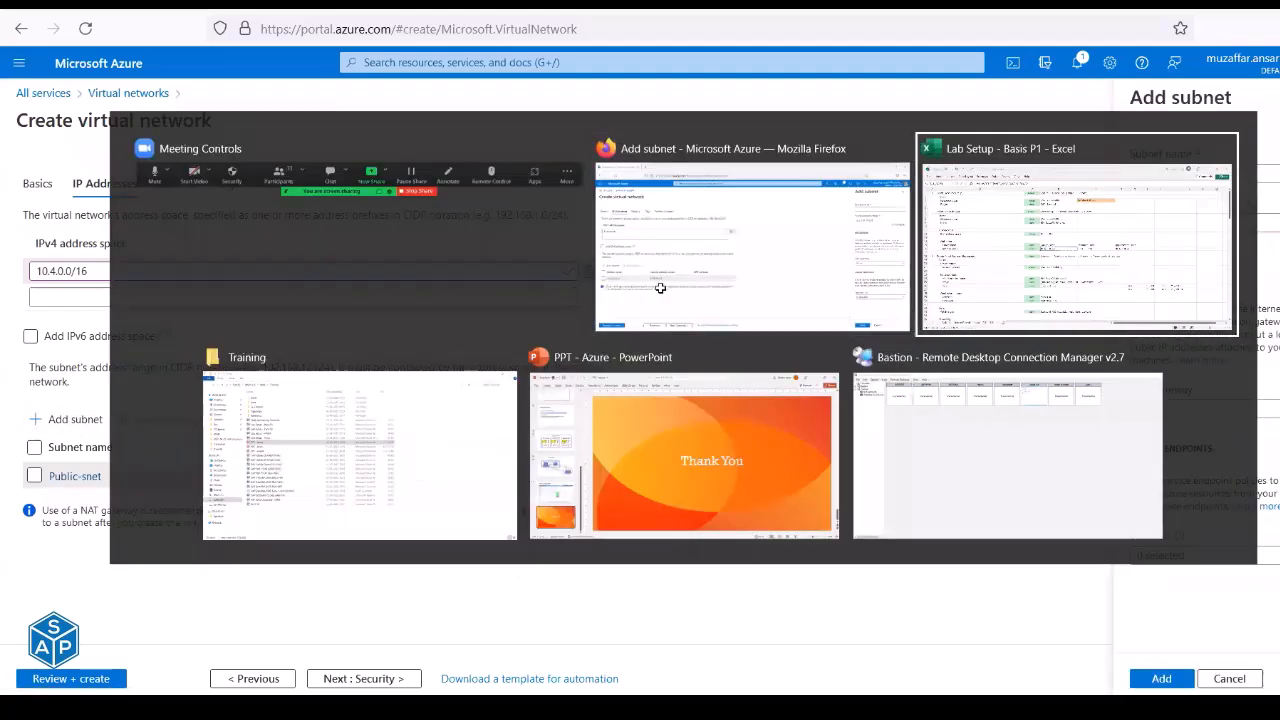
left_click(735, 330)
key("ctrl+c")
key("alt+Tab")
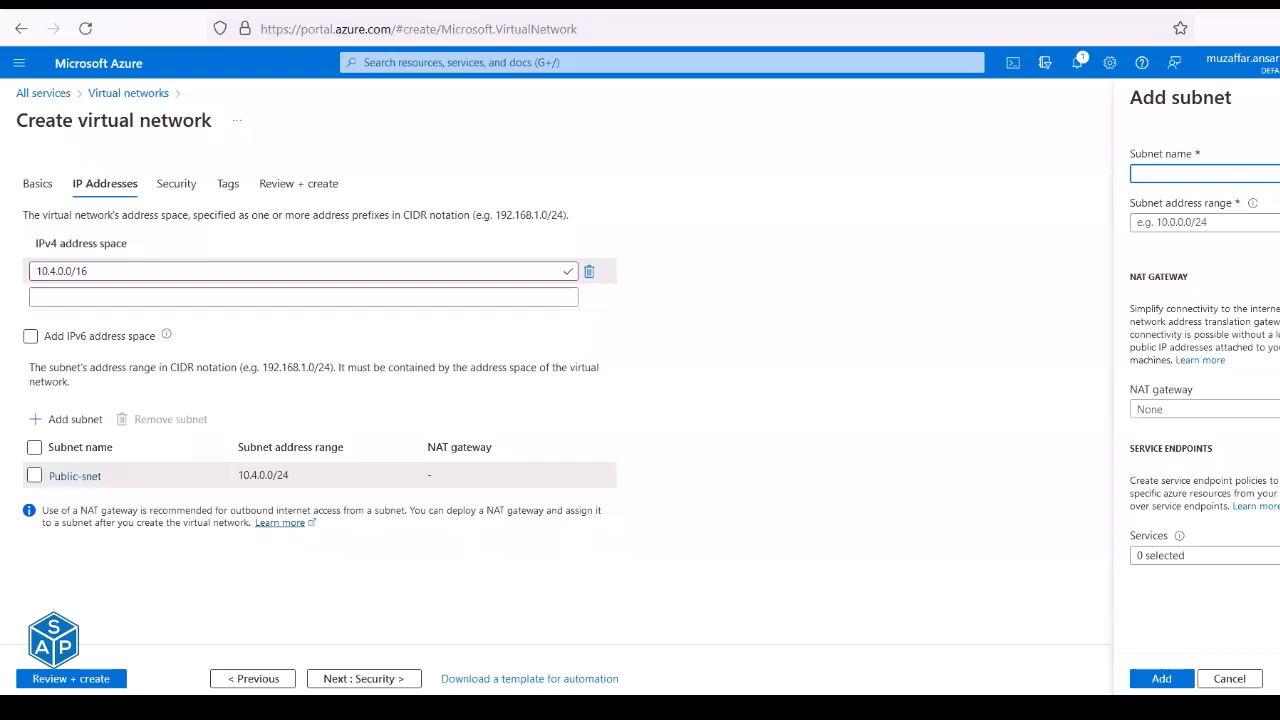
key("ctrl+v")
Set the Database-snet address range to 10.4.1.0/24 from the lab setup sheet and add the subnet.
key("alt+Tab")
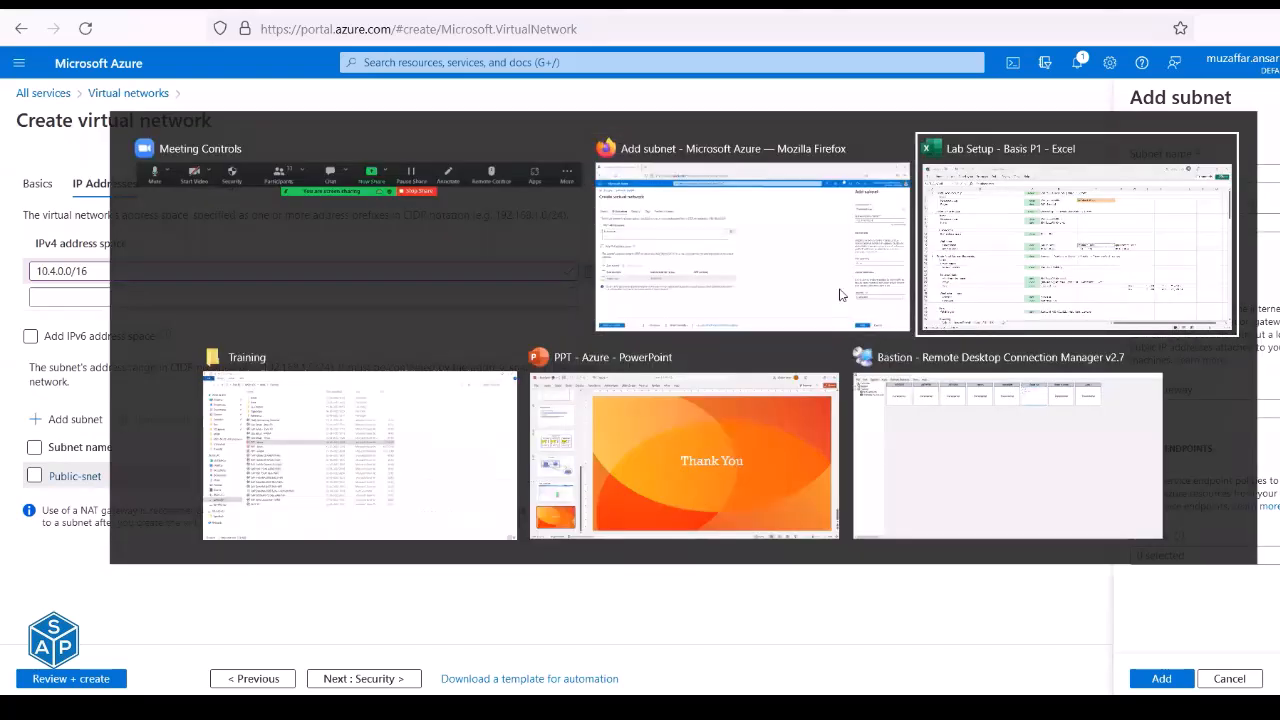
key("alt+Tab")
key("alt+Tab")
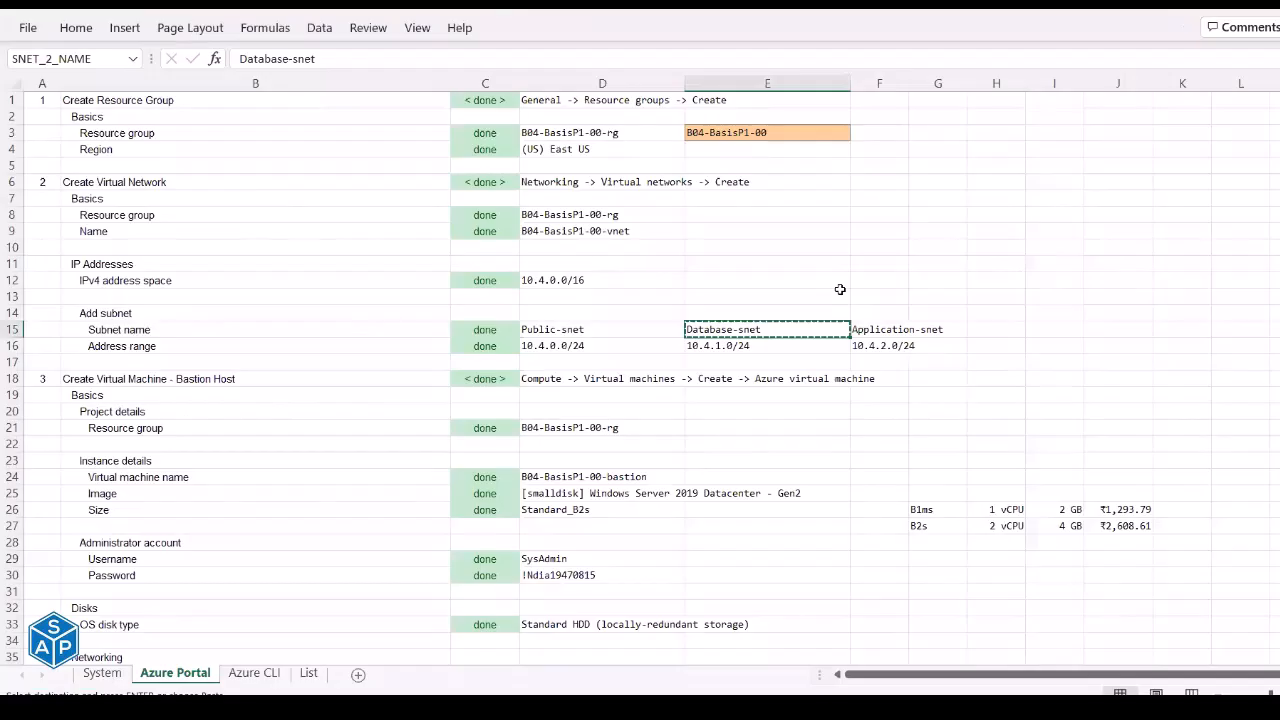
left_click(744, 346)
key("ctrl+c")
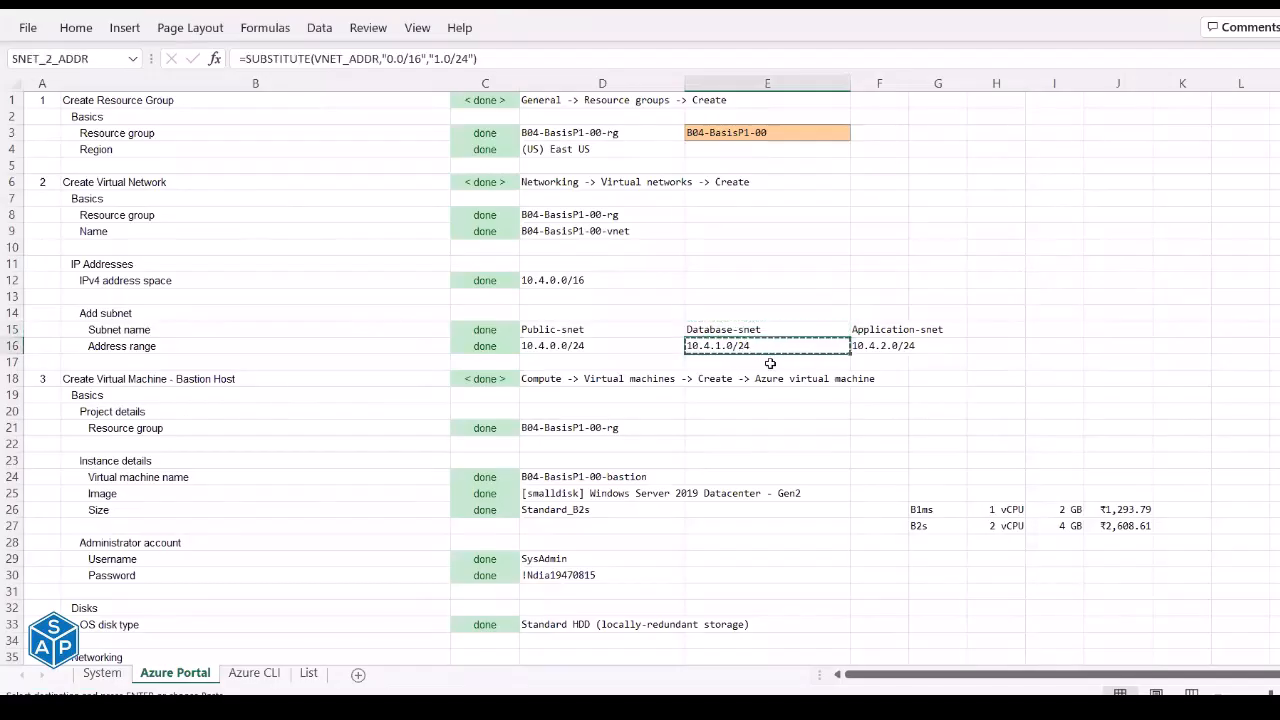
key("alt+Tab")
left_click(1246, 222)
key("ctrl+v")
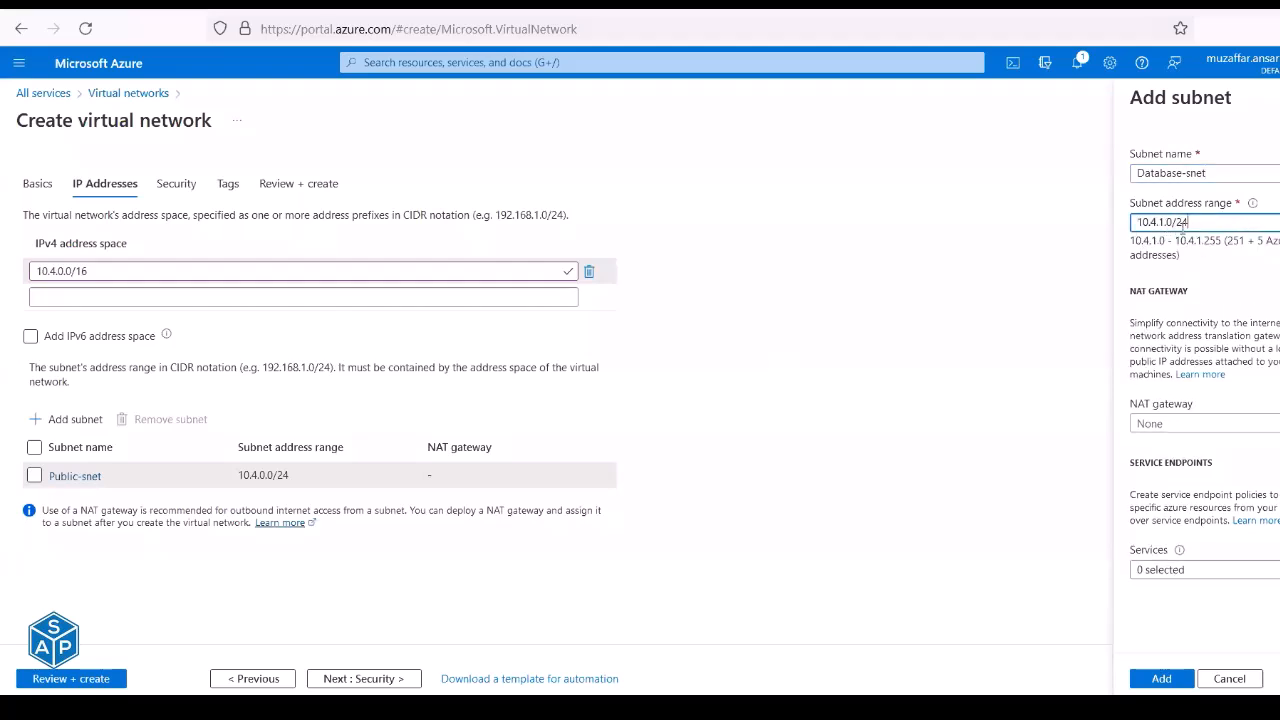
left_click(1158, 679)
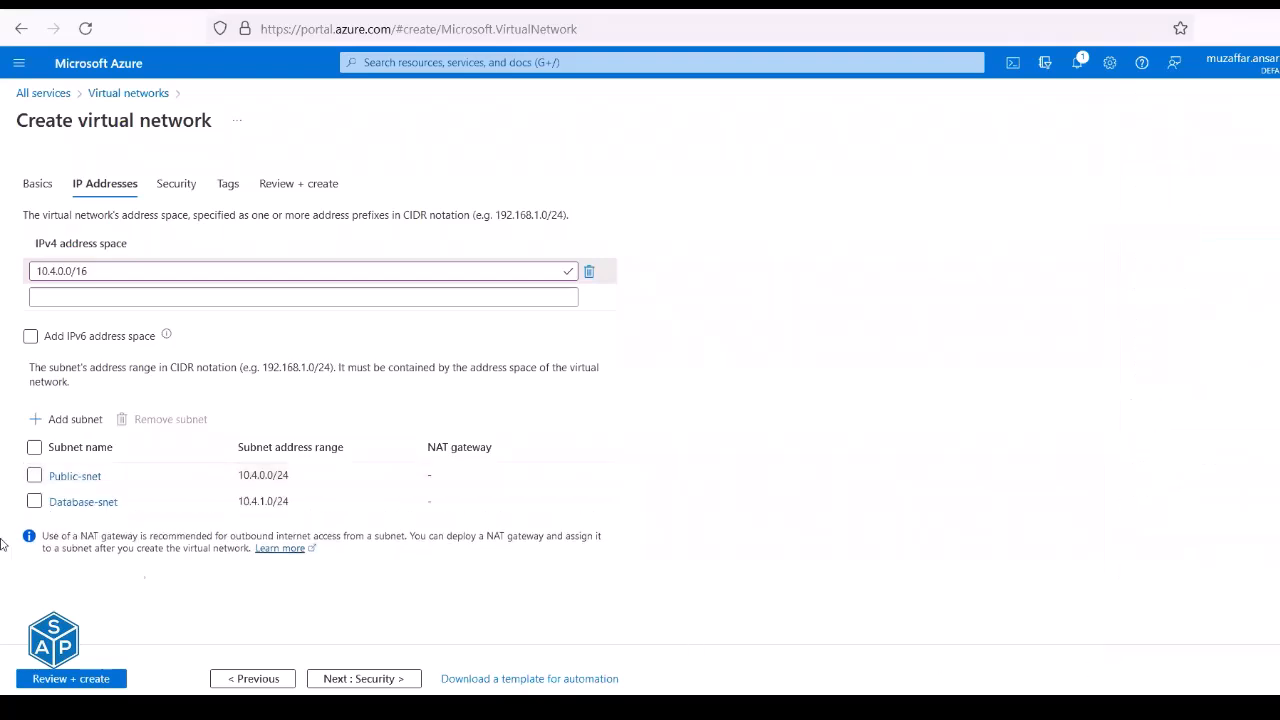
Start a third subnet and name it Application-snet, copying the name from the lab setup sheet.
left_click(72, 422)
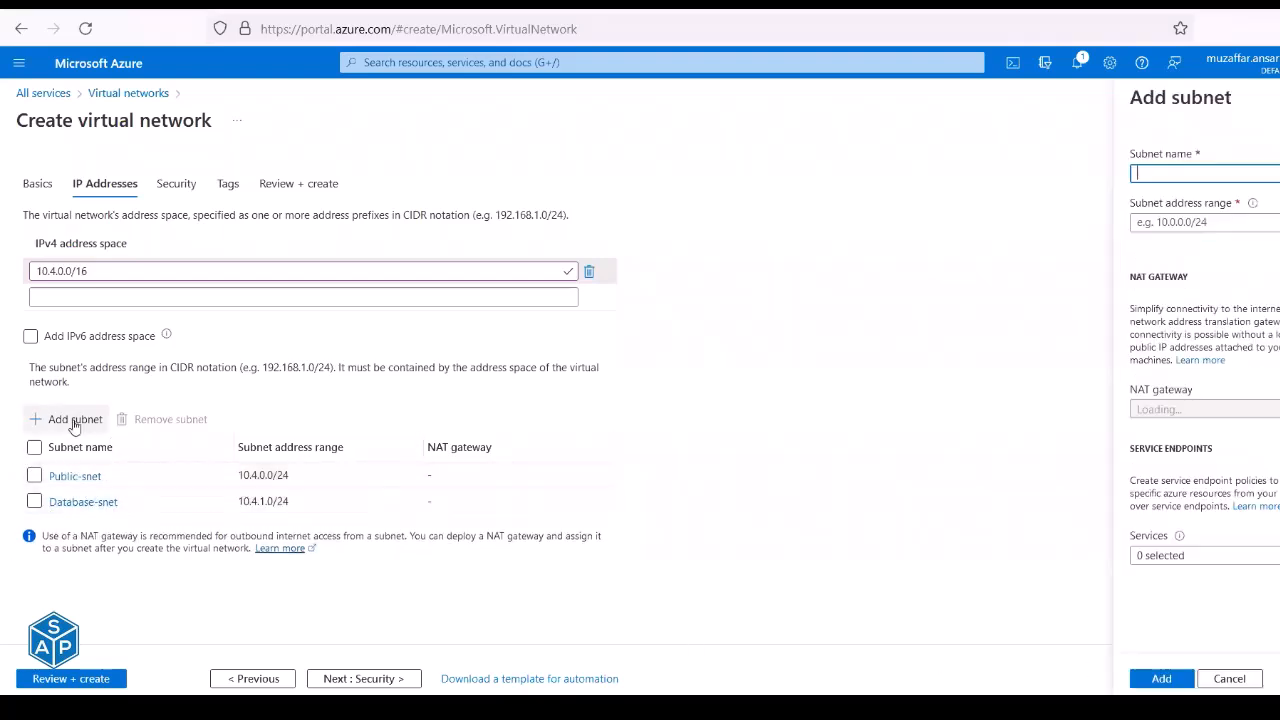
key("alt+Tab")
left_click(871, 327)
key("ctrl+c")
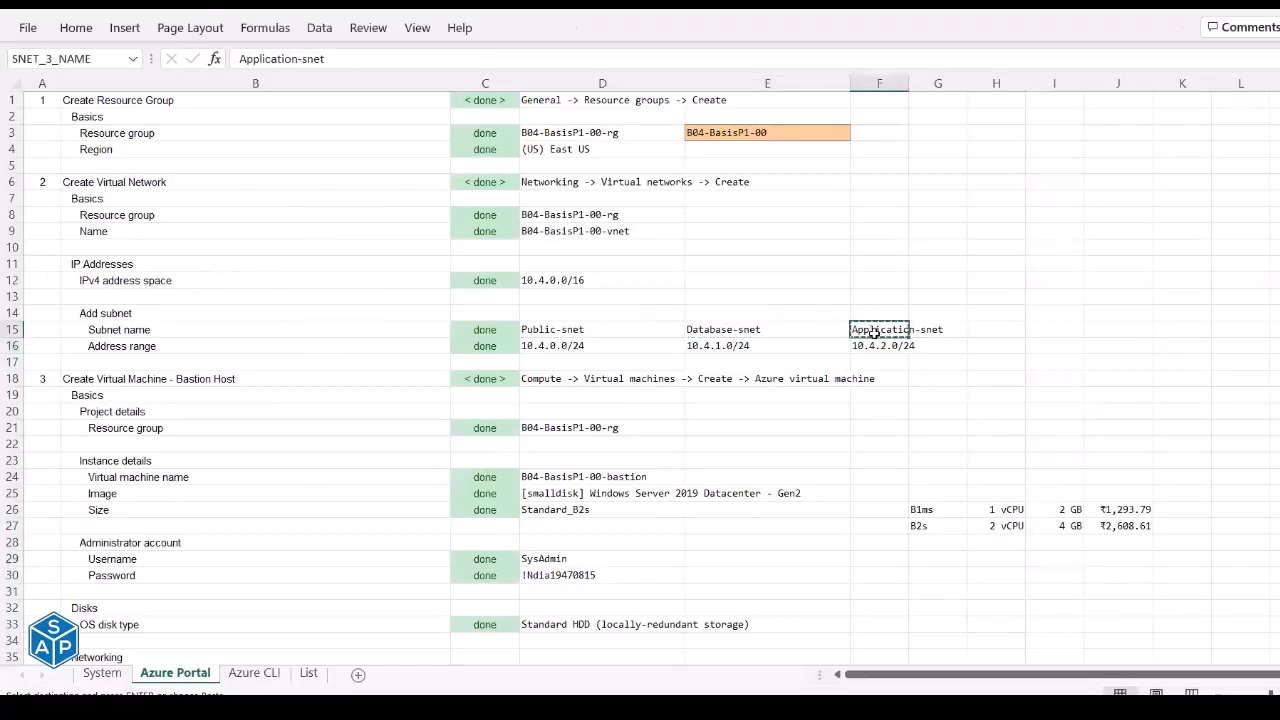
key("alt+Tab")
key("ctrl+v")
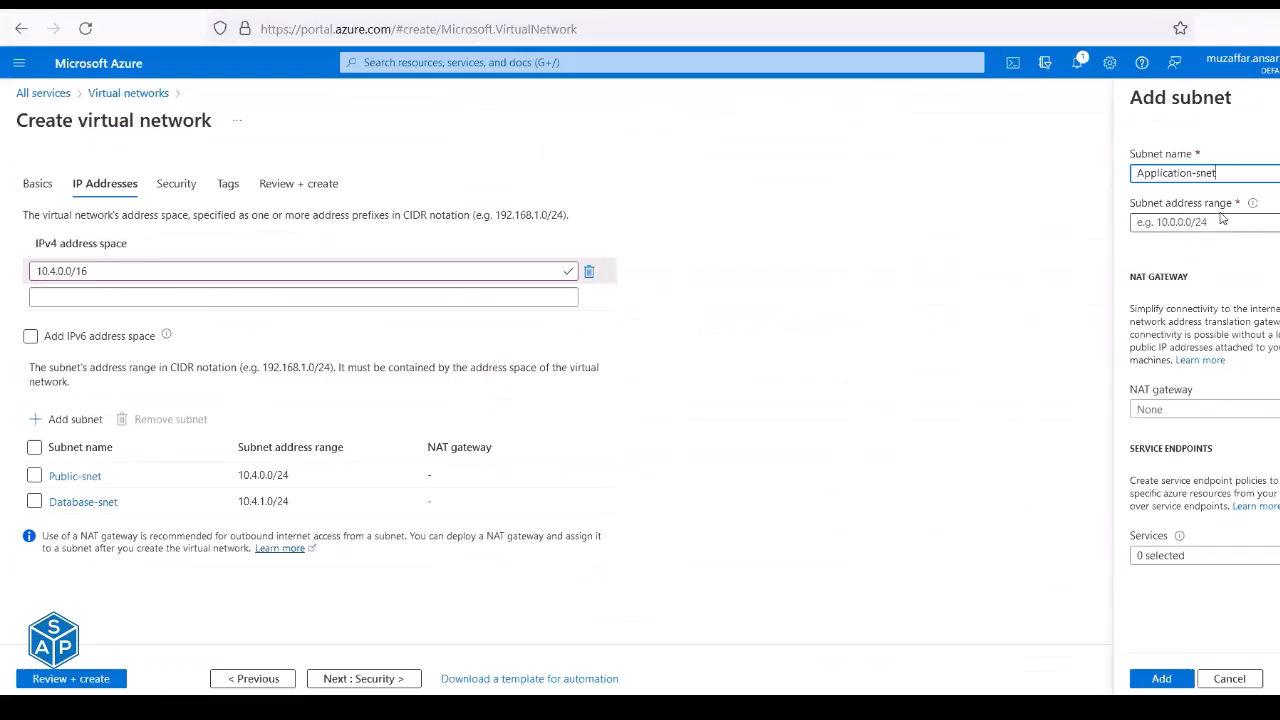
Set the Application-snet address range to 10.4.2.0/24 from the lab setup sheet and add the subnet.
key("alt+Tab")
left_click(883, 346)
key("ctrl+c")
key("alt+Tab")
key("Tab")
key("ctrl+v")
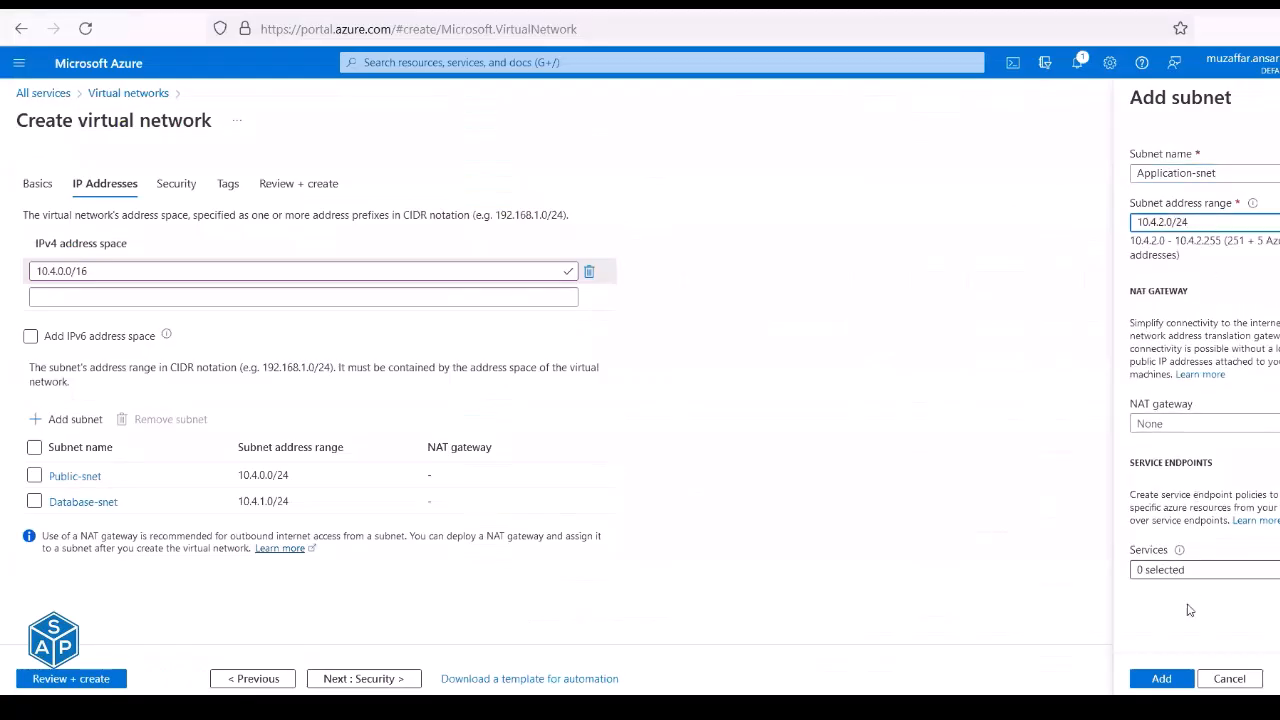
left_click(1161, 678)
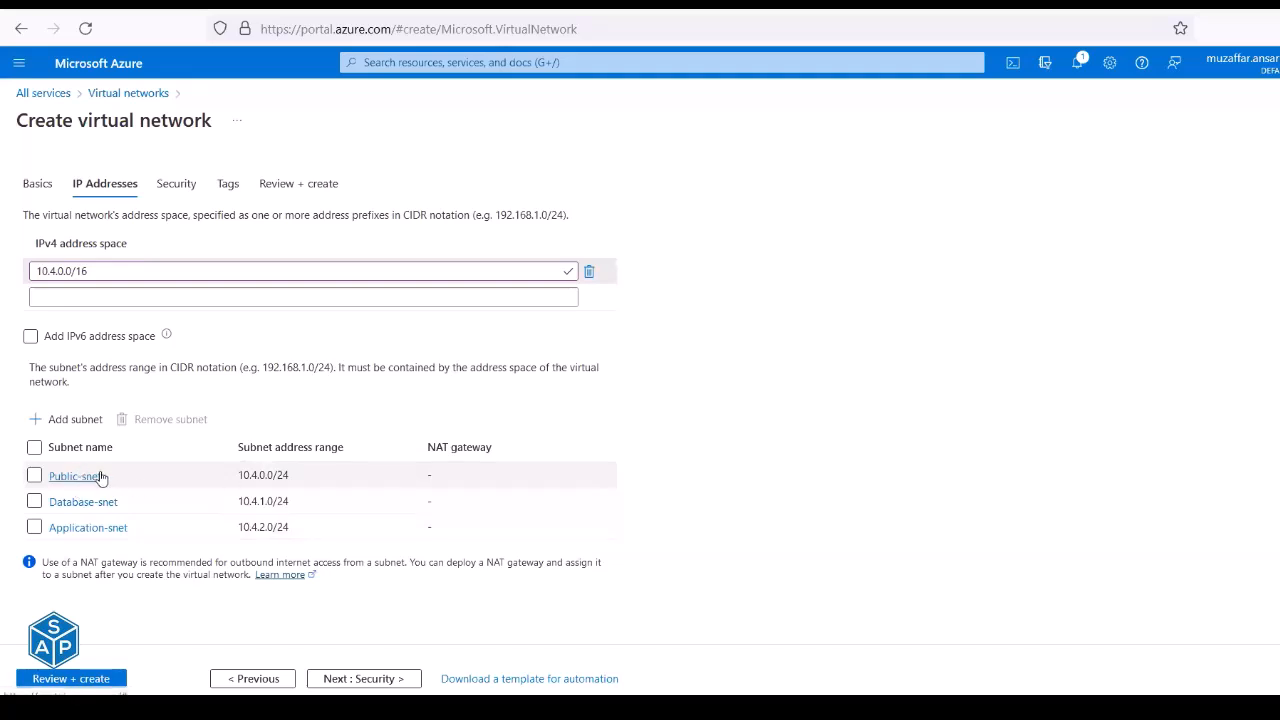
Review the address ranges of the three added subnets and compare them with the lab setup sheet.
left_click_drag(241, 471, 287, 474)
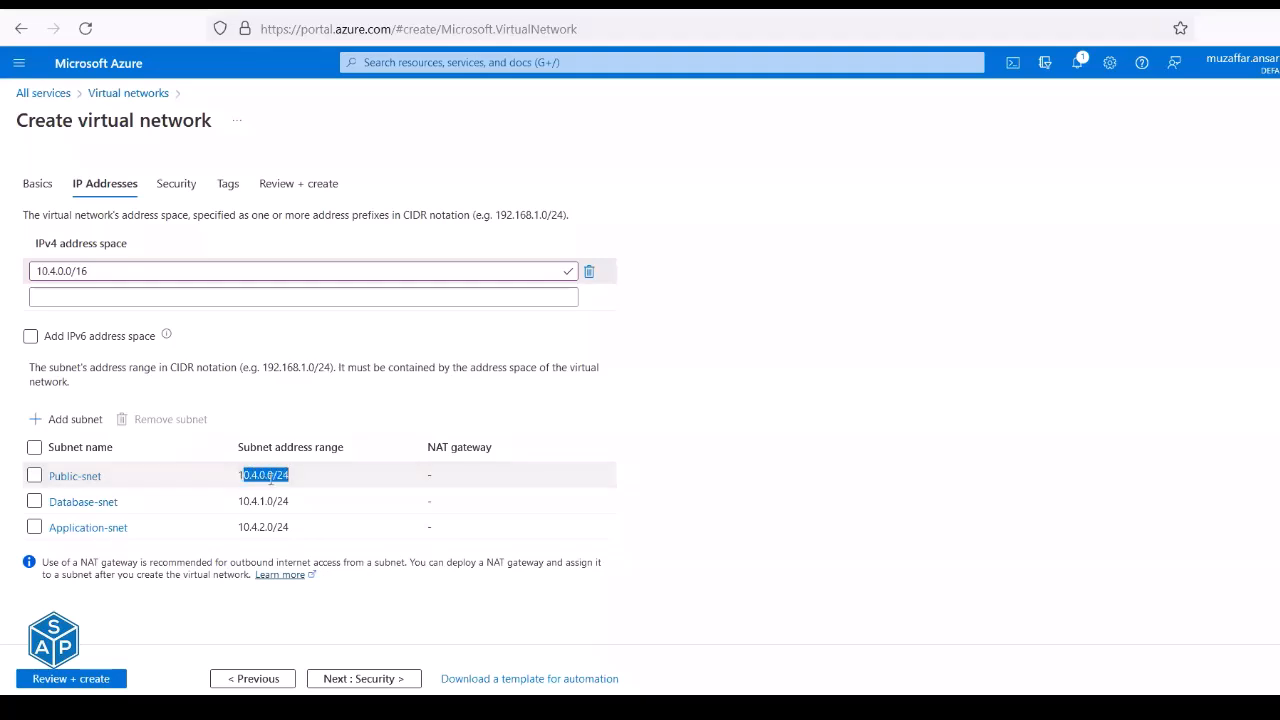
left_click_drag(235, 501, 295, 506)
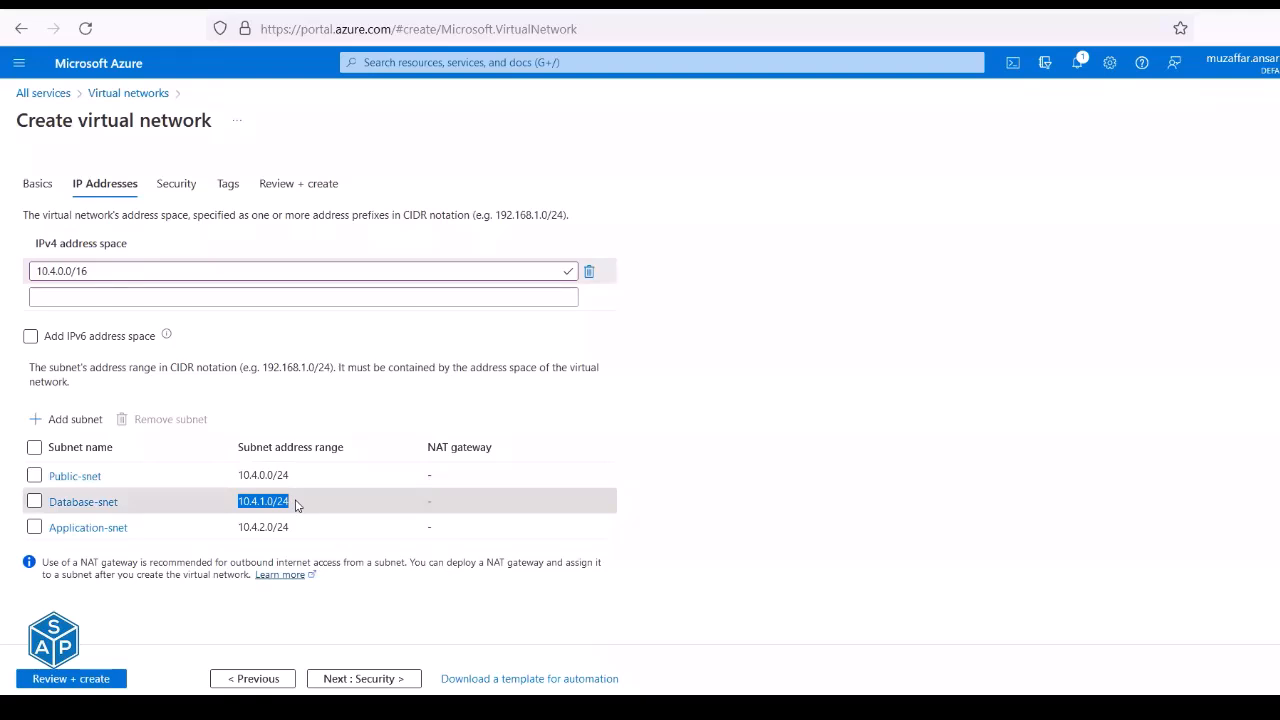
left_click_drag(237, 527, 291, 532)
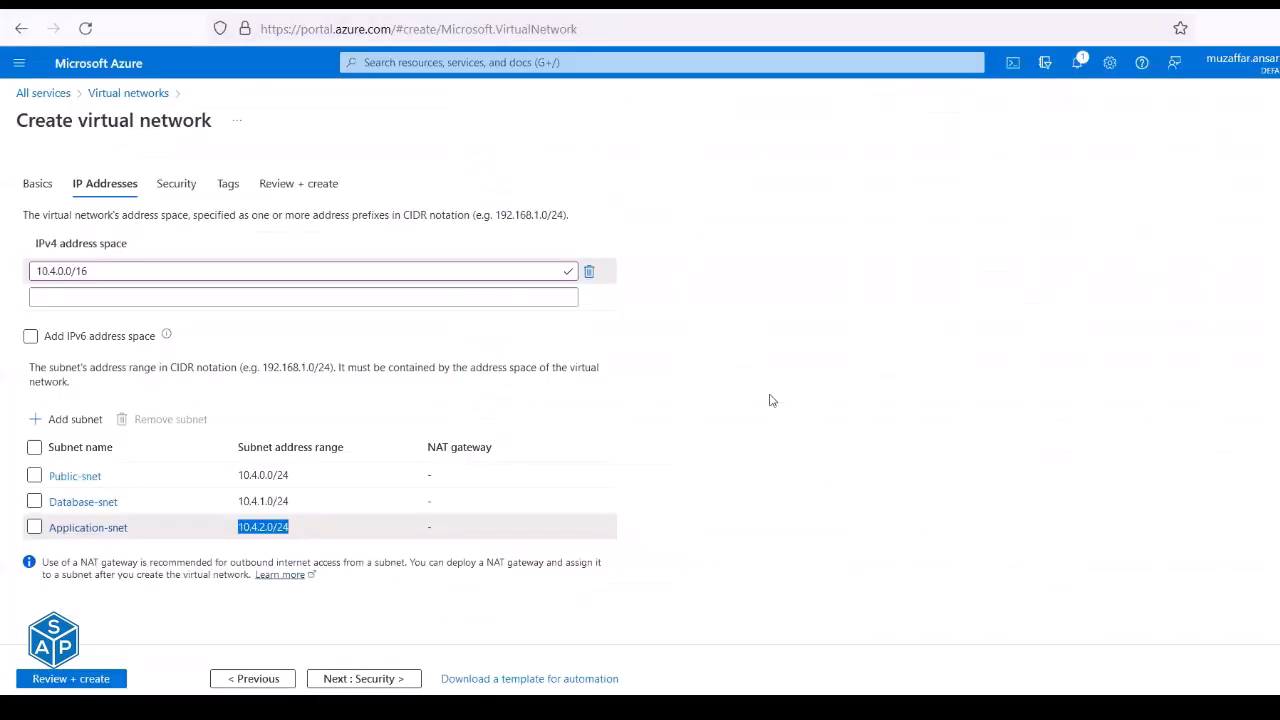
key("alt+Tab")
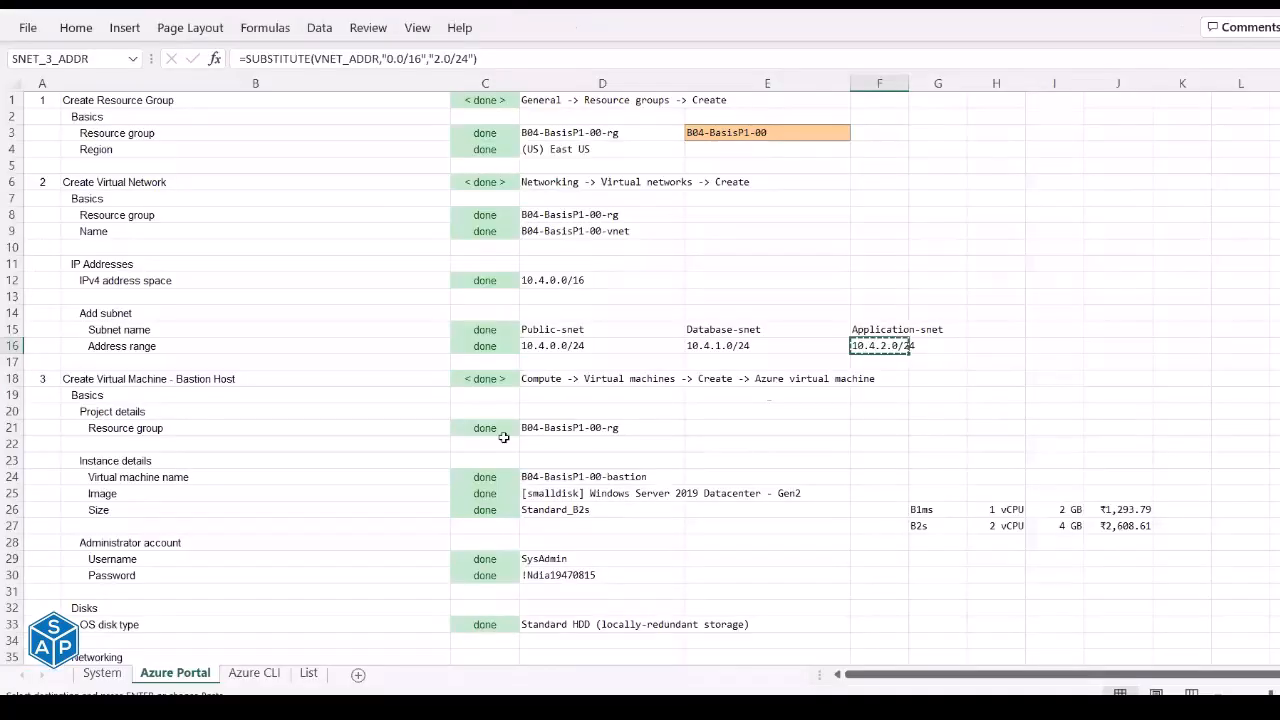
left_click(95, 346)
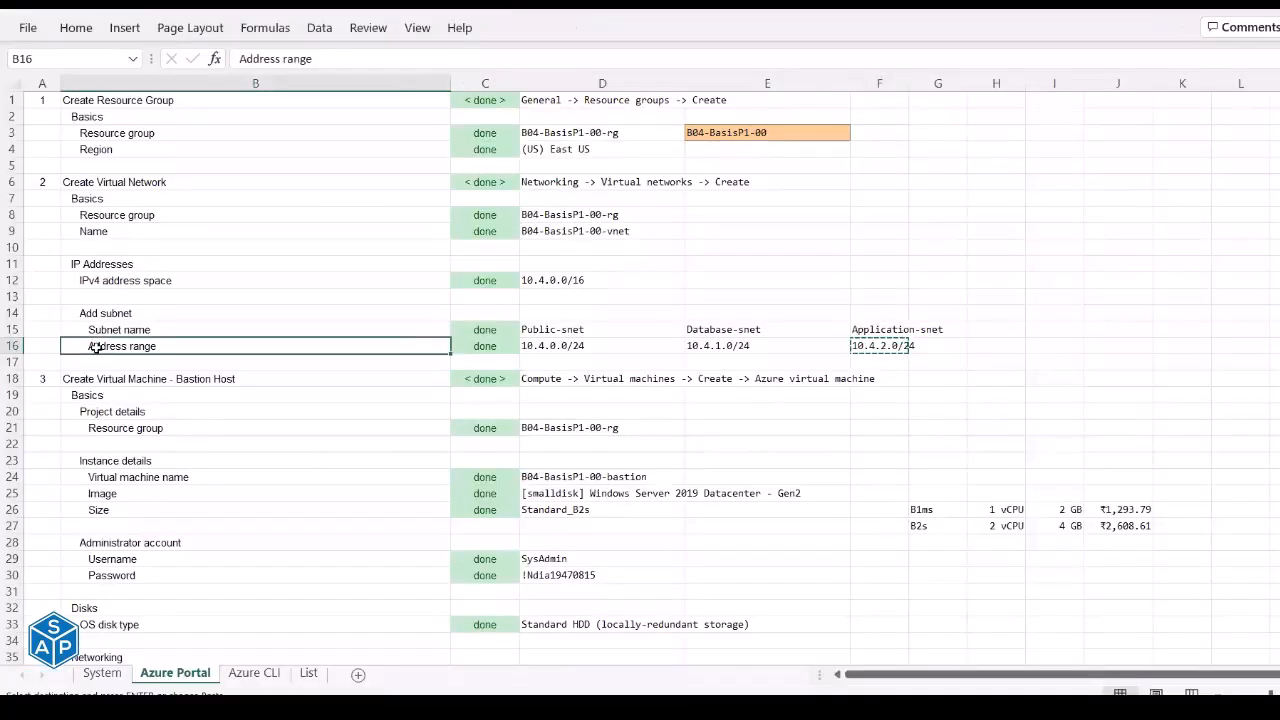
key("alt+Tab")
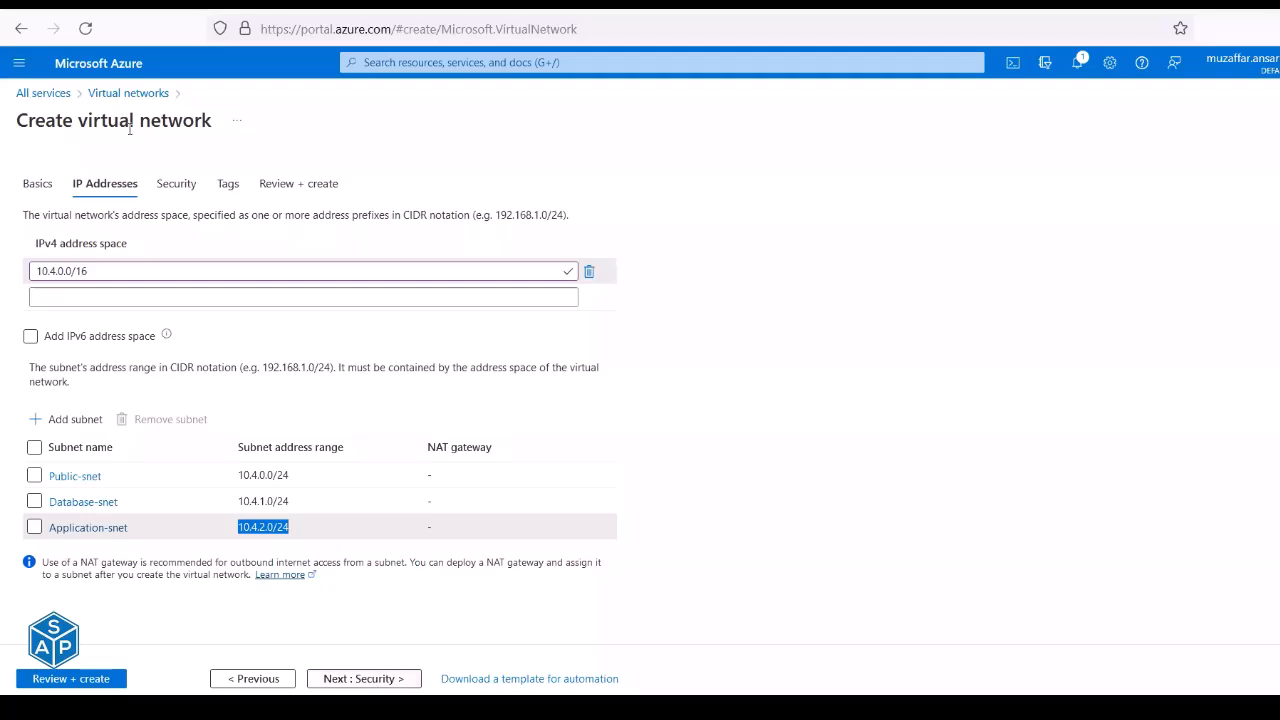
Validate the virtual network configuration, check the validation status, and create B04-BasisP1-00-vnet.
left_click(73, 680)
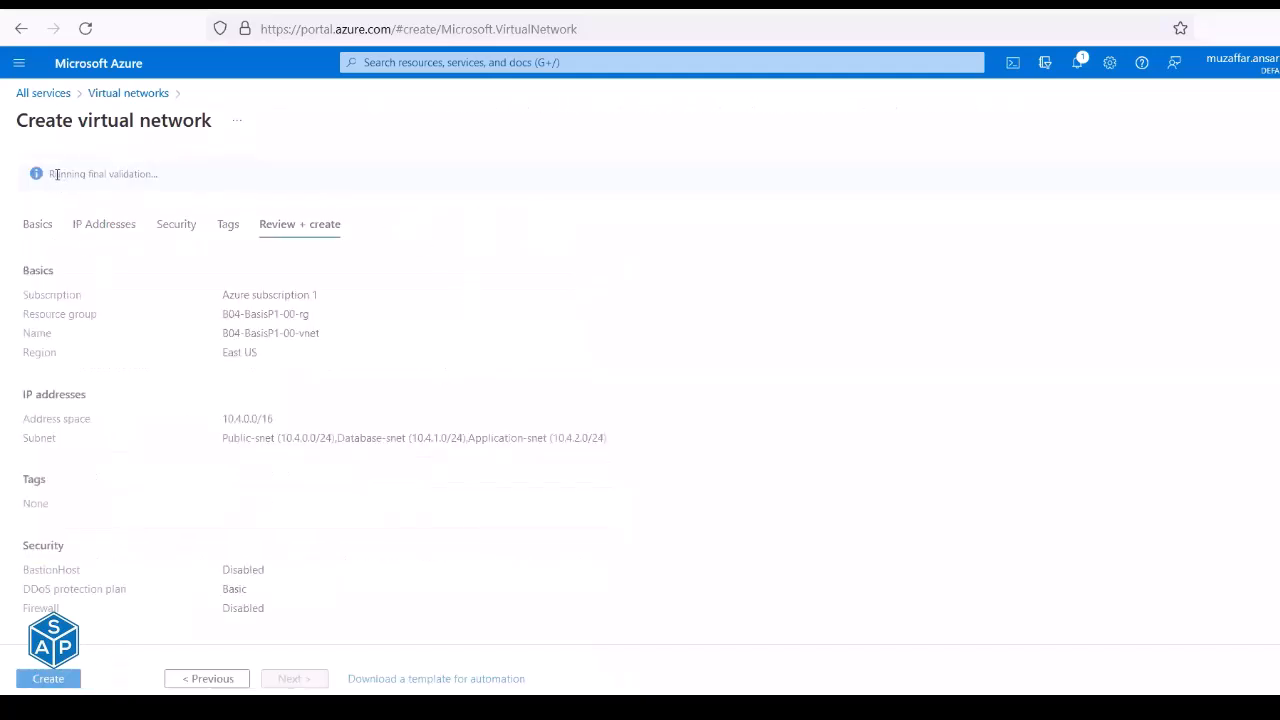
left_click_drag(56, 174, 155, 174)
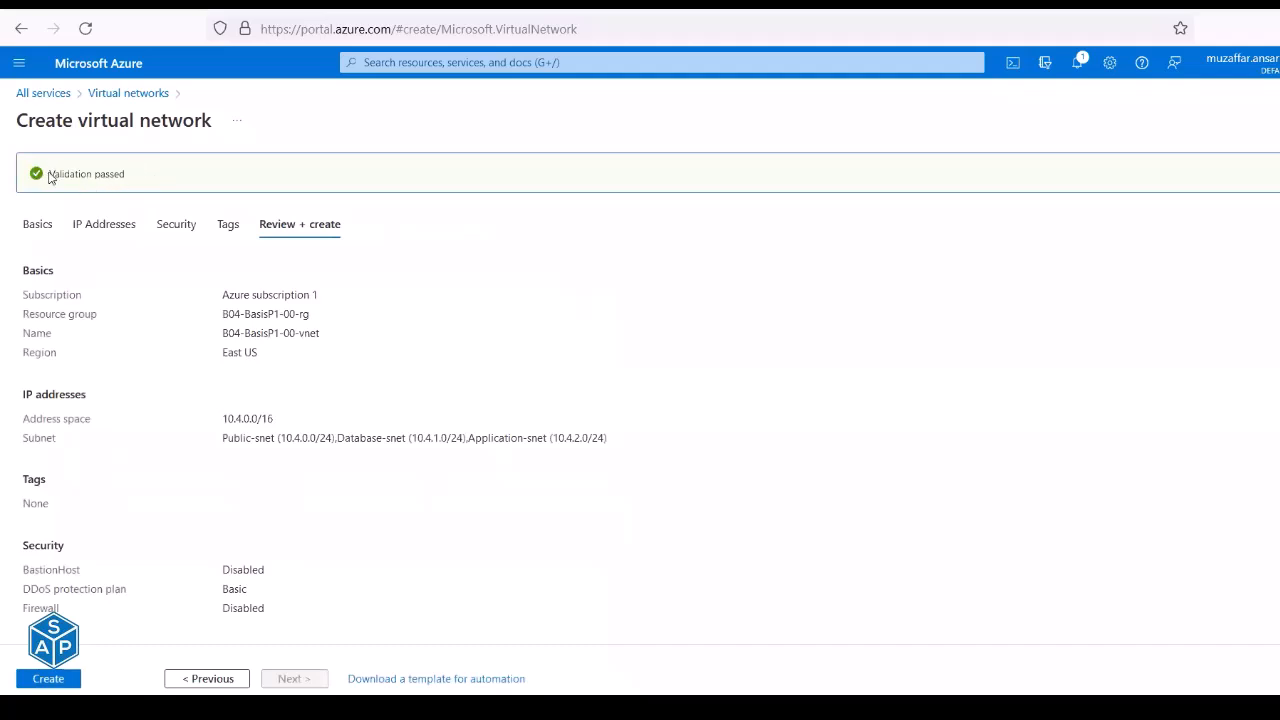
left_click_drag(67, 173, 137, 175)
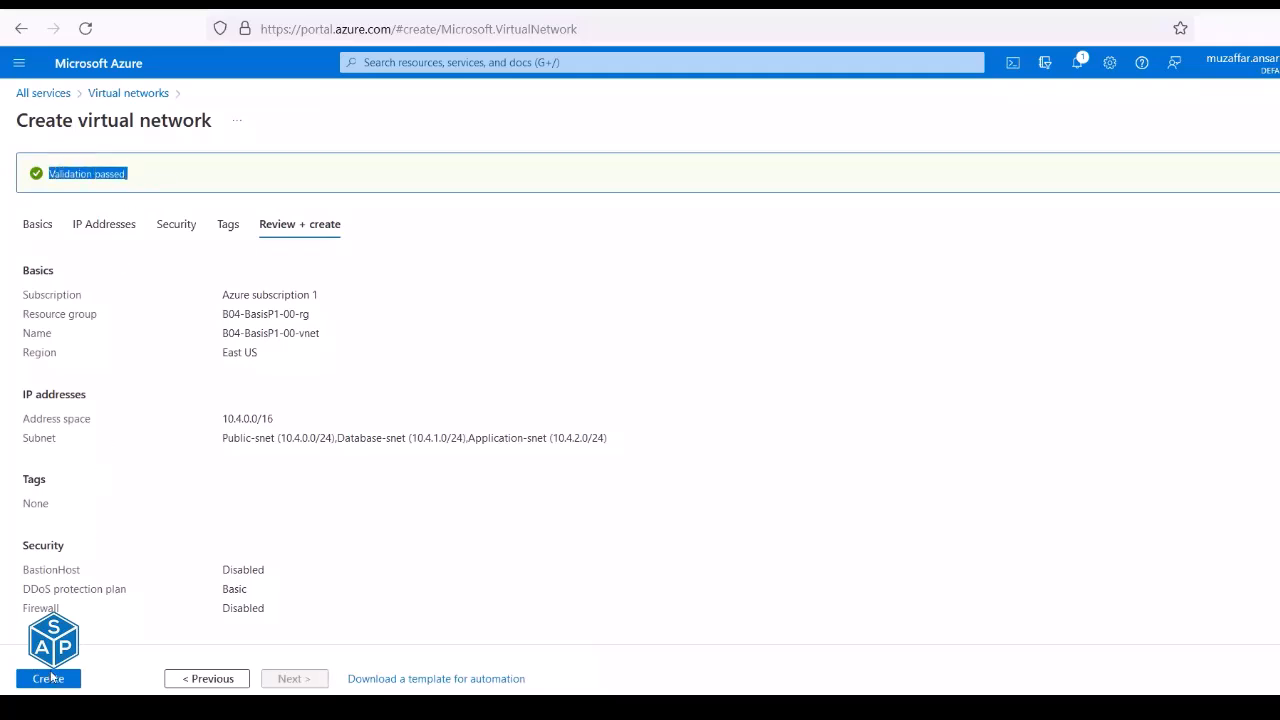
left_click(46, 681)
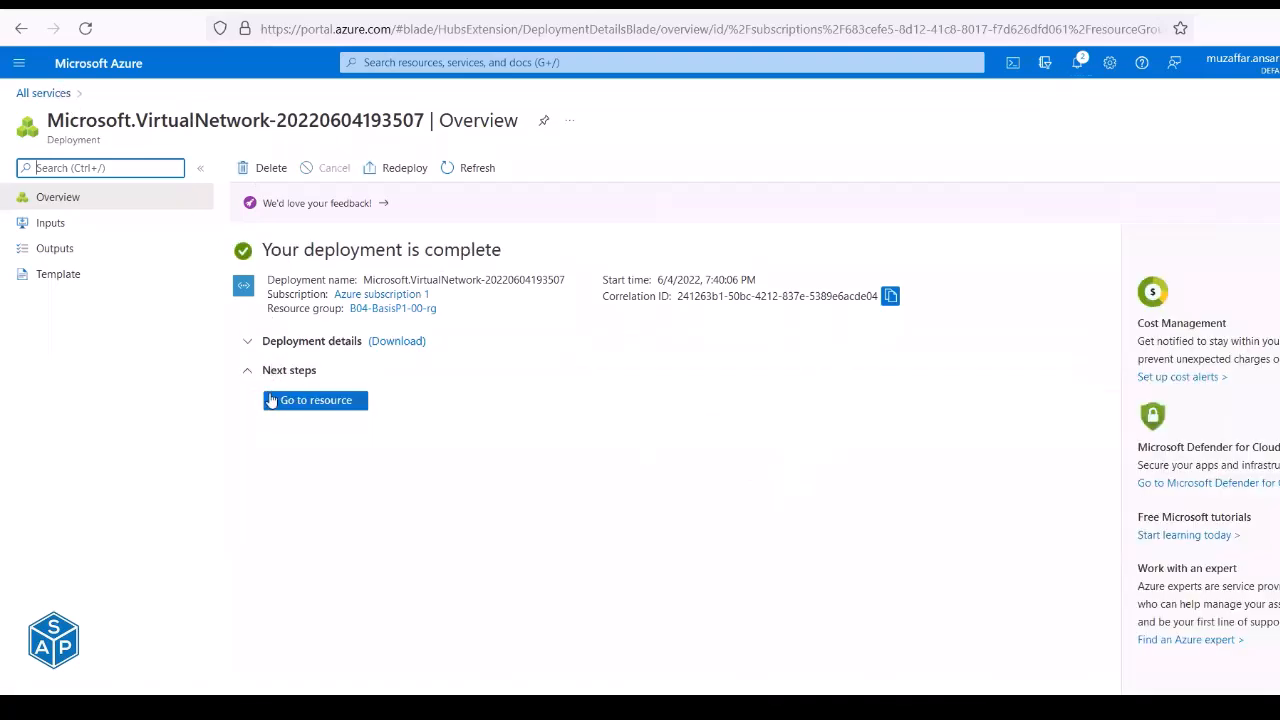
Check the deployment notifications for the virtual network and return to the list of virtual networks.
left_click(1078, 63)
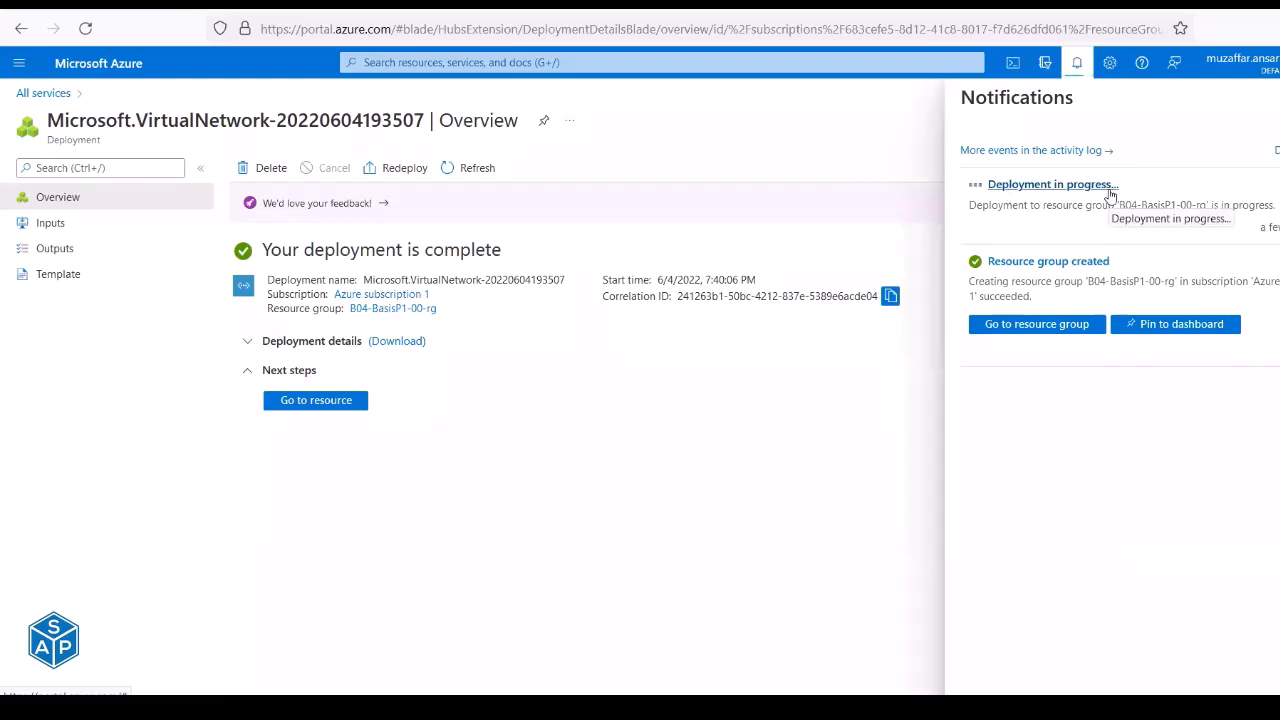
right_click(55, 93)
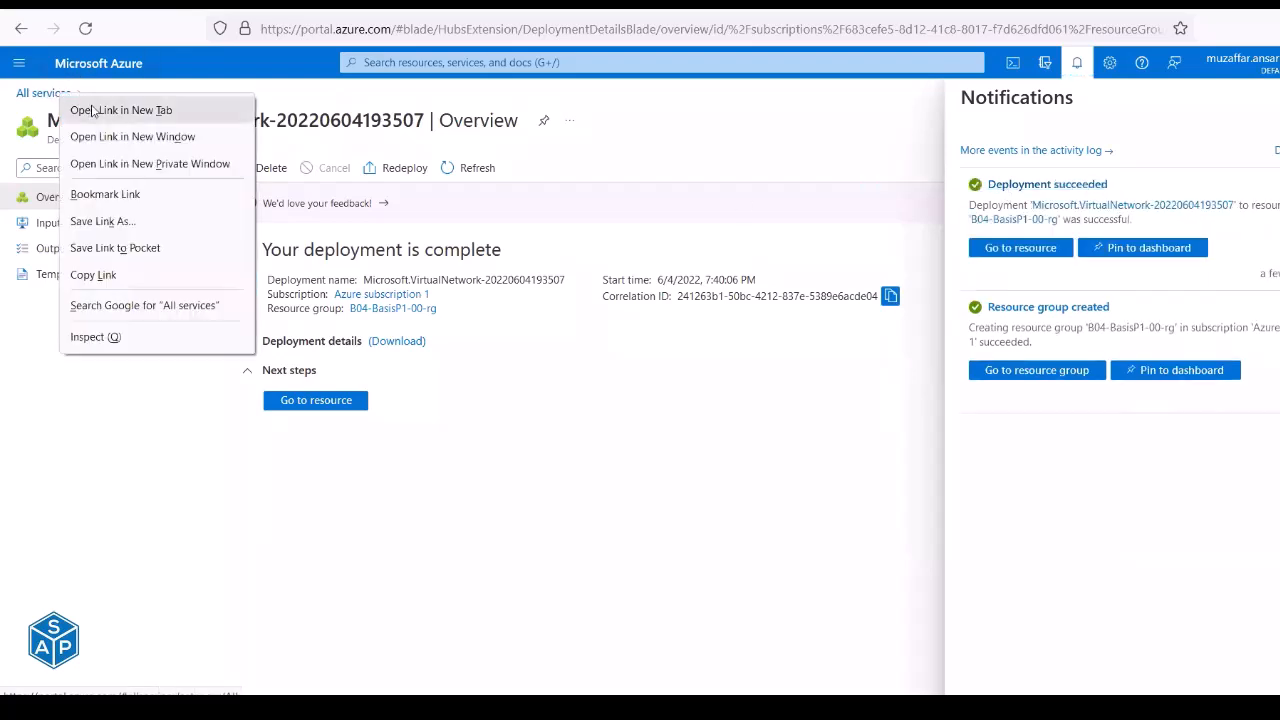
left_click(1127, 182)
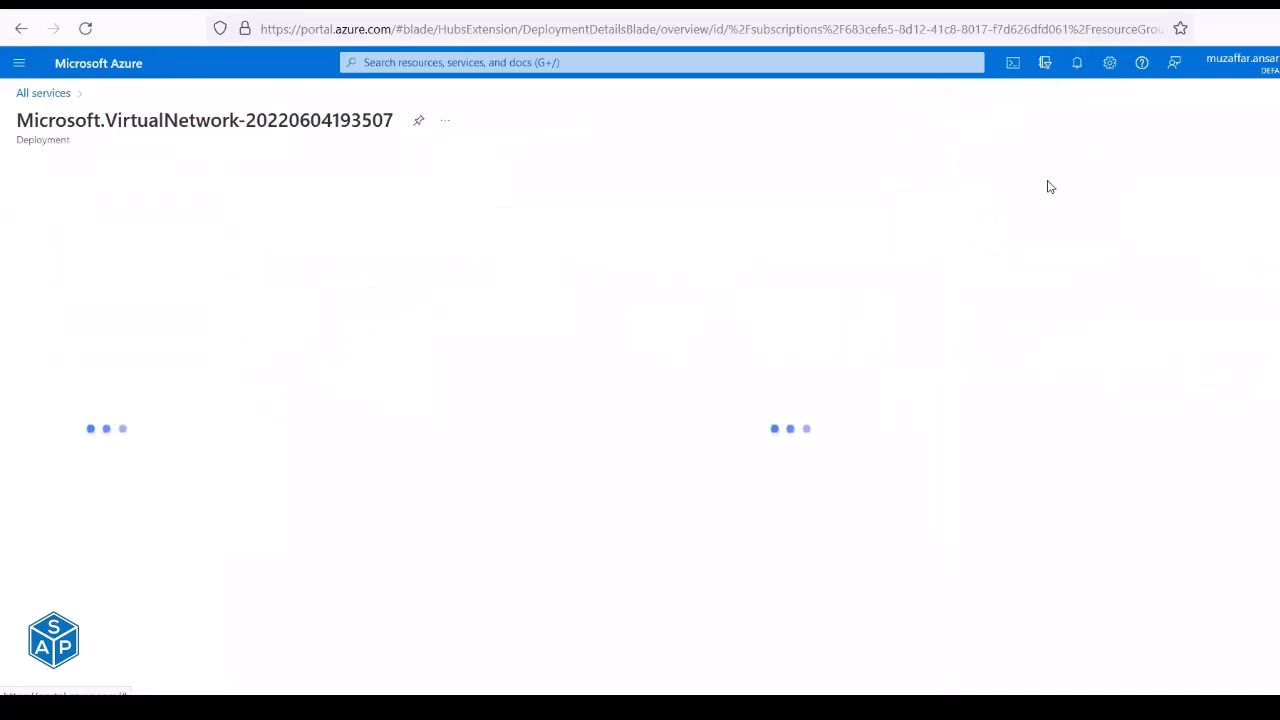
left_click(22, 30)
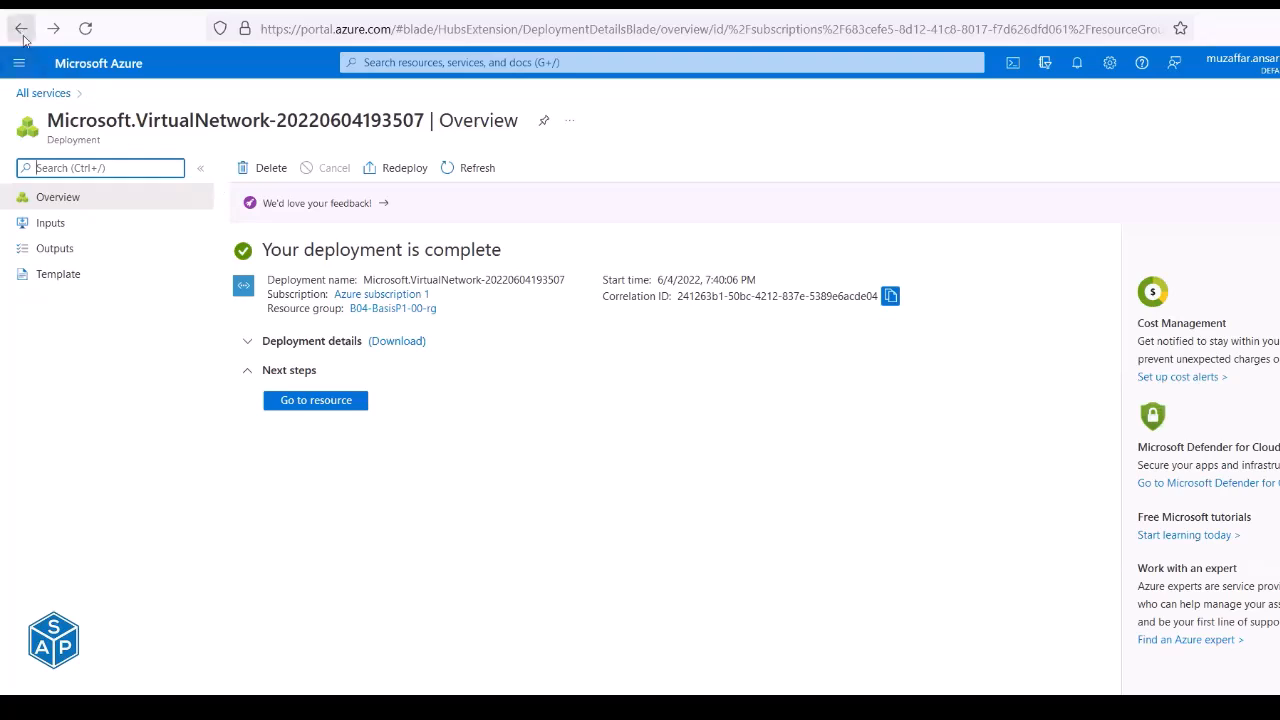
left_click(21, 30)
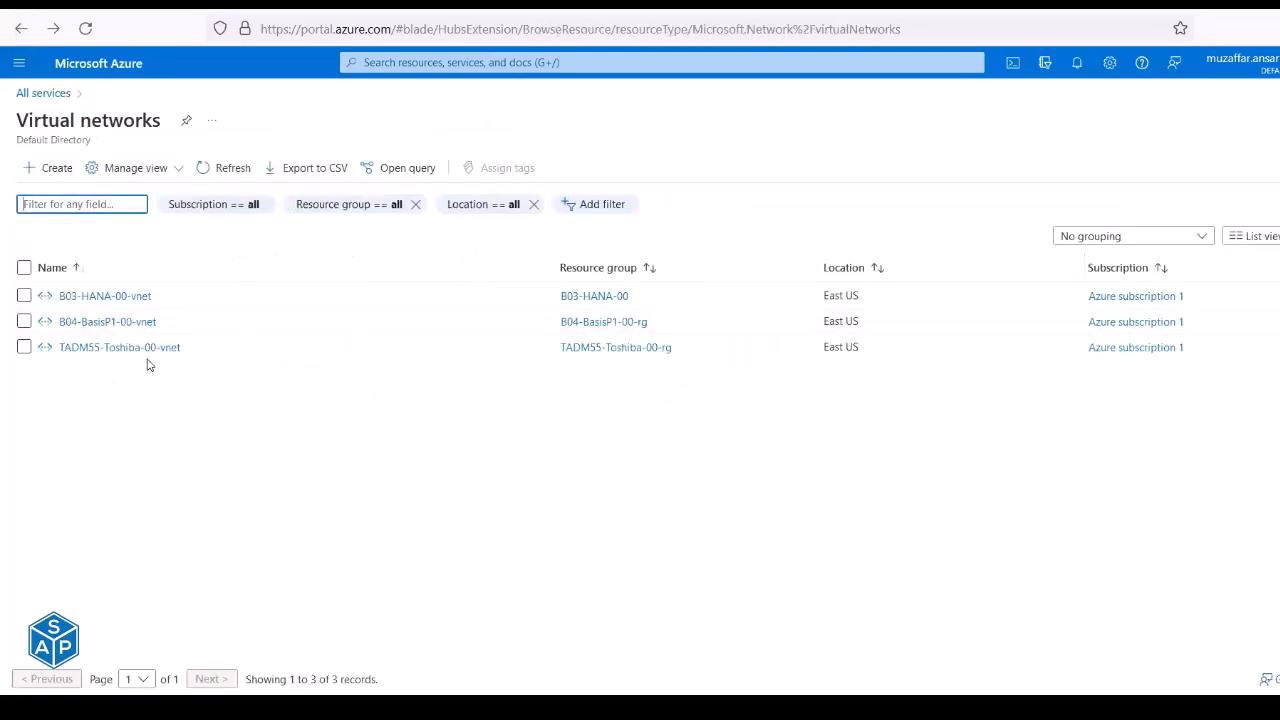
Open B04-BasisP1-00-vnet from the virtual networks list and examine its subnets and their available IP addresses.
left_click_drag(173, 328, 60, 328)
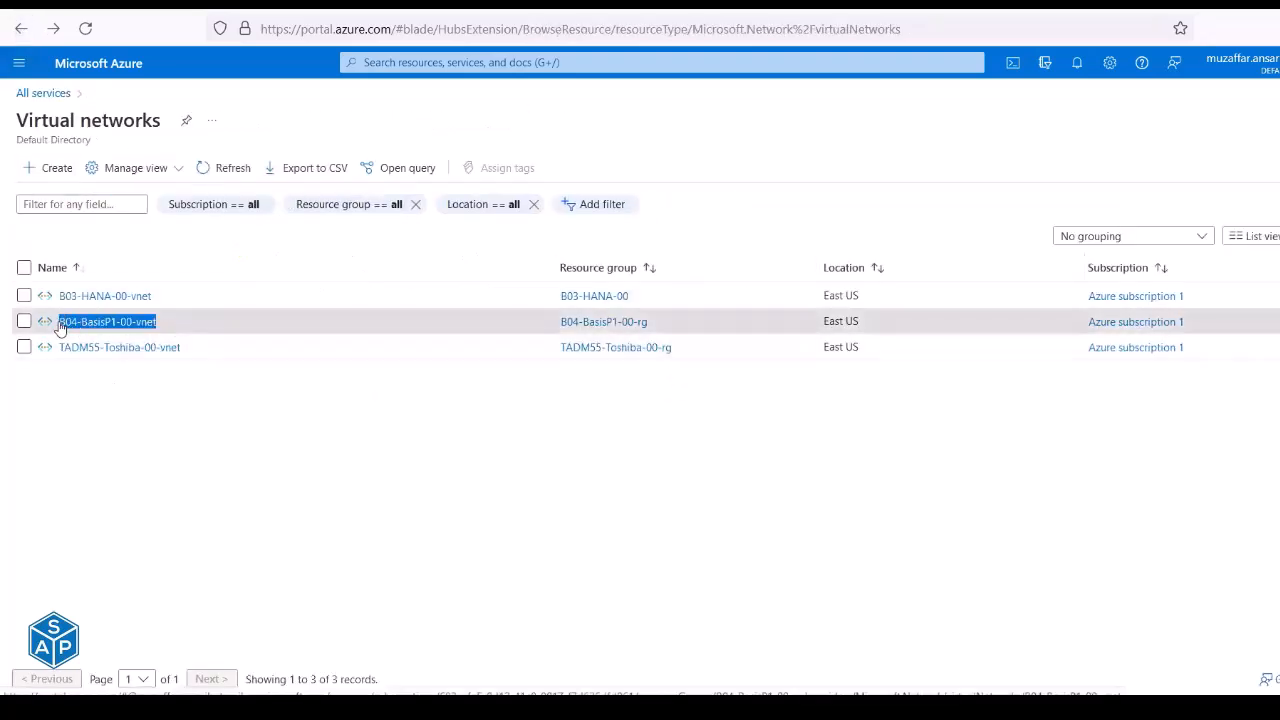
left_click(128, 328)
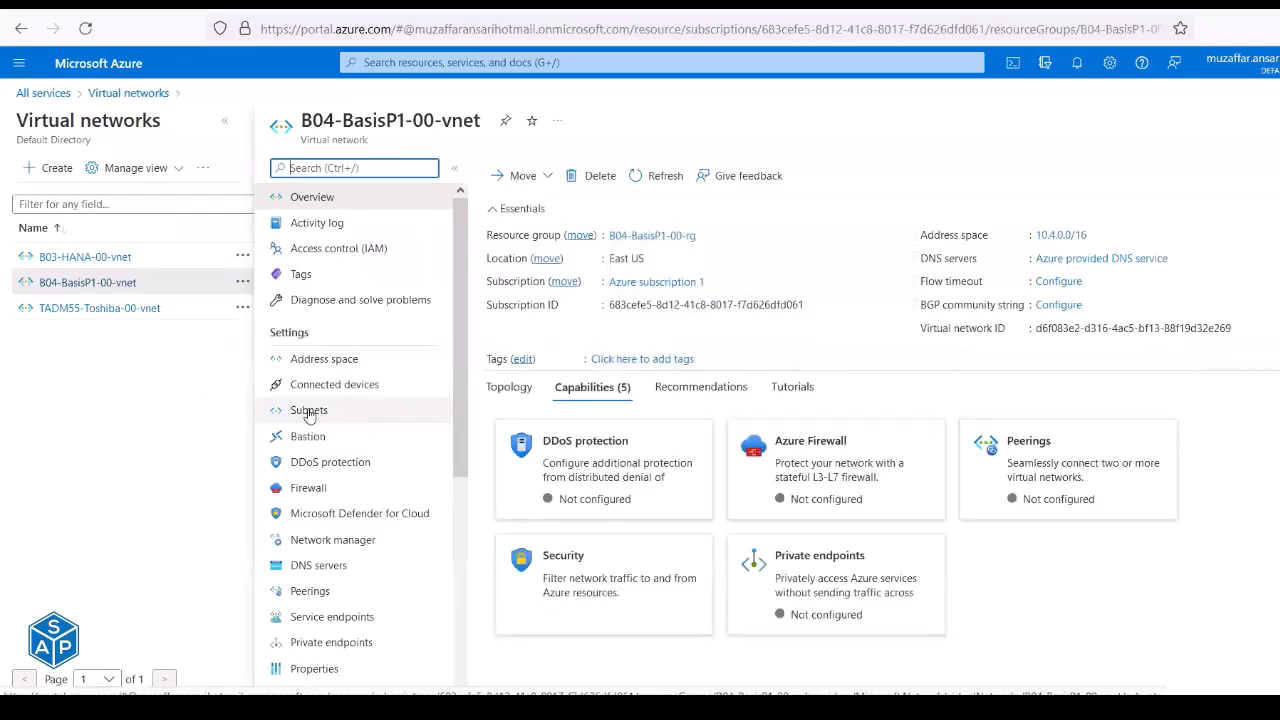
left_click(309, 412)
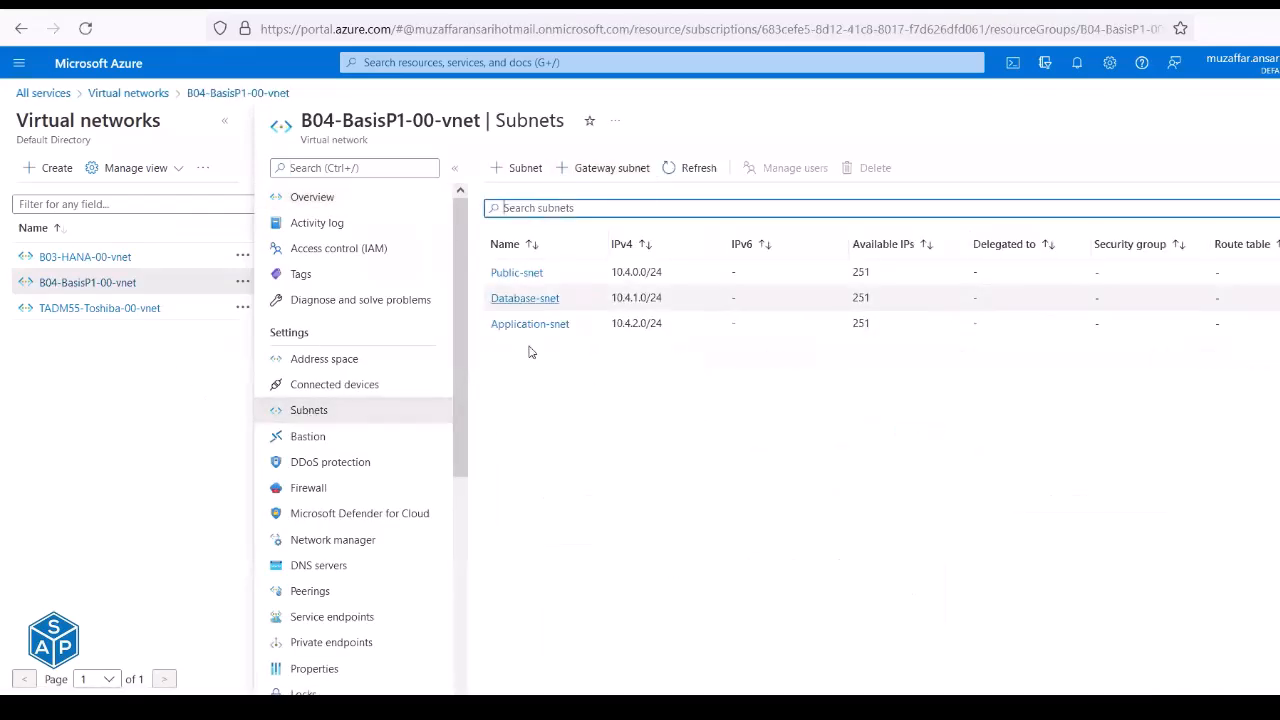
left_click_drag(876, 280, 855, 323)
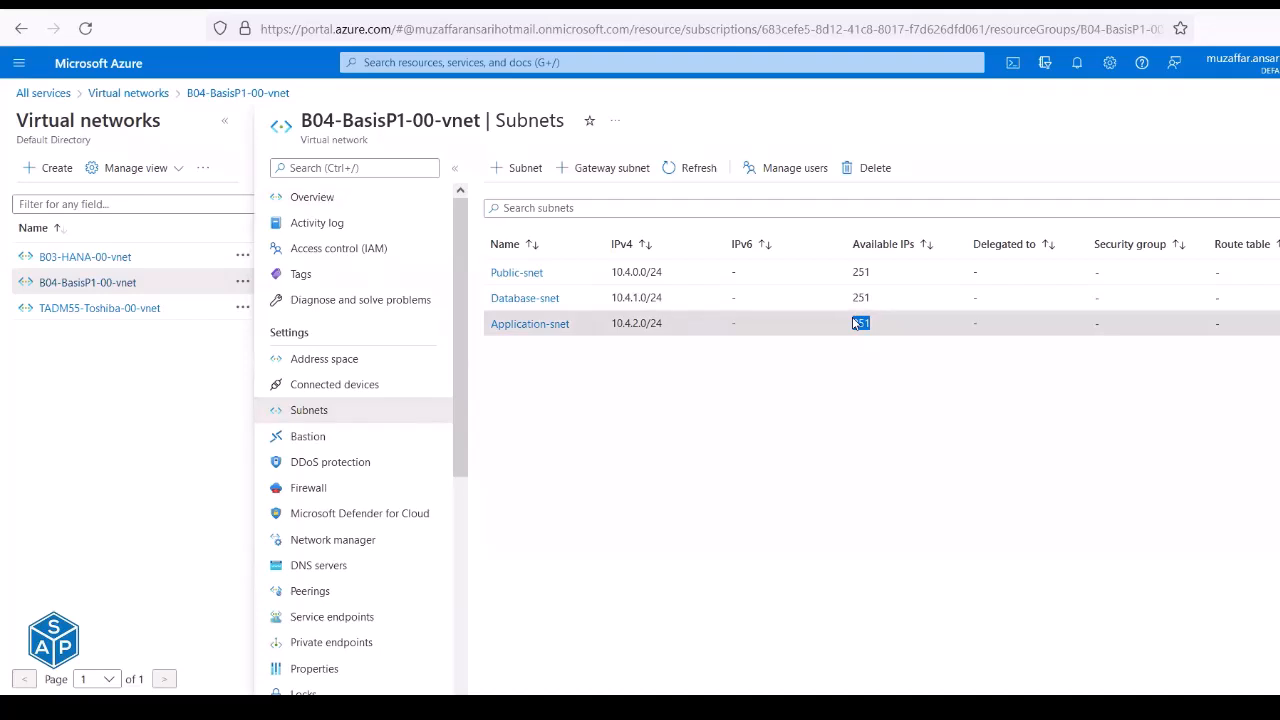
Open the B04-BasisP1-00-rg resource group from the resource groups list and examine the virtual network it contains.
right_click(43, 100)
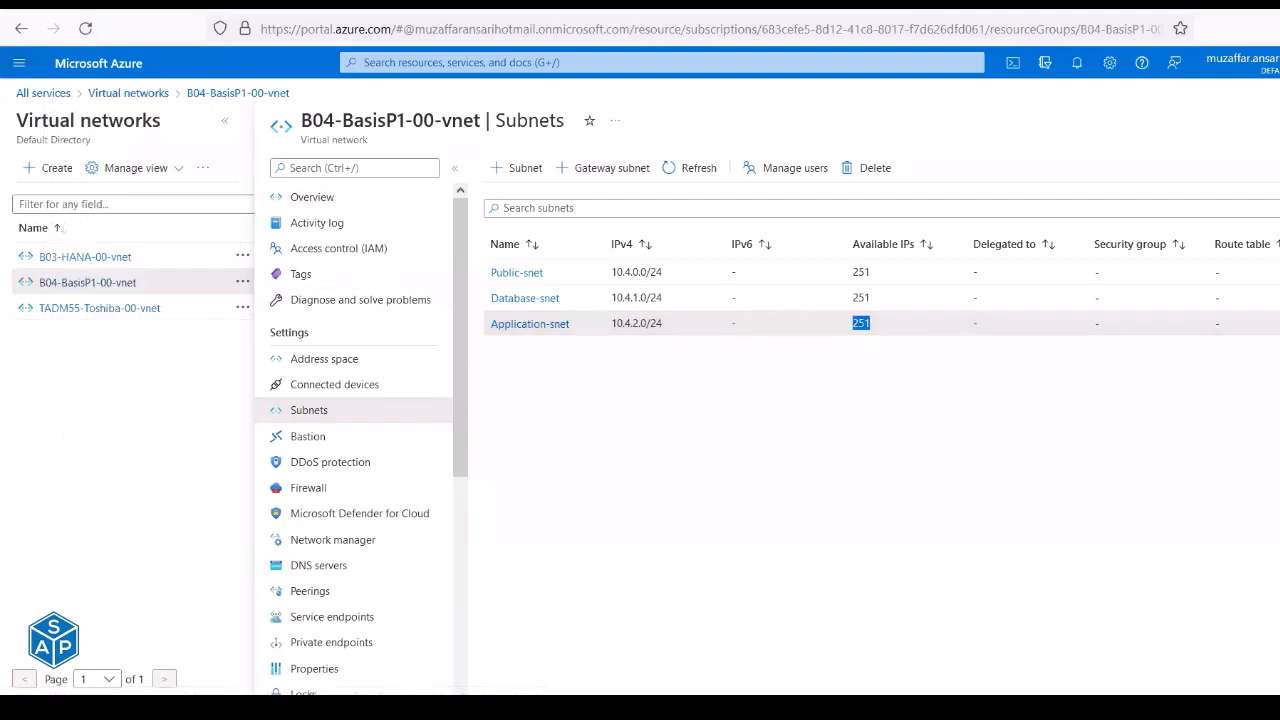
left_click(43, 93)
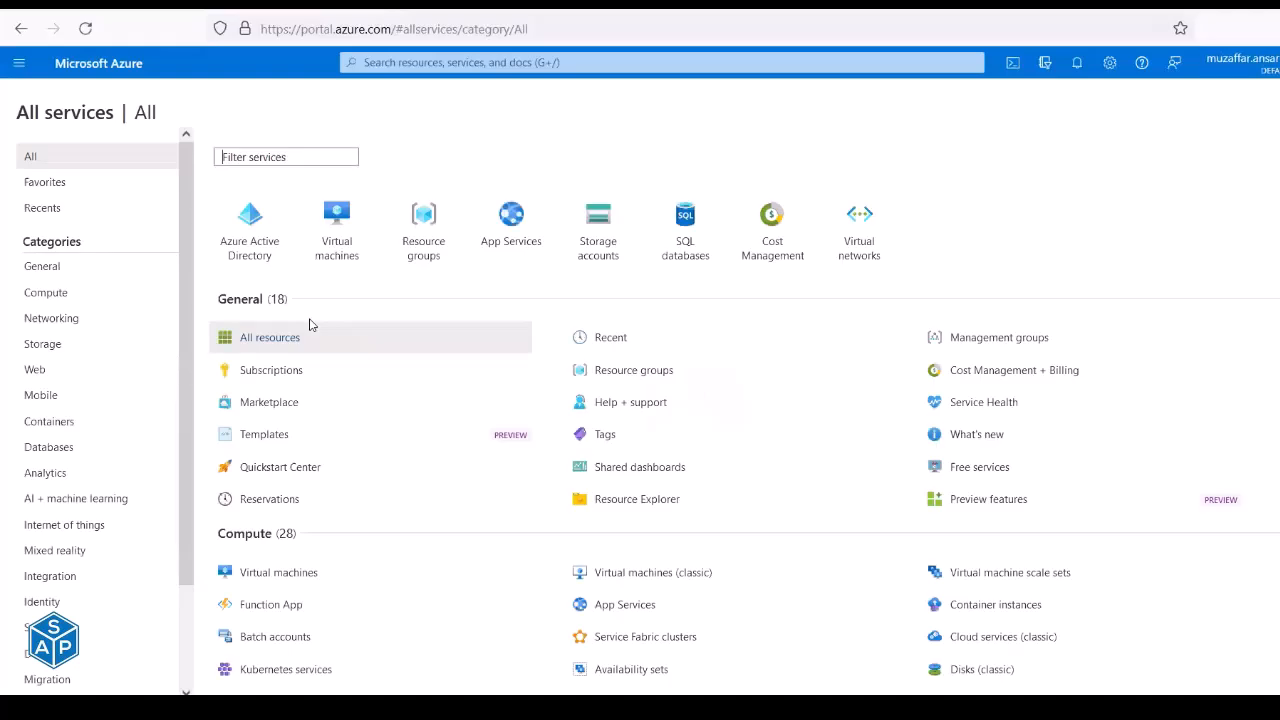
left_click(427, 237)
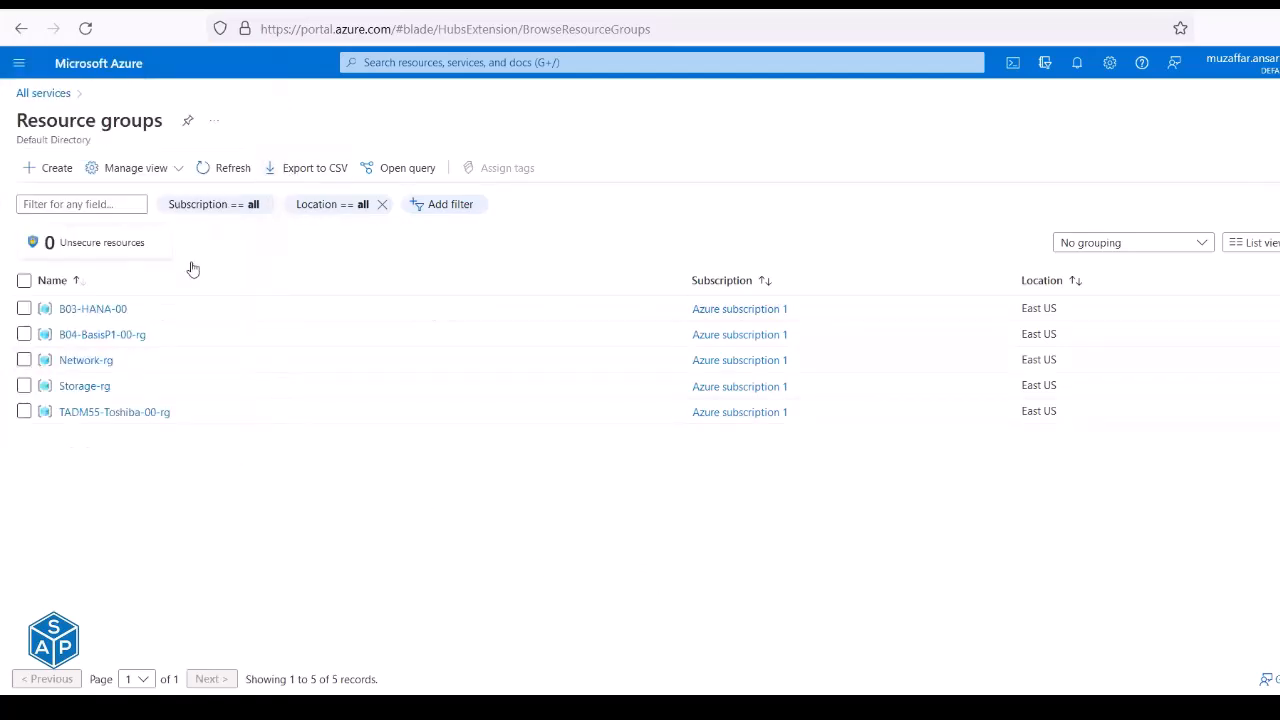
left_click(103, 336)
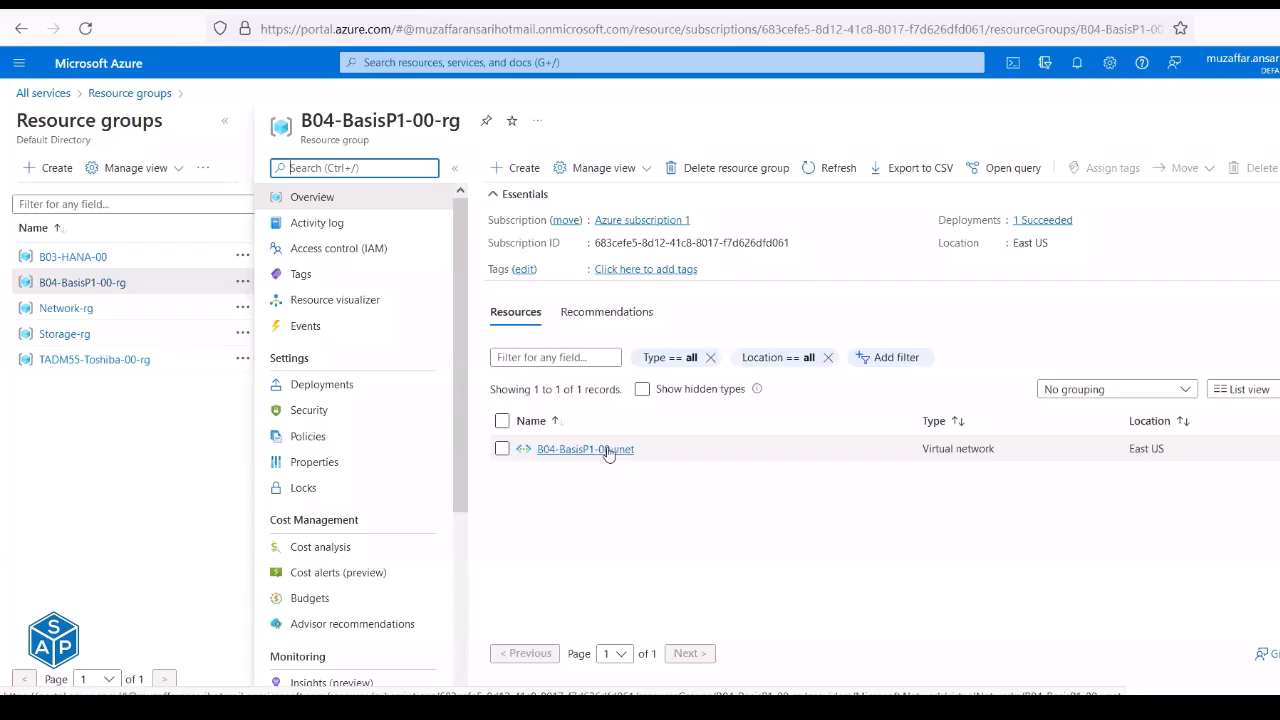
left_click(608, 452)
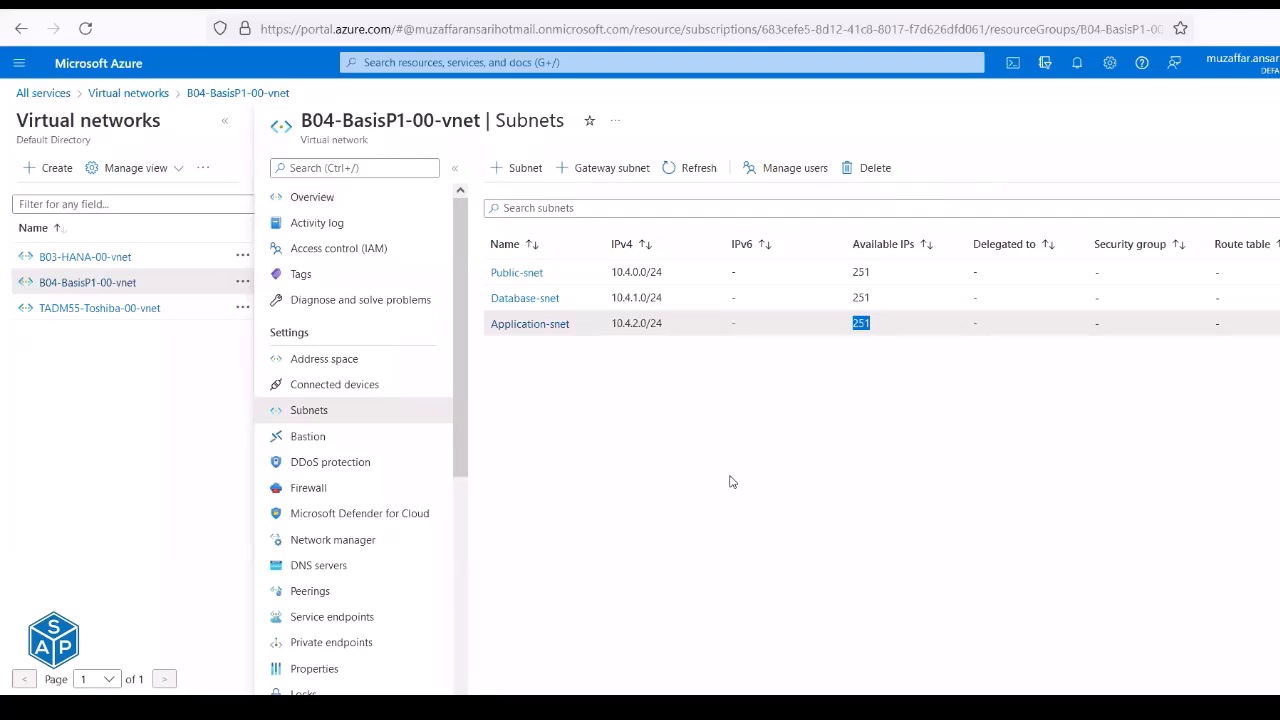
Switch to the lab setup sheet and review the Create Virtual Machine - Bastion Host section and its portal path.
key("alt+Tab")
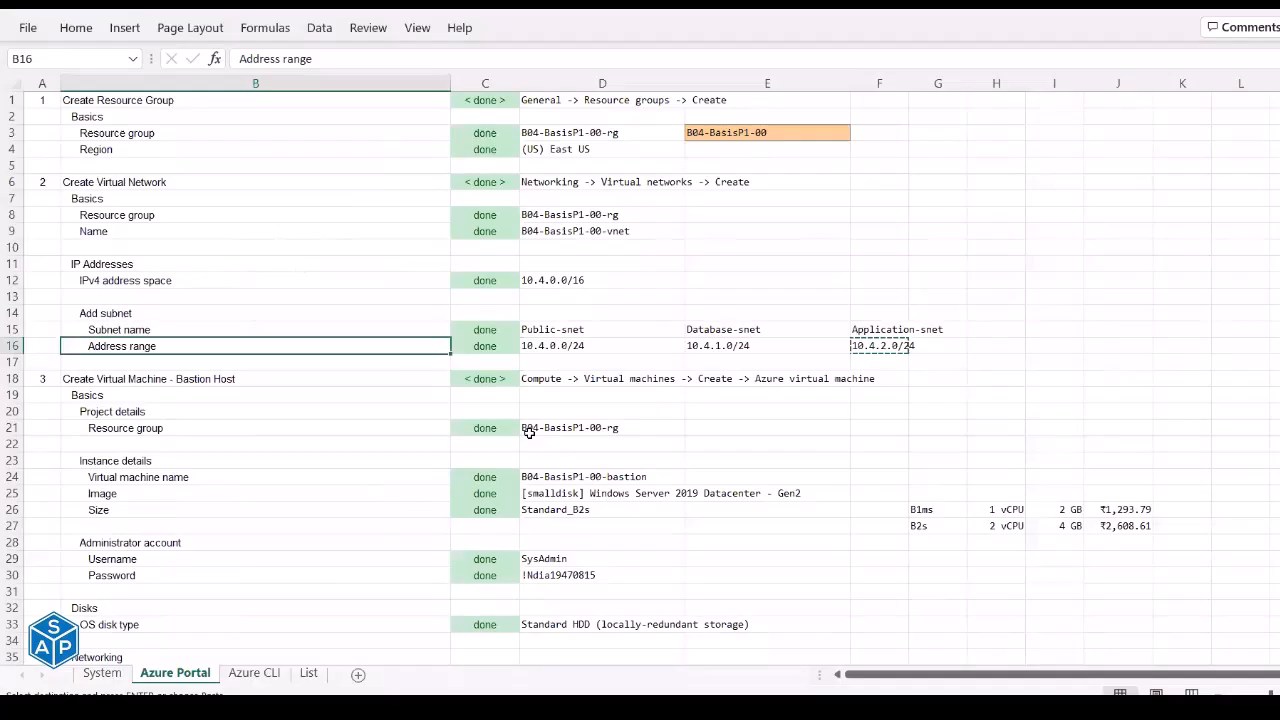
left_click(138, 380)
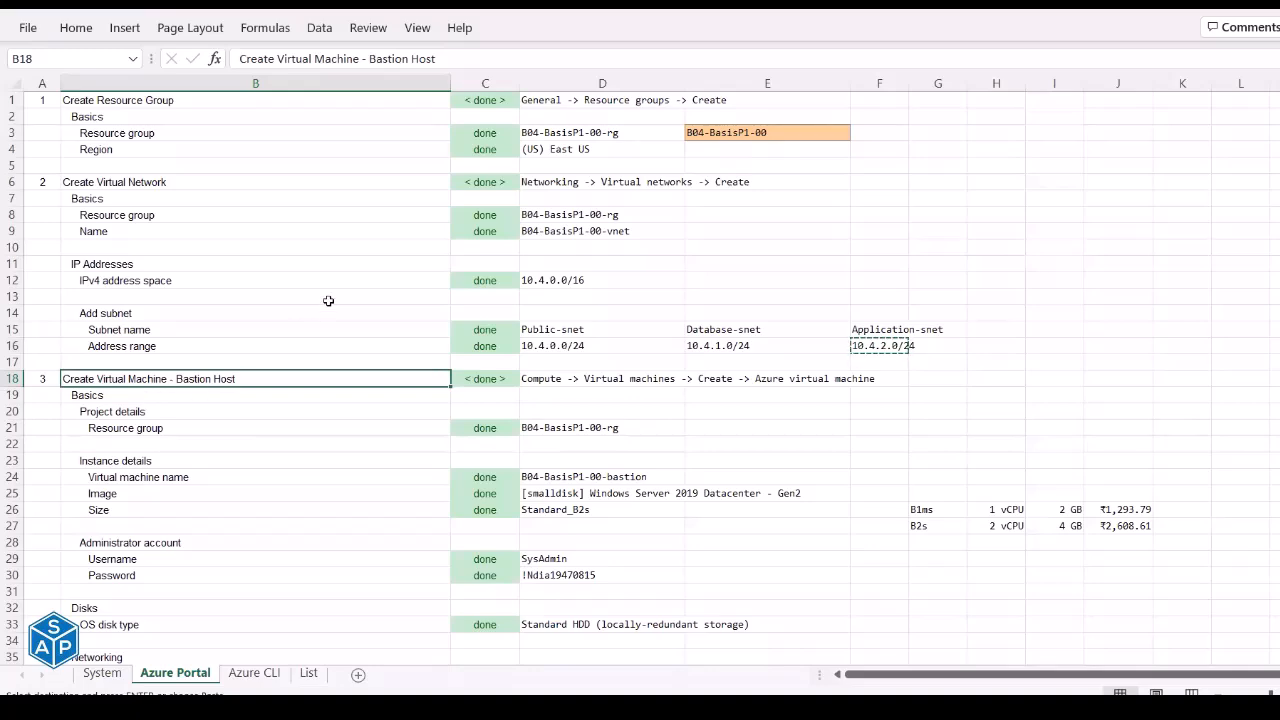
scroll(328, 300, "down", 1)
scroll(328, 300, "down", 4)
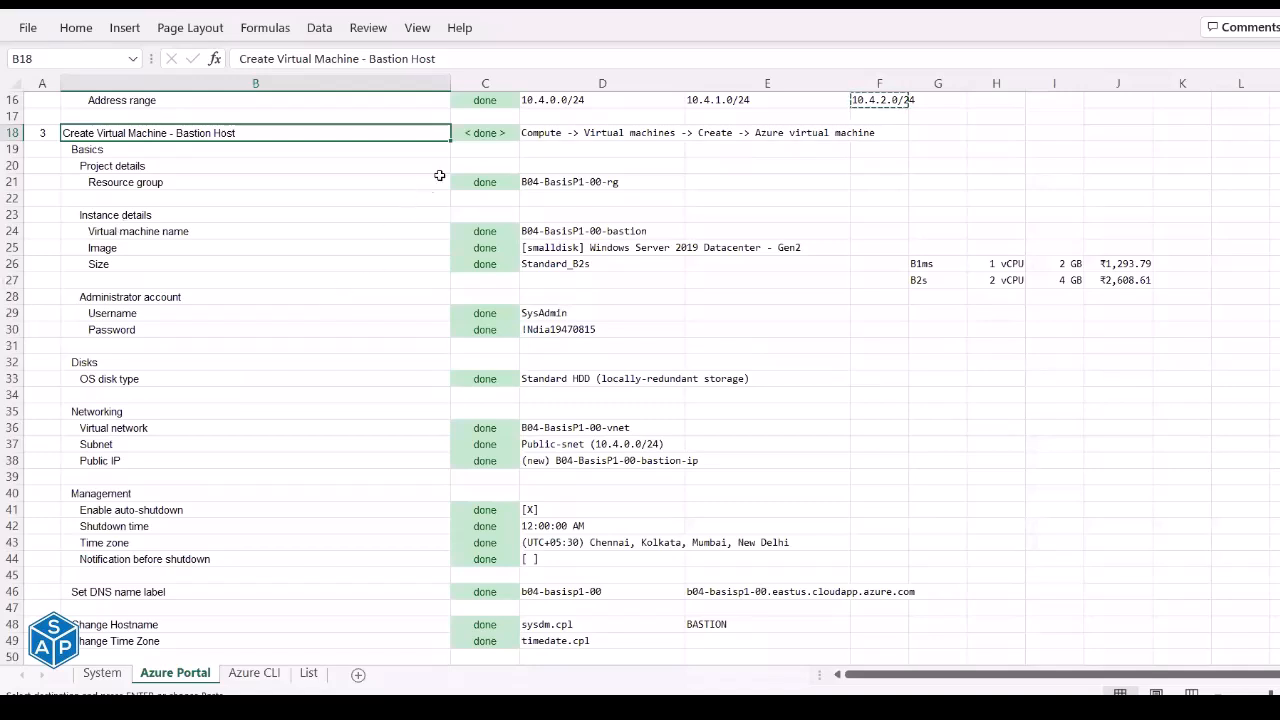
left_click(538, 133)
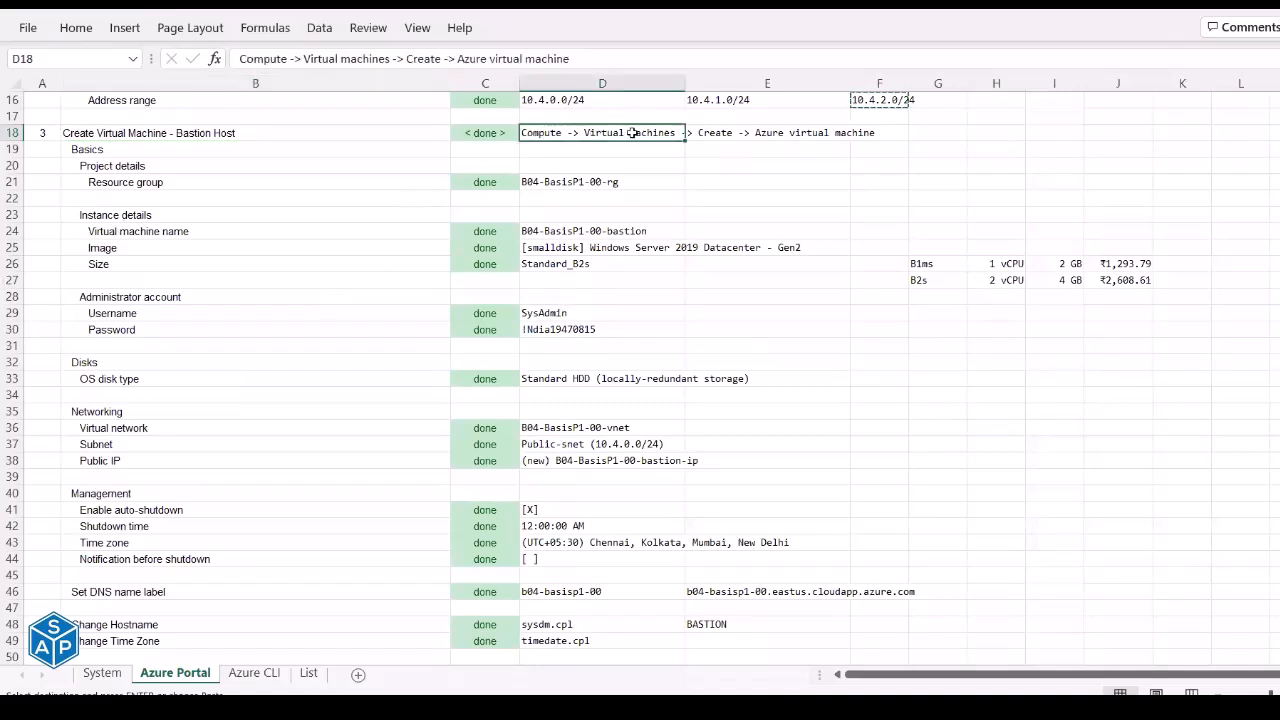
Return to the Azure portal and start creating an Azure virtual machine from the Compute category's virtual machines service.
key("alt+Tab")
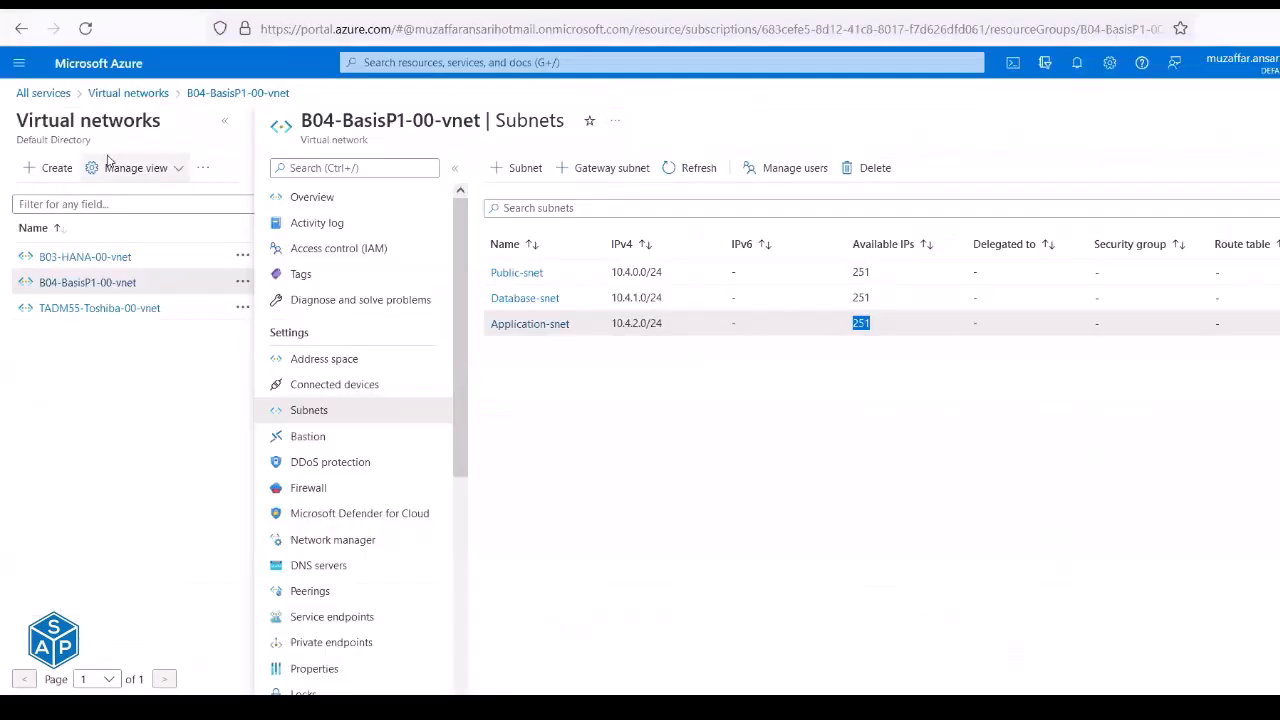
left_click(38, 93)
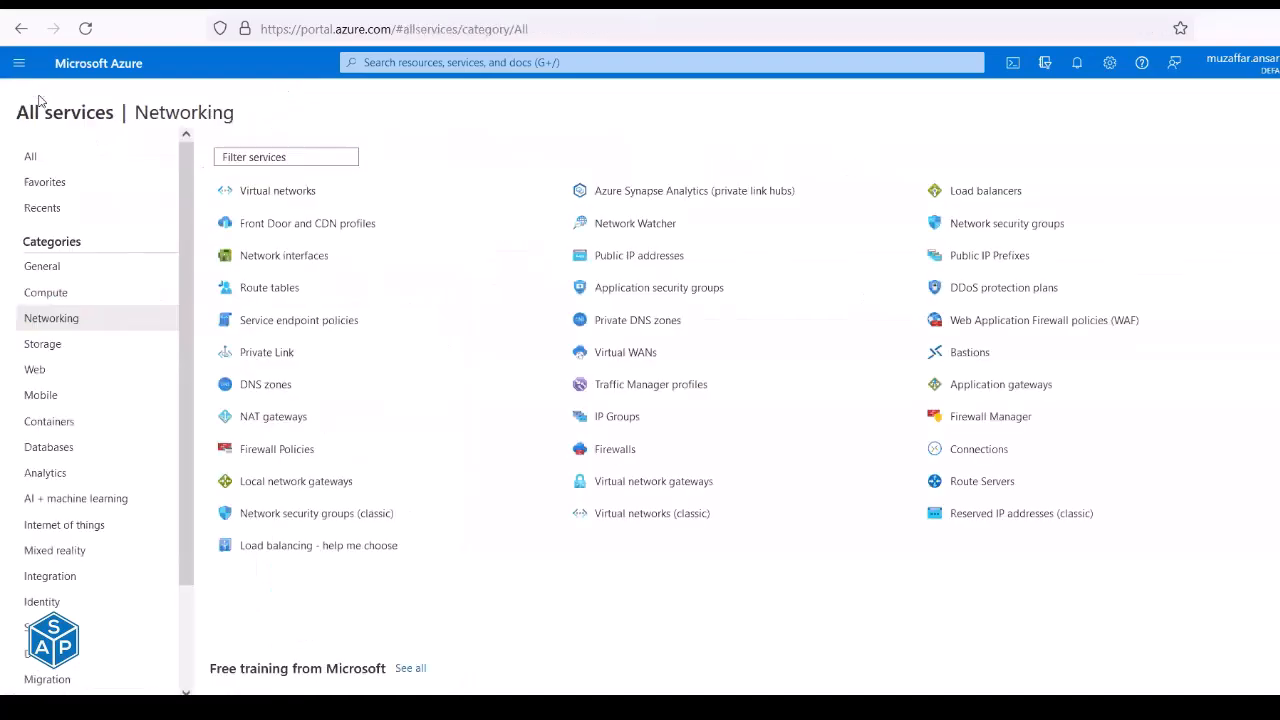
left_click(46, 300)
left_click(266, 196)
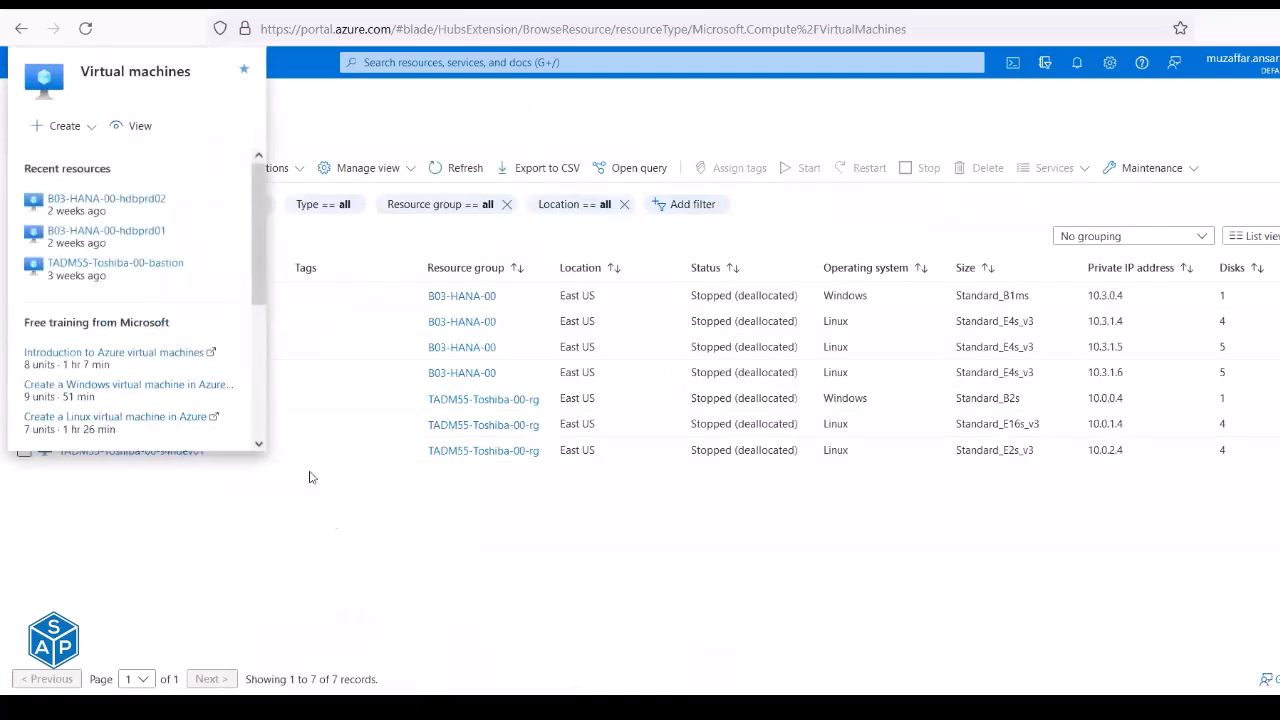
left_click(52, 168)
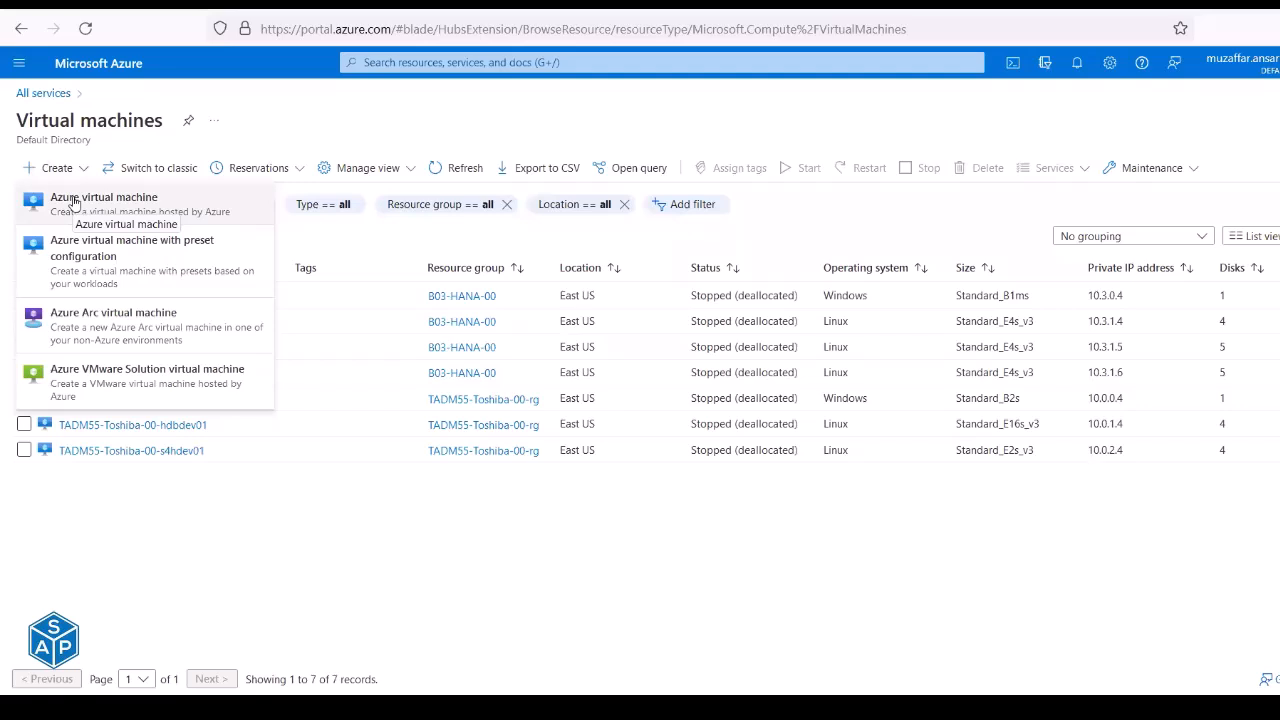
left_click(73, 202)
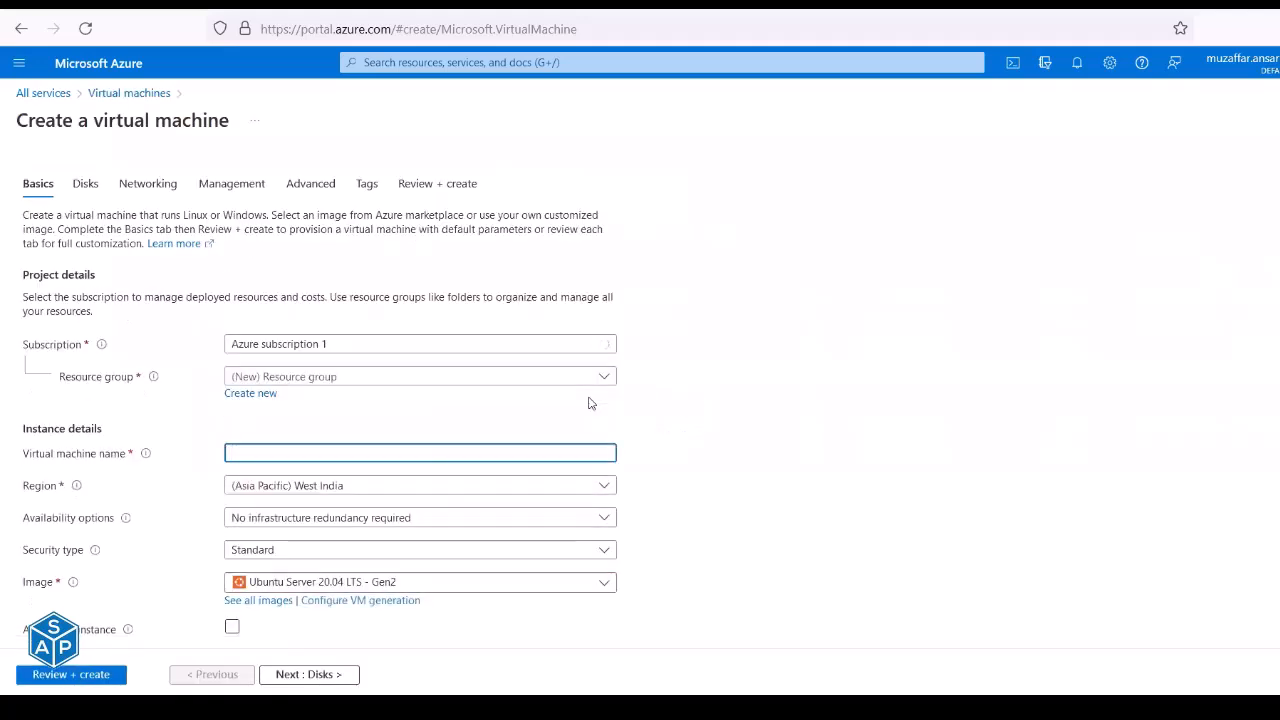
Look up the resource group in the setup sheet and assign the virtual machine to B04-BasisP1-00-rg.
key("alt+Tab")
left_click(525, 185)
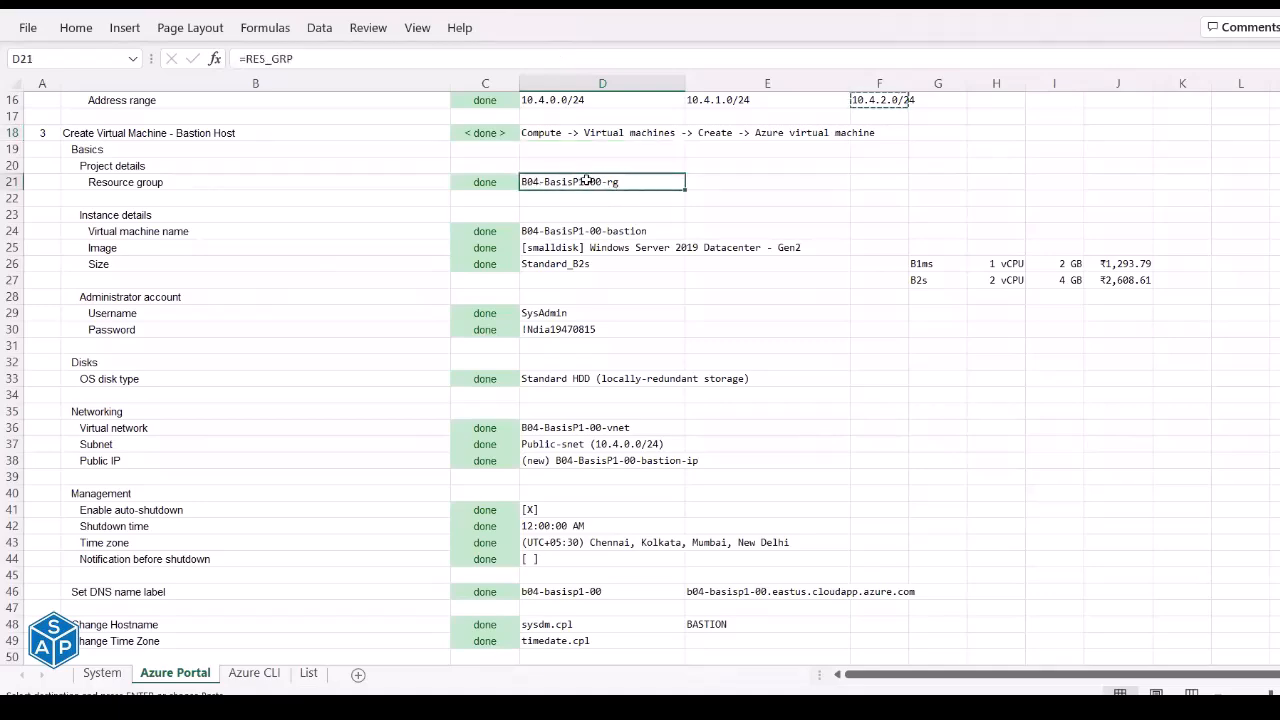
key("alt+Tab")
left_click(600, 378)
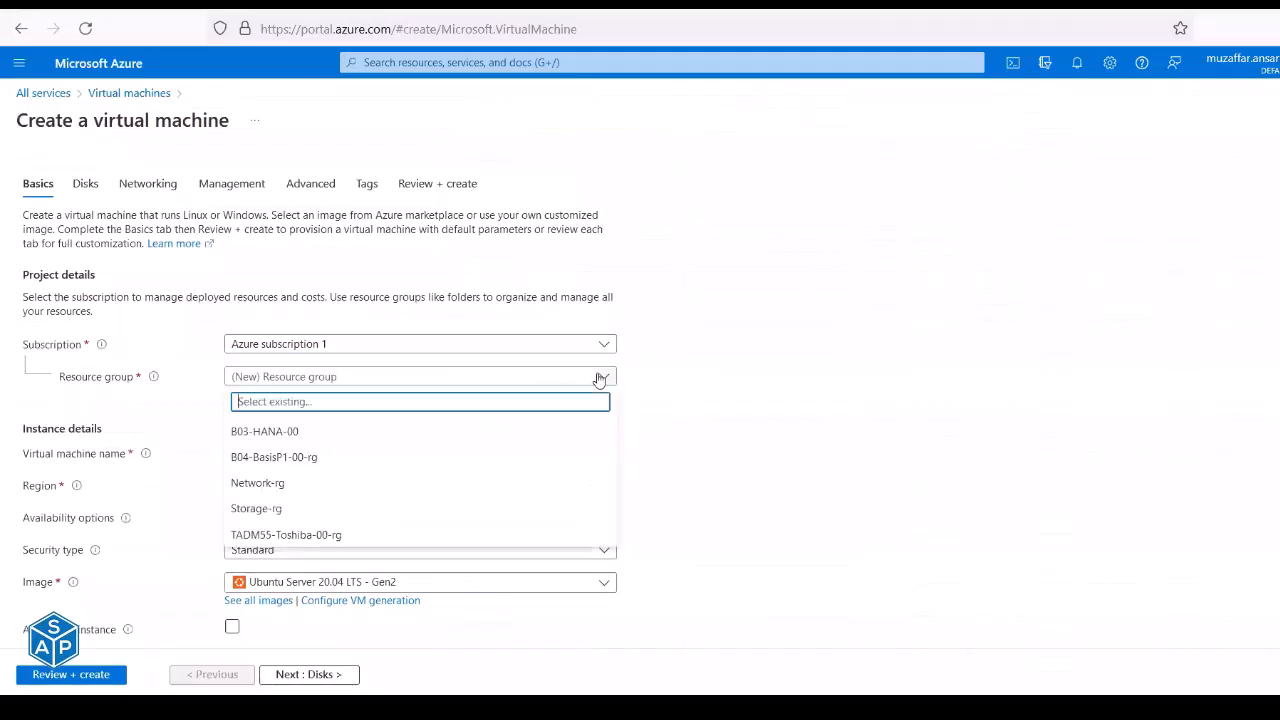
left_click(290, 451)
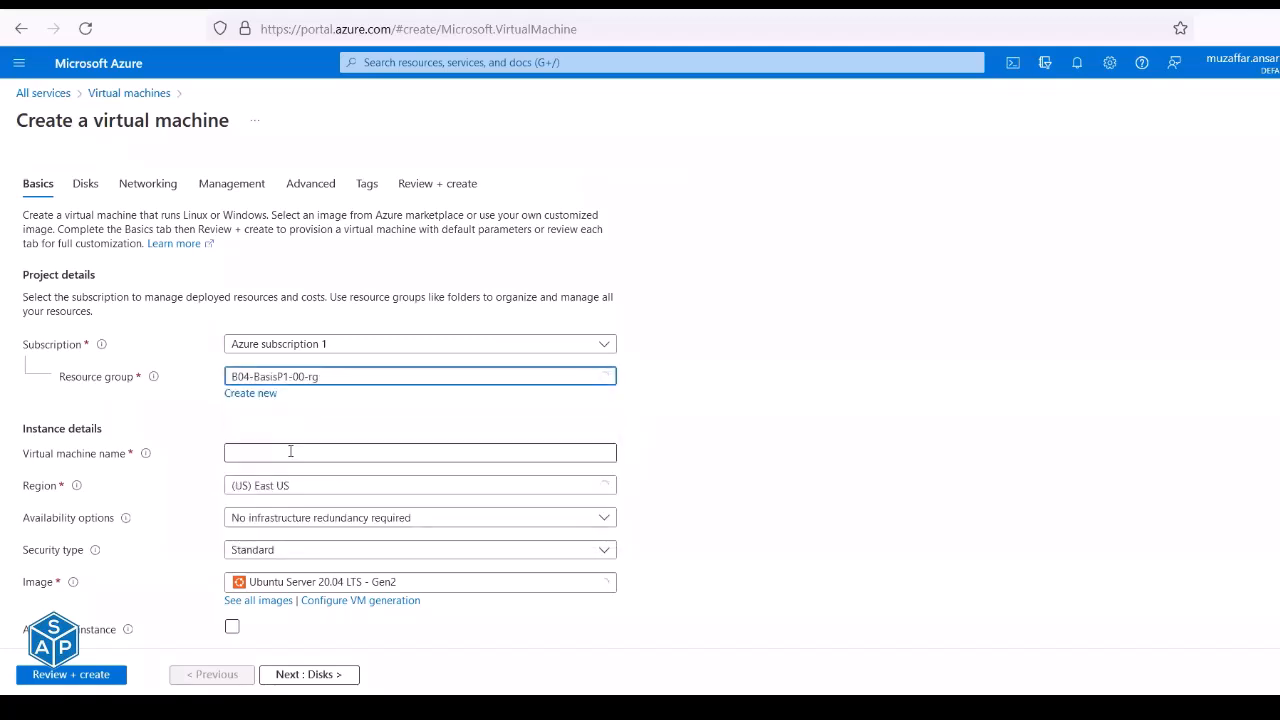
Name the virtual machine B04-BasisP1-00-bastion by copying the name from the setup sheet.
scroll(300, 372, "down", 1)
left_click(236, 368)
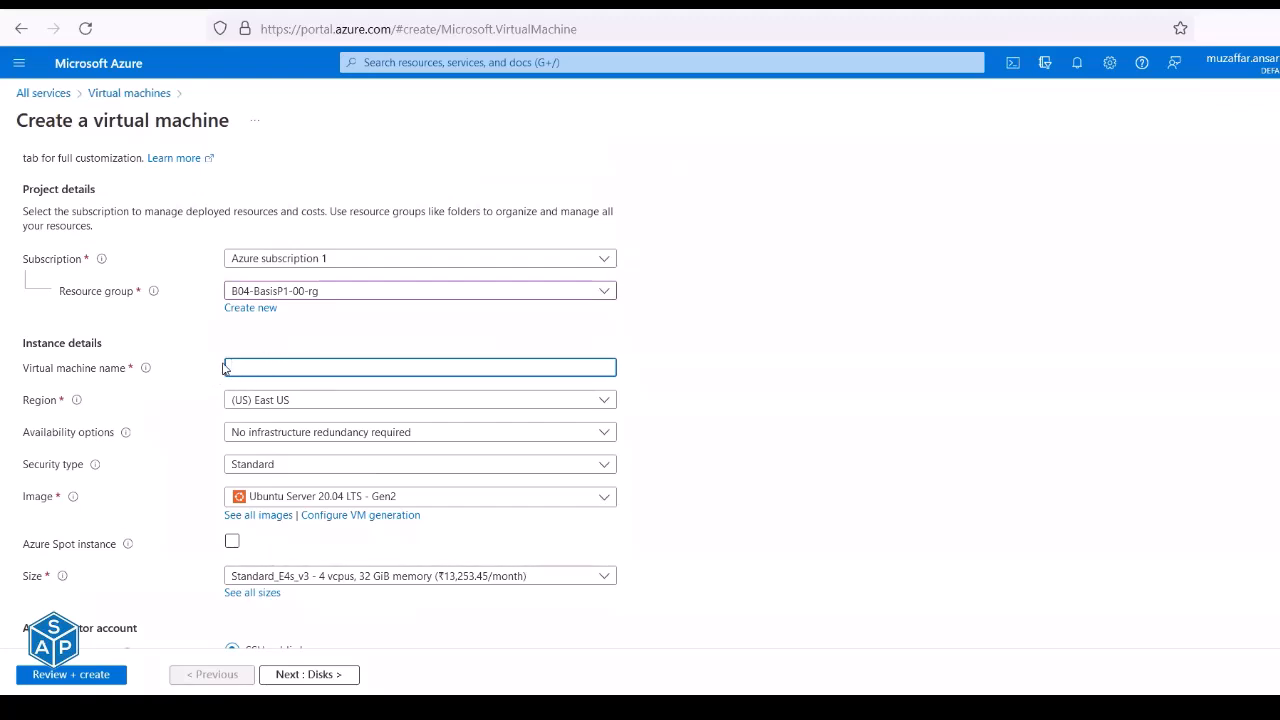
key("alt+Tab")
left_click(584, 231)
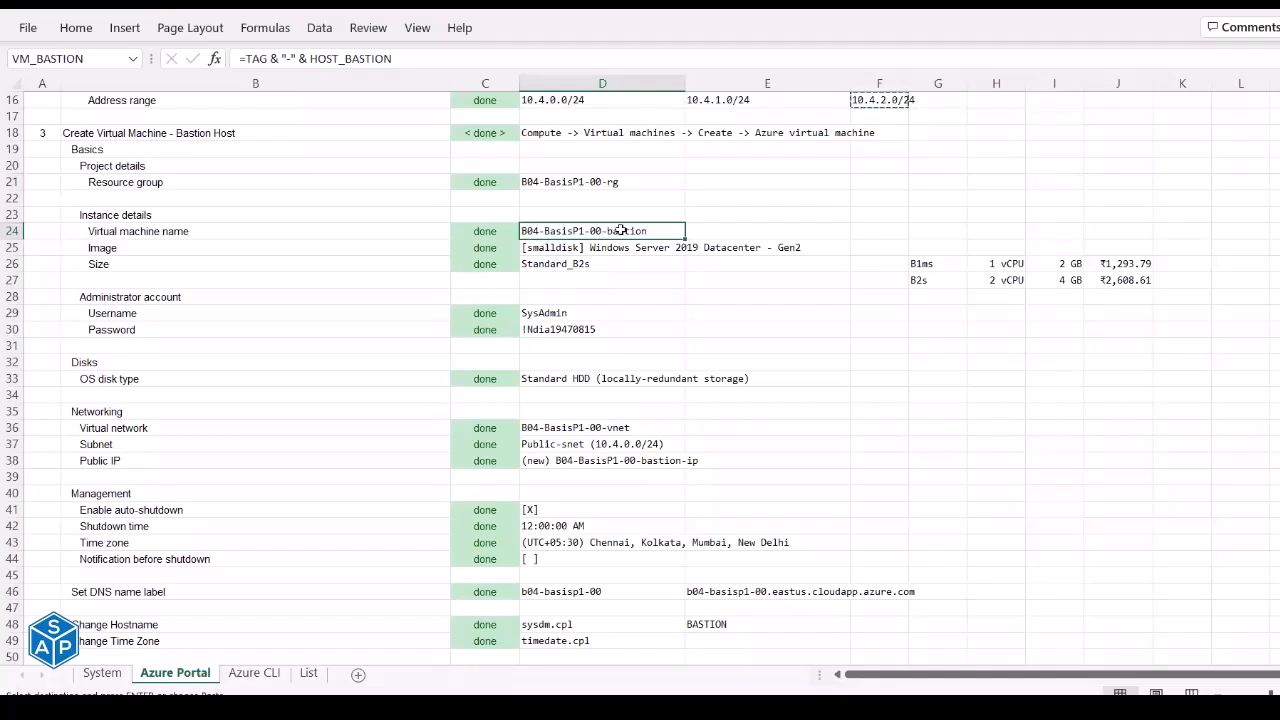
key("ctrl+c")
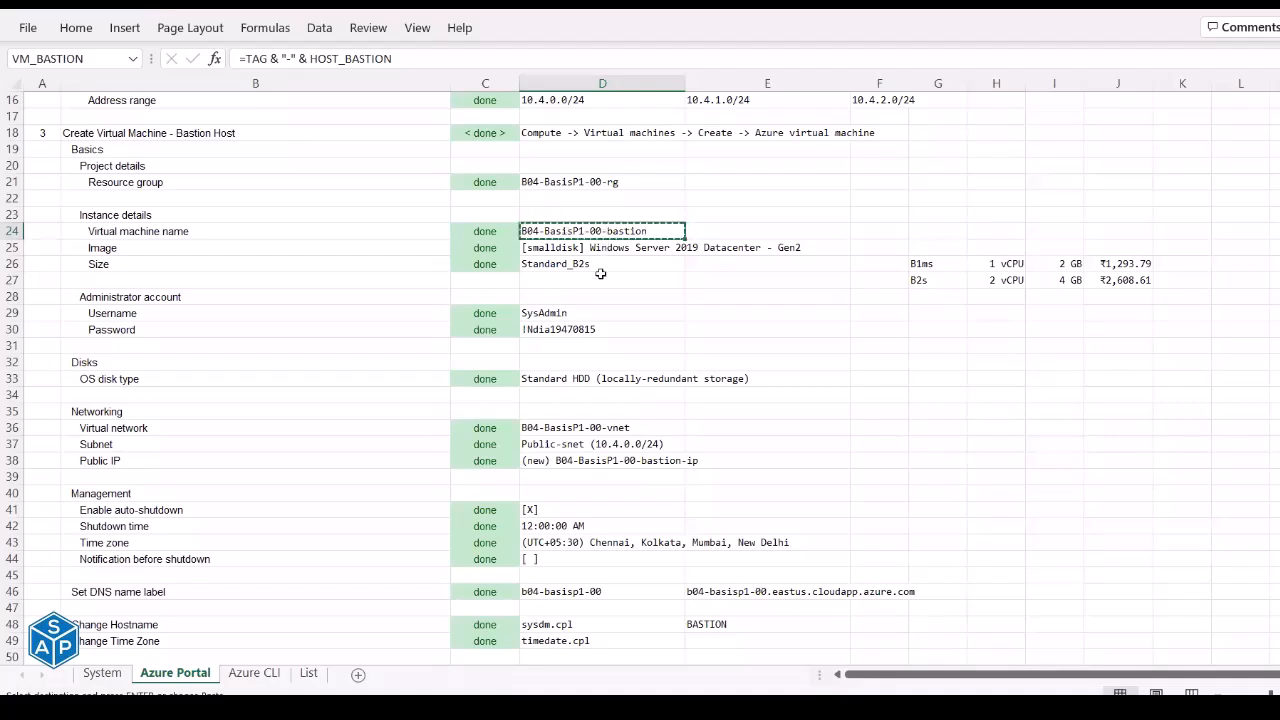
key("alt+Tab")
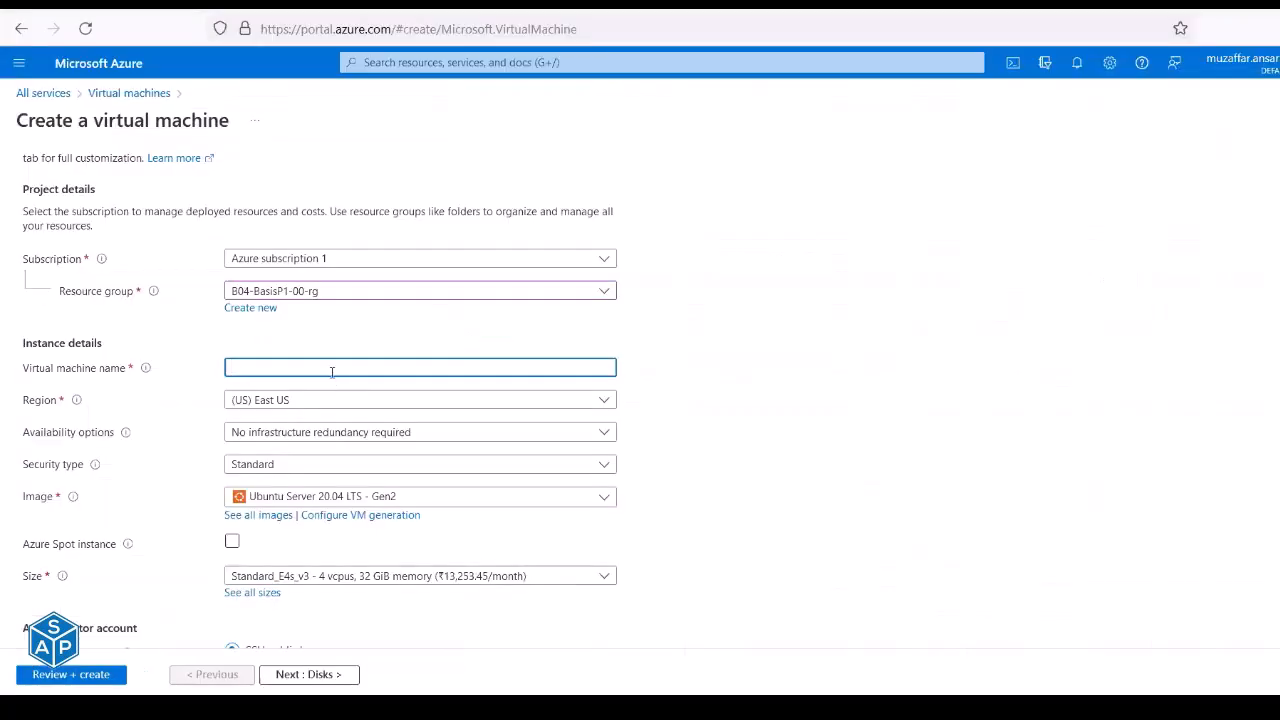
key("ctrl+v")
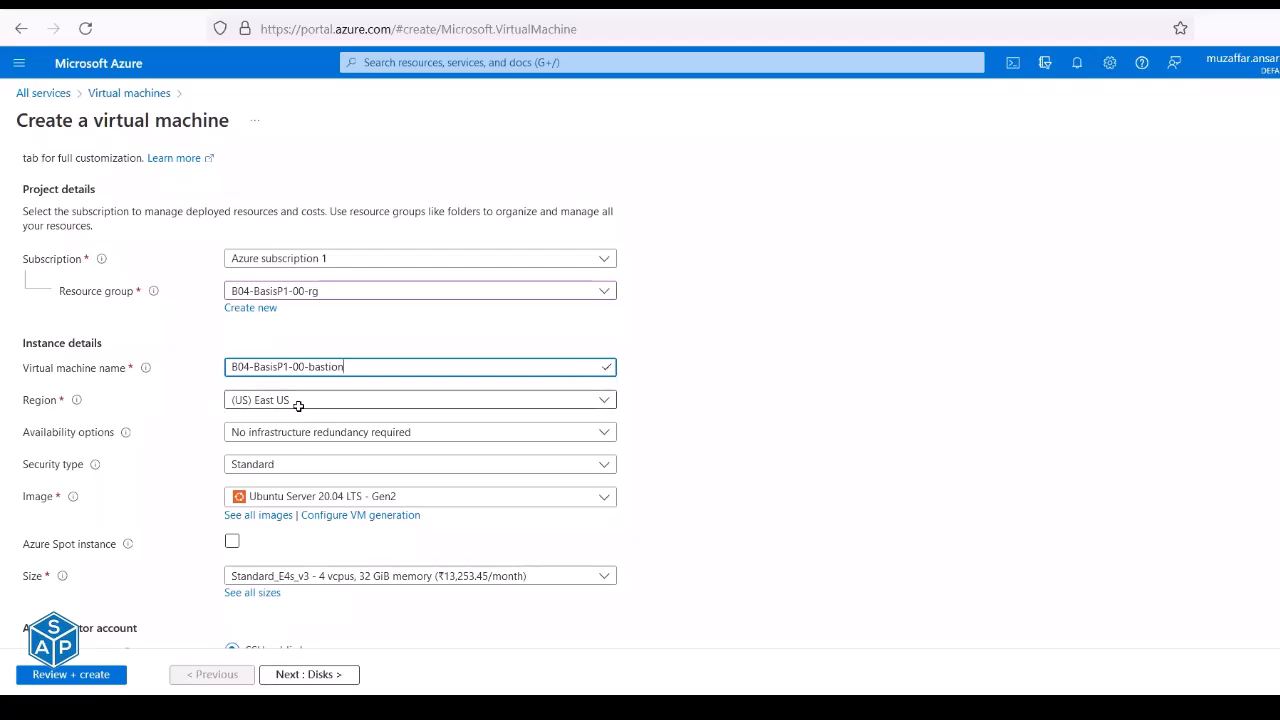
Look up the bastion host's image in the setup sheet and check the suggested marketplace images for it.
key("alt+Tab")
left_click(577, 249)
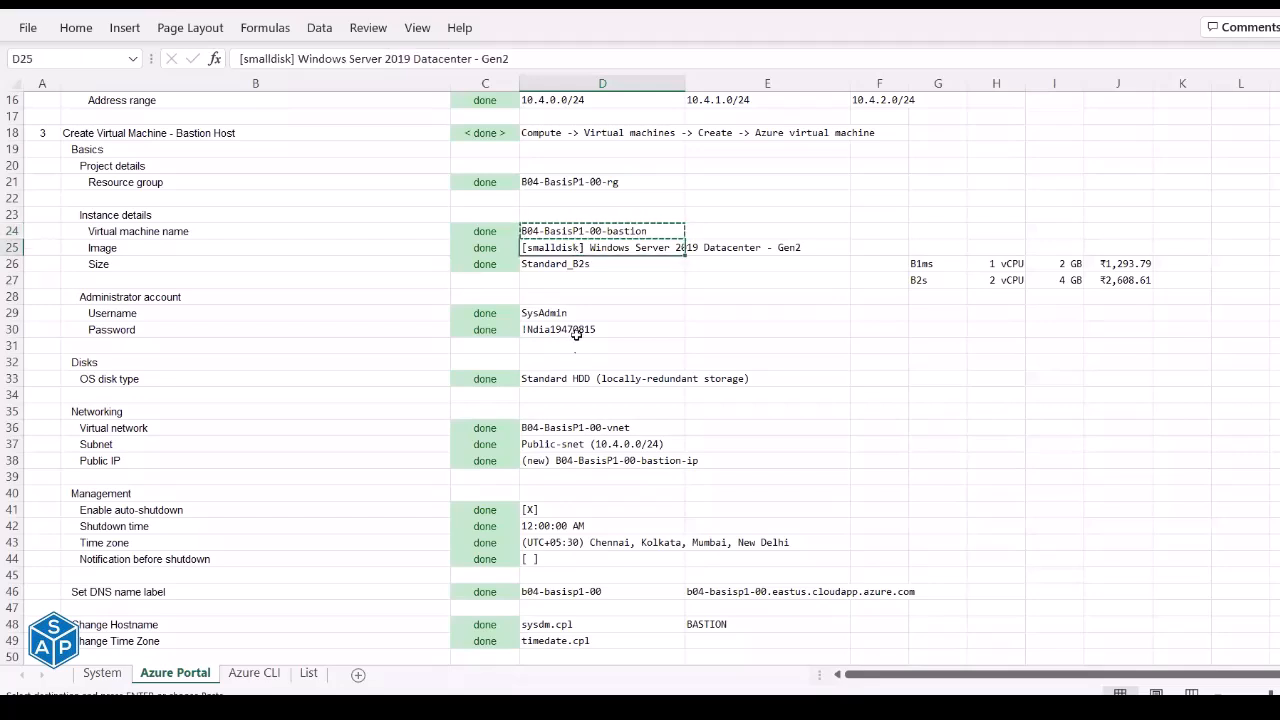
key("alt+Tab")
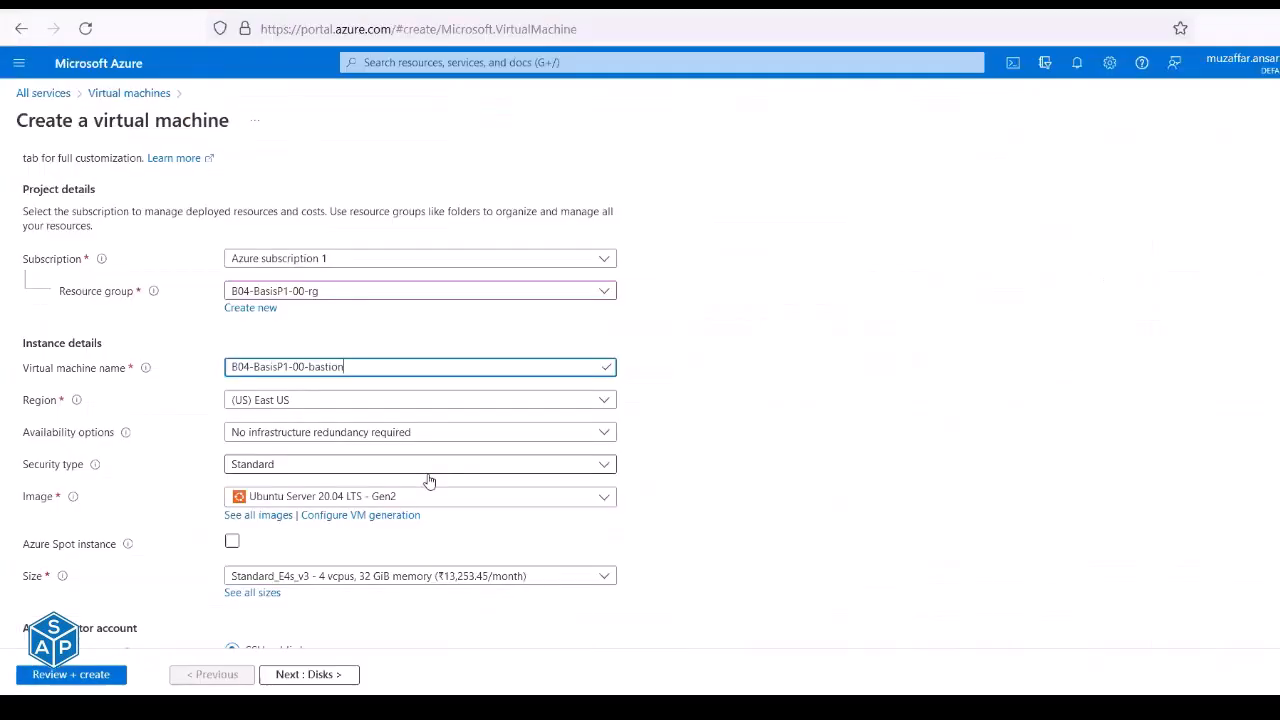
left_click(605, 498)
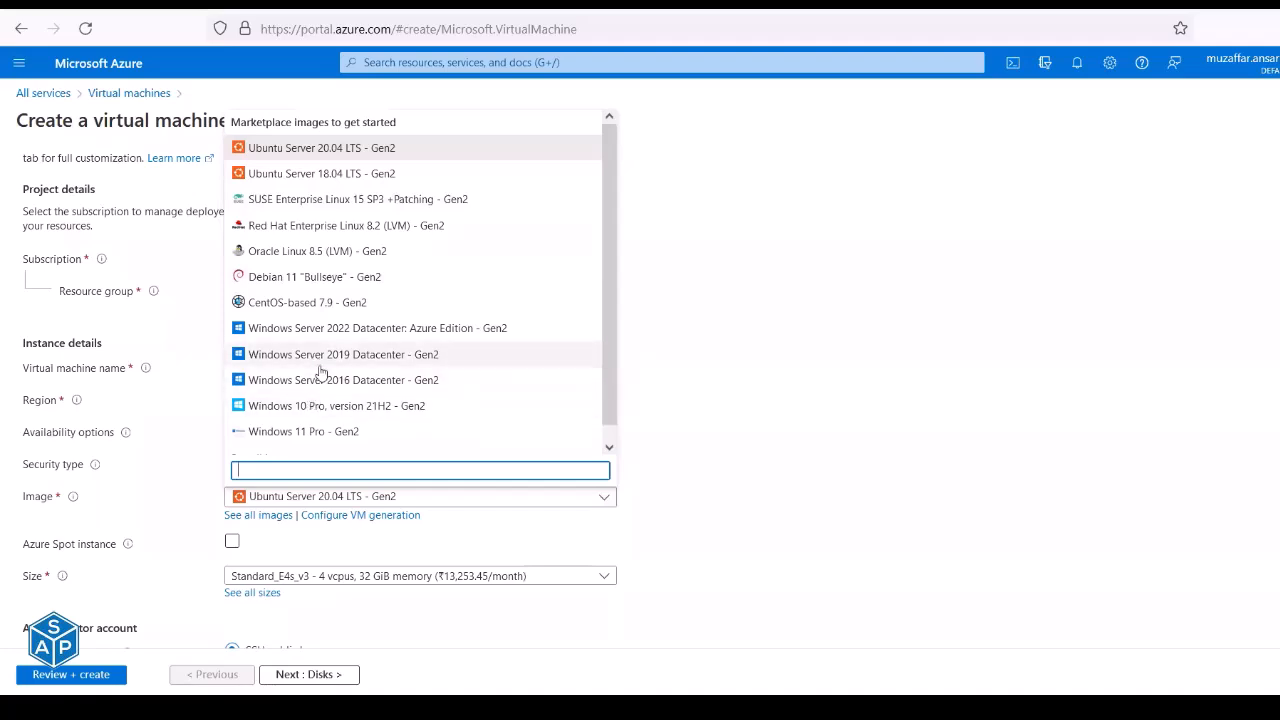
Try to set the virtual machine's image to [smalldisk] Windows Server 2019 Datacenter - x64 Gen 2 from the full marketplace list.
left_click(258, 515)
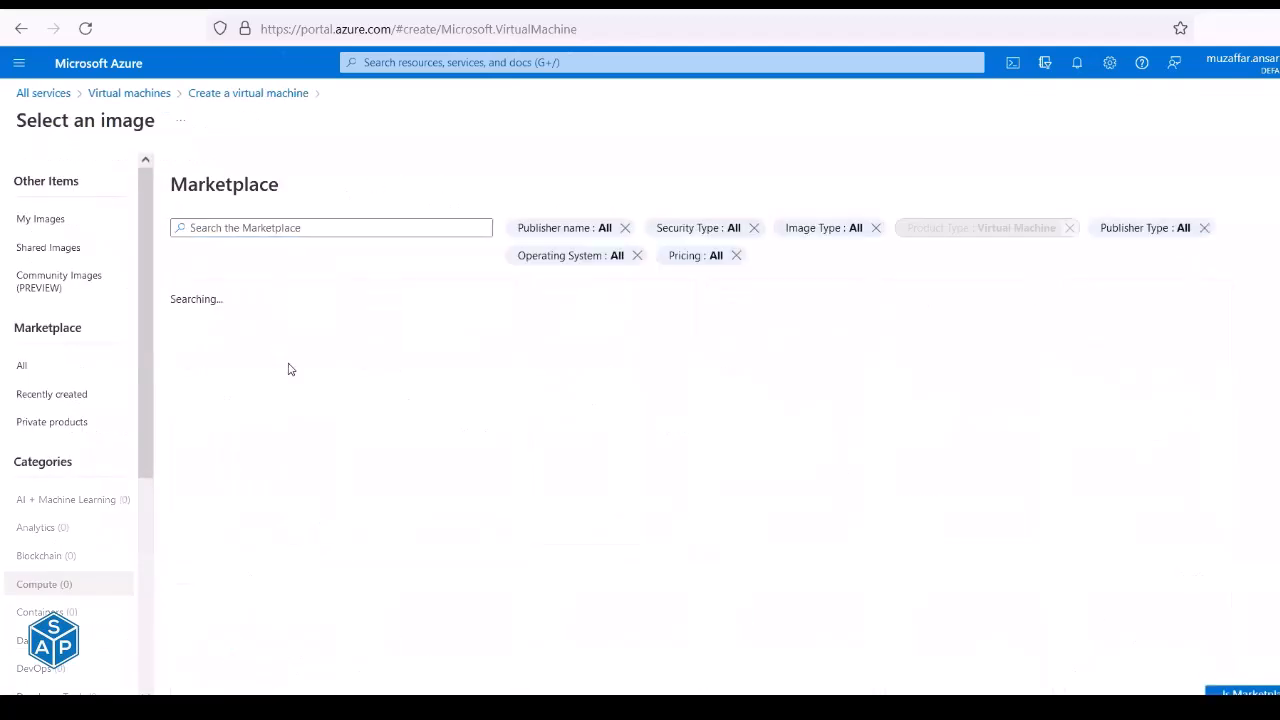
left_click(286, 227)
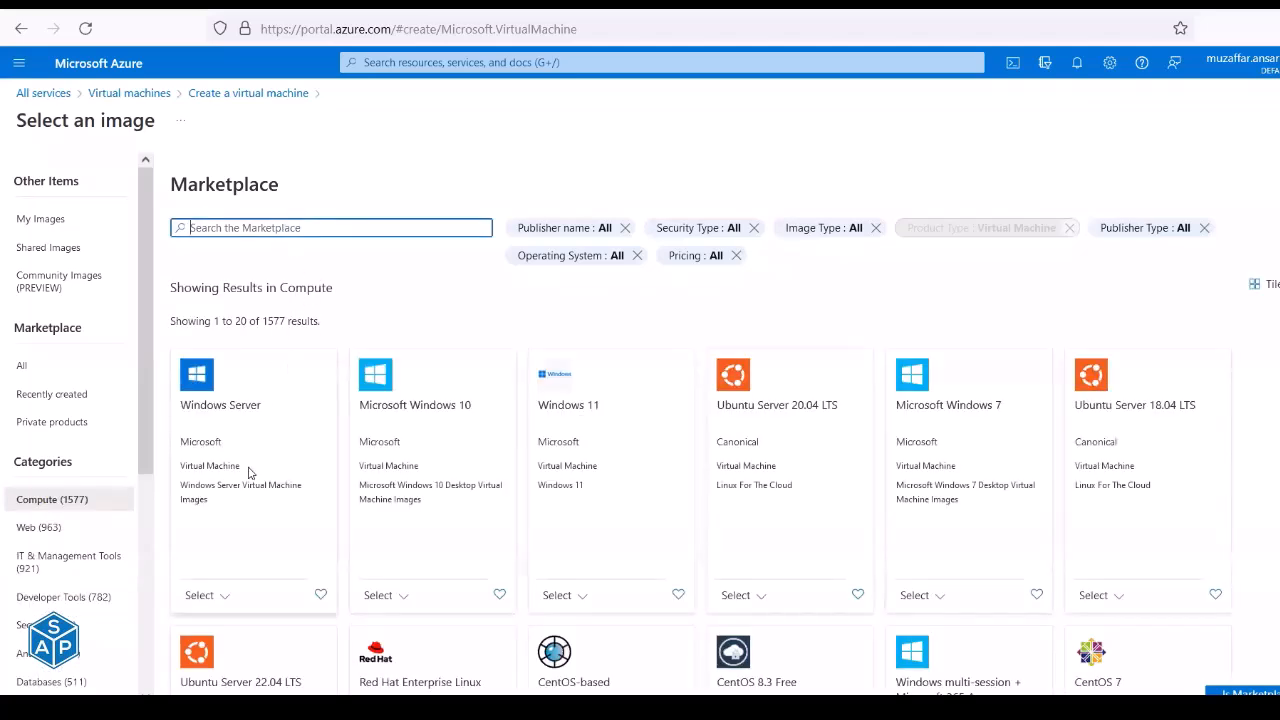
scroll(249, 480, "down", 1)
left_click(226, 512)
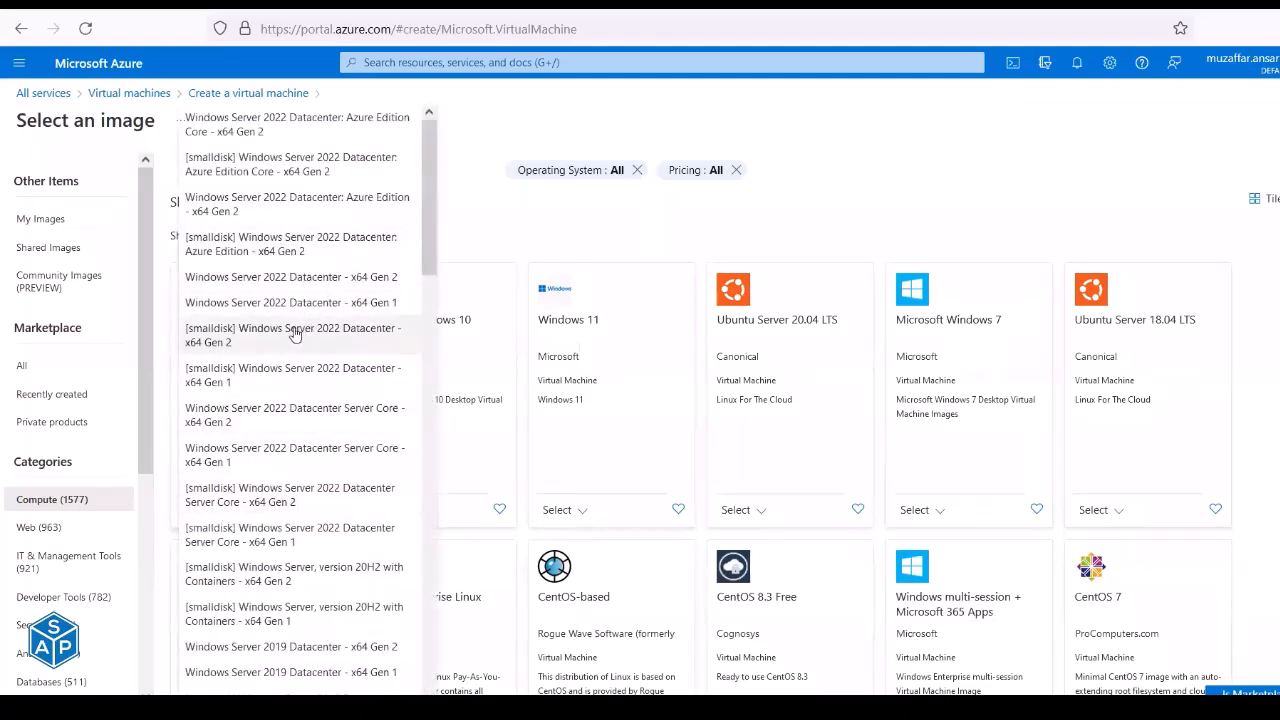
scroll(314, 336, "down", 5)
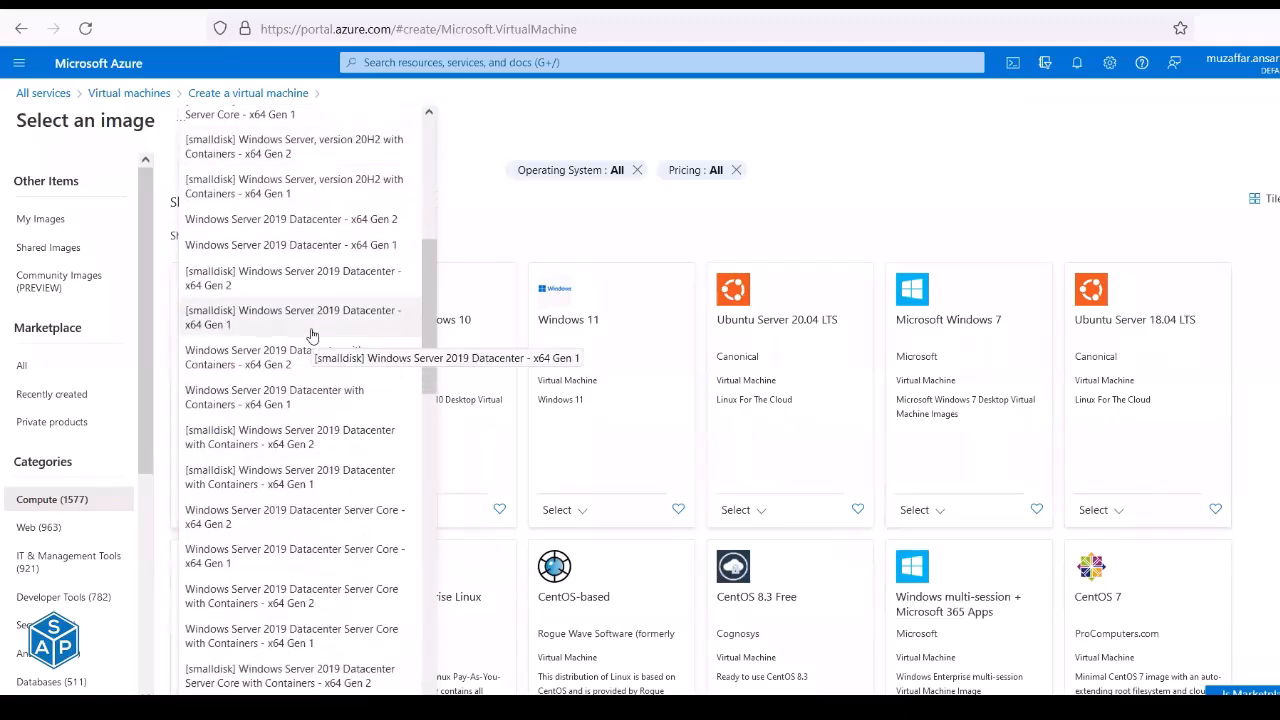
key("alt+Tab")
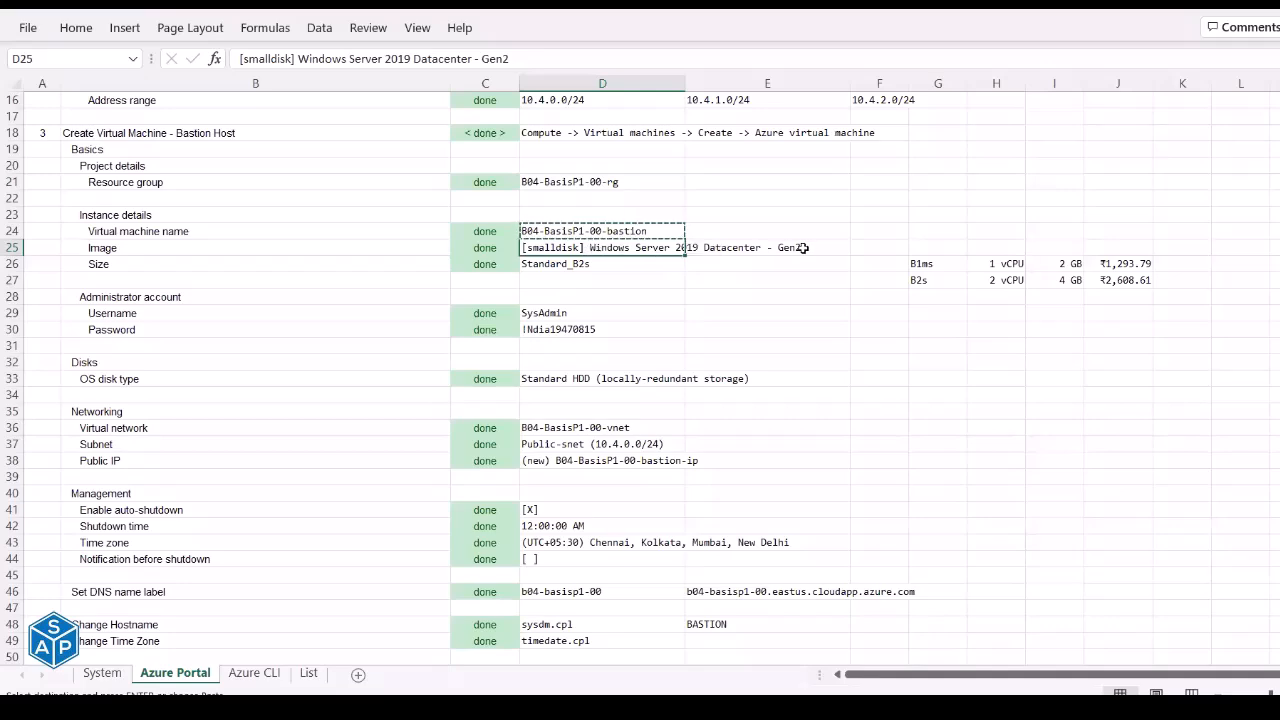
key("alt+Tab")
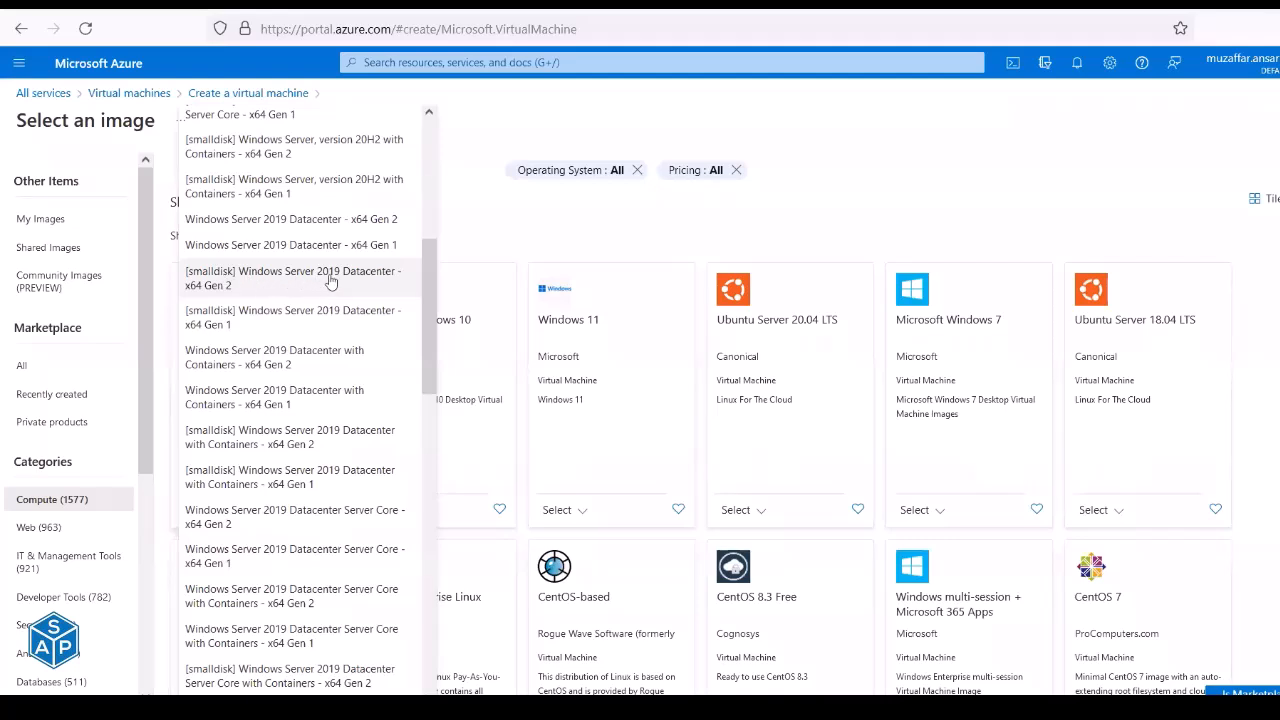
left_click(213, 275)
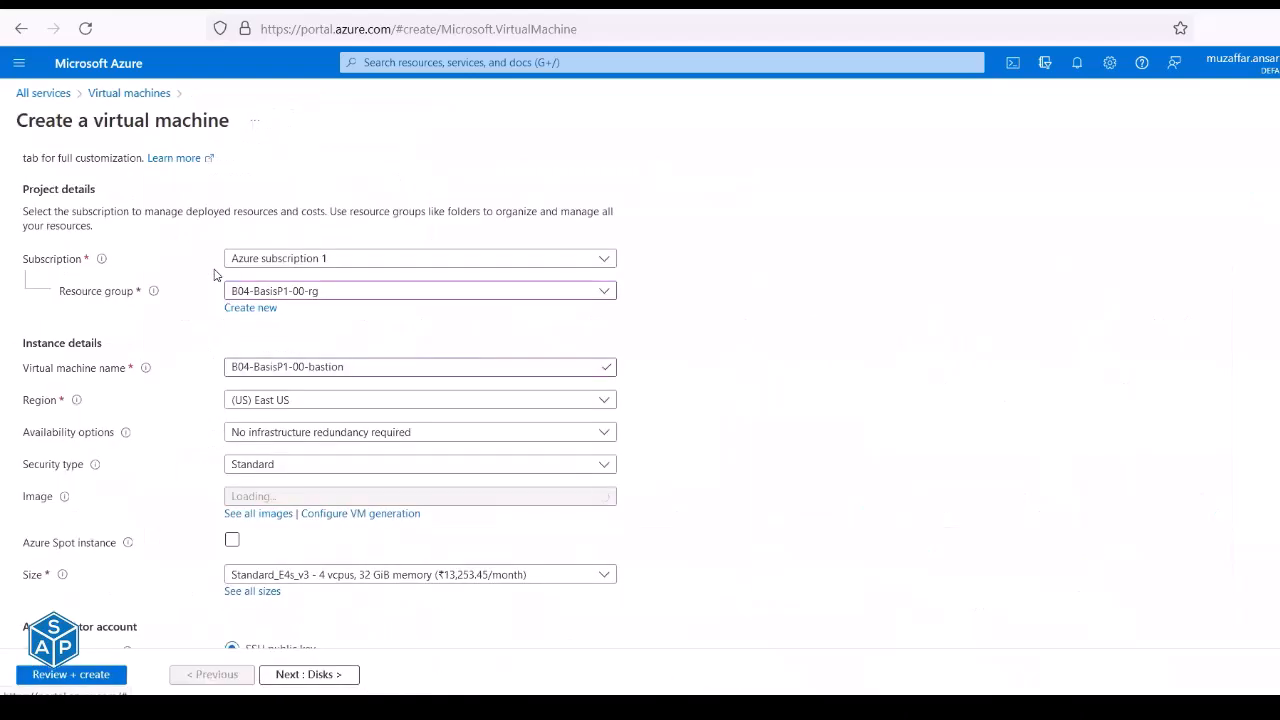
left_click(232, 539)
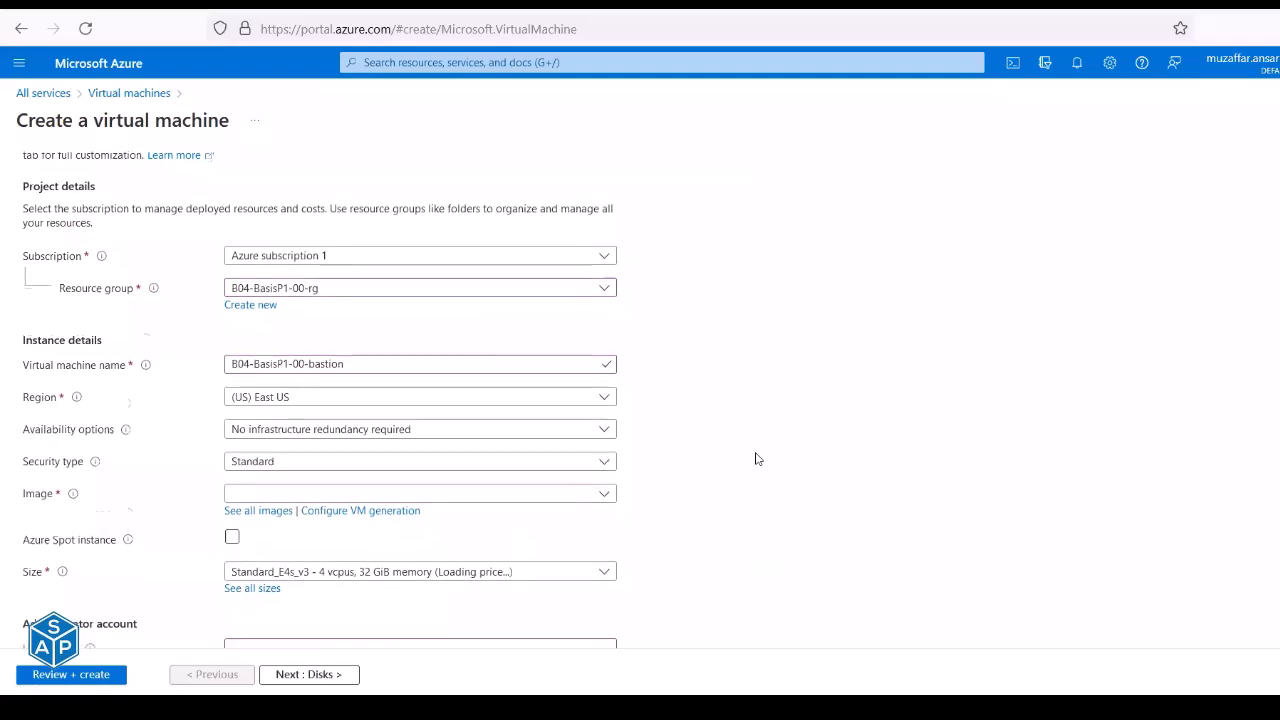
Retry setting the virtual machine's image to [smalldisk] Windows Server 2019 Datacenter - x64 Gen 2 from the full marketplace list.
left_click(601, 500)
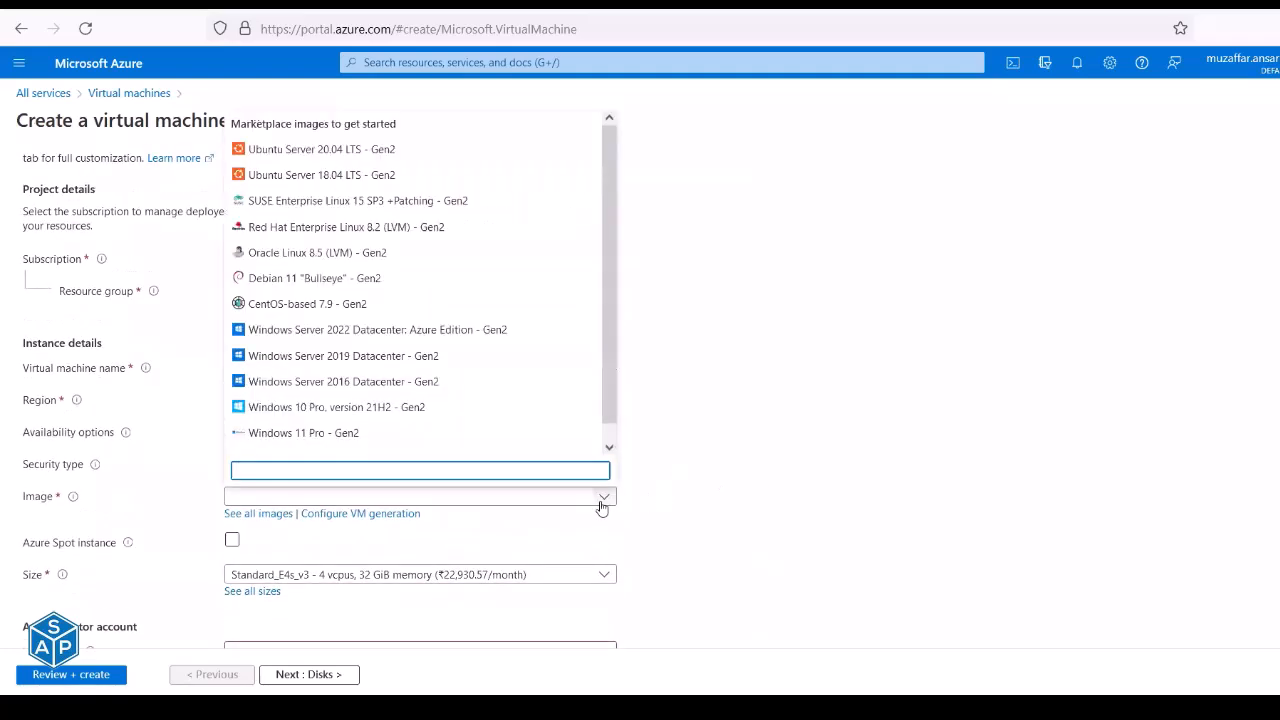
left_click(727, 460)
left_click(256, 514)
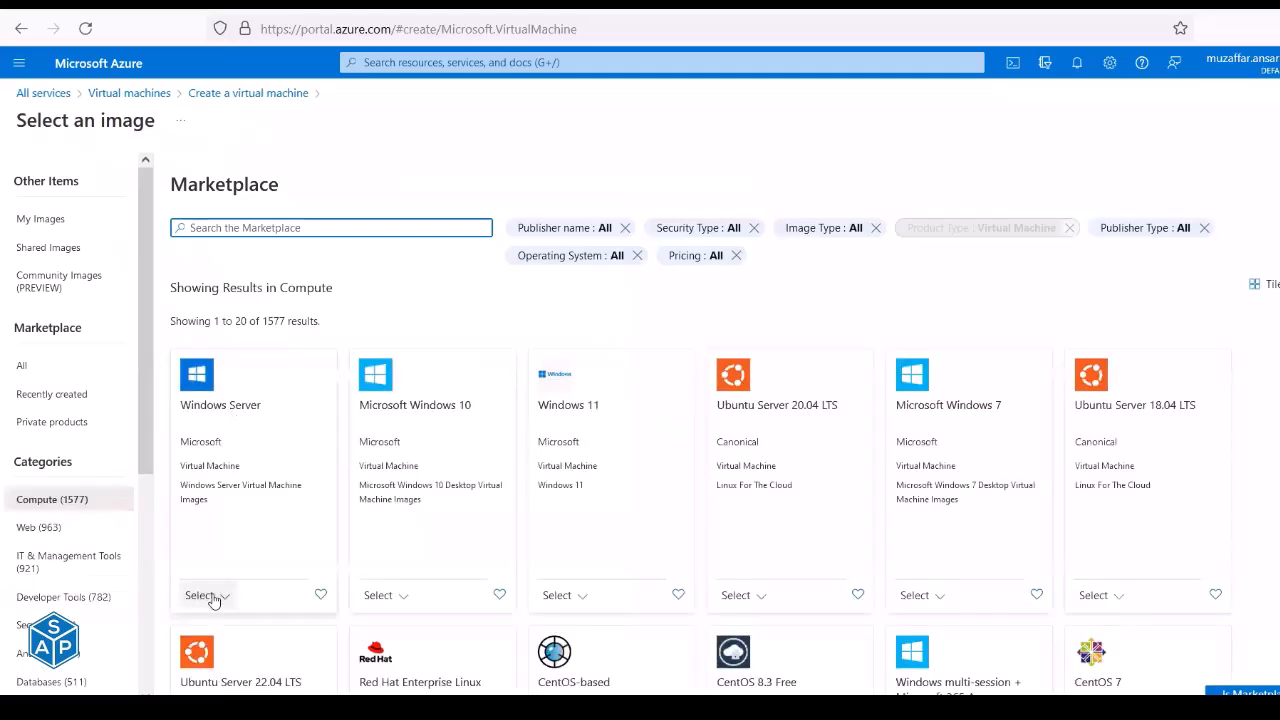
left_click(214, 598)
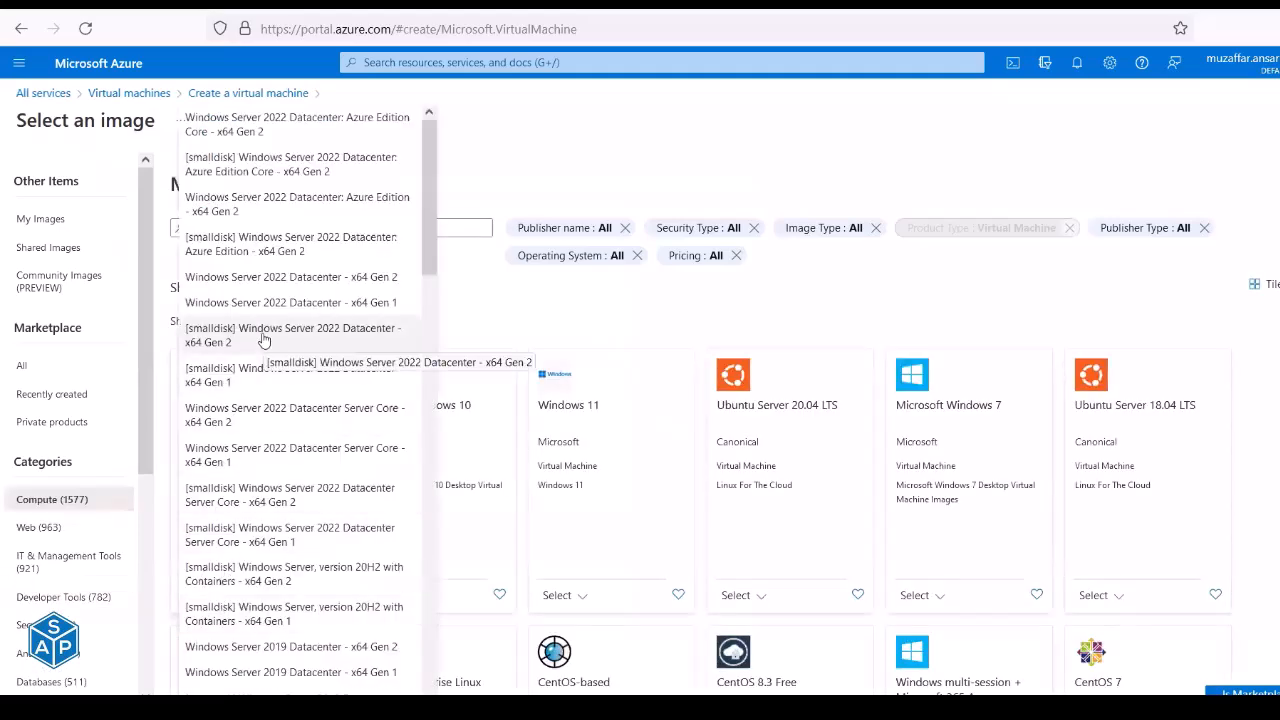
scroll(263, 340, "down", 1)
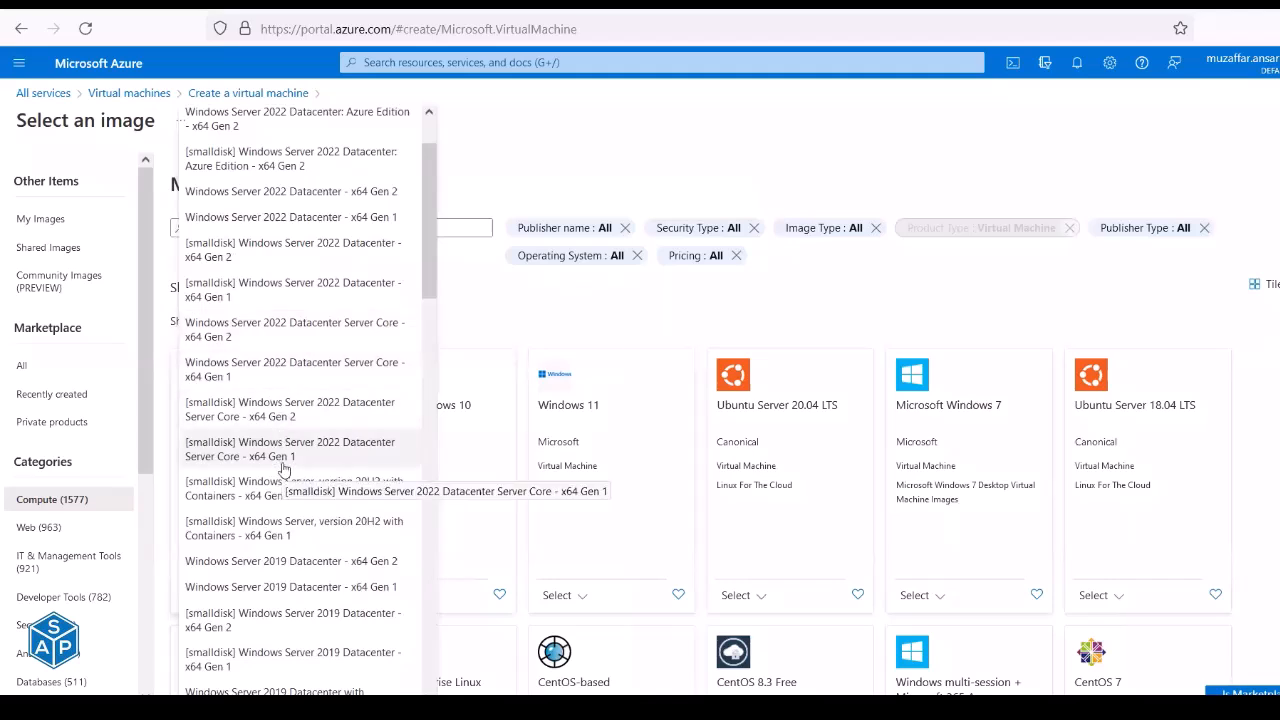
scroll(284, 468, "down", 2)
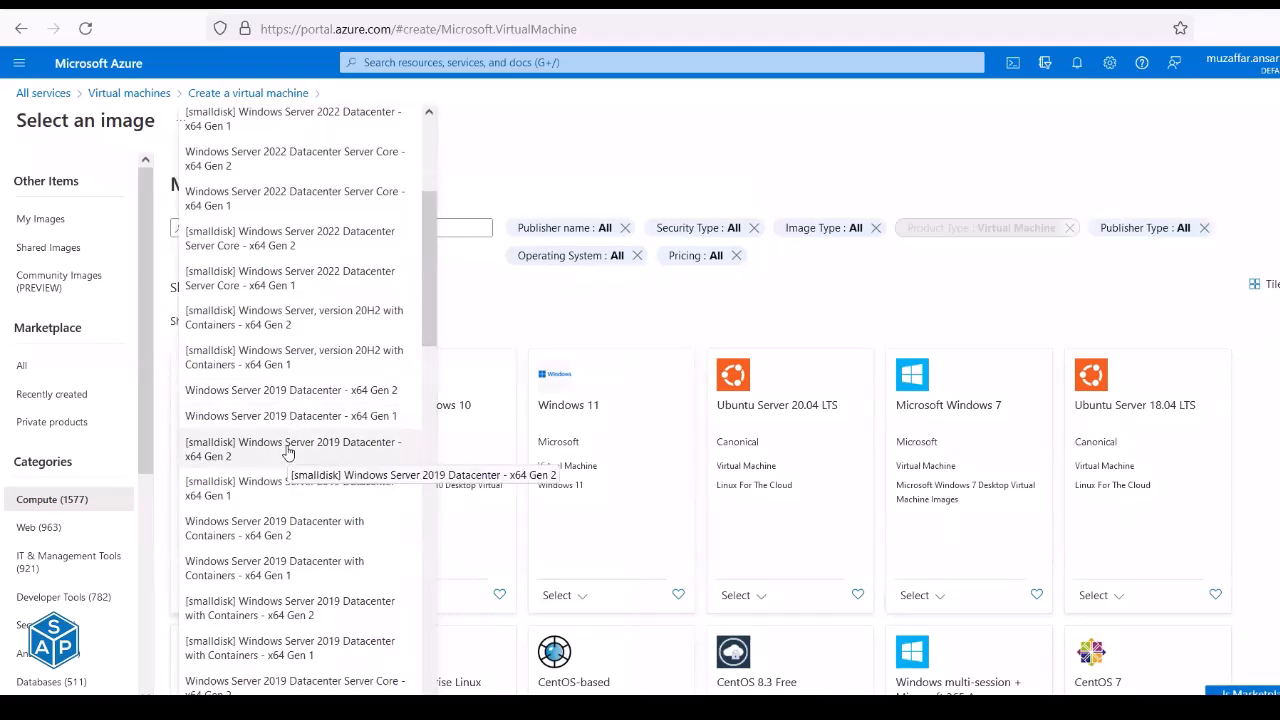
left_click(287, 449)
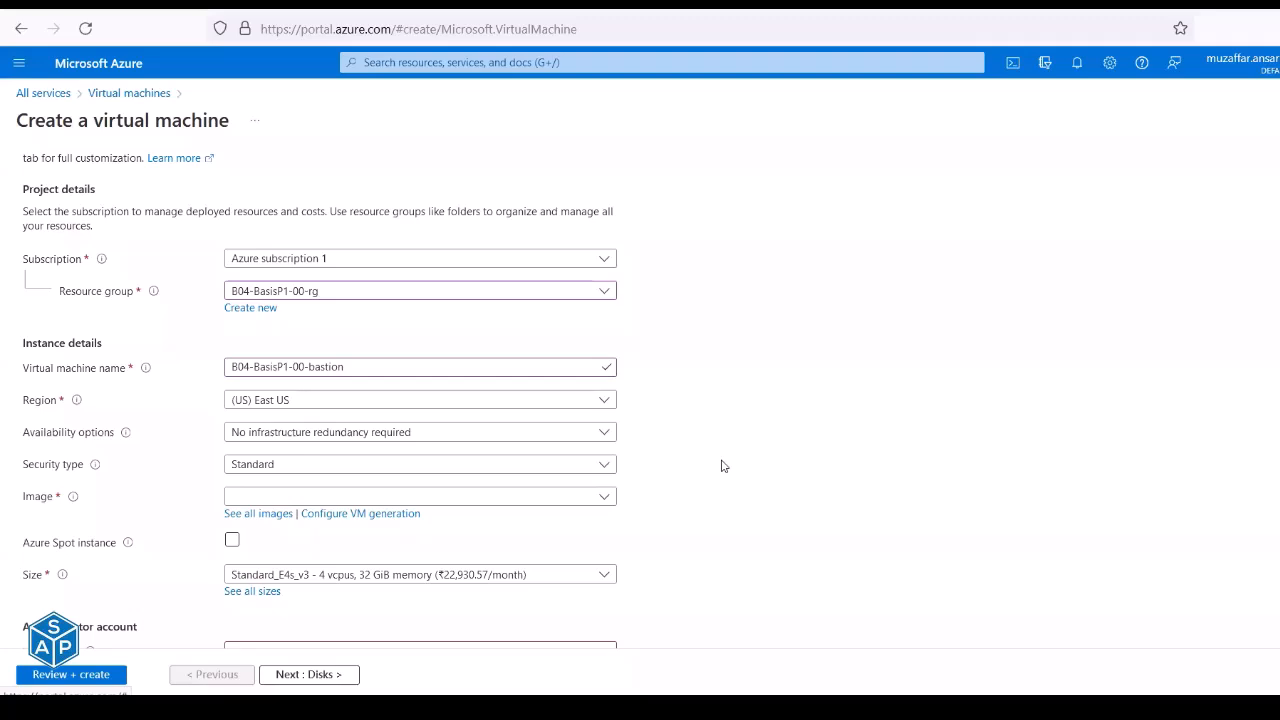
Abandon the current form and start creating a new Azure virtual machine from the virtual machines list.
left_click(28, 93)
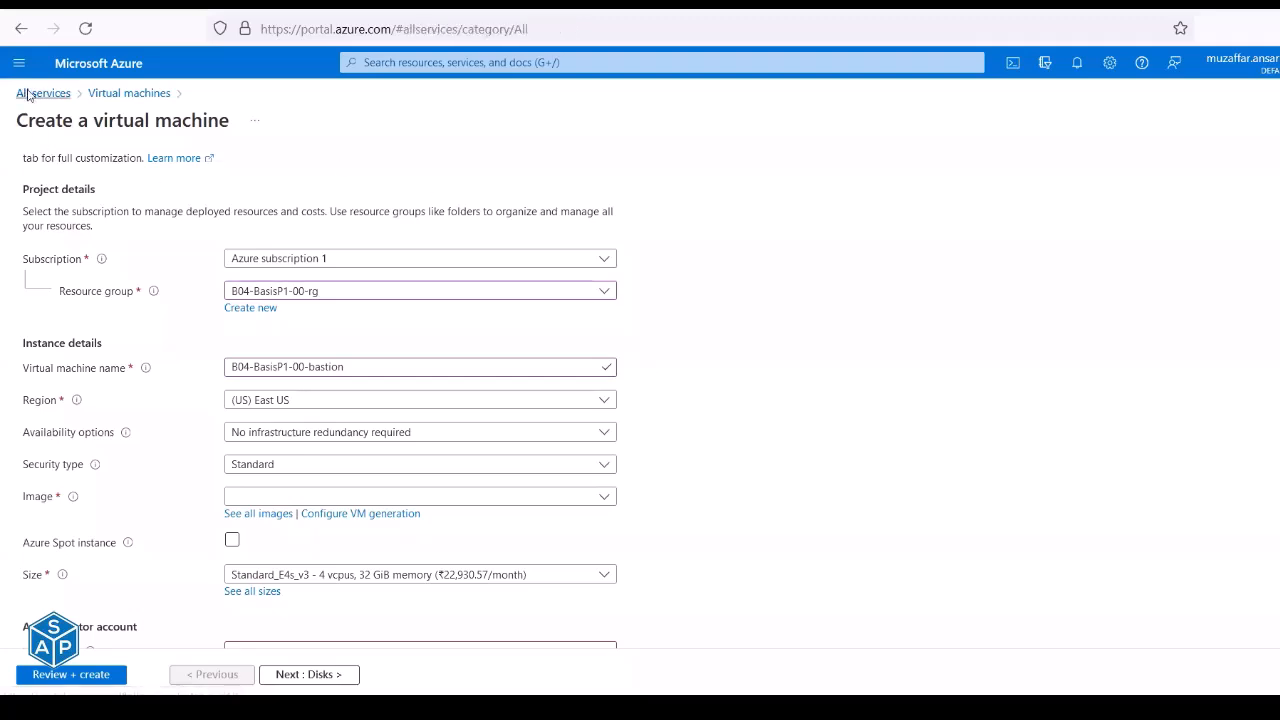
left_click(775, 405)
left_click(277, 195)
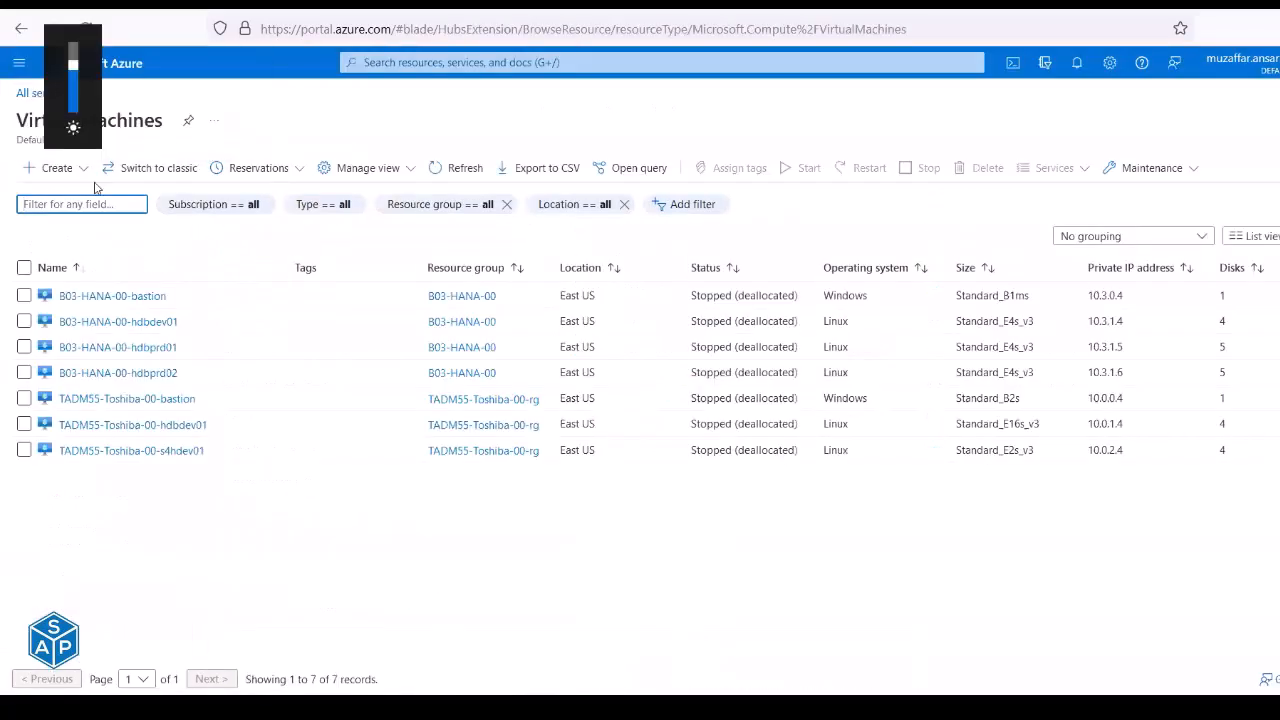
left_click(57, 167)
left_click(84, 206)
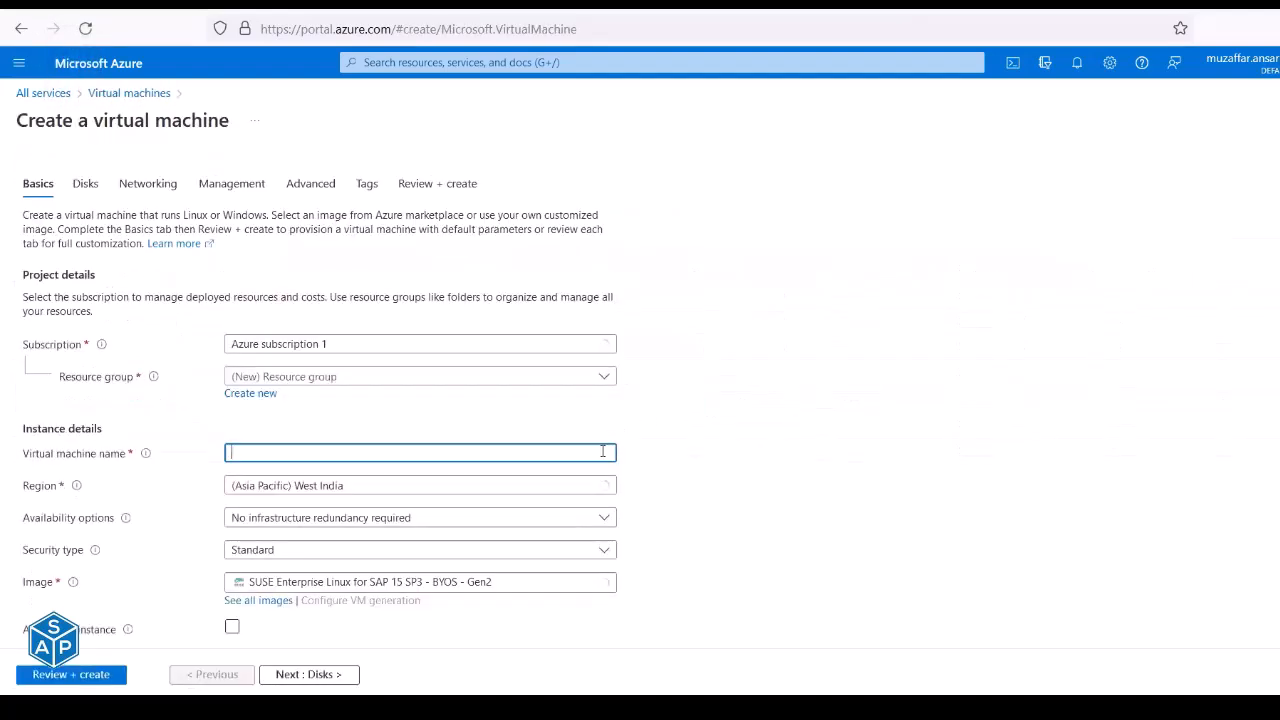
Assign the new virtual machine to resource group B04-BasisP1-00-rg and name it B04-BasisP1-00-bastion.
left_click(604, 376)
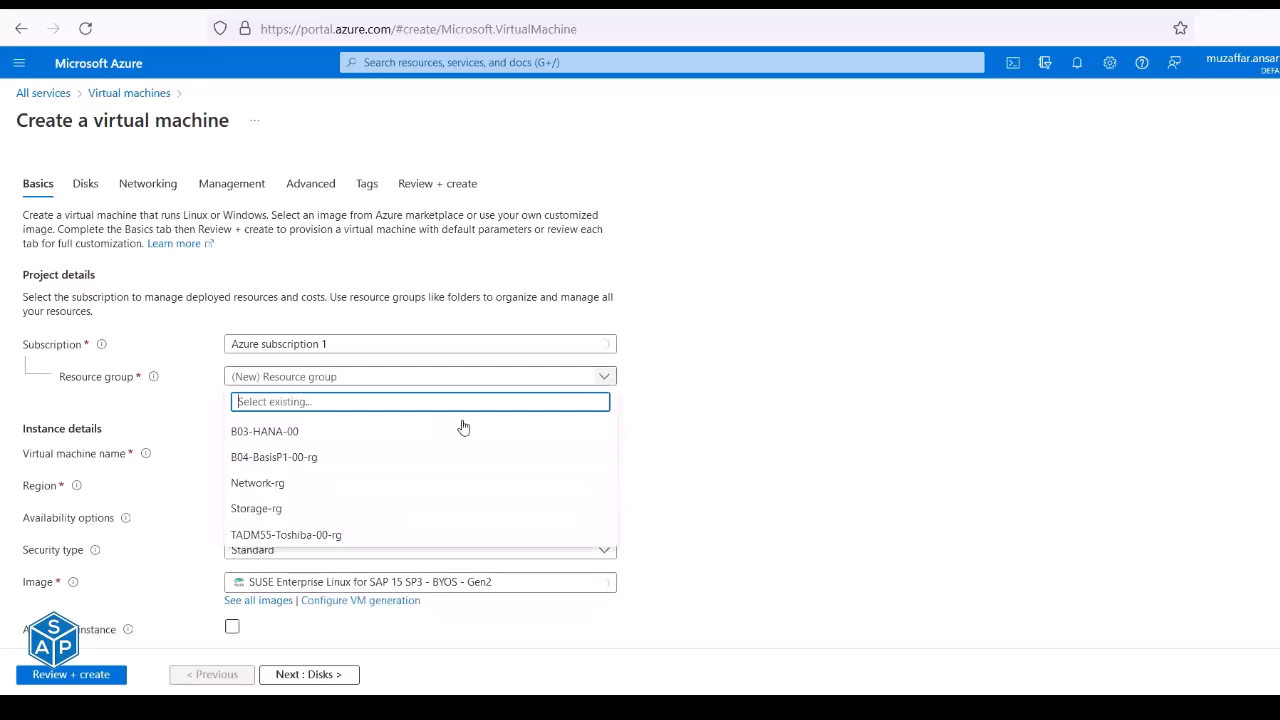
left_click(267, 460)
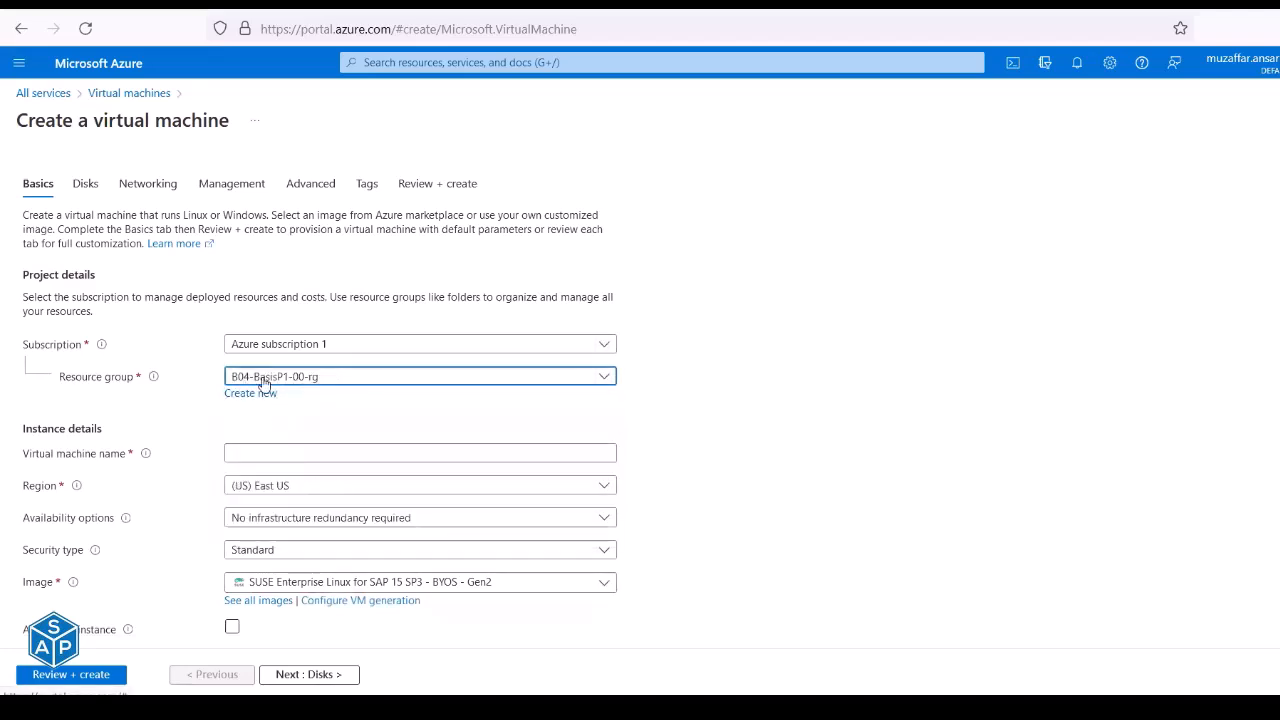
left_click(262, 455)
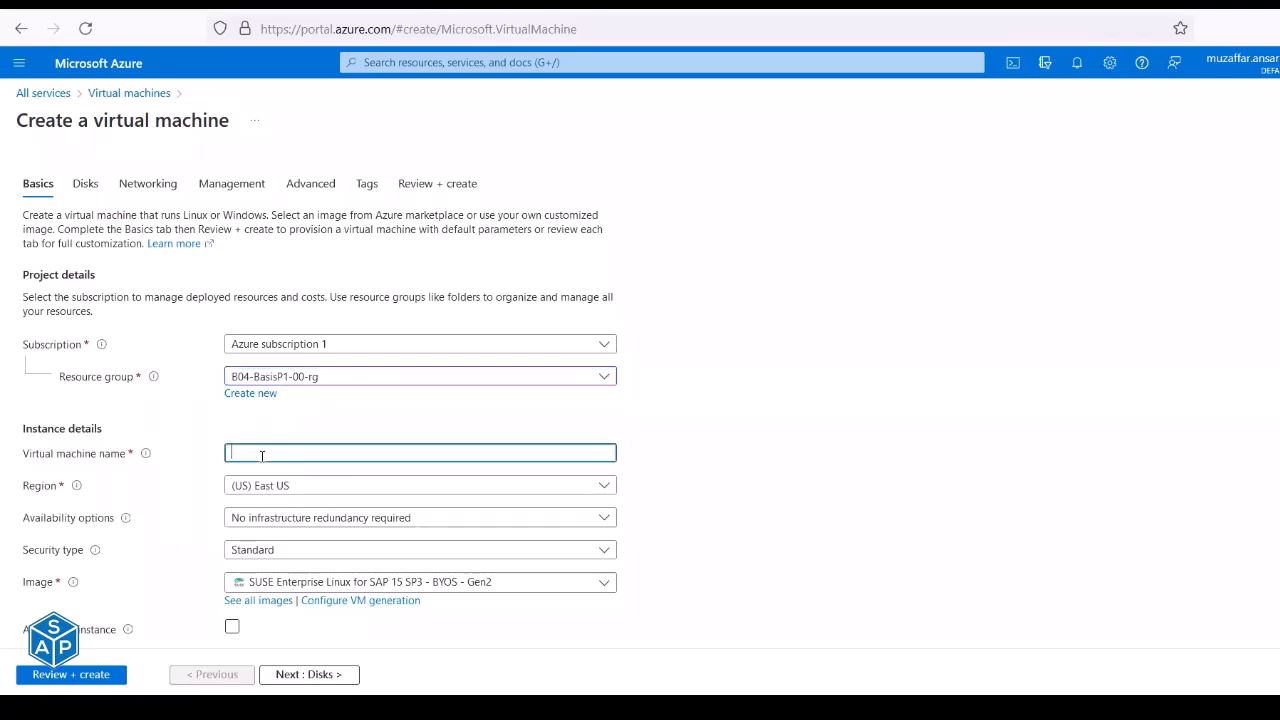
type("B04-BasisP1-00-bastion")
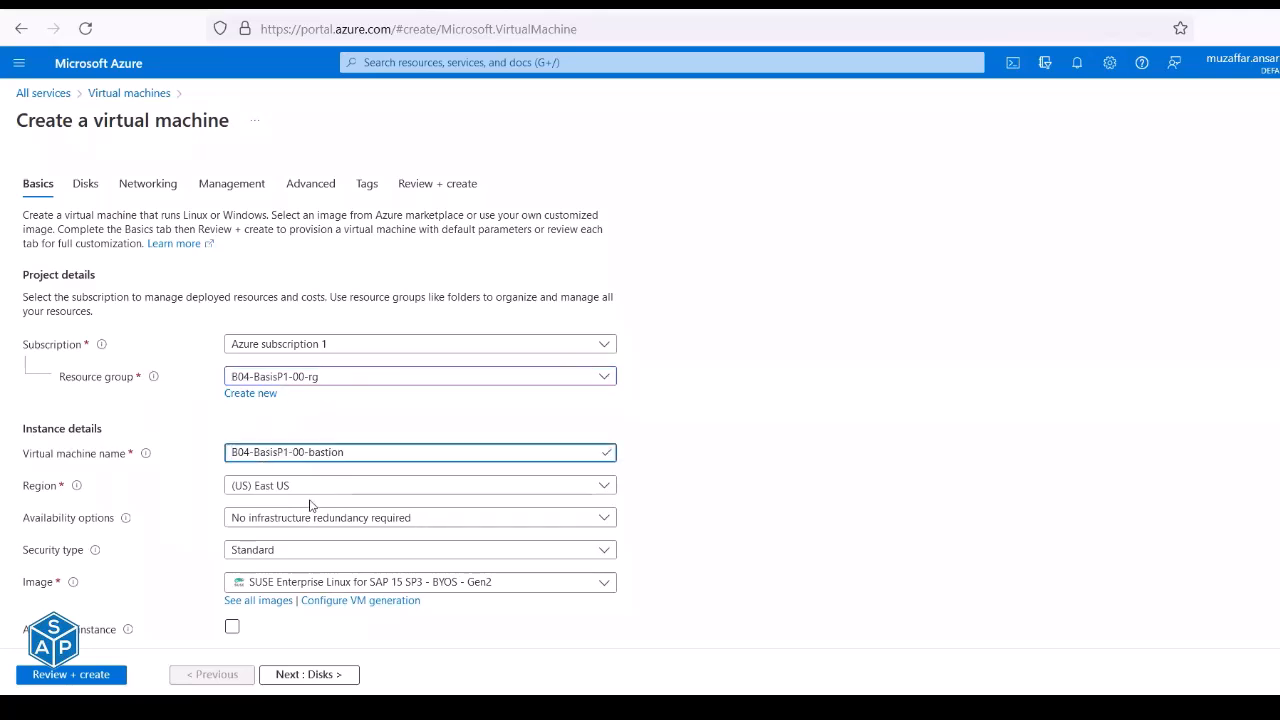
Set the virtual machine's image to the recently used [smalldisk] Windows Server 2019 Datacenter - Gen2.
left_click(601, 588)
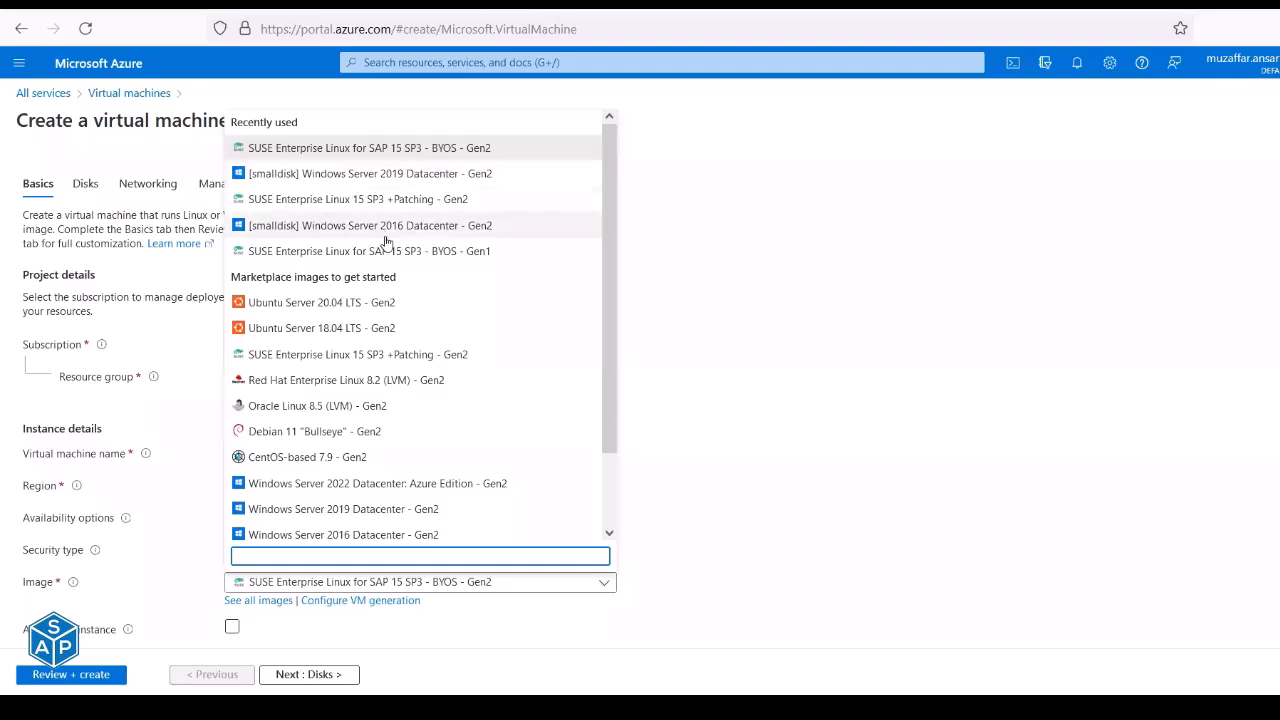
left_click(399, 174)
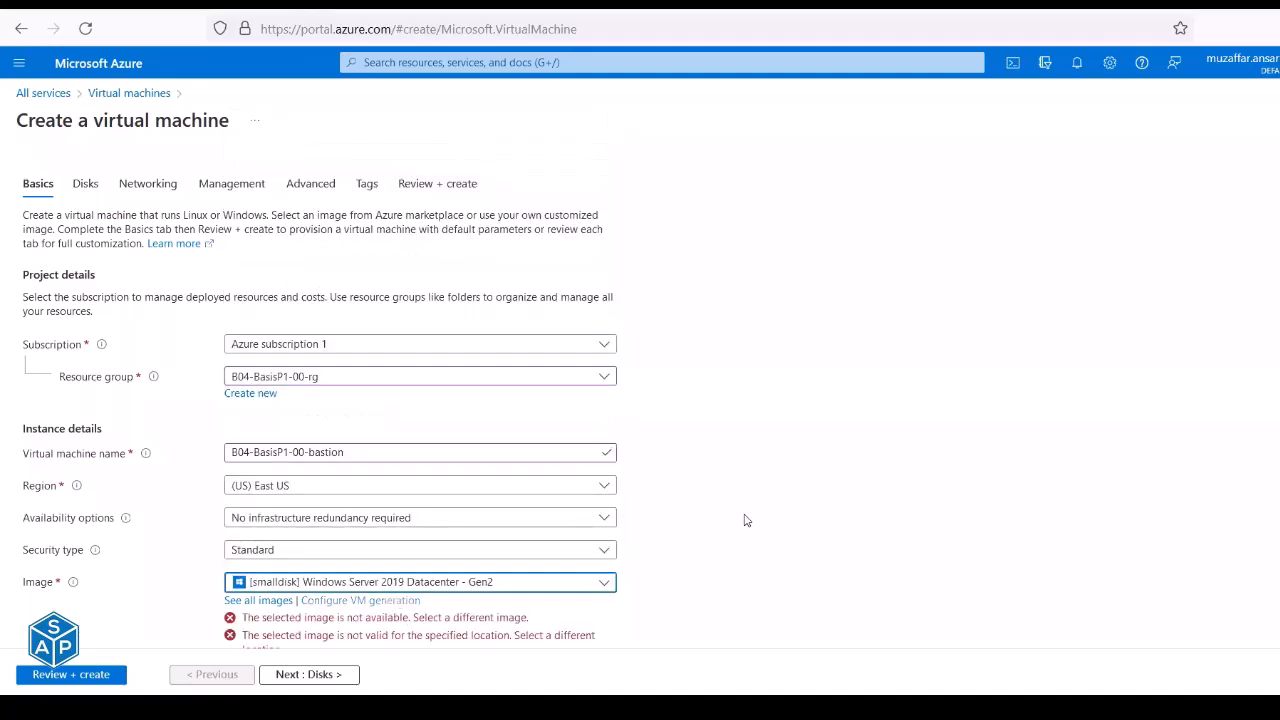
scroll(744, 520, "down", 2)
scroll(744, 520, "down", 1)
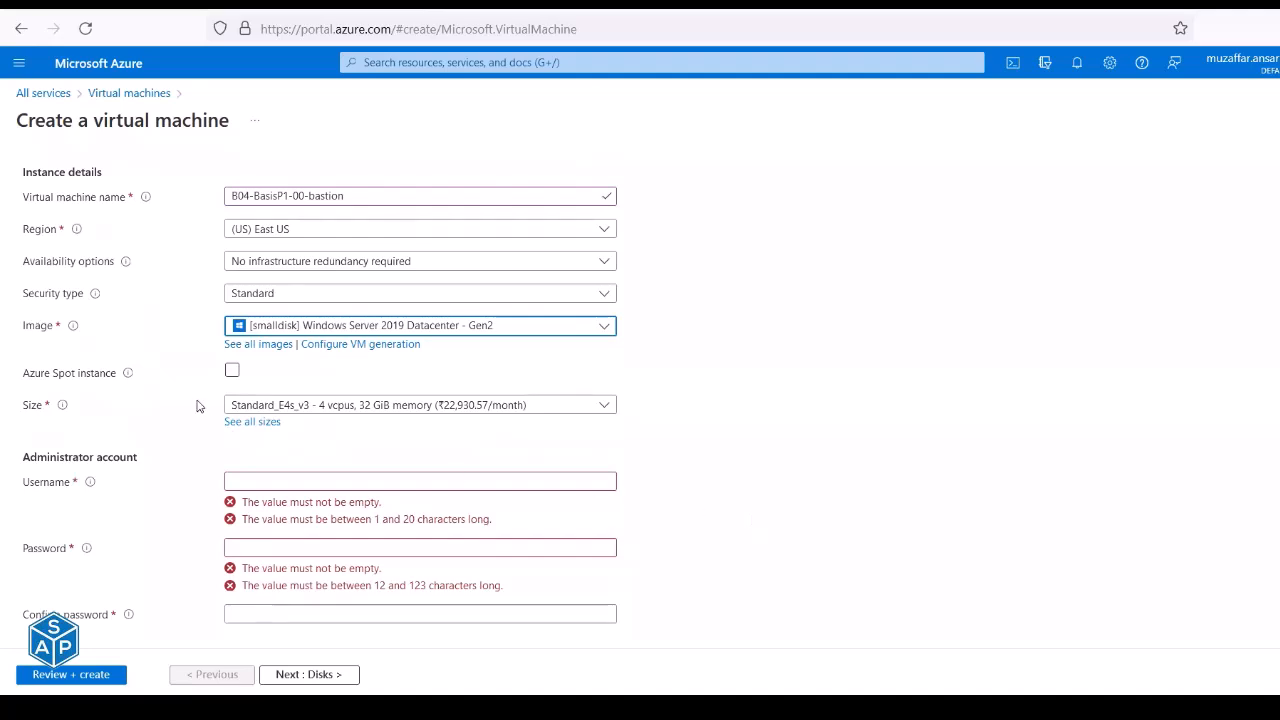
Look up the bastion host's size in the setup sheet and set the virtual machine's size to B2s from the full size list.
key("alt+Tab")
left_click(569, 264)
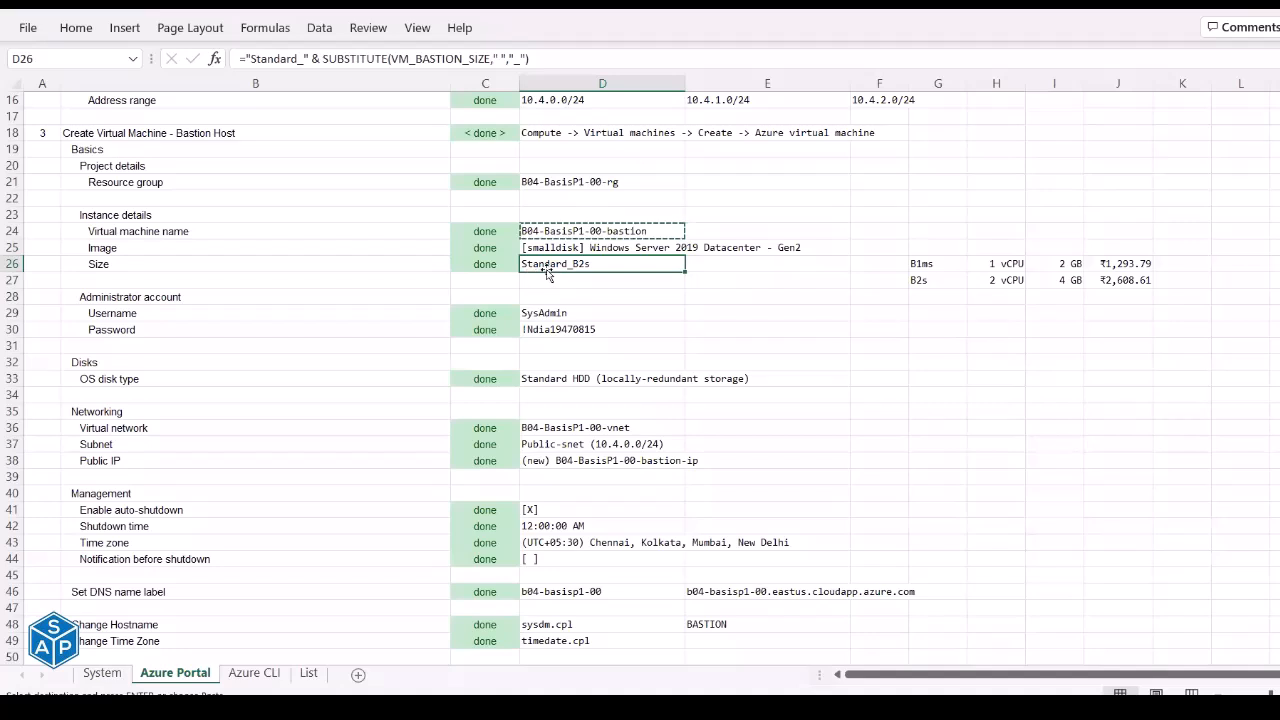
key("alt+Tab")
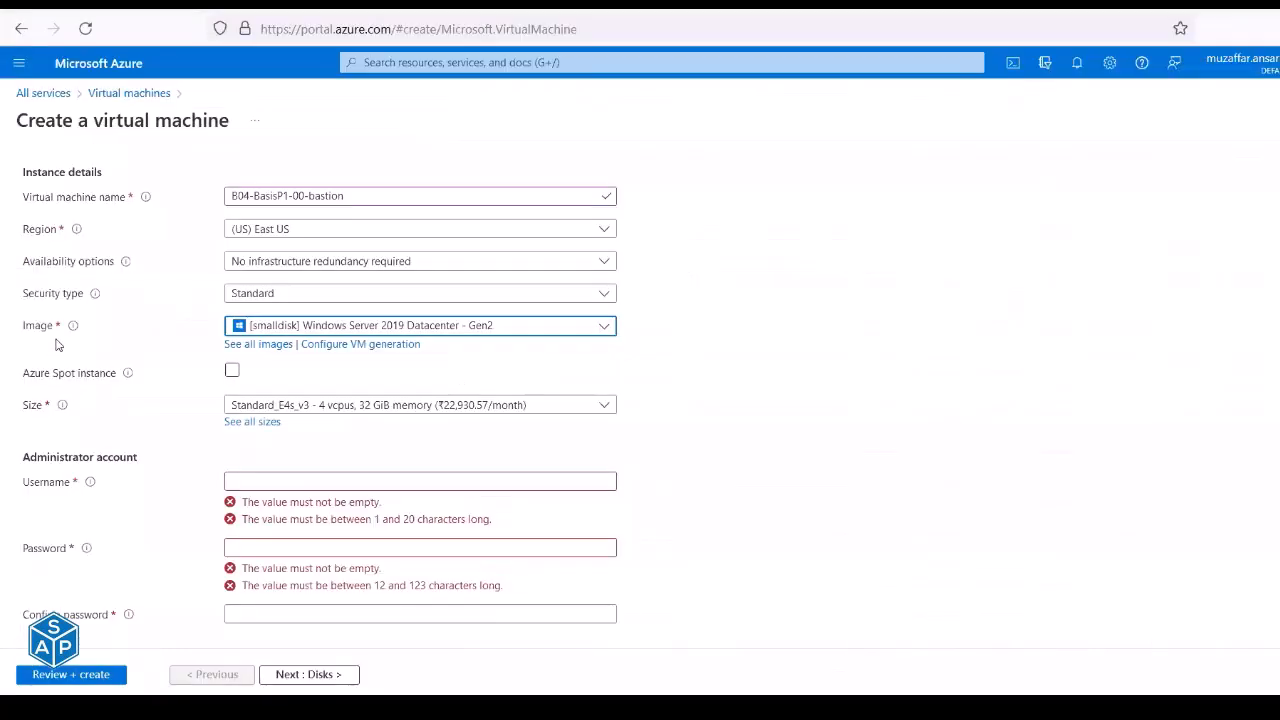
left_click(606, 408)
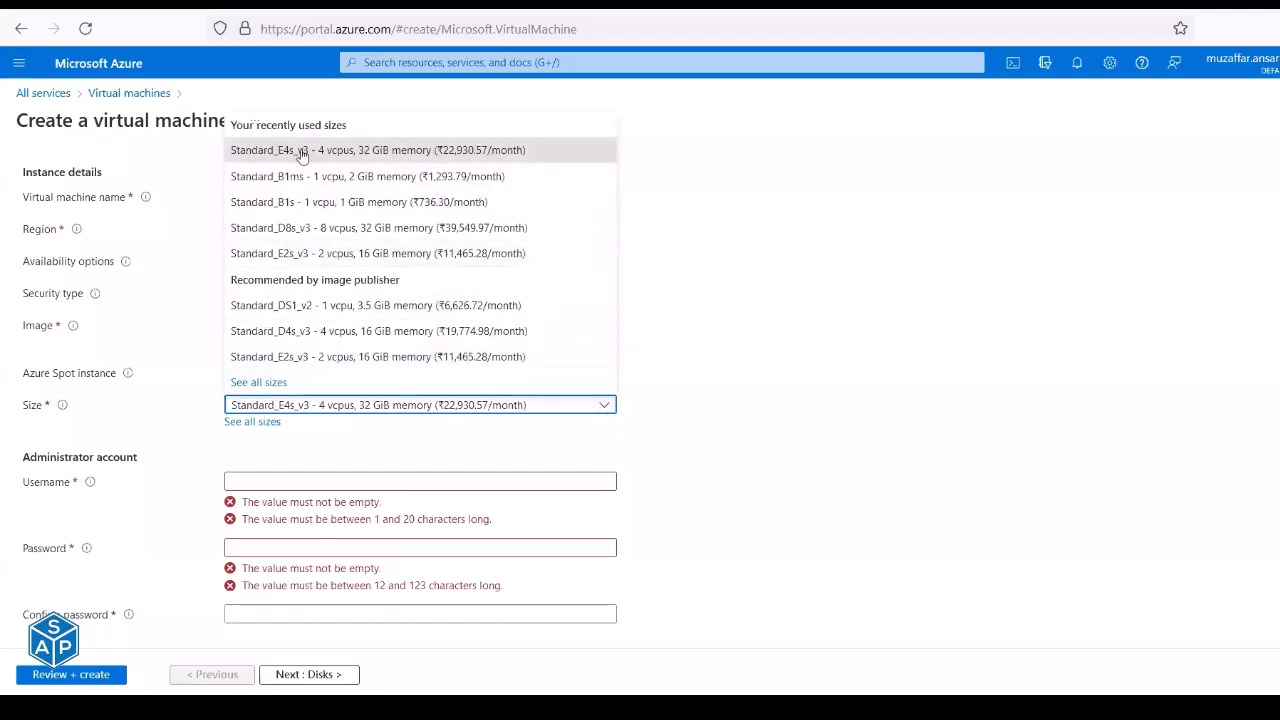
left_click(242, 427)
left_click(242, 425)
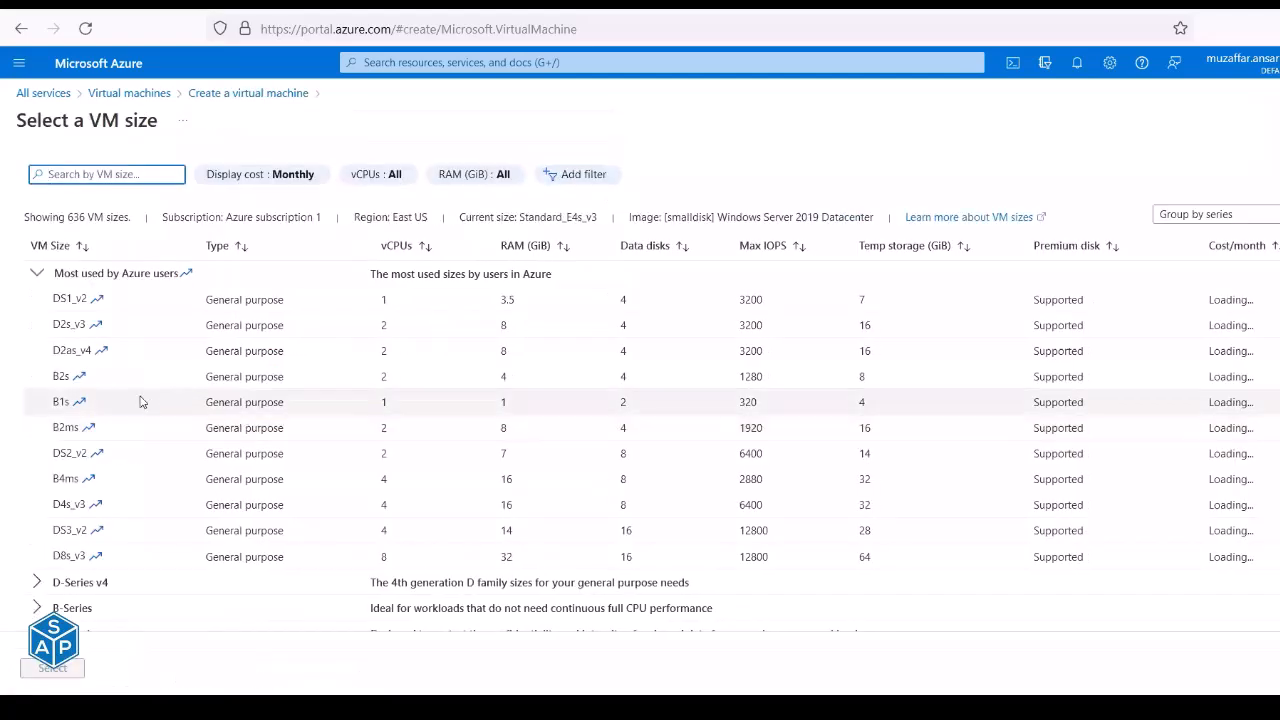
left_click(75, 380)
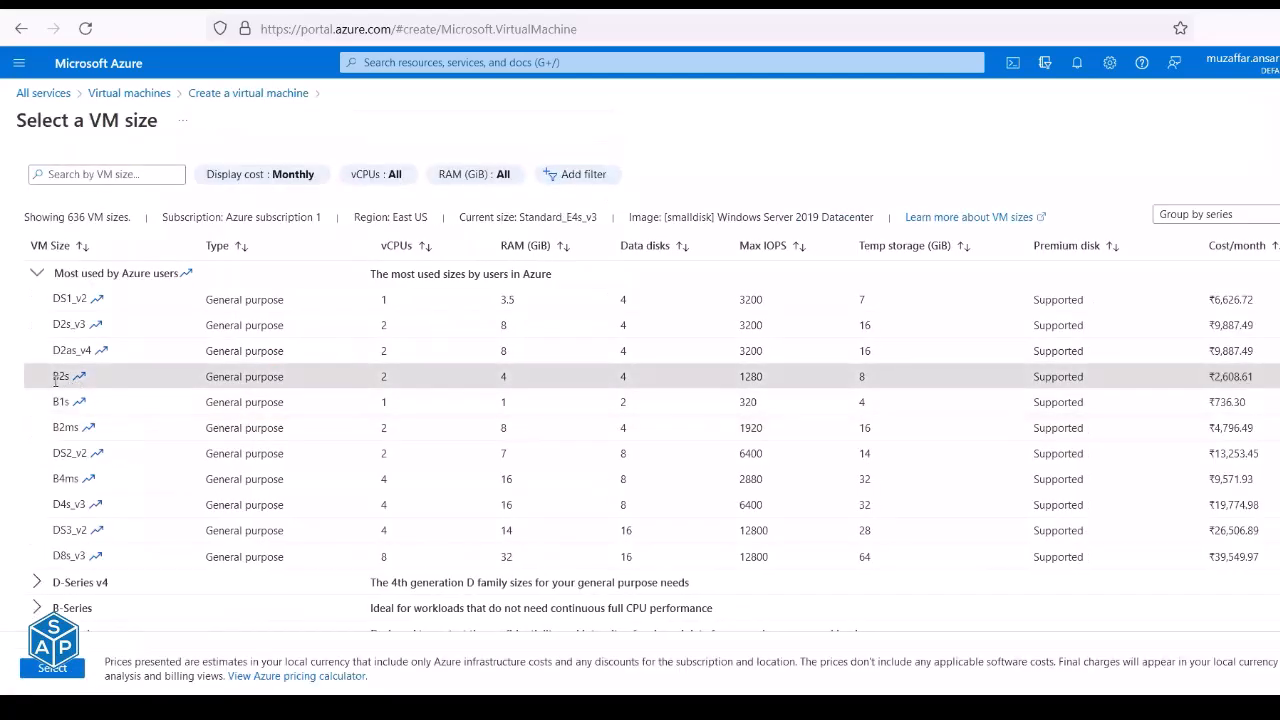
double_click(385, 378)
double_click(503, 378)
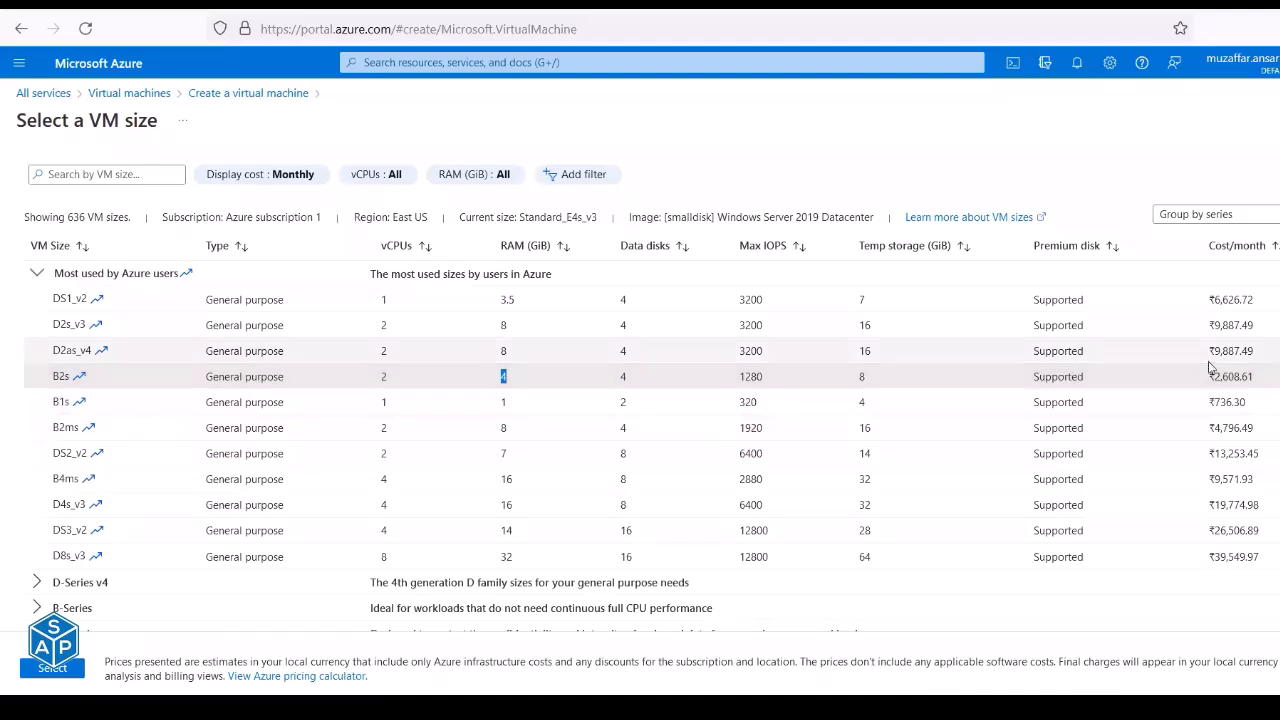
left_click_drag(1209, 378, 1262, 381)
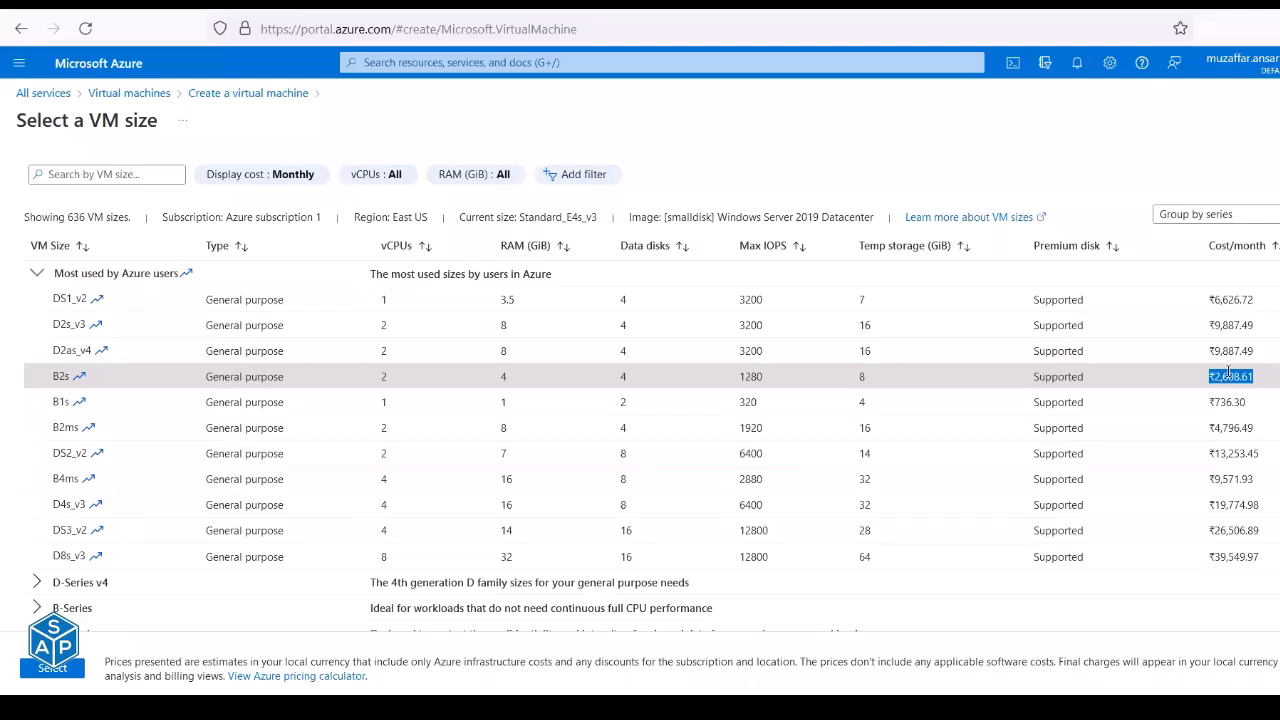
left_click(93, 378)
left_click(52, 667)
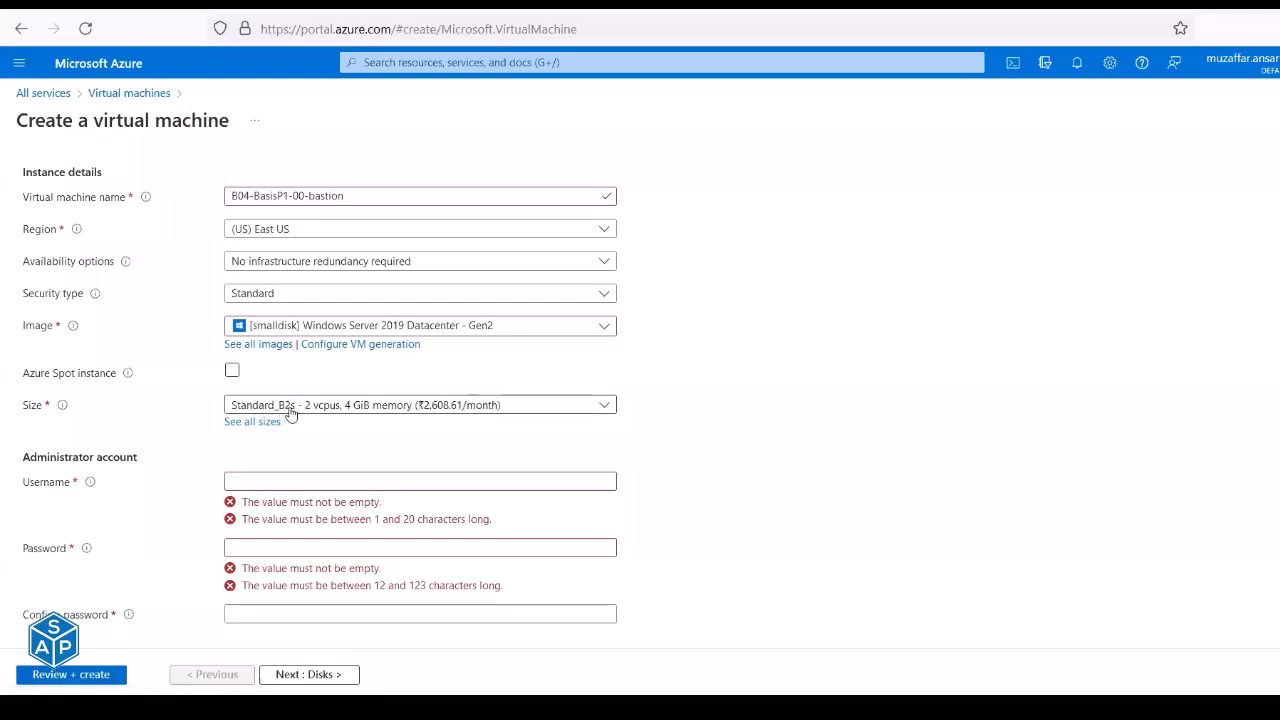
Compare the chosen size with the B2s specifications and price noted in the setup sheet.
key("alt+Tab")
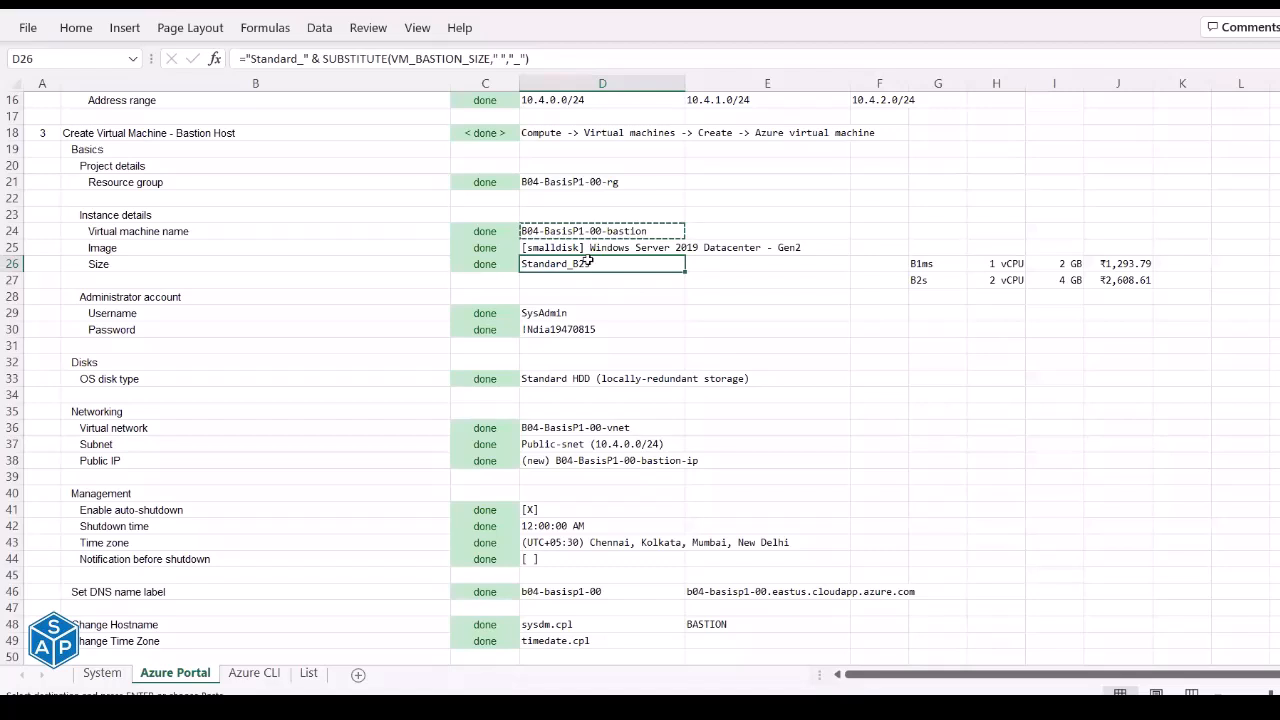
left_click_drag(920, 280, 1125, 280)
key("alt+Tab")
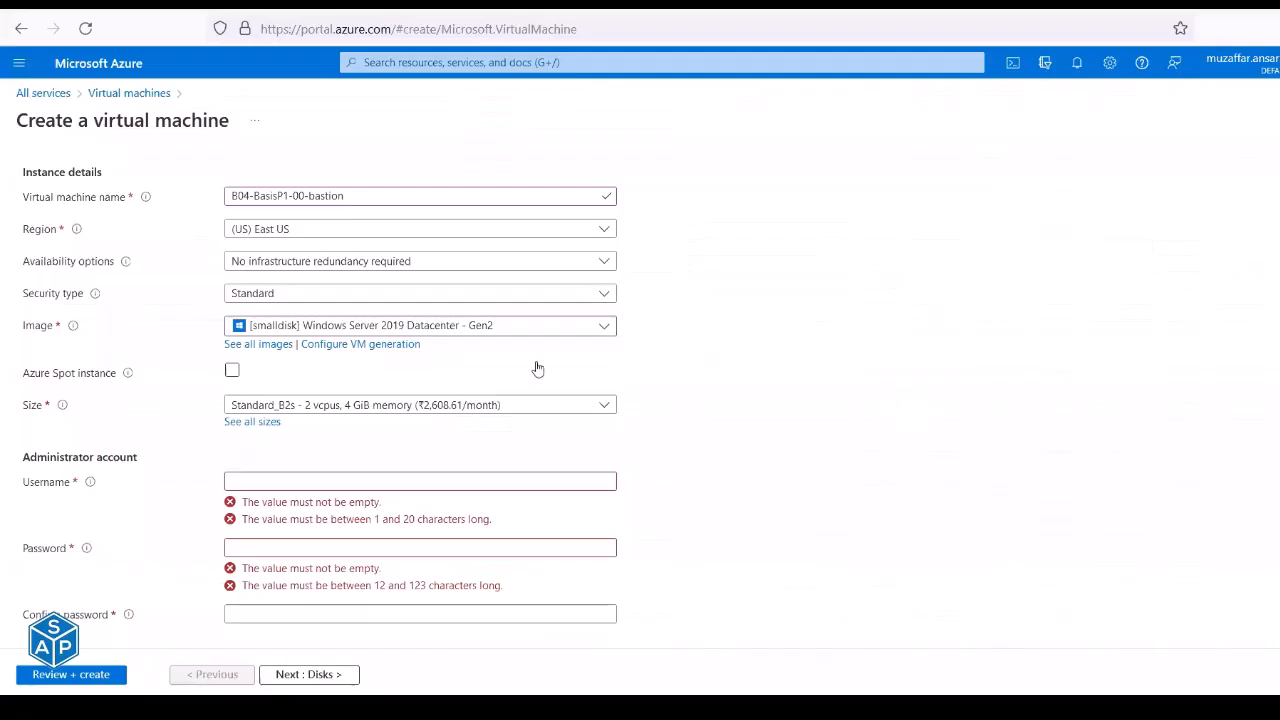
Set the administrator account's username to SysAdmin by copying it from the setup sheet.
key("alt+Tab")
left_click(586, 312)
key("ctrl+c")
key("alt+Tab")
key("ctrl+v")
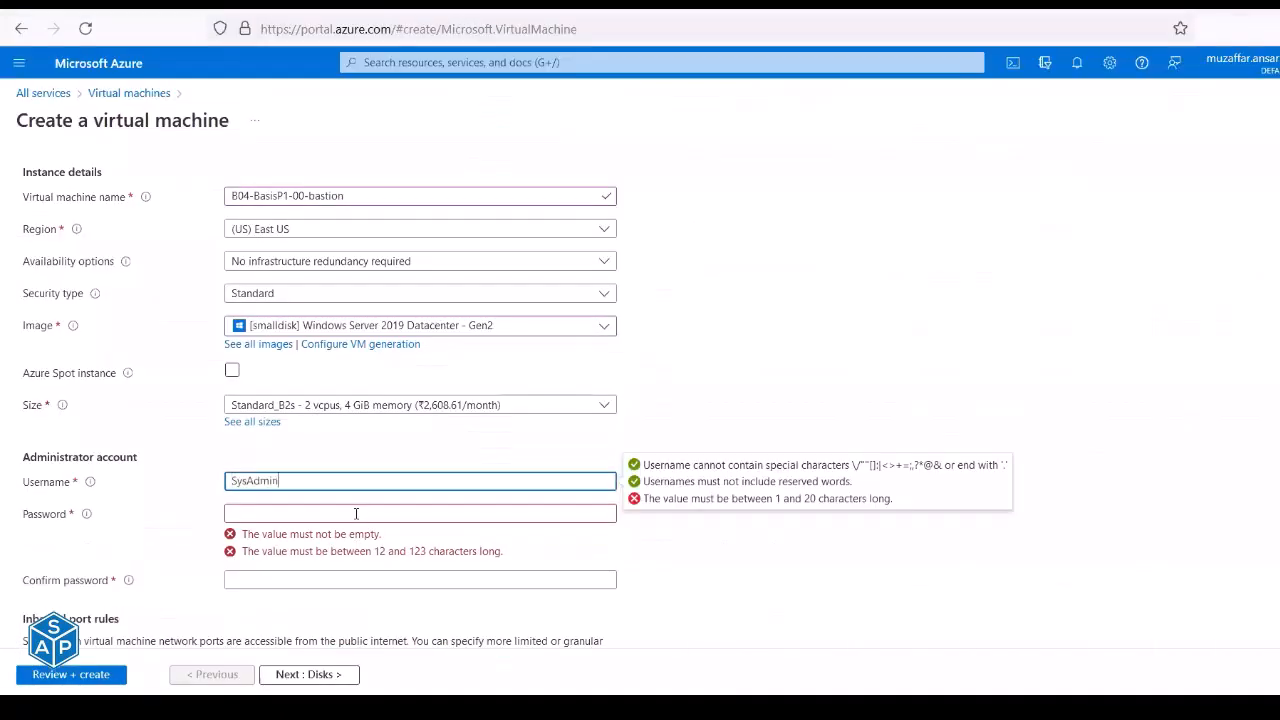
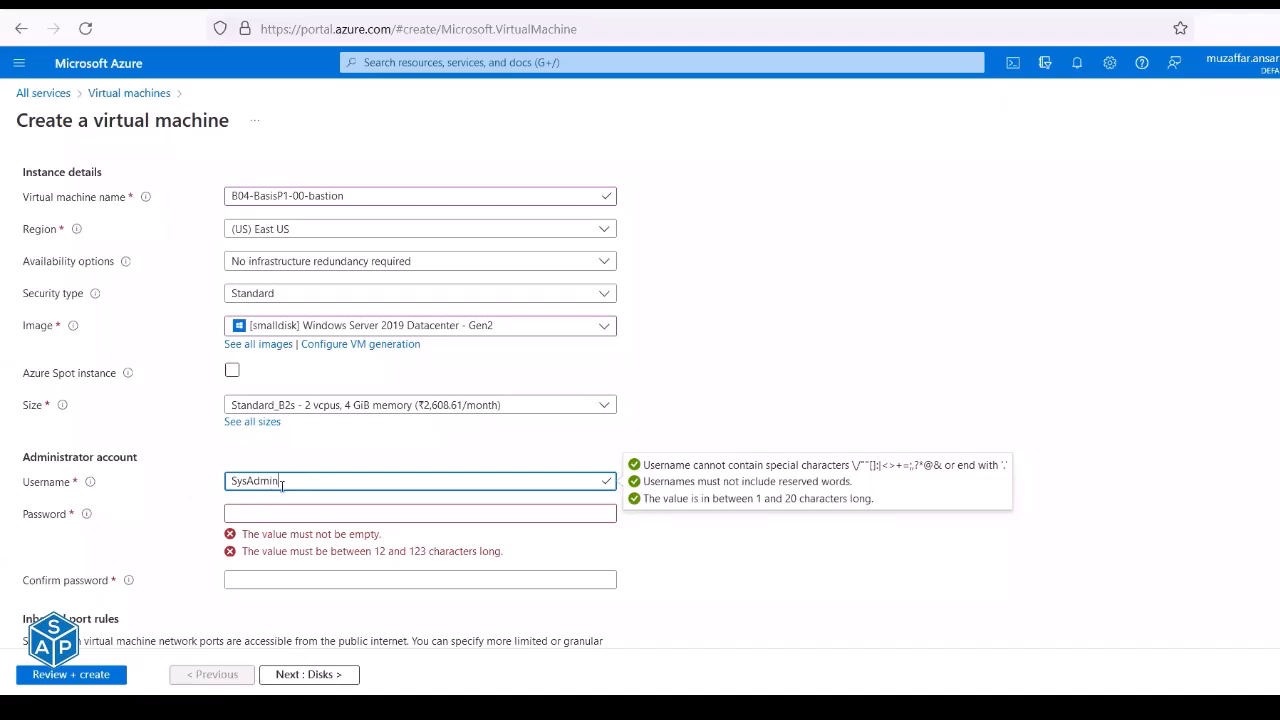
Try Administrator as the administrator account's username, and restore SysAdmin.
left_click_drag(284, 482, 189, 481)
type("Administrator")
left_click_drag(306, 482, 228, 482)
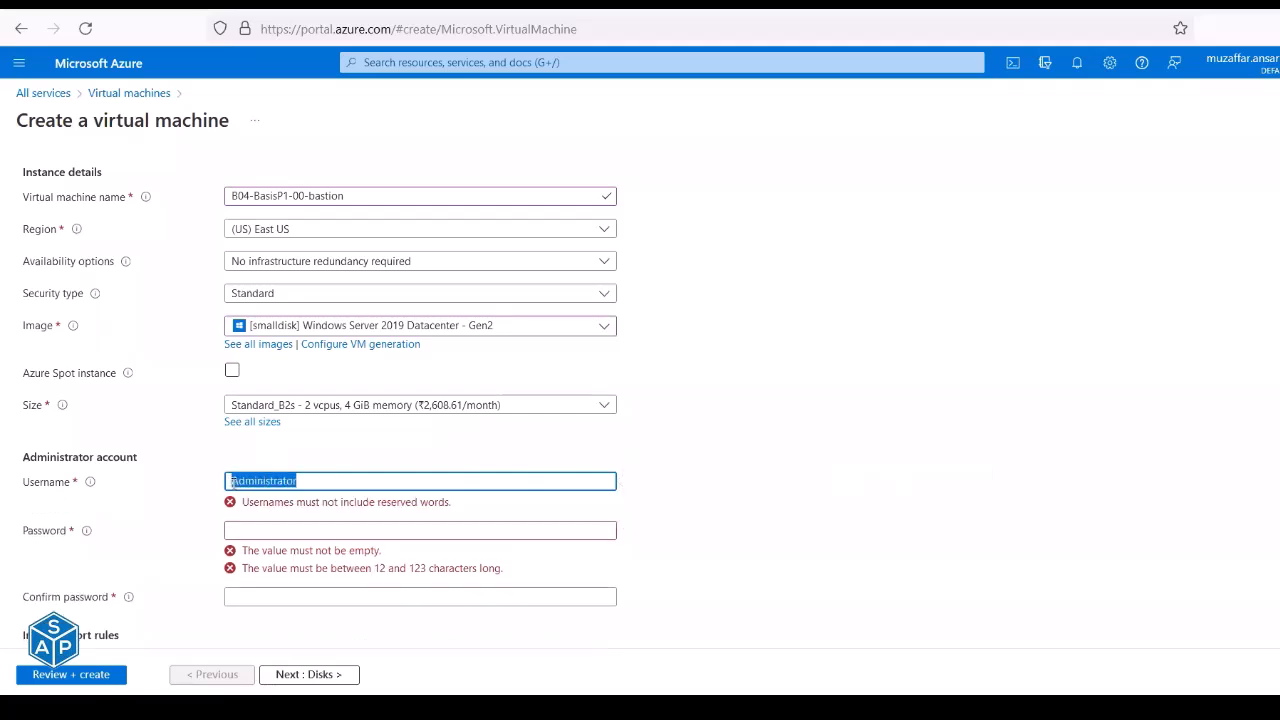
key("BackSpace")
type("SysAdmin")
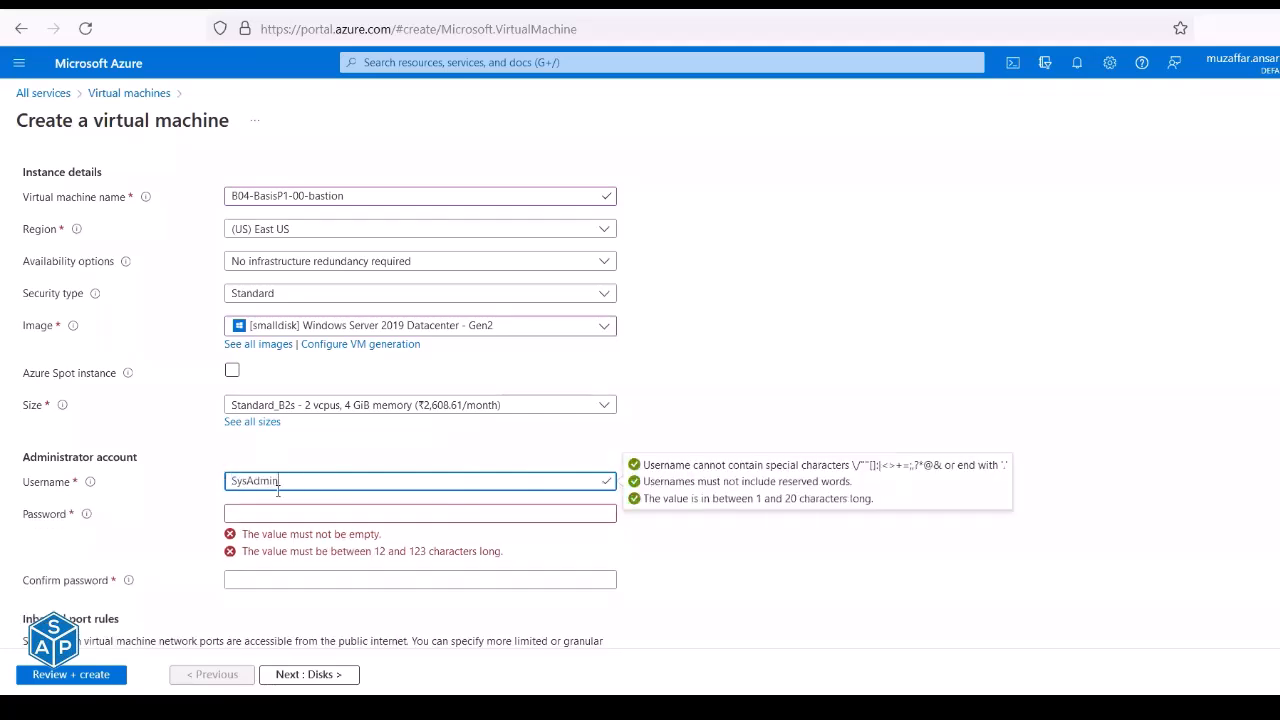
Copy the administrator password from the setup sheet into the password and confirm password fields.
key("alt+Tab")
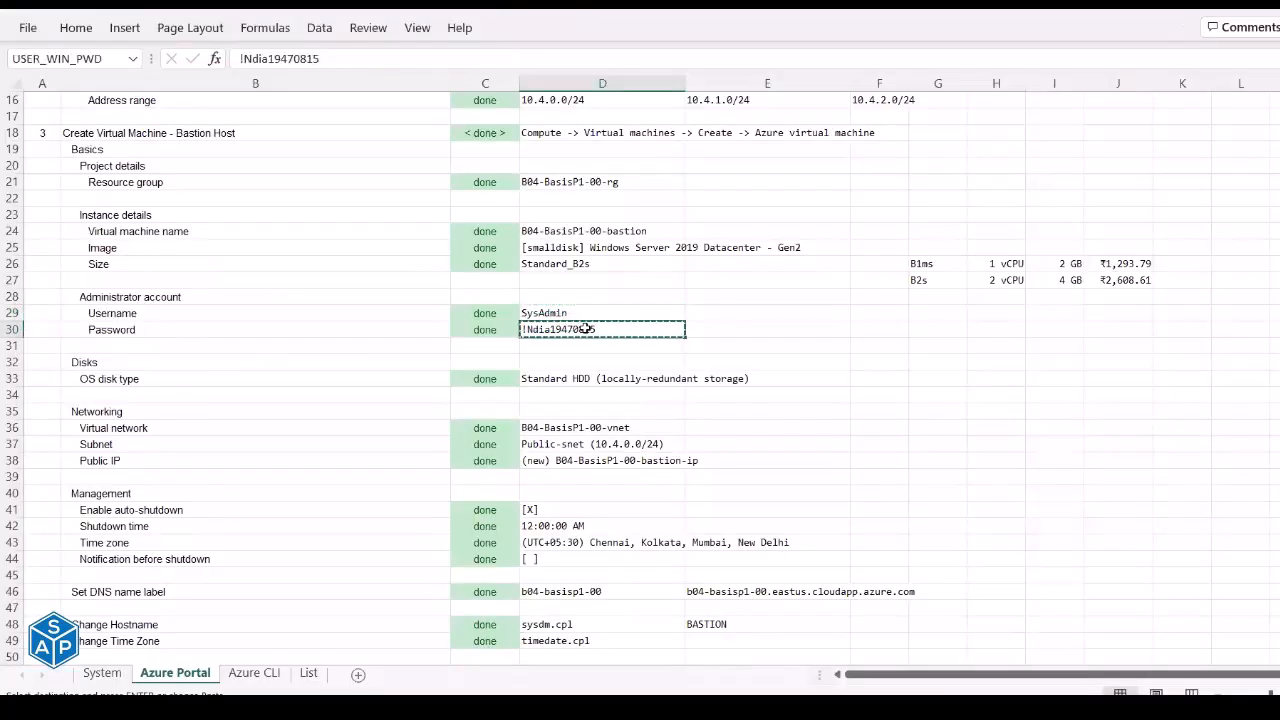
key("alt+Tab")
left_click(298, 513)
key("ctrl+v")
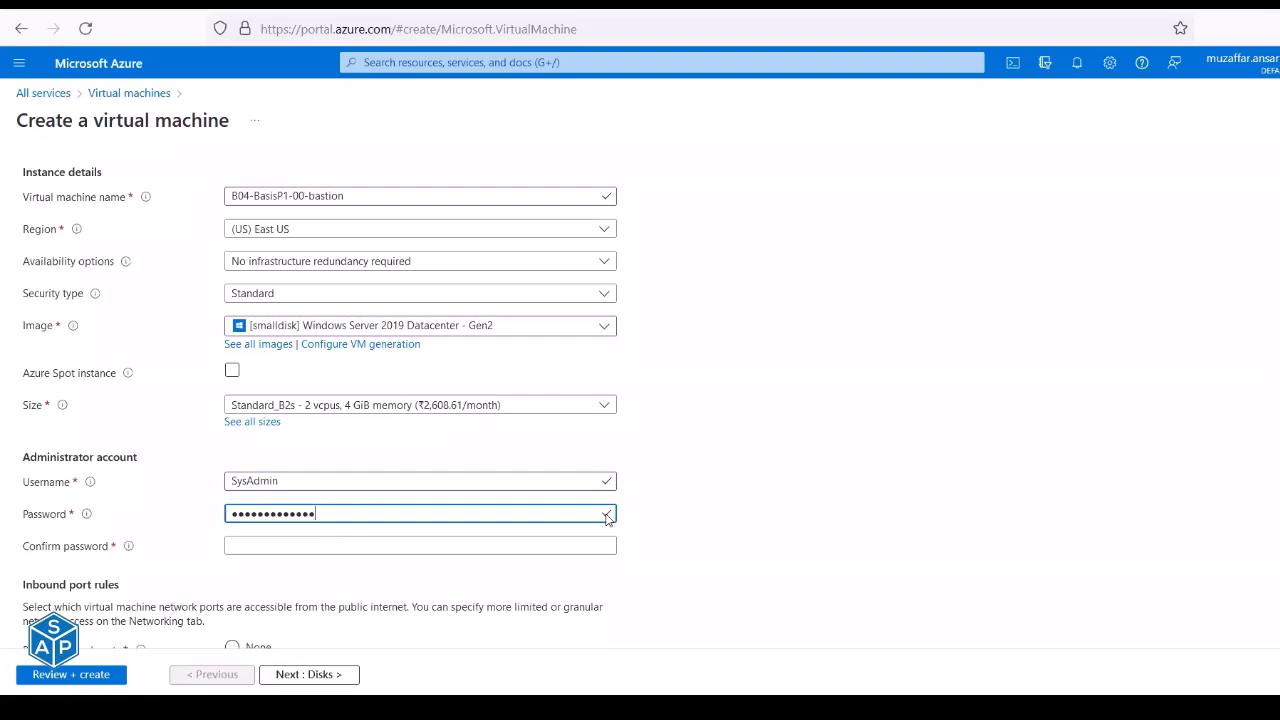
scroll(606, 517, "down", 2)
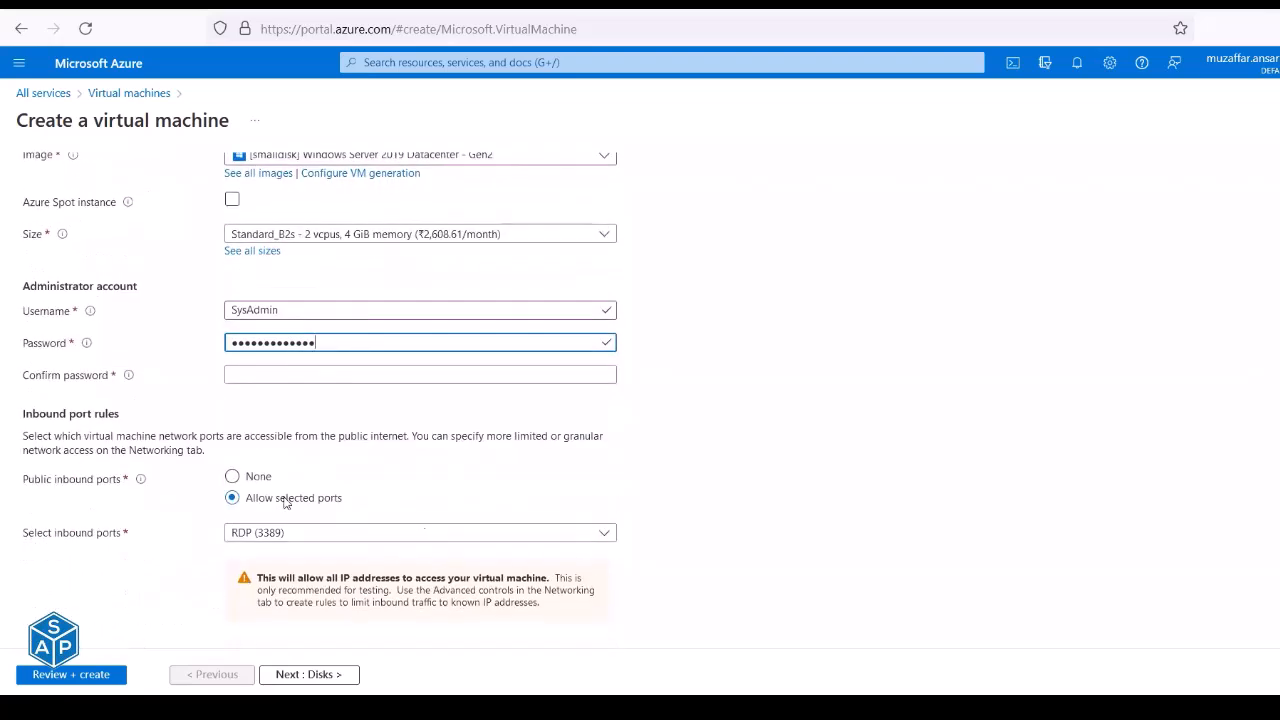
left_click(243, 370)
key("ctrl+v")
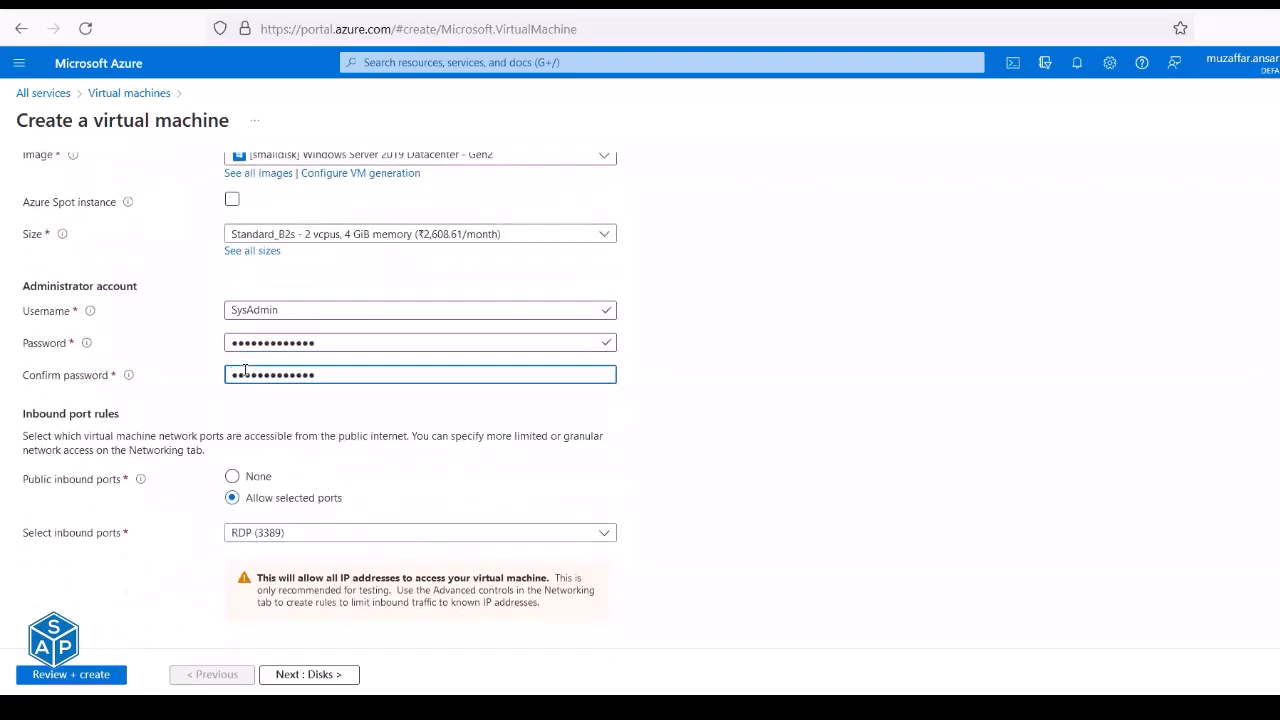
Locate the OS disk type entry in the setup sheet, recheck the basic settings, and continue to the virtual machine's disk settings.
key("alt+Tab")
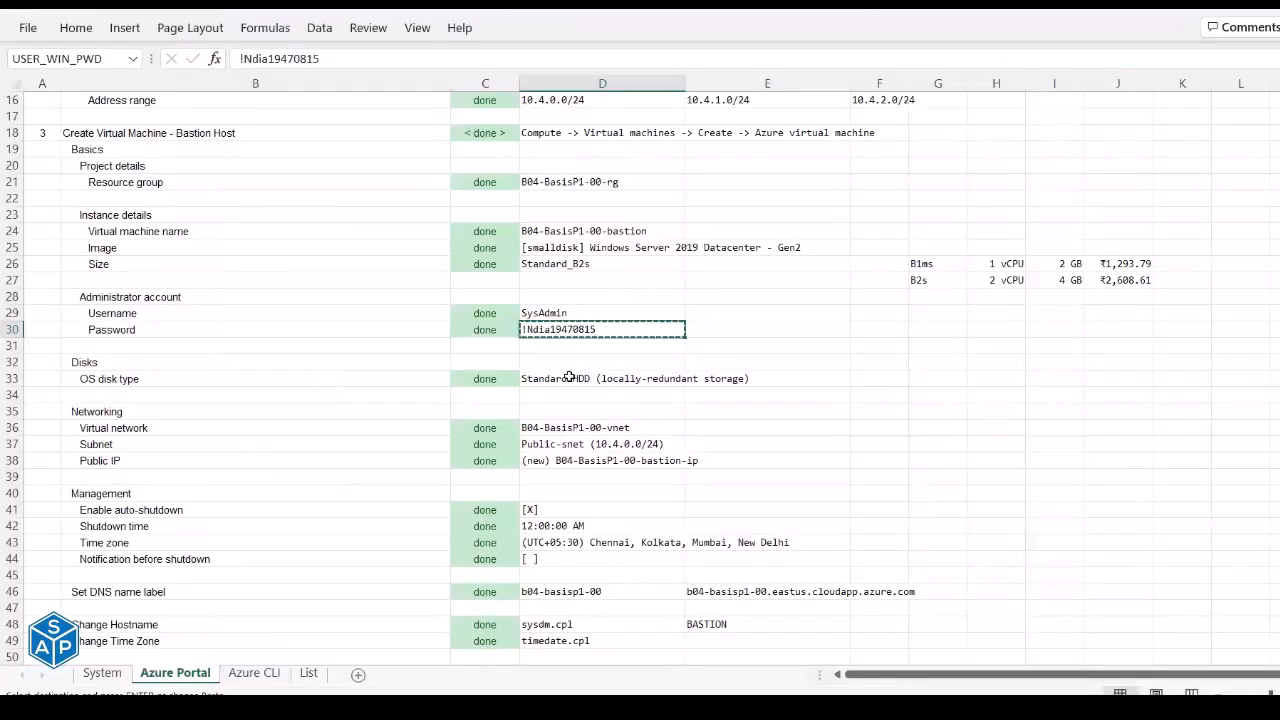
left_click(249, 379)
key("alt+Tab")
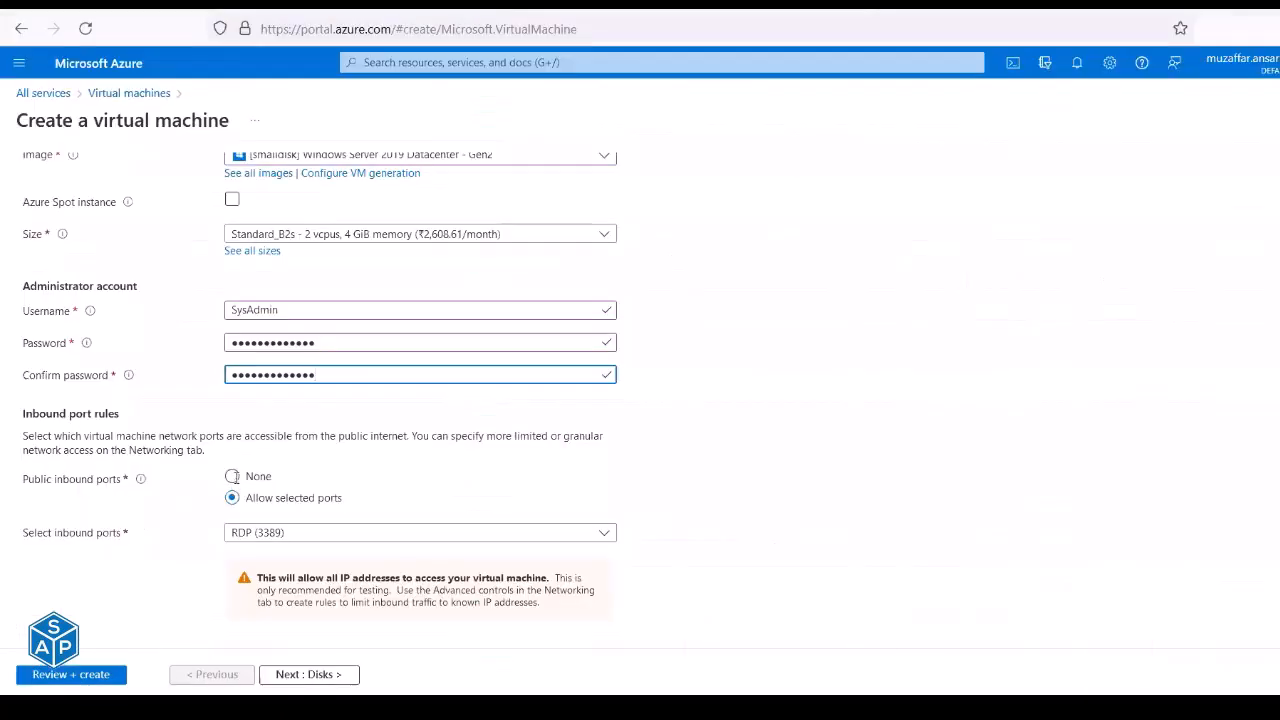
scroll(268, 344, "down", 2)
scroll(268, 344, "up", 8)
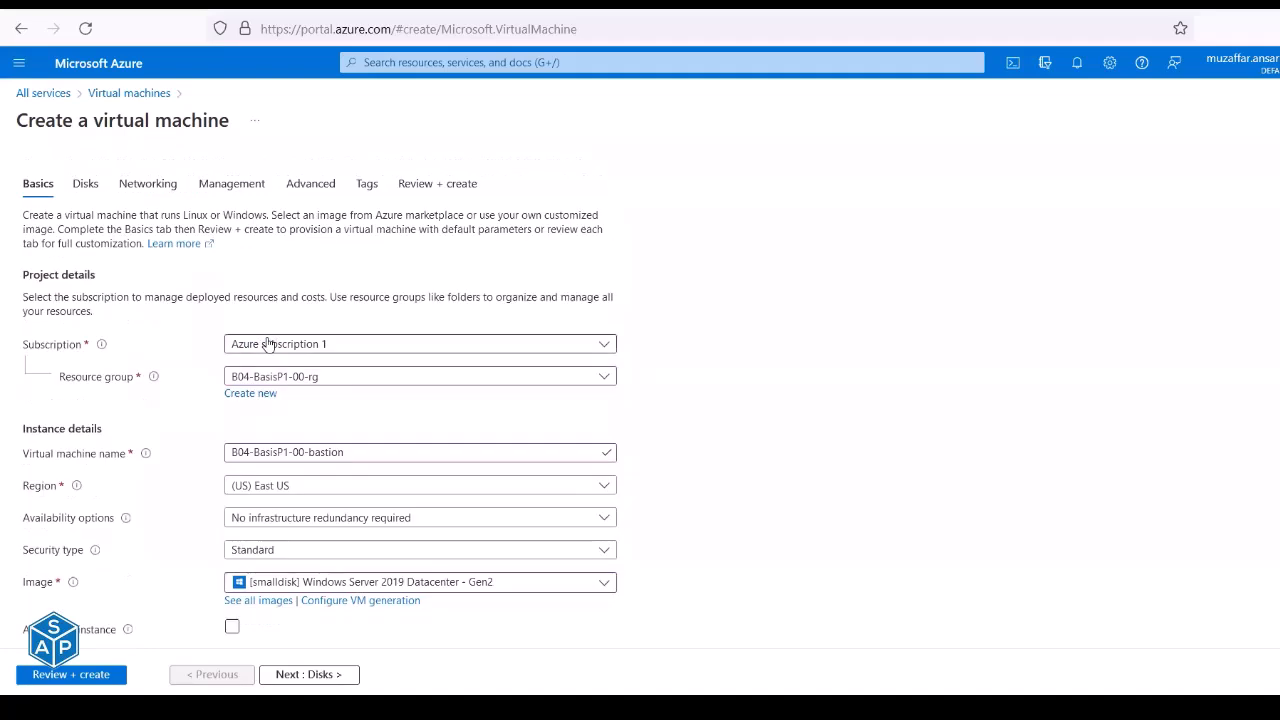
left_click(313, 676)
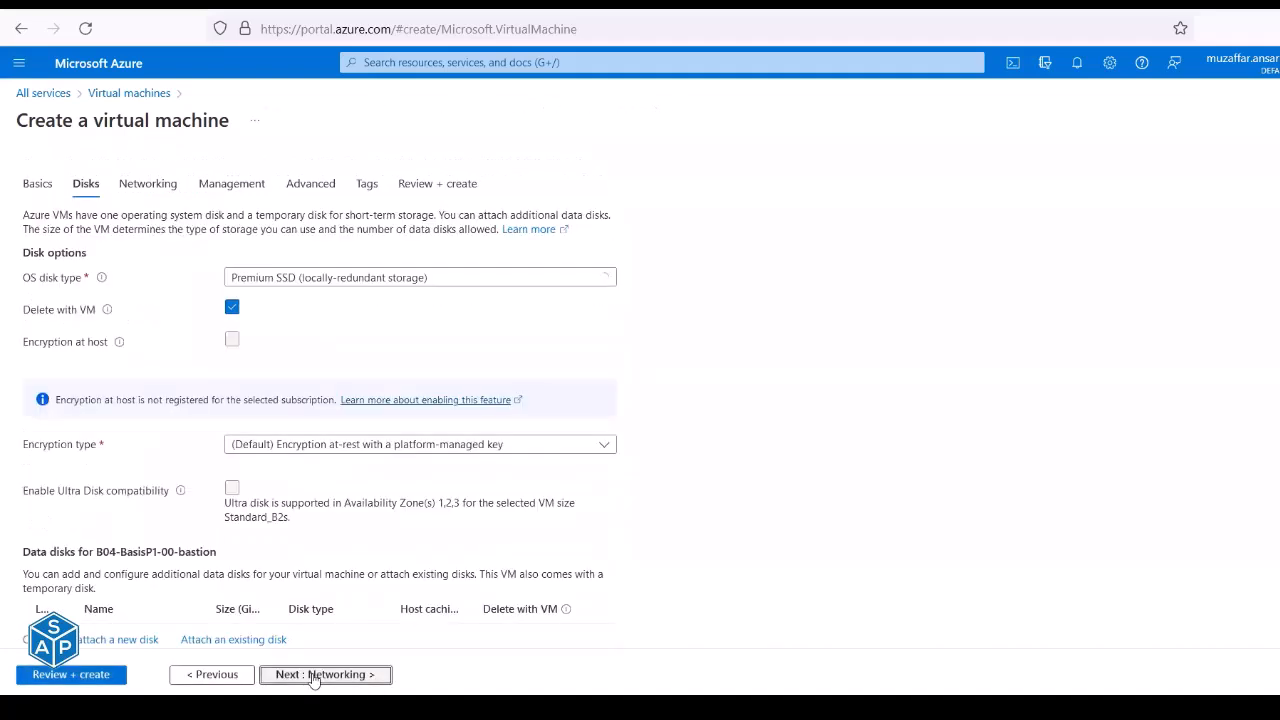
Set the OS disk type to Standard HDD (locally-redundant storage) and check it against the setup sheet.
key("alt+Tab")
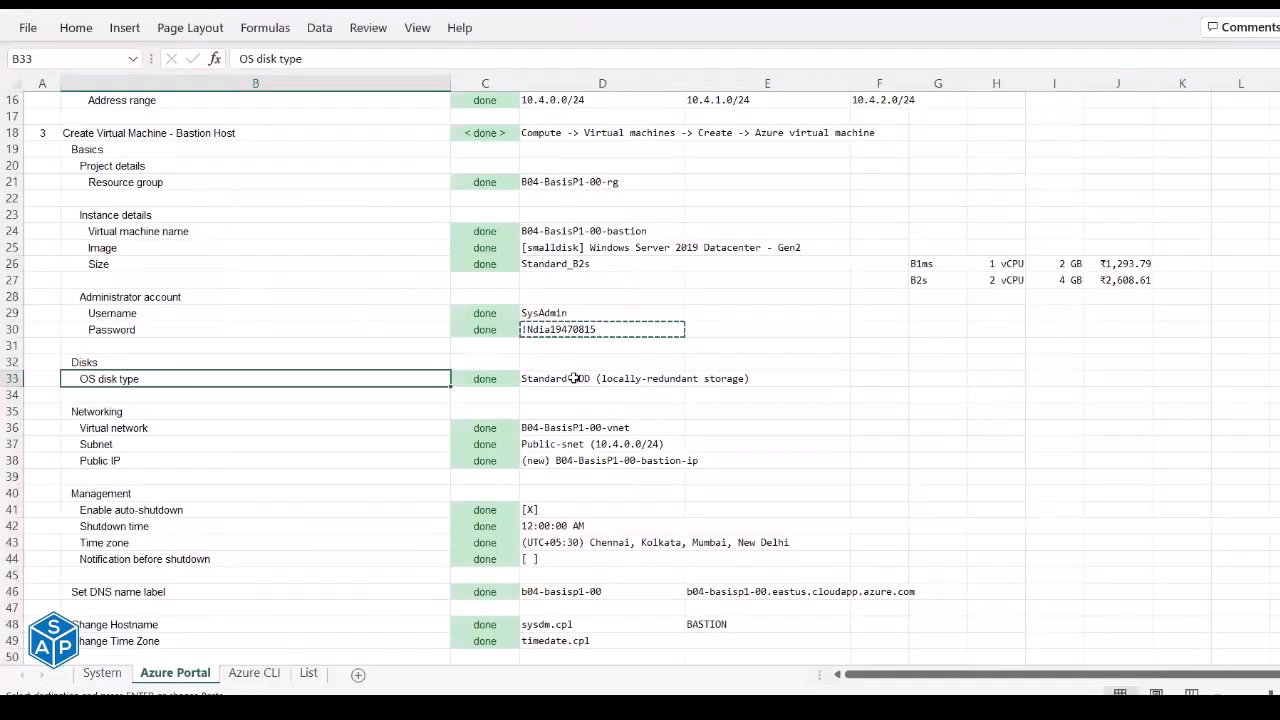
left_click(575, 378)
key("alt+Tab")
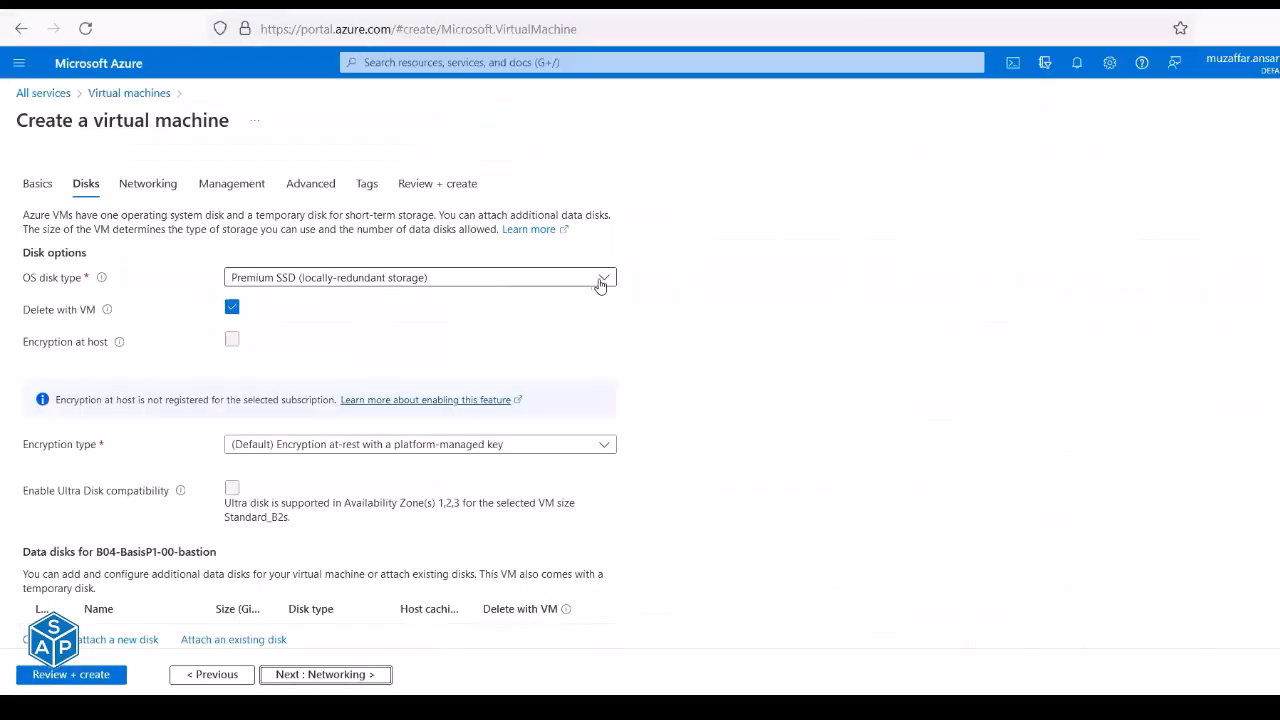
left_click(604, 283)
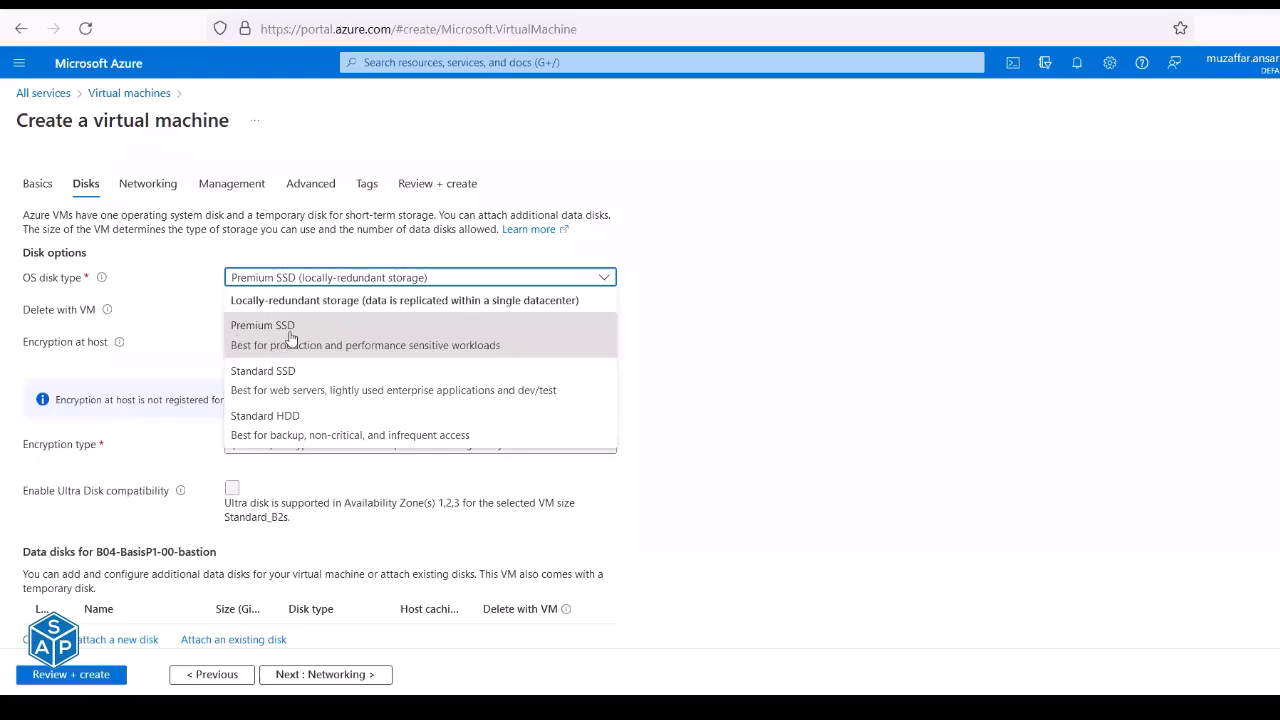
left_click(281, 428)
key("alt+Tab")
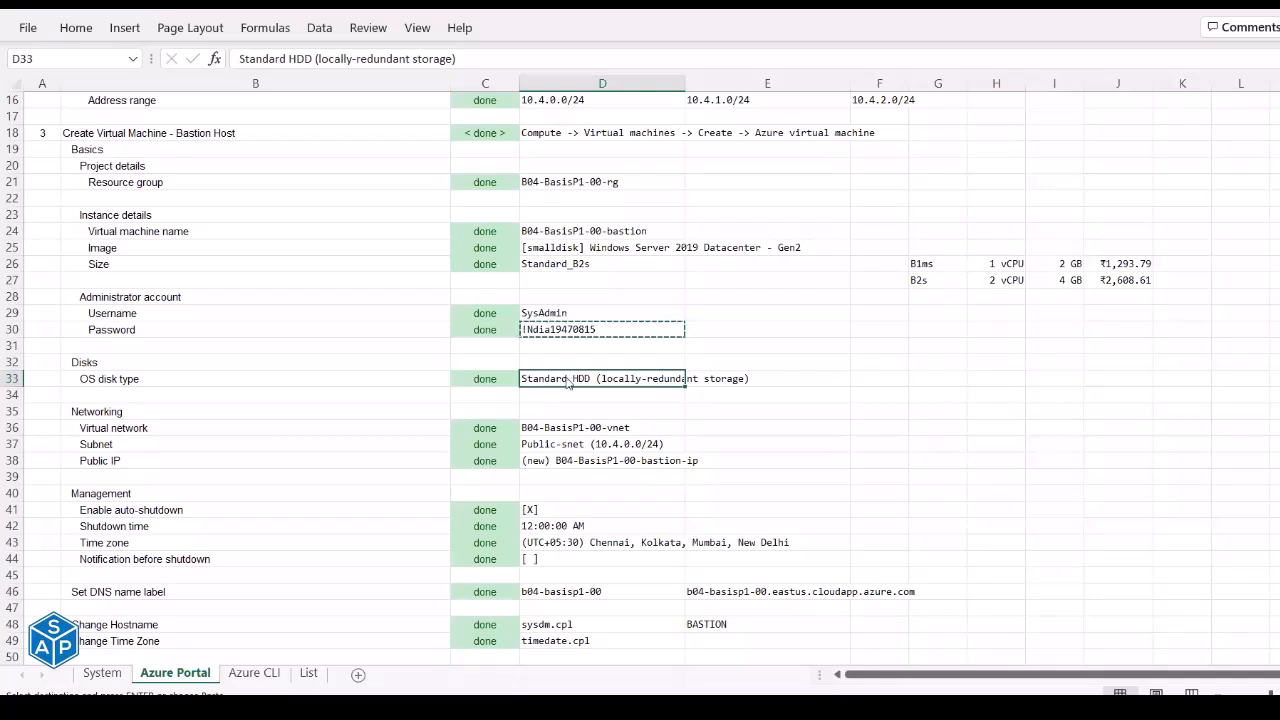
key("alt+Tab")
key("alt+Tab")
Locate the Networking section in the setup sheet and continue to the virtual machine's networking settings.
scroll(191, 366, "down", 1)
left_click(170, 362)
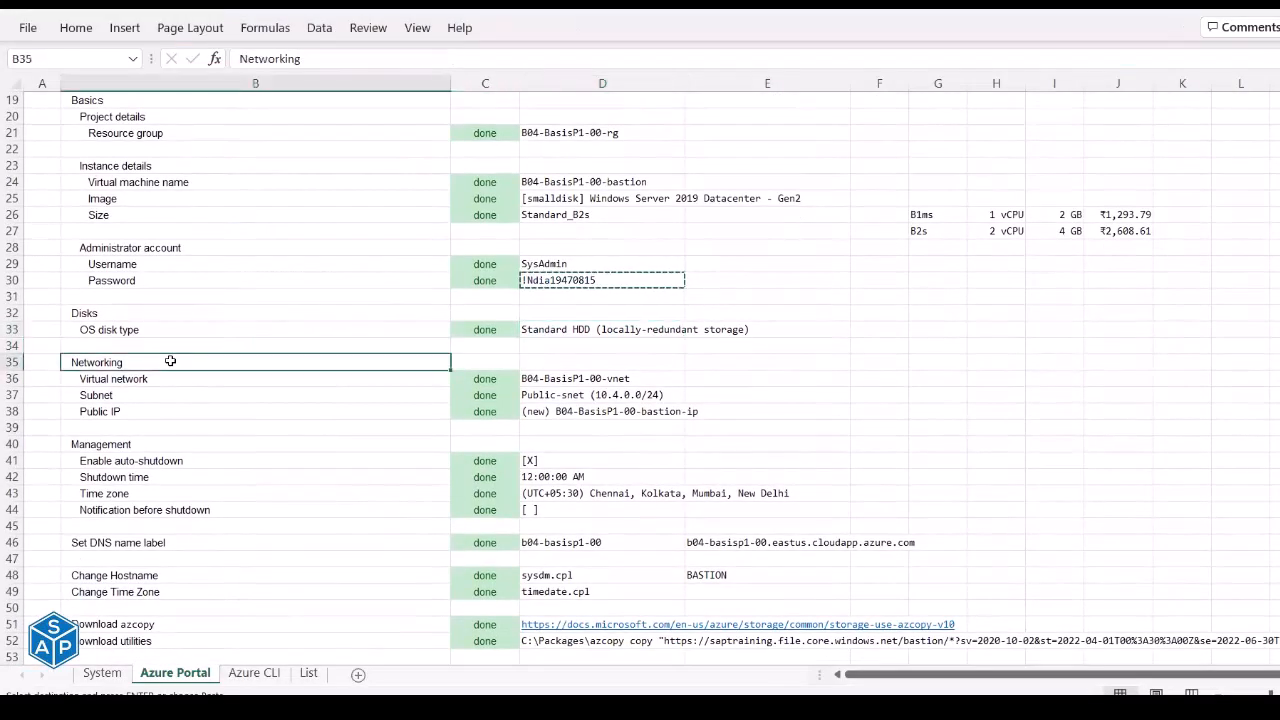
key("alt+Tab")
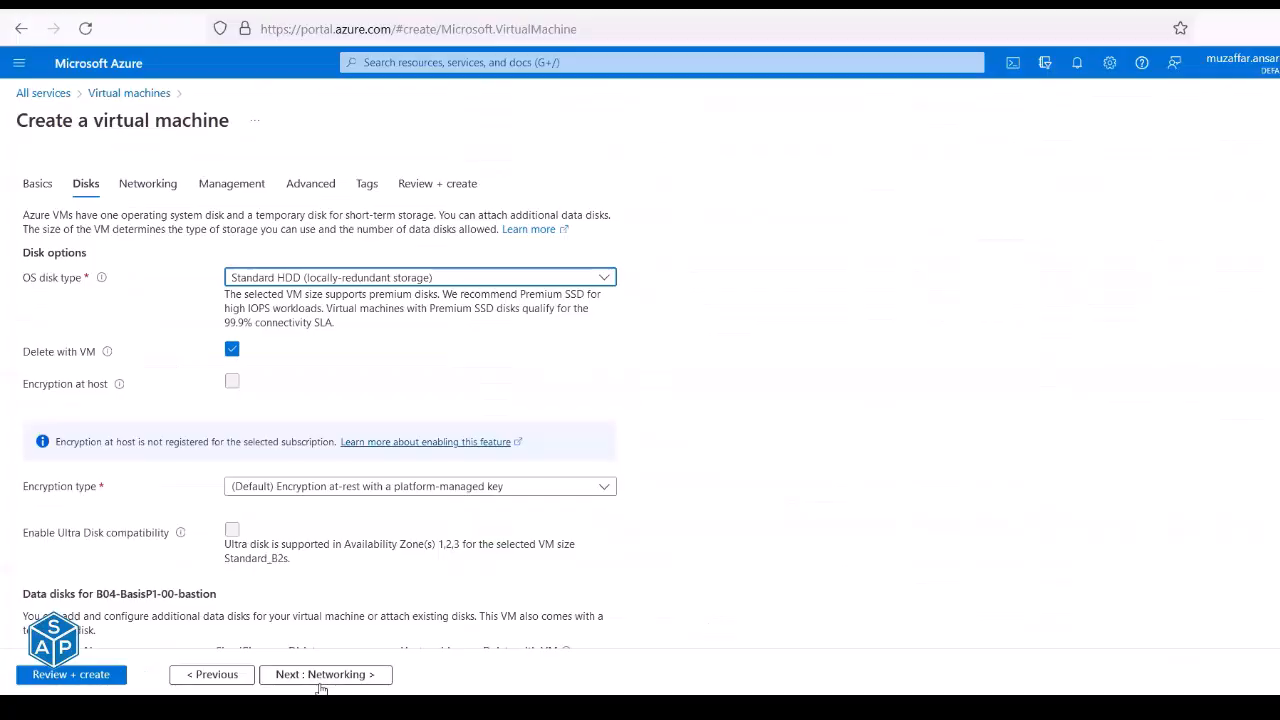
left_click(314, 676)
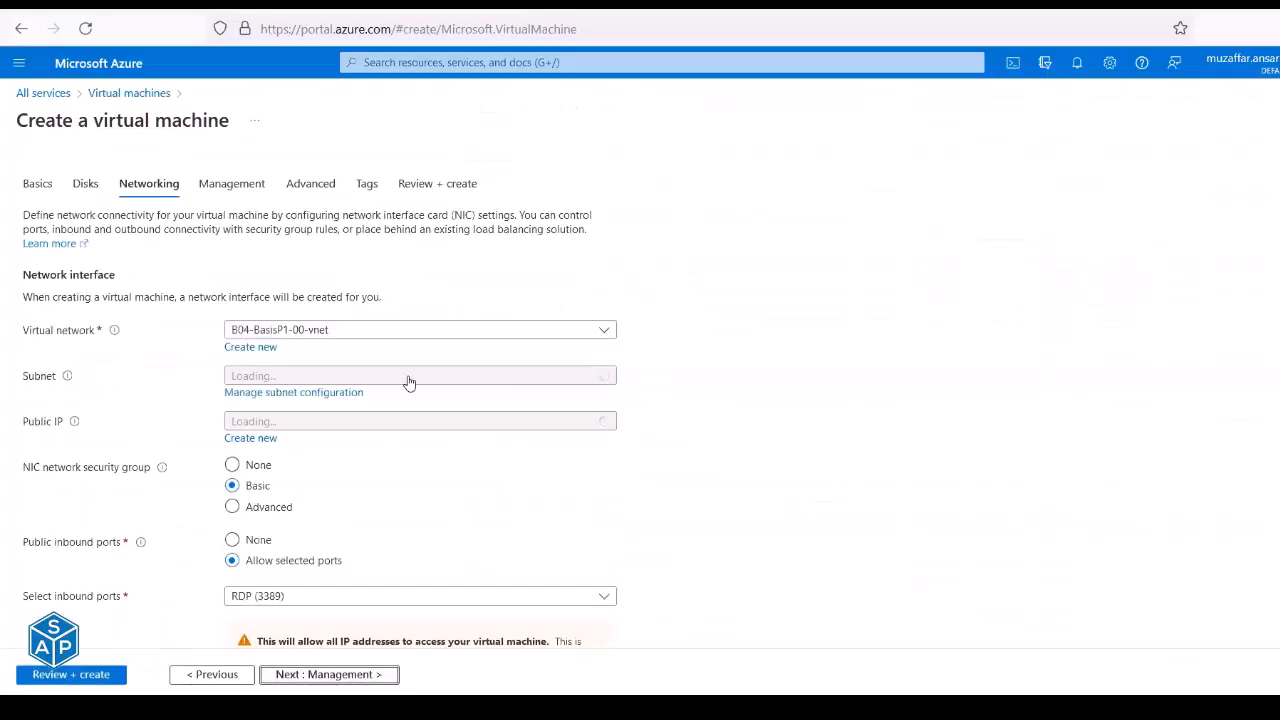
scroll(409, 380, "down", 1)
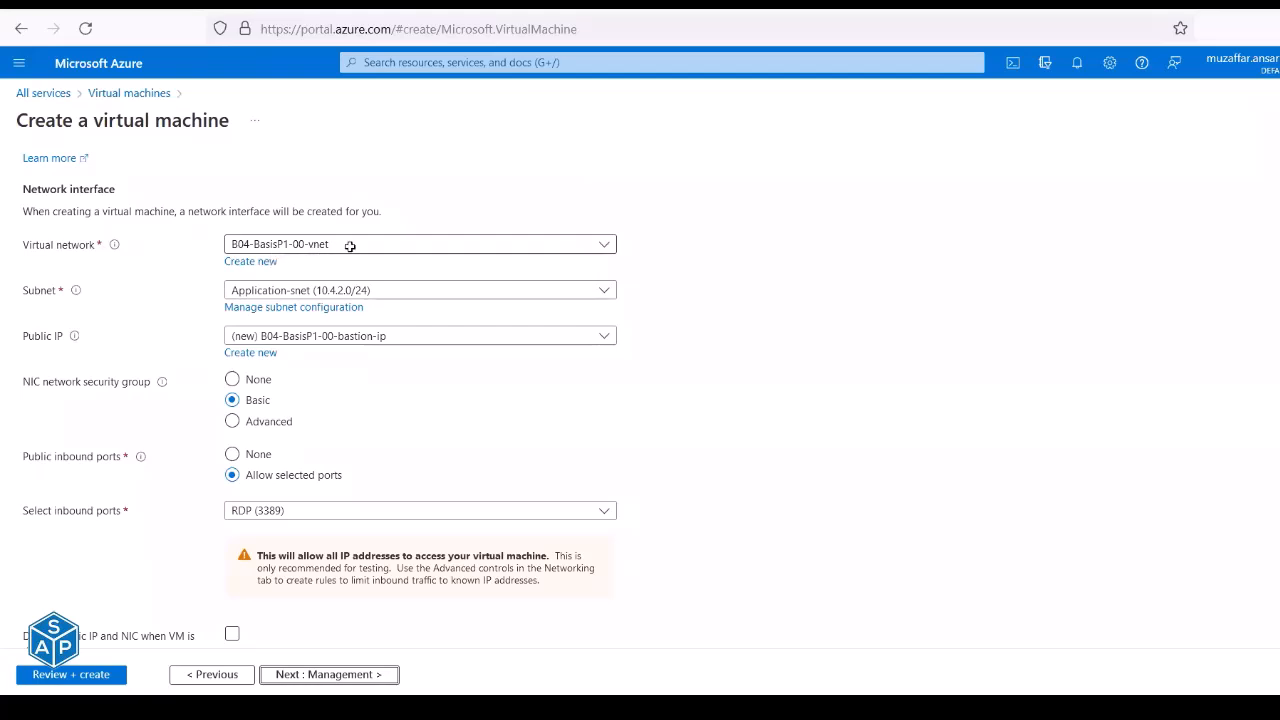
Check the virtual network against the setup sheet and set the subnet to Public-snet (10.4.0.0/24).
key("alt+Tab")
left_click(589, 378)
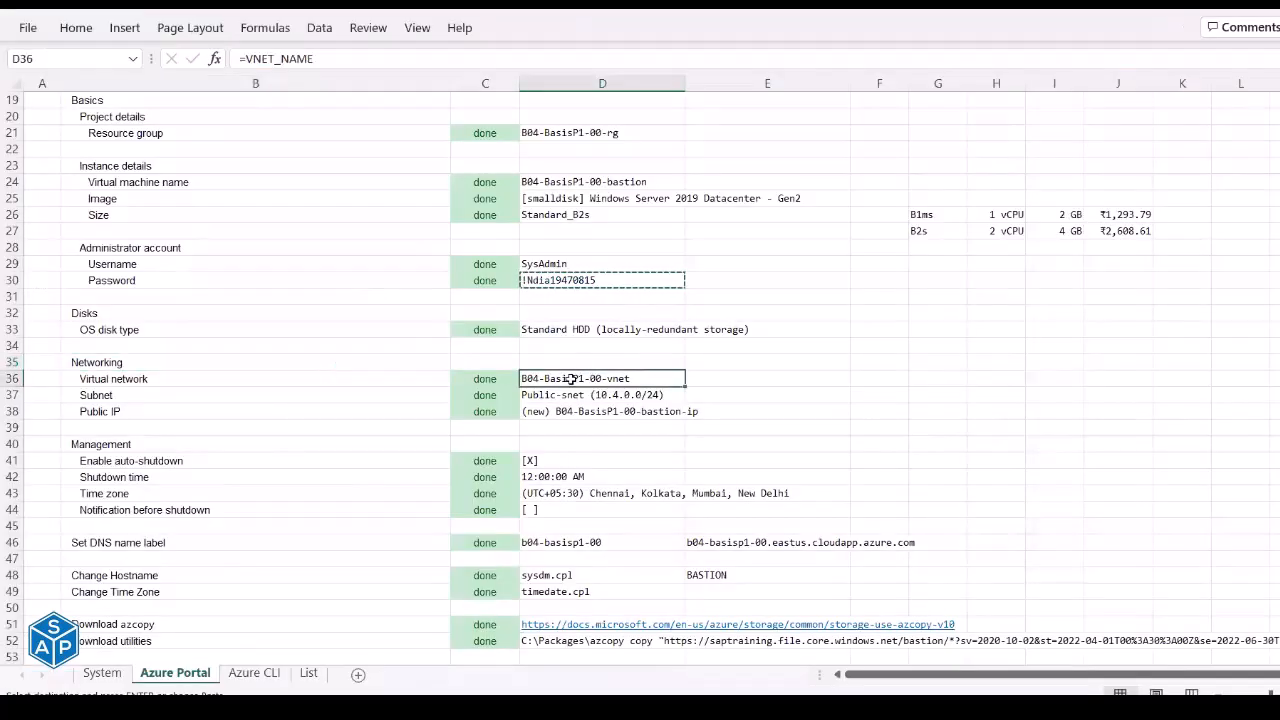
left_click(113, 396)
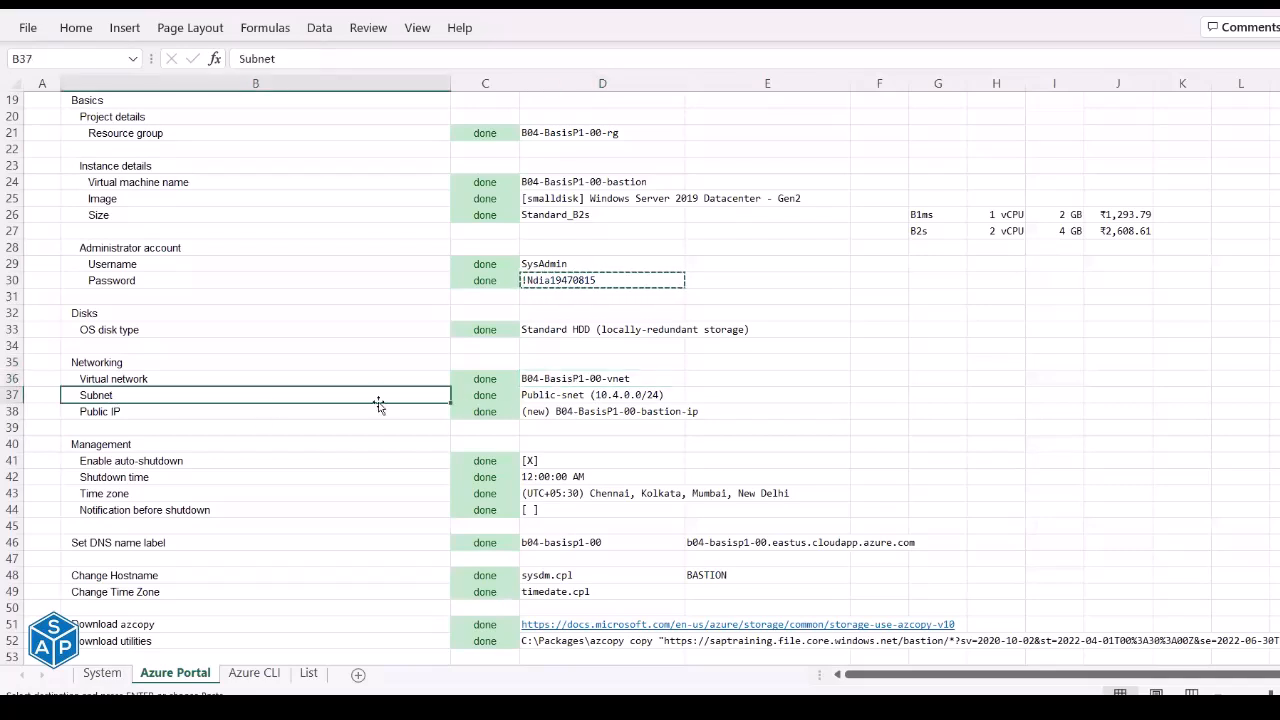
left_click(547, 398)
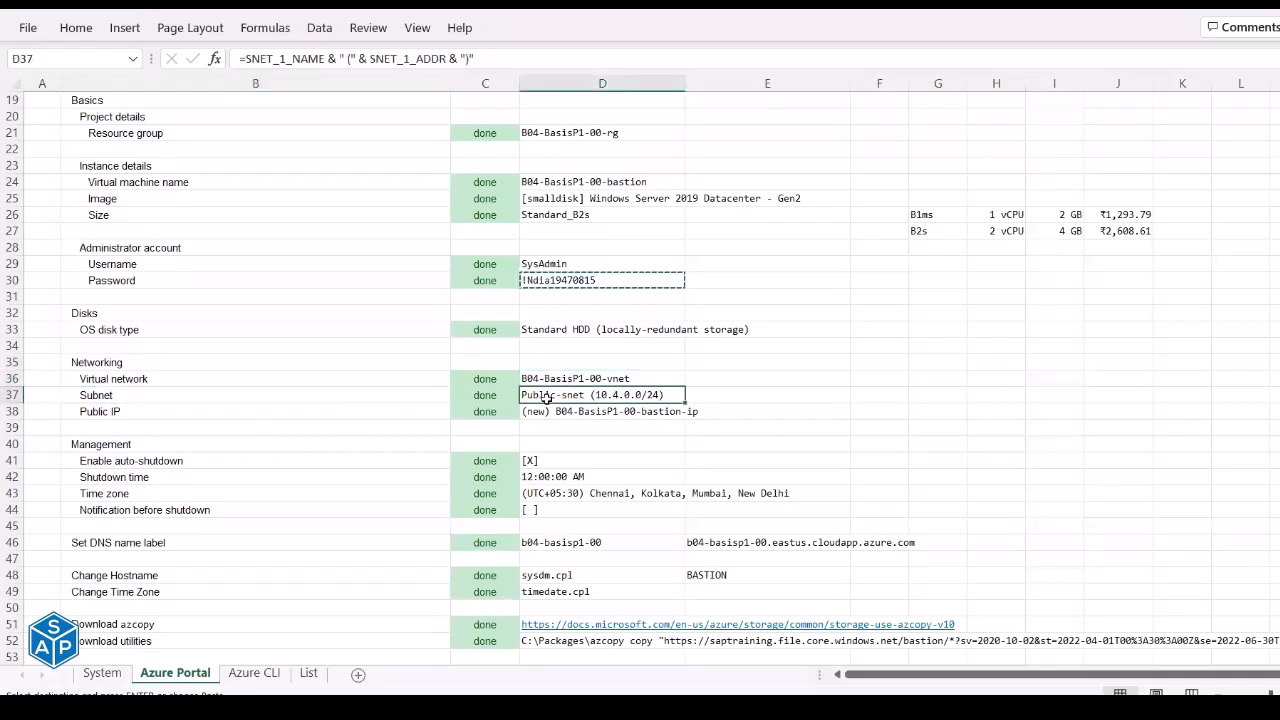
key("alt+Tab")
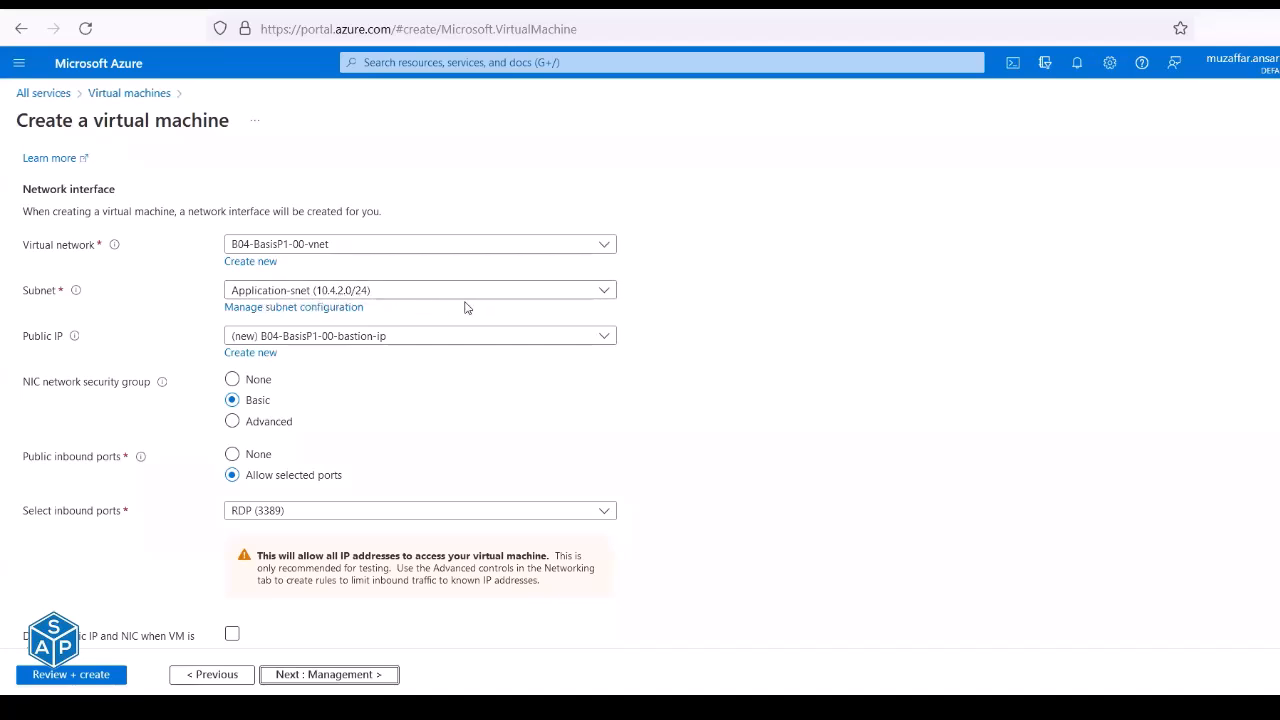
left_click(603, 292)
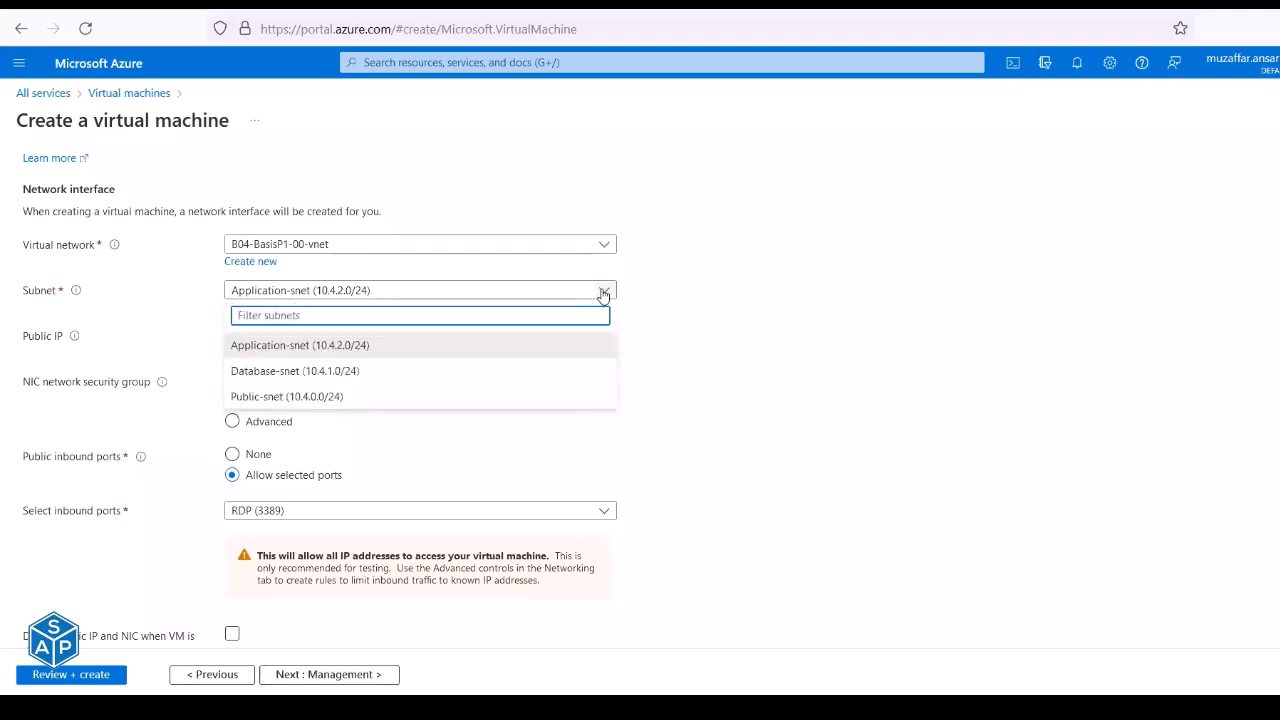
left_click(311, 398)
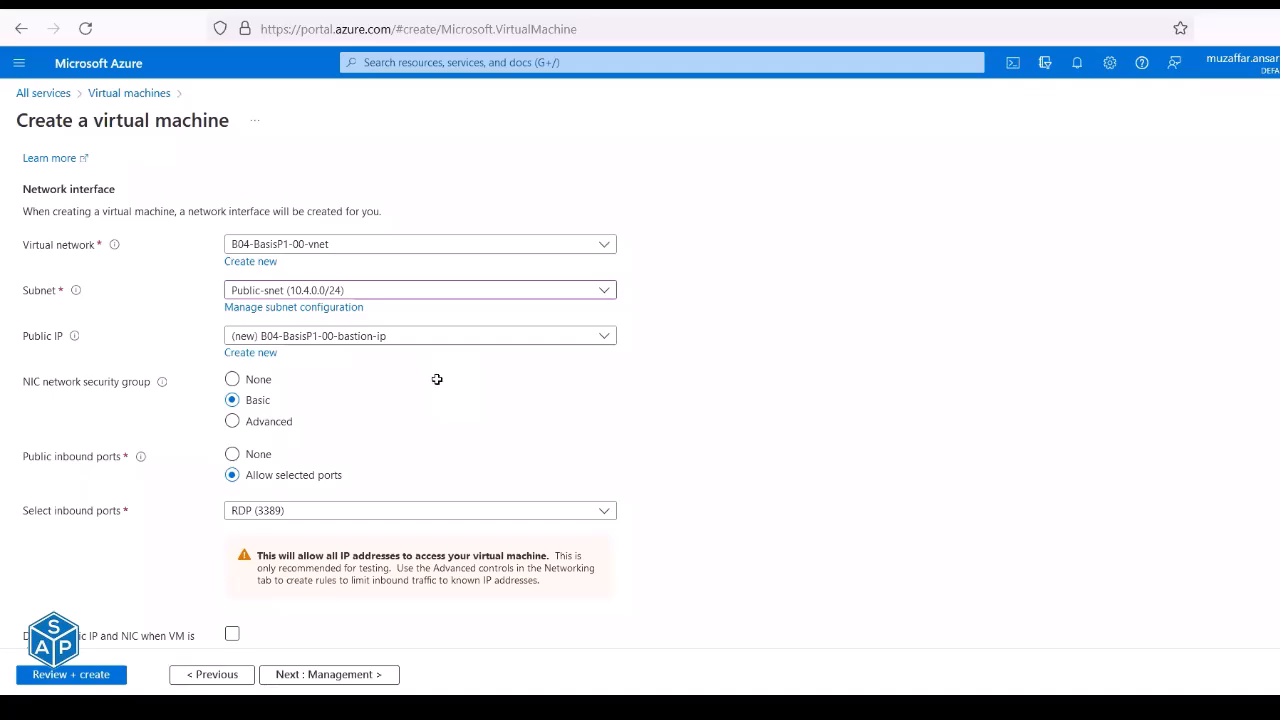
Compare the network interface's public IP name with the Public IP entry in the setup sheet.
key("alt+Tab")
scroll(637, 369, "down", 1)
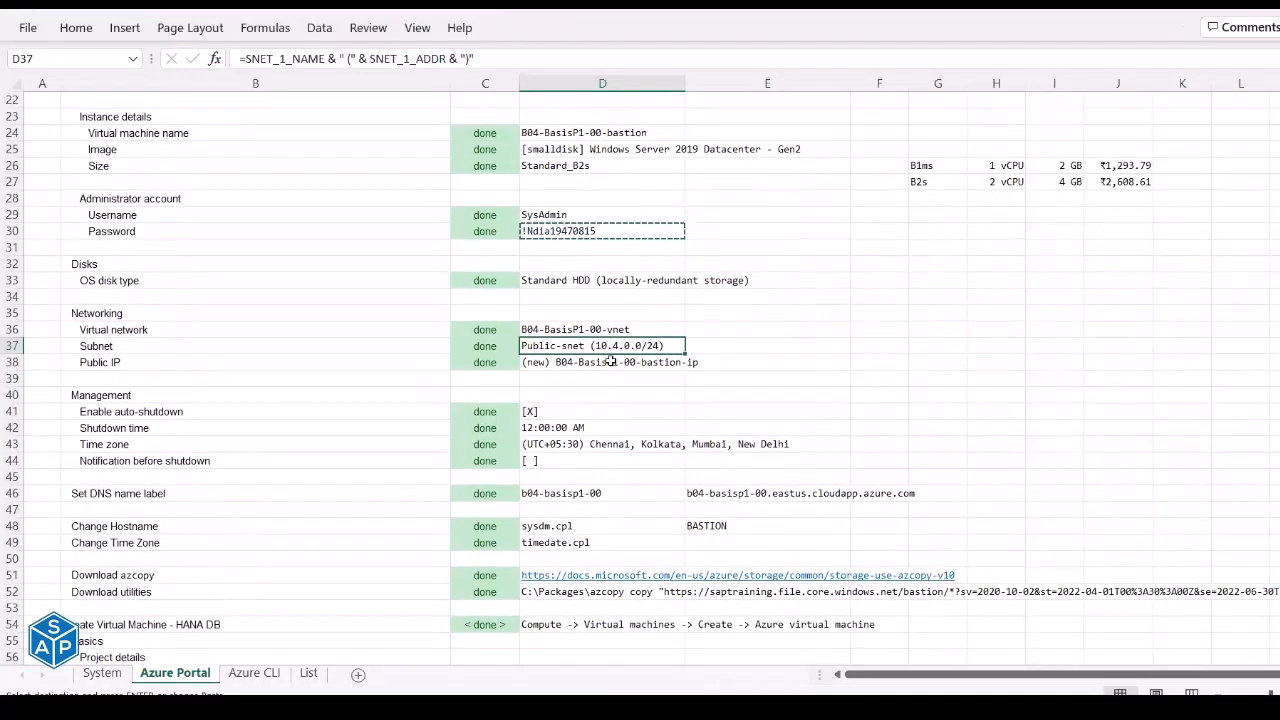
left_click(608, 362)
left_click(107, 362)
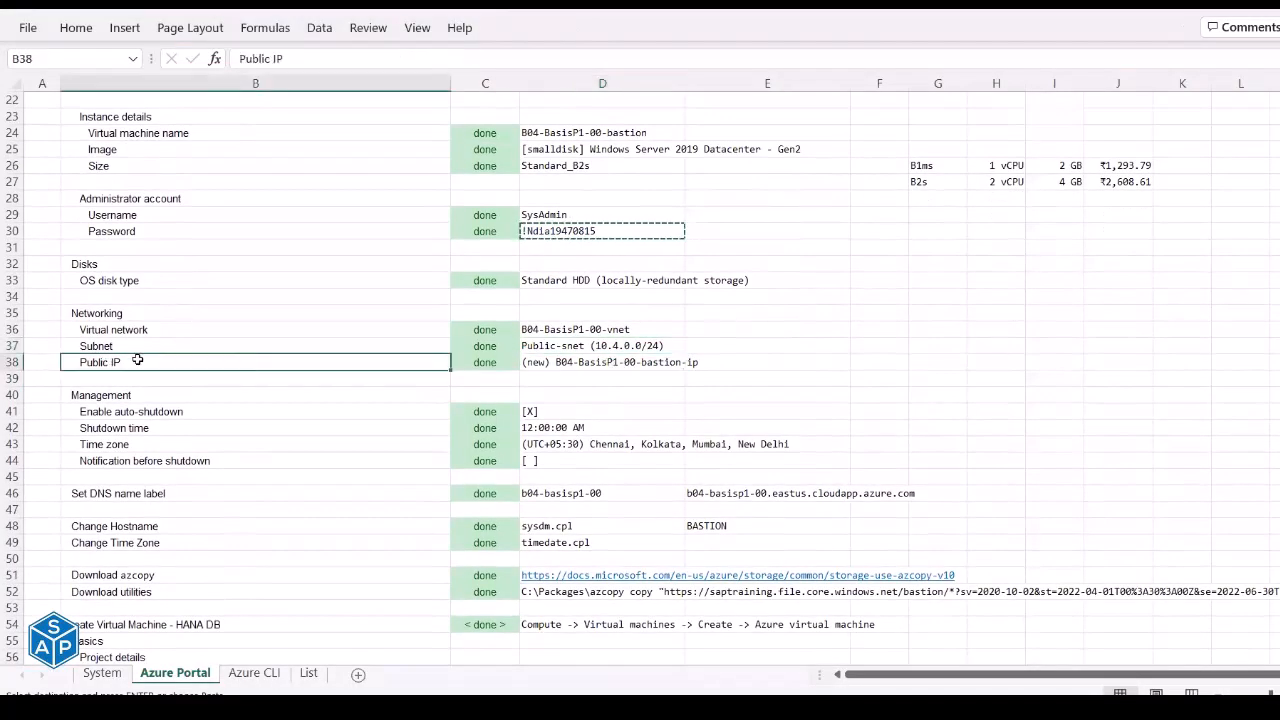
left_click(560, 360)
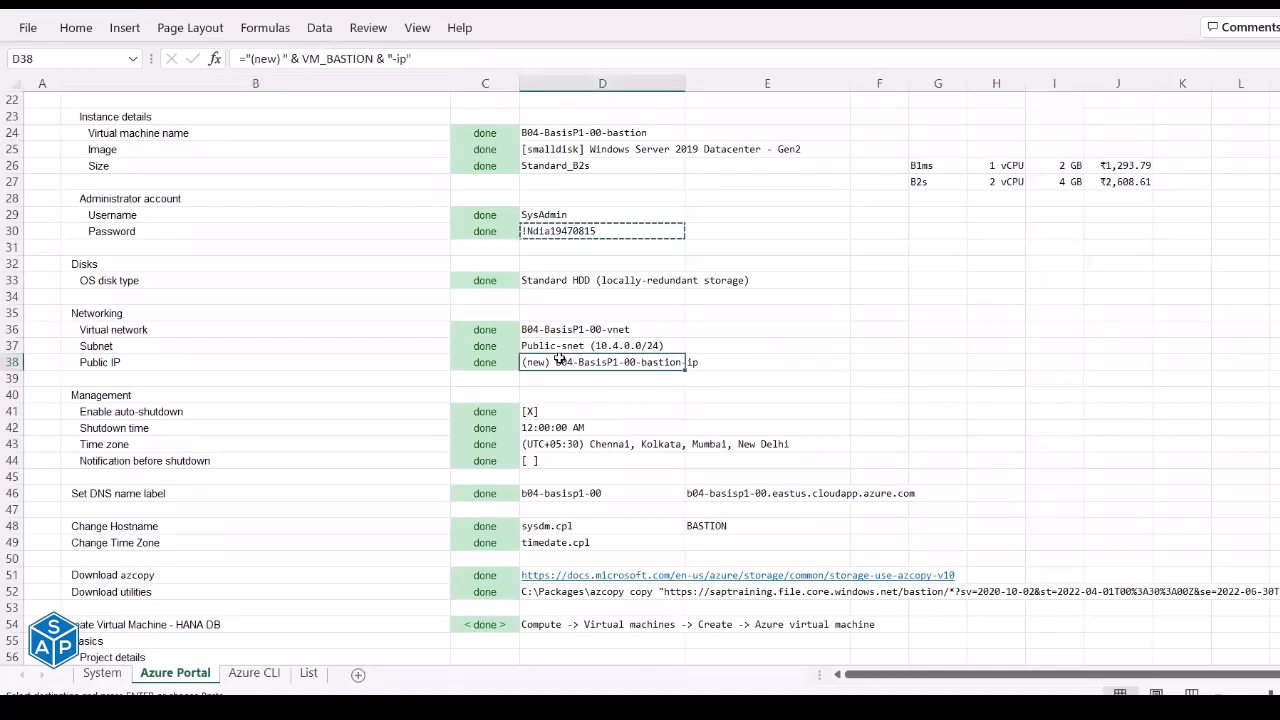
key("alt+Tab")
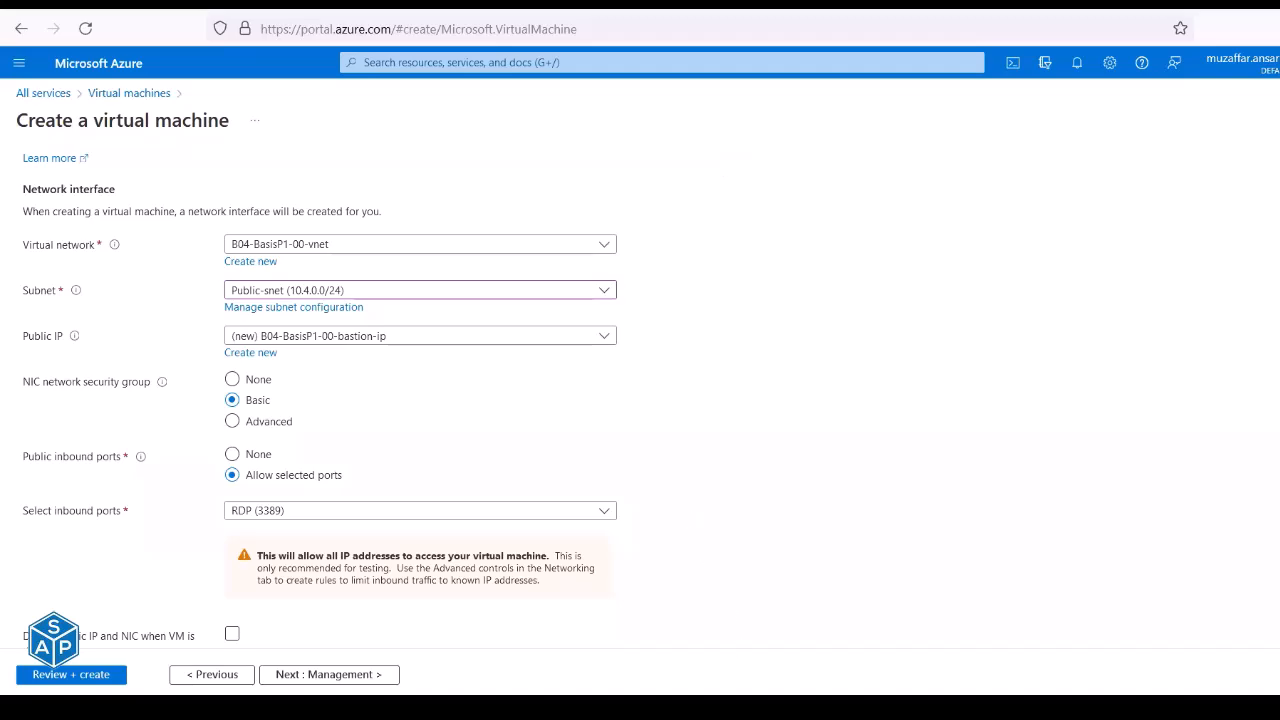
key("alt+Tab")
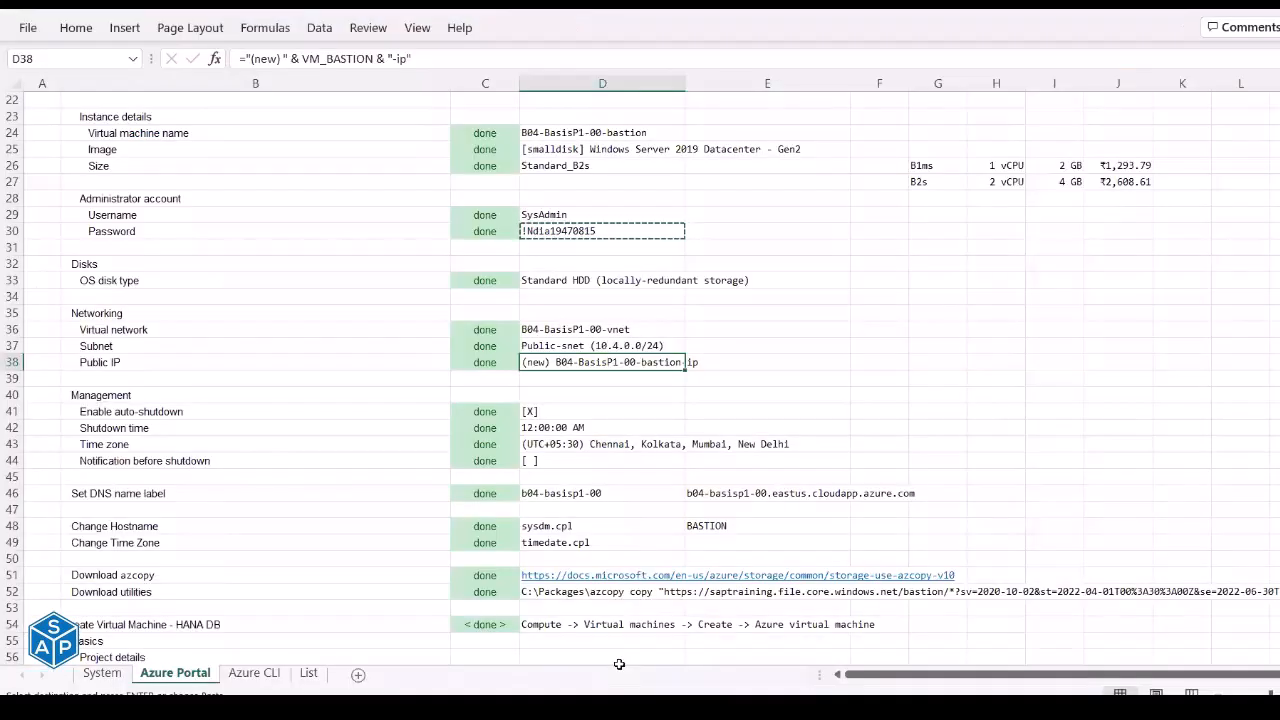
key("alt+Tab")
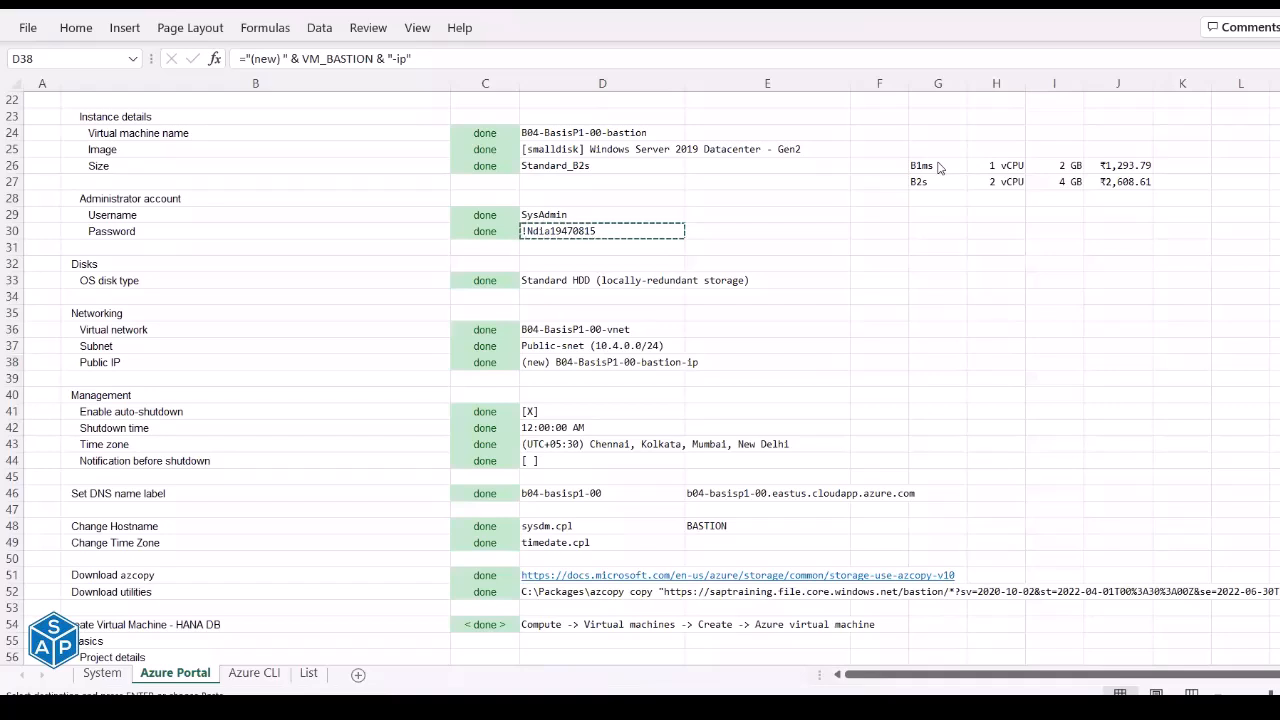
Compare the B1ms and B2s specifications and prices in the setup sheet, and review the chosen image entry.
key("alt+Tab")
left_click_drag(937, 165, 1077, 165)
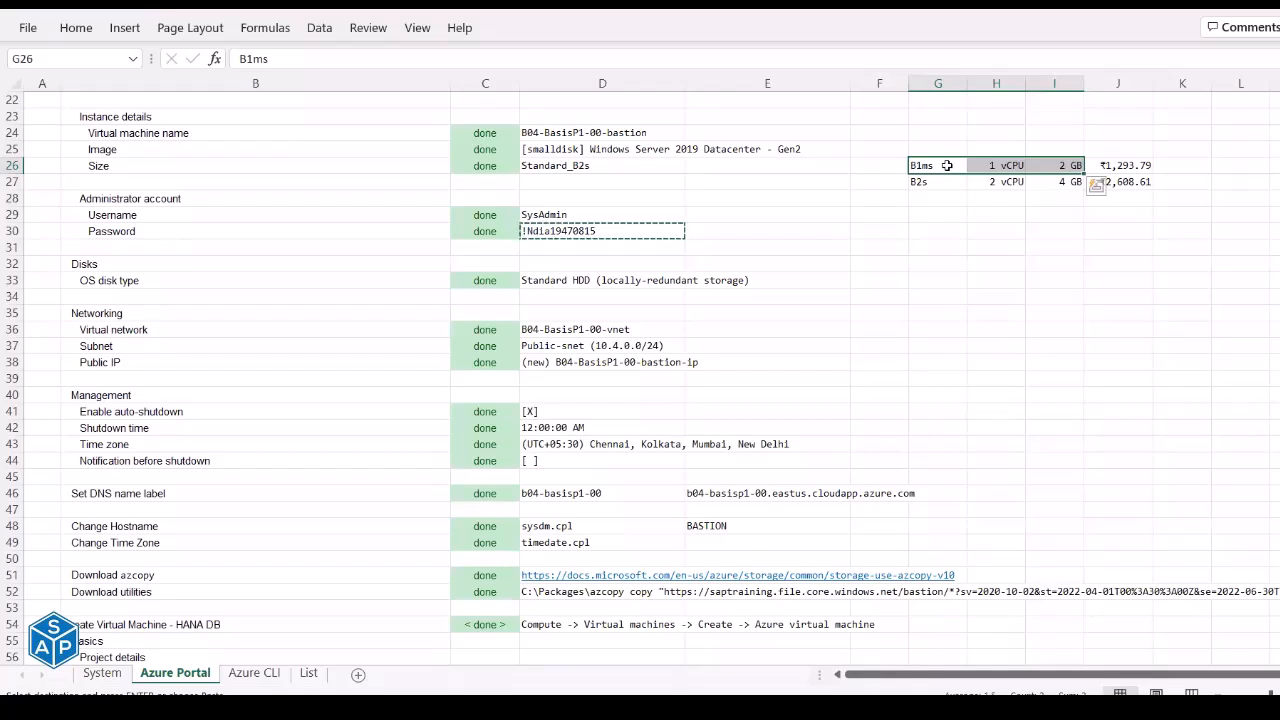
left_click_drag(947, 165, 1107, 161)
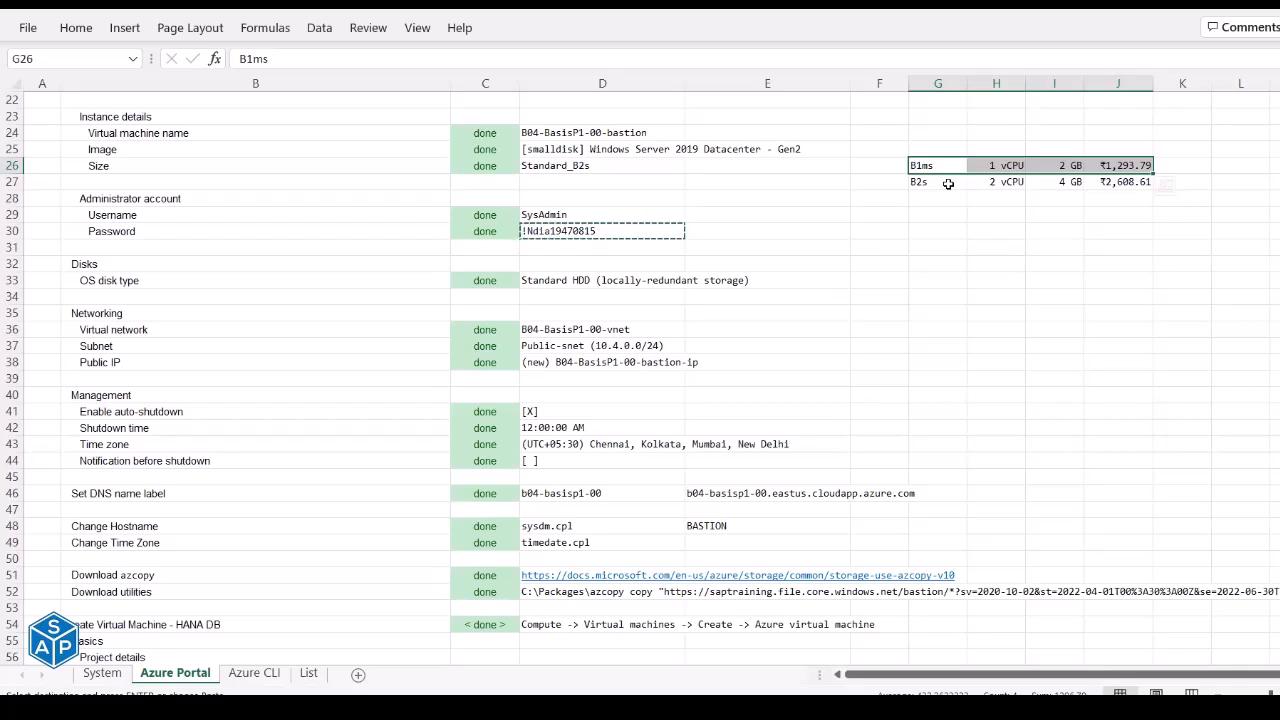
left_click_drag(948, 184, 1114, 180)
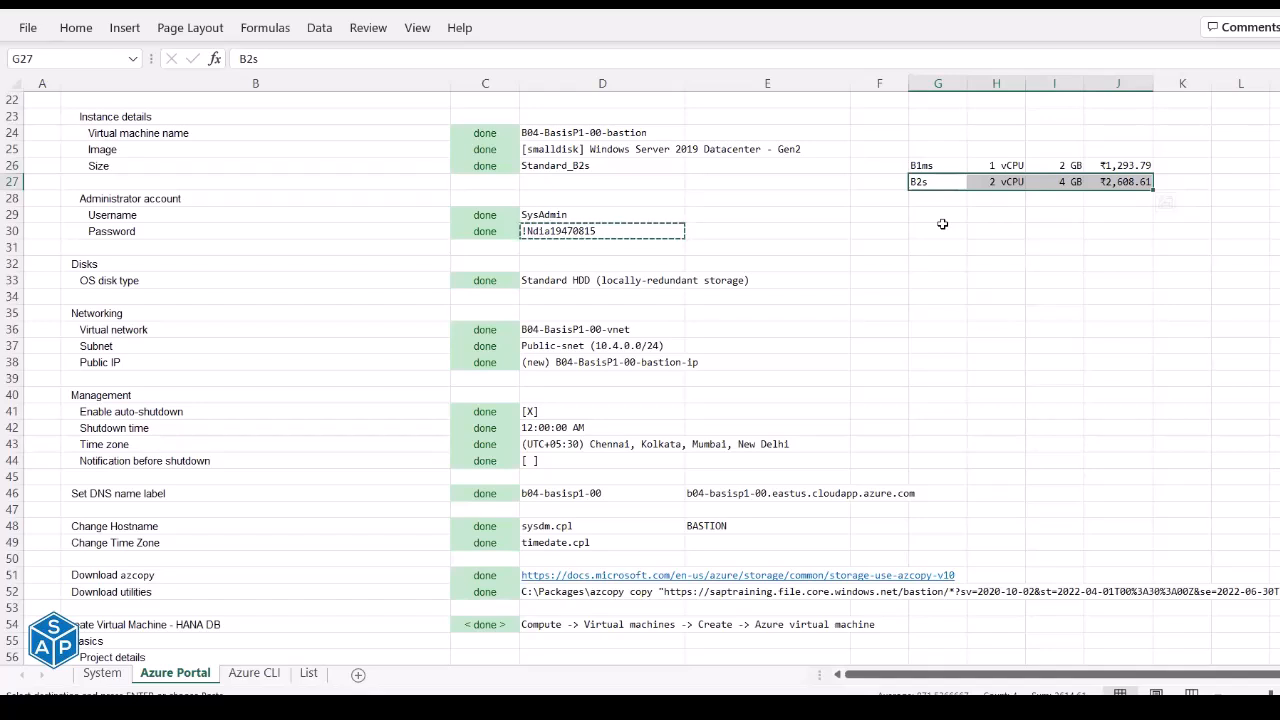
left_click(645, 150)
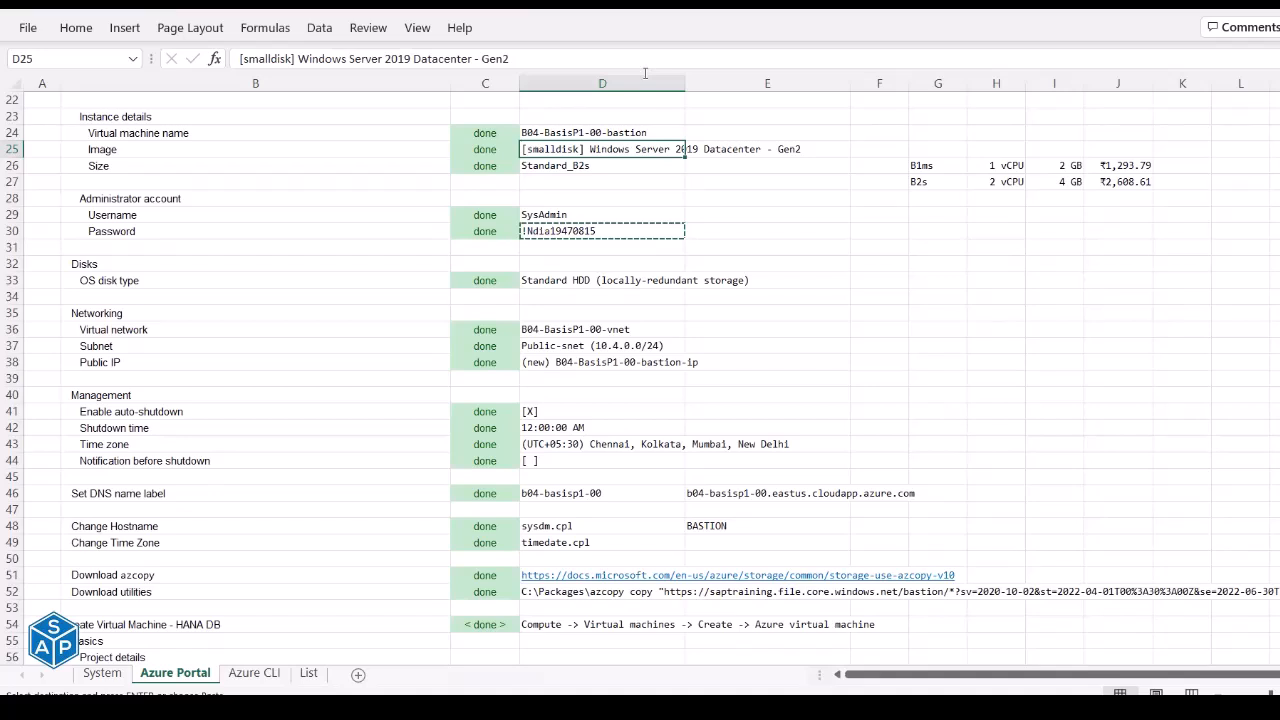
key("alt+Tab")
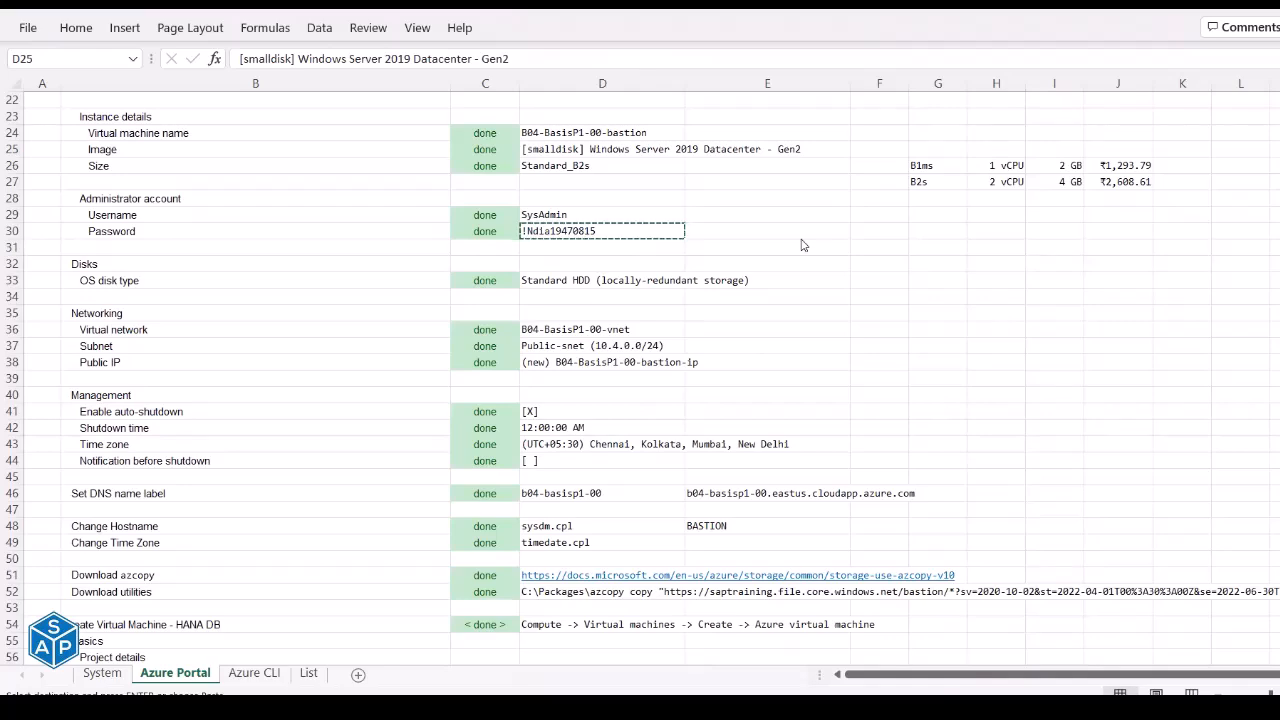
key("alt+Tab")
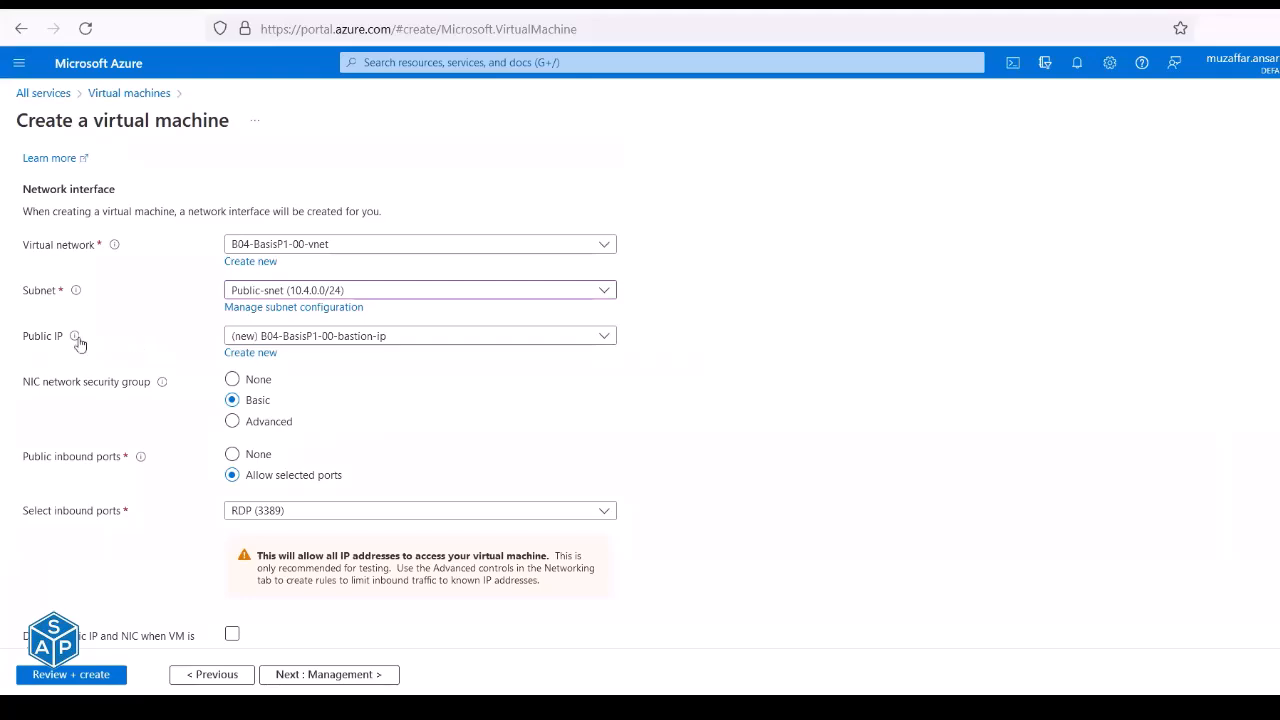
Examine the available public IP options for the bastion host and leave the selection as it is.
key("alt+Tab")
left_click_drag(291, 363, 560, 363)
key("alt+Tab")
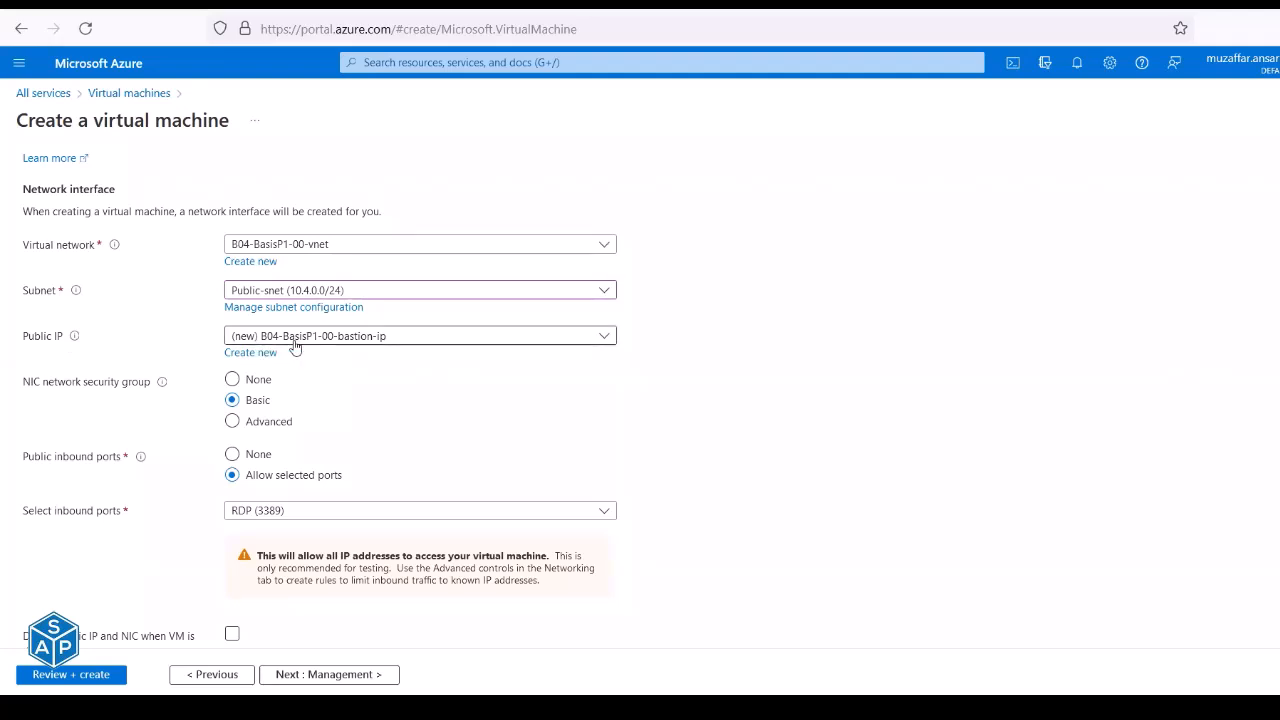
left_click(603, 335)
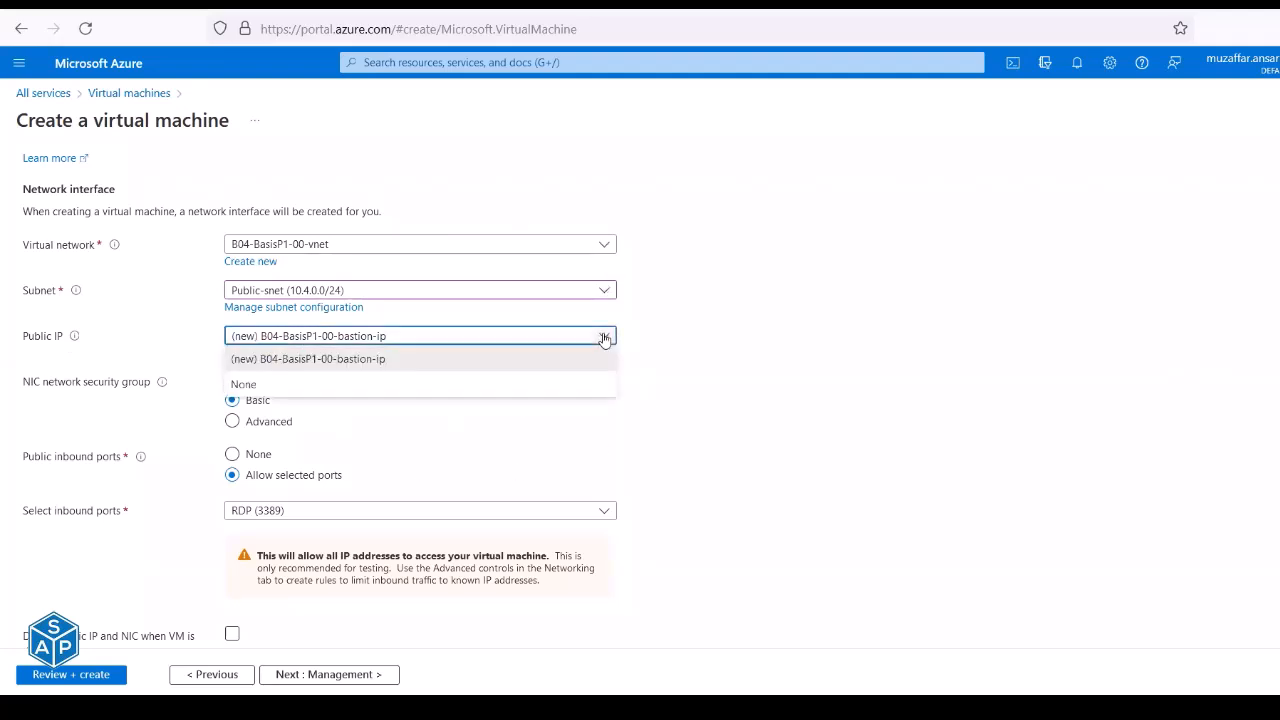
left_click(762, 341)
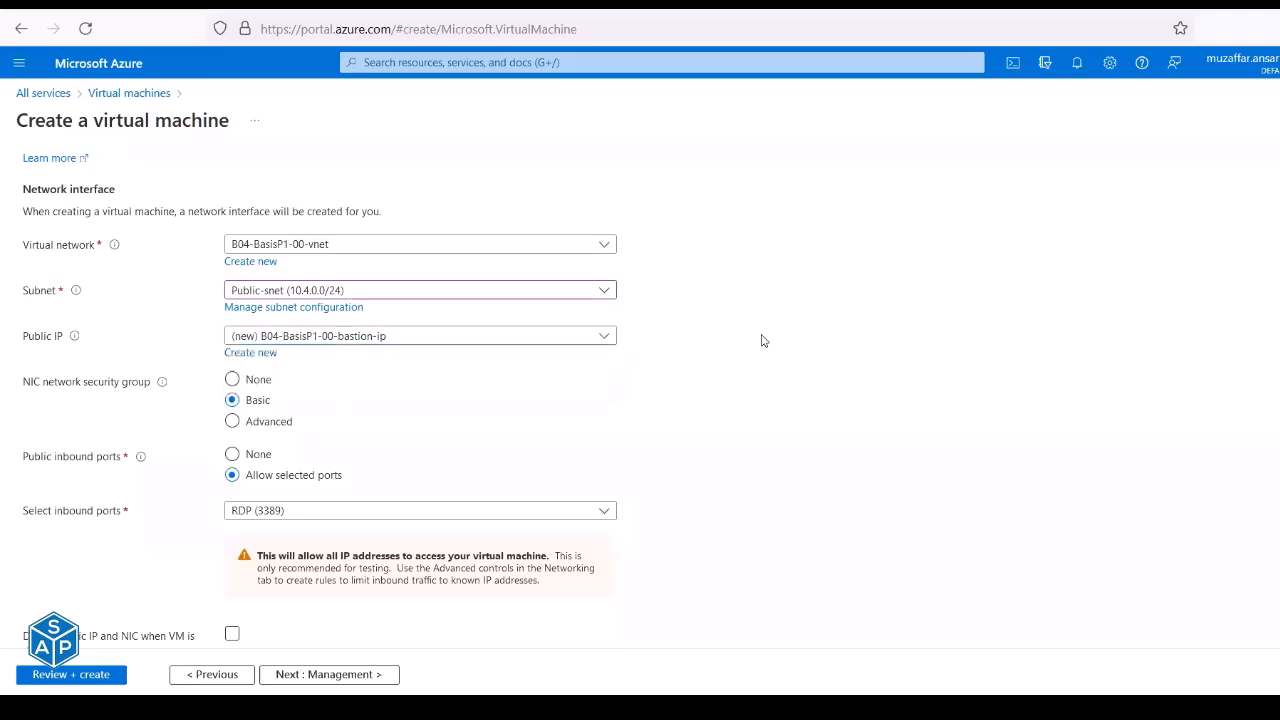
Proceed to the virtual machine's management settings, check the auto-shutdown entry in the setup sheet, and enable auto-shutdown.
left_click(320, 676)
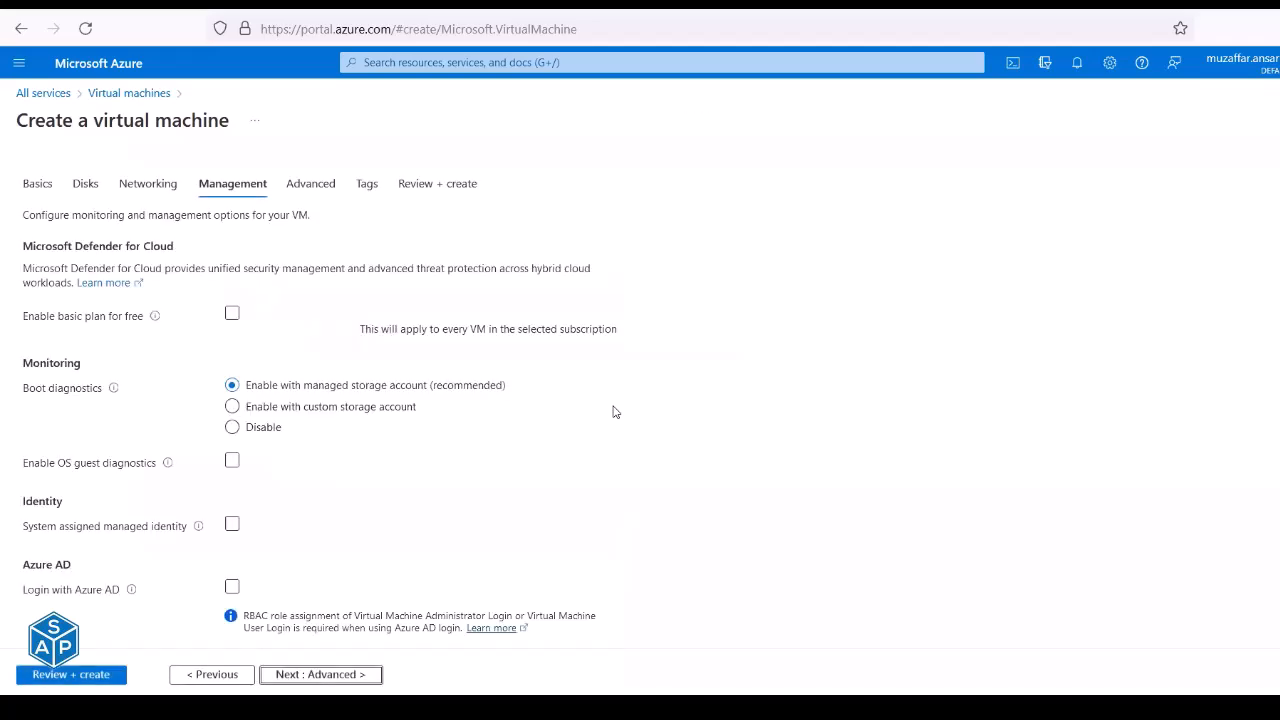
key("alt+Tab")
left_click(317, 411)
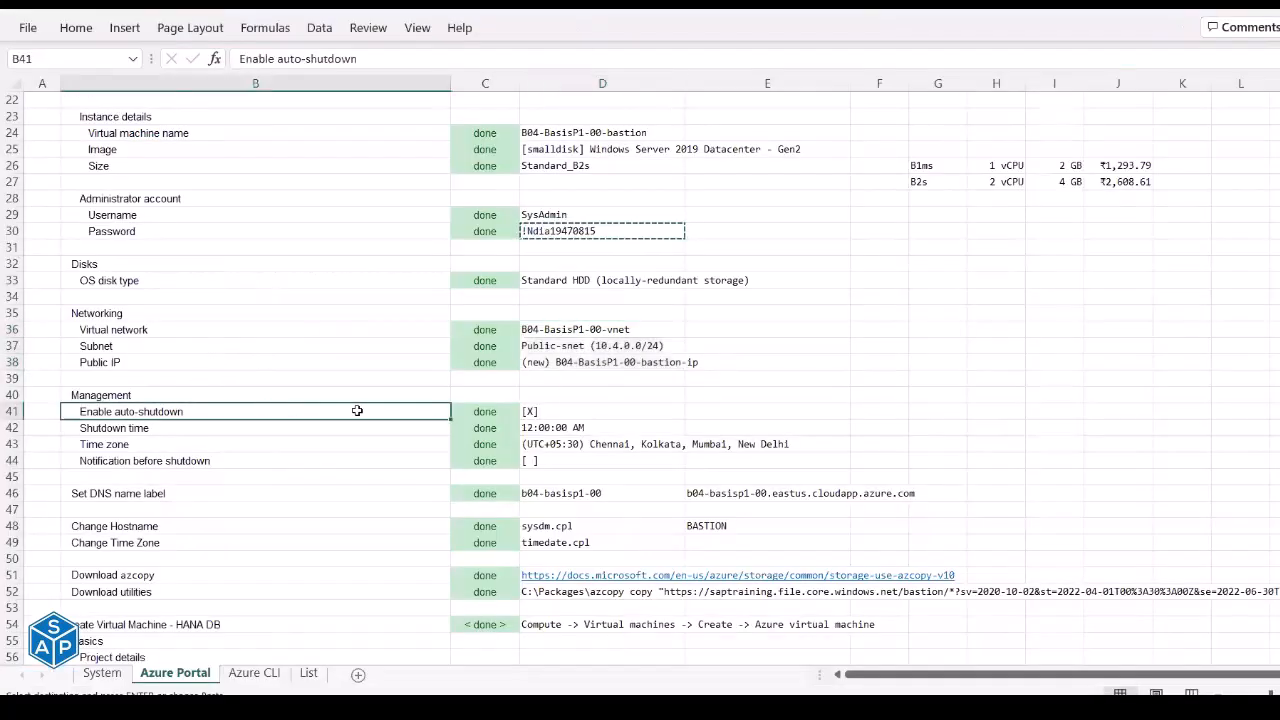
left_click(528, 411)
left_click(522, 423)
key("alt+Tab")
scroll(266, 423, "down", 3)
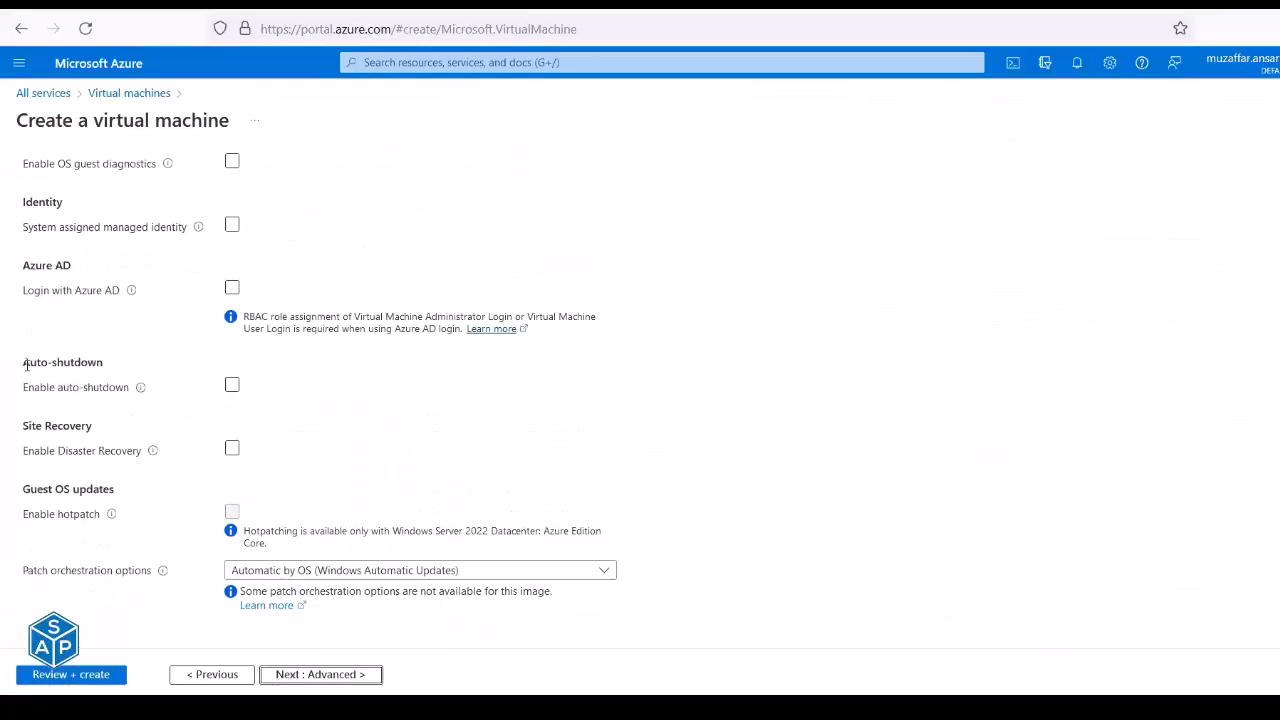
left_click_drag(24, 364, 108, 368)
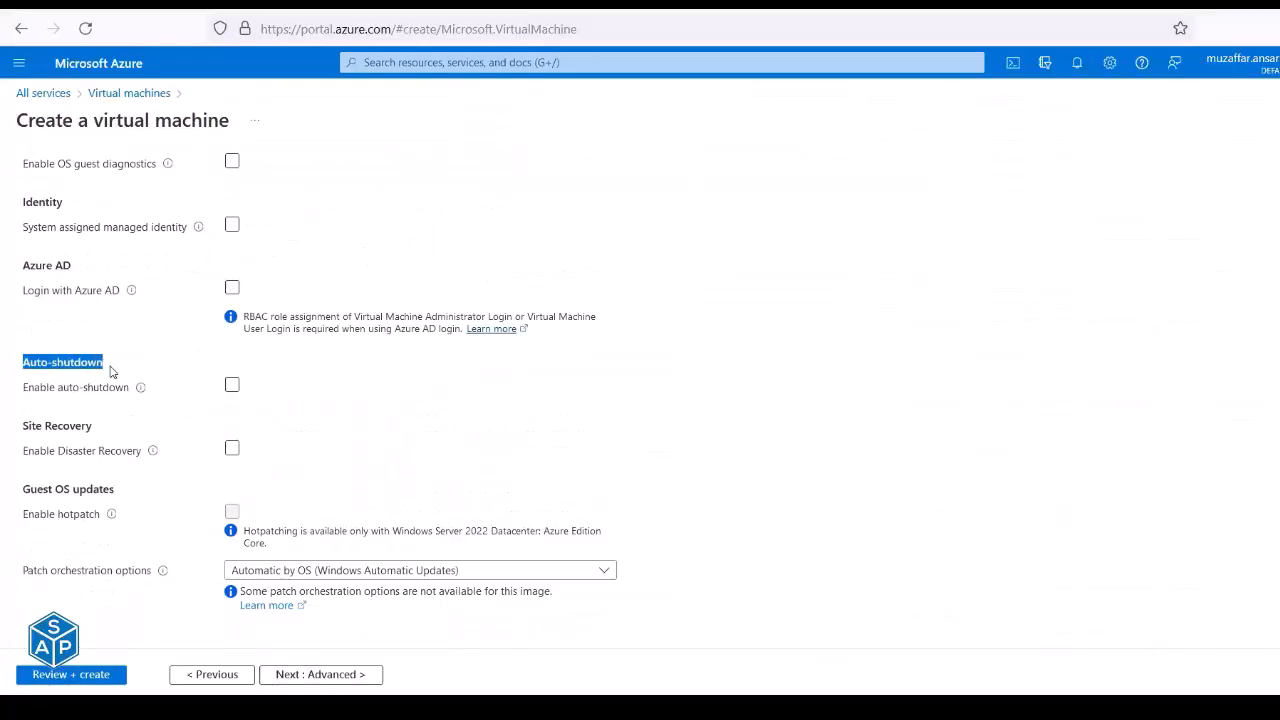
left_click(232, 388)
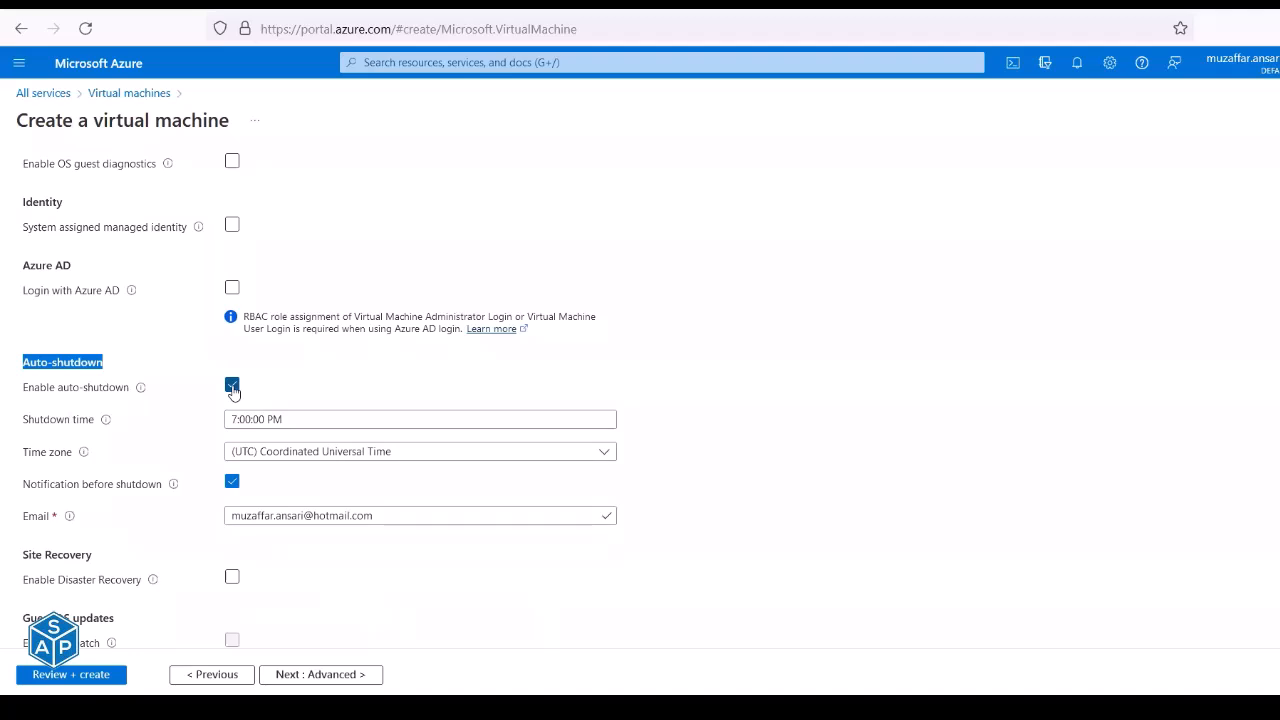
Copy the shutdown time from the setup sheet and set the auto-shutdown time to 12:00:00 AM.
key("alt+Tab")
left_click(552, 434)
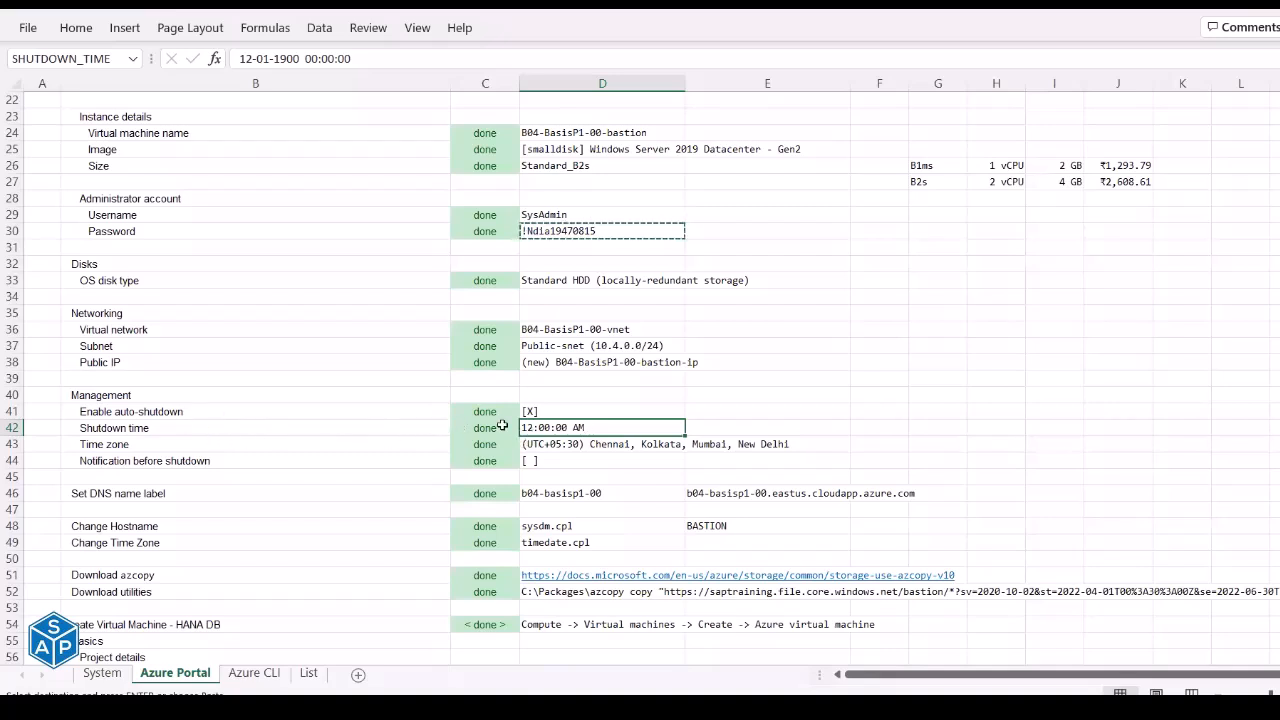
left_click(563, 410)
left_click(563, 428)
key("ctrl+c")
key("alt+Tab")
left_click(303, 420)
key("ctrl+a")
key("ctrl+v")
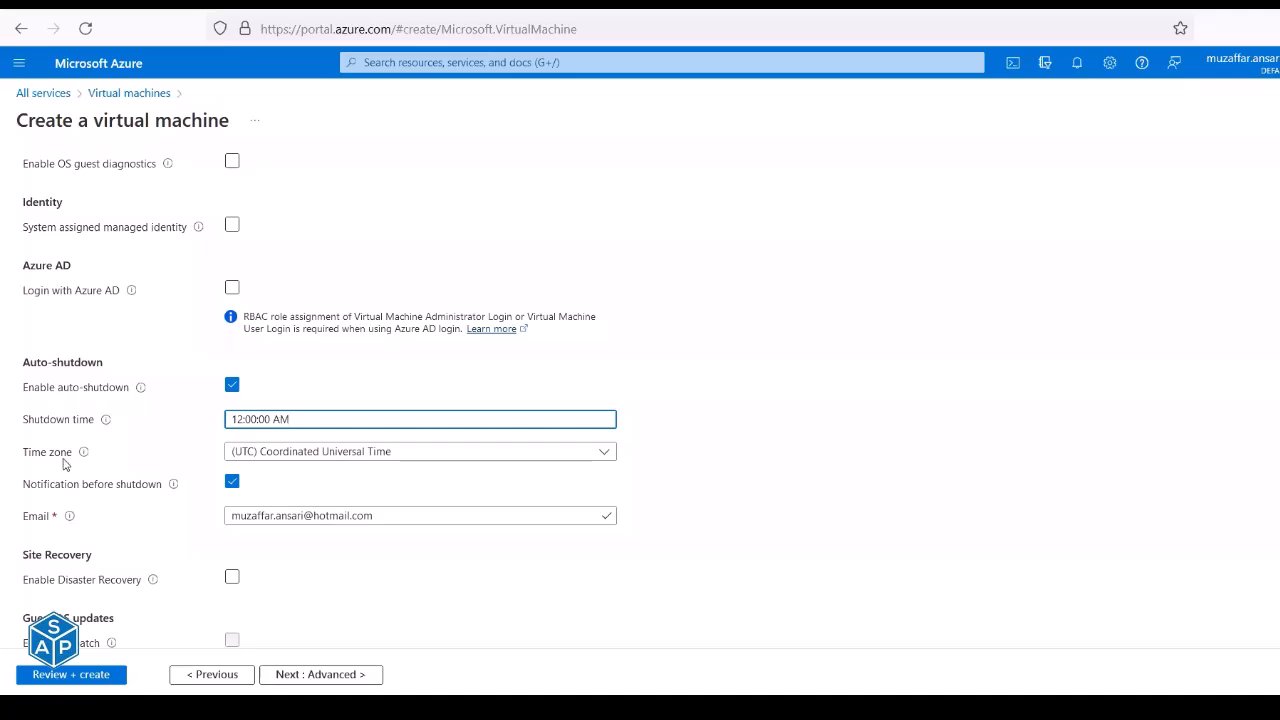
Set the auto-shutdown time zone to (UTC+05:30) Chennai, Kolkata, Mumbai, New Delhi and disable notification before shutdown.
left_click(604, 452)
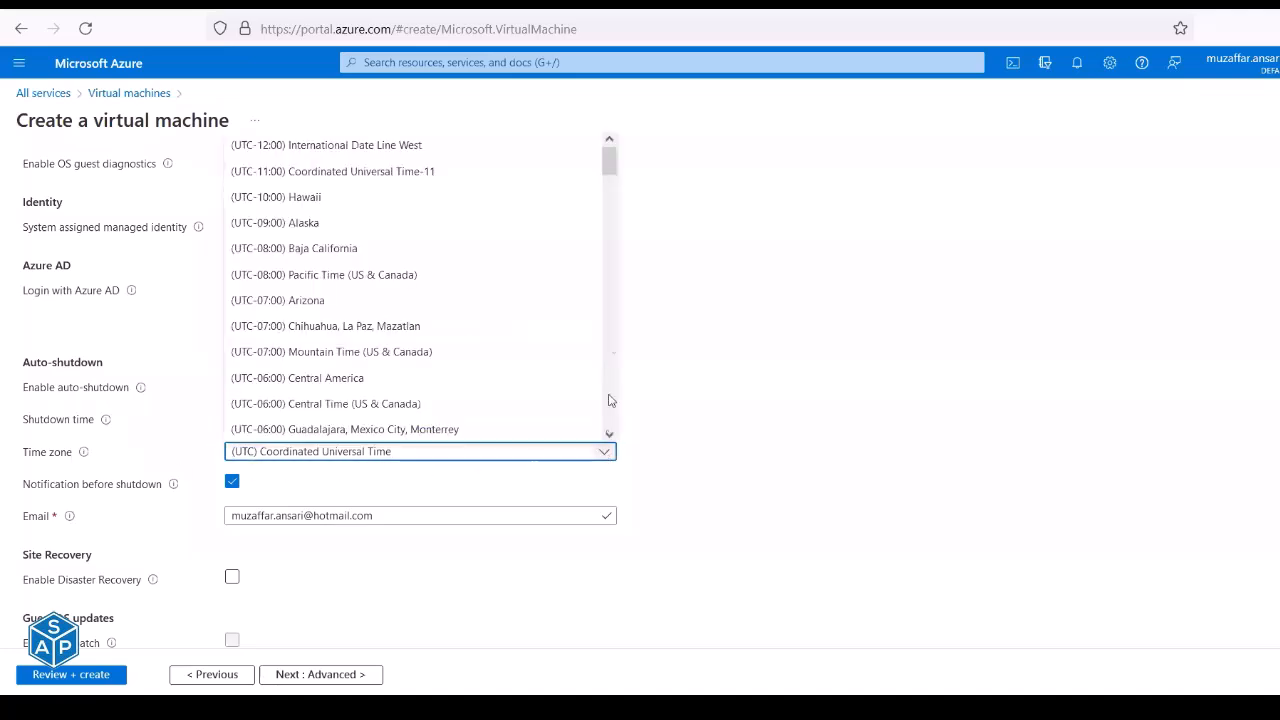
scroll(610, 320, "down", 15)
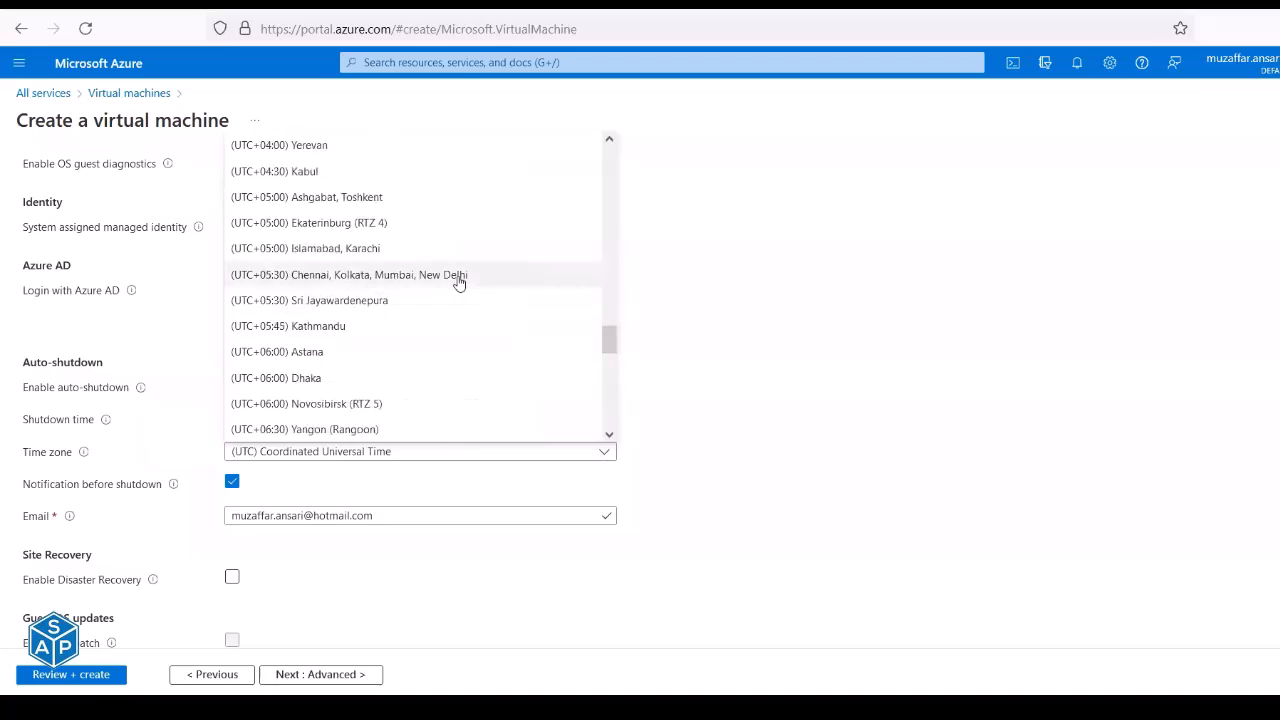
left_click(459, 283)
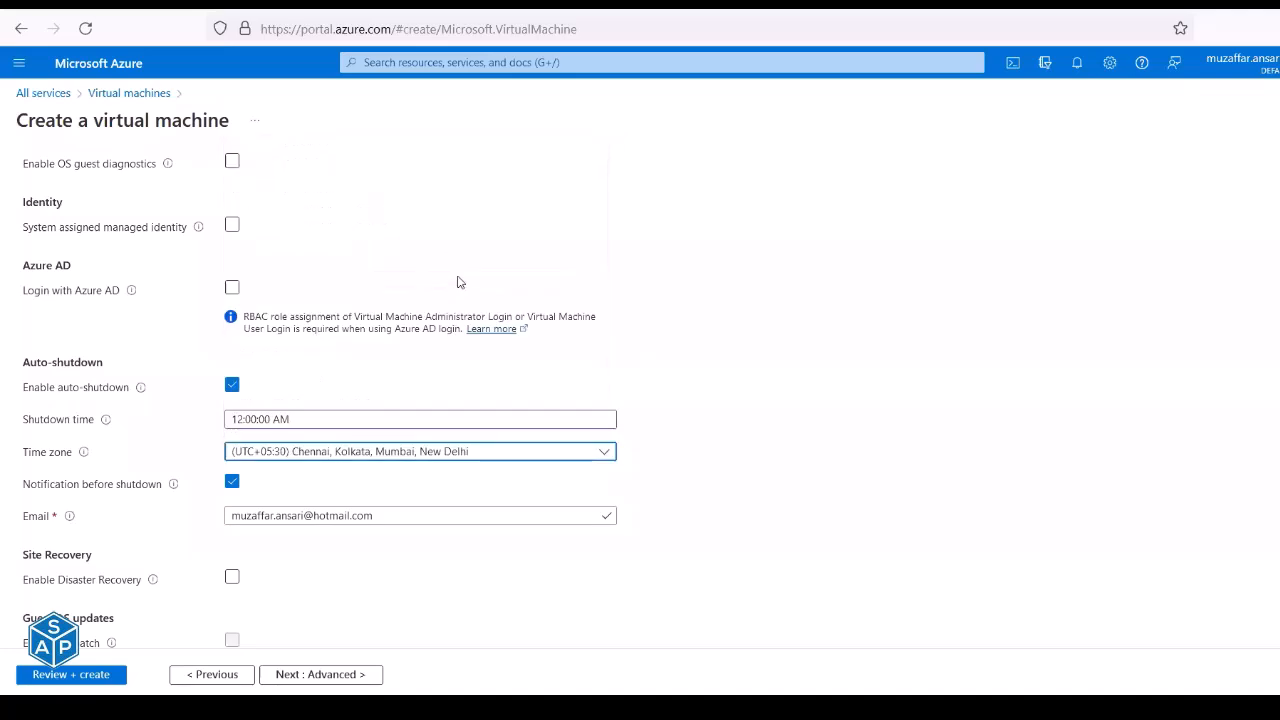
left_click(232, 484)
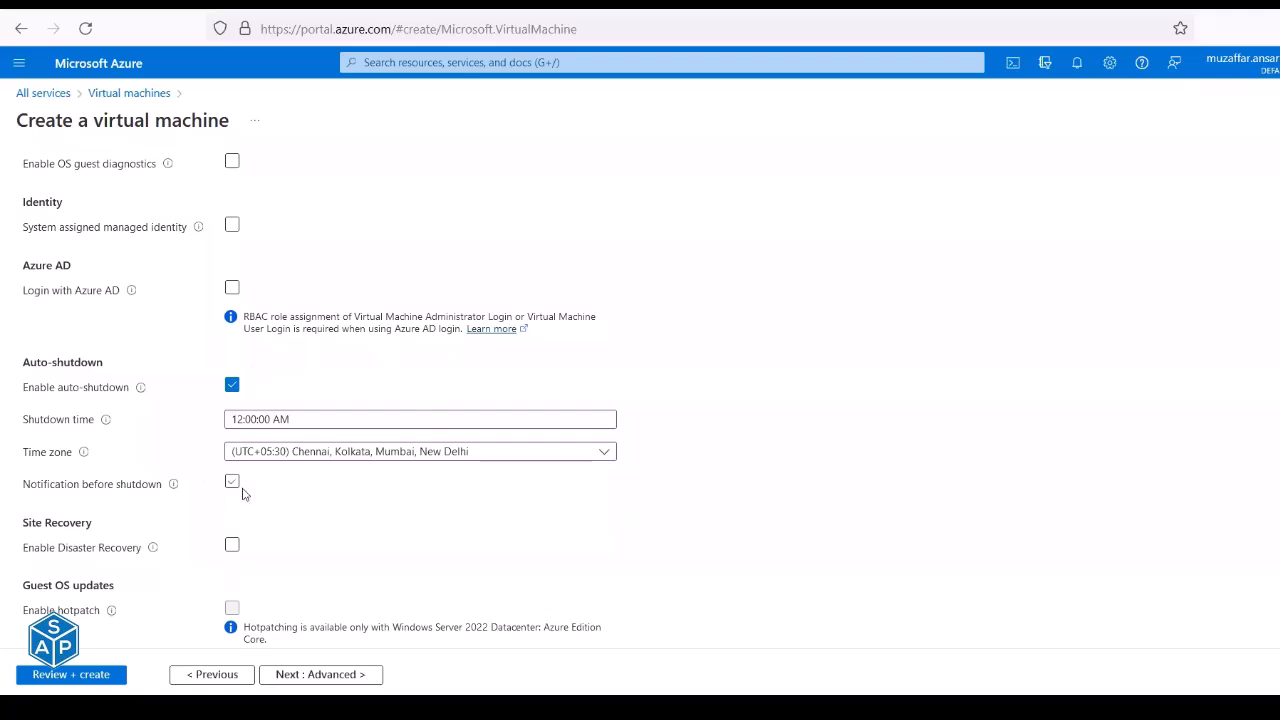
Compare the management settings with the setup sheet and look up its DNS name label entry.
key("alt+Tab")
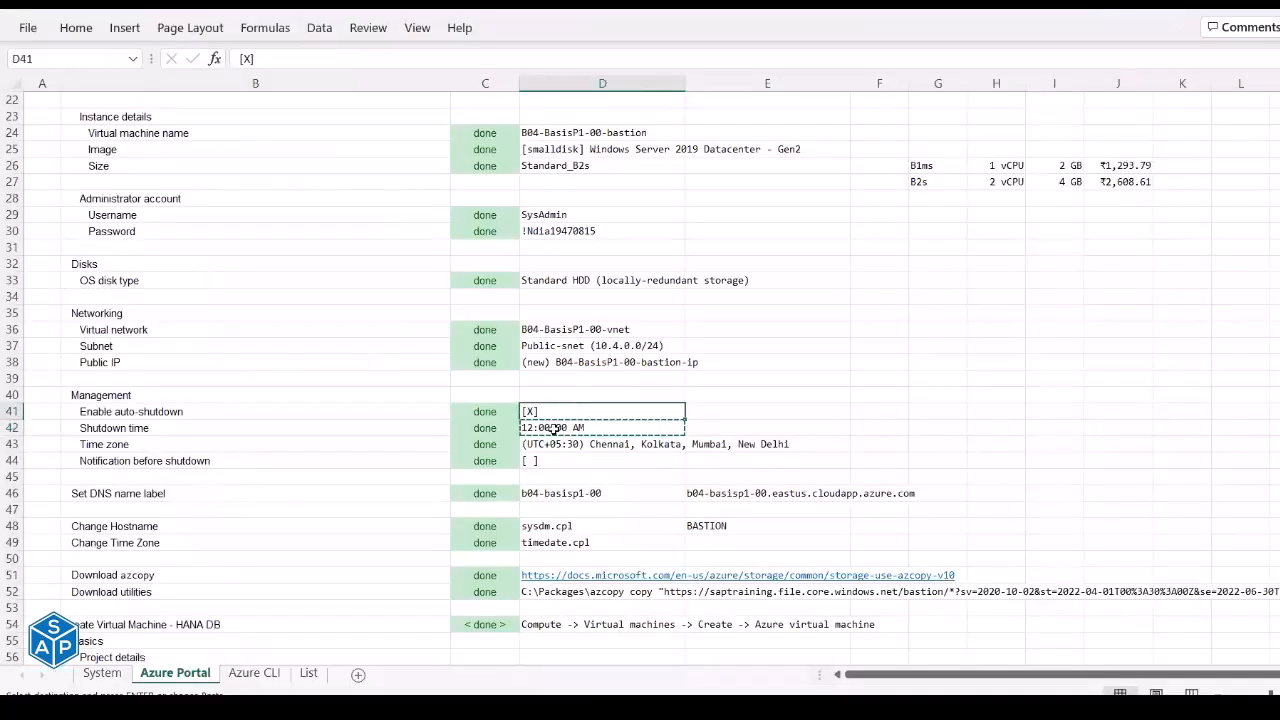
left_click(554, 428)
left_click(554, 444)
left_click(554, 460)
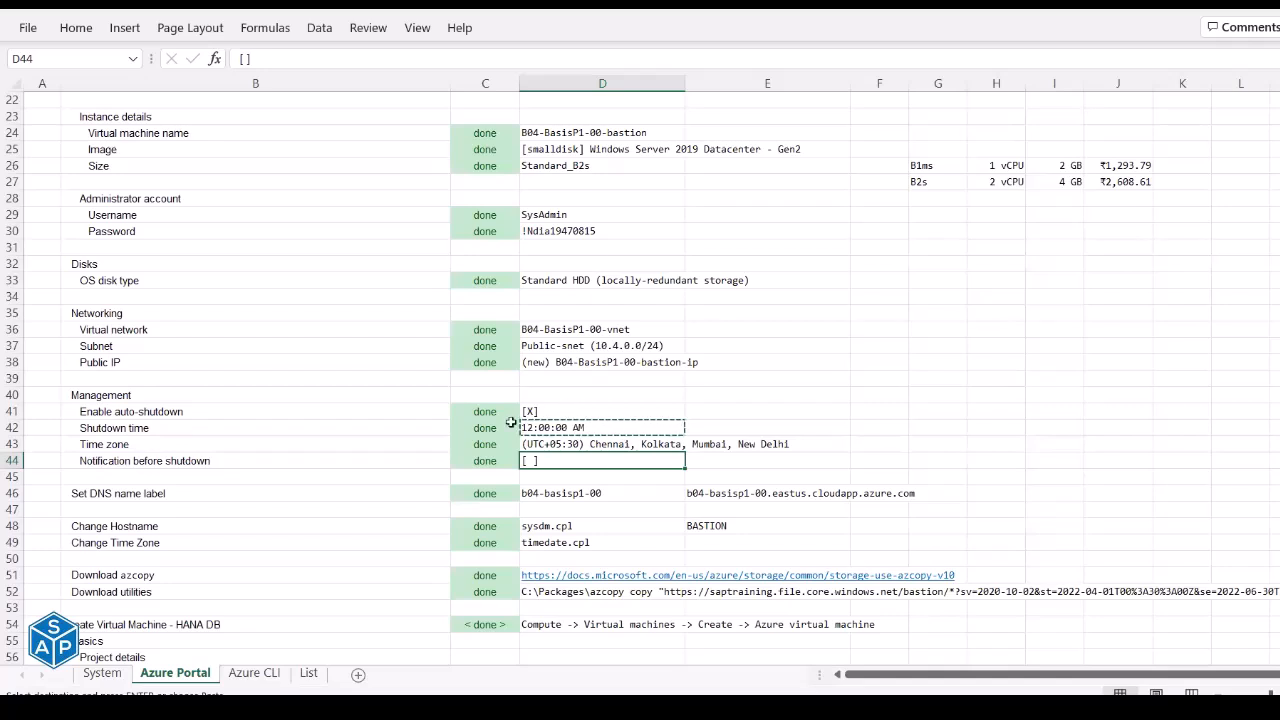
left_click(120, 494)
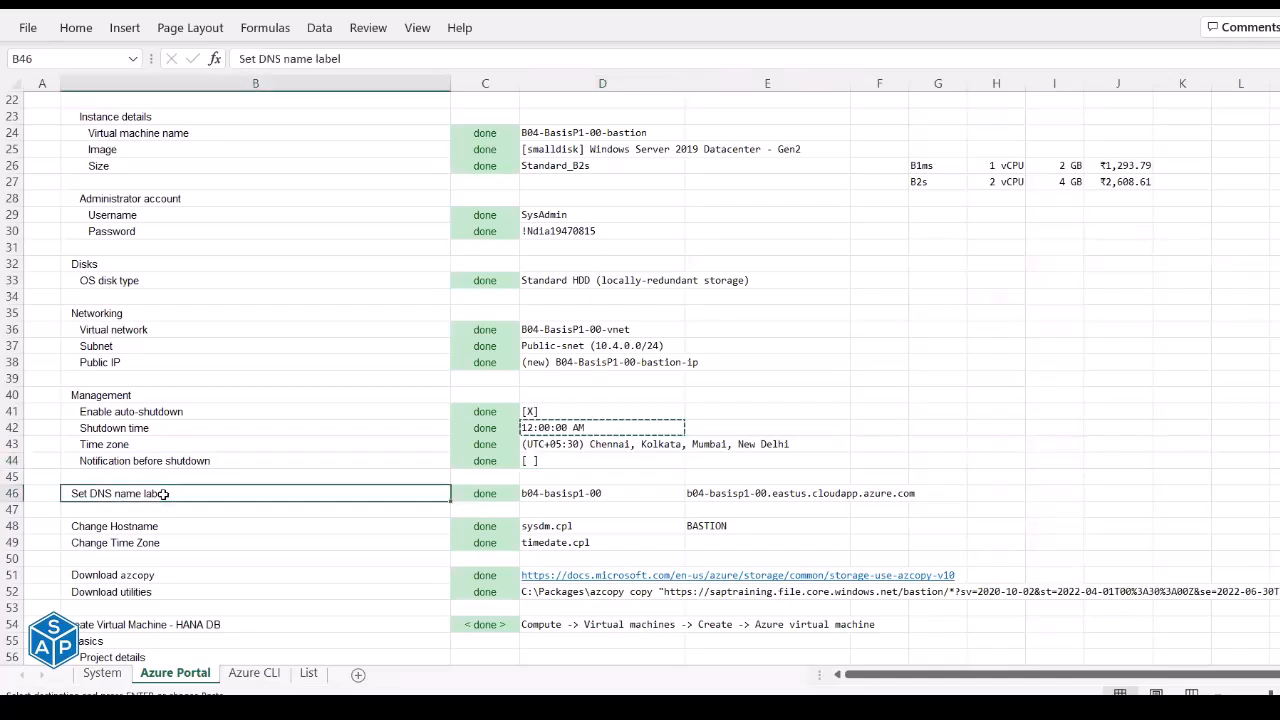
left_click(591, 491)
key("alt+Tab")
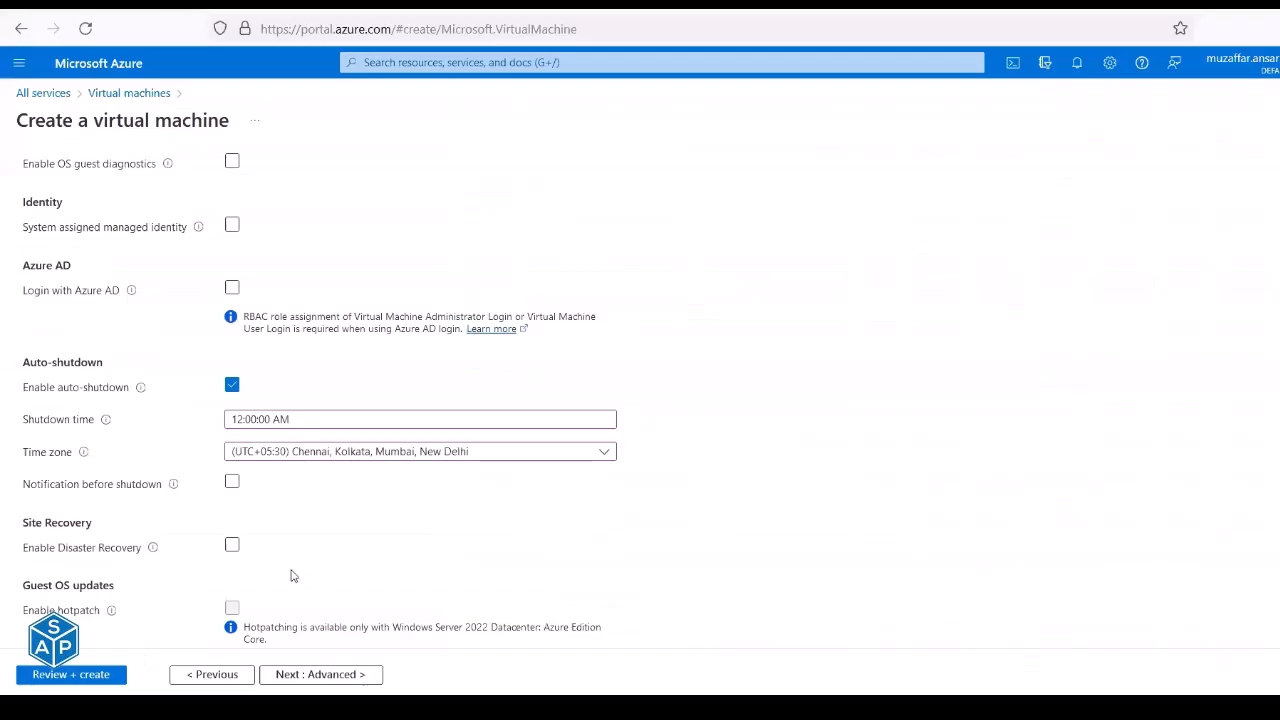
scroll(323, 523, "down", 2)
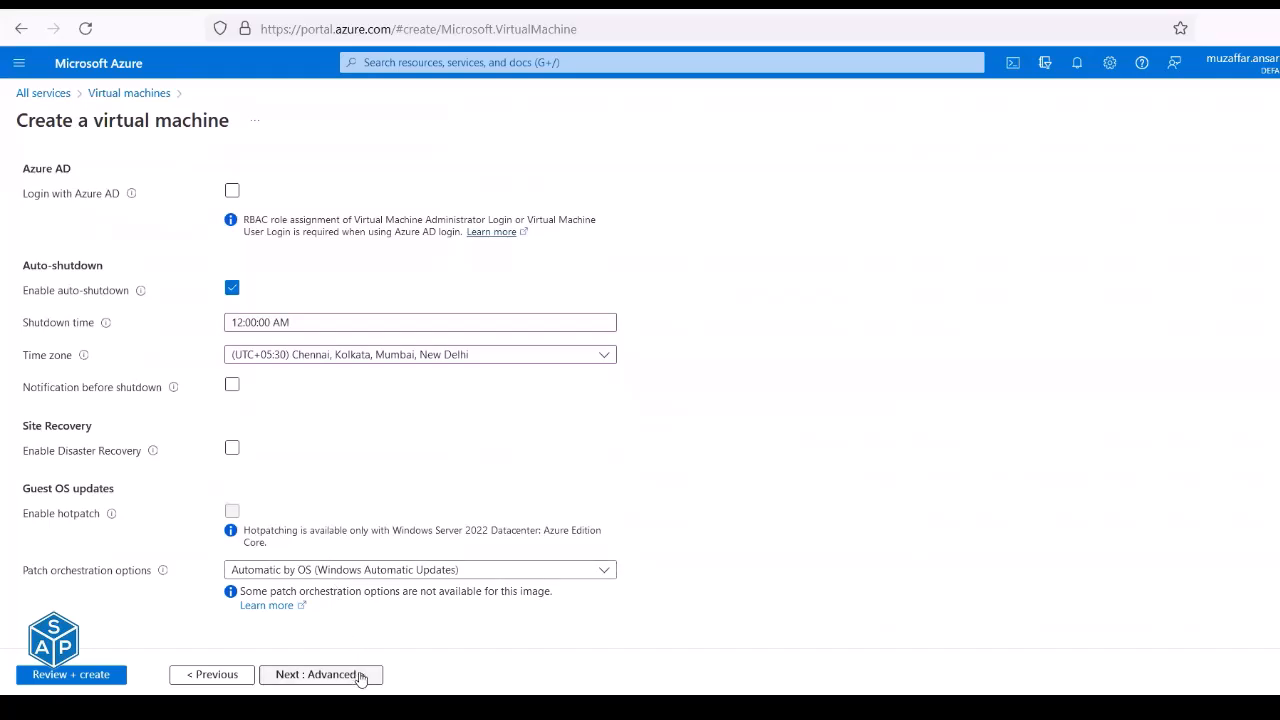
scroll(175, 630, "up", 5)
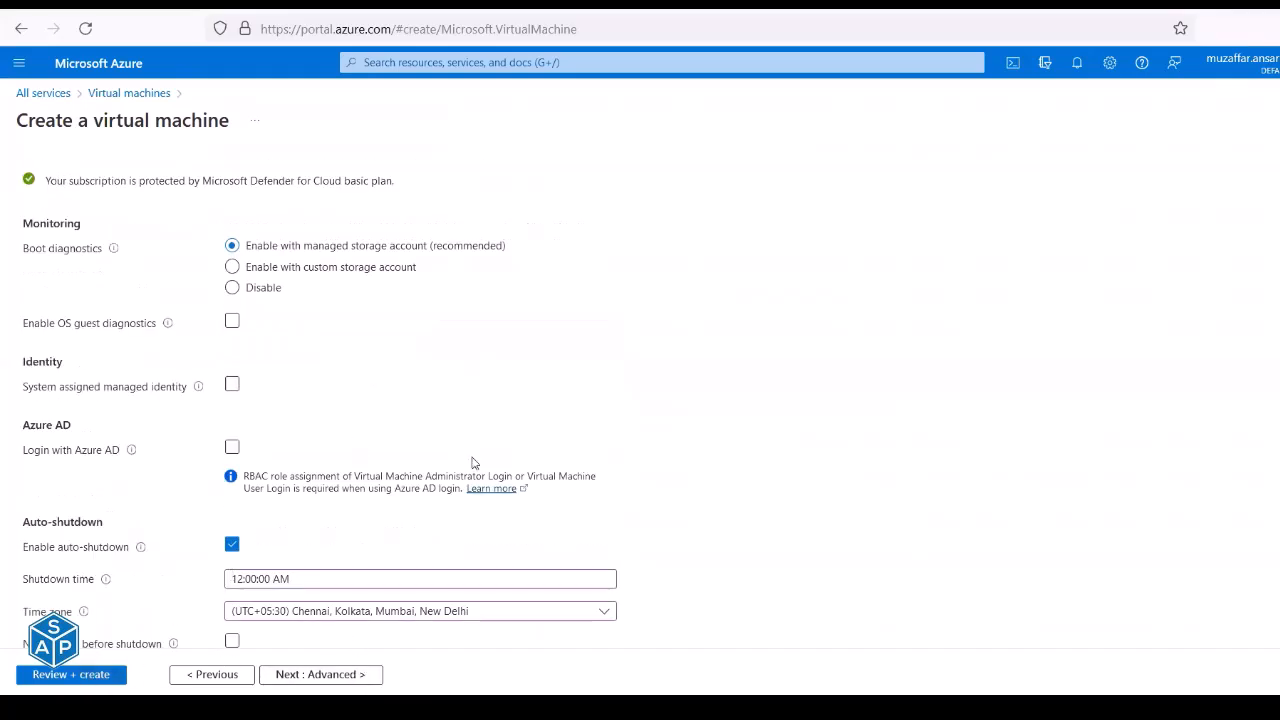
key("alt+Tab")
left_click_drag(411, 494, 703, 494)
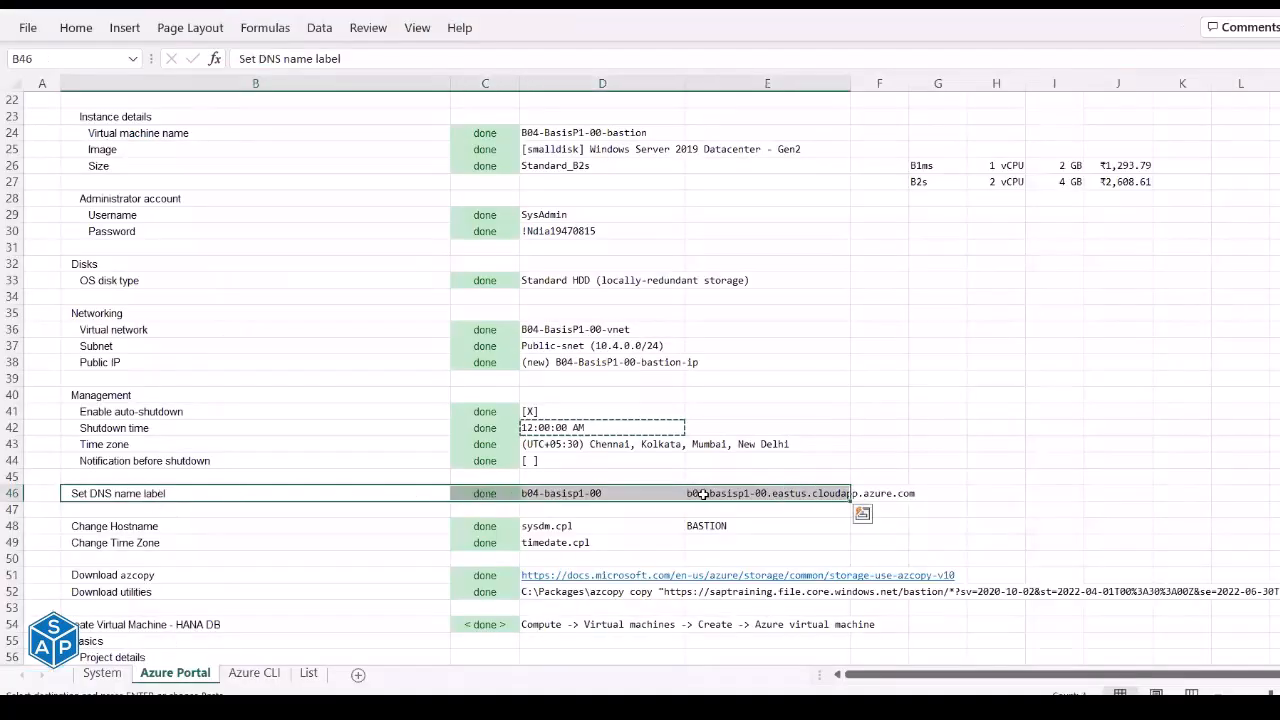
key("alt+Tab")
Run the final validation of the virtual machine and check its outcome and the estimated hourly price.
left_click(78, 674)
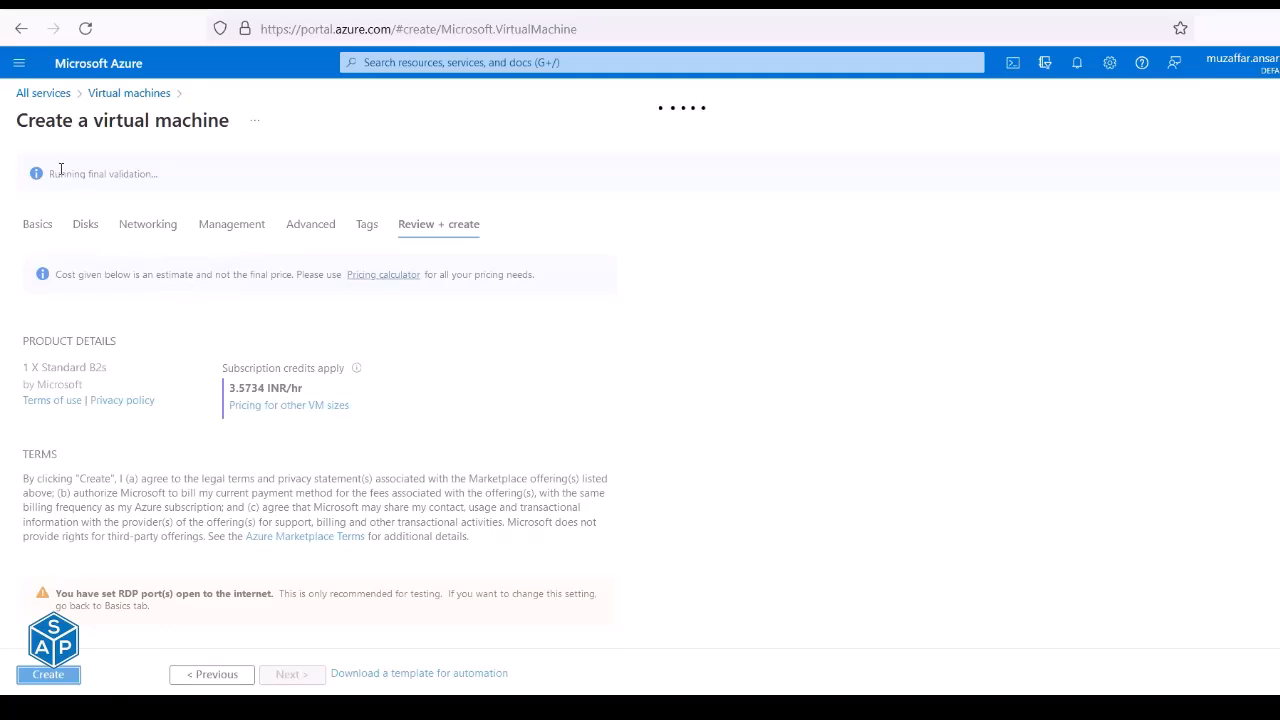
left_click_drag(50, 174, 160, 180)
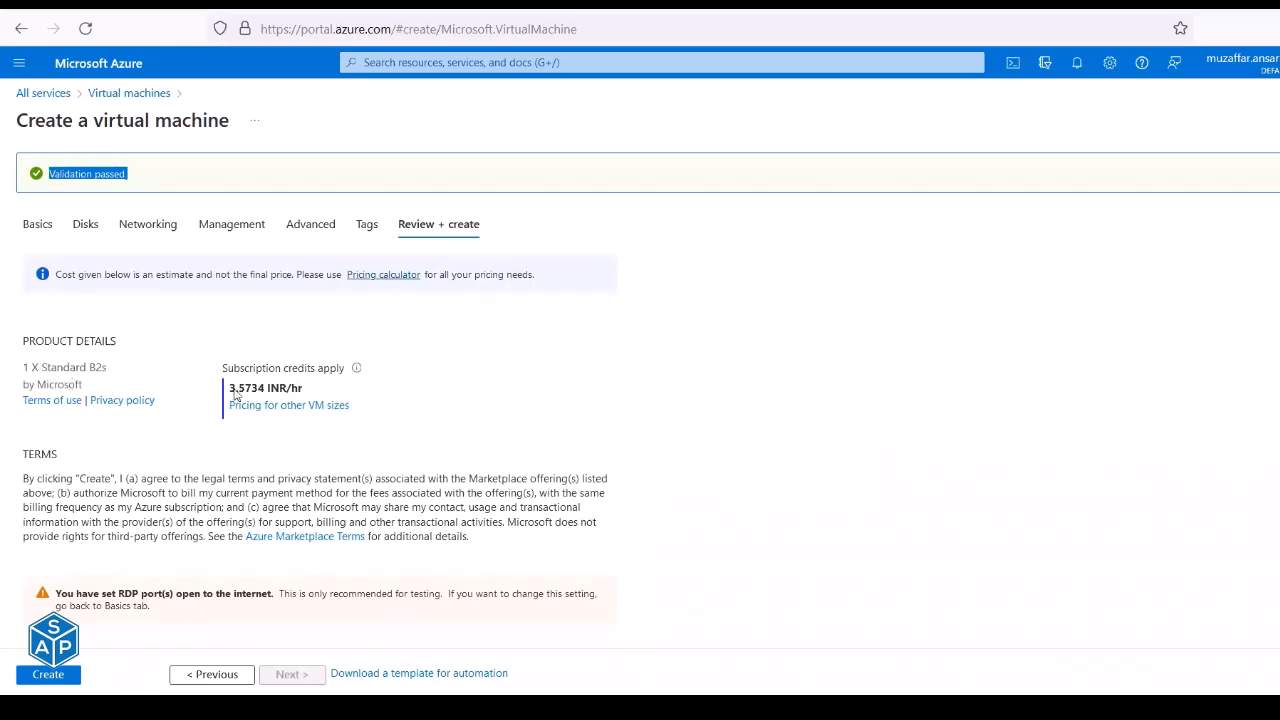
left_click_drag(322, 392, 226, 396)
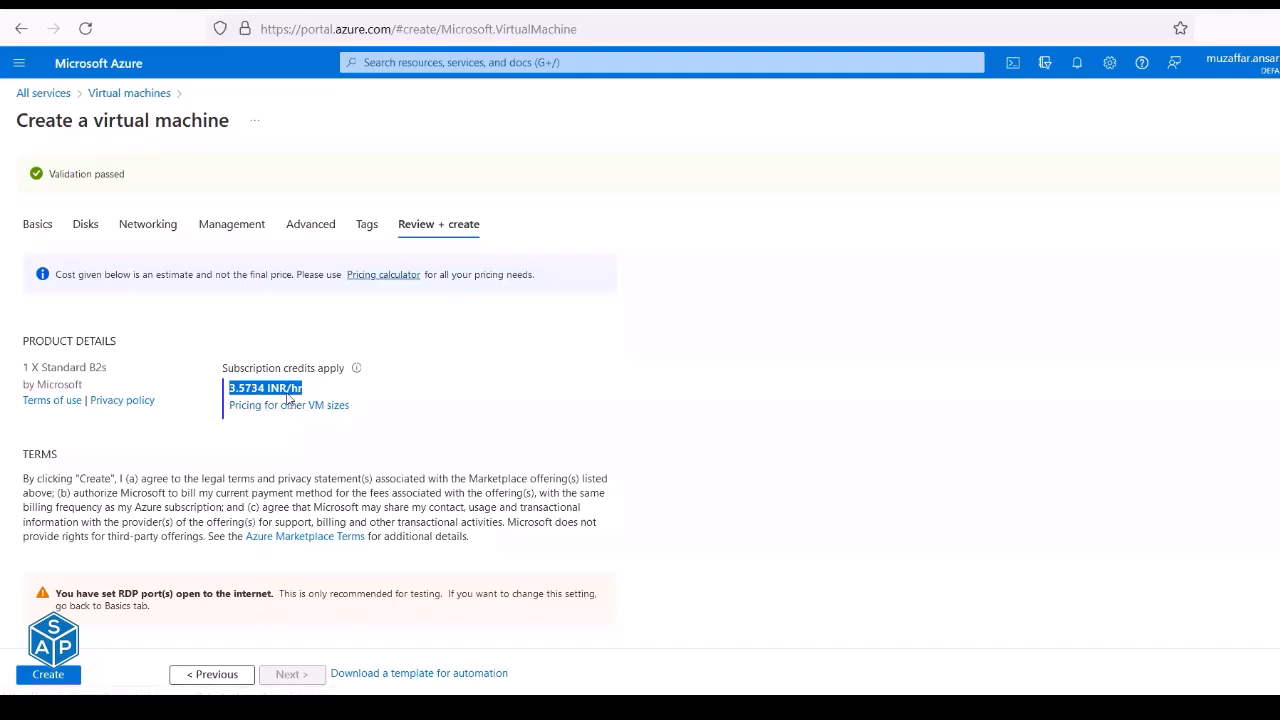
Review the Basics summary, checking subscription, resource group, virtual machine name, region and availability options.
scroll(287, 398, "down", 5)
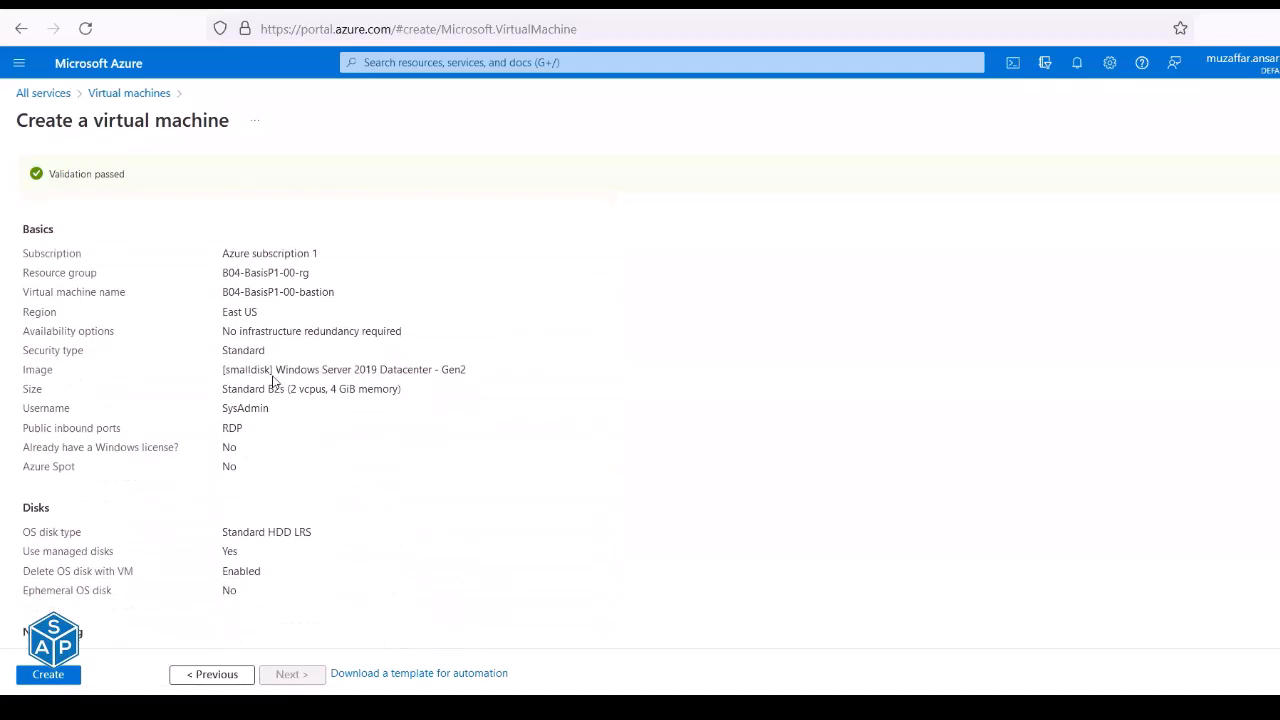
left_click_drag(222, 253, 303, 260)
left_click_drag(222, 276, 299, 278)
left_click_drag(222, 292, 296, 292)
left_click_drag(220, 312, 349, 334)
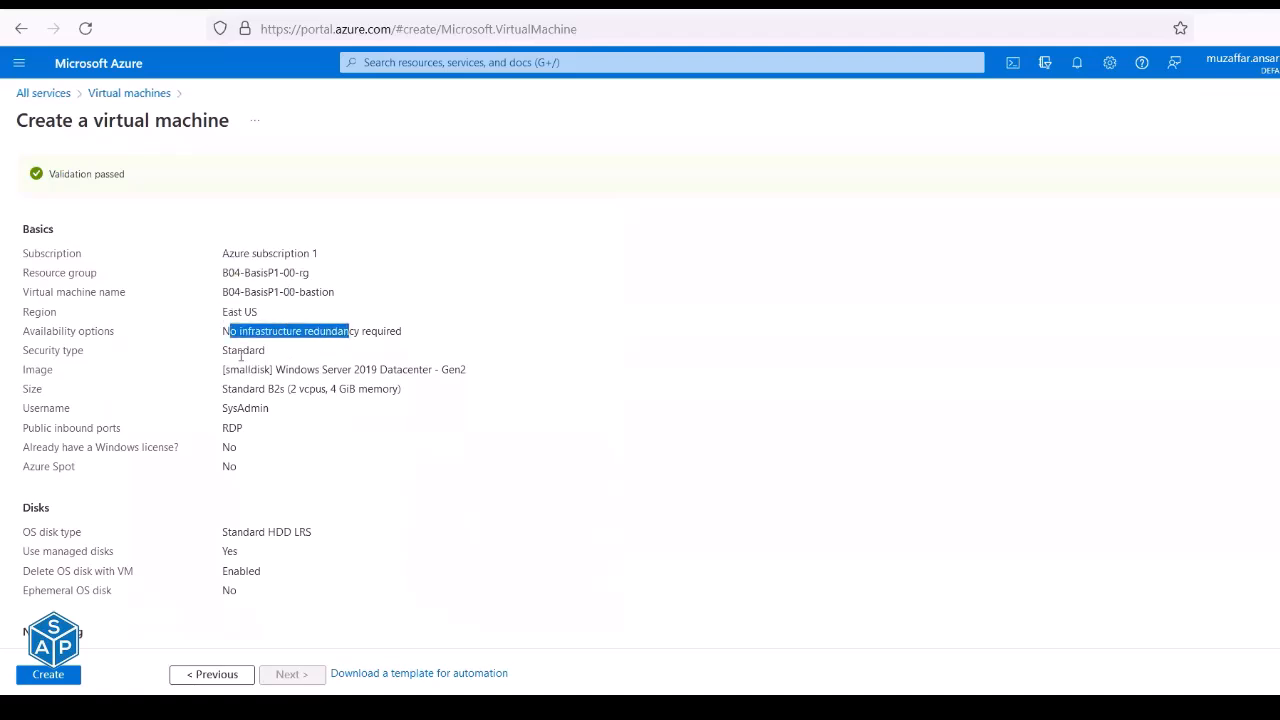
Review the disk type, virtual network, subnet, public IP, management and advanced settings in the configuration summary.
scroll(241, 356, "down", 2)
scroll(241, 356, "down", 2)
scroll(241, 356, "up", 1)
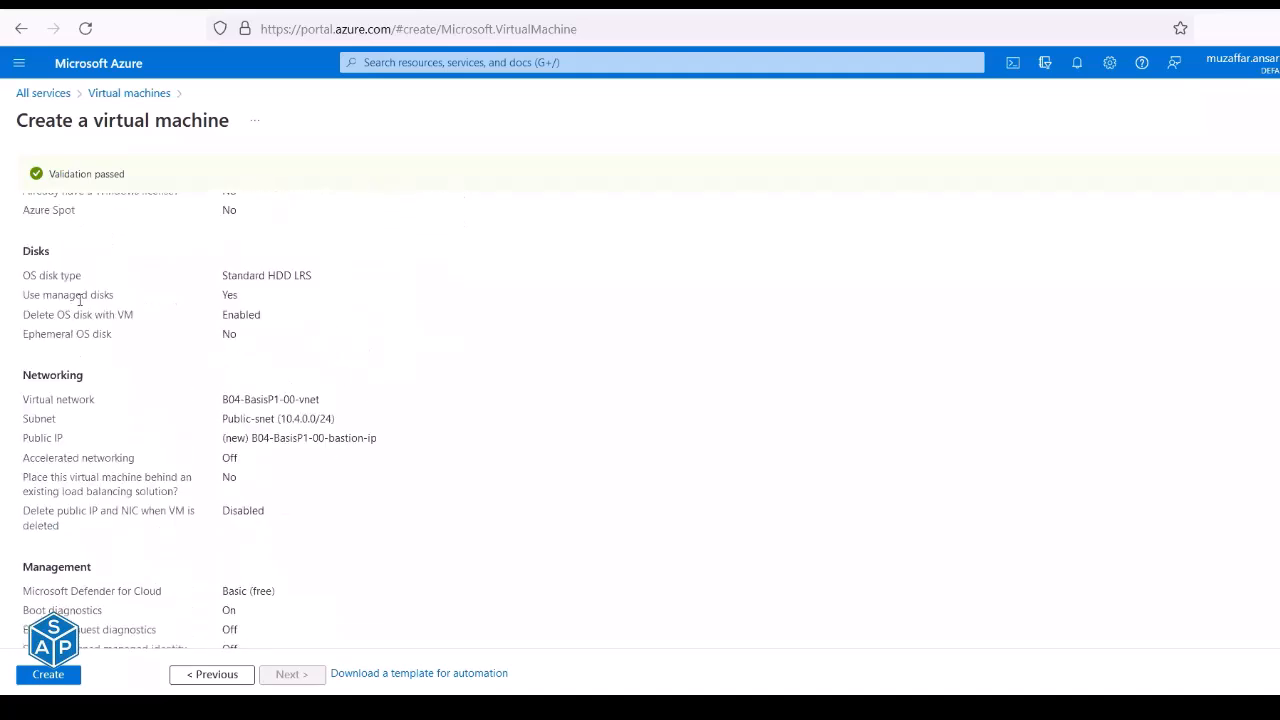
left_click_drag(224, 273, 311, 283)
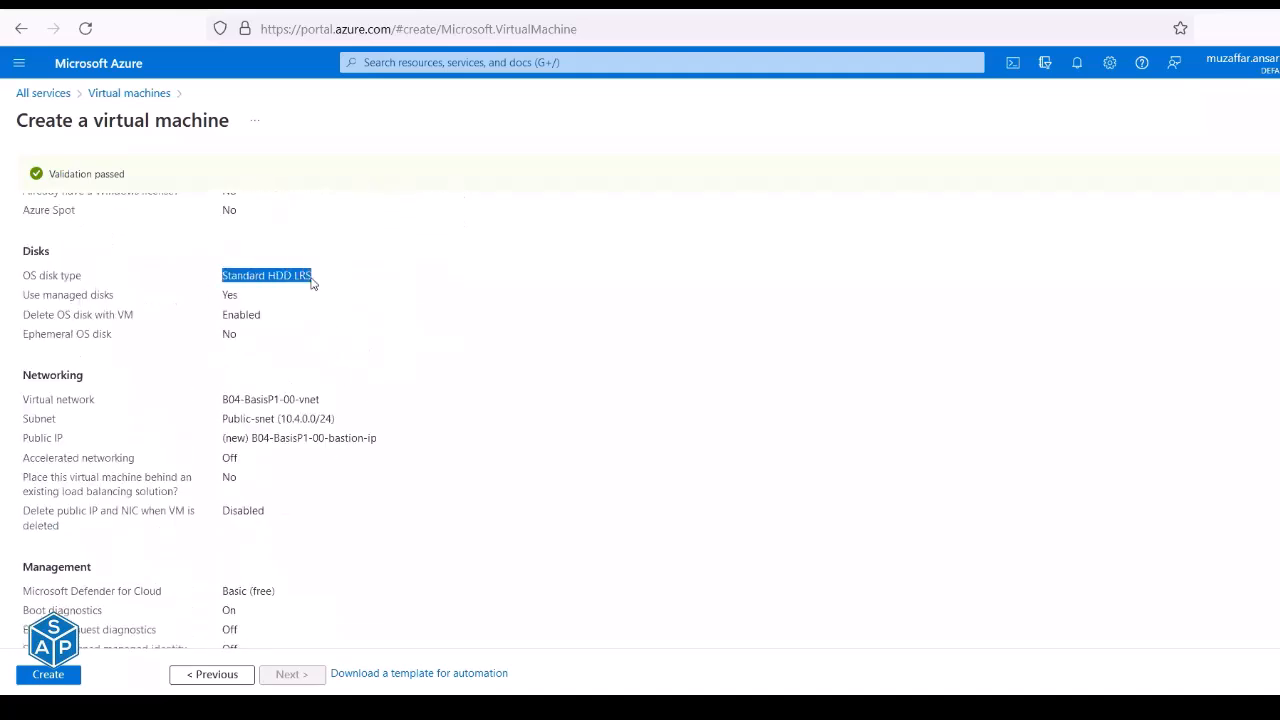
scroll(312, 283, "down", 1)
left_click_drag(228, 314, 322, 320)
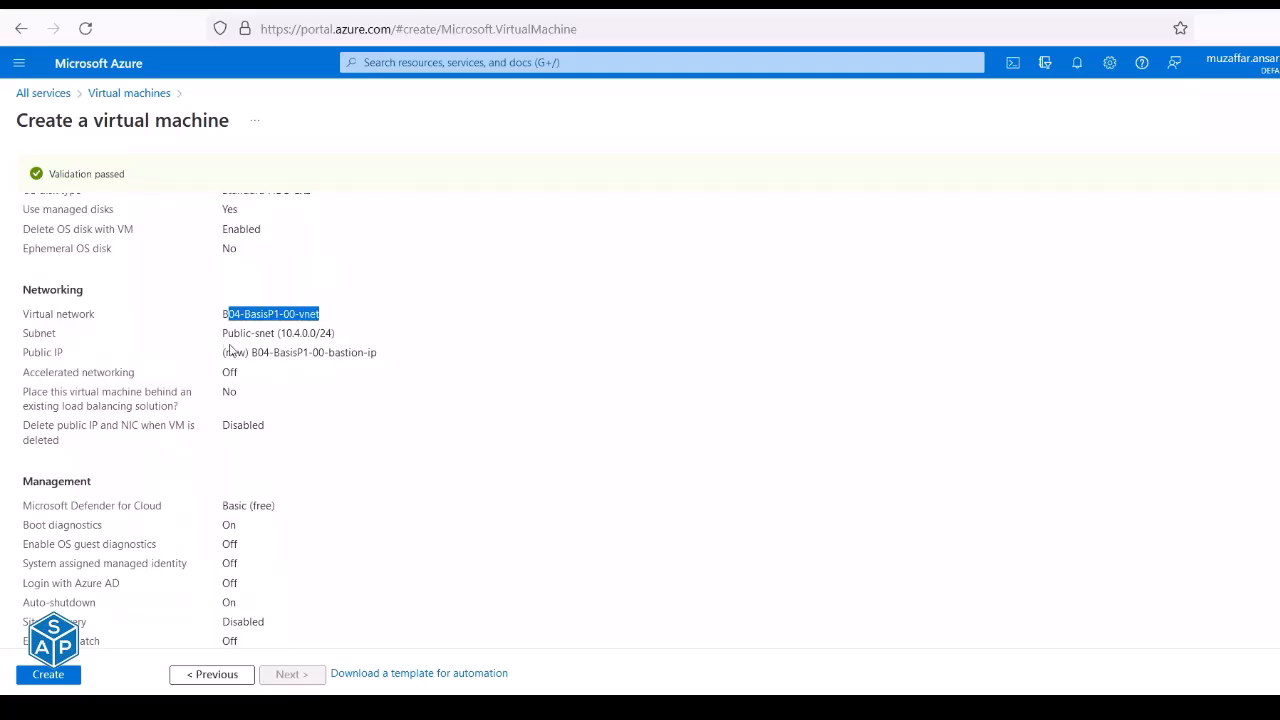
left_click_drag(220, 334, 337, 342)
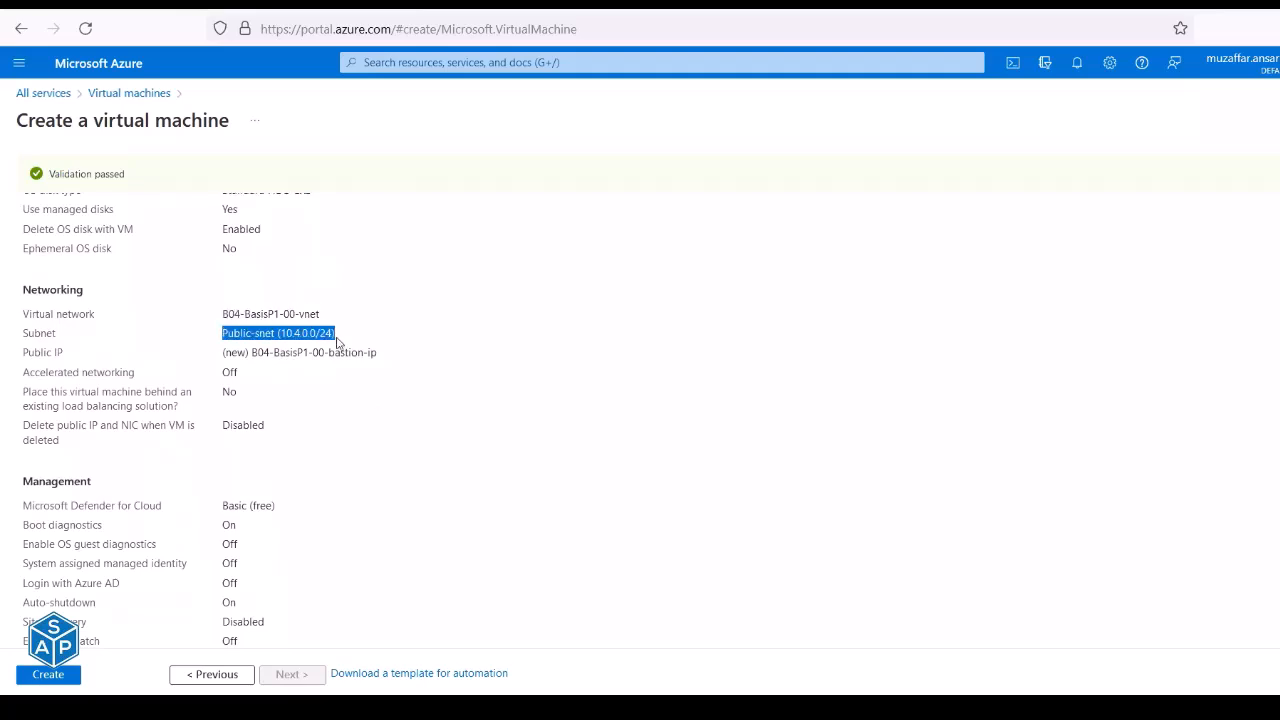
left_click_drag(223, 353, 373, 354)
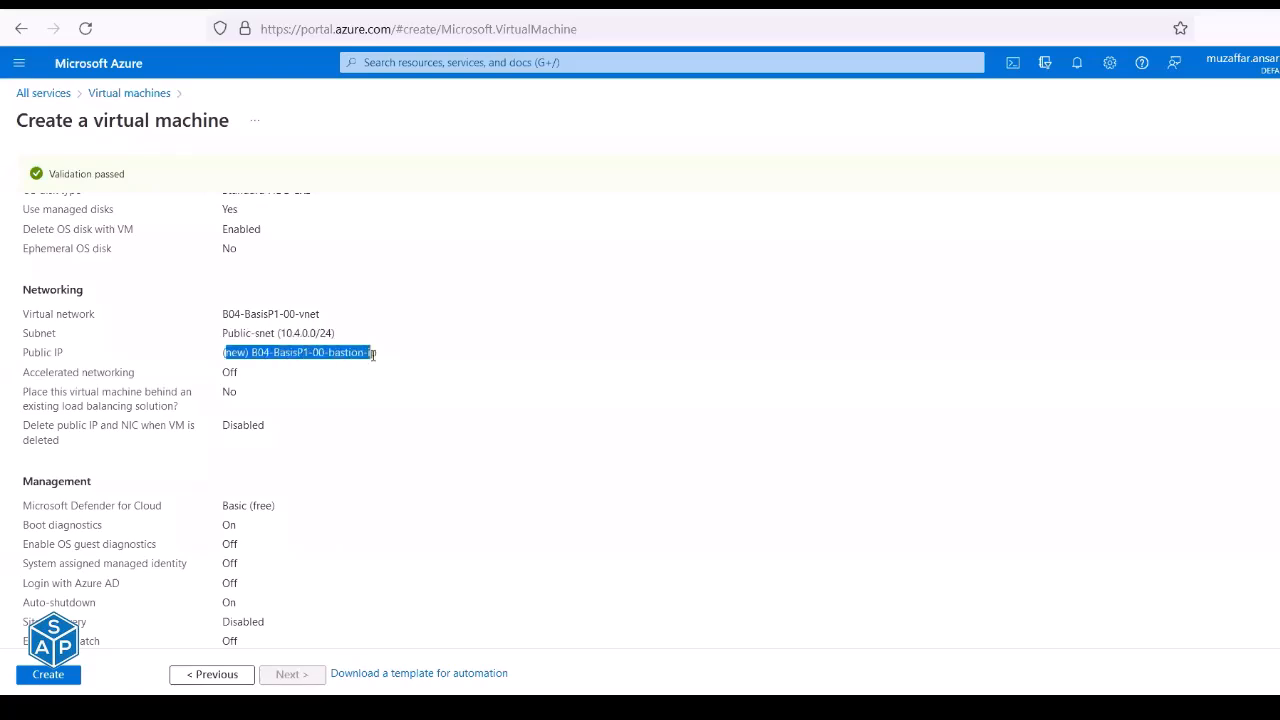
scroll(229, 390, "down", 2)
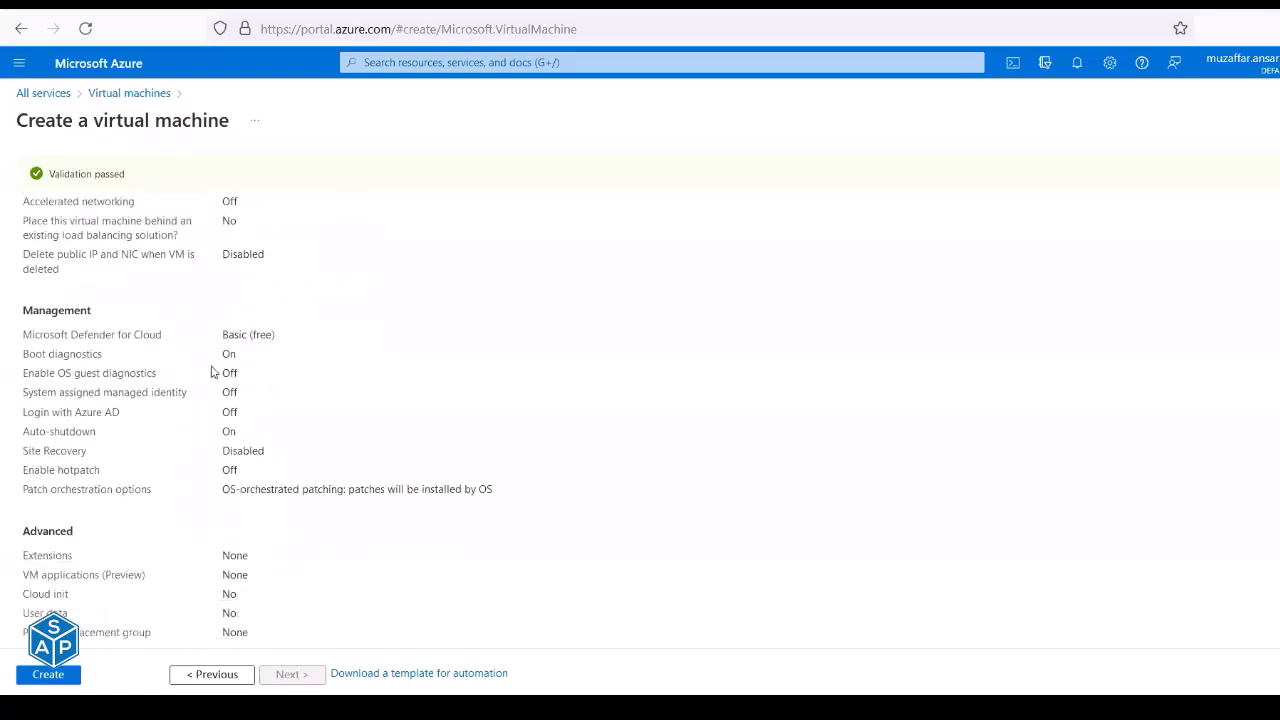
scroll(258, 340, "down", 1)
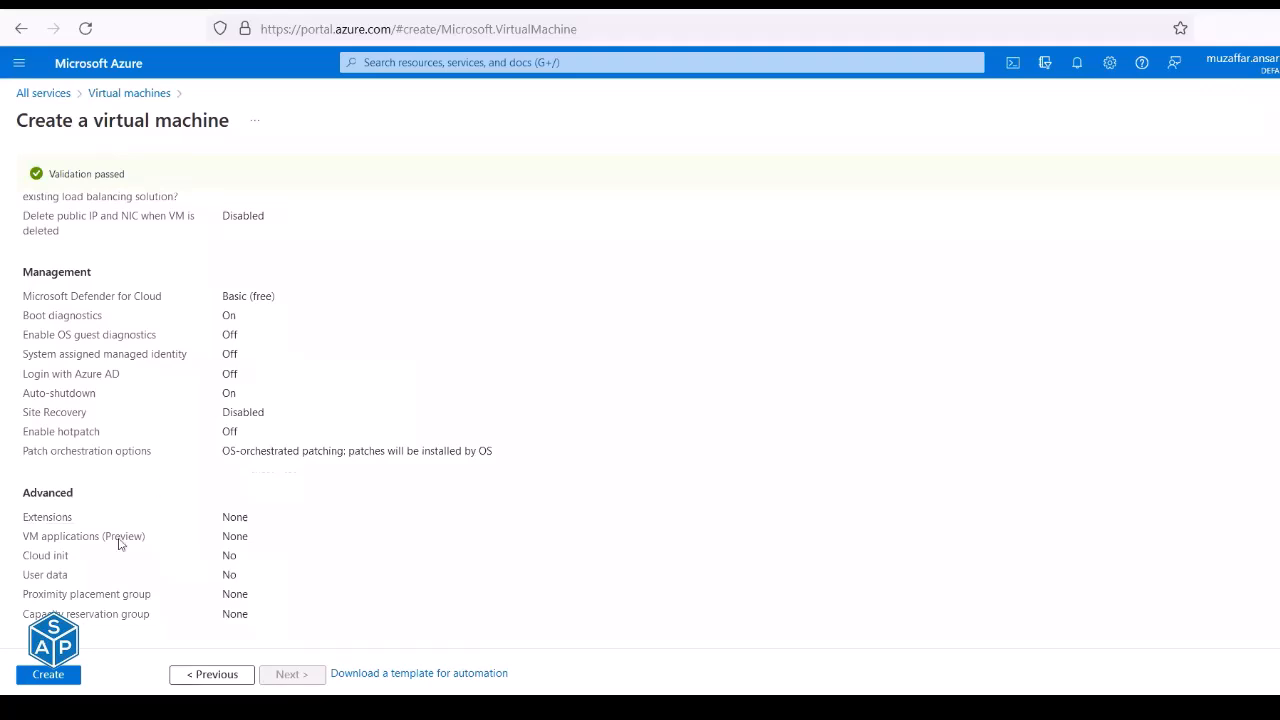
Create the bastion host virtual machine and check the deployment's notifications and the status of its resources.
left_click(45, 676)
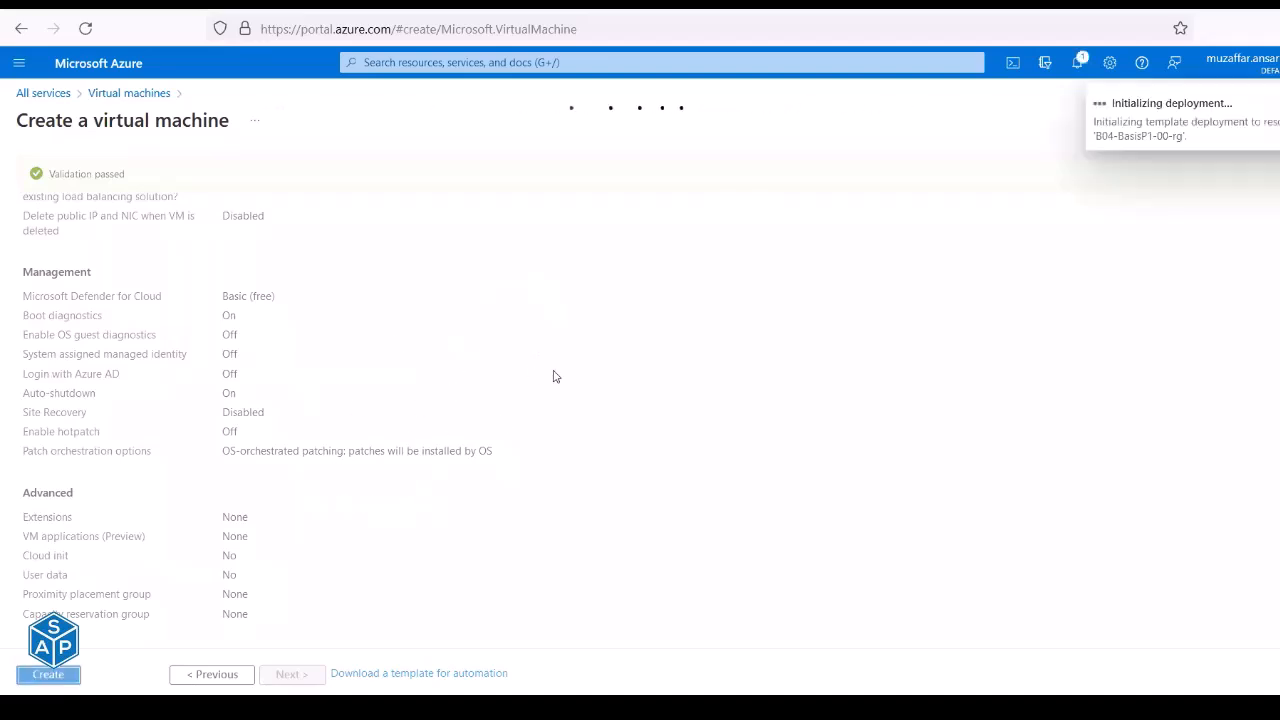
left_click(1078, 61)
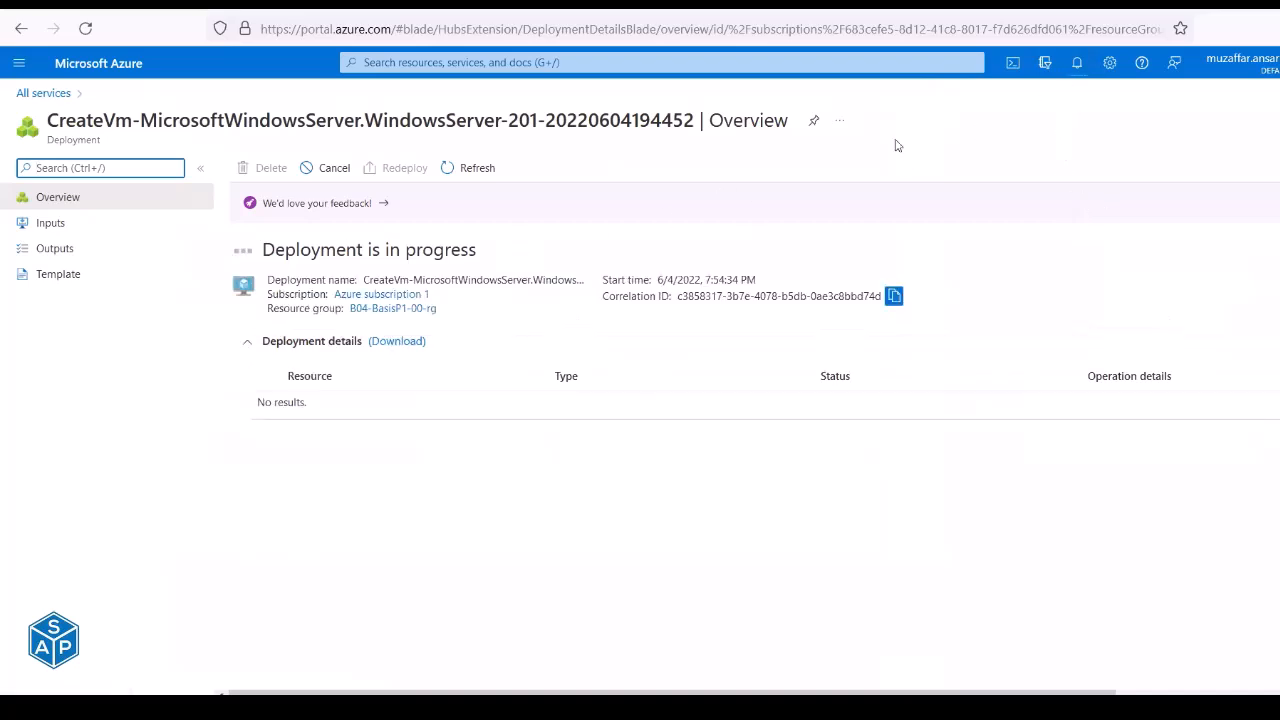
left_click(1077, 64)
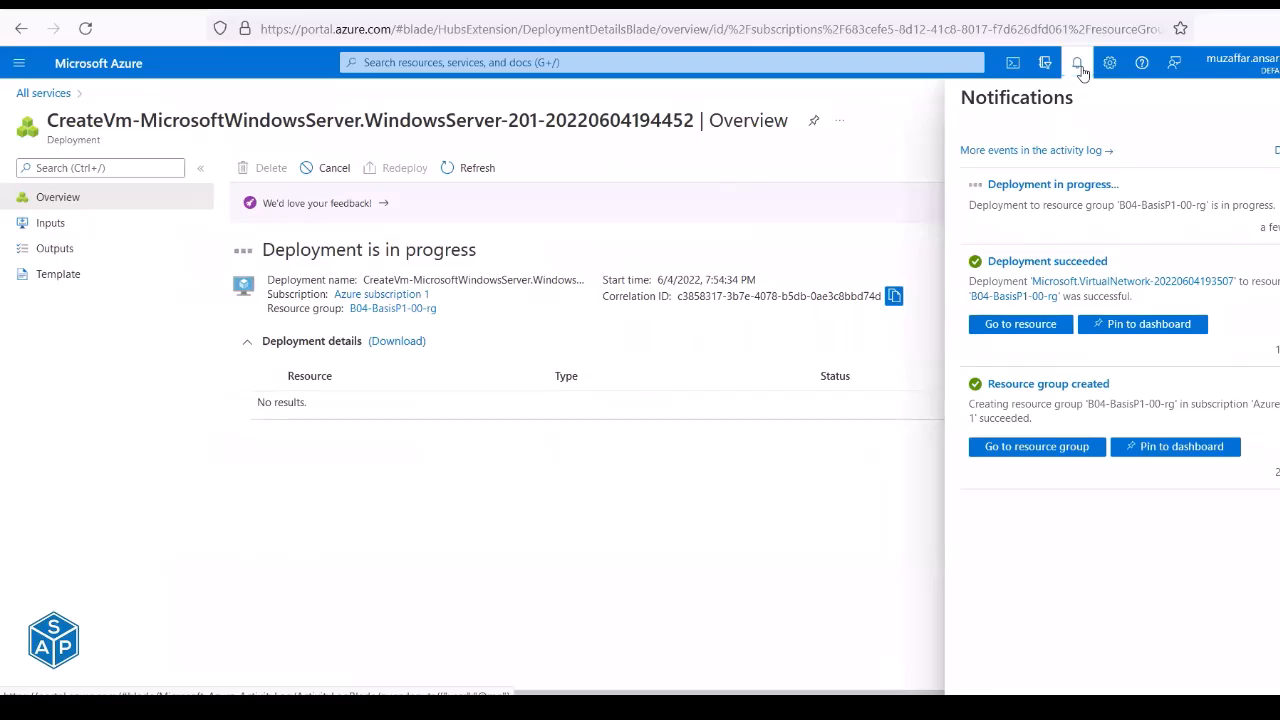
left_click(1078, 66)
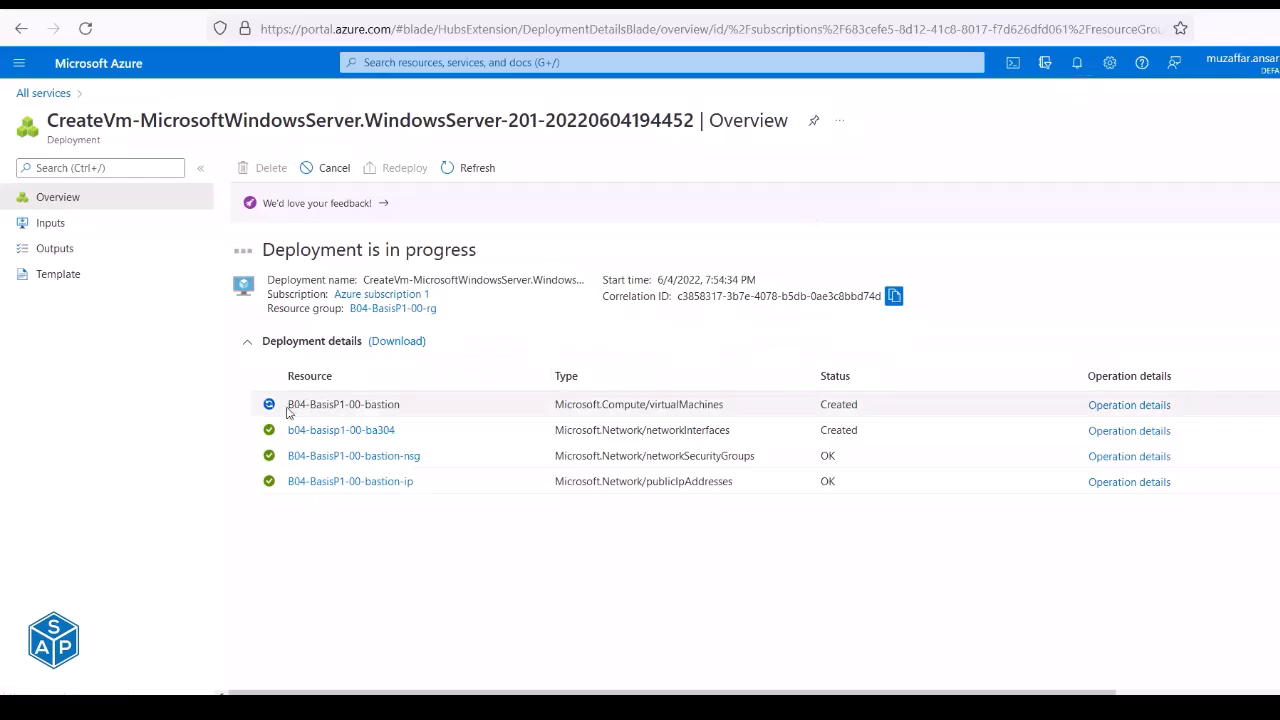
left_click_drag(428, 486, 291, 491)
left_click(291, 491)
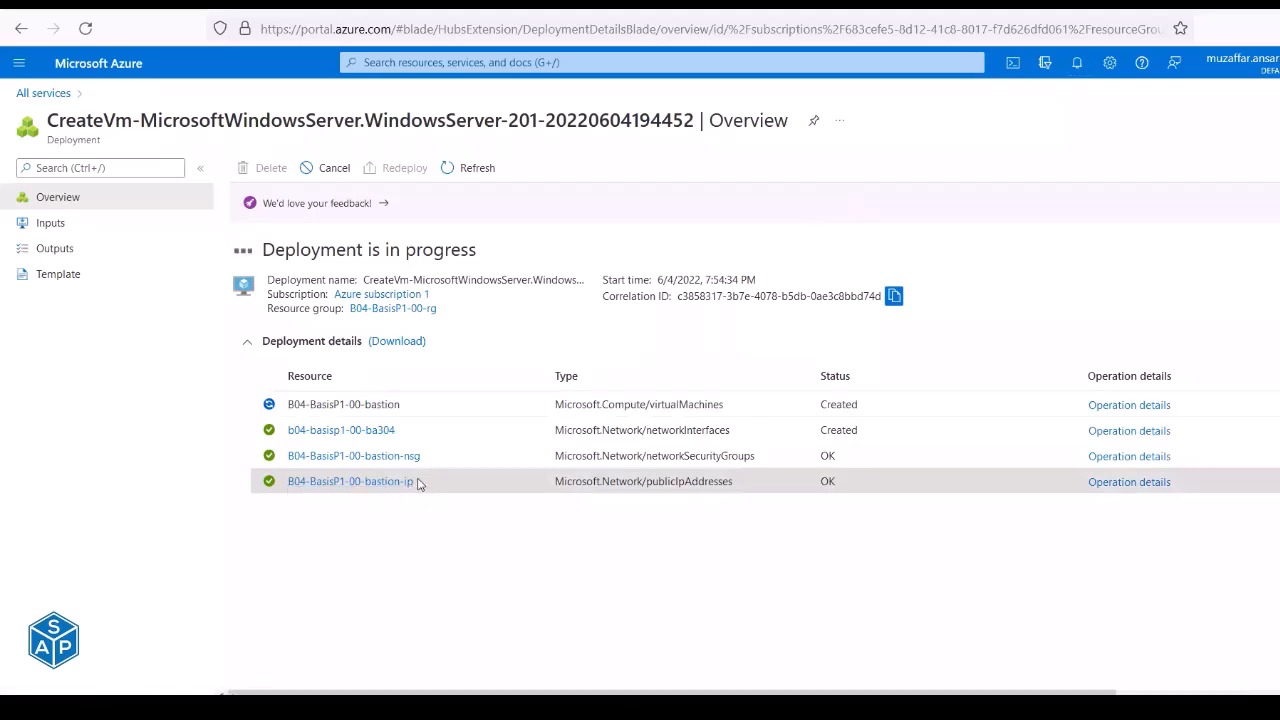
Examine the names and types of the resources created by the bastion deployment, and check the deployment notifications.
left_click_drag(420, 483, 297, 489)
left_click_drag(429, 454, 291, 465)
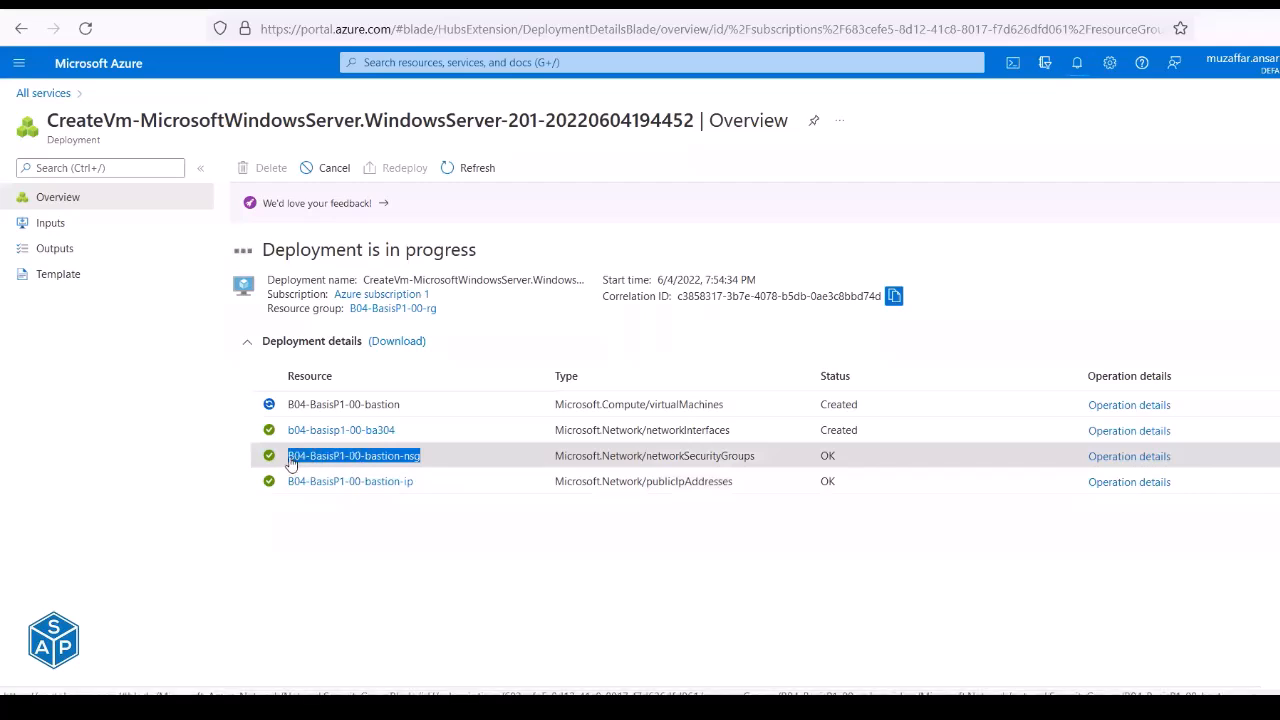
left_click_drag(400, 433, 285, 445)
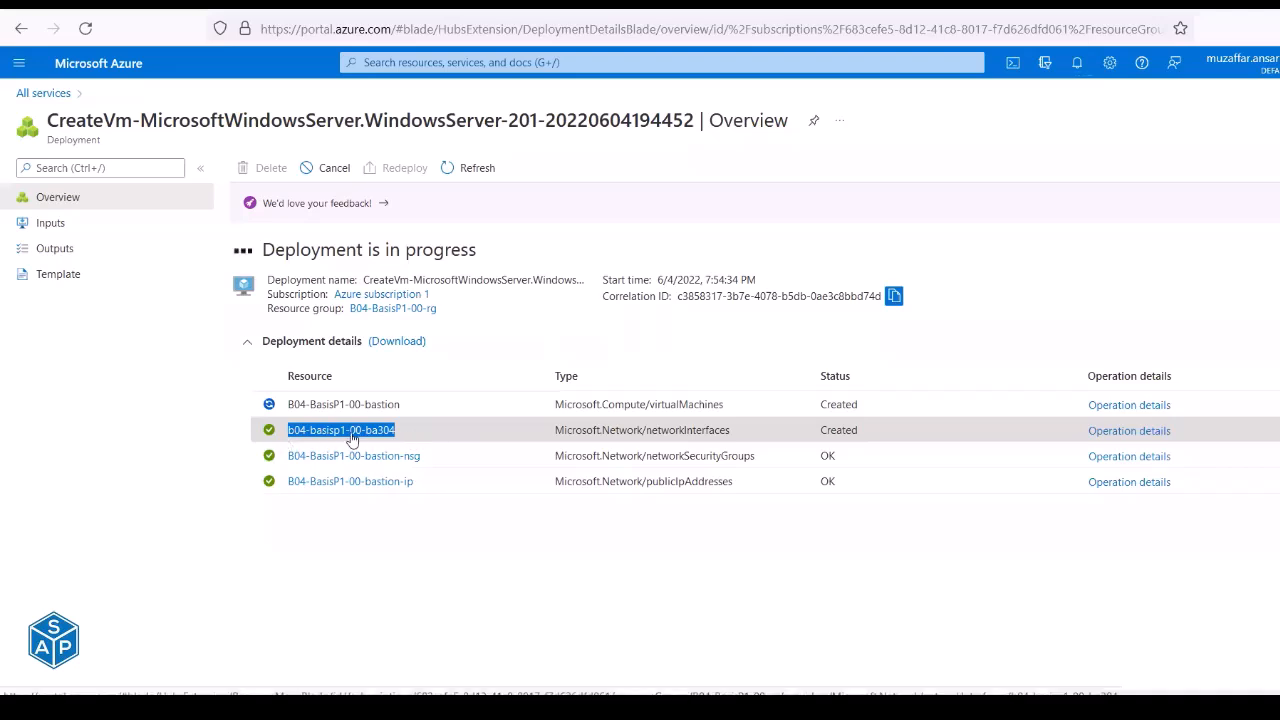
left_click(643, 432)
left_click_drag(643, 432, 743, 440)
left_click_drag(651, 456, 756, 462)
left_click_drag(644, 486, 733, 484)
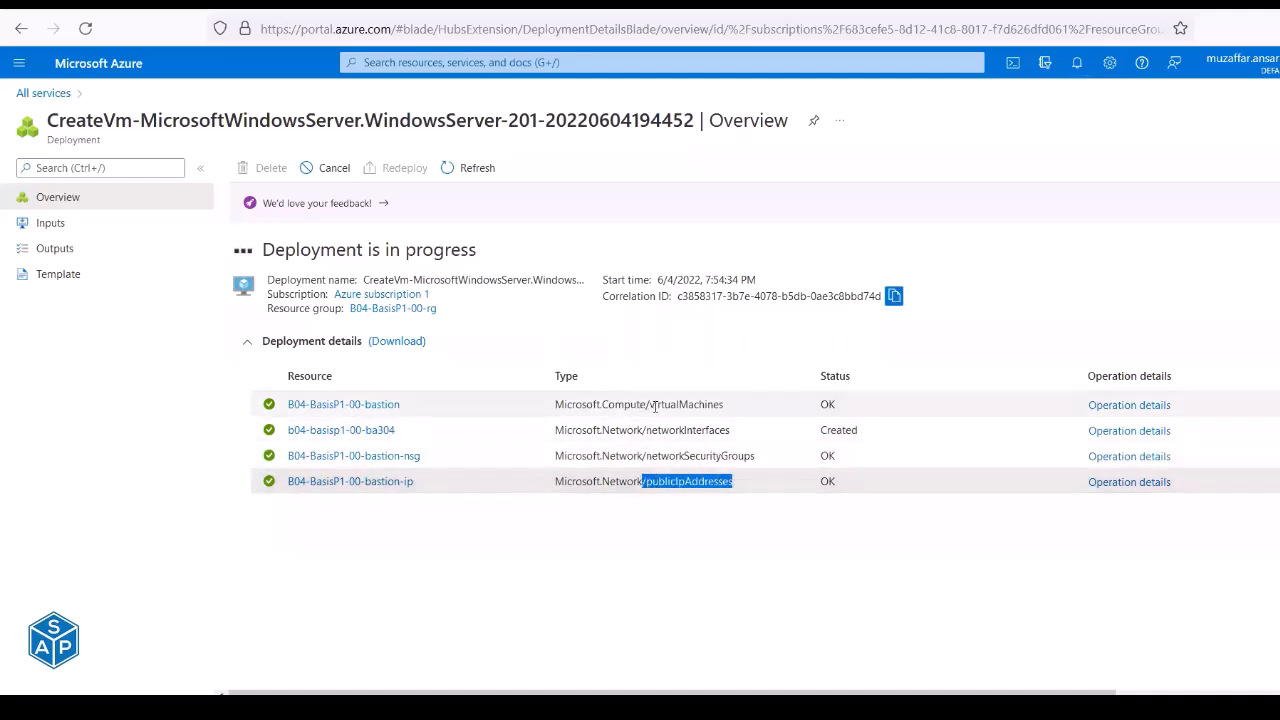
left_click_drag(651, 404, 722, 422)
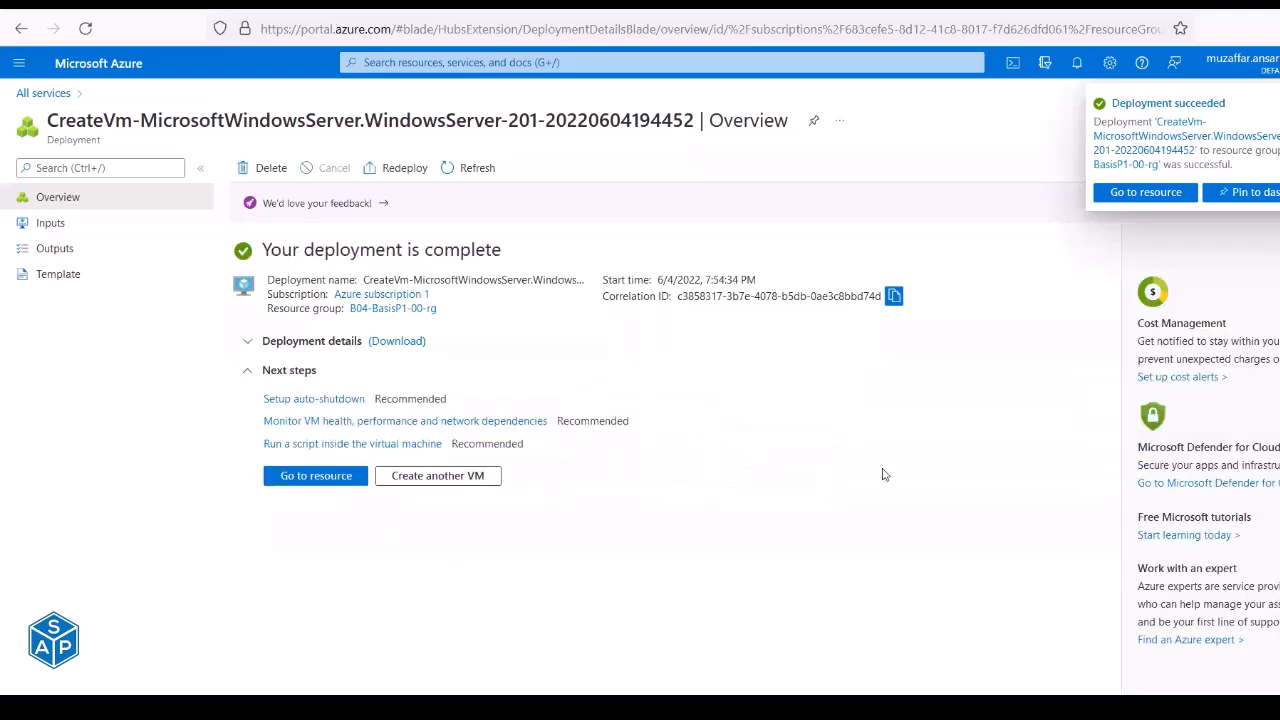
left_click(1076, 62)
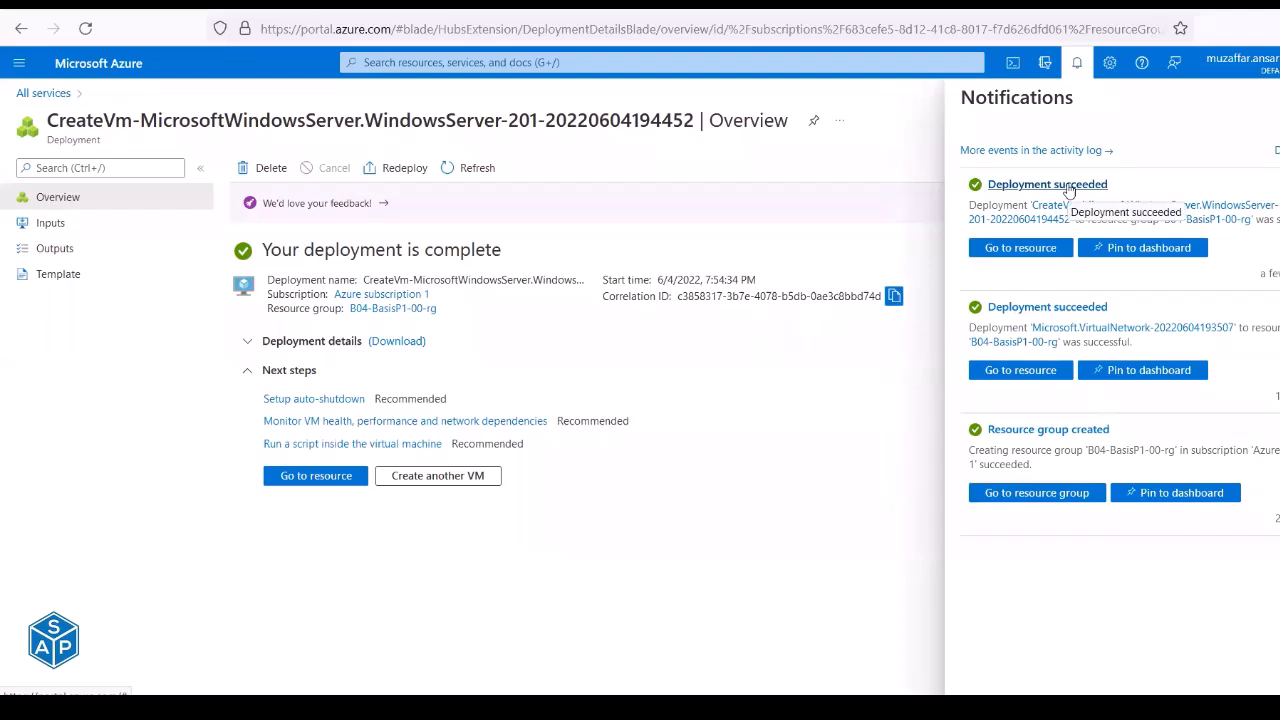
left_click(1078, 63)
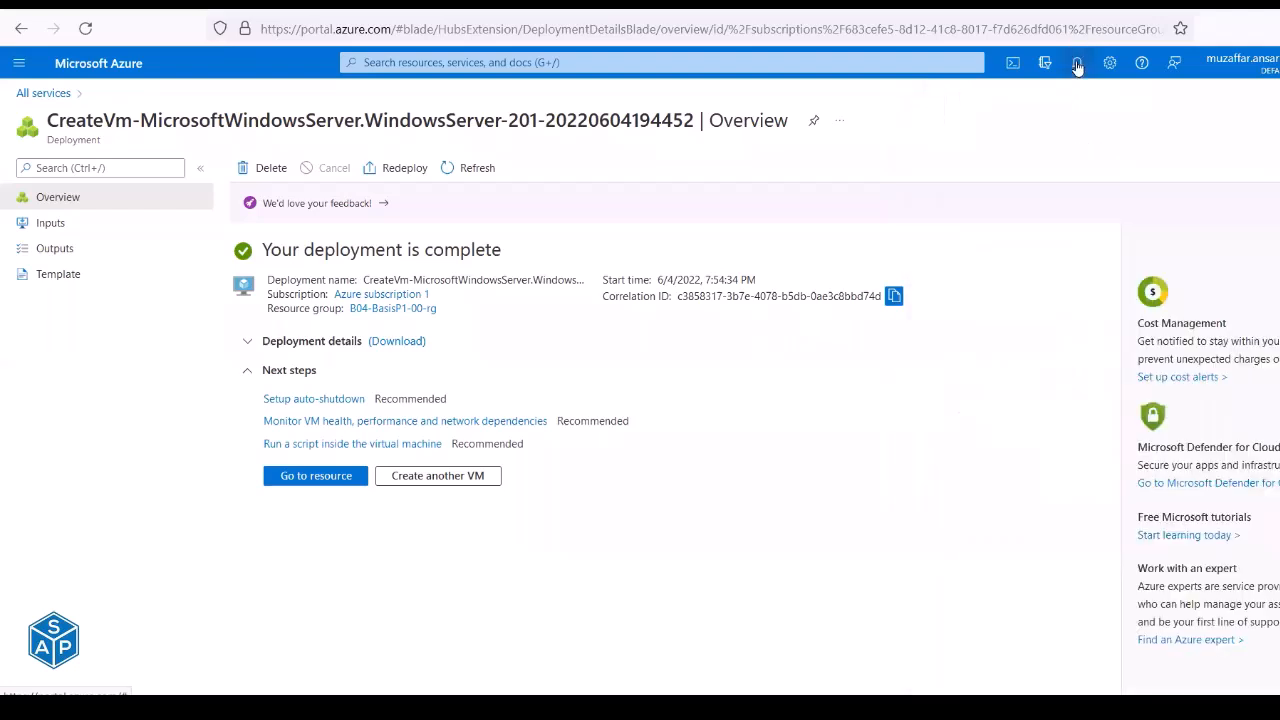
Open the list of virtual machines and refresh it to check the status of B04-BasisP1-00-bastion.
left_click(37, 95)
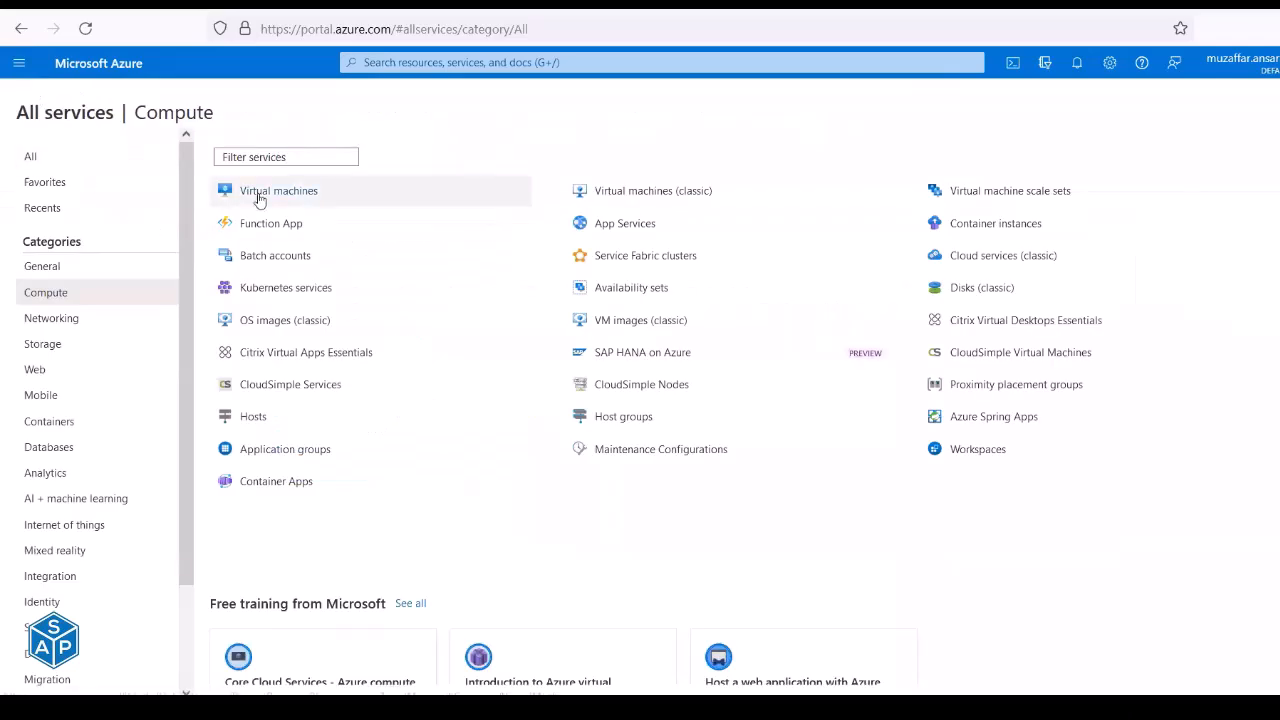
left_click(258, 196)
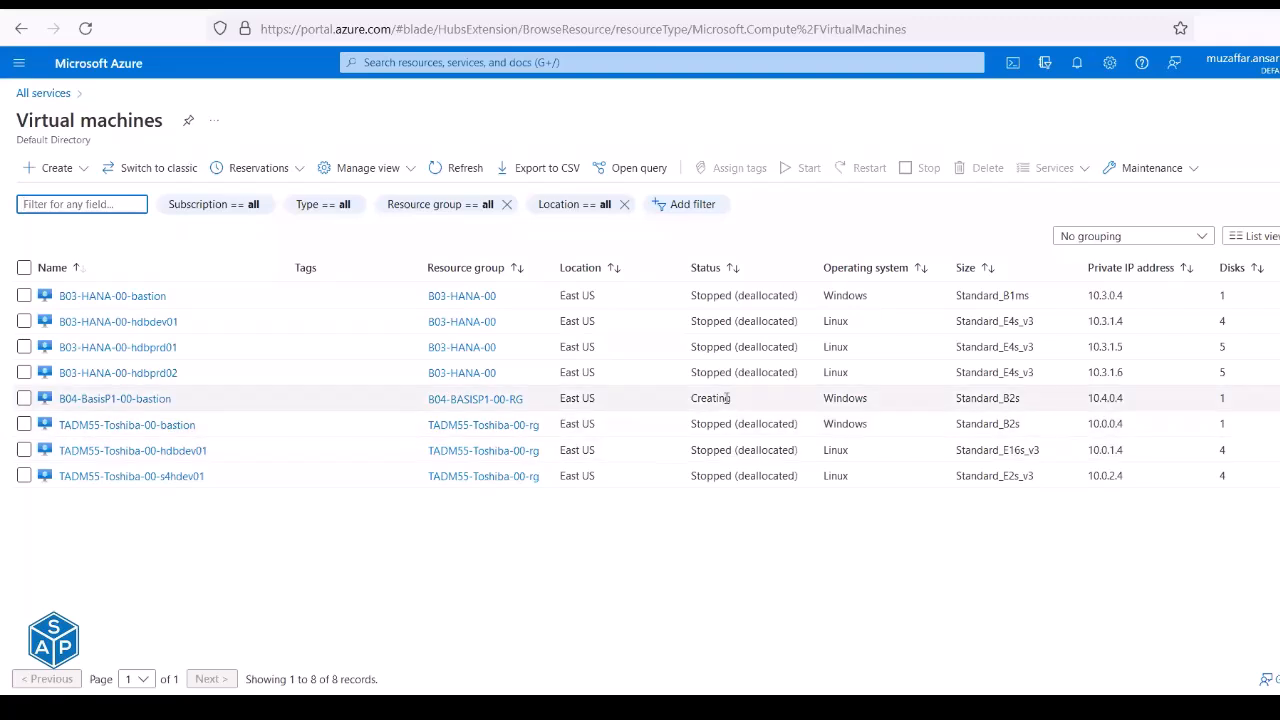
left_click_drag(730, 398, 688, 408)
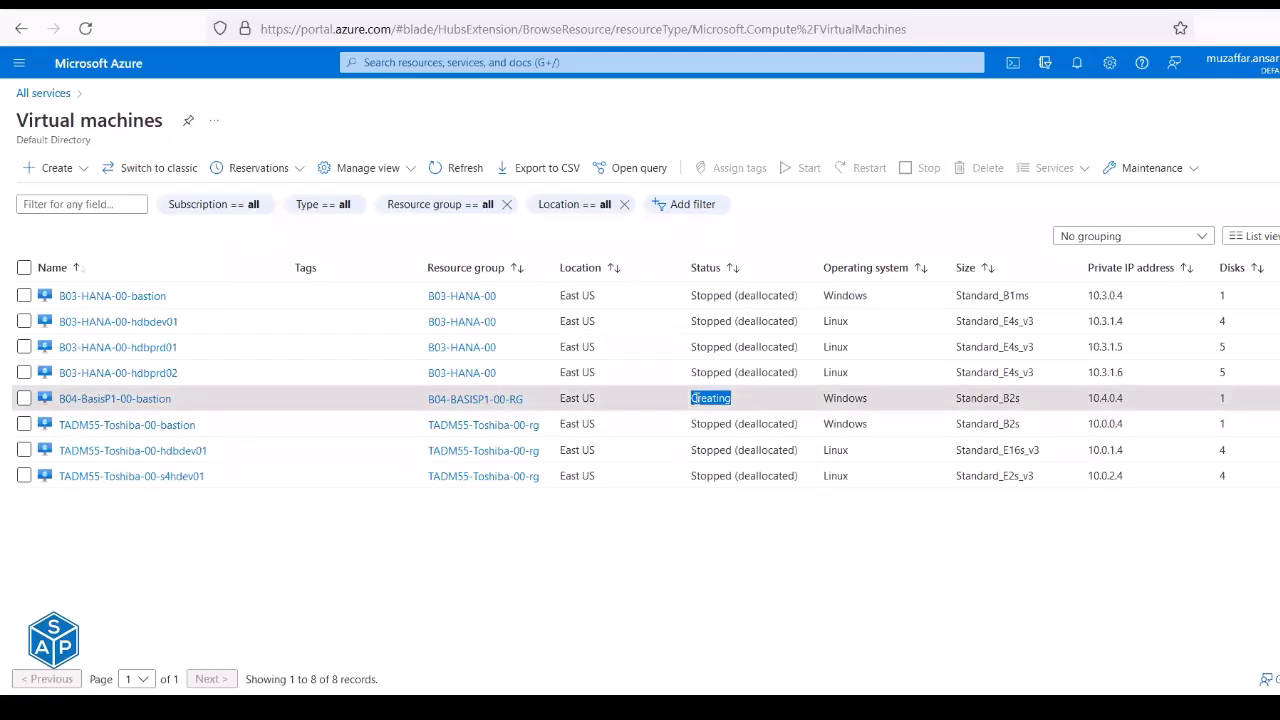
left_click(465, 168)
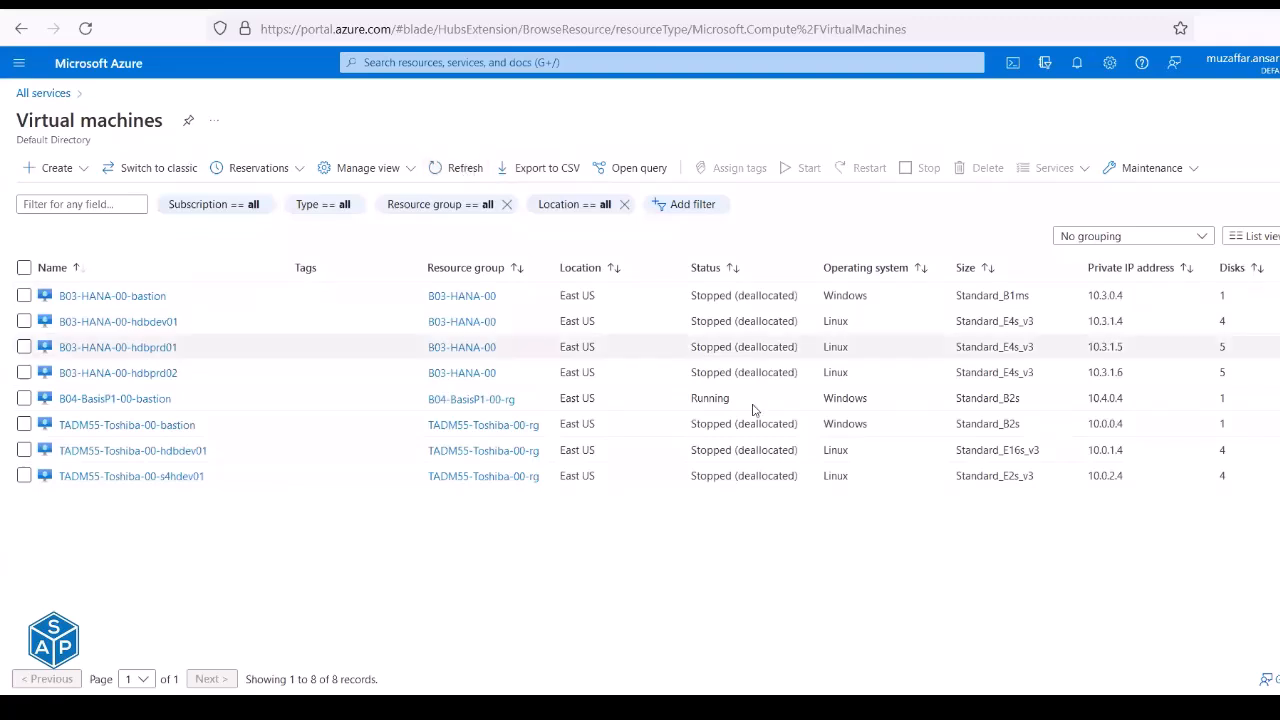
left_click_drag(756, 402, 691, 398)
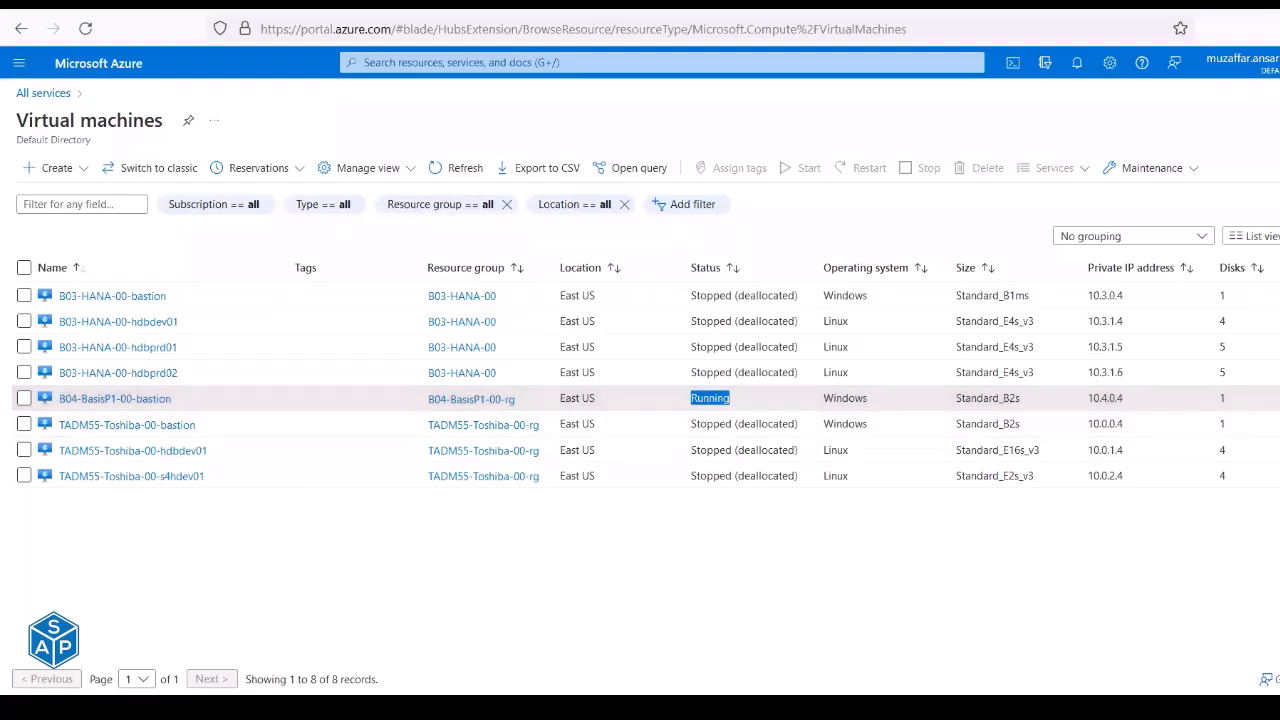
Switch to the Excel setup sheet and check the entry for setting the DNS name label.
left_click(603, 706)
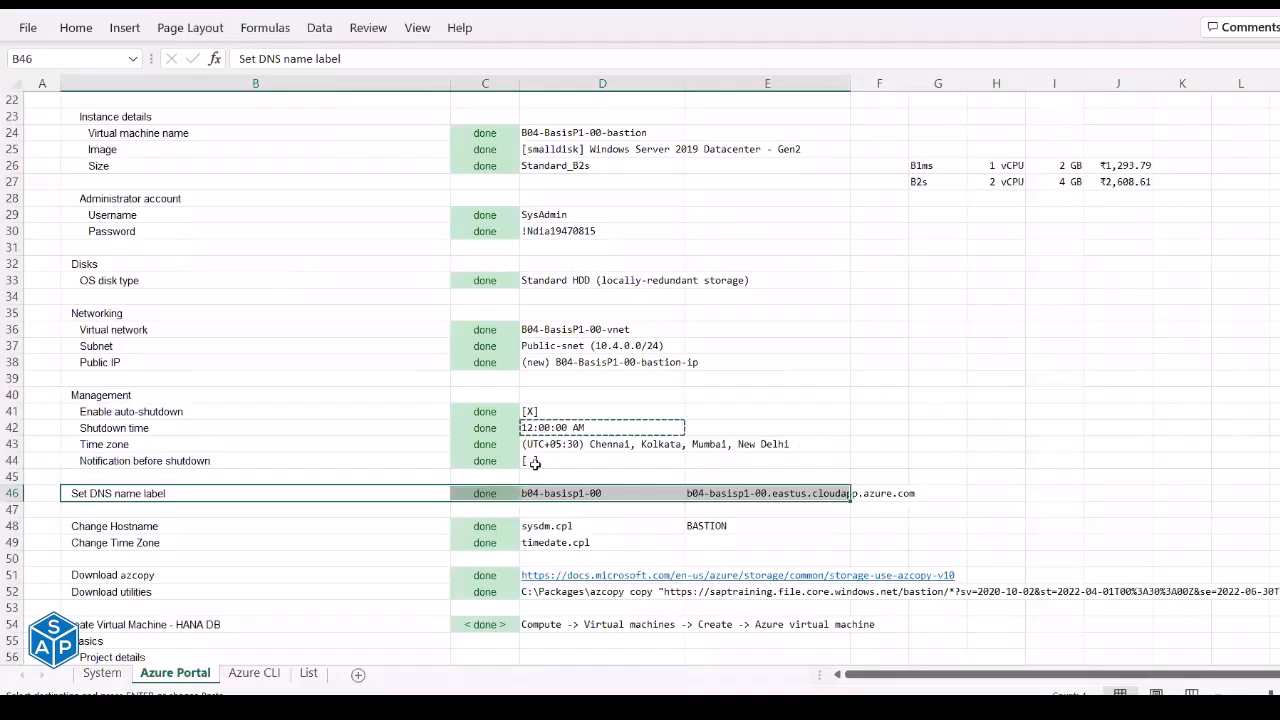
left_click(273, 489)
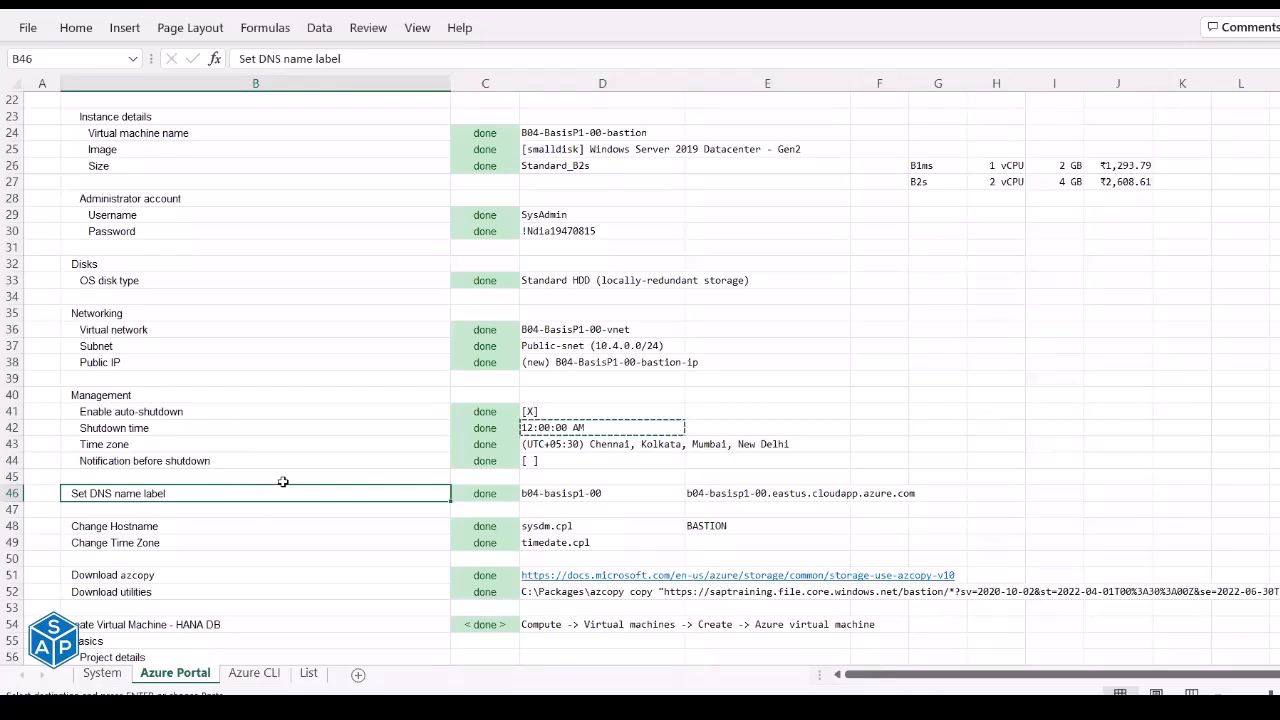
scroll(215, 472, "down", 1)
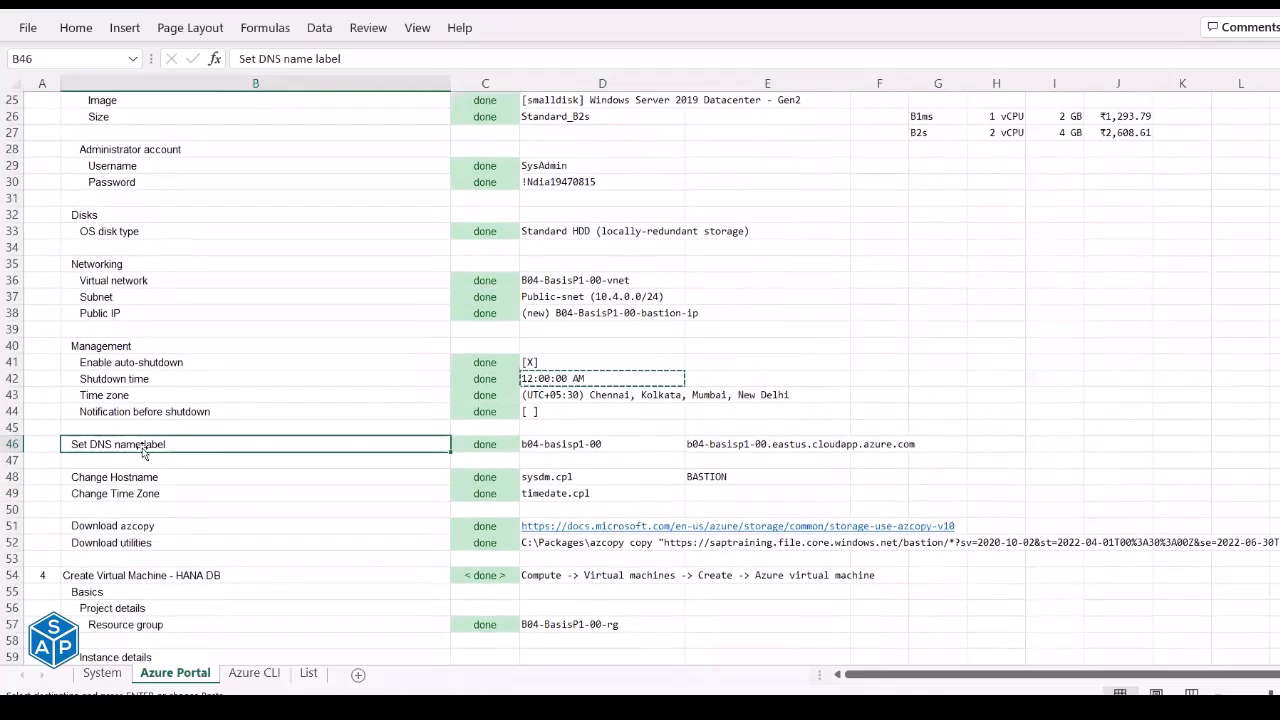
left_click(573, 443)
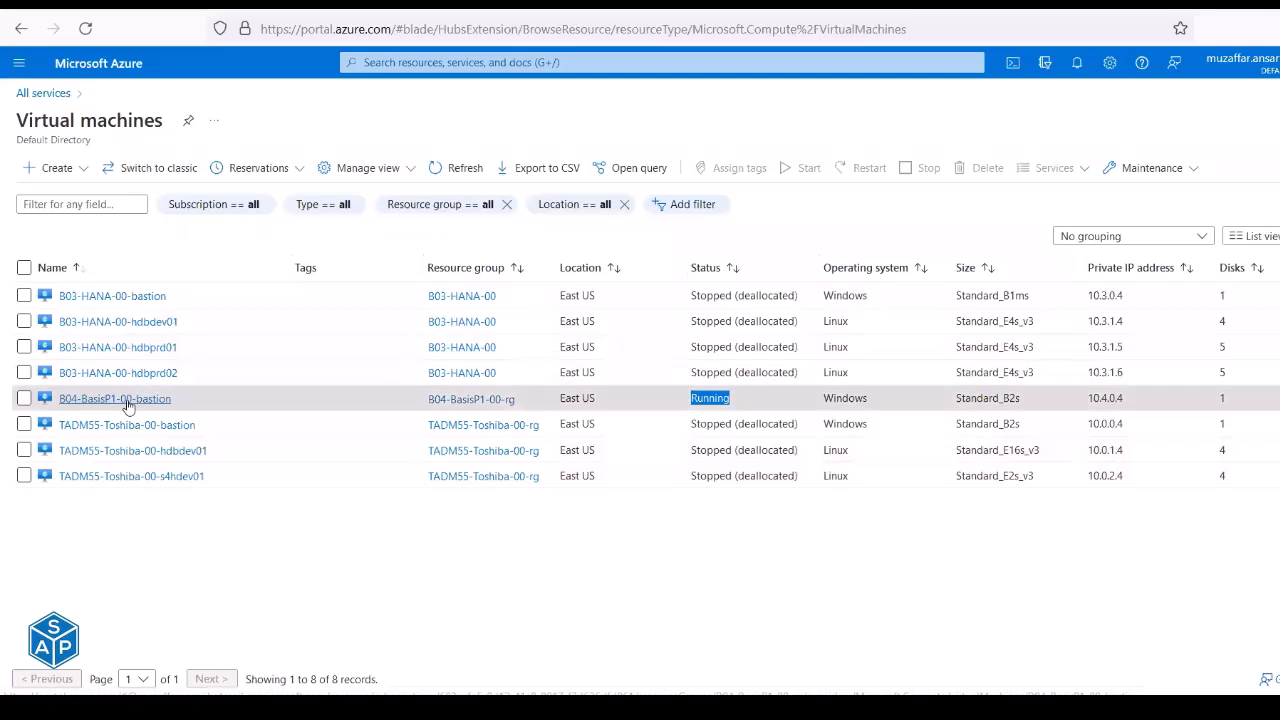
Open the B04-BasisP1-00-bastion virtual machine, locate its DNS name, and copy the label b04-basisp1-00 from the setup sheet.
left_click(128, 402)
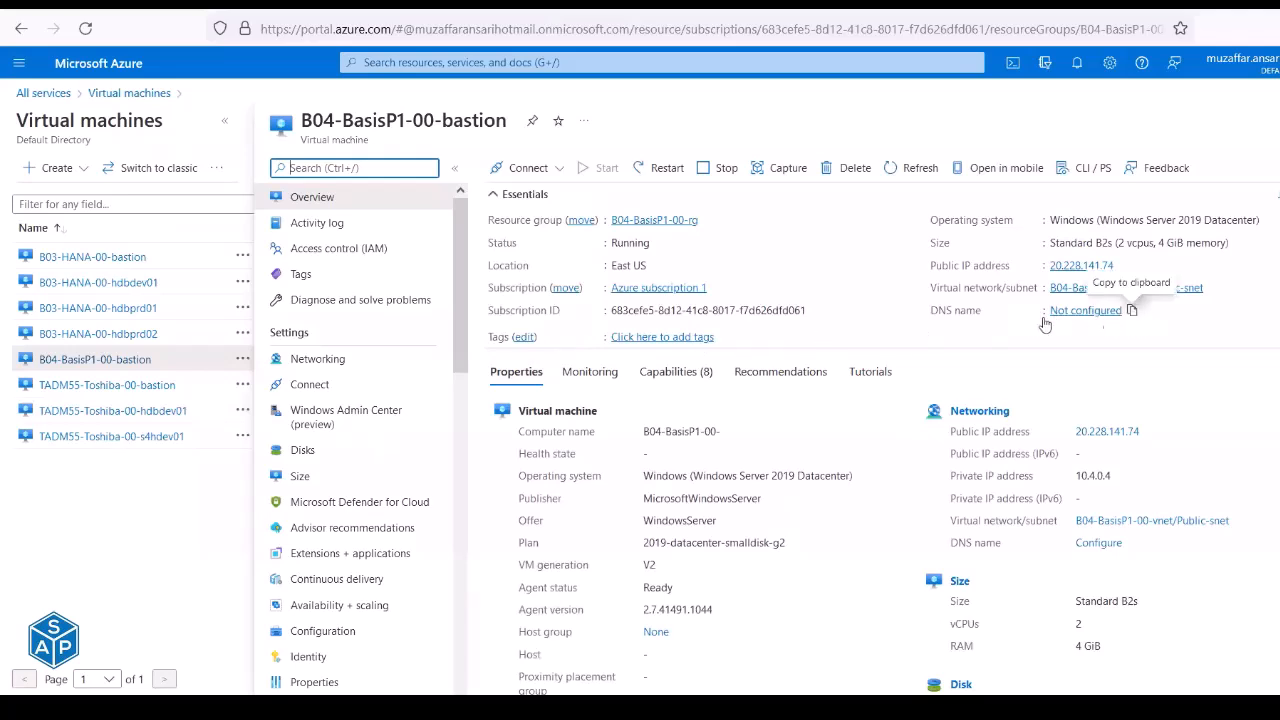
left_click_drag(932, 316, 981, 317)
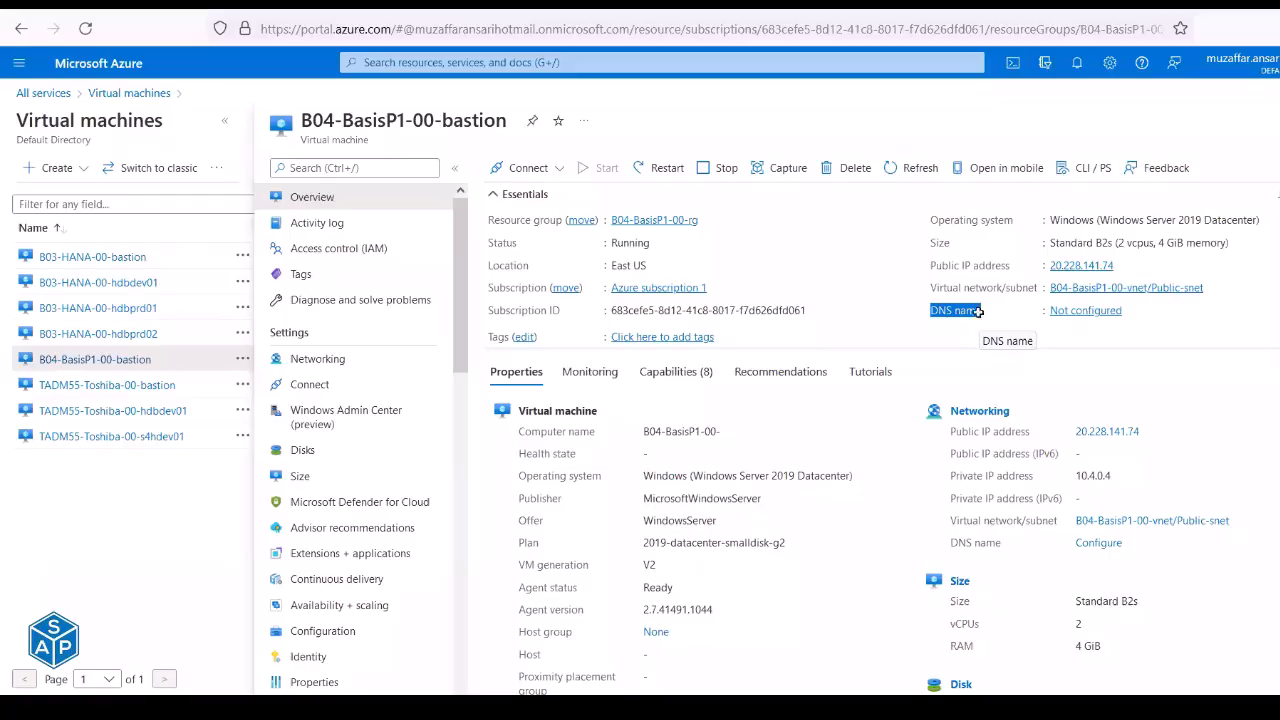
key("alt+Tab")
left_click(287, 450)
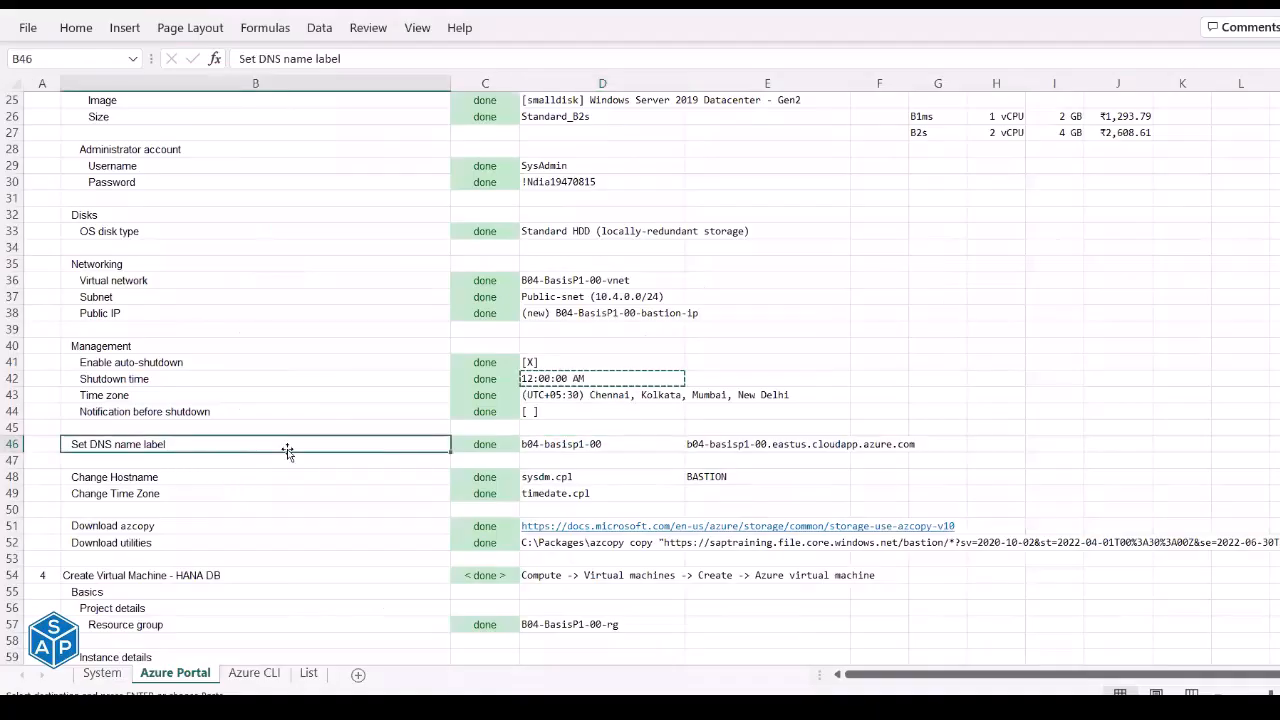
left_click(620, 444)
key("ctrl+c")
key("alt+Tab")
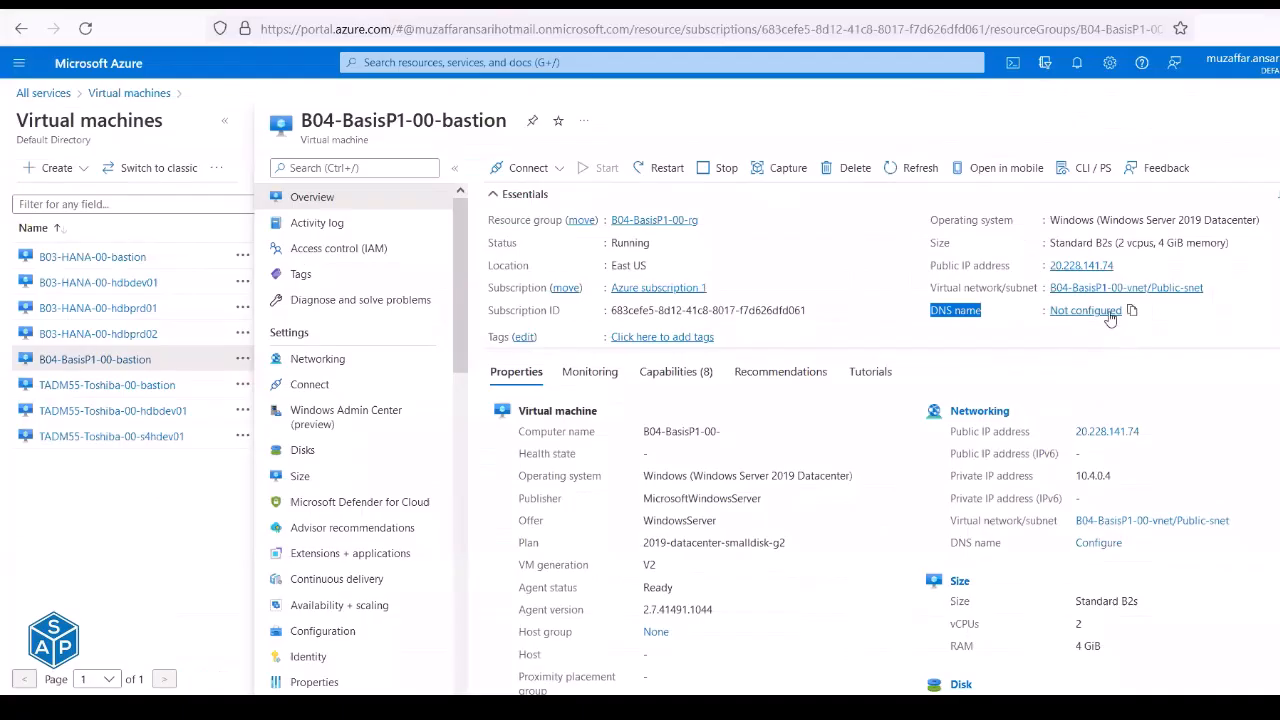
Set the DNS name label of the bastion's public IP to b04-basisp1-00, save the configuration and return to the virtual machine's overview.
left_click(1110, 316)
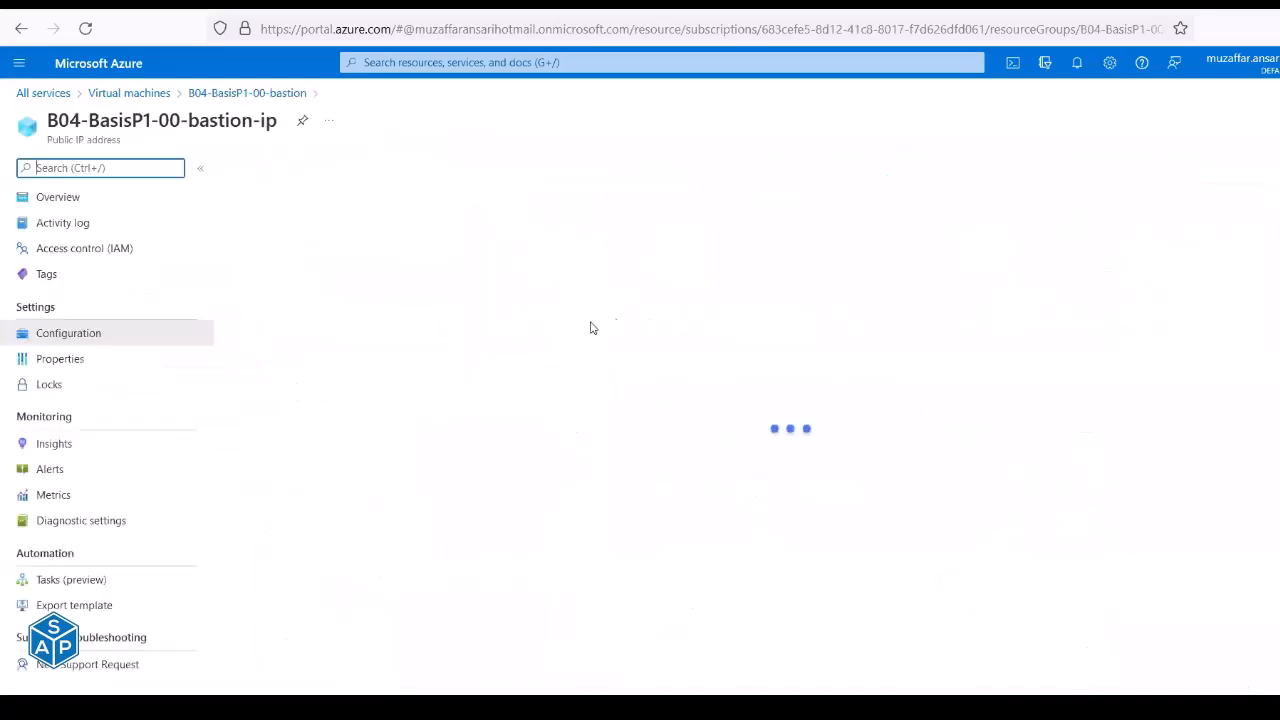
left_click(260, 371)
key("ctrl+v")
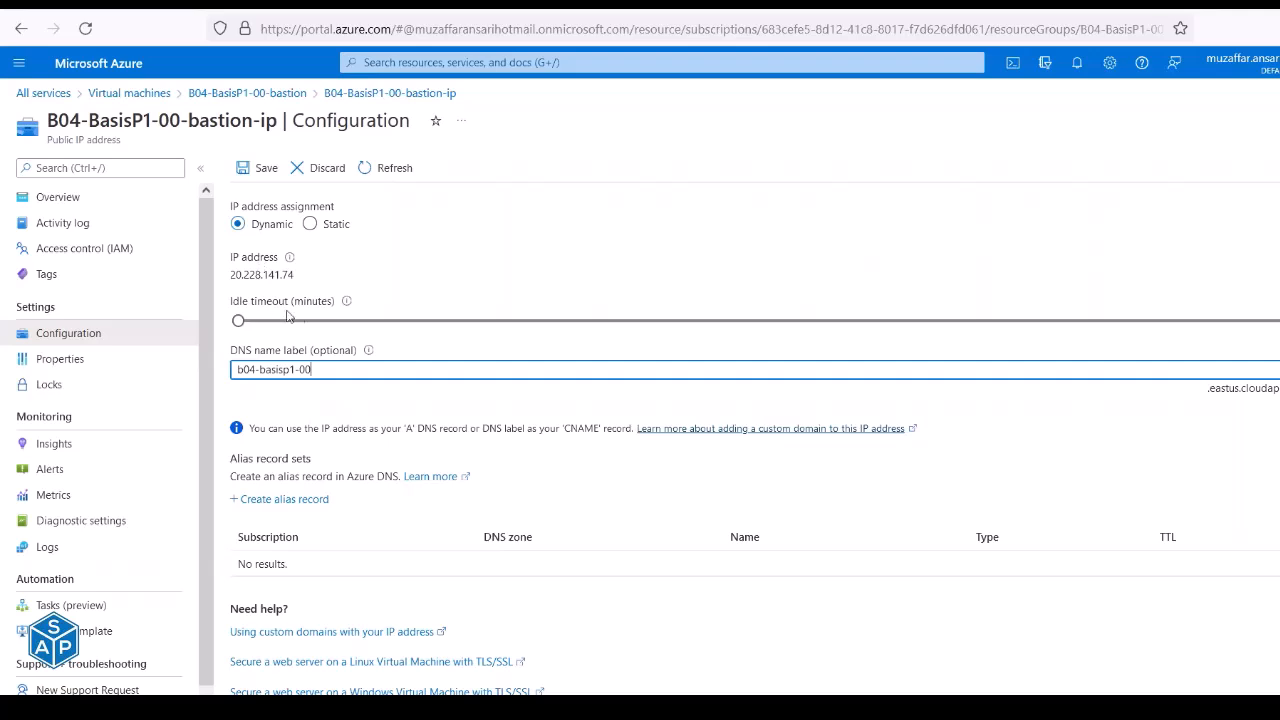
left_click(298, 282)
left_click_drag(297, 282, 230, 282)
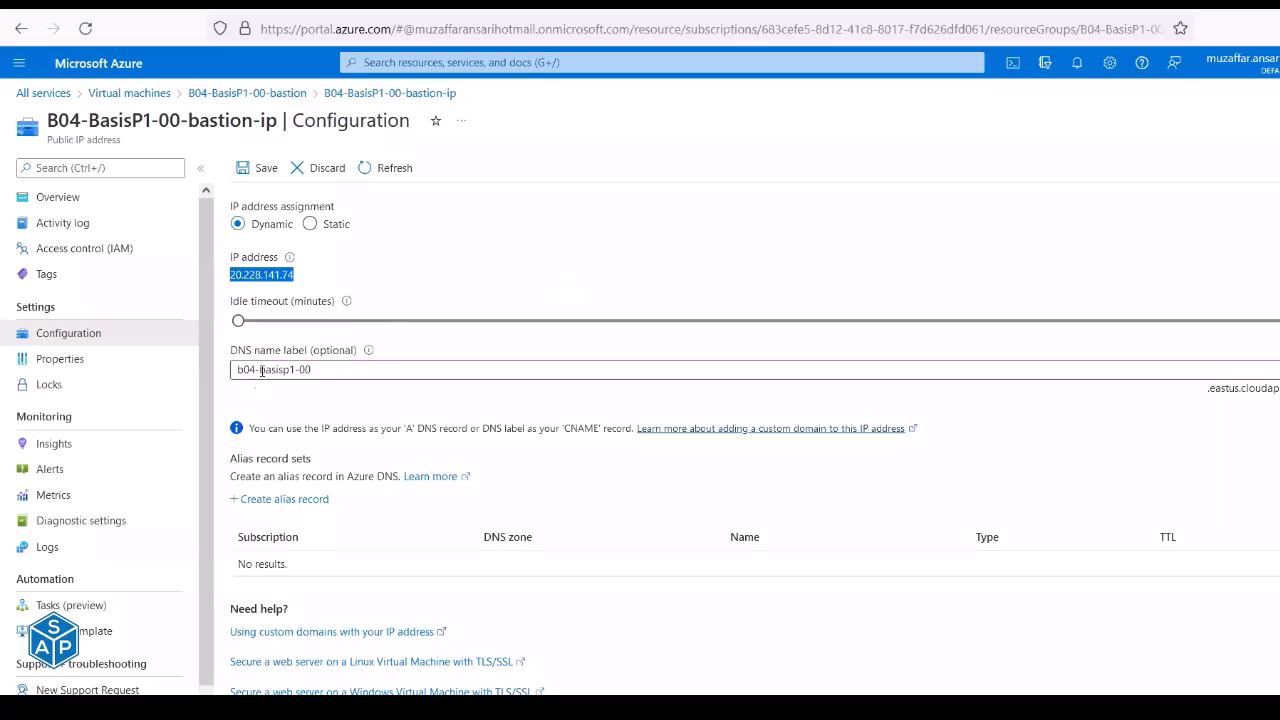
left_click(255, 169)
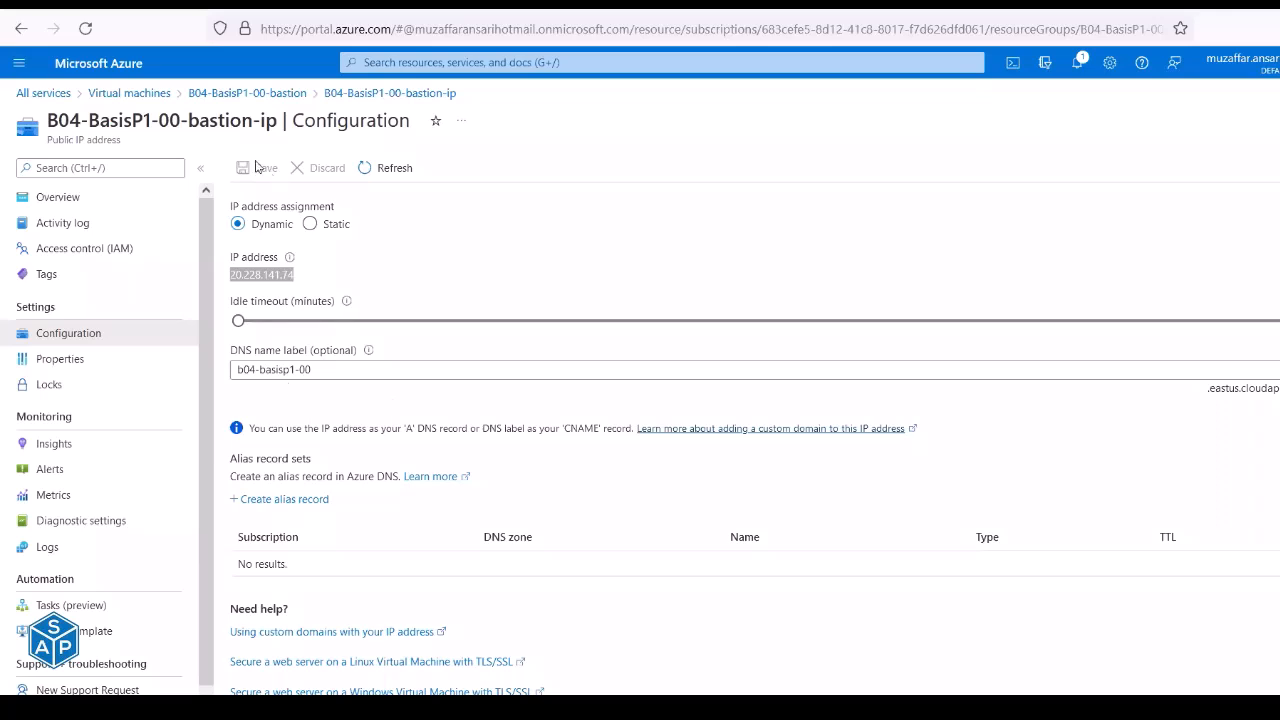
left_click(24, 35)
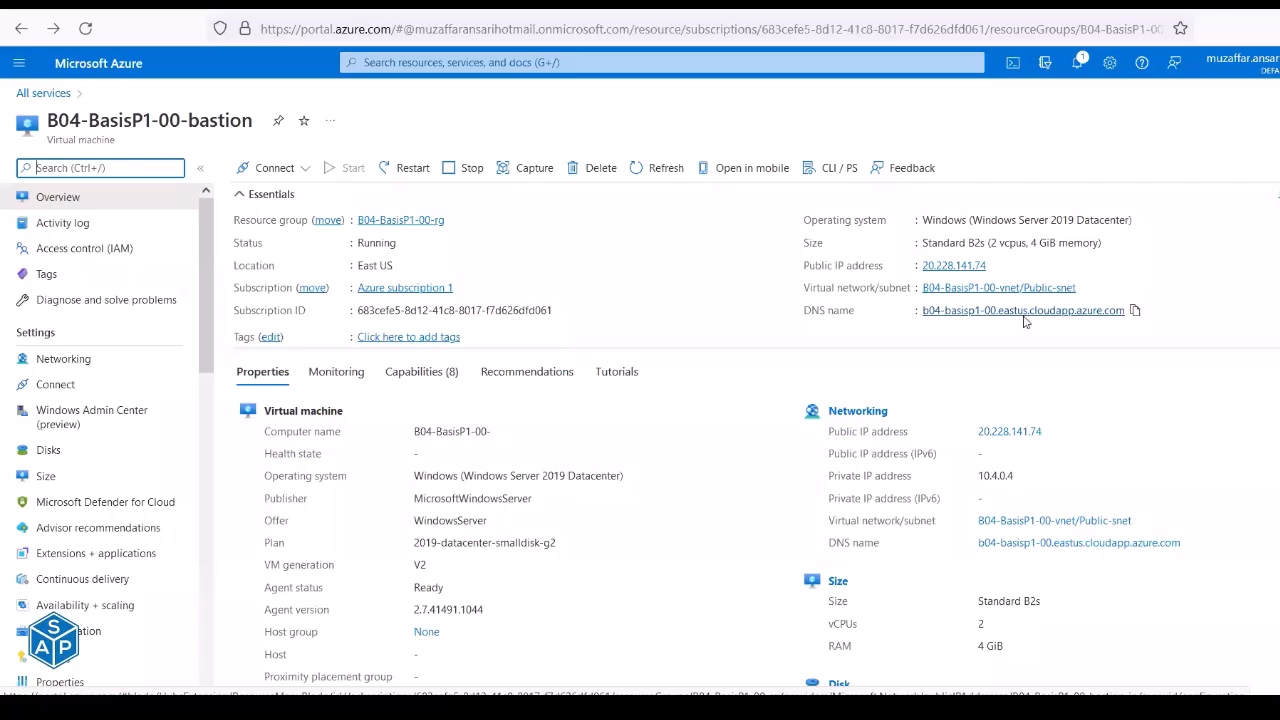
In Remote Desktop Connection Manager, begin a new server in the Training group, named b04-basisp1-00.eastus.cloudapp.azure.com as copied from the setup sheet.
key("alt+Tab")
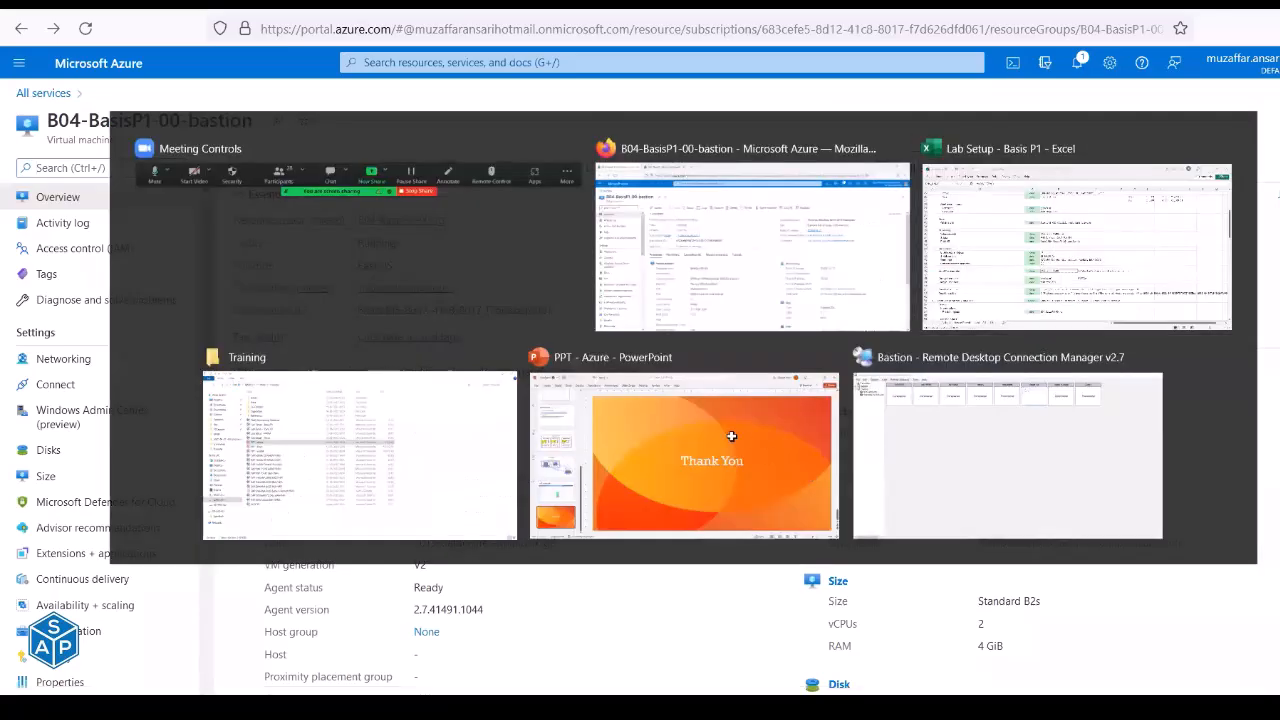
key("alt+Tab")
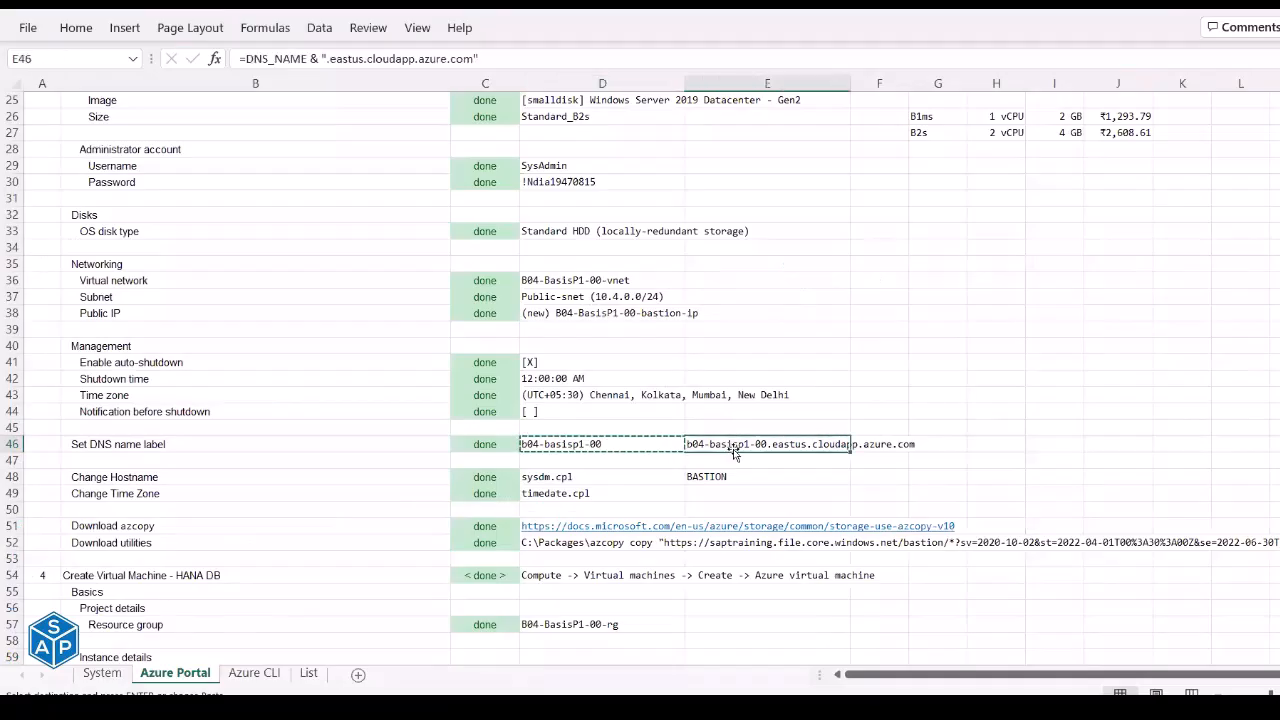
key("ctrl+c")
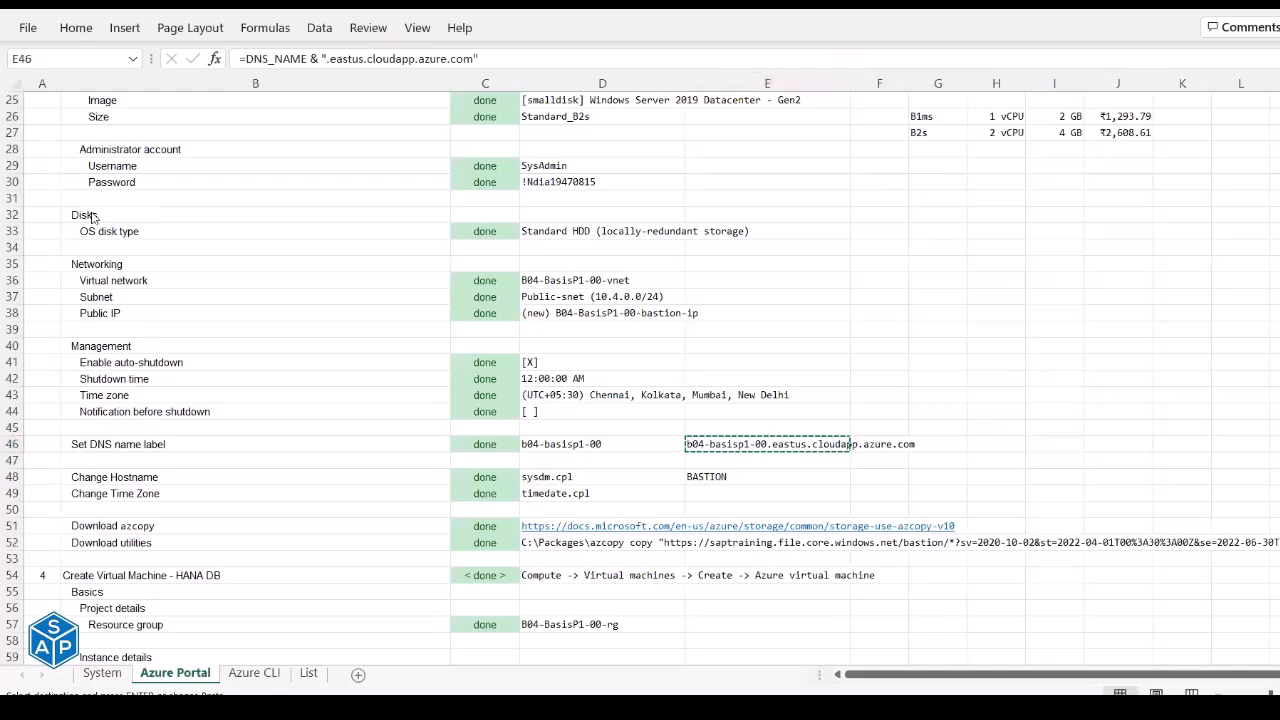
key("alt+Tab")
right_click(52, 46)
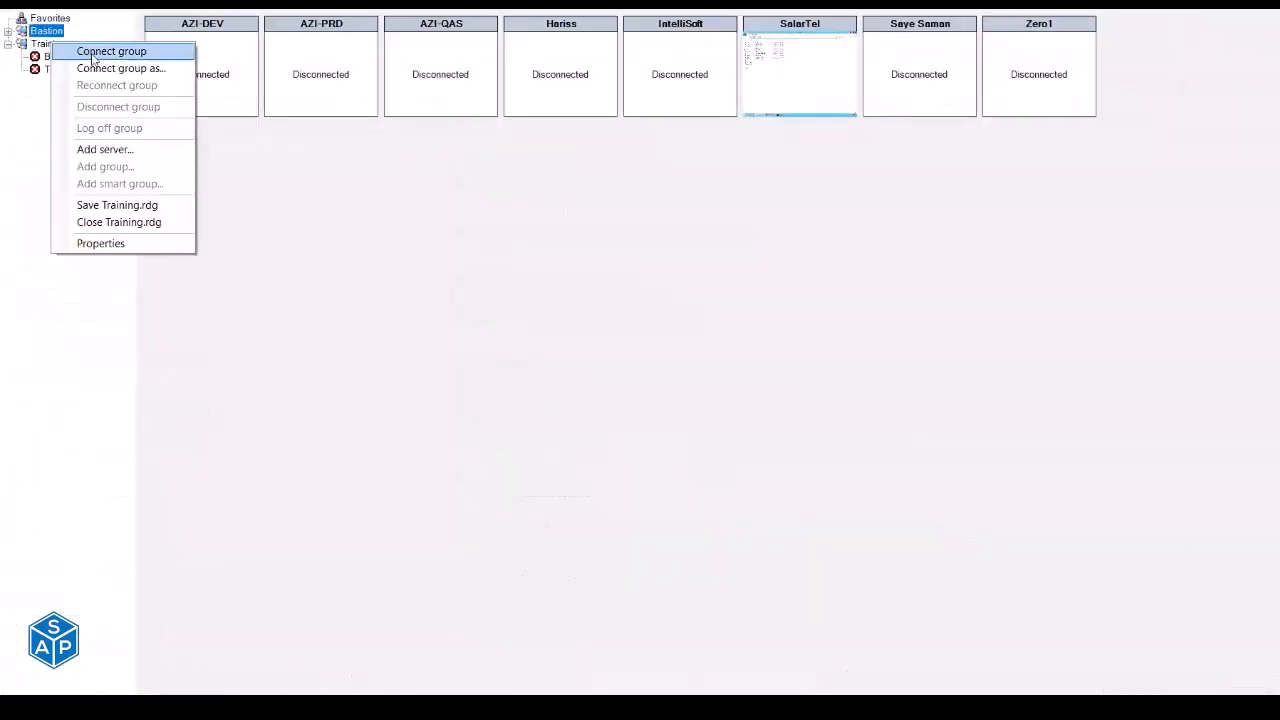
left_click(105, 152)
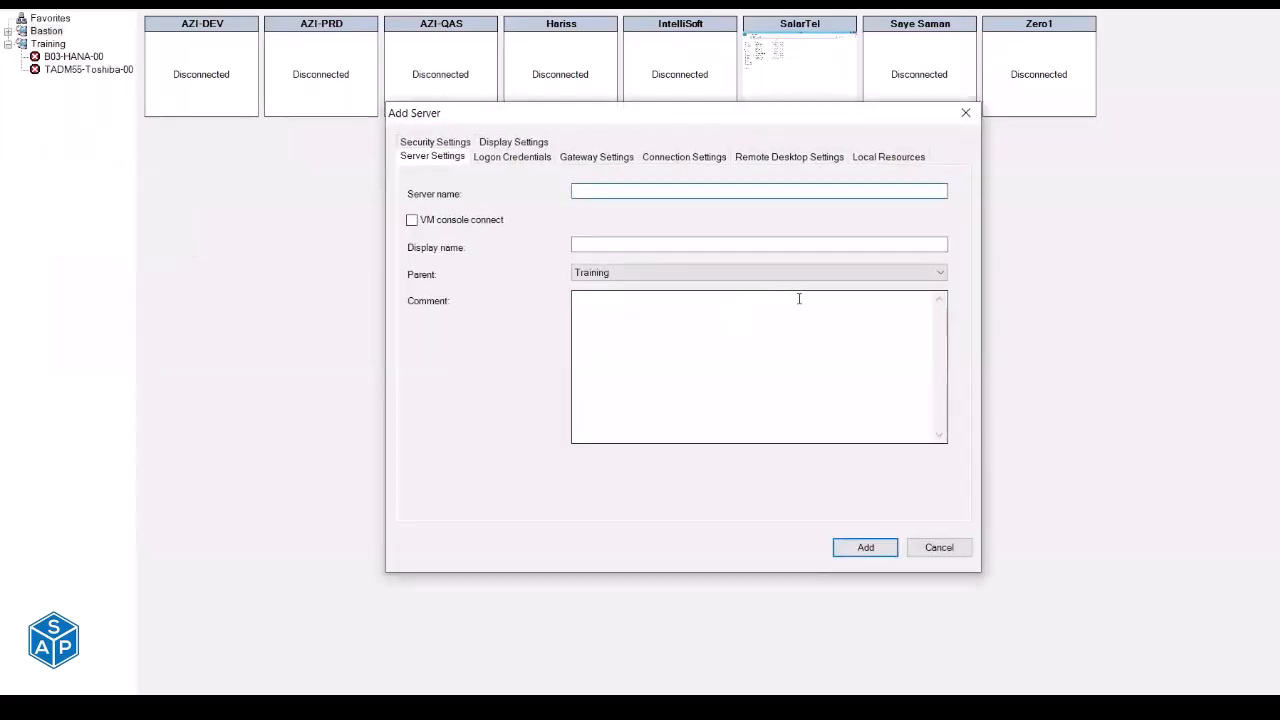
key("ctrl+v")
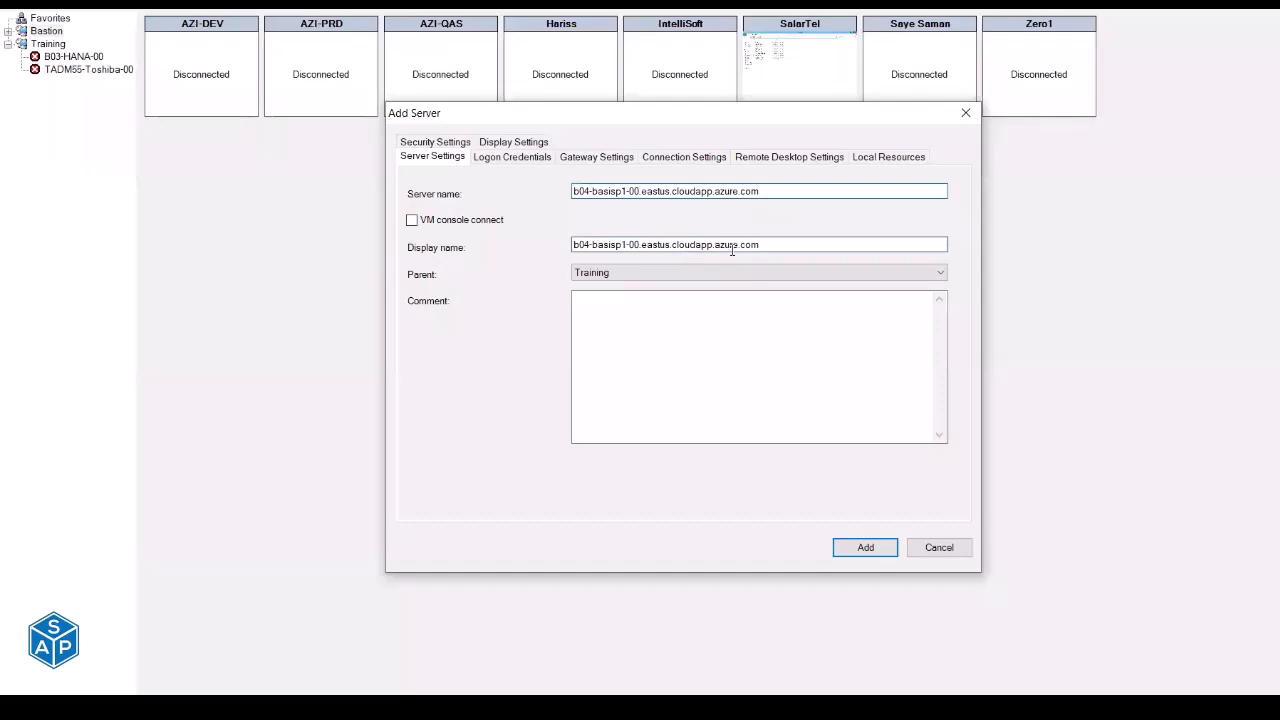
Stop inheriting the new server's logon credentials from the parent and set its user name to SysAdmin from the setup sheet.
left_click(513, 158)
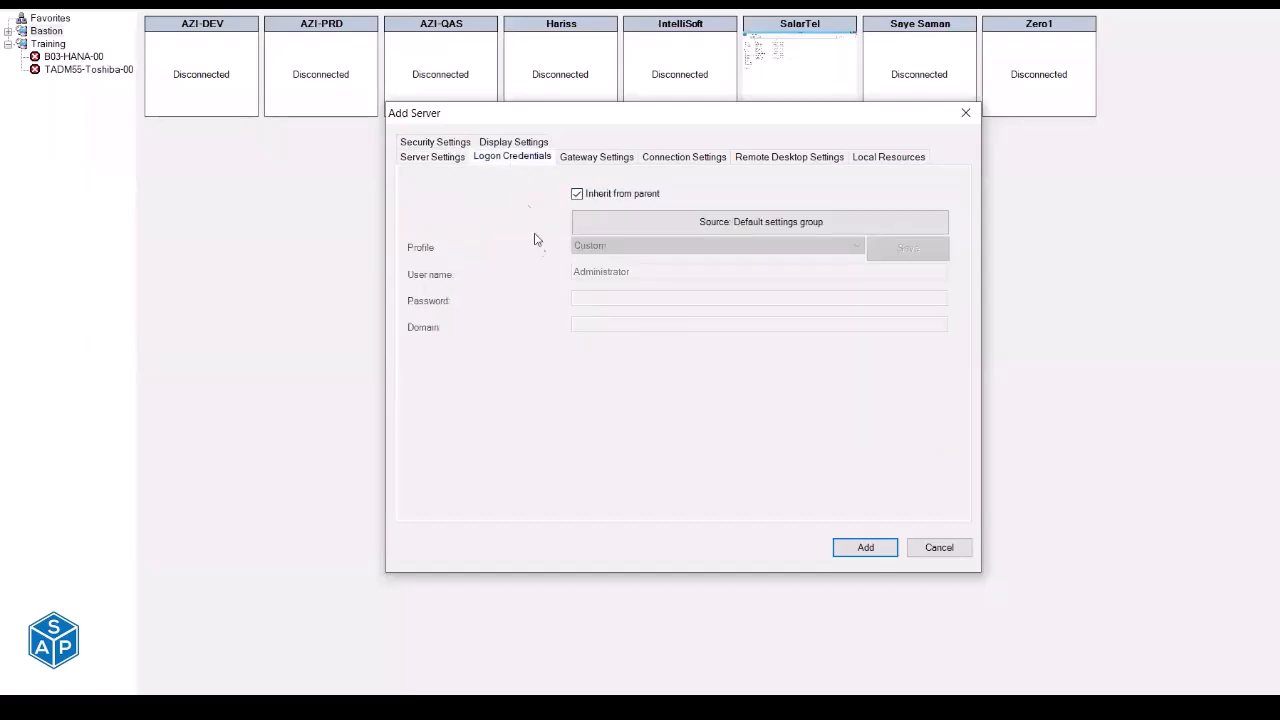
left_click(577, 194)
double_click(652, 270)
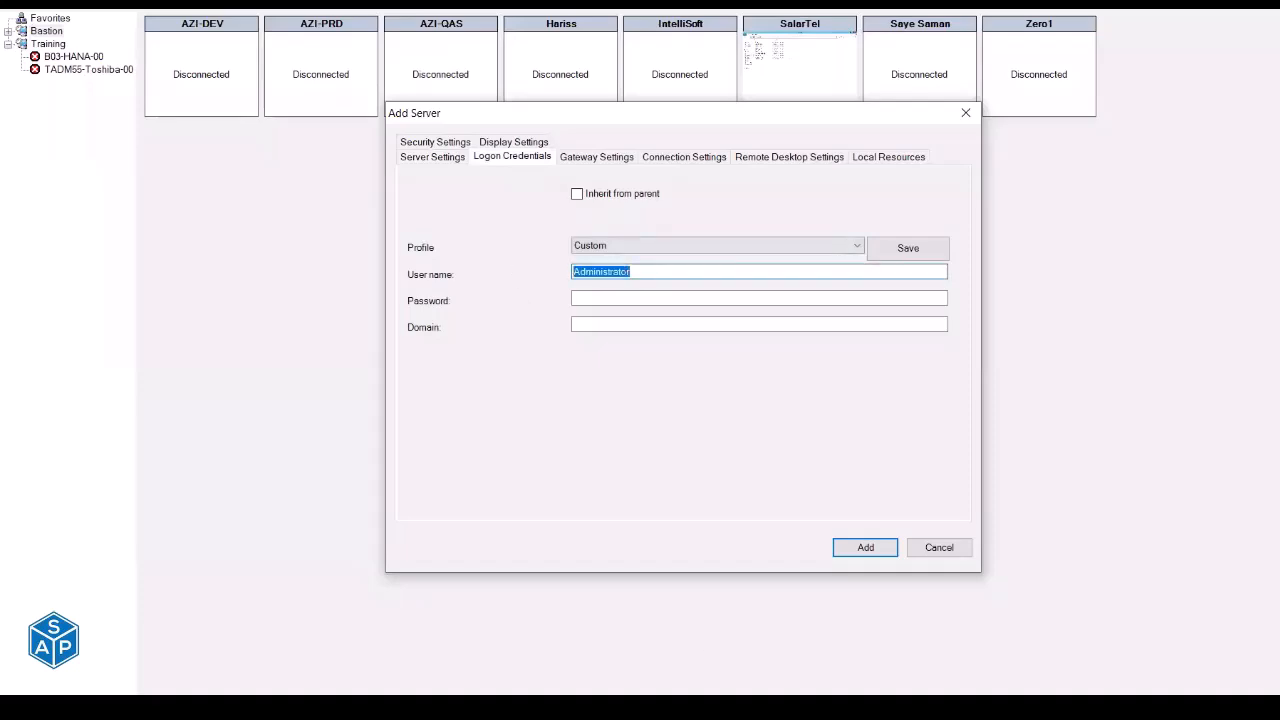
key("alt+Tab")
left_click(562, 166)
key("ctrl+c")
key("alt+Tab")
key("ctrl+v")
Paste the administrator password from the setup sheet into the server's Password field and add the server to the Training group.
key("alt+Tab")
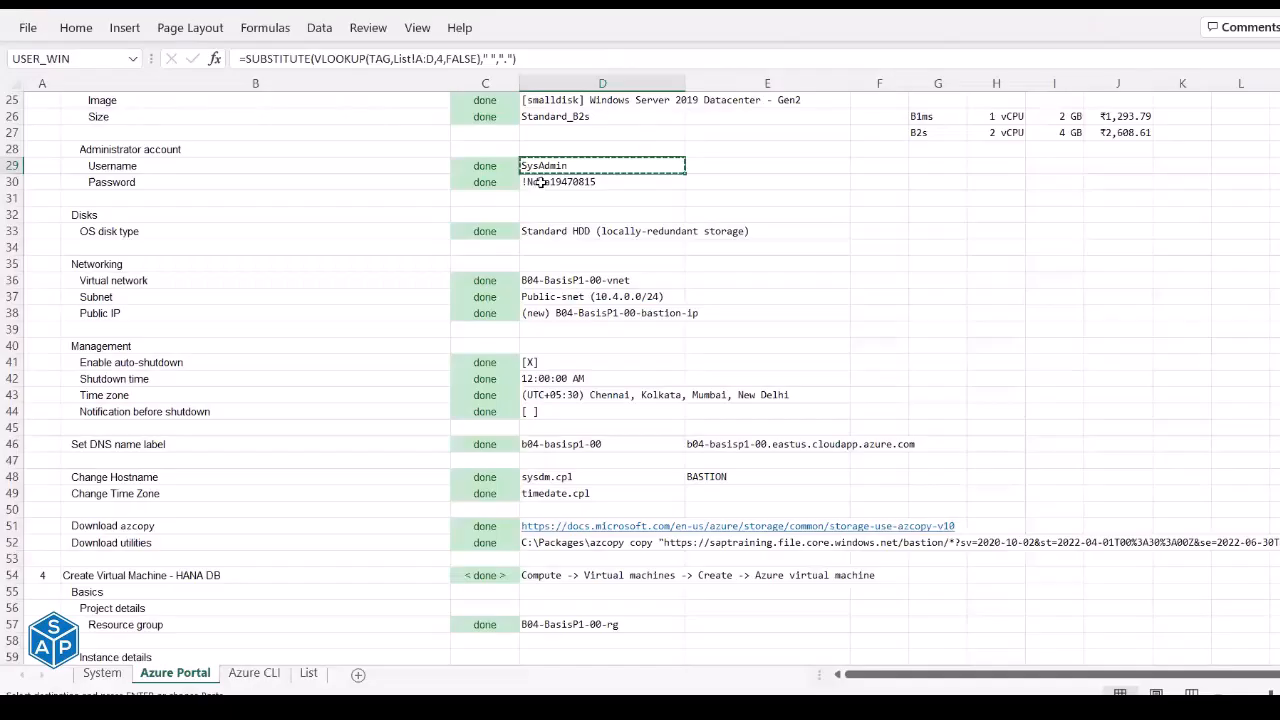
left_click(540, 182)
key("ctrl+c")
key("alt+Tab")
left_click(590, 300)
key("ctrl+v")
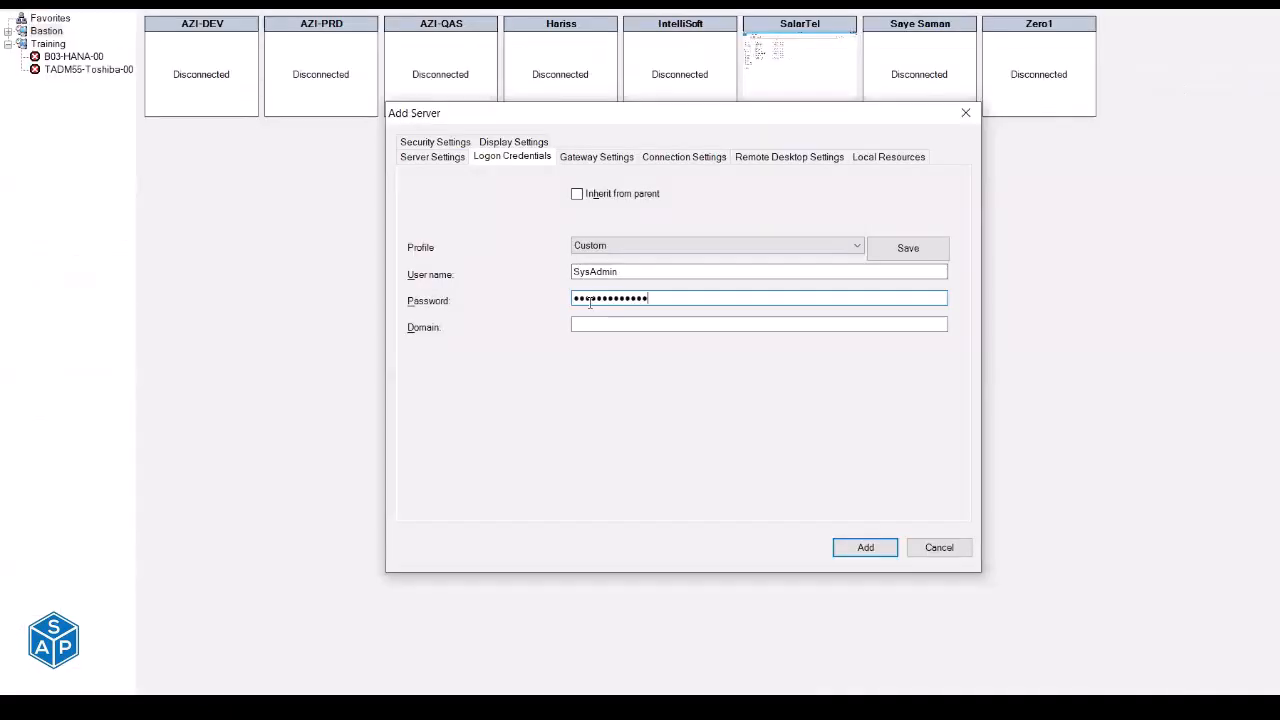
left_click(866, 548)
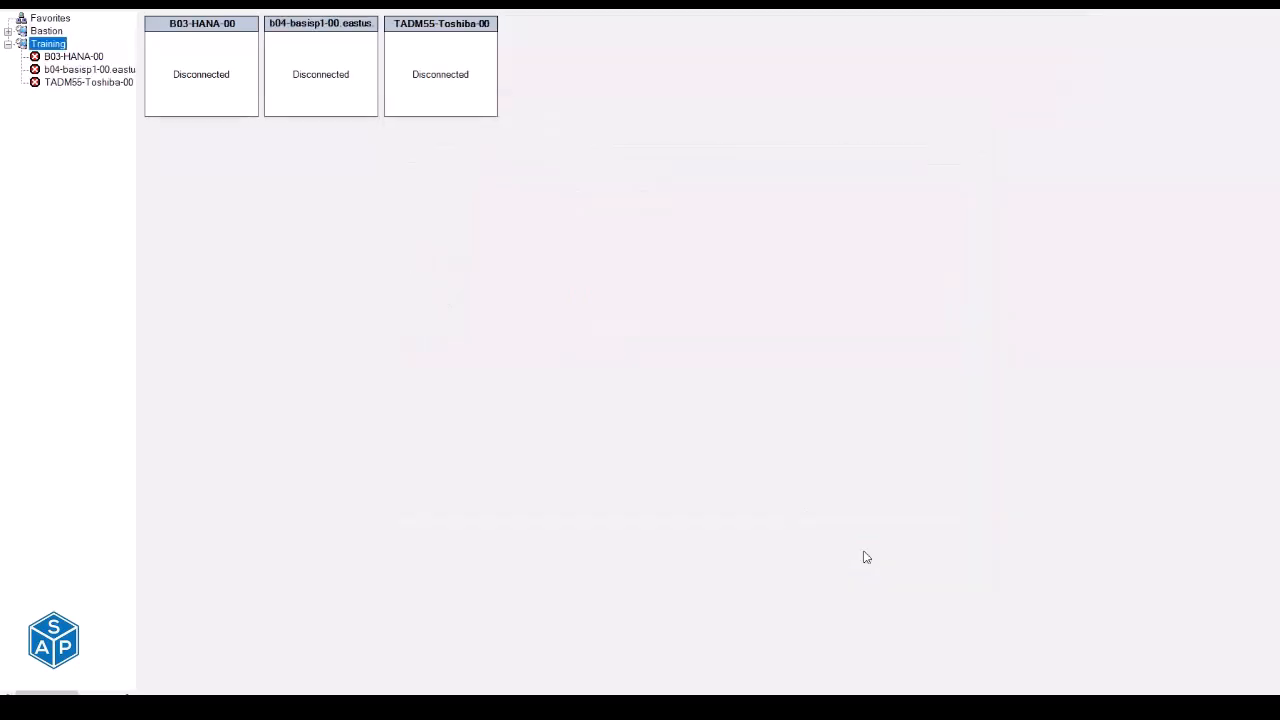
Open the server properties of b04-basisp1-00.eastus.cloudapp.azure.com in the Training group.
left_click(90, 70)
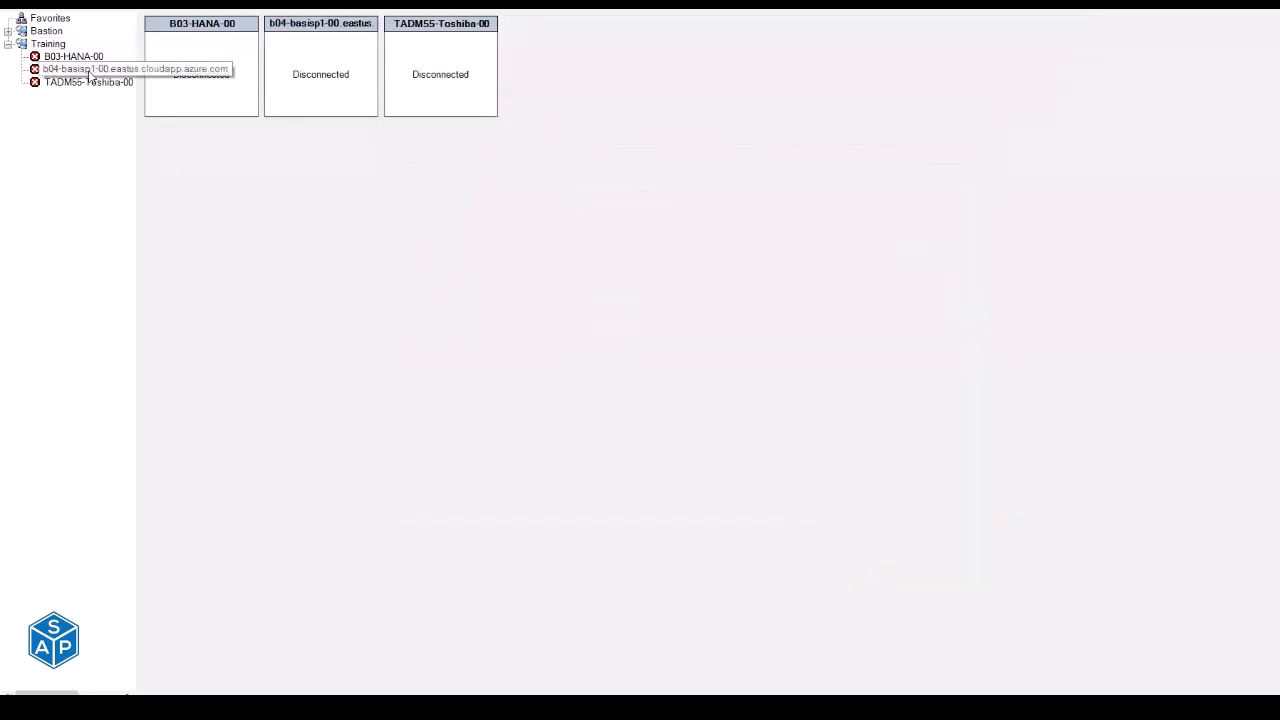
right_click(89, 70)
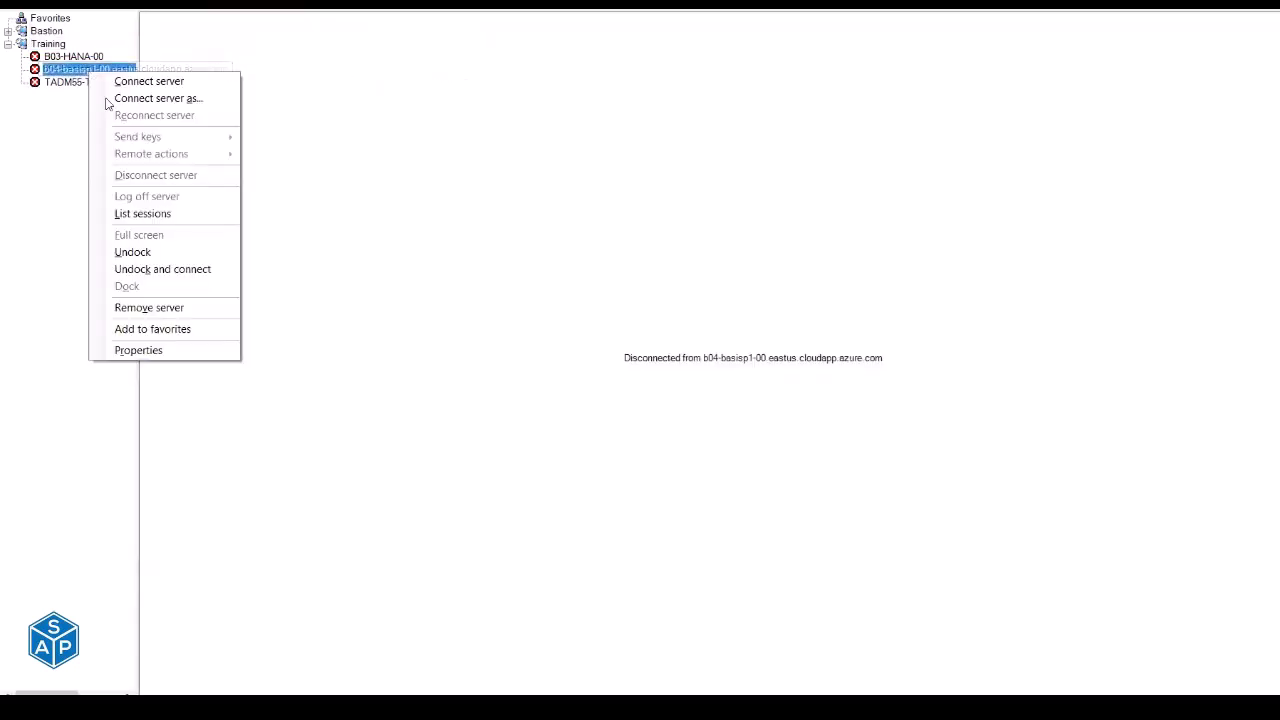
left_click(157, 352)
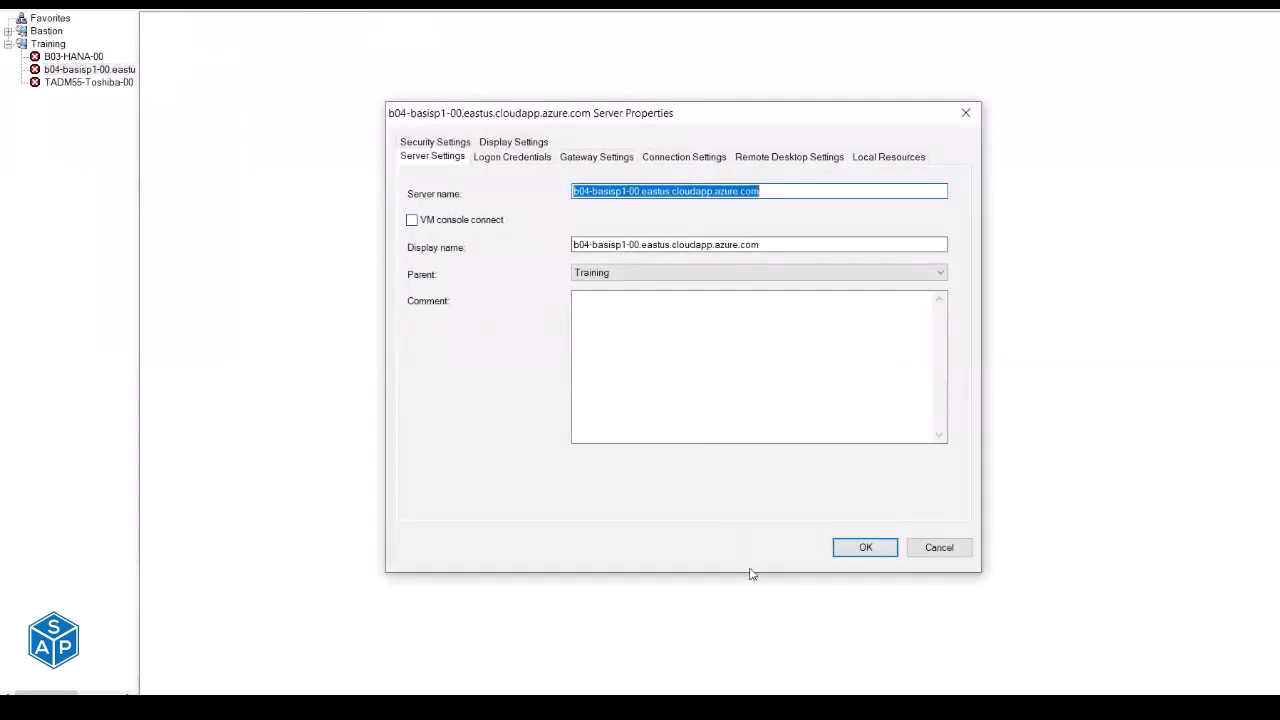
Copy the tag B04-BasisP1-00 from cell E3 of the Excel setup sheet and return to the server's properties in Remote Desktop Connection Manager.
key("alt+Tab")
scroll(577, 282, "up", 4)
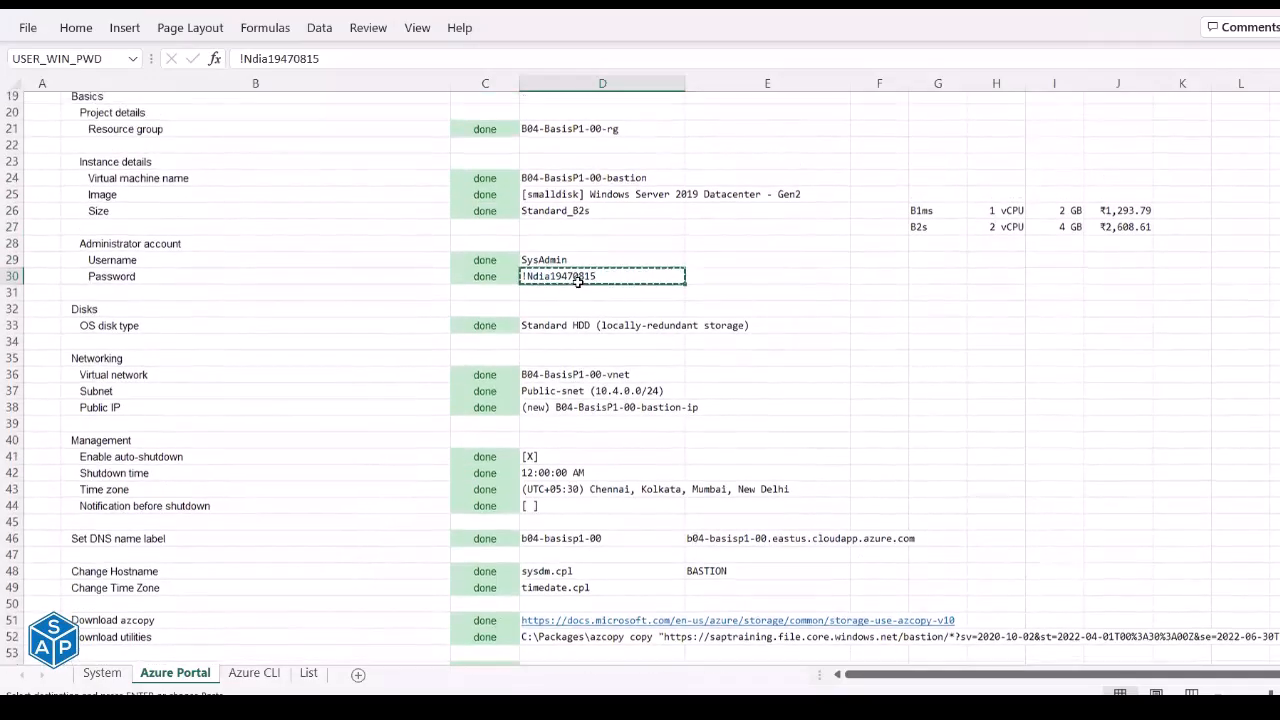
scroll(749, 134, "up", 3)
left_click(749, 133)
key("ctrl+c")
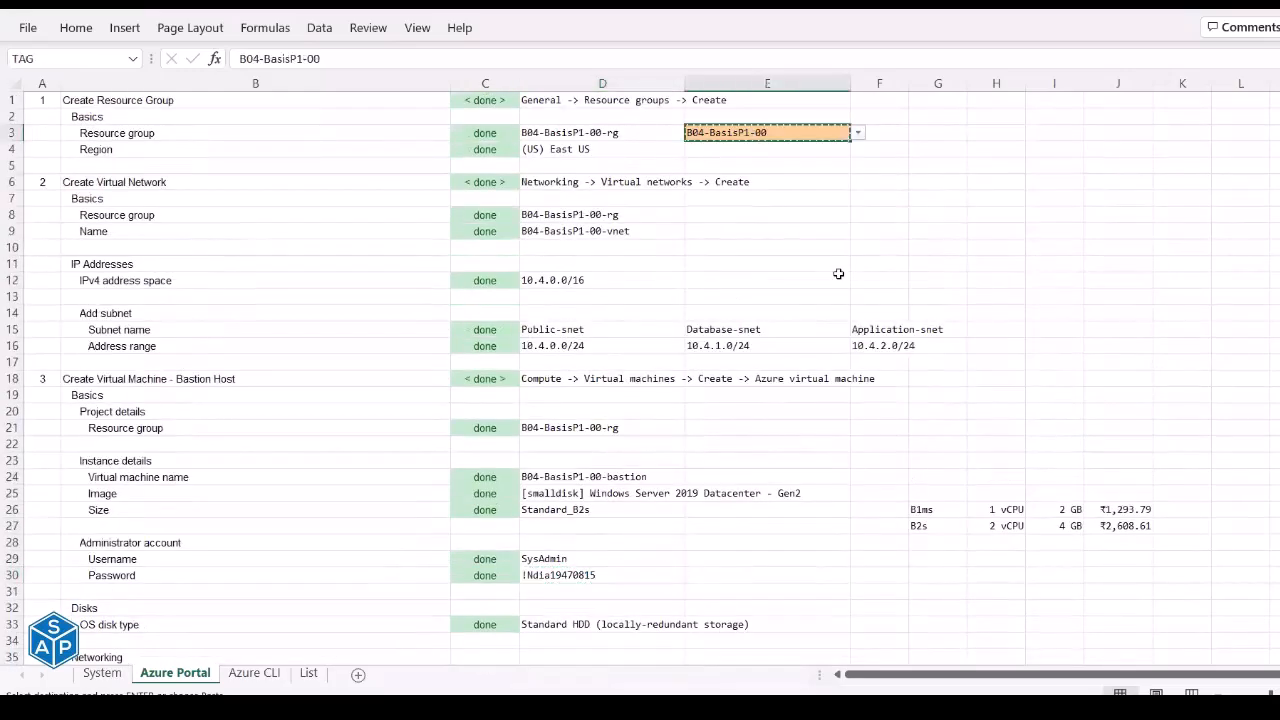
key("alt+Tab")
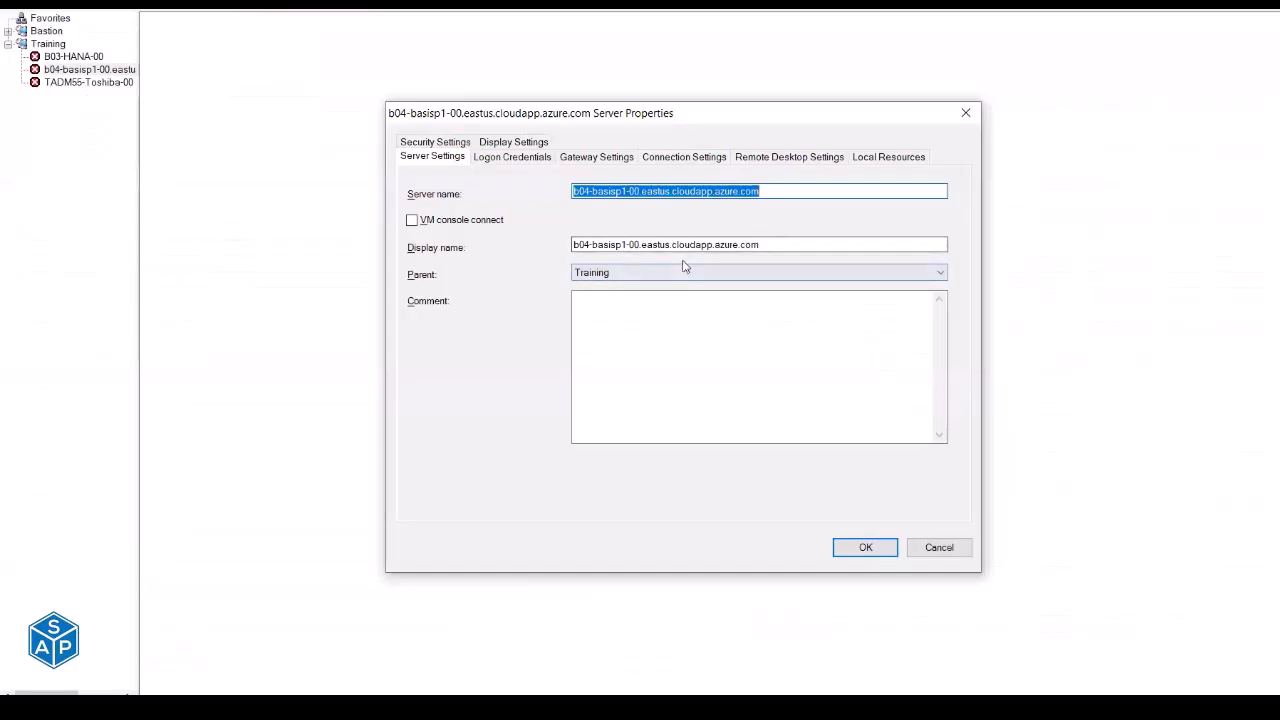
Set the display name of the b04-basisp1-00 server entry to B04-BasisP1-00 and save its properties.
key("Tab")
key("ctrl+v")
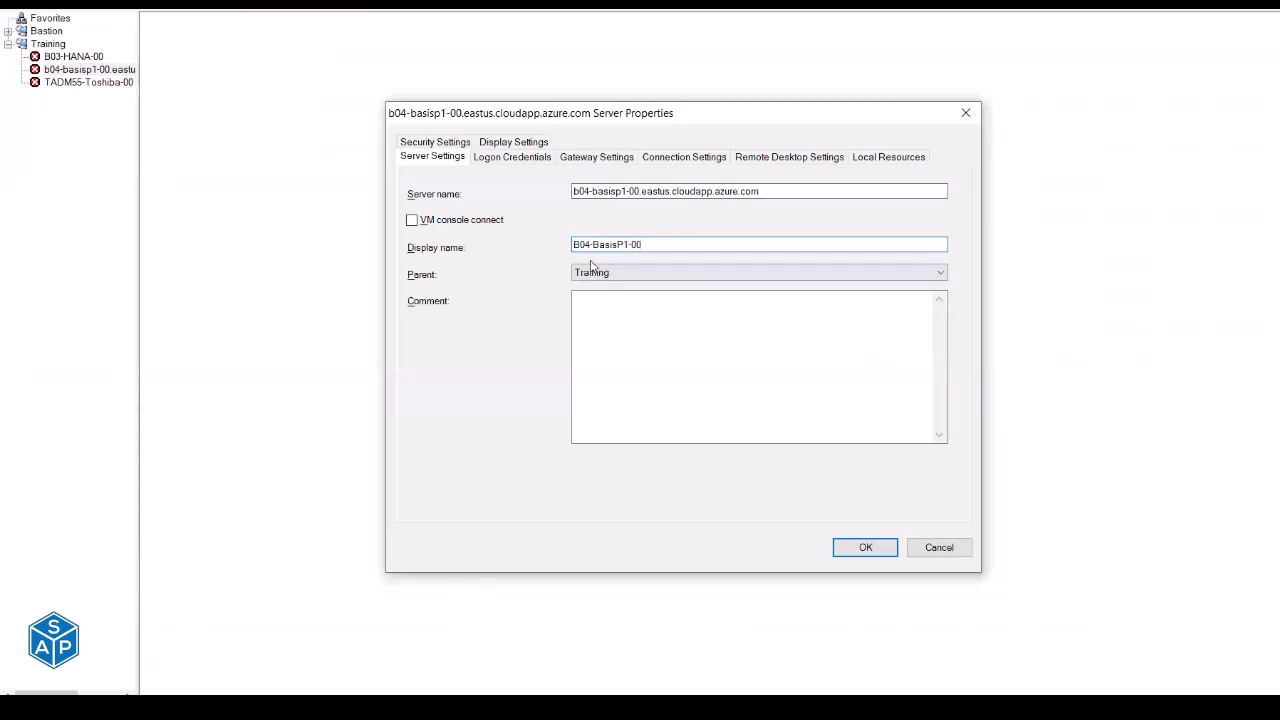
left_click(861, 548)
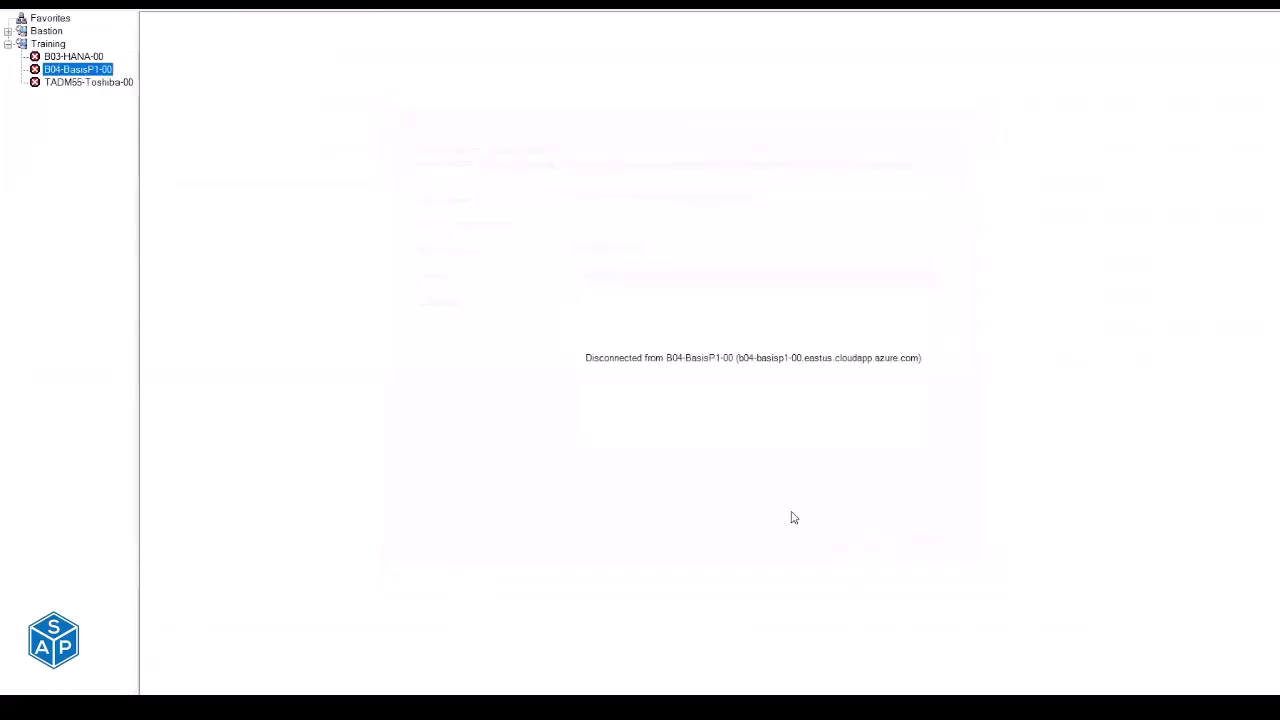
Connect to the B04-BasisP1-00 server, accepting its certificate and suppressing the certificate prompt for future connections.
double_click(79, 69)
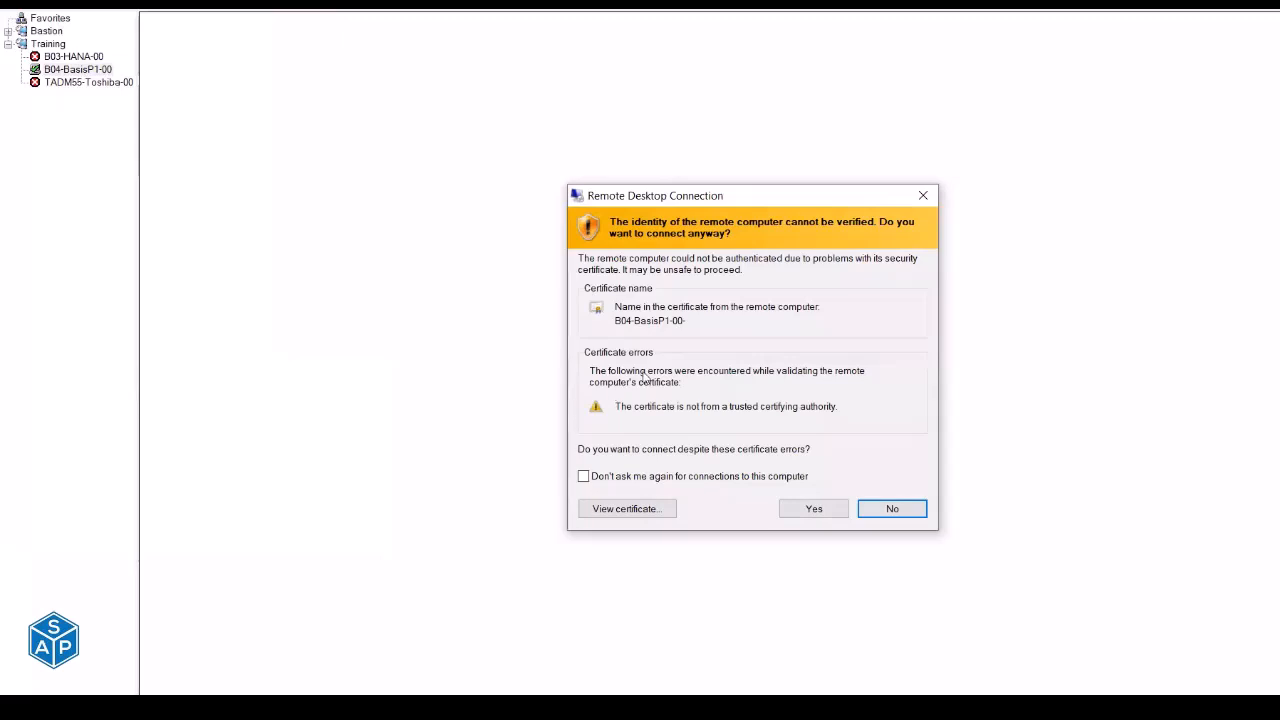
left_click(604, 479)
left_click(818, 512)
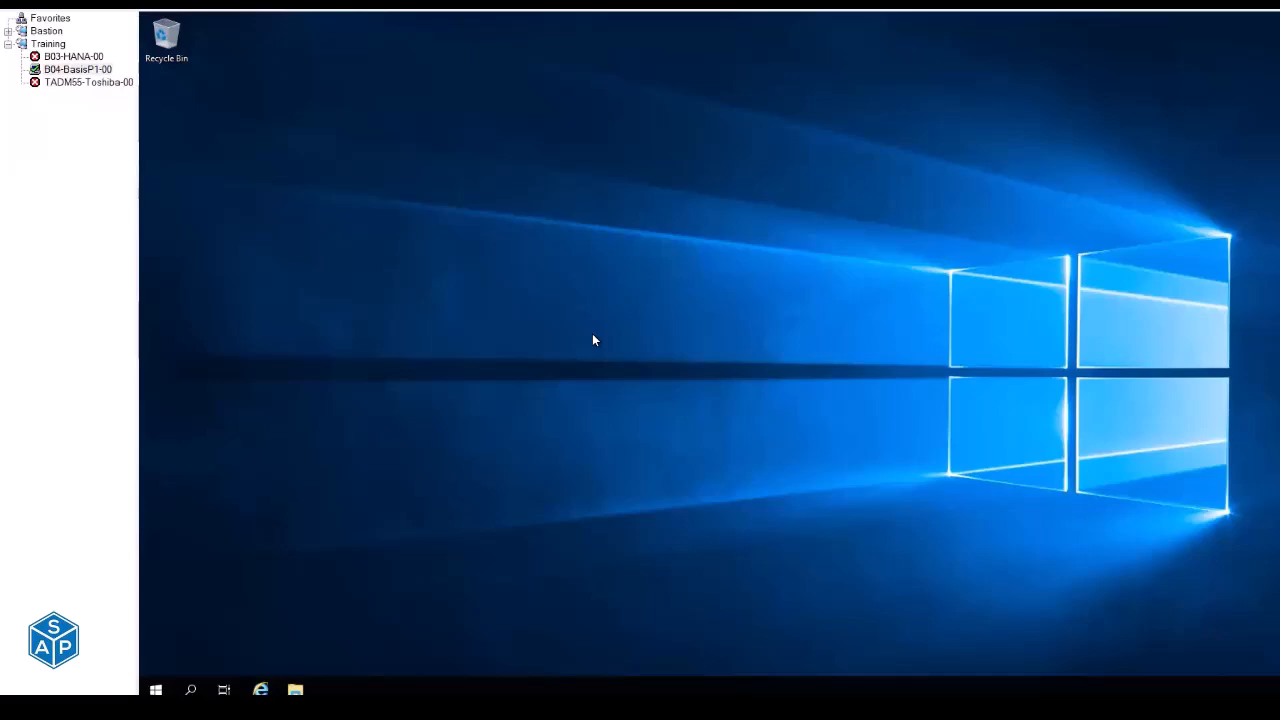
Switch to the Excel checklist and copy the hostname BASTION from the Change Hostname row of the bastion host section.
key("alt+Tab")
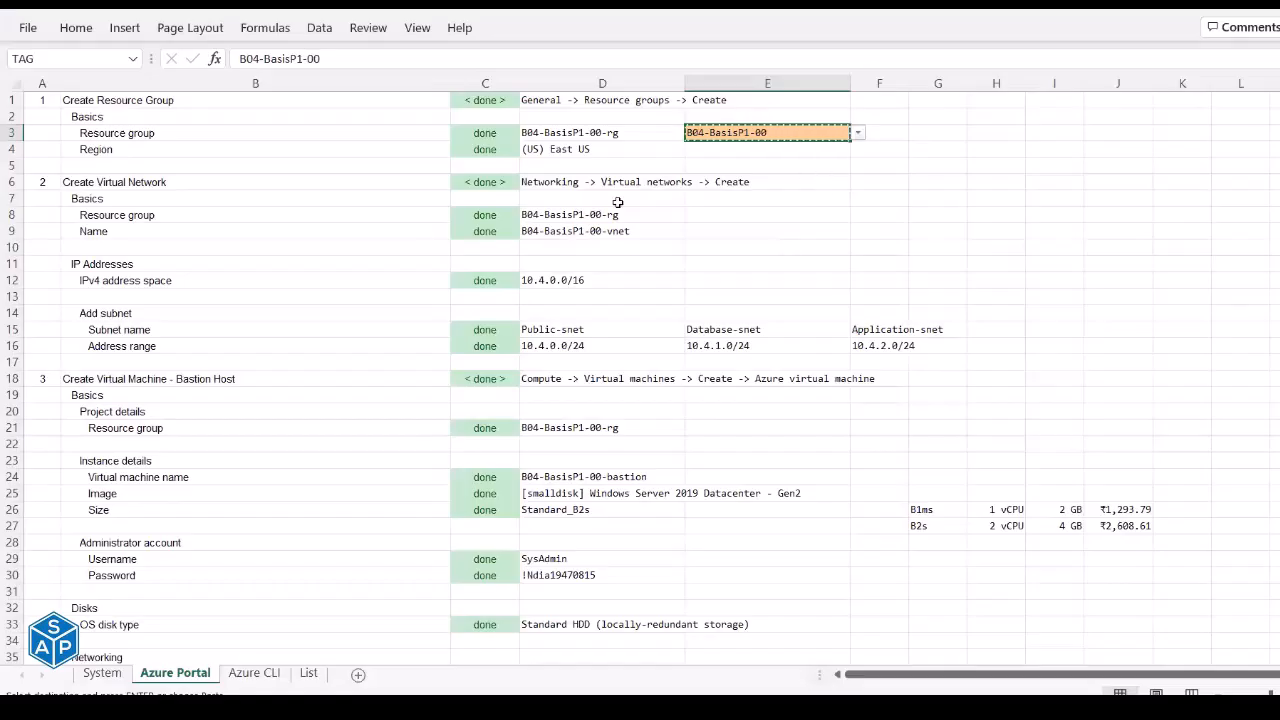
scroll(618, 203, "down", 3)
scroll(618, 203, "down", 9)
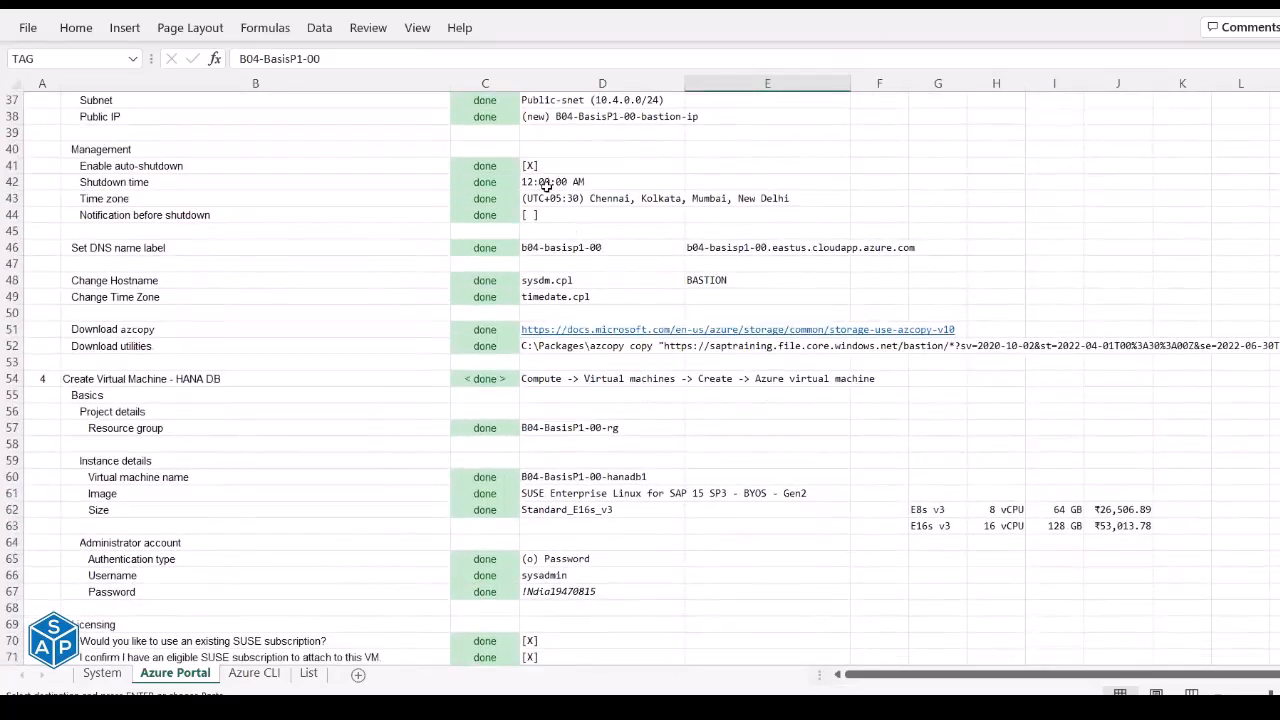
scroll(543, 186, "down", 2)
left_click(558, 152)
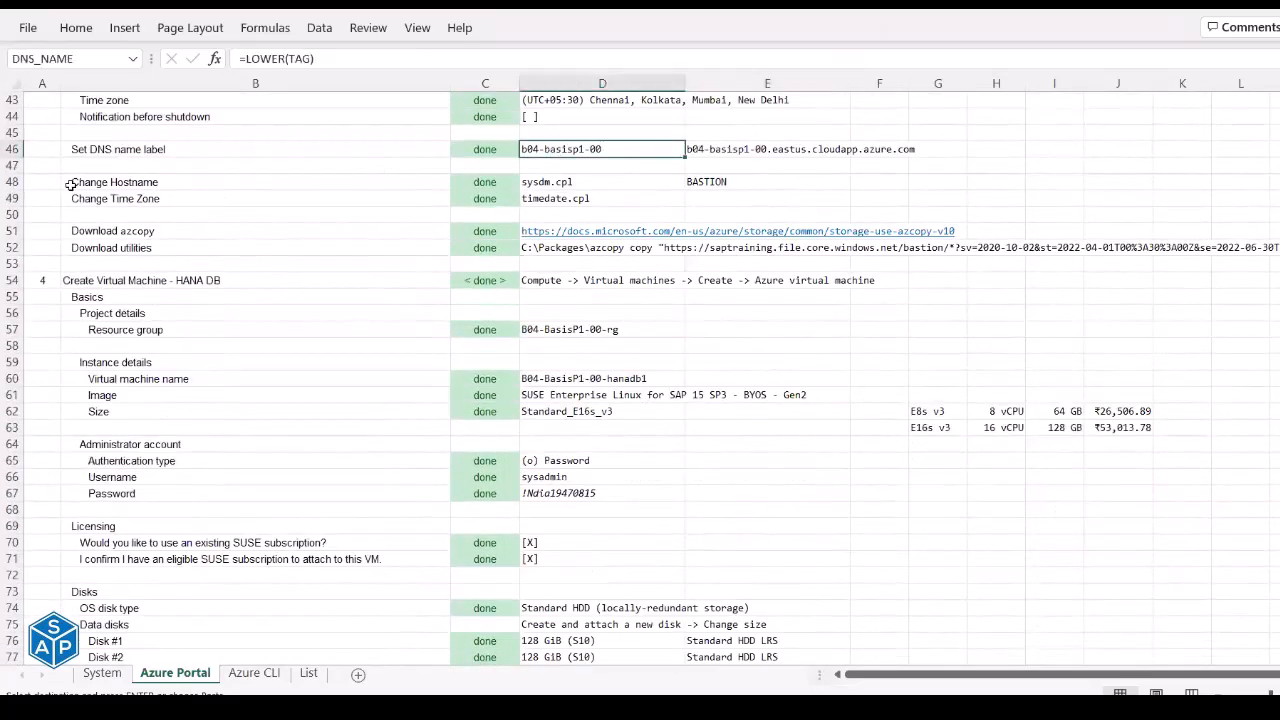
left_click_drag(70, 184, 166, 245)
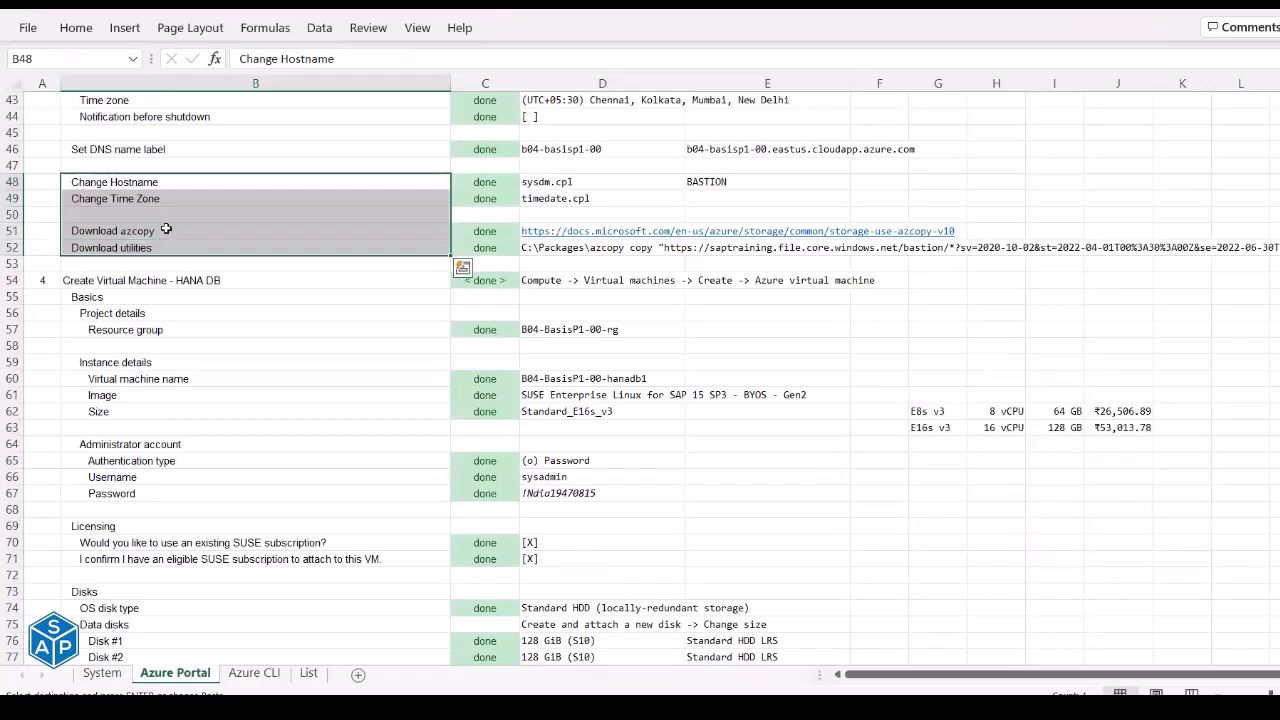
left_click(152, 183)
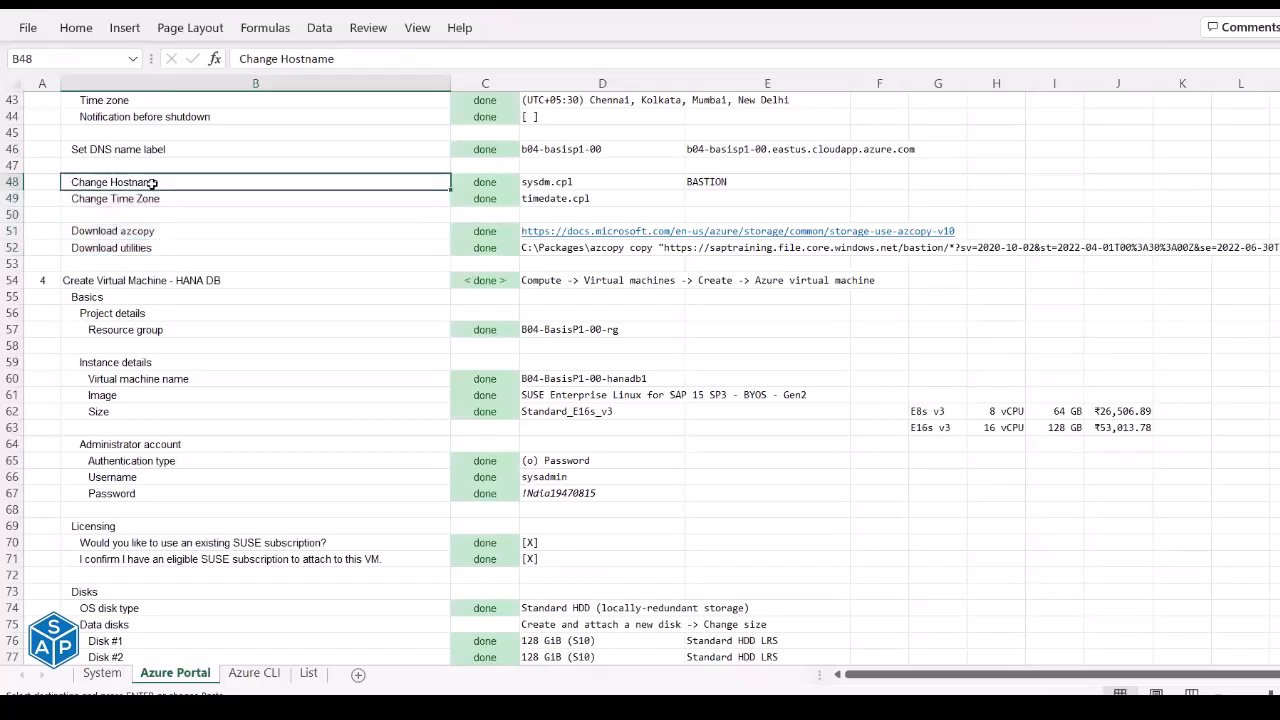
left_click(729, 185)
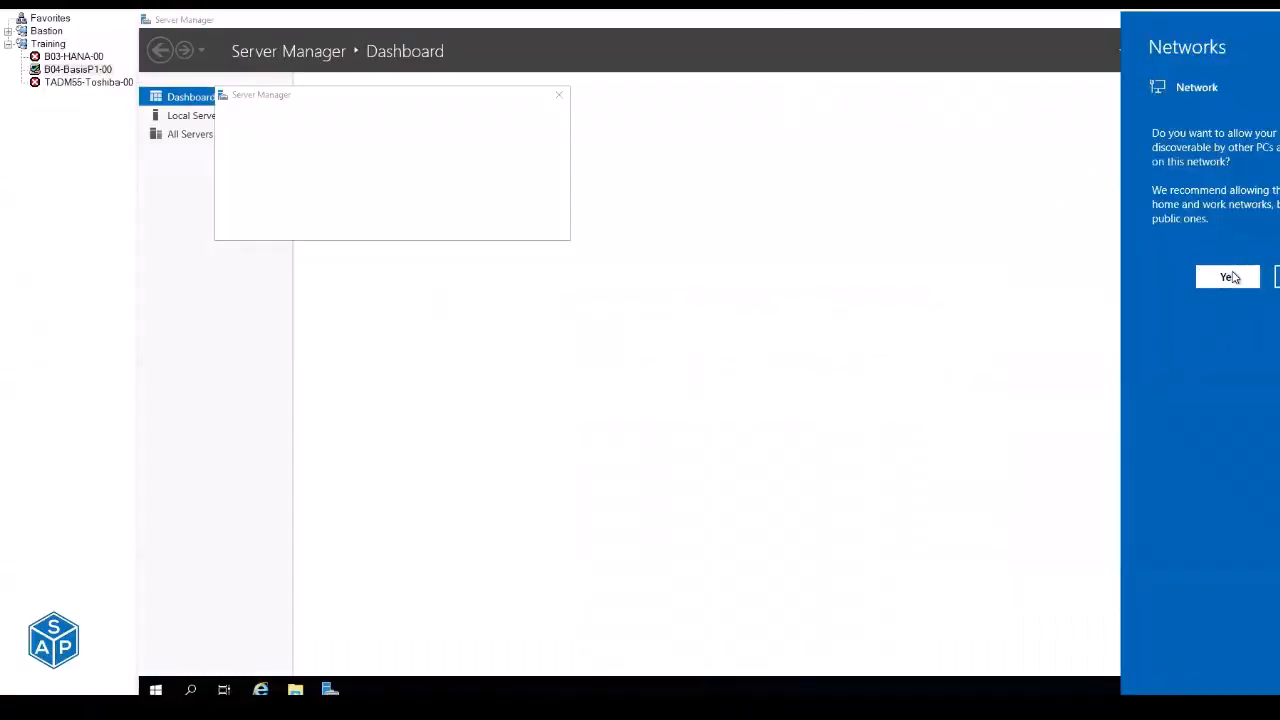
On the remote server, allow network discovery and permanently dismiss the Windows Admin Center message.
left_click(1229, 276)
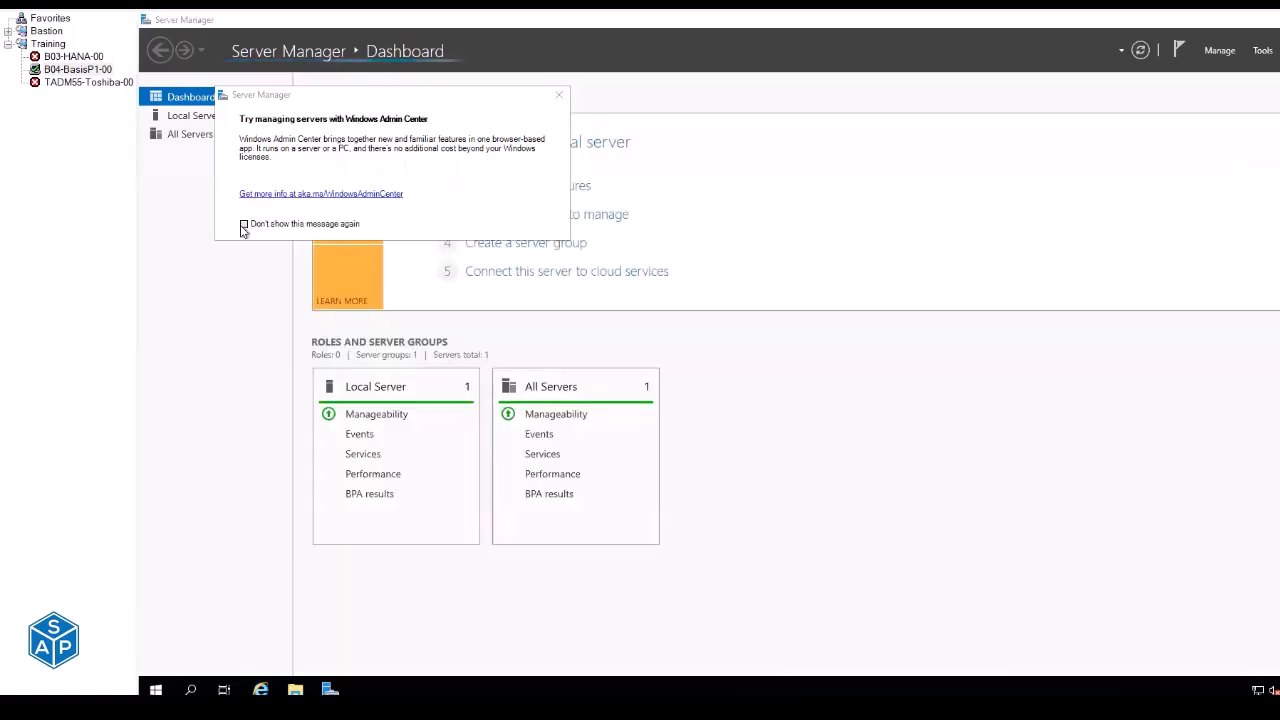
left_click(262, 224)
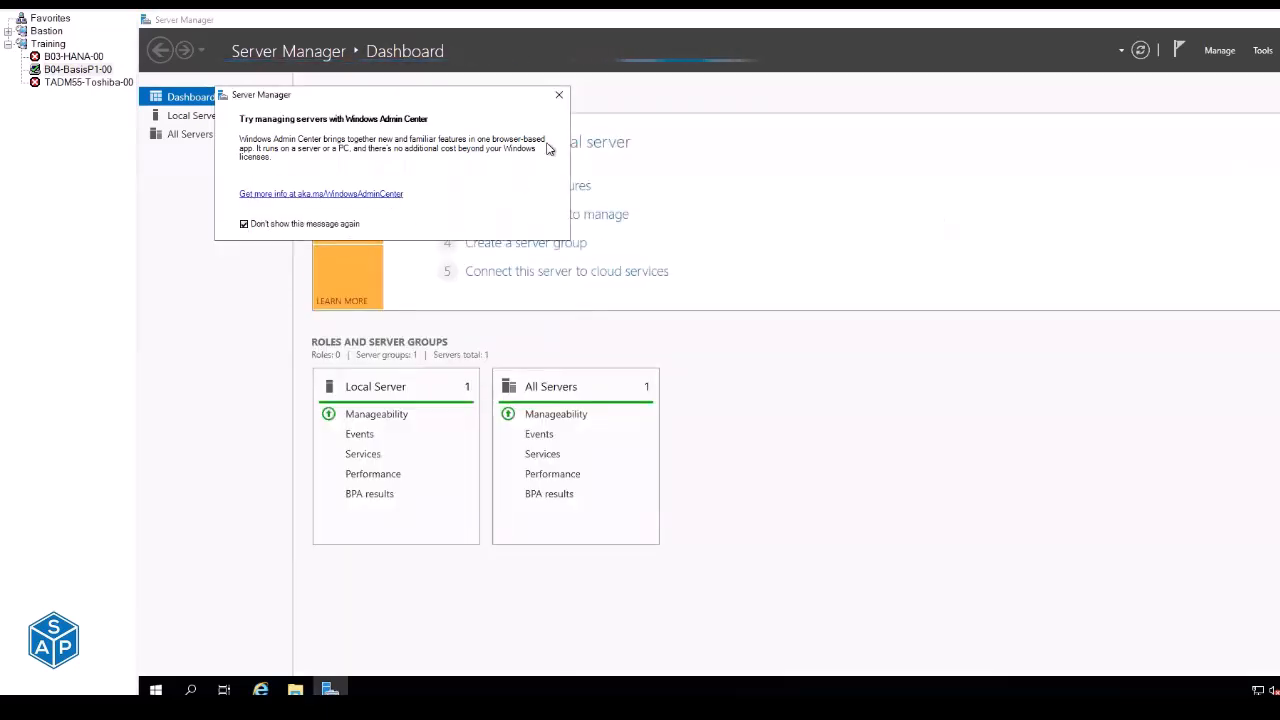
left_click(558, 97)
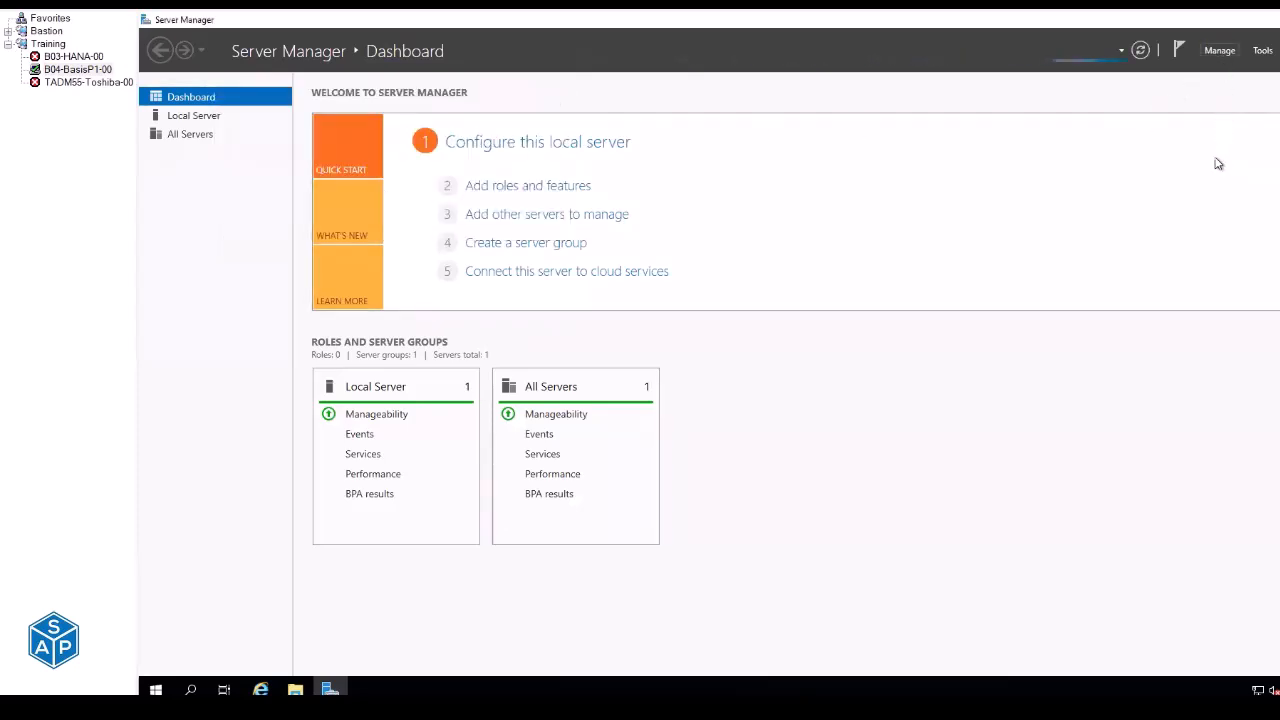
Set Server Manager not to start automatically at logon, and close it.
left_click(1218, 52)
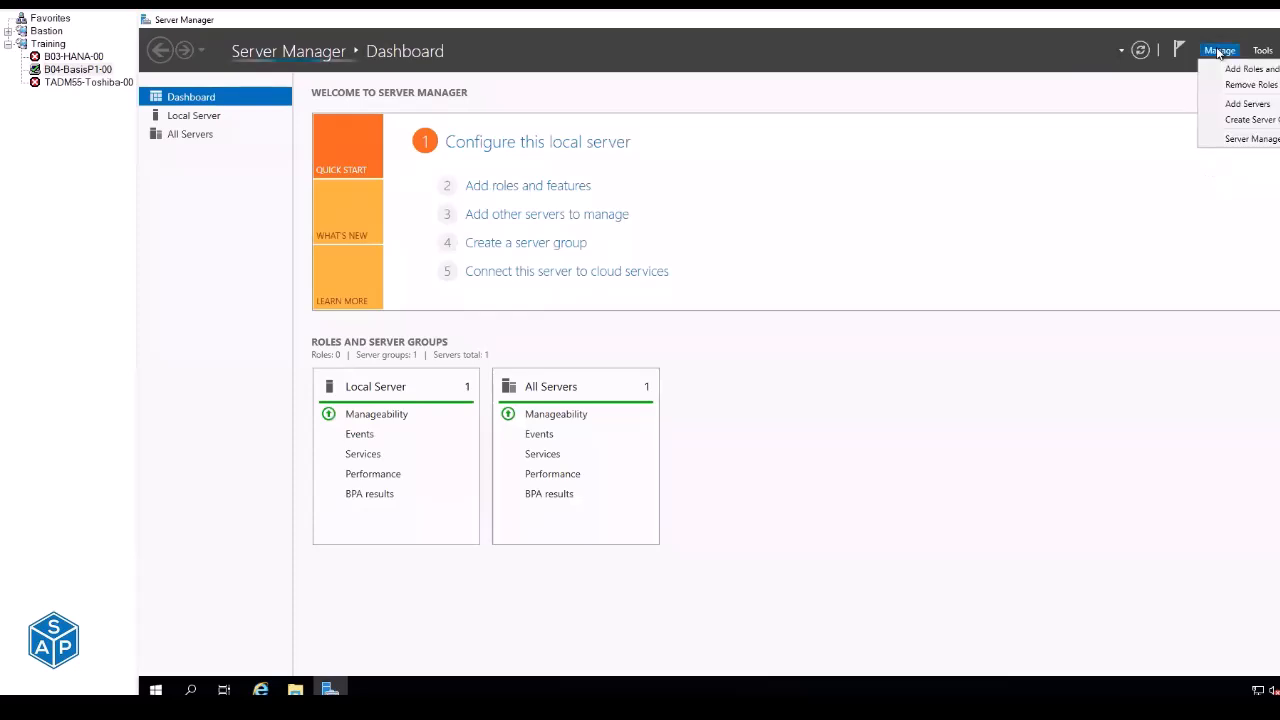
left_click(1246, 140)
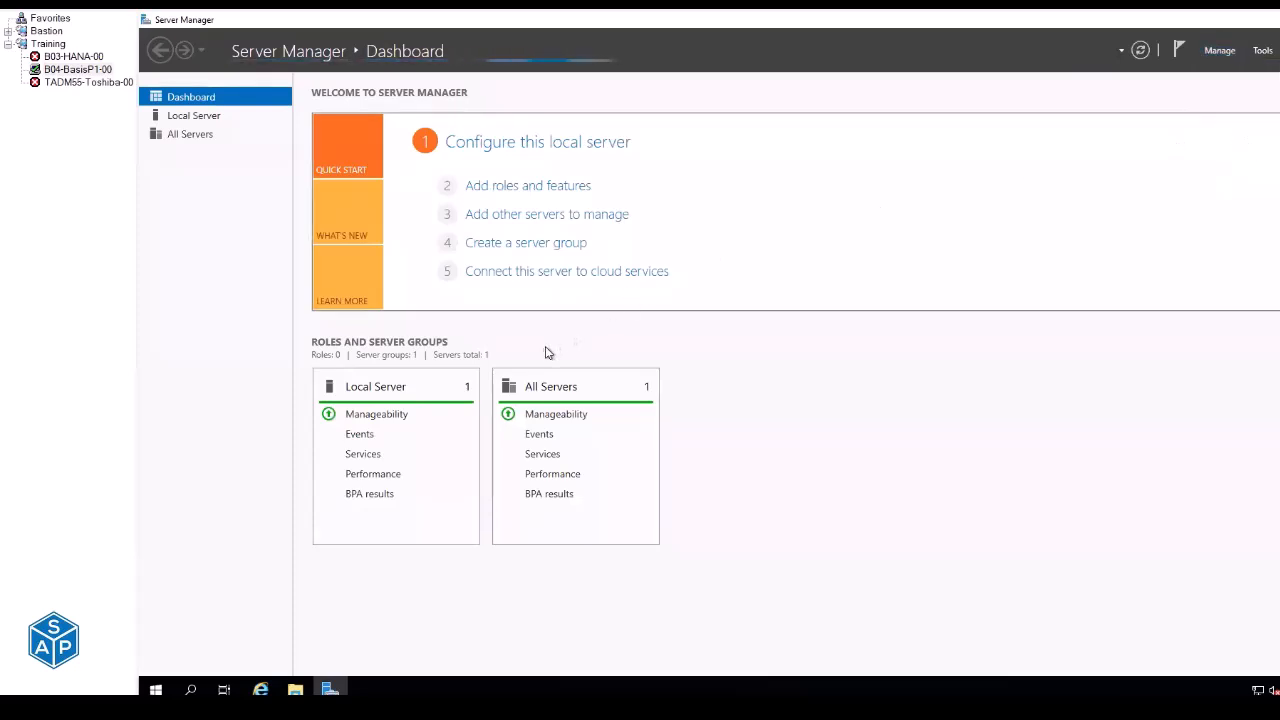
left_click(590, 378)
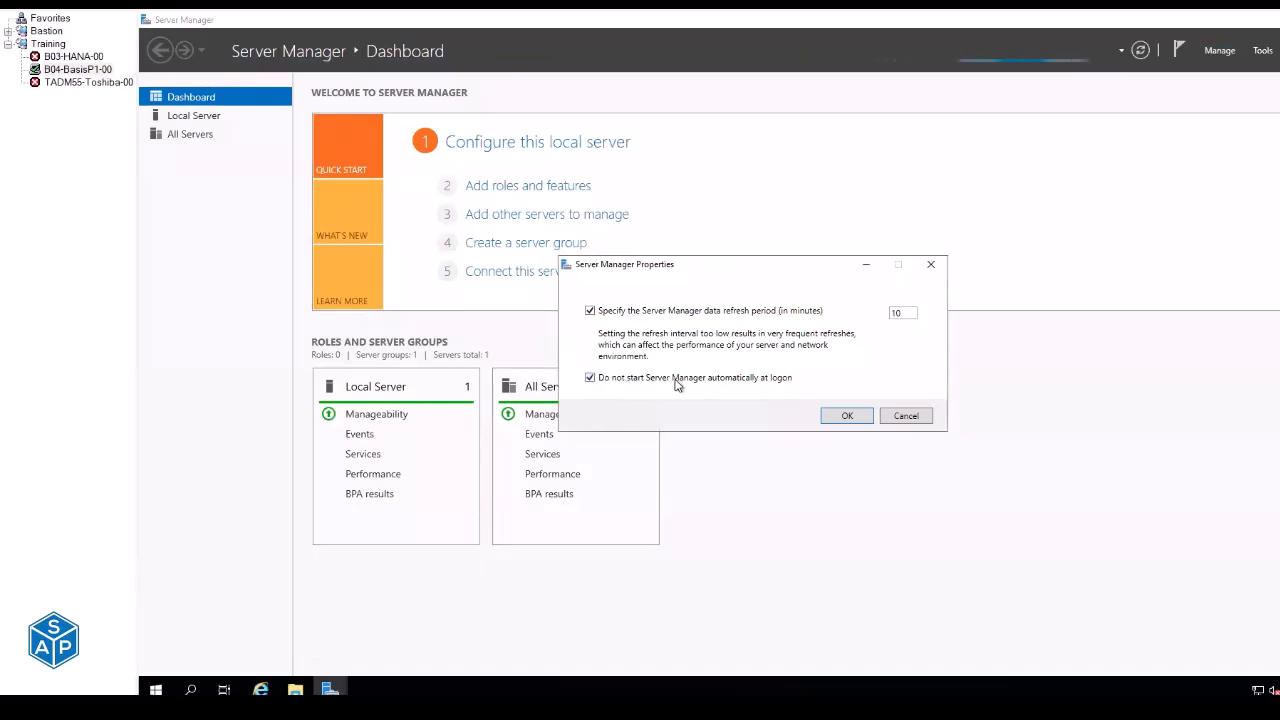
left_click(845, 416)
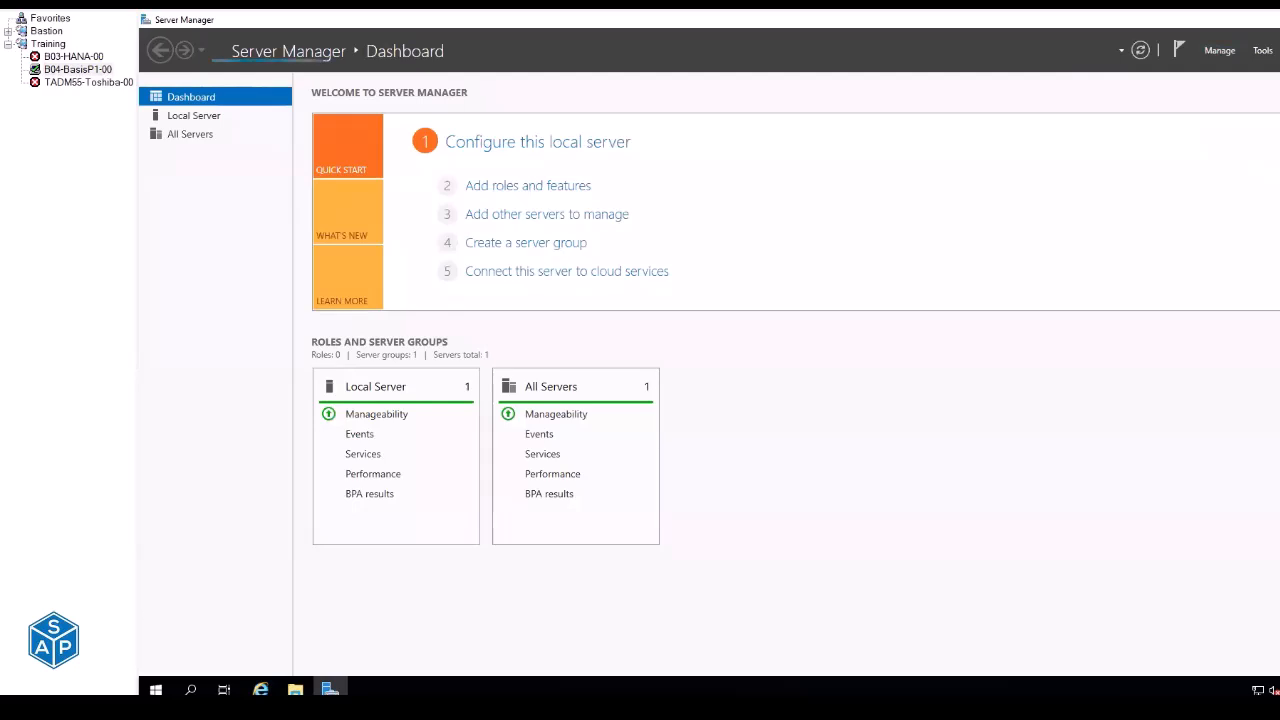
key("alt+F4")
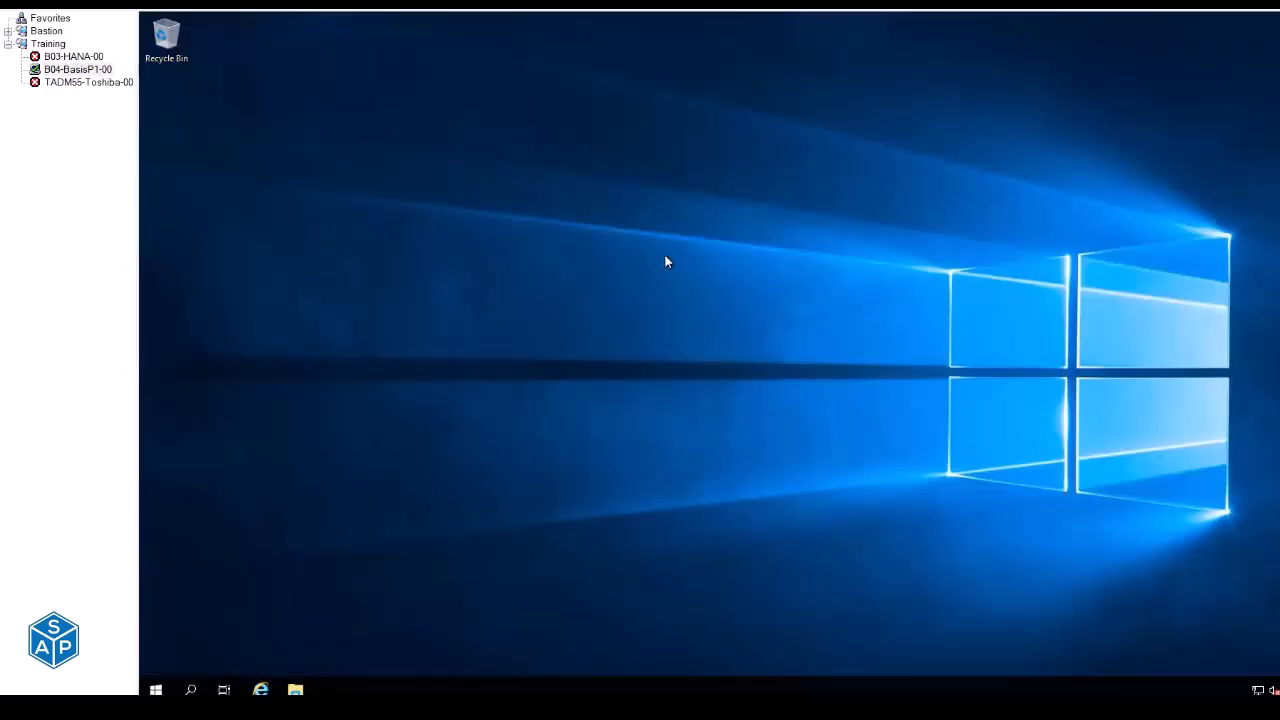
Rename the remote PC to BASTION in the system settings, postpone the restart, and close Settings.
right_click(156, 690)
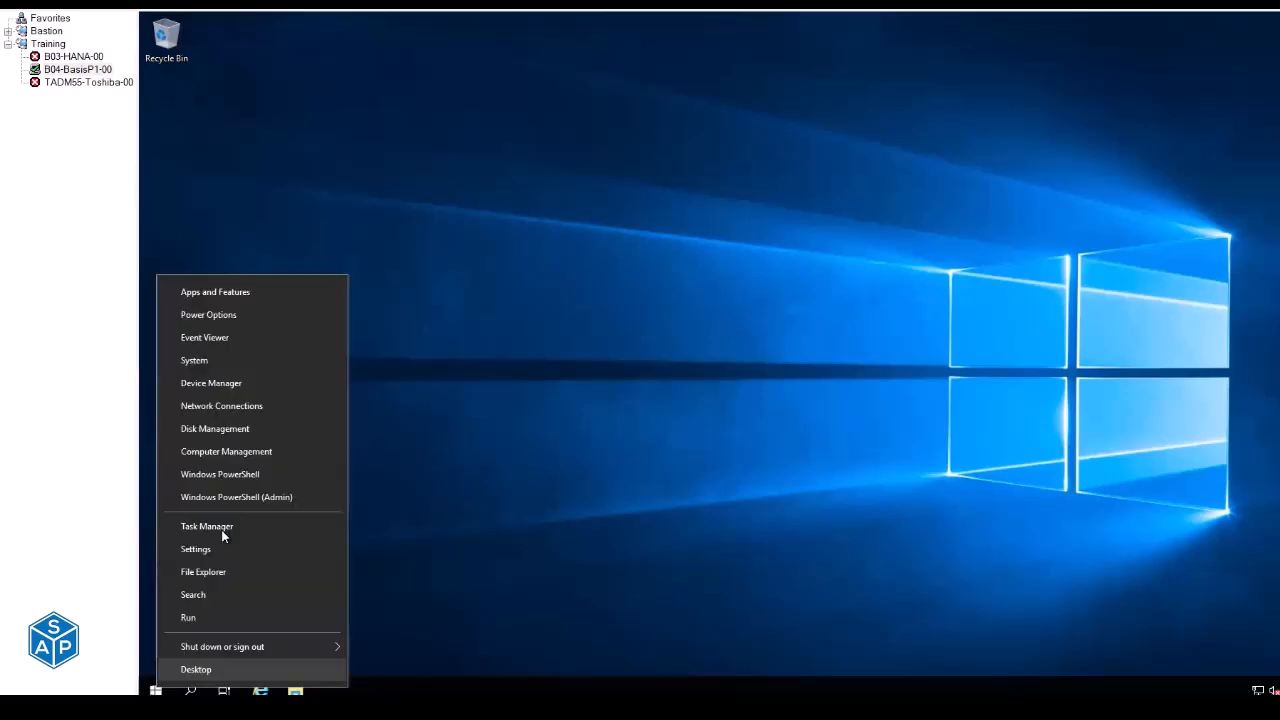
left_click(223, 359)
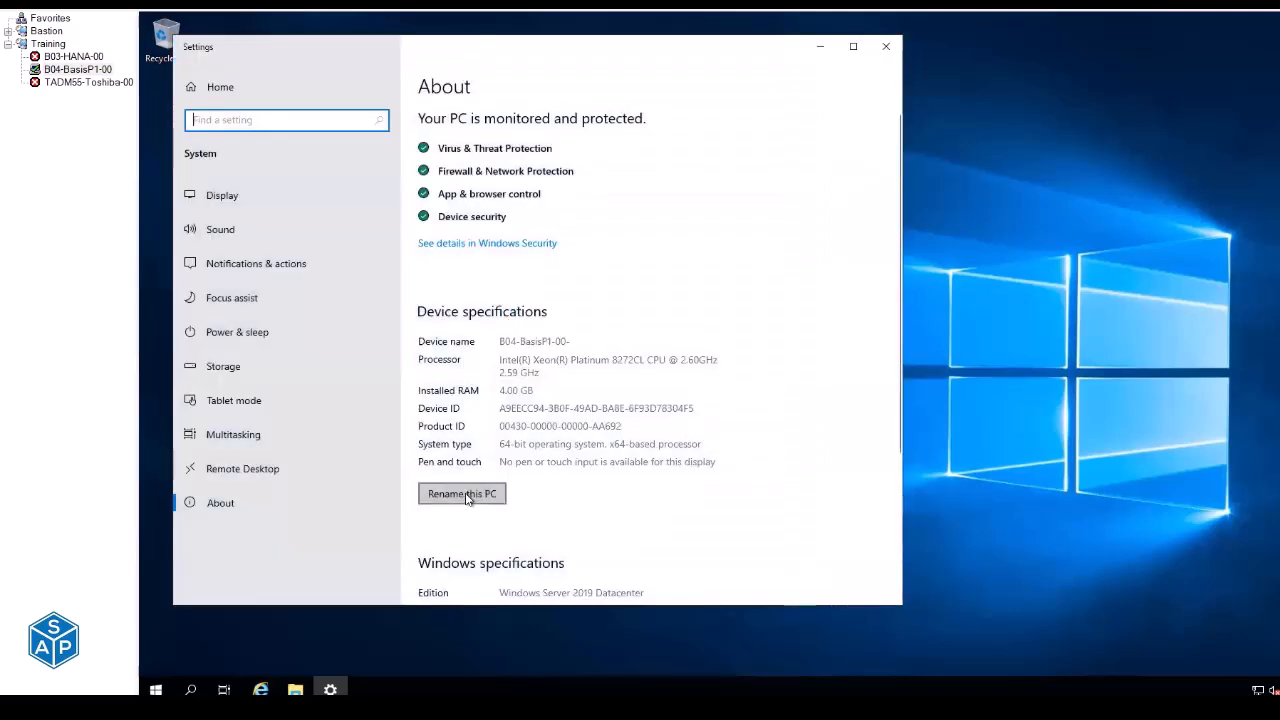
left_click(466, 495)
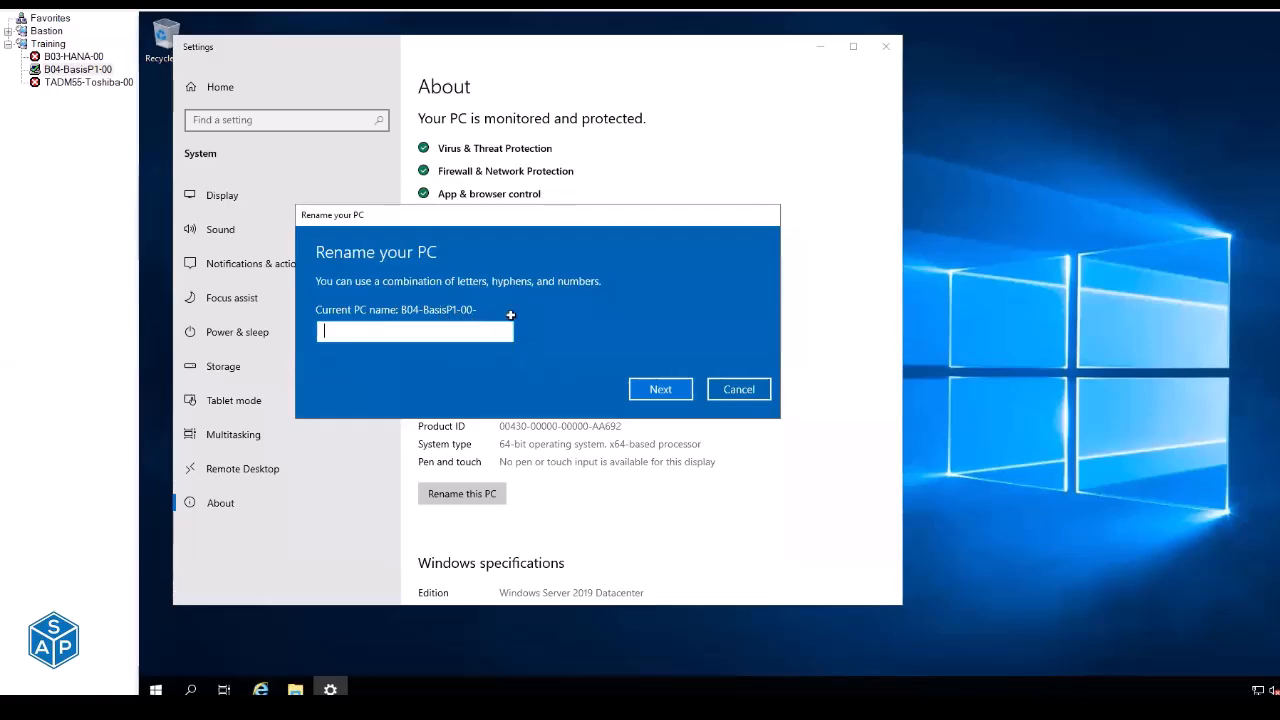
key("alt+Tab")
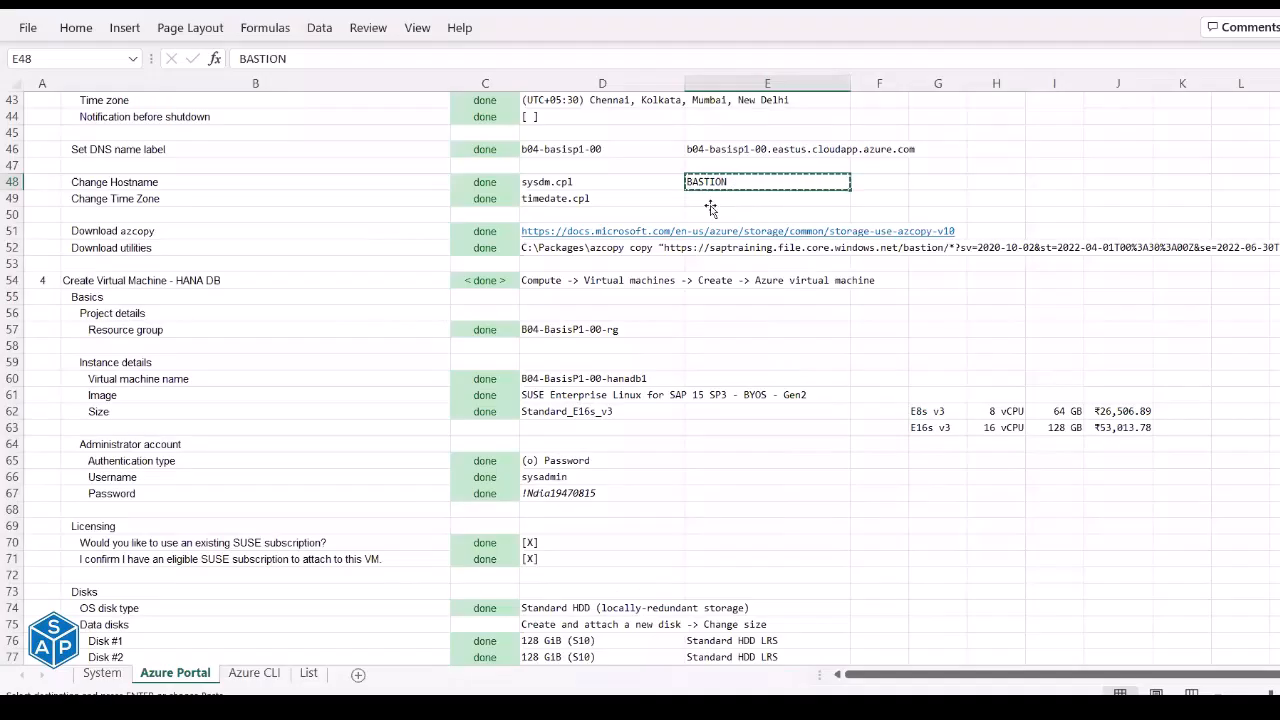
key("alt+Tab")
key("ctrl+v")
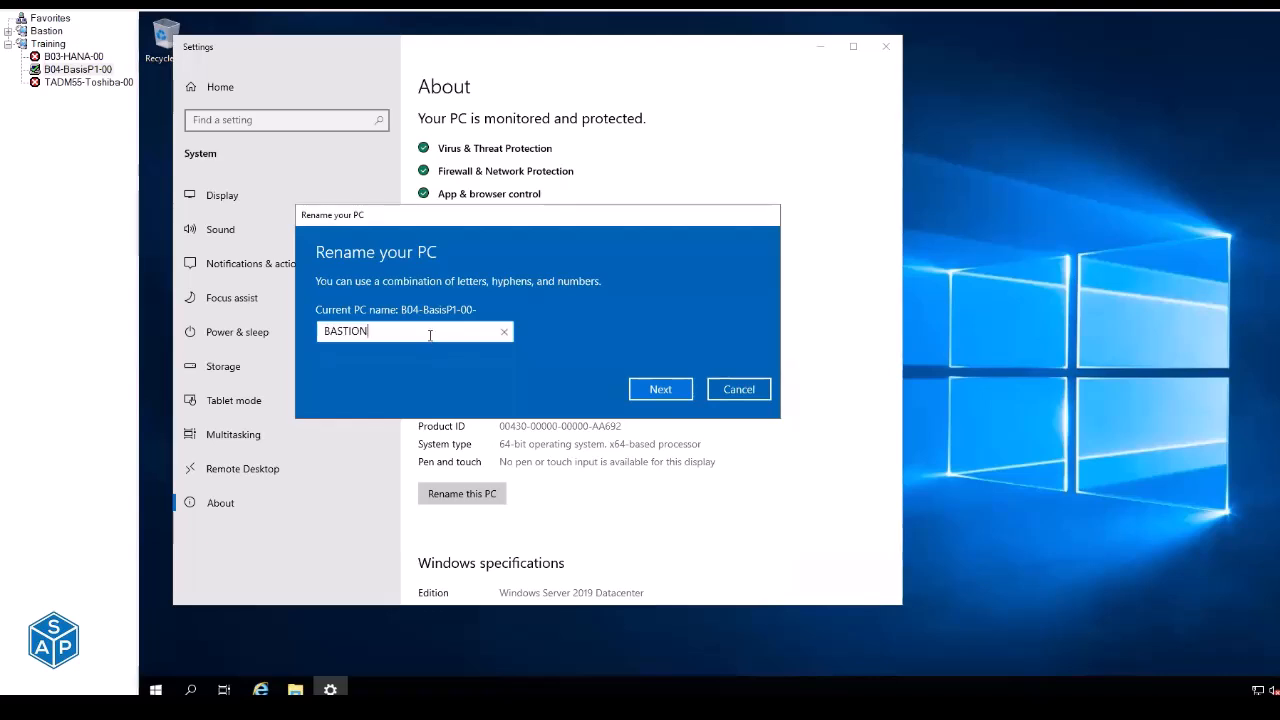
left_click(663, 390)
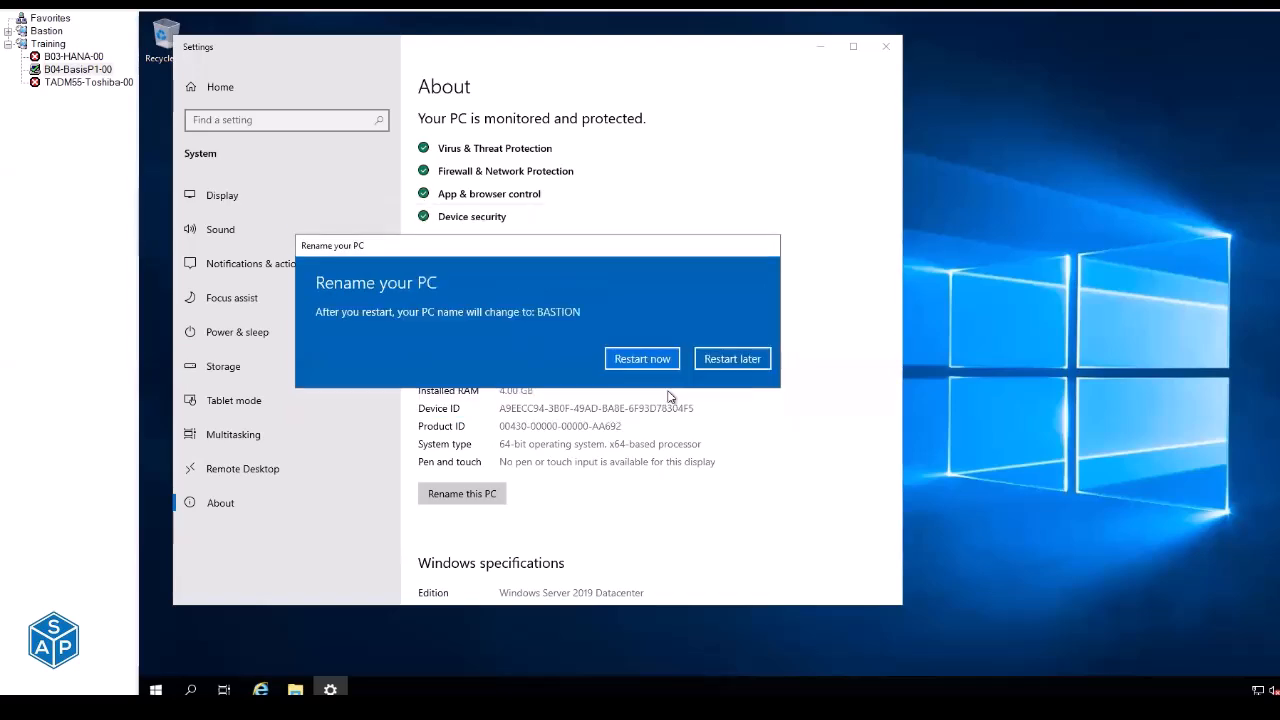
left_click(732, 360)
left_click(886, 47)
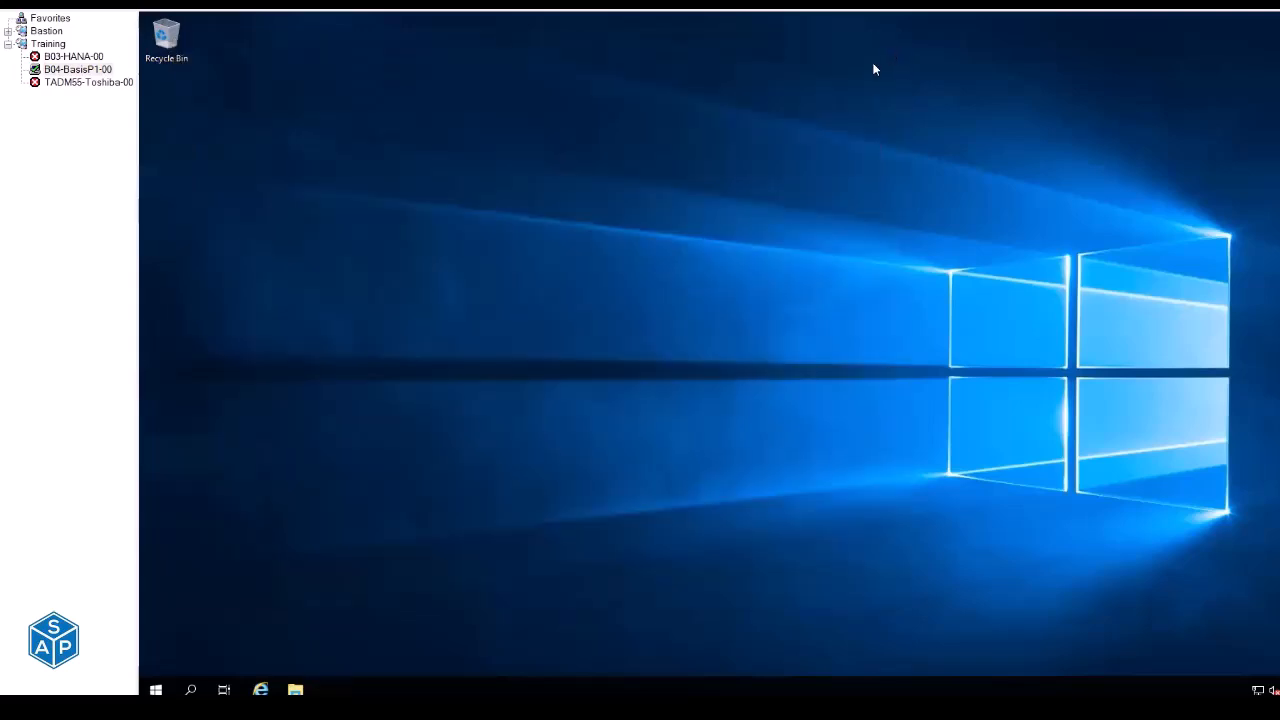
Copy the timedate.cpl command from the Change Time Zone row in the Excel checklist and return to the remote server.
key("alt+Tab")
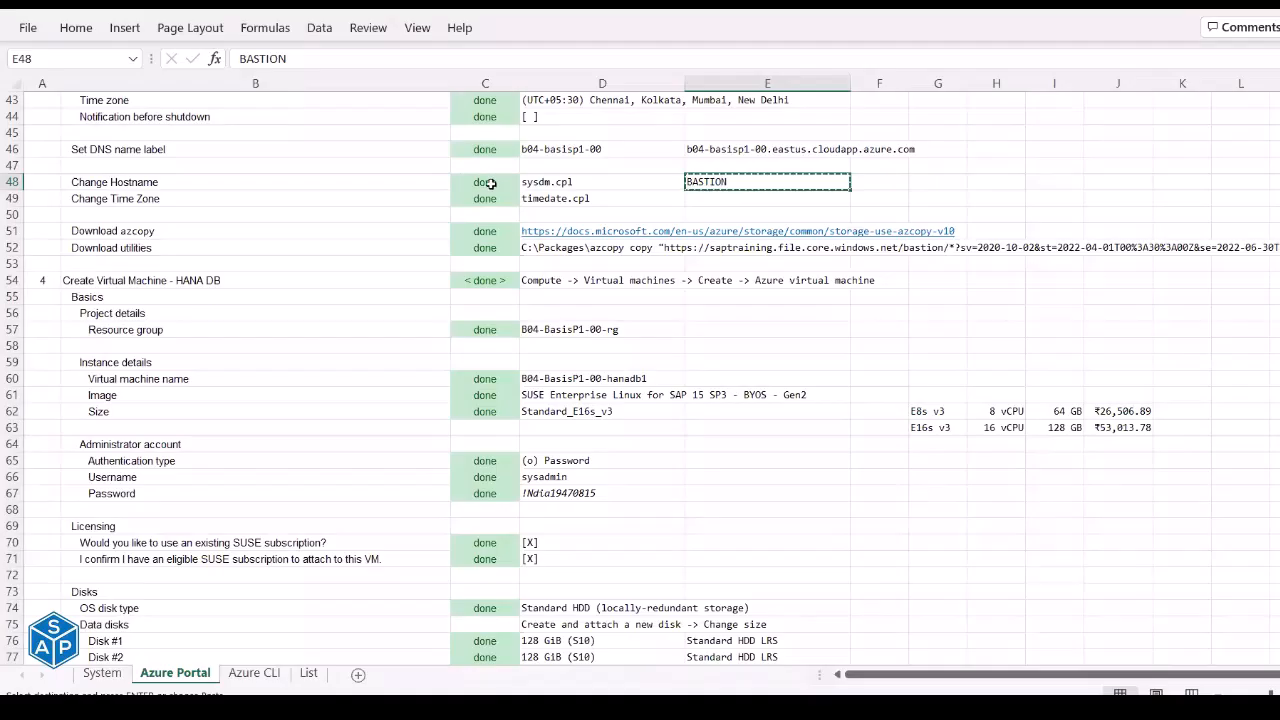
left_click(490, 185)
left_click(487, 198)
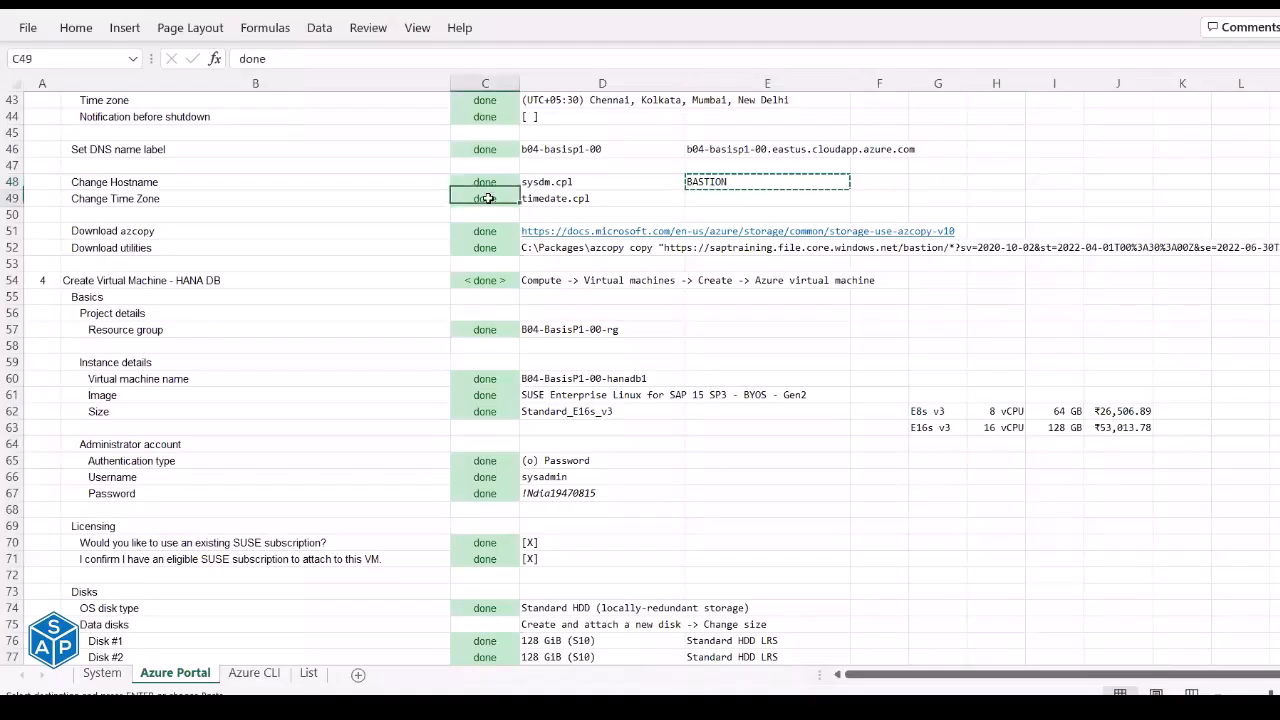
left_click(560, 198)
key("ctrl+c")
key("alt+Tab")
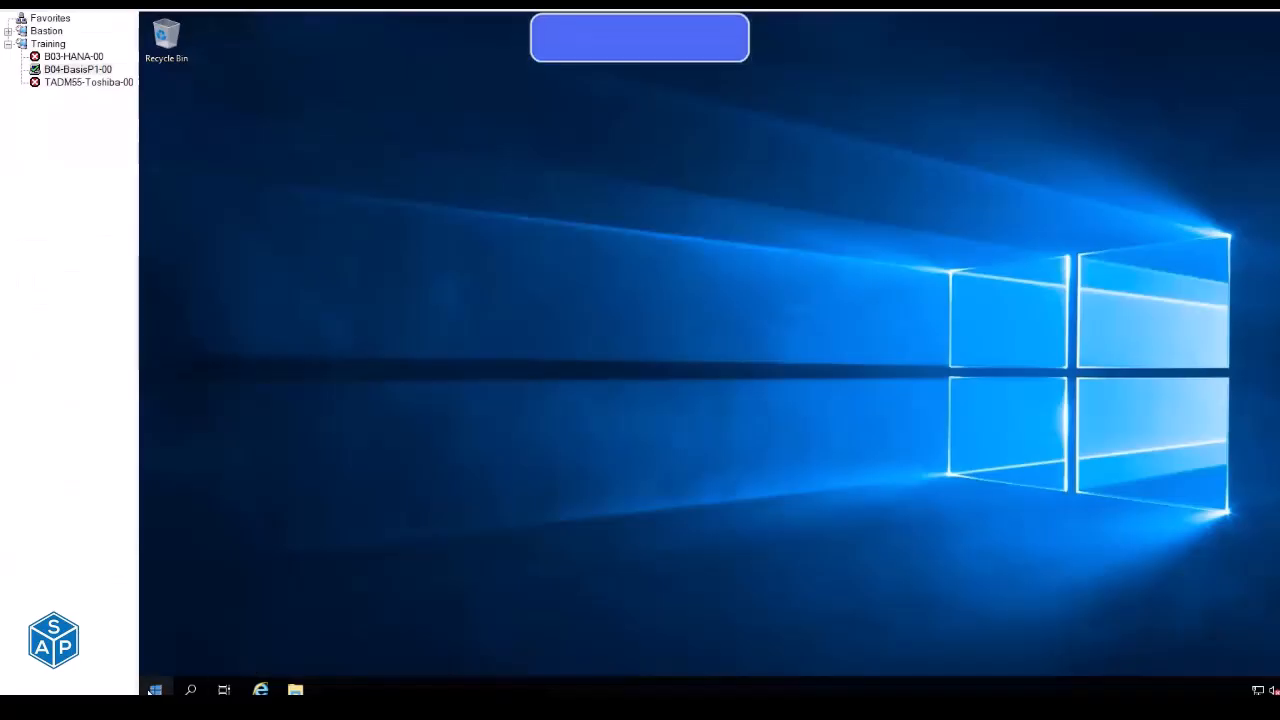
Open a command prompt on the remote server by running cmd.
right_click(156, 690)
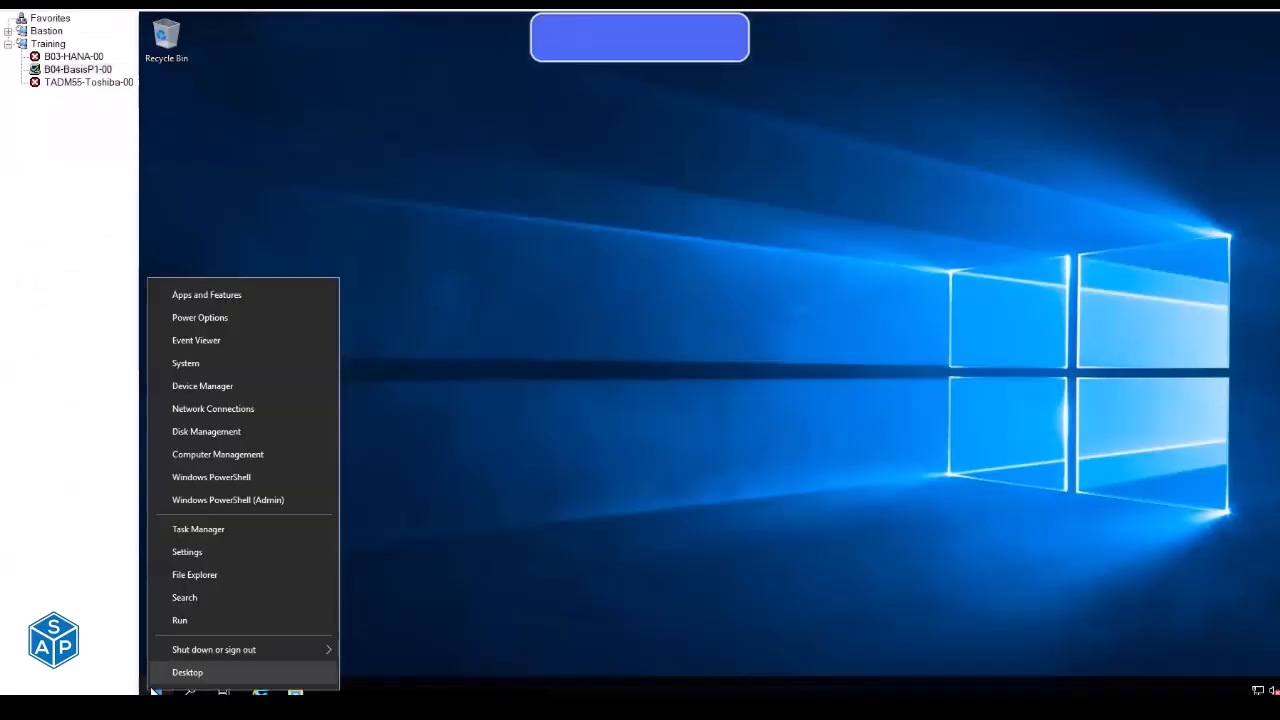
left_click(218, 622)
type("cmd")
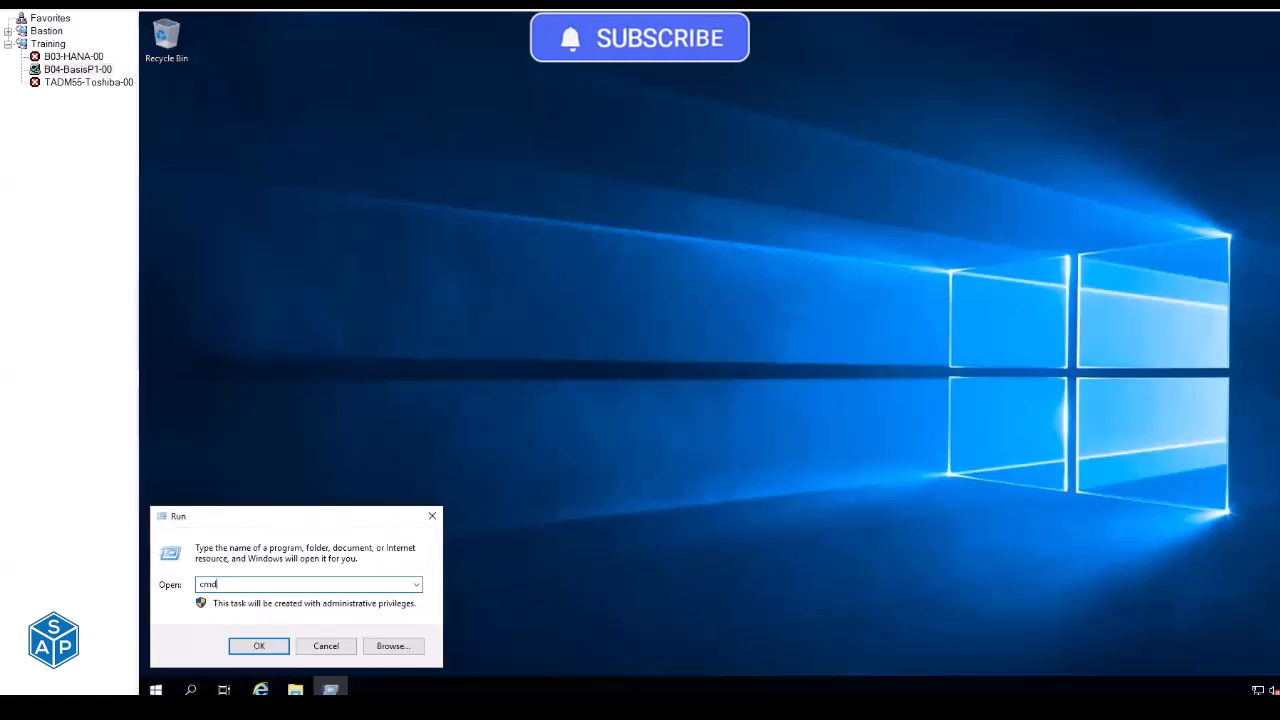
key("Return")
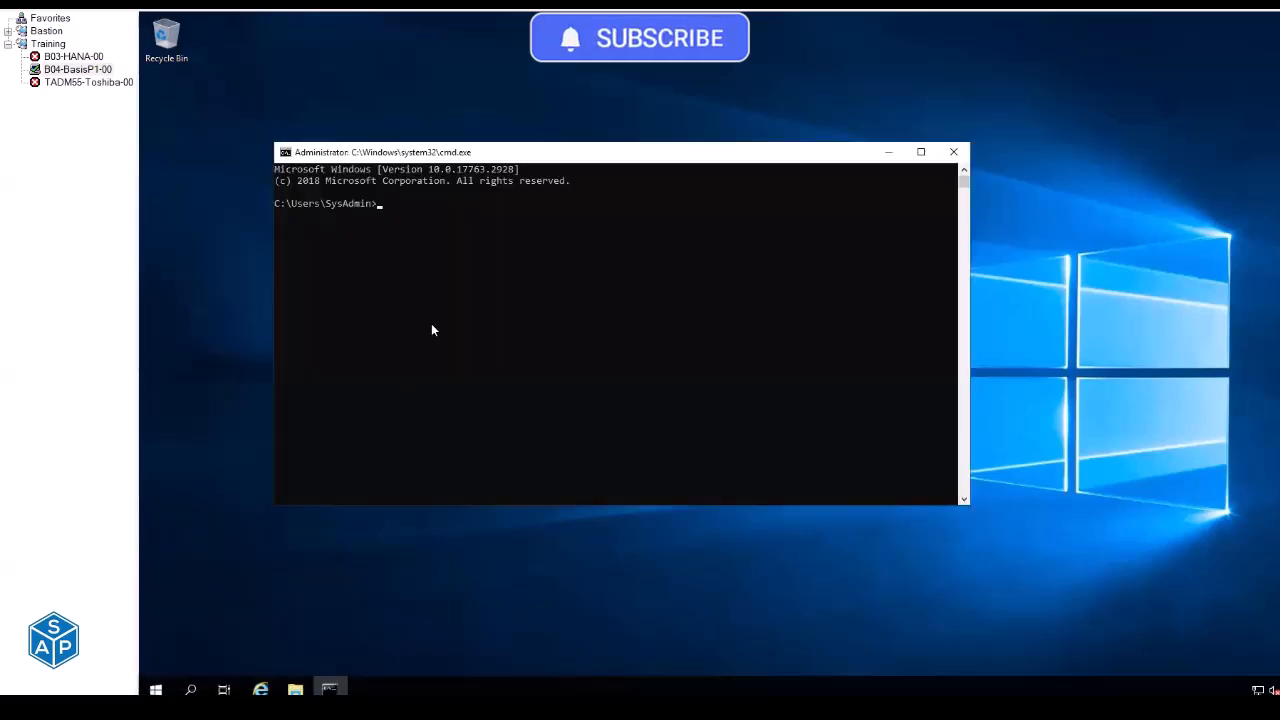
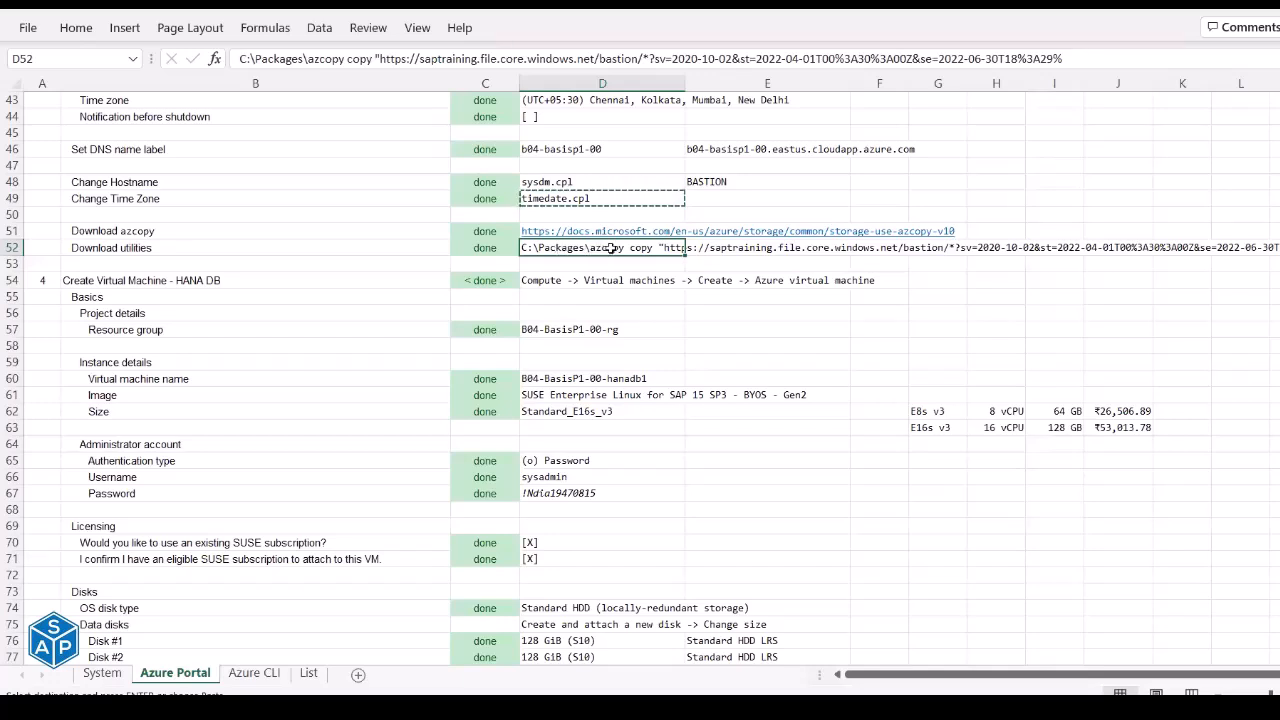
Copy the azcopy documentation link from the Download azcopy row and switch to the browser.
left_click(560, 229)
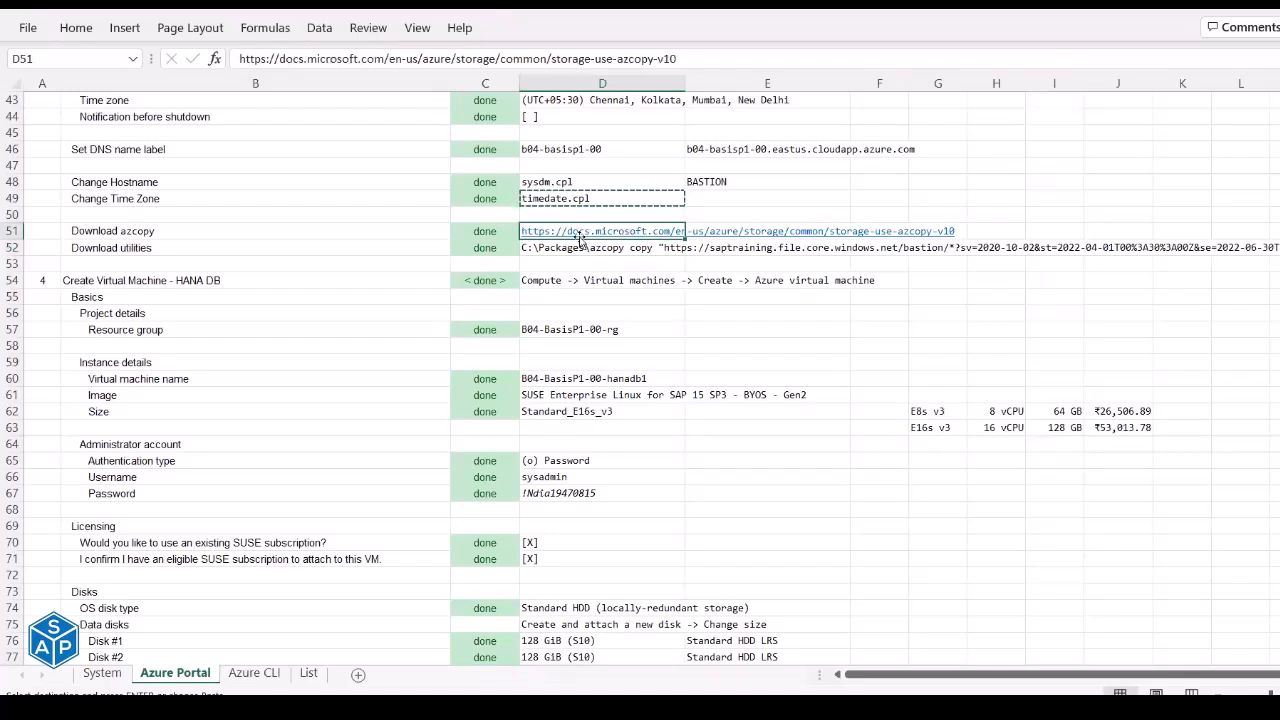
key("ctrl+c")
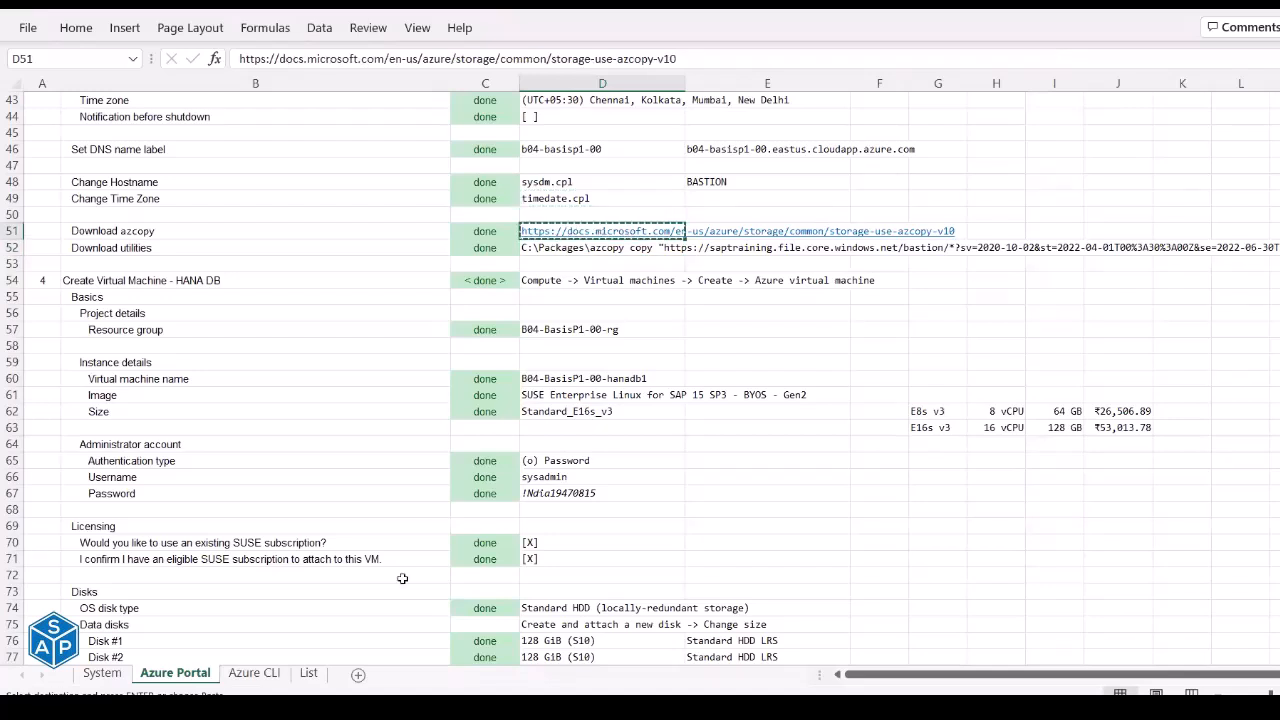
left_click(207, 706)
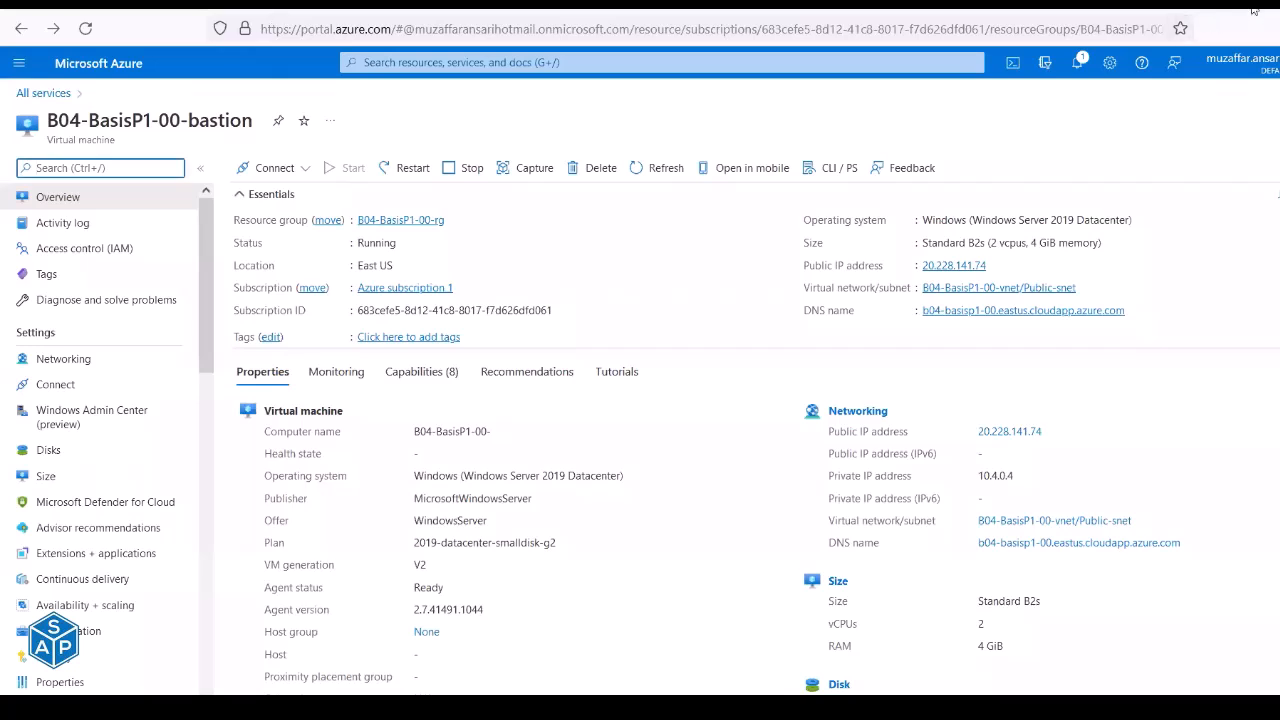
Open the copied azcopy documentation link in a new browser tab and review the AzCopy download options for each platform.
left_click(1190, 140)
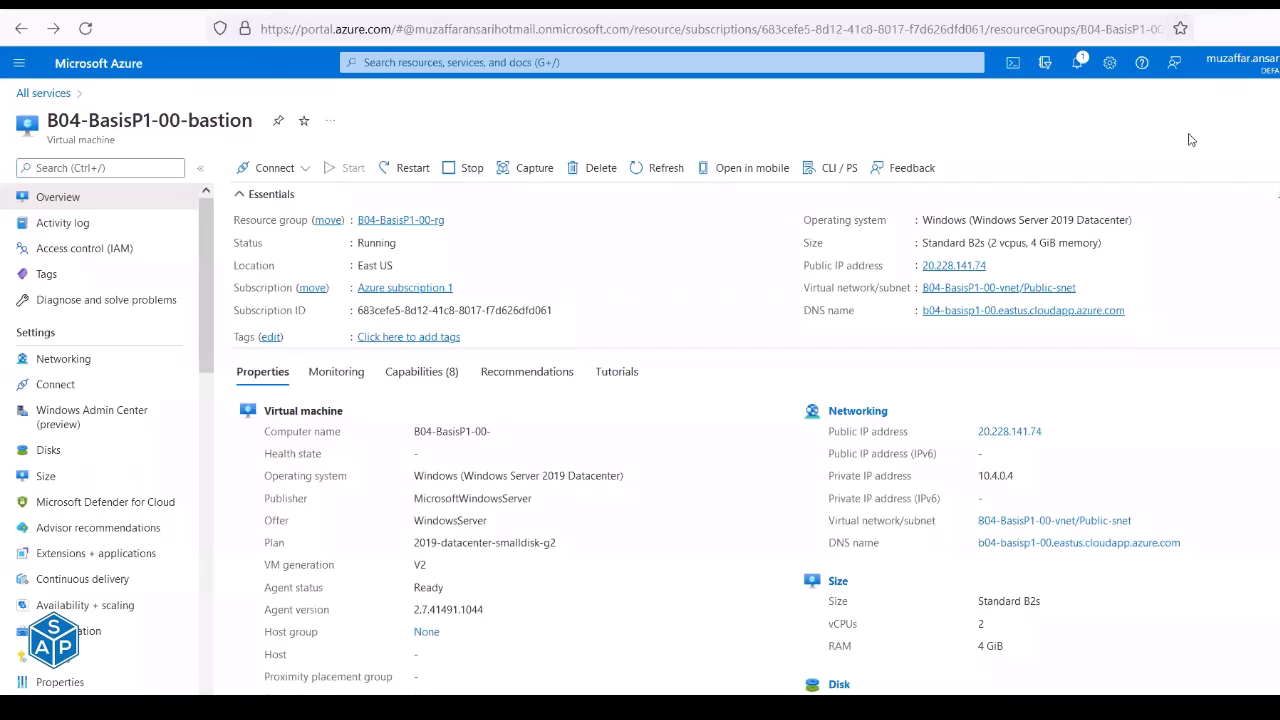
key("ctrl+t")
key("ctrl+v")
key("Return")
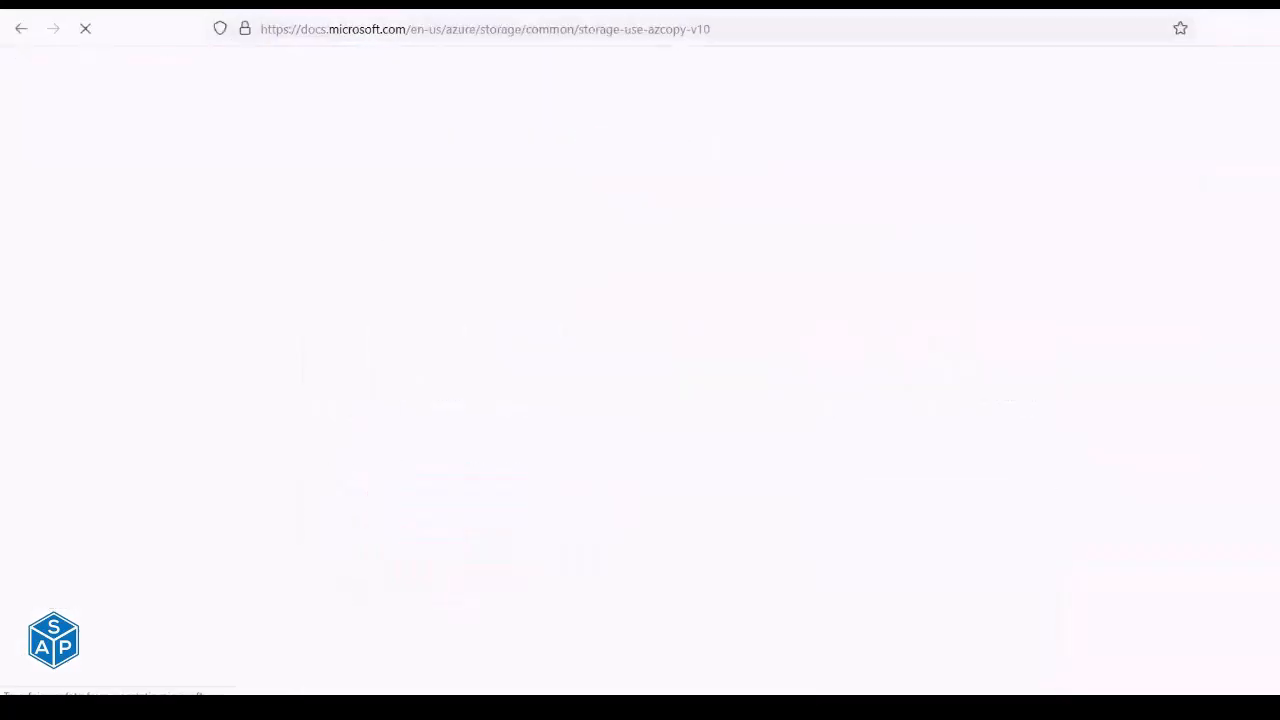
scroll(481, 517, "down", 2)
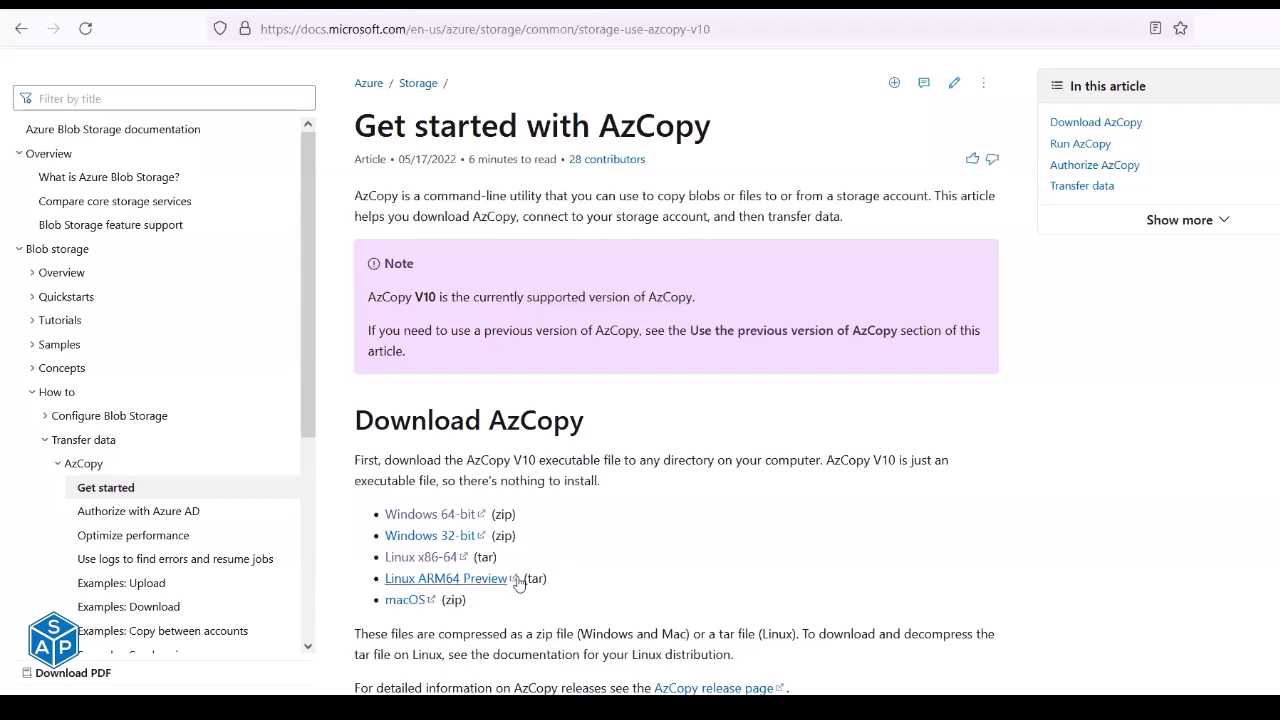
left_click_drag(551, 513, 454, 600)
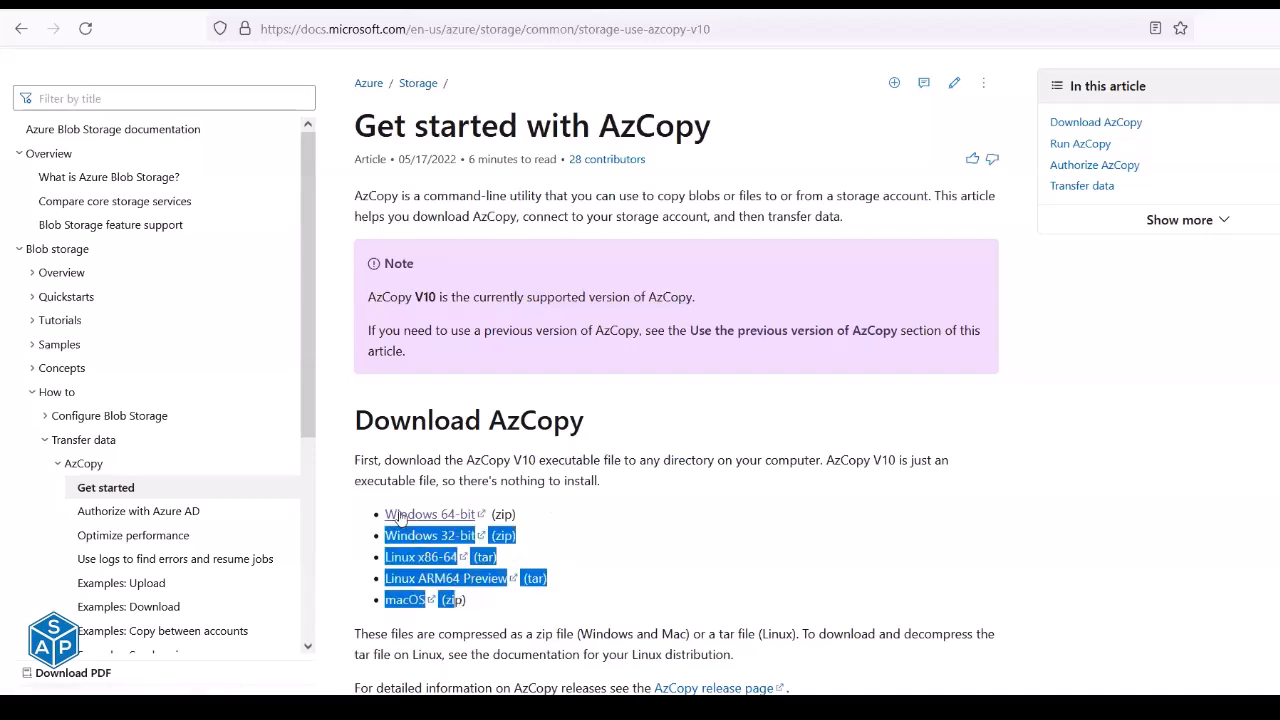
left_click(452, 520)
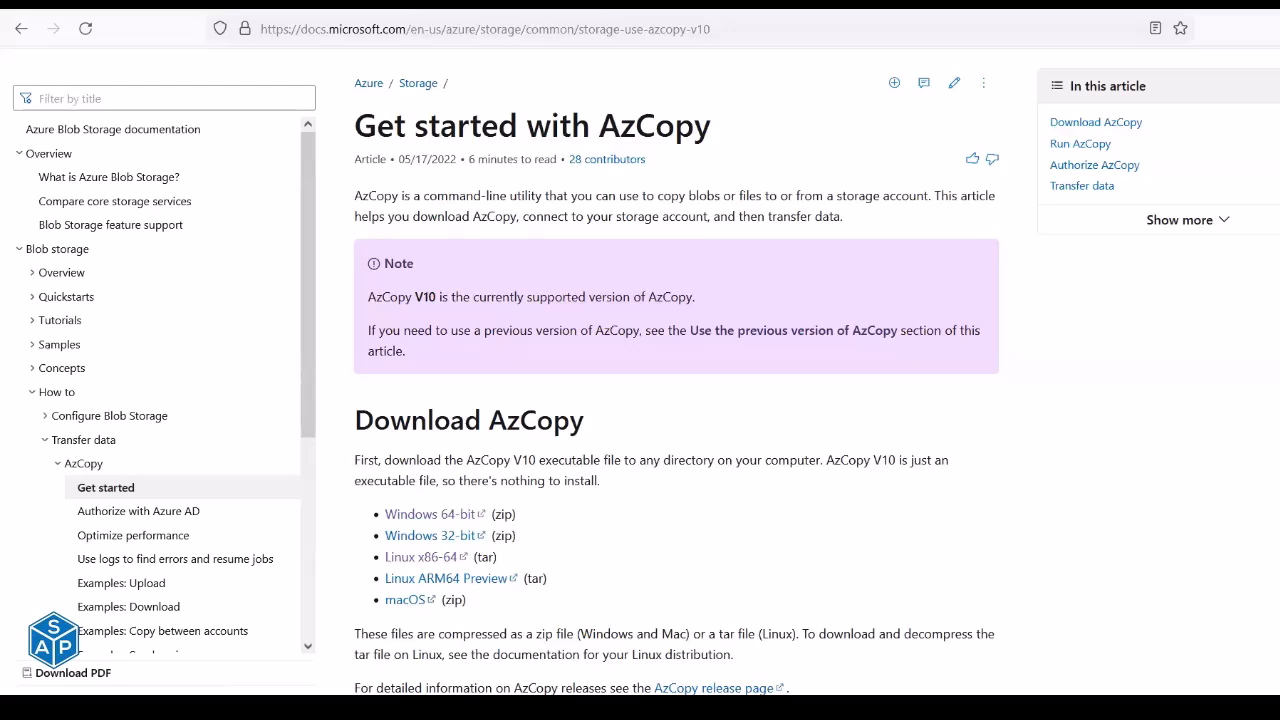
Copy the azcopy application from the Utilities folder on the local DATA (D:) drive and return to the remote server.
mouse_move(448, 708)
left_click(448, 650)
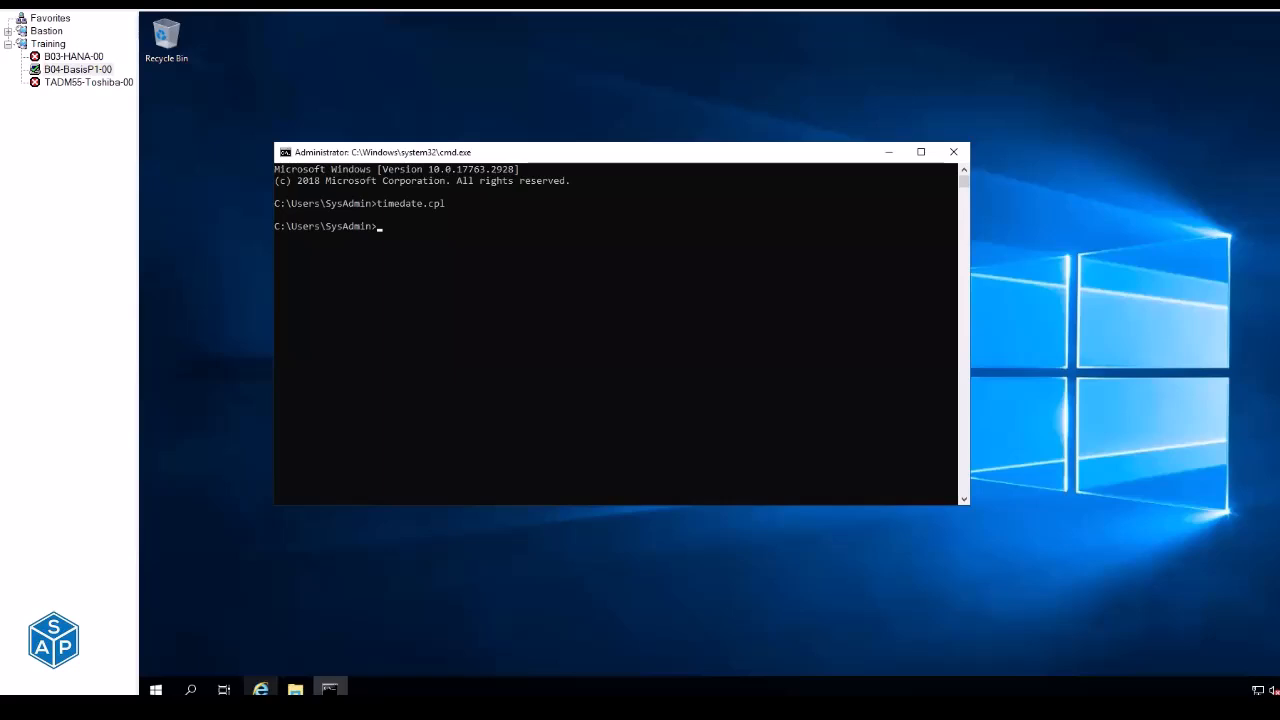
mouse_move(295, 689)
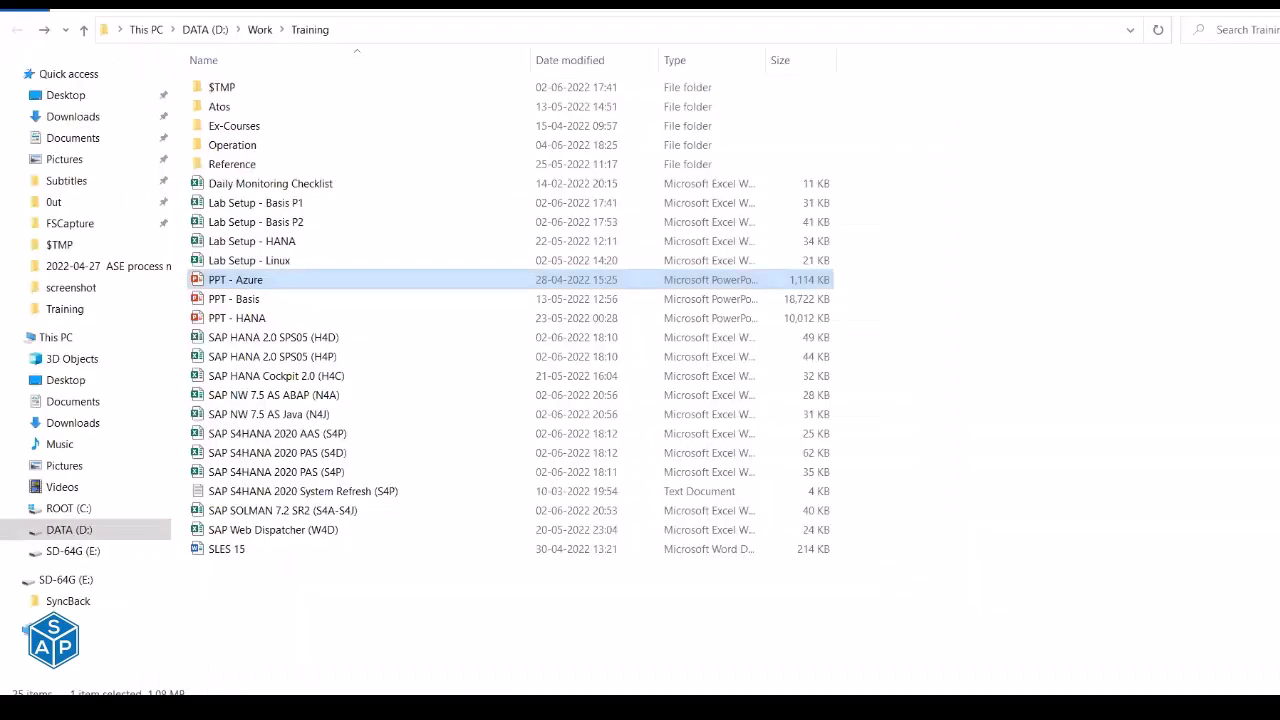
left_click(84, 533)
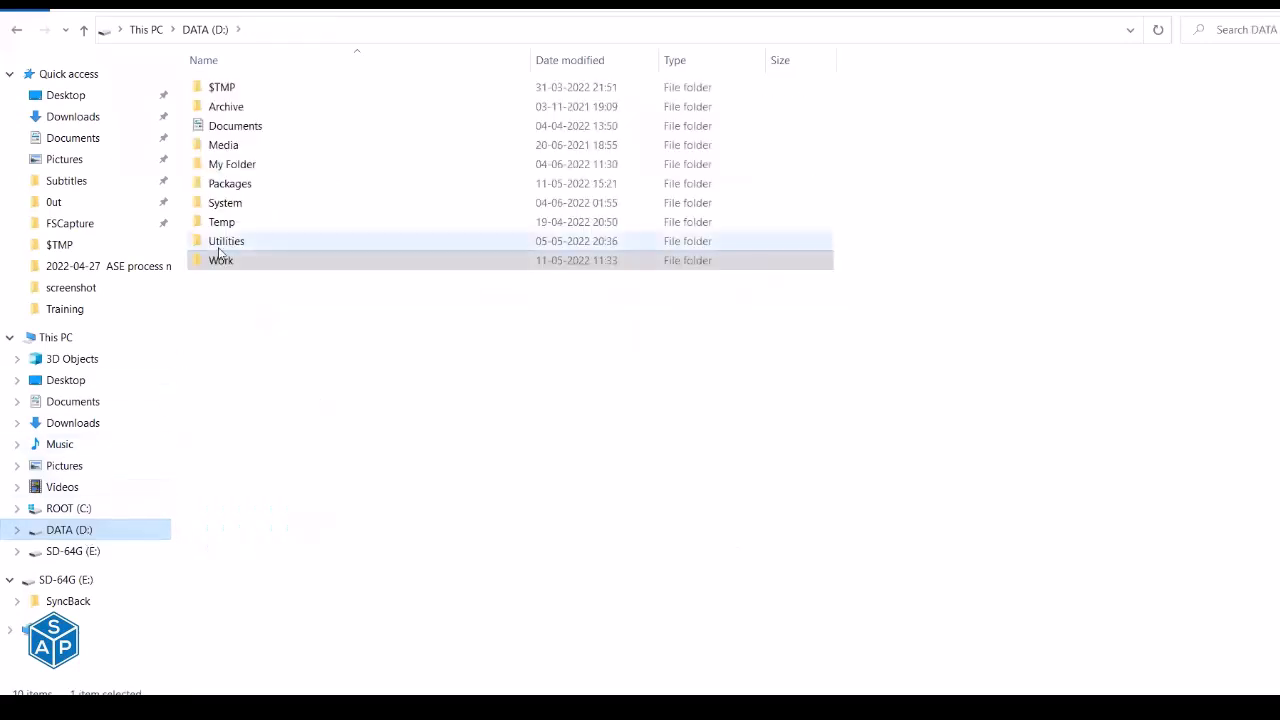
left_click(219, 246)
double_click(219, 246)
left_click(210, 318)
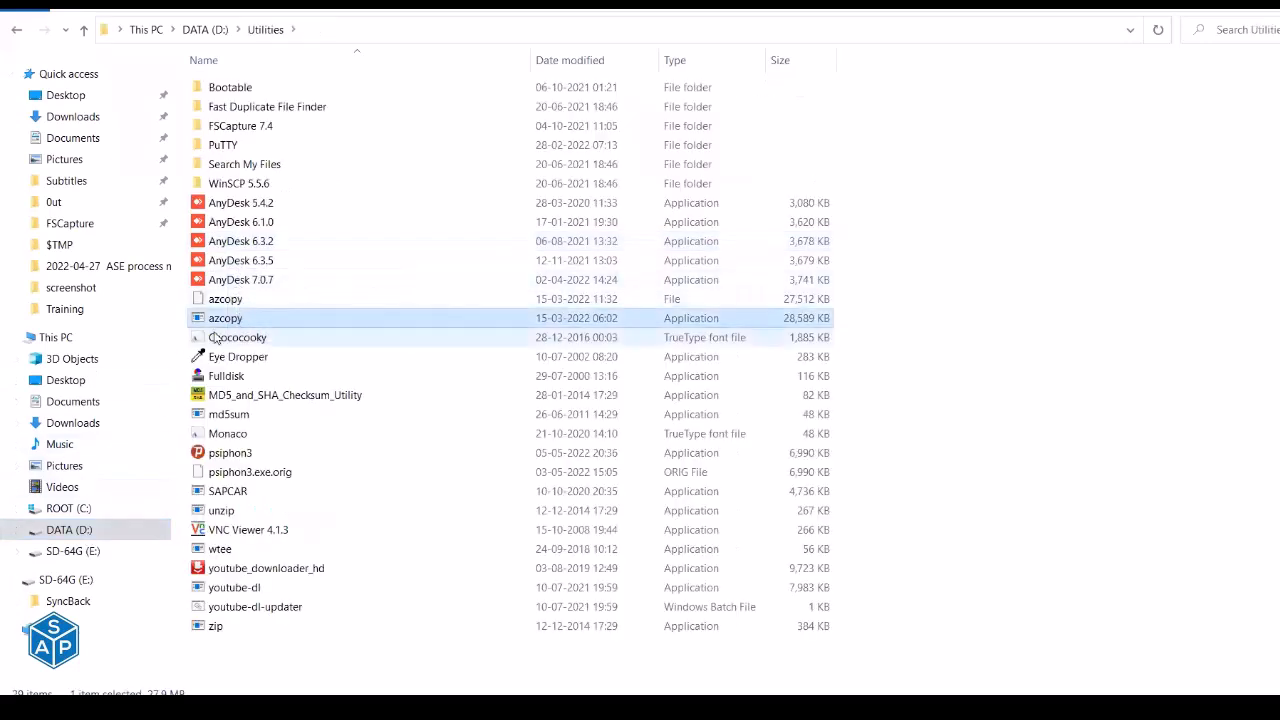
left_click(254, 301)
left_click(248, 322)
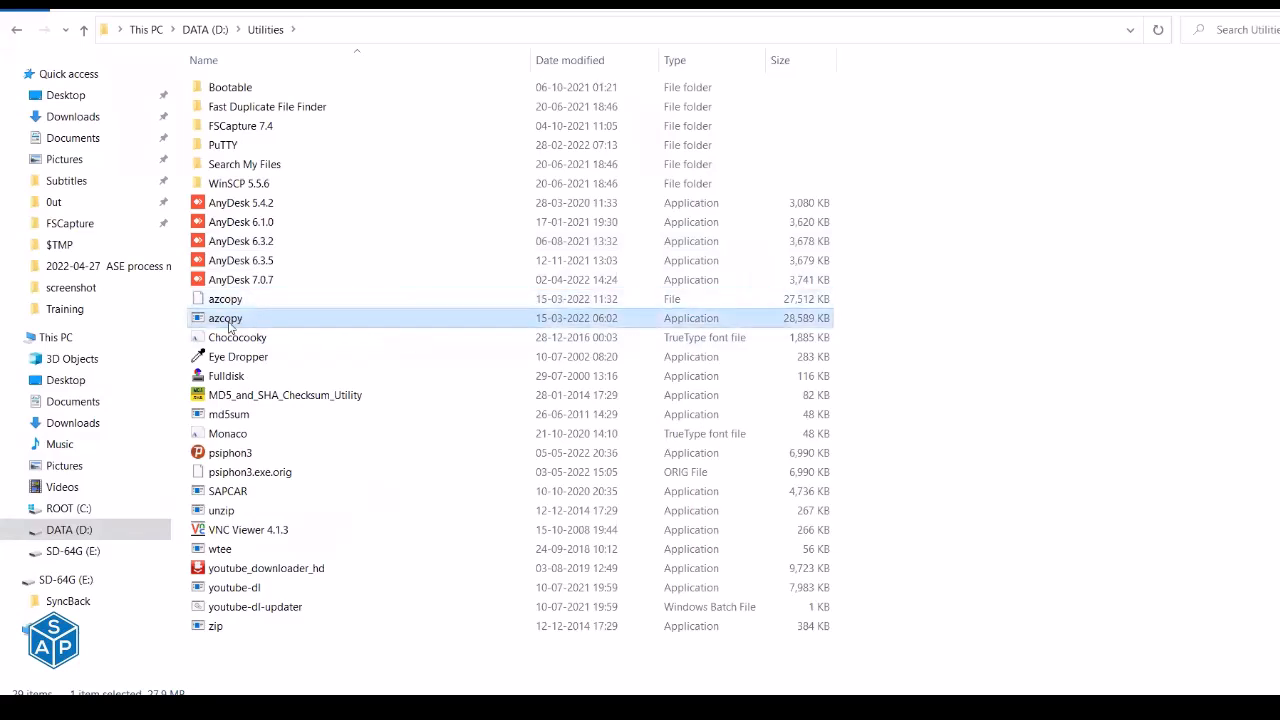
left_click(232, 304)
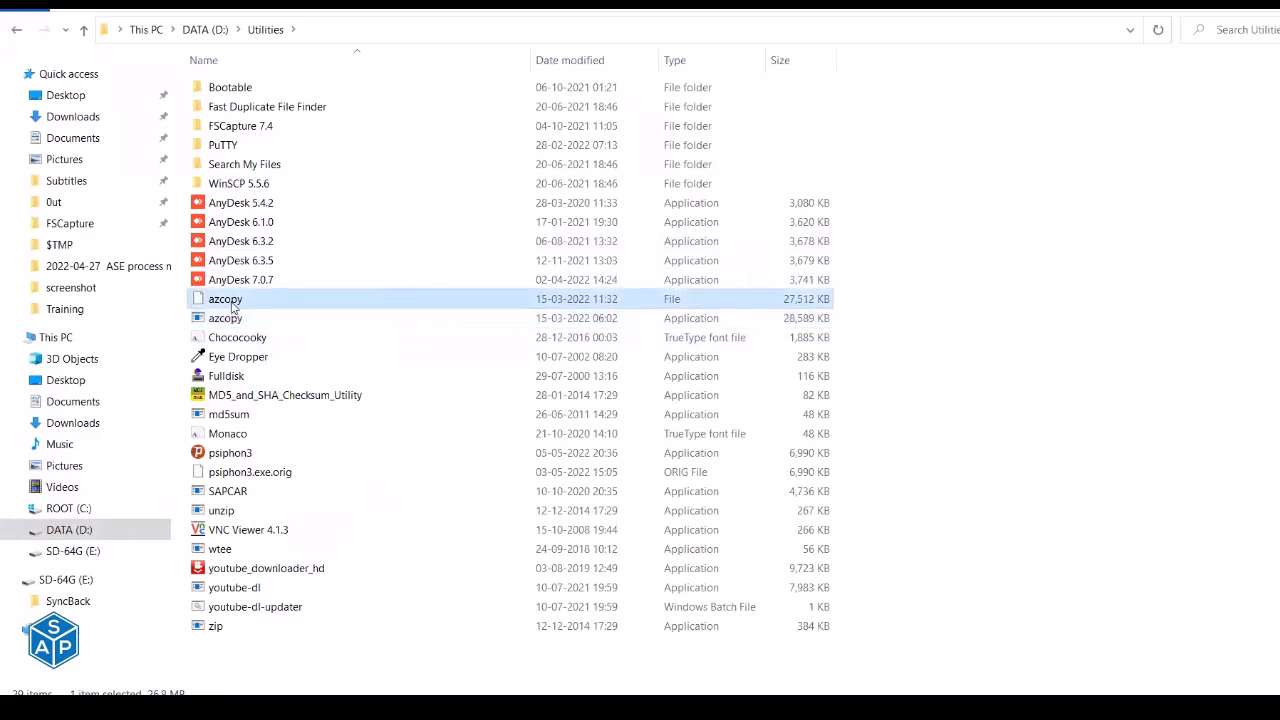
left_click(232, 320)
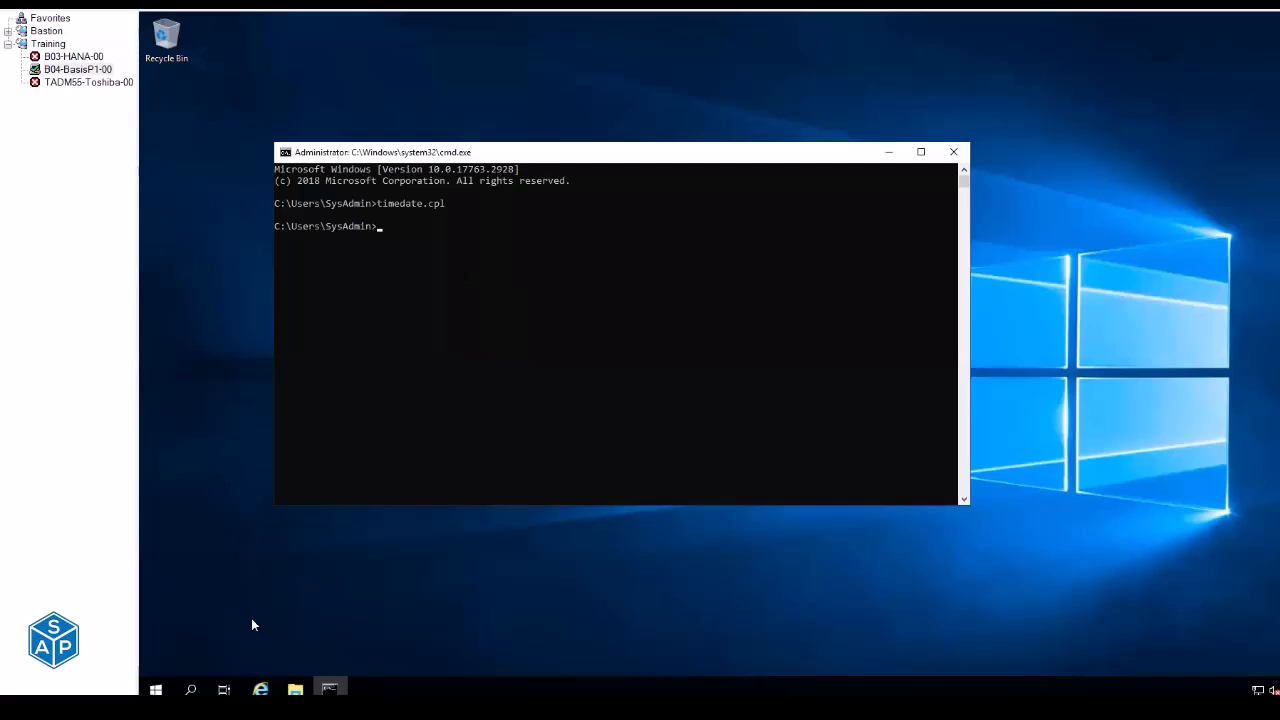
Paste the copied azcopy application into the C:\Packages folder on the remote server.
left_click(296, 688)
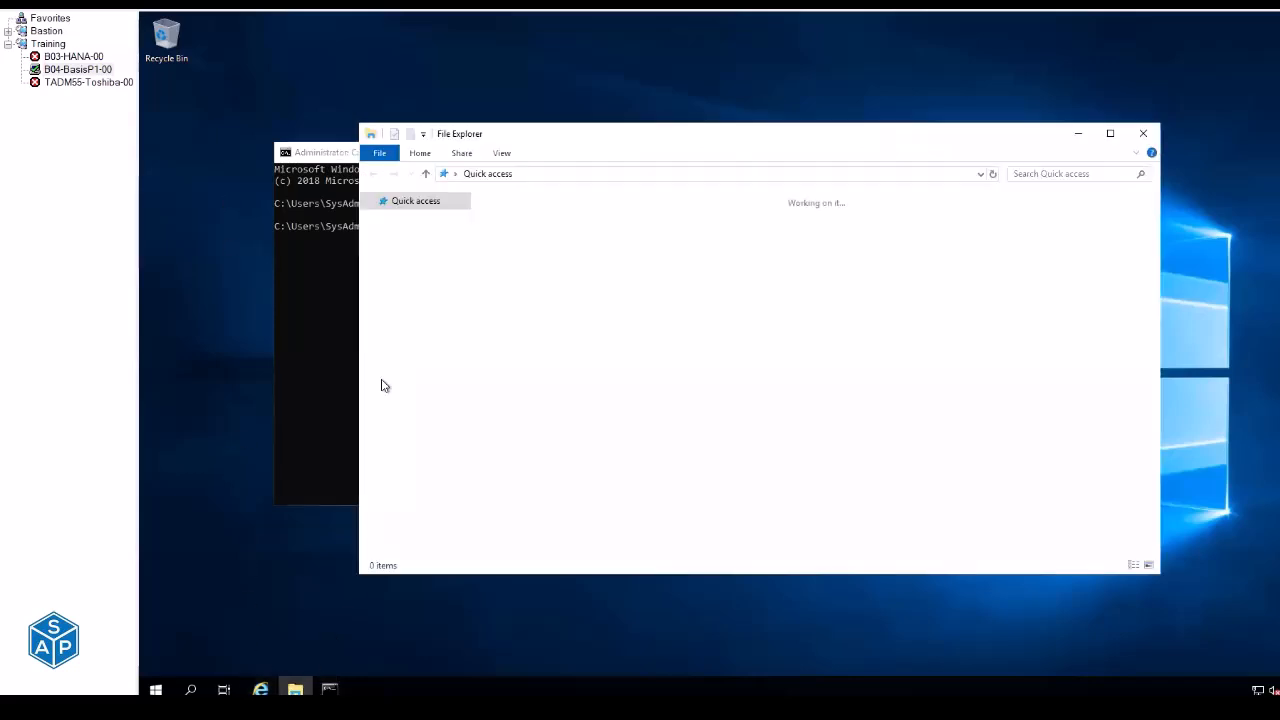
left_click(413, 299)
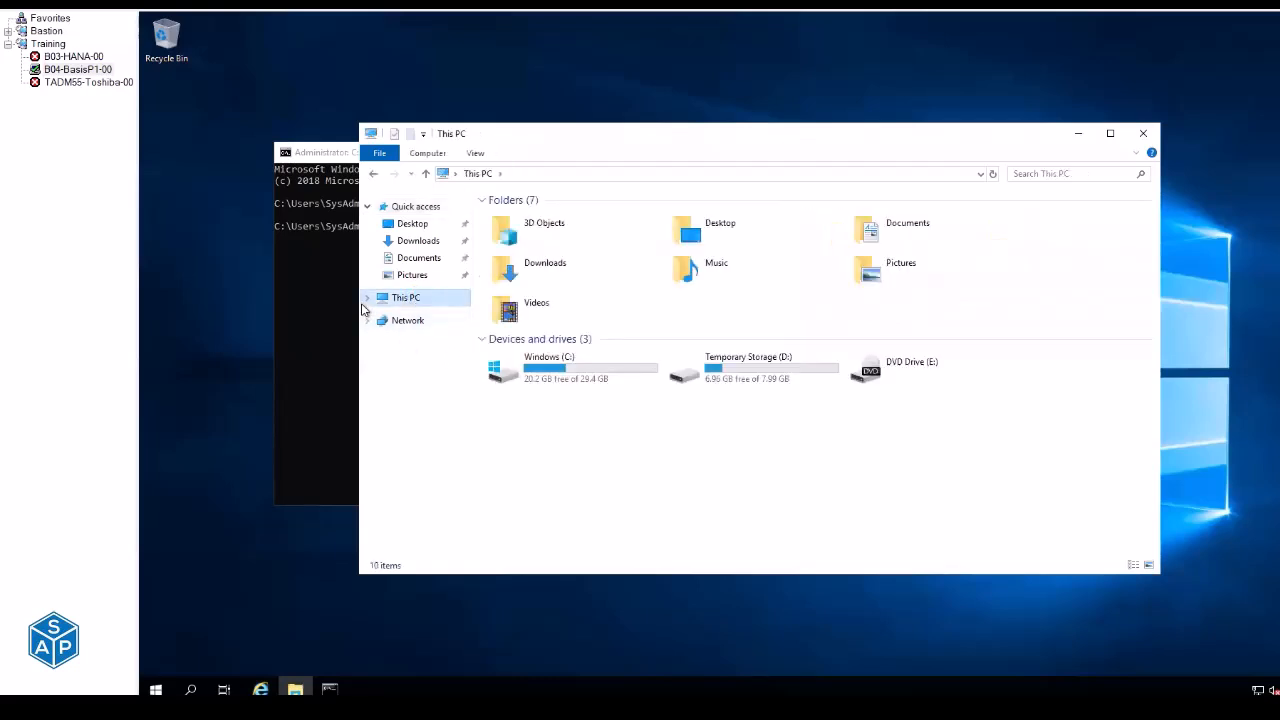
left_click(367, 299)
left_click(422, 434)
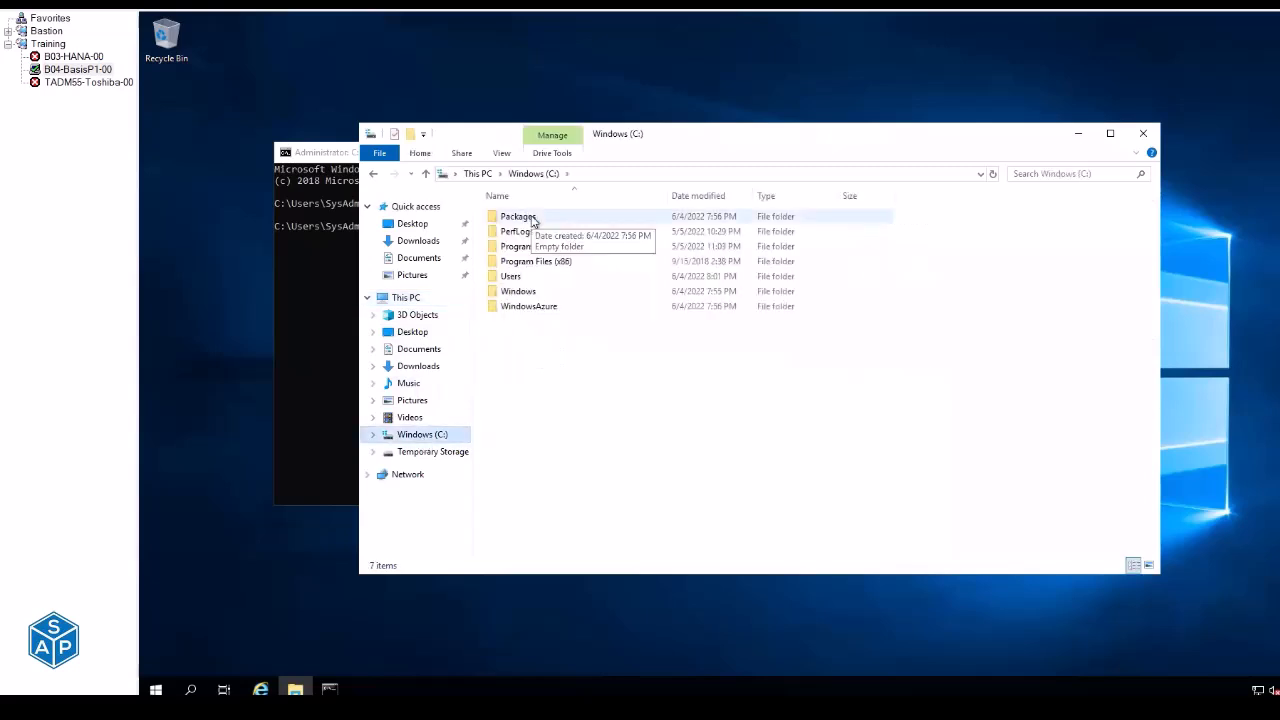
double_click(531, 218)
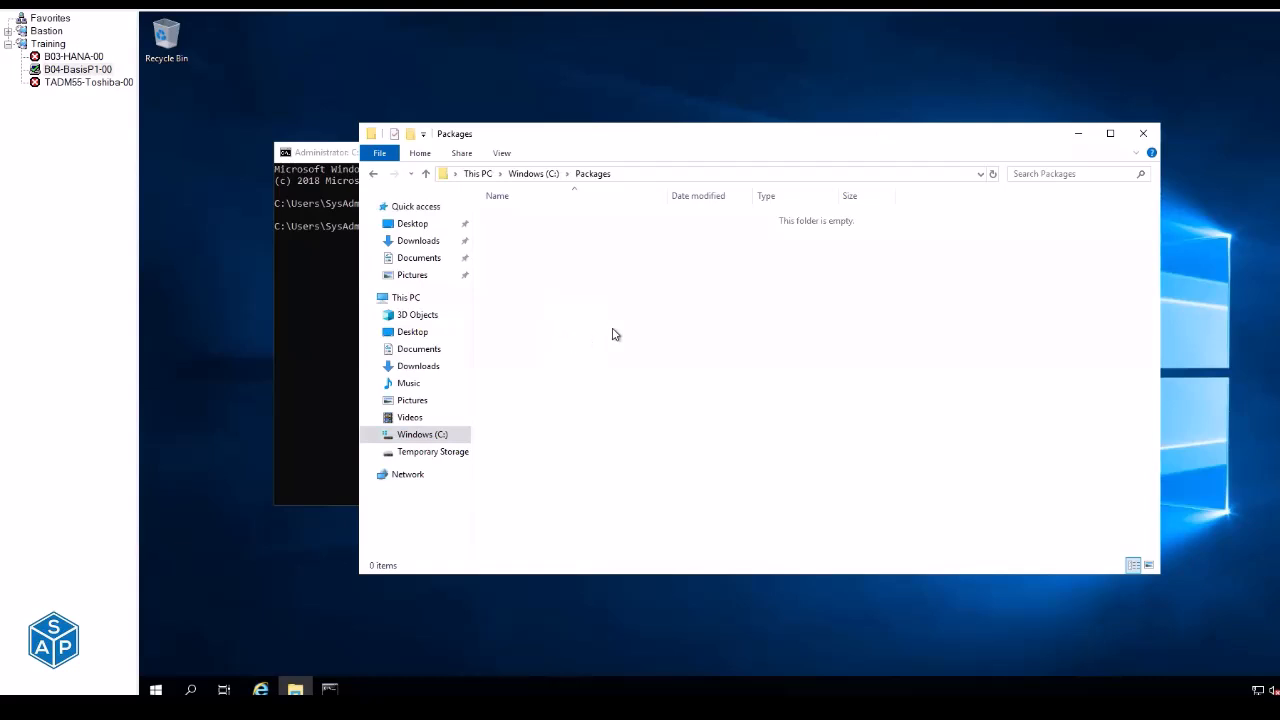
right_click(612, 329)
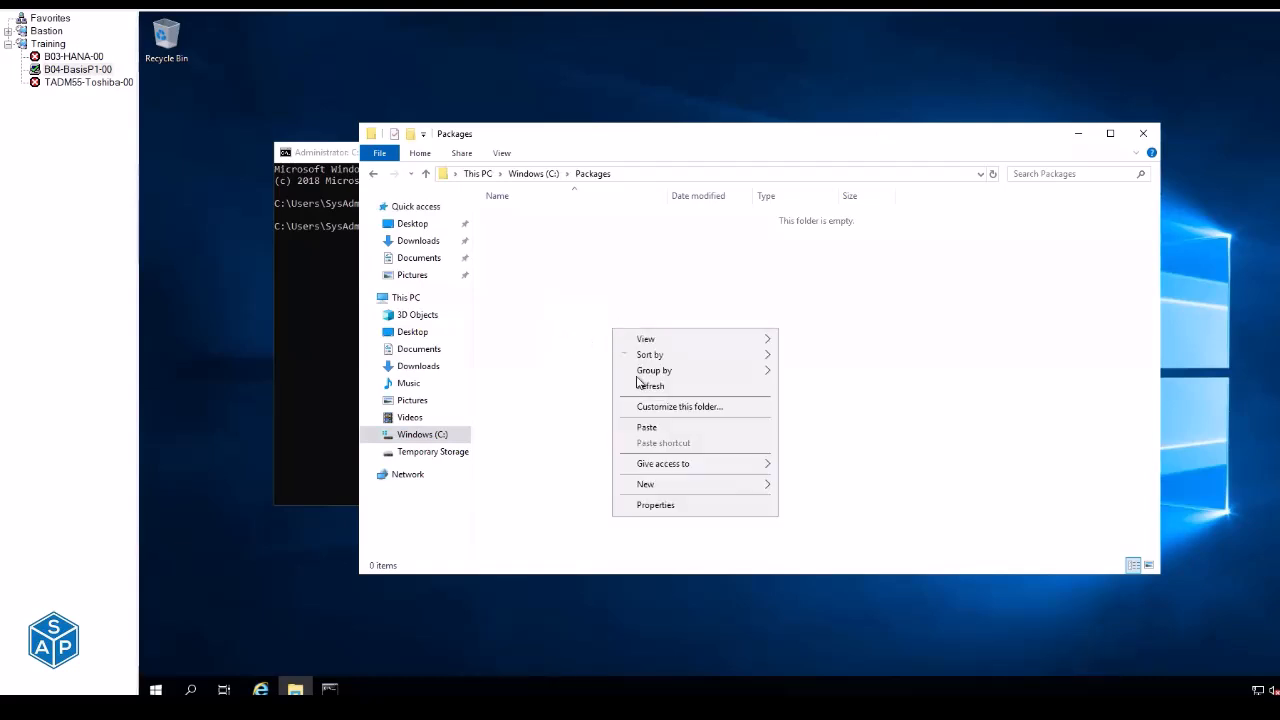
left_click(650, 429)
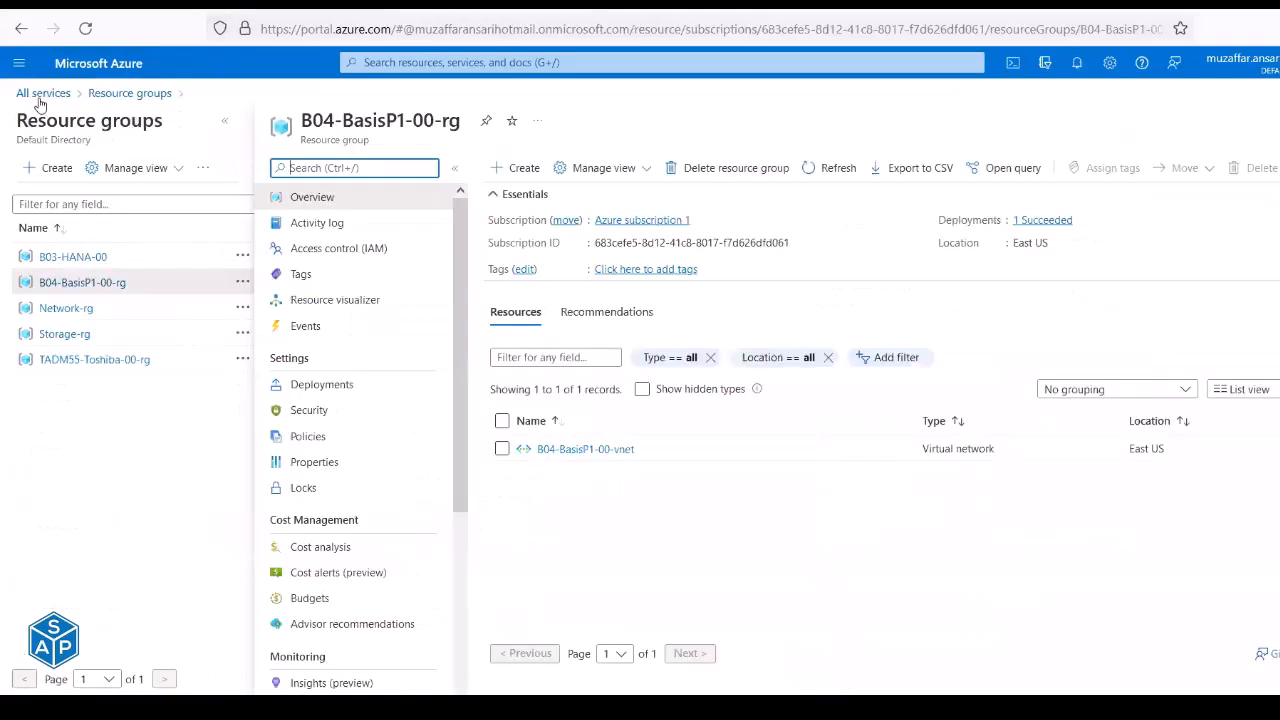
Open the file shares of the saptraining storage account in the Azure portal.
left_click(40, 95)
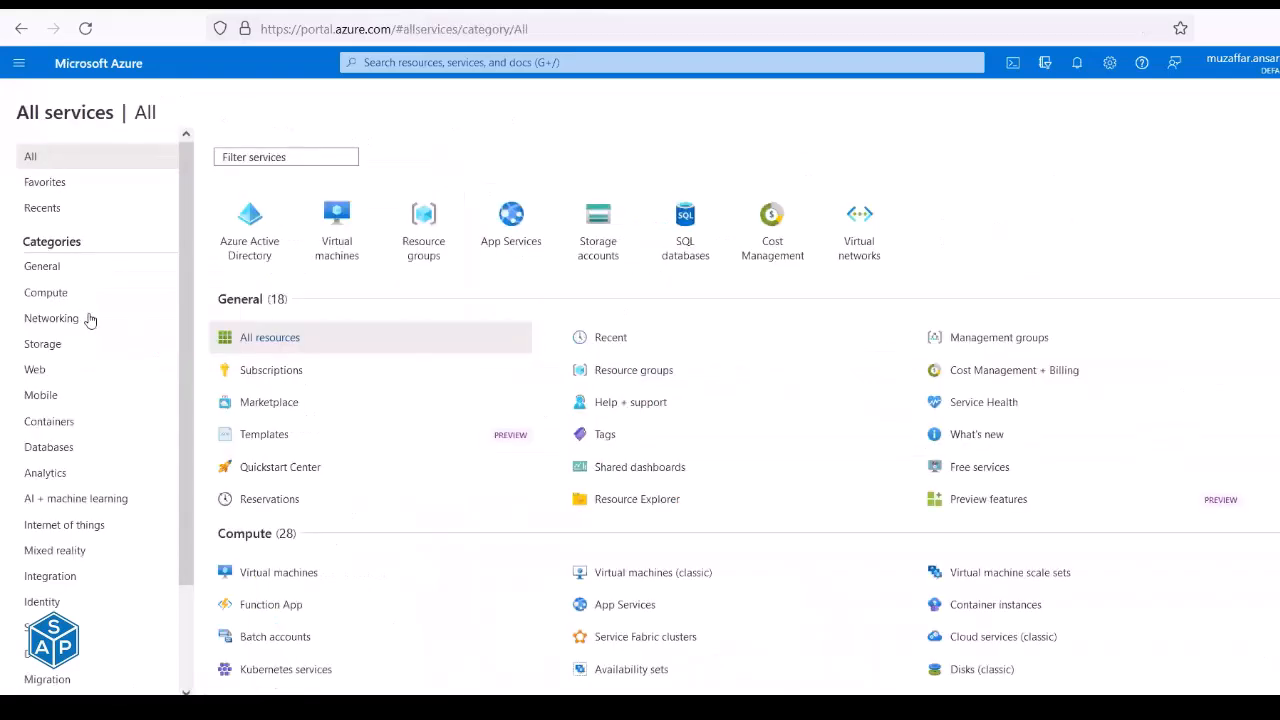
left_click(601, 250)
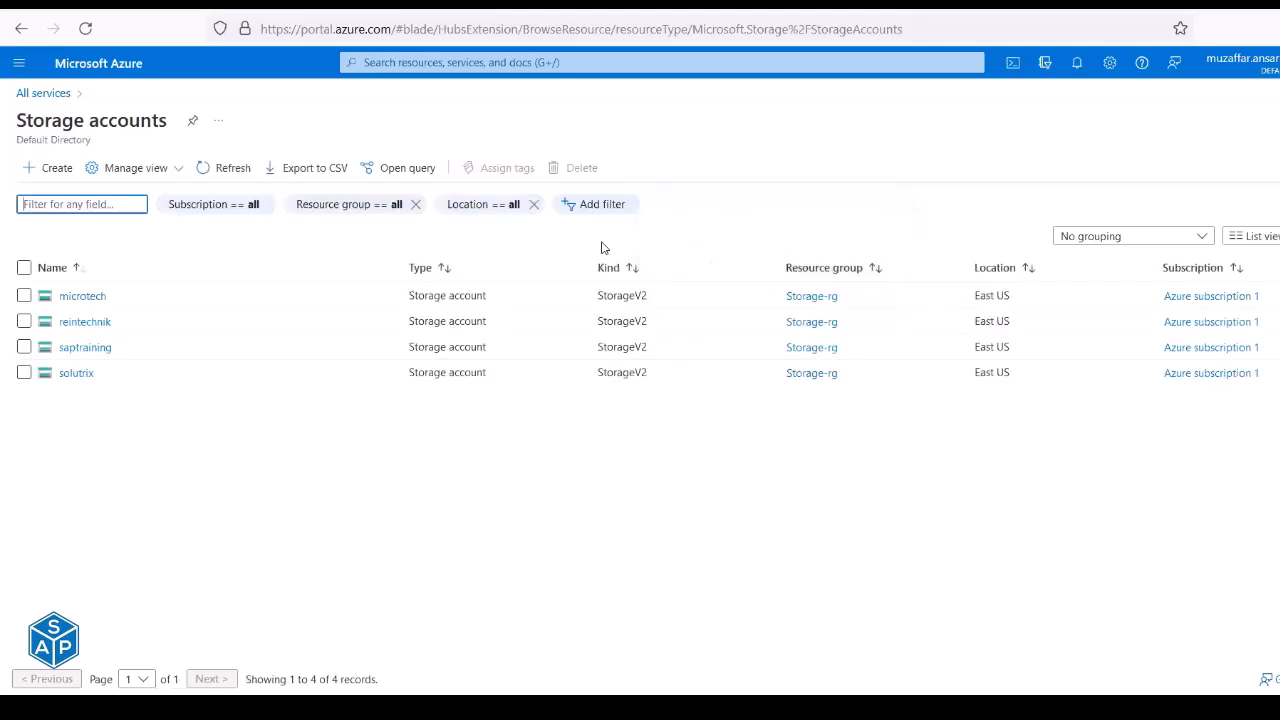
left_click(98, 351)
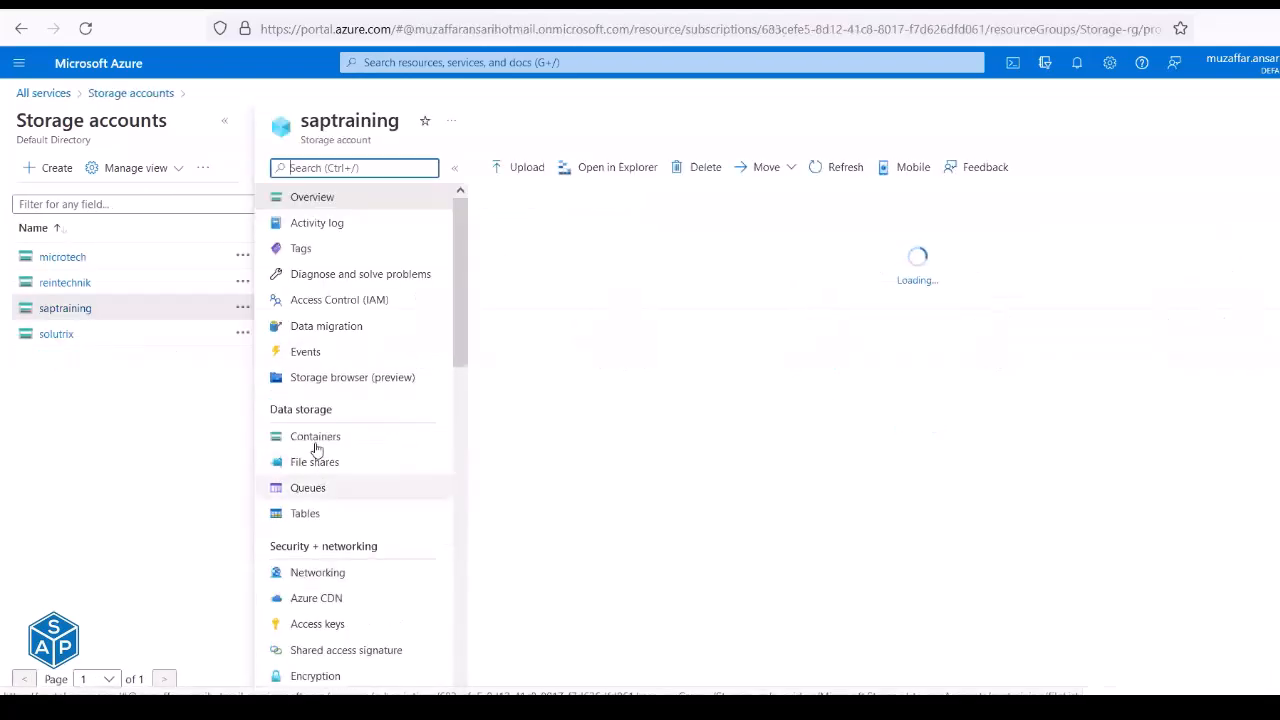
left_click(317, 462)
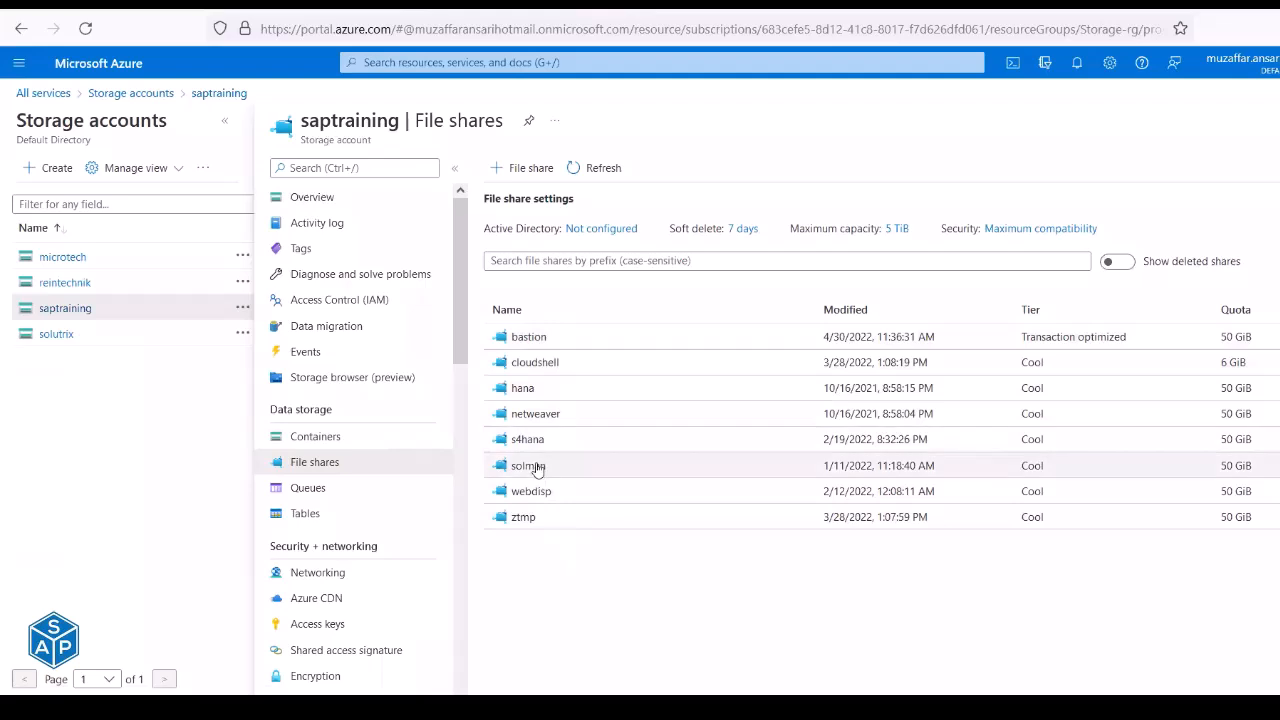
Examine the properties of SAPHANACOCKPIT13_8-70002299.SAR and HANA_STUDIO_256_0.SAR in the hana file share and return to the share list.
left_click(526, 393)
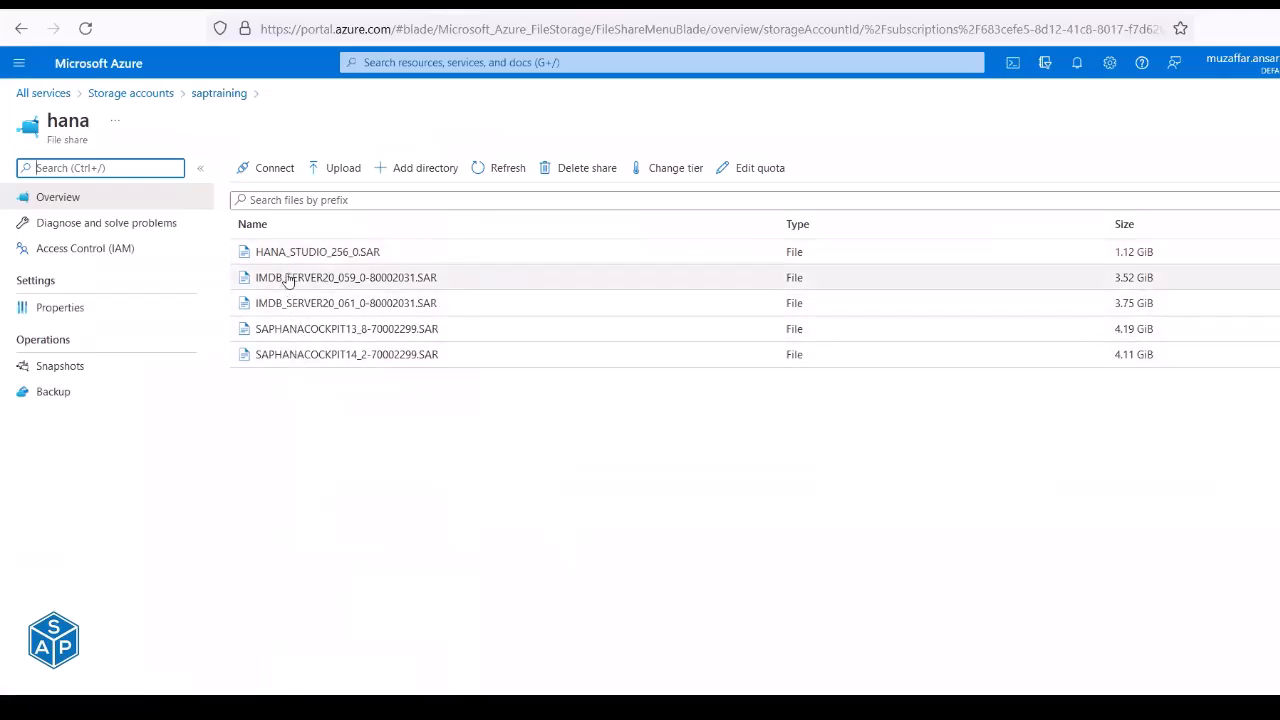
left_click(287, 336)
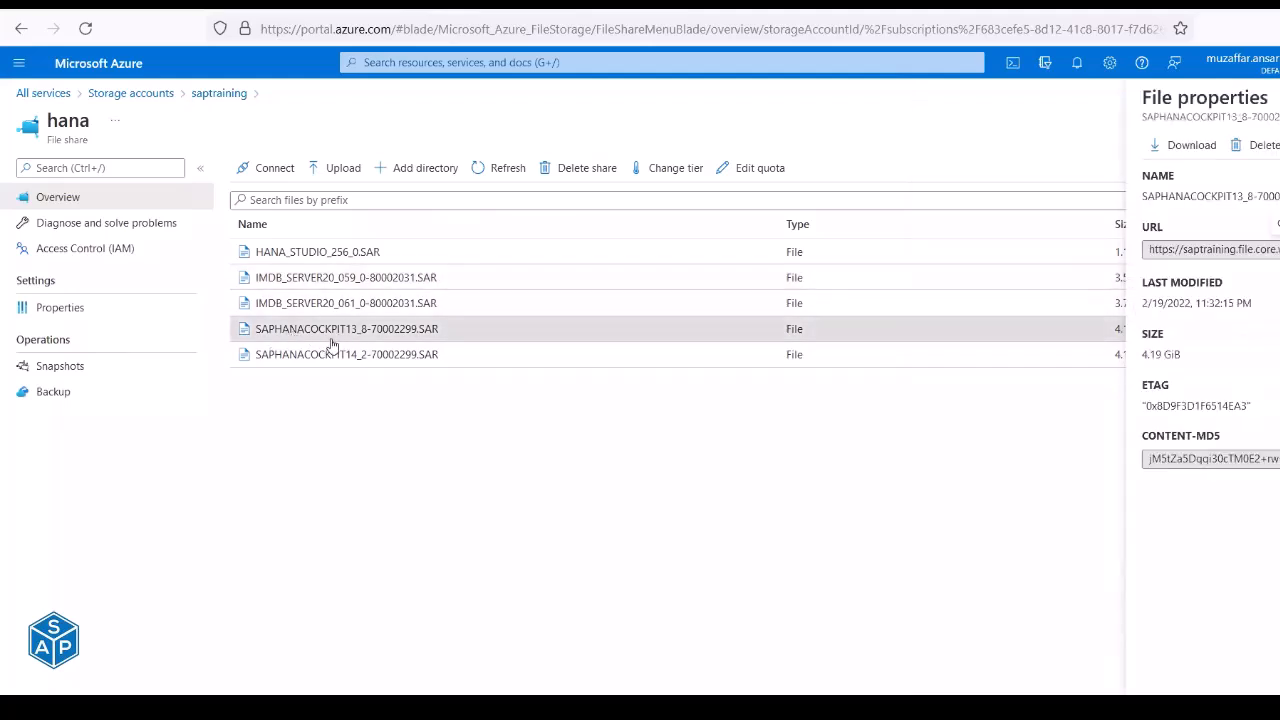
left_click(288, 257)
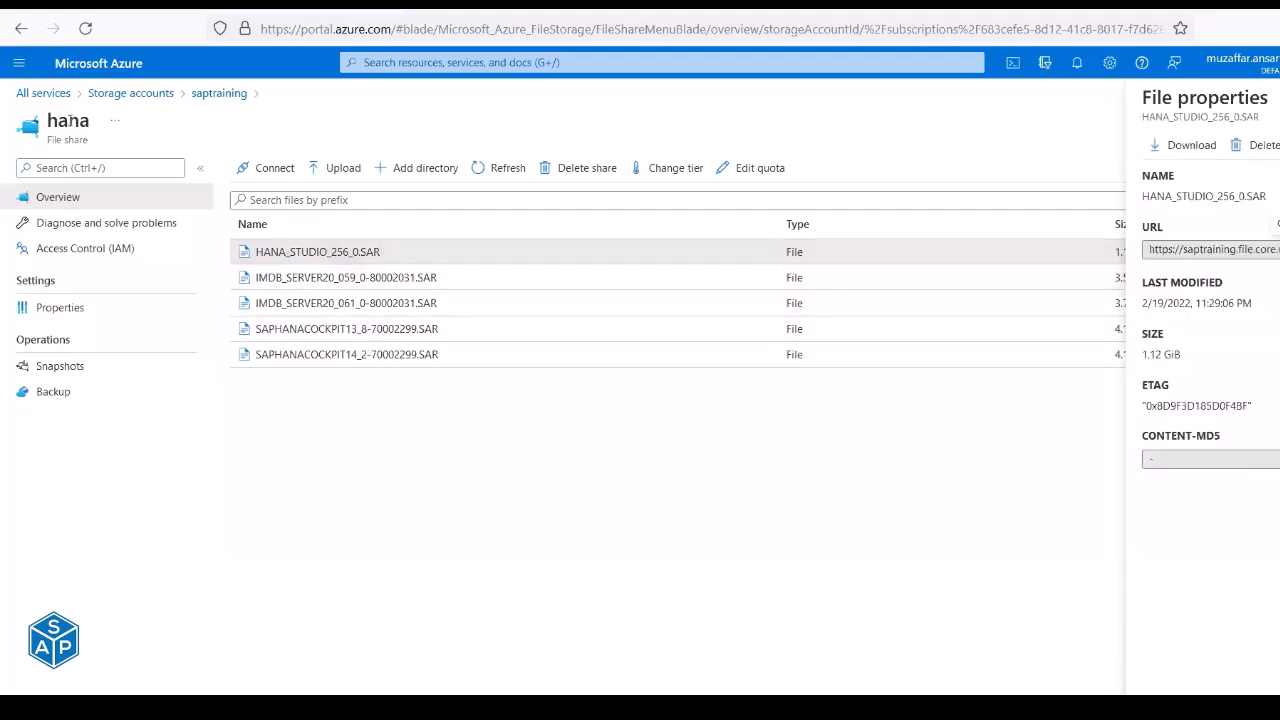
left_click(20, 30)
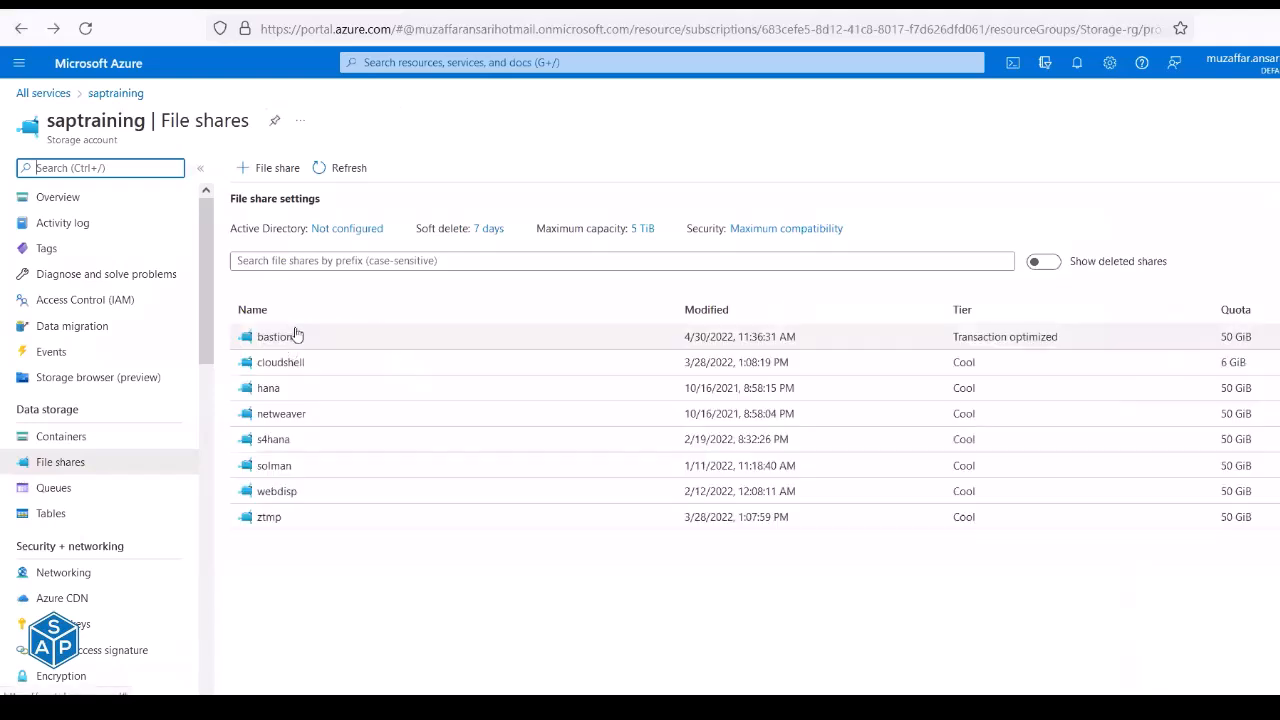
Review the files stored in the bastion file share and switch back to the remote server.
left_click(275, 338)
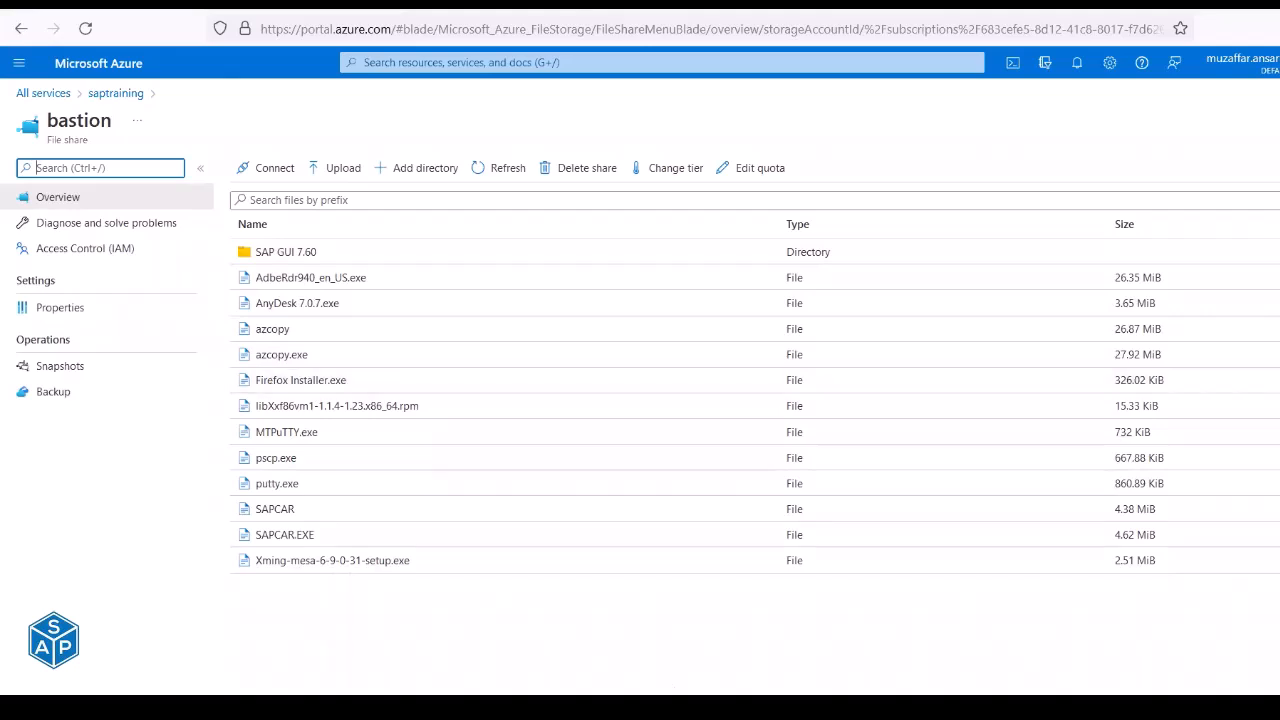
mouse_move(449, 708)
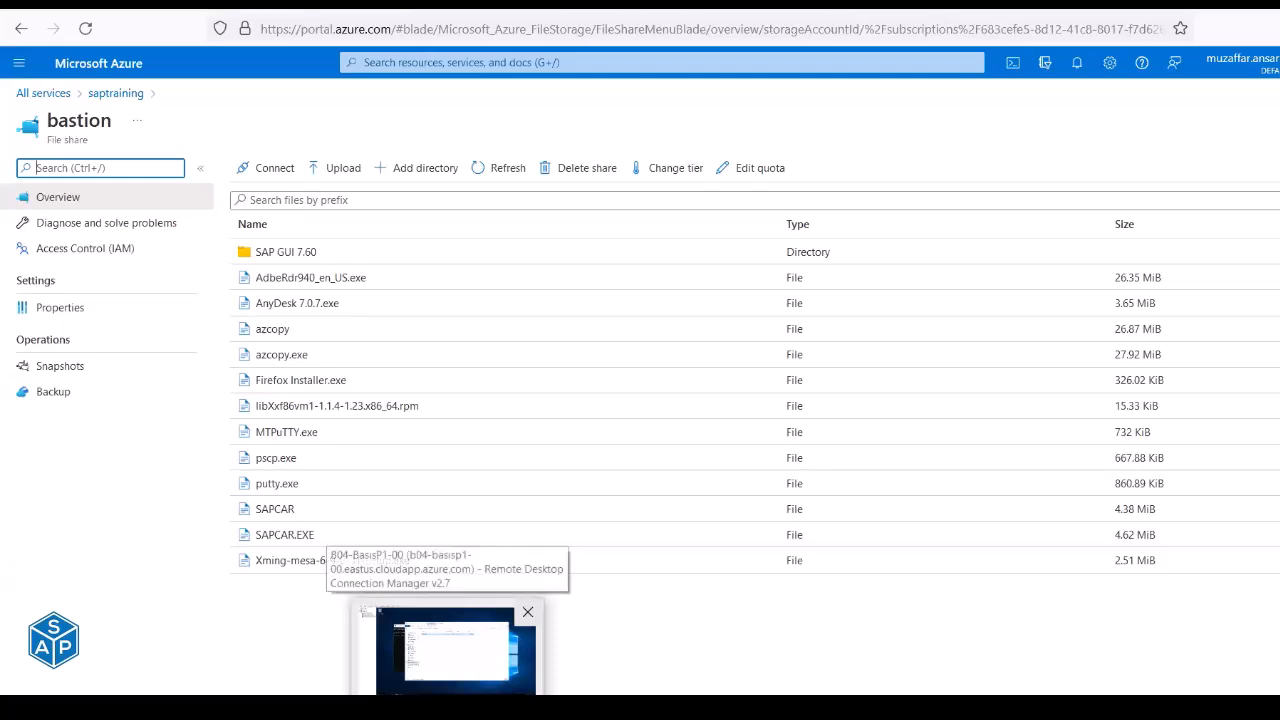
left_click(449, 648)
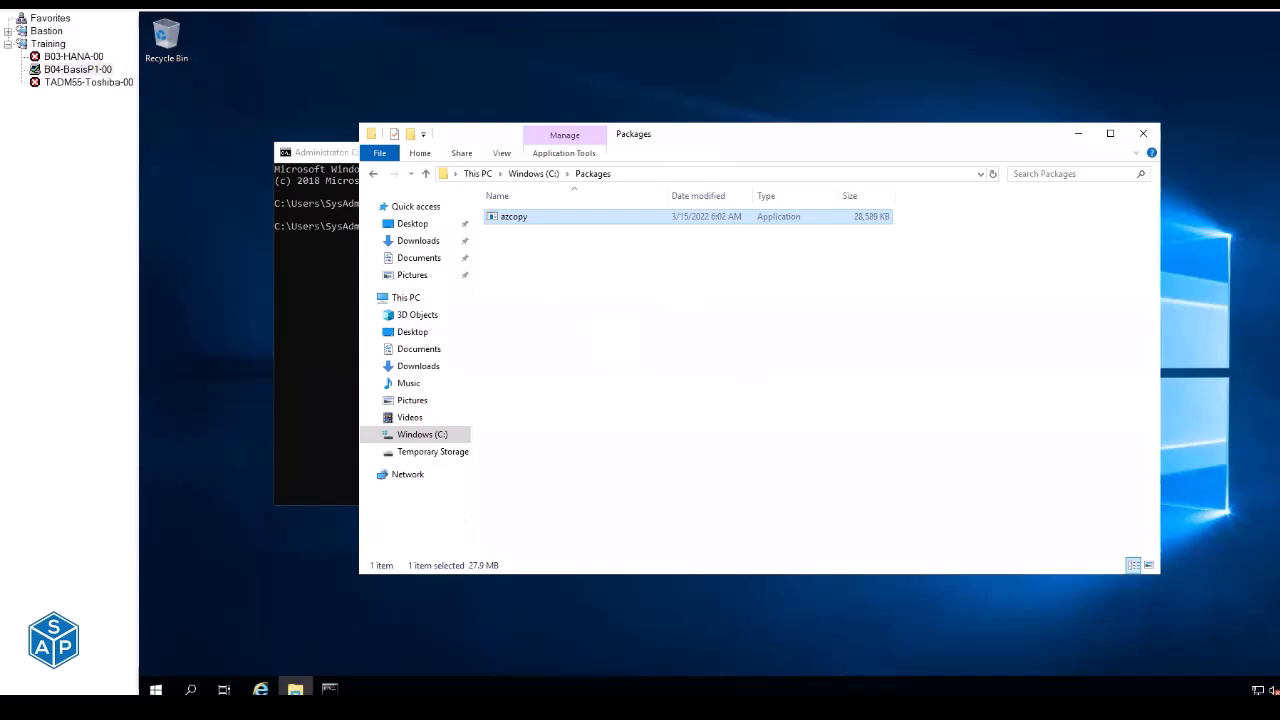
Switch to the Excel checklist and examine the full azcopy command for Download utilities, including its bastion source, C:\Packages target and --recursive option.
key("alt+Tab")
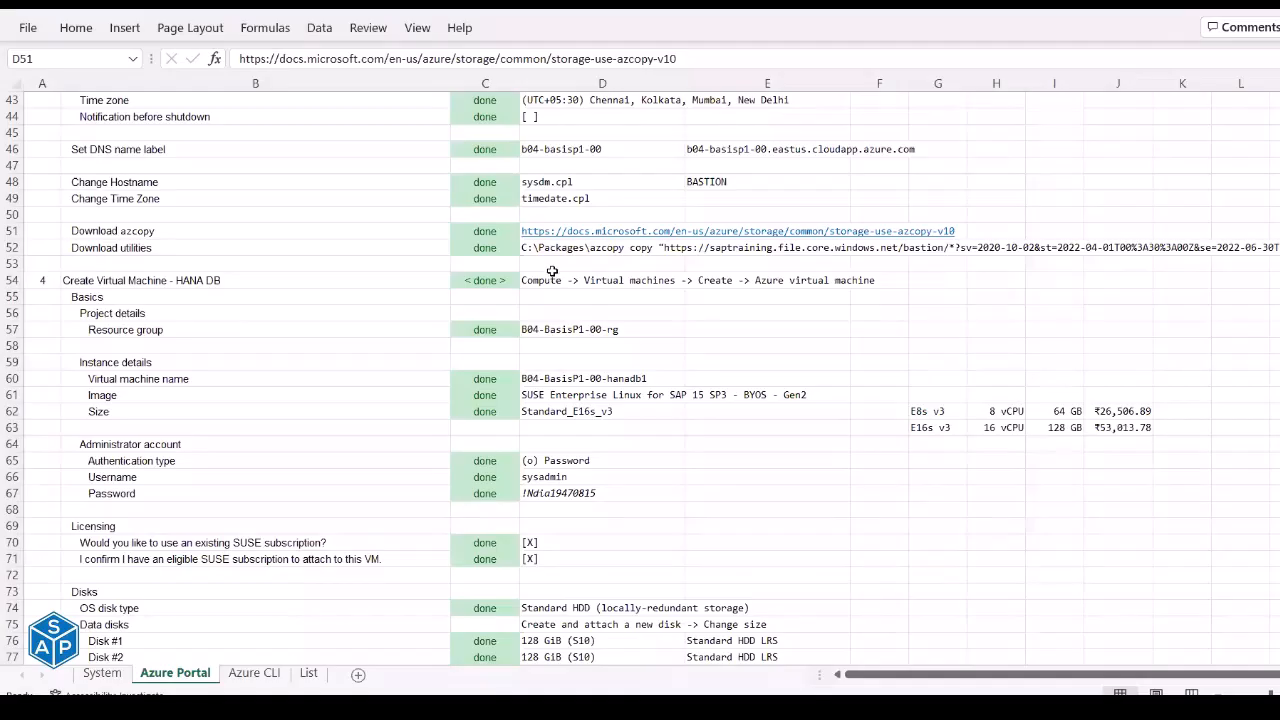
left_click(548, 237)
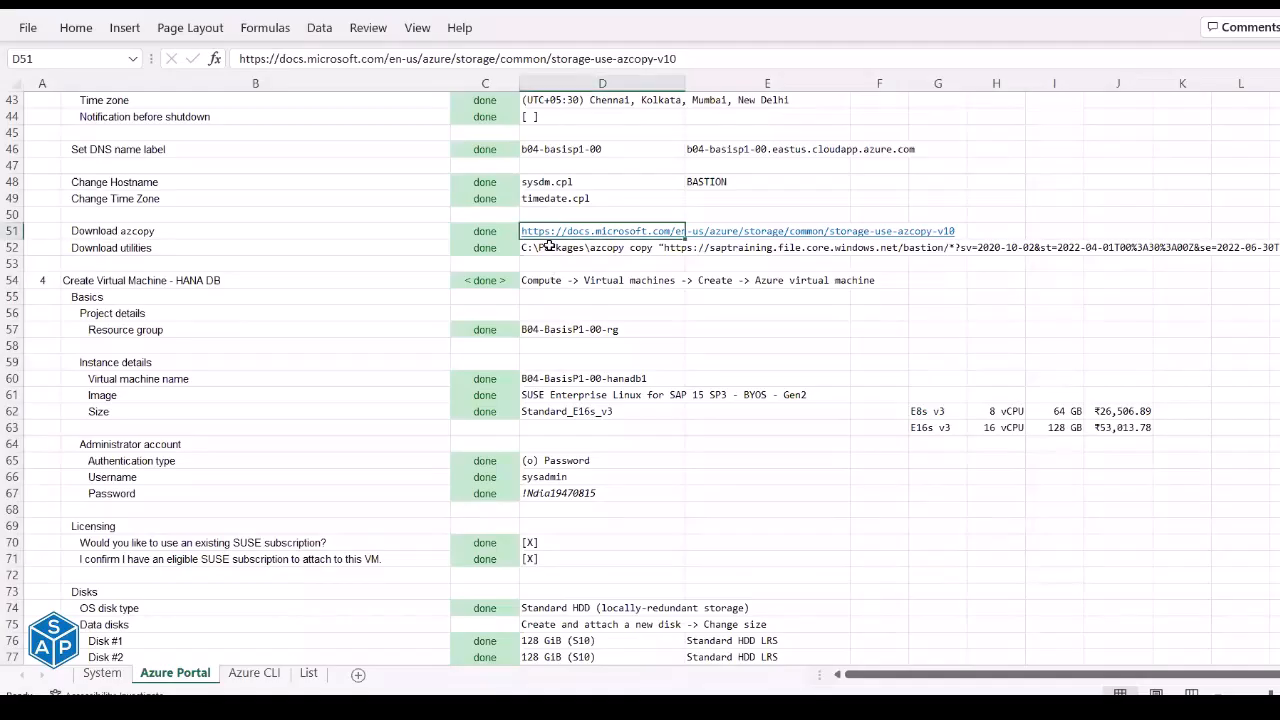
left_click(548, 246)
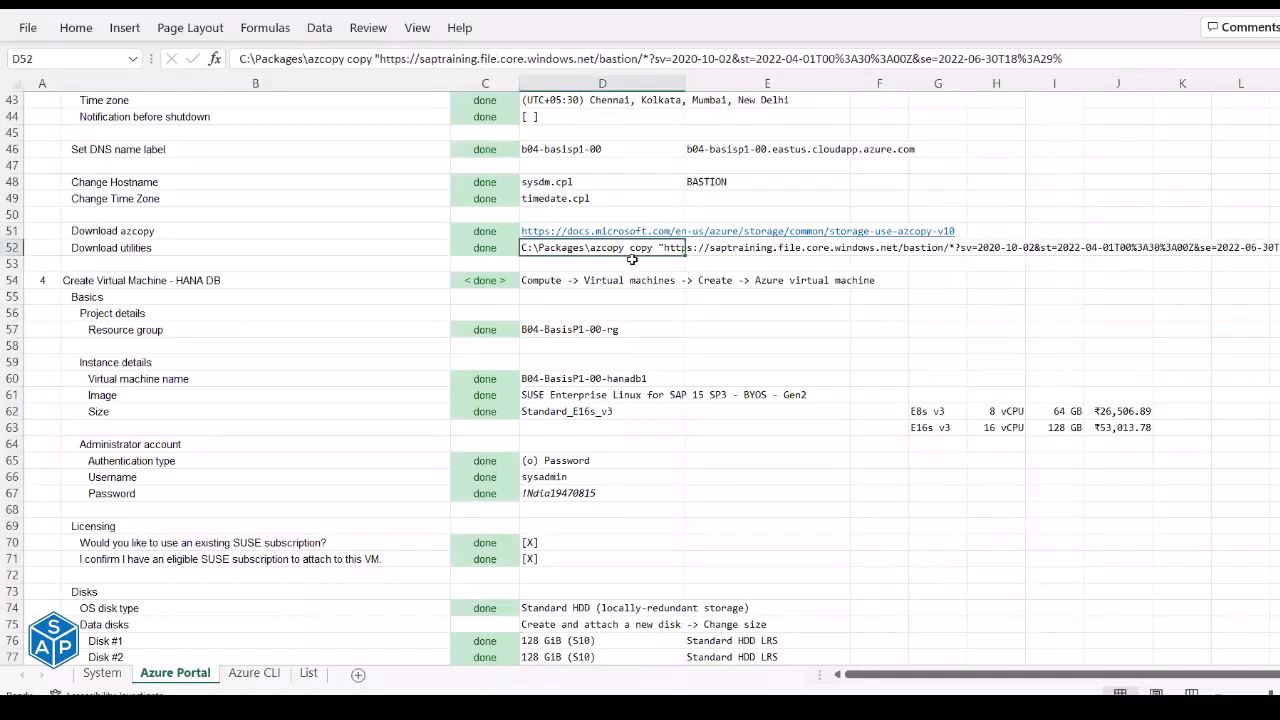
double_click(604, 59)
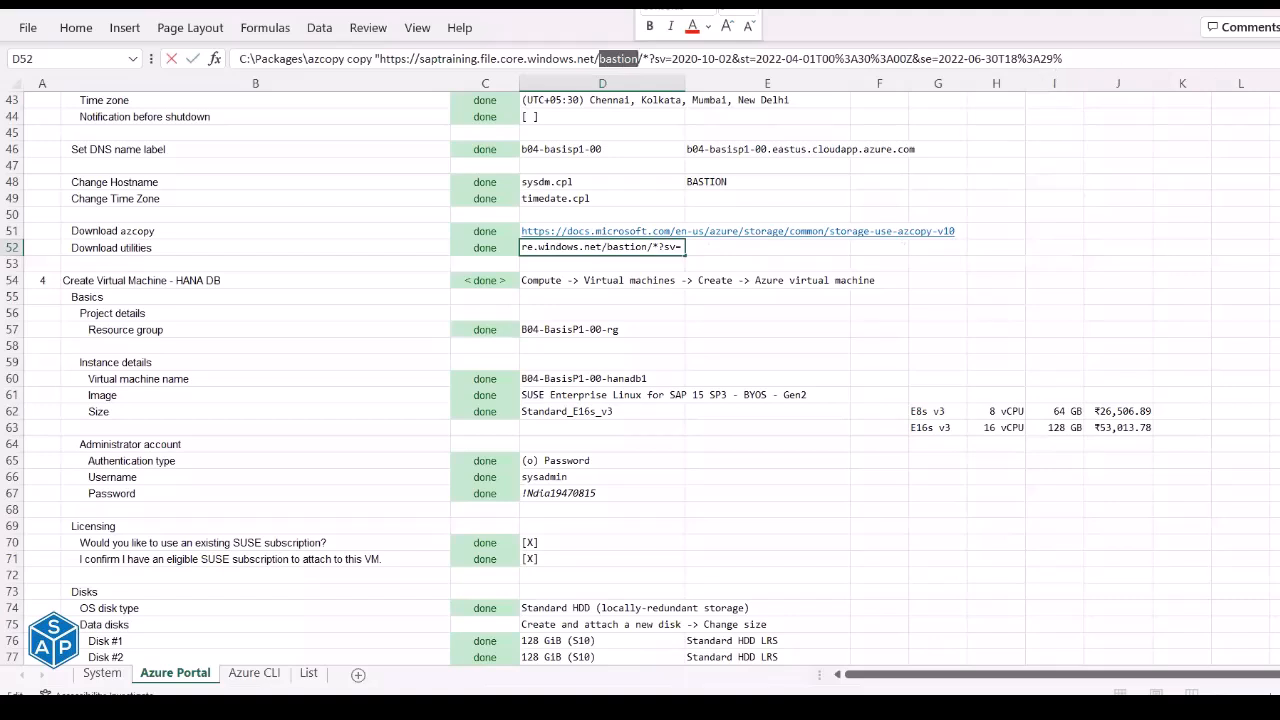
key("Escape")
key("ctrl+shift+u")
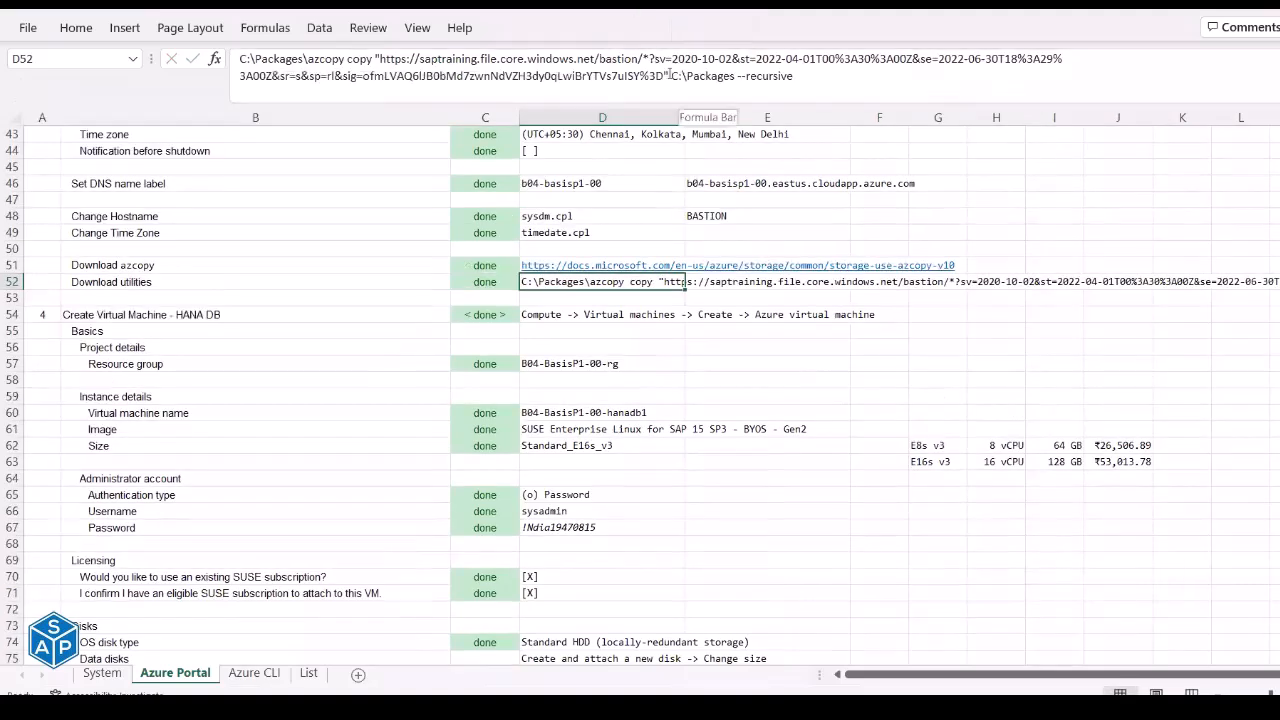
left_click_drag(670, 76, 792, 78)
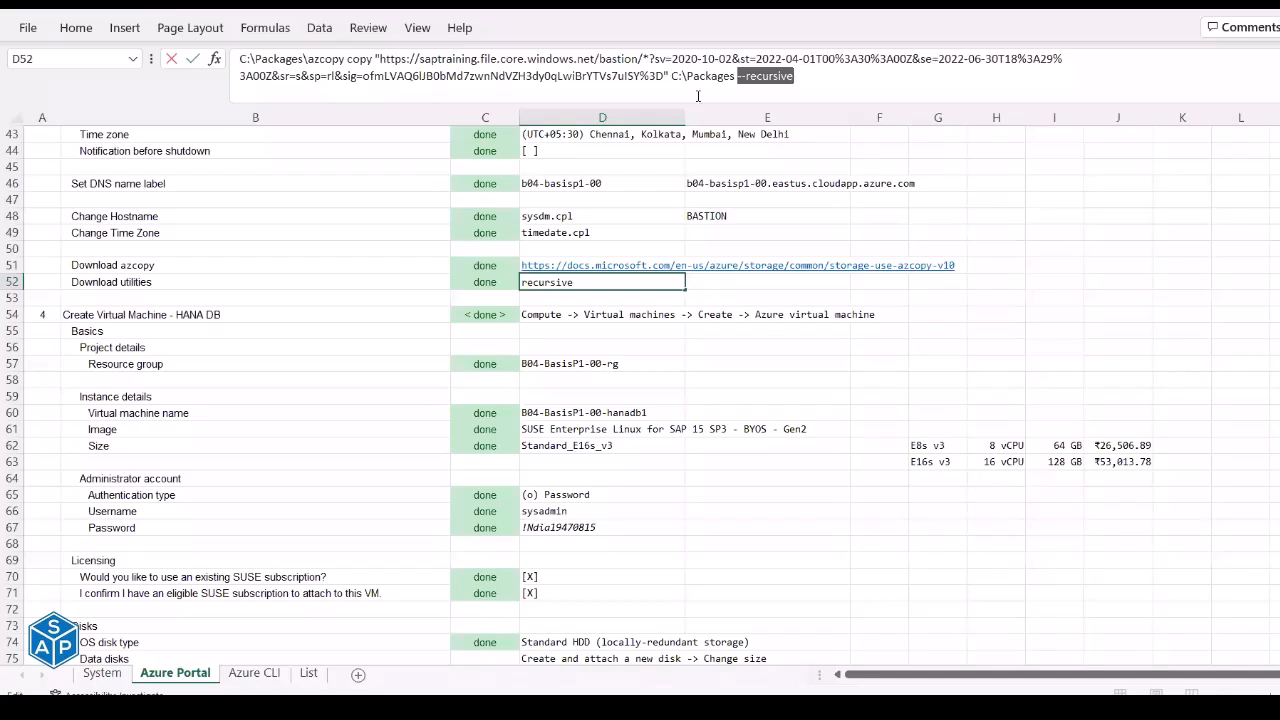
Copy the Download utilities azcopy command with its SAS token from the checklist and run it in the remote server's command prompt.
key("Escape")
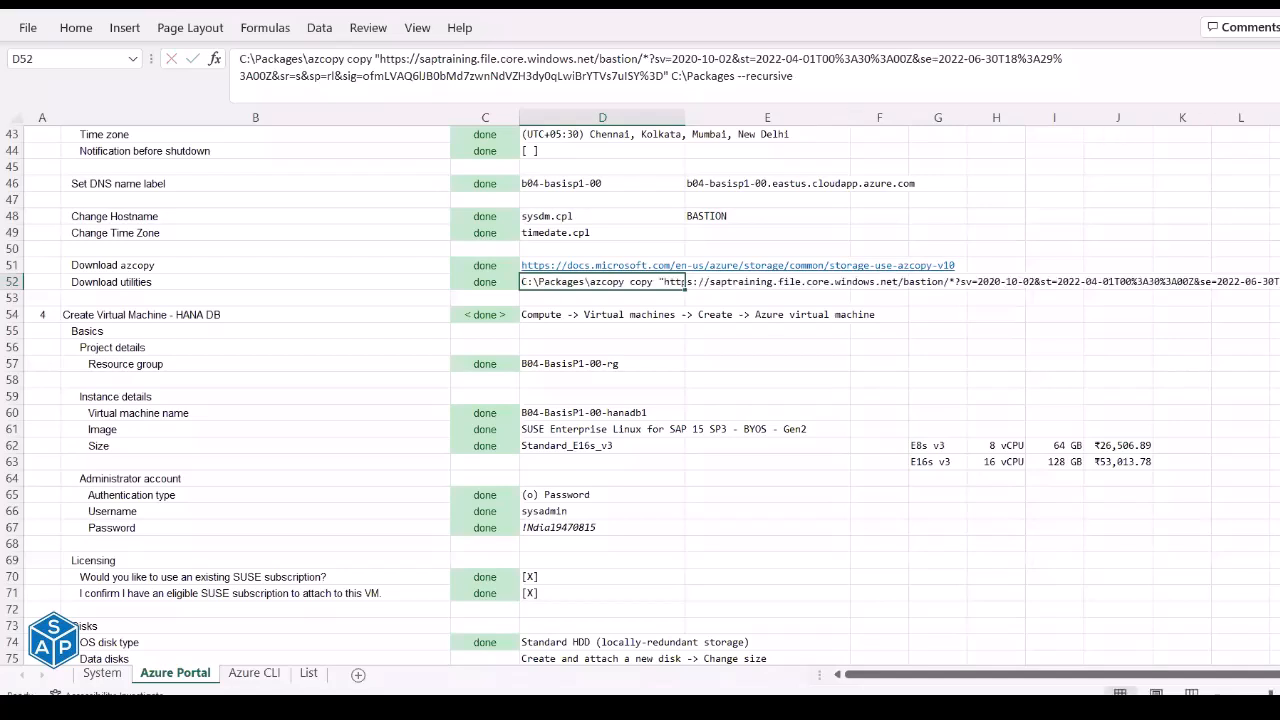
key("ctrl+c")
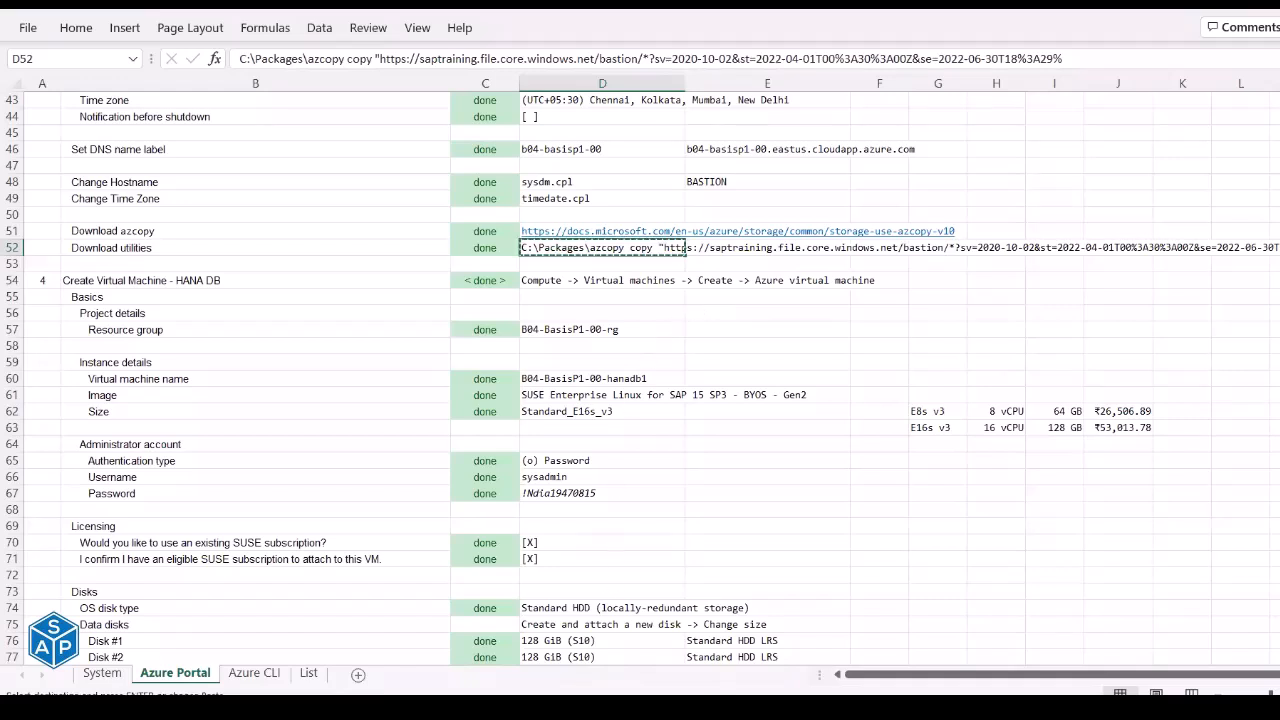
key("alt+Tab")
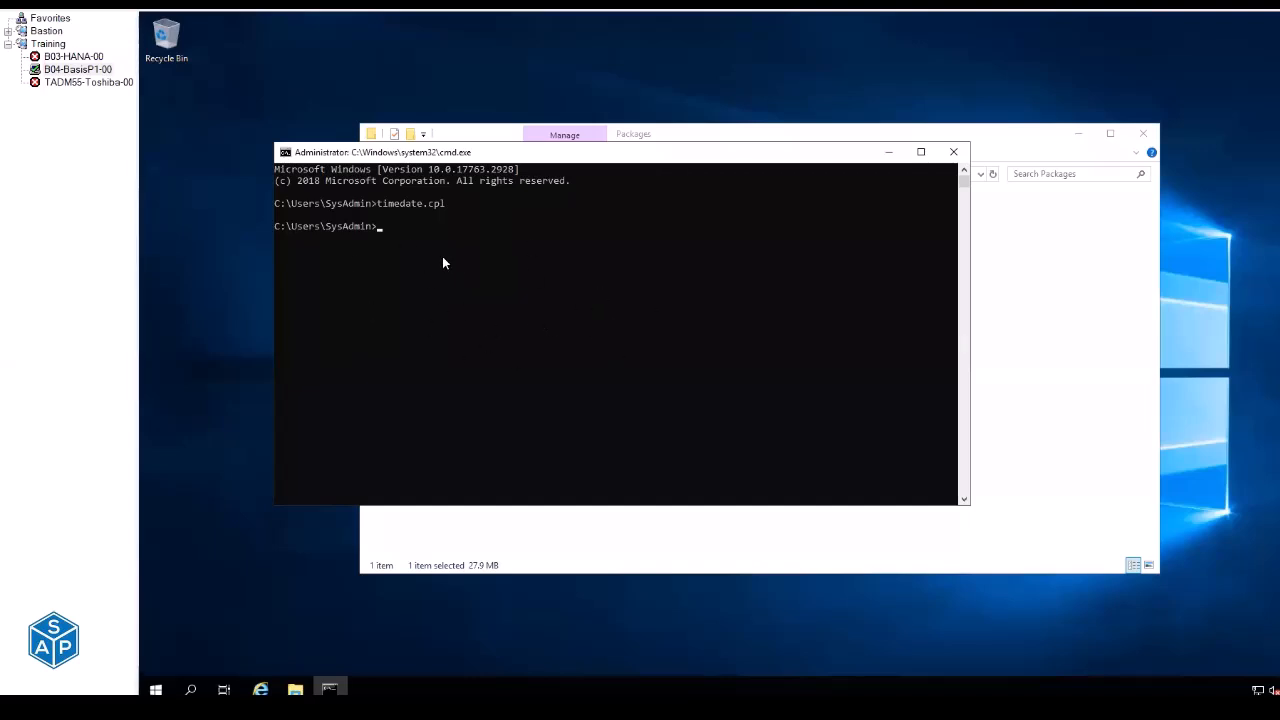
key("ctrl+v")
key("Return")
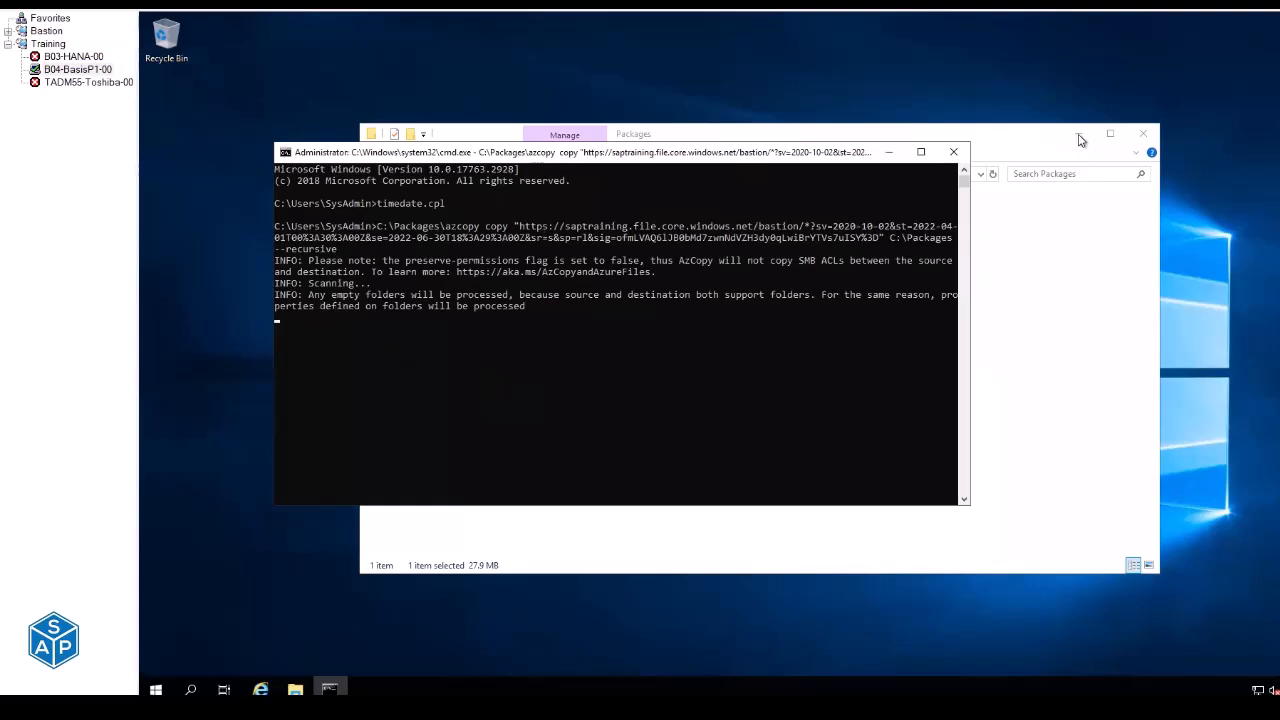
Check the C:\Packages folder and the azcopy progress line, including the total number of transfers.
left_click(1040, 137)
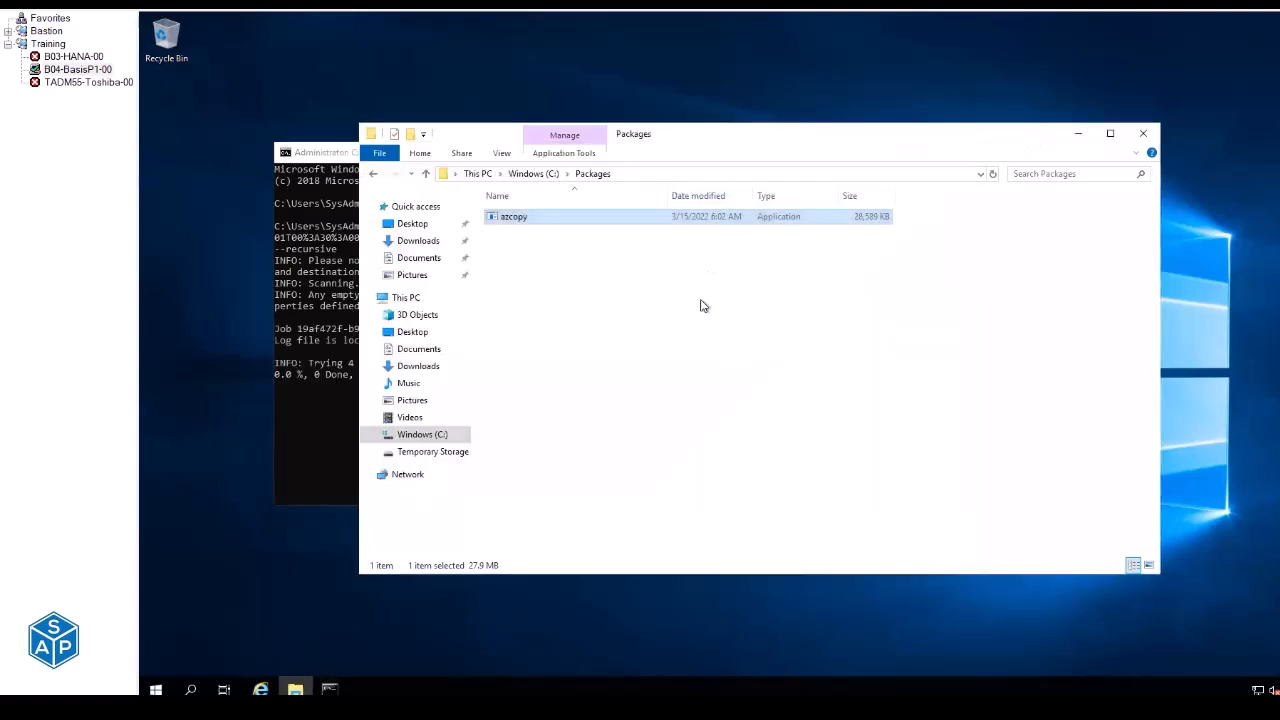
left_click(328, 157)
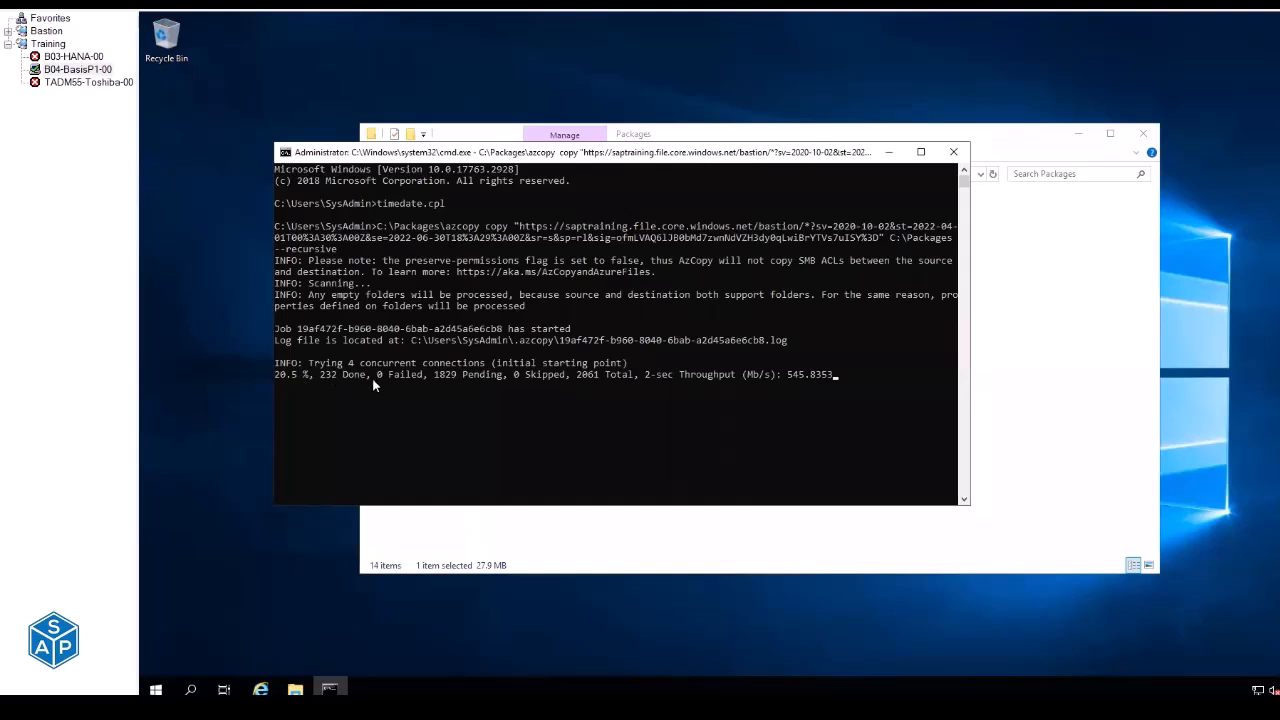
left_click_drag(441, 377, 596, 380)
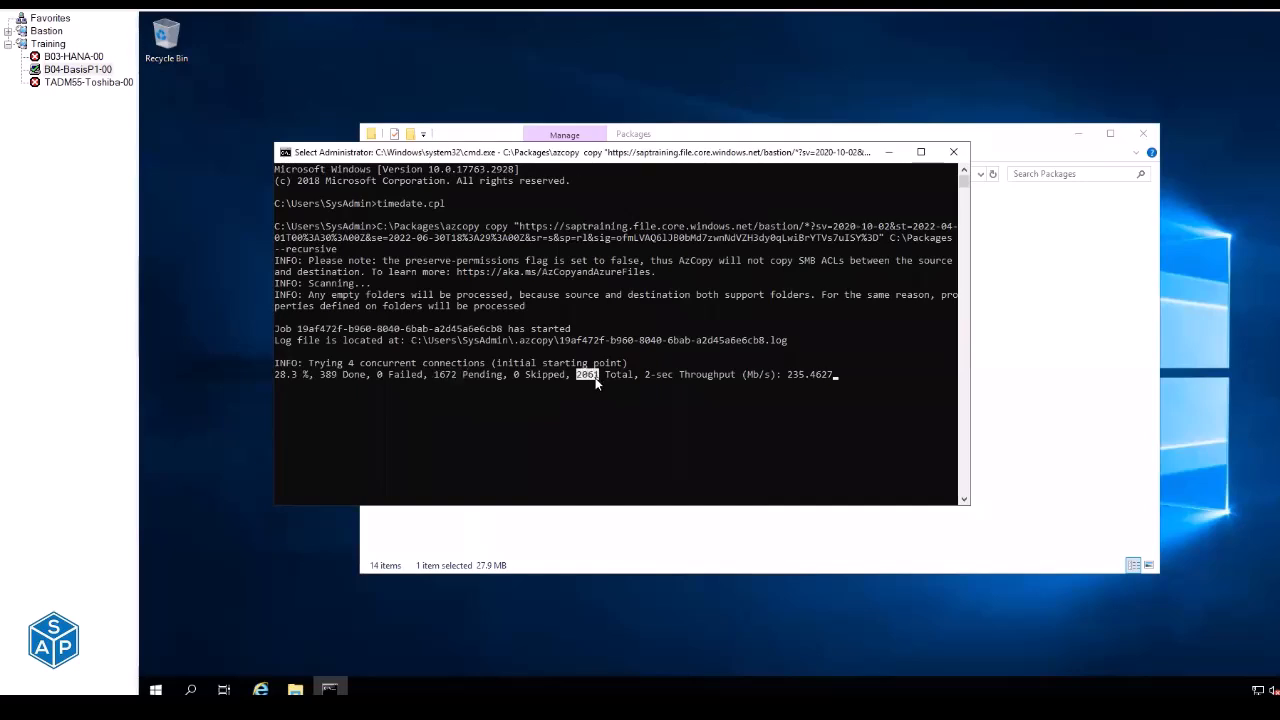
Review the utilities downloaded to C:\Packages, including SAPCAR, Xming, putty, MTPuTTY, azcopy, Firefox Installer, Adobe Reader and SAP GUI 7.60.
left_click(988, 140)
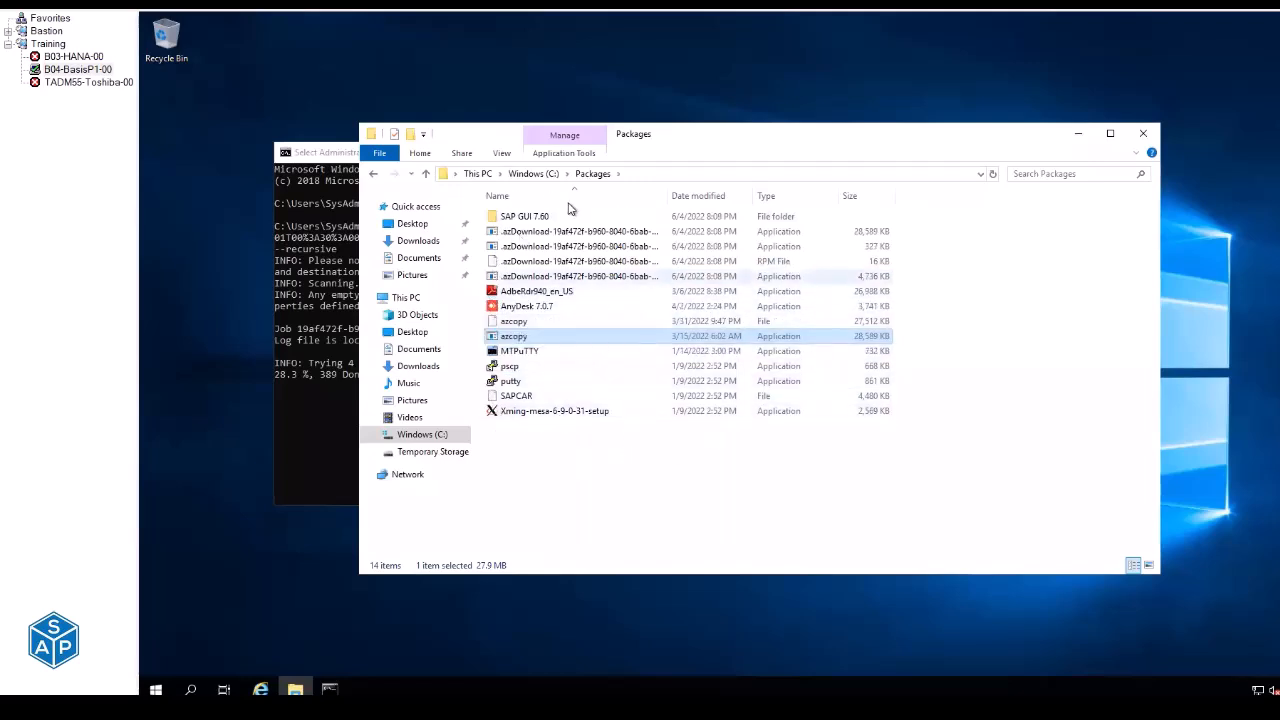
left_click(517, 397)
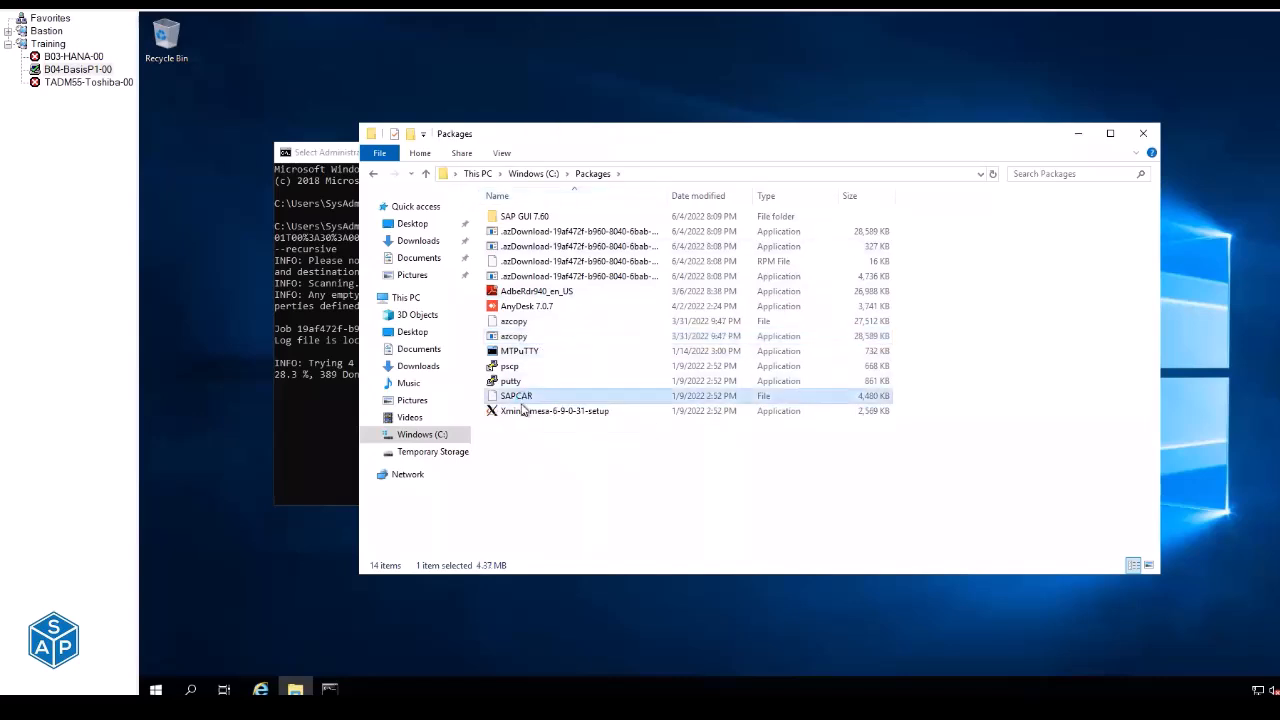
left_click(521, 417)
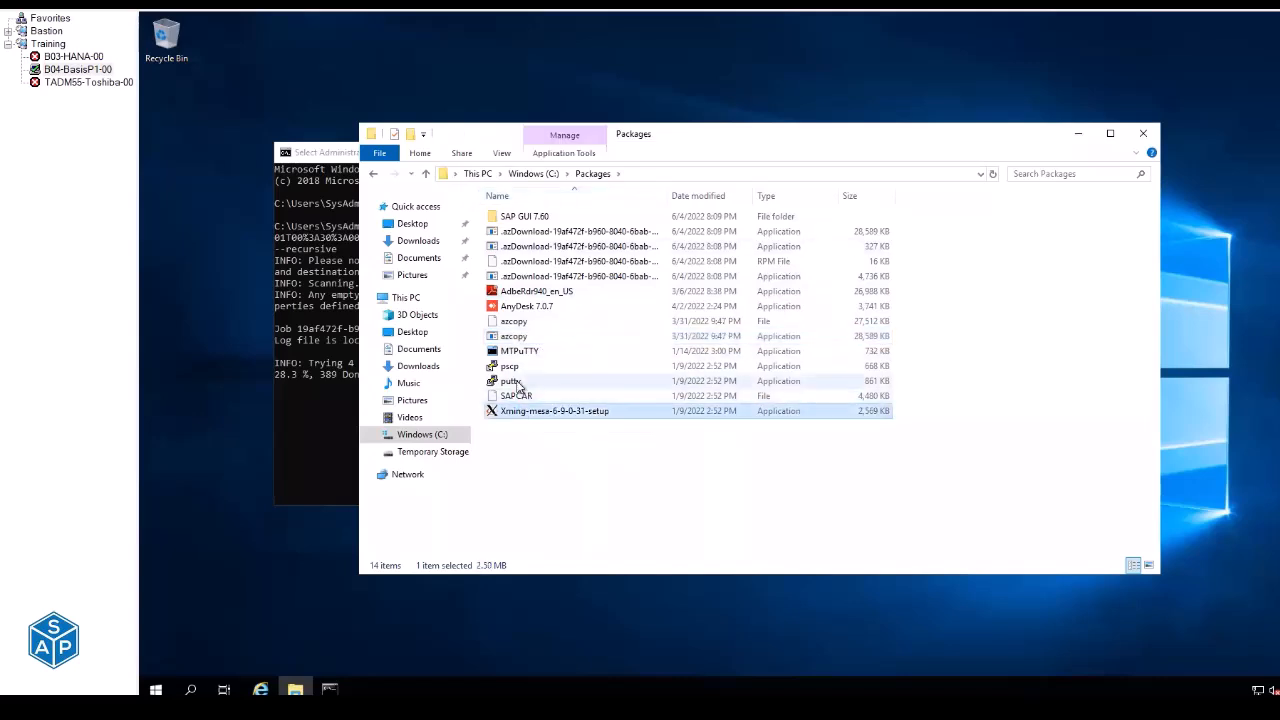
left_click(516, 382)
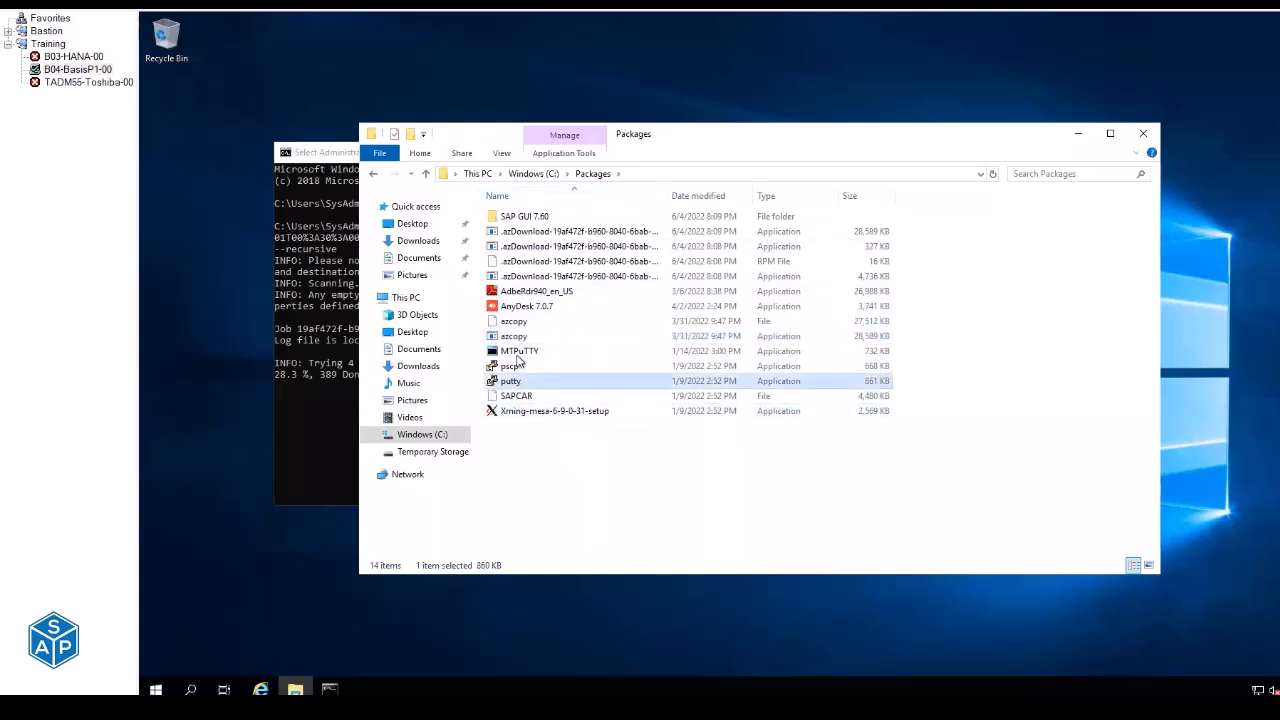
left_click(516, 340)
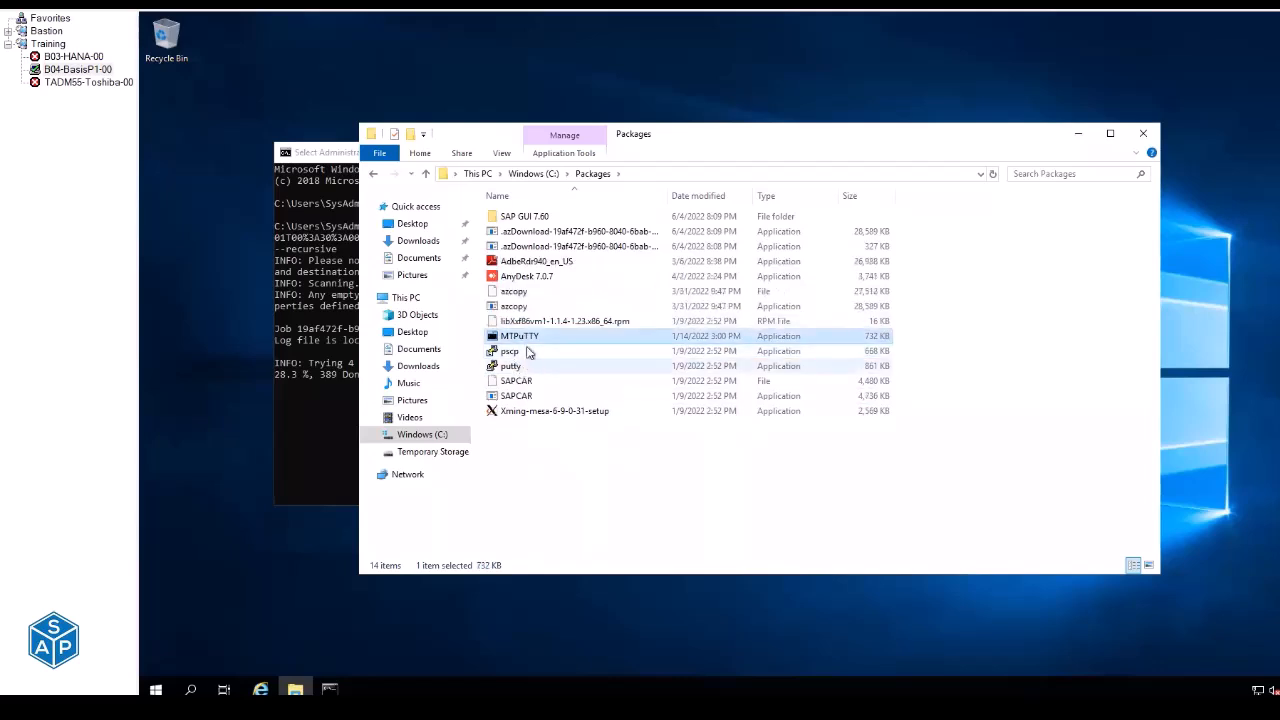
left_click(521, 292)
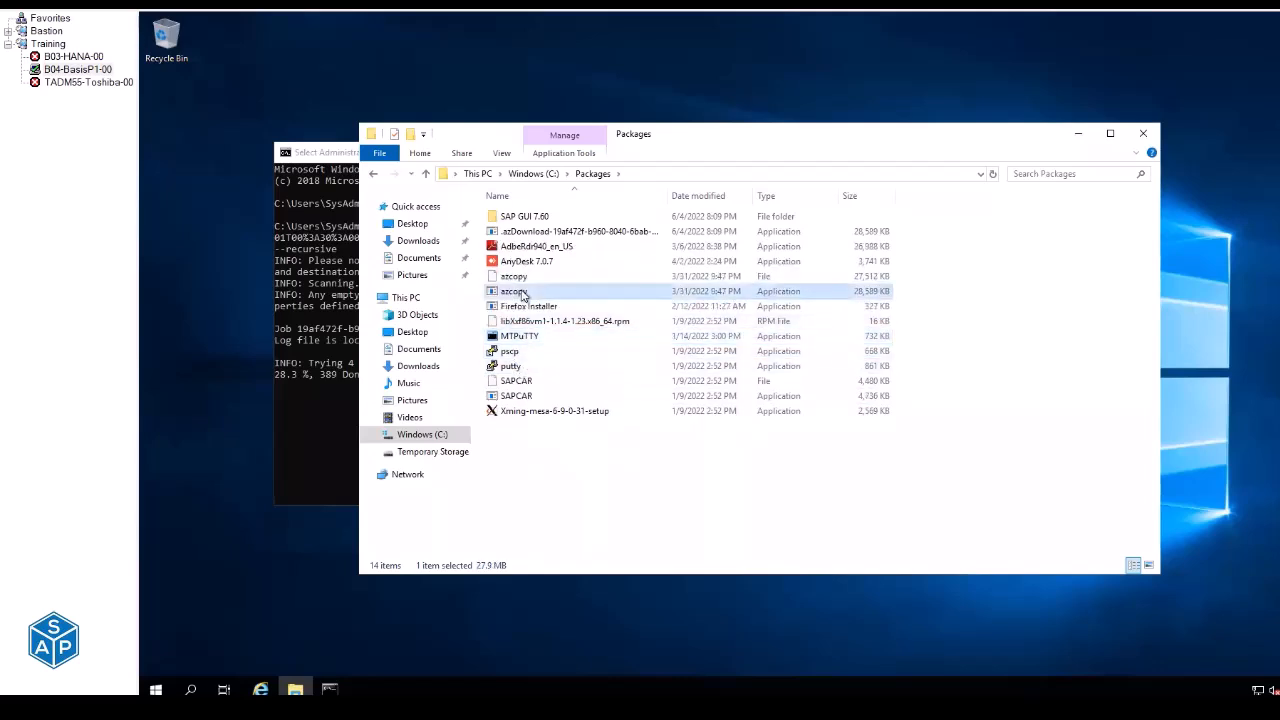
left_click(521, 280)
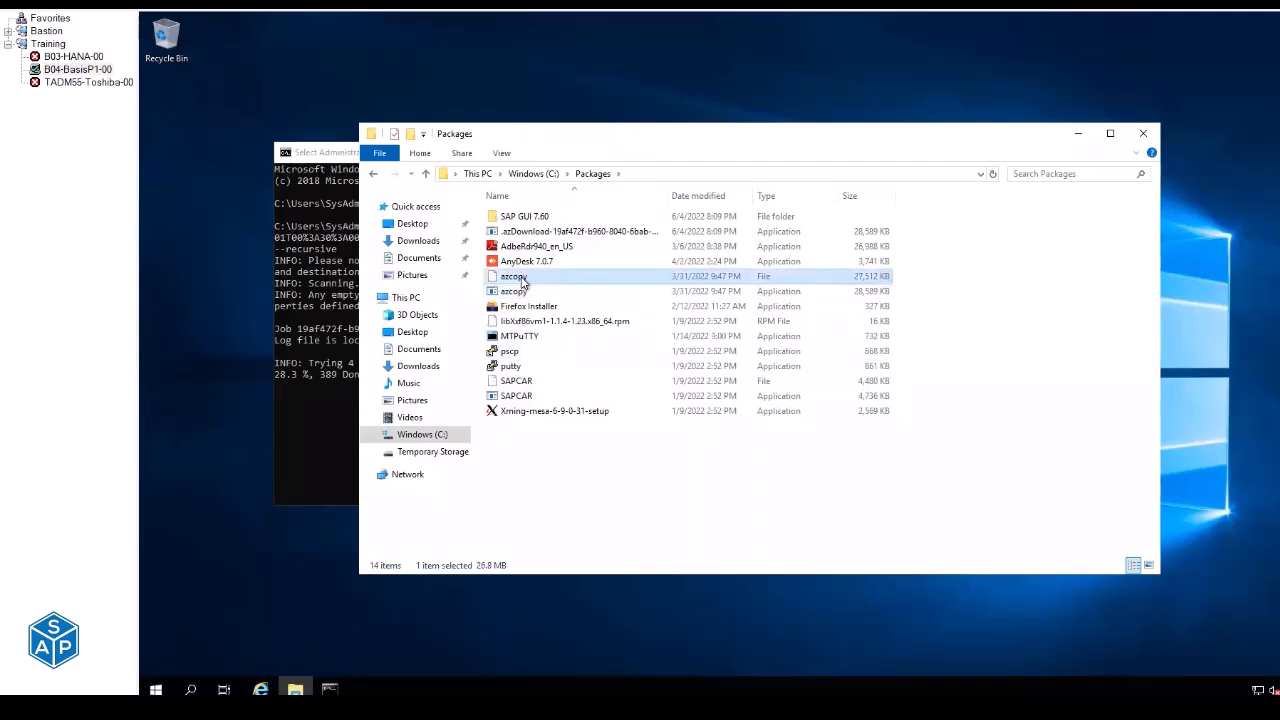
left_click(533, 320)
left_click(537, 308)
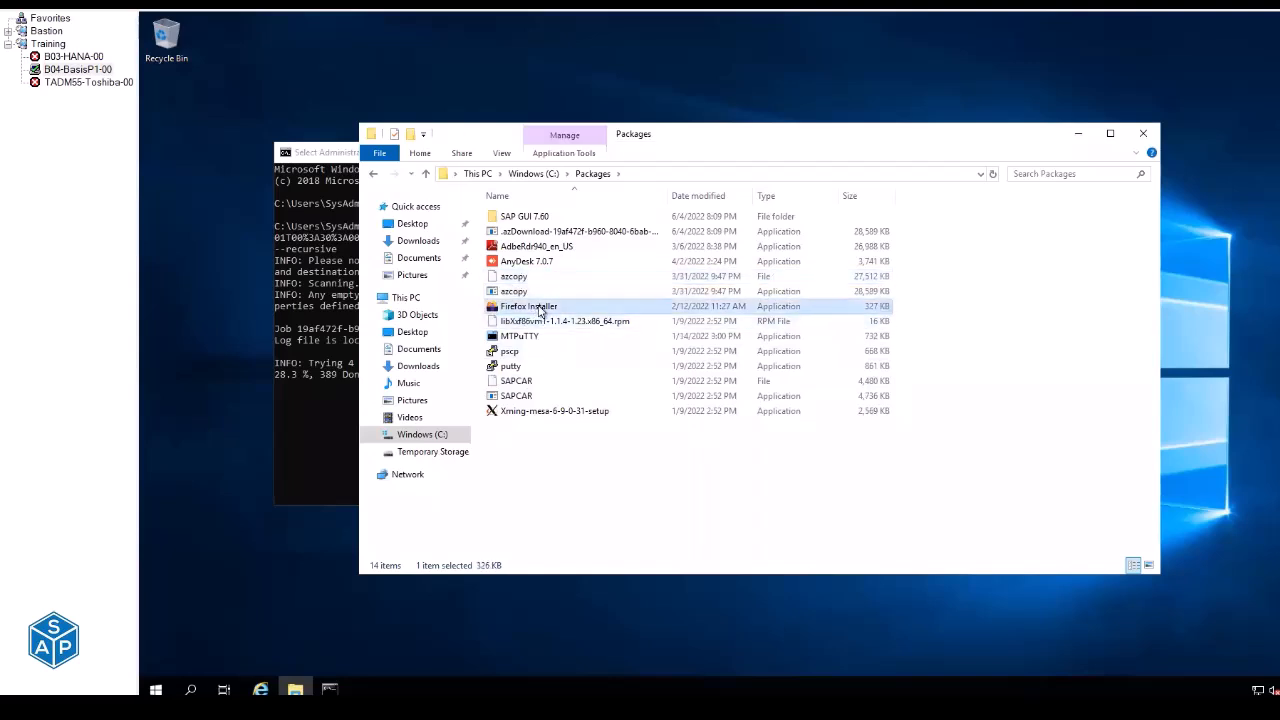
left_click(531, 260)
left_click(534, 247)
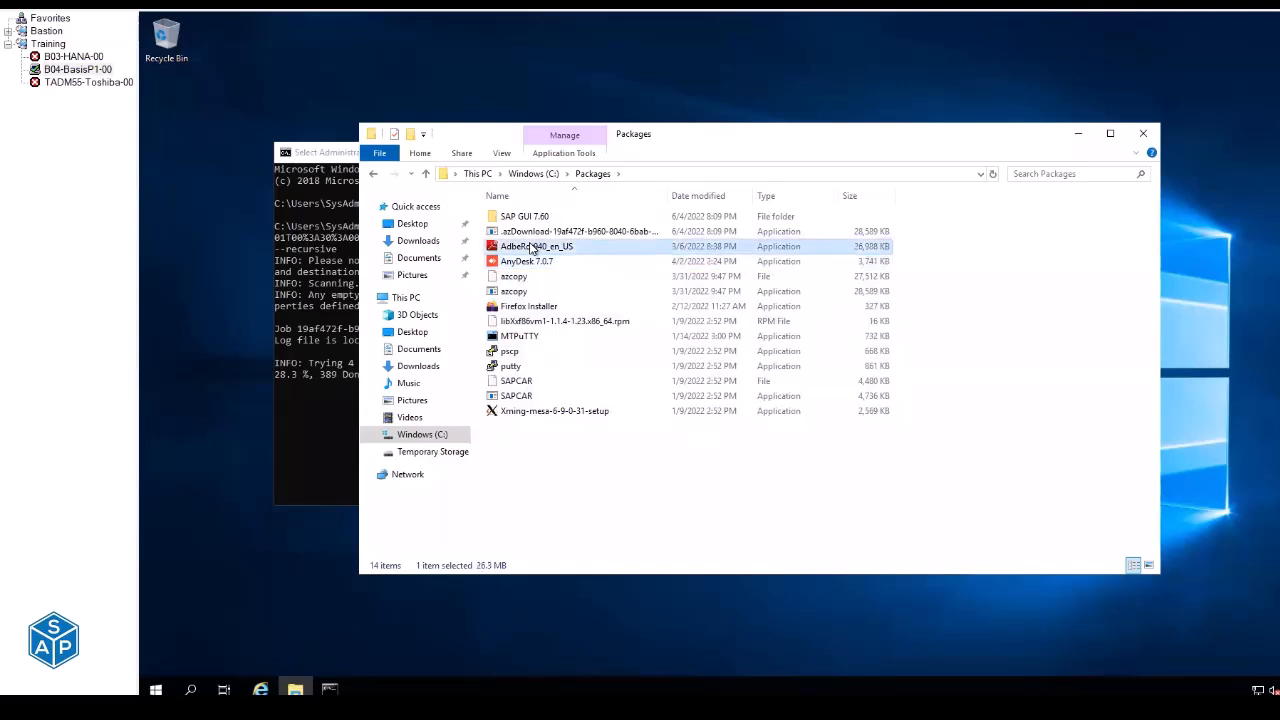
left_click(526, 218)
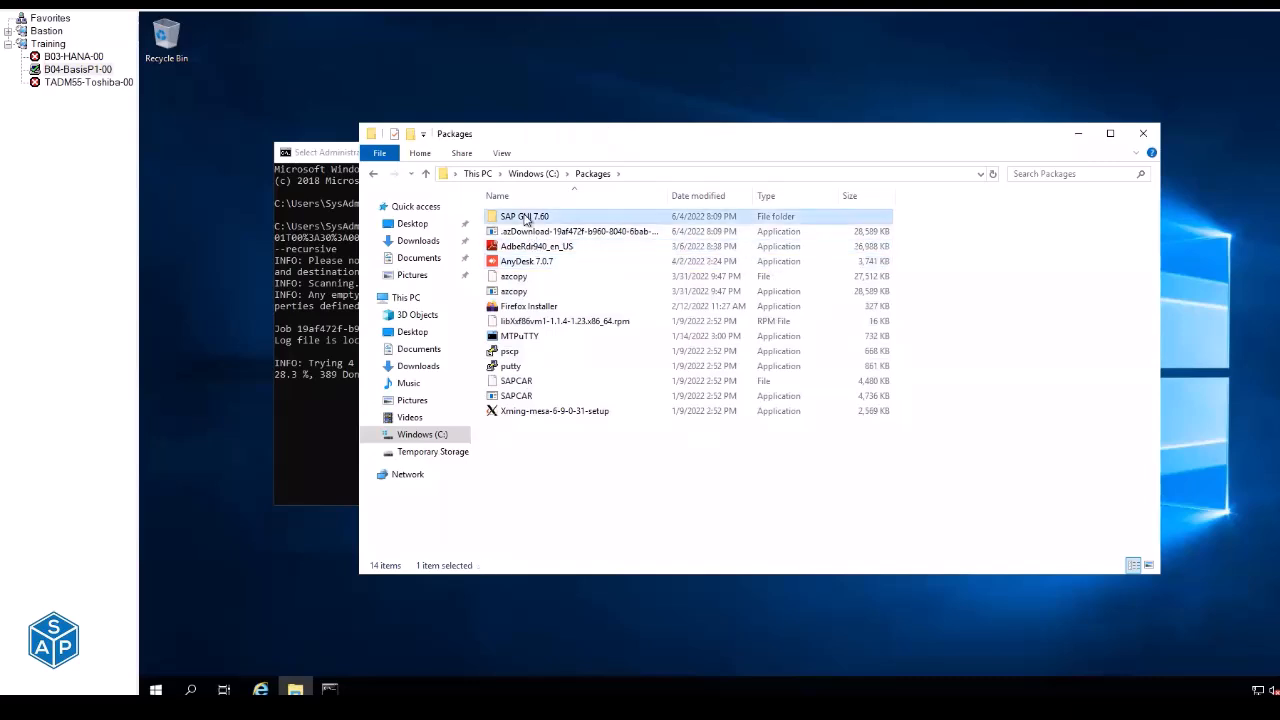
Clear the text selection in the command prompt so the azcopy output resumes, and check the job summary.
left_click(311, 270)
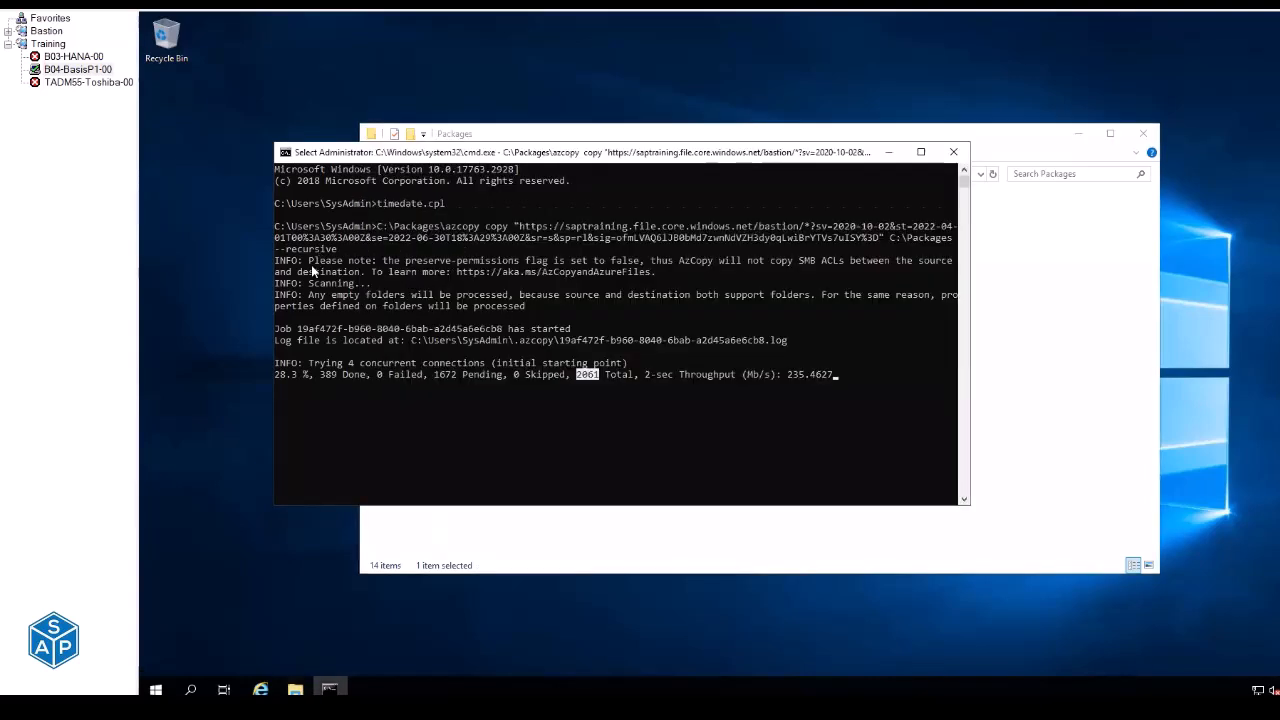
left_click(465, 350)
key("Escape")
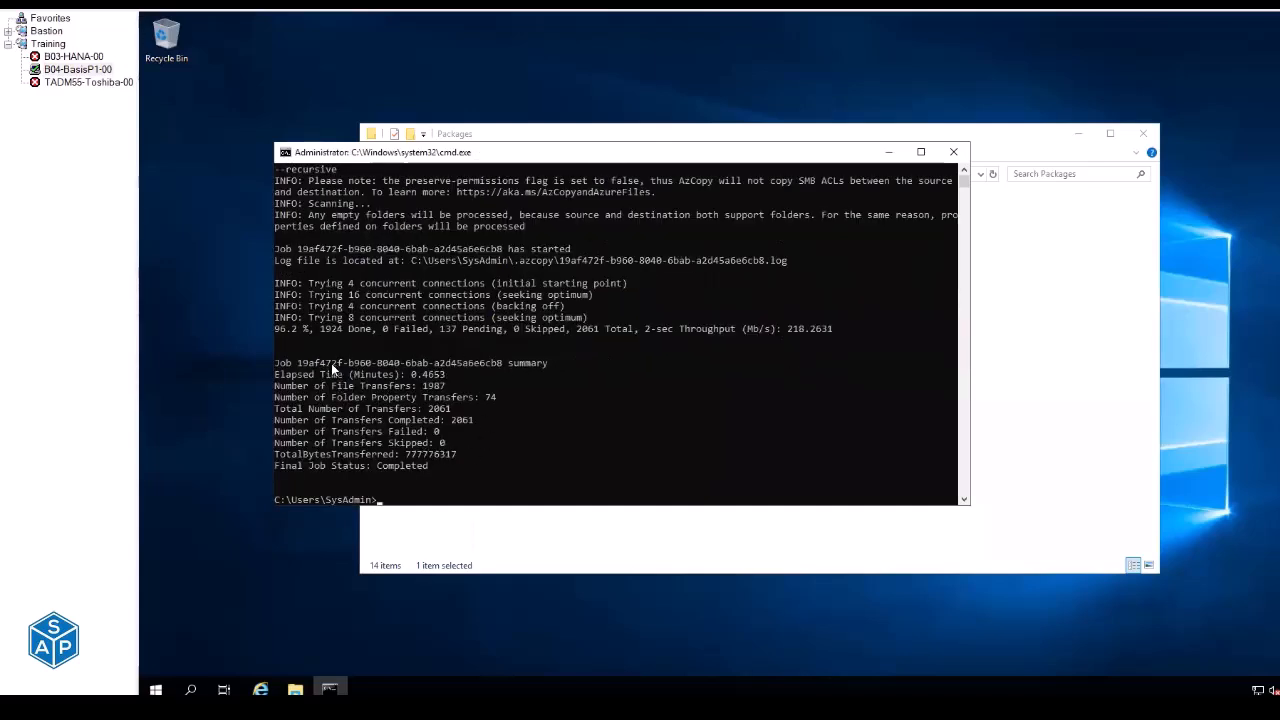
Launch putty from C:\Packages and set its terminal window font to Consolas, size 12.
left_click(1000, 141)
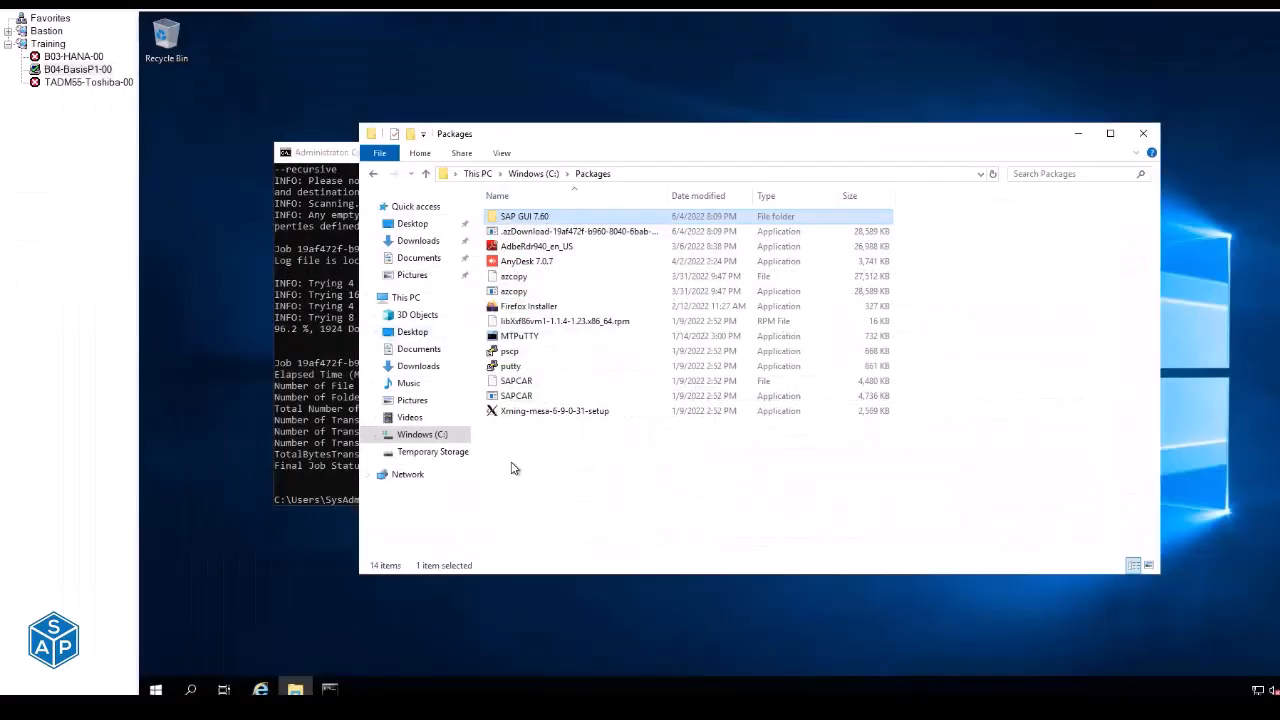
double_click(511, 368)
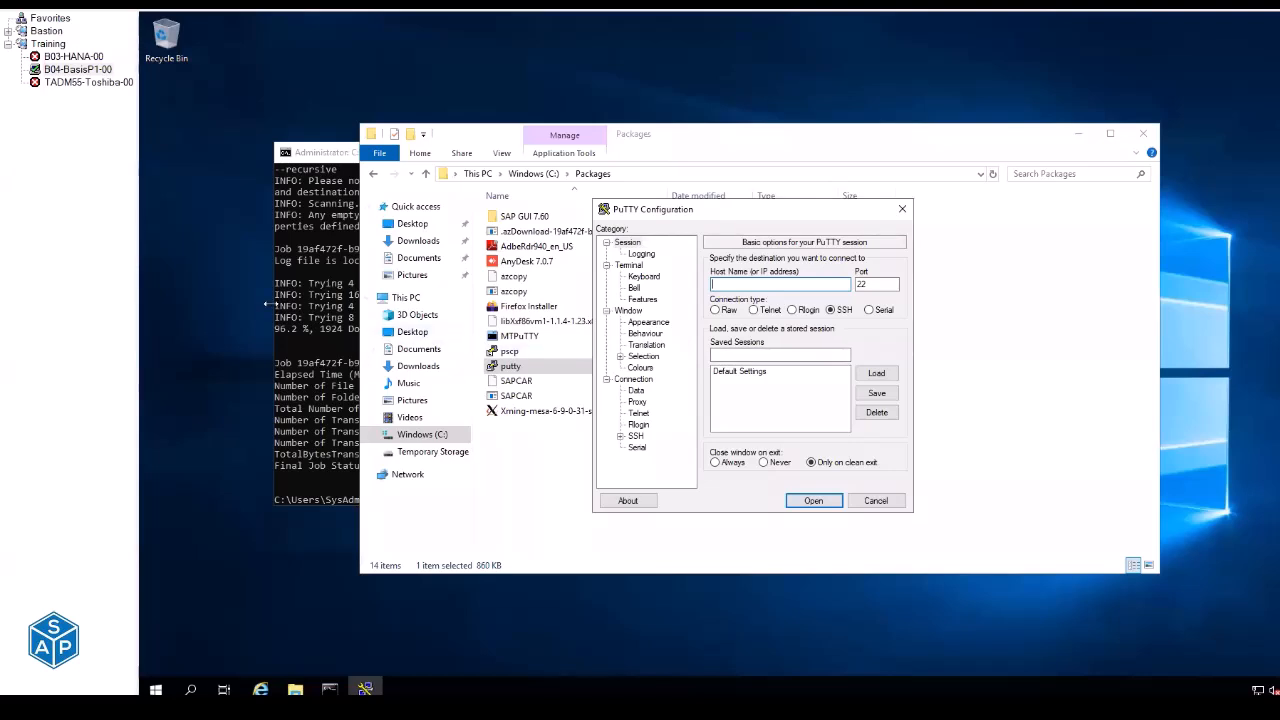
left_click(650, 322)
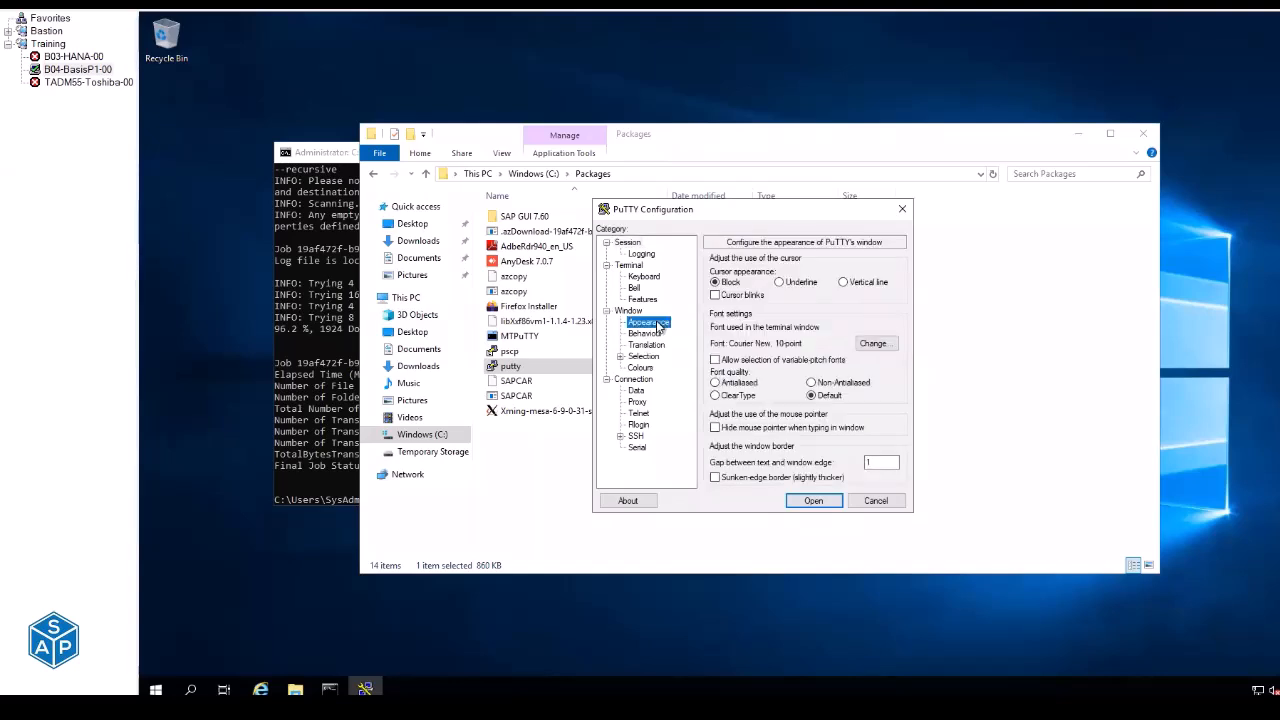
left_click(872, 344)
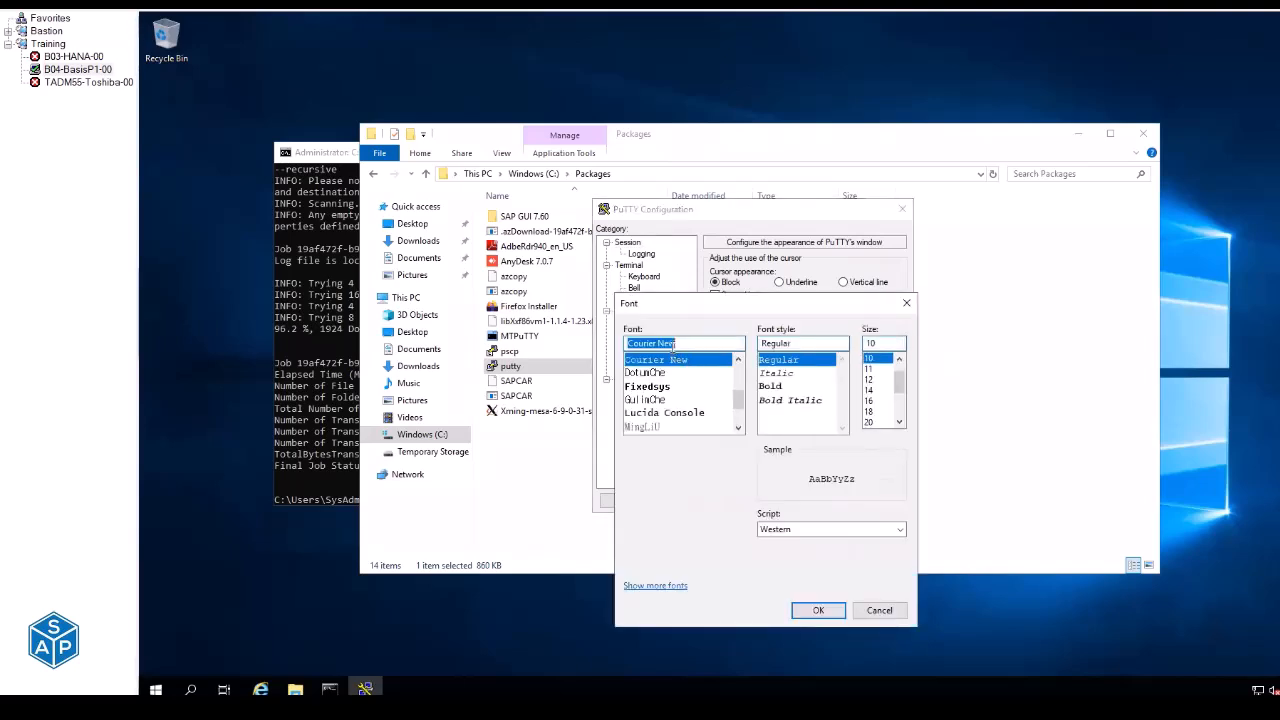
type("consol")
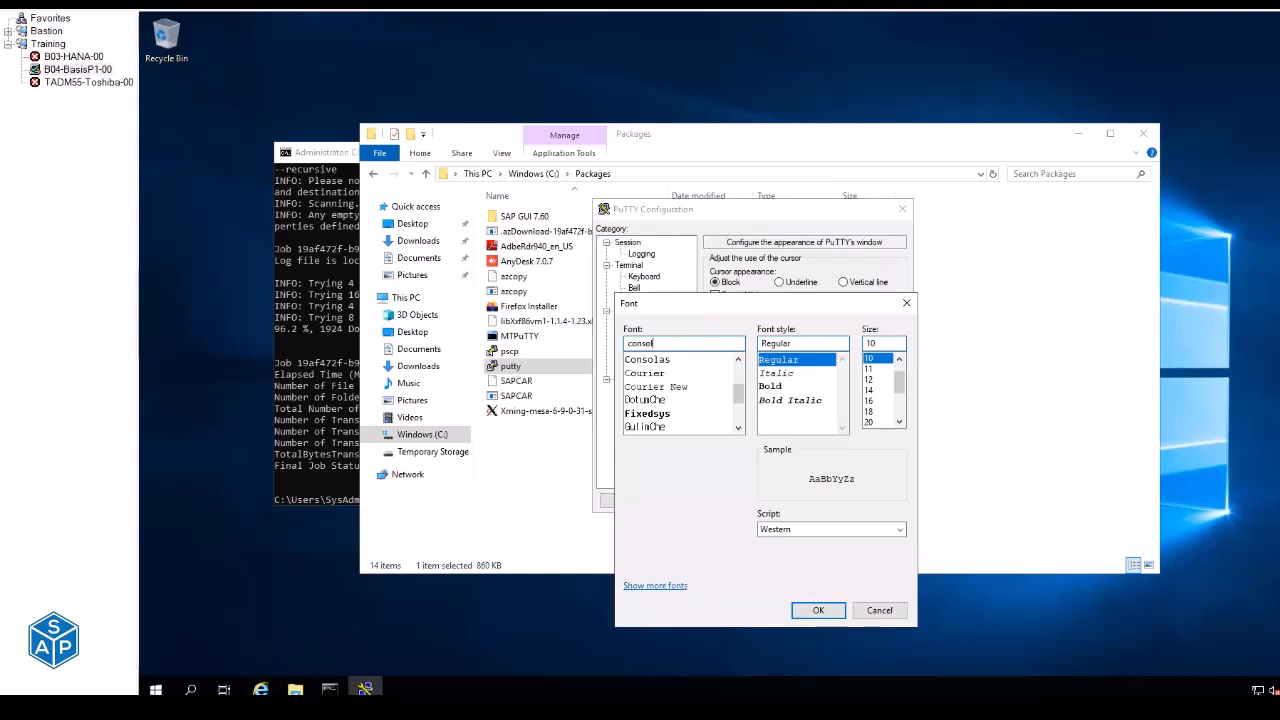
left_click(653, 362)
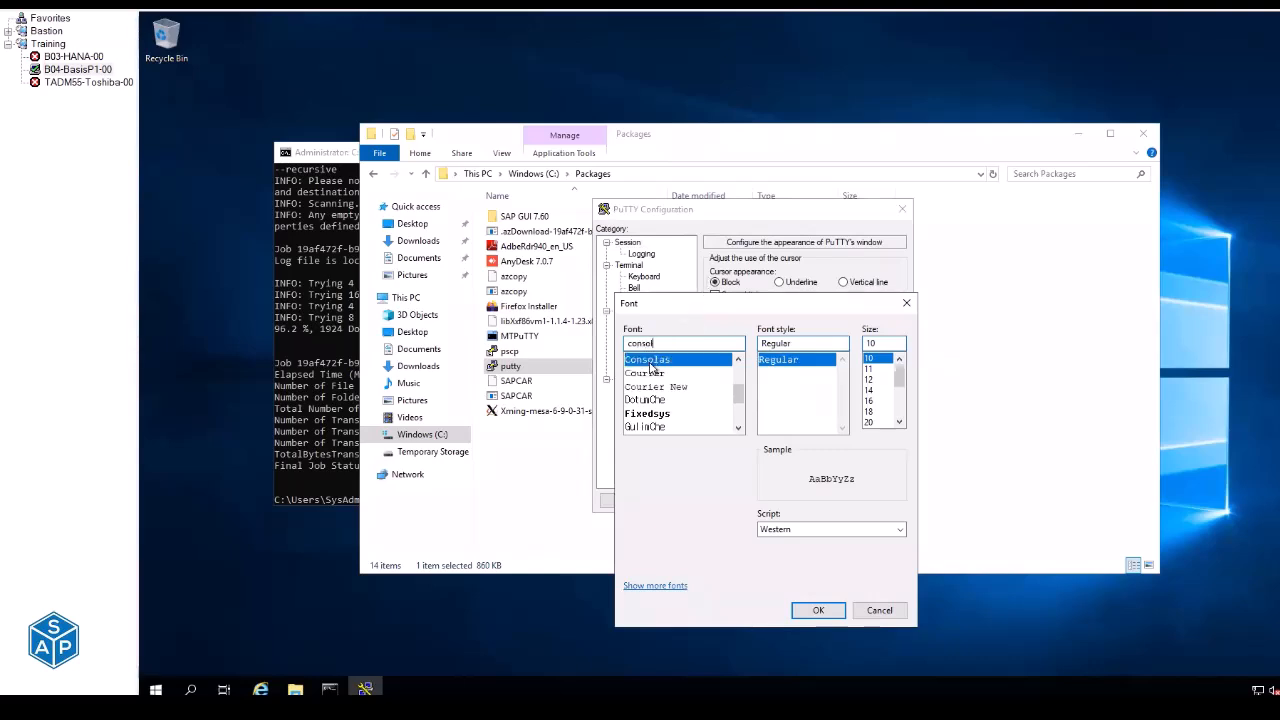
left_click(869, 379)
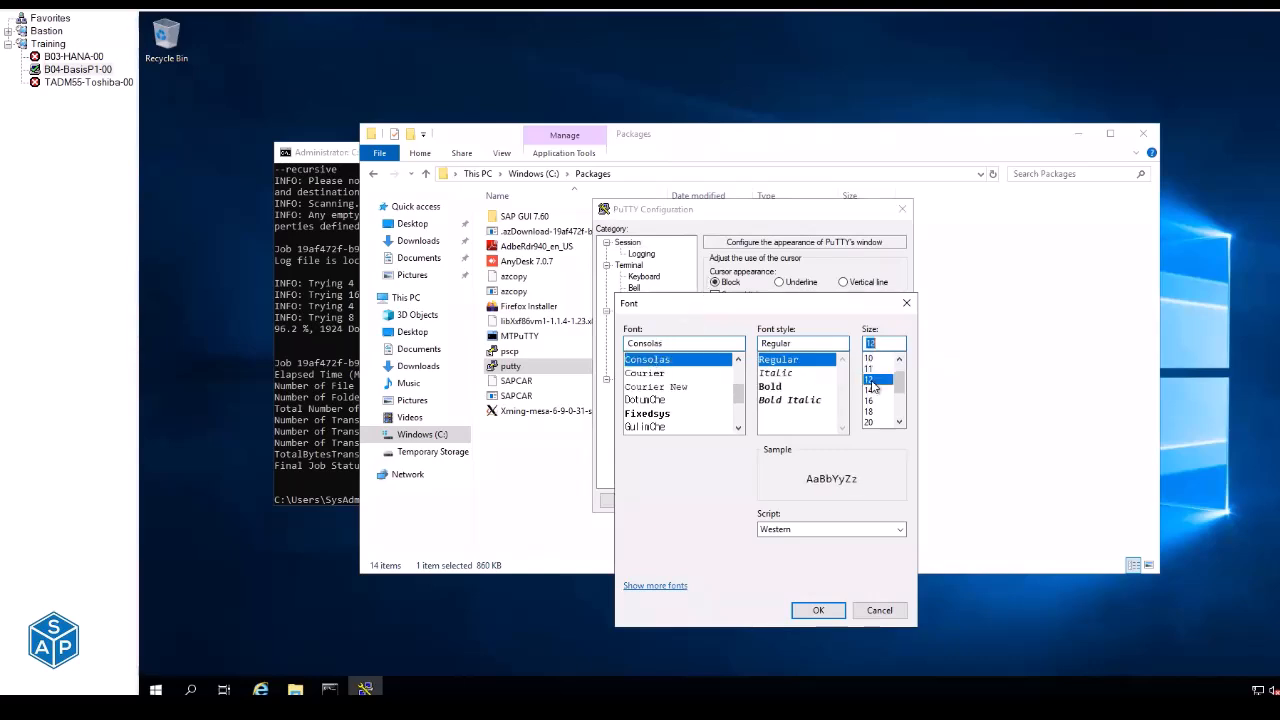
left_click(819, 611)
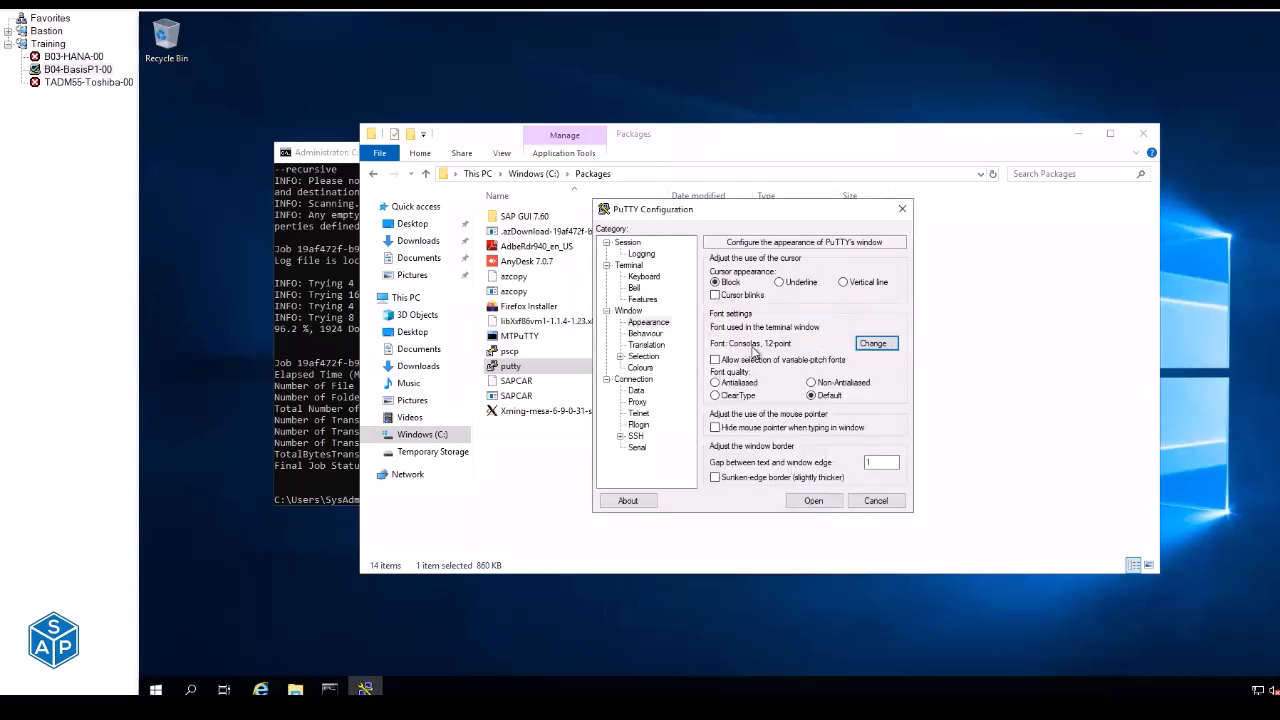
Enable X11 forwarding in the SSH options of the PuTTY configuration.
left_click(618, 439)
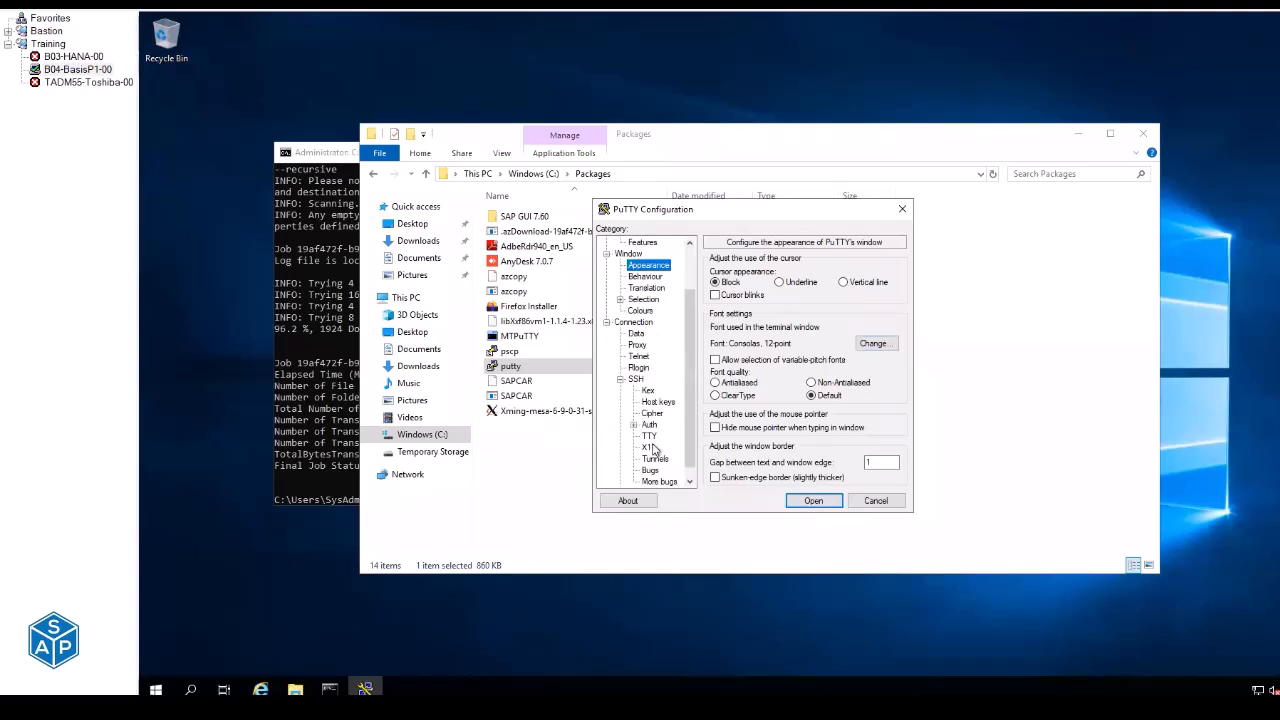
left_click(650, 447)
left_click(715, 271)
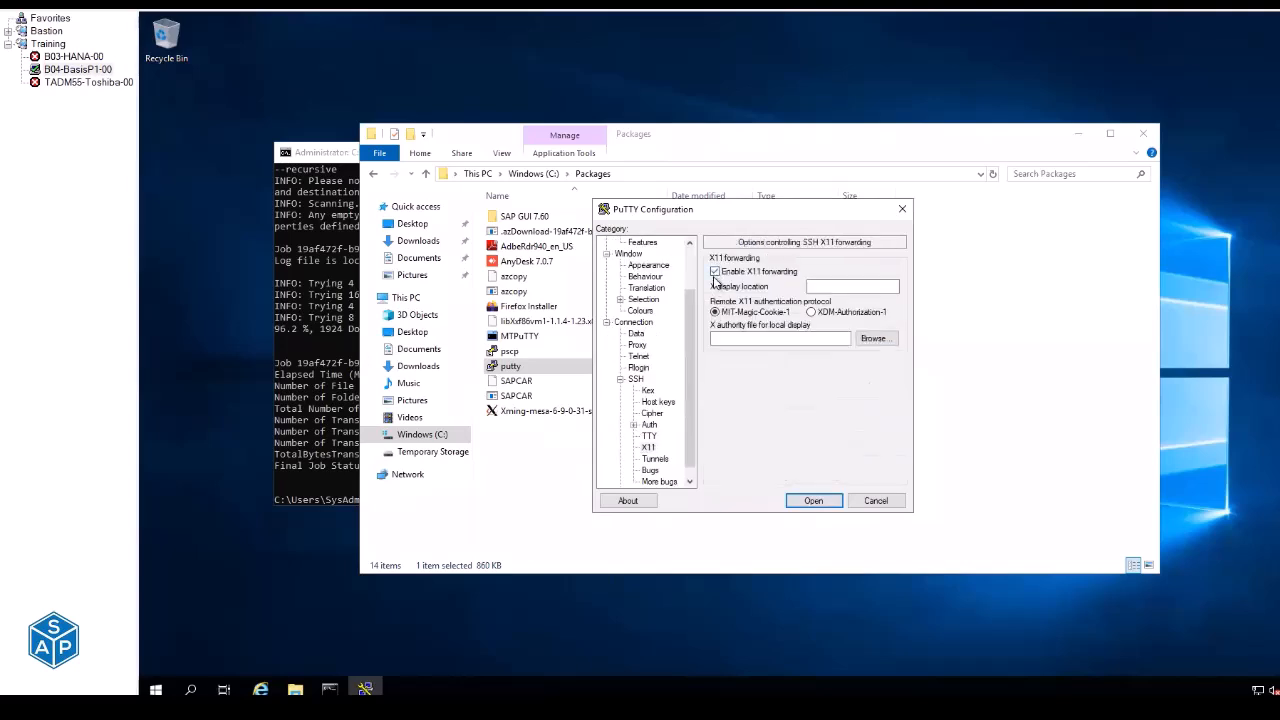
Save the PuTTY configuration to the Default Settings session and close the configuration without connecting.
left_click(689, 260)
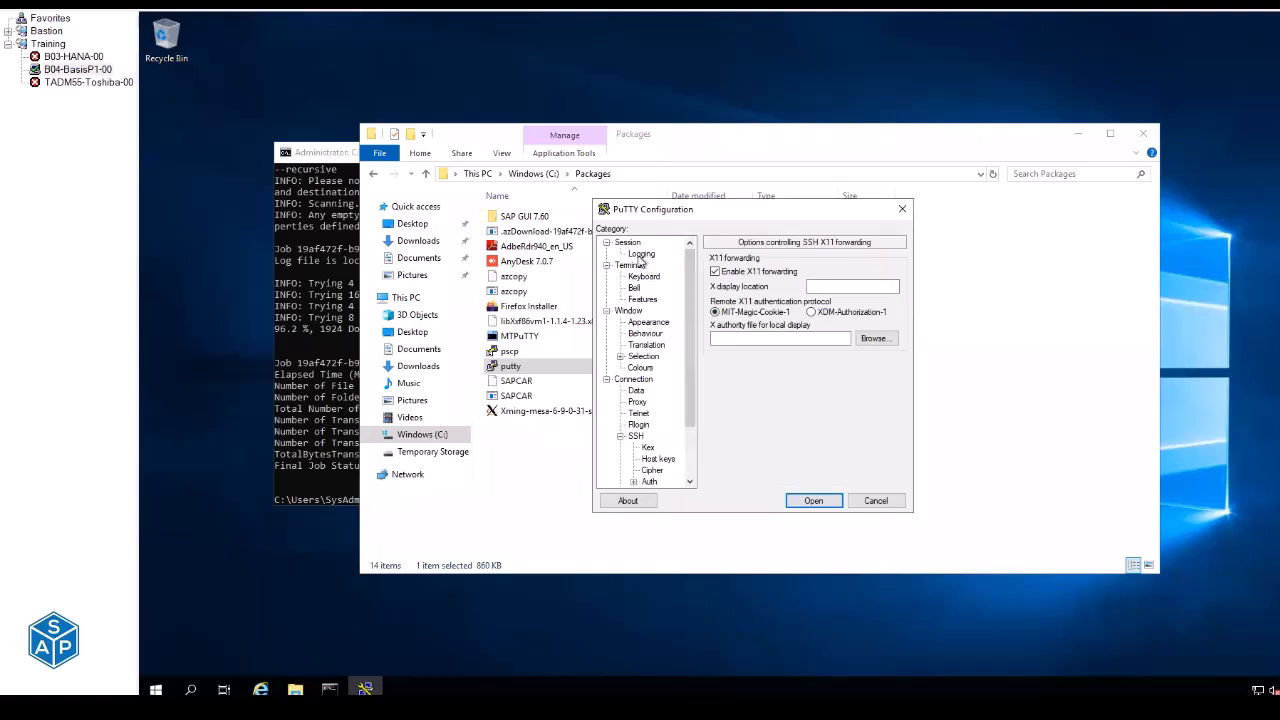
left_click(628, 243)
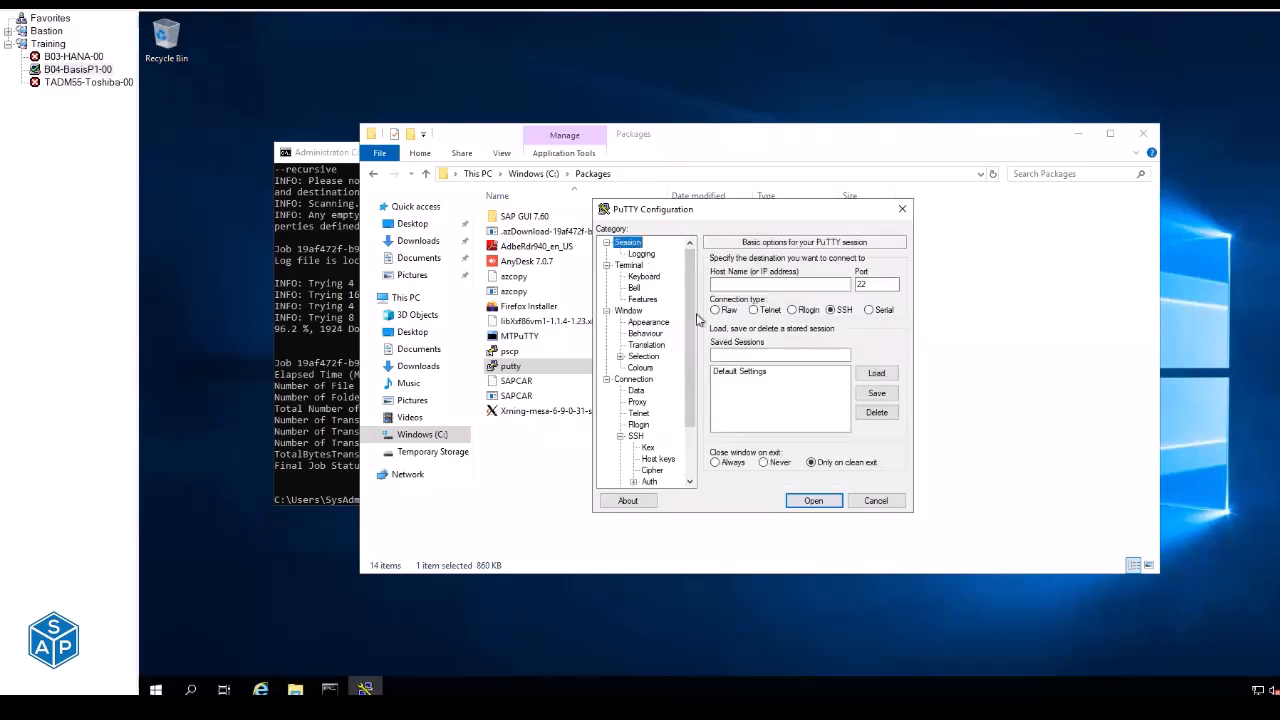
left_click(748, 372)
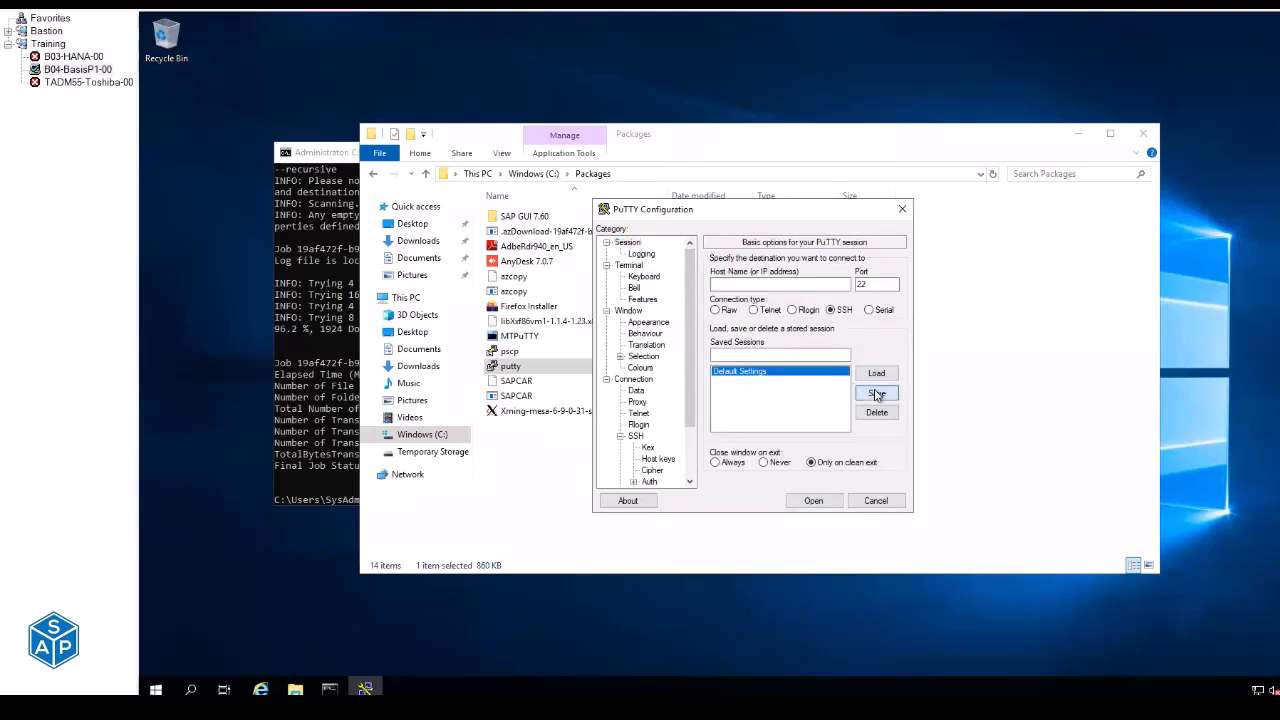
left_click(876, 394)
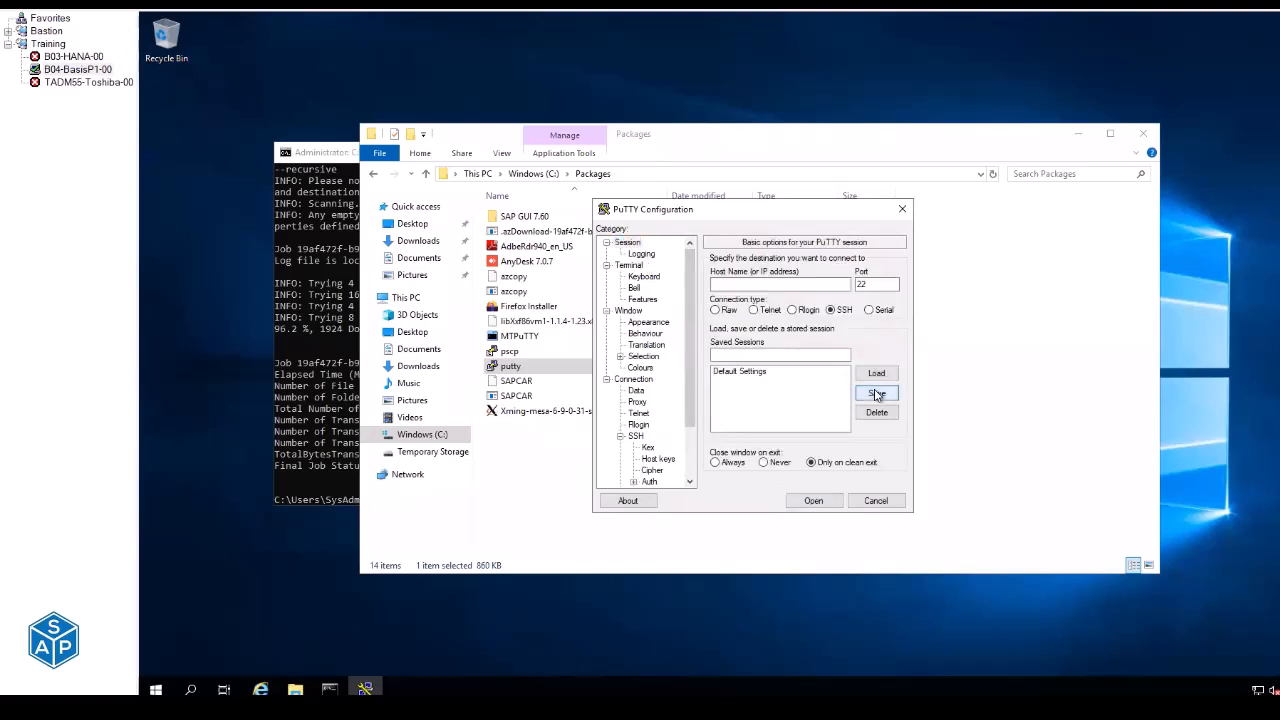
left_click(876, 501)
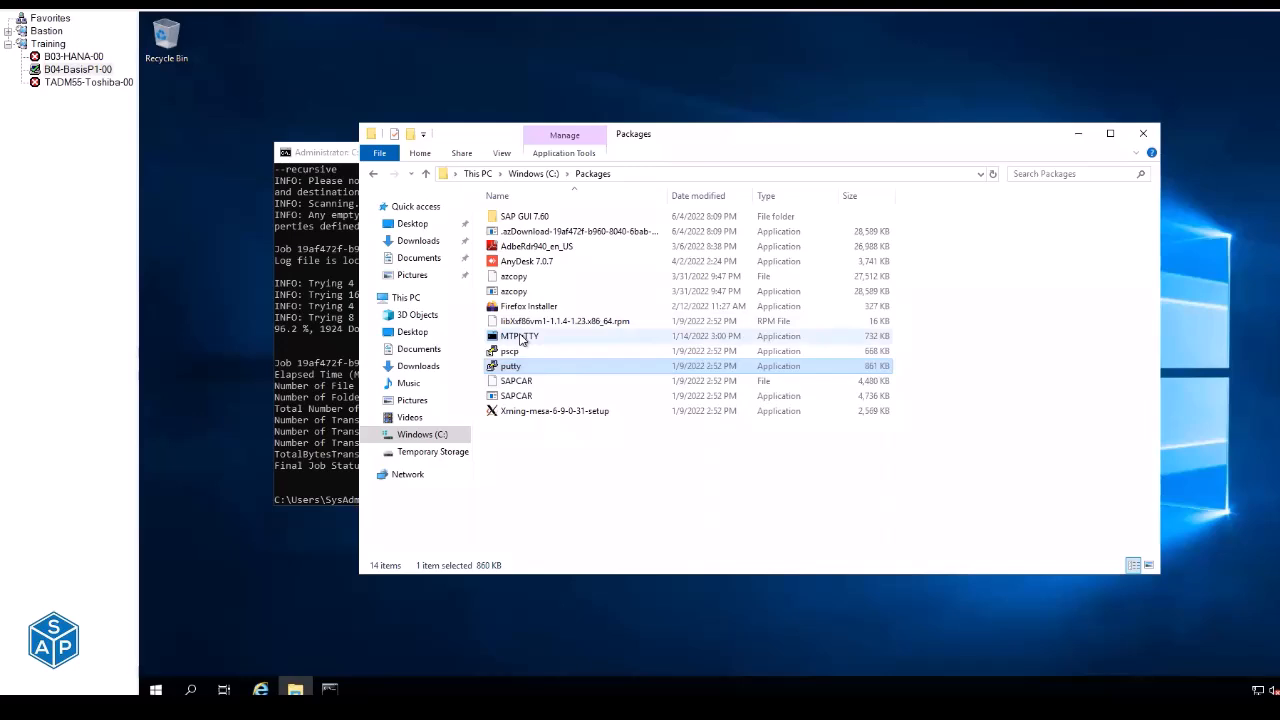
Send a shortcut for MTPUTTY from C:\Packages to the desktop and minimize the Packages window.
right_click(521, 340)
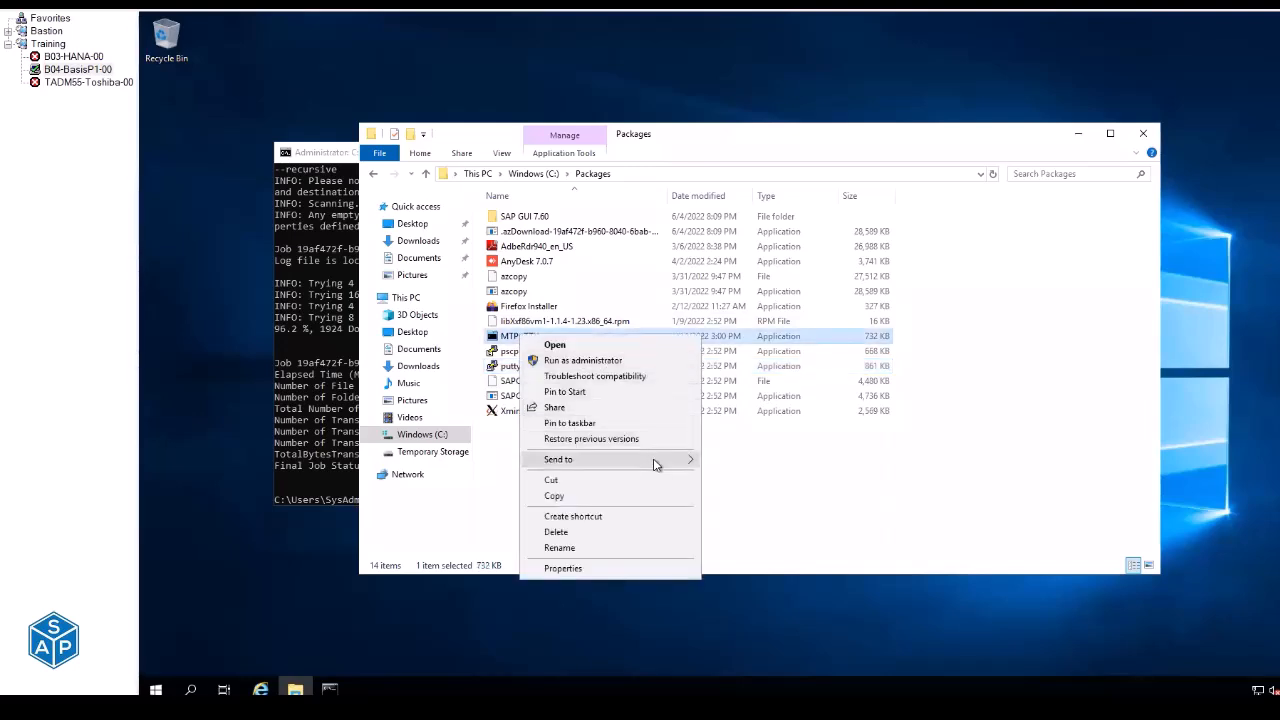
mouse_move(655, 460)
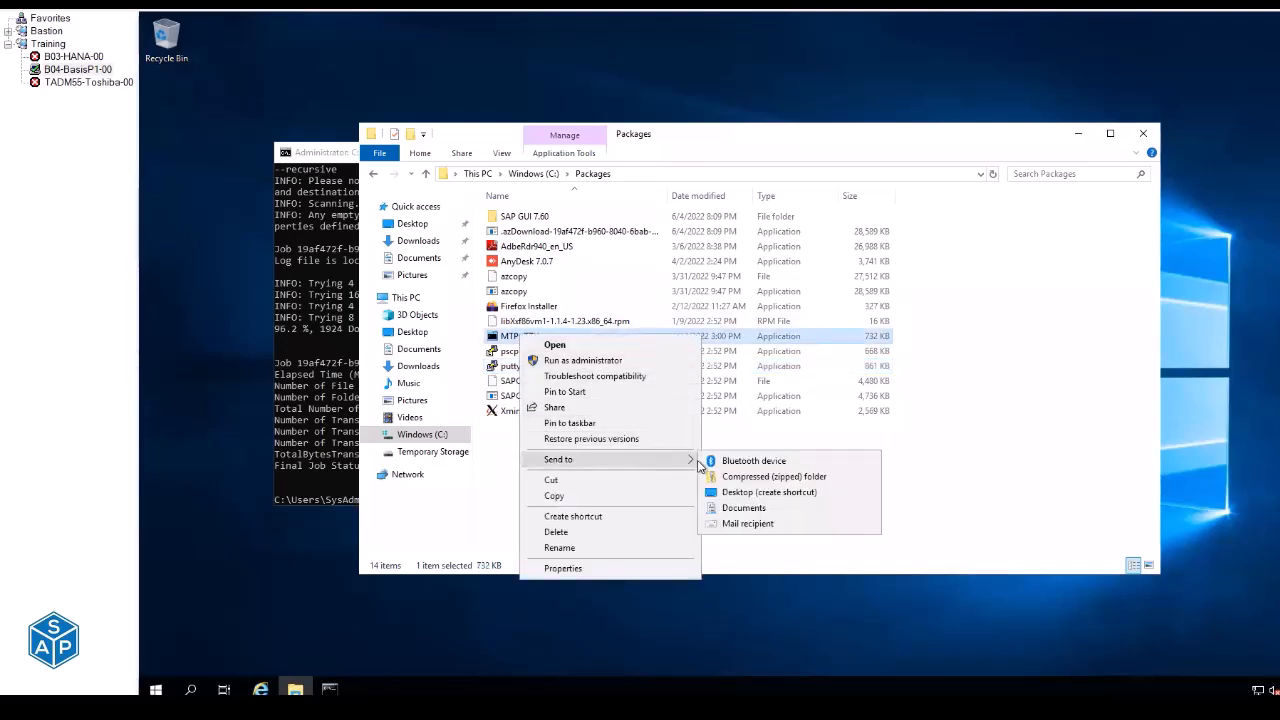
left_click(777, 493)
left_click(1078, 133)
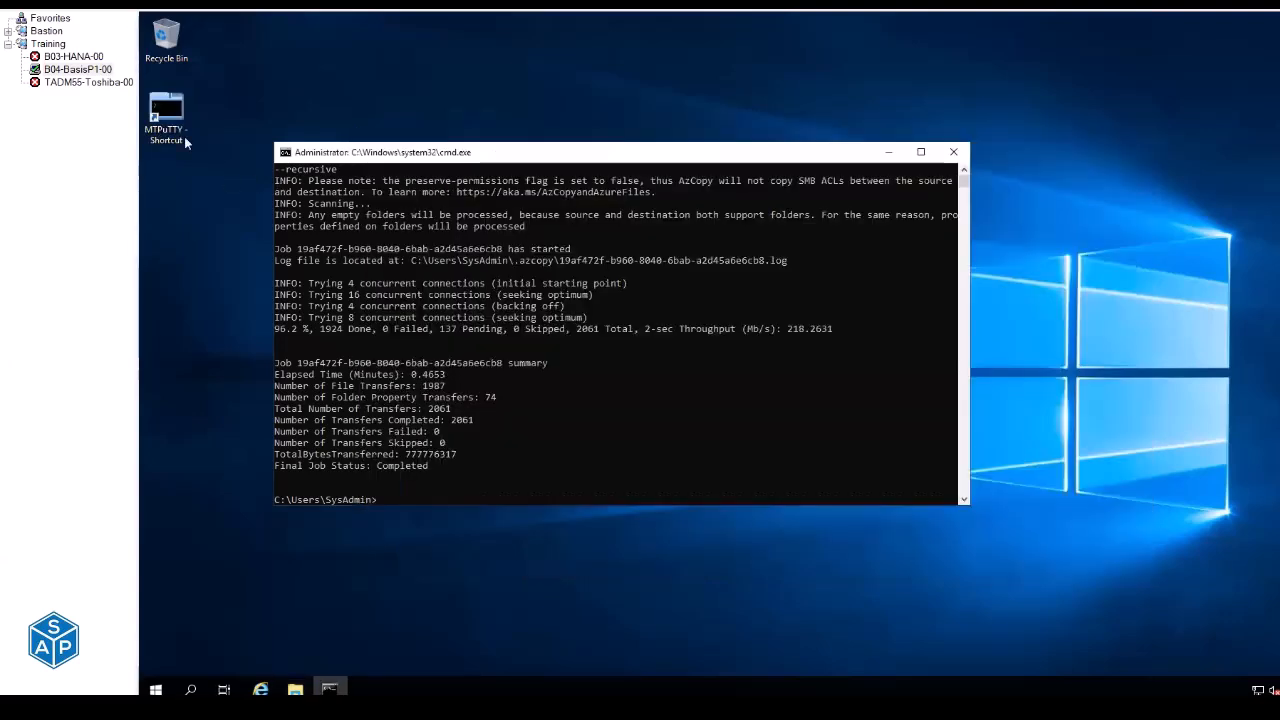
Rename the new desktop shortcut as MTPuTTY.
left_click(166, 115)
key("ctrl+a")
key("BackSpace")
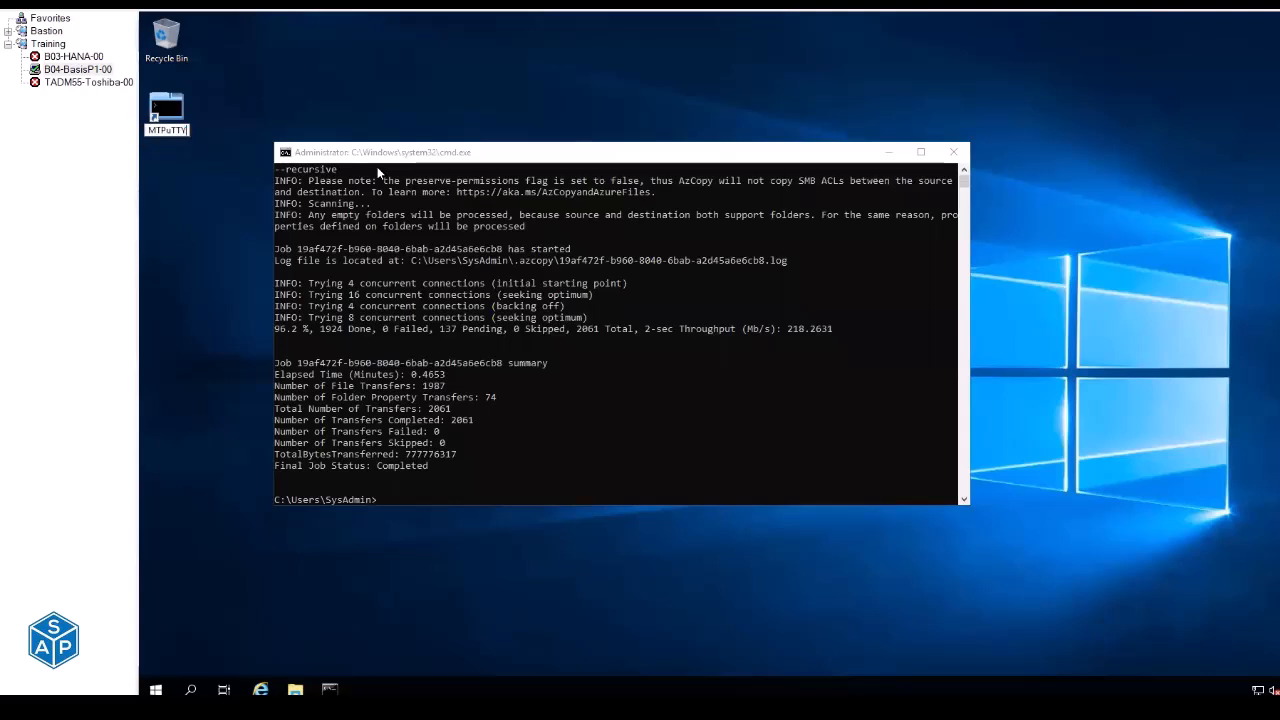
key("Return")
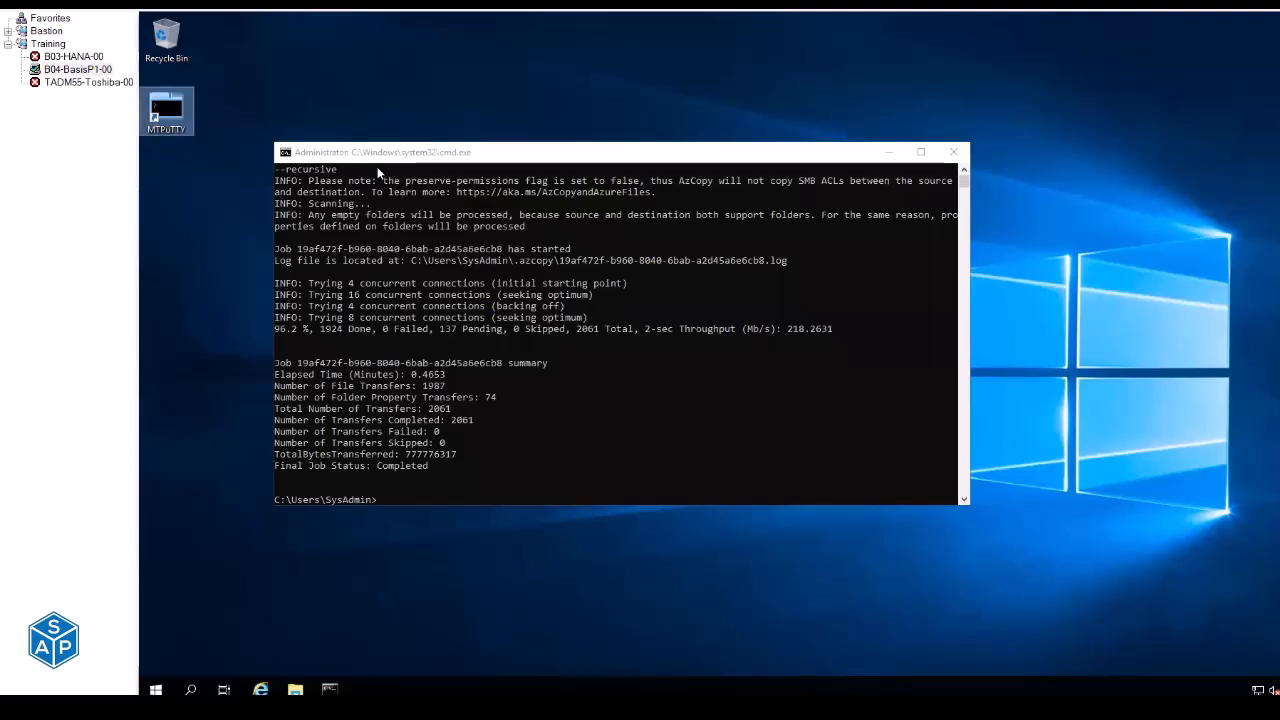
Launch MTPuTTY from the desktop, set its start page to hide when PuTTY tabs are displayed, and turn off the toolbar.
double_click(166, 115)
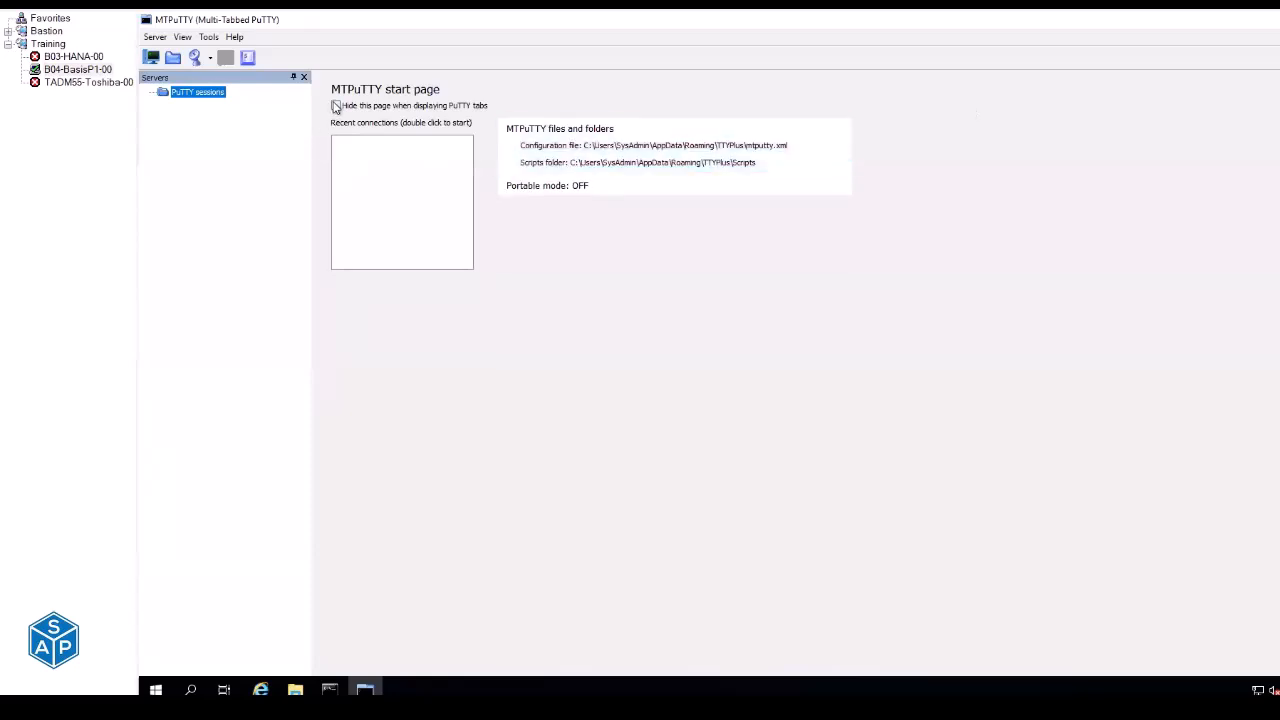
left_click(336, 106)
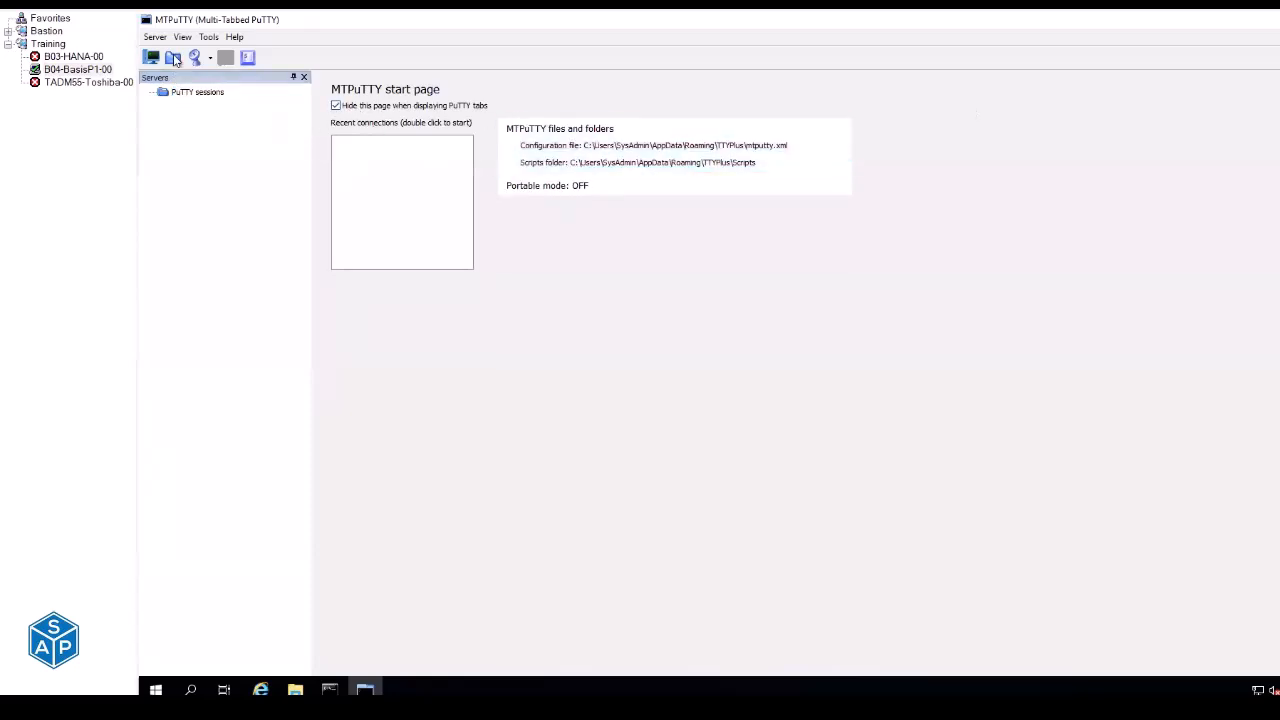
left_click(182, 37)
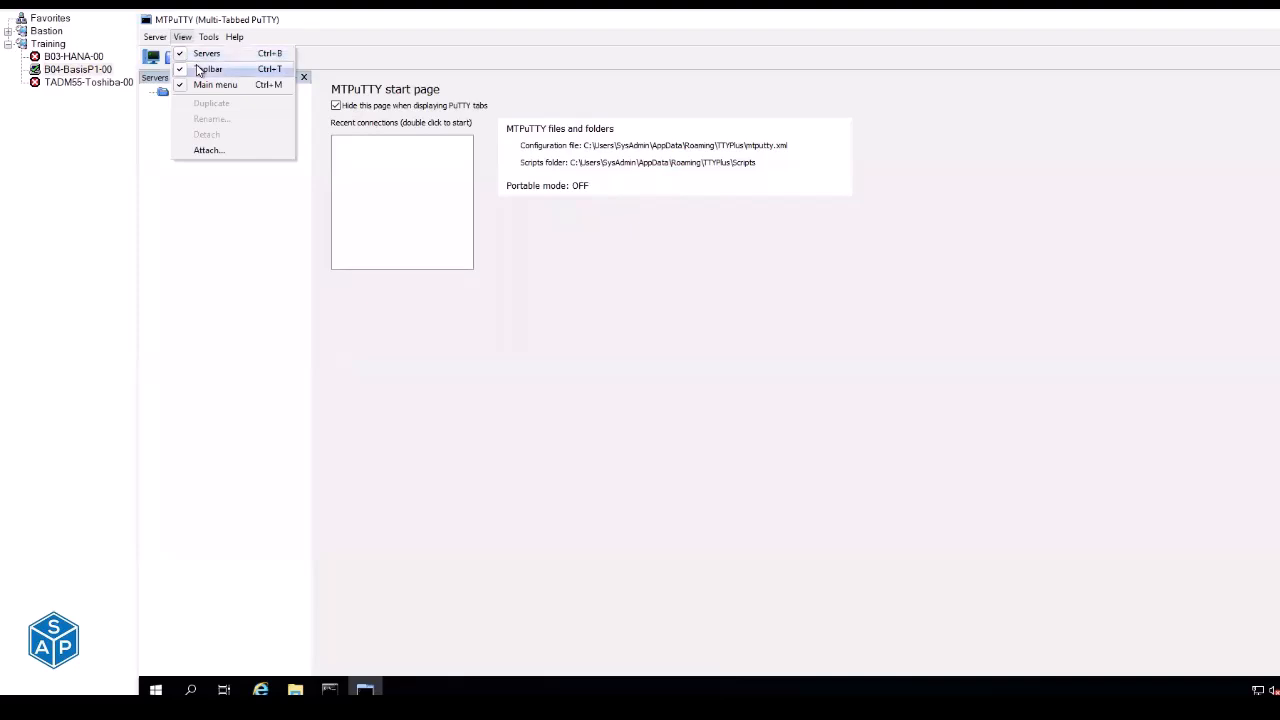
left_click(200, 67)
Set MTPuTTY to show the display name as tab name and to close the tab on normal session termination.
left_click(208, 37)
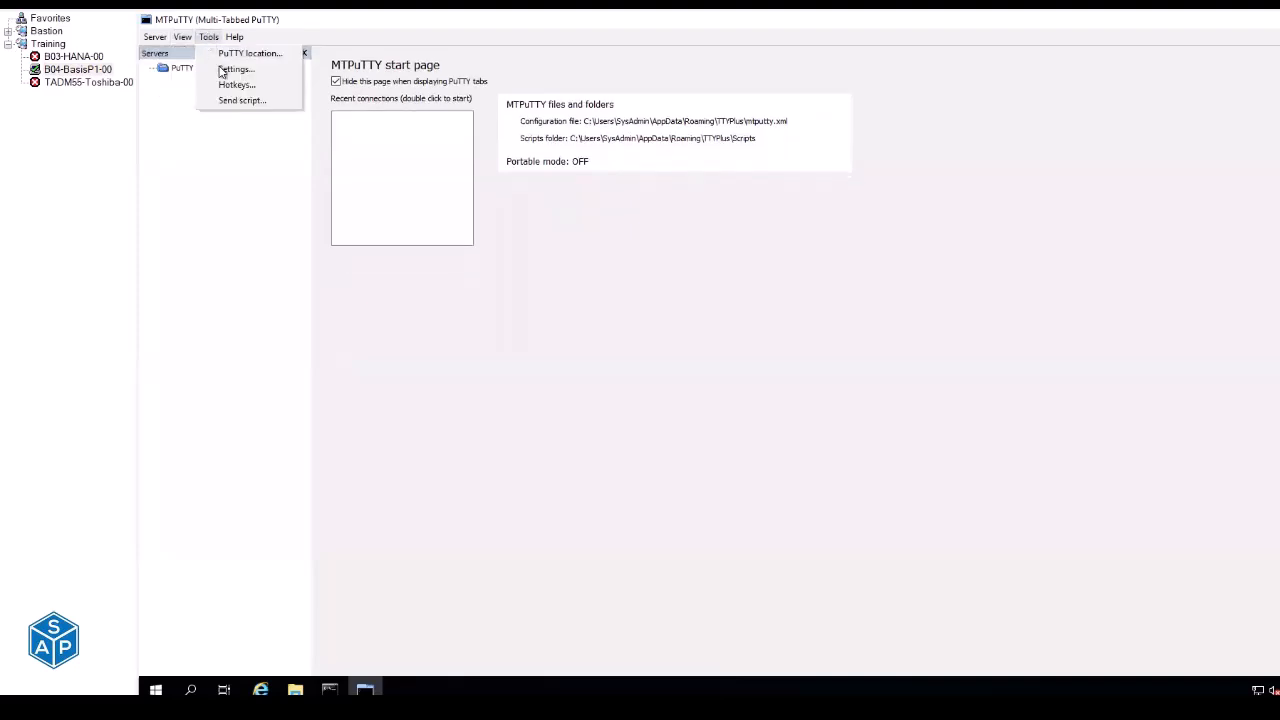
left_click(238, 70)
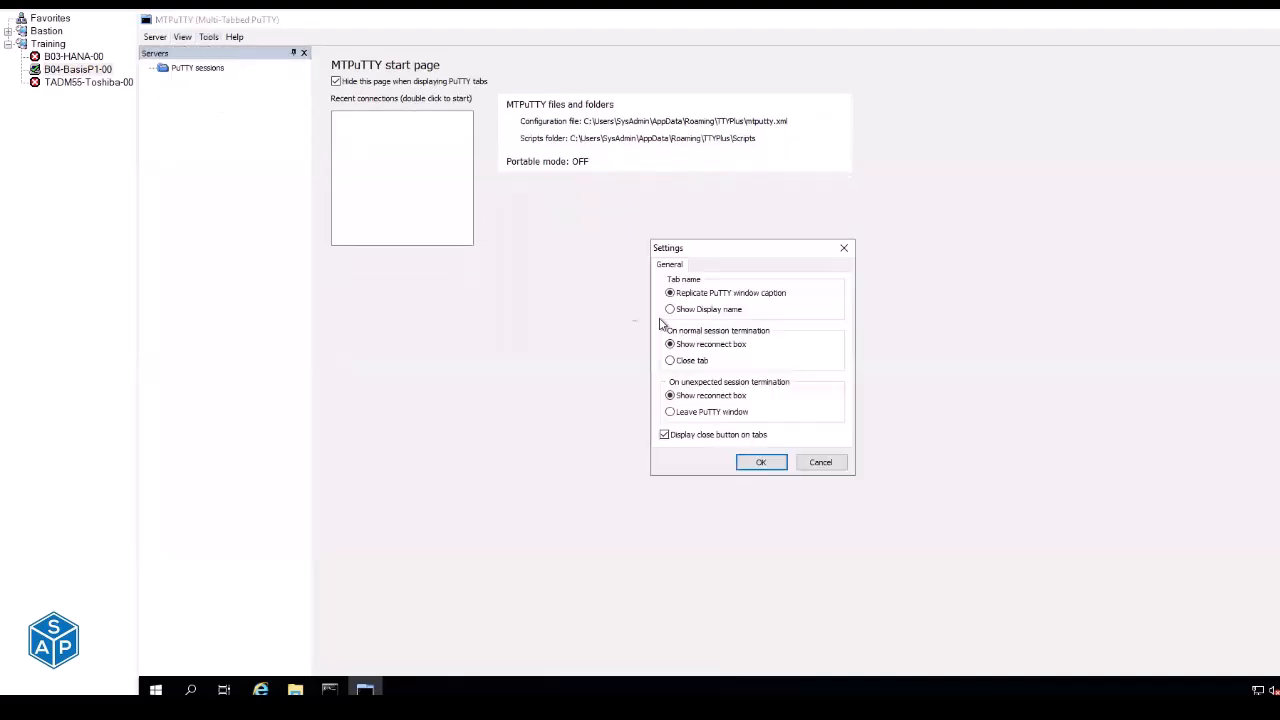
left_click(670, 309)
left_click(671, 361)
left_click(757, 462)
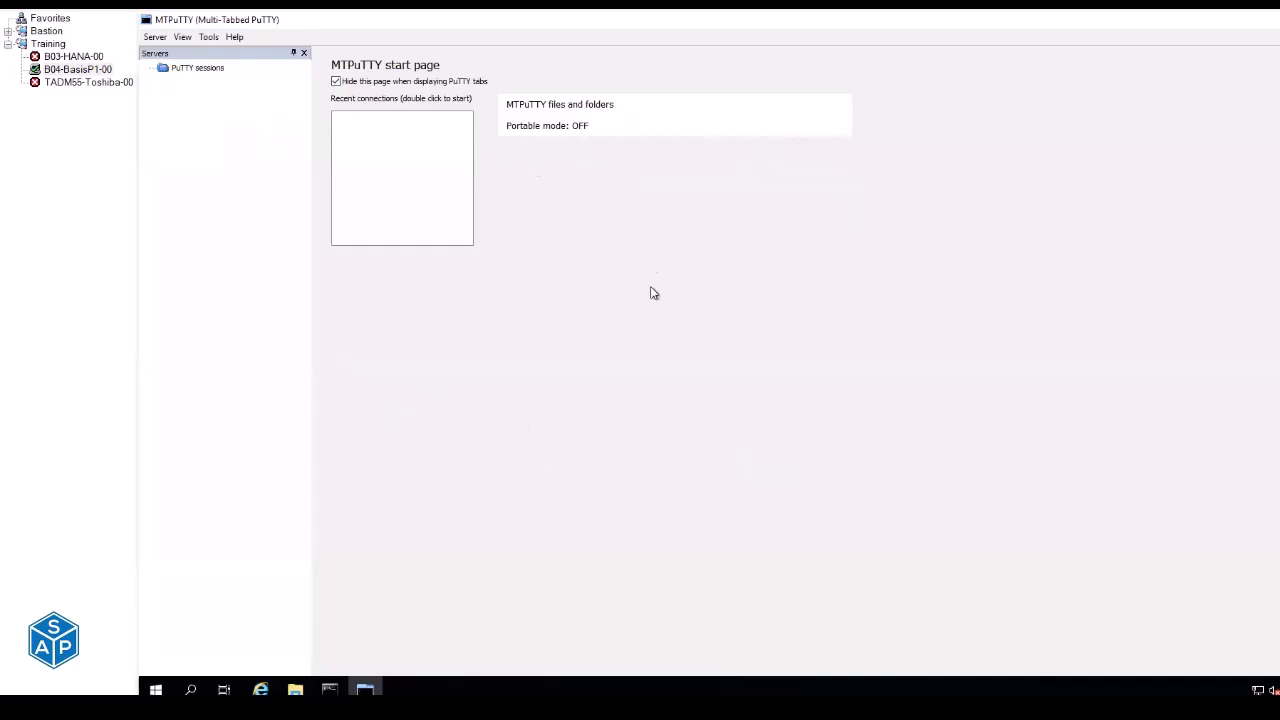
Review the Excel checklist from Download utilities through the HANA DB and S/4HANA (PAS) virtual machine sections, ending at the HANA DB heading.
mouse_move(583, 153)
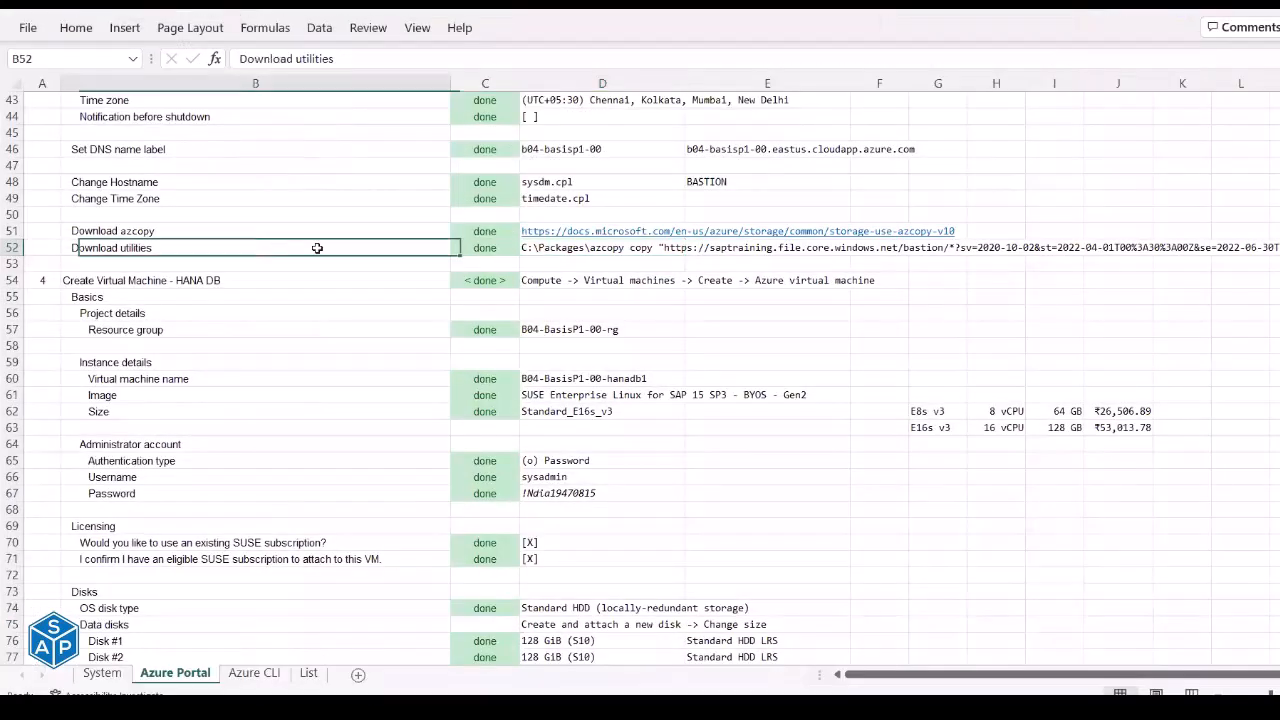
left_click_drag(440, 248, 598, 248)
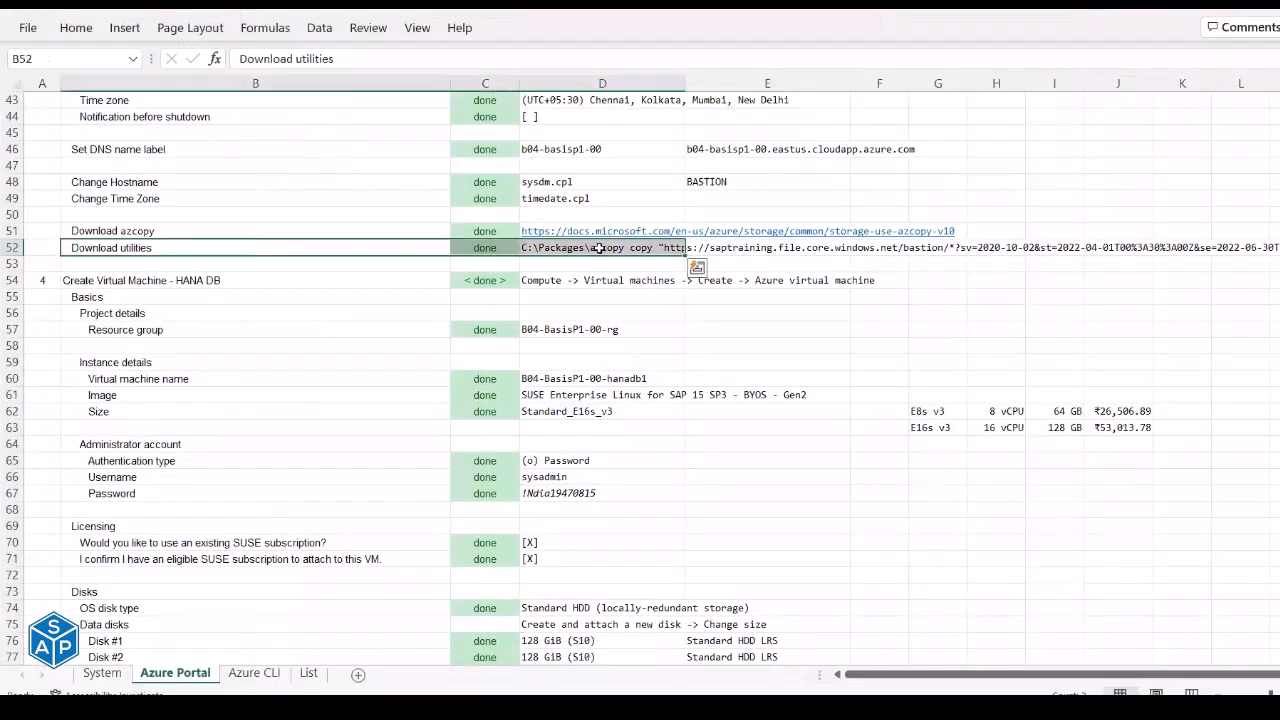
scroll(434, 228, "down", 2)
scroll(434, 228, "down", 1)
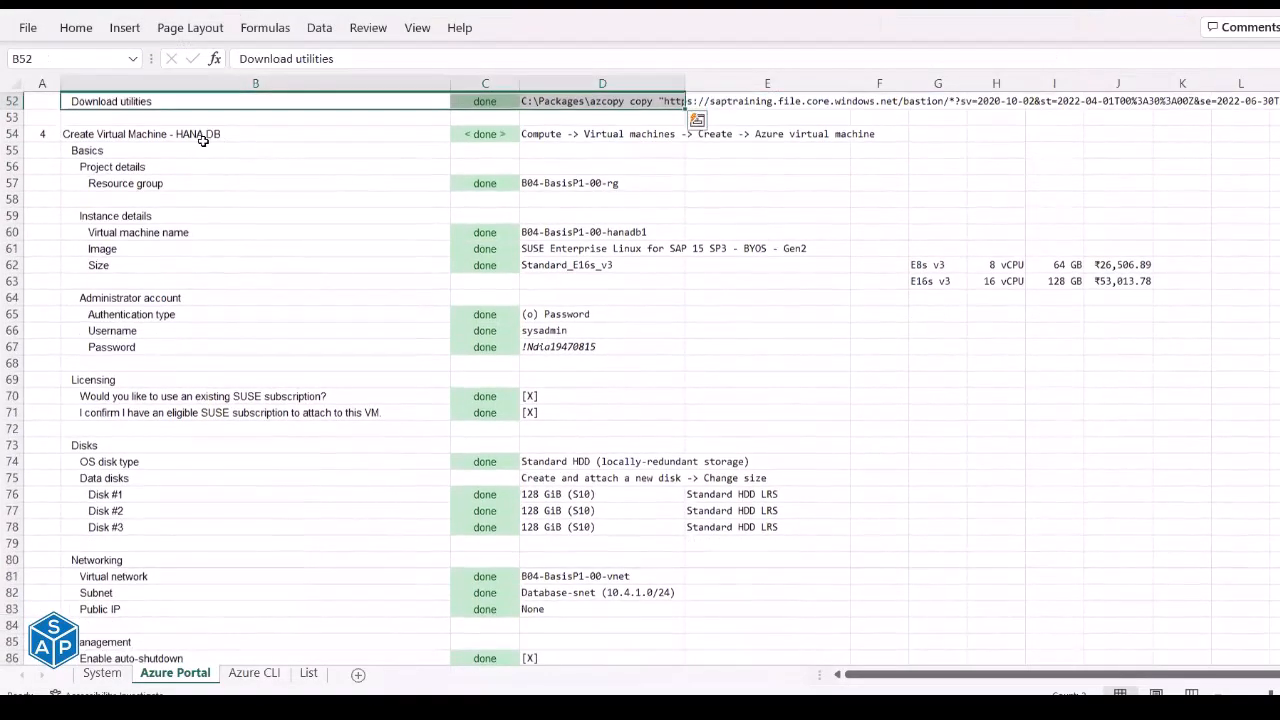
left_click(200, 133)
scroll(200, 420, "down", 6)
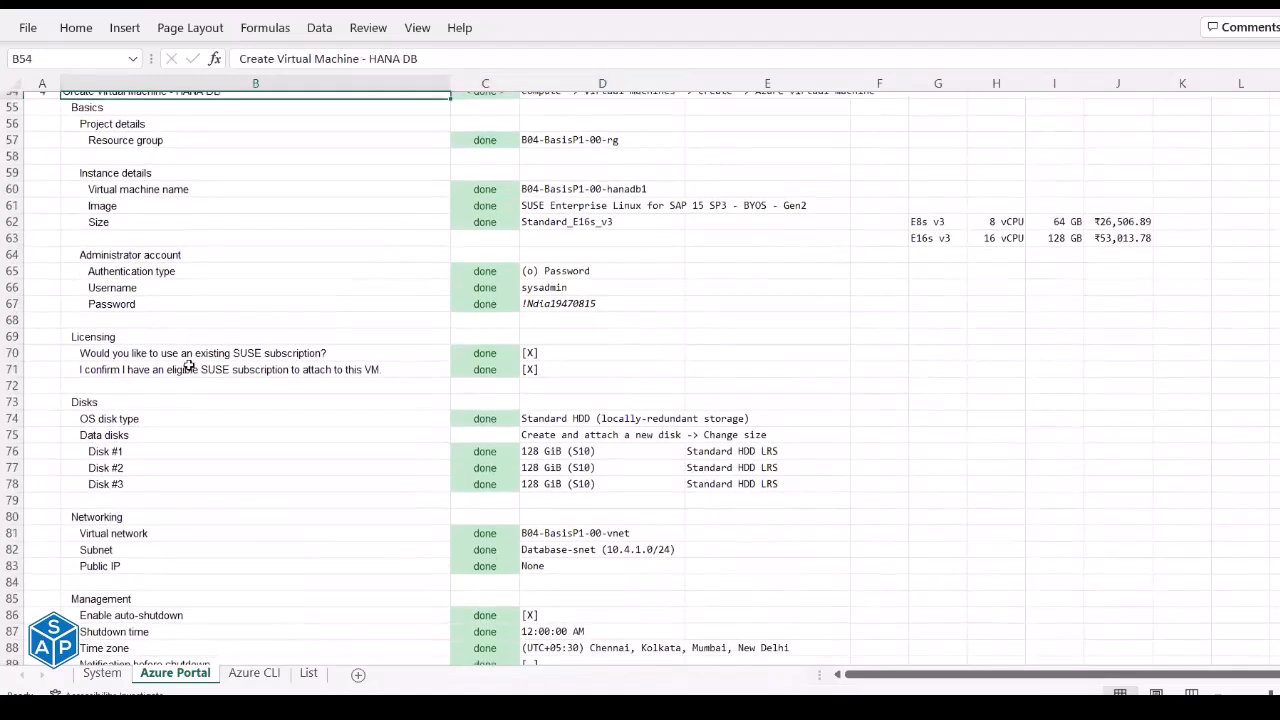
left_click(205, 444)
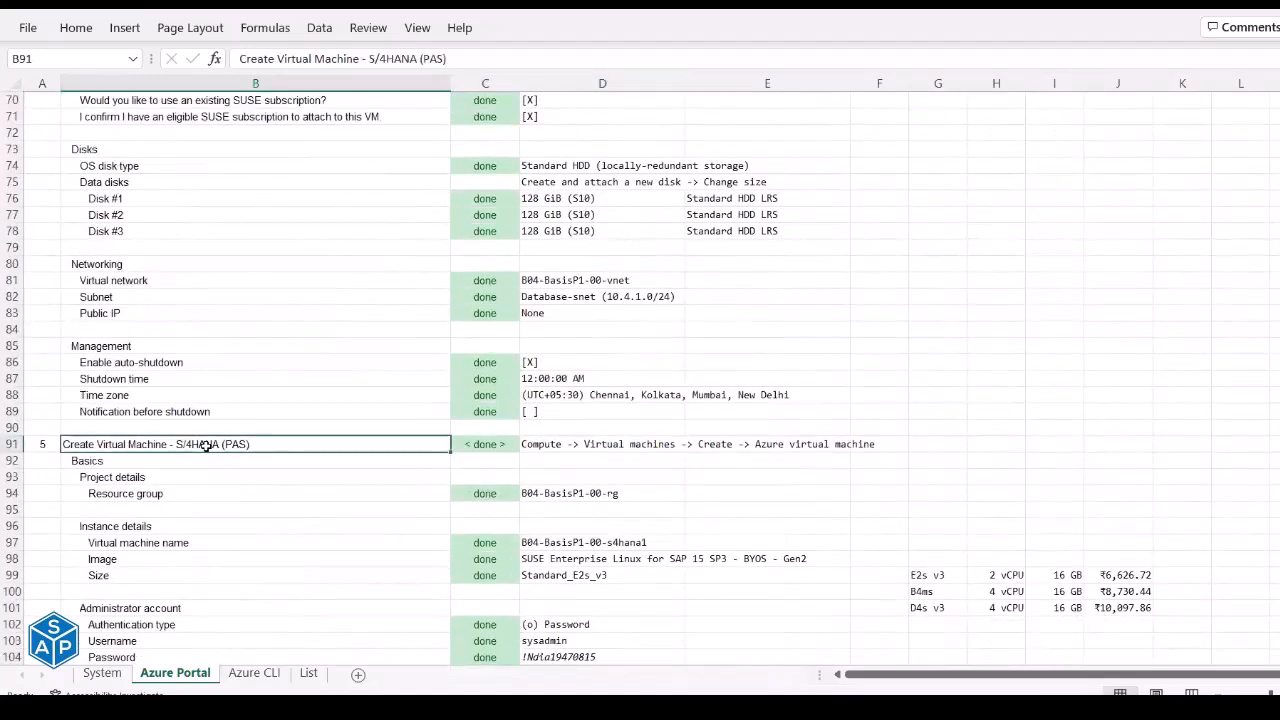
scroll(205, 444, "up", 7)
scroll(205, 444, "up", 4)
scroll(205, 444, "down", 5)
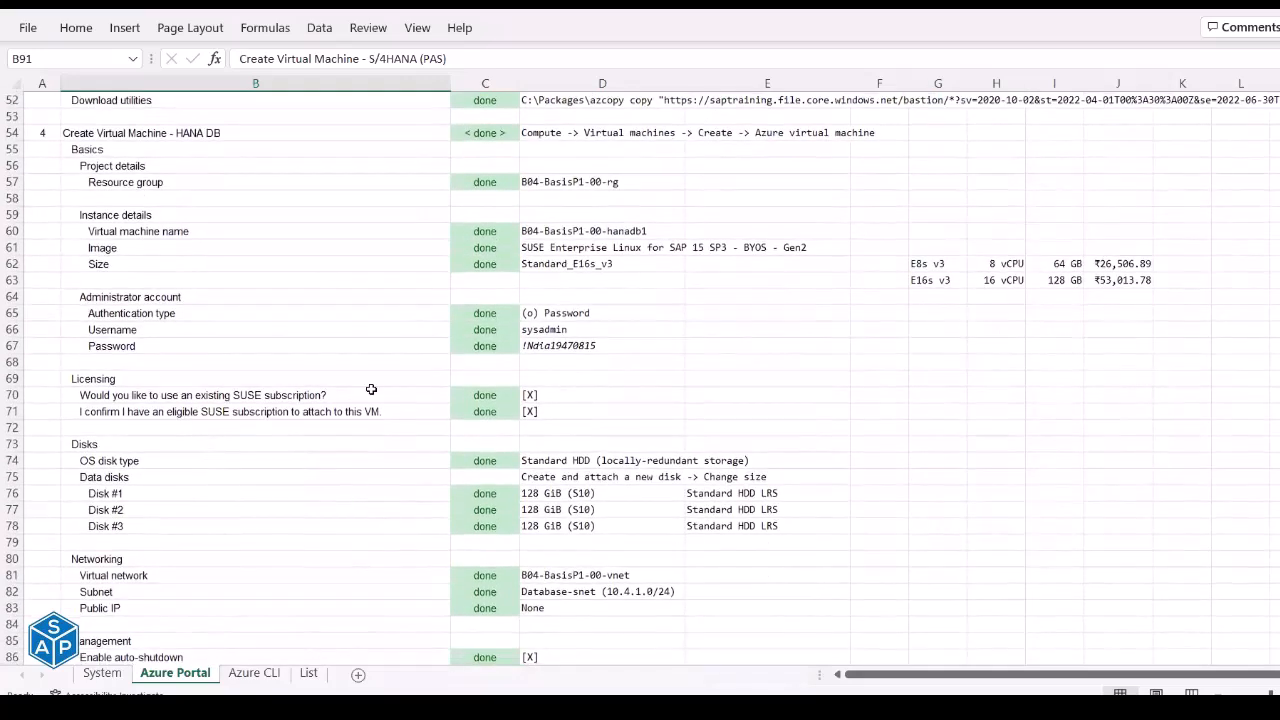
left_click(288, 132)
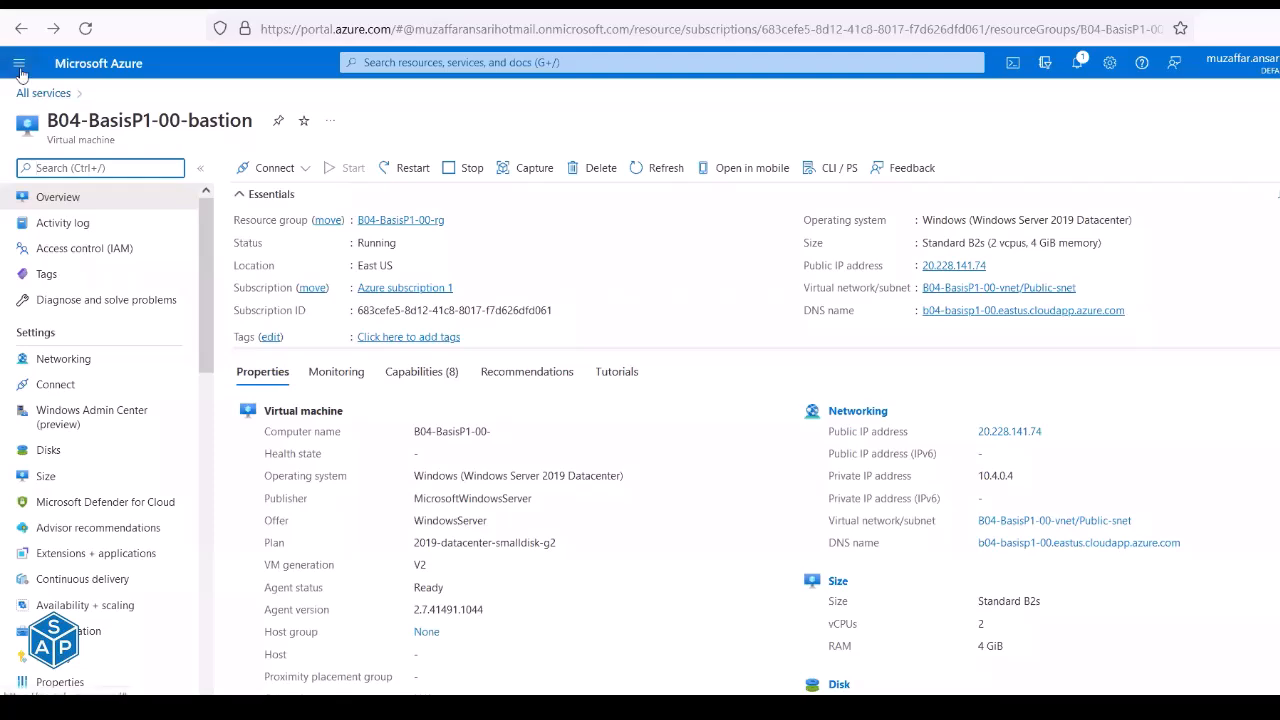
Return to the virtual machines list in the Azure portal and check the checklist's creation path for the HANA DB virtual machine.
left_click(23, 29)
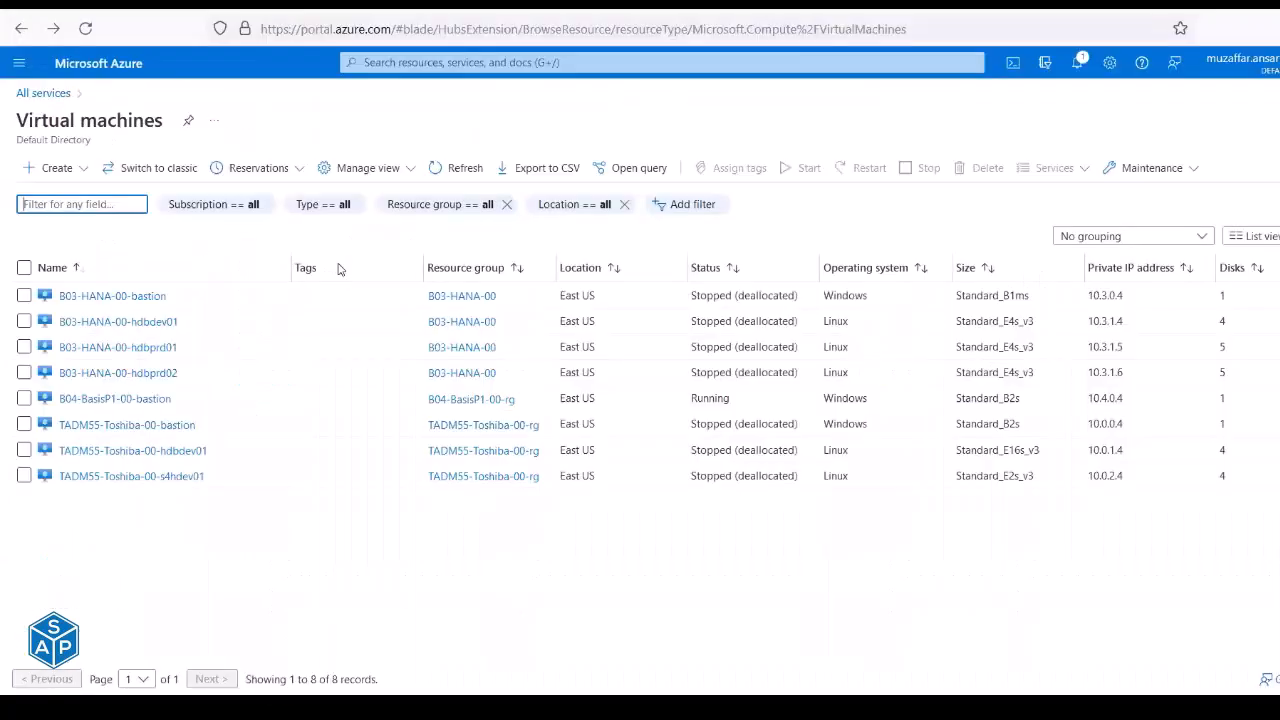
key("alt+Tab")
key("alt+Tab")
left_click(571, 132)
key("alt+Tab")
Start creating an Azure virtual machine and choose B04-BasisP1-00-rg as its resource group.
left_click(50, 167)
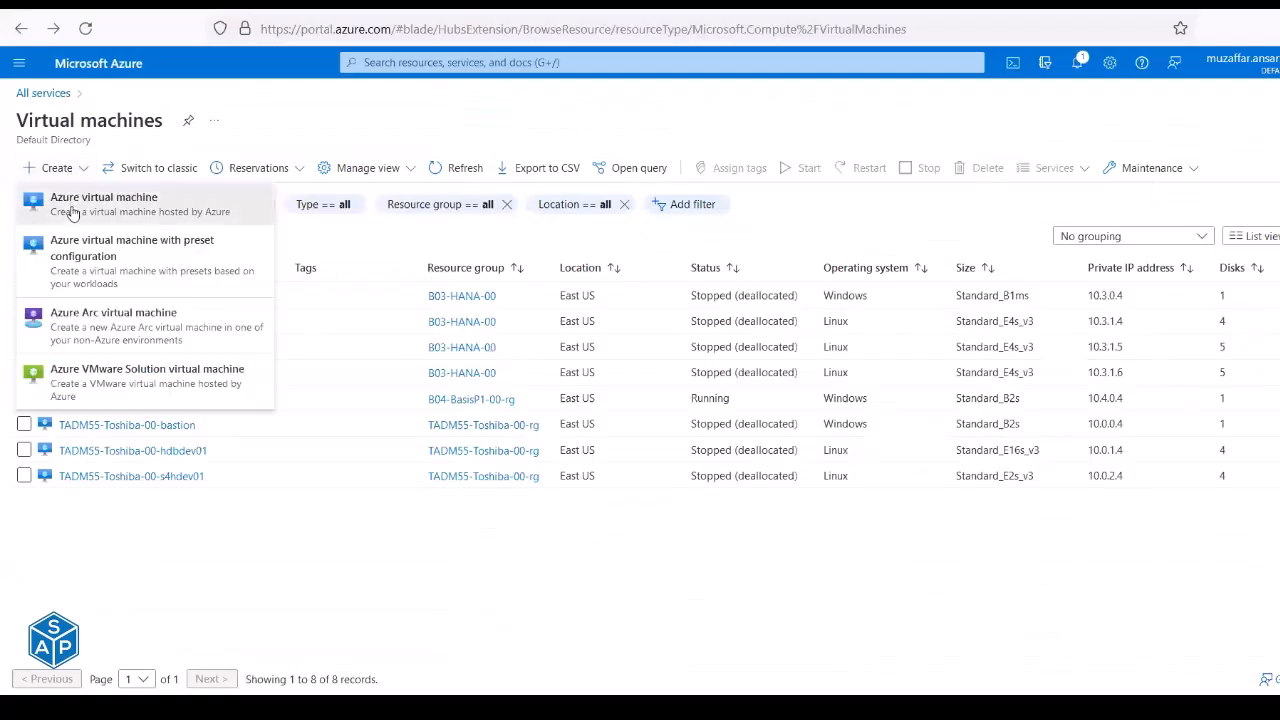
left_click(72, 212)
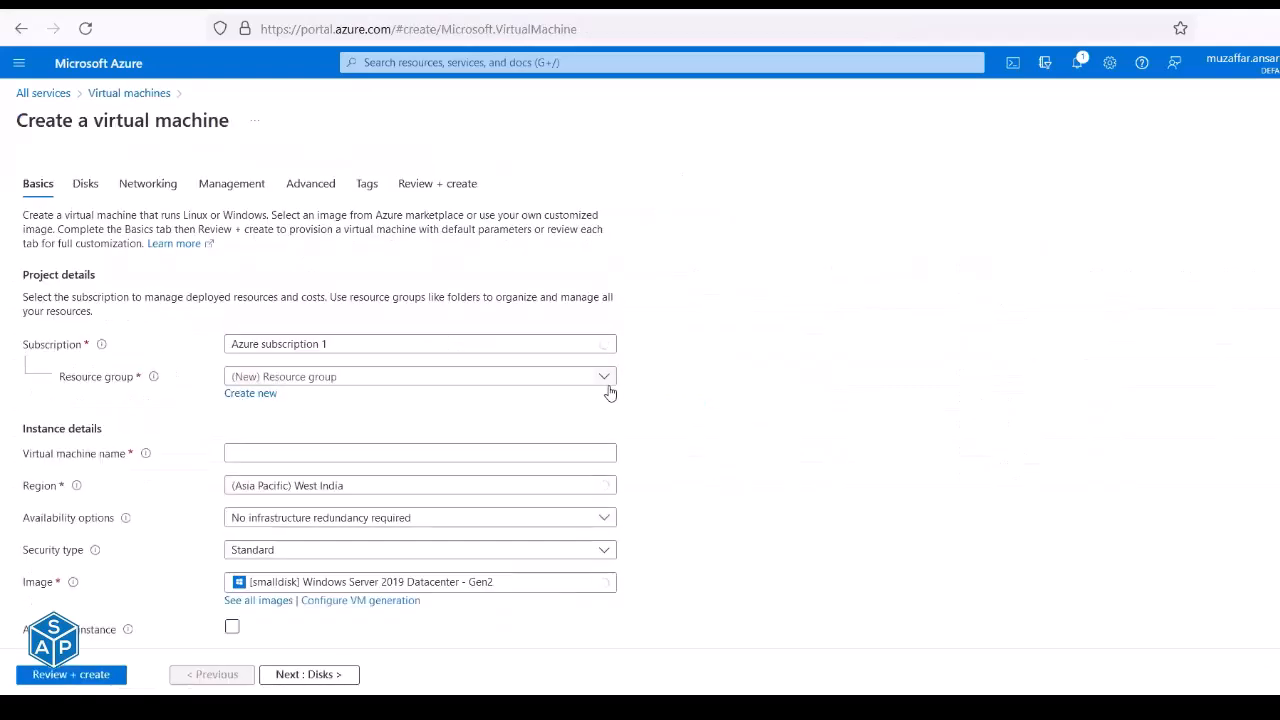
left_click(601, 378)
left_click(278, 456)
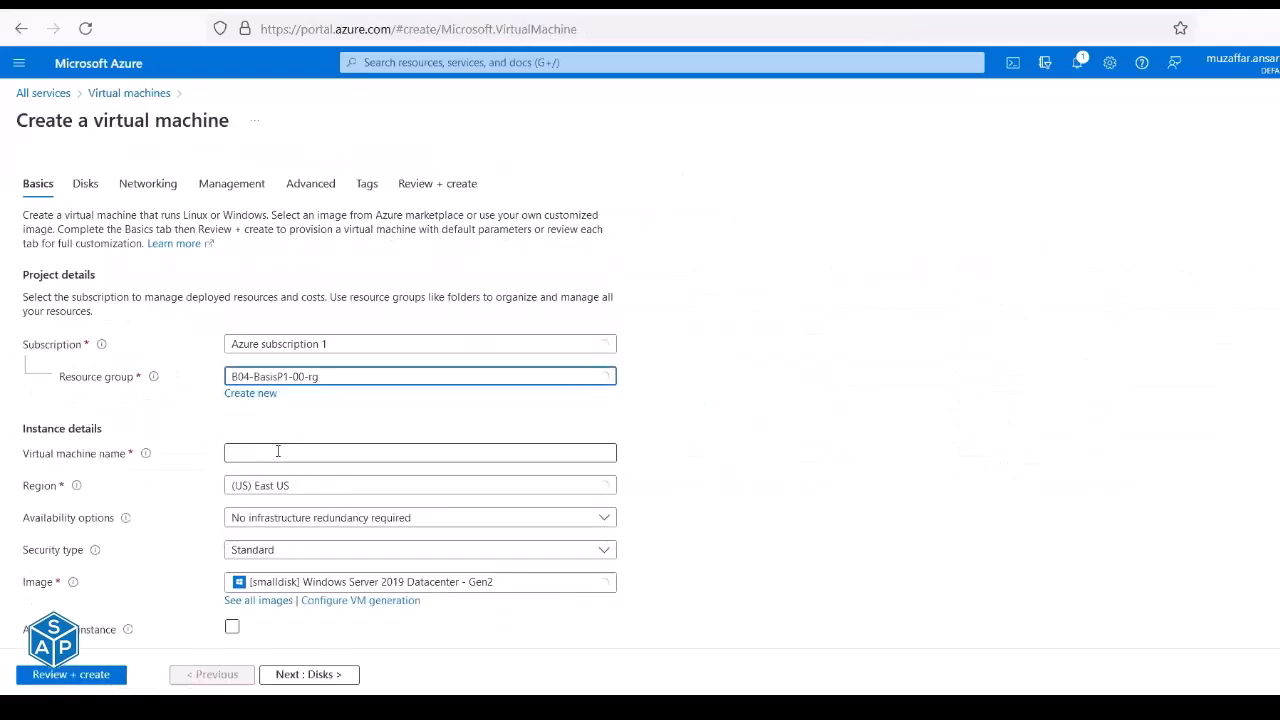
Copy the HANA DB virtual machine name from the checklist and enter B04-BasisP1-00-hanadb1 as the virtual machine name.
key("alt+Tab")
left_click(572, 183)
key("ctrl+c")
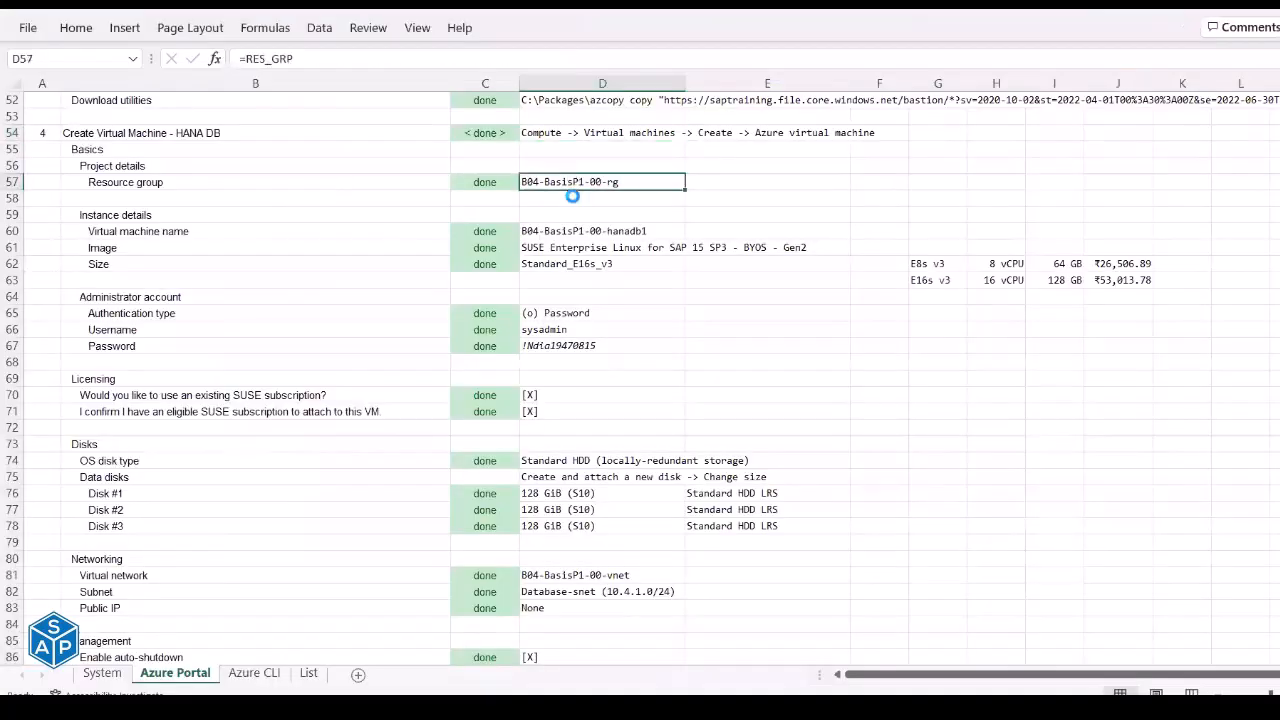
left_click(575, 230)
key("ctrl+c")
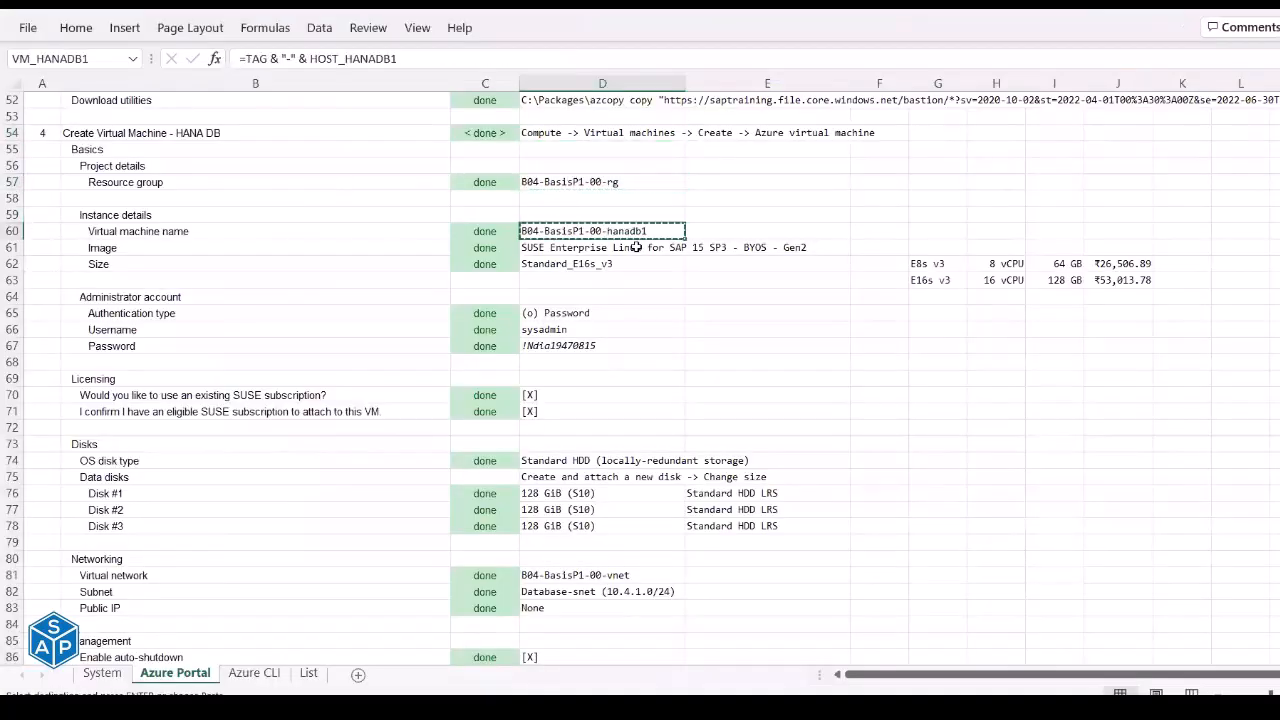
key("alt+Tab")
left_click(263, 452)
key("ctrl+v")
Look up the image name in the checklist, browse the available image choices, and open the full Marketplace image selection.
key("alt+Tab")
left_click(575, 240)
key("ctrl+c")
key("alt+Tab")
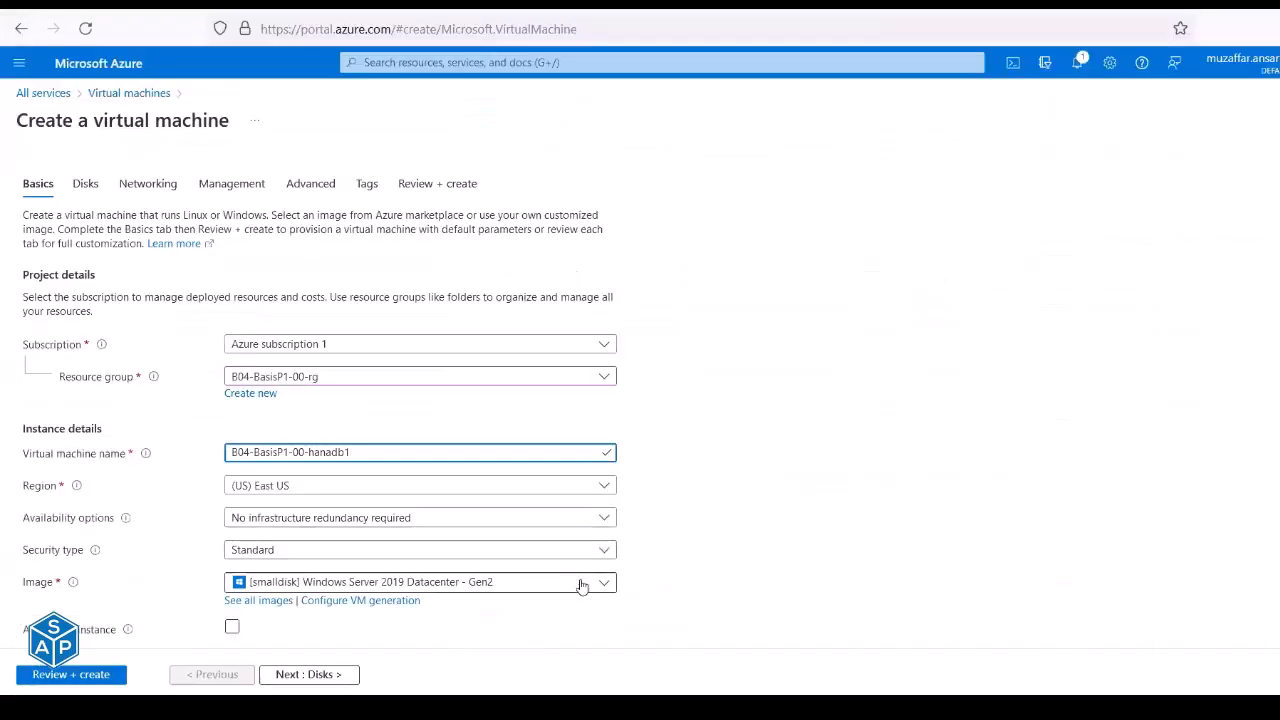
left_click(612, 590)
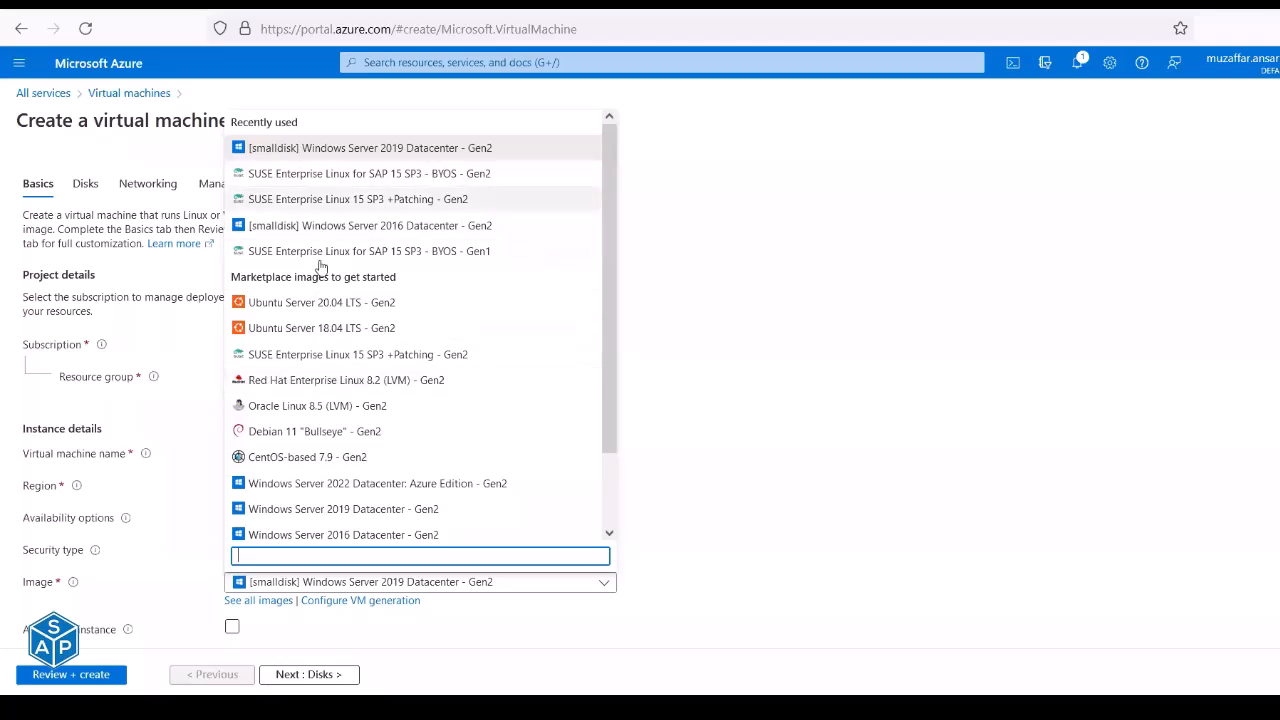
left_click(253, 601)
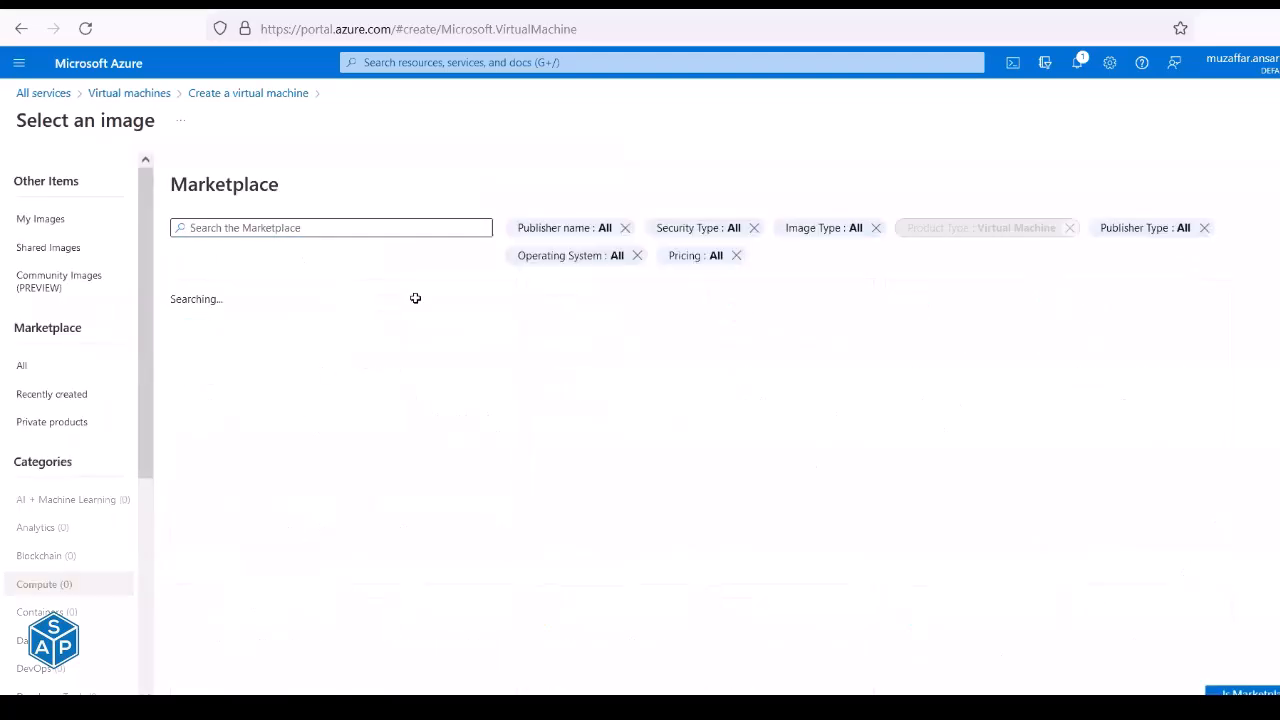
Copy the image name without the generation suffix, search the Marketplace for SUSE Enterprise Linux for SAP 15 SP3 - BYOS, and view its generation options.
key("alt+Tab")
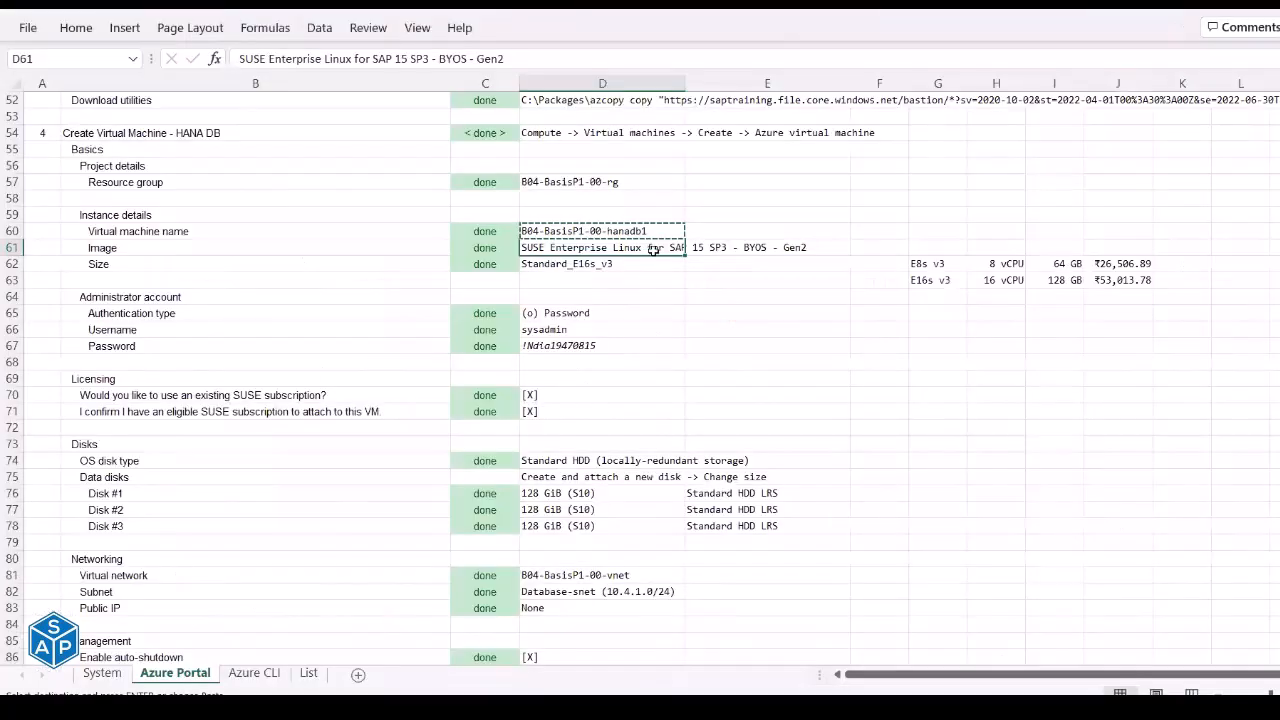
left_click(465, 59)
left_click_drag(320, 59, 172, 60)
key("ctrl+c")
key("Escape")
key("alt+Tab")
left_click(266, 227)
key("ctrl+v")
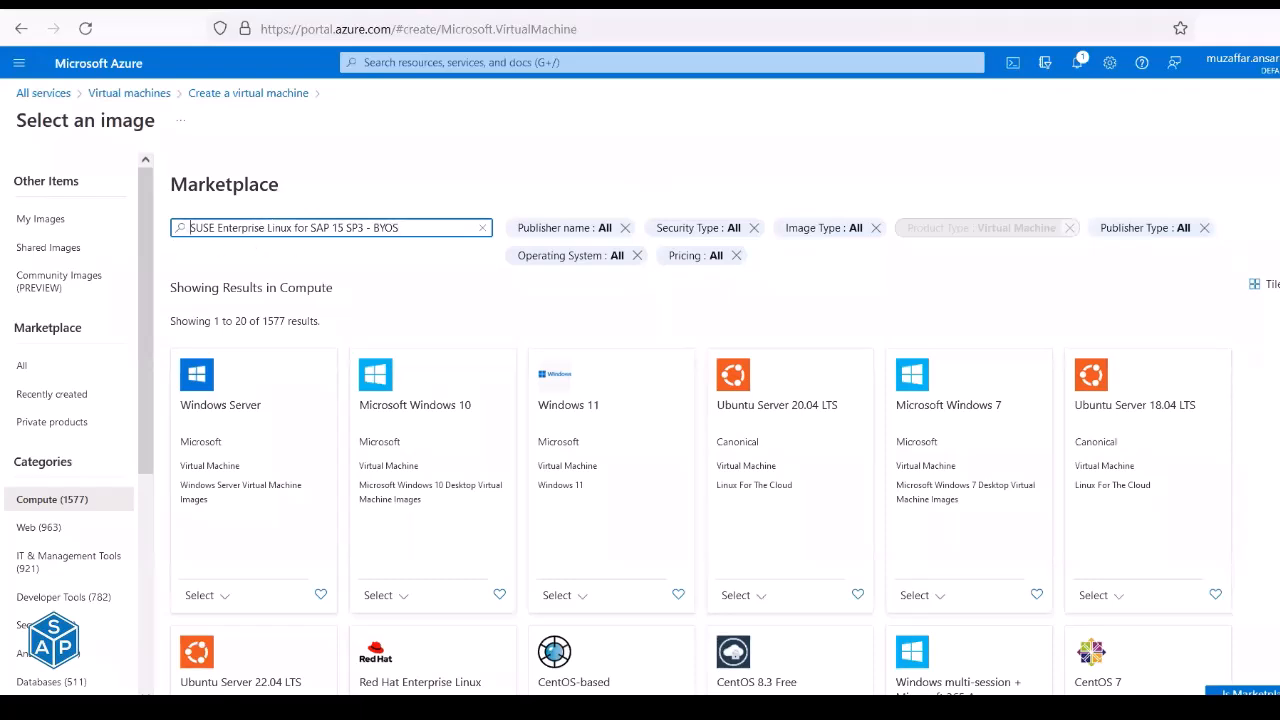
key("Return")
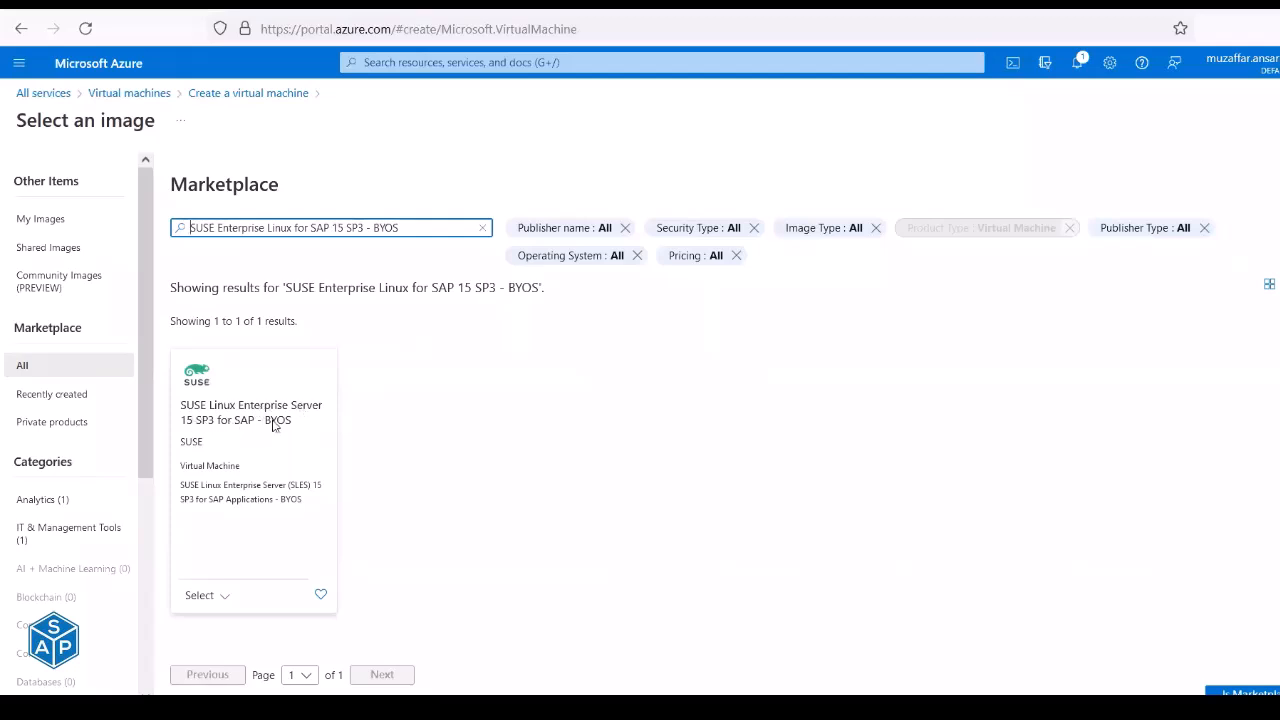
left_click(221, 597)
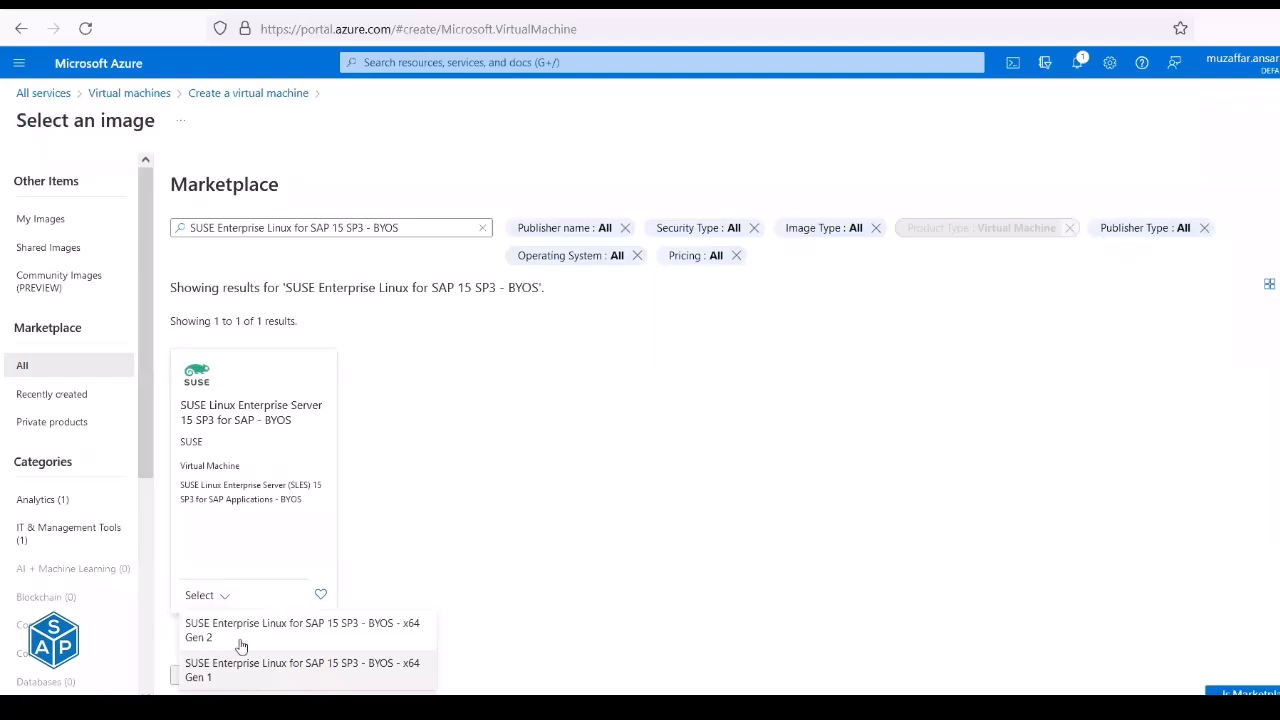
left_click(485, 501)
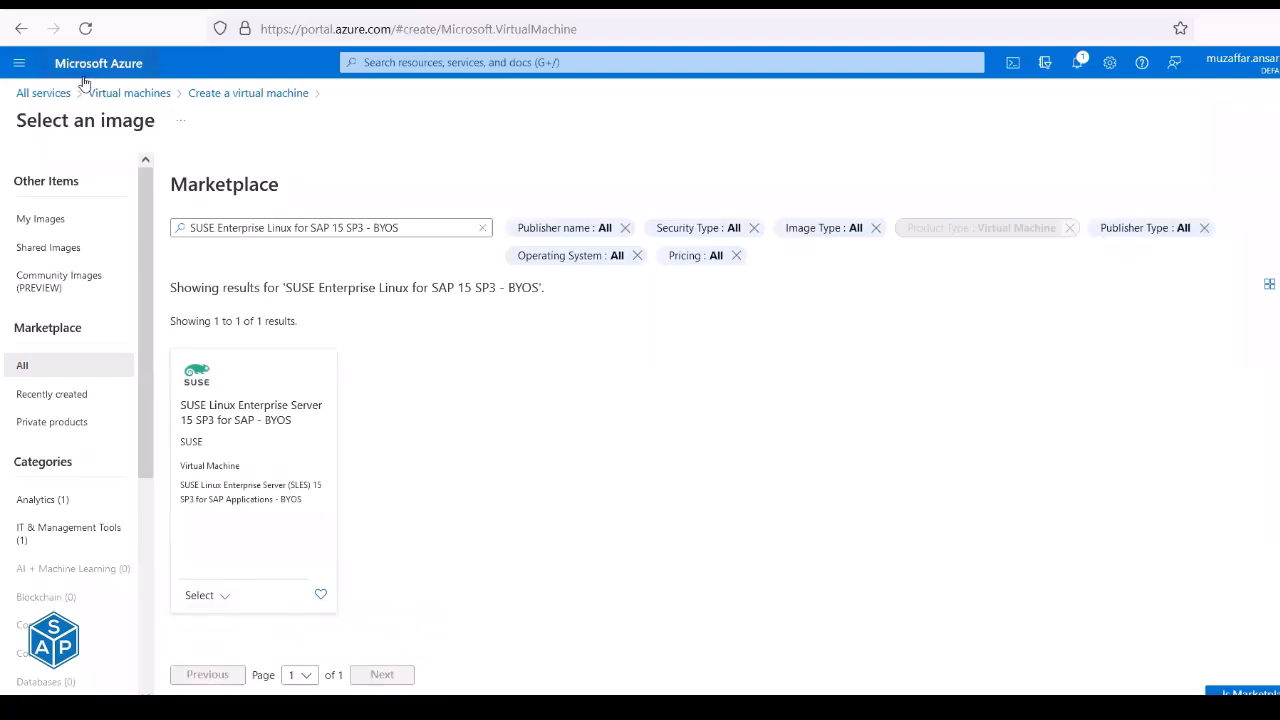
Discard the unsaved virtual machine form, return to the virtual machines list, and start creating a new Azure virtual machine.
left_click(27, 32)
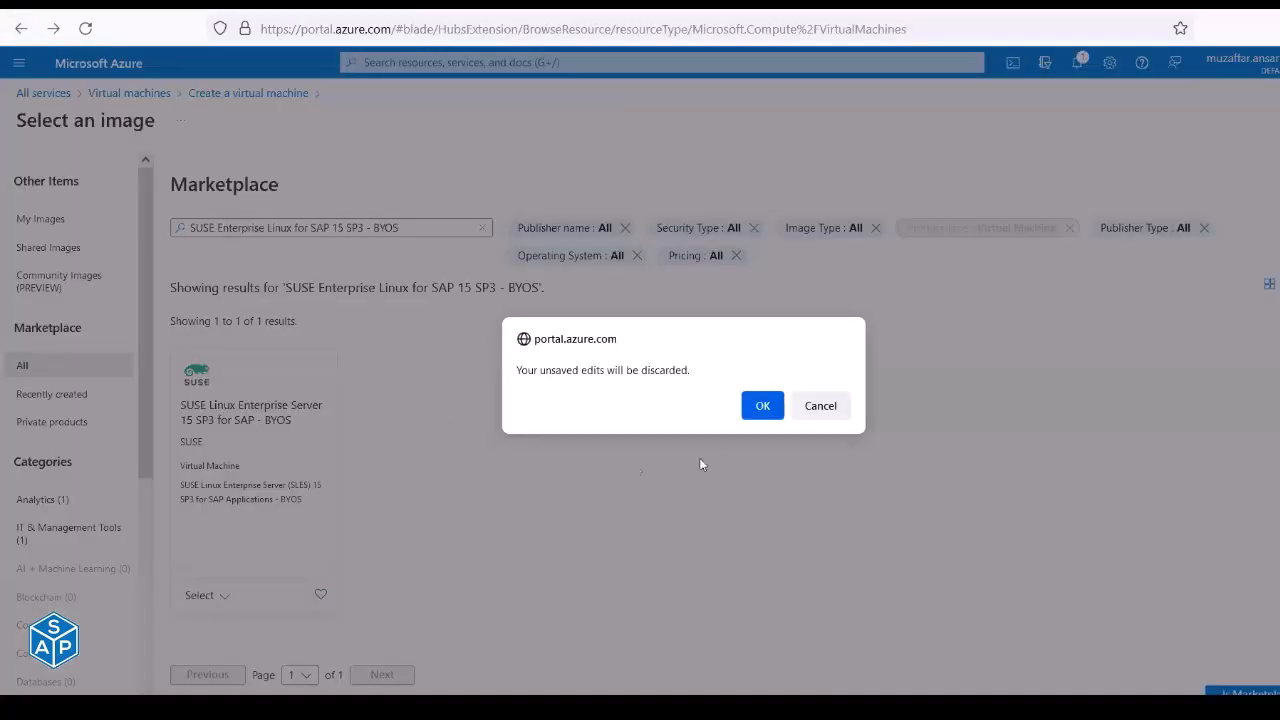
left_click(760, 406)
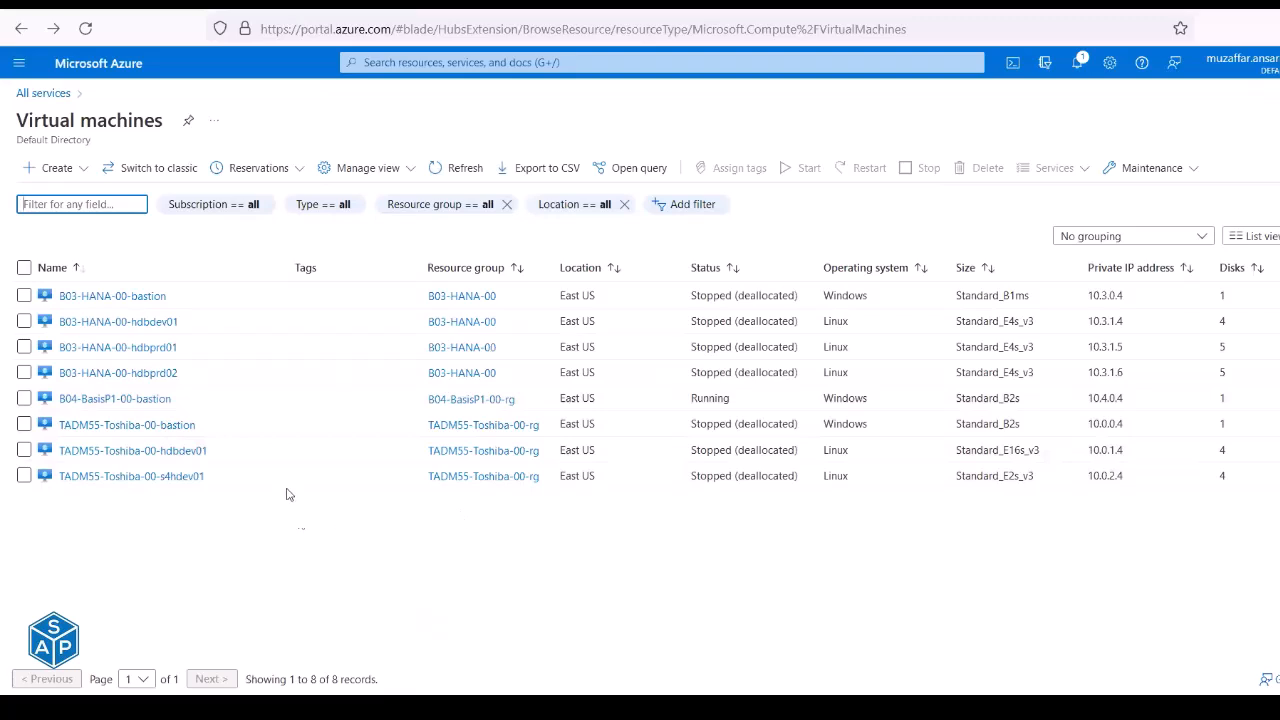
left_click(52, 168)
left_click(68, 201)
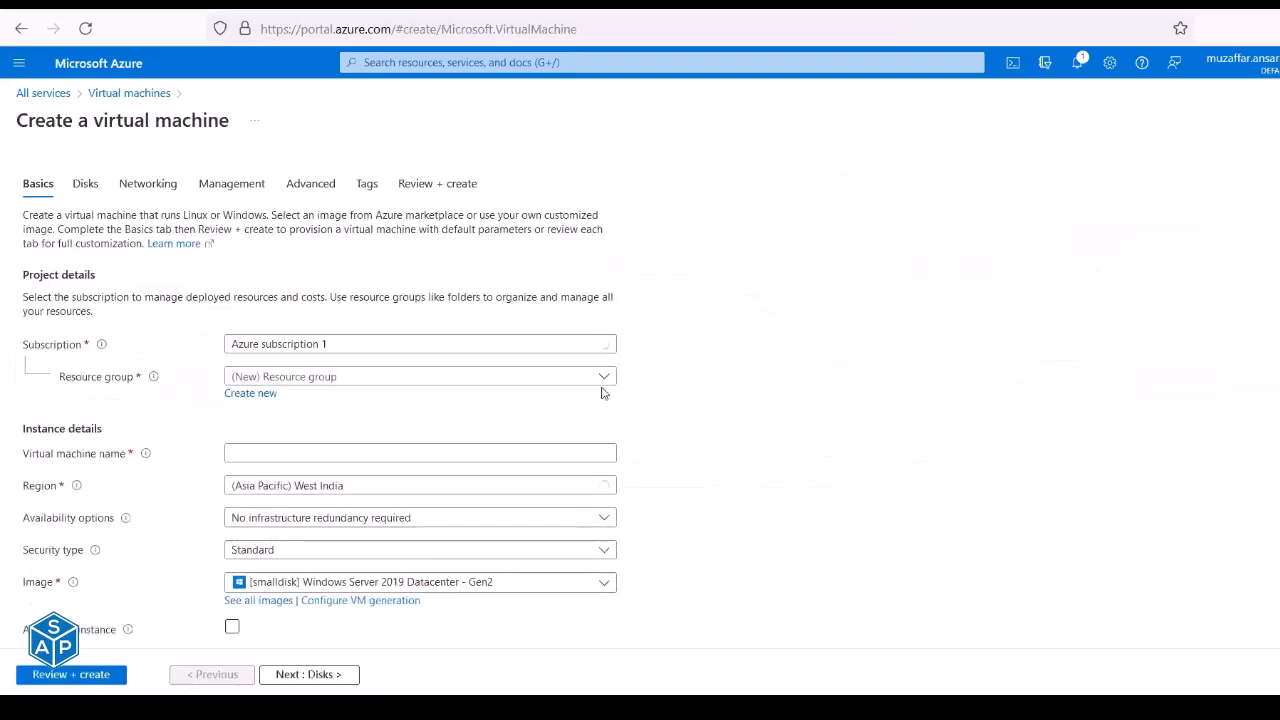
Assign the virtual machine to resource group B04-BasisP1-00-rg and paste the copied text as the virtual machine name.
left_click(603, 377)
left_click(290, 457)
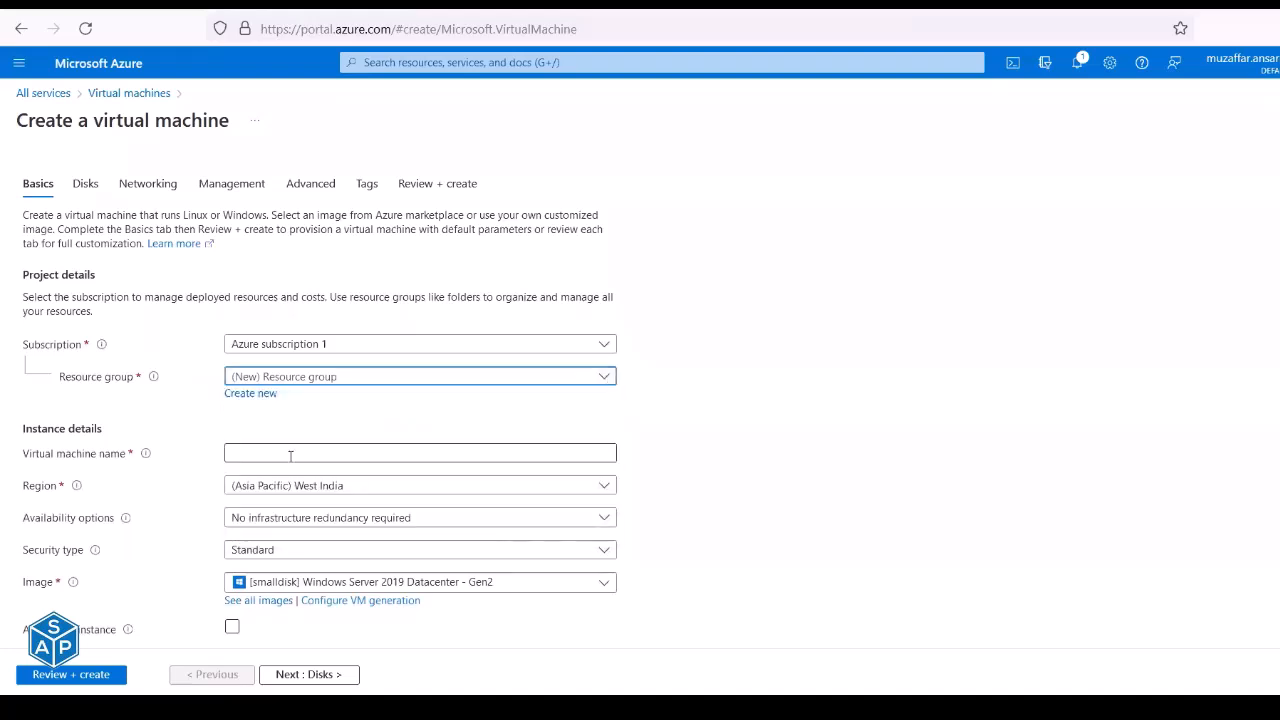
left_click(268, 452)
key("ctrl+v")
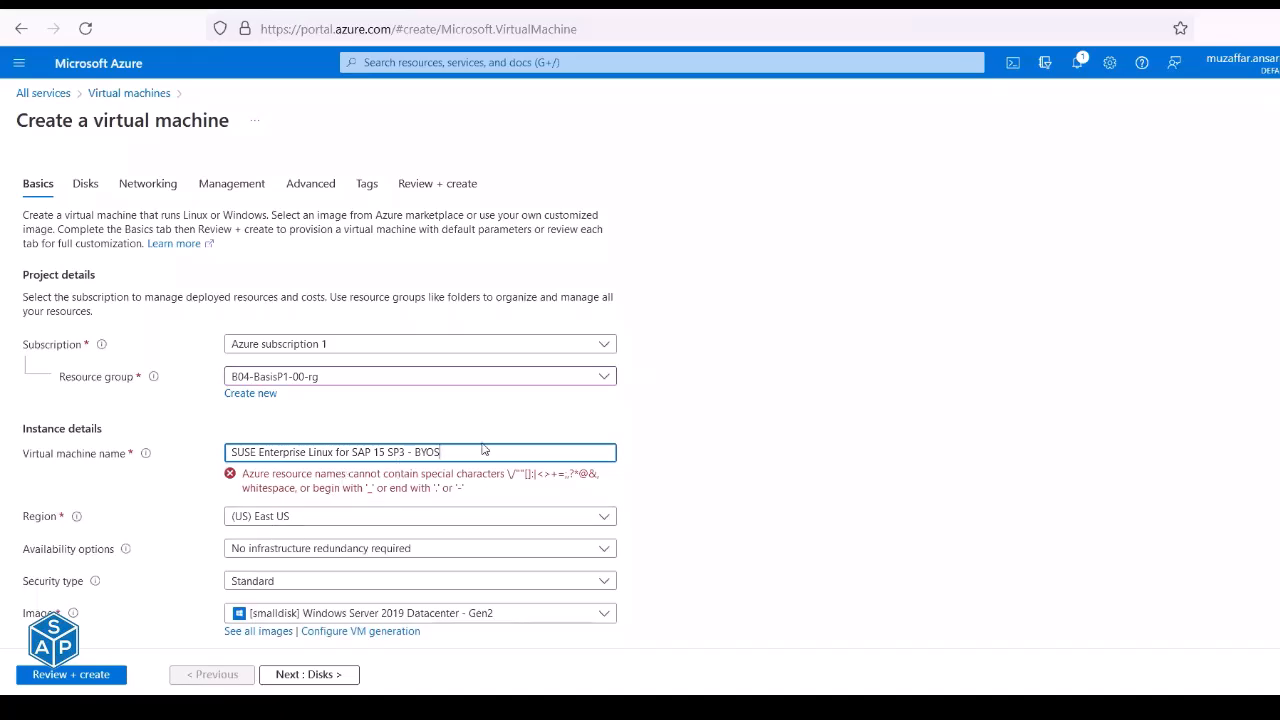
Copy the HANA DB virtual machine name from the checklist and replace the name in the form with B04-BasisP1-00-hanadb1.
key("alt+Tab")
left_click(578, 230)
key("ctrl+c")
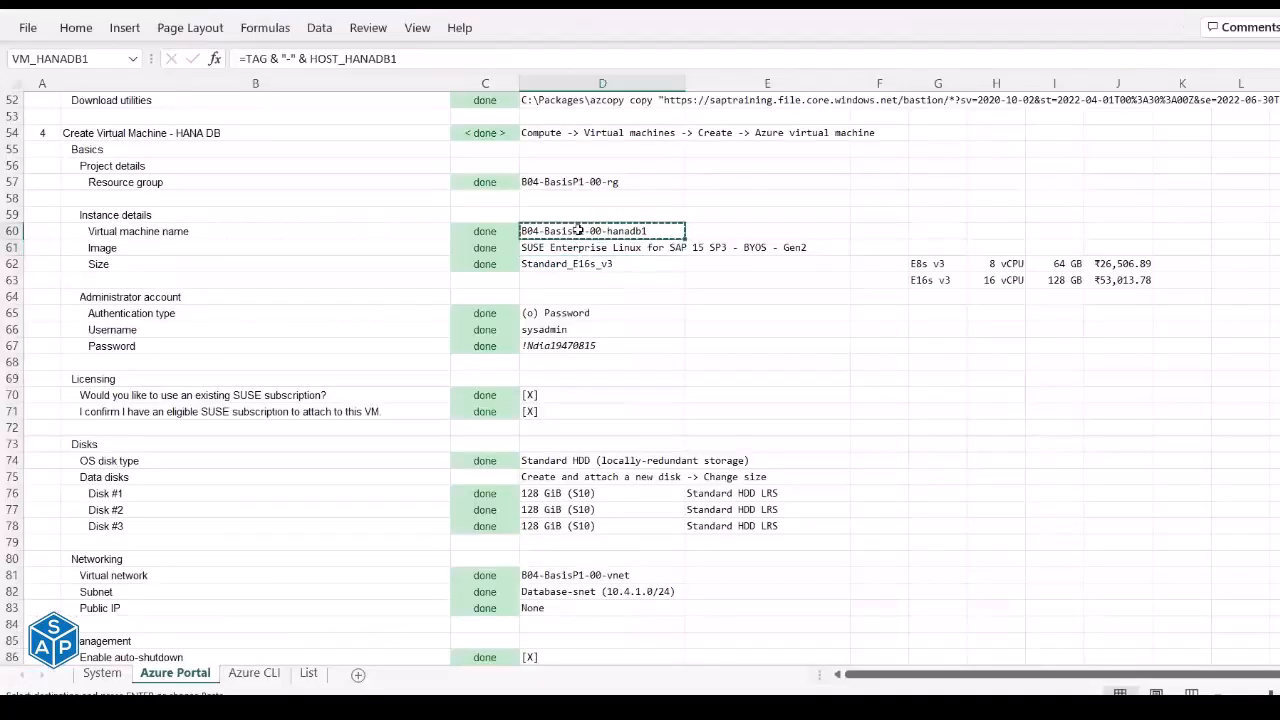
key("alt+Tab")
left_click_drag(450, 452, 201, 447)
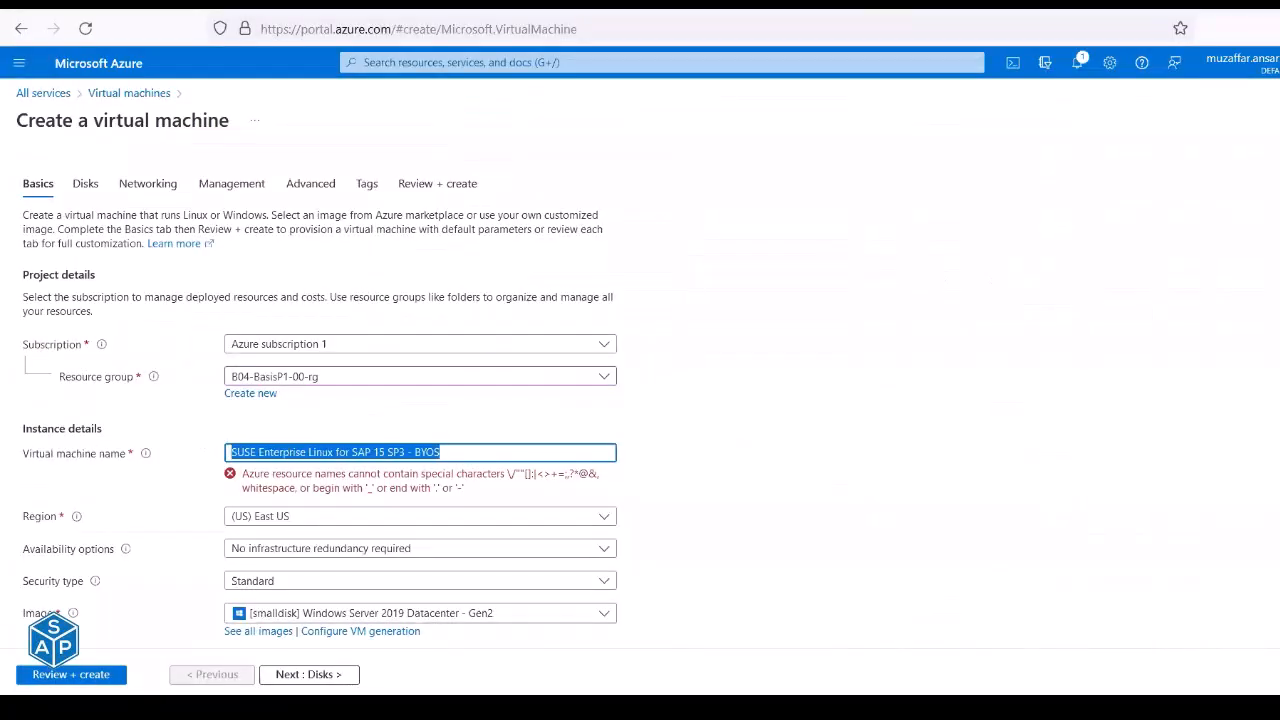
key("BackSpace")
key("ctrl+v")
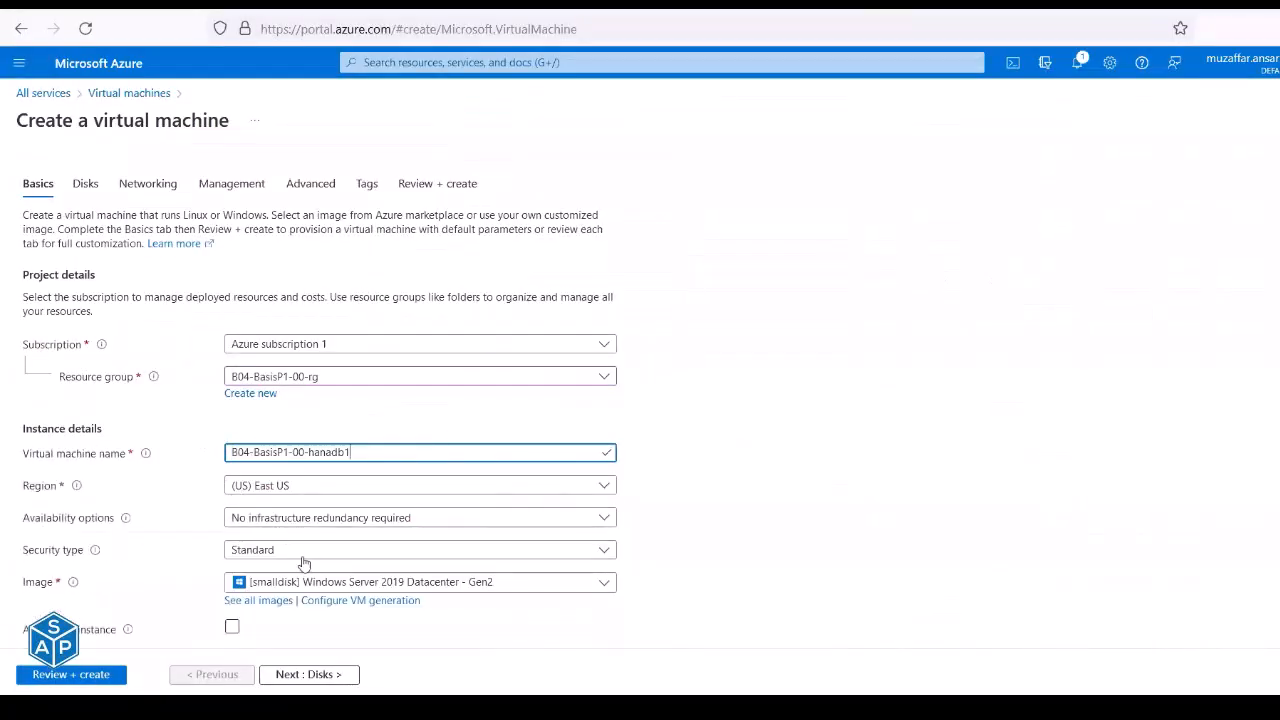
Set the virtual machine image to SUSE Enterprise Linux for SAP 15 SP3 - BYOS - Gen2.
left_click(288, 580)
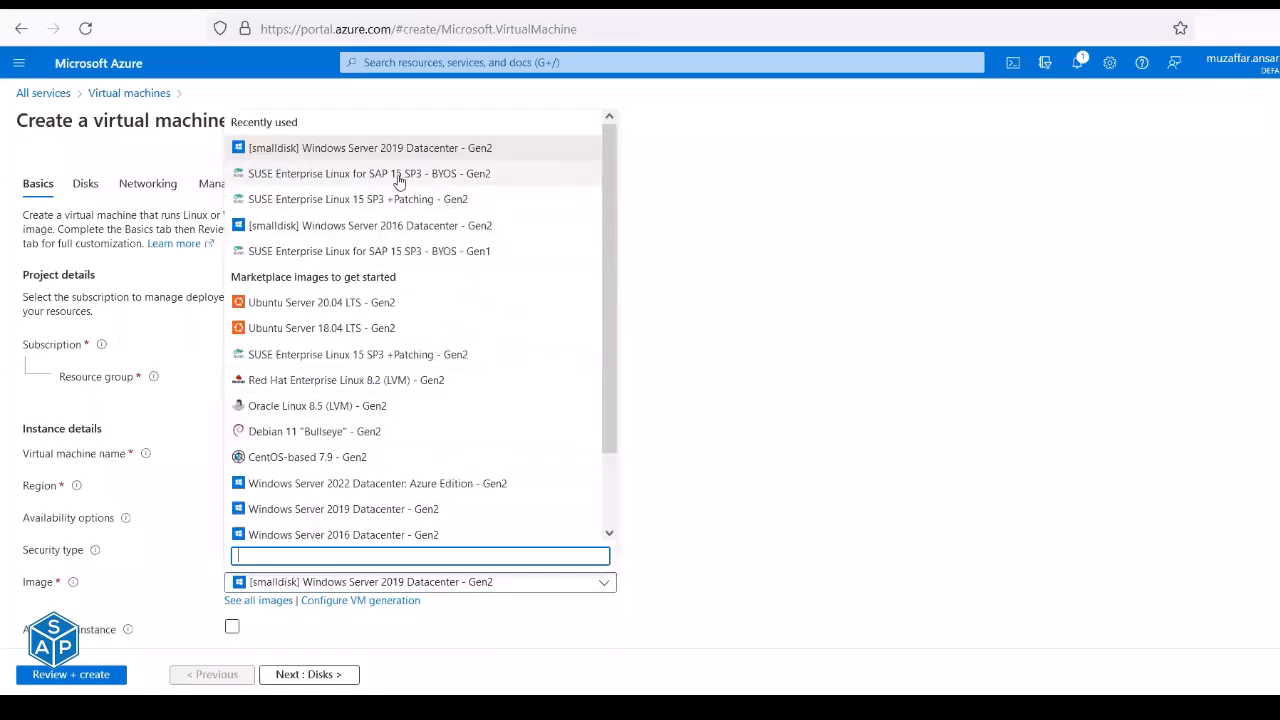
key("Escape")
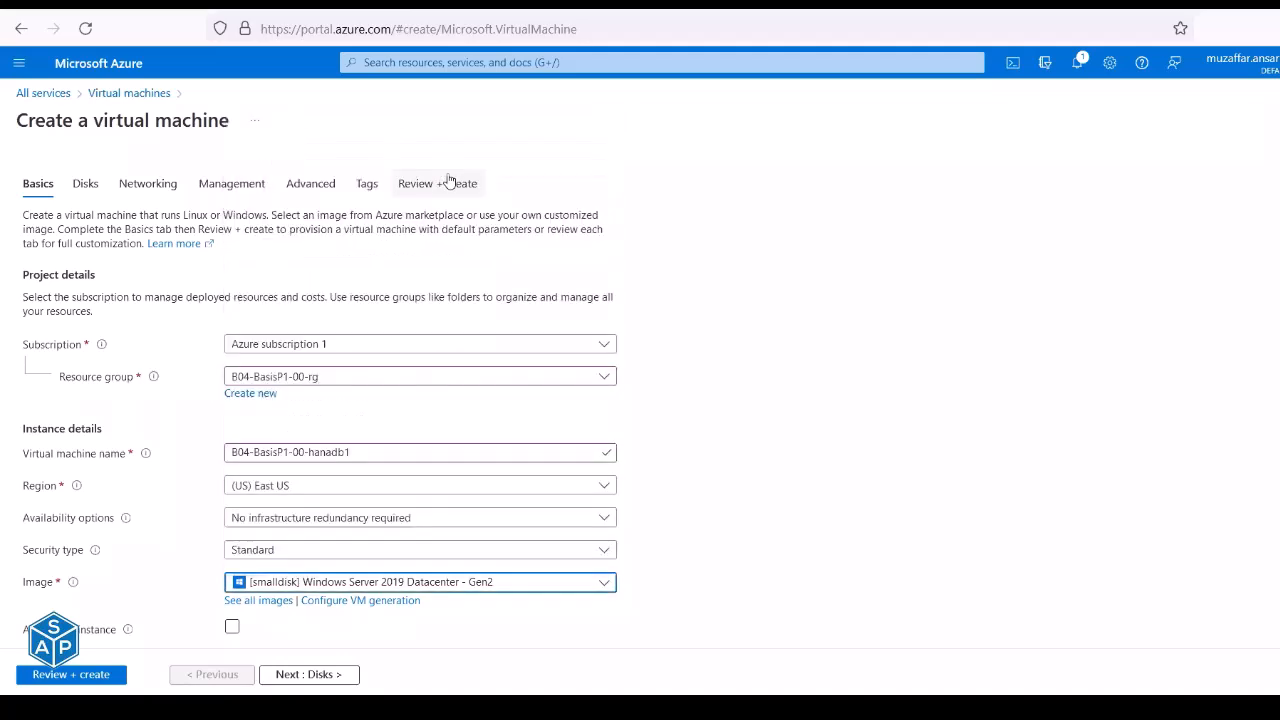
scroll(733, 464, "down", 3)
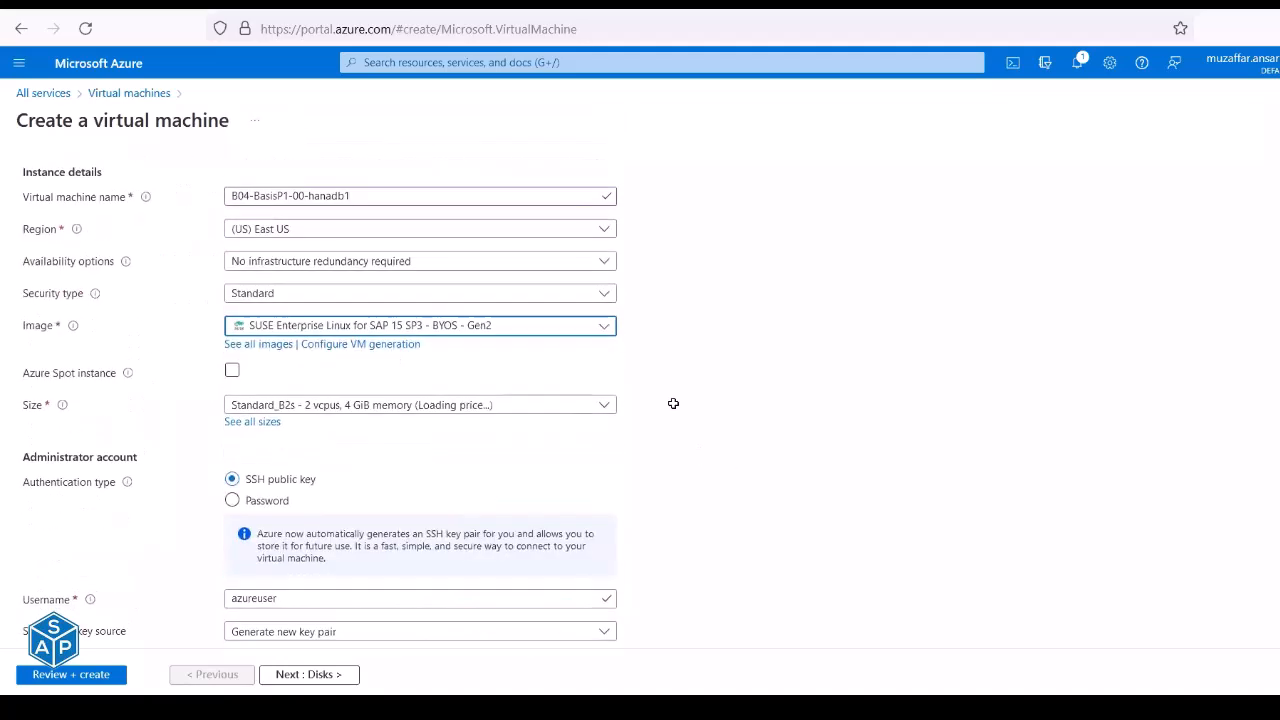
Examine the required VM size in the checklist and compare the vCPU and memory figures of E8s v3 and E16s v3.
key("alt+Tab")
left_click(594, 247)
left_click(589, 263)
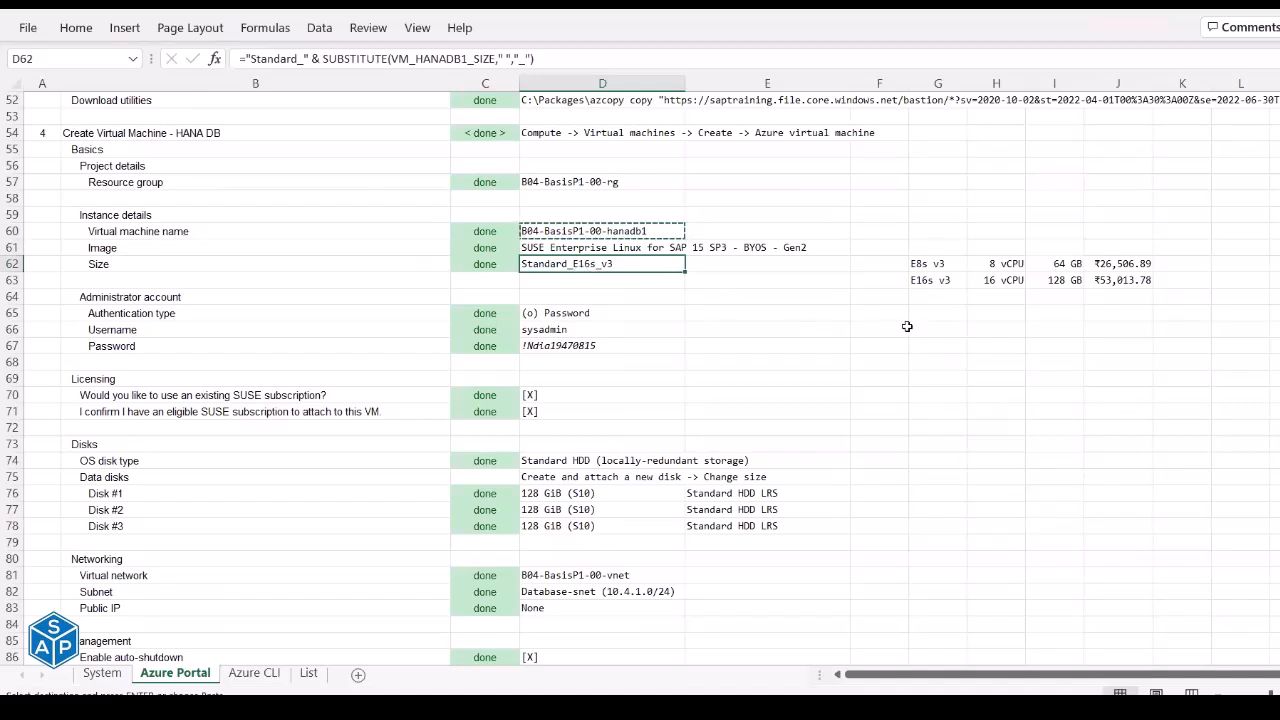
left_click(925, 279)
left_click(1057, 284)
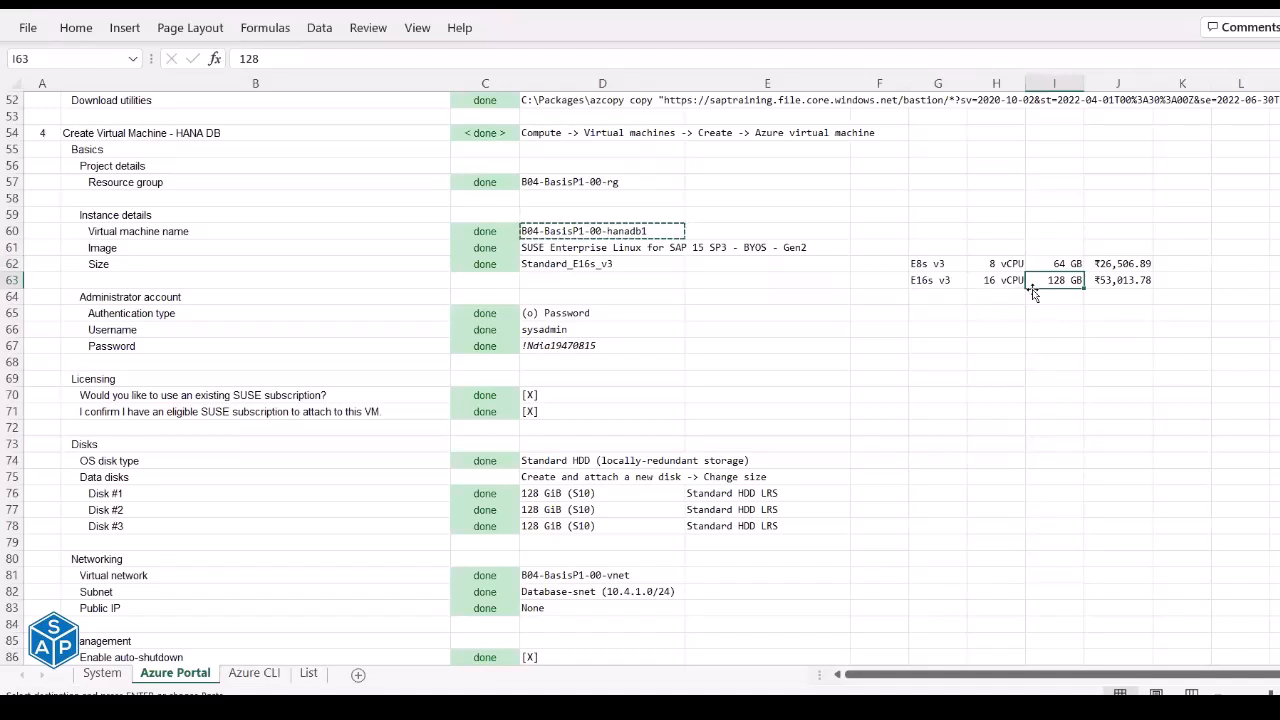
left_click_drag(1008, 265, 1051, 265)
left_click(1051, 265)
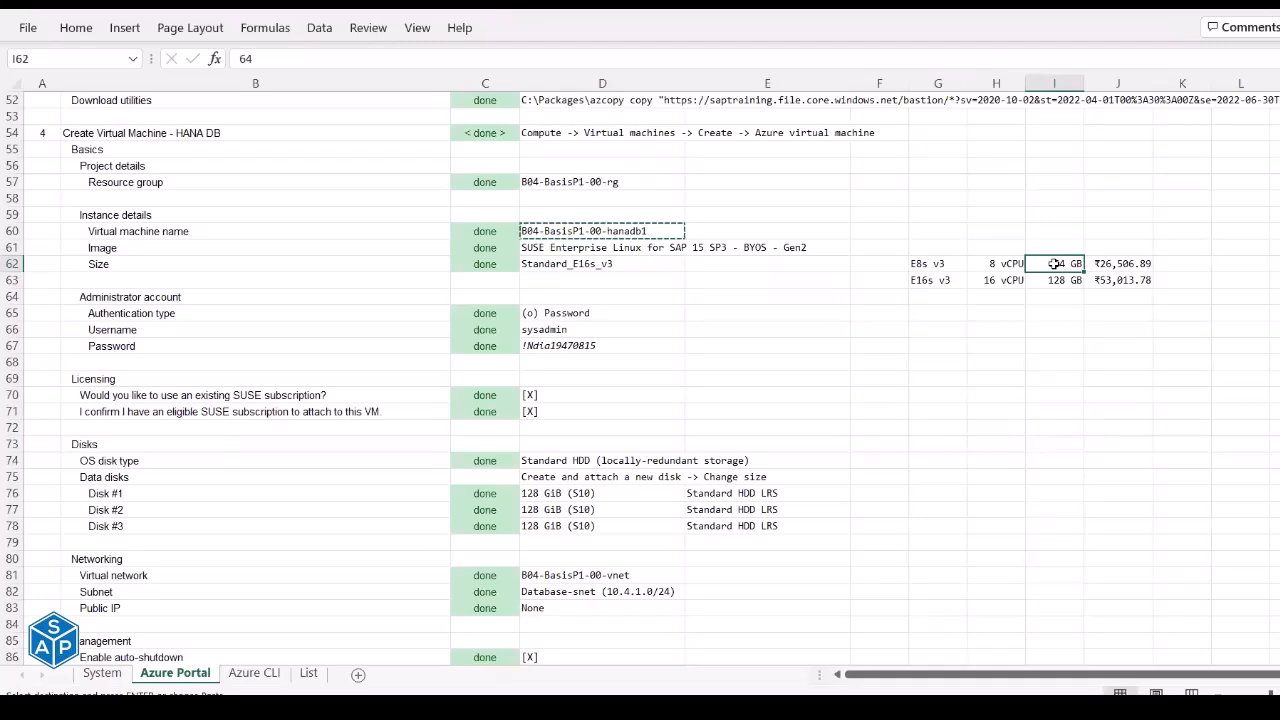
left_click(928, 284)
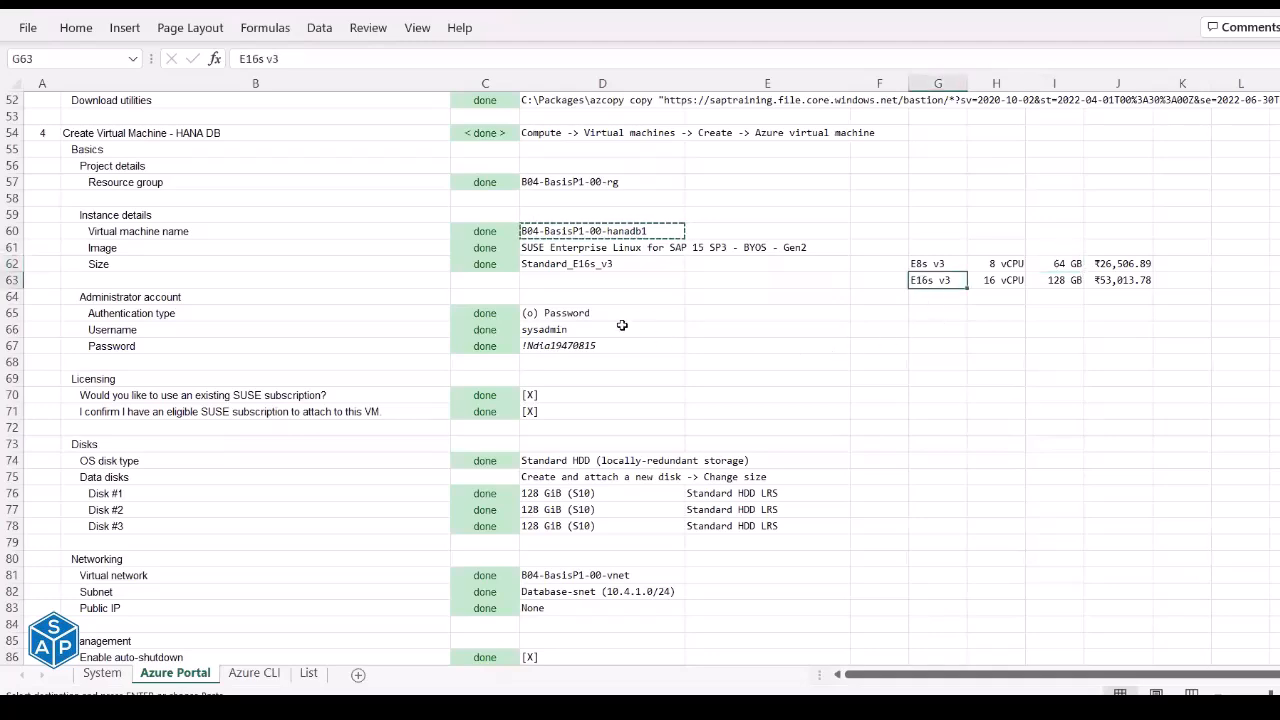
Set the virtual machine size to E16s_v3 from the E-Series v3 family in the full size list.
key("alt+Tab")
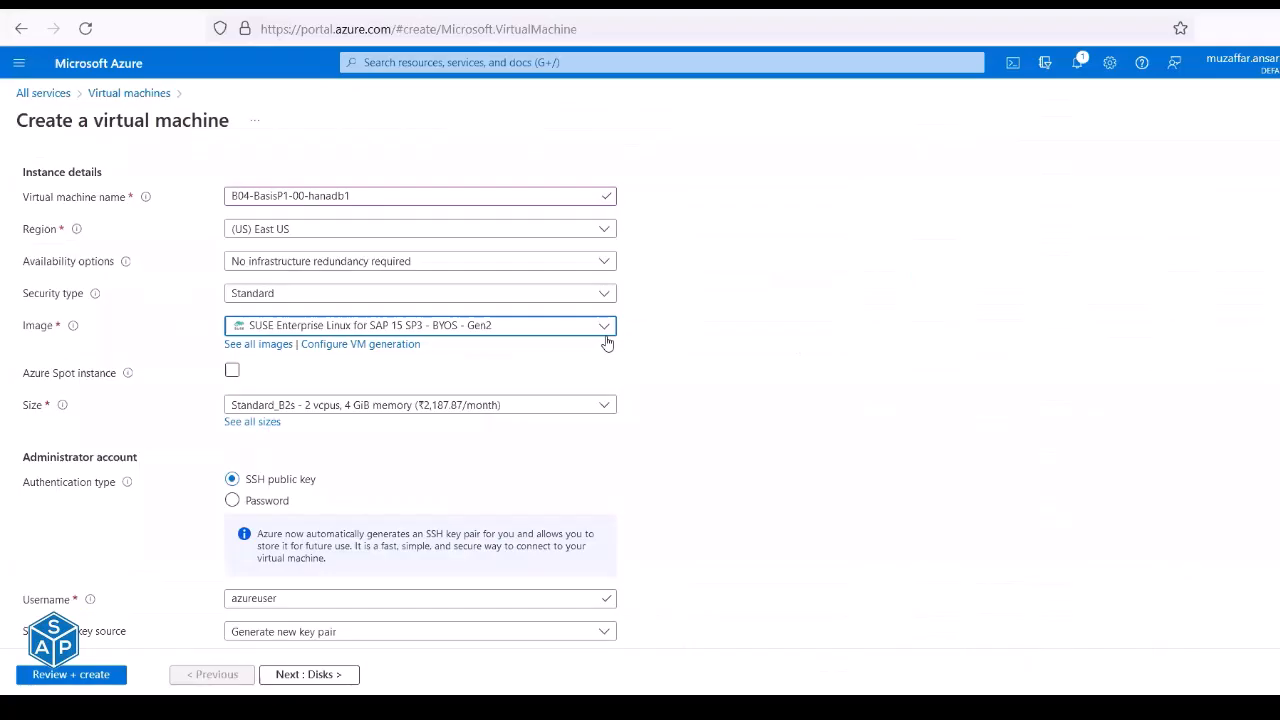
left_click(268, 405)
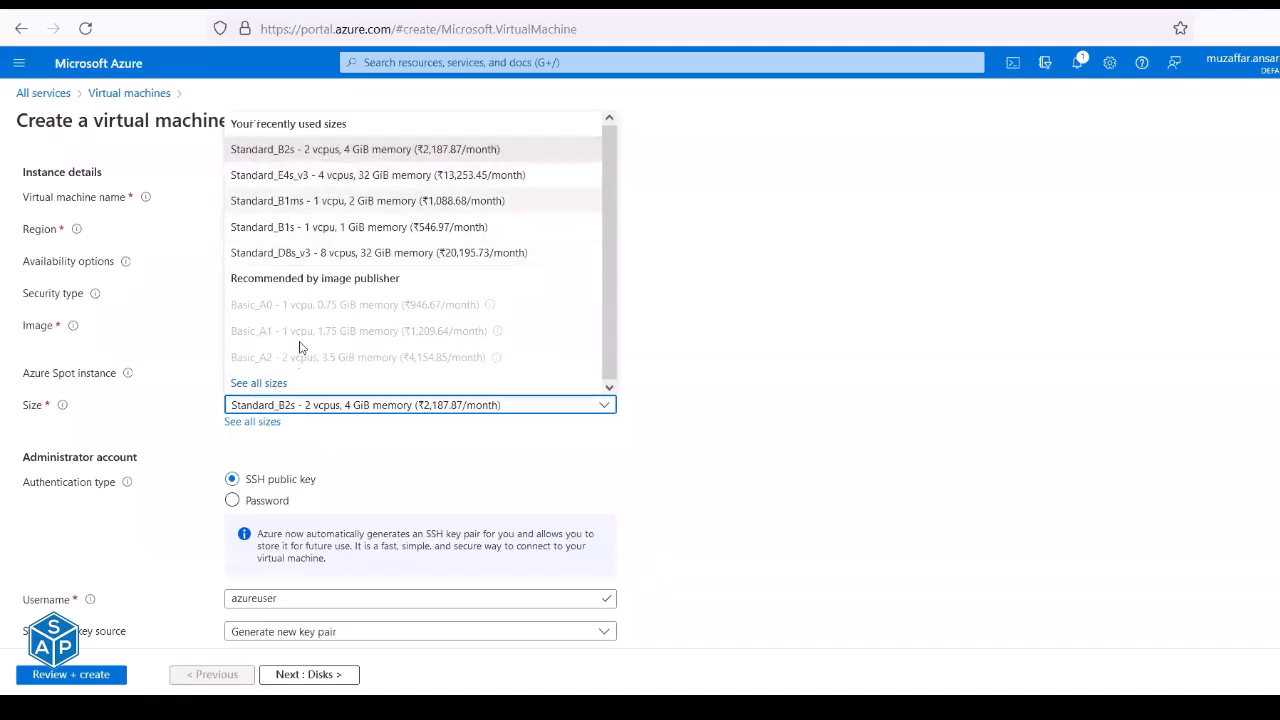
left_click(272, 386)
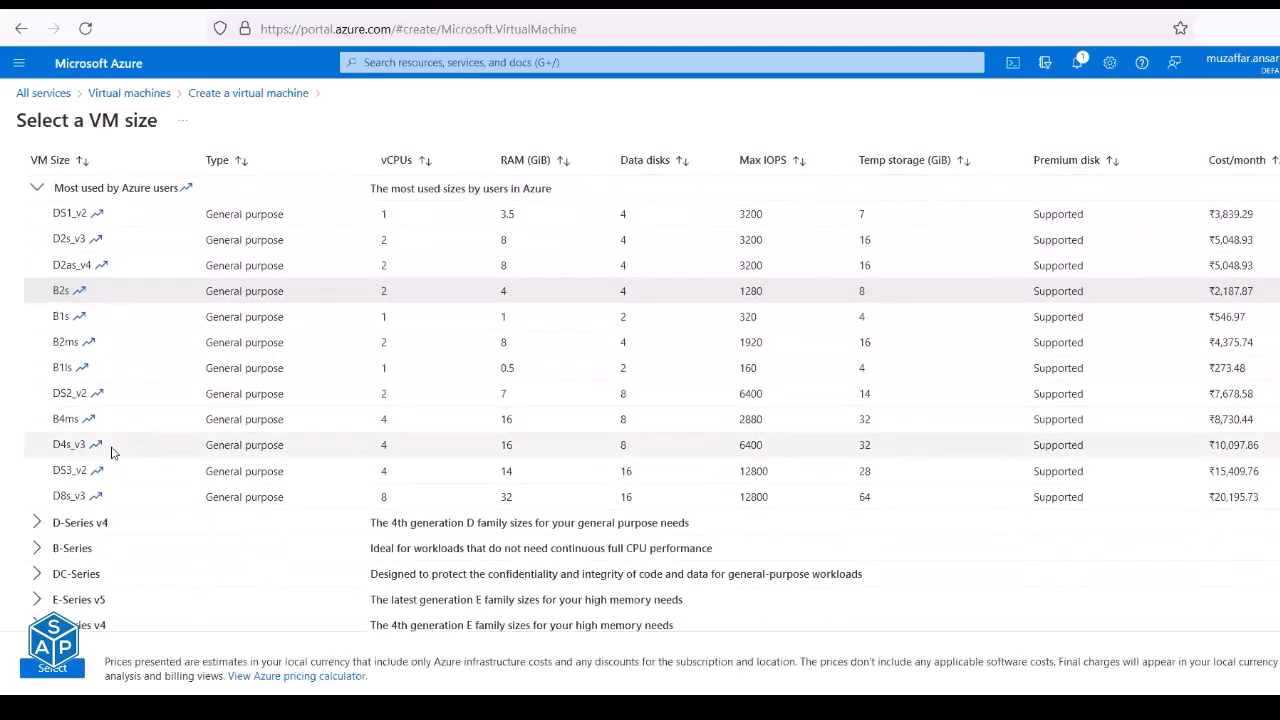
scroll(95, 470, "down", 3)
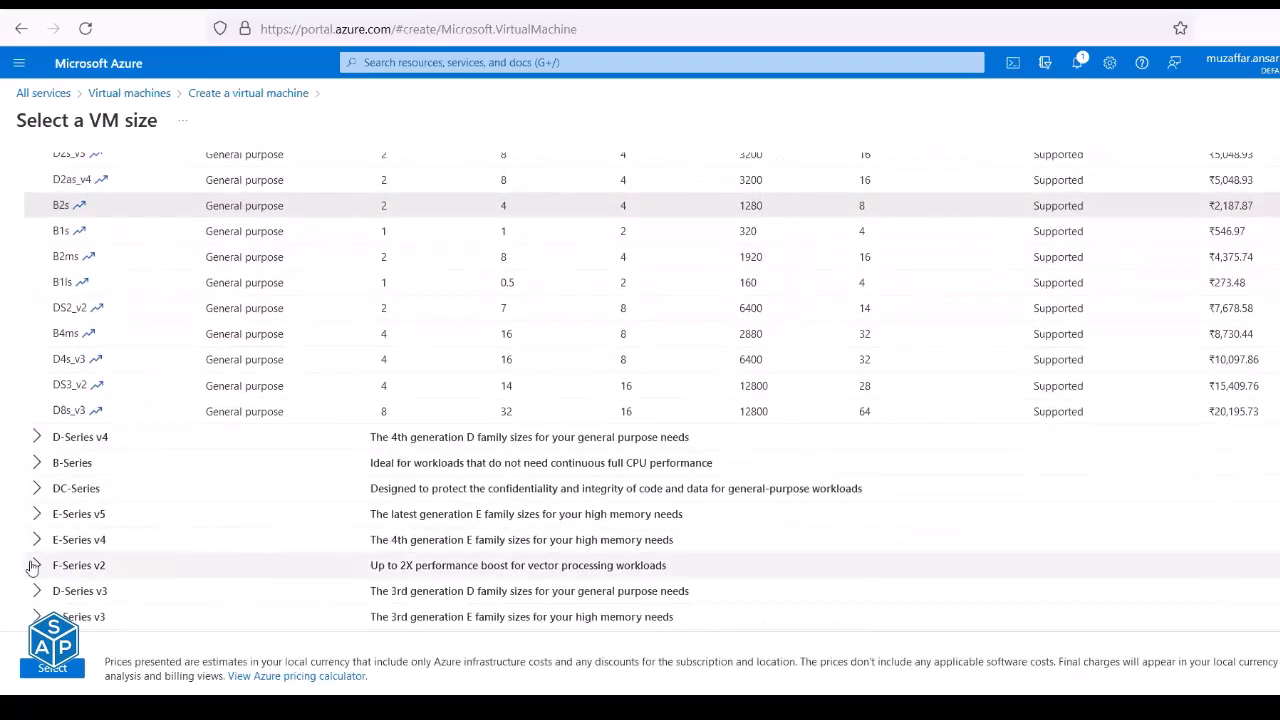
scroll(30, 560, "down", 1)
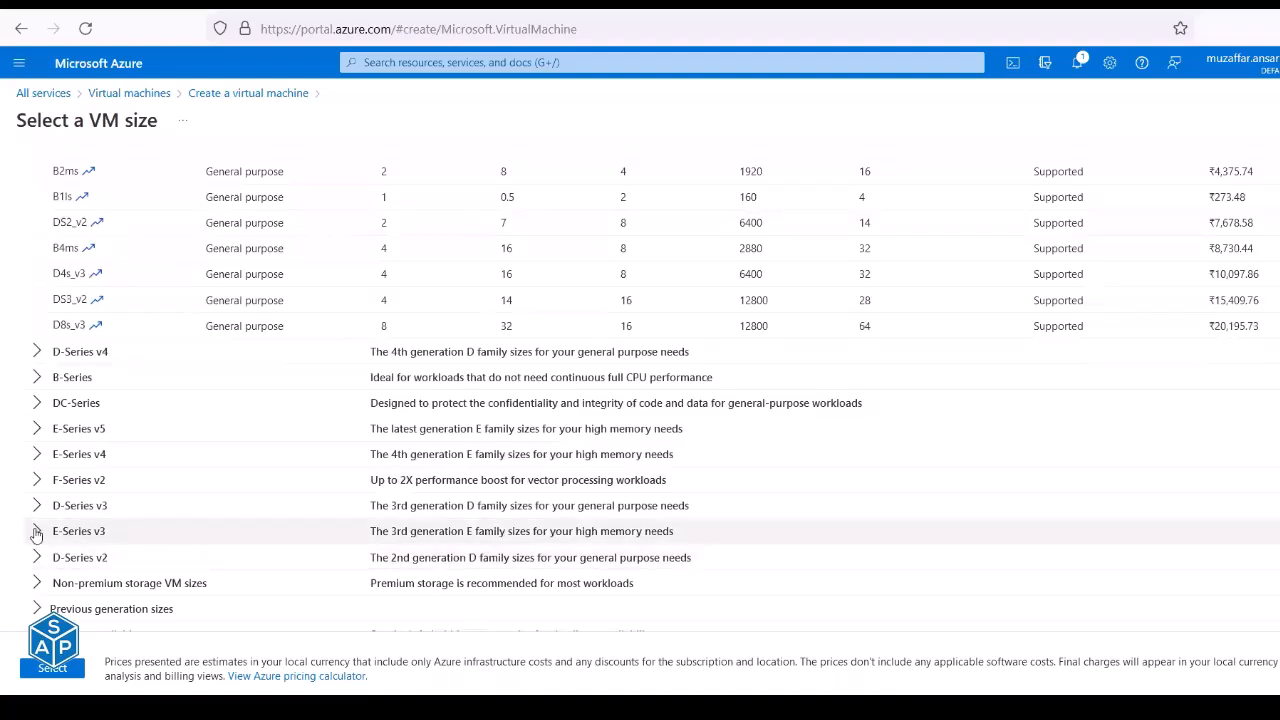
left_click(35, 534)
scroll(70, 525, "down", 2)
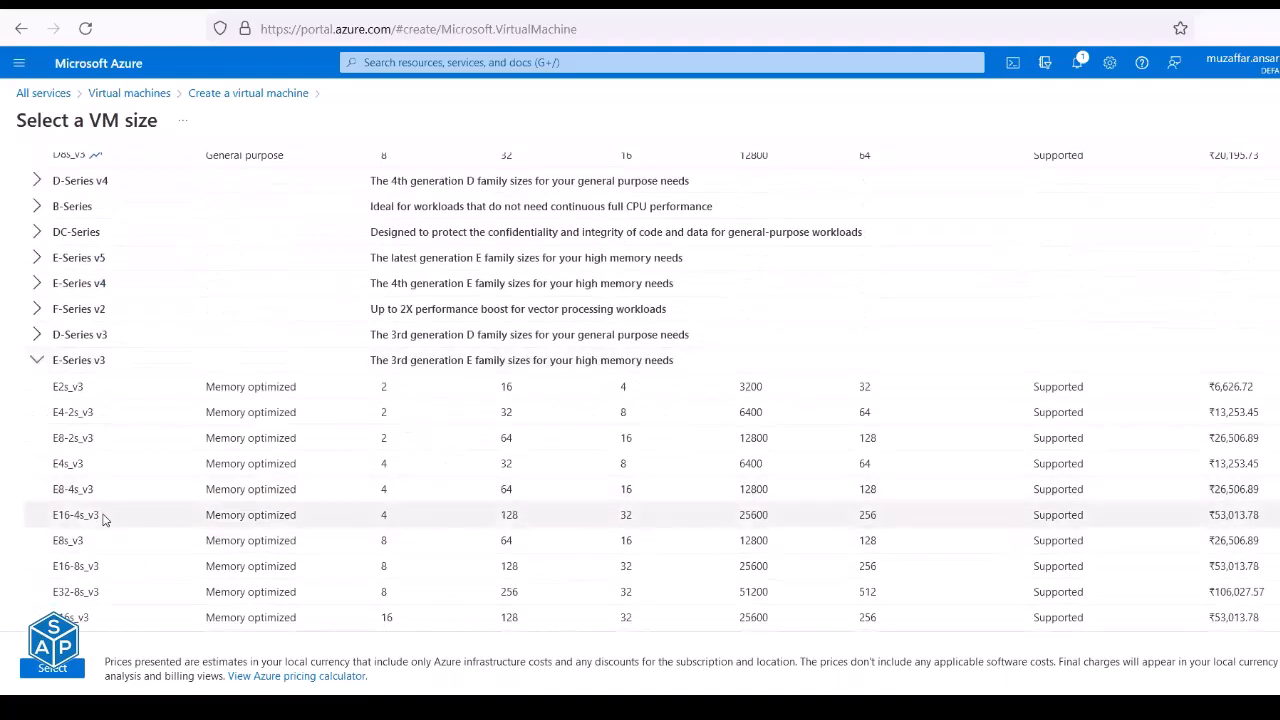
scroll(104, 519, "down", 1)
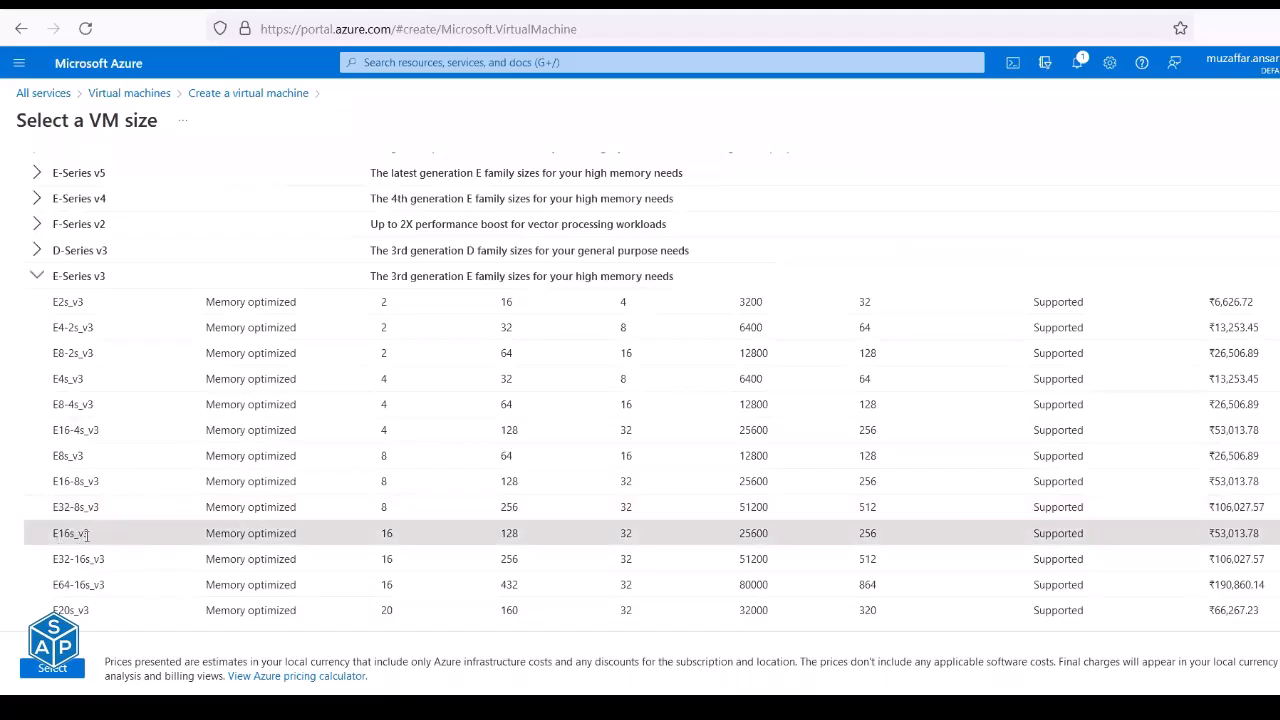
left_click(87, 540)
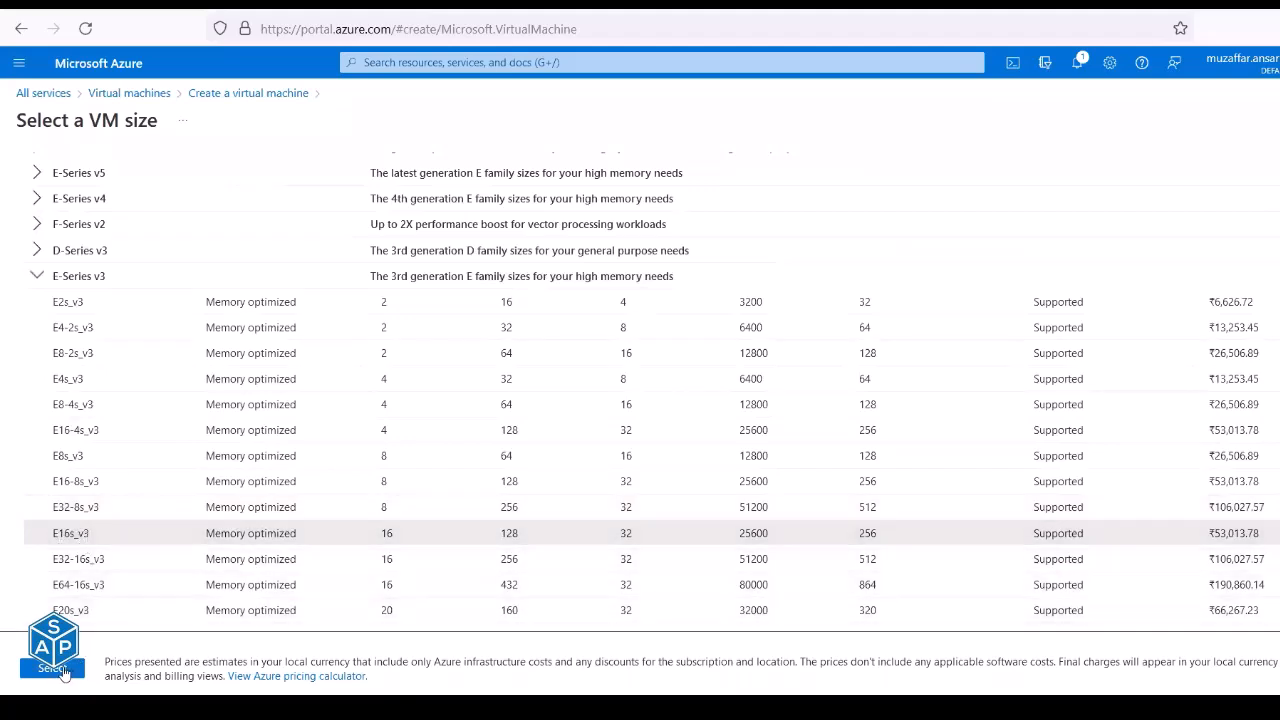
left_click(63, 670)
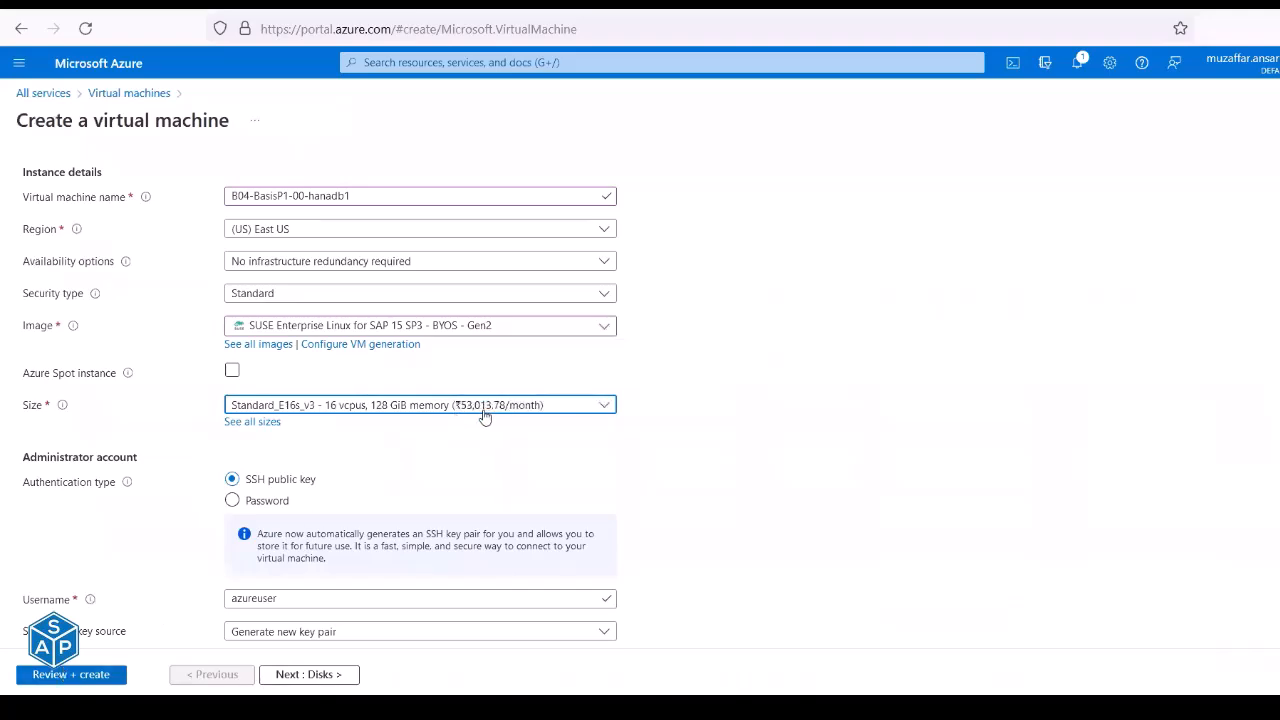
Check the E16s v3 price and authentication type in the checklist, and set the administrator authentication type to Password.
key("alt+Tab")
left_click(1113, 281)
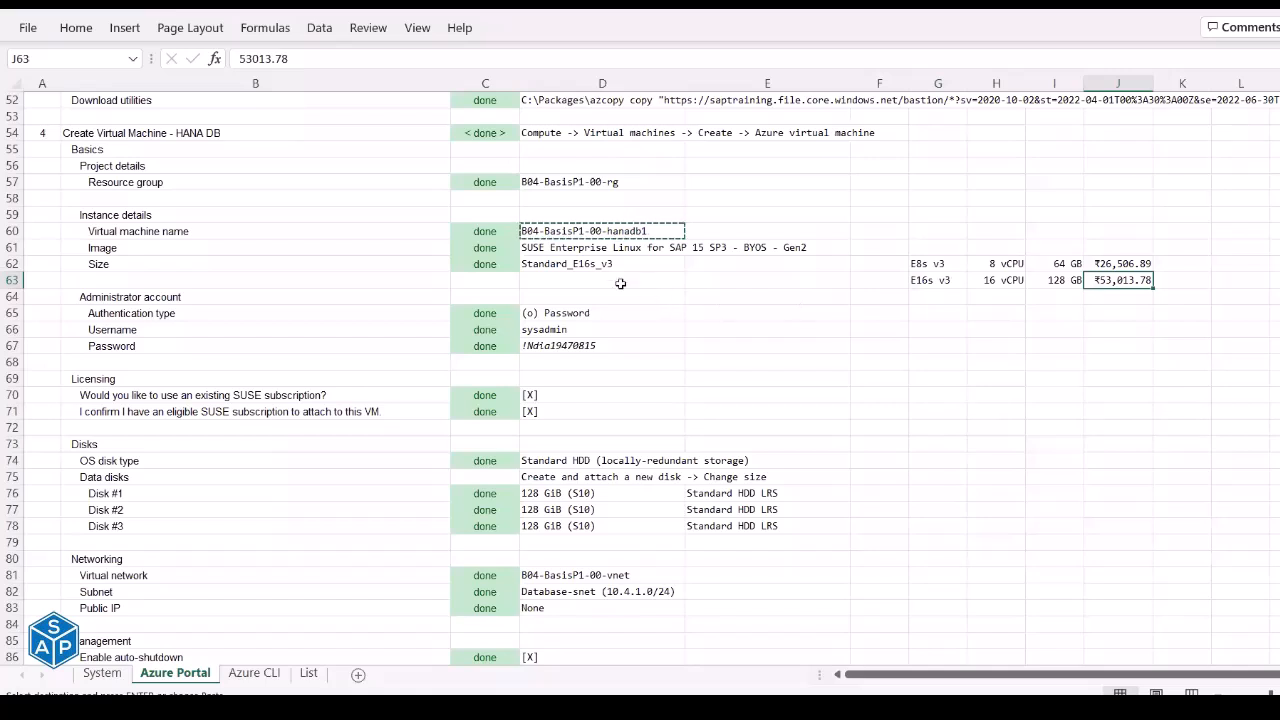
scroll(620, 283, "down", 1)
left_click(594, 214)
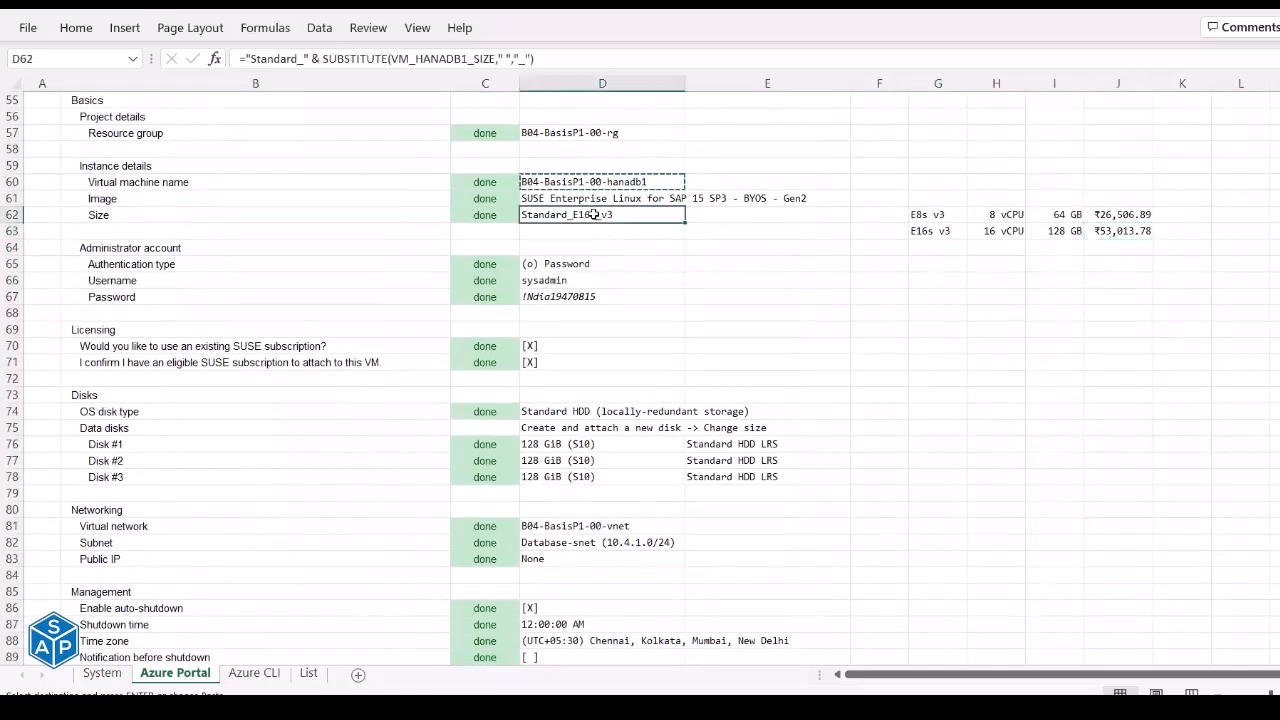
left_click(577, 263)
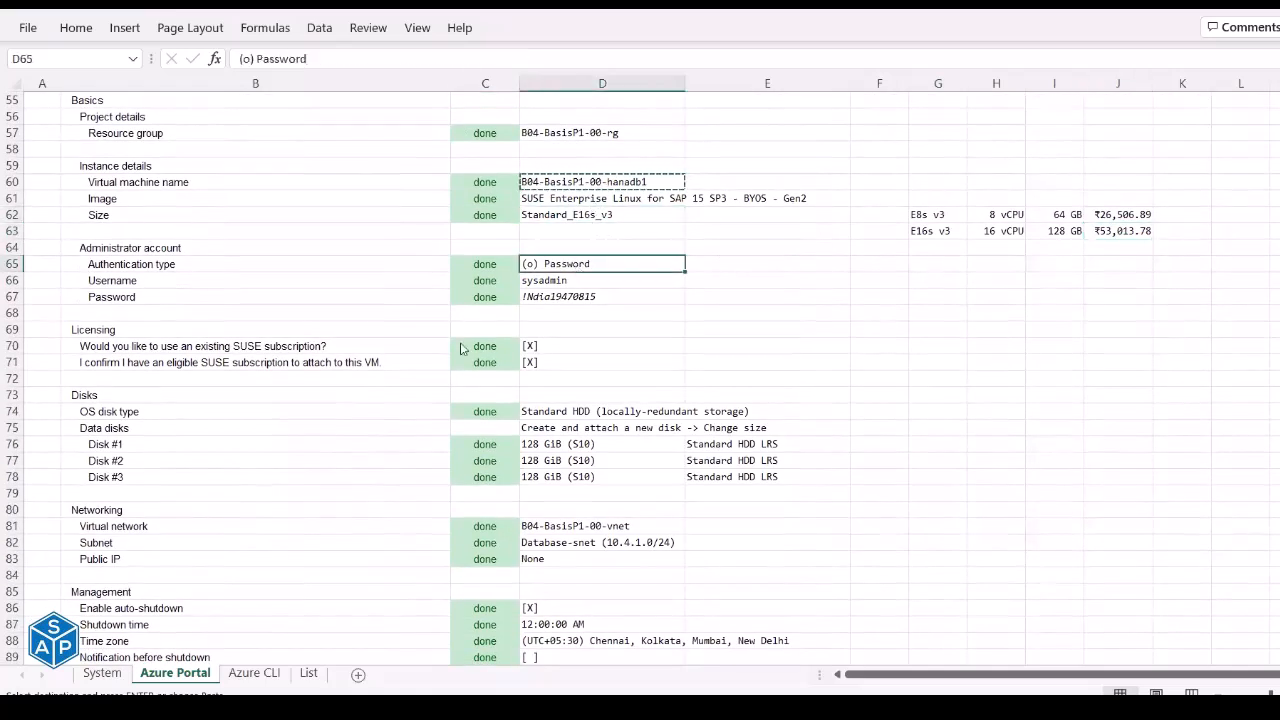
key("alt+Tab")
scroll(280, 420, "down", 2)
left_click(252, 332)
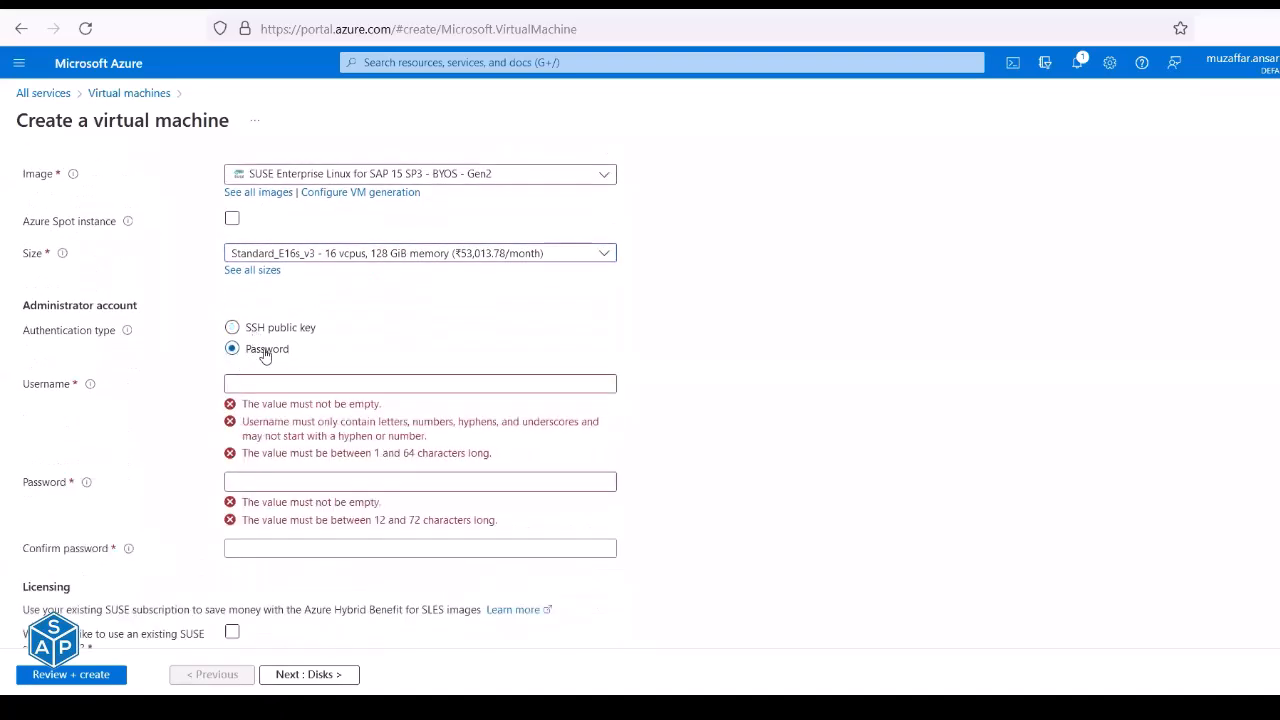
Copy the administrator username from the checklist and enter sysadmin as the virtual machine's username.
key("alt+Tab")
left_click(592, 285)
key("ctrl+c")
key("alt+Tab")
left_click(350, 387)
key("ctrl+v")
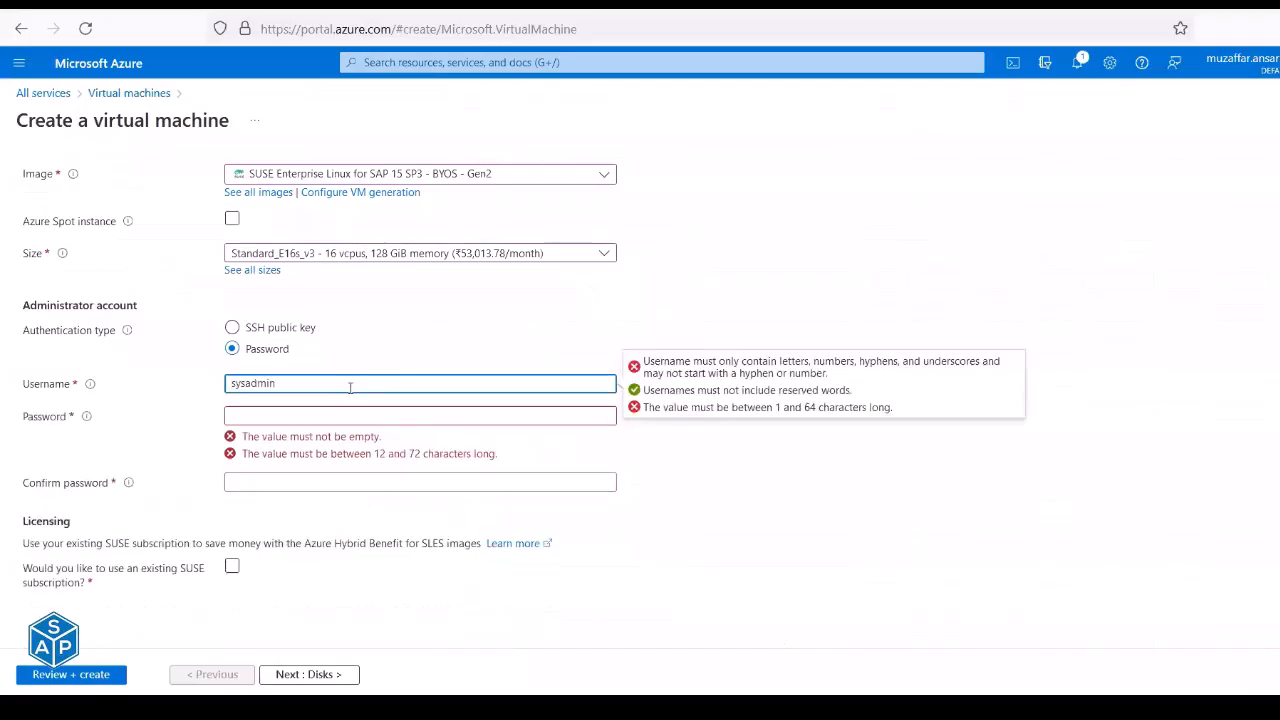
Copy the administrator password from the checklist and enter it in both the password and confirm password fields.
key("alt+Tab")
left_click(592, 297)
key("ctrl+c")
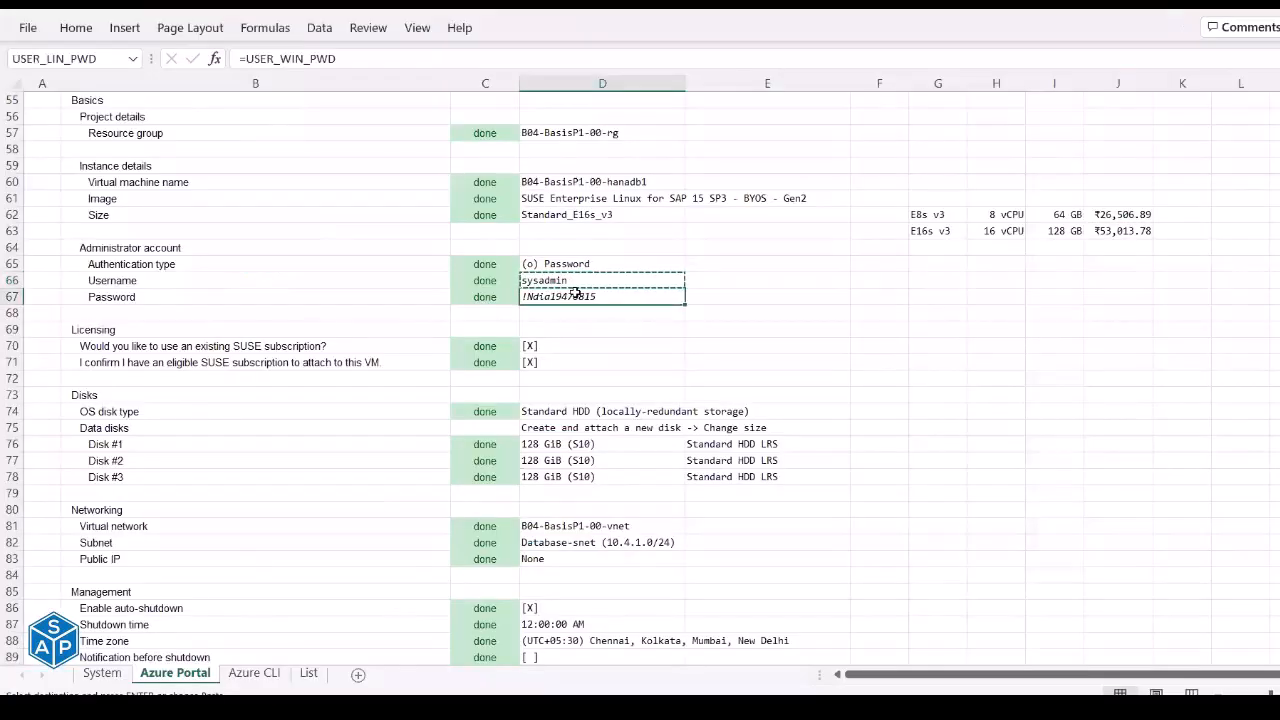
key("alt+Tab")
left_click(272, 414)
key("ctrl+v")
left_click(272, 484)
key("ctrl+v")
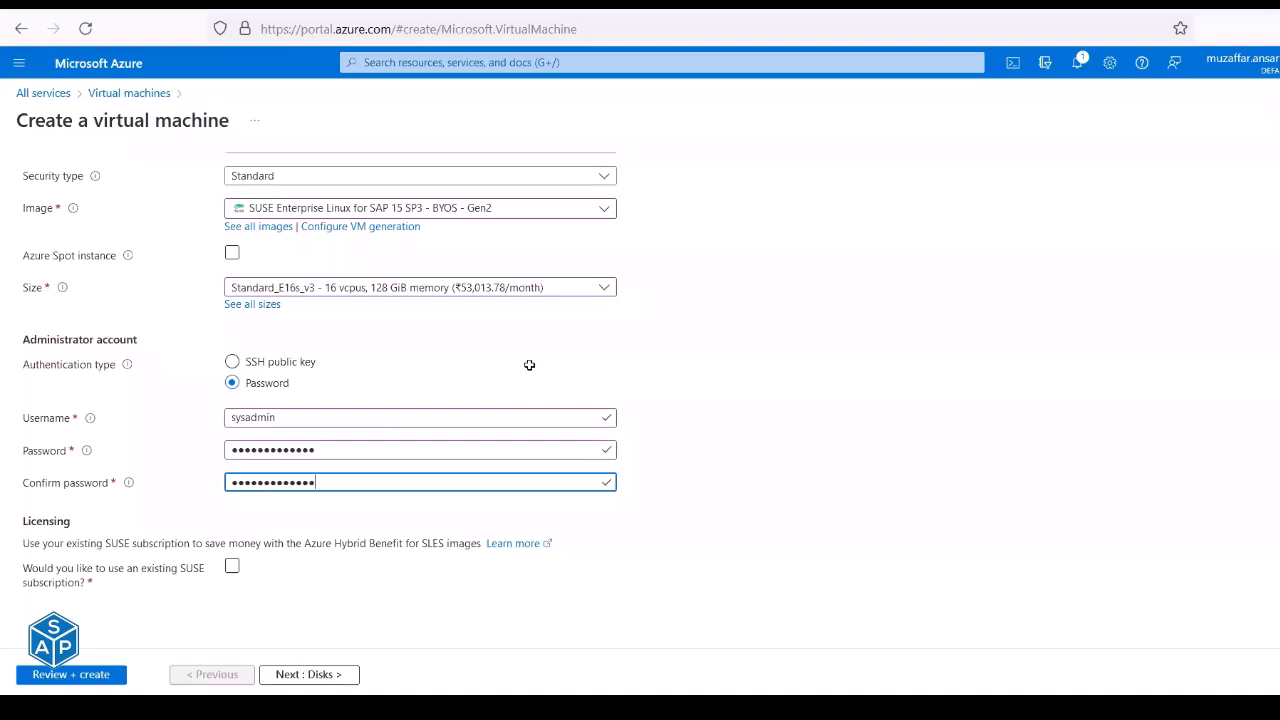
Enable using an existing SUSE subscription and confirm having an eligible subscription for this VM, following the checklist's licensing entries.
key("alt+Tab")
key("Down")
key("Down")
key("Down")
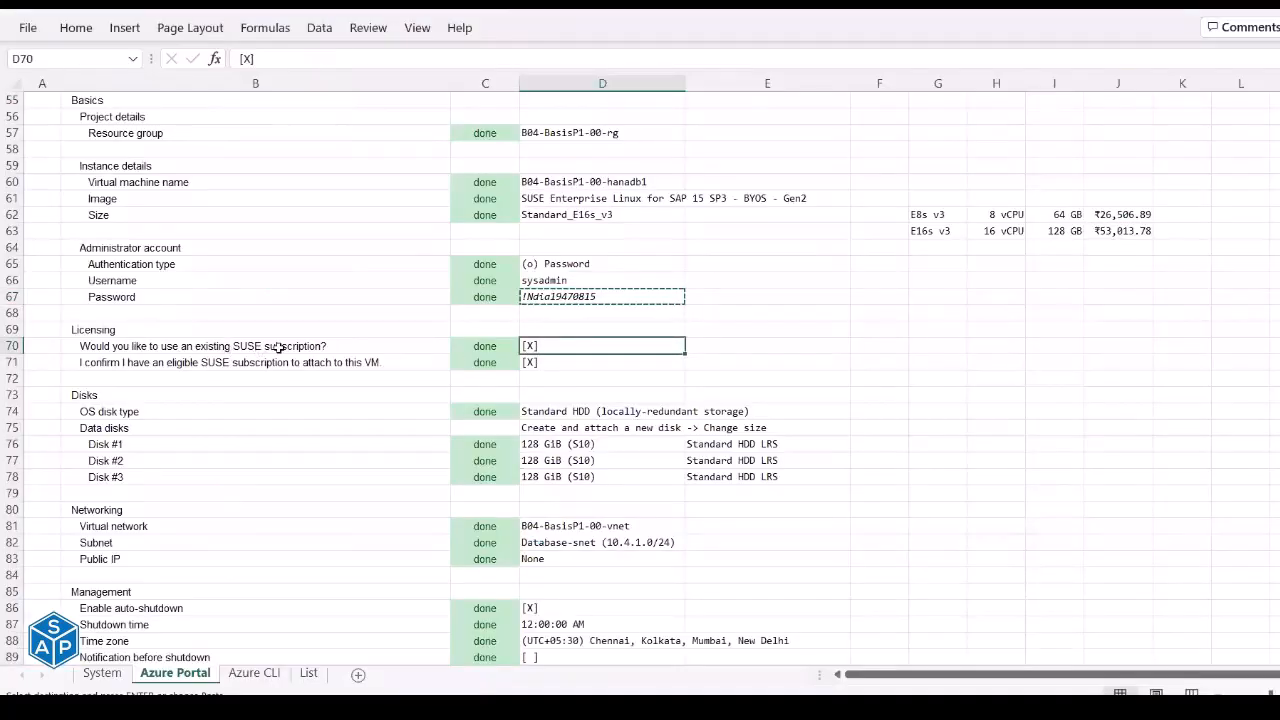
key("alt+Tab")
left_click(232, 567)
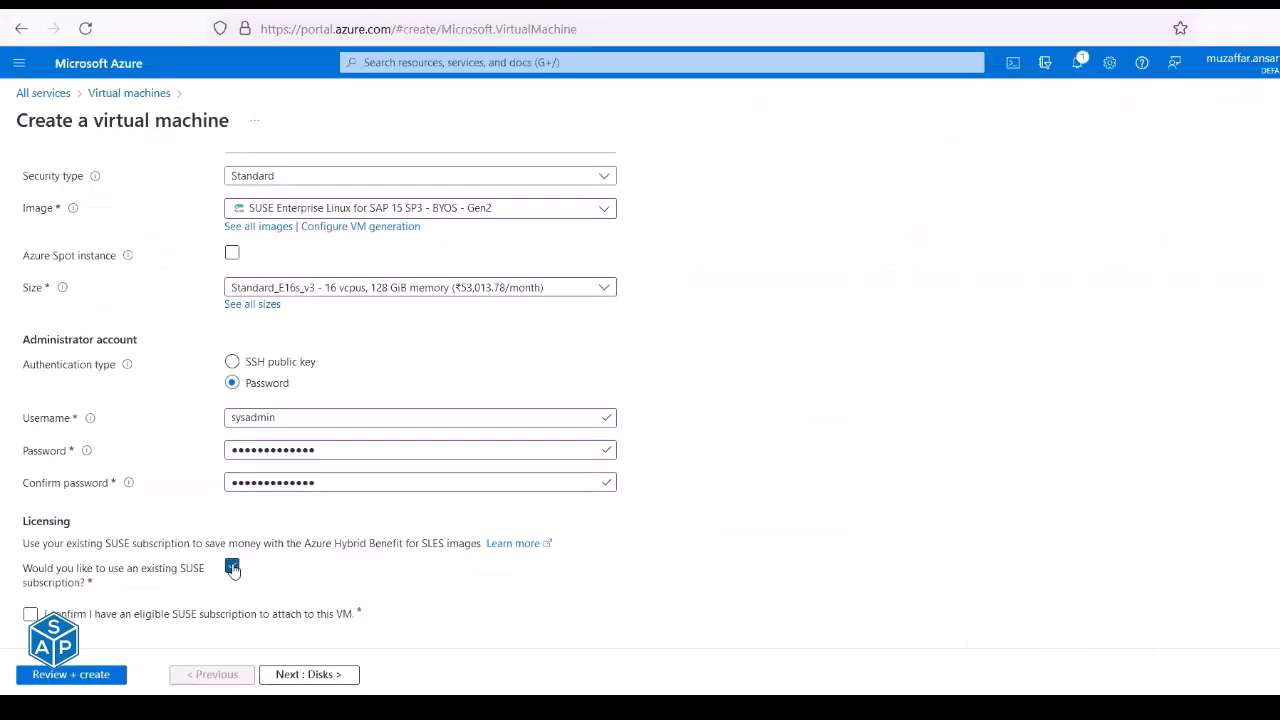
left_click(30, 614)
key("alt+Tab")
left_click(549, 360)
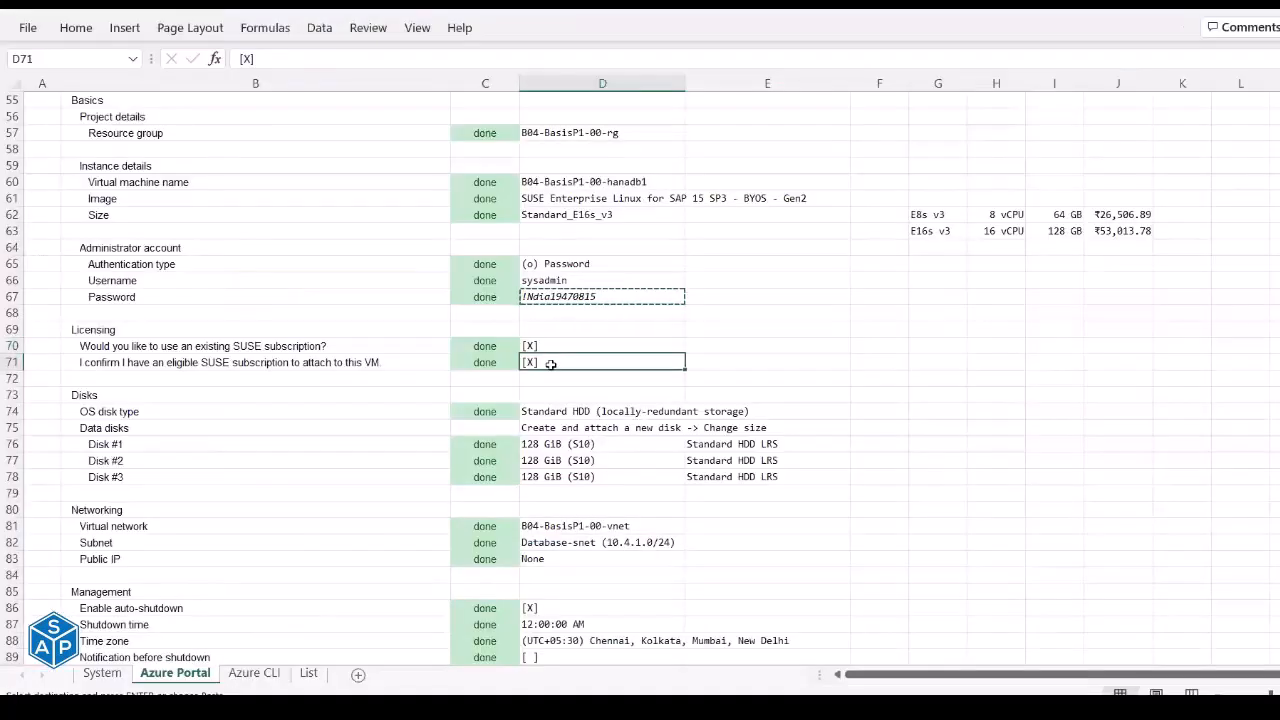
Proceed to the disk settings and set the OS disk type to Standard HDD (locally-redundant storage) per the checklist.
left_click(551, 413)
key("alt+Tab")
left_click(303, 676)
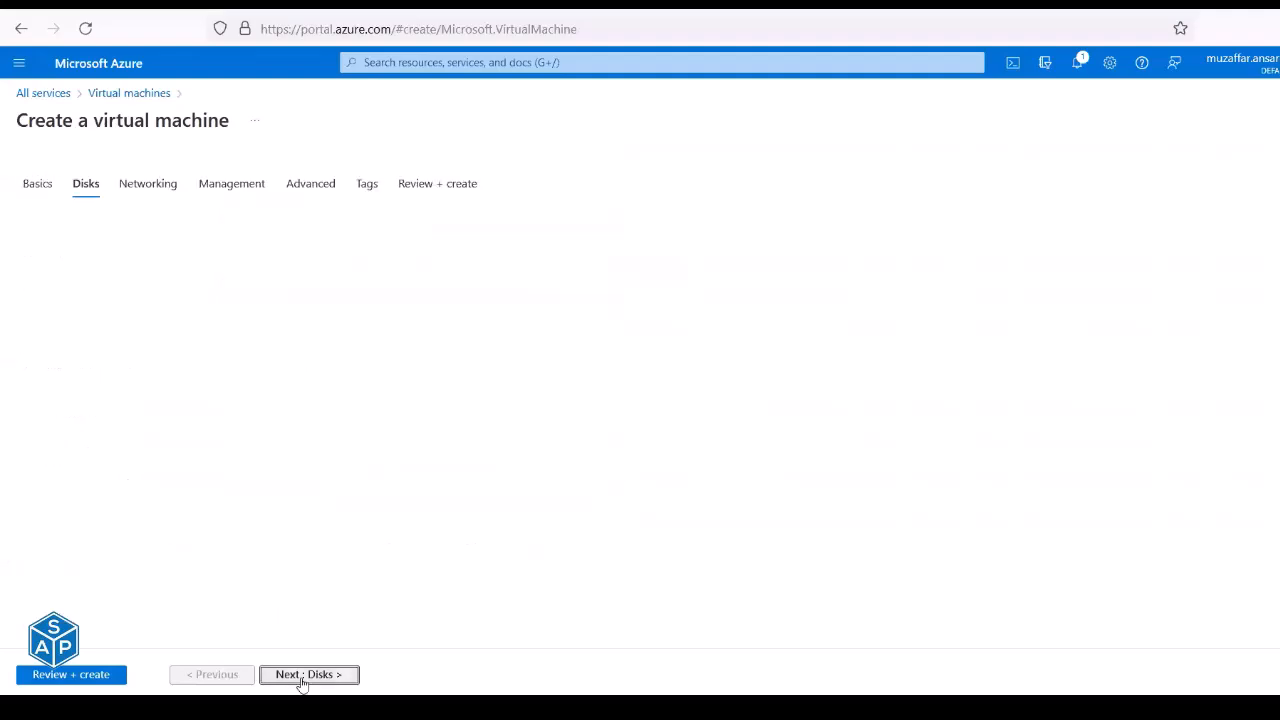
key("alt+Tab")
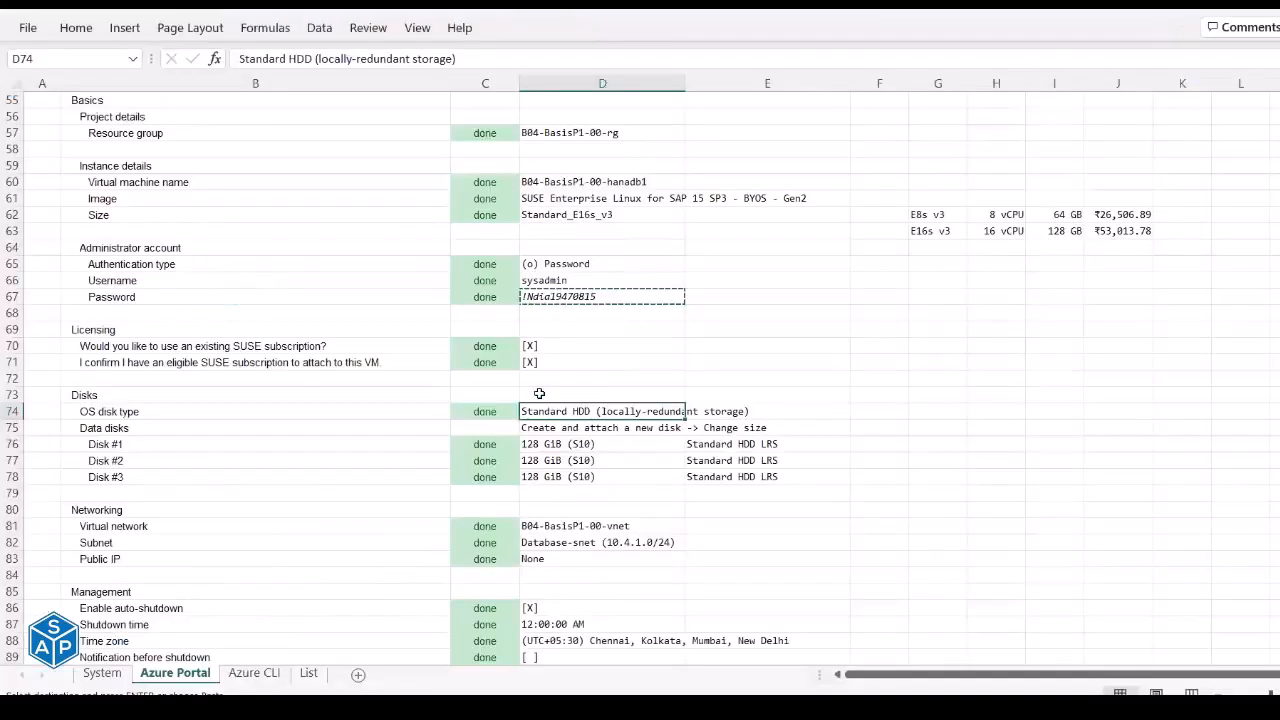
key("alt+Tab")
left_click(383, 280)
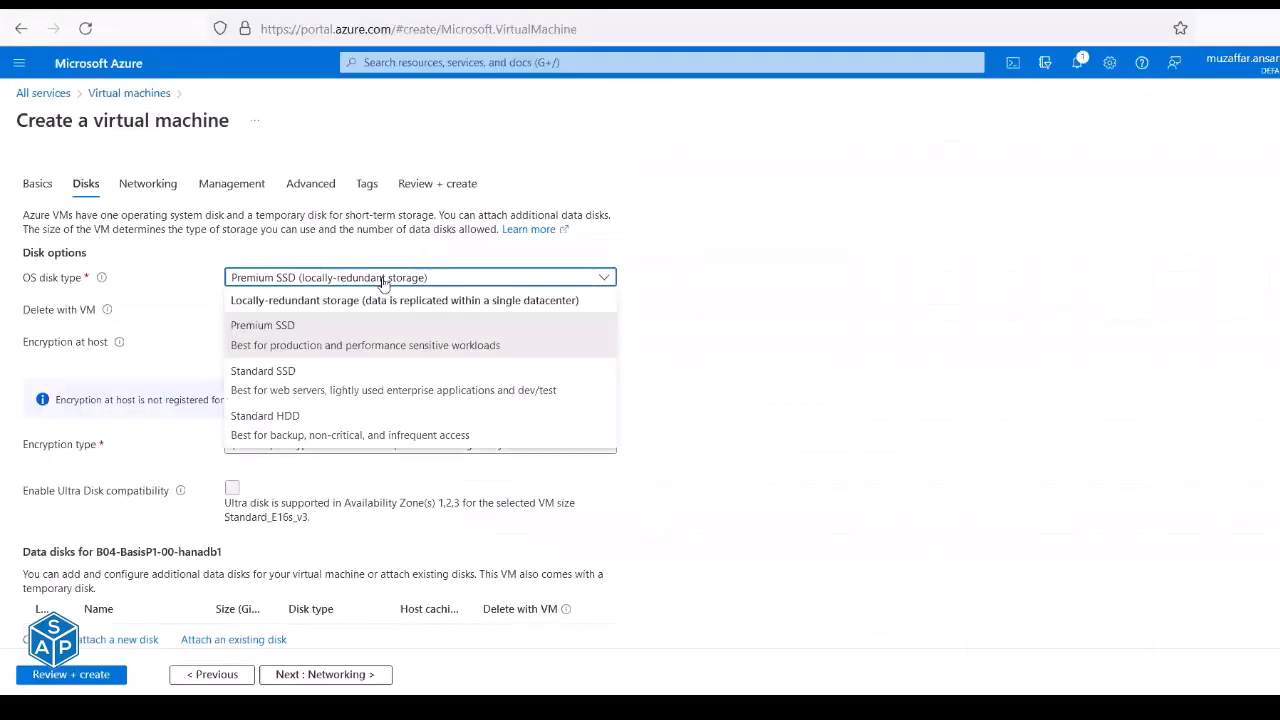
left_click(315, 417)
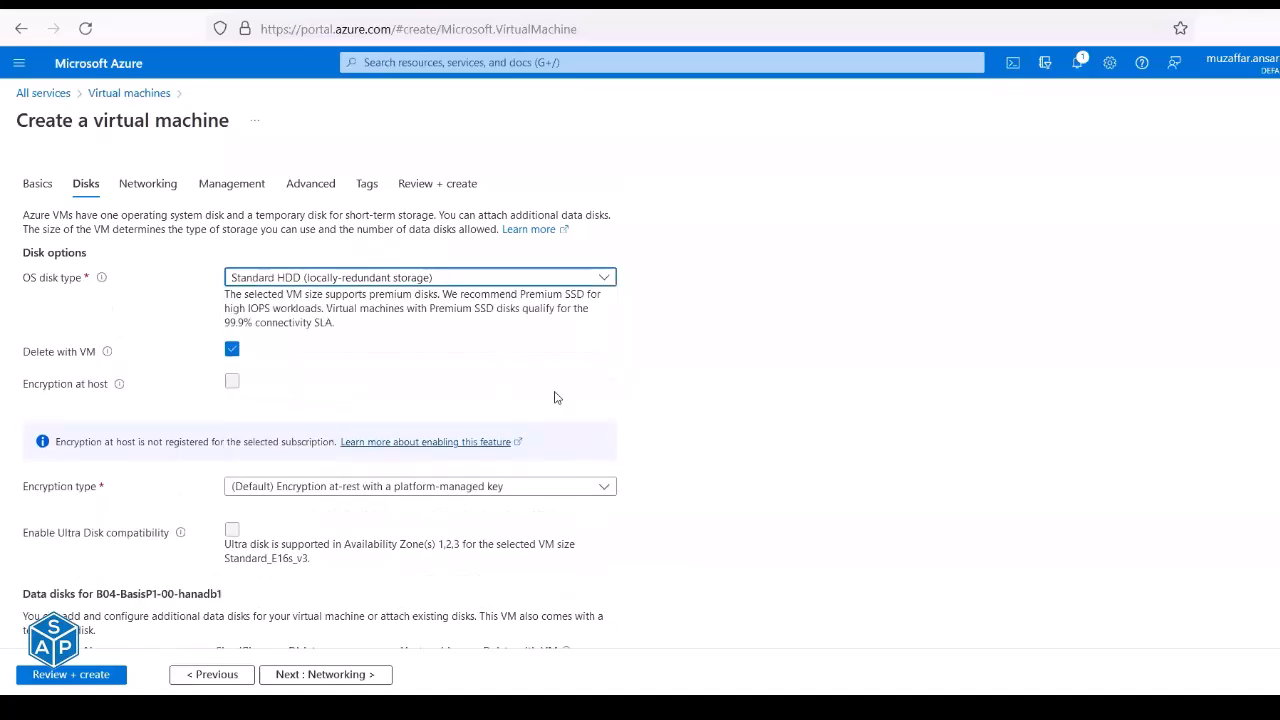
Look up the data disk entries in the Excel checklist and start creating a new data disk for the virtual machine in Azure.
key("alt+Tab")
scroll(551, 391, "down", 1)
left_click(585, 376)
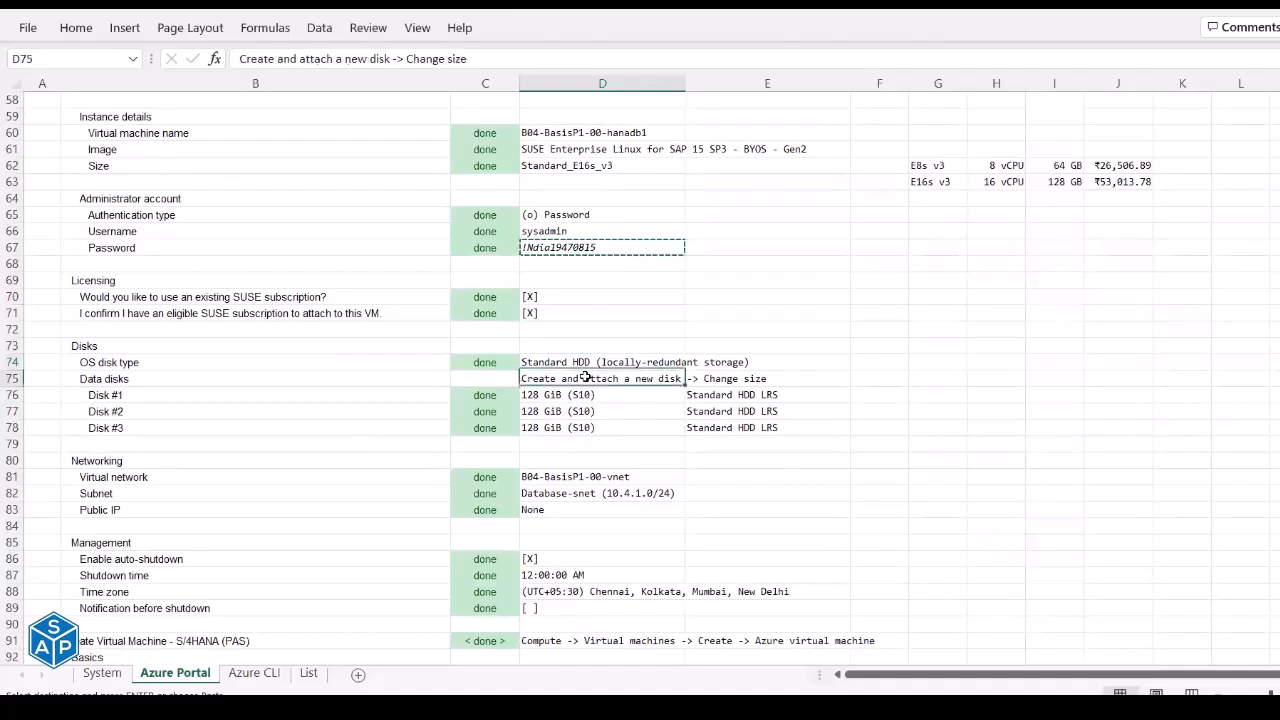
left_click(548, 395)
left_click_drag(548, 395, 580, 427)
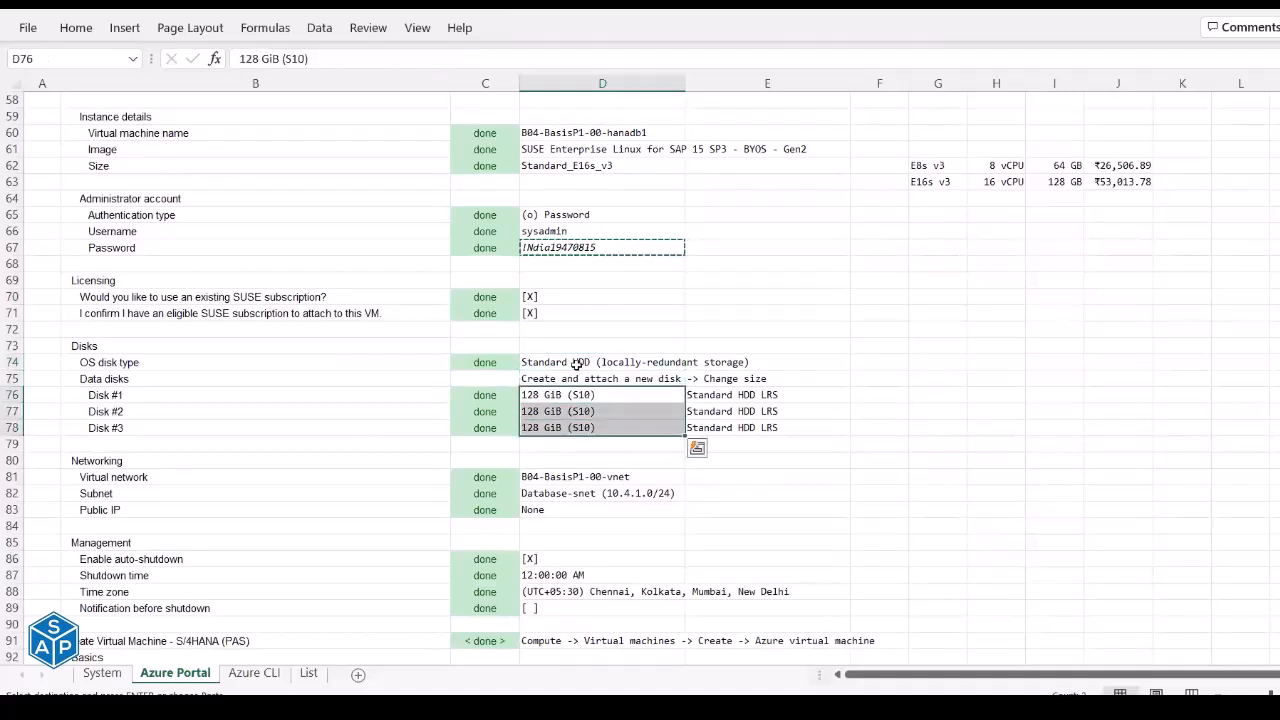
key("alt+Tab")
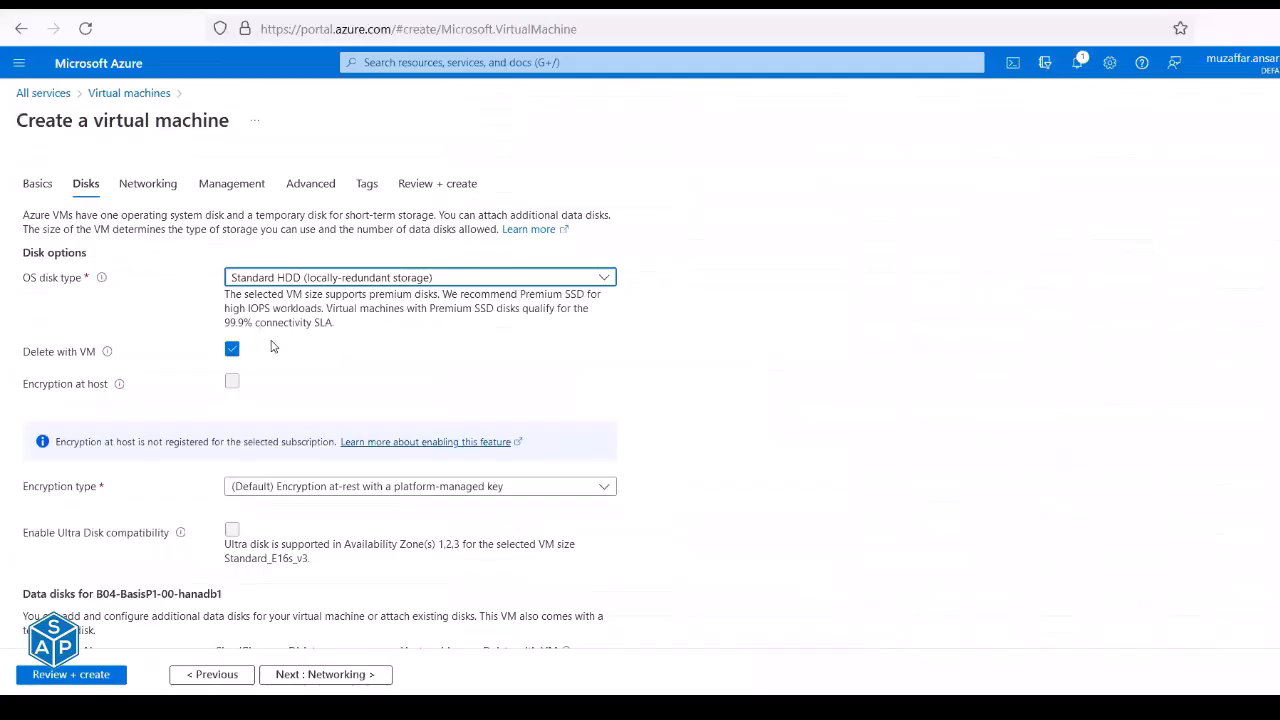
scroll(272, 347, "down", 2)
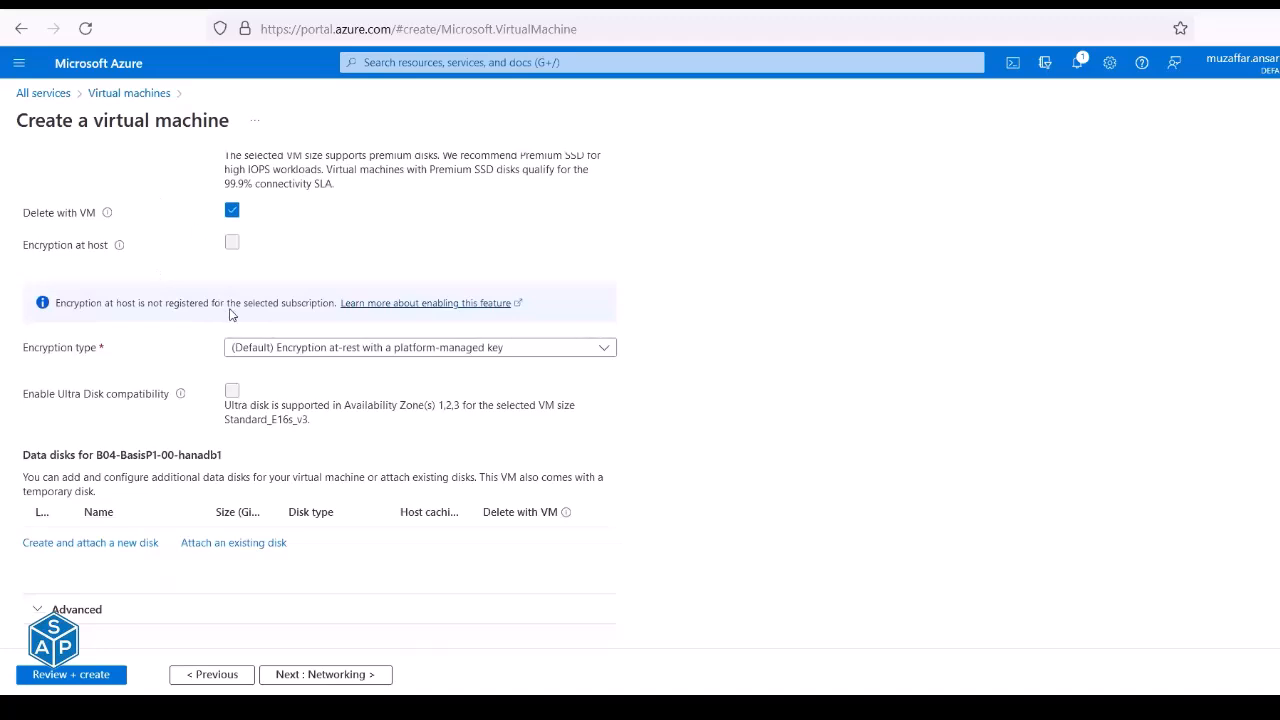
left_click(57, 546)
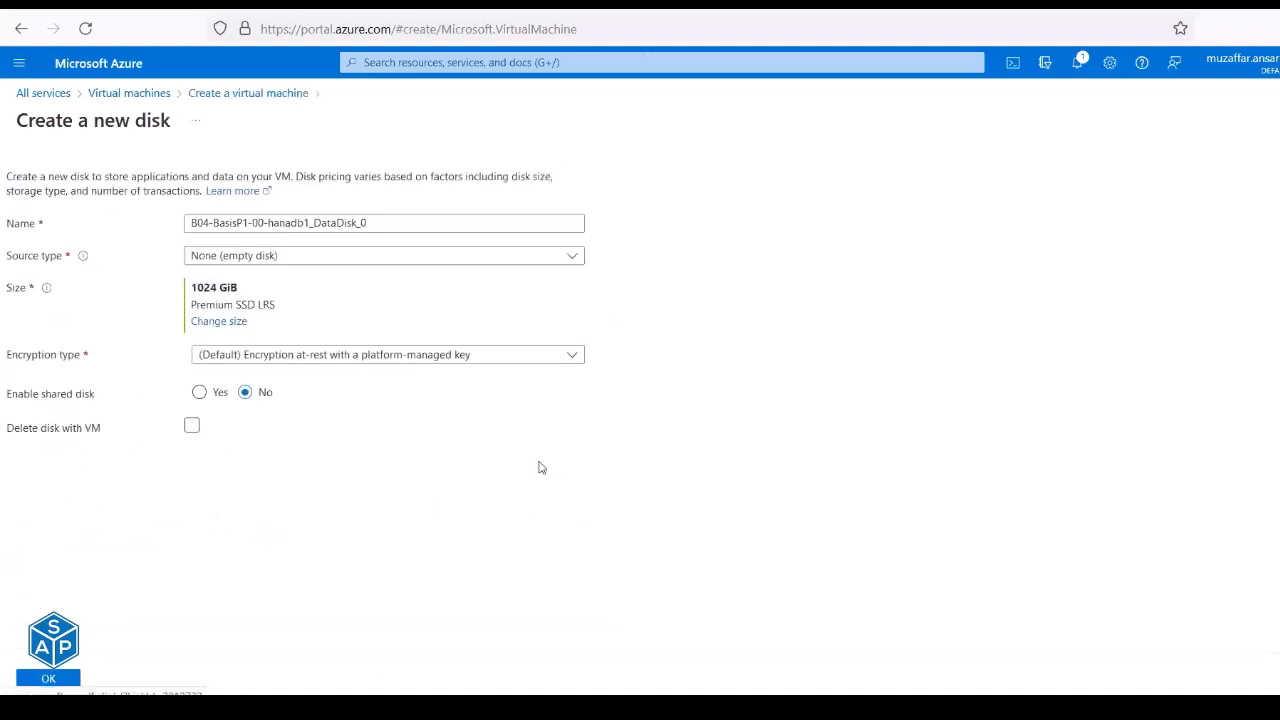
Set the first data disk to 128 GiB on Standard HDD (locally-redundant storage) per the checklist and attach it.
key("alt+Tab")
left_click(575, 397)
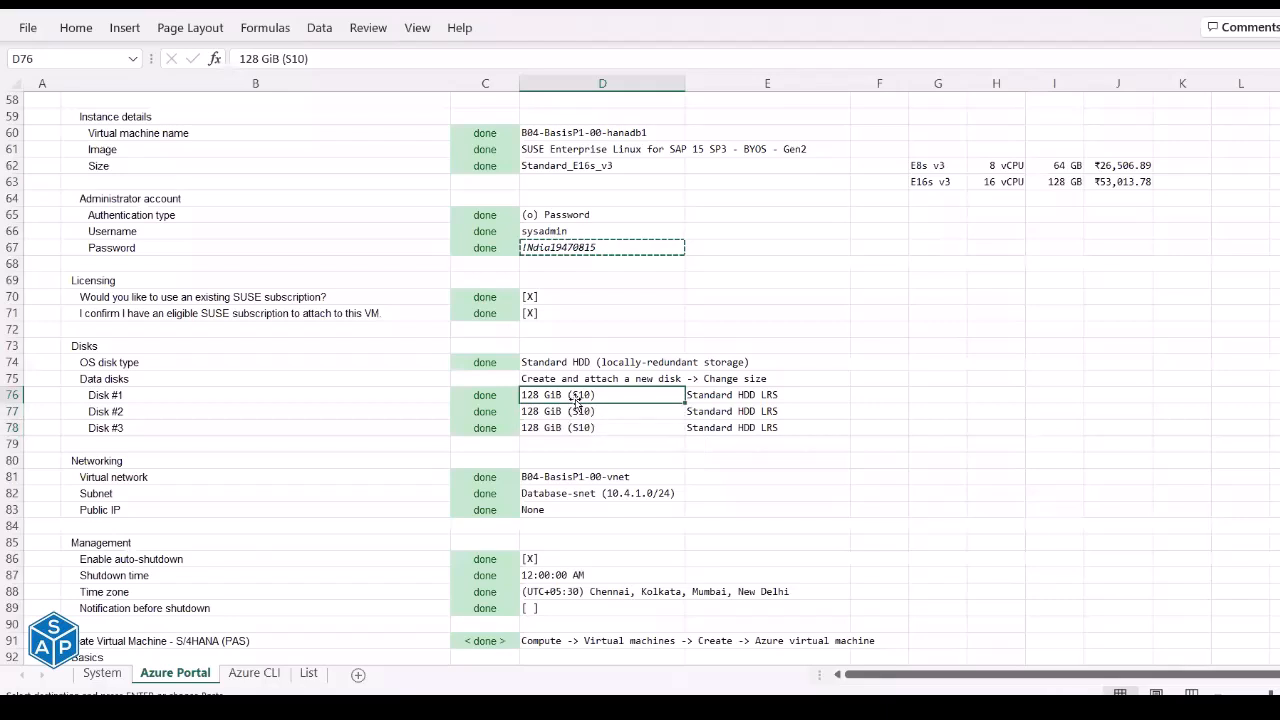
key("alt+Tab")
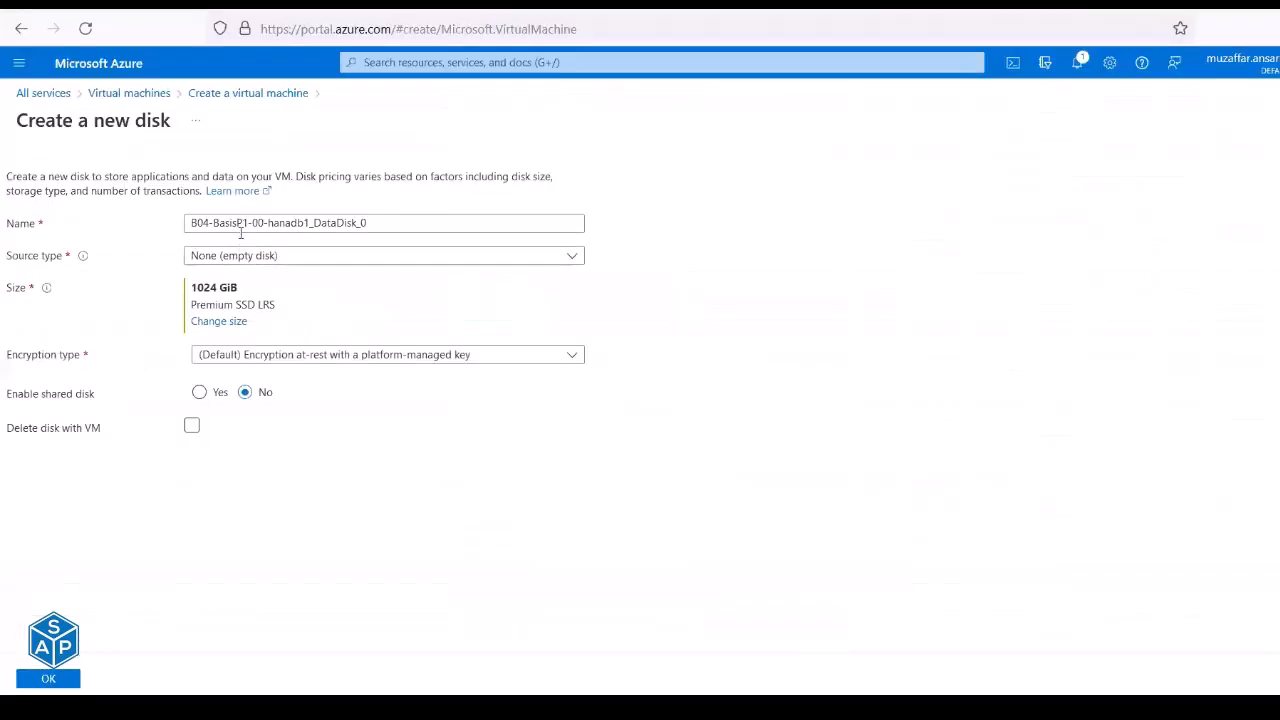
left_click(218, 321)
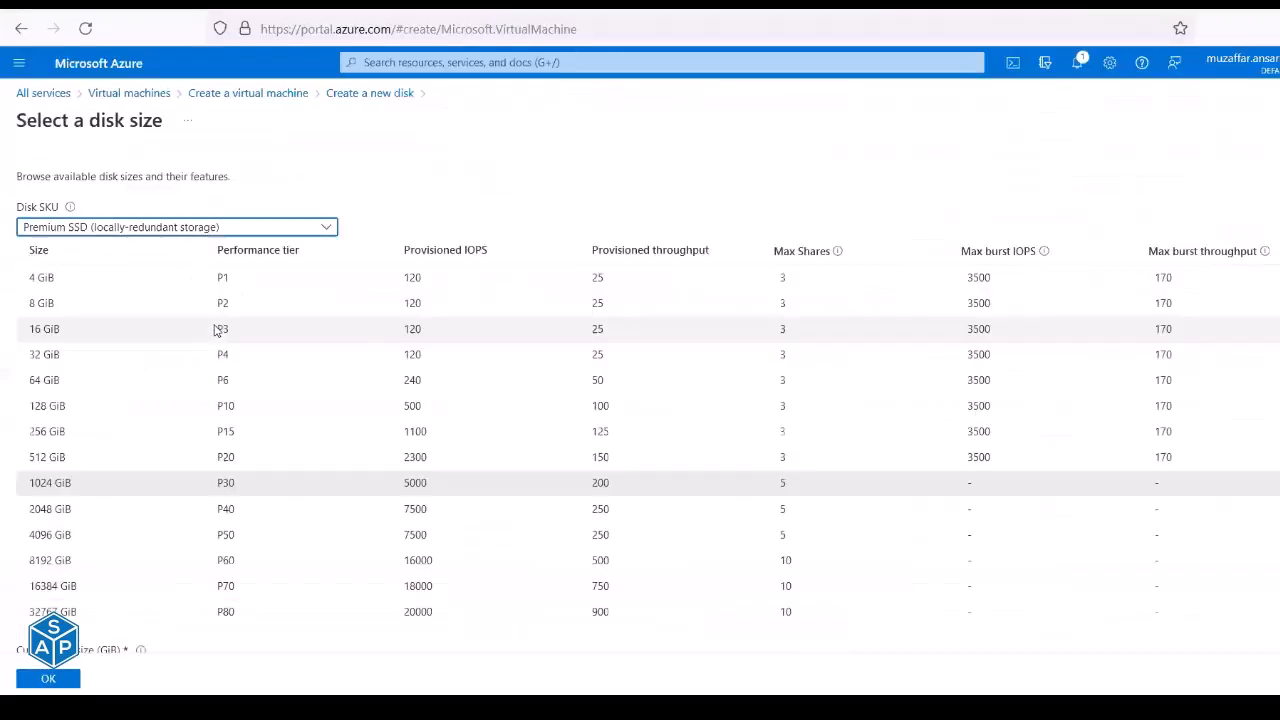
left_click(50, 410)
key("alt+Tab")
left_click(692, 397)
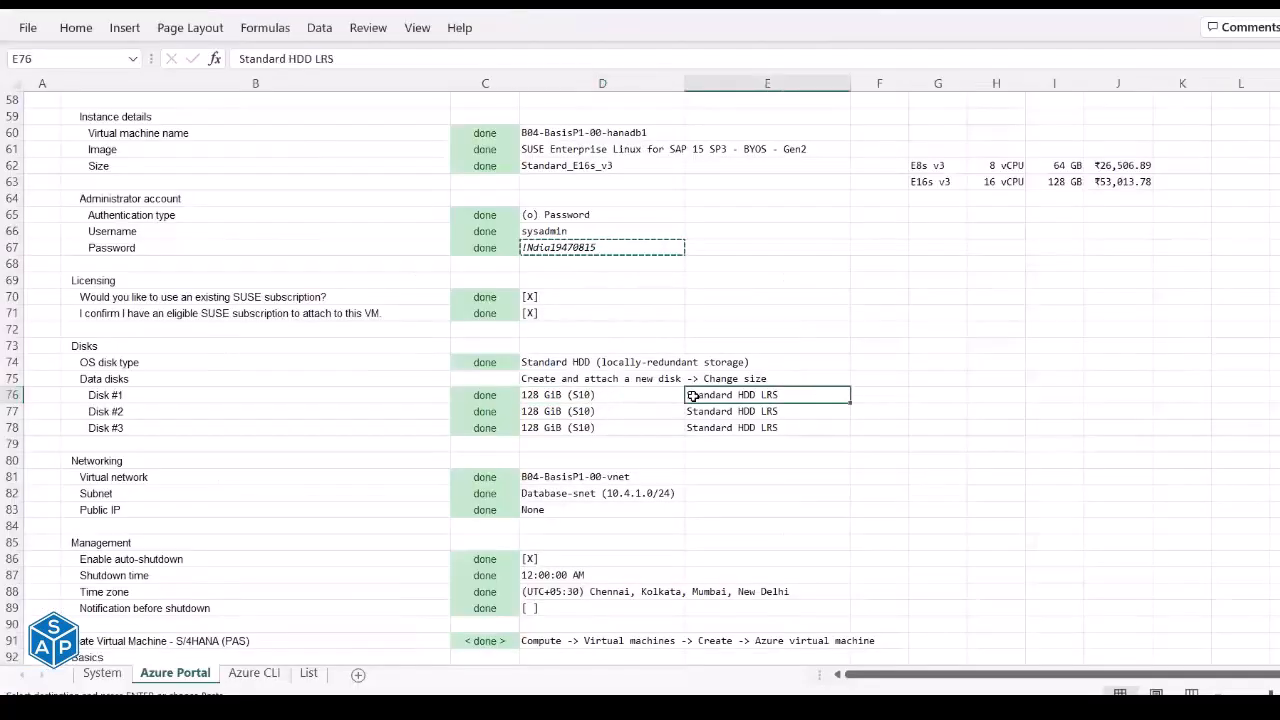
key("alt+Tab")
left_click(160, 229)
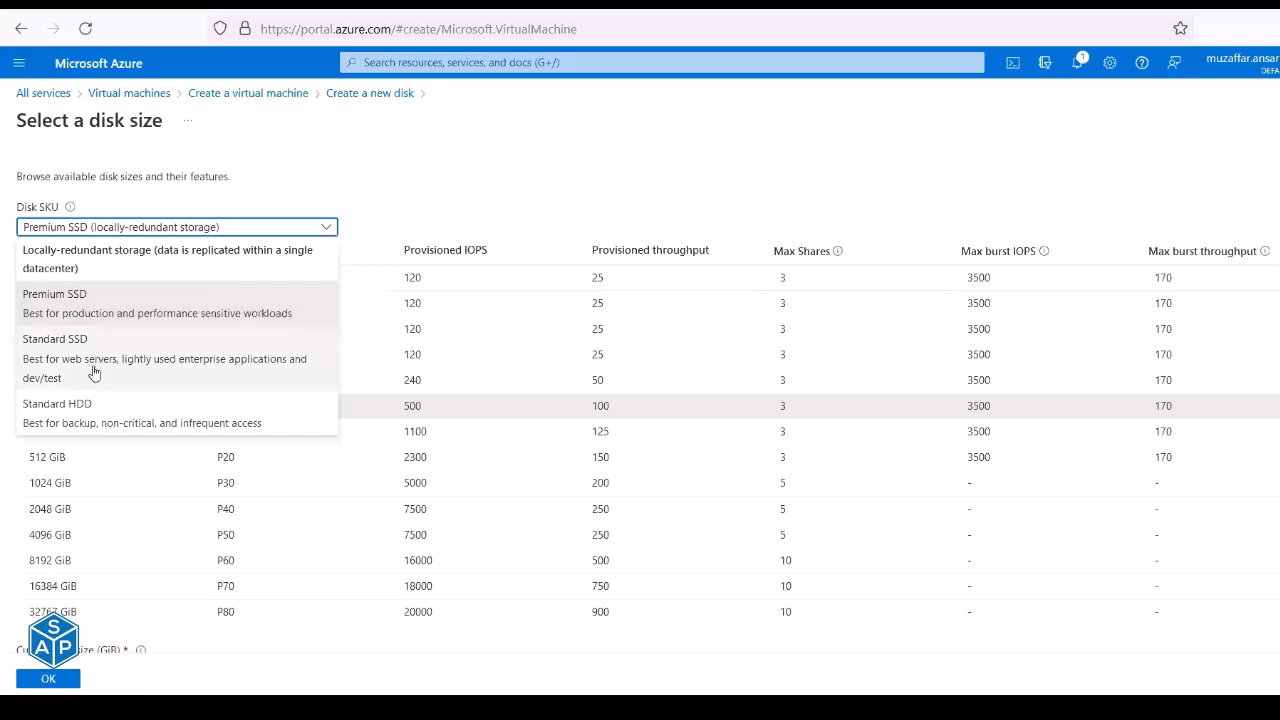
left_click(86, 404)
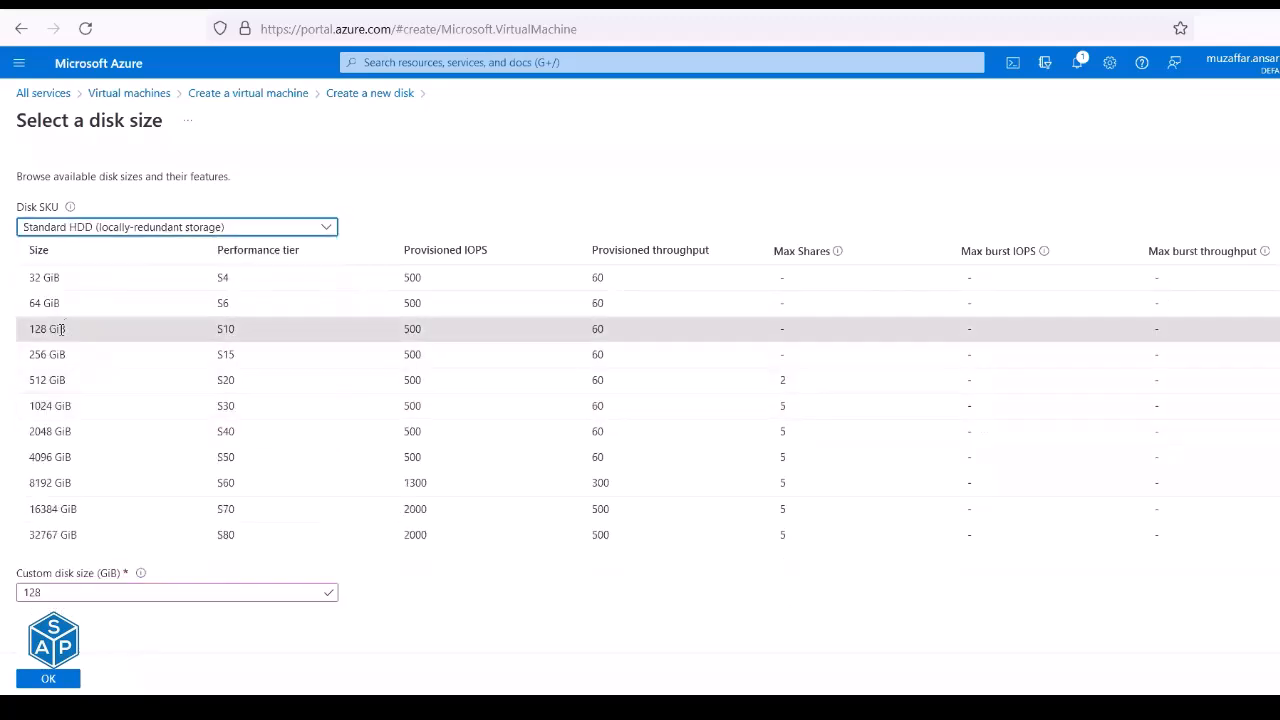
left_click(55, 679)
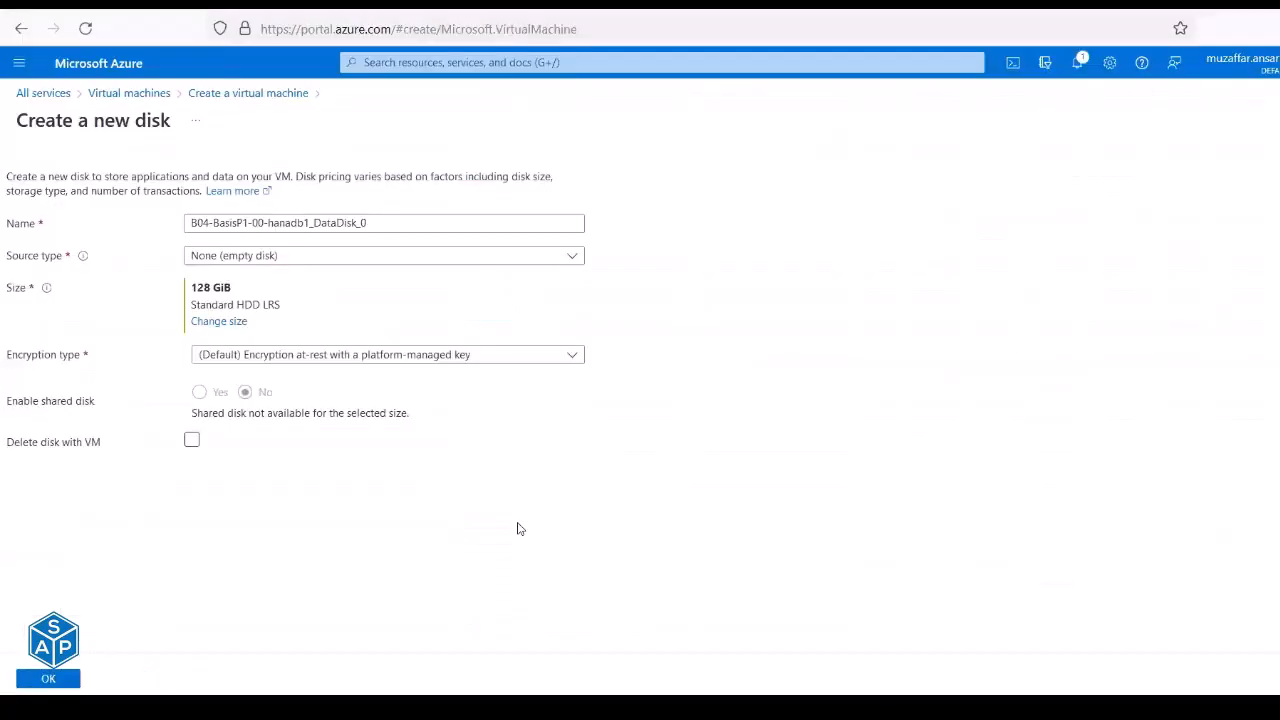
left_click(48, 679)
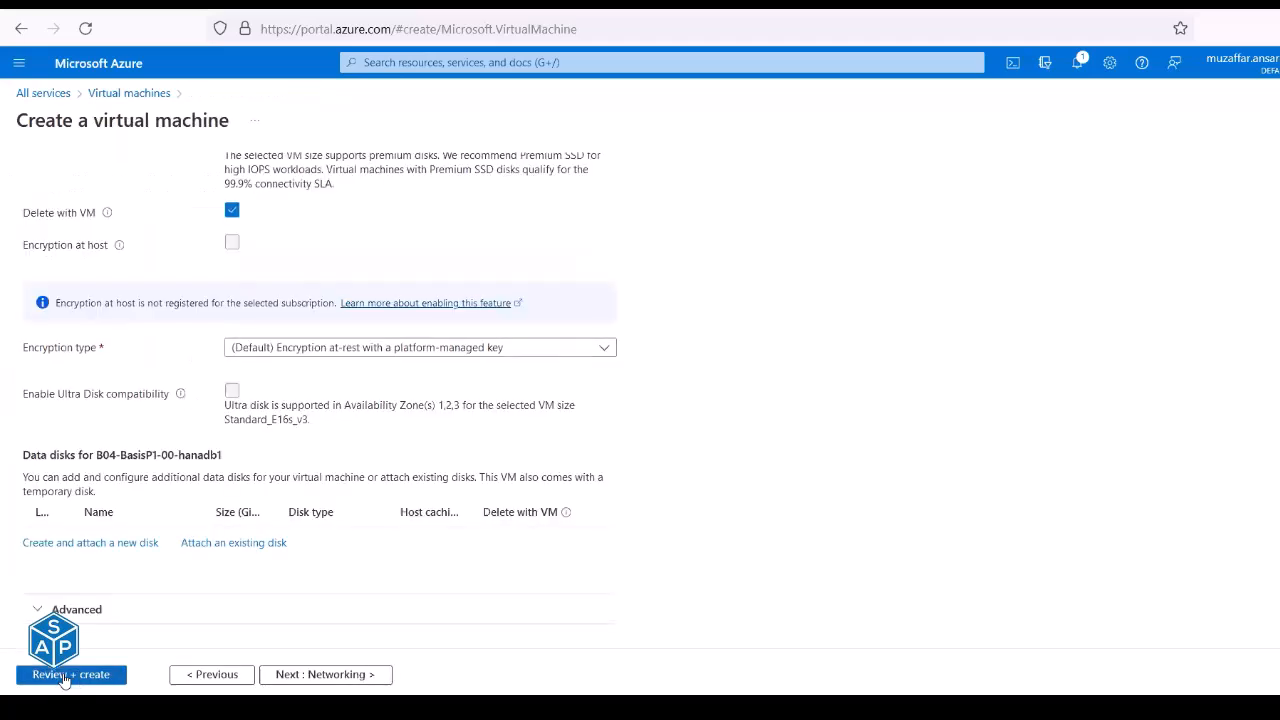
Create and attach a second data disk of 128 GiB (S10) on Standard HDD (locally-redundant storage).
left_click(103, 568)
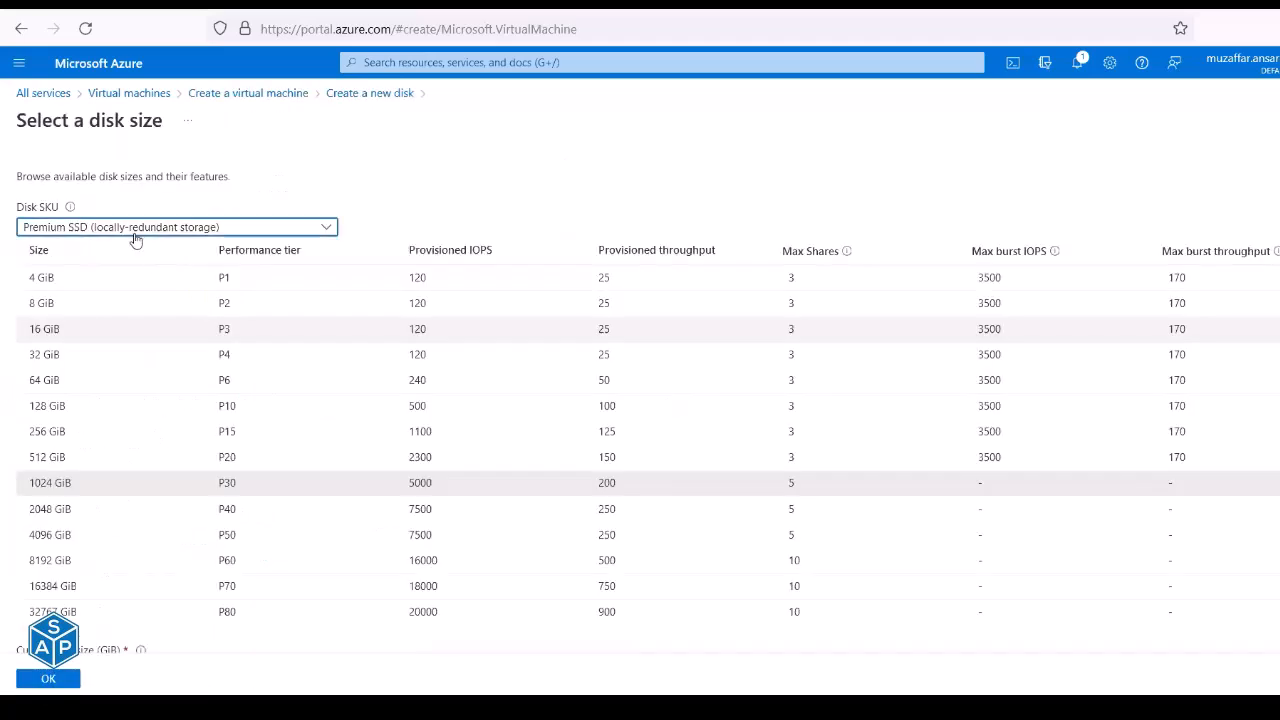
left_click(128, 229)
left_click(93, 418)
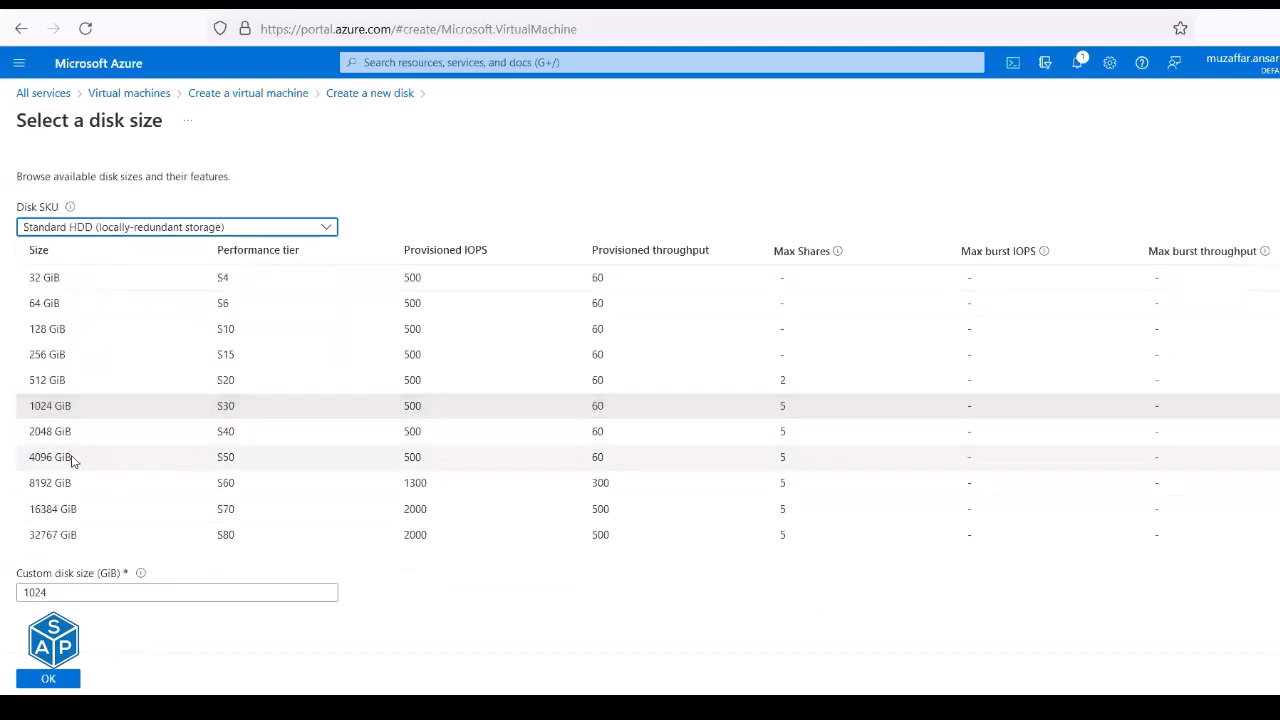
left_click(47, 329)
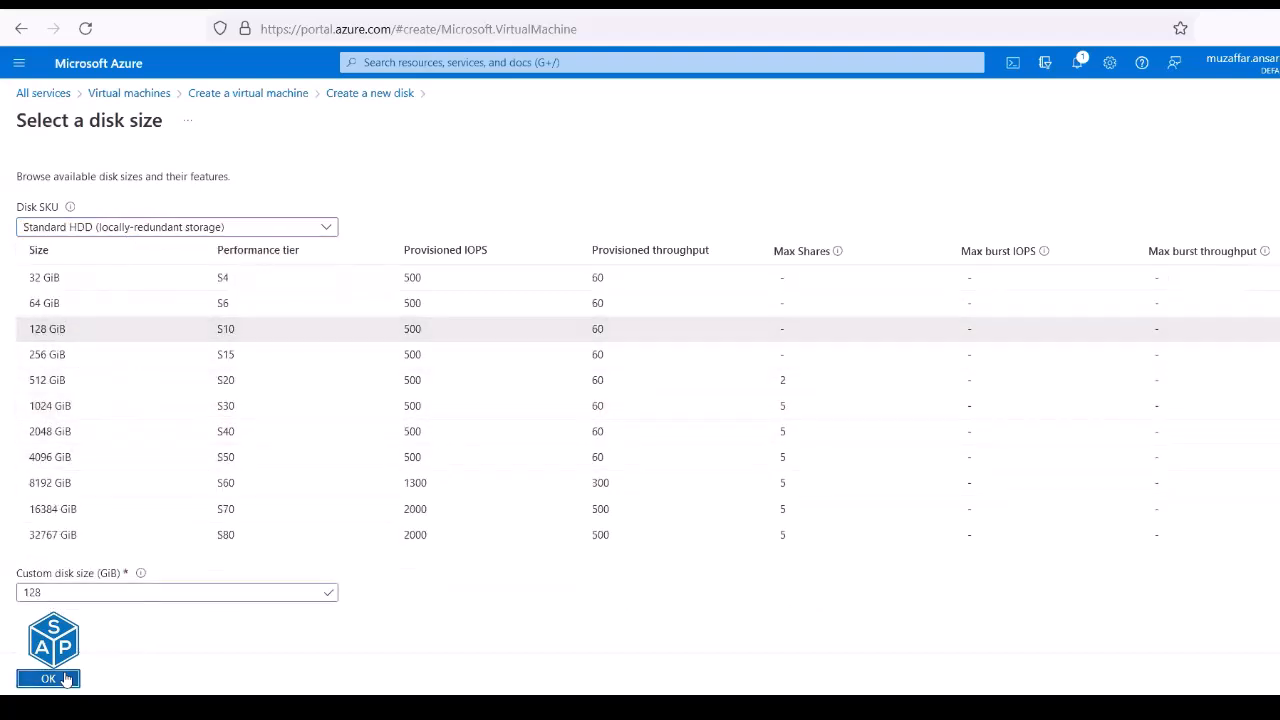
left_click(62, 678)
left_click(62, 678)
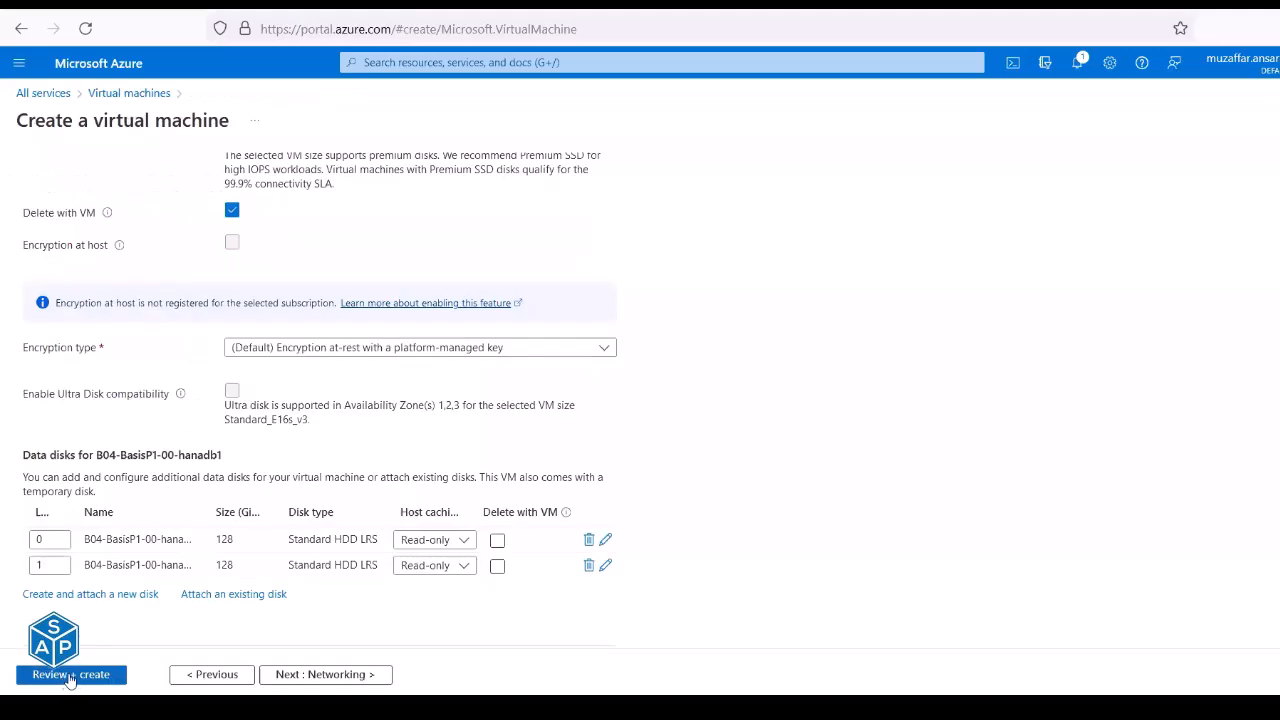
Create and attach a third data disk, B04-BasisP1-00-hanadb1_DataDisk_2, sized 128 GiB (S10) on Standard HDD (locally-redundant storage).
left_click(74, 599)
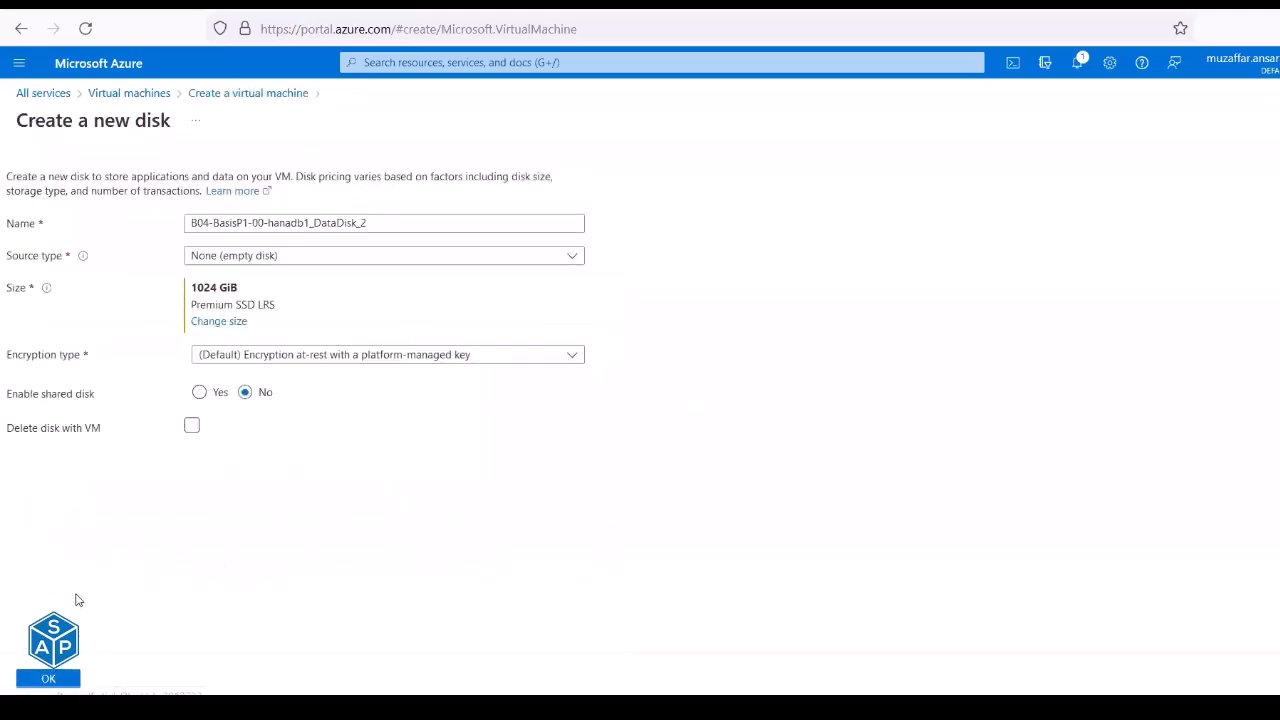
left_click(221, 321)
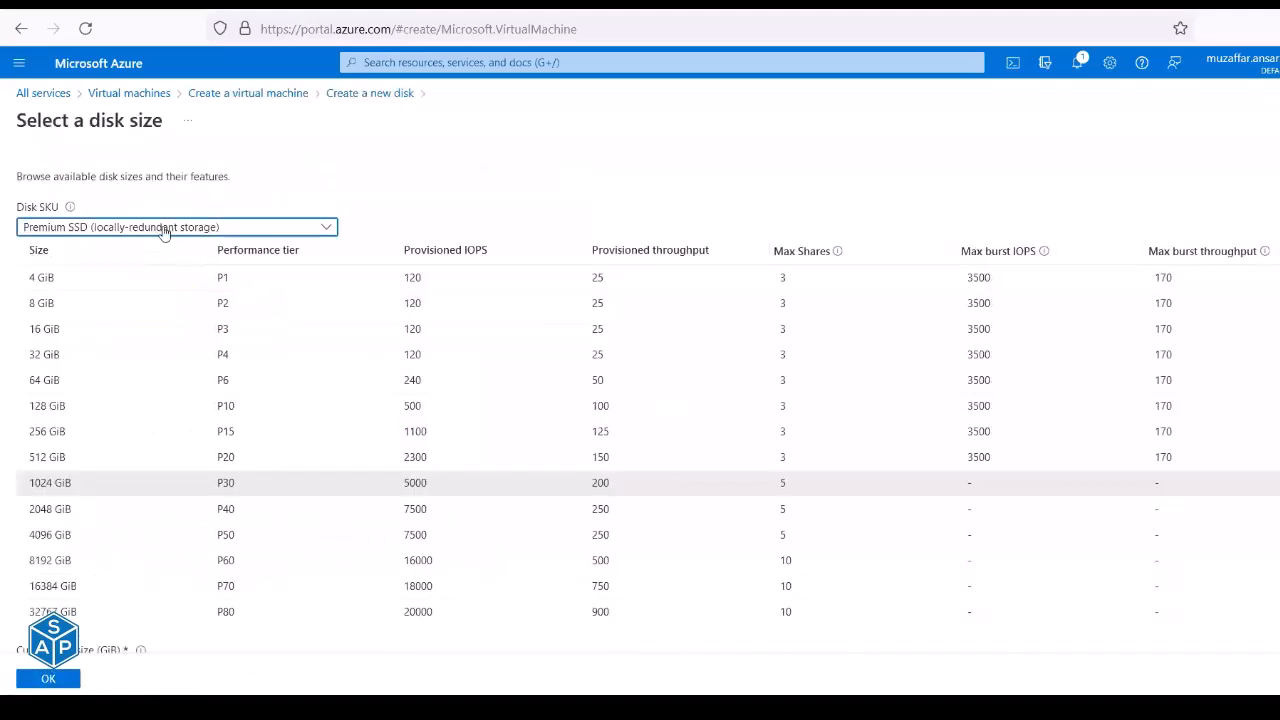
left_click(162, 229)
left_click(105, 403)
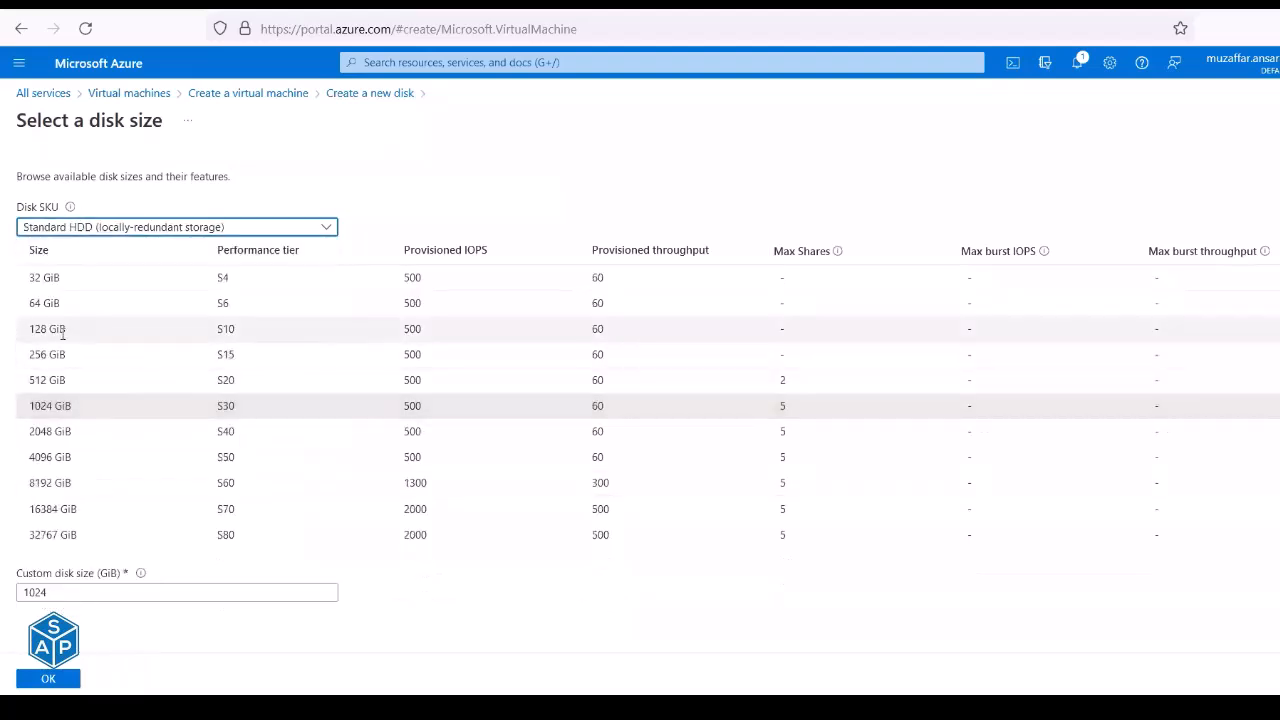
left_click(55, 330)
left_click(48, 680)
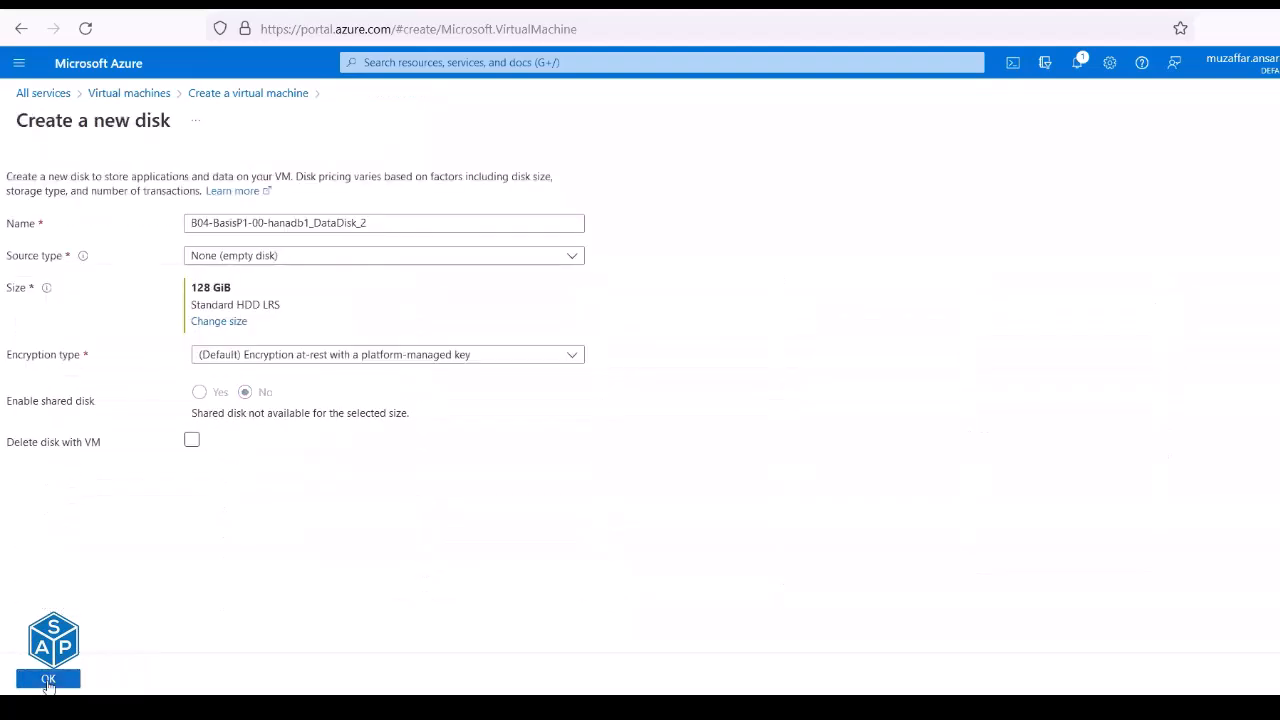
left_click(48, 680)
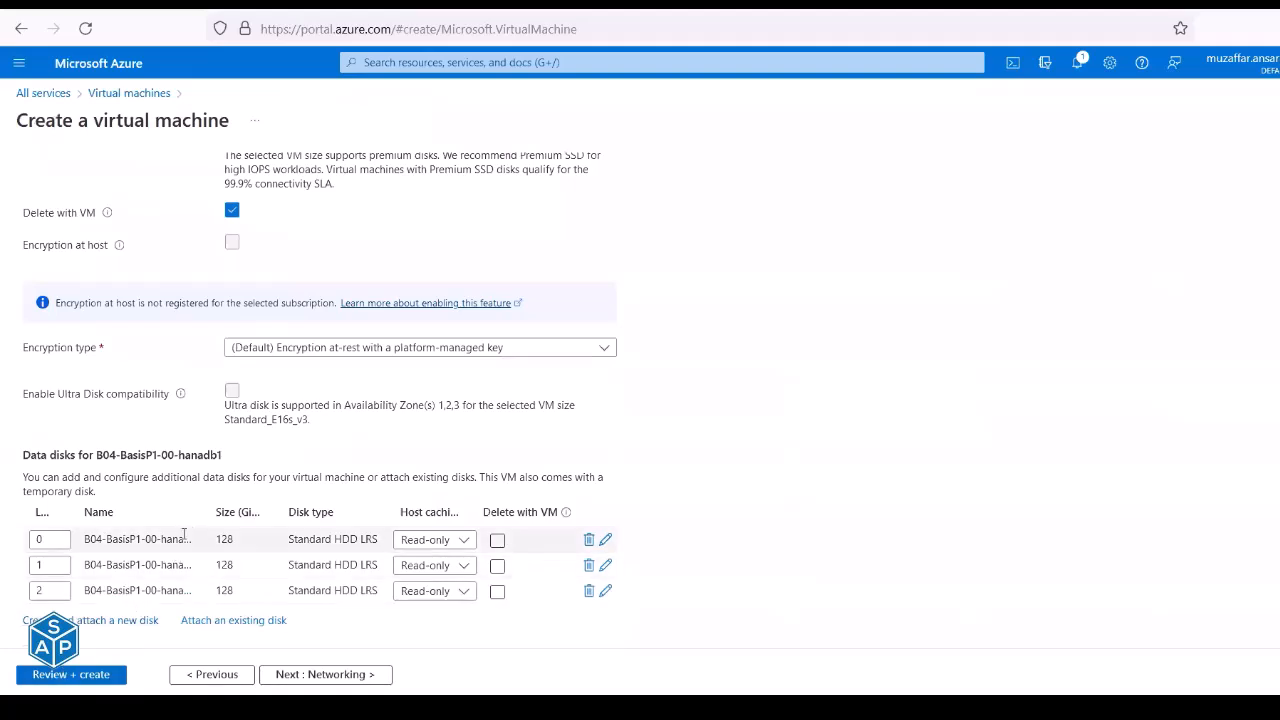
Widen the Name column of the data disks list and check the full names and sizes of the attached disks.
left_click_drag(207, 510, 272, 510)
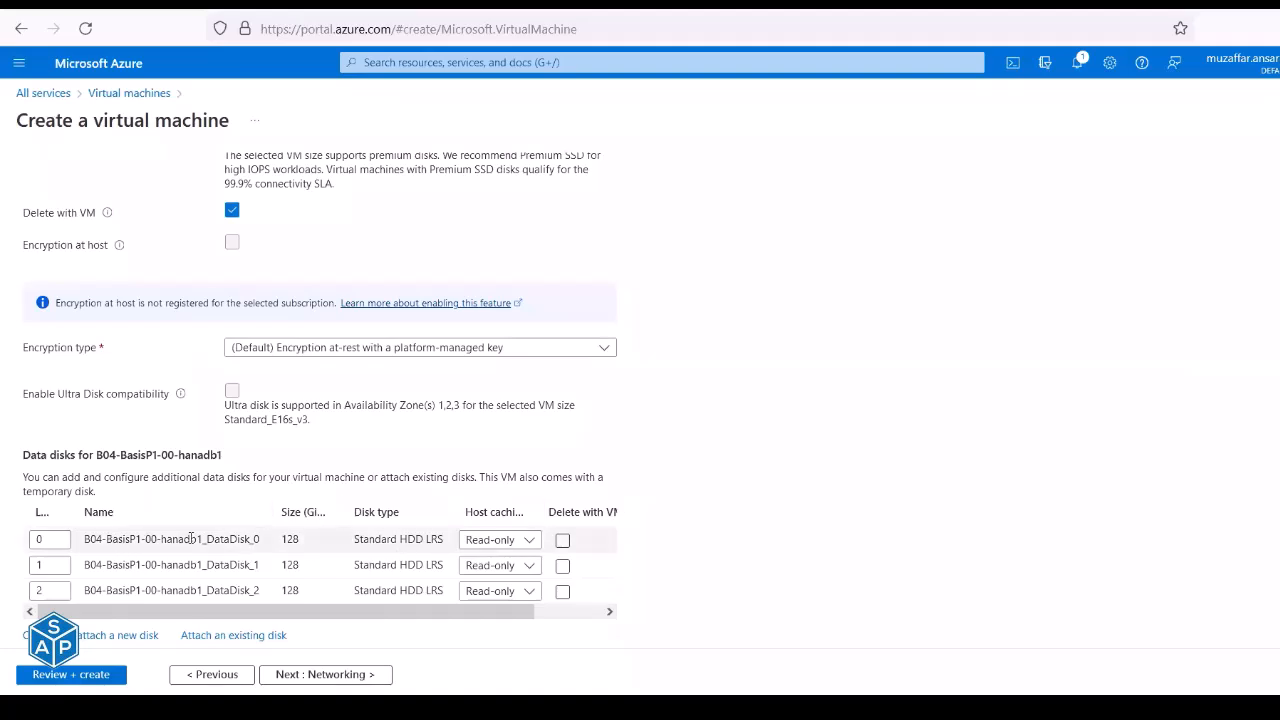
left_click_drag(210, 539, 261, 592)
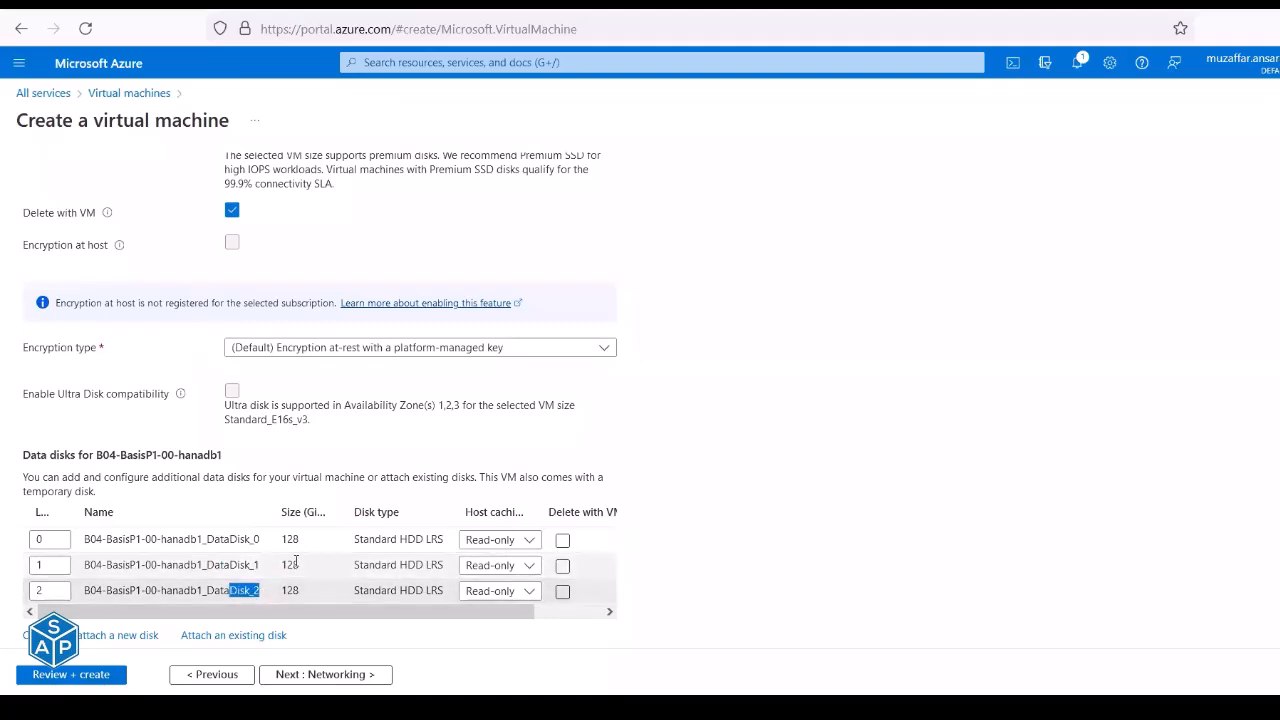
left_click_drag(283, 539, 300, 571)
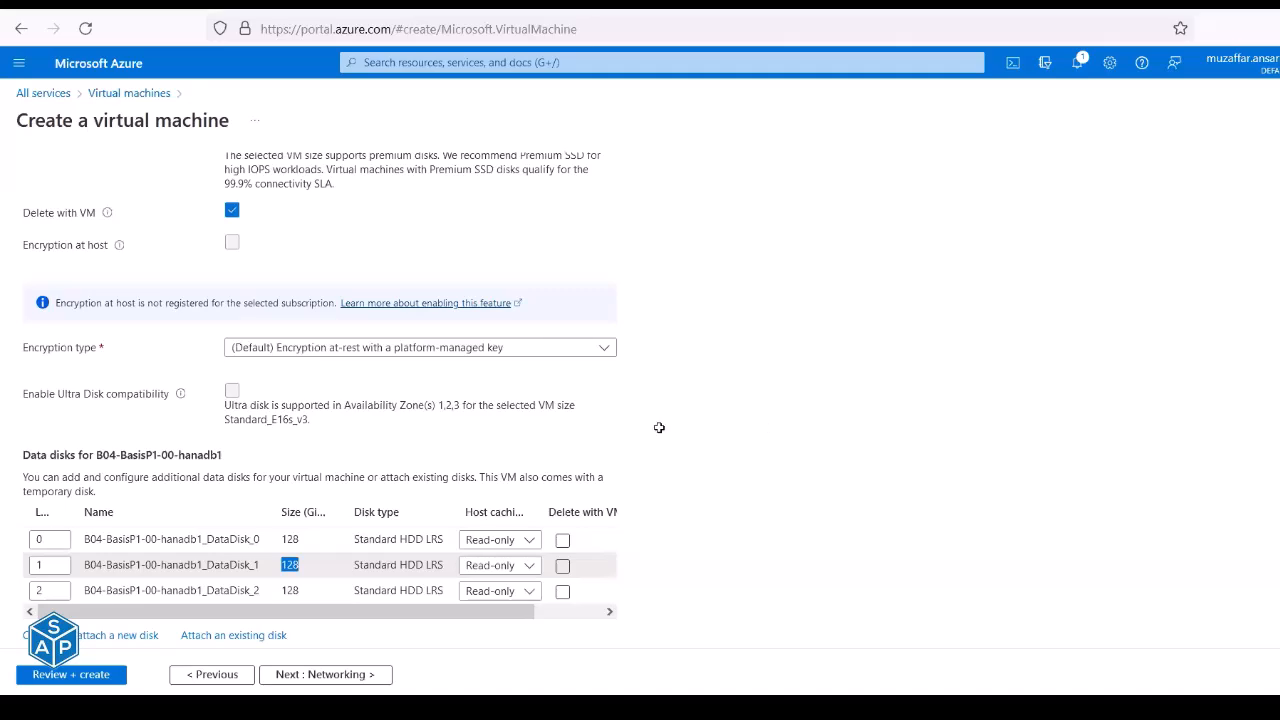
Check the third disk and virtual network entries in the Excel checklist and proceed to the virtual machine's networking settings in Azure.
key("alt+Tab")
left_click(580, 428)
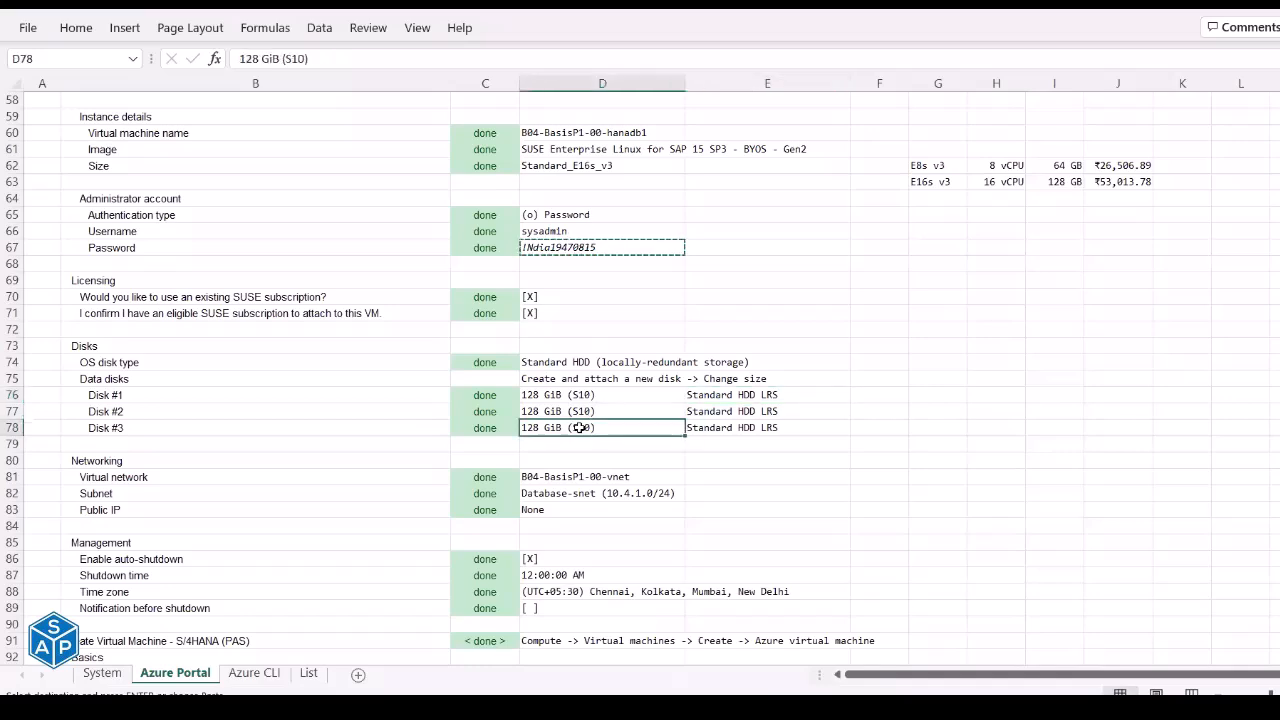
scroll(580, 428, "down", 4)
left_click(569, 281)
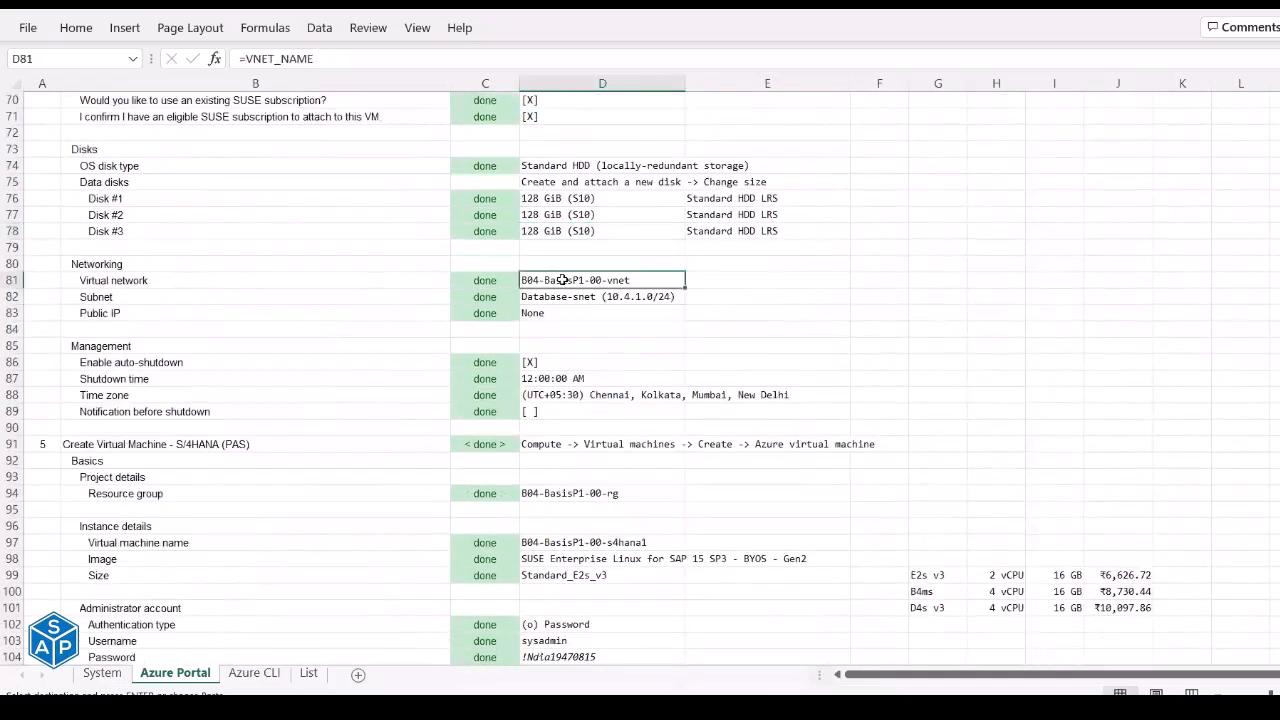
key("alt+Tab")
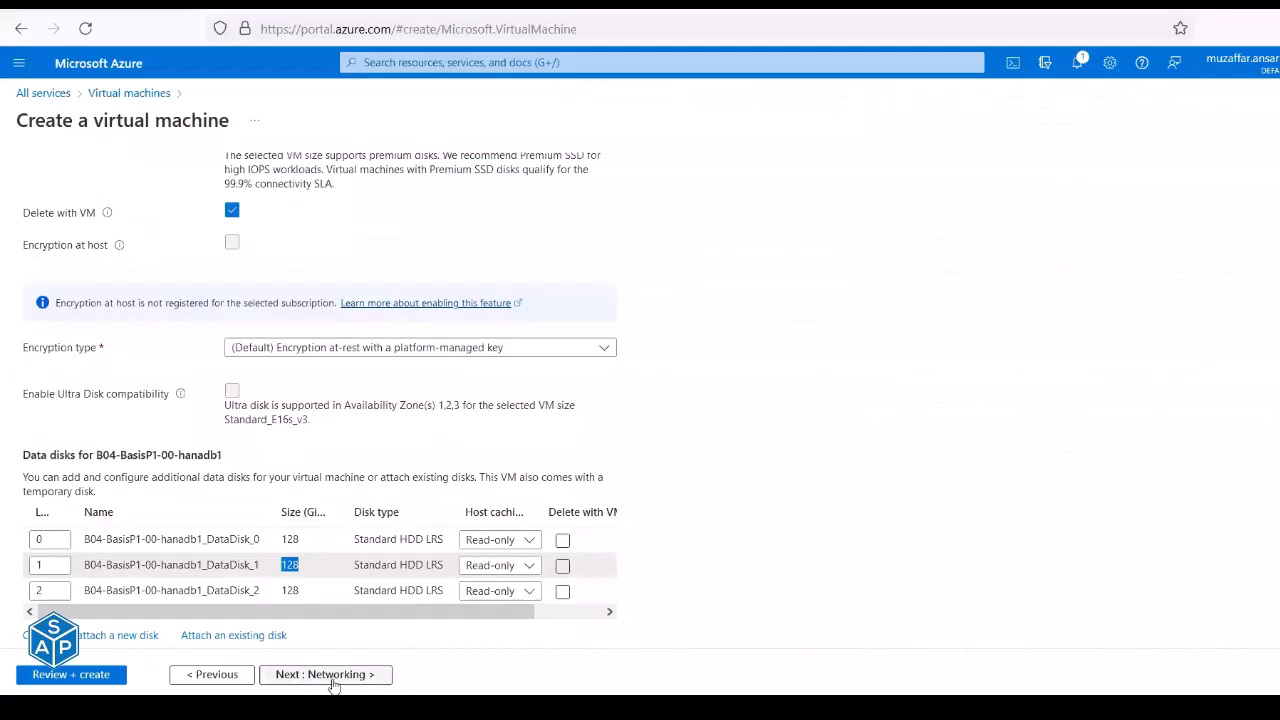
left_click(333, 675)
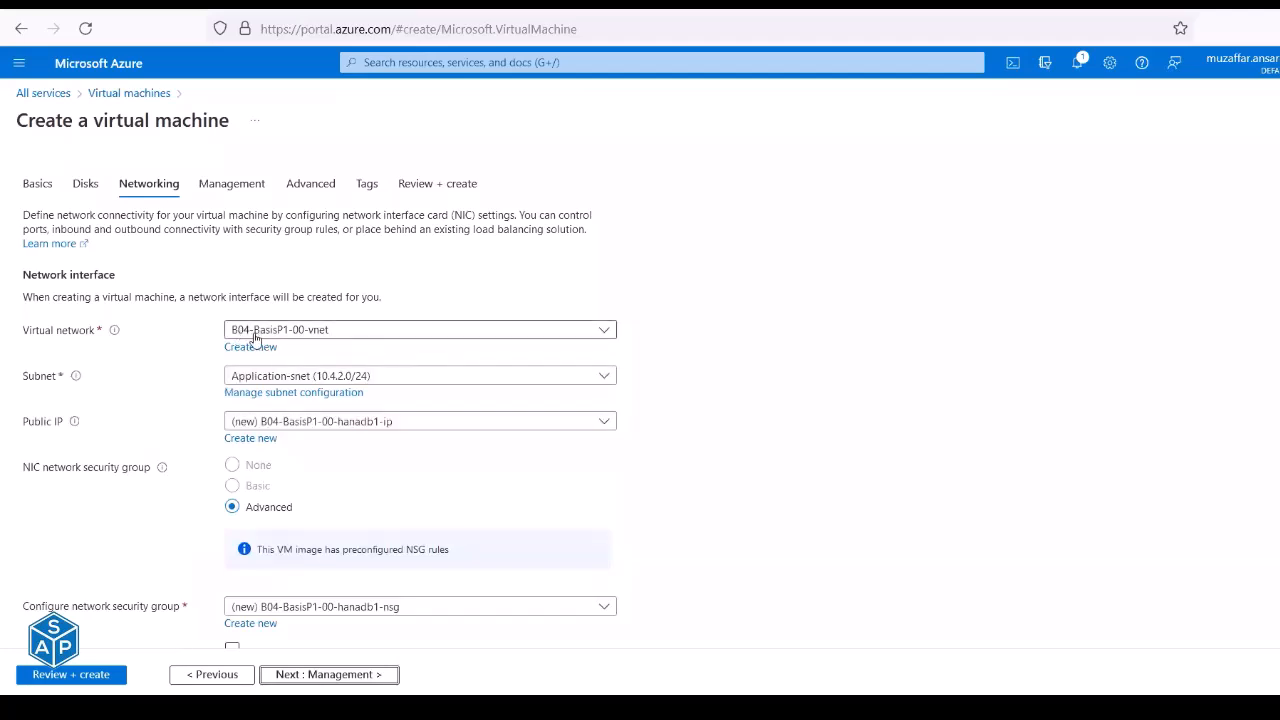
Look up the subnet in the checklist and set the virtual machine's subnet to Database-snet (10.4.1.0/24).
key("alt+Tab")
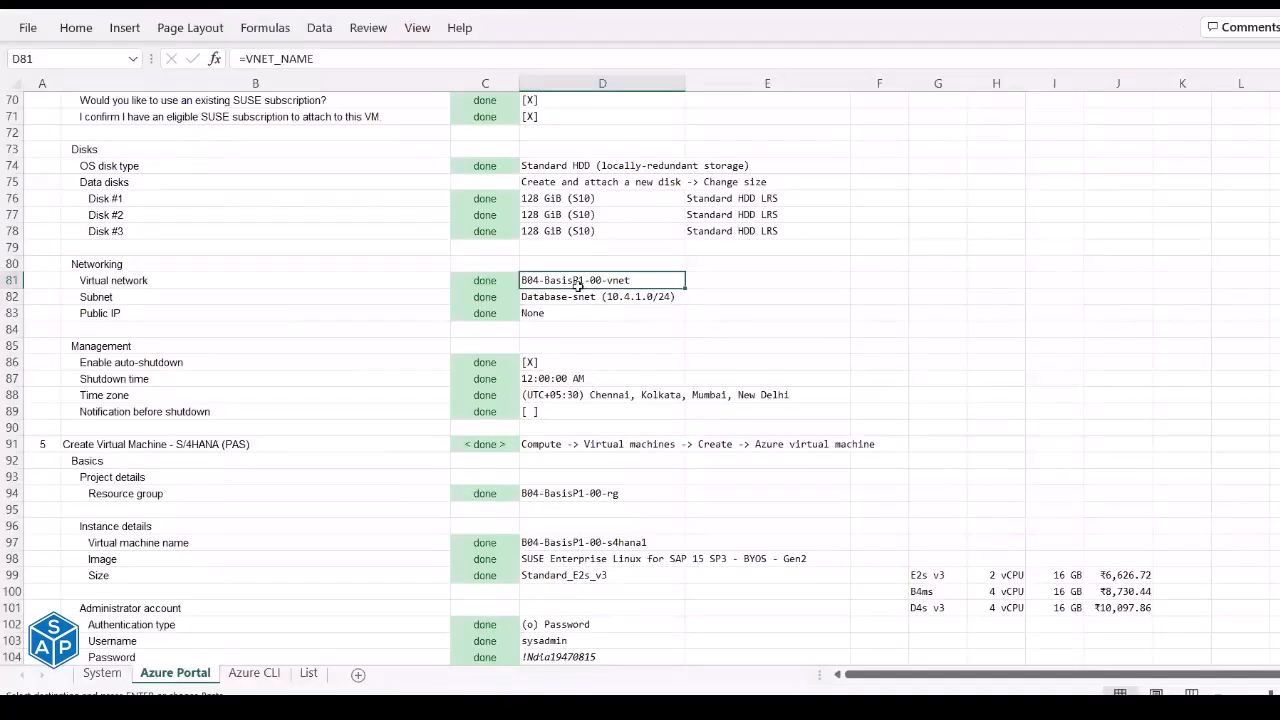
left_click(578, 297)
key("alt+Tab")
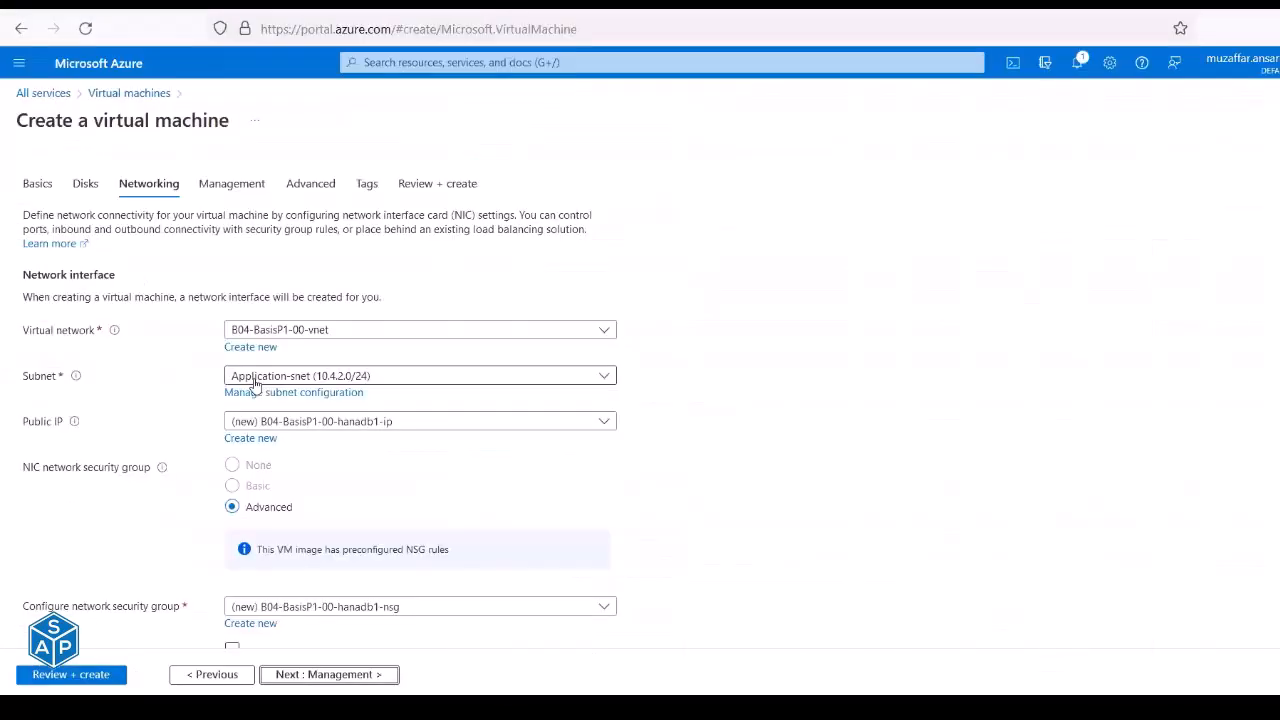
left_click(255, 379)
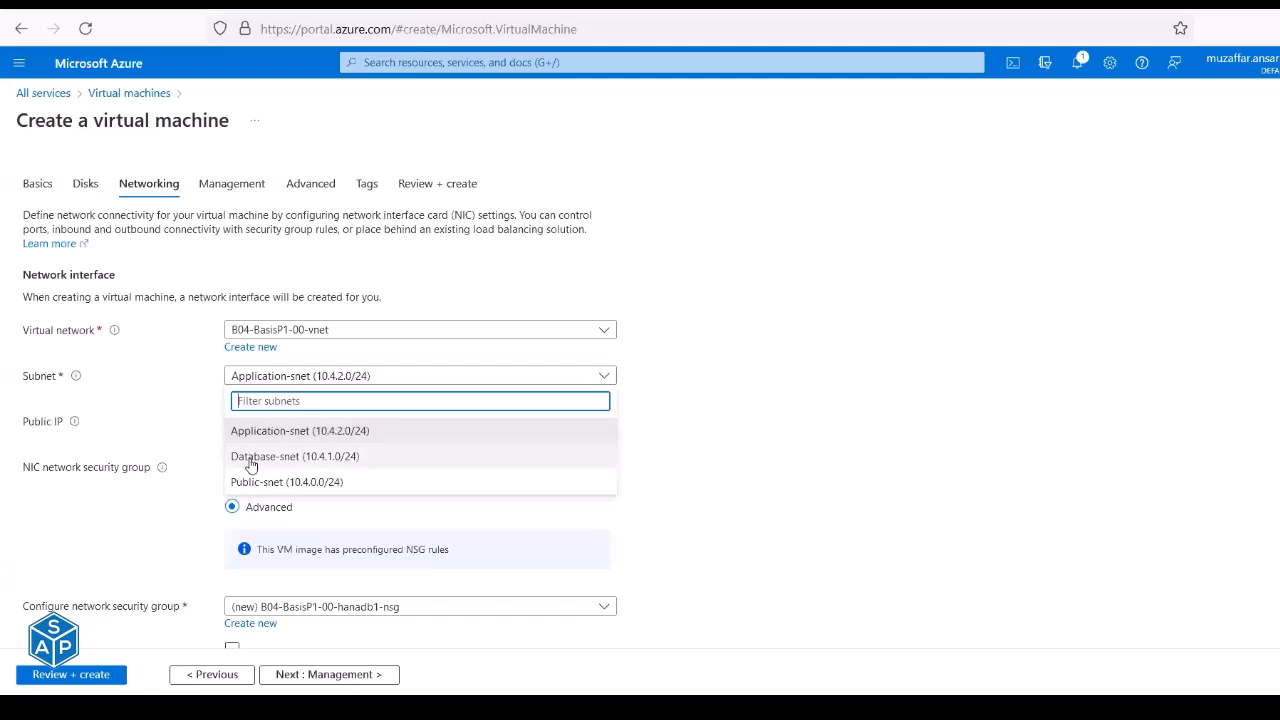
left_click(252, 457)
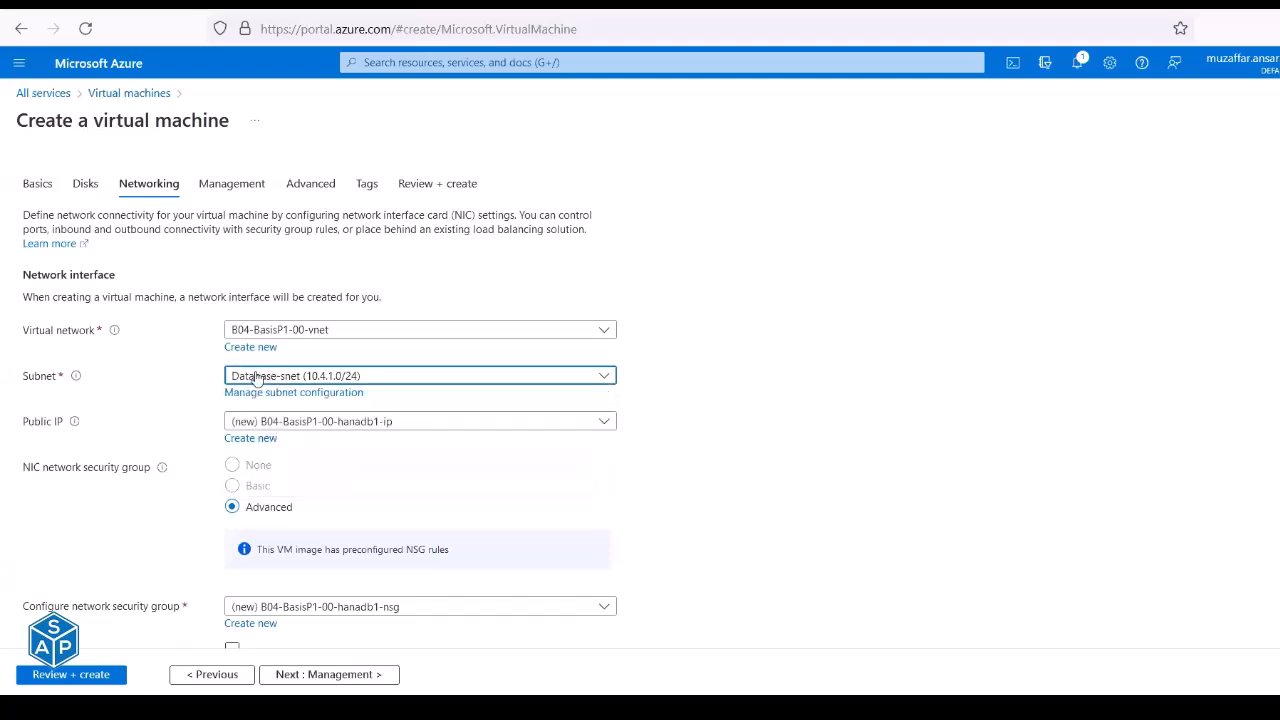
Look up the public IP entry in the Excel checklist and set the virtual machine's public IP to None in Azure.
key("alt+Tab")
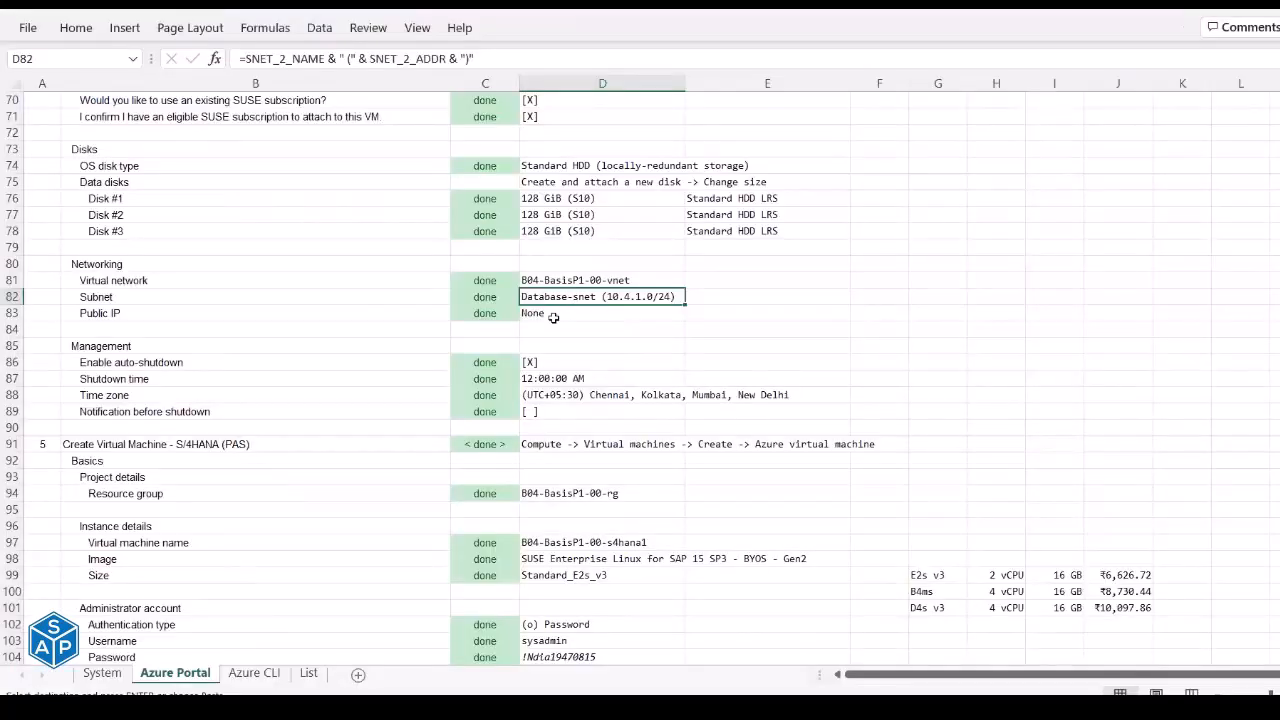
left_click(553, 312)
key("alt+Tab")
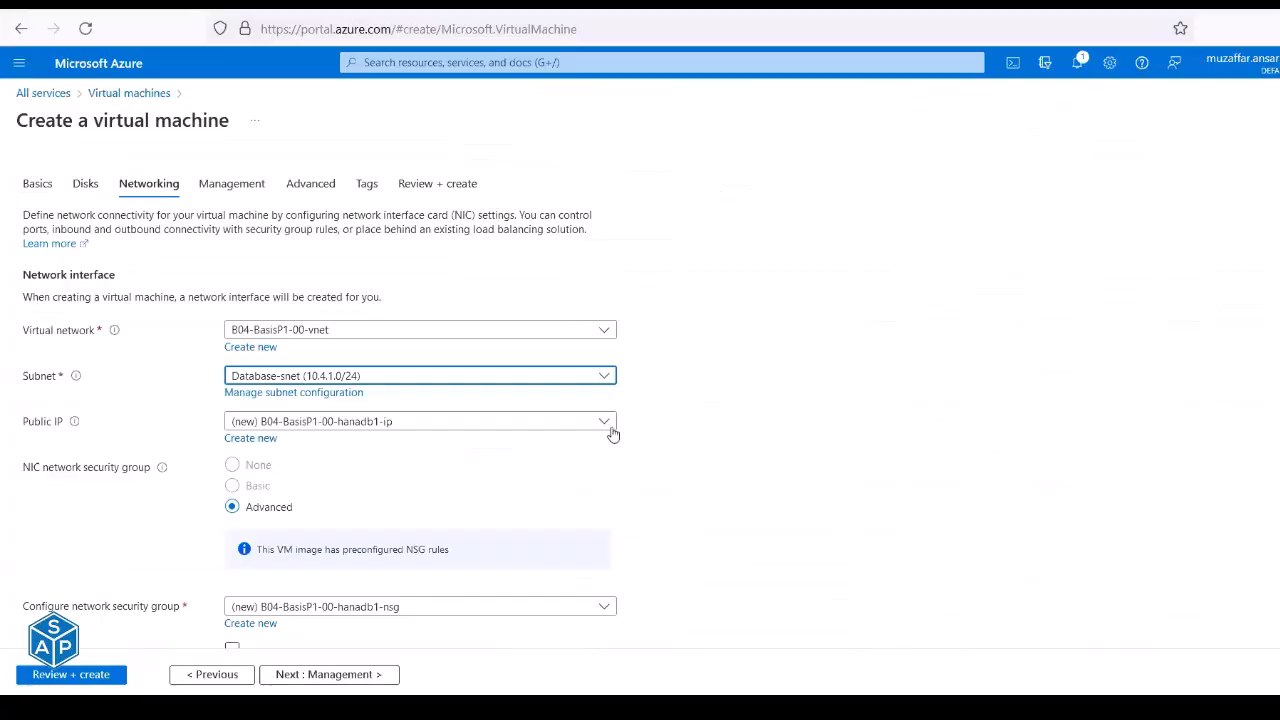
left_click(605, 422)
left_click(575, 471)
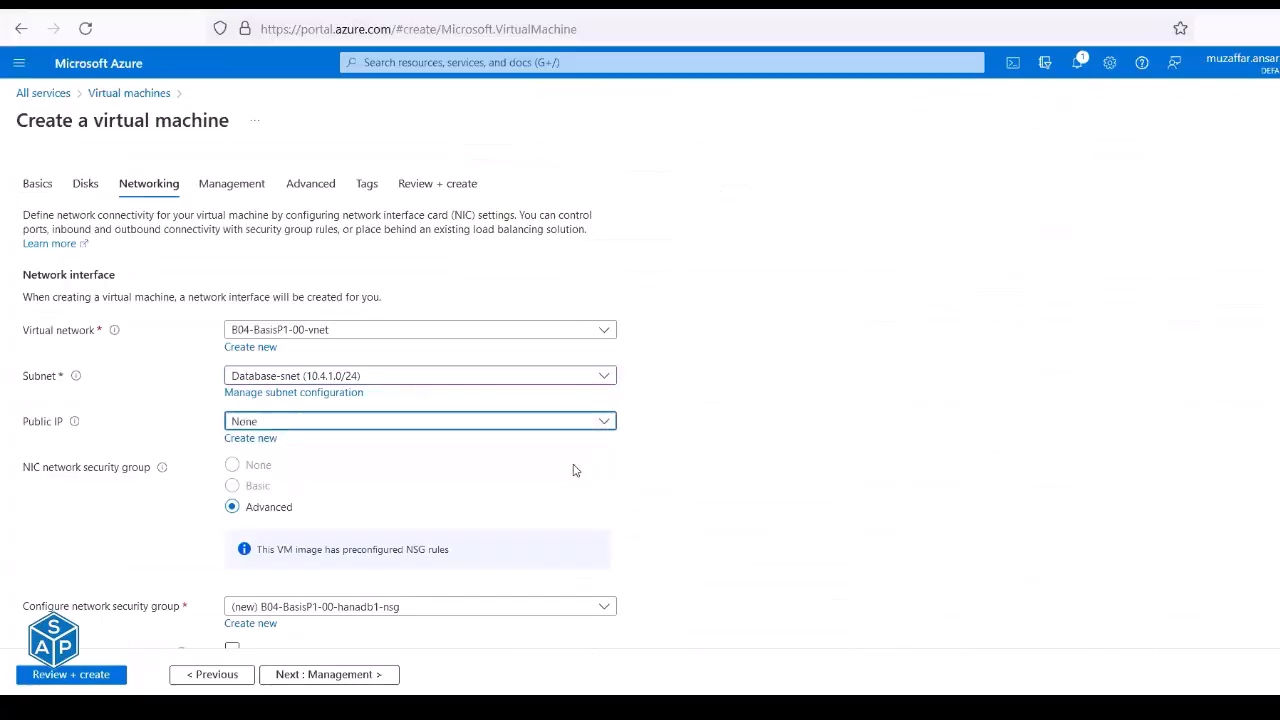
Check the auto-shutdown entry in the Excel checklist and enable auto-shutdown in the virtual machine's management settings in Azure.
key("alt+Tab")
left_click(549, 361)
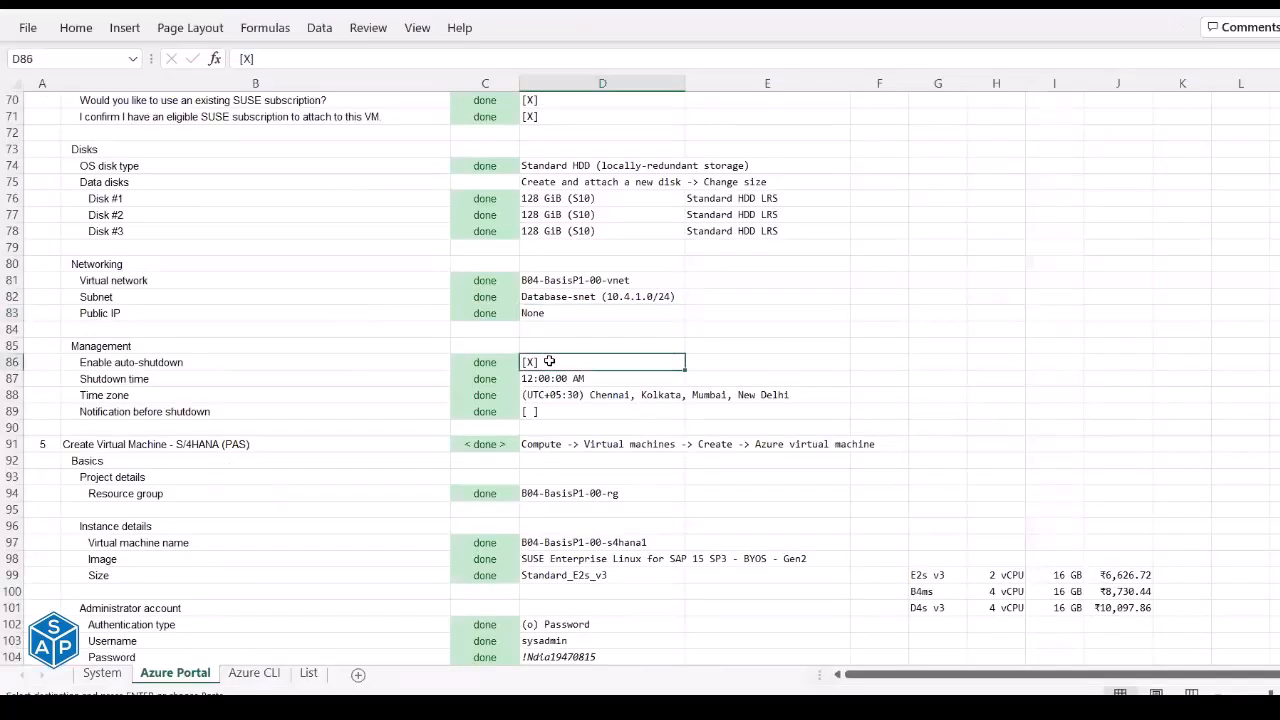
key("alt+Tab")
left_click(320, 674)
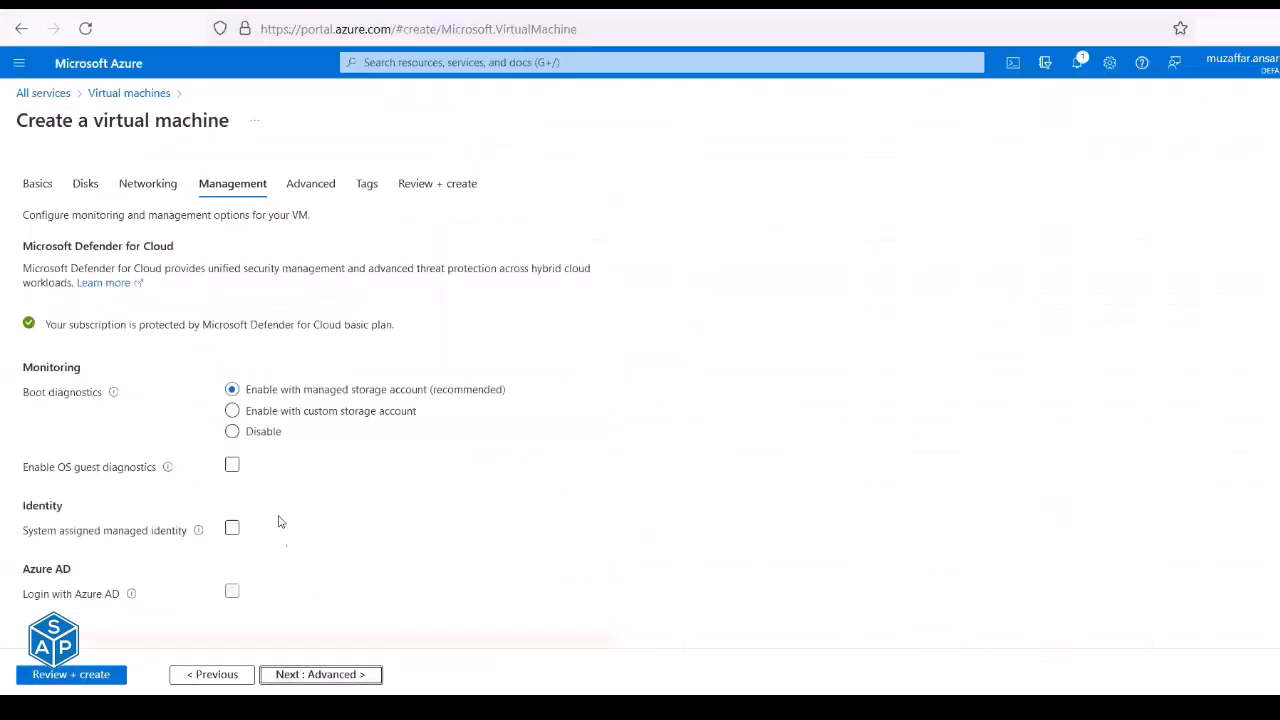
scroll(82, 552, "down", 2)
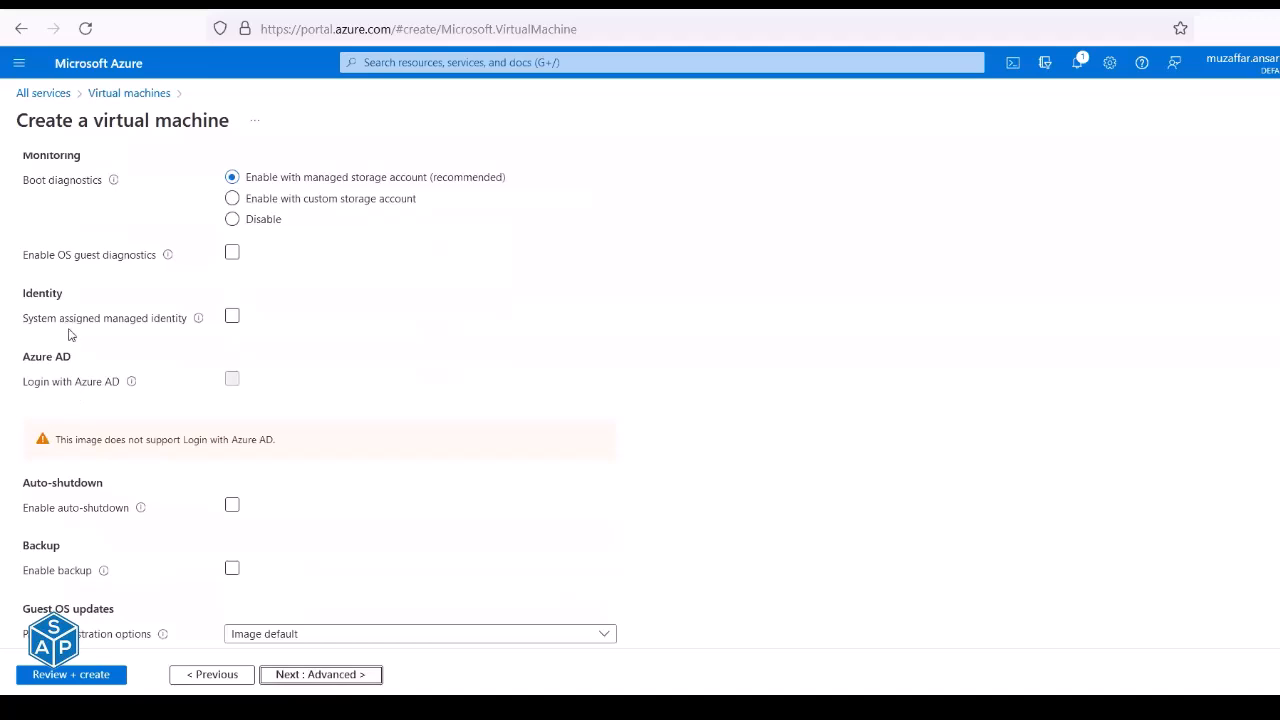
scroll(126, 411, "down", 1)
left_click(235, 444)
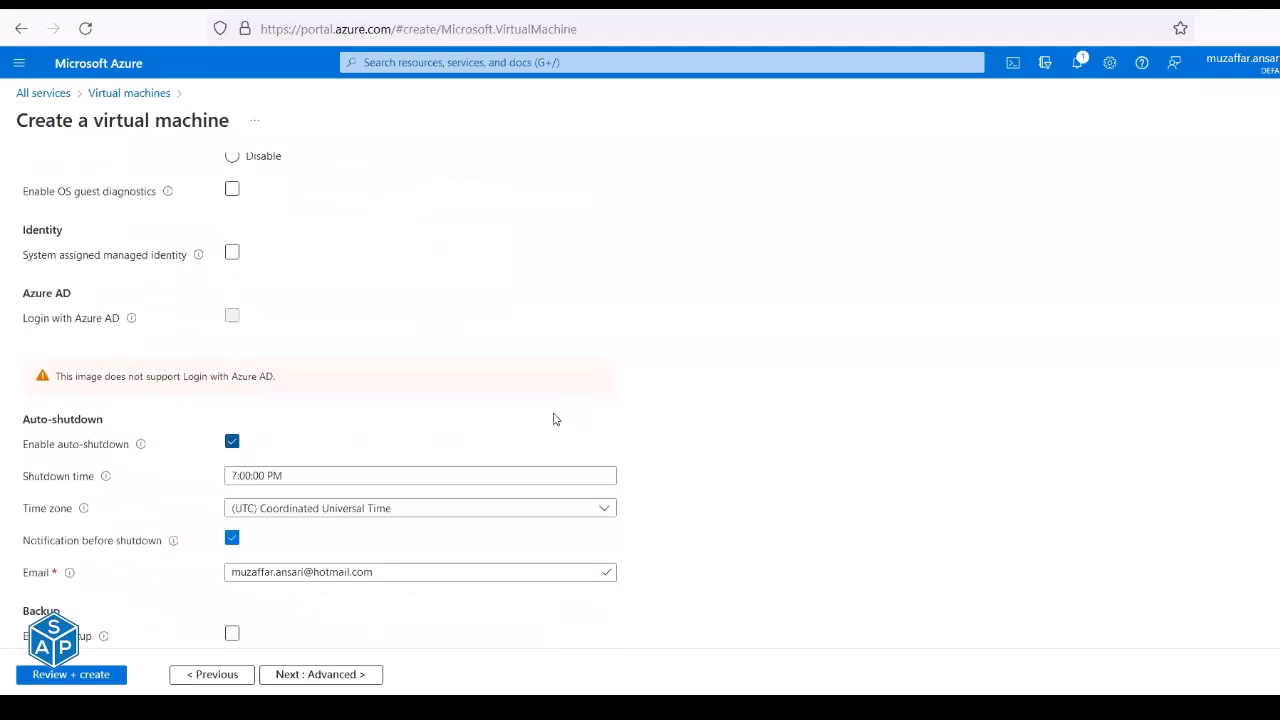
Copy the shutdown time 12:00:00 AM from the Excel checklist into the auto-shutdown time setting in Azure.
key("alt+Tab")
left_click(602, 379)
key("ctrl+c")
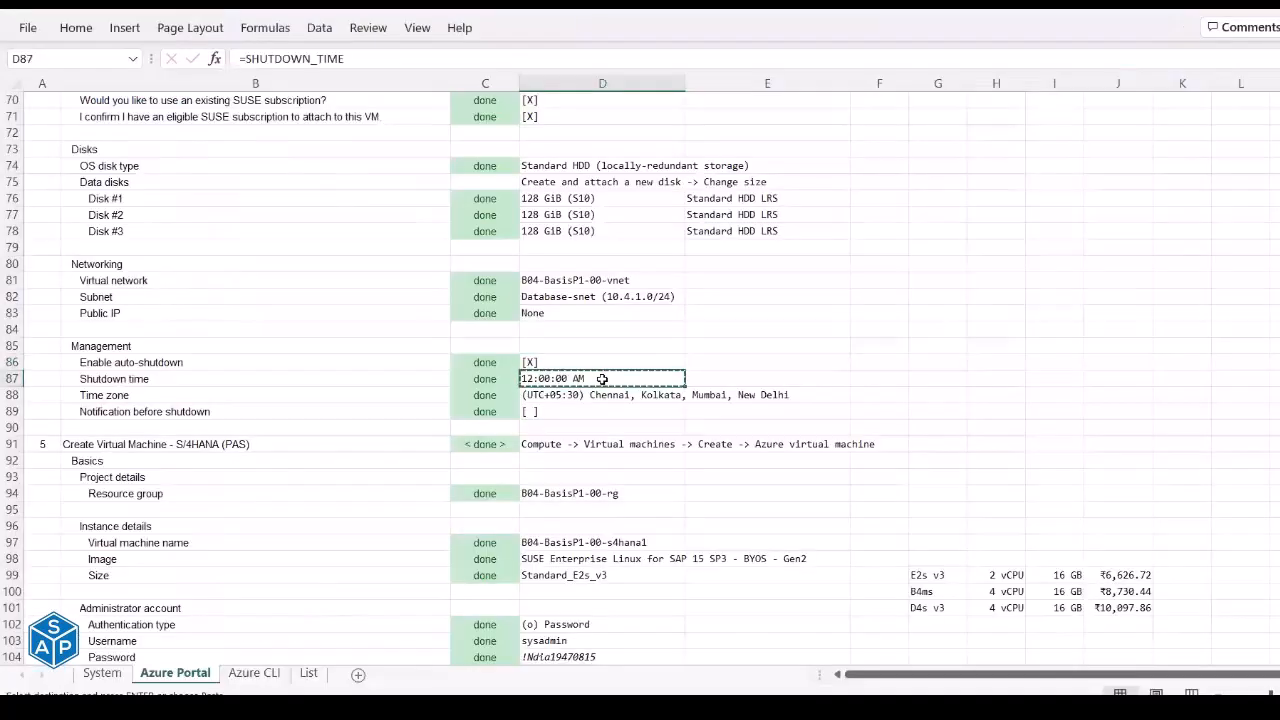
key("alt+Tab")
left_click(298, 475)
left_click_drag(298, 475, 172, 474)
key("ctrl+v")
Set the auto-shutdown time zone to (UTC+05:30) Chennai, Kolkata, Mumbai, New Delhi and turn off notification before shutdown, checking against the Excel checklist.
left_click(300, 508)
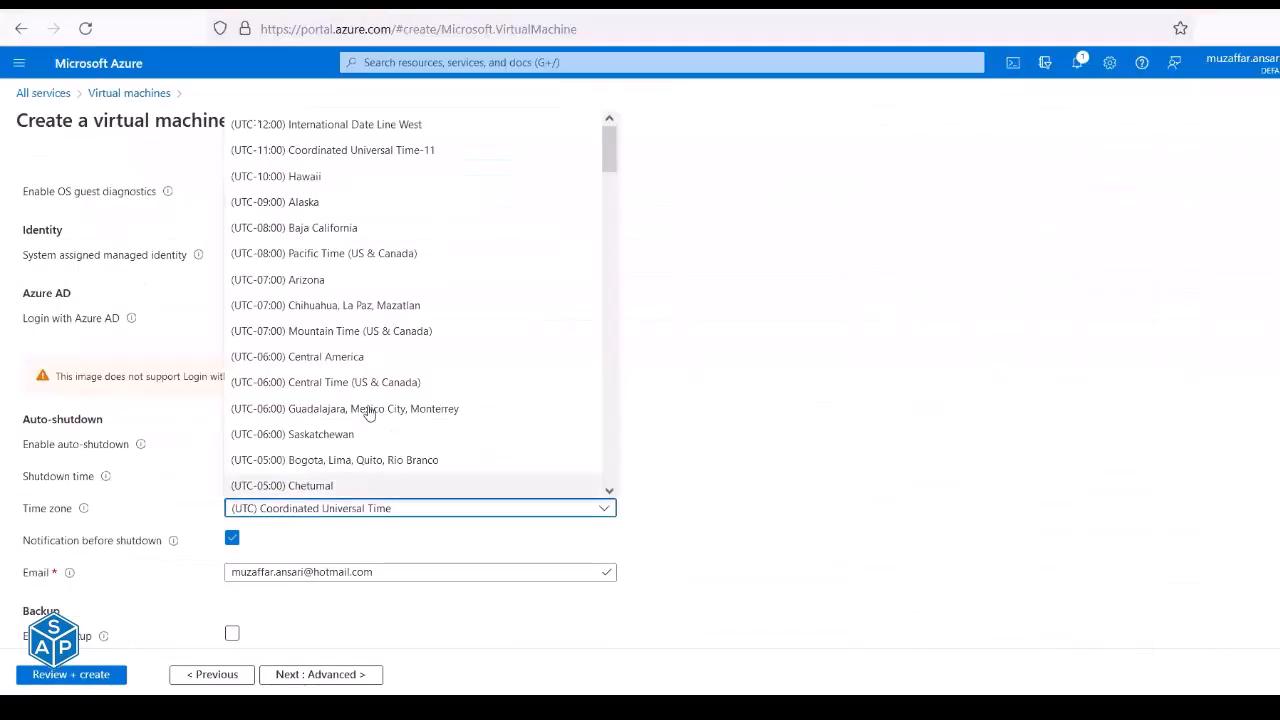
scroll(409, 334, "down", 8)
scroll(409, 334, "down", 7)
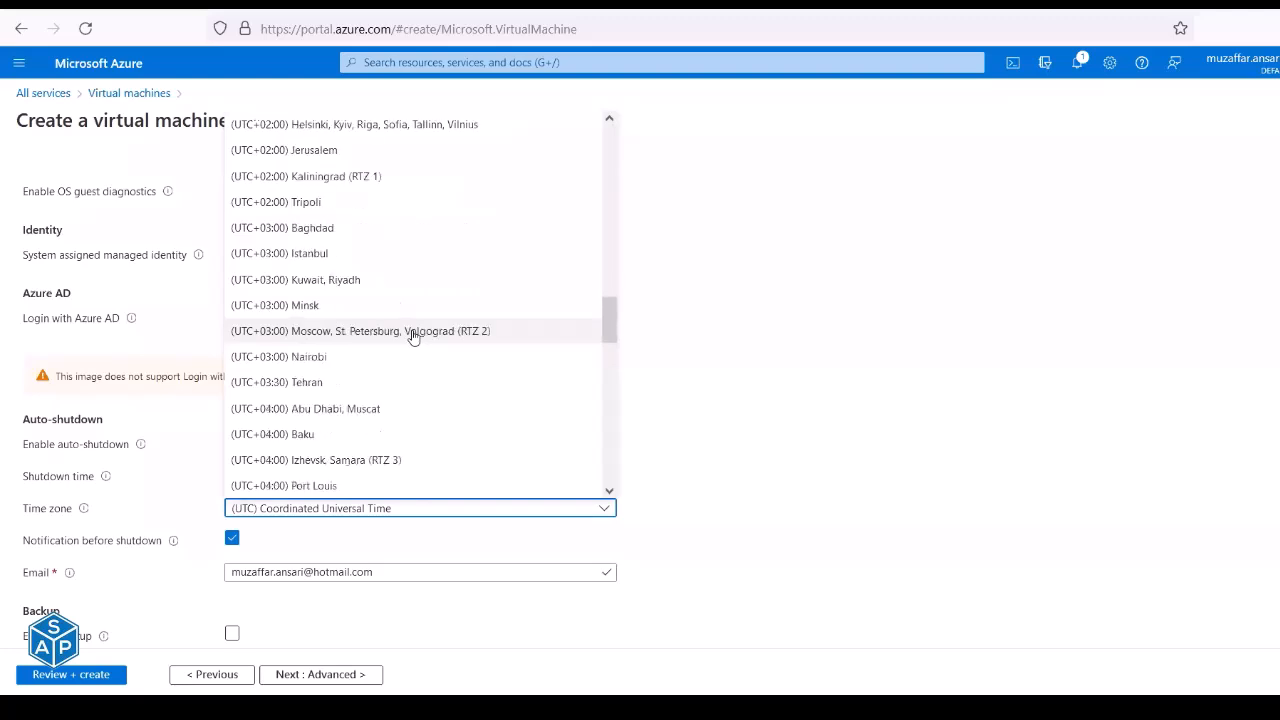
left_click(405, 440)
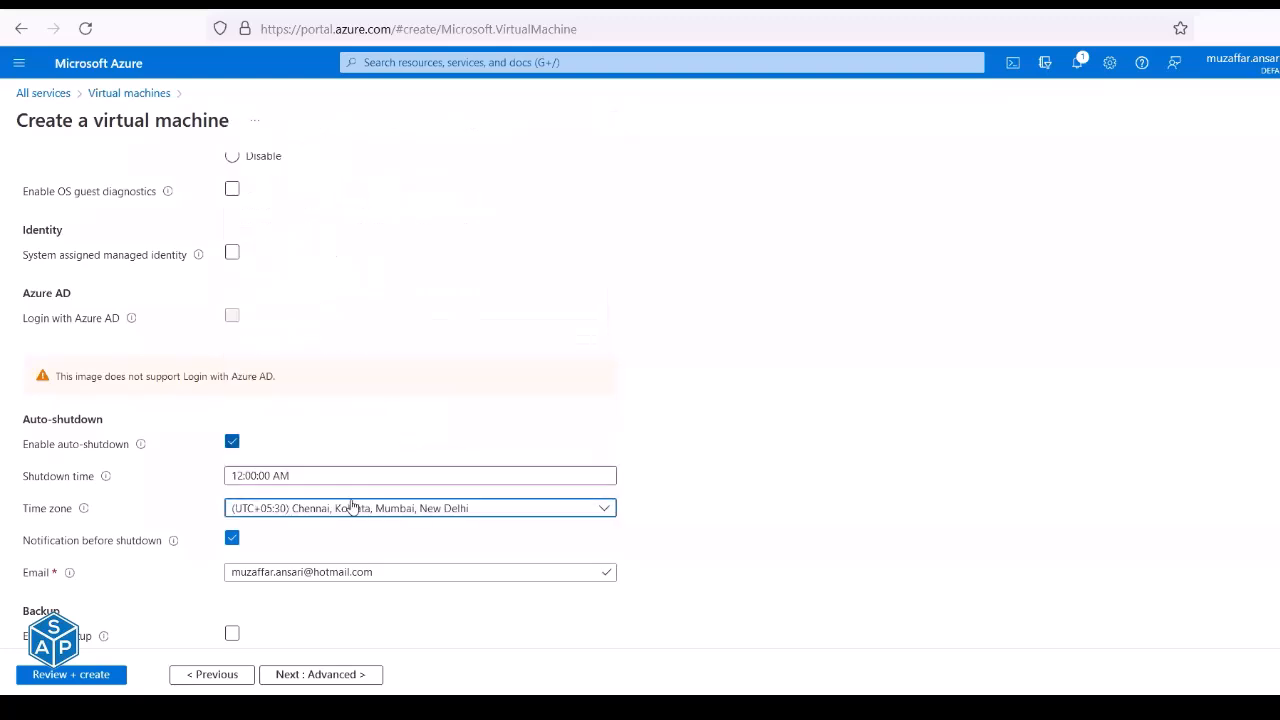
left_click(232, 538)
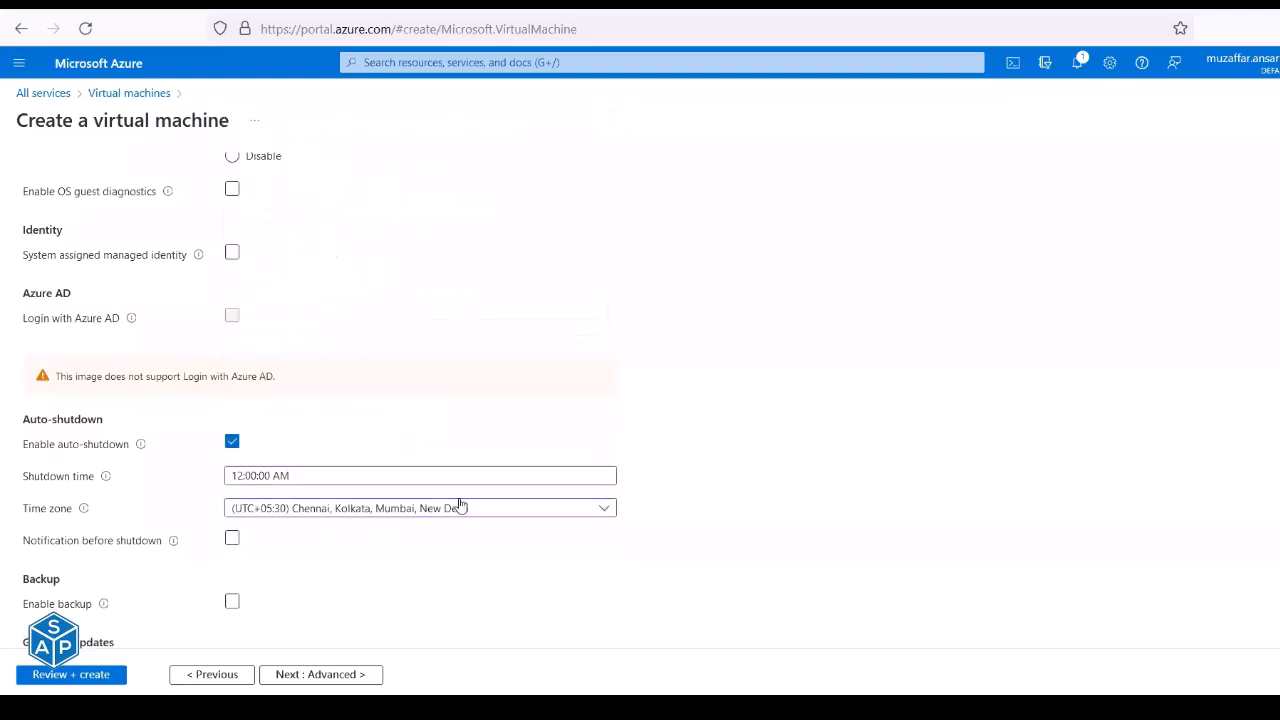
key("alt+Tab")
left_click(572, 414)
key("alt+Tab")
Validate and review the full configuration summary of B04-BasisP1-00-hanadb1, and submit the virtual machine for deployment.
left_click(99, 676)
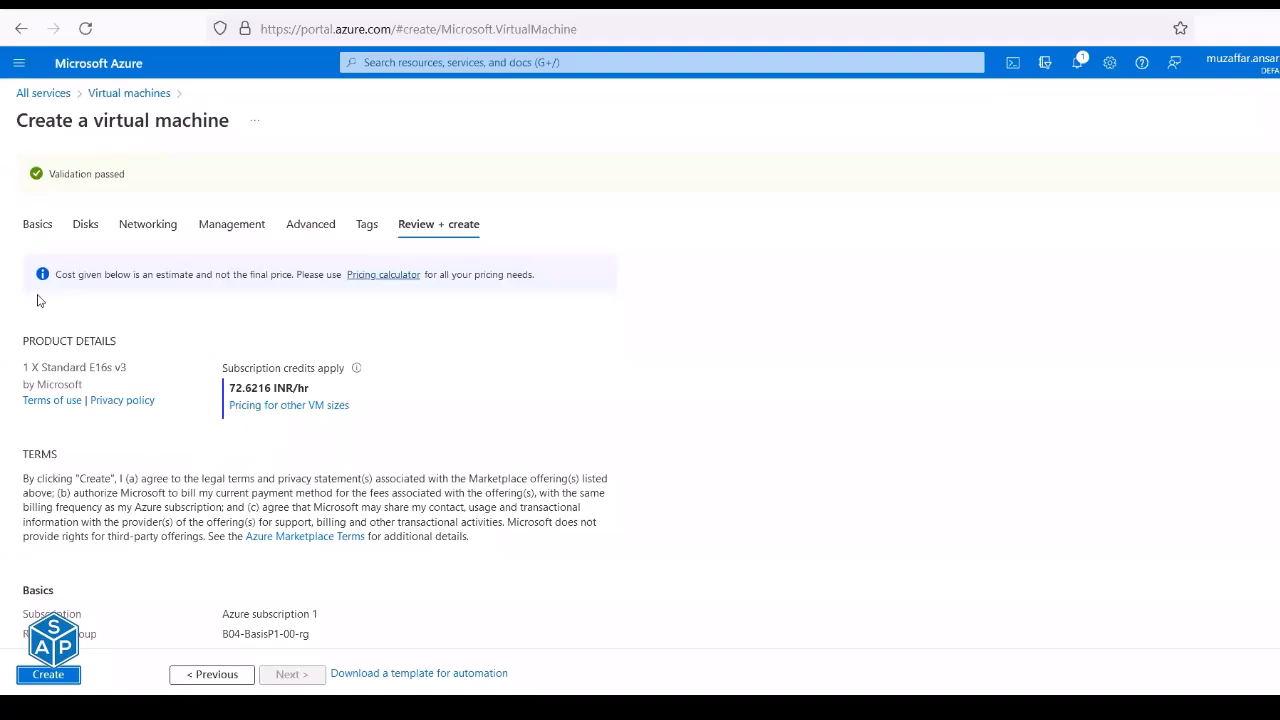
left_click_drag(51, 173, 140, 180)
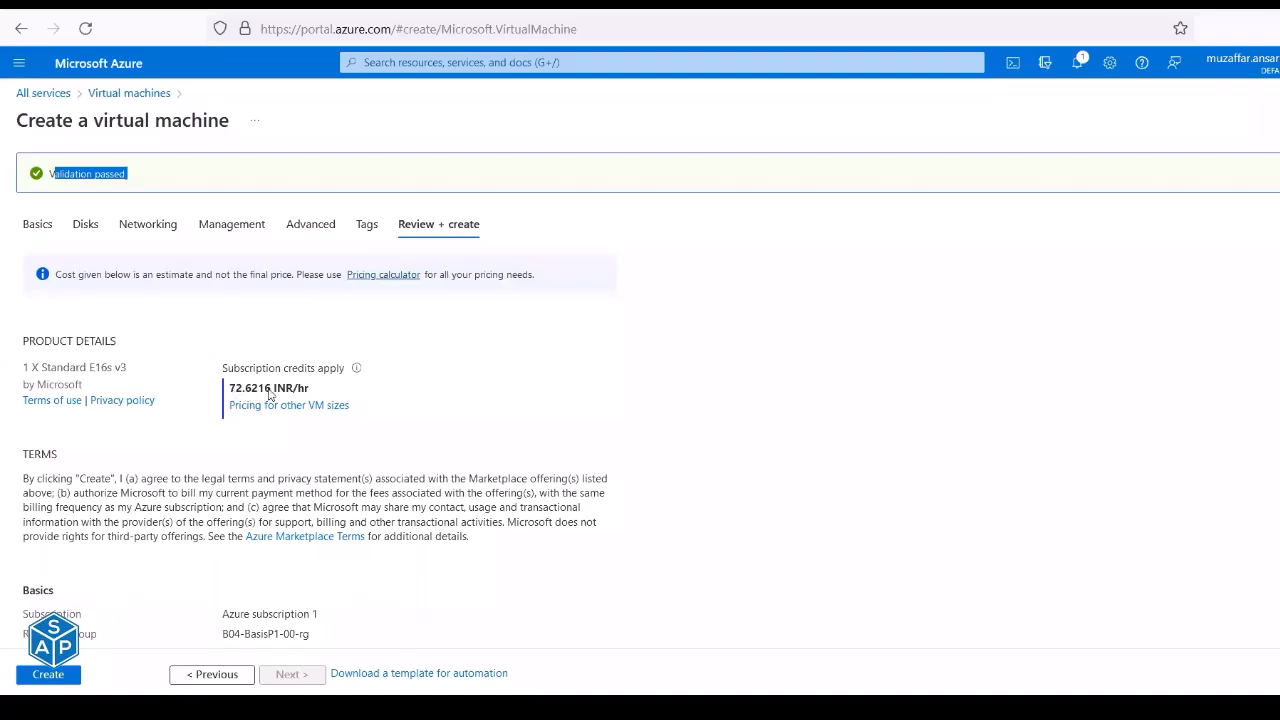
scroll(268, 395, "down", 3)
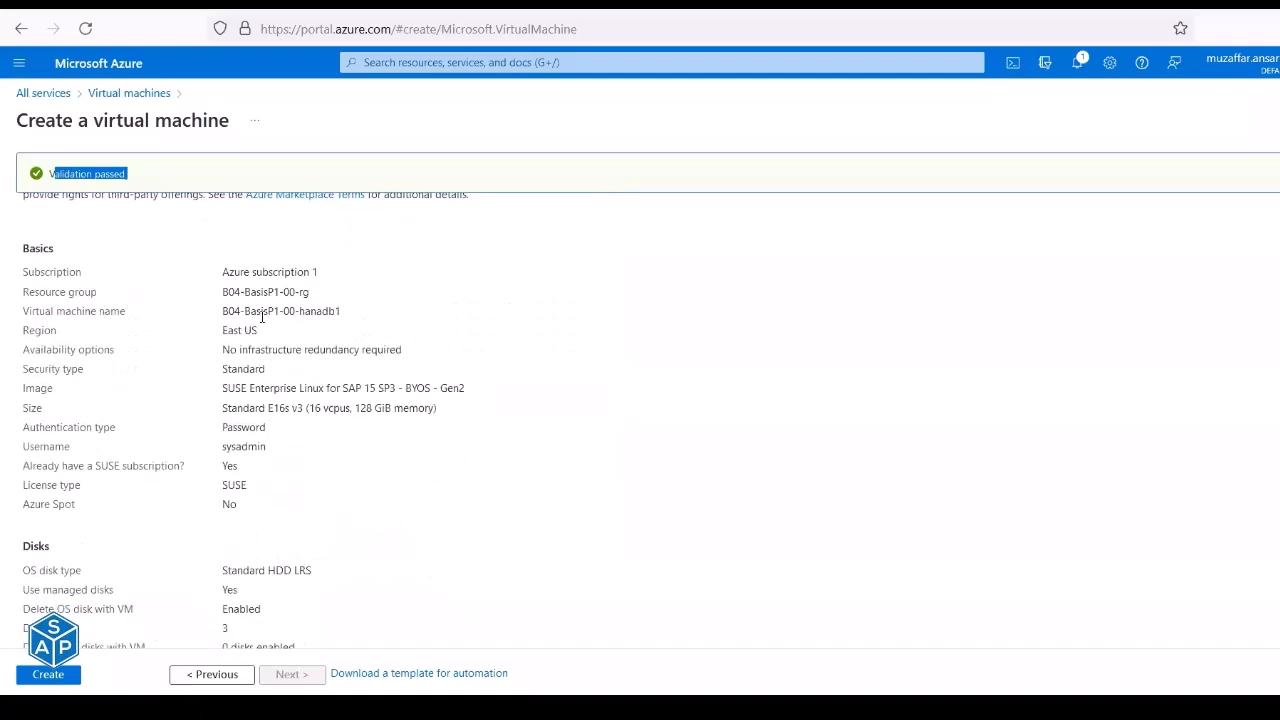
scroll(262, 317, "down", 3)
scroll(262, 320, "down", 1)
scroll(262, 320, "down", 2)
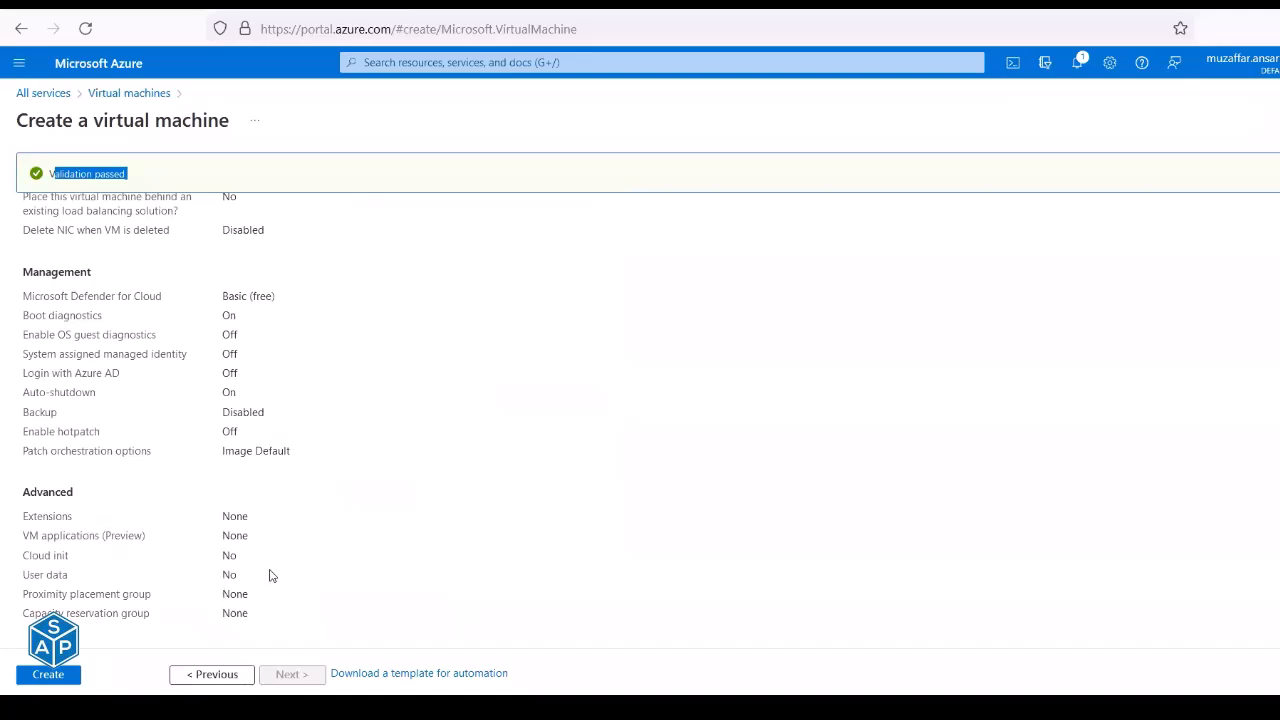
left_click(50, 676)
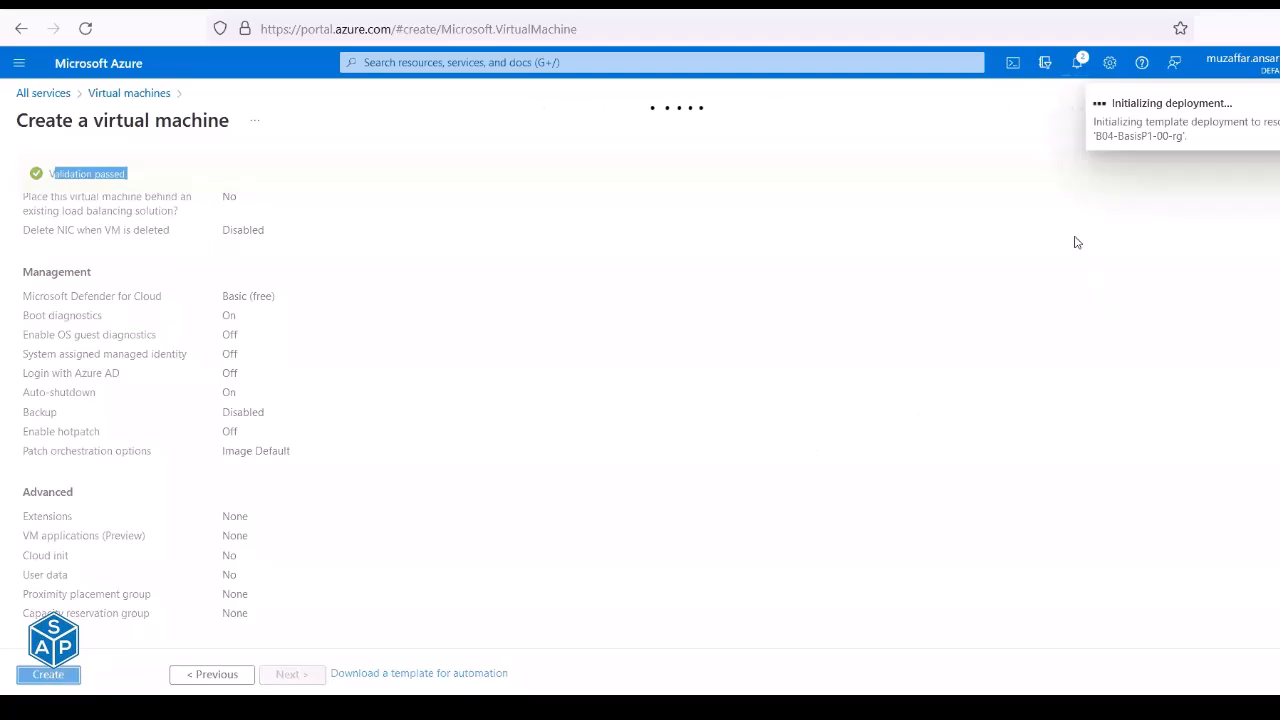
left_click(1080, 64)
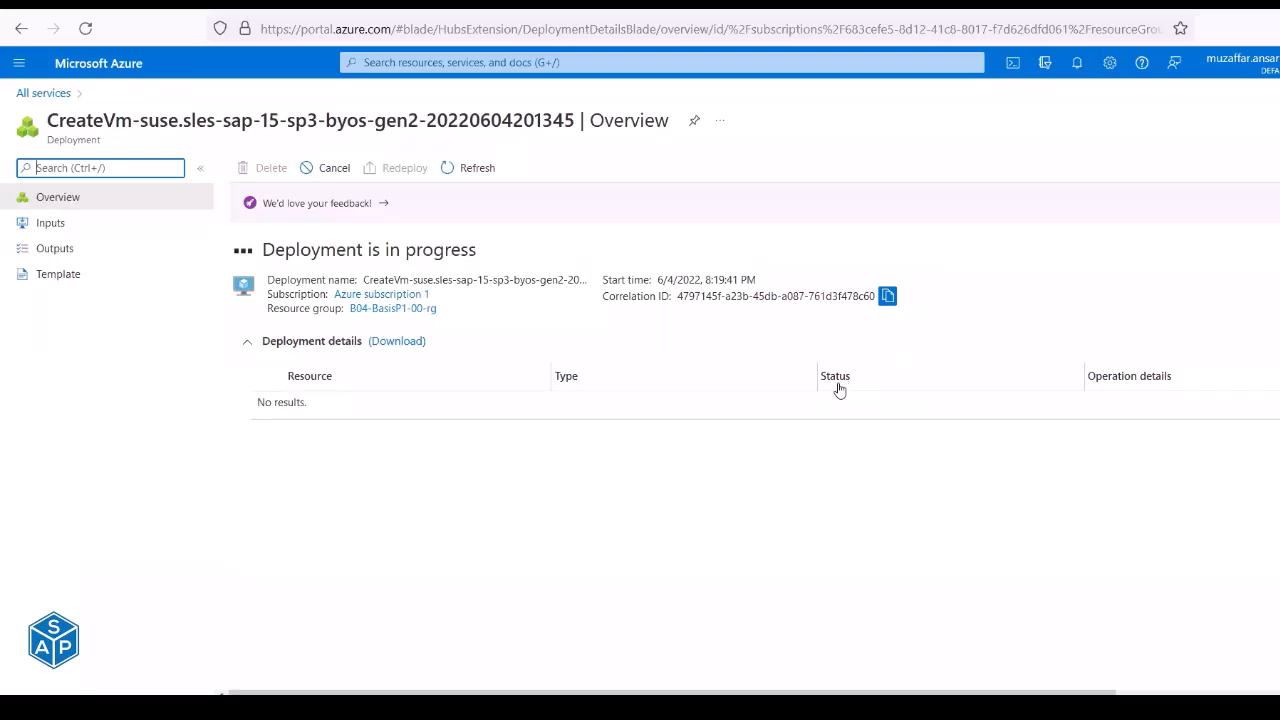
Find the Create Virtual Machine - S/4HANA (PAS) section in the Excel checklist and check the deployment notifications in Azure.
key("alt+Tab")
scroll(509, 363, "down", 4)
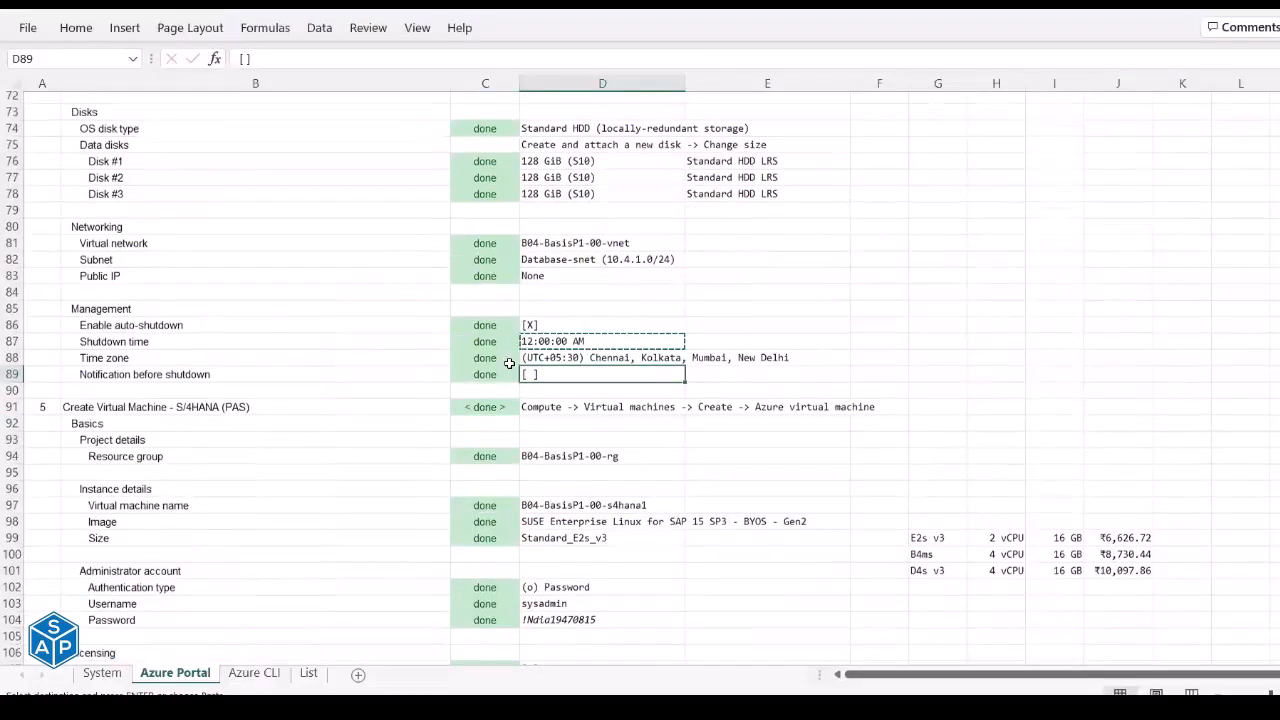
scroll(509, 363, "down", 2)
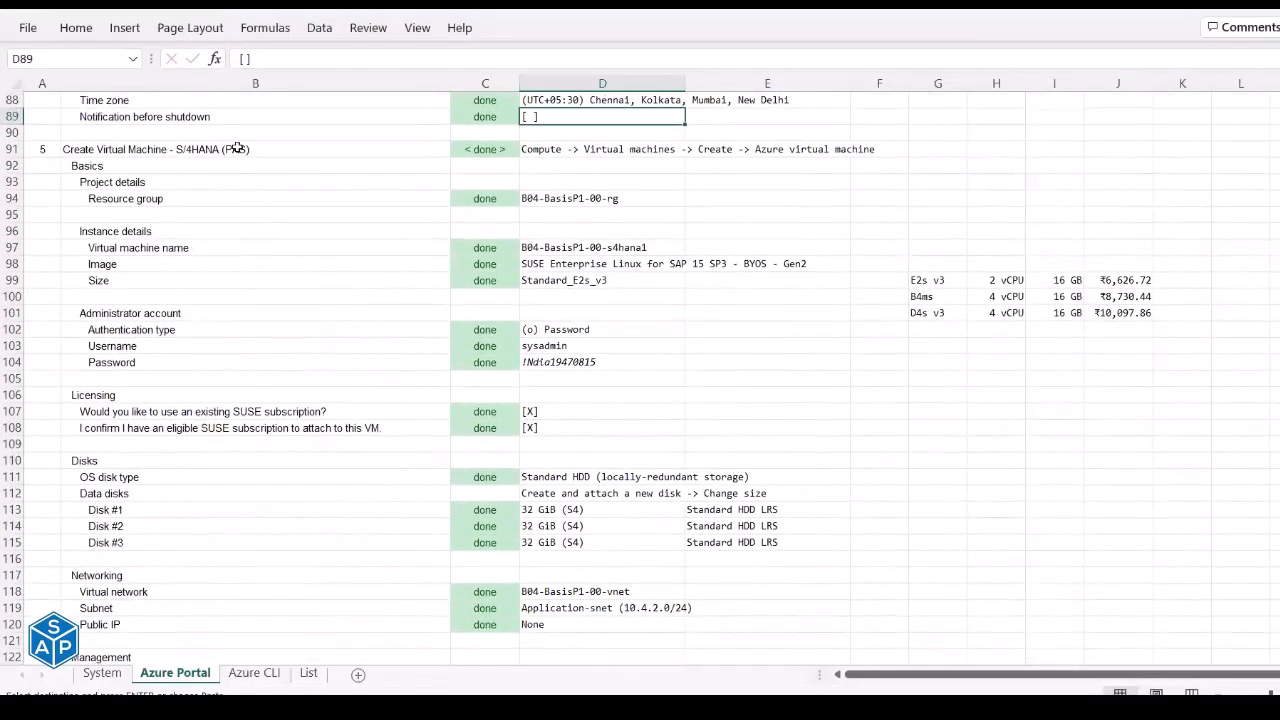
left_click(245, 152)
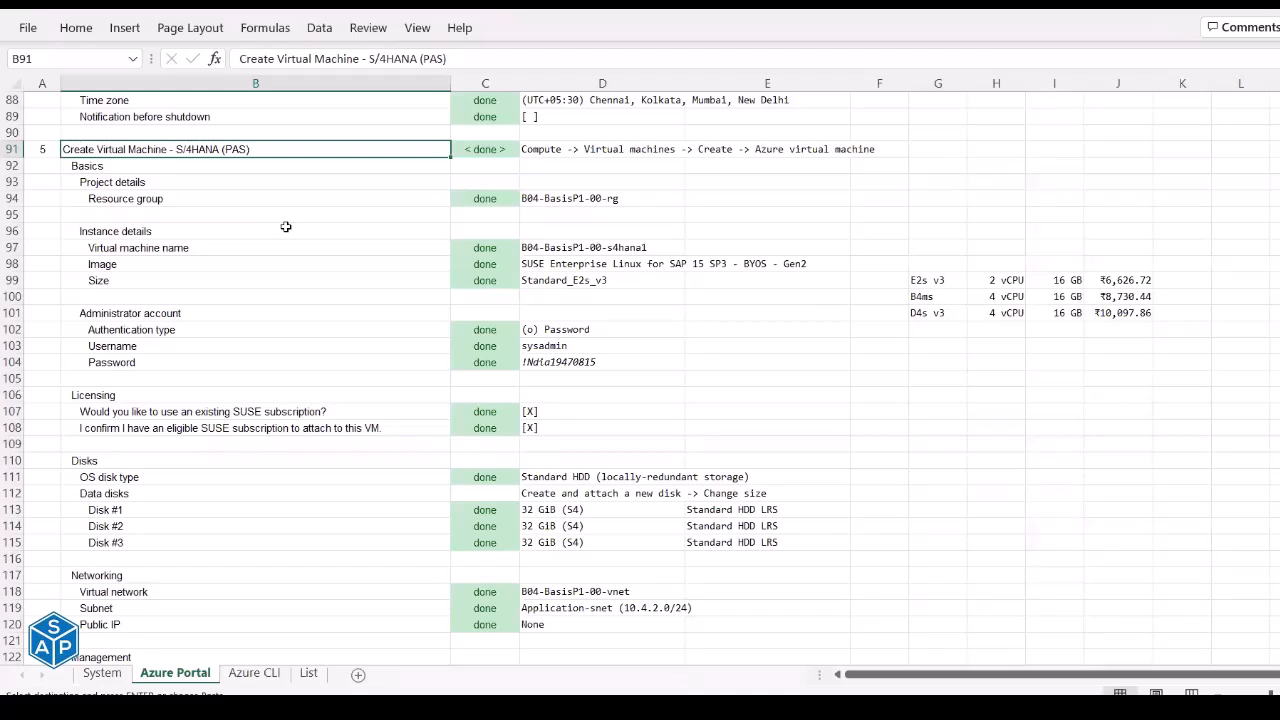
key("alt+Tab")
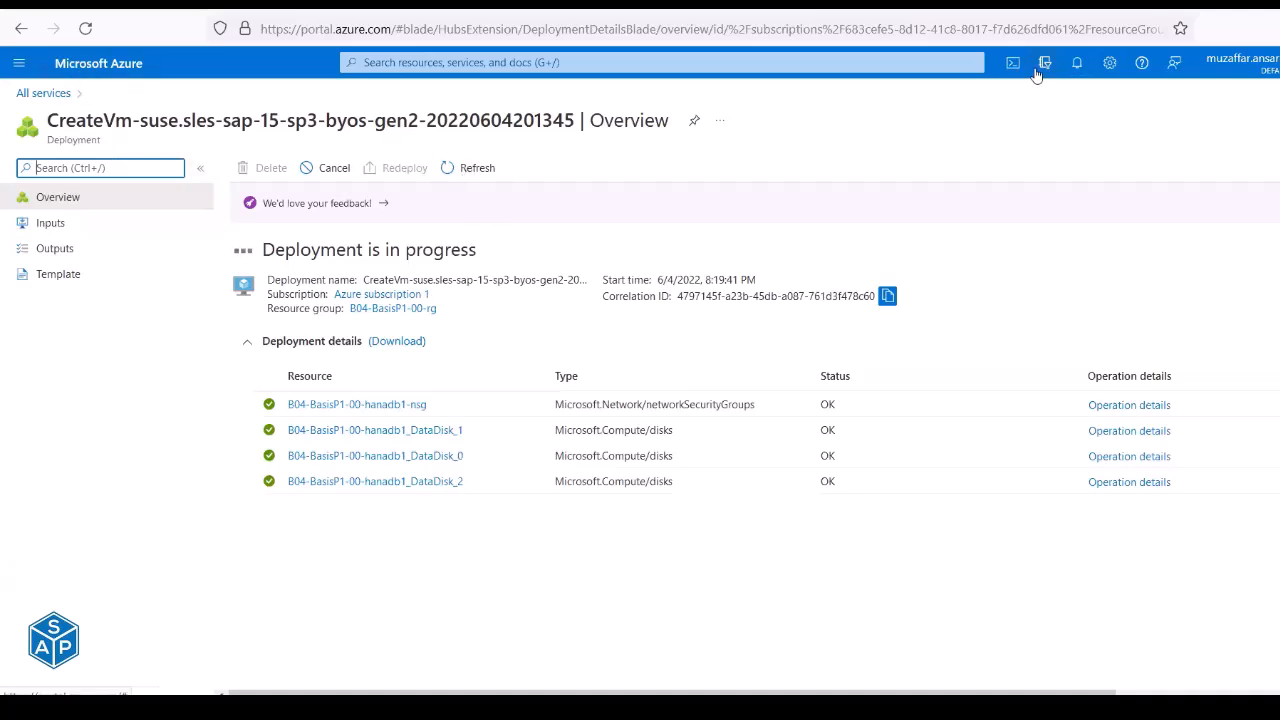
left_click(1077, 62)
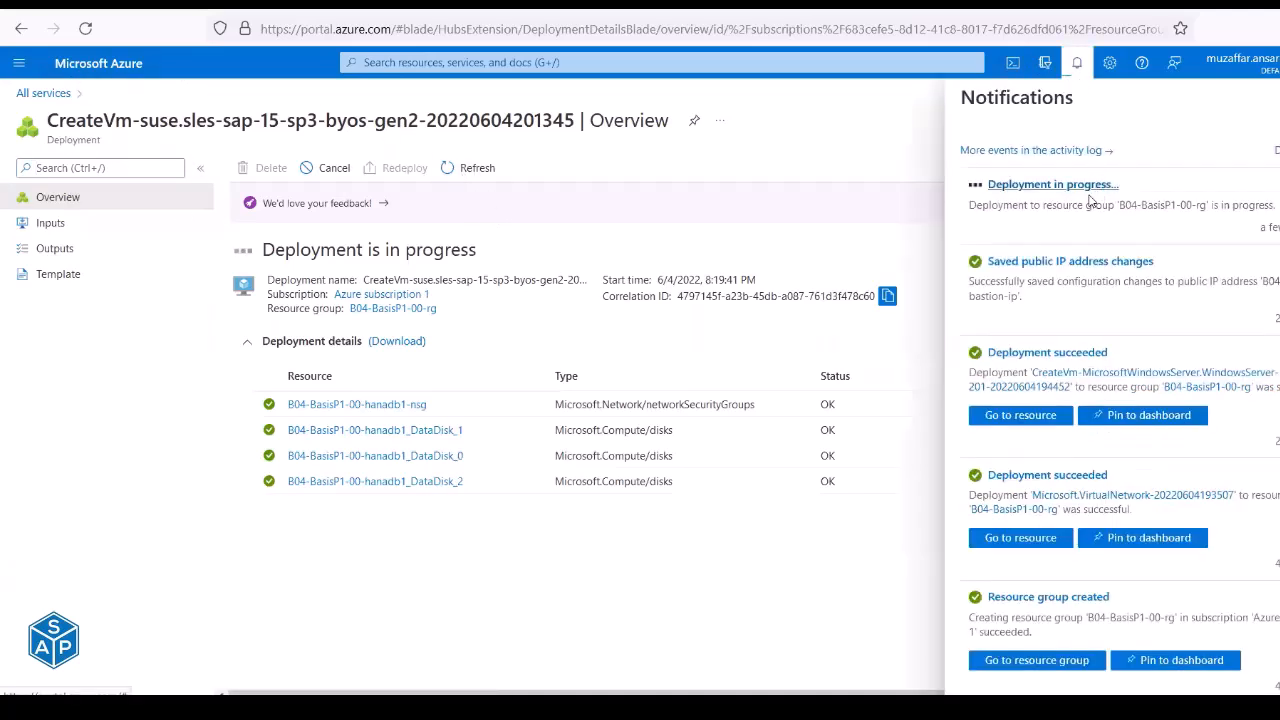
Return to the virtual machines list, refresh it and start creating another Azure virtual machine.
left_click(20, 28)
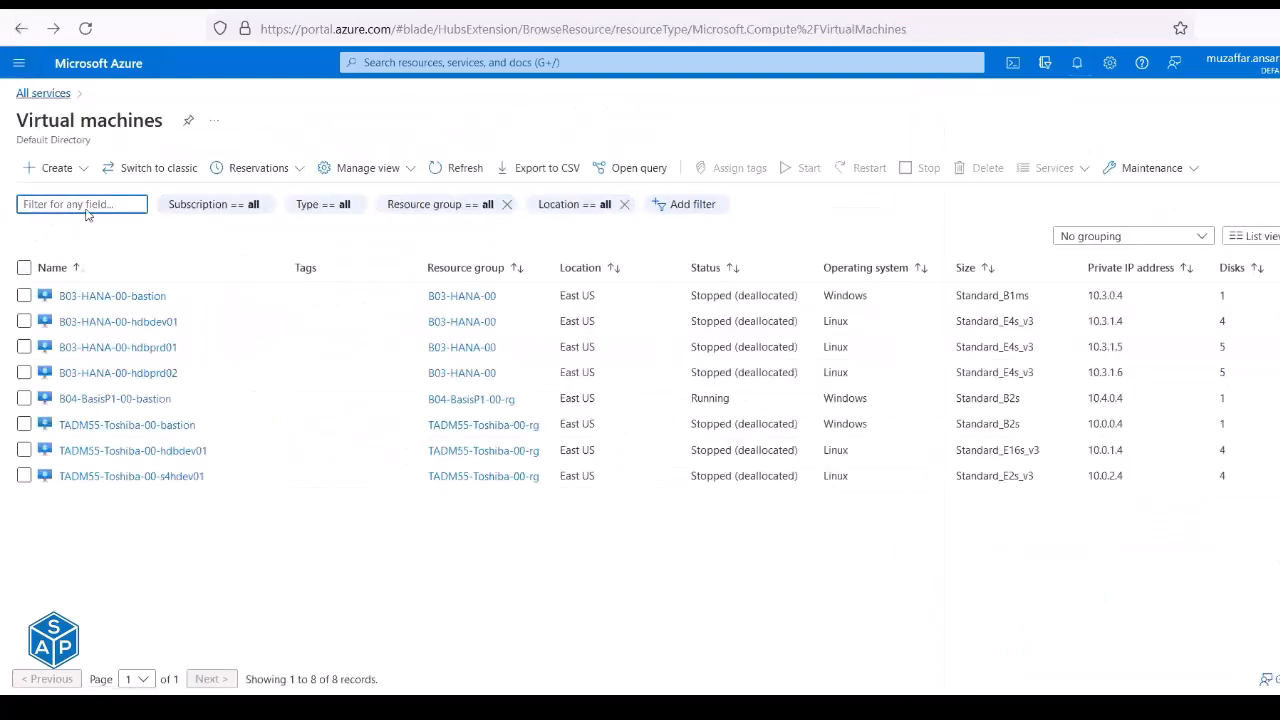
left_click(460, 168)
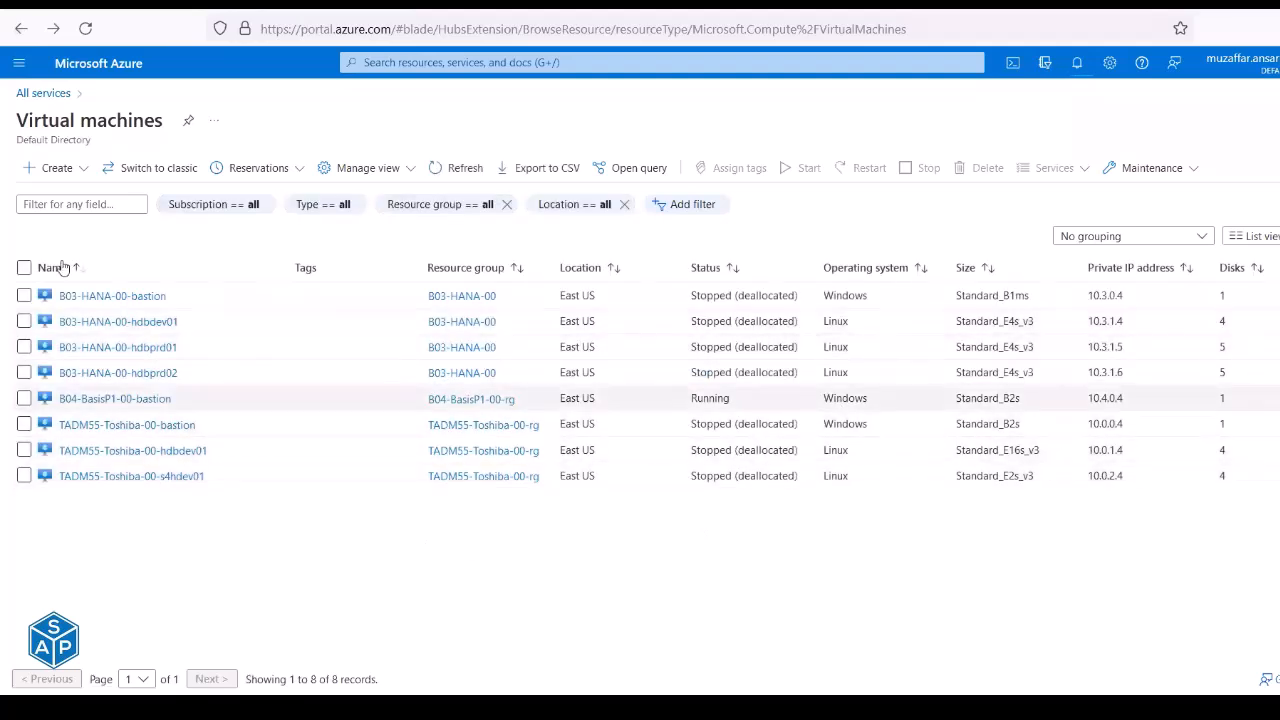
left_click(45, 168)
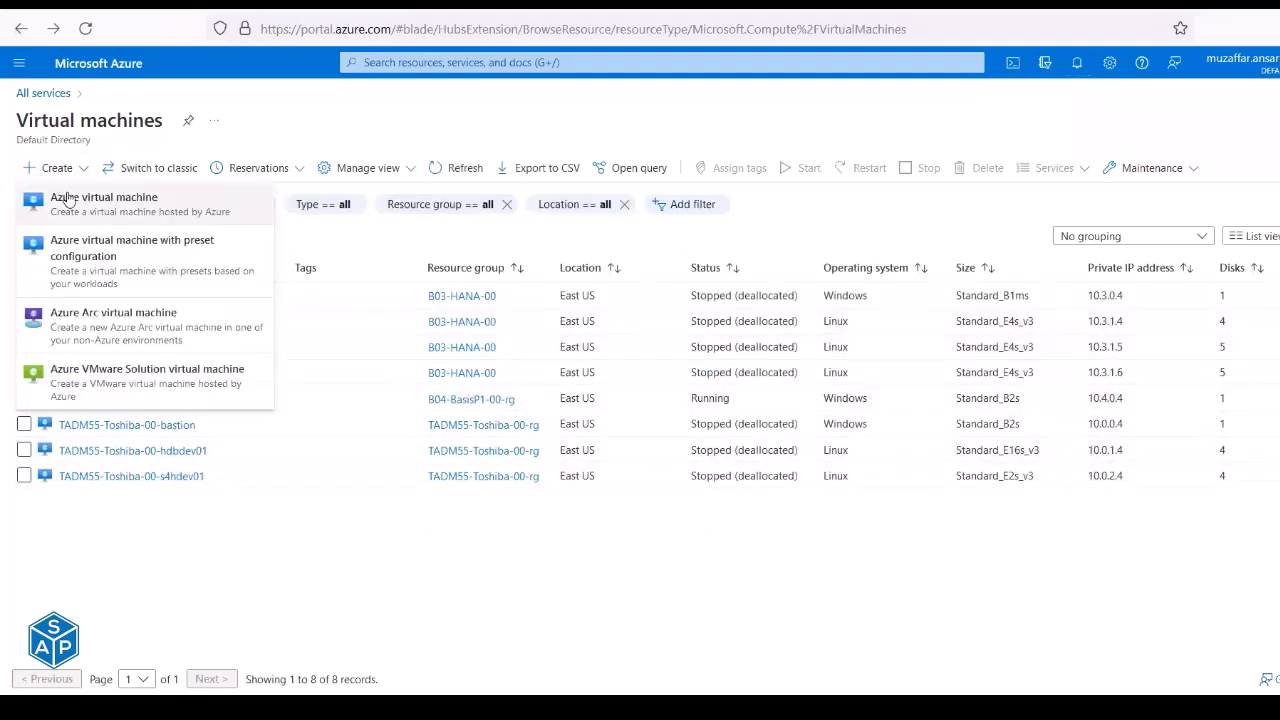
left_click(67, 200)
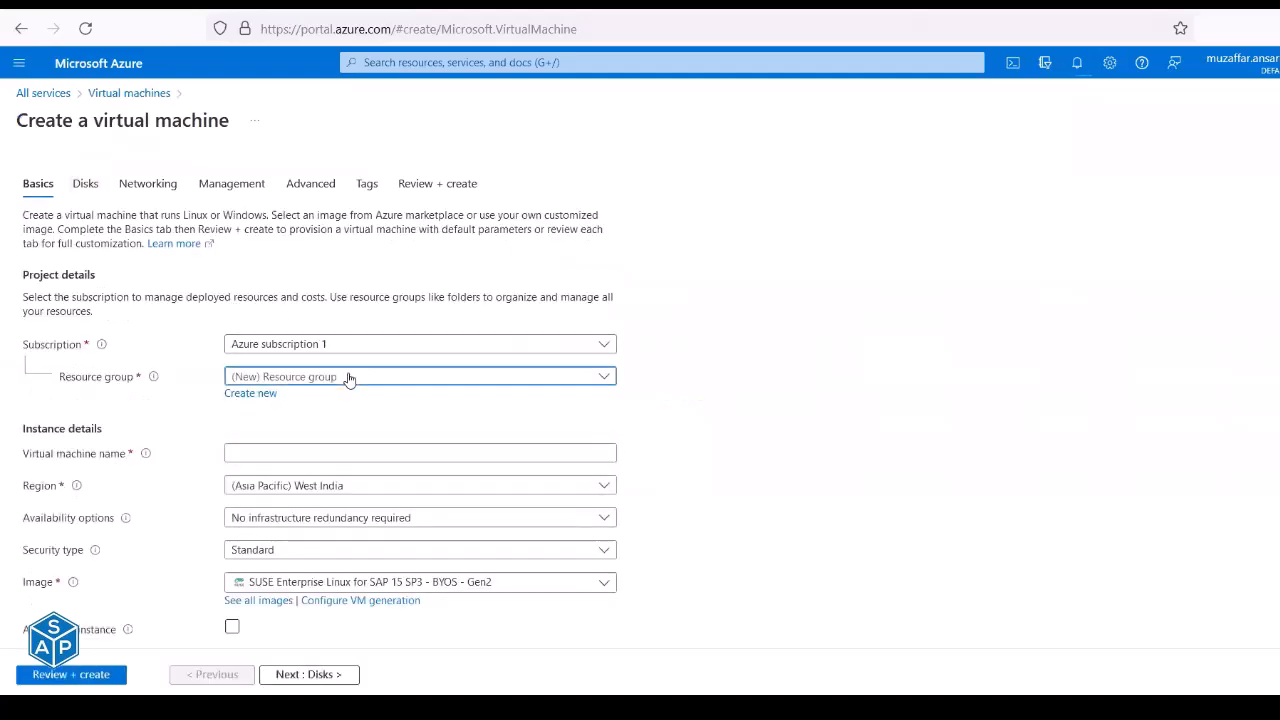
Set the new virtual machine's resource group to B04-BasisP1-00-rg and check it against the Excel checklist.
left_click(349, 377)
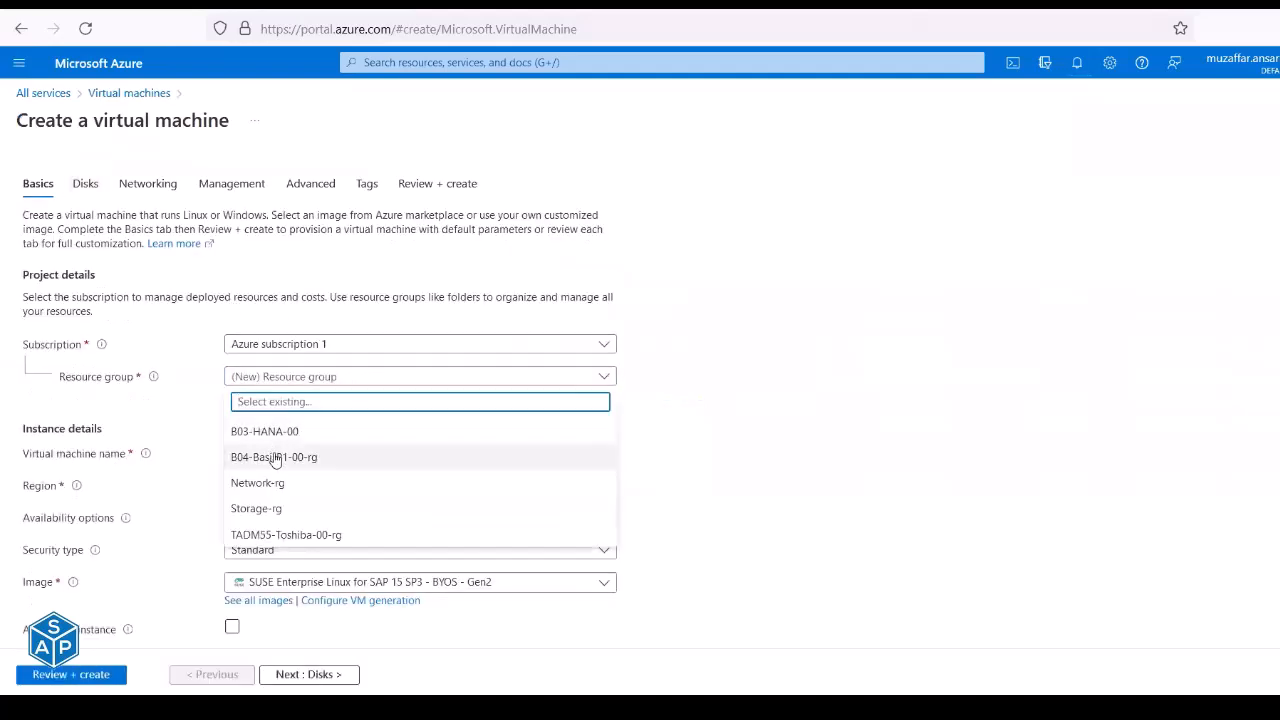
left_click(276, 456)
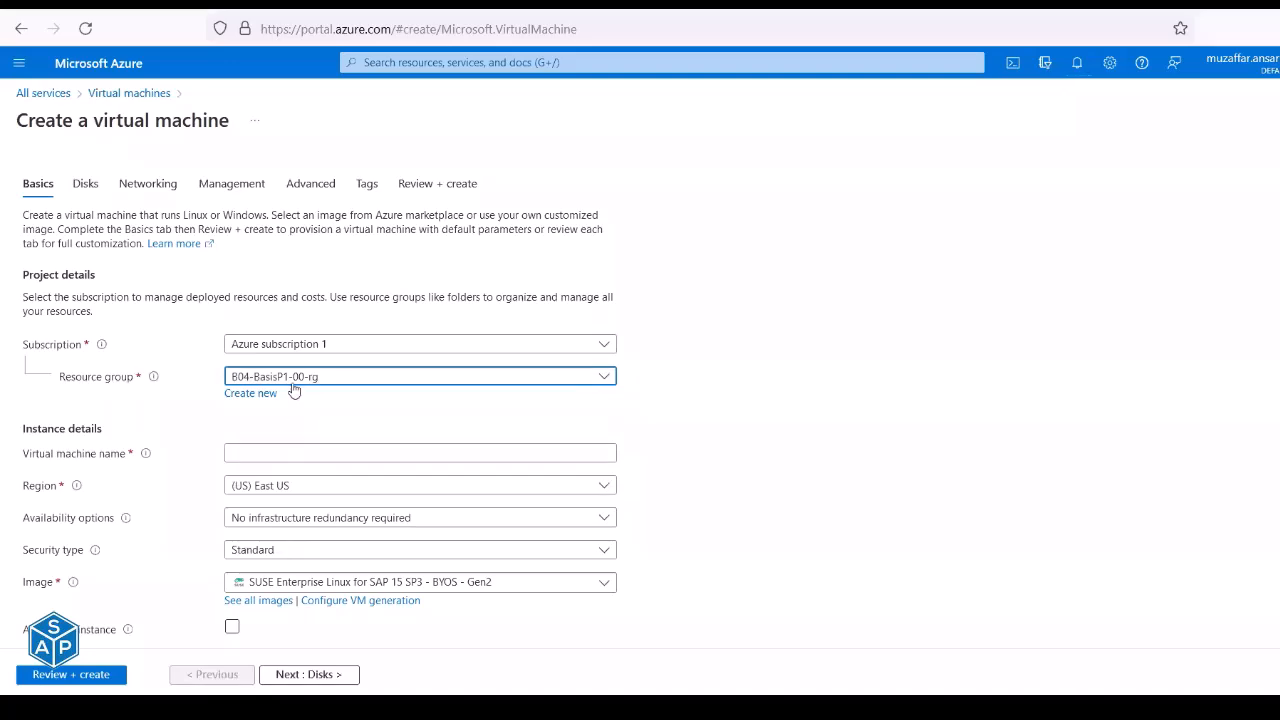
key("alt+Tab")
left_click(591, 197)
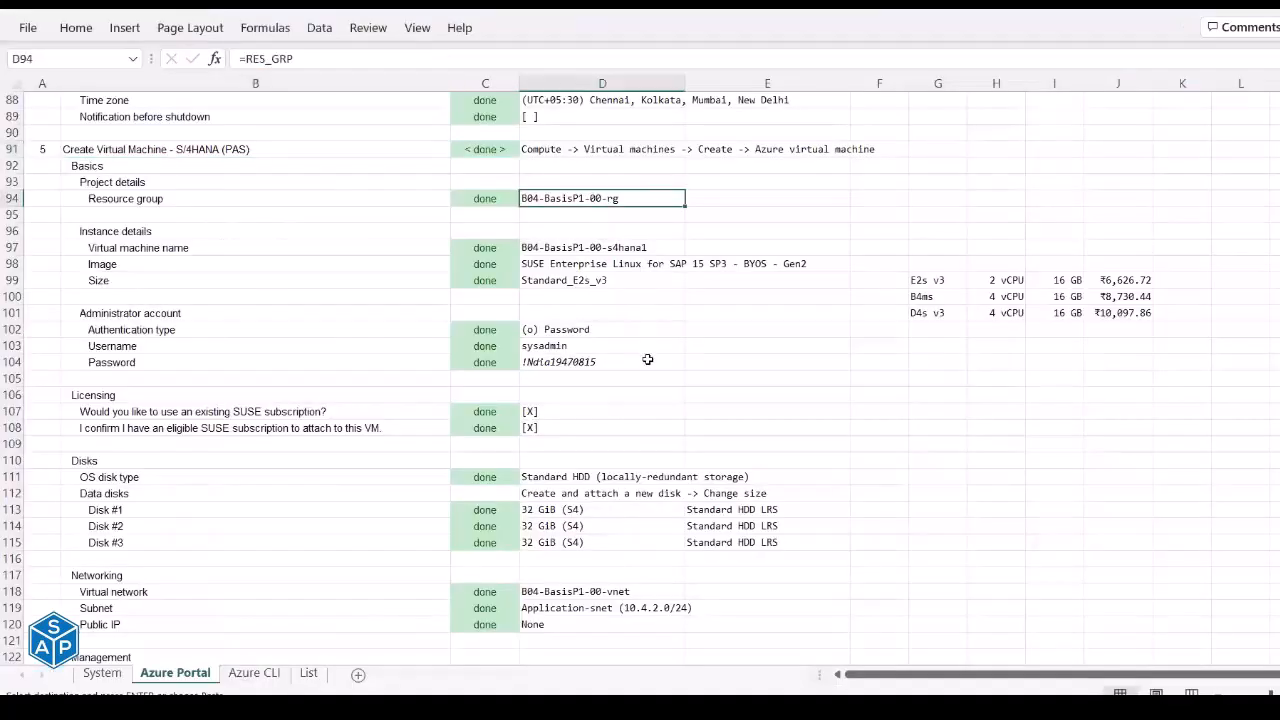
Copy the name B04-BasisP1-00-s4hana1 from the Excel checklist and enter it as the virtual machine name in Azure.
left_click(599, 248)
key("ctrl+c")
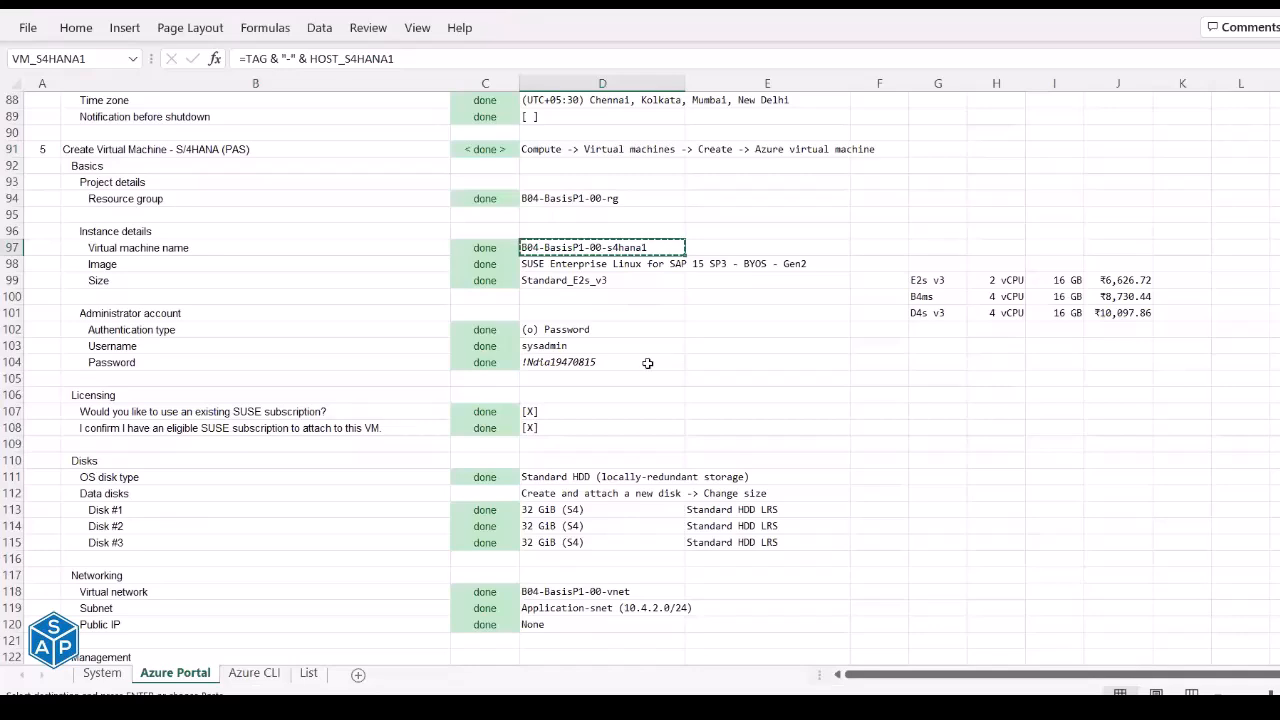
key("alt+Tab")
left_click(301, 456)
key("ctrl+v")
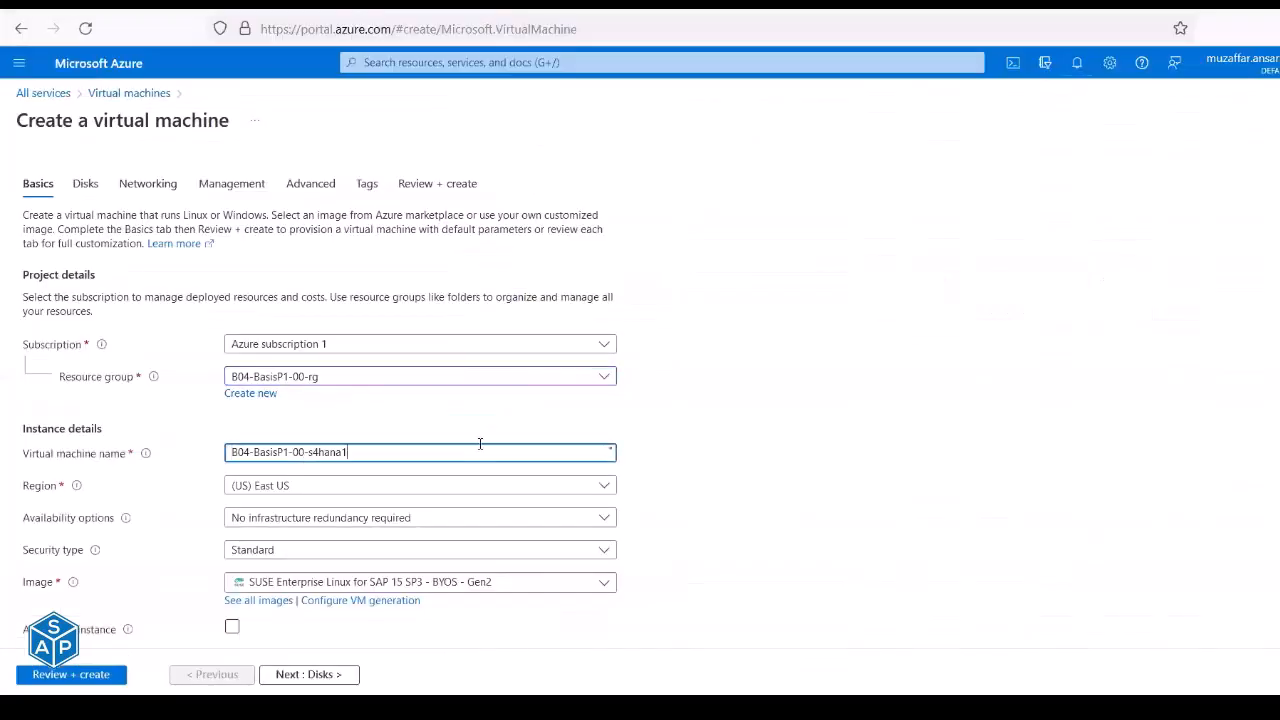
Review the basics form and compare the Standard_E2s_v3 size with the B4ms and D4s v3 alternatives in the Excel checklist.
scroll(480, 444, "down", 2)
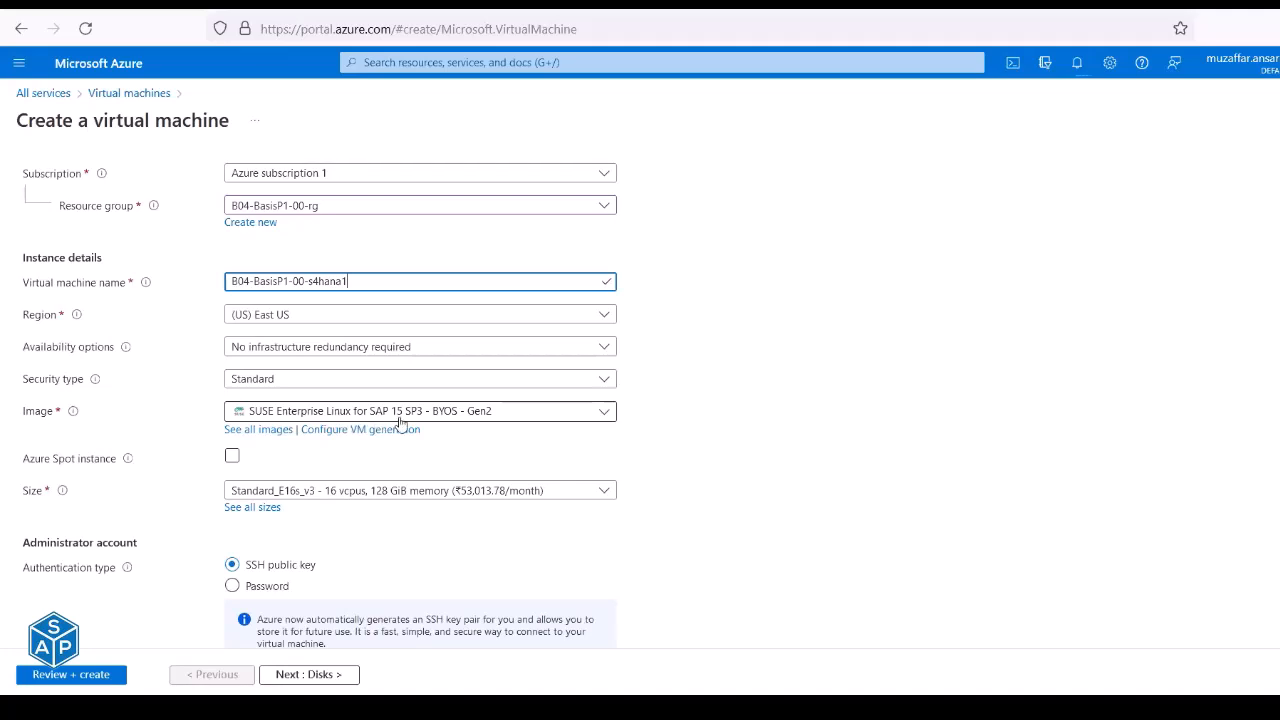
scroll(449, 421, "down", 1)
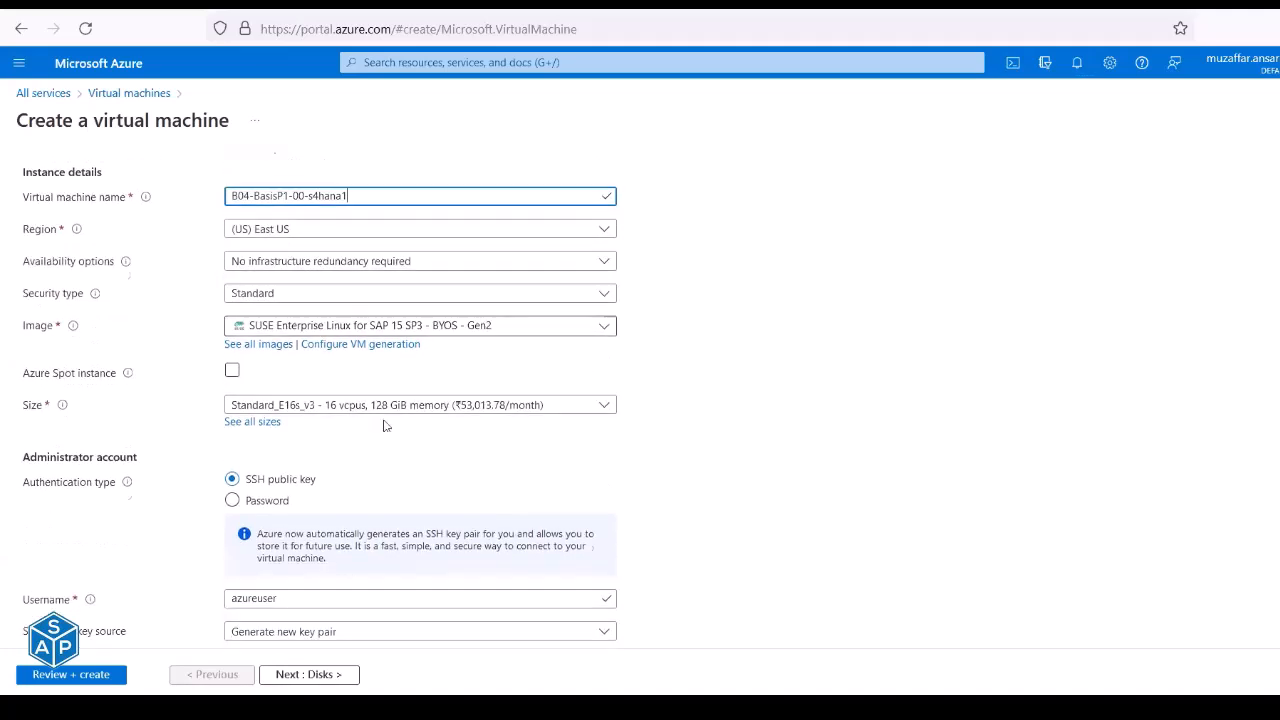
key("alt+Tab")
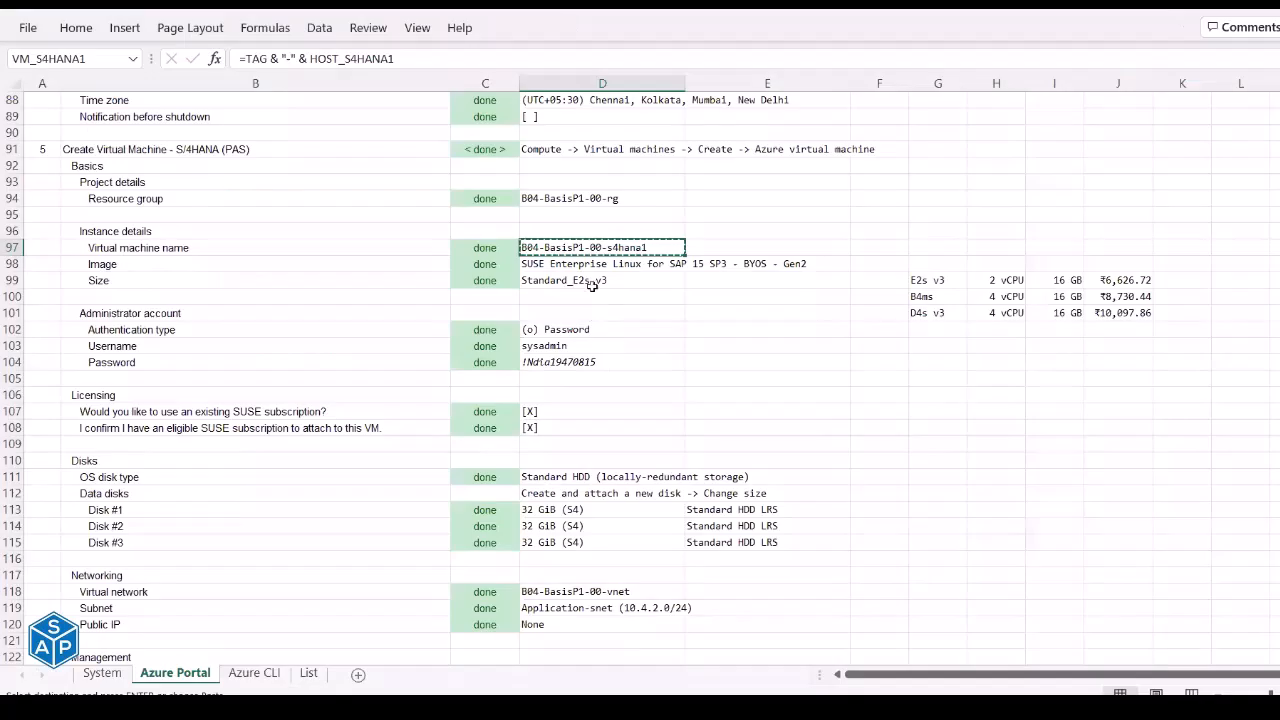
left_click(591, 281)
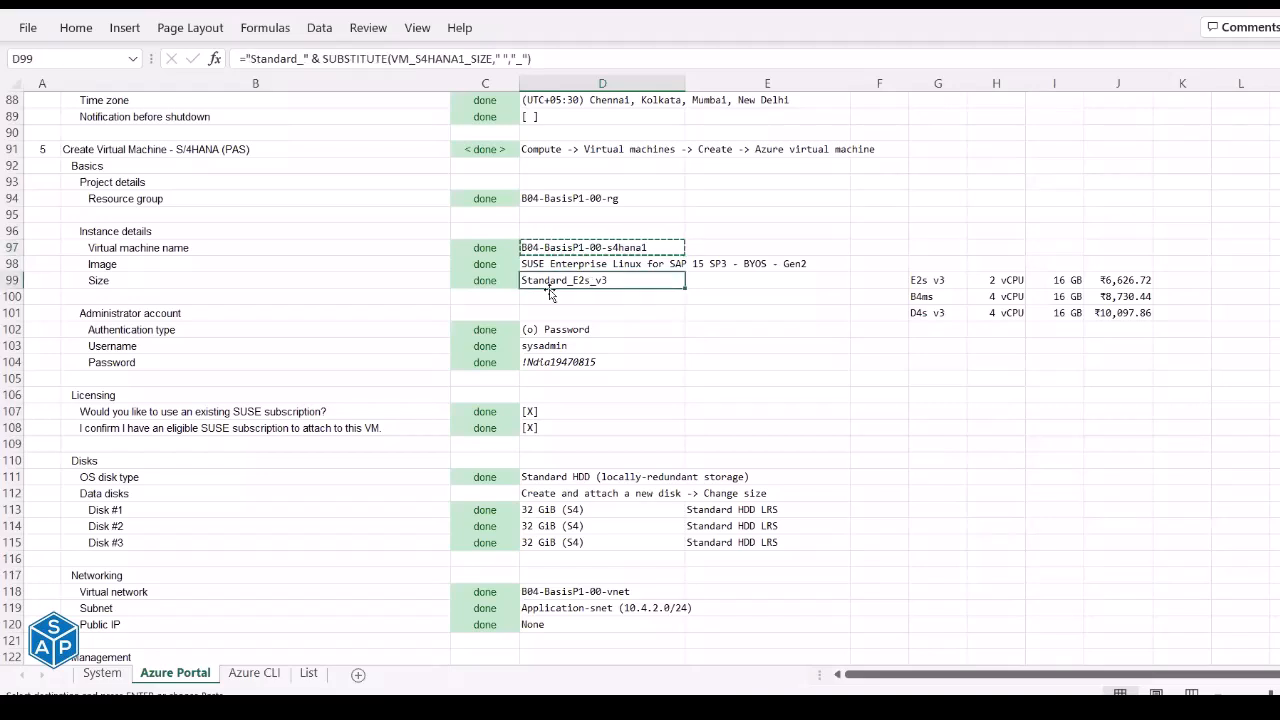
left_click_drag(944, 281, 1100, 280)
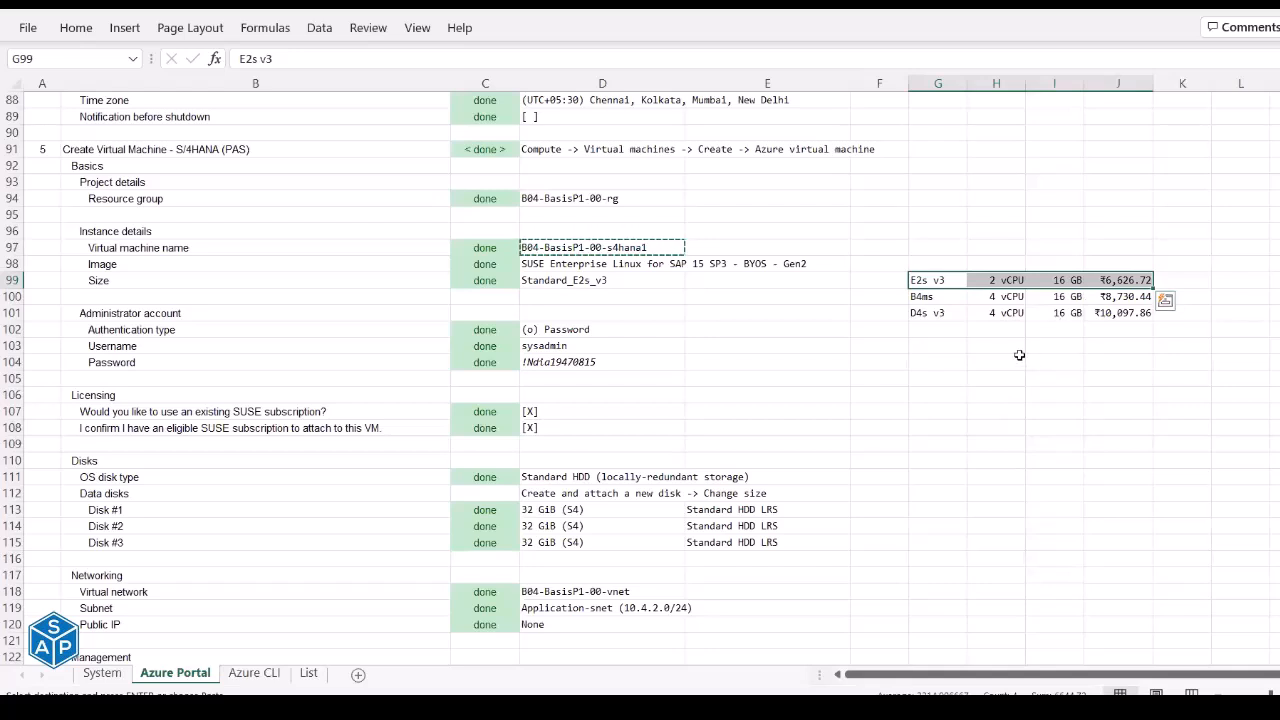
left_click_drag(940, 297, 1110, 297)
left_click(983, 297)
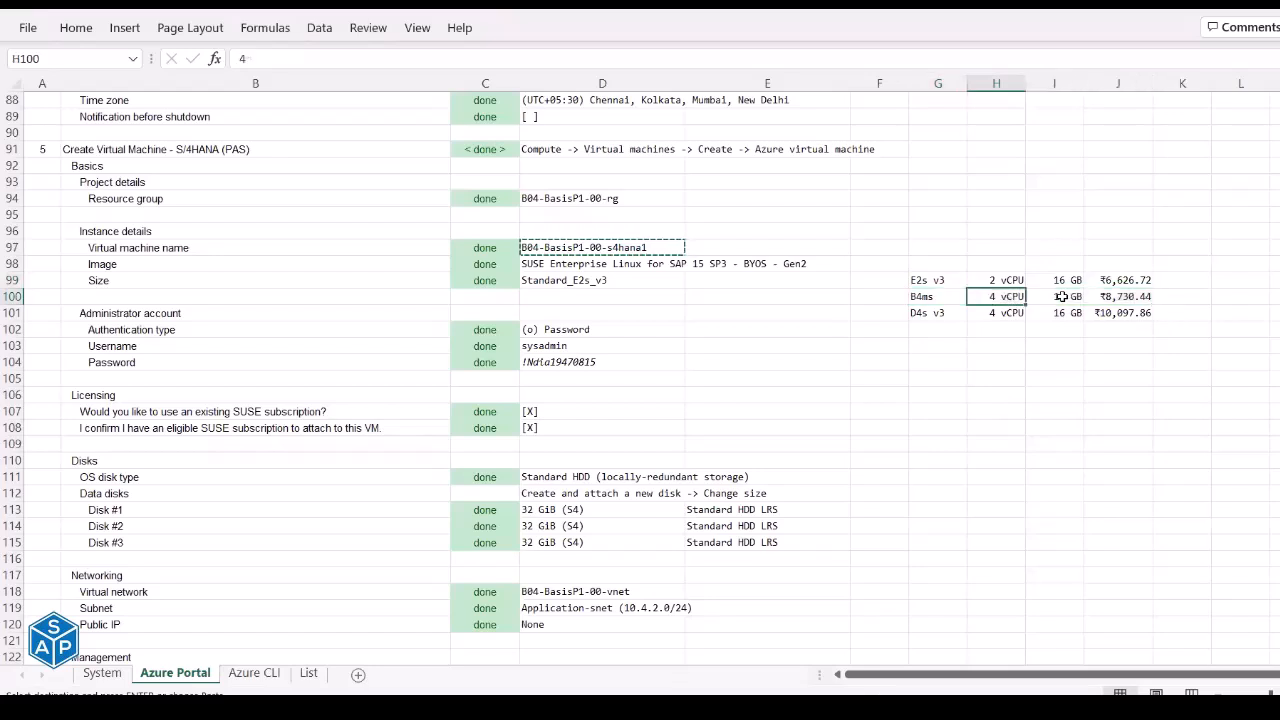
key("Right")
left_click(986, 316)
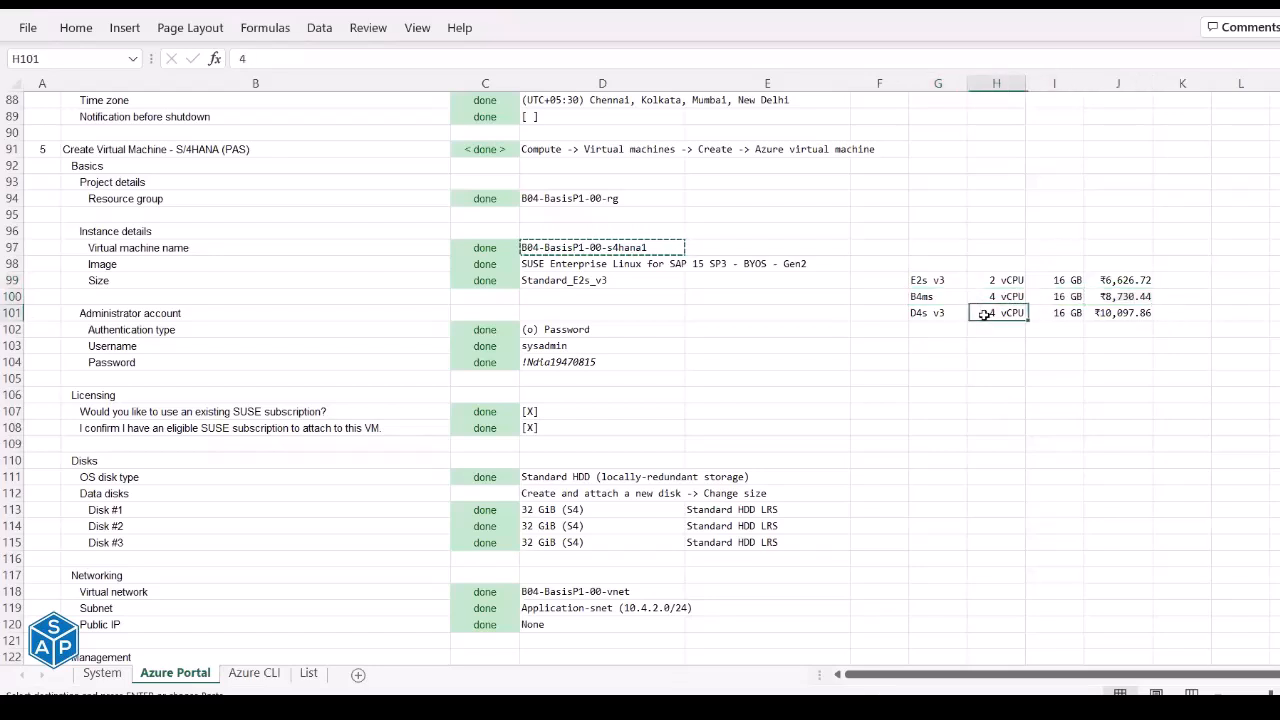
left_click(1058, 312)
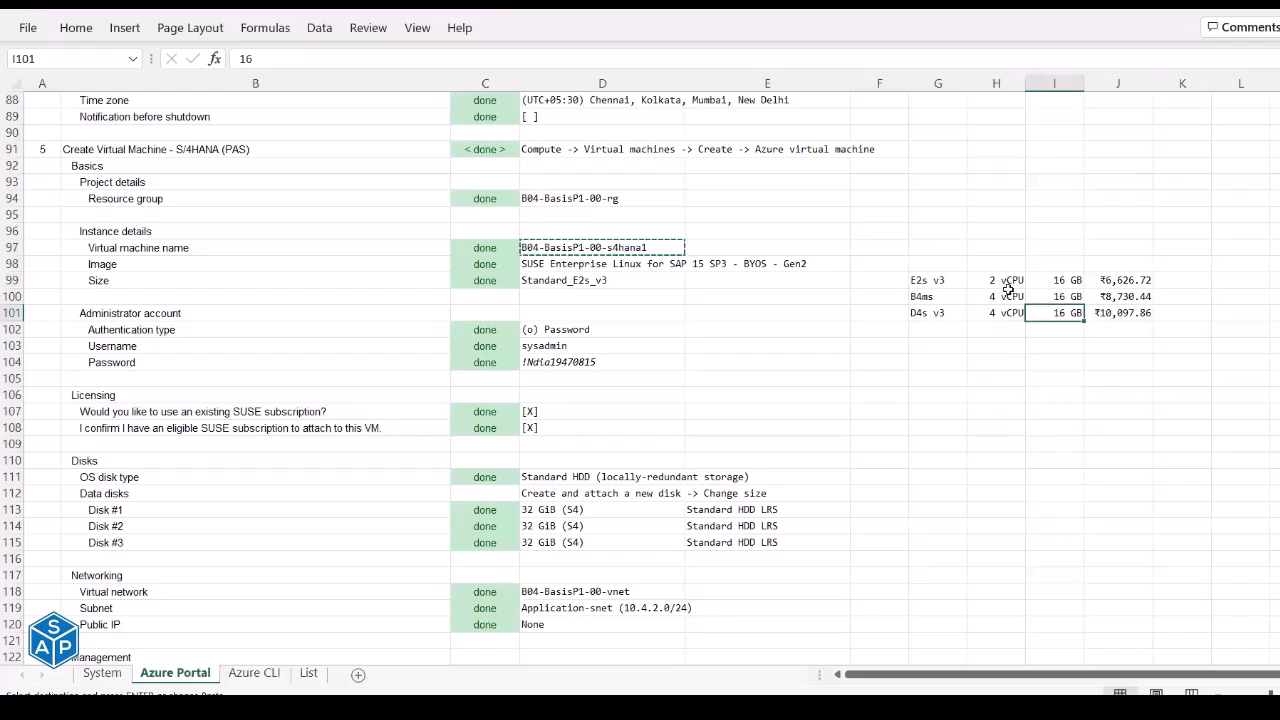
left_click(947, 280)
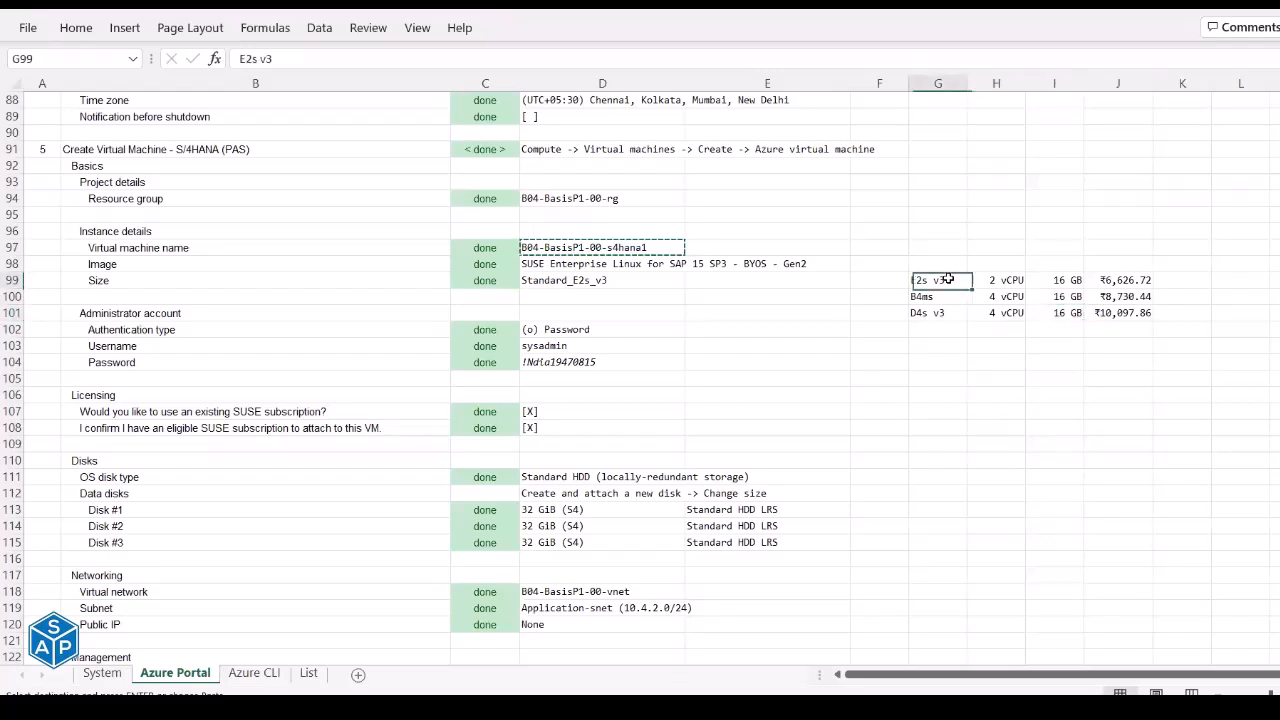
key("alt+Tab")
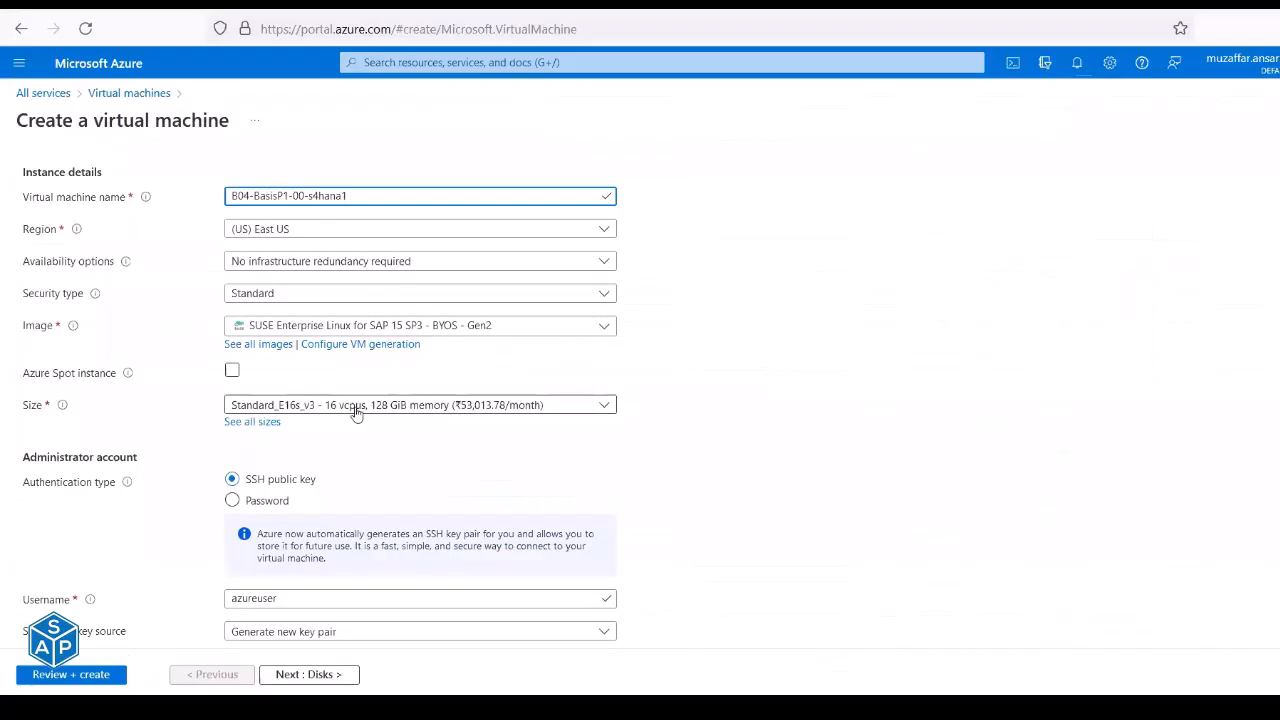
Set the virtual machine size to E2s_v3 from the E-Series v3 family in the full Azure size list.
left_click(356, 405)
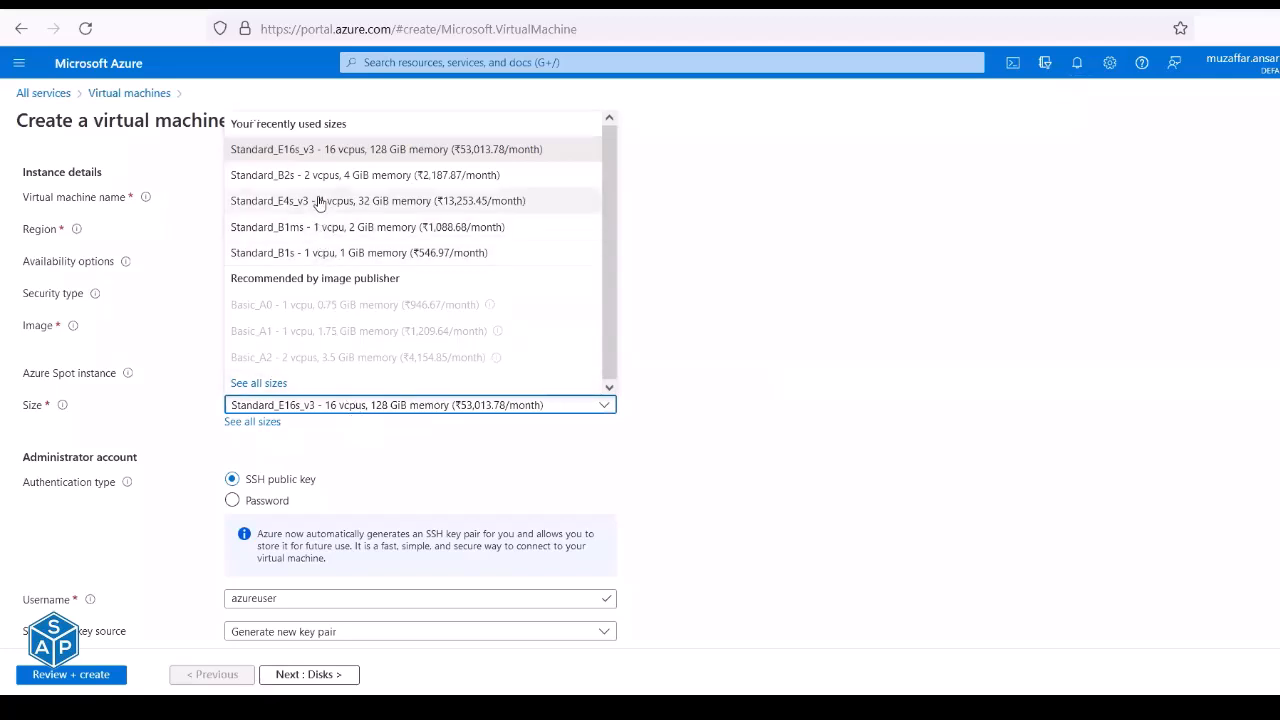
left_click(258, 383)
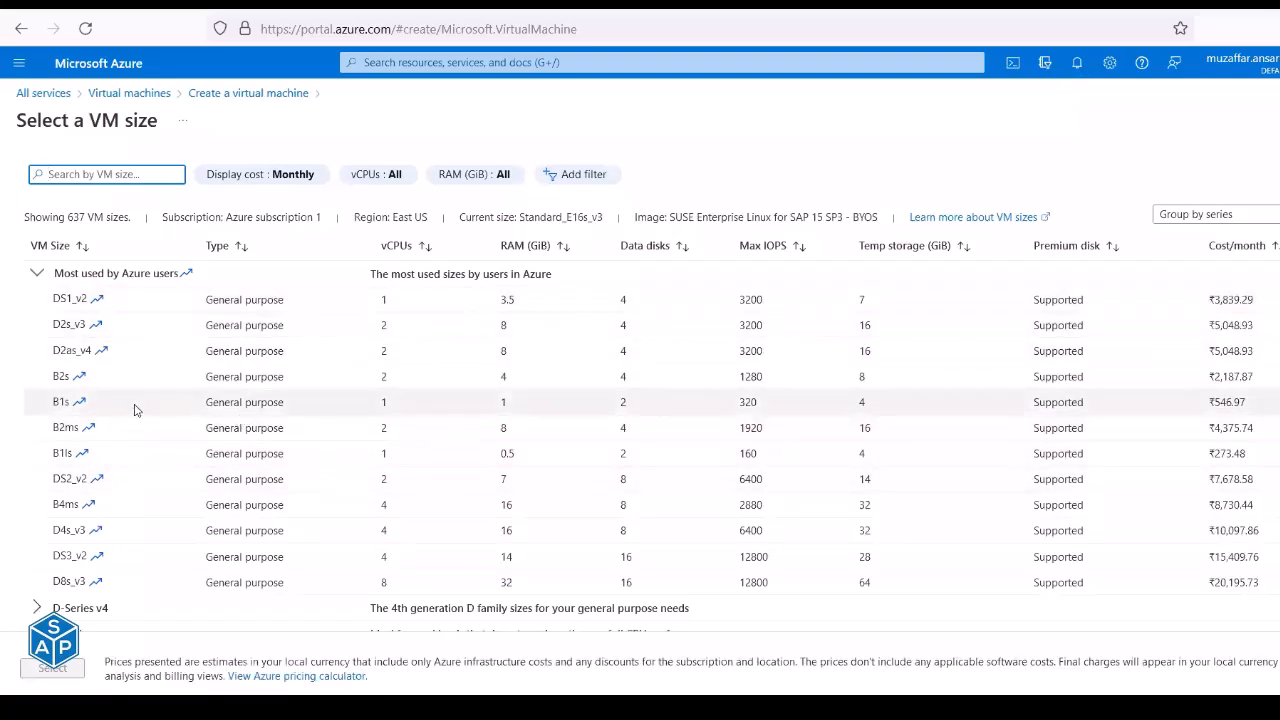
scroll(136, 410, "down", 3)
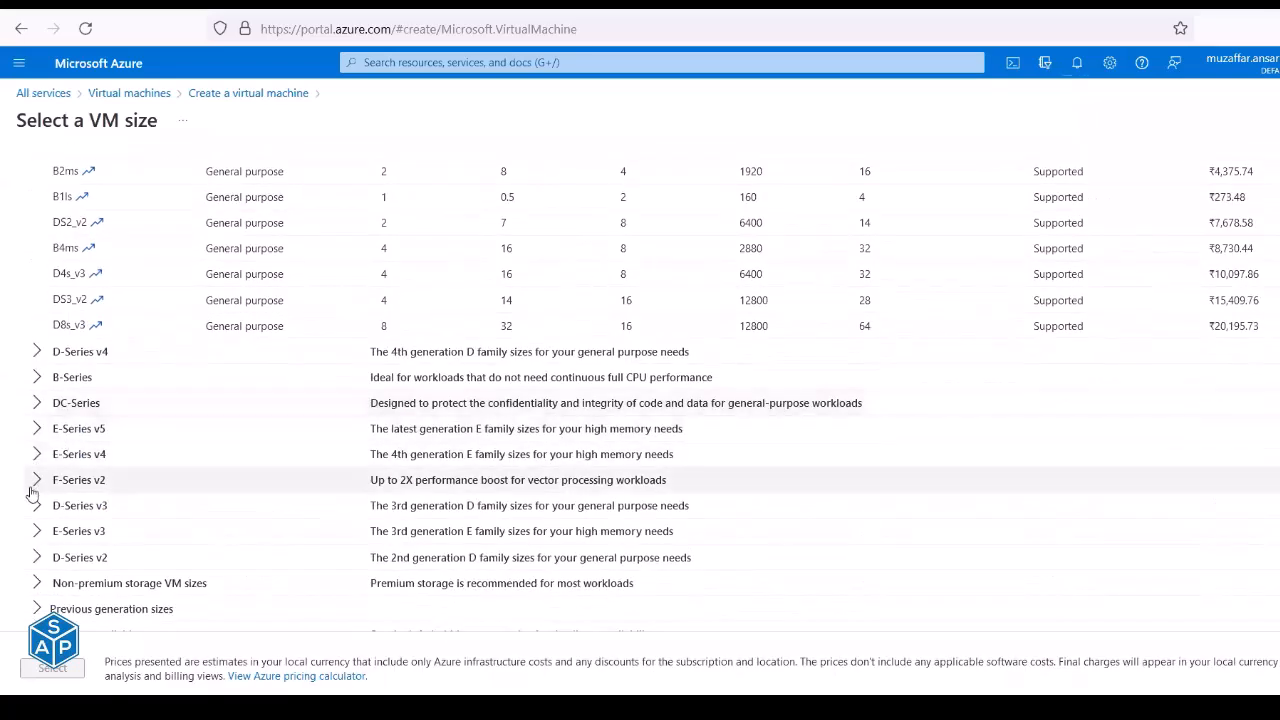
left_click(32, 533)
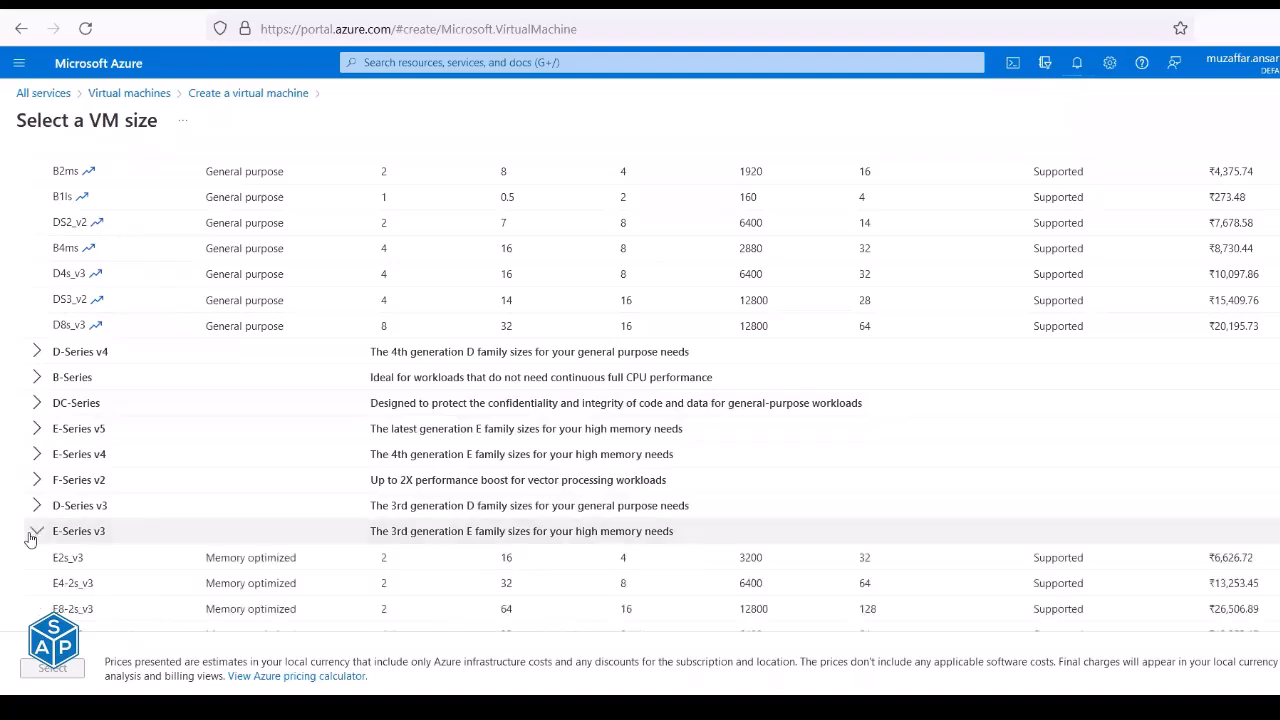
scroll(30, 538, "down", 2)
left_click(73, 386)
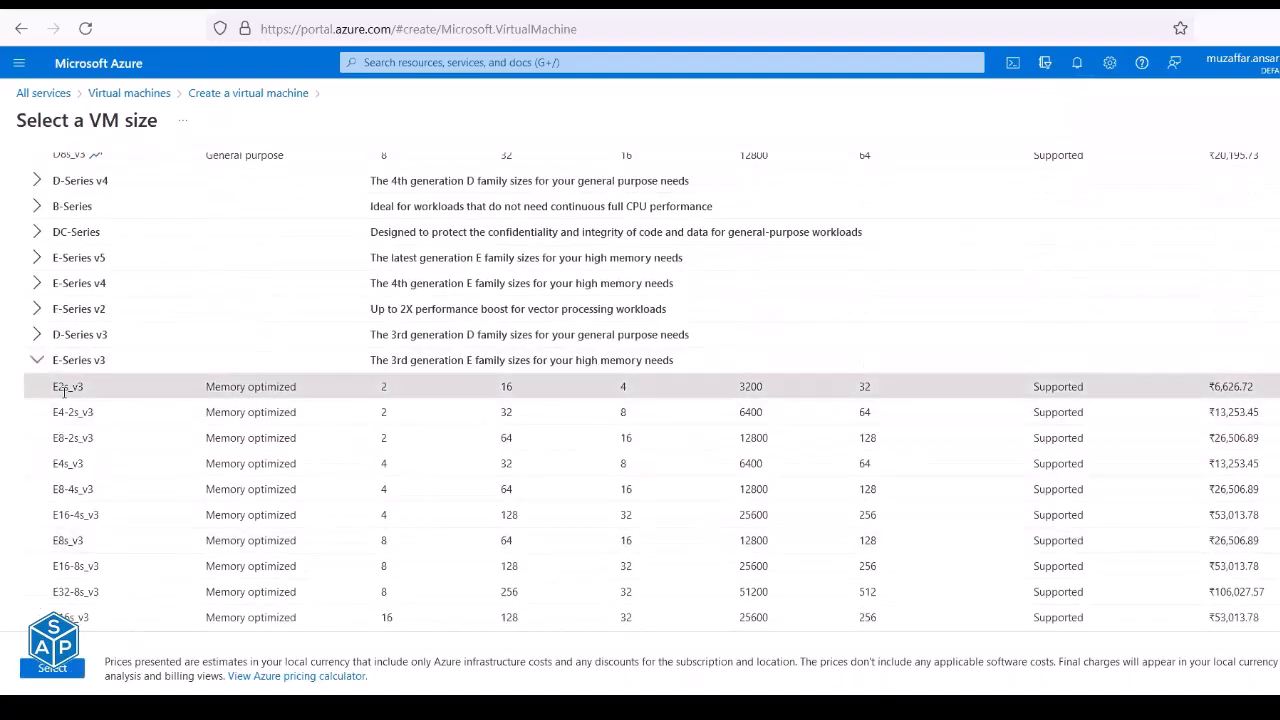
double_click(383, 386)
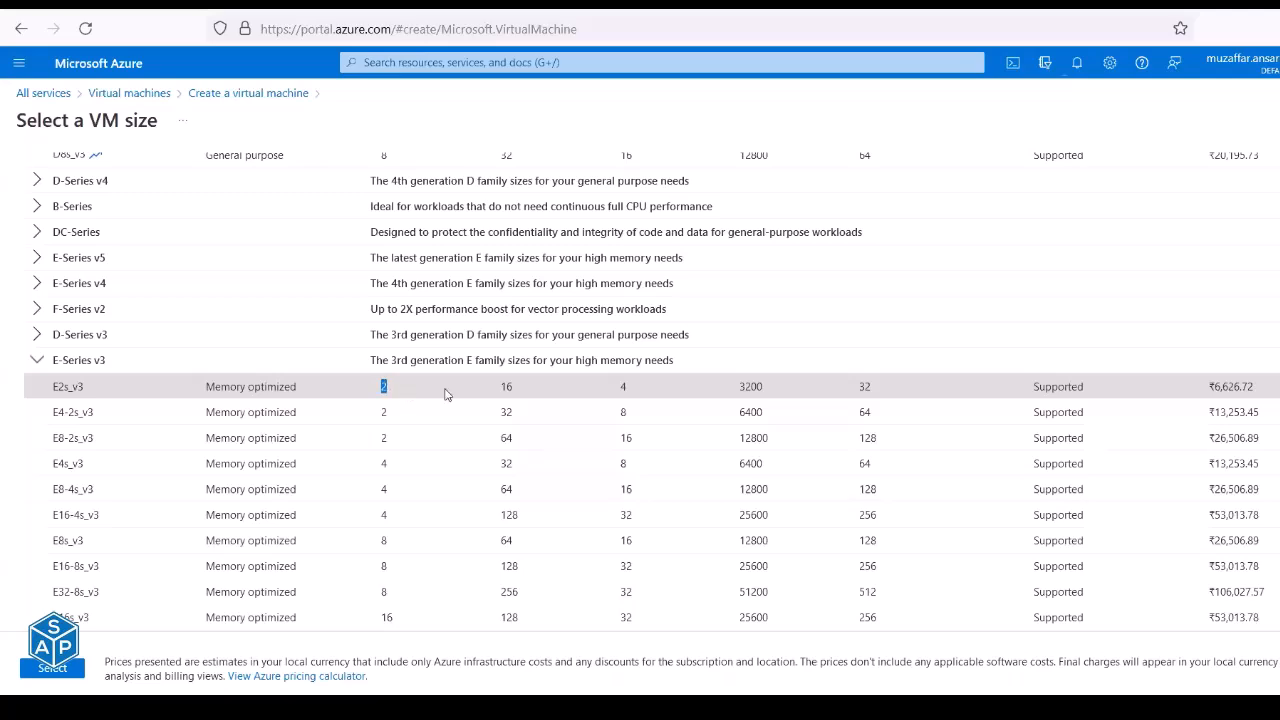
double_click(506, 387)
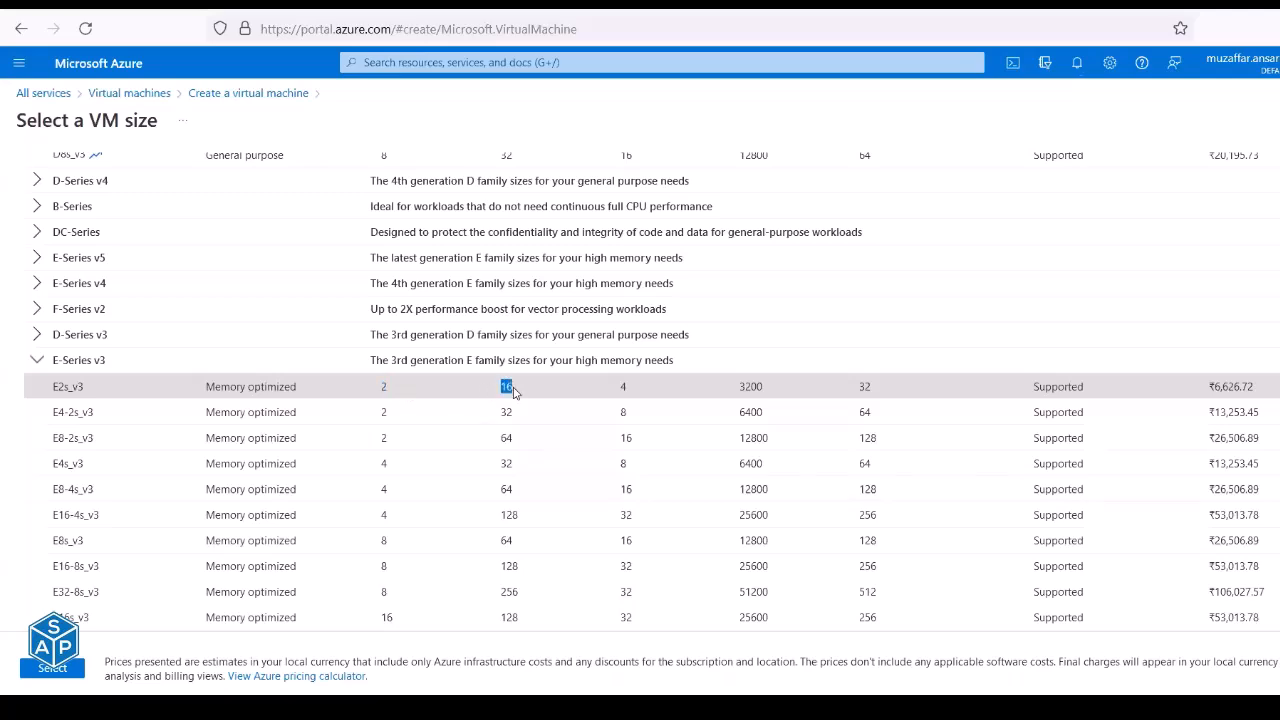
left_click(52, 668)
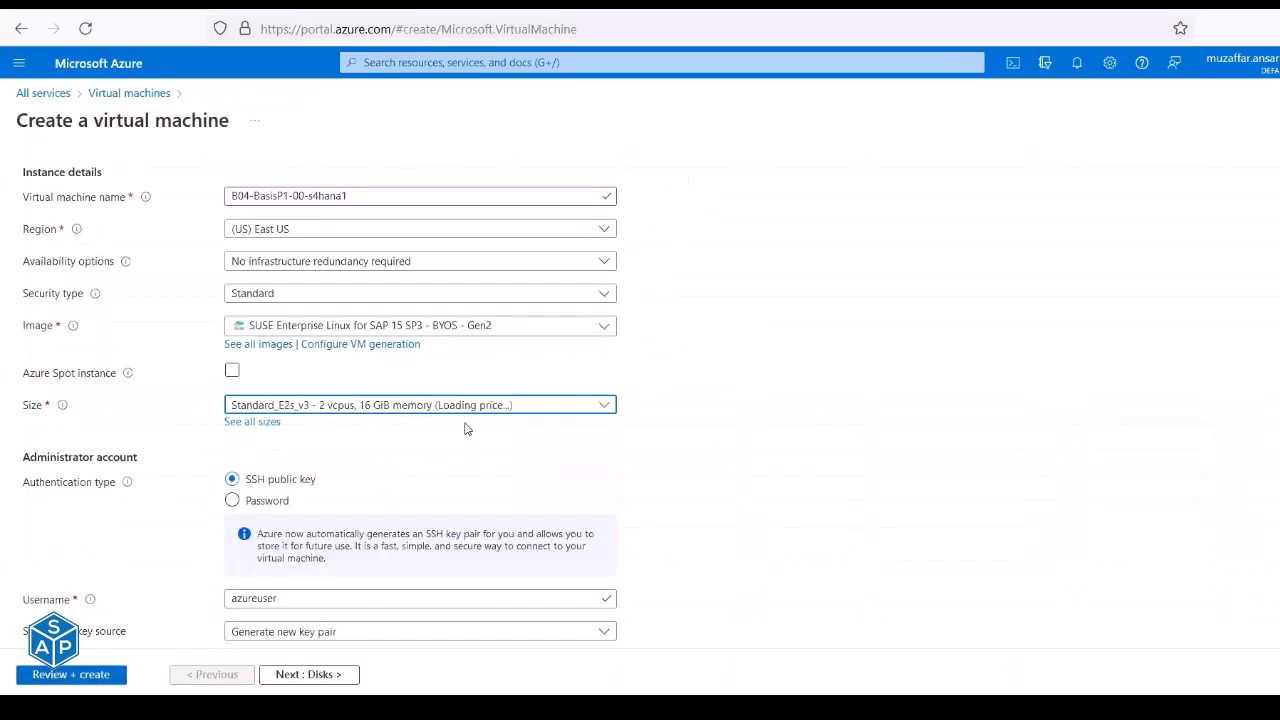
Set the authentication type to Password and copy the username sysadmin from the Excel checklist into the Azure administrator account.
key("alt+Tab")
left_click(577, 280)
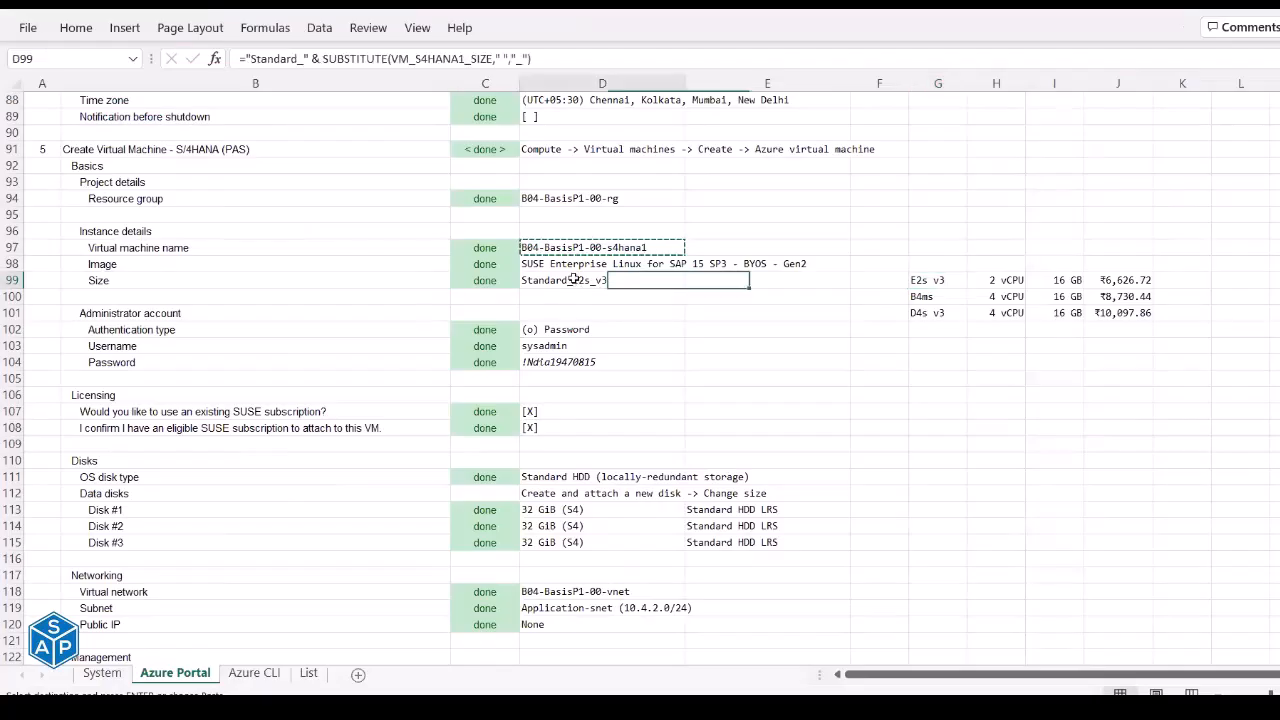
left_click(567, 331)
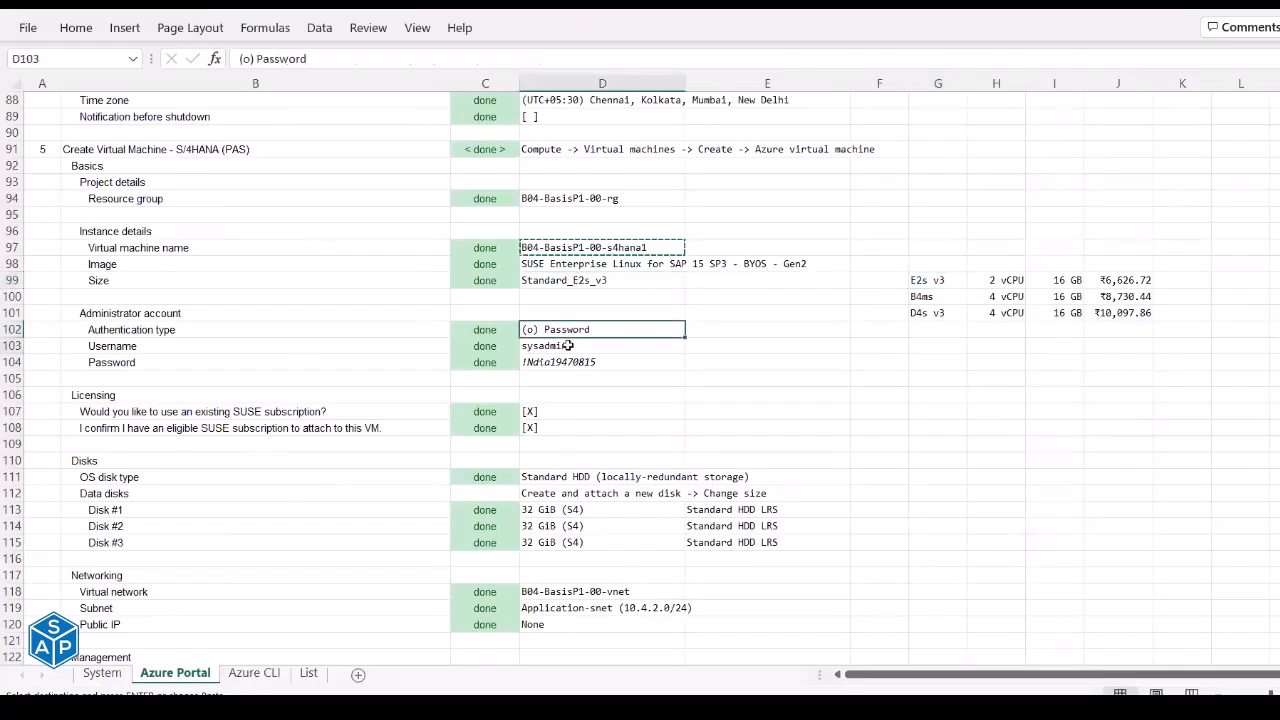
left_click(570, 346)
key("ctrl+c")
key("alt+Tab")
left_click(257, 500)
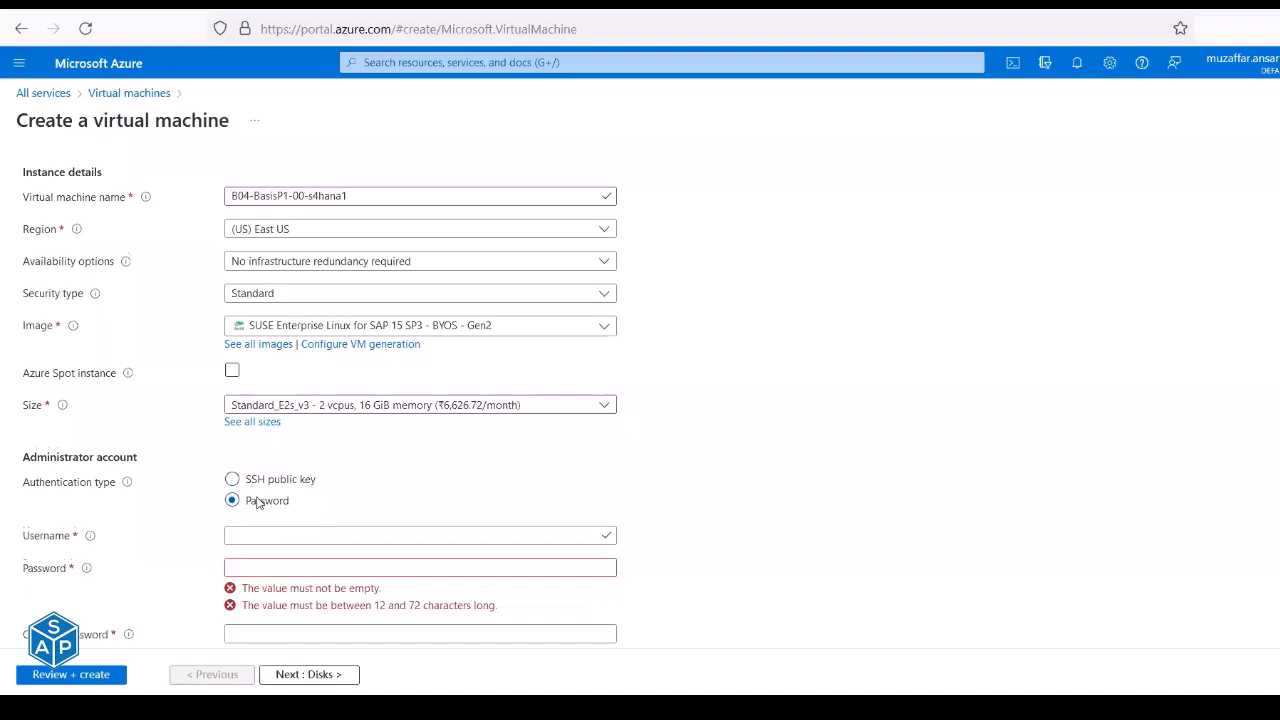
scroll(258, 498, "down", 3)
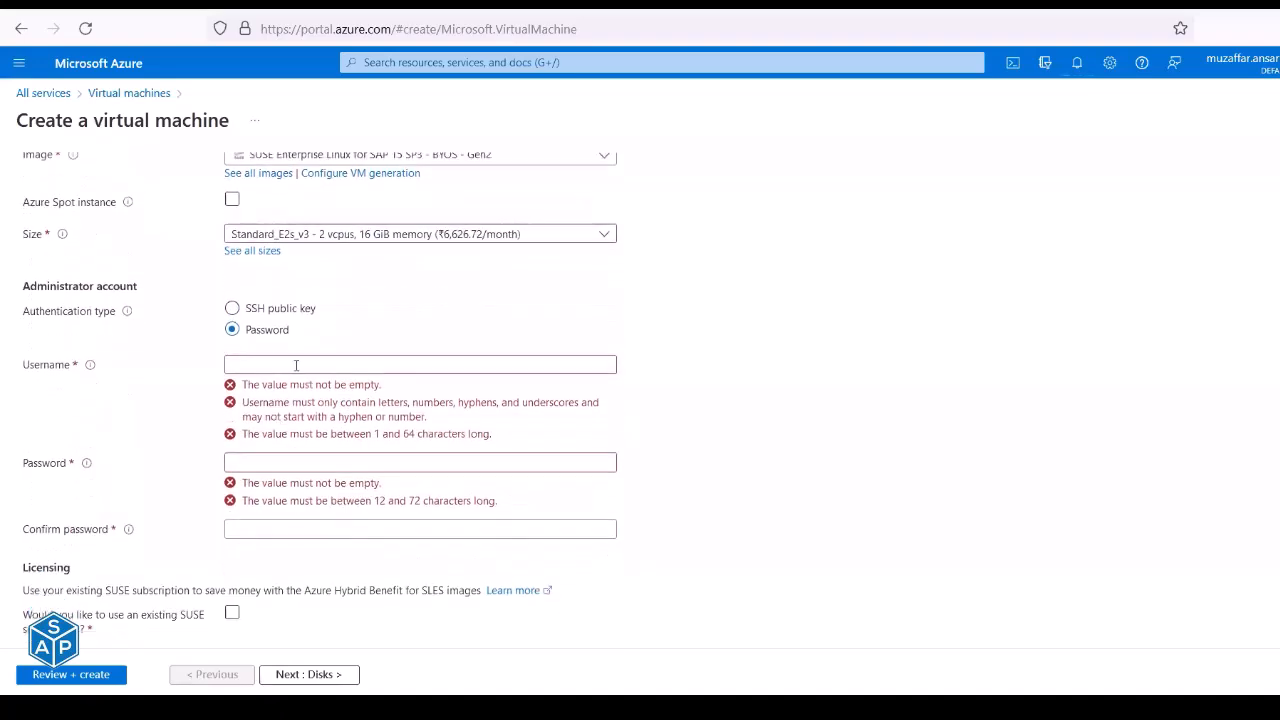
left_click(294, 364)
key("ctrl+v")
Copy the administrator password from the Excel checklist and enter it in the Azure password and confirm password fields.
key("alt+Tab")
left_click(574, 361)
key("ctrl+c")
key("alt+Tab")
left_click(285, 417)
key("ctrl+v")
left_click(276, 480)
key("ctrl+v")
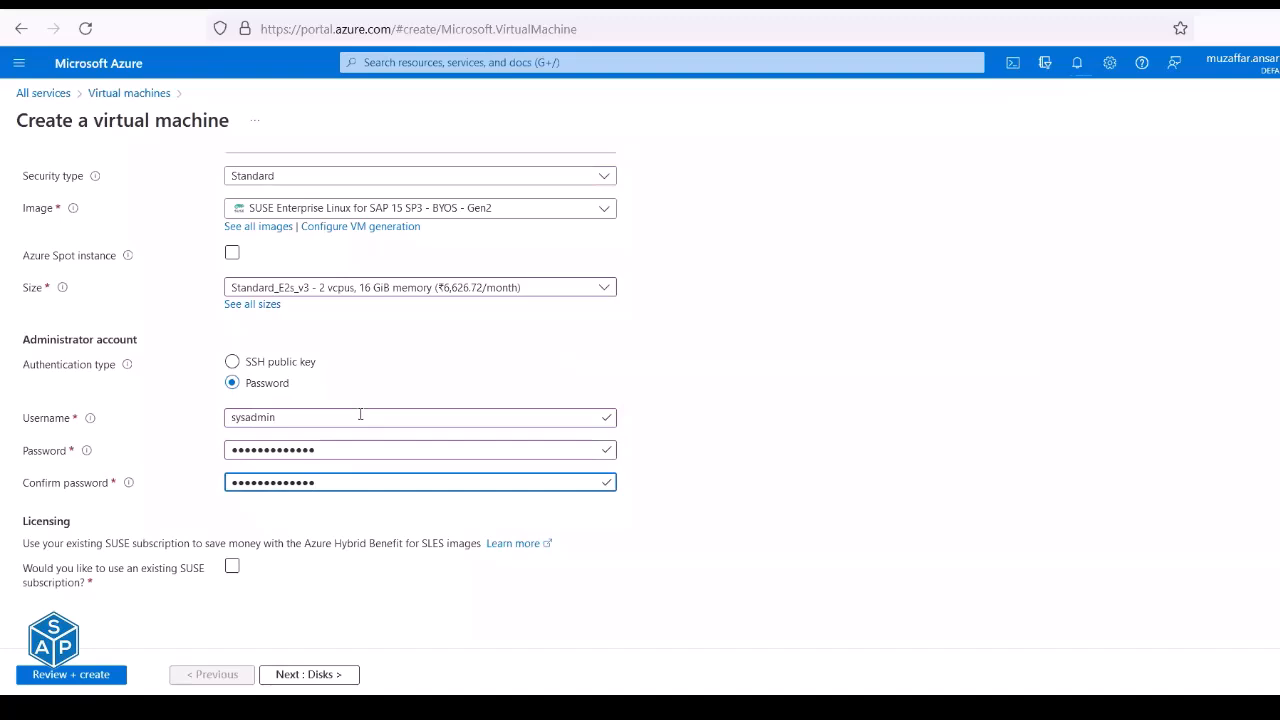
Open the virtual machines list through all services from the bastion file share's page.
scroll(360, 414, "up", 1)
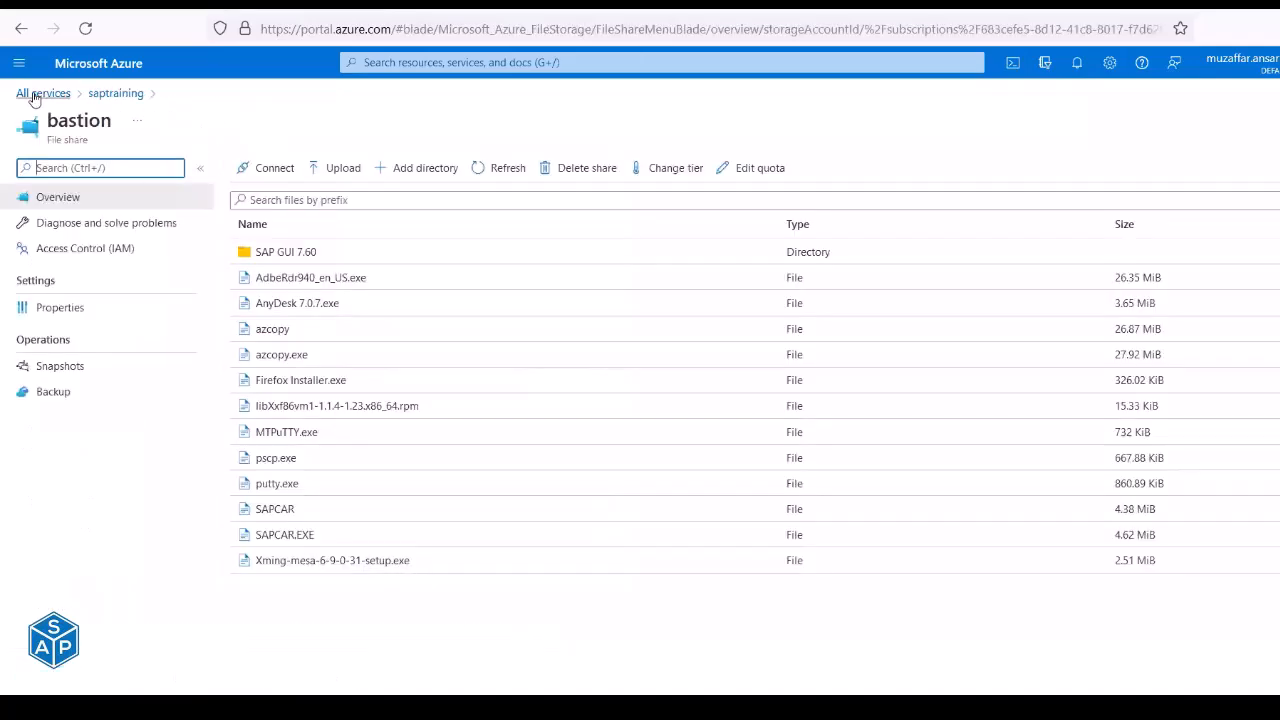
left_click(36, 94)
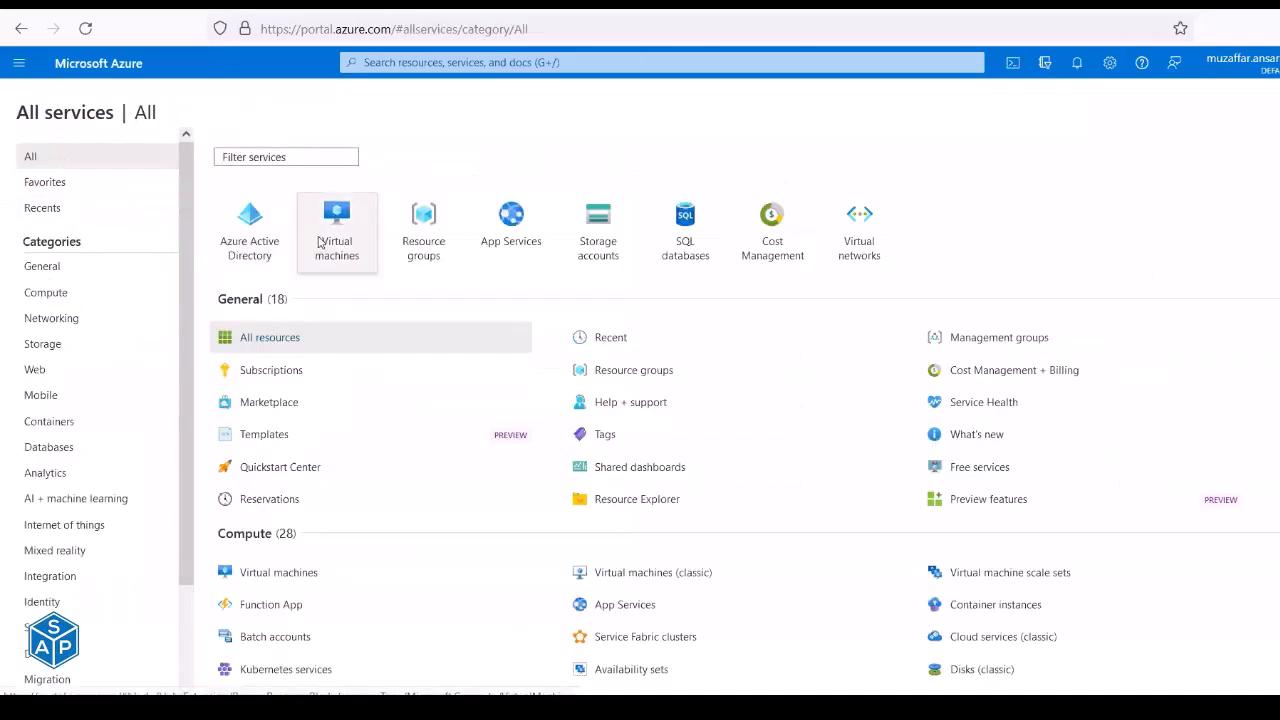
left_click(320, 240)
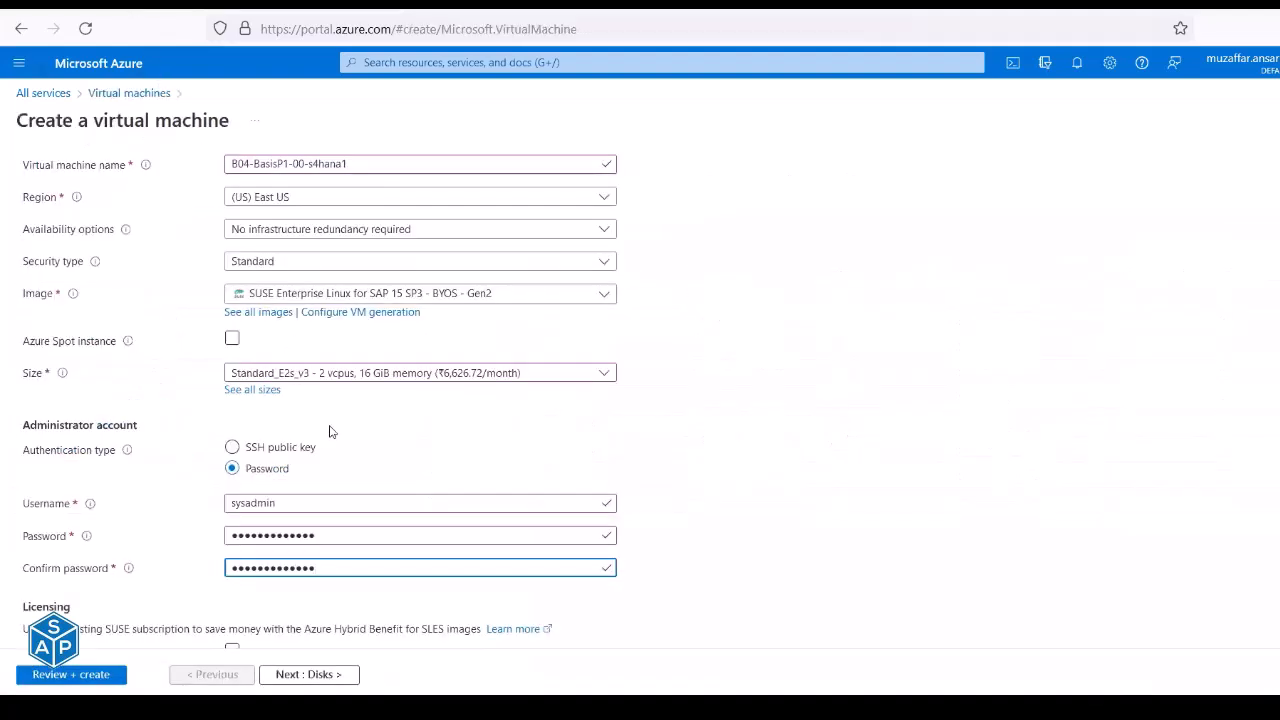
Check the licensing entries in Excel, enable and confirm the existing SUSE subscription in Azure, and proceed to the disk settings.
scroll(330, 432, "down", 2)
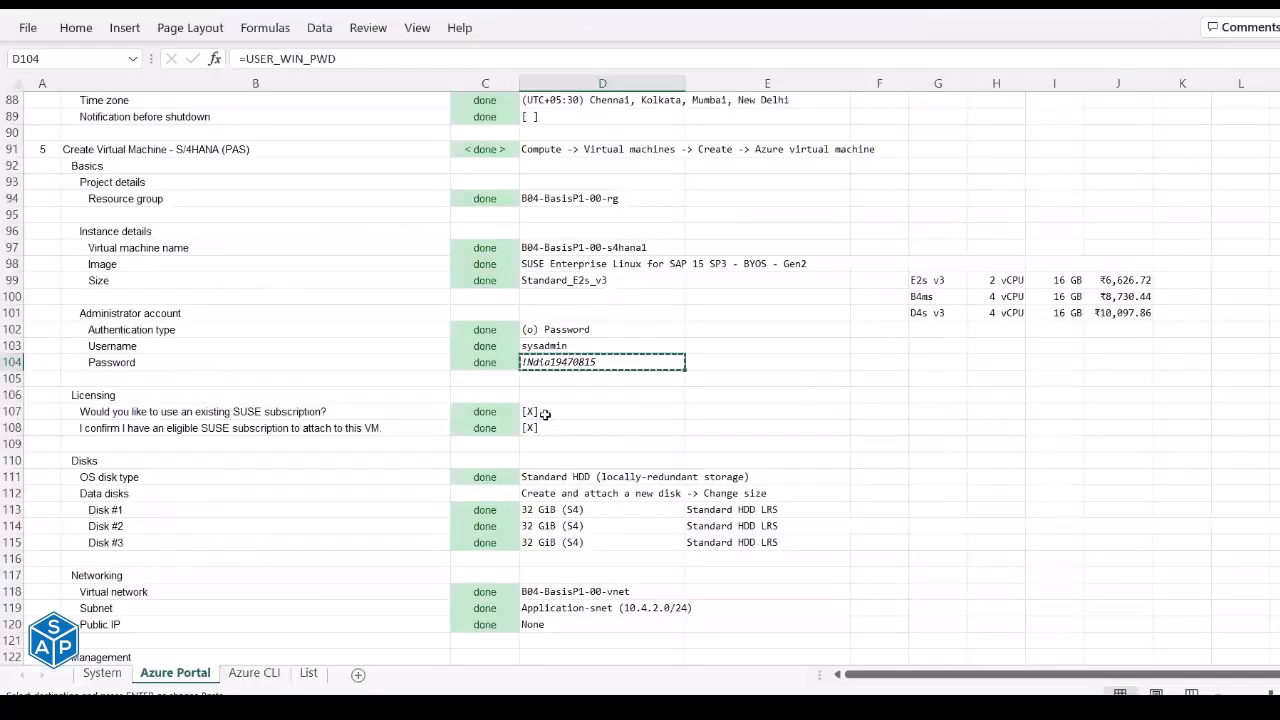
left_click(600, 412)
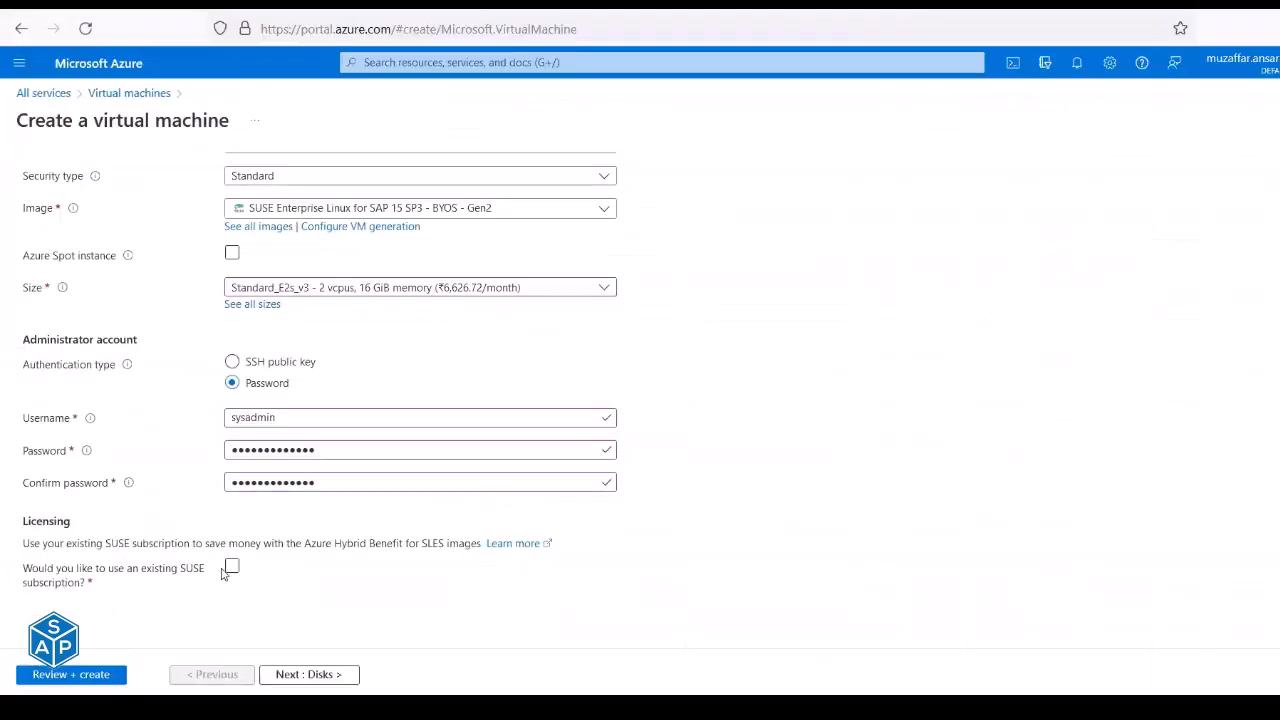
left_click(231, 567)
left_click(30, 614)
left_click(316, 677)
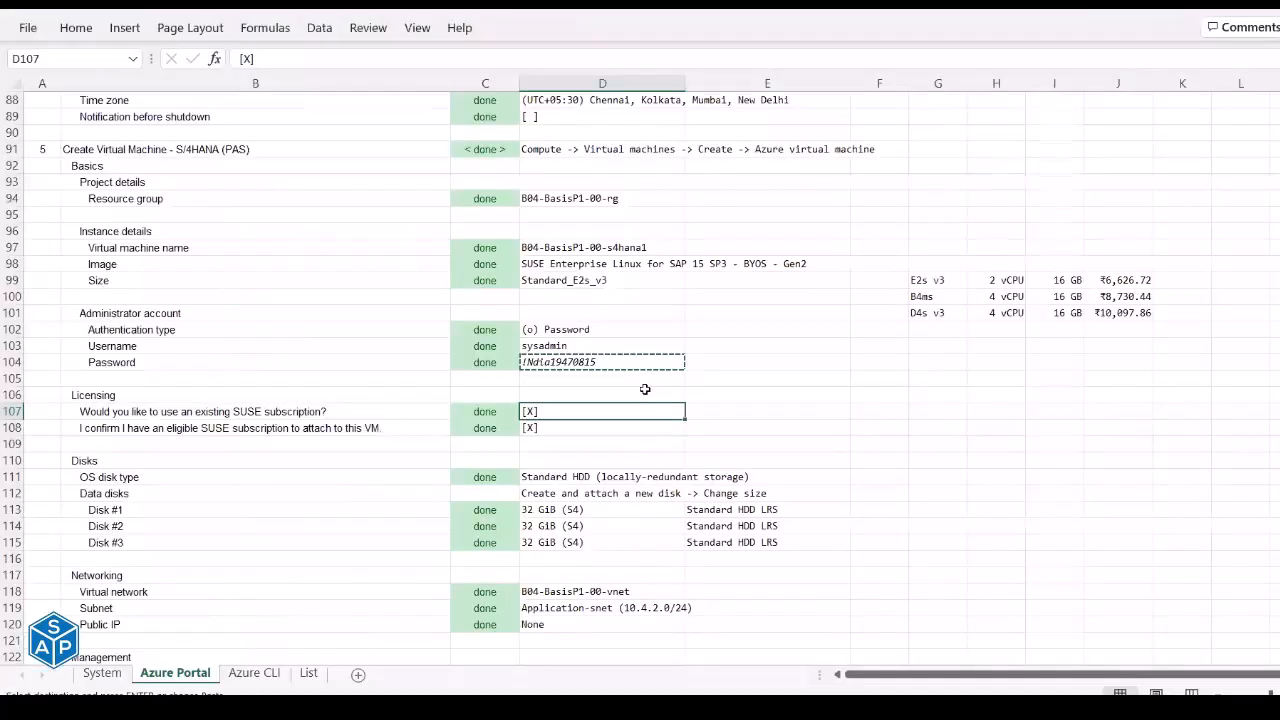
Look up the OS disk type in the Excel checklist and set it to Standard HDD (locally-redundant storage) in Azure.
scroll(646, 389, "down", 3)
left_click(580, 380)
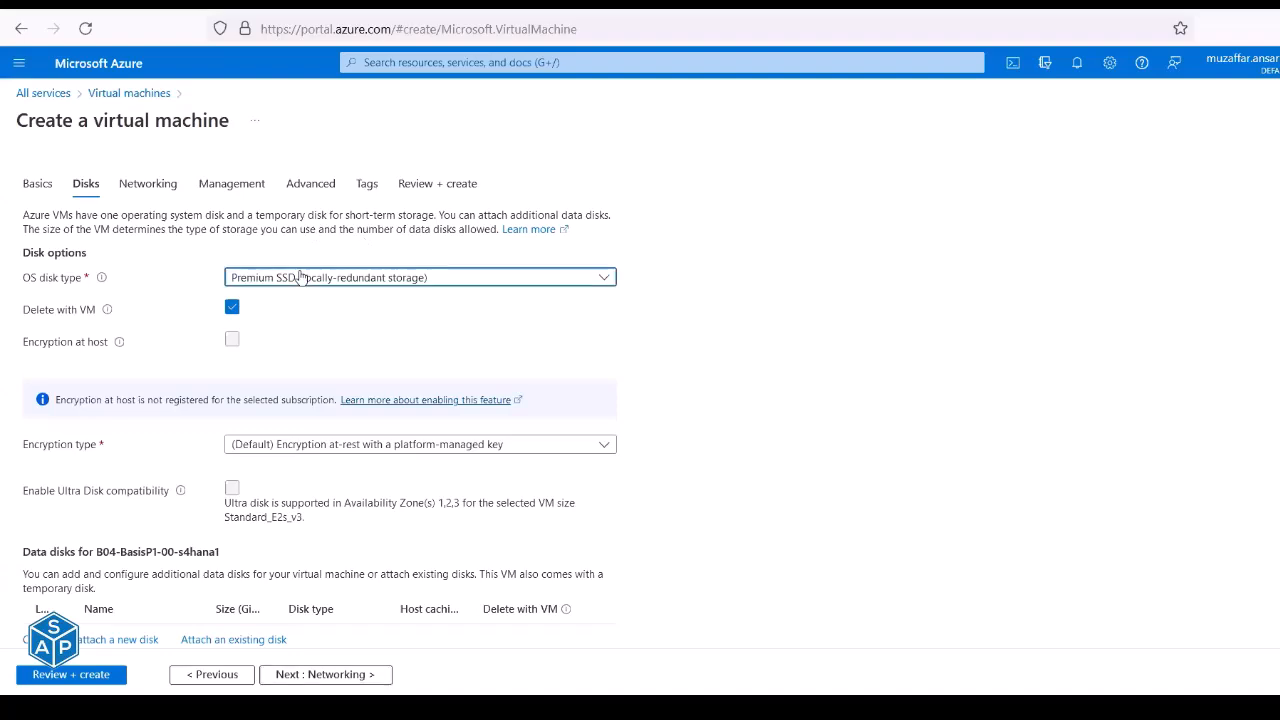
left_click(300, 277)
left_click(272, 420)
Look up the data disk entries in the Excel checklist and attach a first new 32 GiB Standard HDD (locally-redundant storage) disk in Azure.
scroll(310, 388, "down", 1)
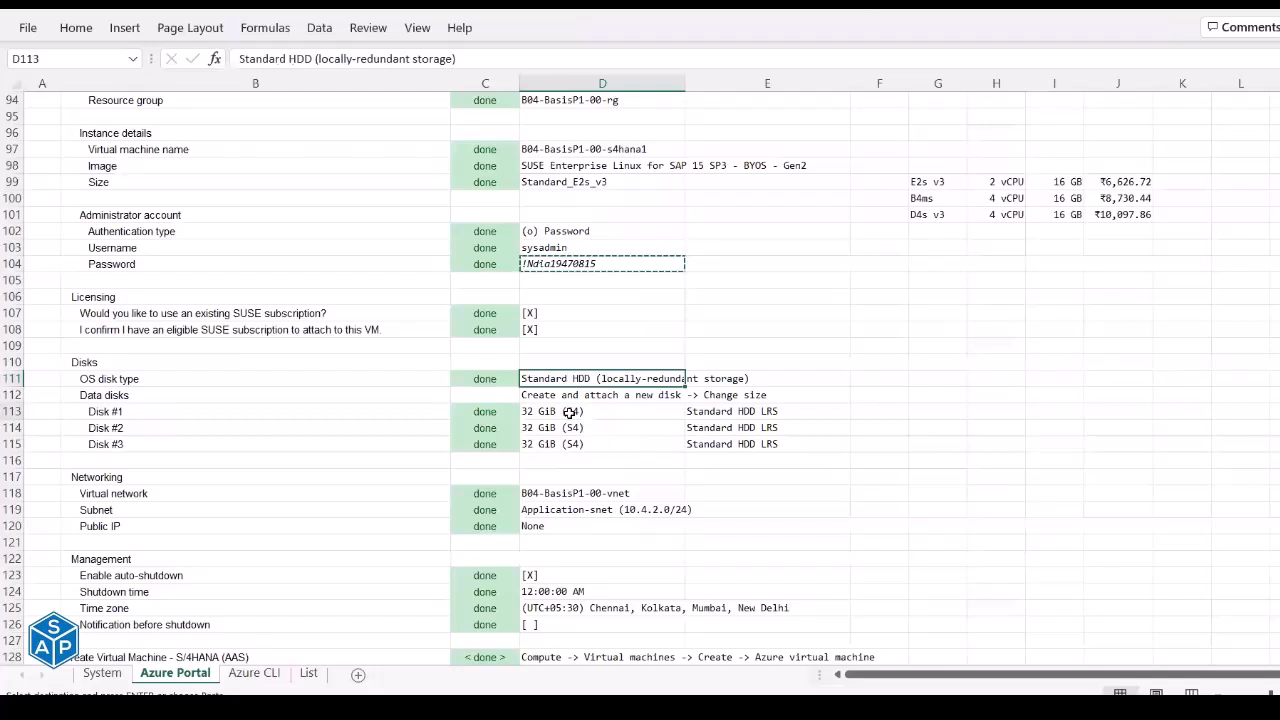
left_click_drag(568, 412, 569, 442)
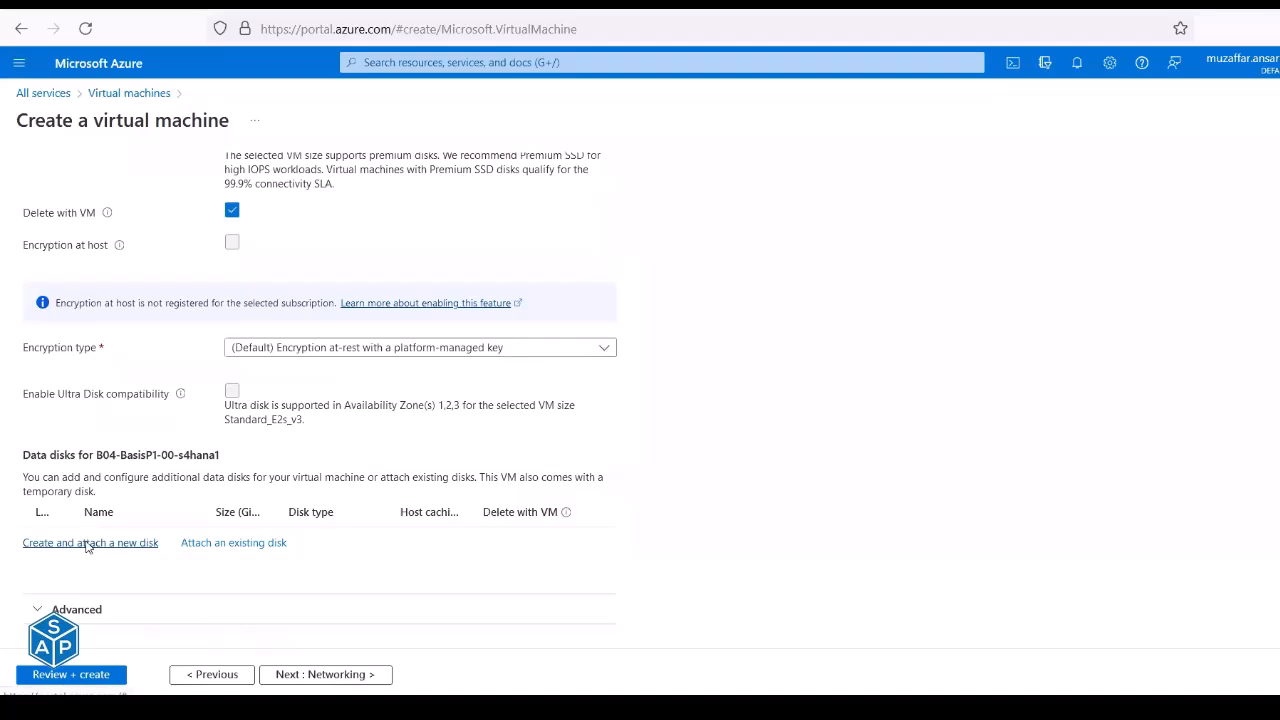
left_click(87, 543)
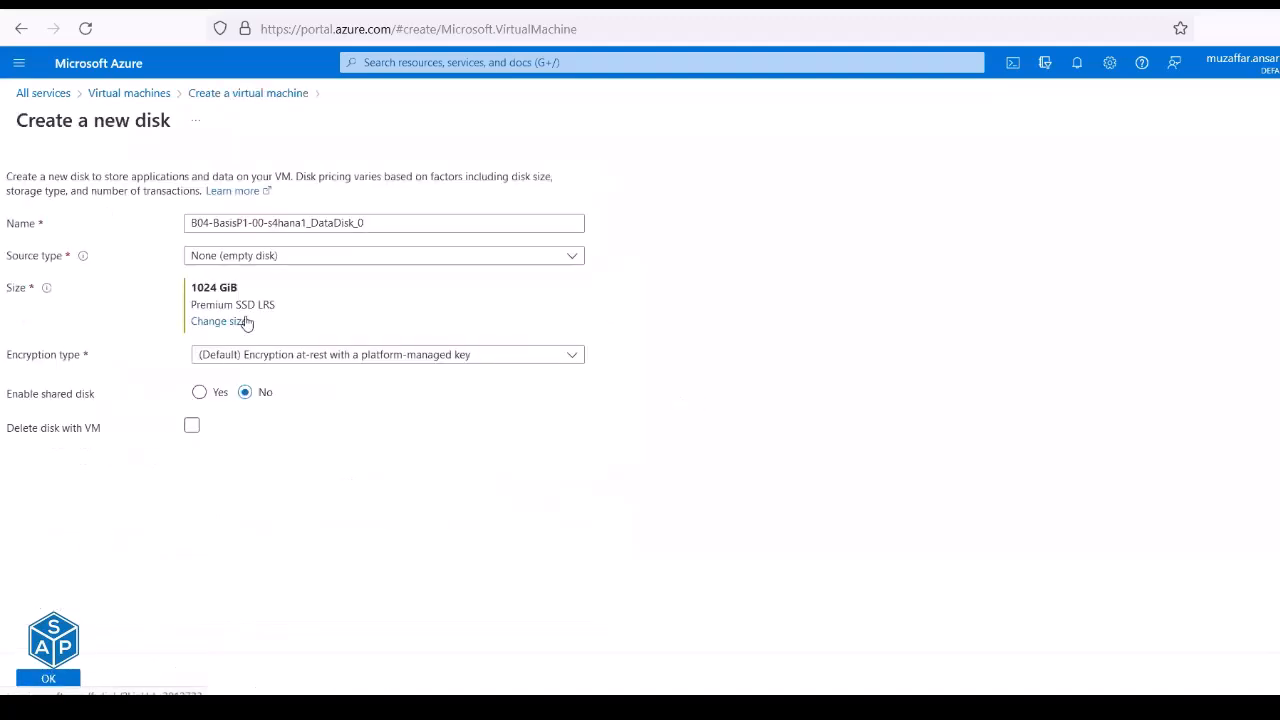
left_click(226, 322)
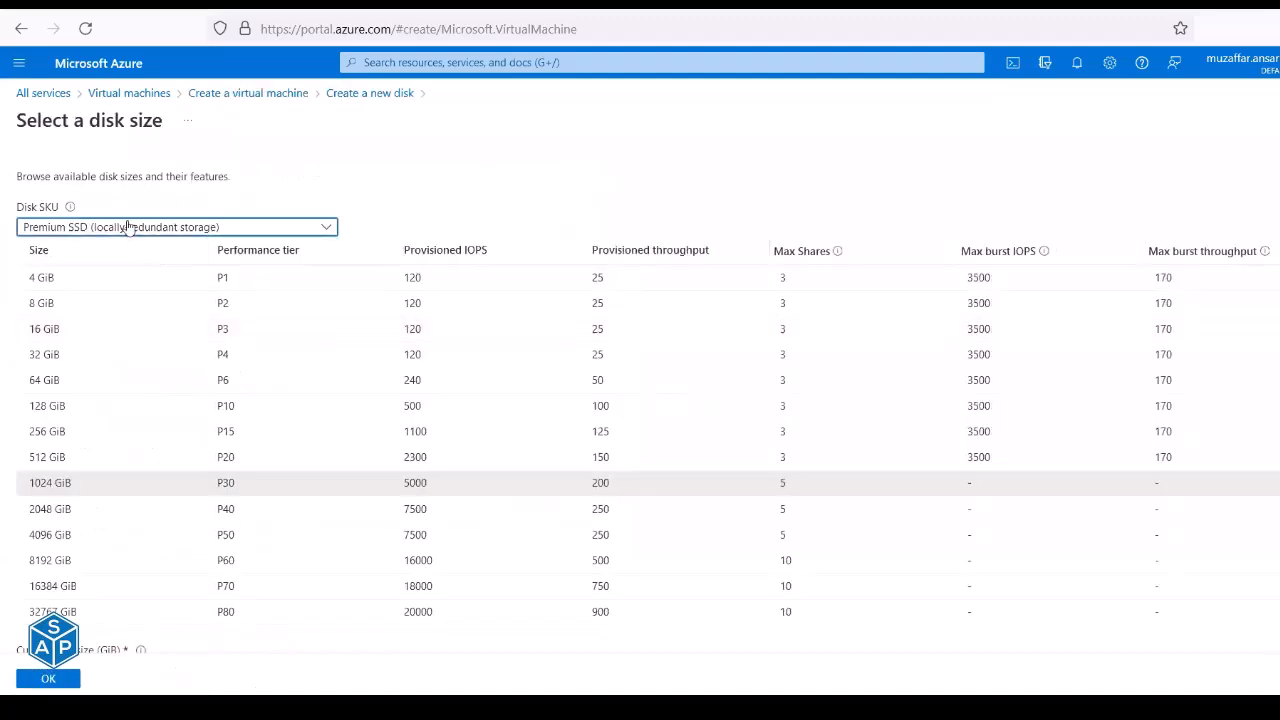
left_click(126, 225)
left_click(107, 421)
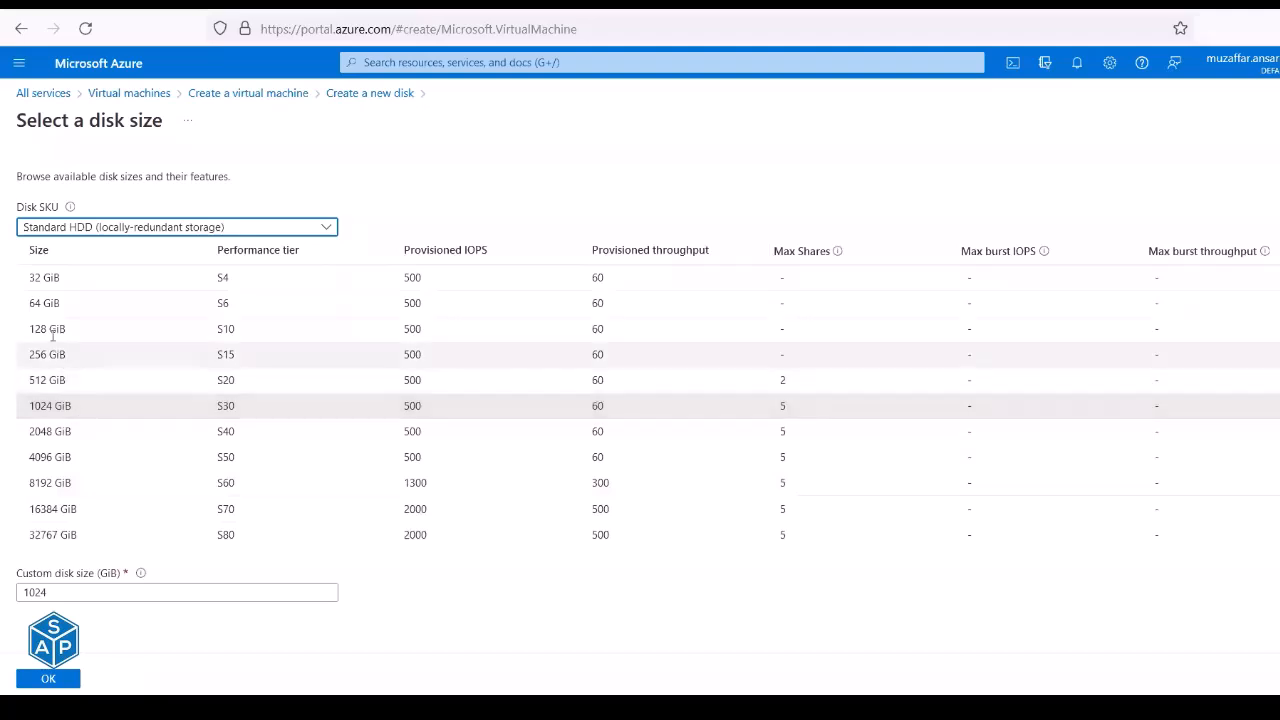
left_click(52, 278)
left_click(68, 679)
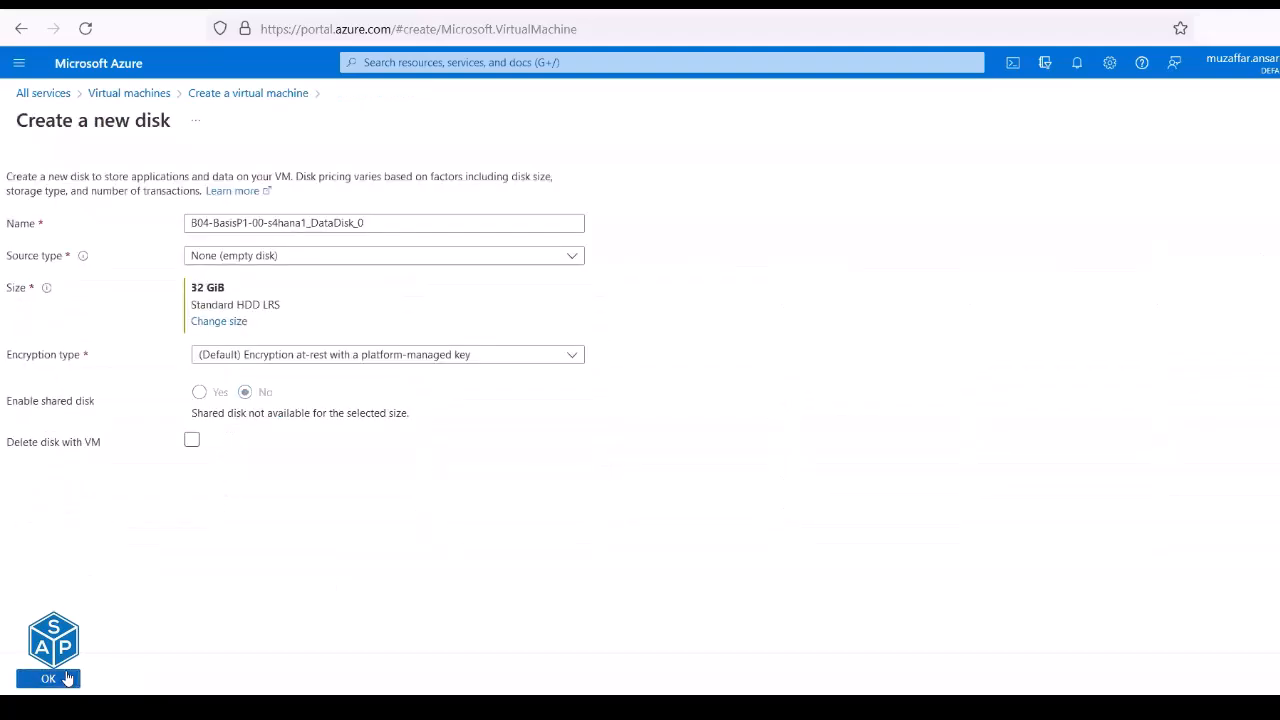
left_click(68, 679)
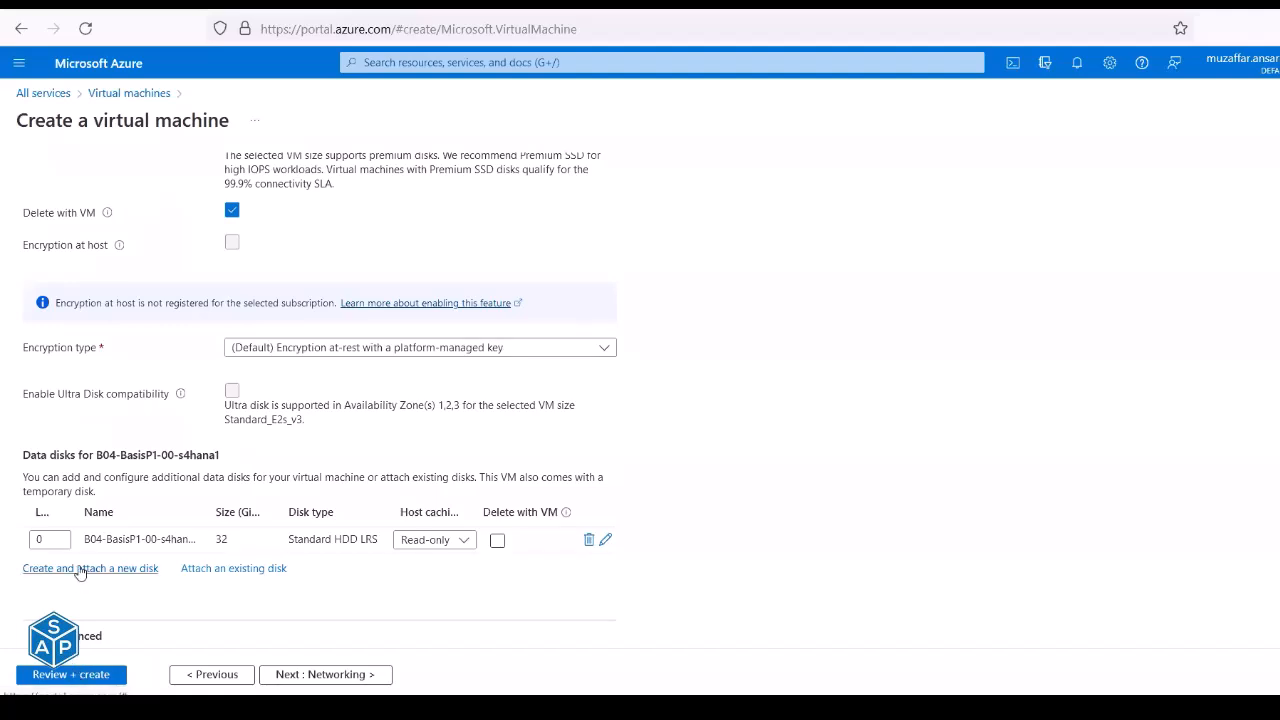
Create and attach a second data disk as Standard HDD (locally-redundant storage) with a size of 32 GiB.
left_click(80, 570)
left_click(241, 322)
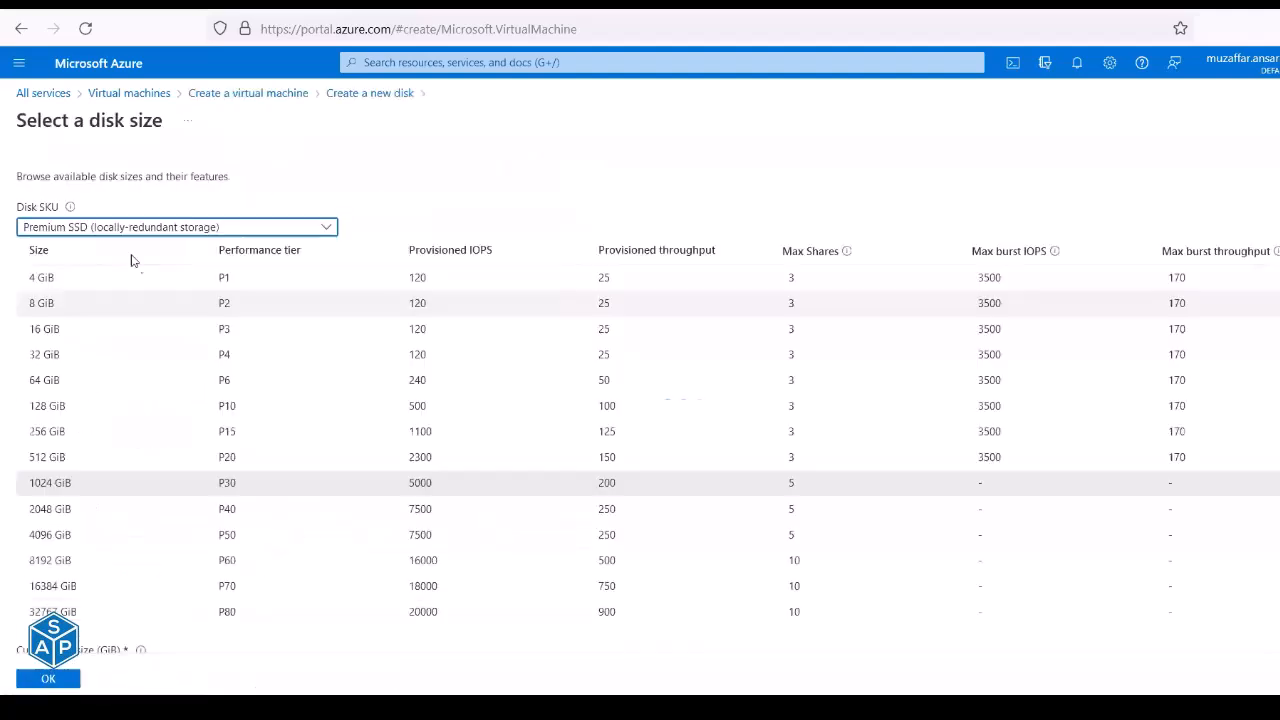
left_click(95, 230)
left_click(83, 418)
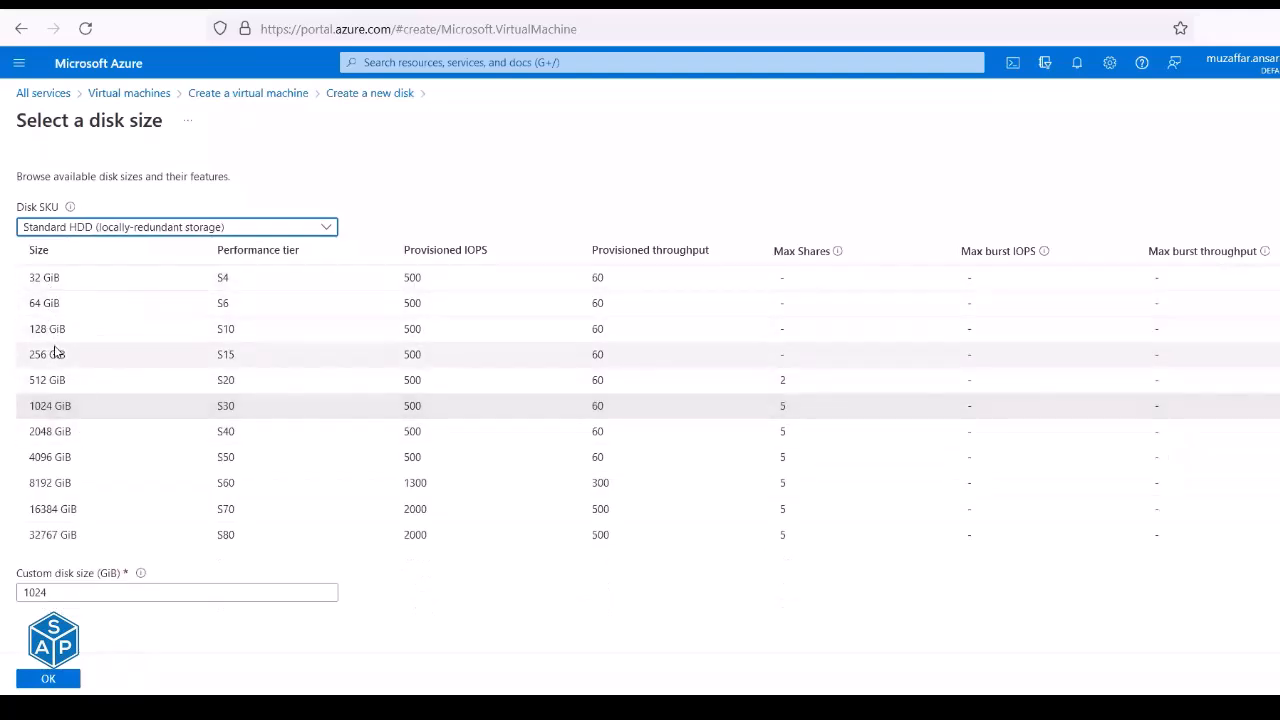
left_click(44, 277)
left_click(48, 680)
left_click(48, 680)
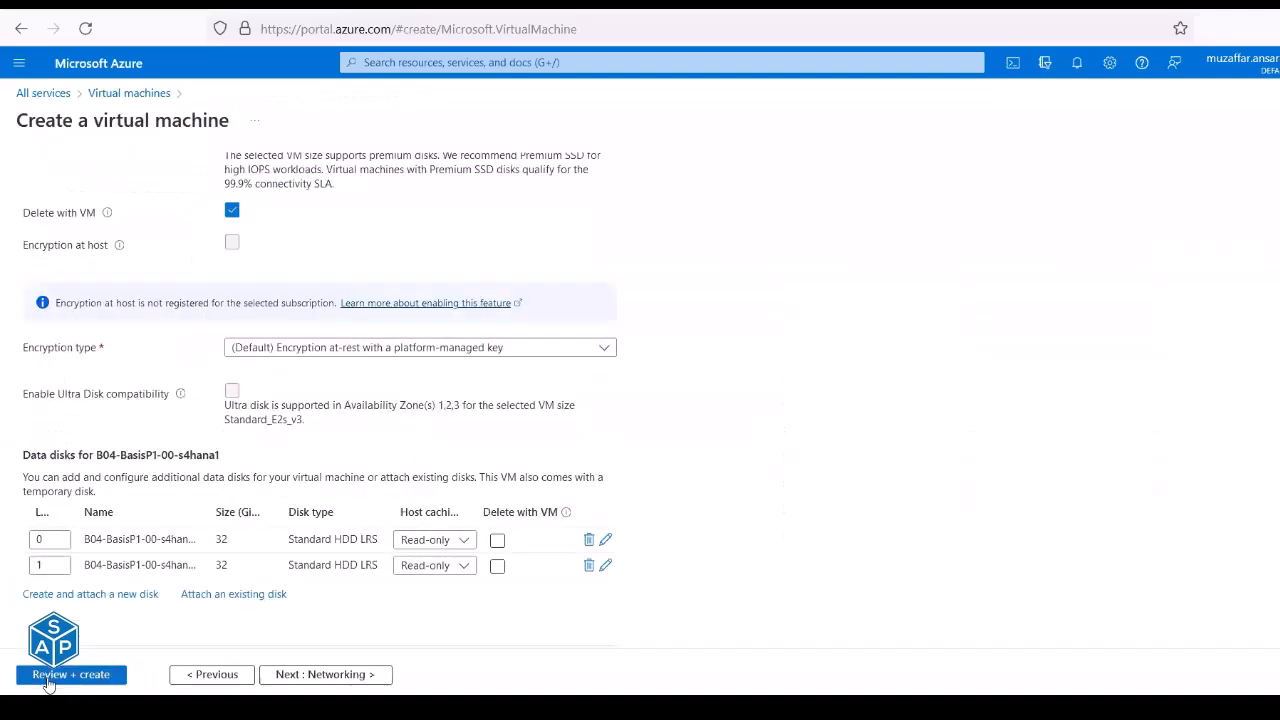
Create and attach a third empty data disk as Standard HDD (locally-redundant storage), 32 GiB.
left_click(104, 595)
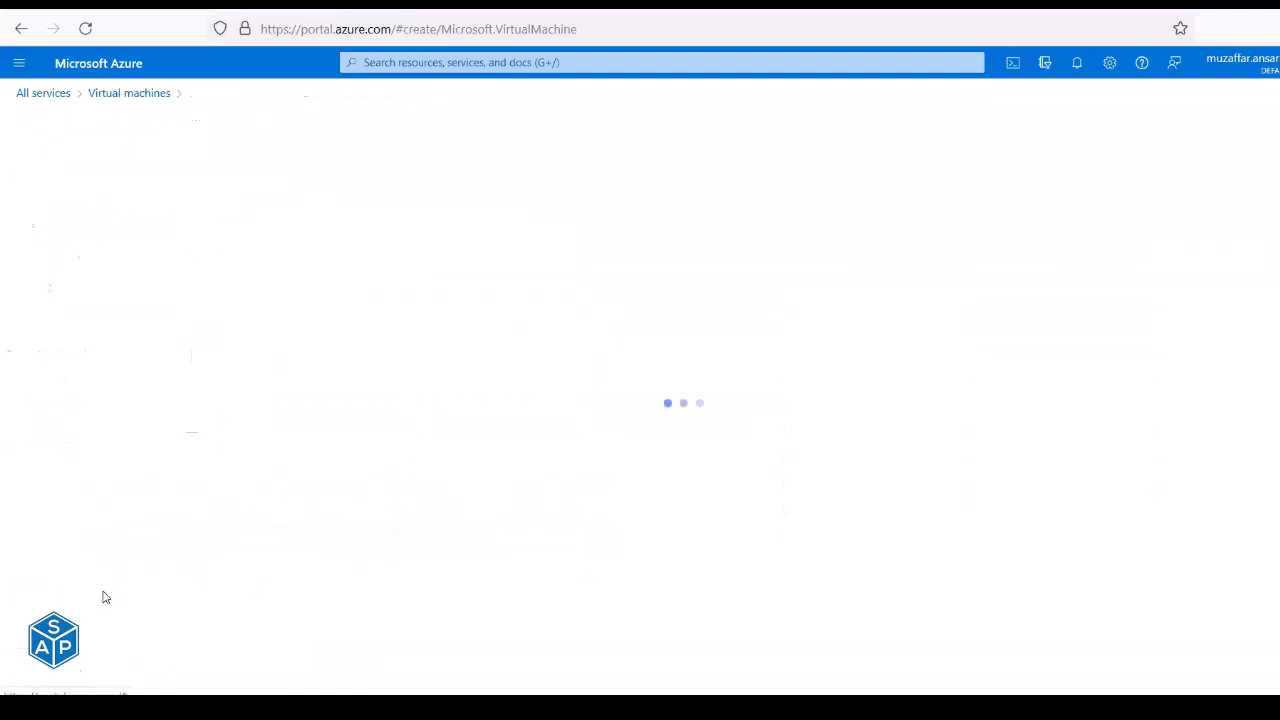
left_click(255, 256)
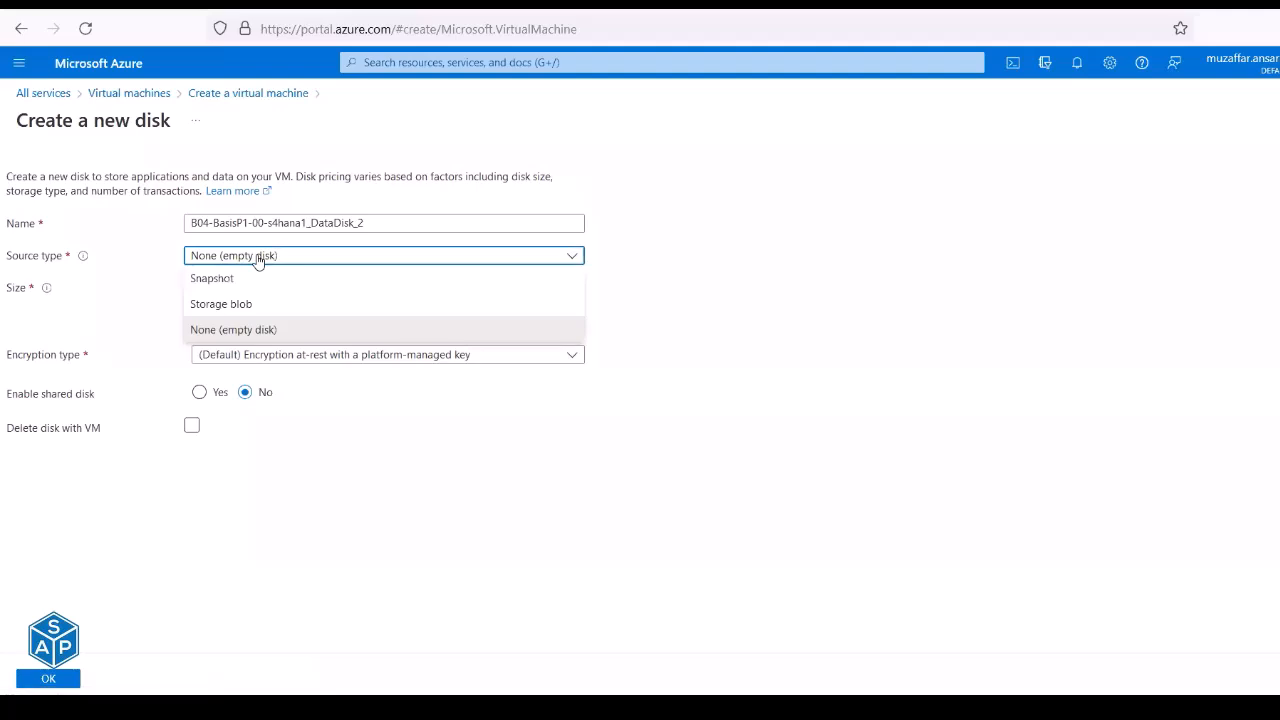
left_click(732, 224)
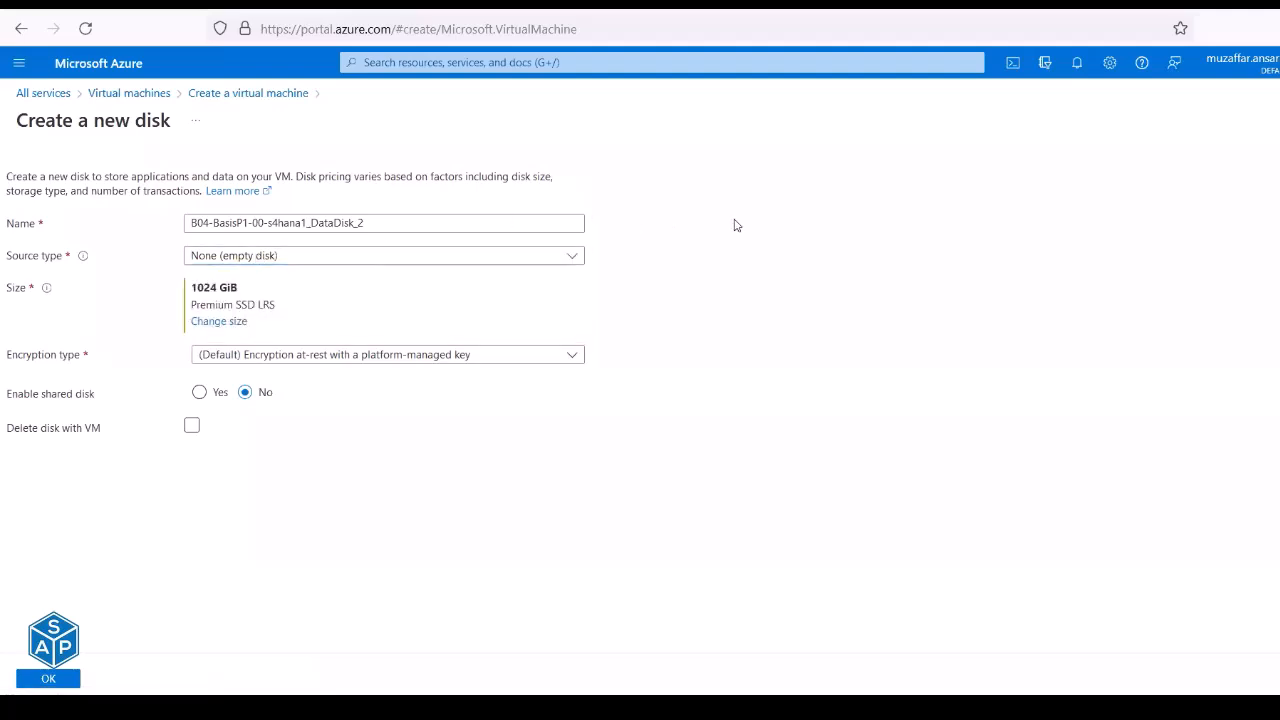
left_click(196, 325)
left_click(112, 236)
left_click(104, 412)
left_click(69, 277)
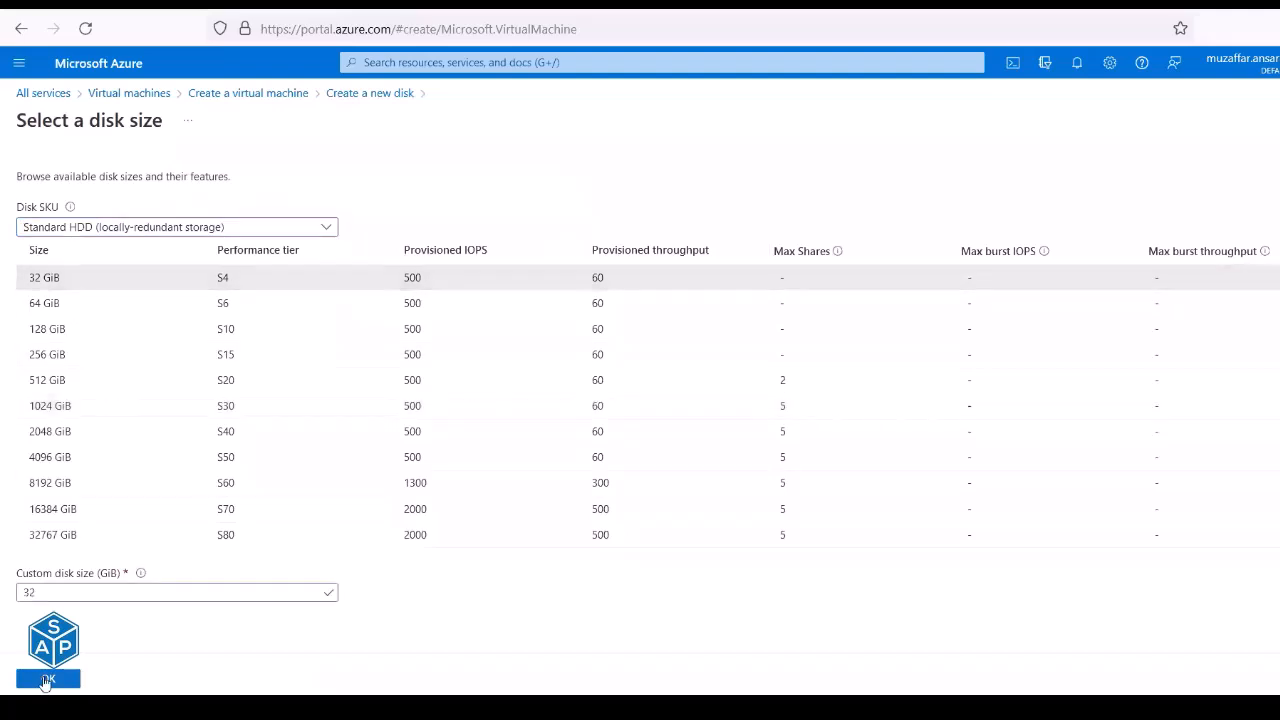
left_click(45, 680)
left_click(45, 680)
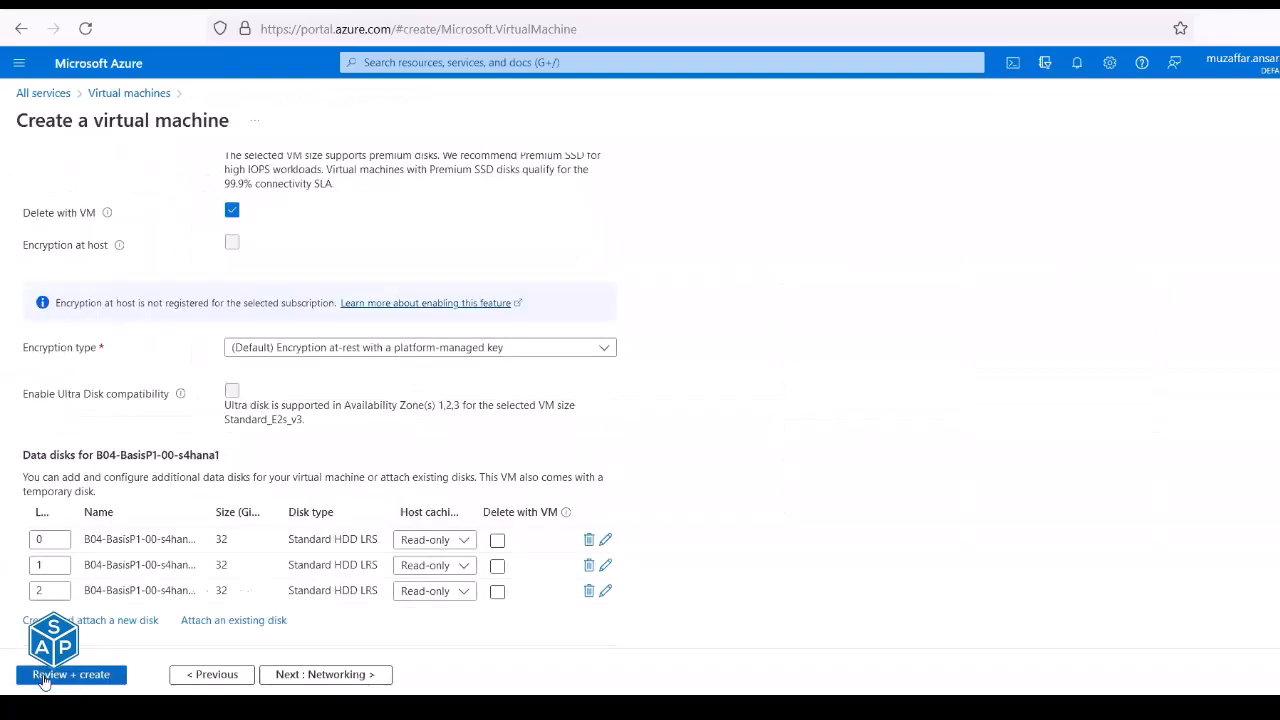
Check the sizes of the three attached data disks and widen the Name column to read their full names.
scroll(175, 580, "down", 1)
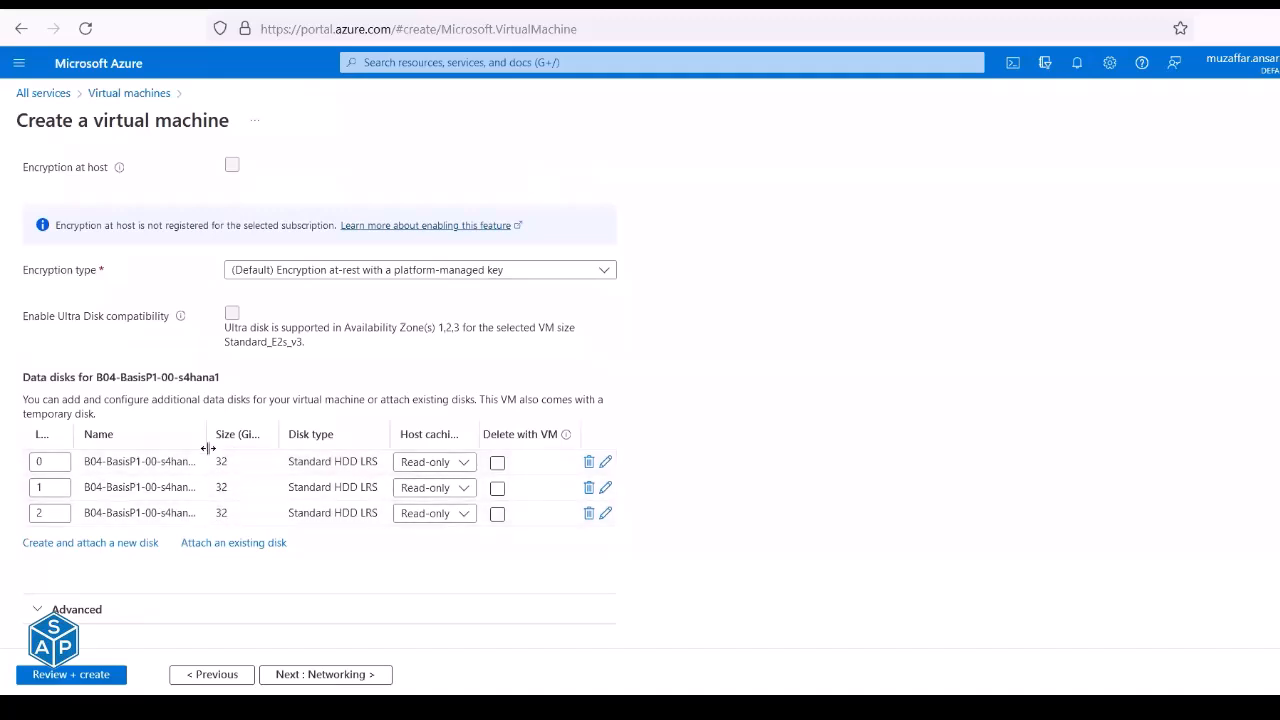
double_click(220, 461)
double_click(220, 487)
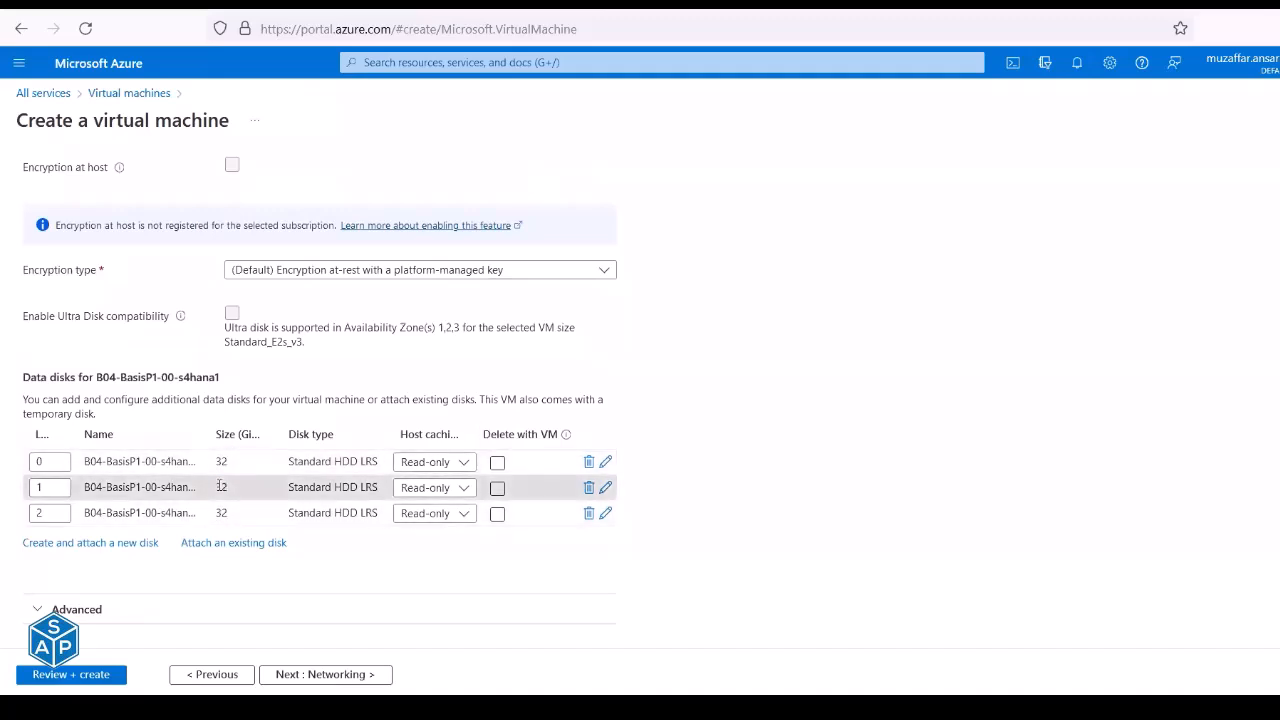
double_click(219, 513)
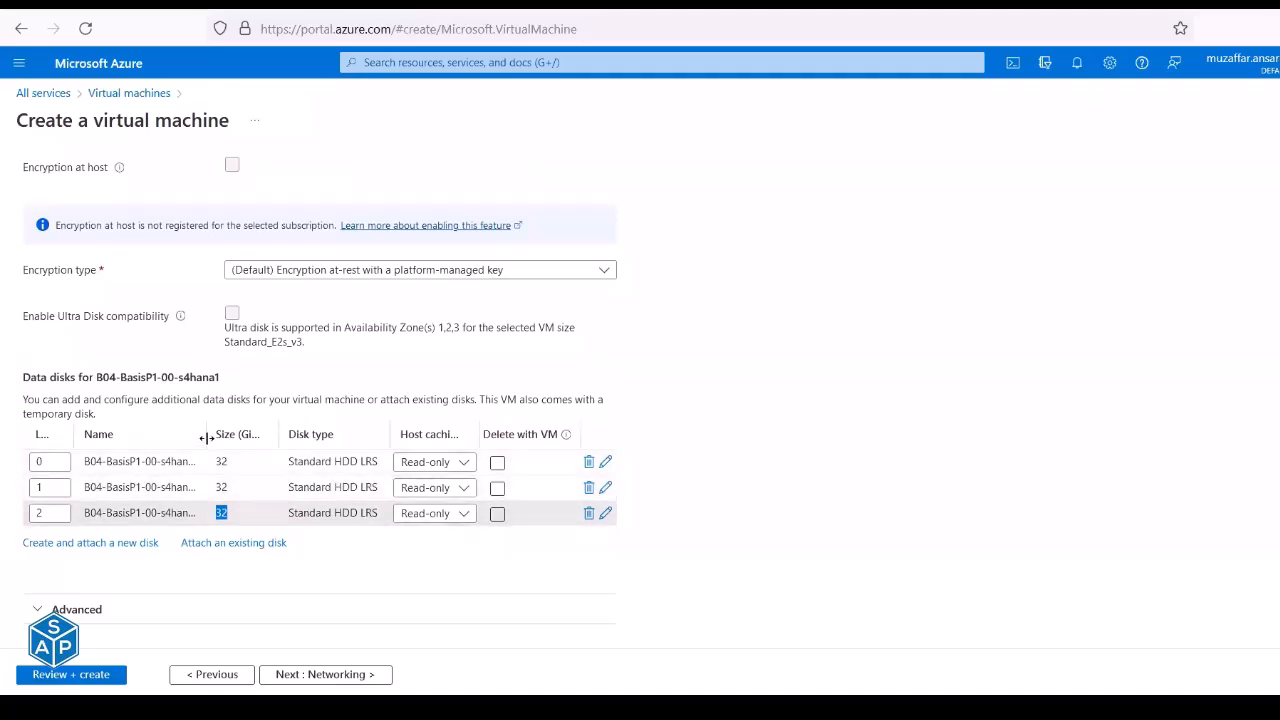
left_click_drag(208, 435, 211, 436)
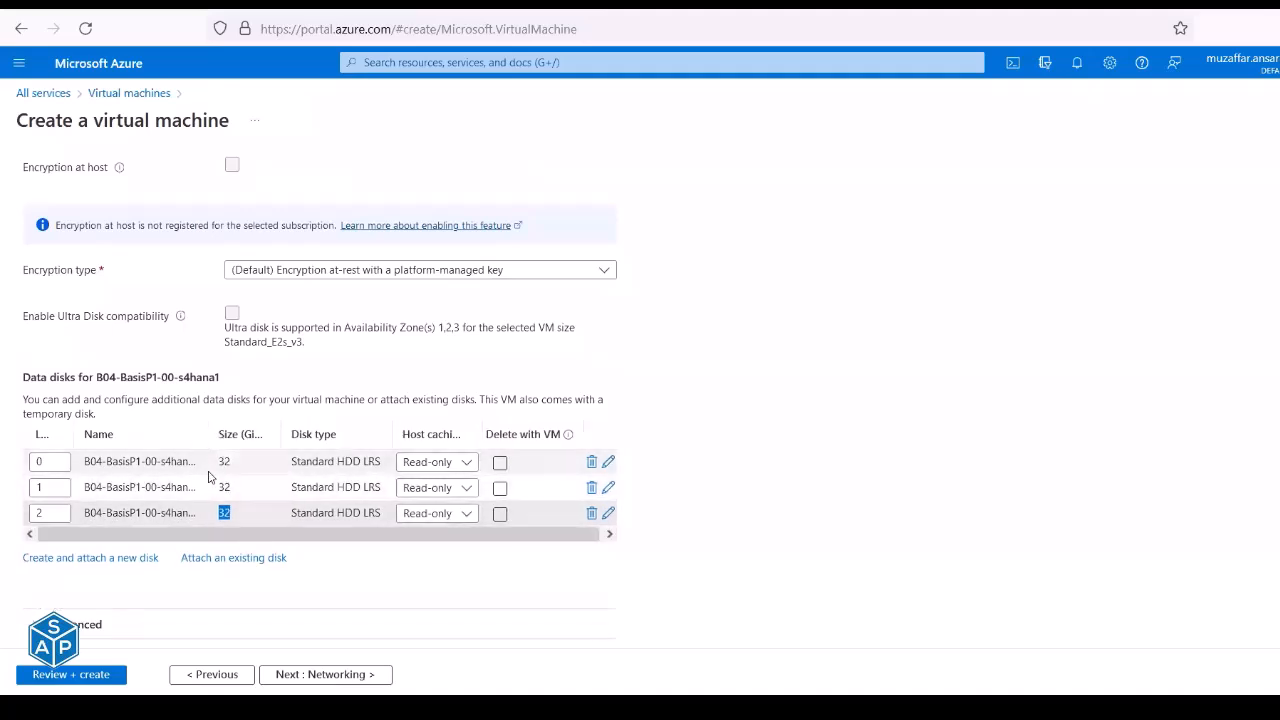
double_click(273, 437)
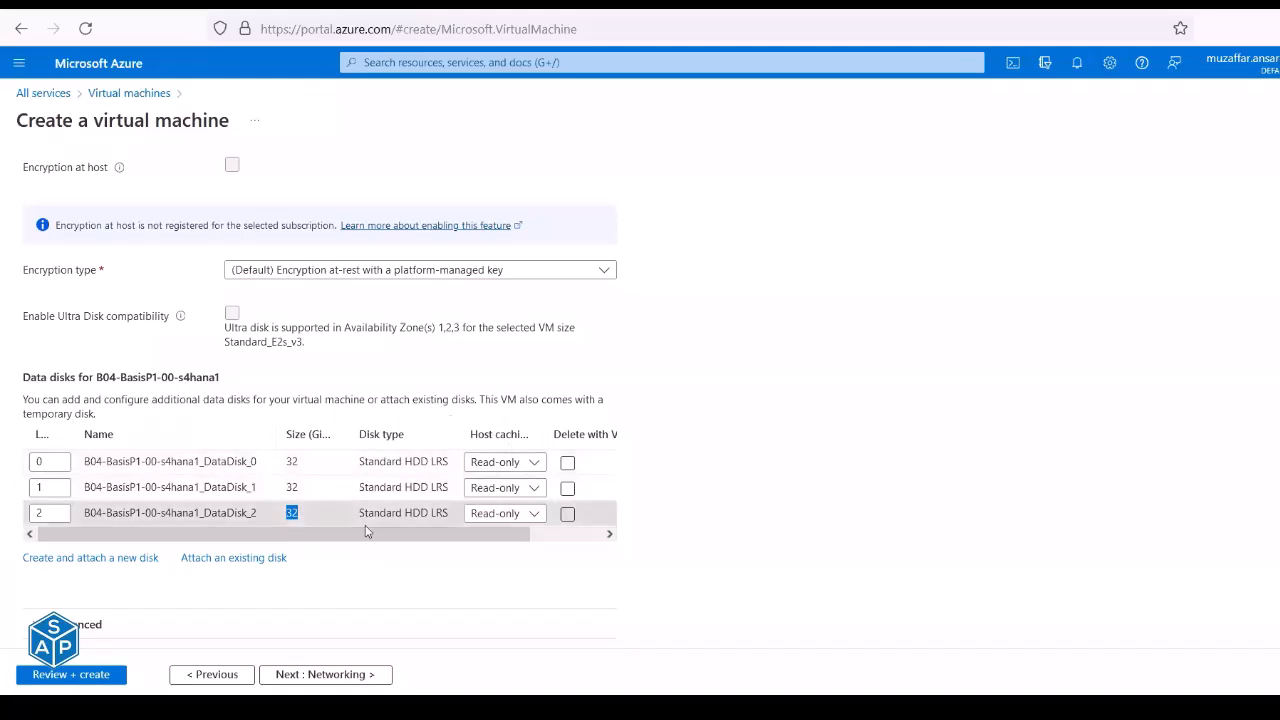
Look up the networking entries in the Excel checklist, proceed to the networking settings in Azure and set the public IP to None.
key("alt+Tab")
scroll(566, 451, "down", 1)
left_click(541, 444)
left_click(118, 434)
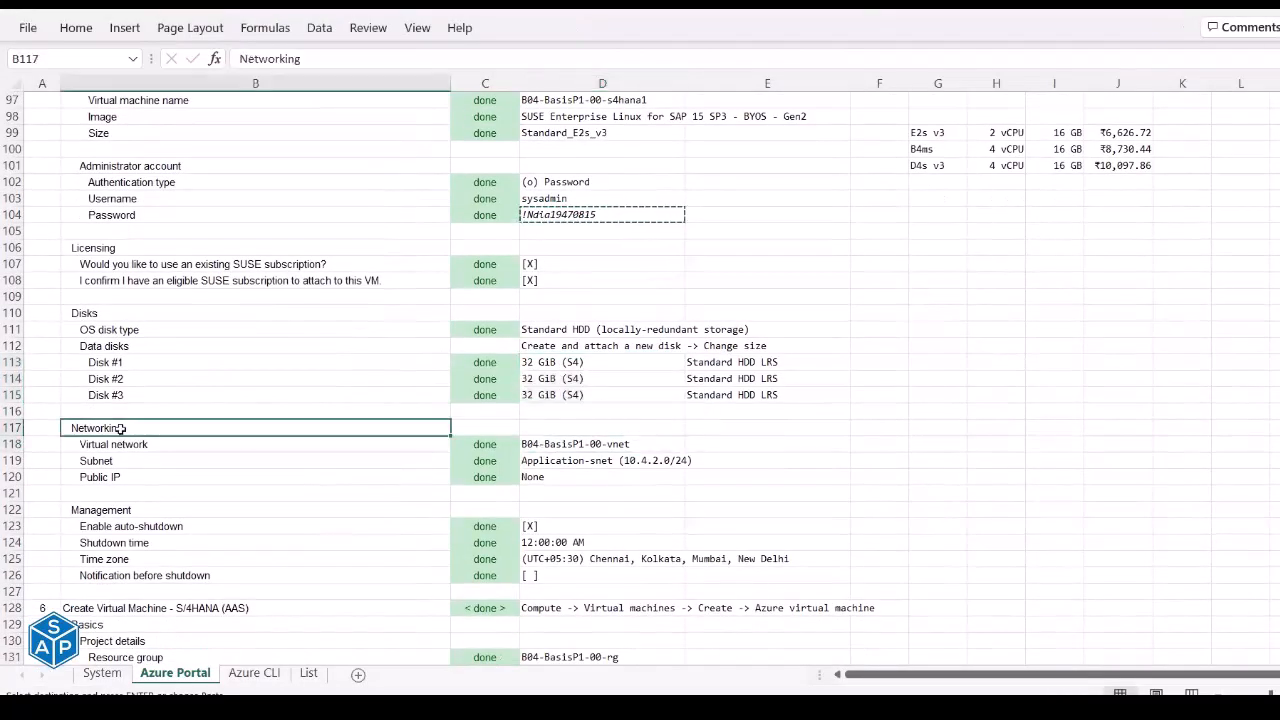
key("alt+Tab")
left_click(352, 677)
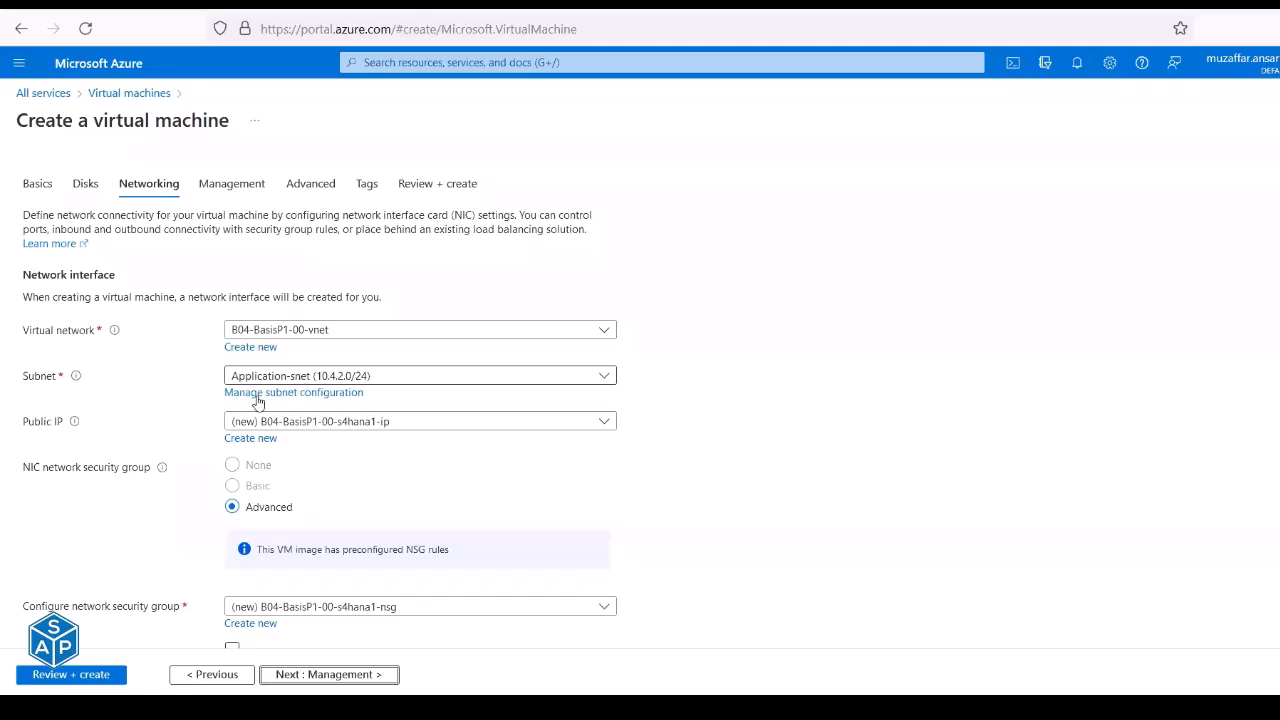
scroll(293, 381, "down", 1)
left_click(294, 346)
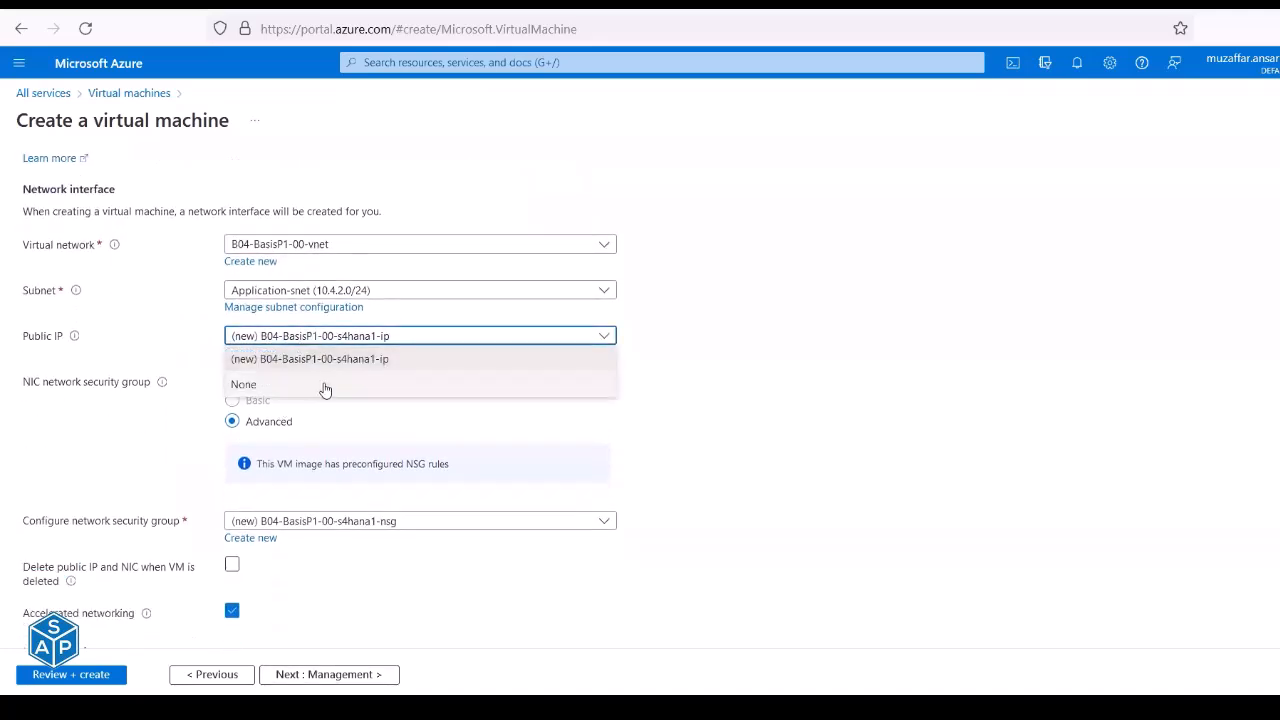
left_click(570, 387)
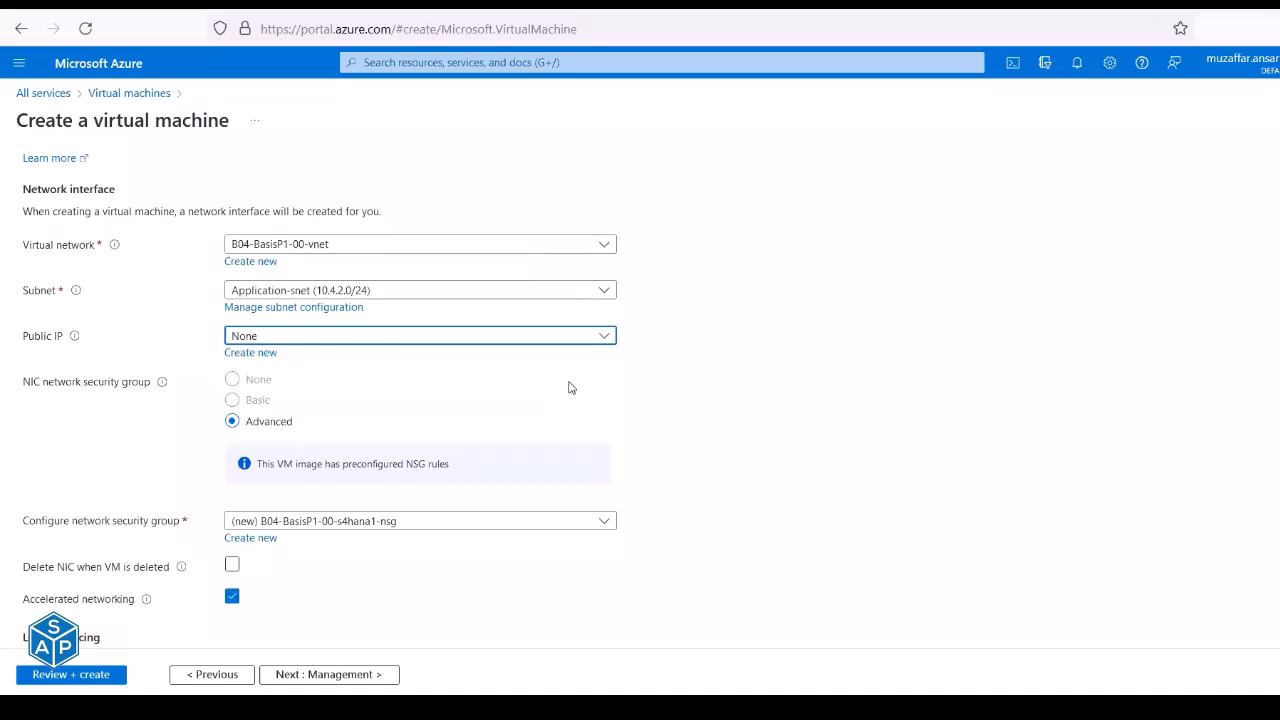
Check the public IP and auto-shutdown entries in the Excel checklist and proceed to the management settings in Azure.
key("alt+Tab")
left_click(569, 477)
left_click(548, 524)
key("alt+Tab")
left_click(300, 680)
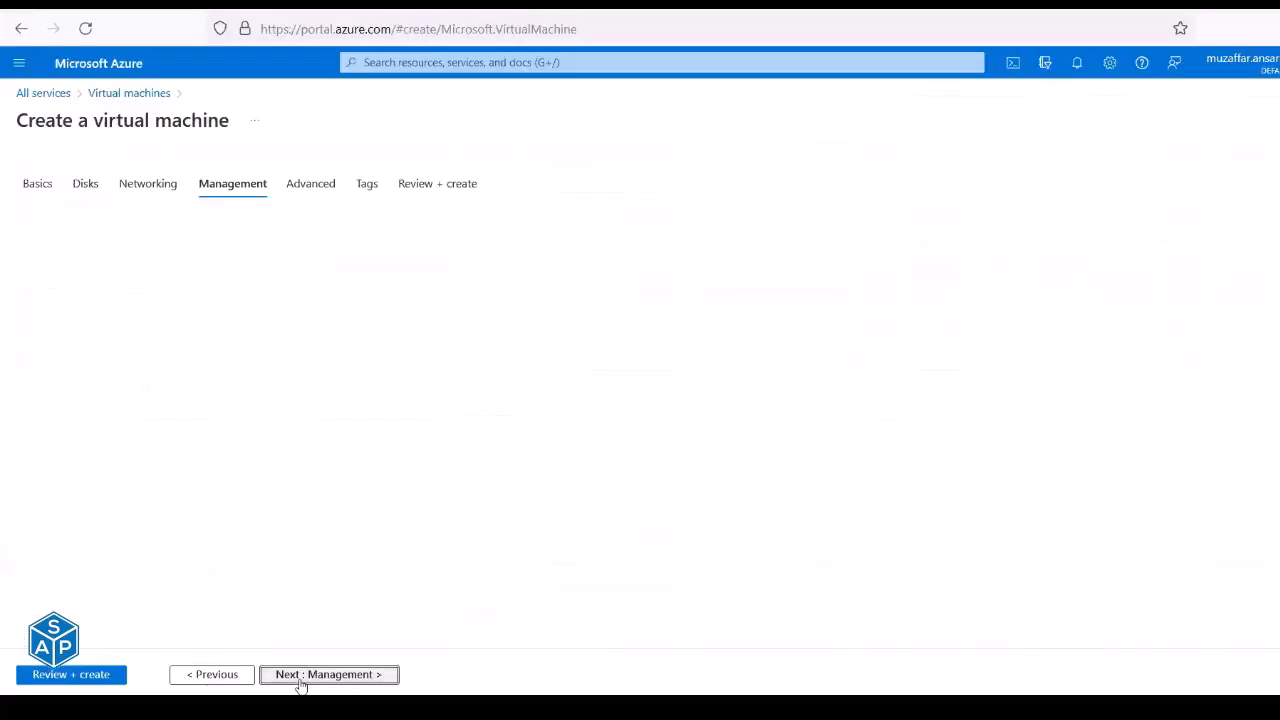
scroll(129, 524, "down", 2)
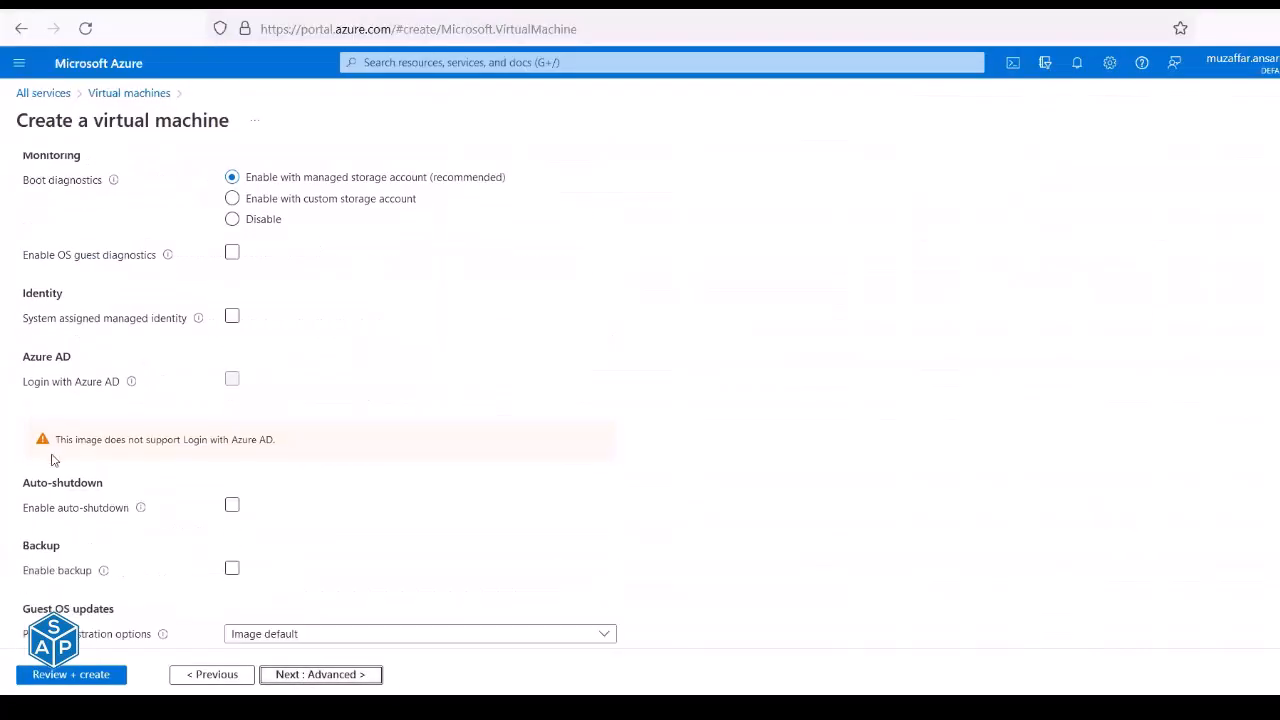
Enable auto-shutdown and set the shutdown time to 12:00:00 AM as listed in the Excel checklist.
left_click(233, 446)
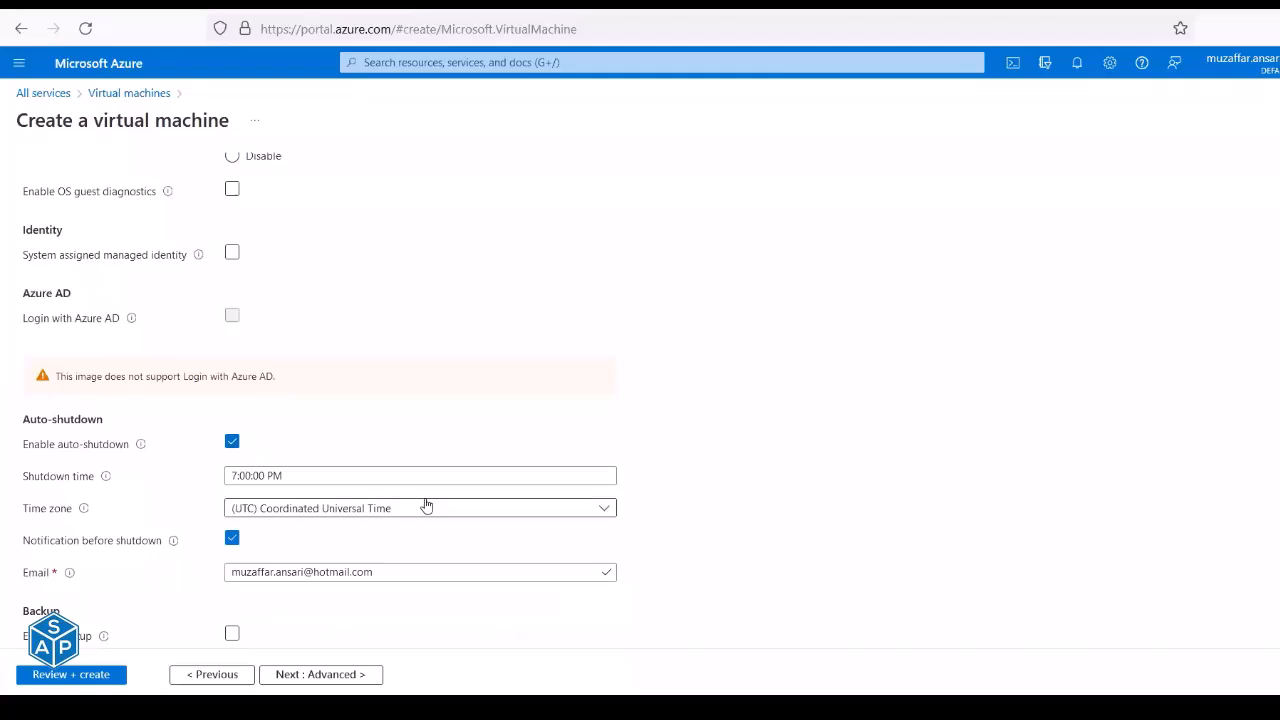
key("alt+Tab")
key("alt+Tab")
left_click(253, 475)
key("ctrl+a")
type("10:00:00 AM")
Set the auto-shutdown time zone to (UTC+05:30) Chennai, Kolkata, Mumbai, New Delhi and disable the notification before shutdown.
left_click(343, 508)
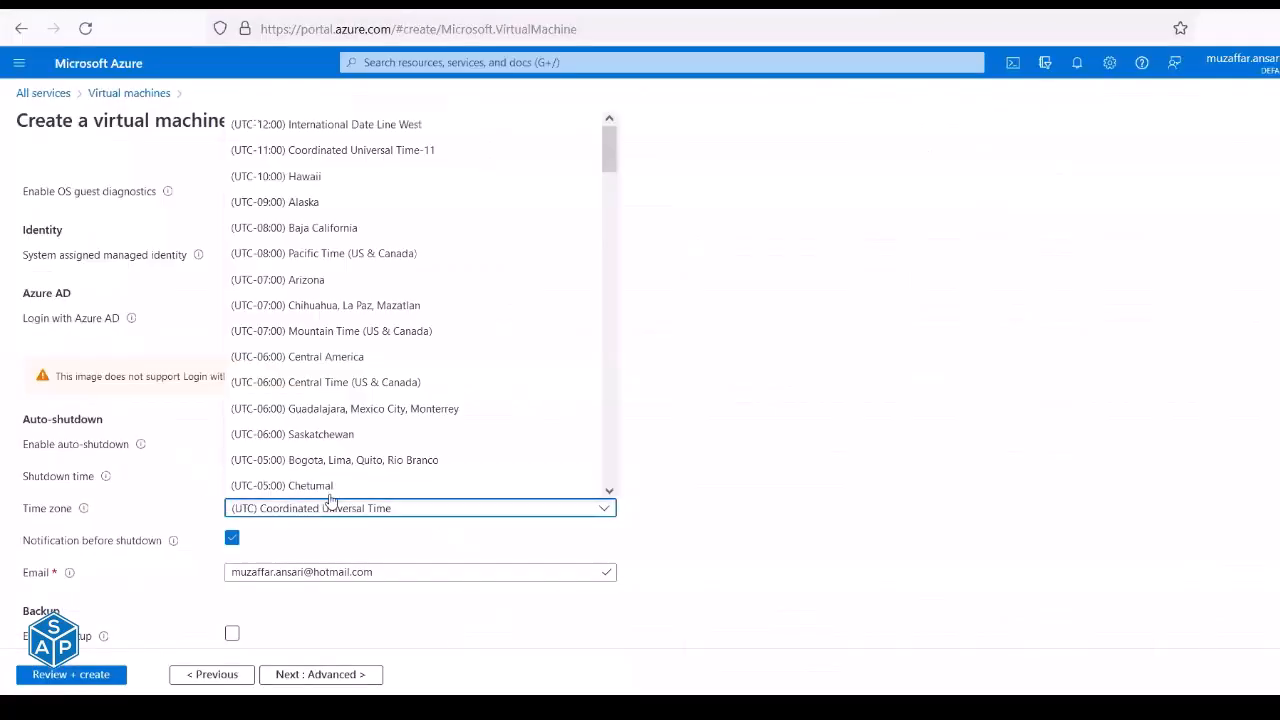
scroll(432, 348, "down", 15)
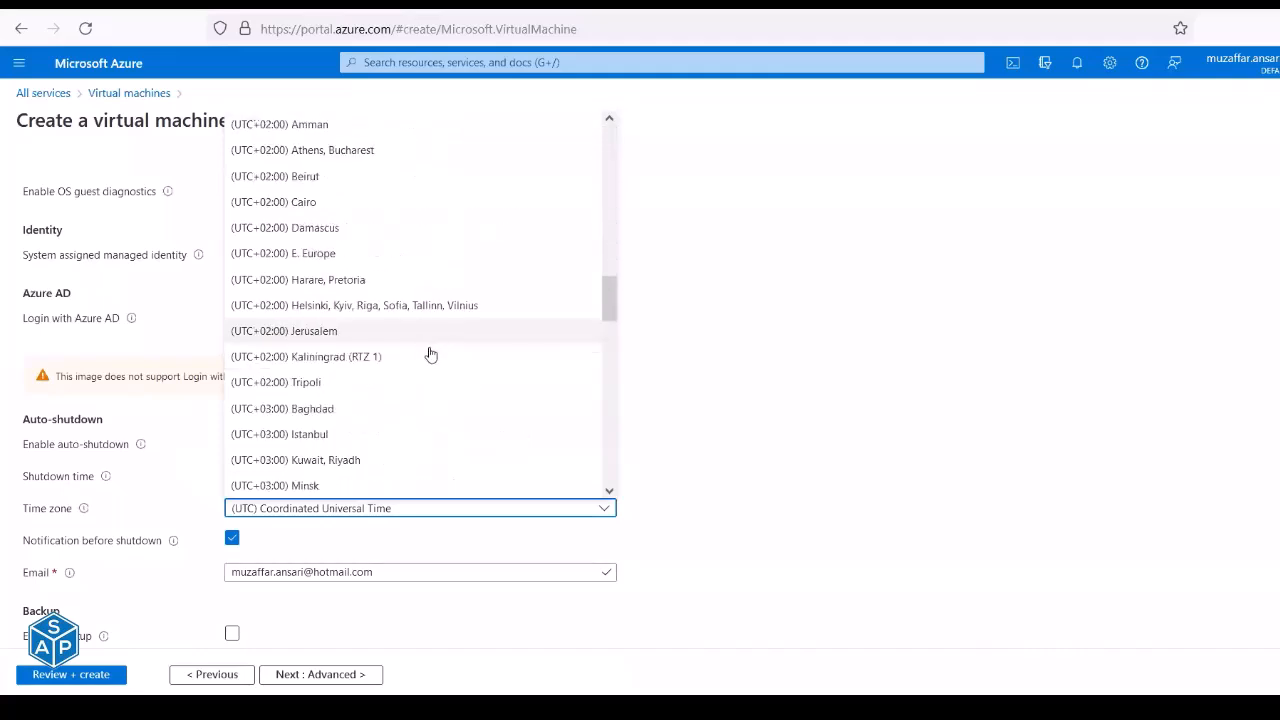
scroll(423, 250, "down", 4)
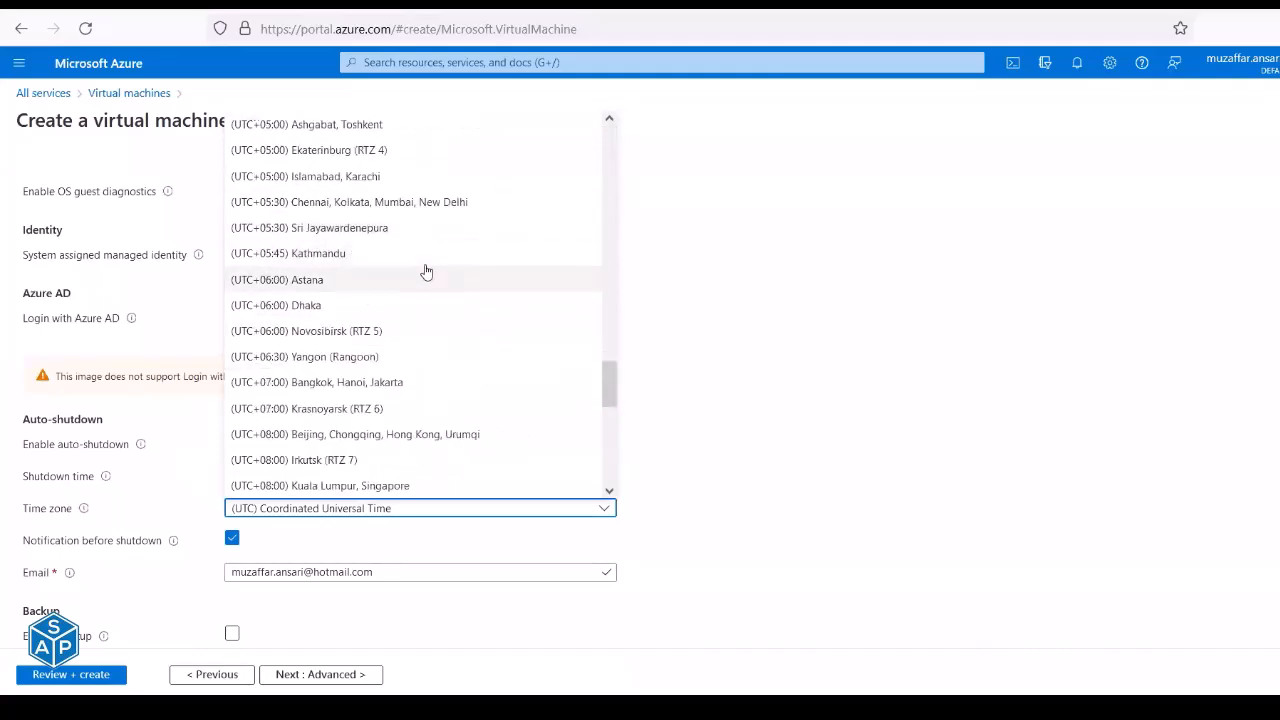
left_click(428, 204)
left_click(233, 538)
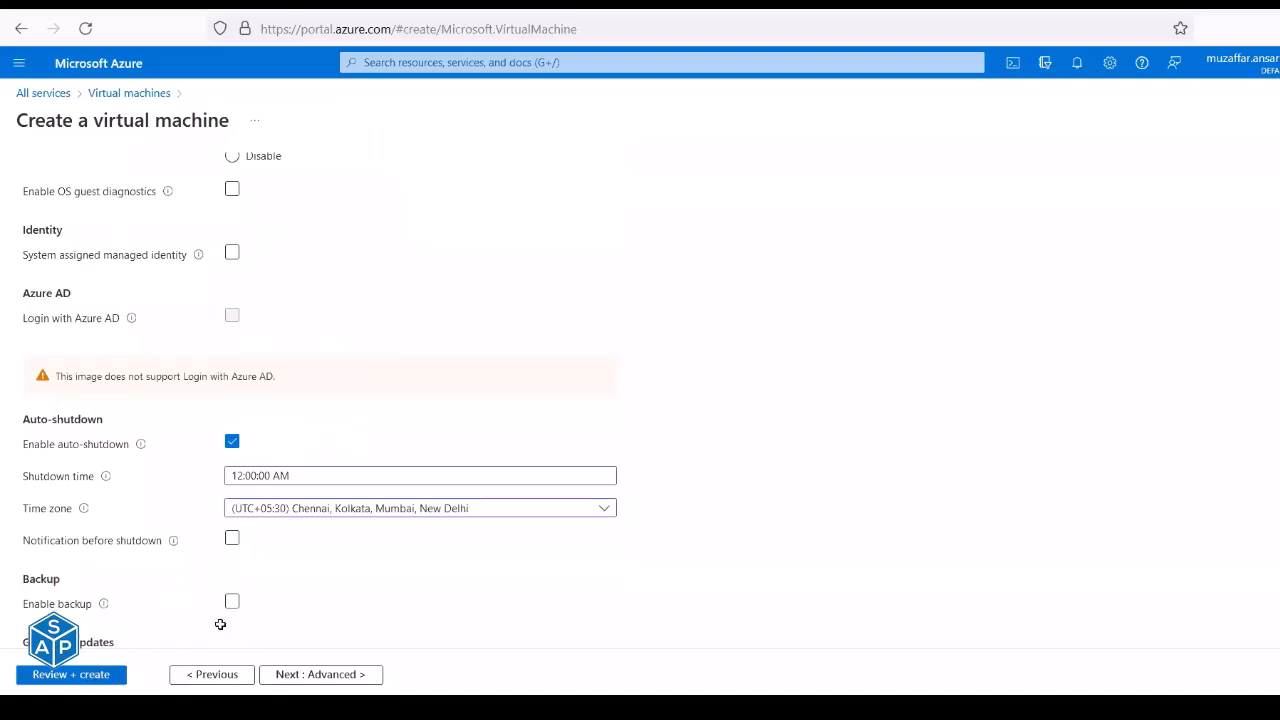
Check the shutdown notification entry in the Excel checklist and open the final review of the virtual machine in Azure.
key("alt+Tab")
left_click(542, 571)
key("alt+Tab")
left_click(80, 675)
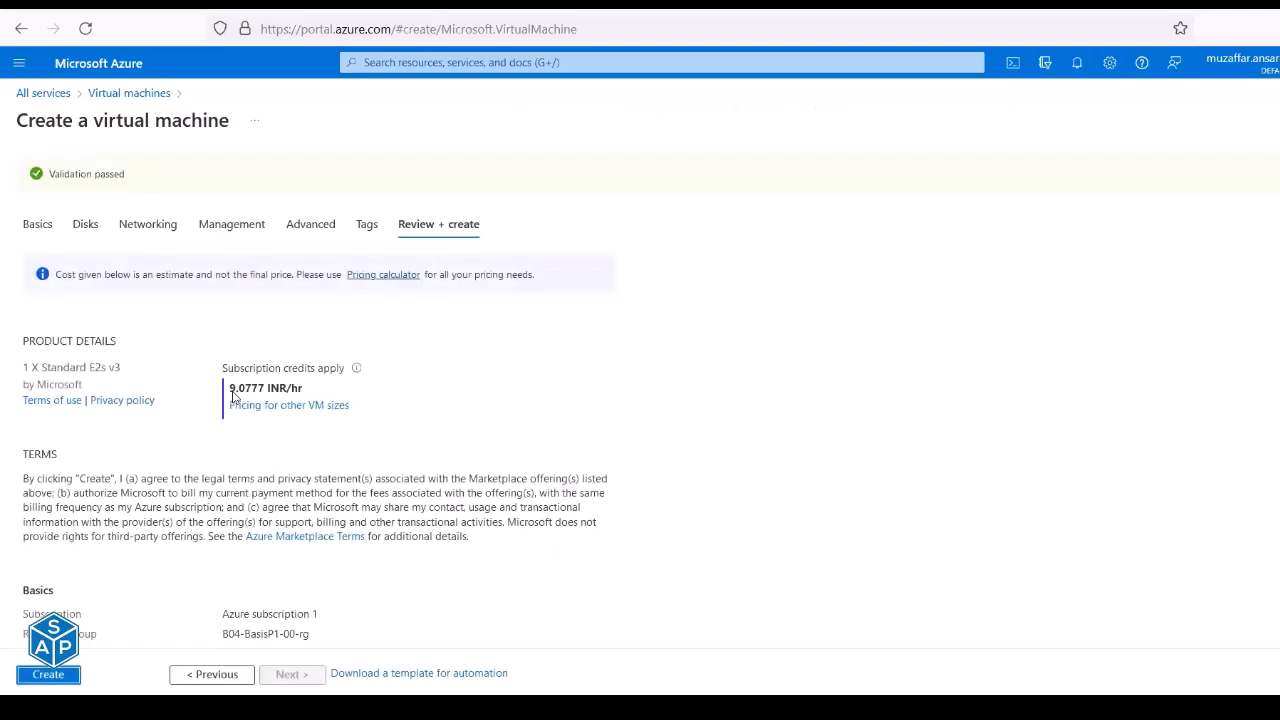
Review the summary of basics, disks, networking and management settings, and create the virtual machine.
scroll(232, 396, "down", 5)
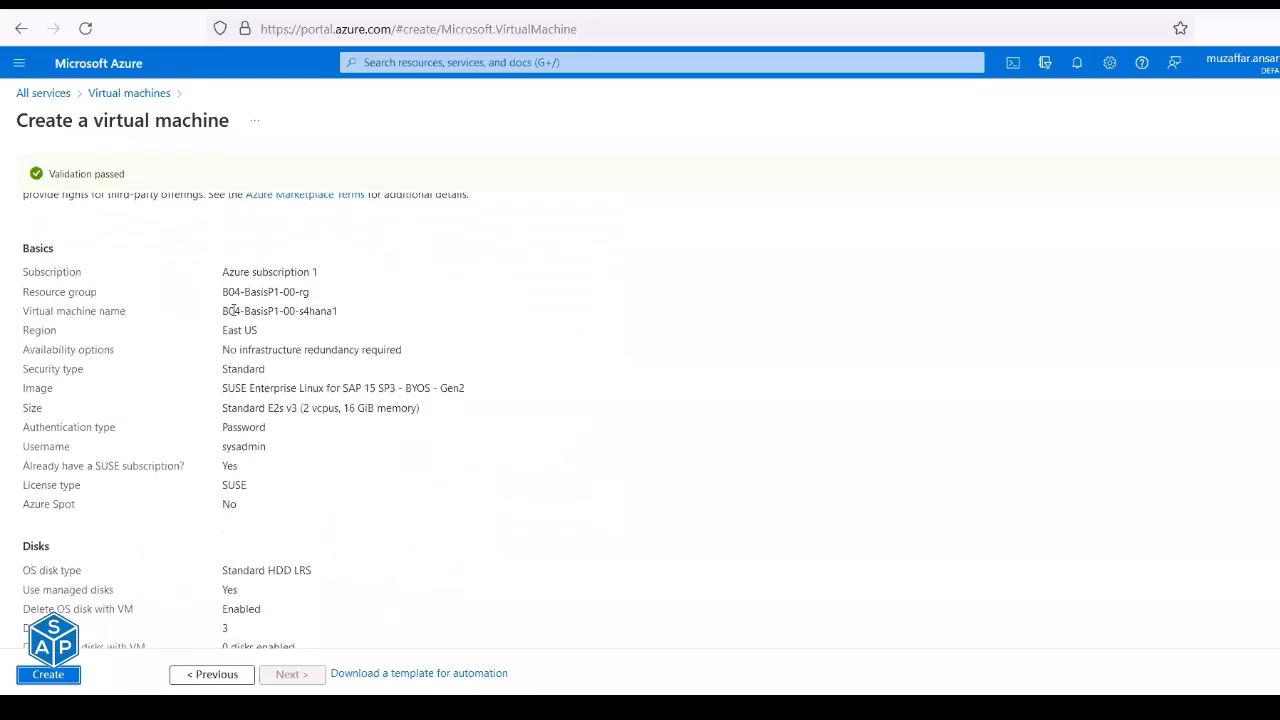
left_click_drag(233, 291, 277, 393)
left_click(277, 393)
scroll(278, 396, "down", 7)
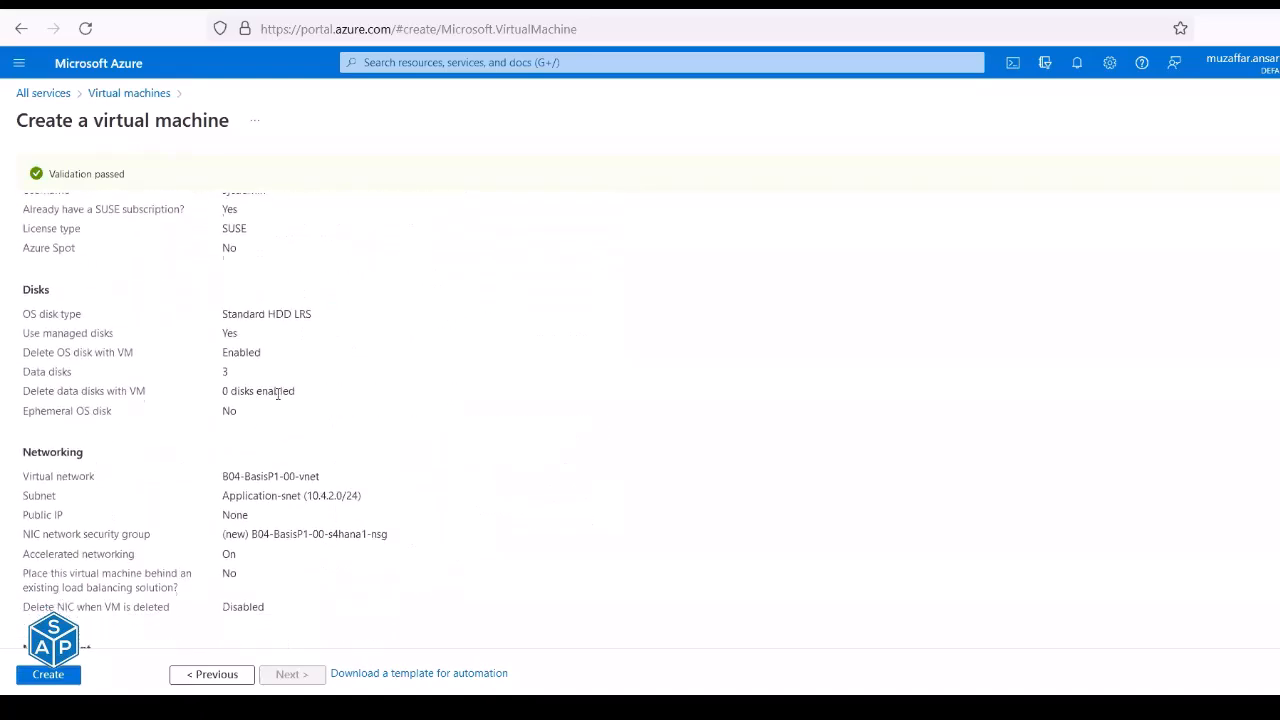
left_click(62, 674)
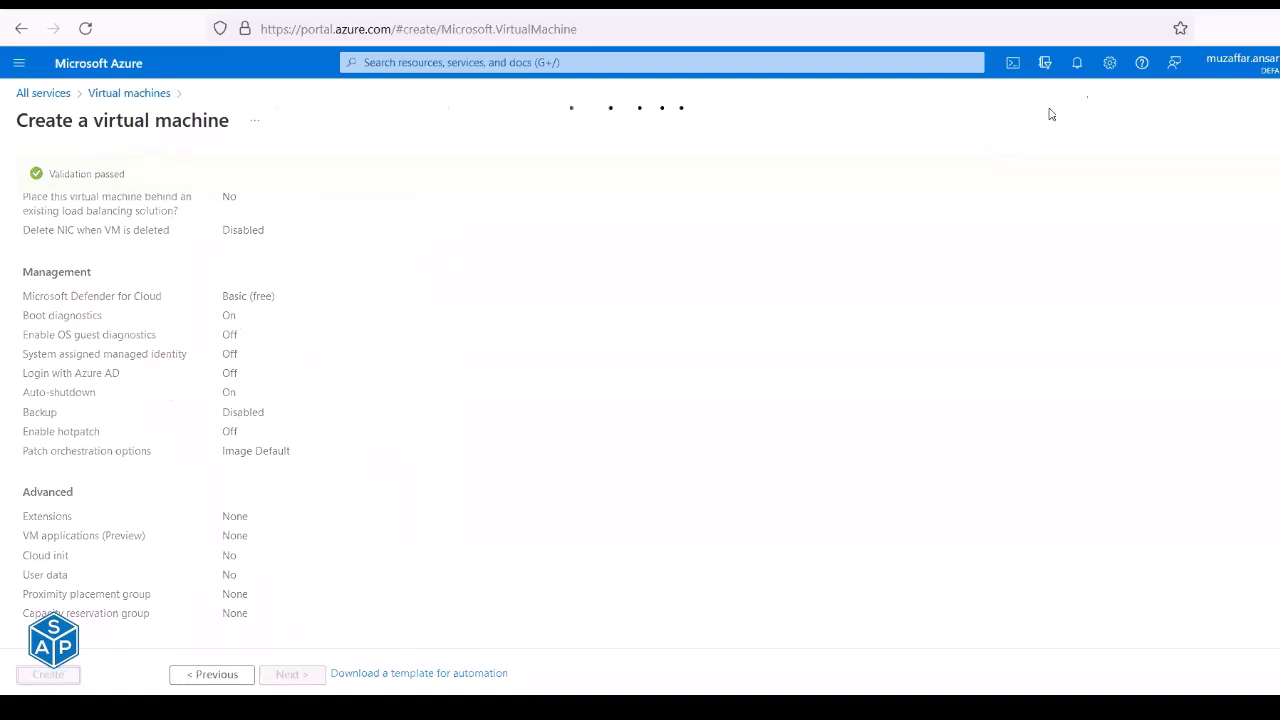
Check the deployment submission in the notifications and keep the virtual machine creation page open without discarding the unsaved edits.
left_click(1088, 63)
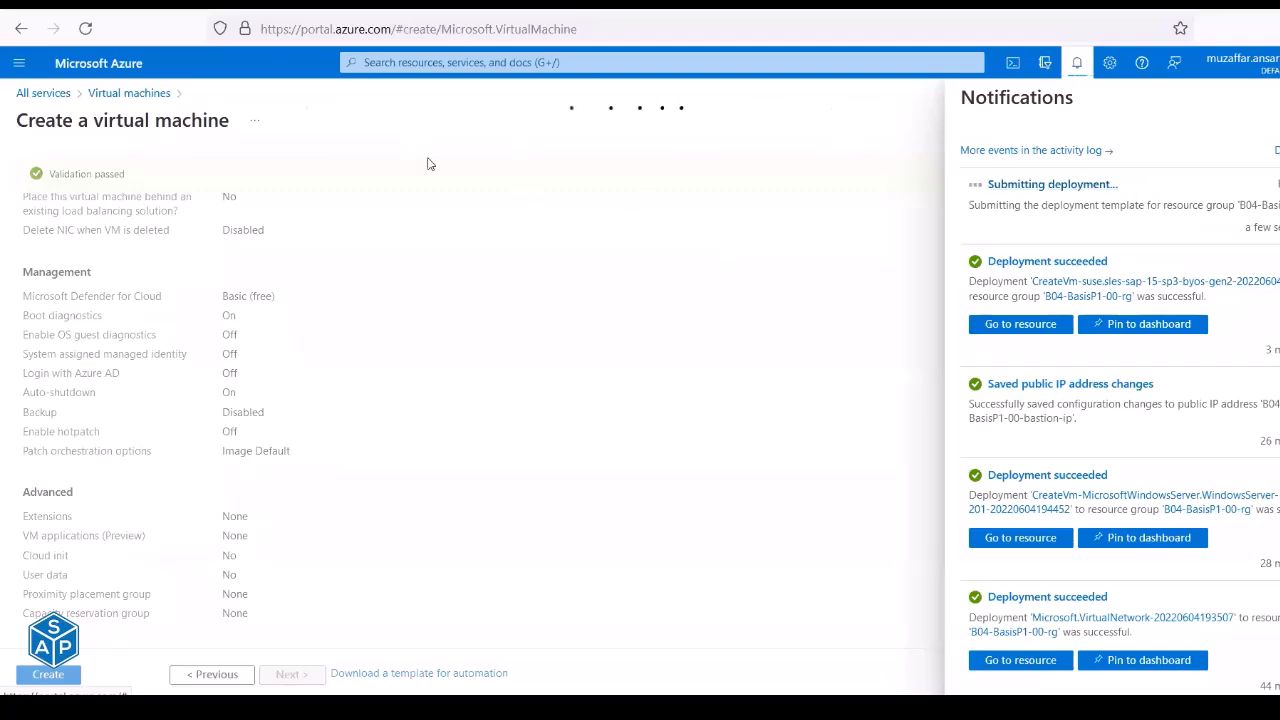
left_click(22, 30)
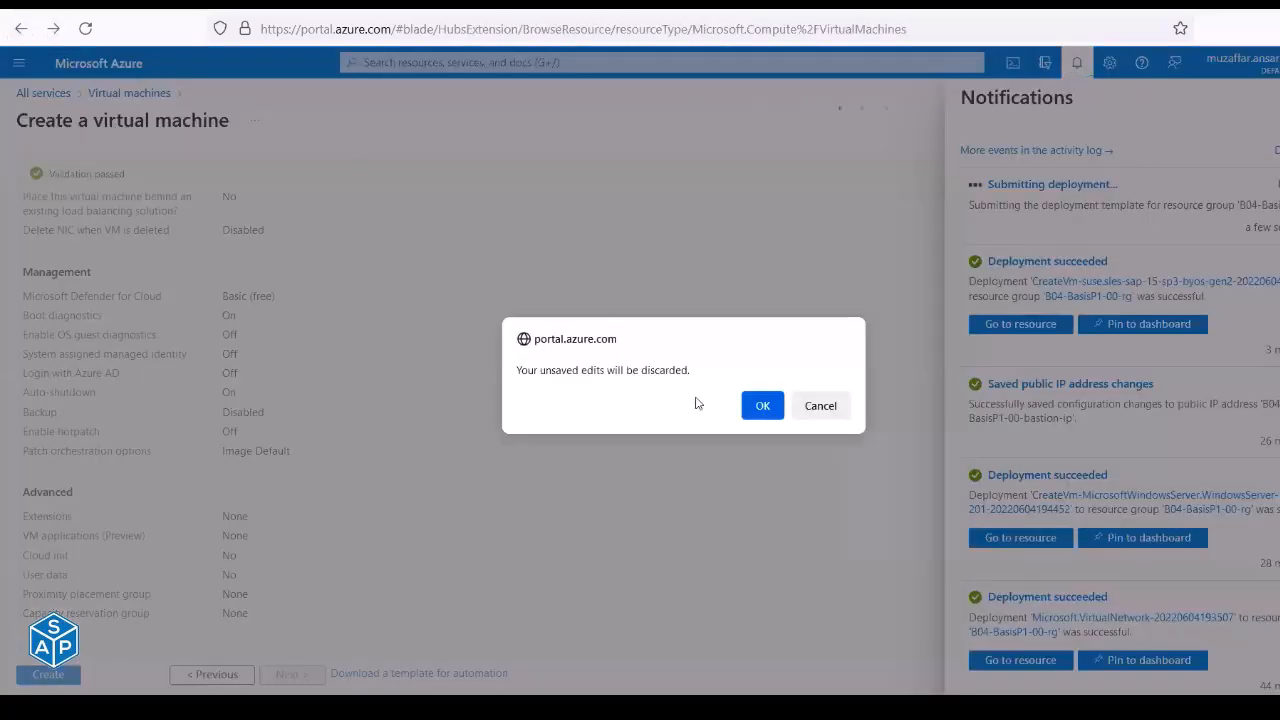
left_click(834, 410)
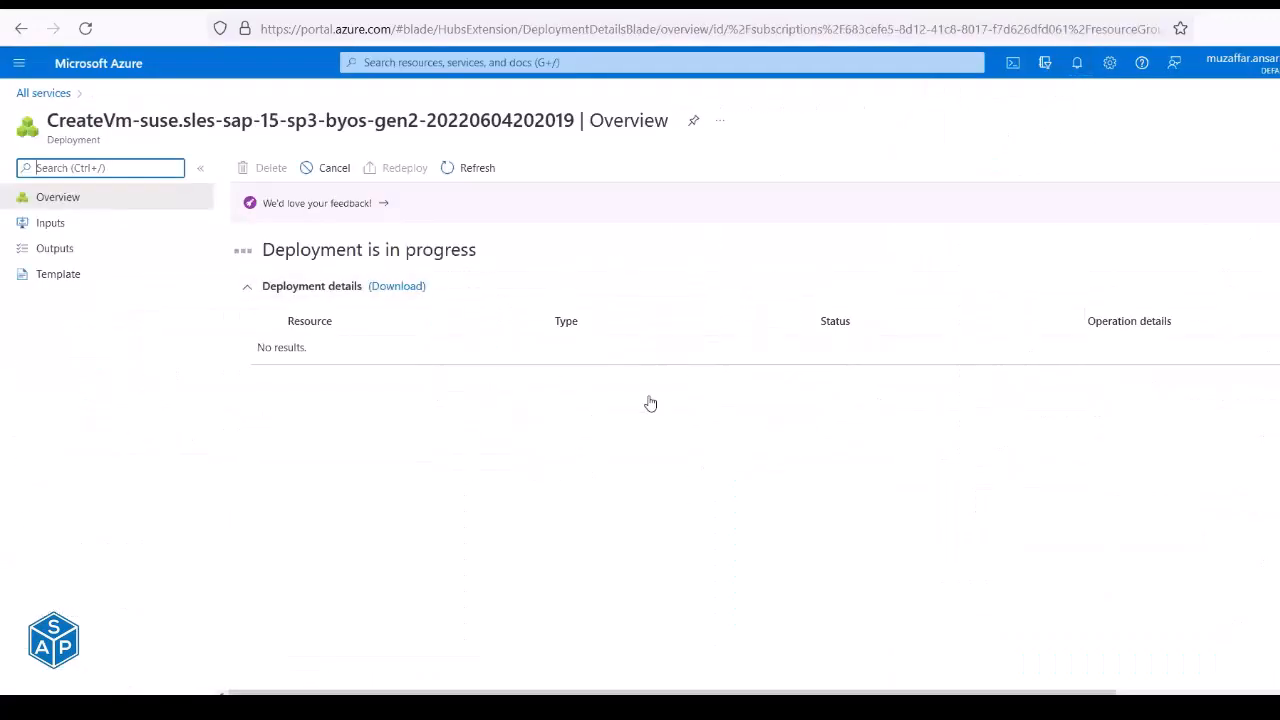
Return to the virtual machines list, check the status of B04-BasisP1-00-hanadb1 and refresh the list.
left_click(19, 32)
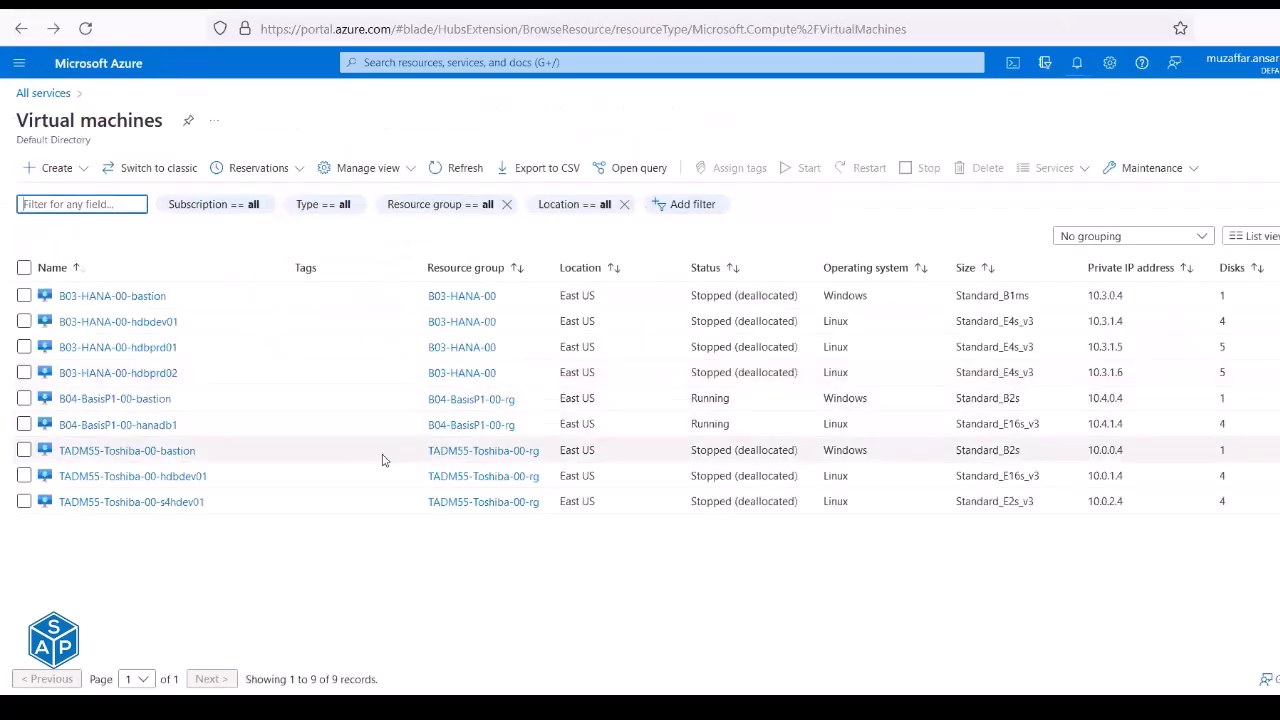
left_click_drag(185, 428, 132, 427)
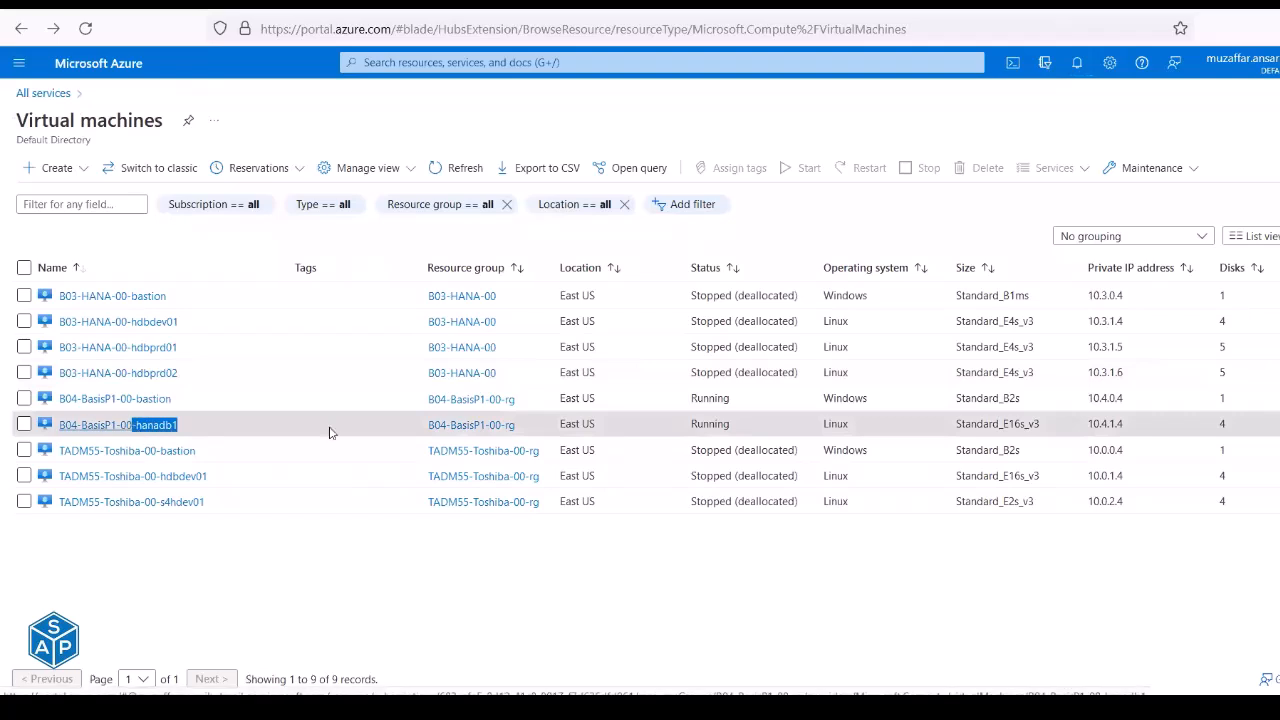
left_click_drag(740, 430, 698, 425)
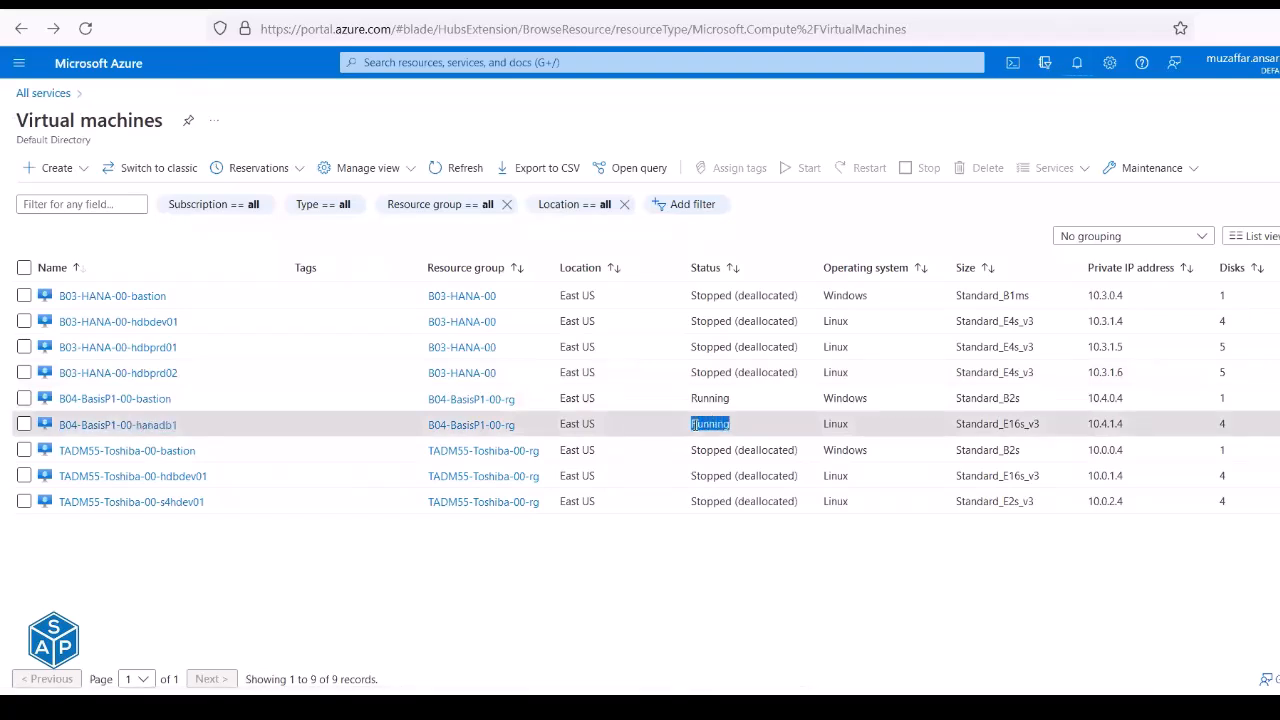
left_click(445, 170)
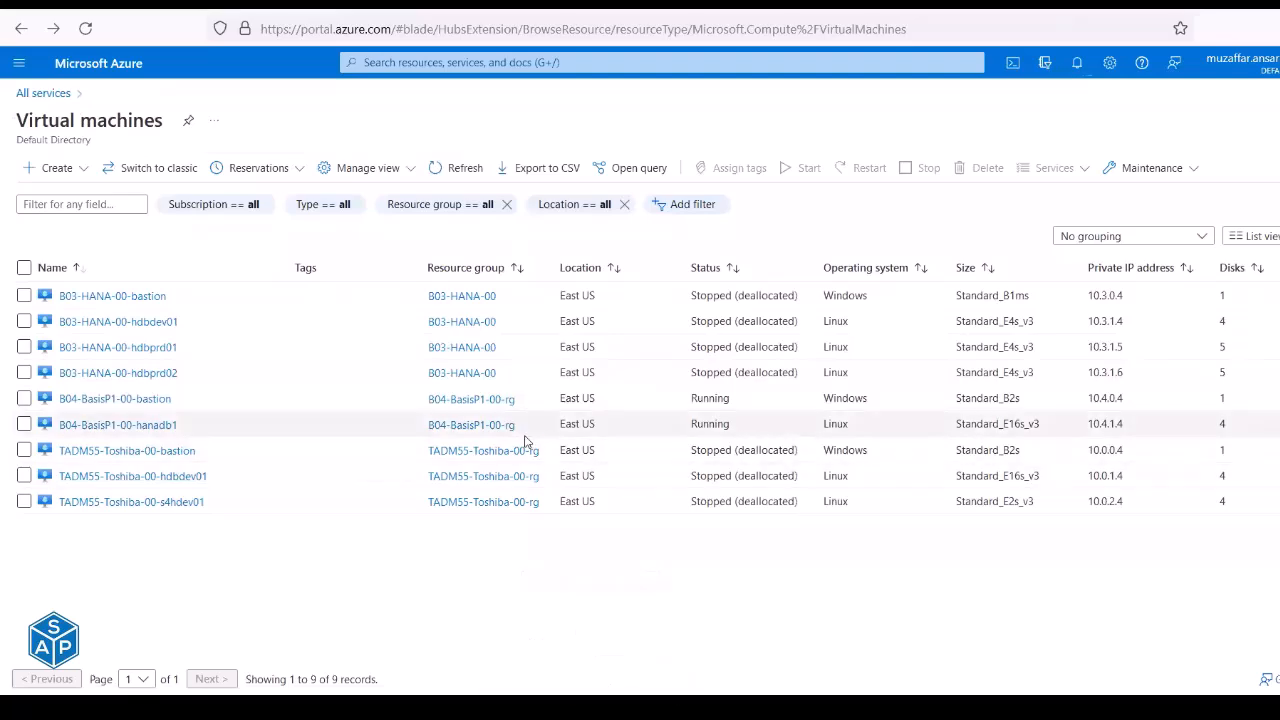
Switch to the Excel checklist, return to its beginning and select the B04-BasisP1-00 tag cell beside the resource group name.
key("alt+Tab")
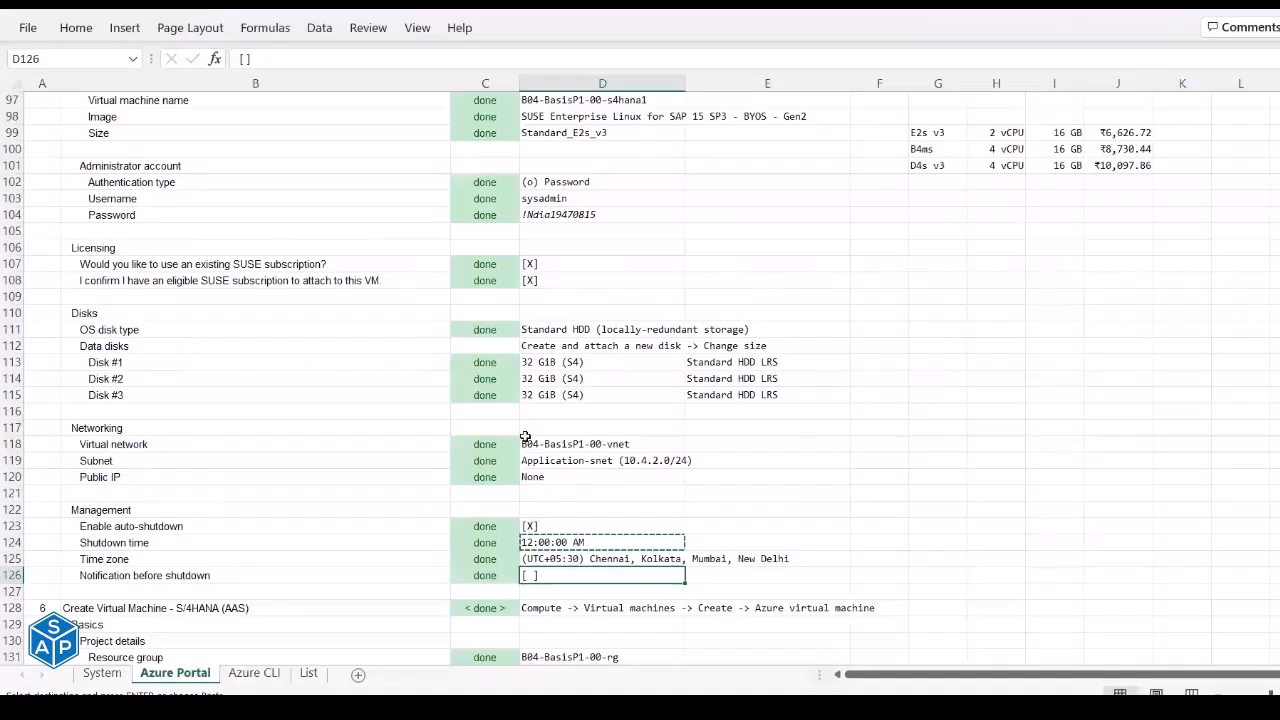
scroll(525, 437, "up", 20)
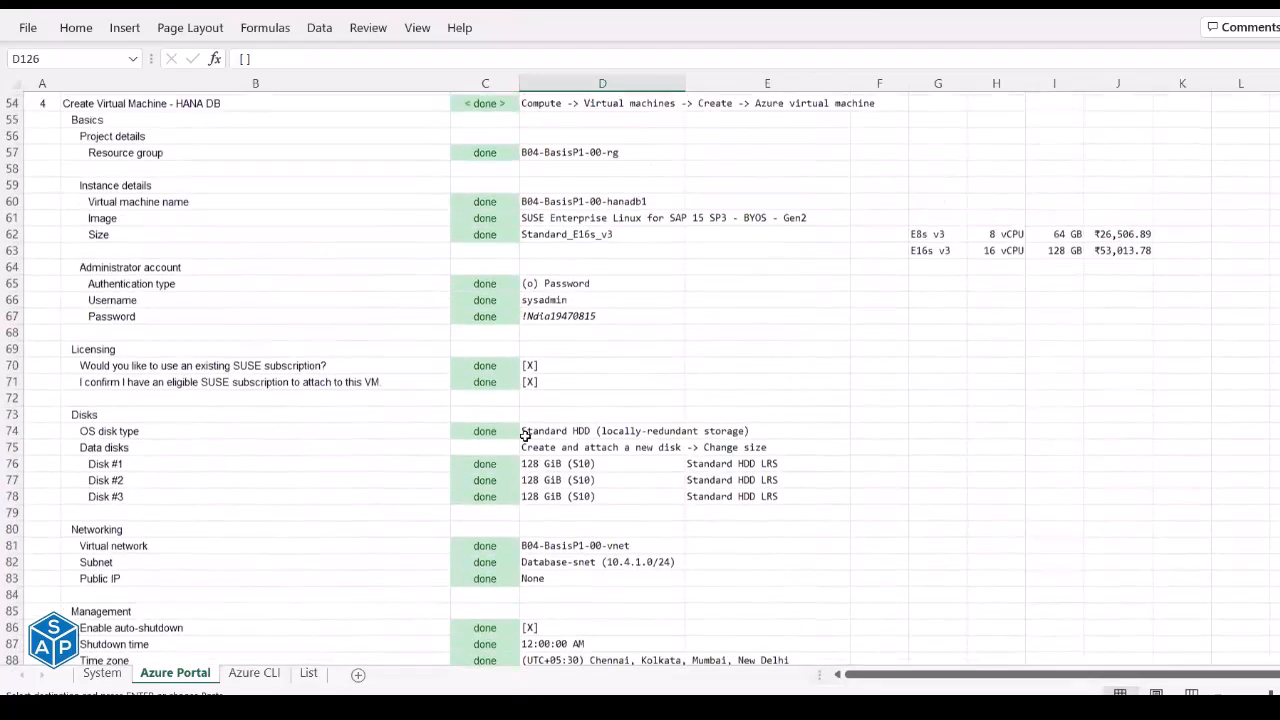
scroll(134, 214, "up", 10)
key("ctrl+Home")
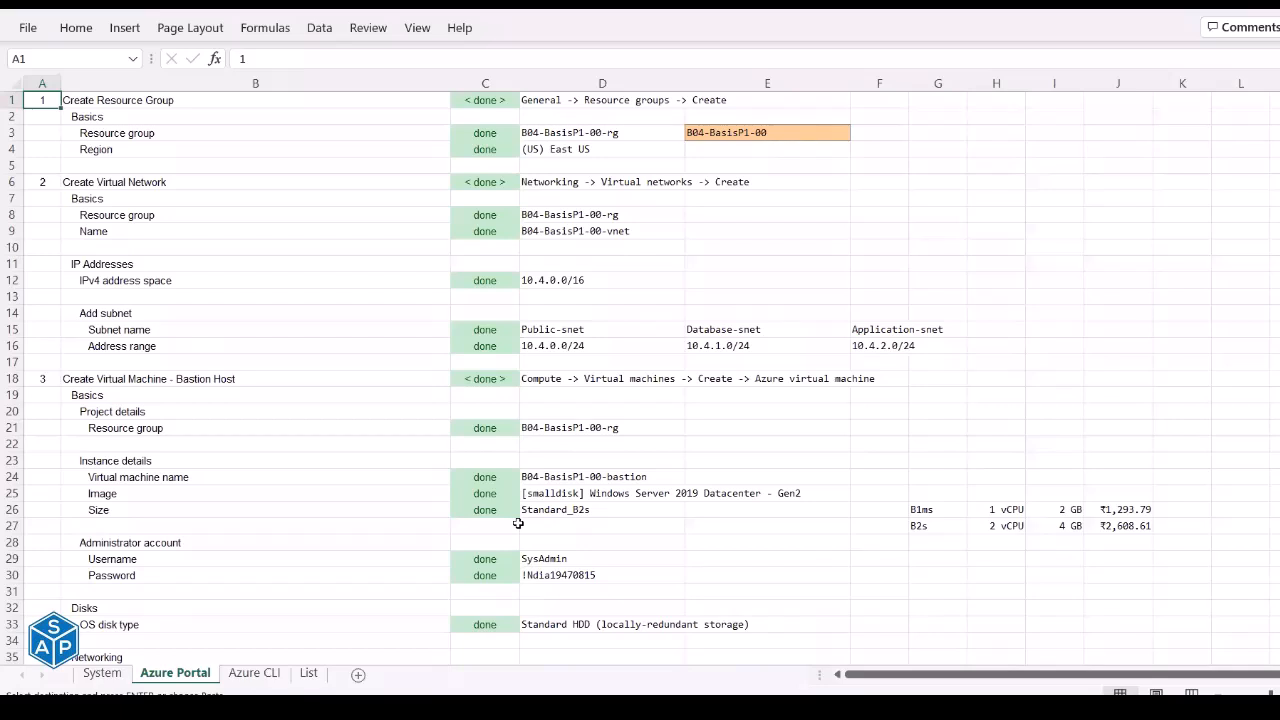
left_click(757, 132)
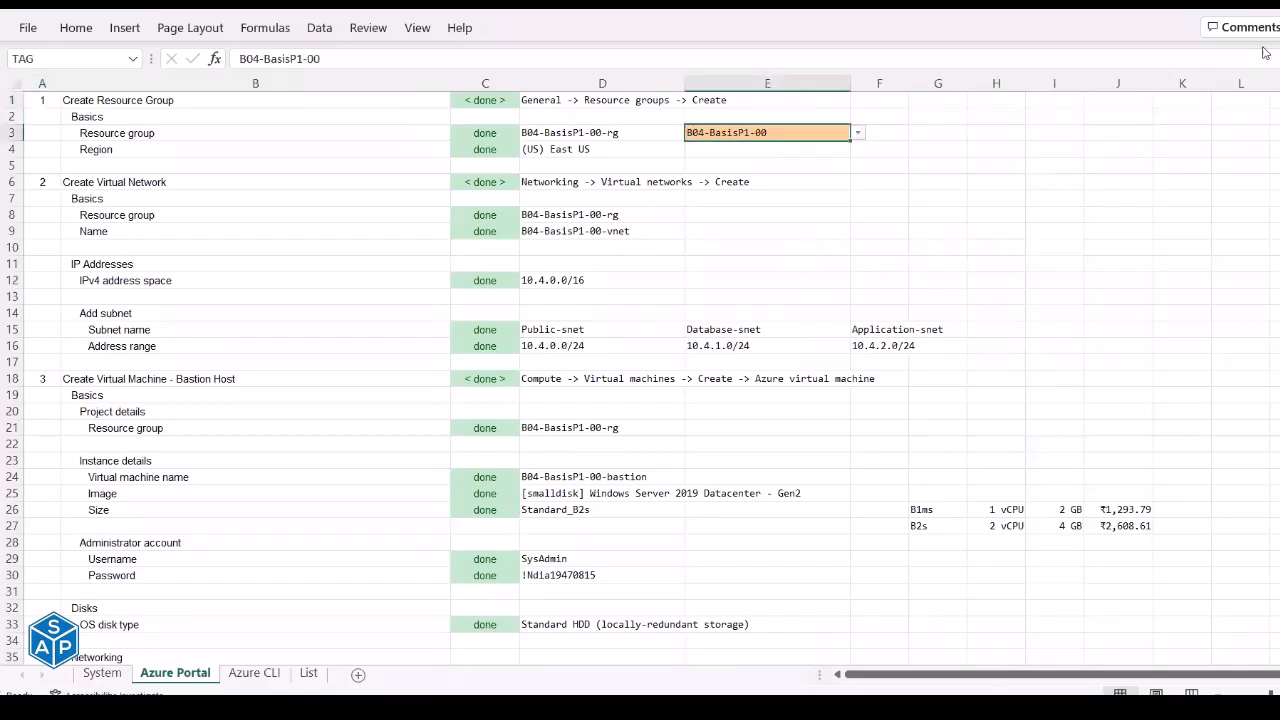
Switch to MTPuTTY on the bastion host and open a new server entry at its server name.
key("alt+F4")
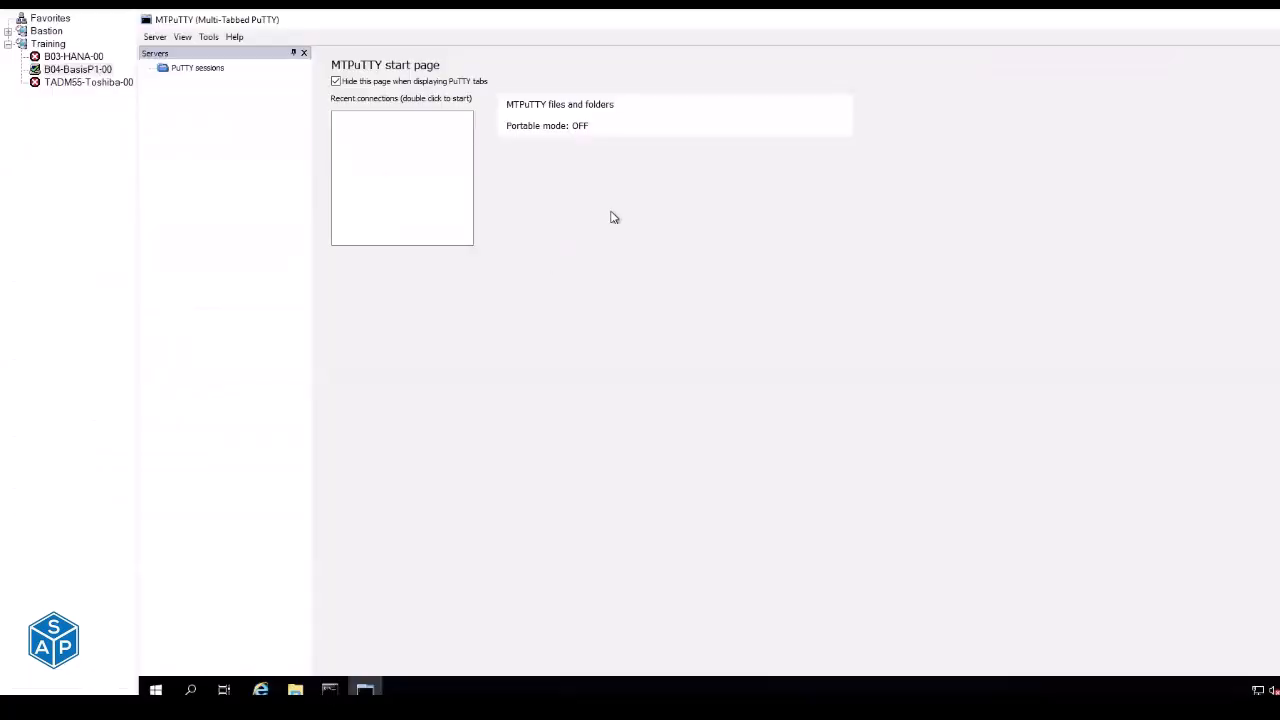
left_click(155, 37)
left_click(165, 54)
left_click(711, 276)
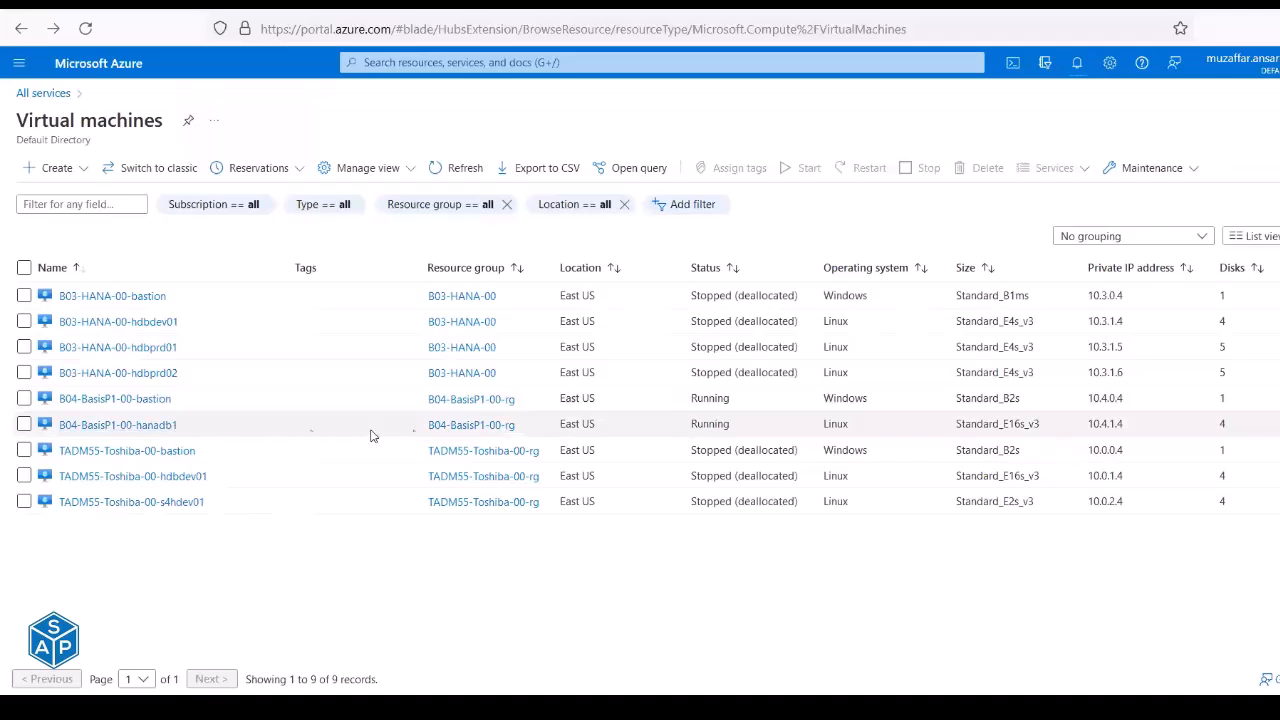
Switch to the Azure portal and select the private IP address of the B04-BasisP1-00-hanadb1 virtual machine.
left_click_drag(1132, 430, 1090, 435)
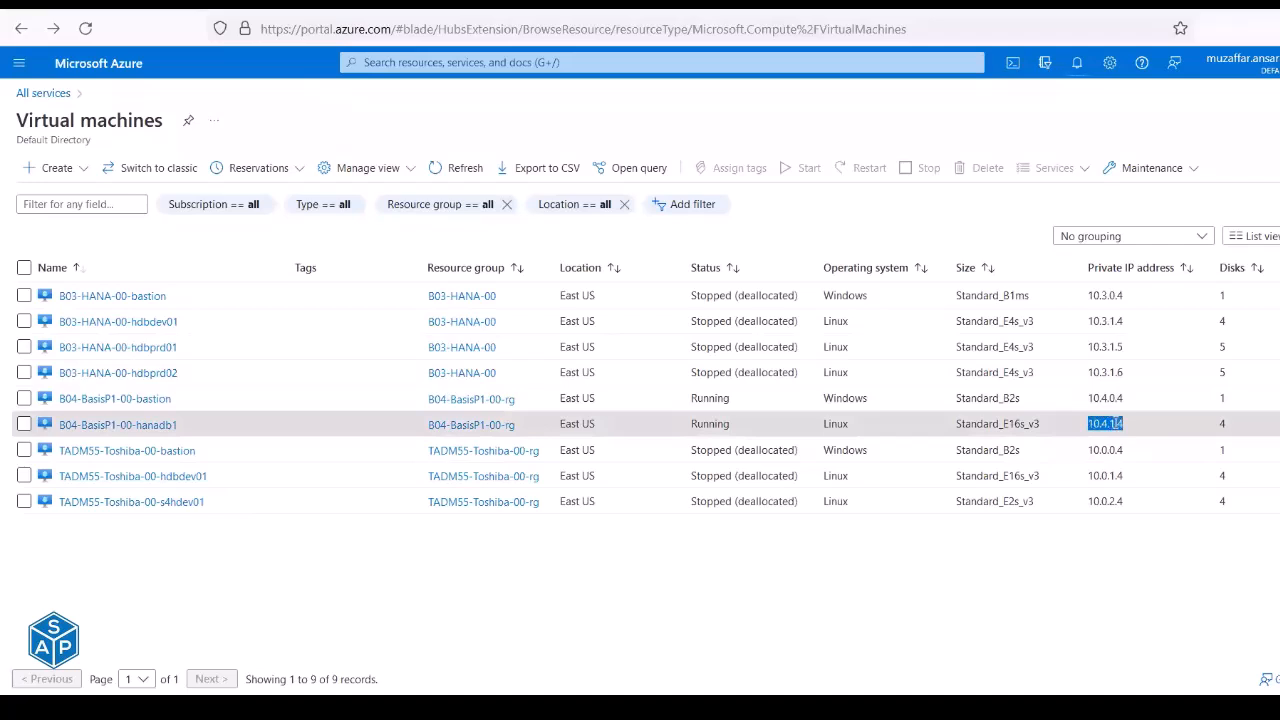
left_click(1093, 424)
left_click_drag(1106, 425, 1118, 426)
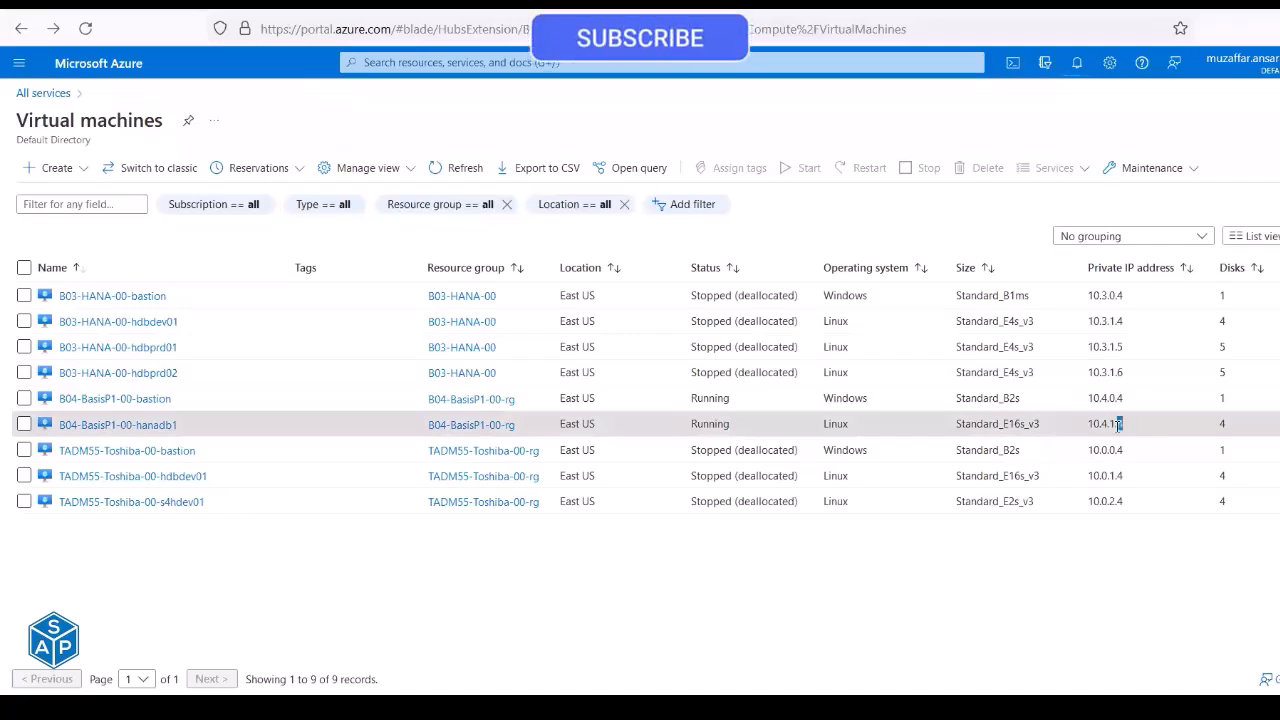
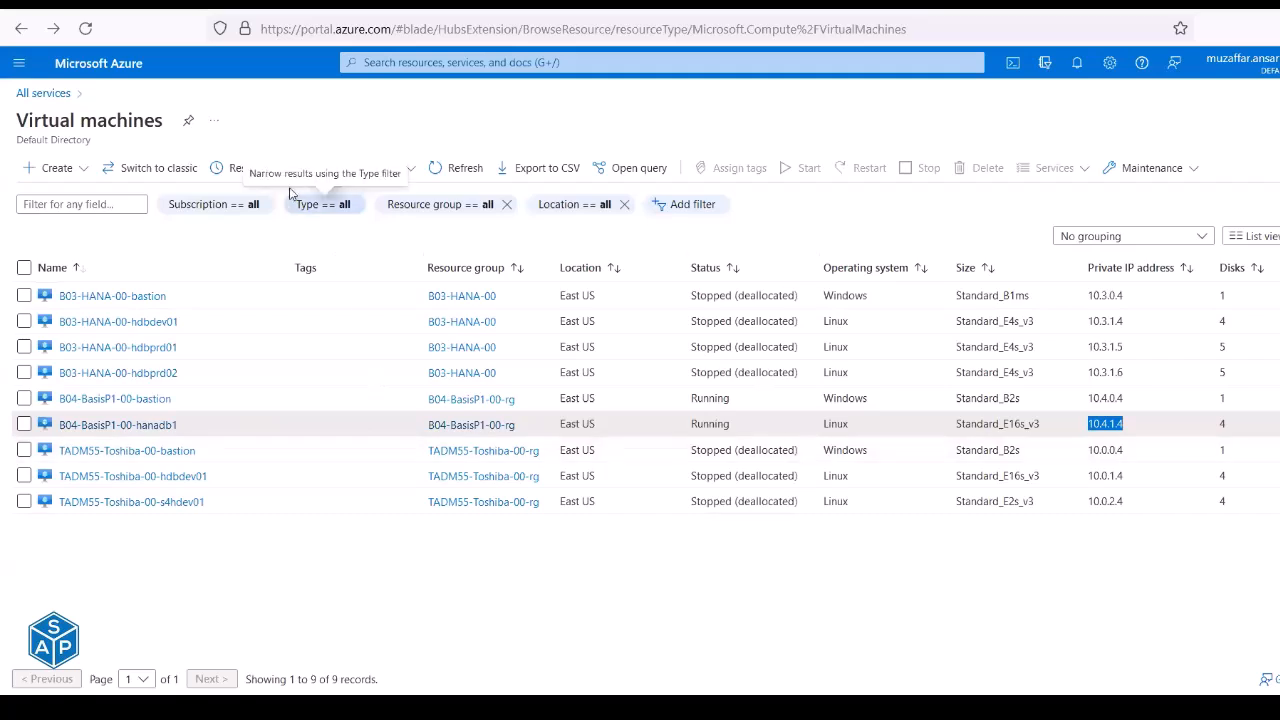
Refresh the virtual machines list and copy the private IP address of B04-BasisP1-00-s4hana1.
left_click(445, 168)
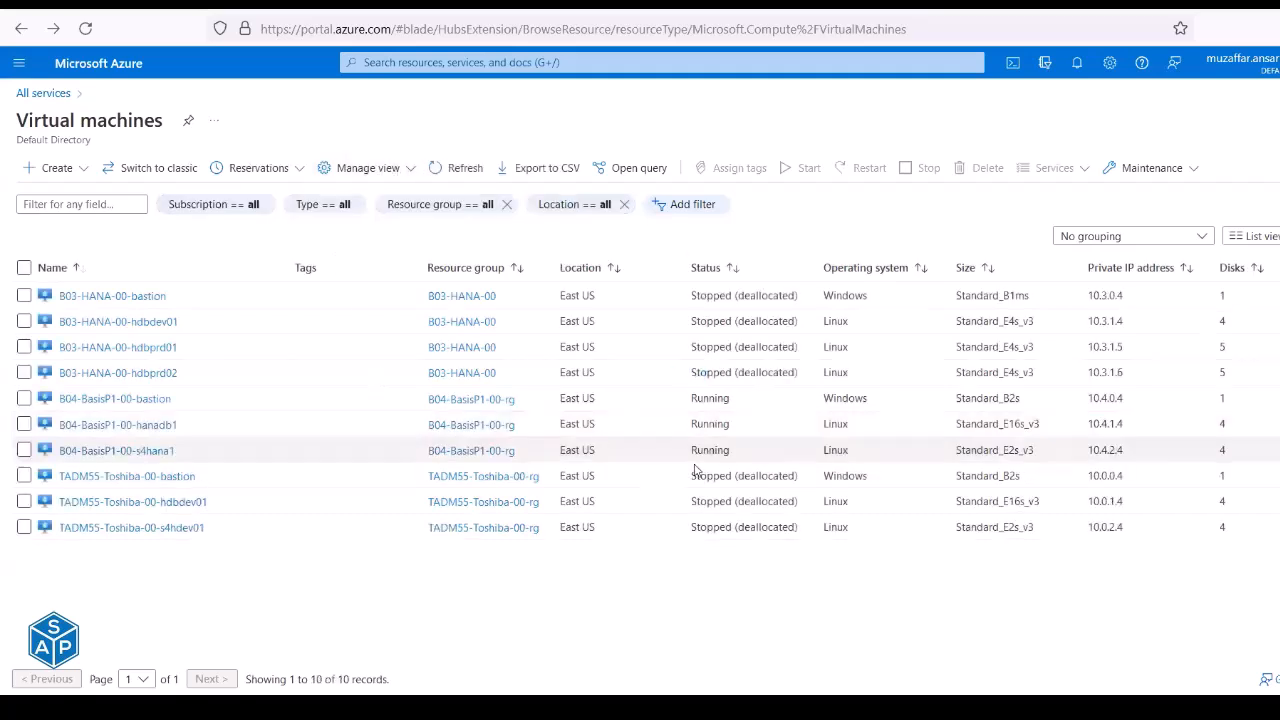
left_click_drag(180, 451, 136, 452)
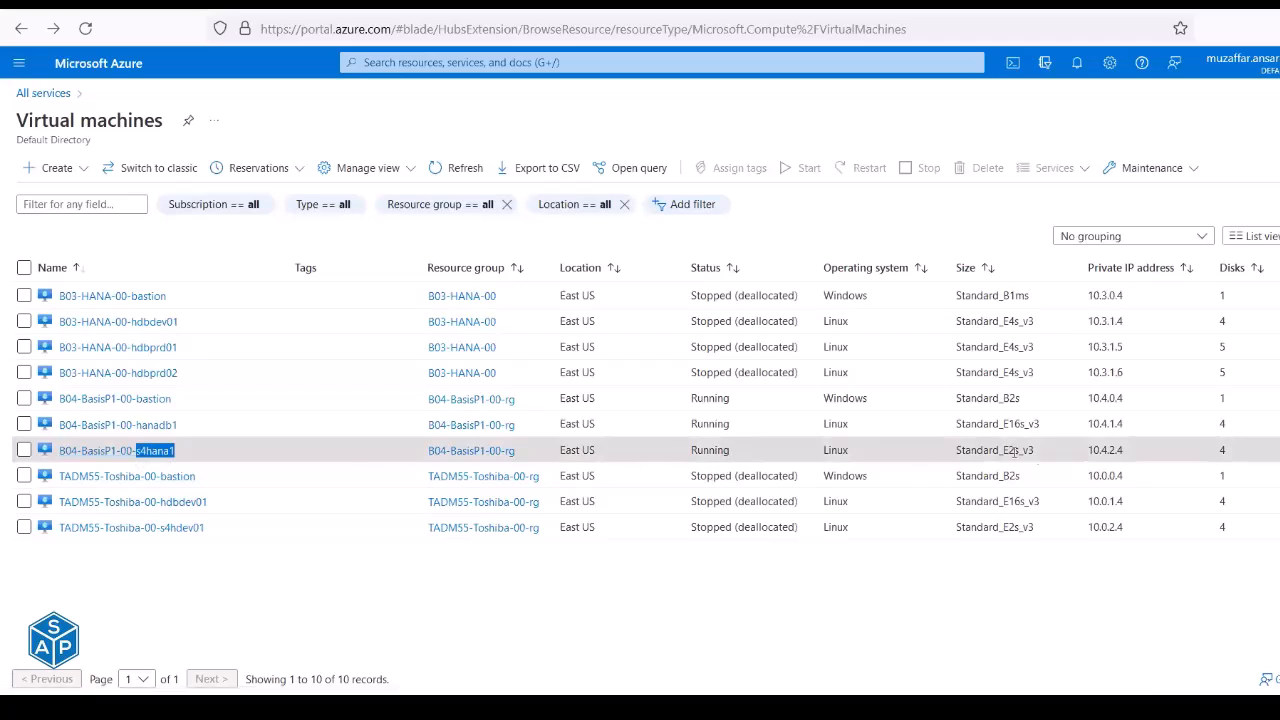
left_click_drag(1131, 447, 1082, 450)
key("ctrl+c")
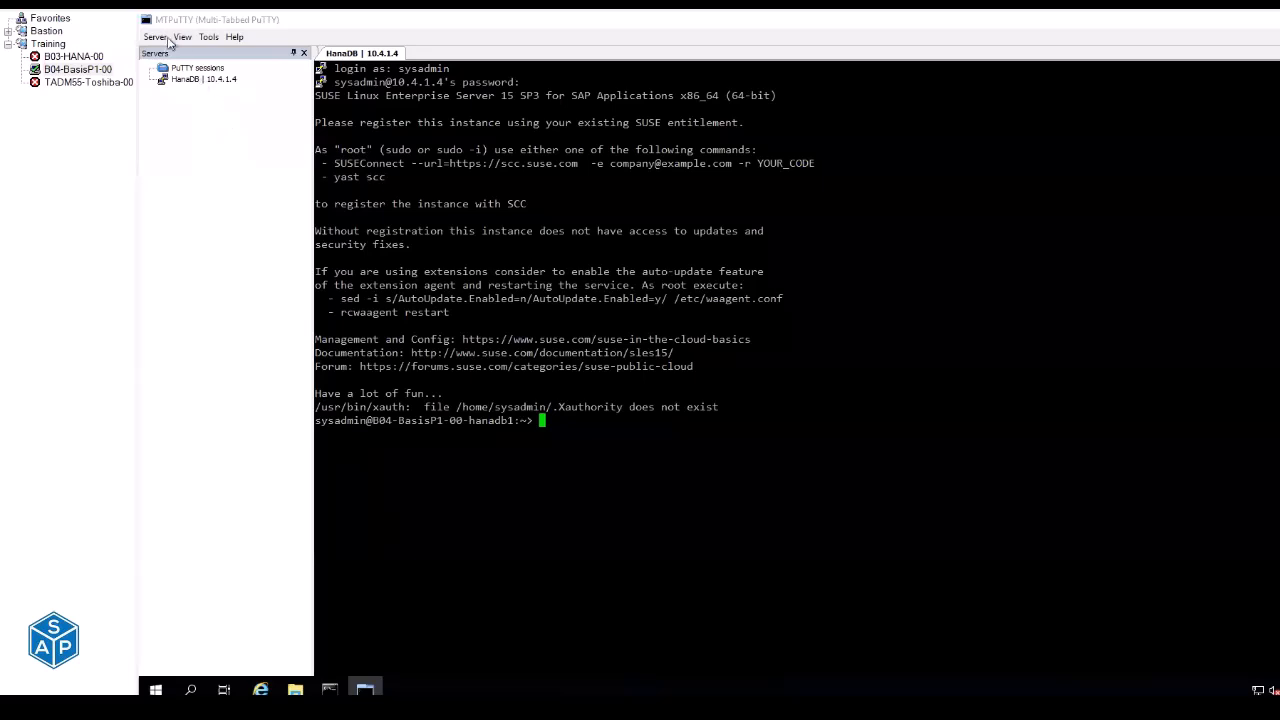
Switch to MTPuTTY and add a server with server name 10.4.2.4 and display name "S4Hana | 10.4.2.4".
left_click(161, 39)
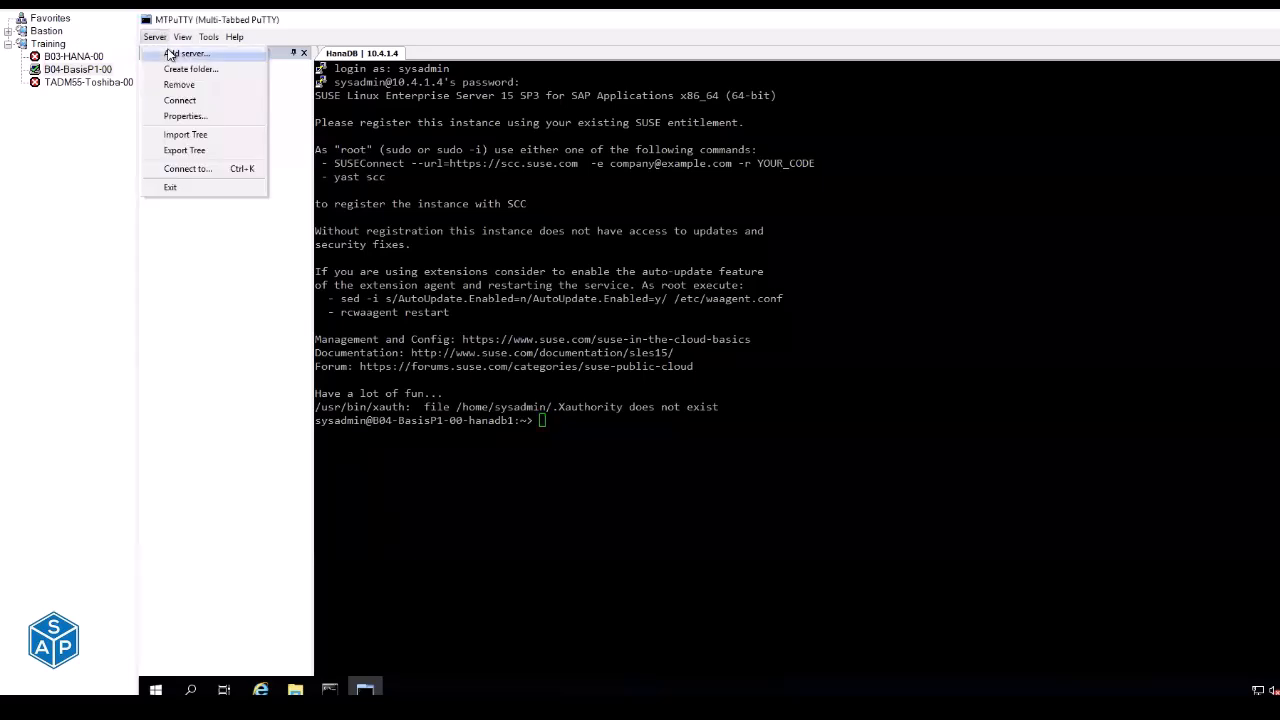
left_click(170, 53)
left_click(686, 274)
key("ctrl+v")
key("Tab")
key("Tab")
key("Home")
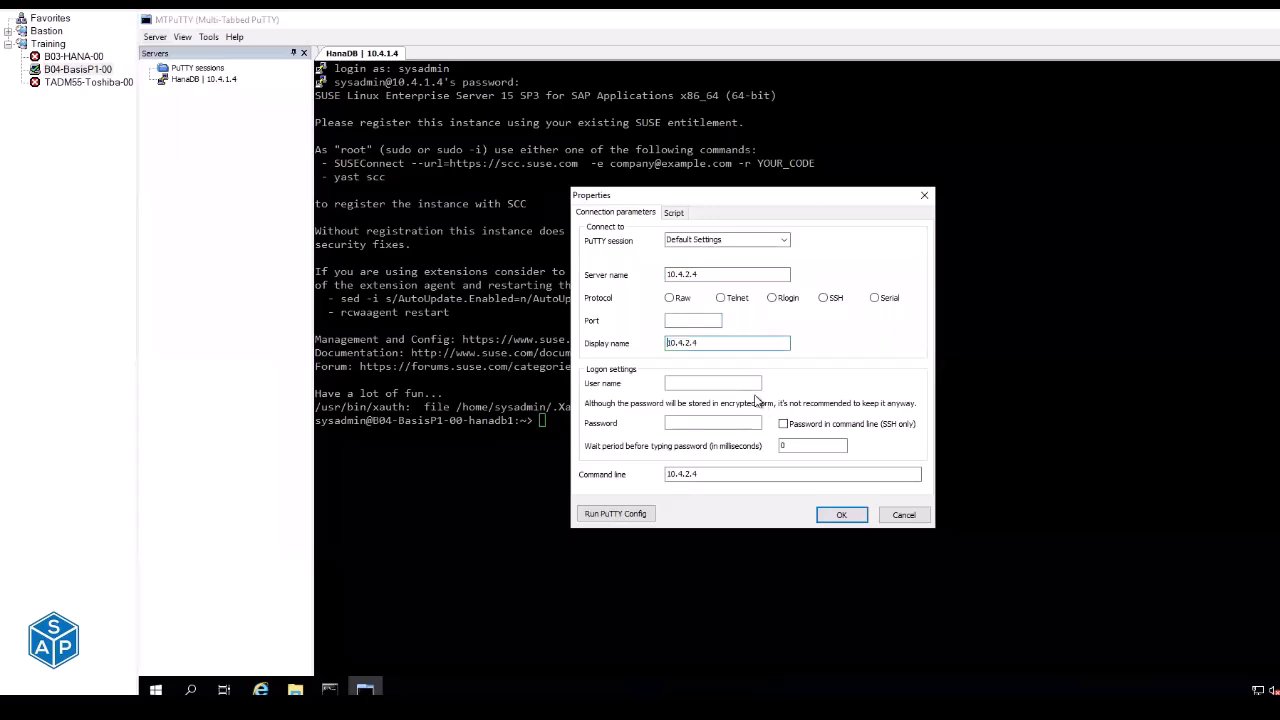
type("S4Hana |")
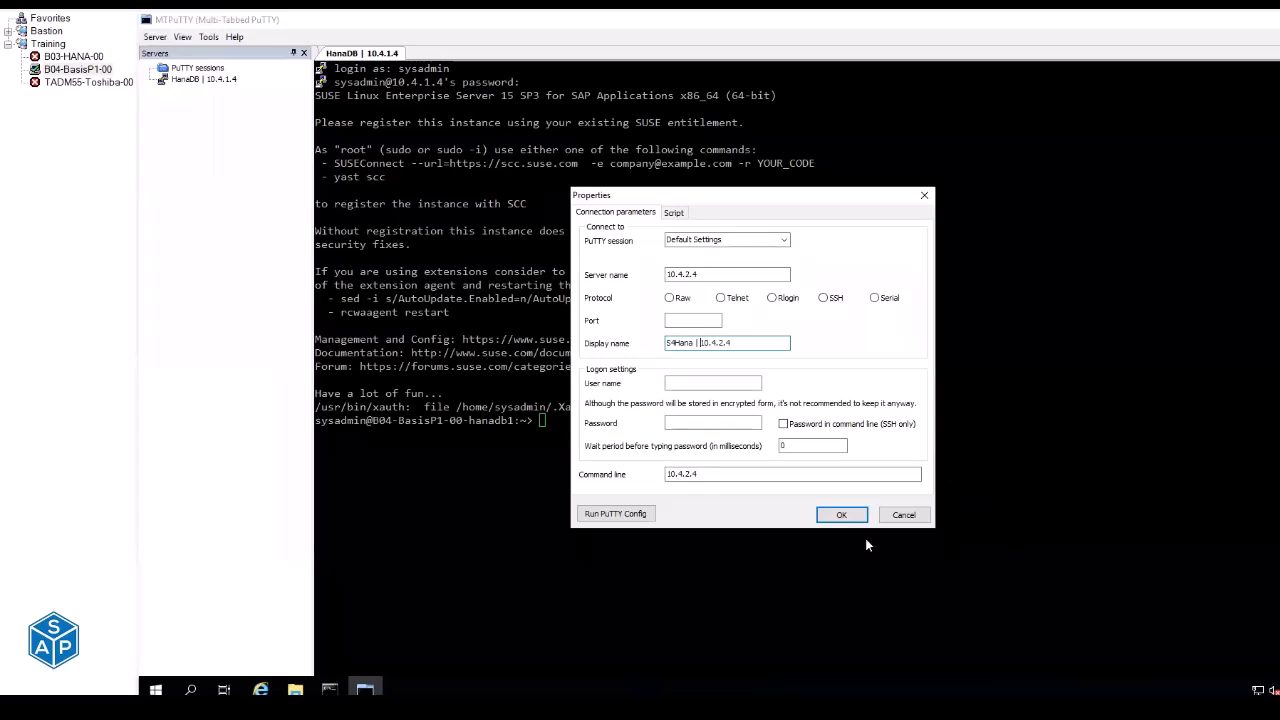
left_click(842, 515)
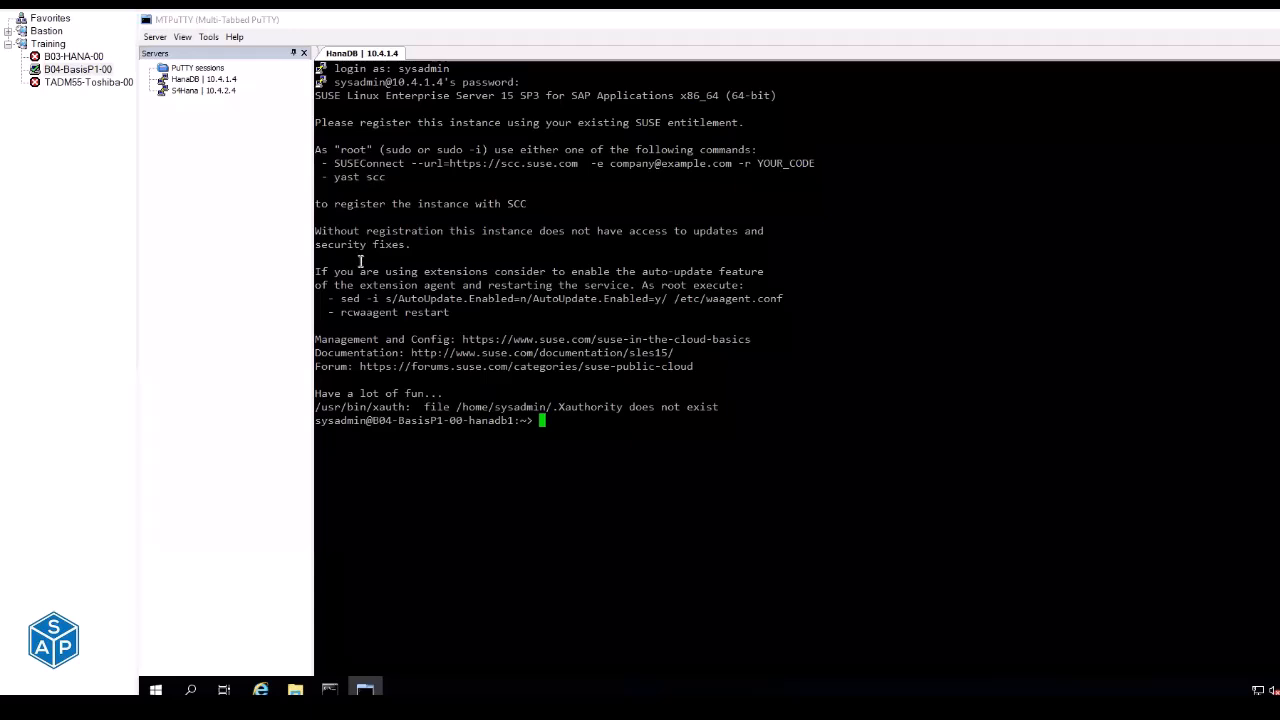
Connect to the S4Hana | 10.4.2.4 server and accept its host key.
left_click(212, 81)
double_click(211, 91)
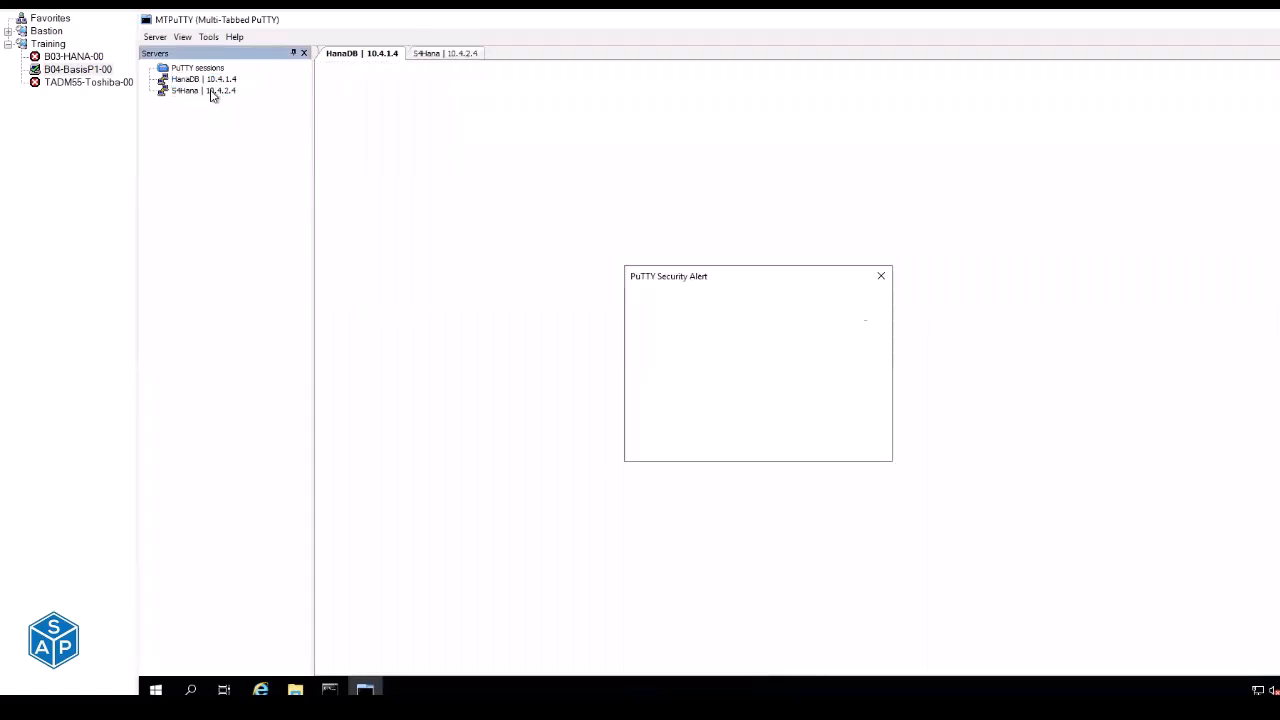
left_click(737, 446)
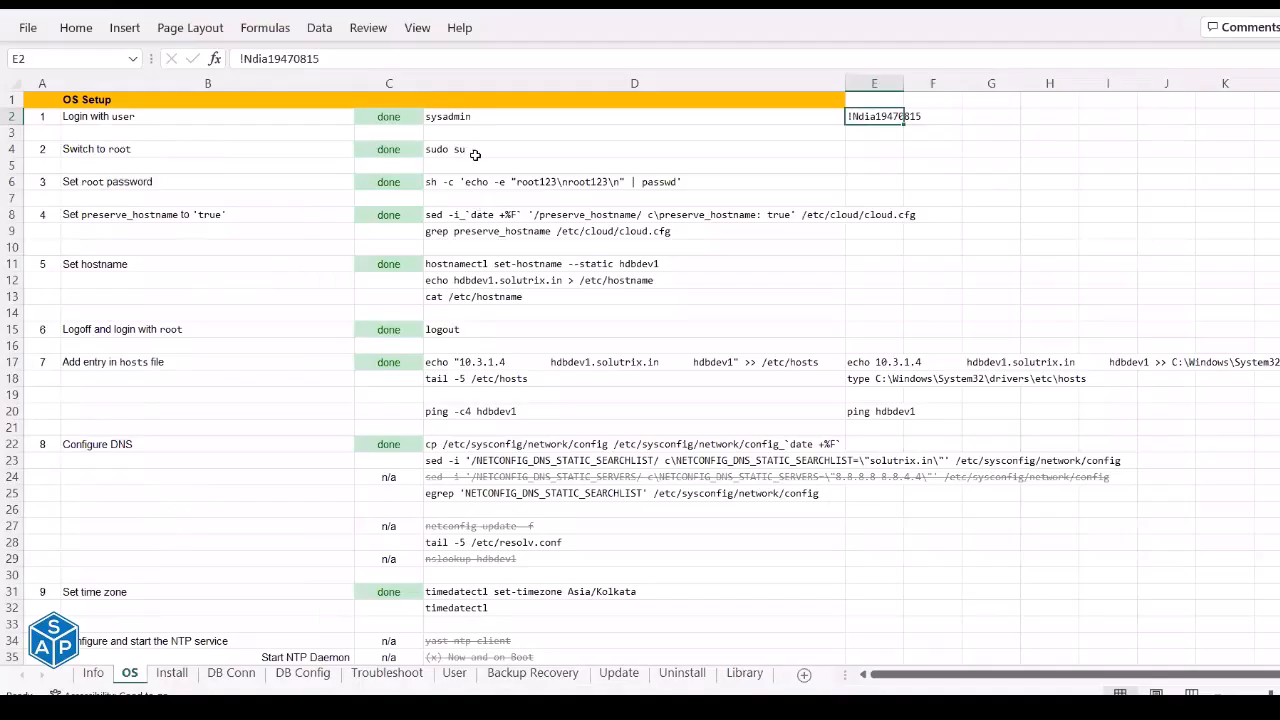
Log in to the S4Hana session as sysadmin, copying the user name and the account password from the workbook's OS sheet.
left_click(466, 120)
key("ctrl+c")
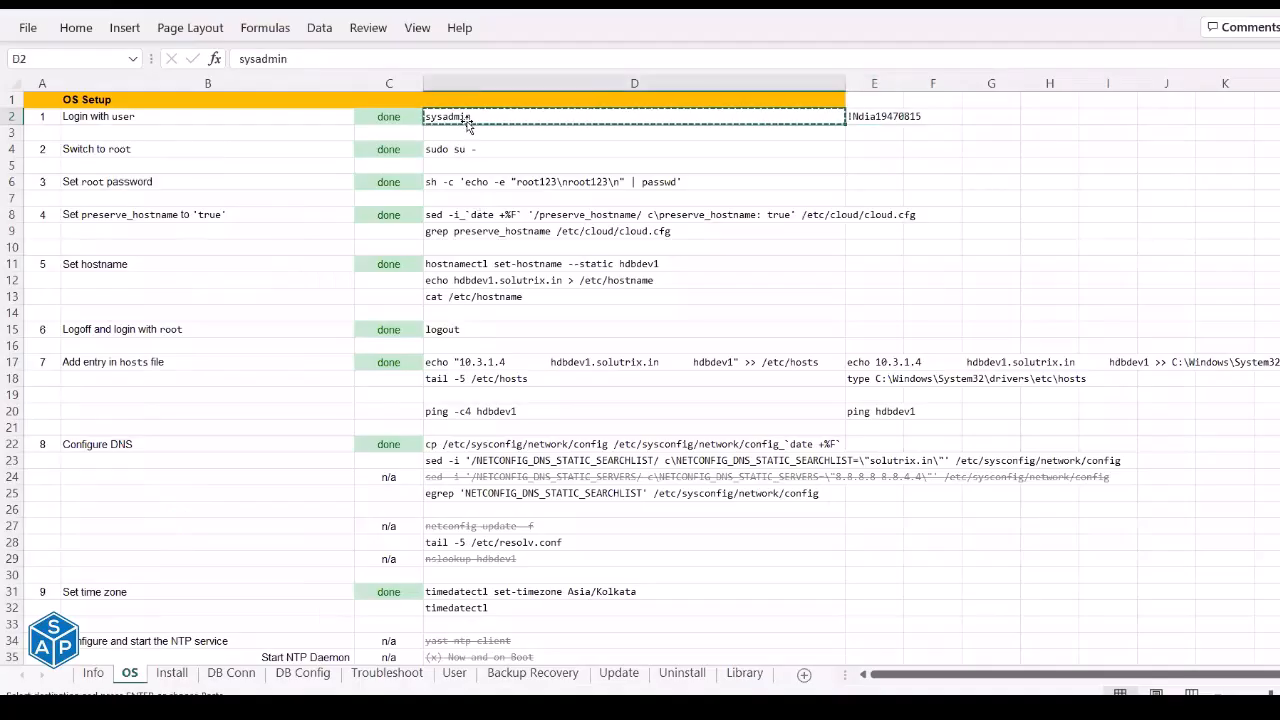
key("alt+Tab")
right_click(467, 121)
key("alt+Tab")
left_click(878, 118)
key("ctrl+c")
key("alt+Tab")
right_click(879, 178)
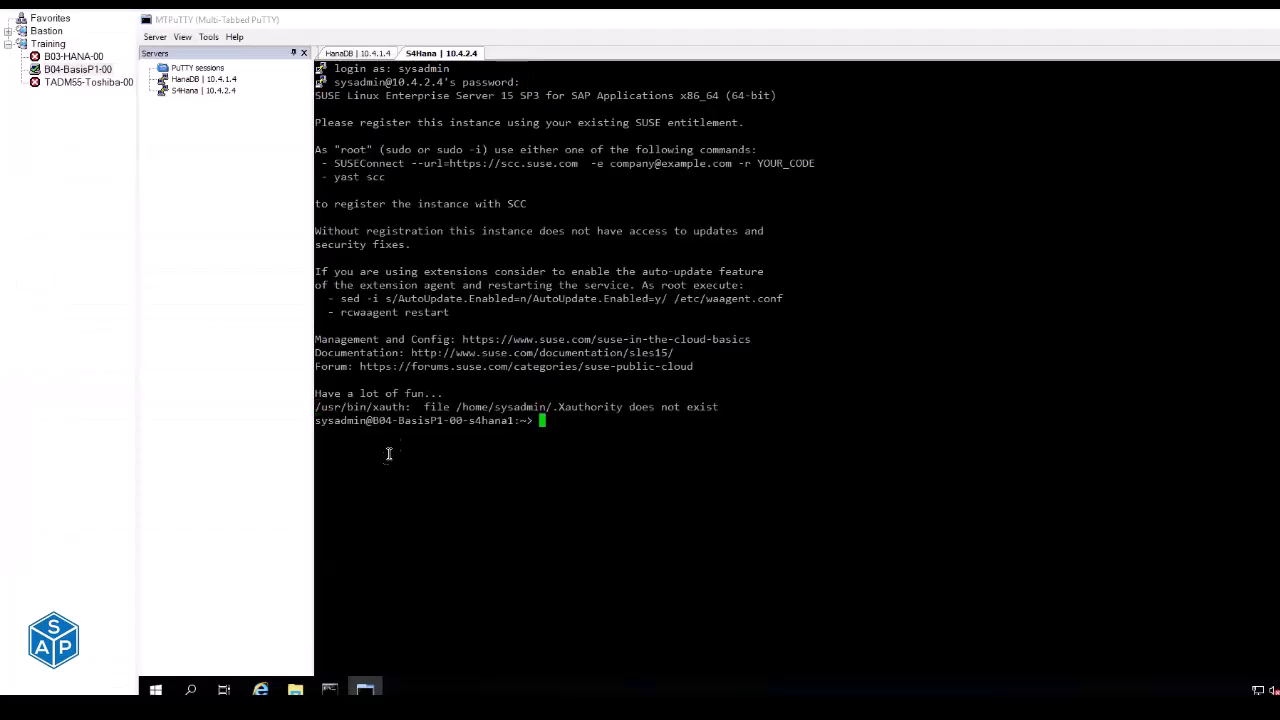
Check the host name in the command prompts of the S4Hana and HanaDB sessions.
triple_click(486, 421)
double_click(490, 421)
left_click(362, 55)
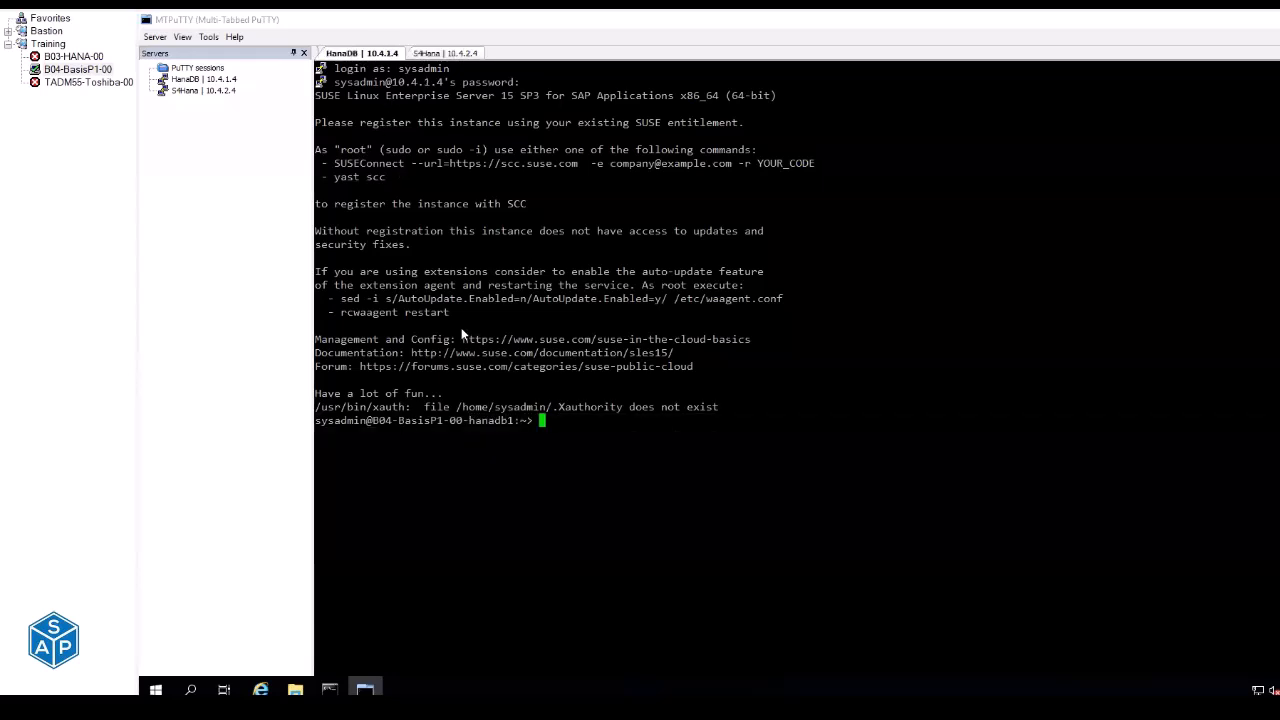
left_click_drag(470, 421, 518, 423)
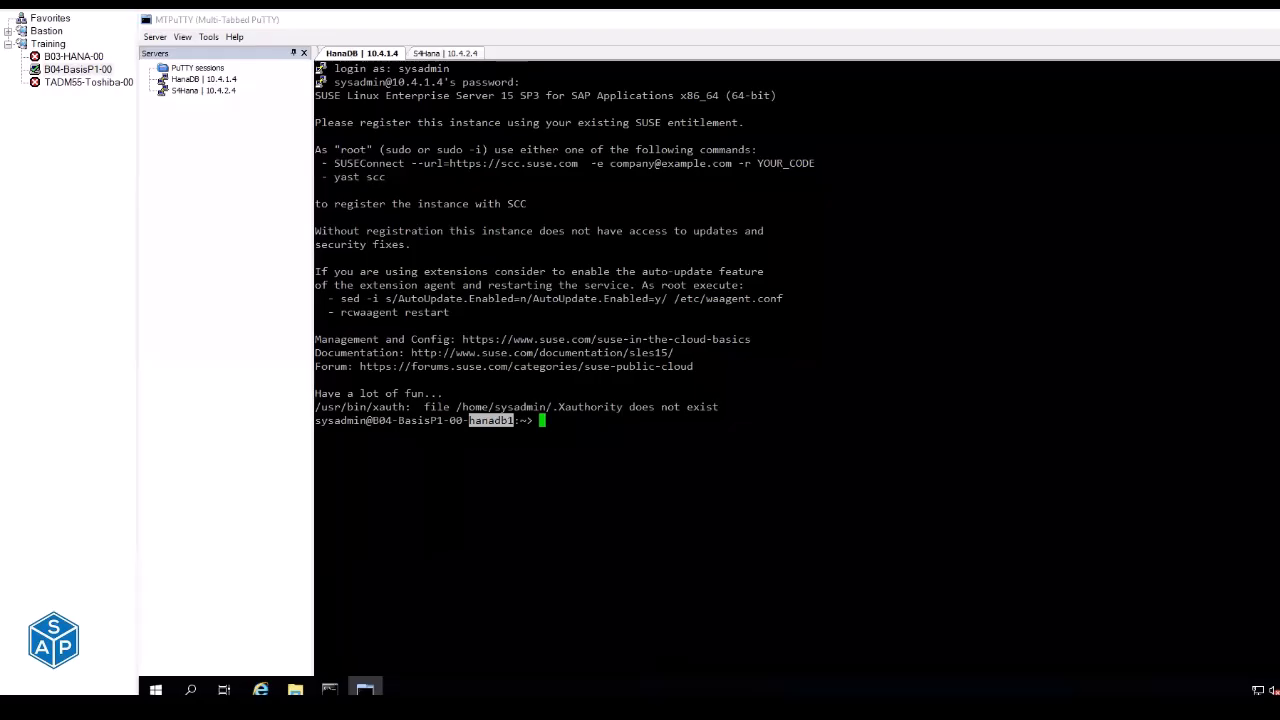
Clear the terminal selection, then switch to the Azure portal and refresh the virtual machines list.
key("alt+Tab")
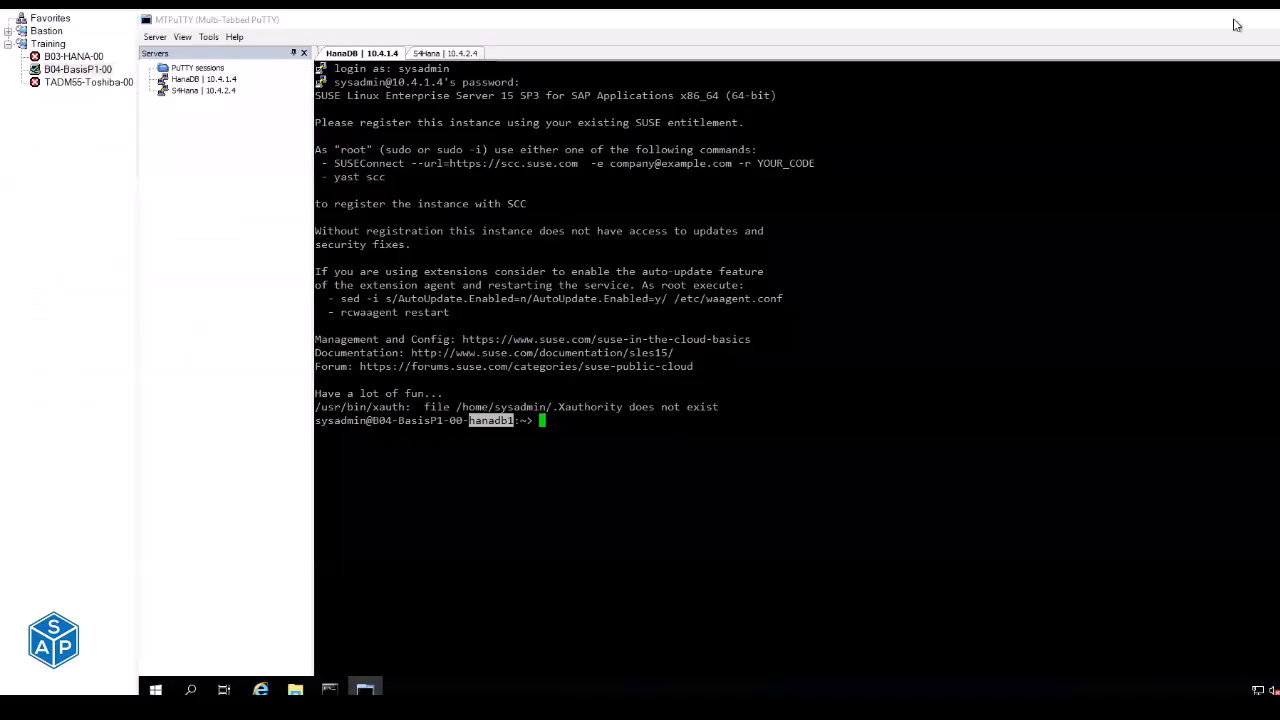
left_click(722, 480)
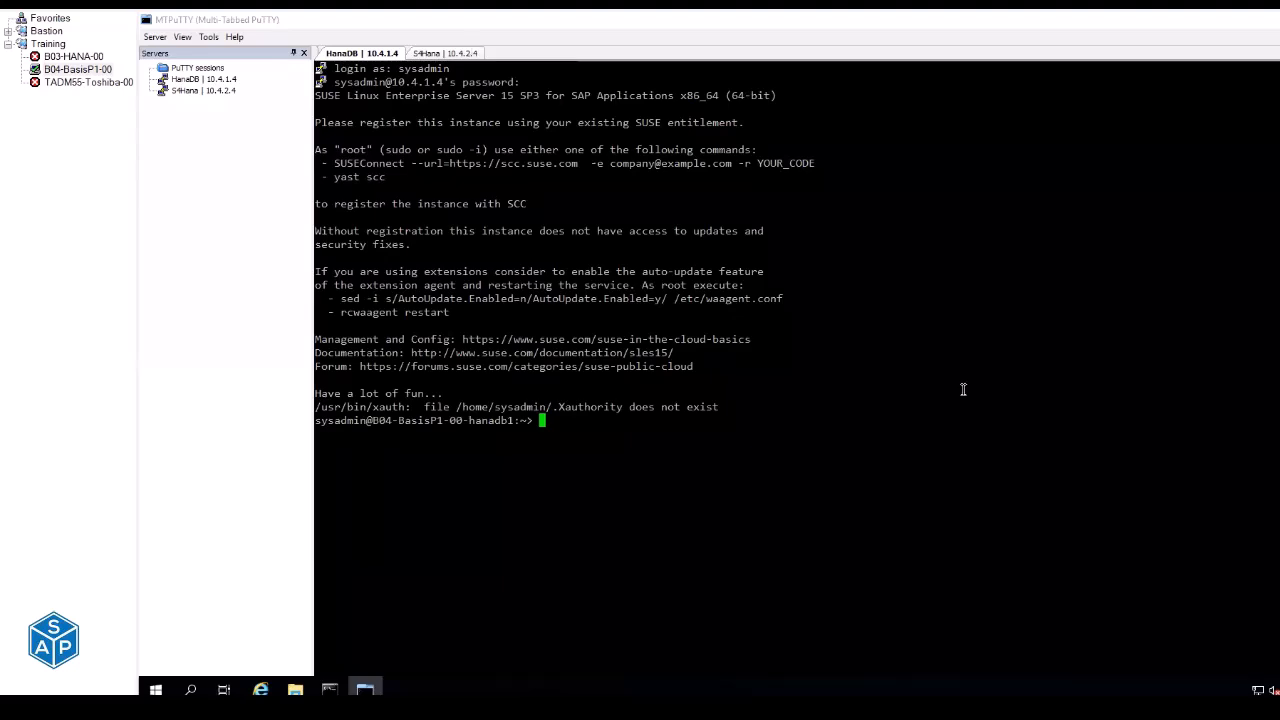
left_click(212, 702)
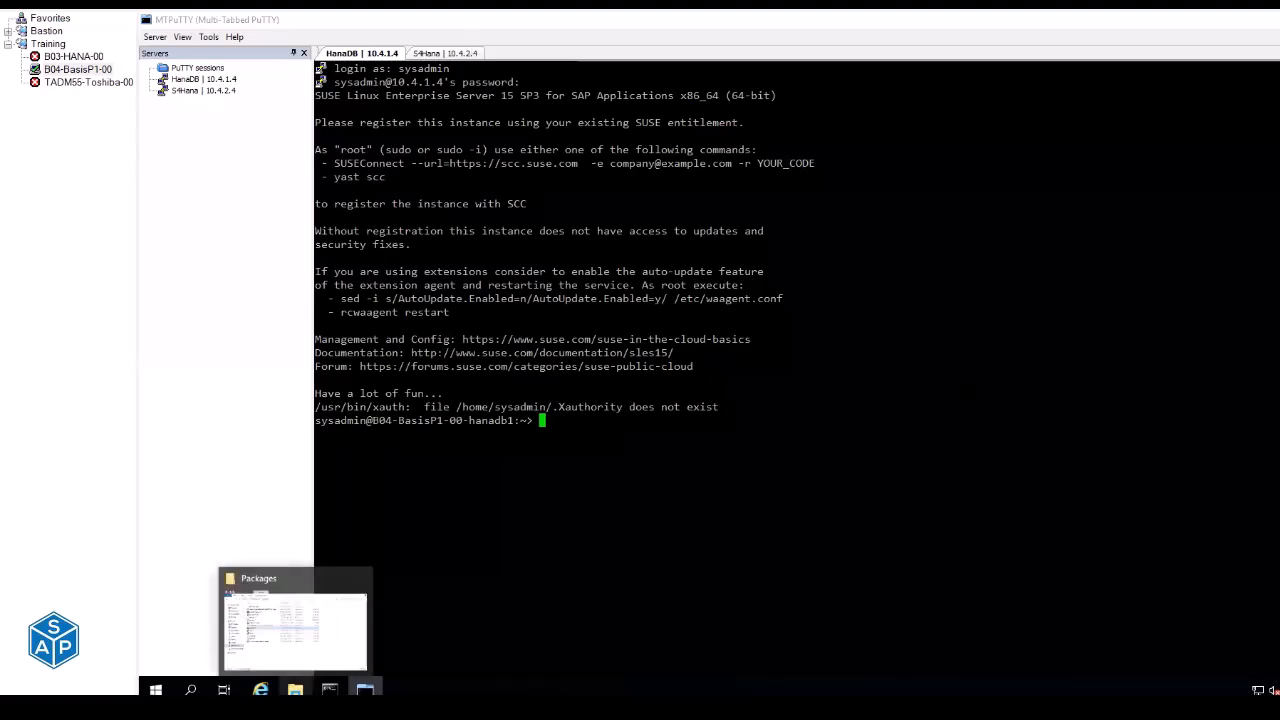
left_click(449, 164)
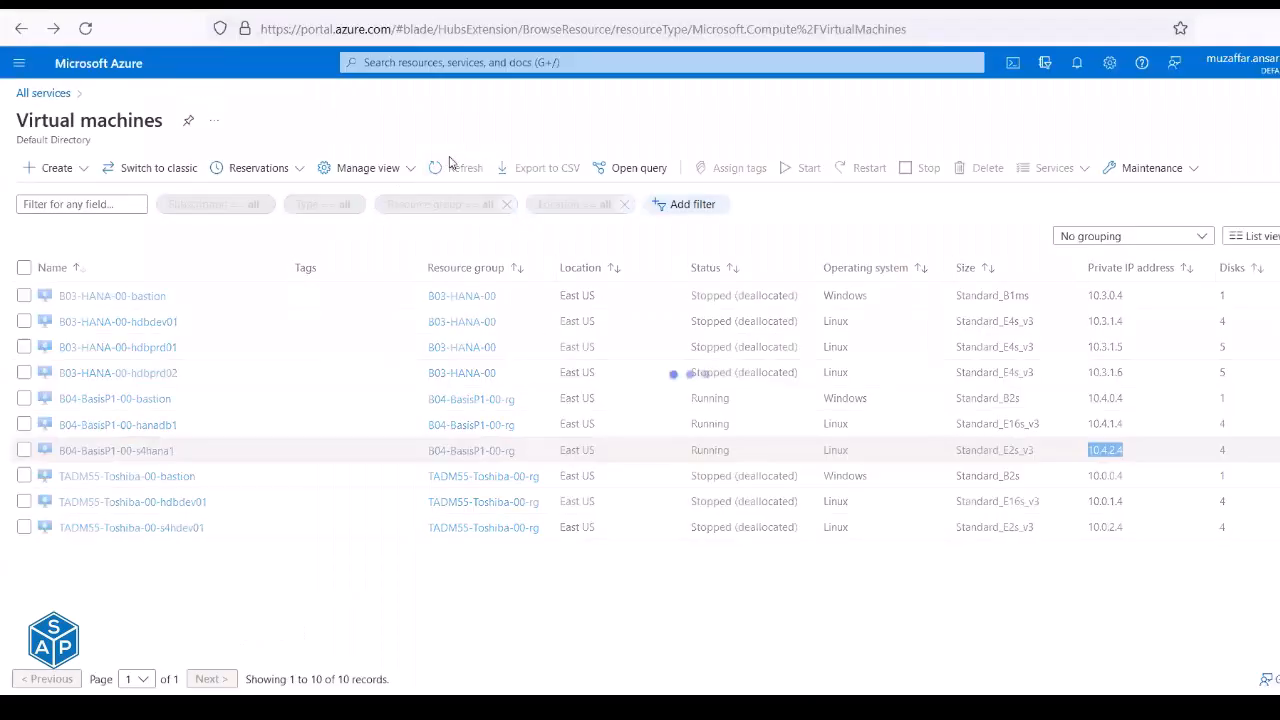
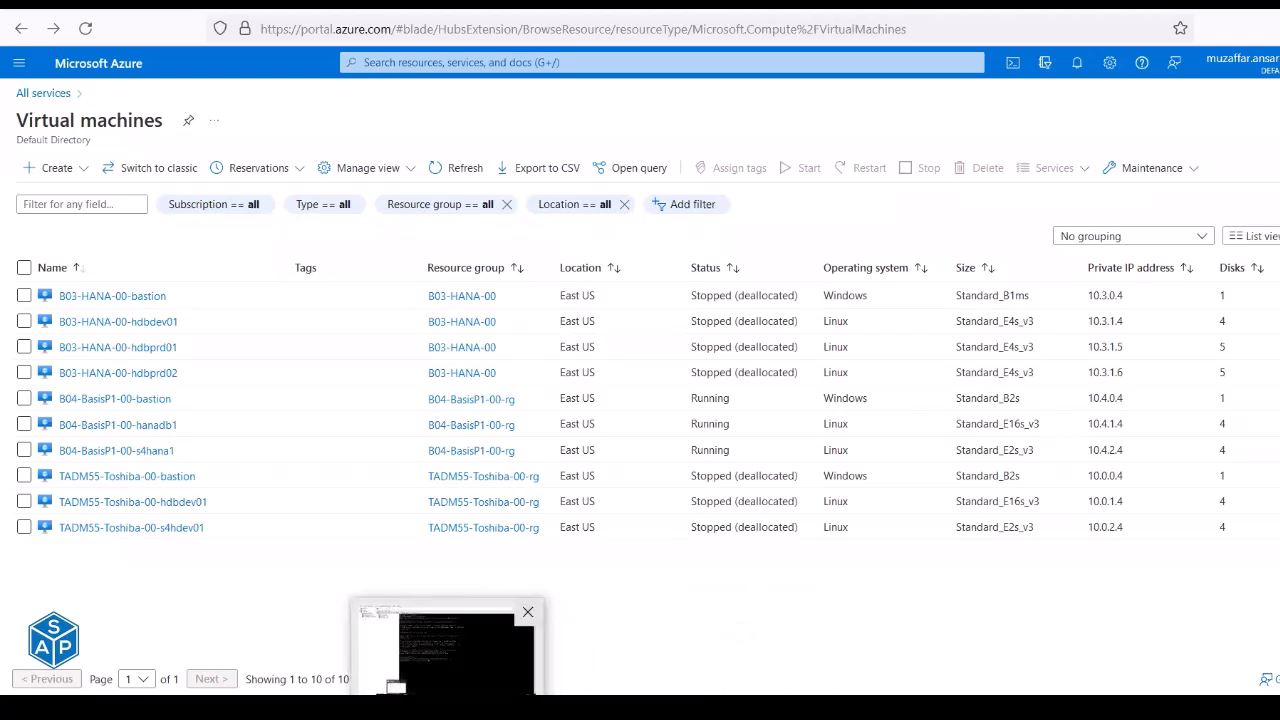
Switch to MTPuTTY and view the S4Hana session followed by the HanaDB session.
left_click(443, 655)
key("ctrl+Tab")
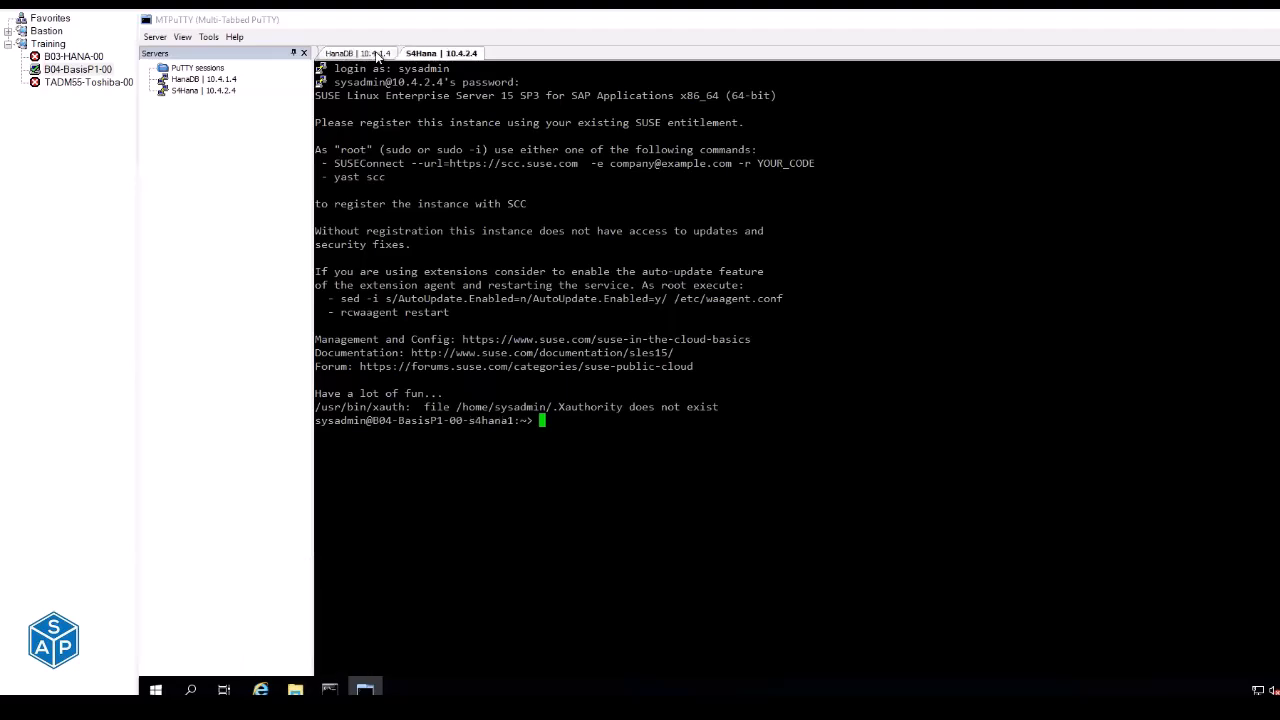
left_click(377, 55)
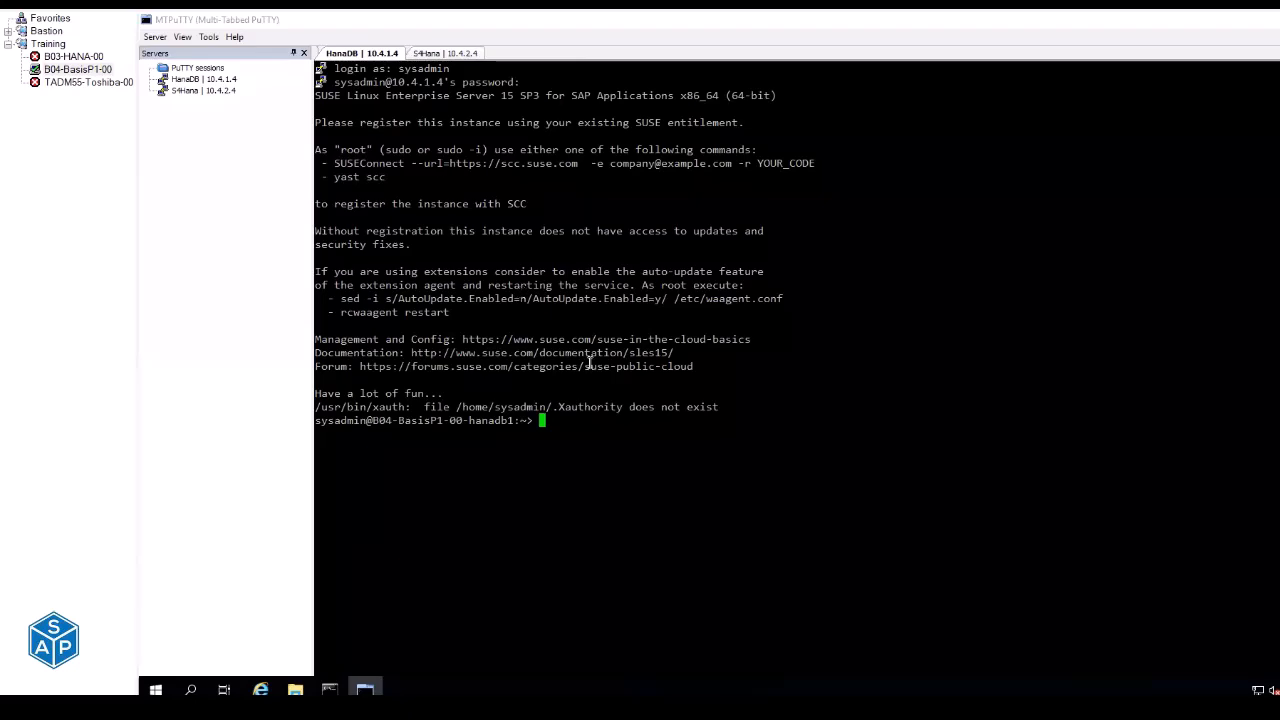
Switch to the HANA setup workbook and review the Hardware and Software sections of its Info sheet.
mouse_move(877, 707)
left_click(877, 645)
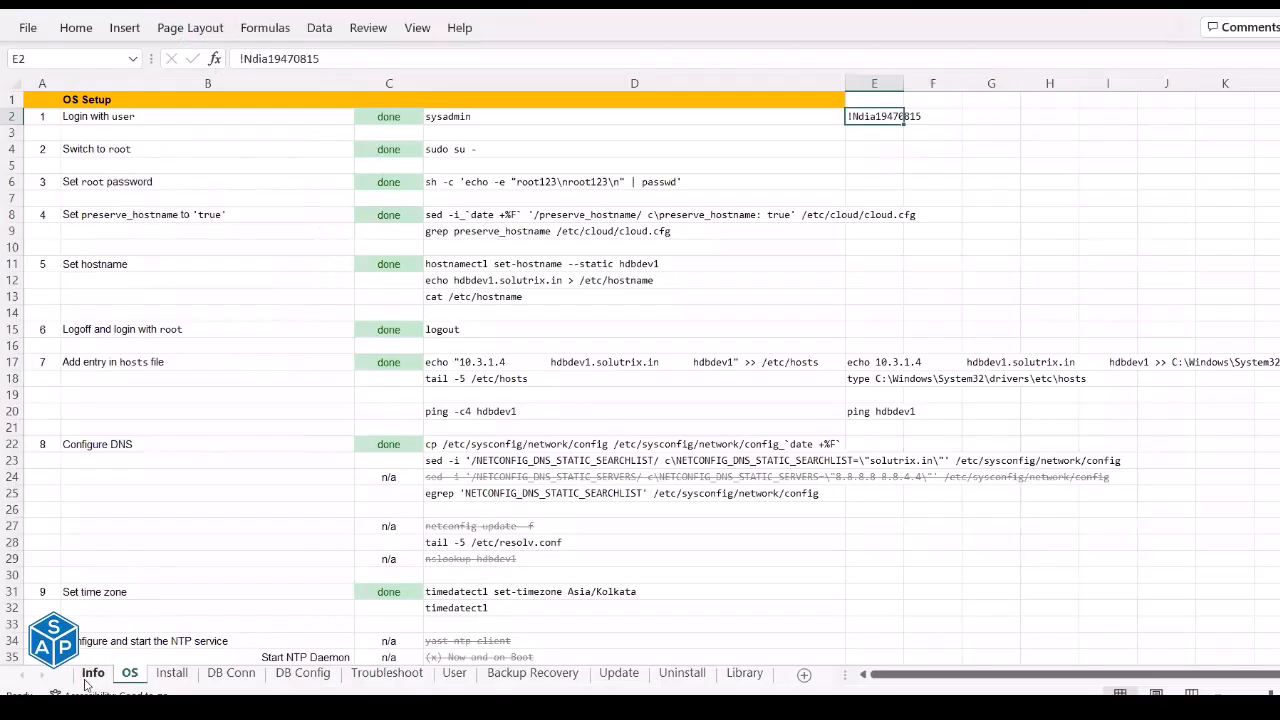
left_click(92, 673)
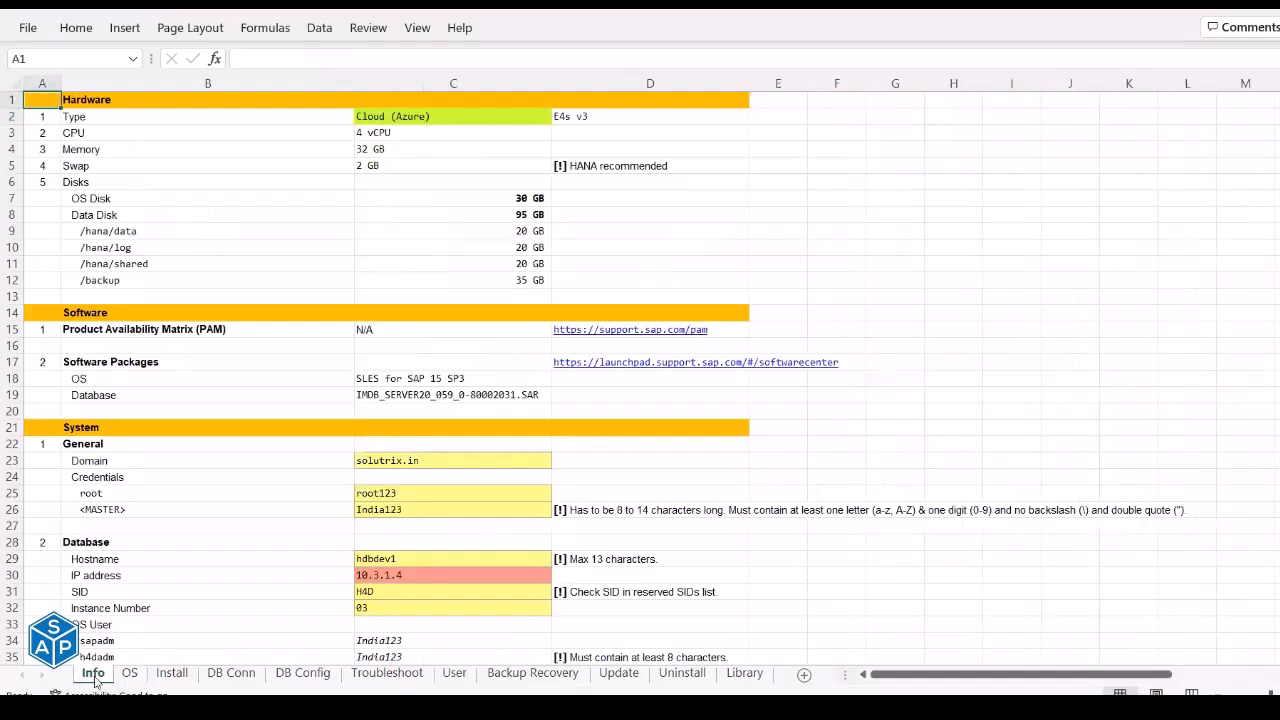
left_click(130, 673)
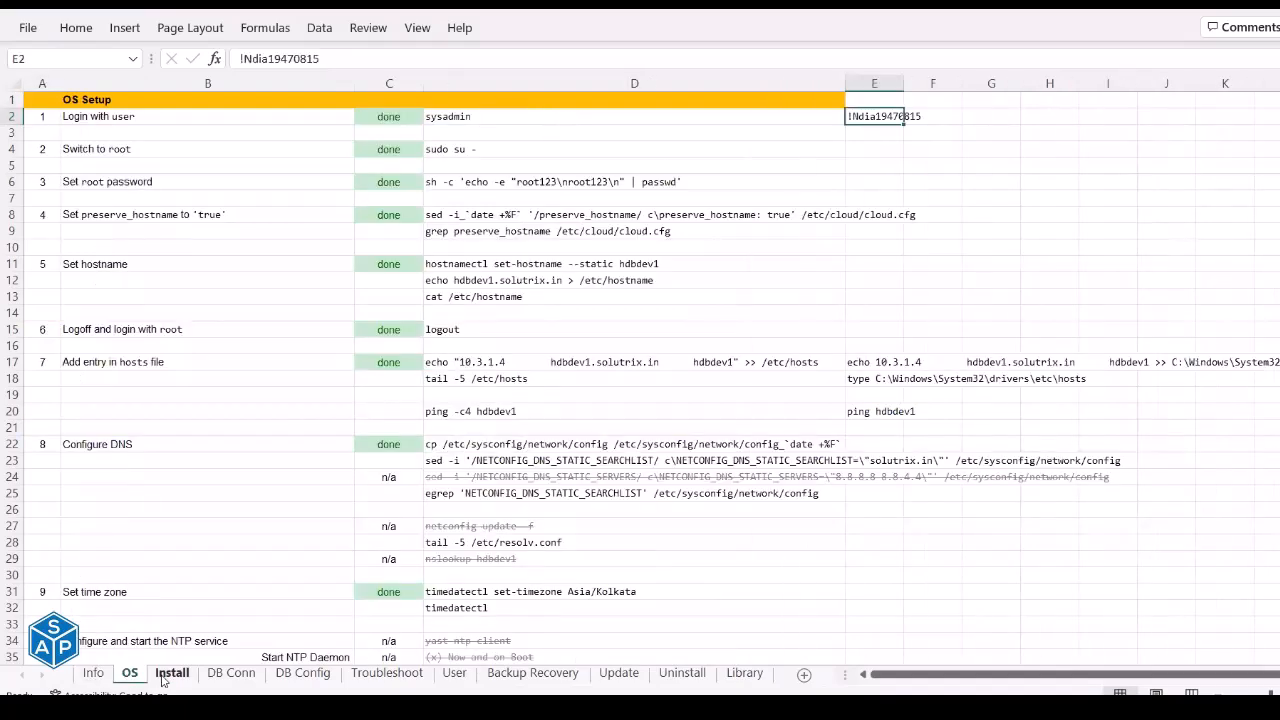
left_click(92, 673)
left_click_drag(100, 117, 585, 163)
left_click_drag(128, 182, 479, 273)
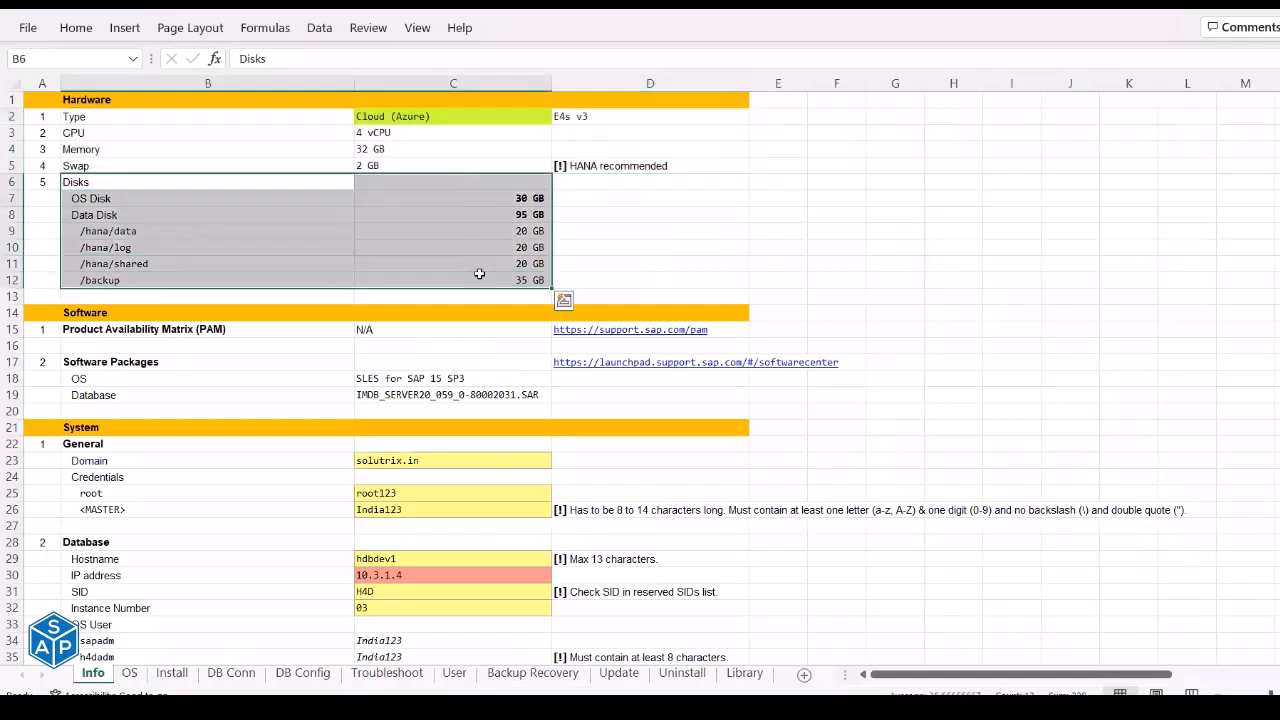
left_click_drag(164, 332, 690, 396)
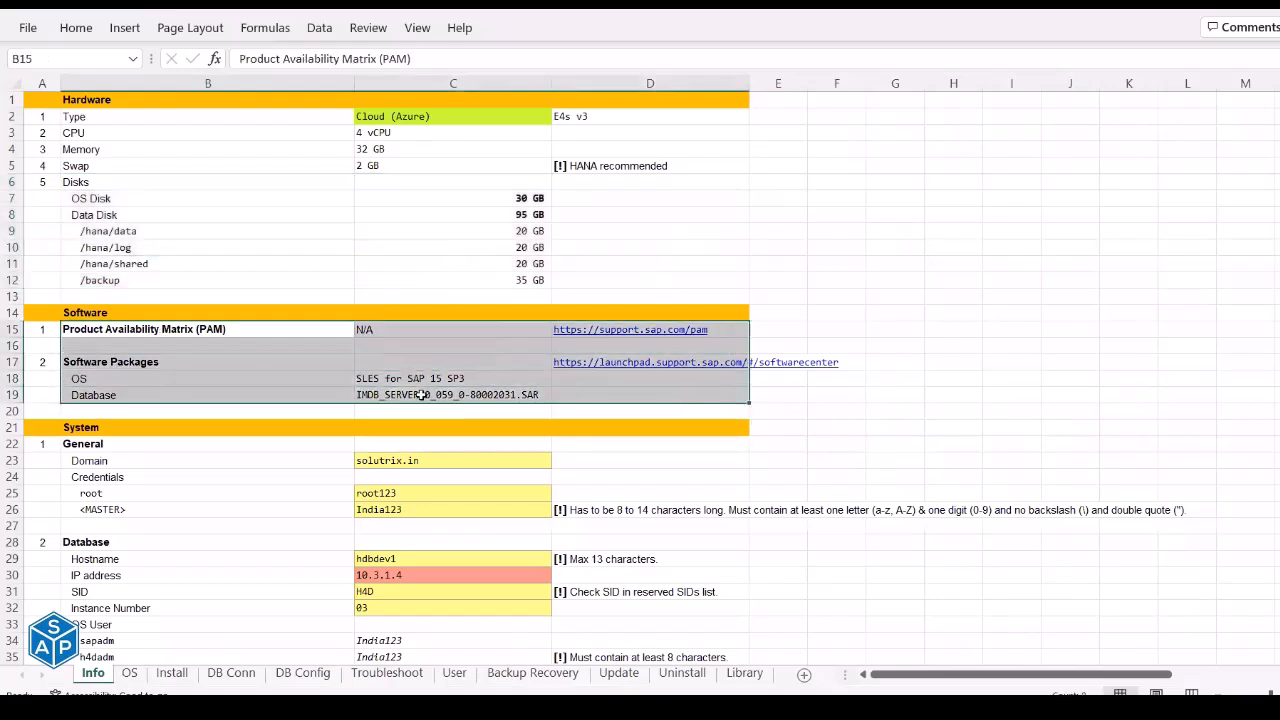
left_click(420, 394)
Review the System section of the Info sheet: domain, credentials, and the database hostname, IP address, SID and instance number.
scroll(420, 394, "down", 2)
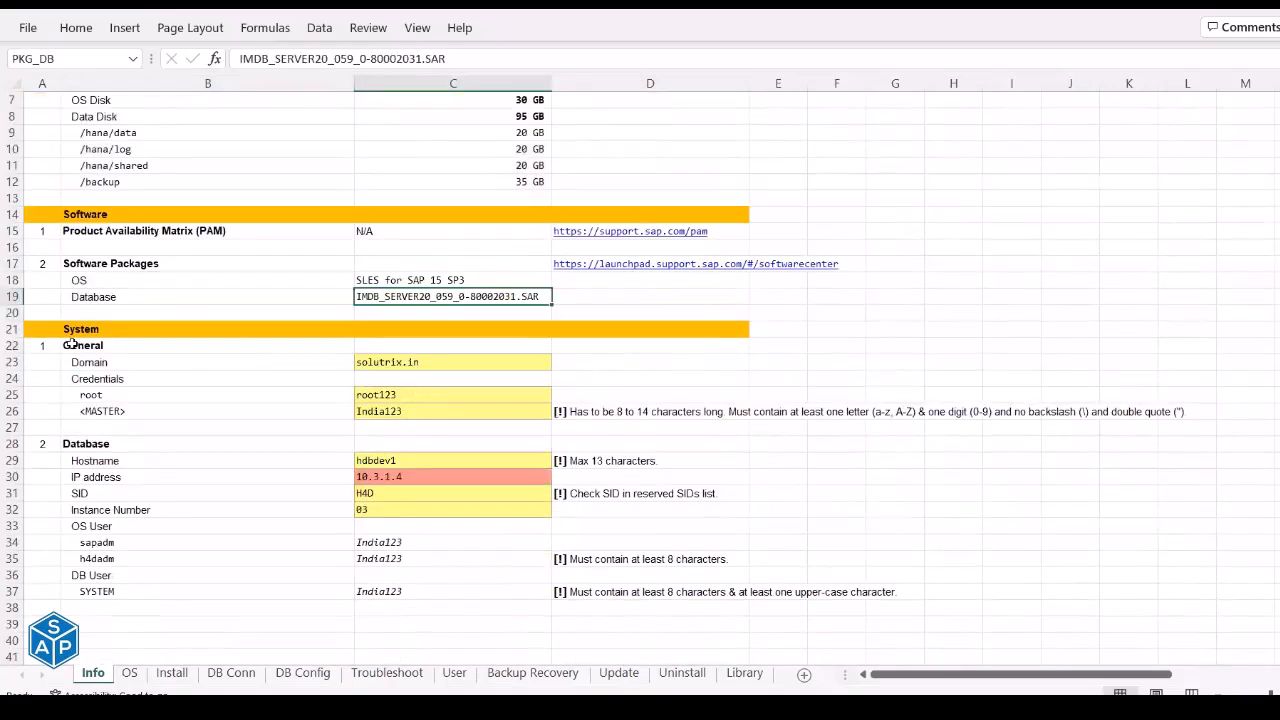
left_click_drag(80, 346, 560, 413)
left_click(420, 364)
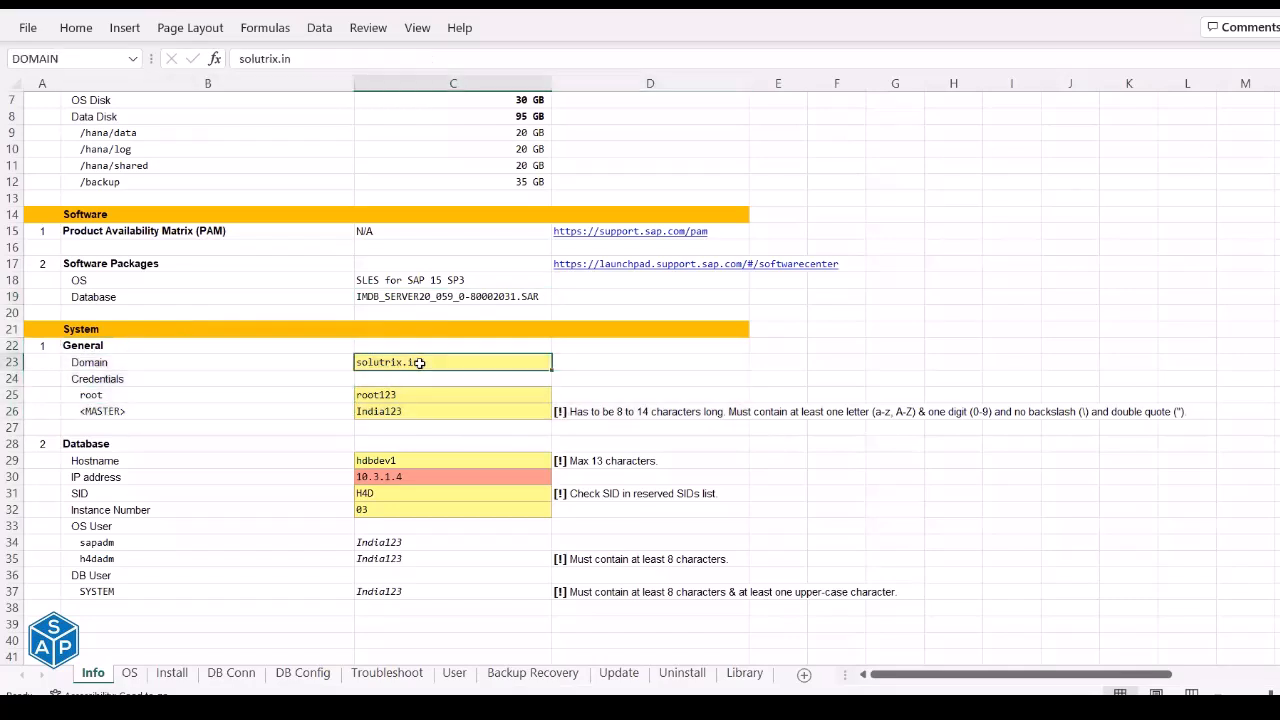
left_click(405, 395)
left_click(397, 410)
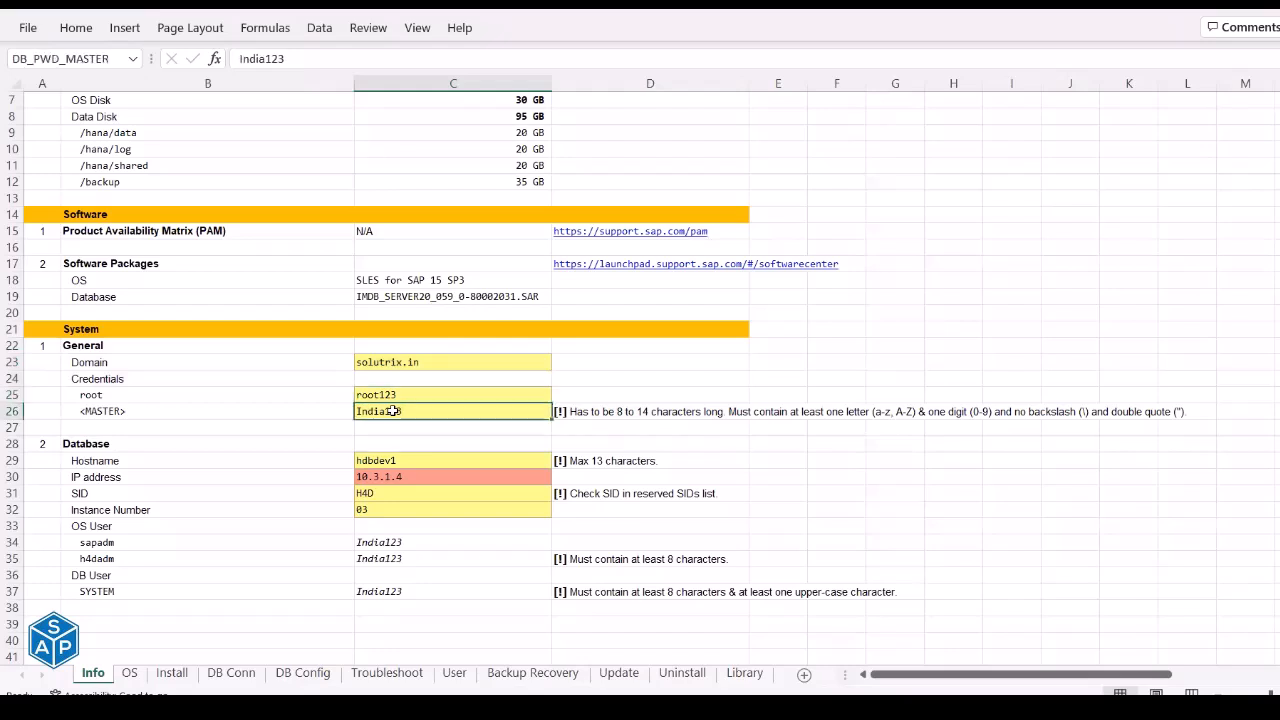
scroll(397, 410, "down", 2)
left_click(396, 363)
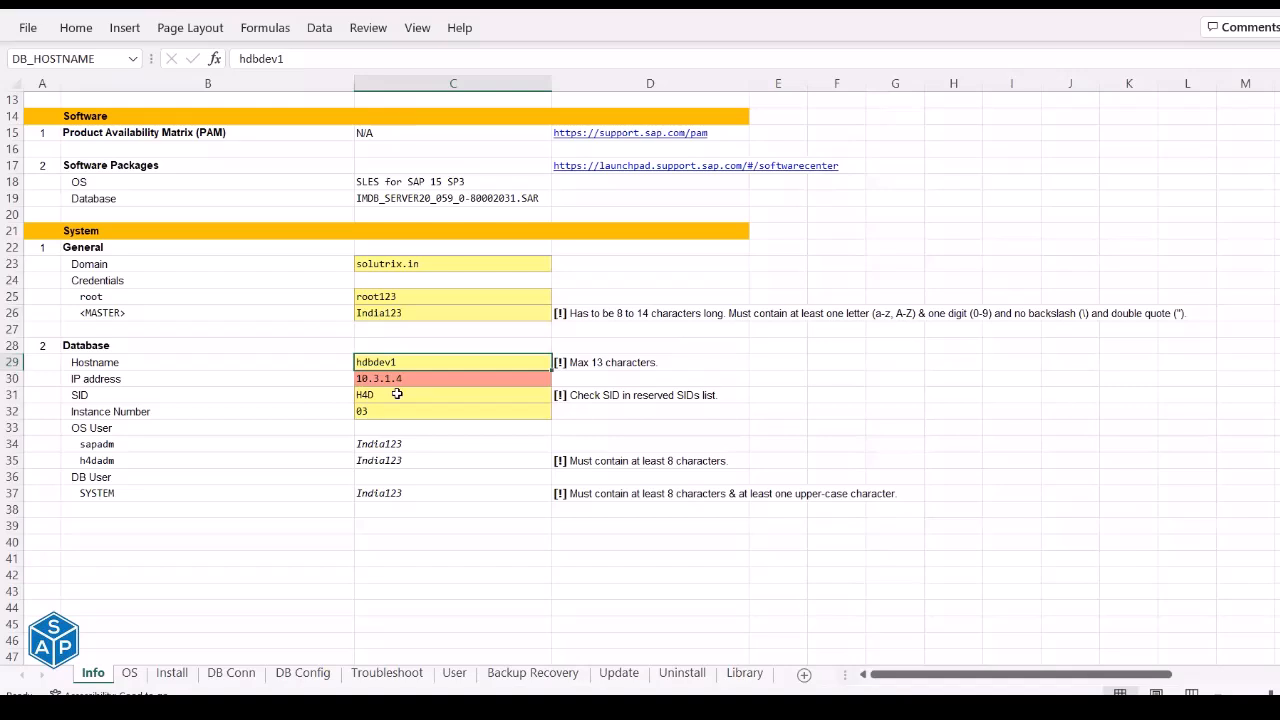
left_click(400, 378)
left_click(405, 396)
left_click(398, 411)
scroll(398, 410, "up", 4)
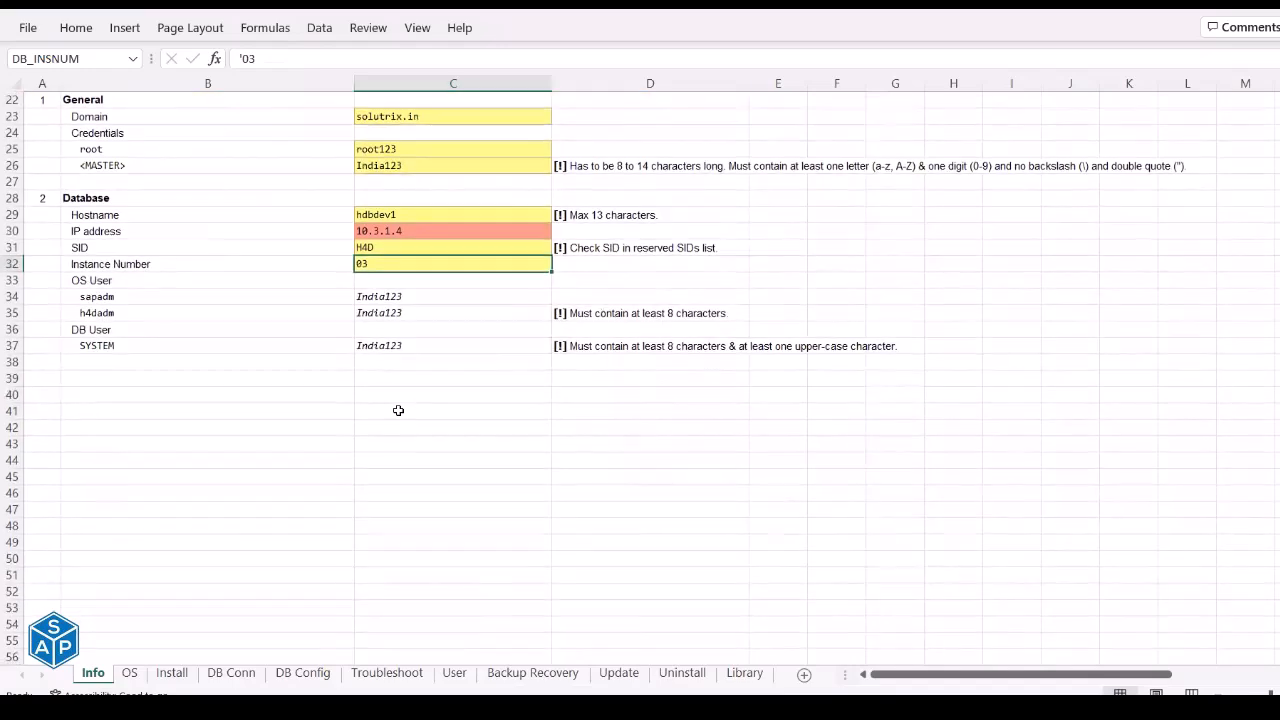
Look through the workbook's OS, Install, DB Conn and Troubleshoot sheets, including the OS setup and HANA installation commands.
left_click(129, 678)
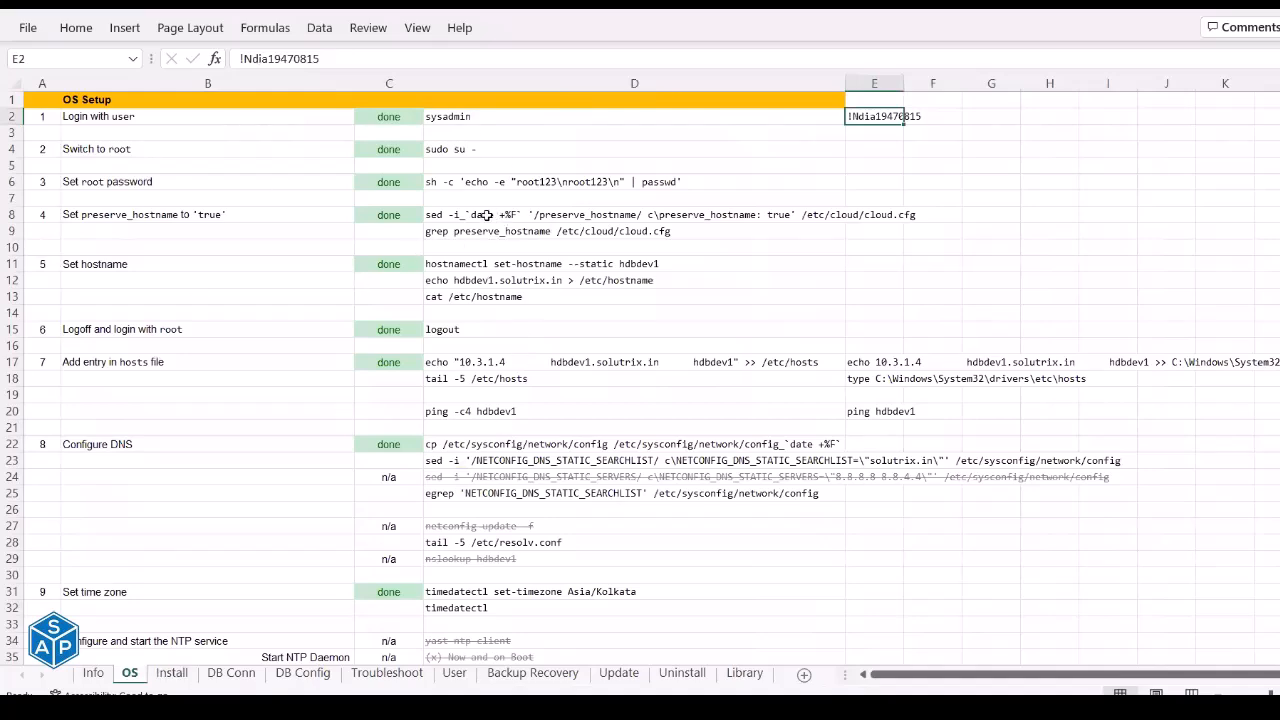
scroll(464, 217, "down", 13)
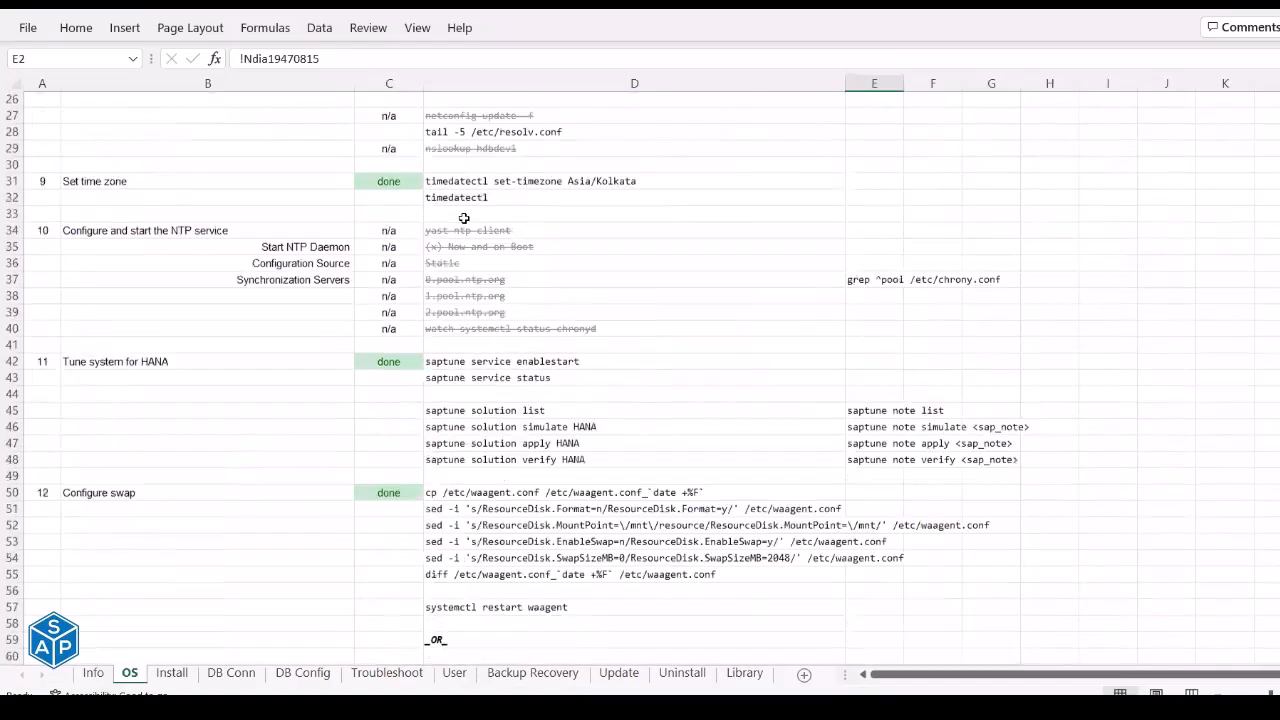
scroll(464, 217, "up", 1)
scroll(464, 217, "up", 12)
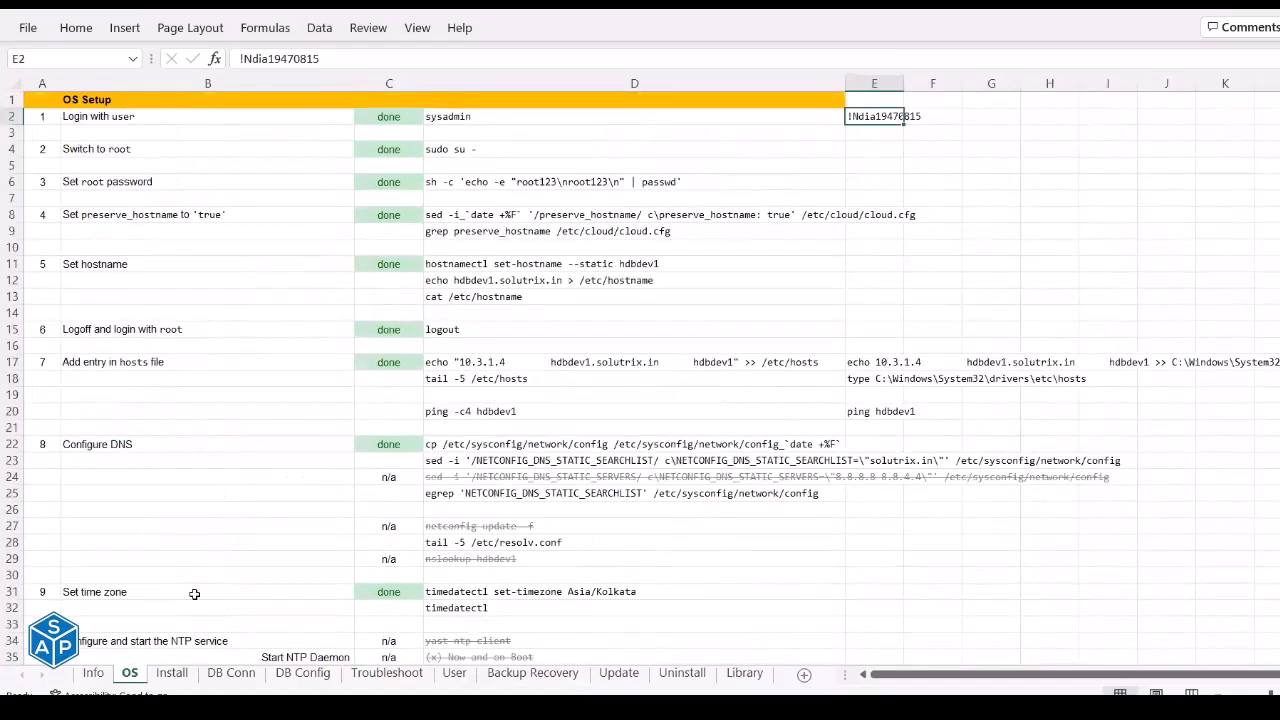
left_click(171, 674)
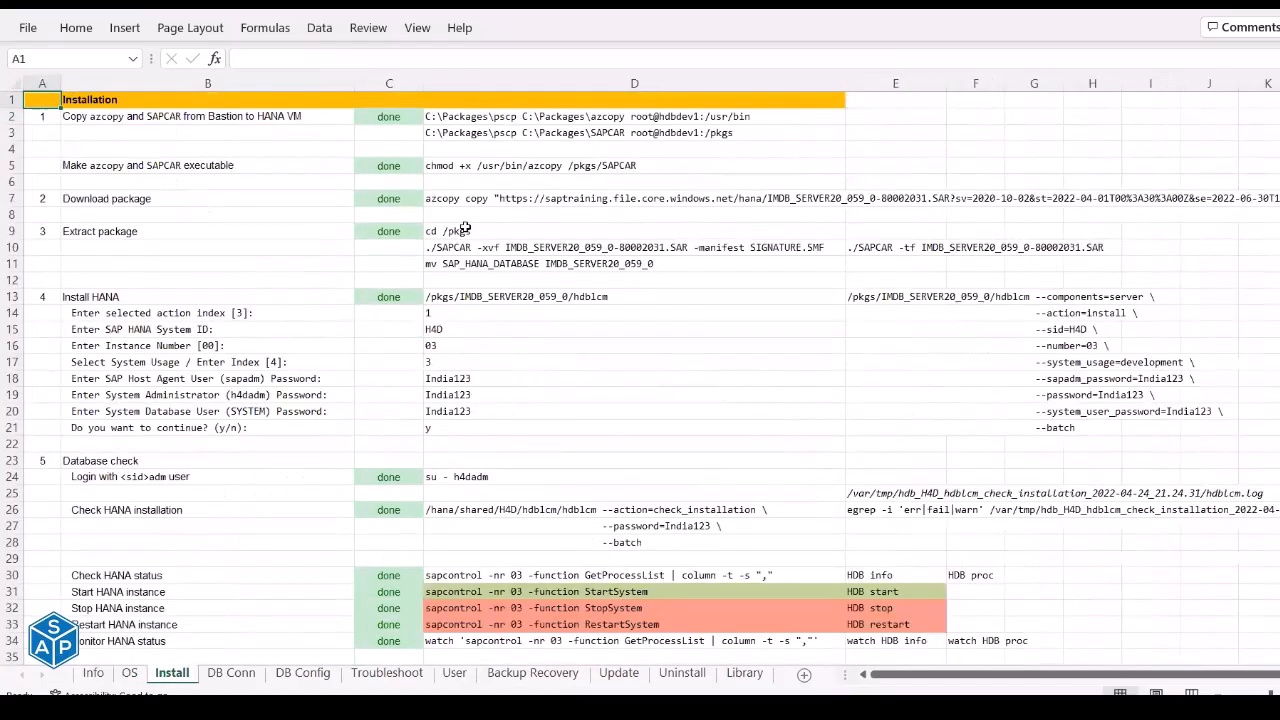
left_click(231, 674)
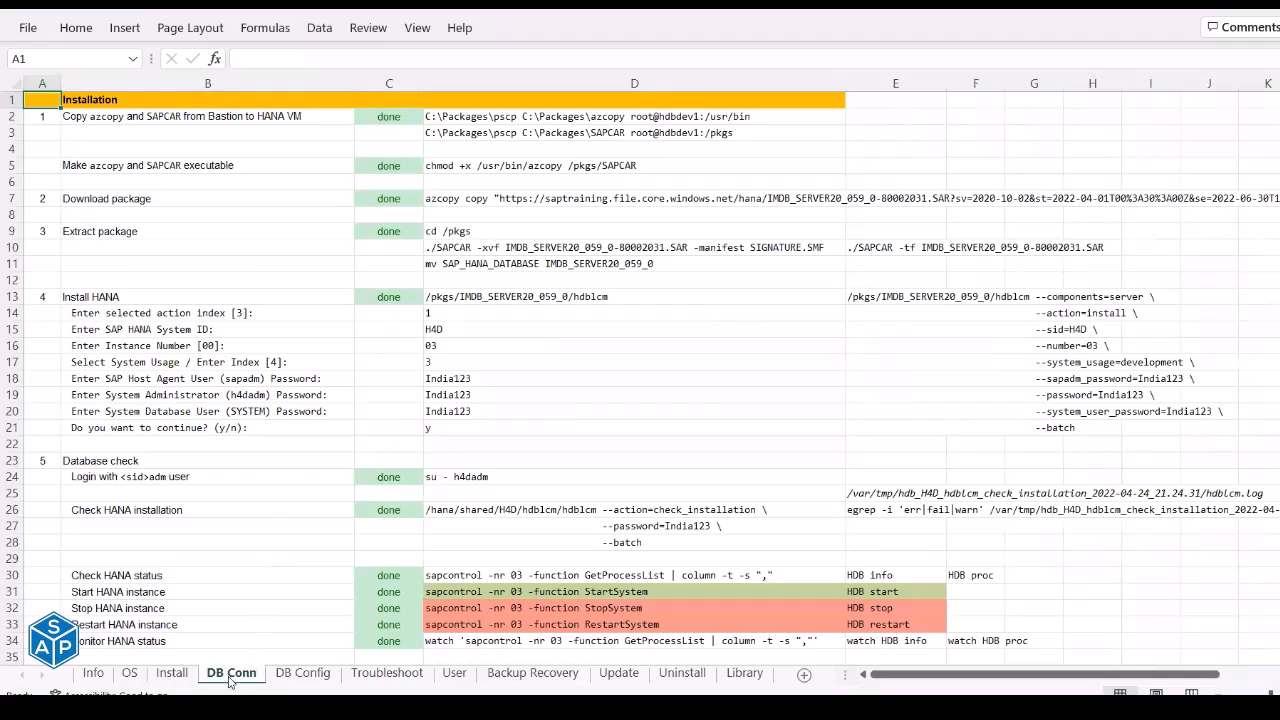
left_click(392, 676)
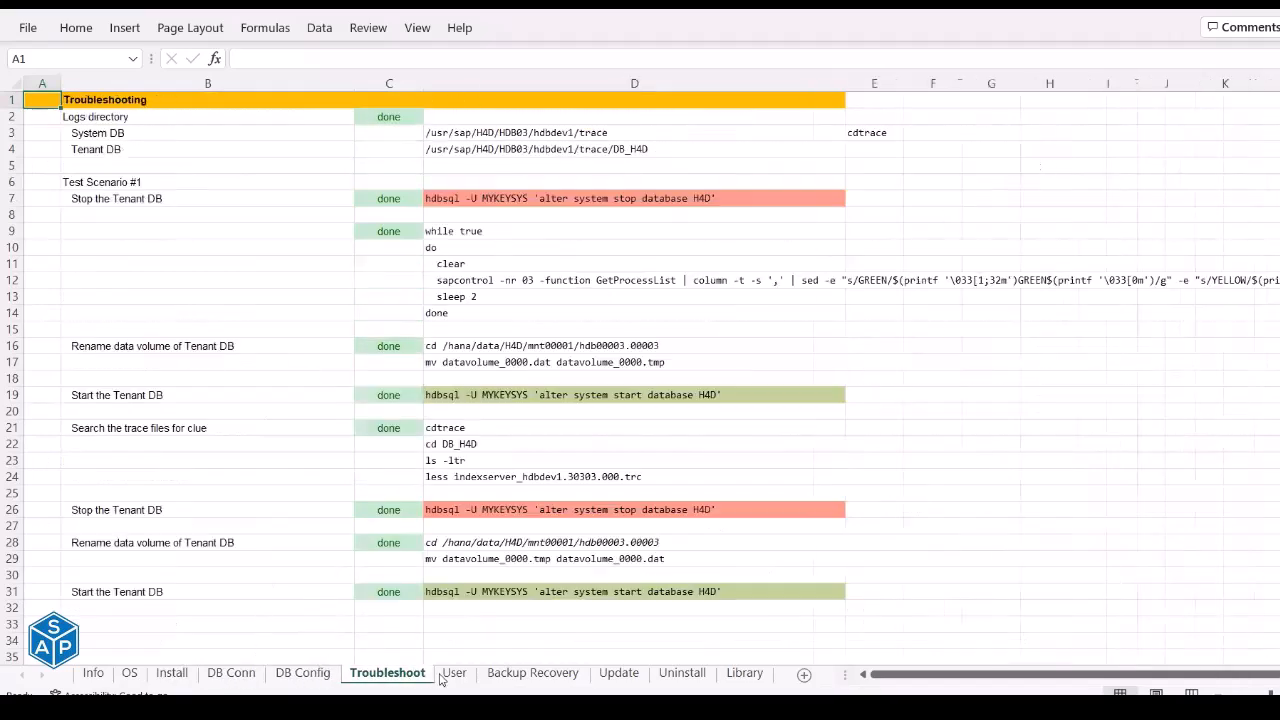
left_click(104, 674)
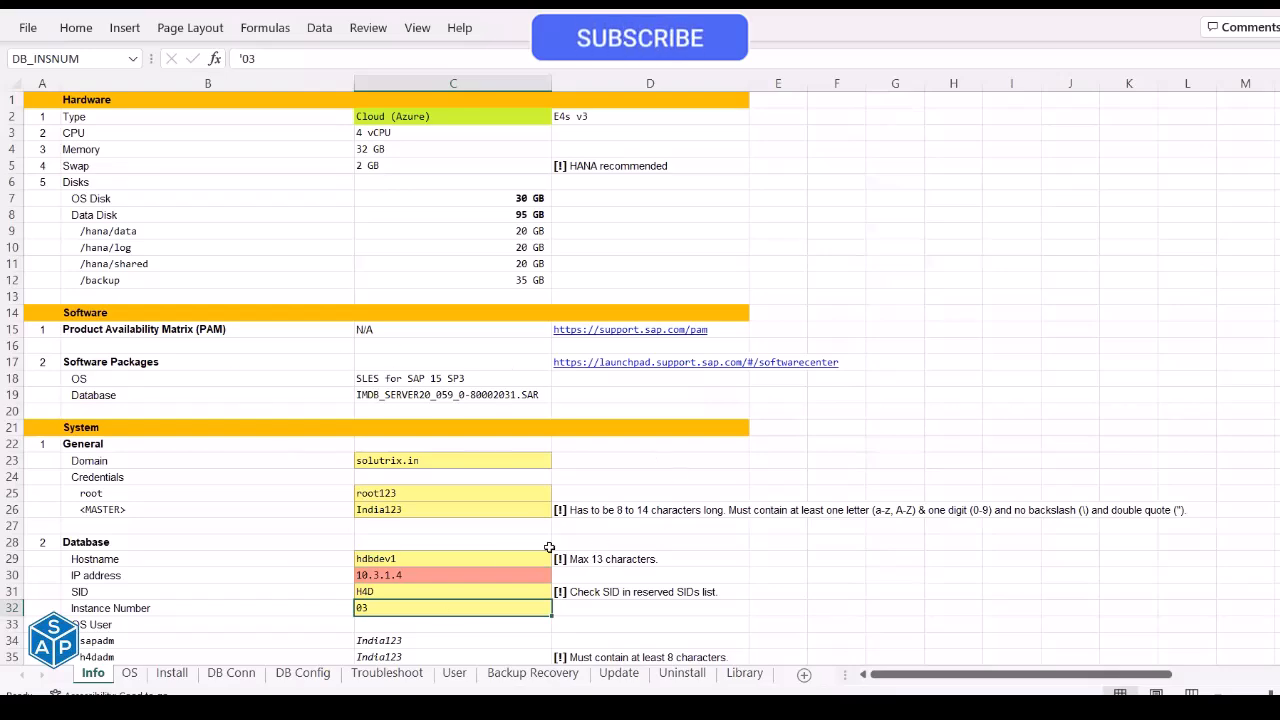
left_click(170, 676)
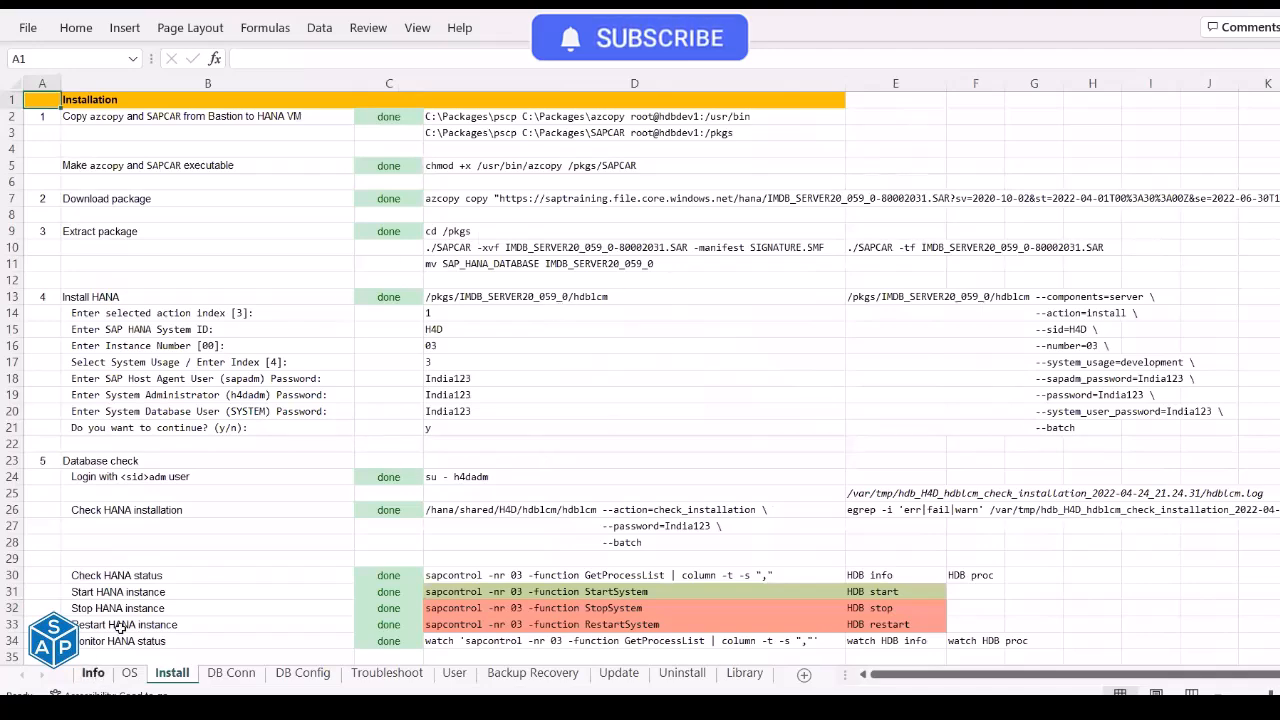
On the Info sheet, set the Azure VM size in the Hardware section to E16s v3.
left_click(93, 675)
left_click(451, 120)
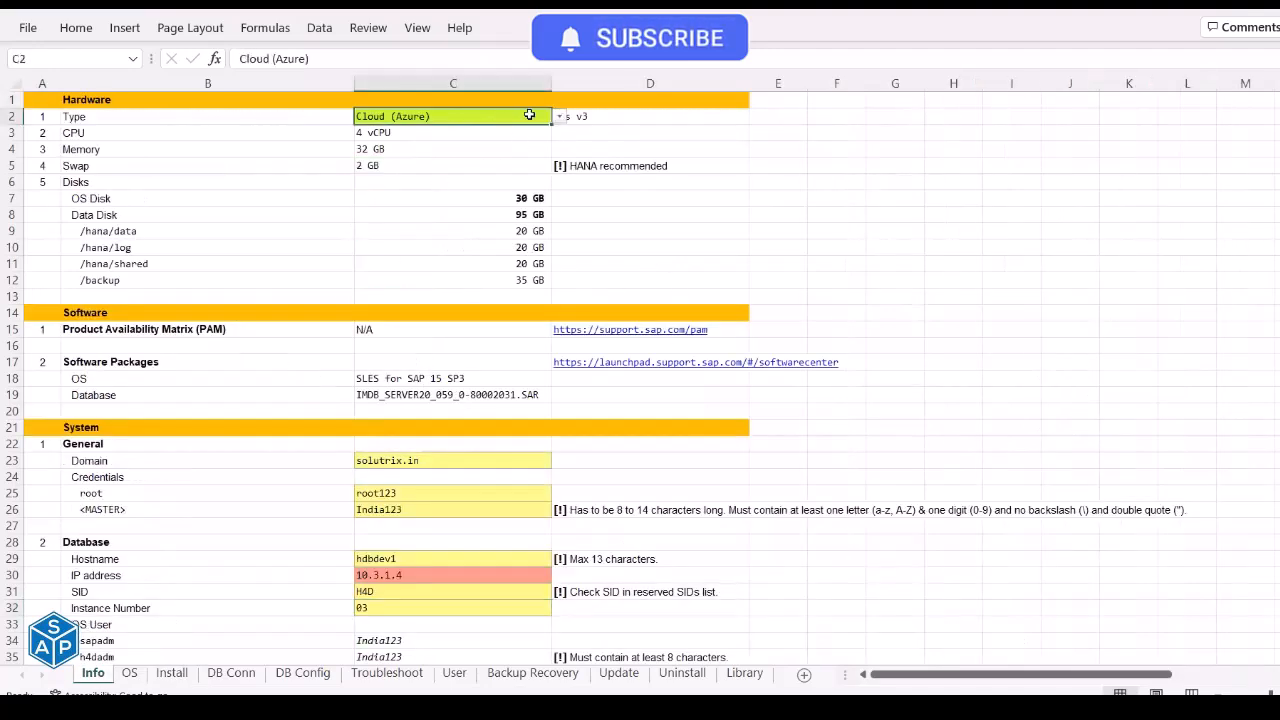
left_click(600, 116)
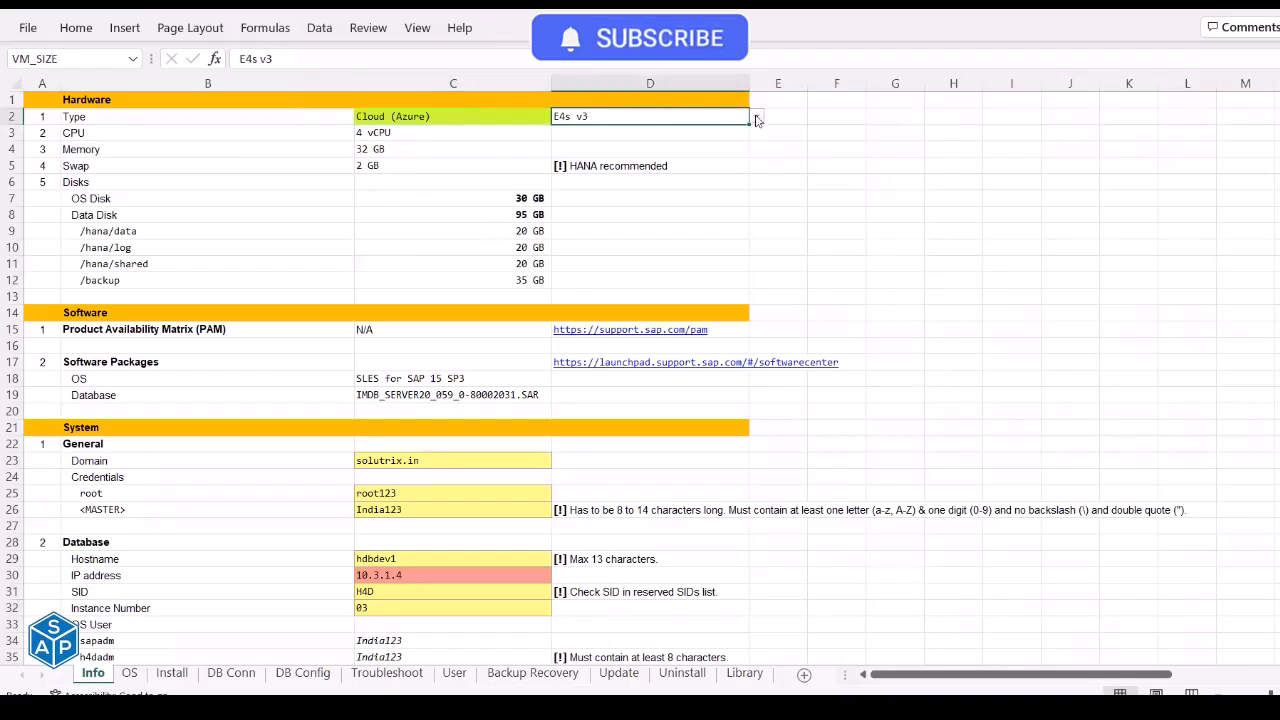
left_click(757, 117)
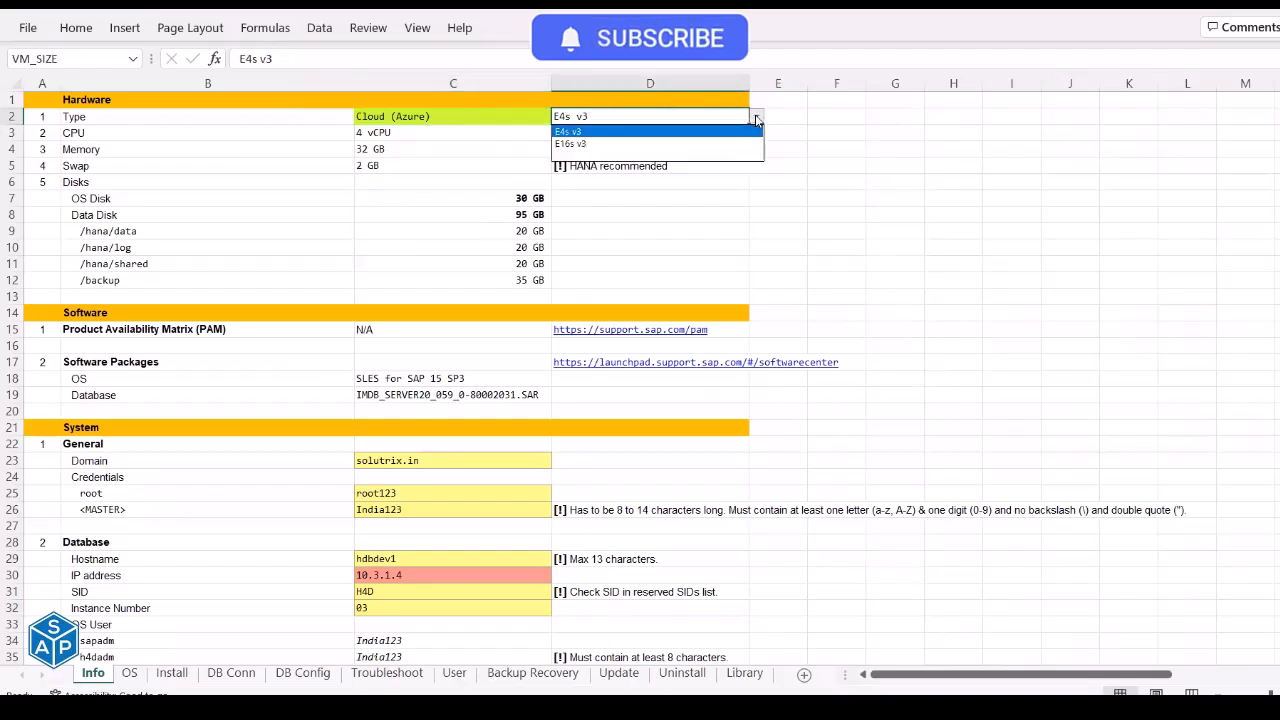
left_click(693, 144)
Review the OS disk, data disk, /hana/data, /hana/log, /hana/shared and /backup sizes in the Hardware section.
left_click_drag(500, 200, 502, 279)
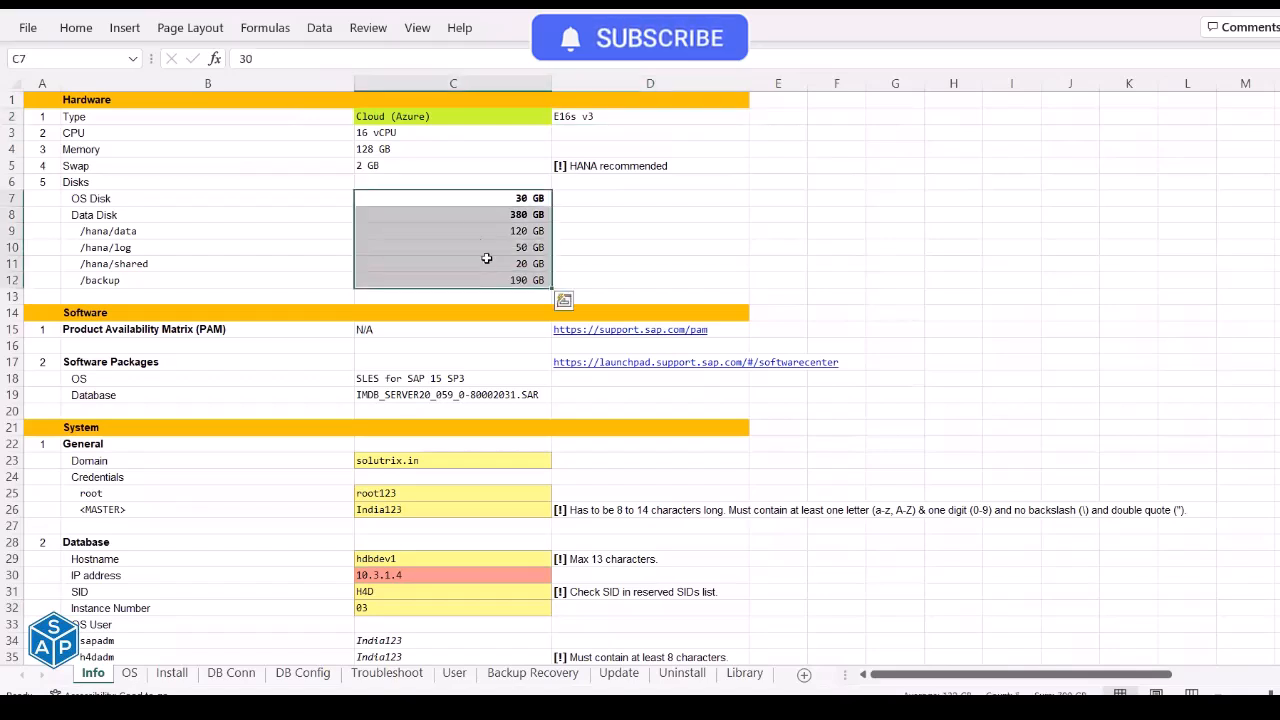
left_click(459, 201)
left_click(455, 210)
left_click(447, 231)
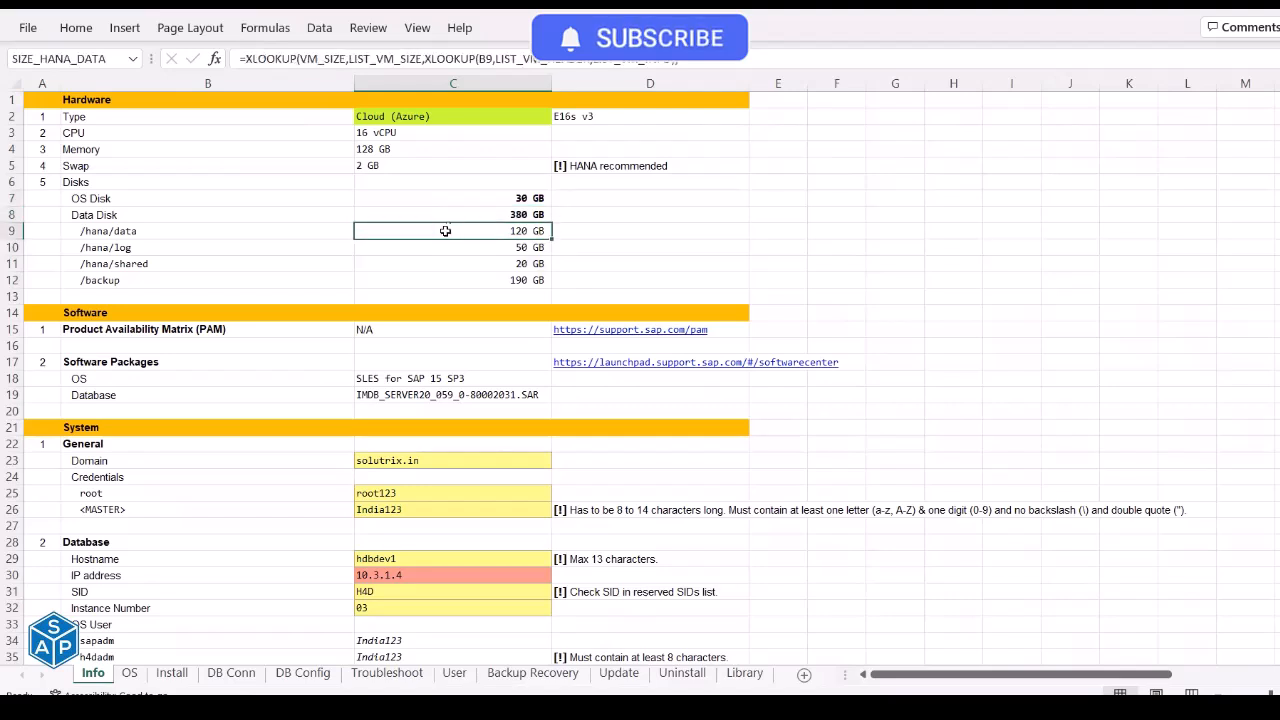
left_click(437, 248)
left_click(425, 264)
left_click(424, 280)
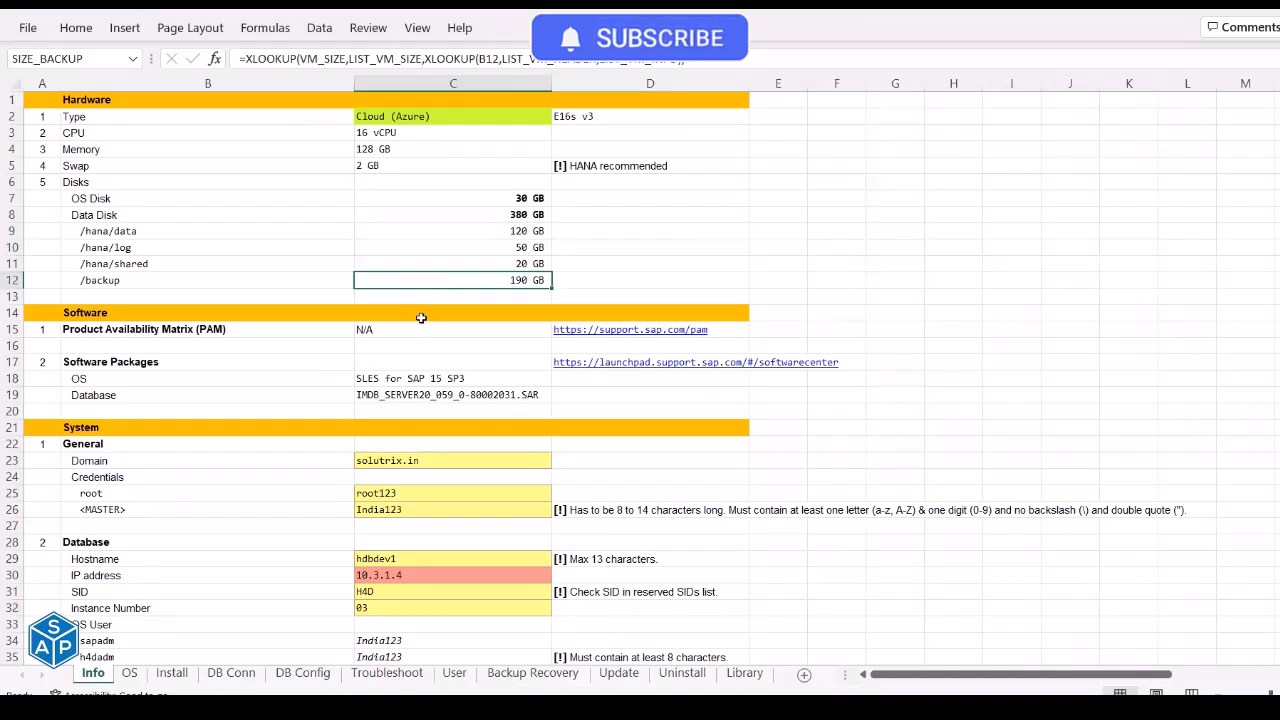
Set the database hostname in the Info sheet's System section to hanadb1.
scroll(415, 440, "down", 1)
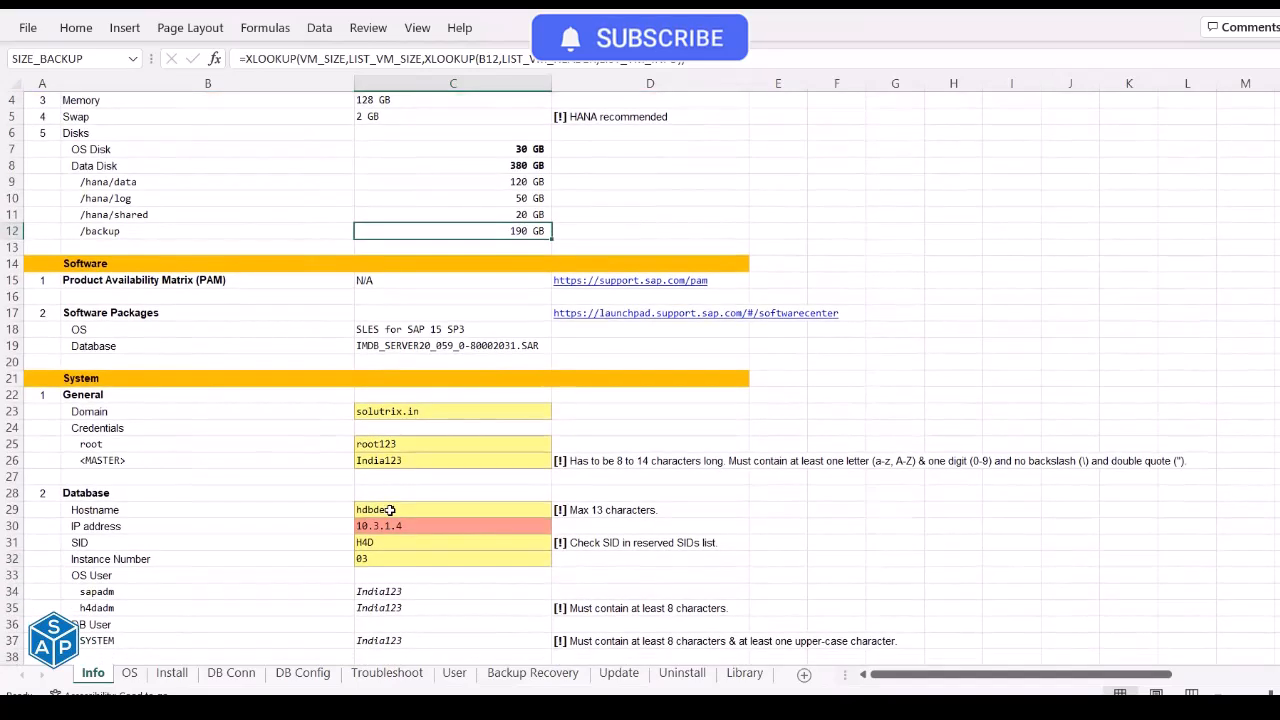
left_click(390, 510)
left_click(279, 64)
key("shift+Left")
key("shift+Left")
key("shift+Left")
key("shift+Left")
key("shift+Left")
type("ana")
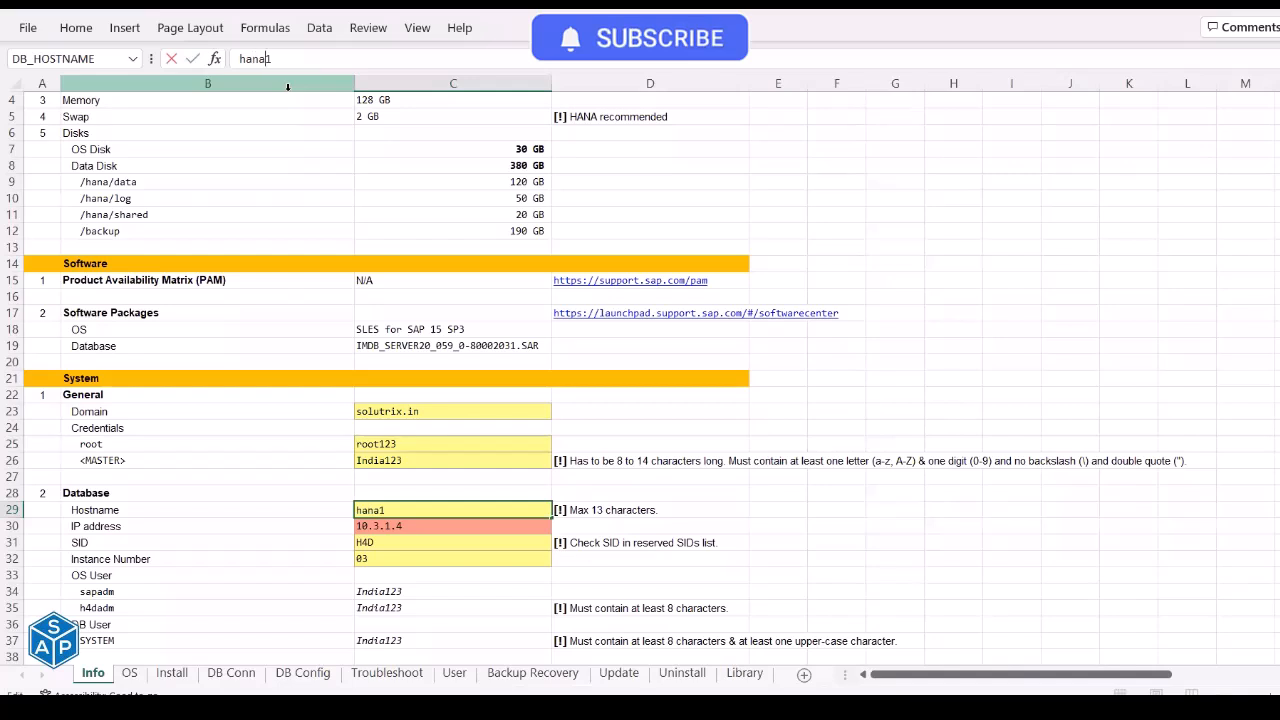
type("db")
key("Return")
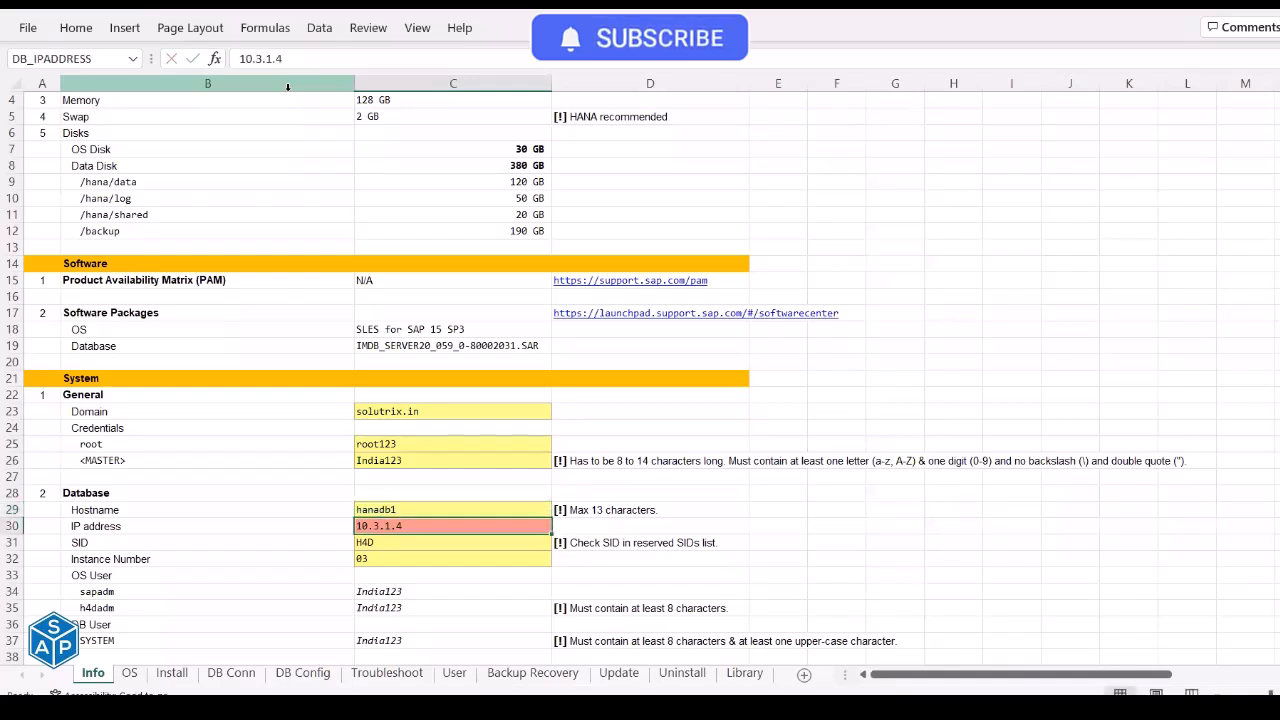
Set the database IP address on the Info sheet to 10.4.1.4.
left_click(259, 59)
double_click(259, 59)
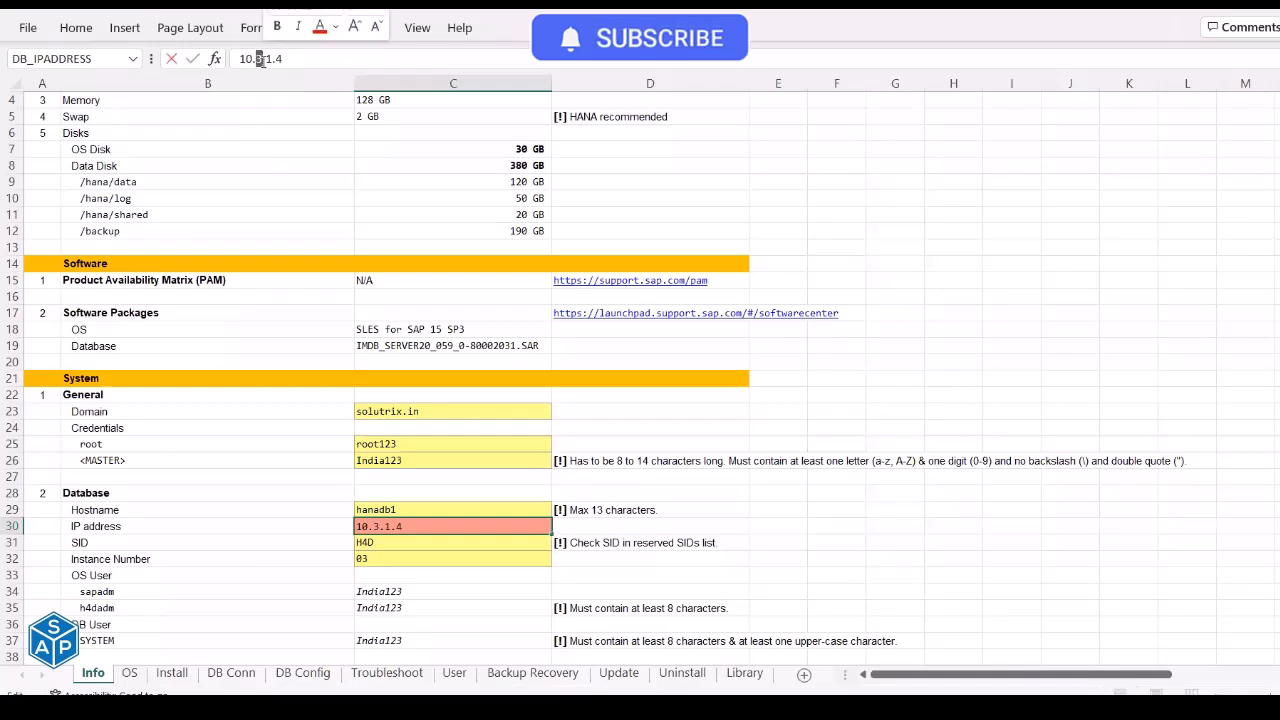
type("4")
key("Return")
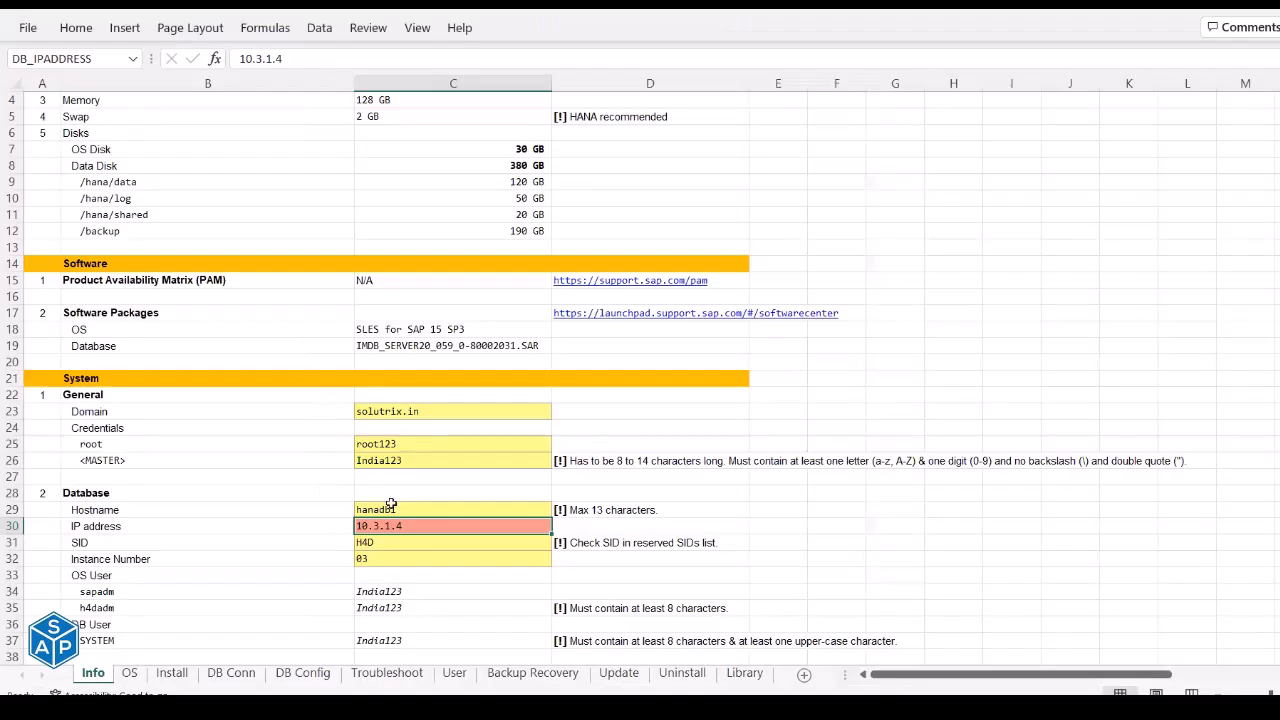
double_click(374, 525)
key("Return")
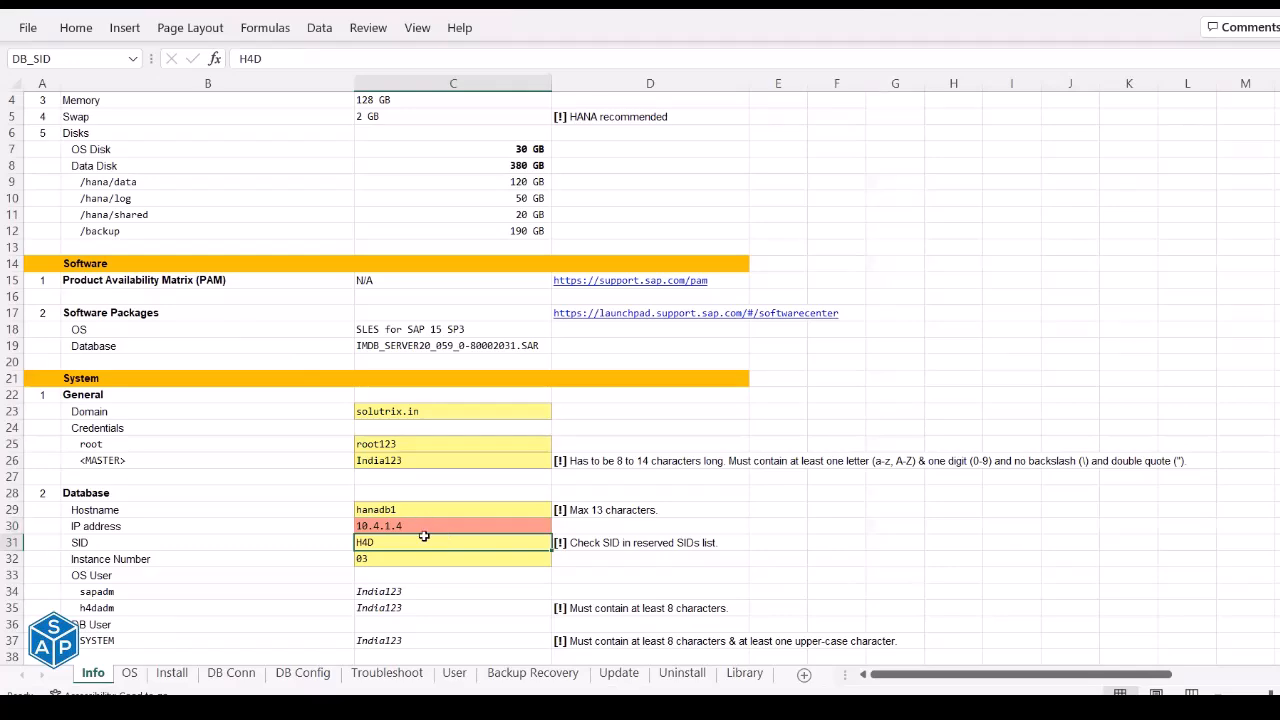
scroll(424, 537, "down", 3)
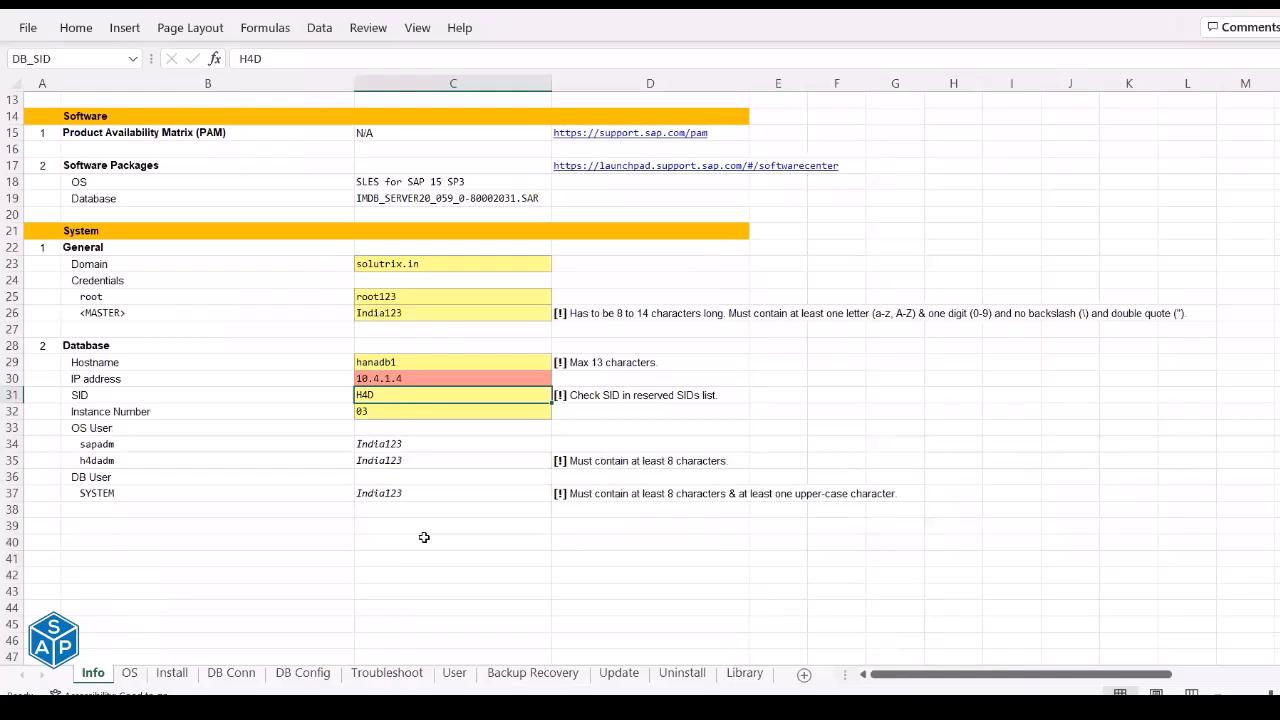
scroll(424, 537, "up", 4)
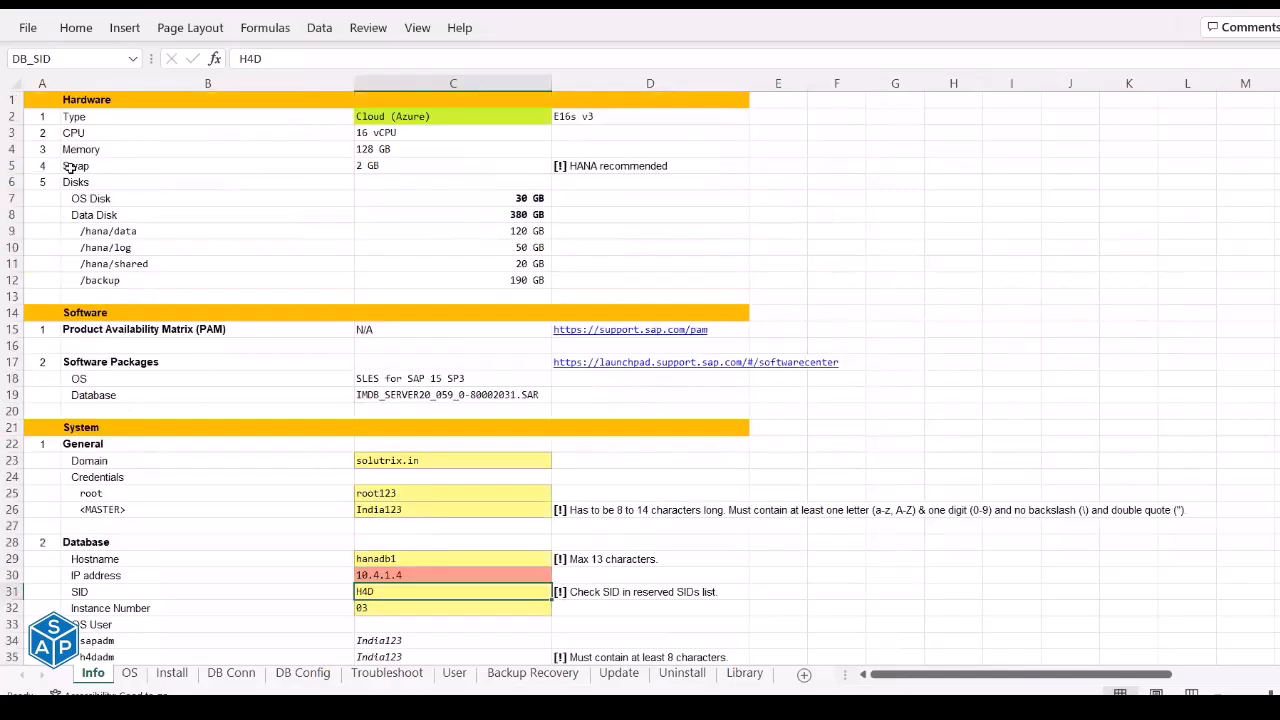
left_click(455, 394)
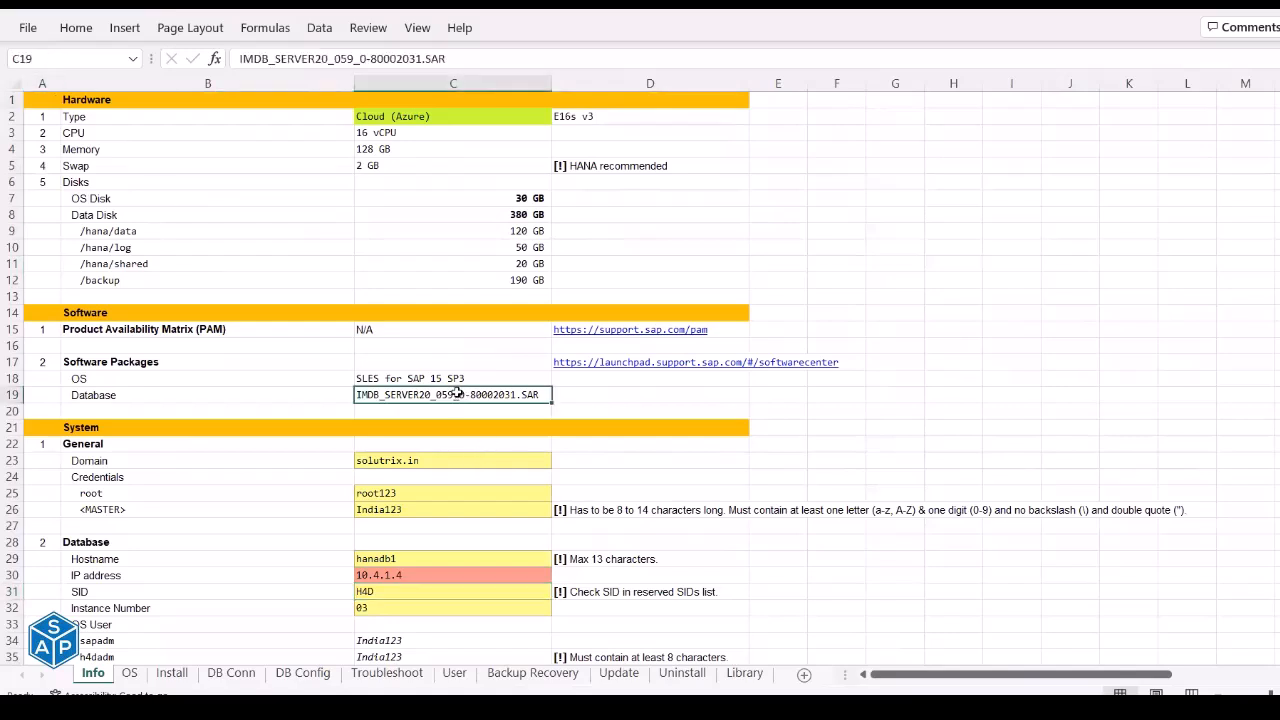
left_click(343, 59)
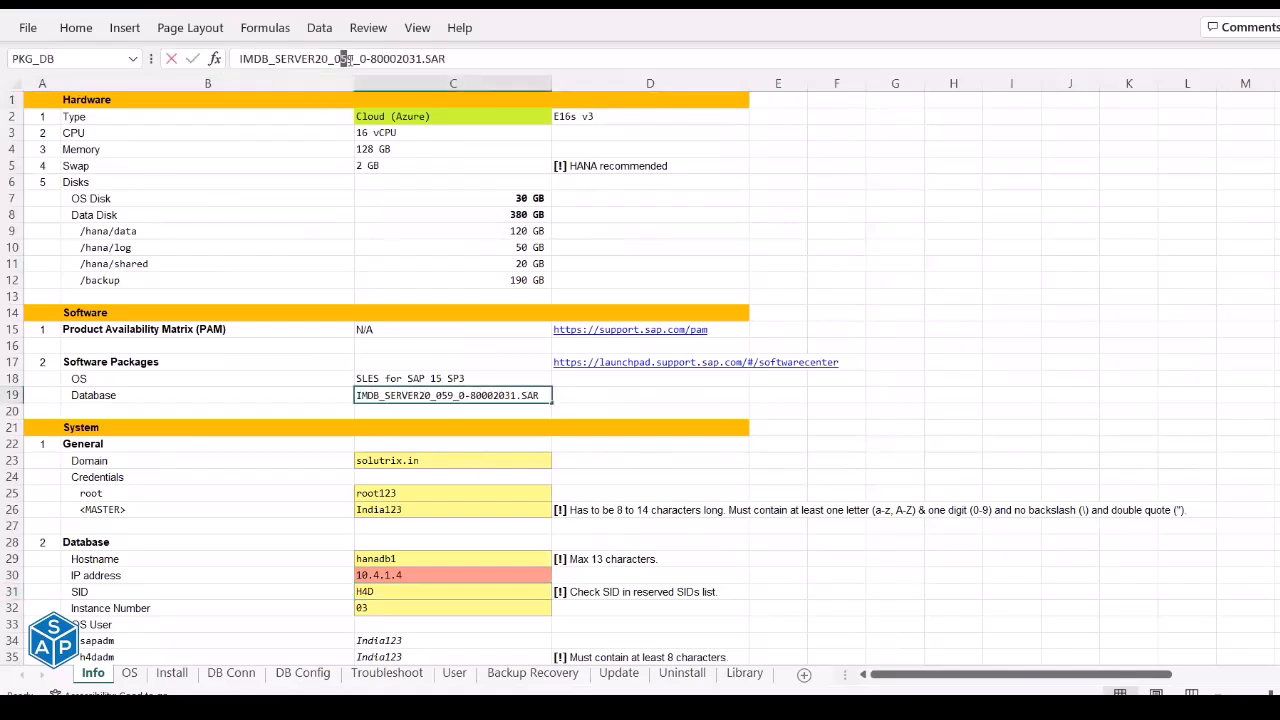
left_click_drag(343, 59, 351, 59)
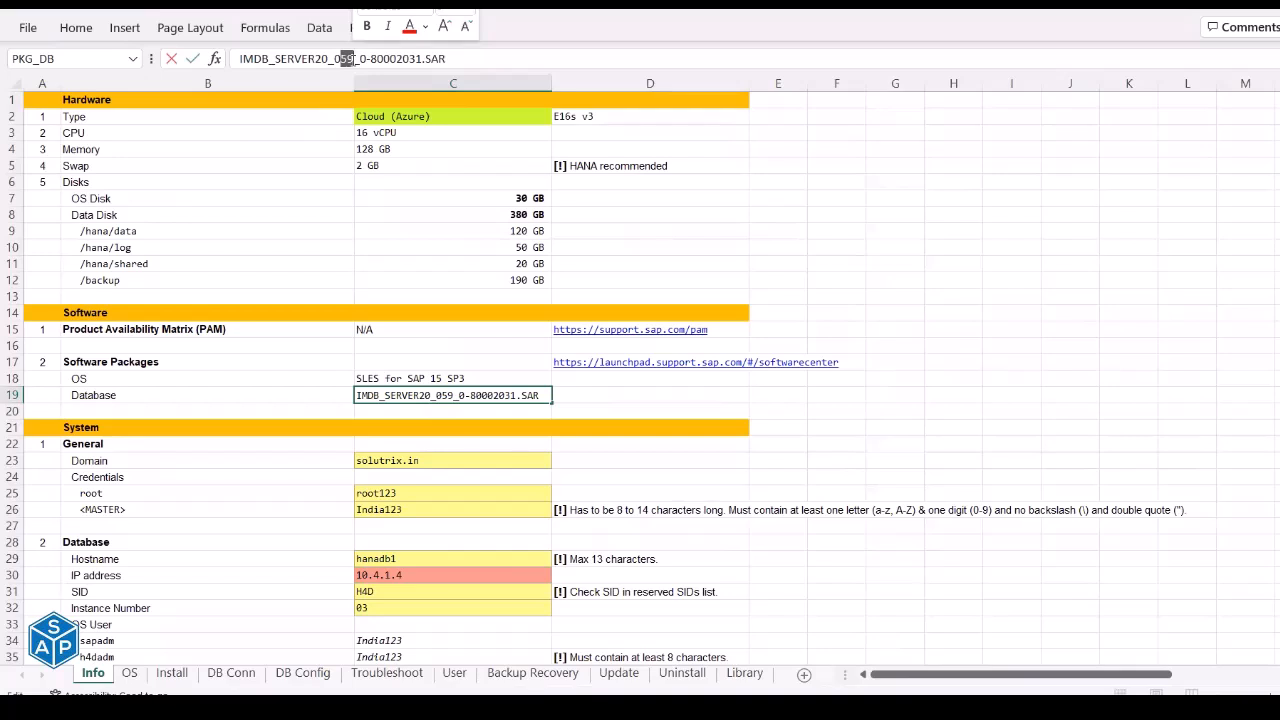
type("61")
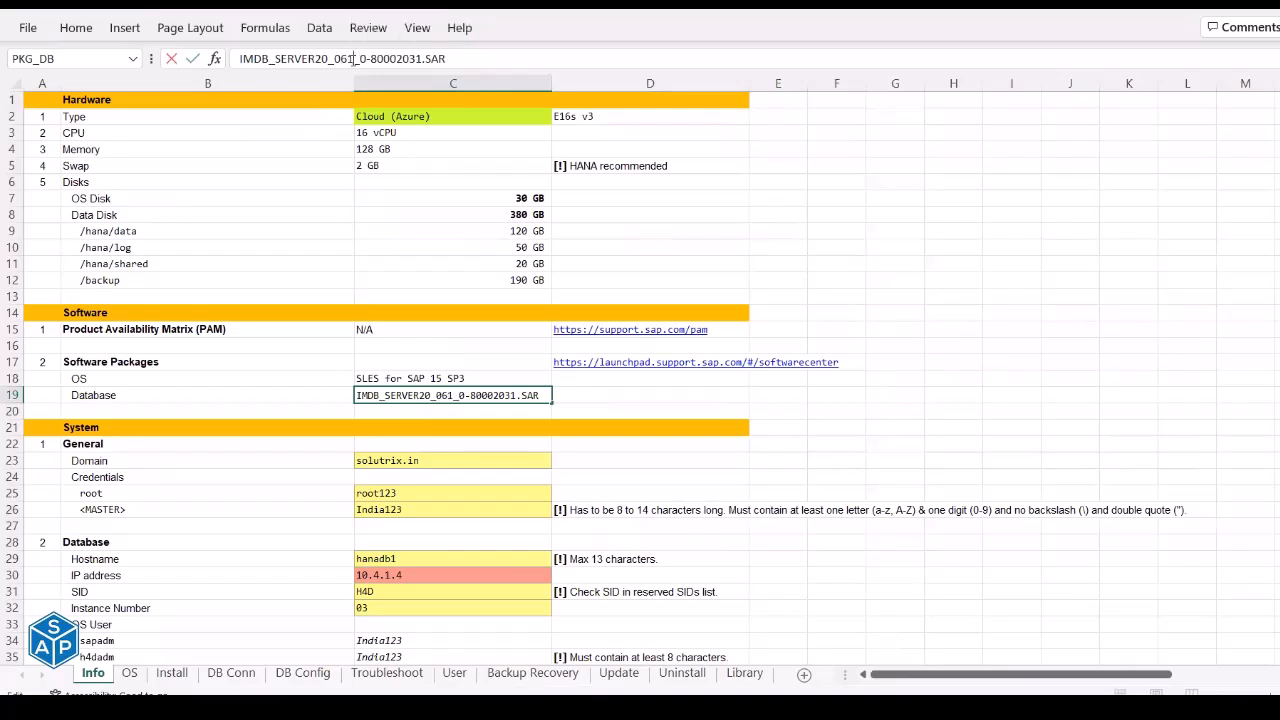
key("Escape")
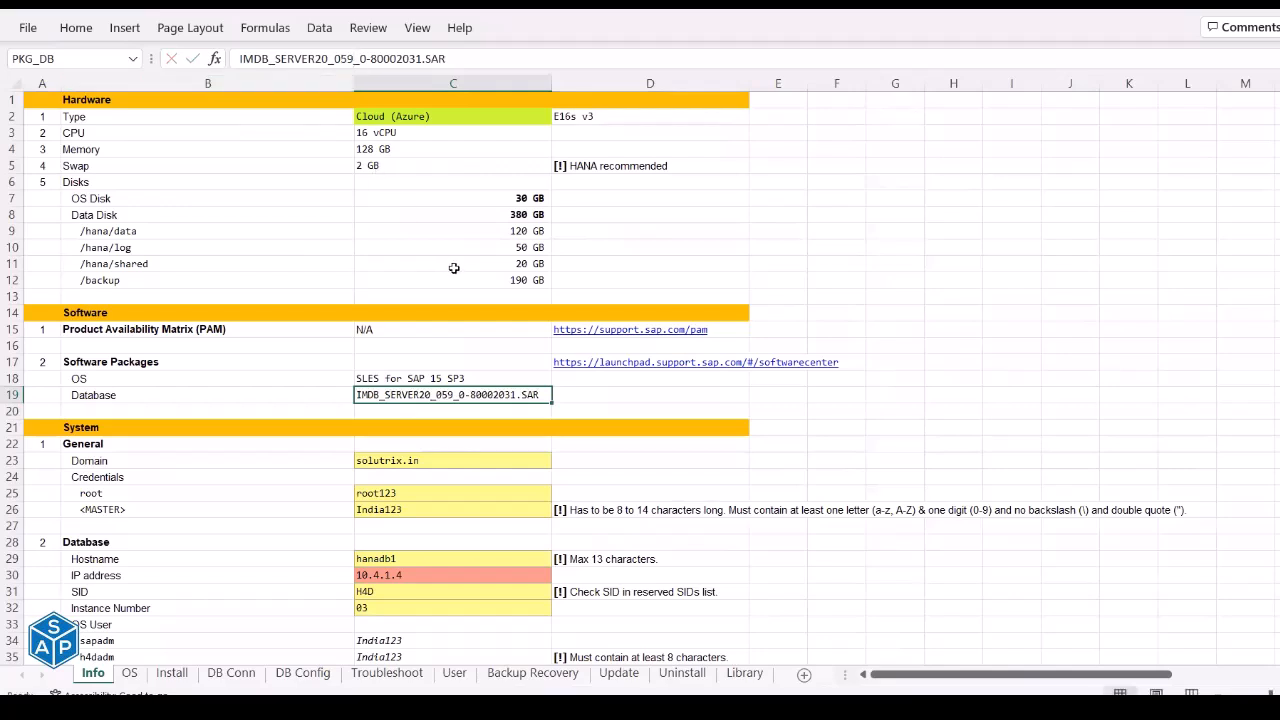
left_click(44, 100)
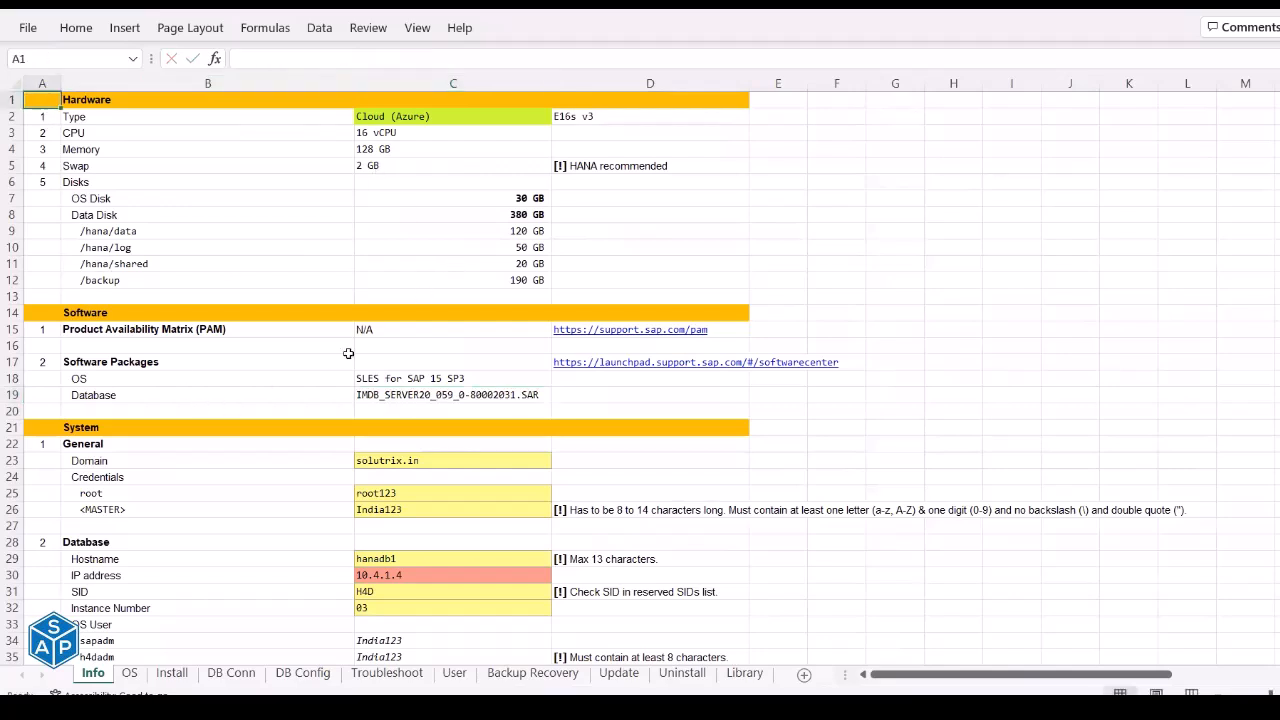
Copy the "sudo su -" command from the OS sheet, run it in MTPuTTY's HanaDB session, and check the active user with whoami.
left_click(129, 673)
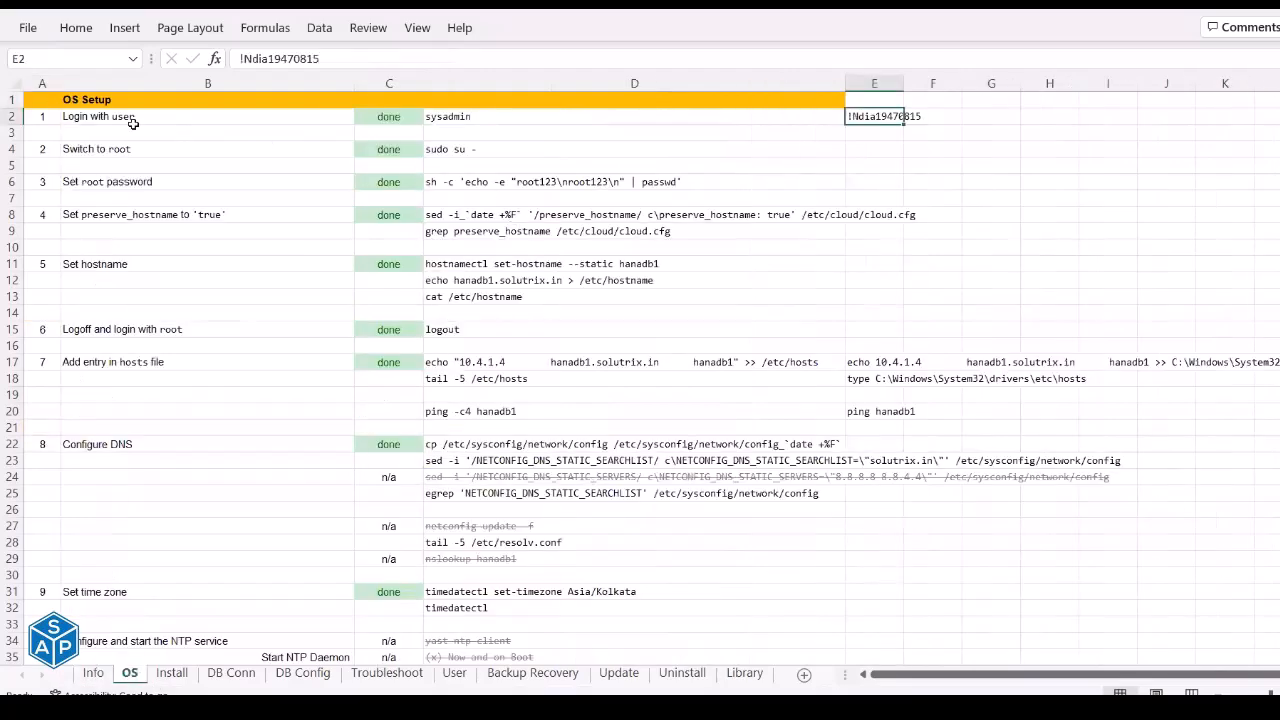
left_click(91, 116)
left_click(224, 153)
left_click(486, 149)
key("ctrl+c")
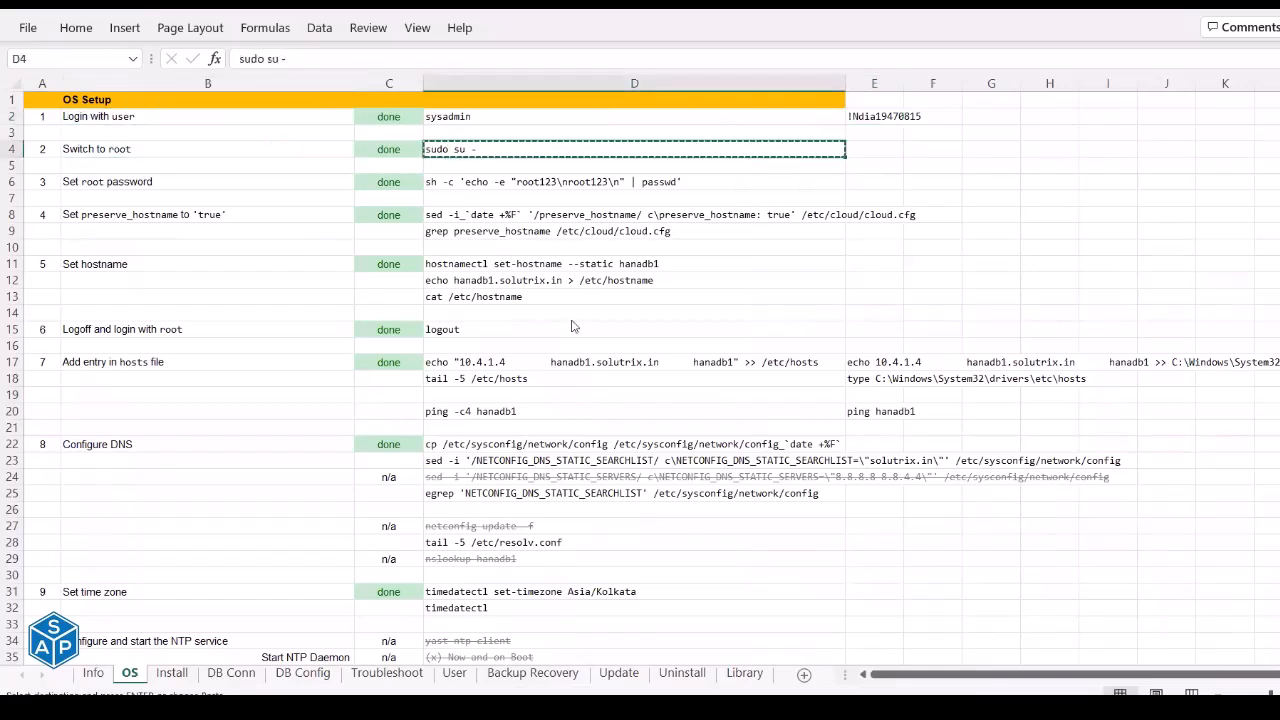
key("alt+Tab")
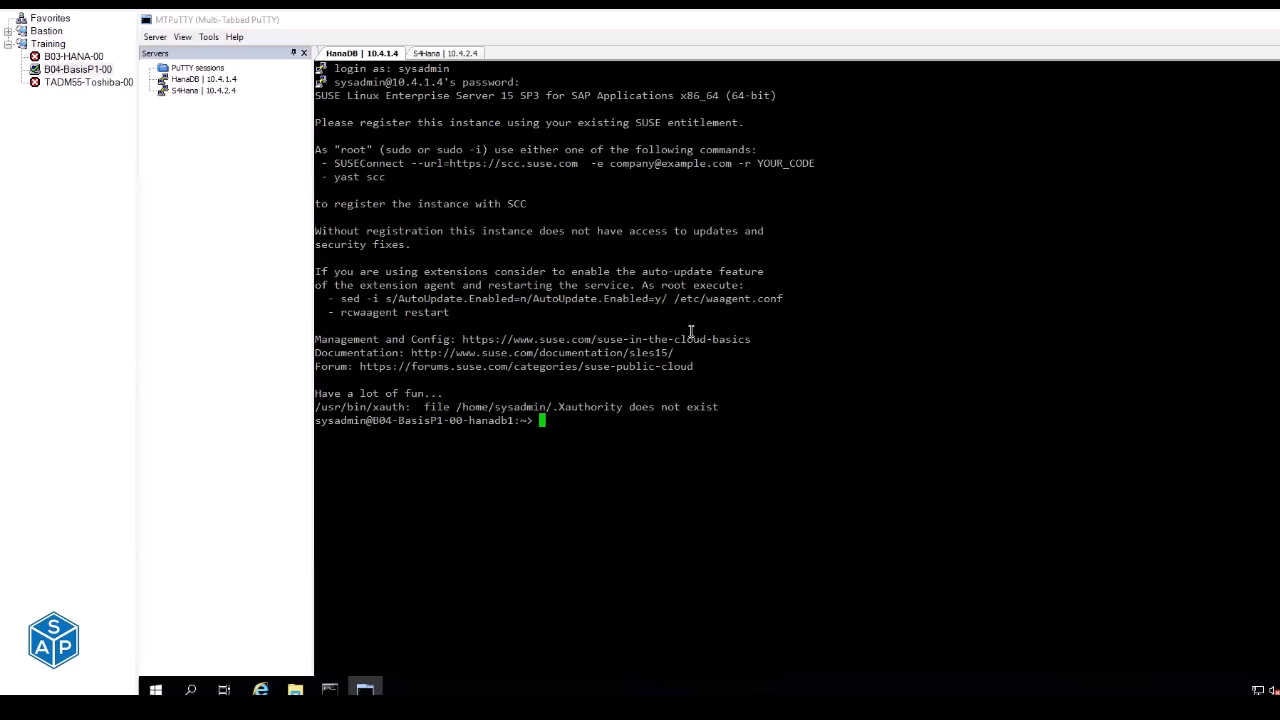
right_click(690, 331)
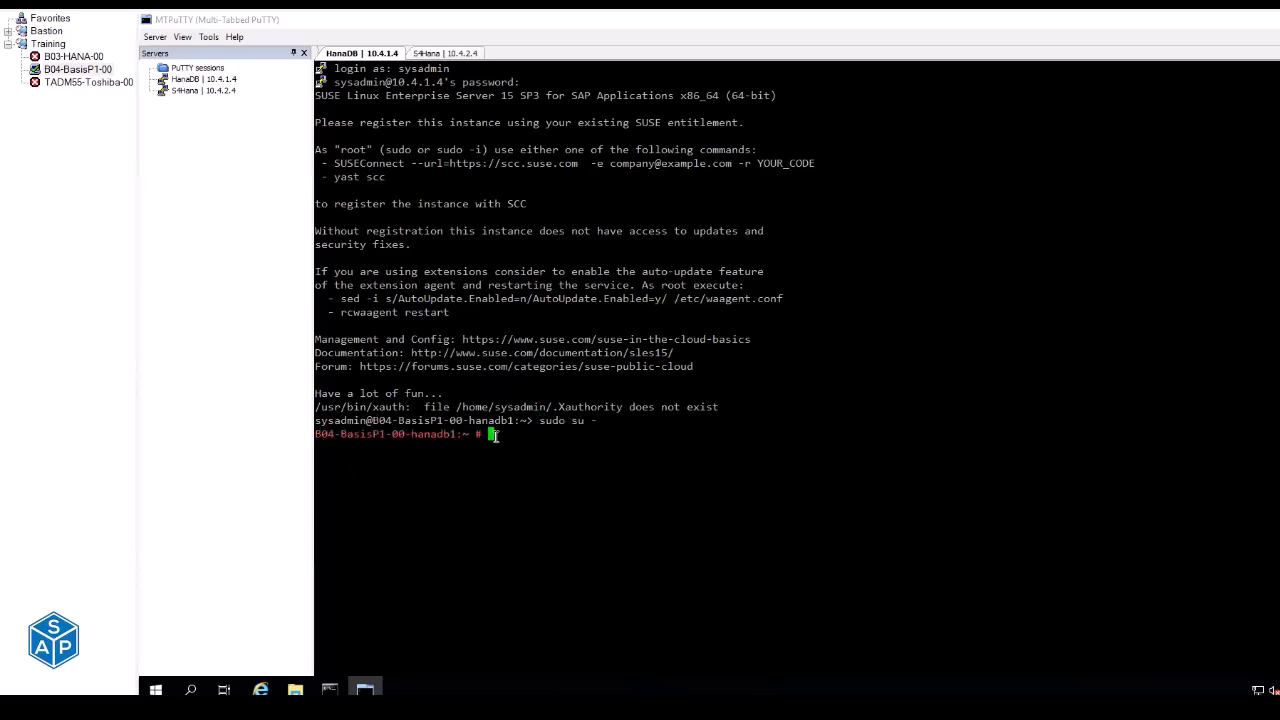
type("whoami")
key("Return")
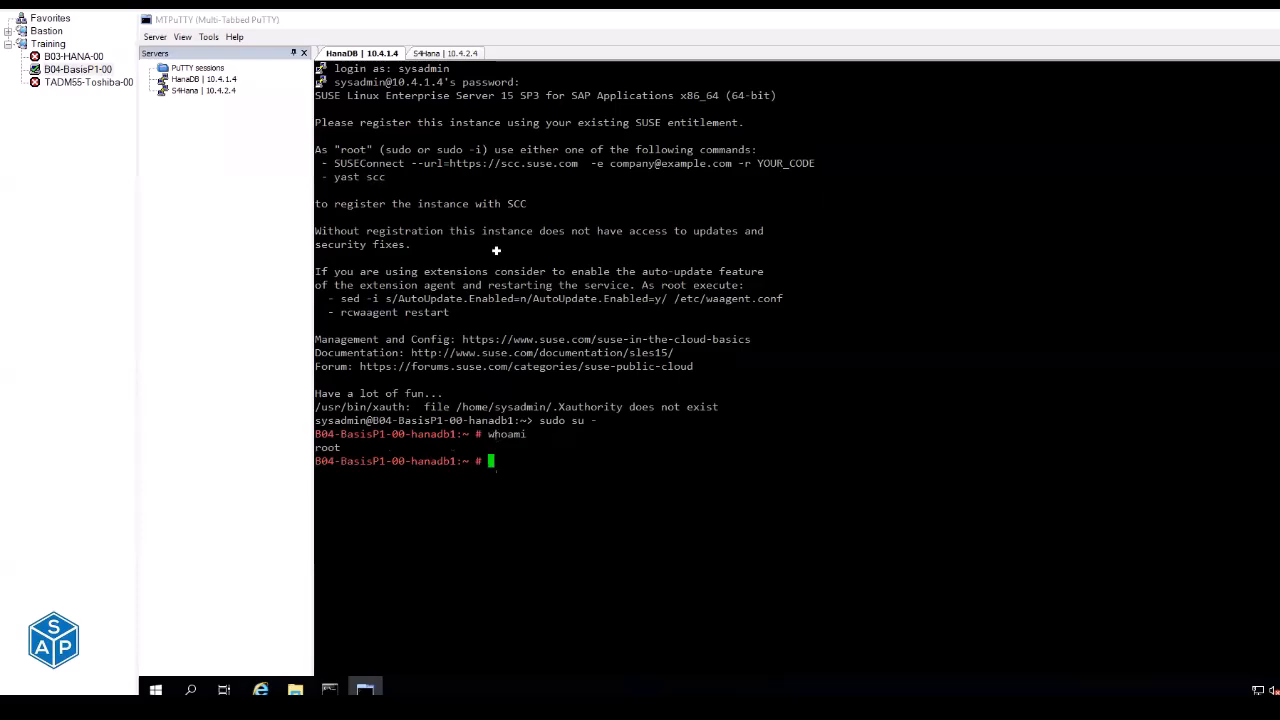
Copy the OS sheet's command for setting the root password and run it in the HanaDB session in MTPuTTY.
key("alt+Tab")
left_click(477, 181)
key("ctrl+c")
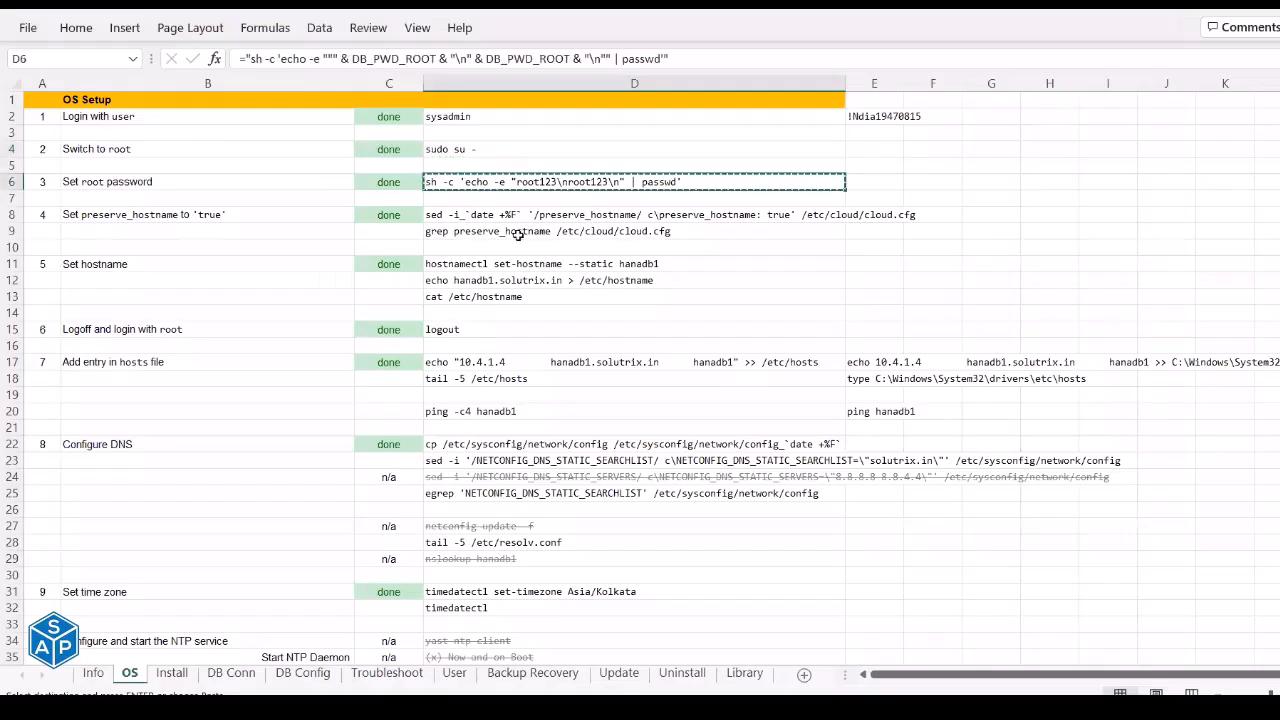
key("alt+Tab")
right_click(576, 270)
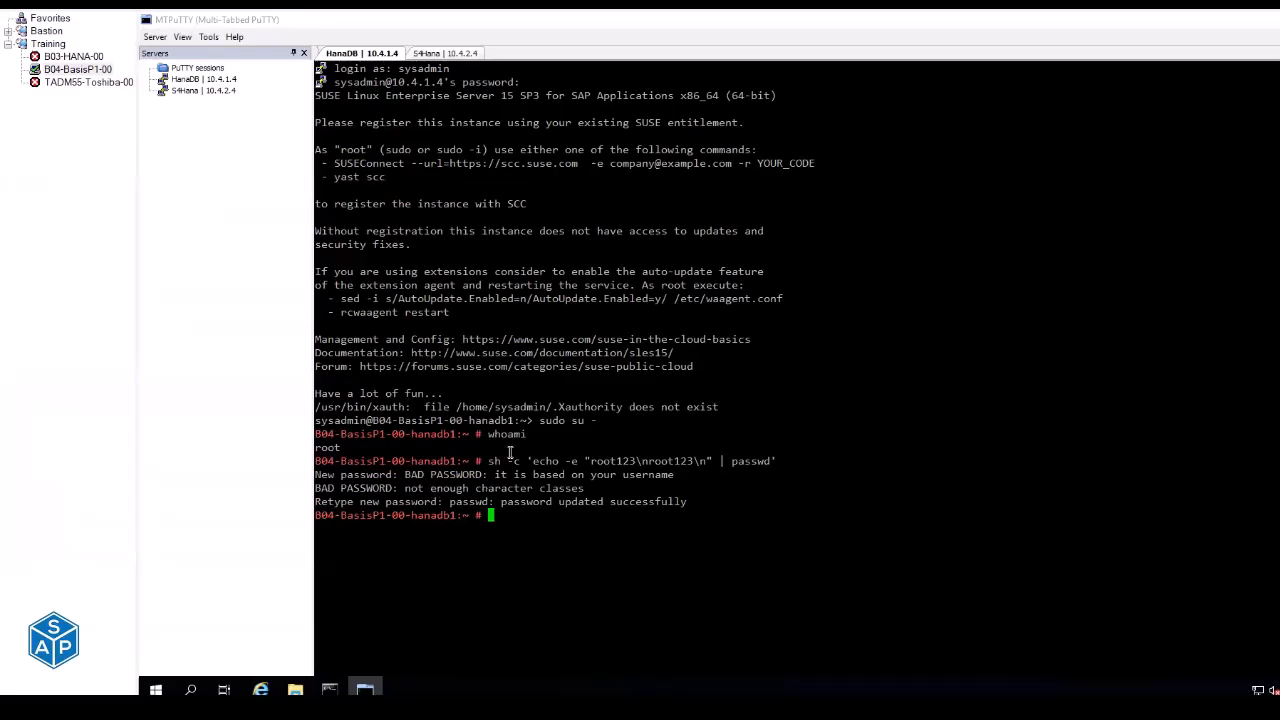
Copy the OS sheet's "grep preserve_hostname /etc/cloud/cloud.cfg" command and run it in MTPuTTY's HanaDB session to check the current setting.
key("alt+Tab")
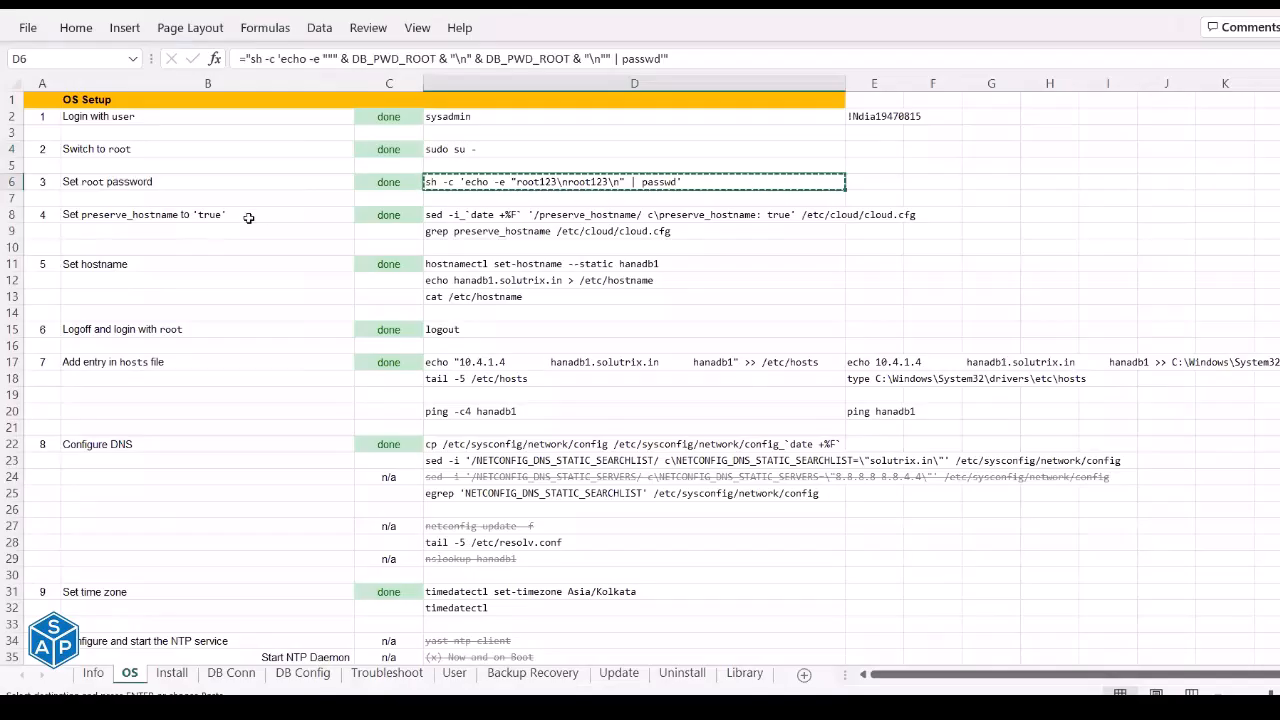
left_click(148, 216)
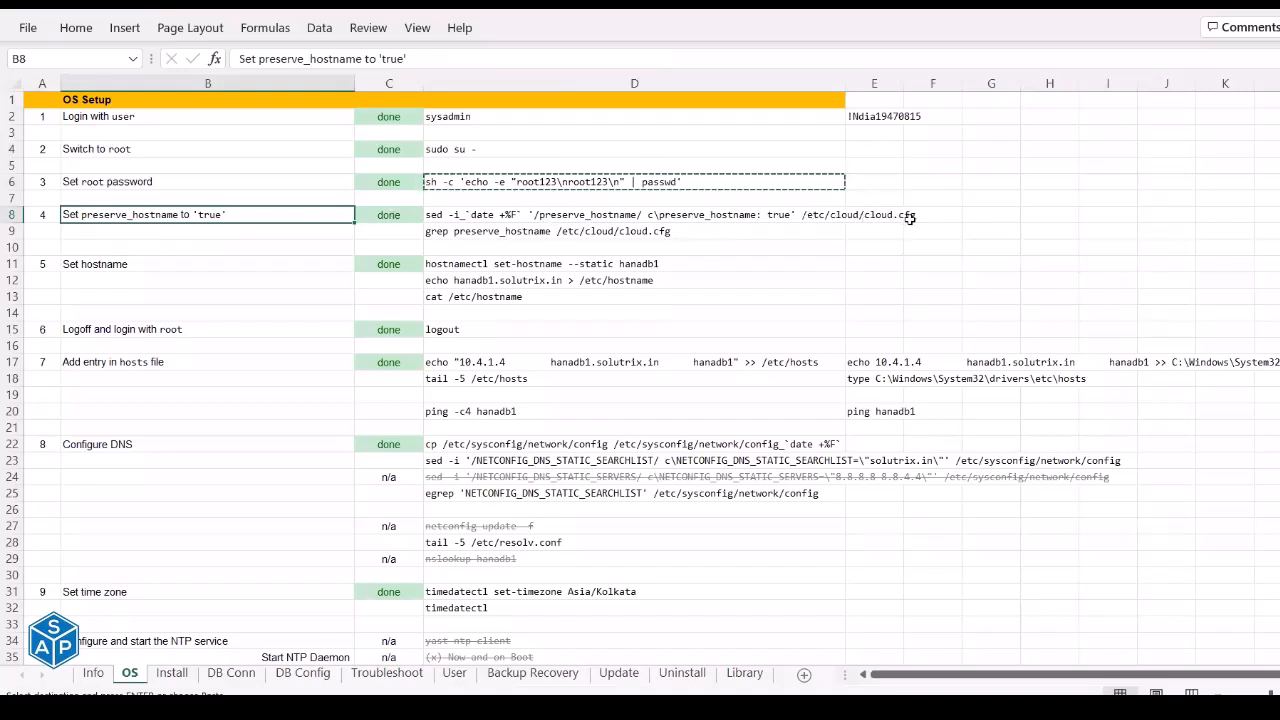
left_click(585, 231)
key("ctrl+c")
key("alt+Tab")
right_click(450, 576)
double_click(449, 527)
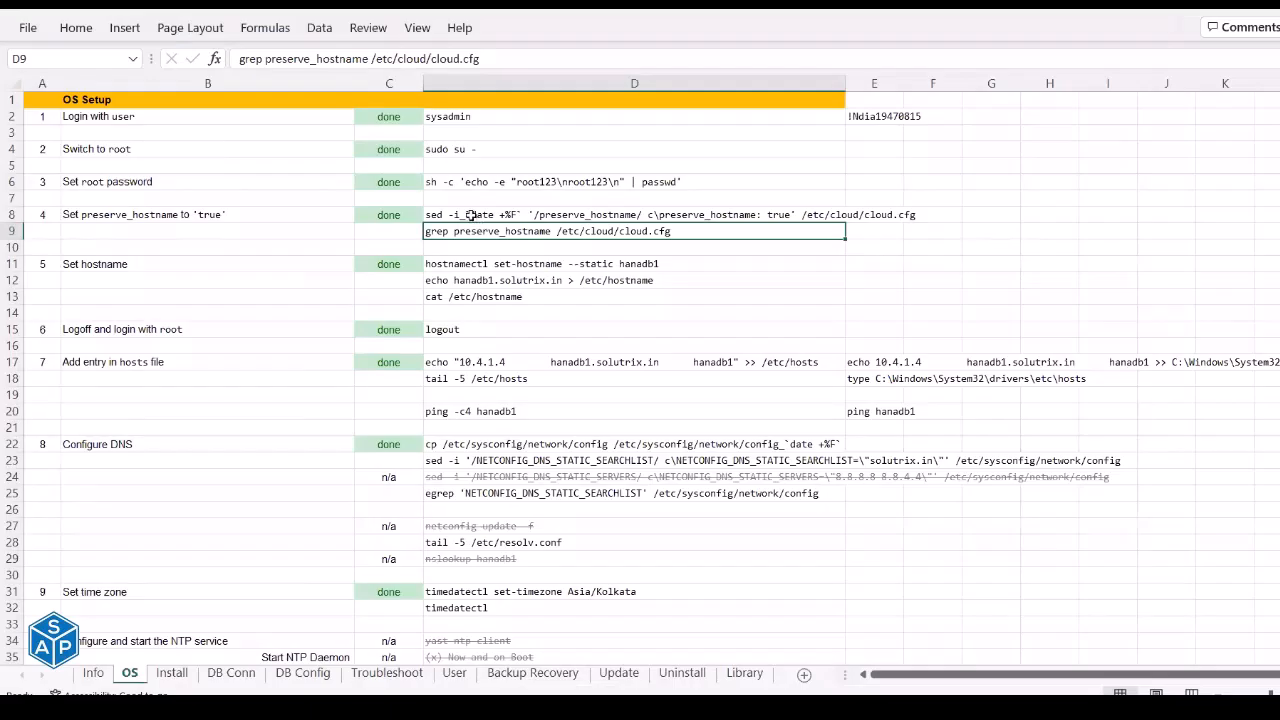
Copy the OS sheet's sed and grep commands for preserve_hostname and run them in the HanaDB session to set it to true.
left_click(471, 220)
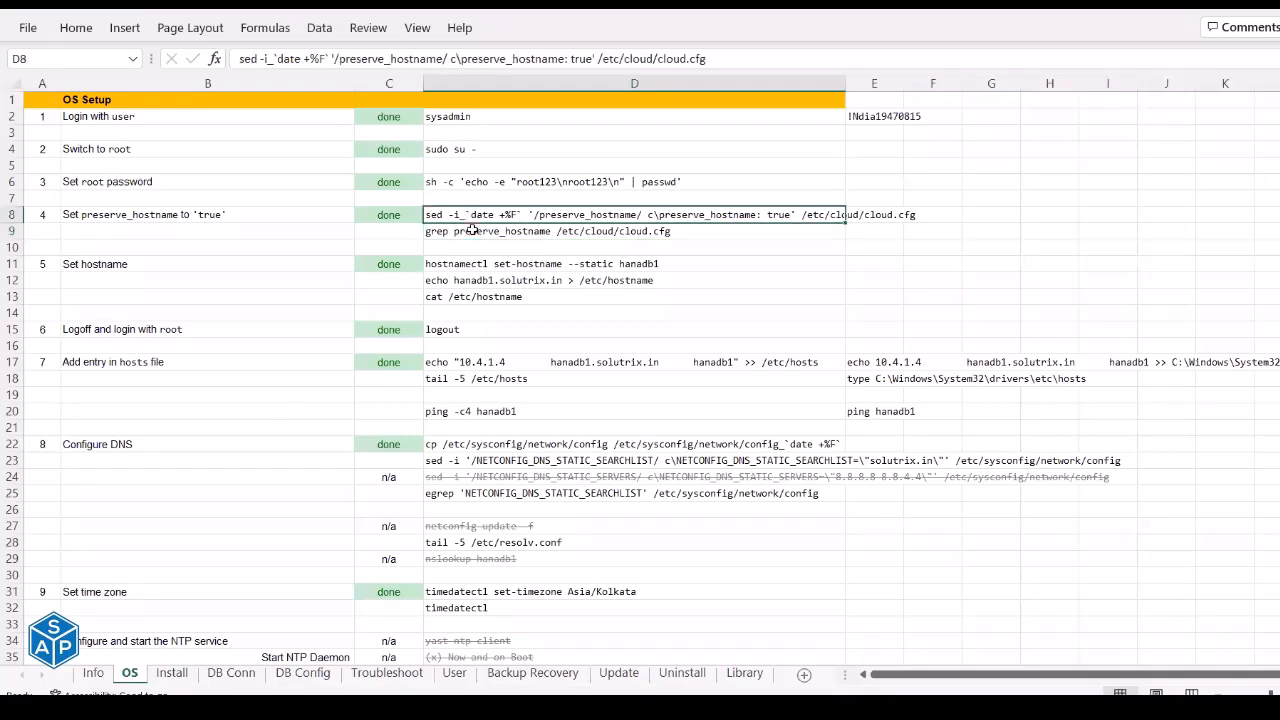
left_click_drag(471, 220, 471, 232)
key("ctrl+c")
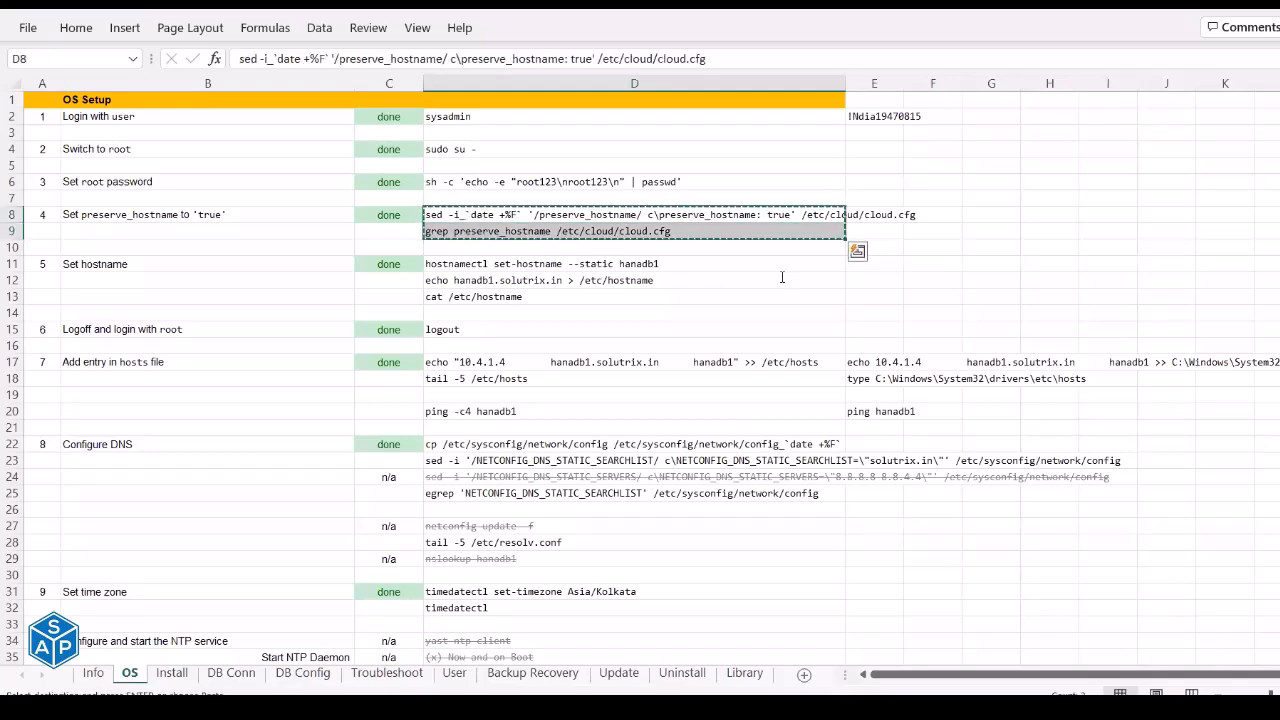
right_click(337, 623)
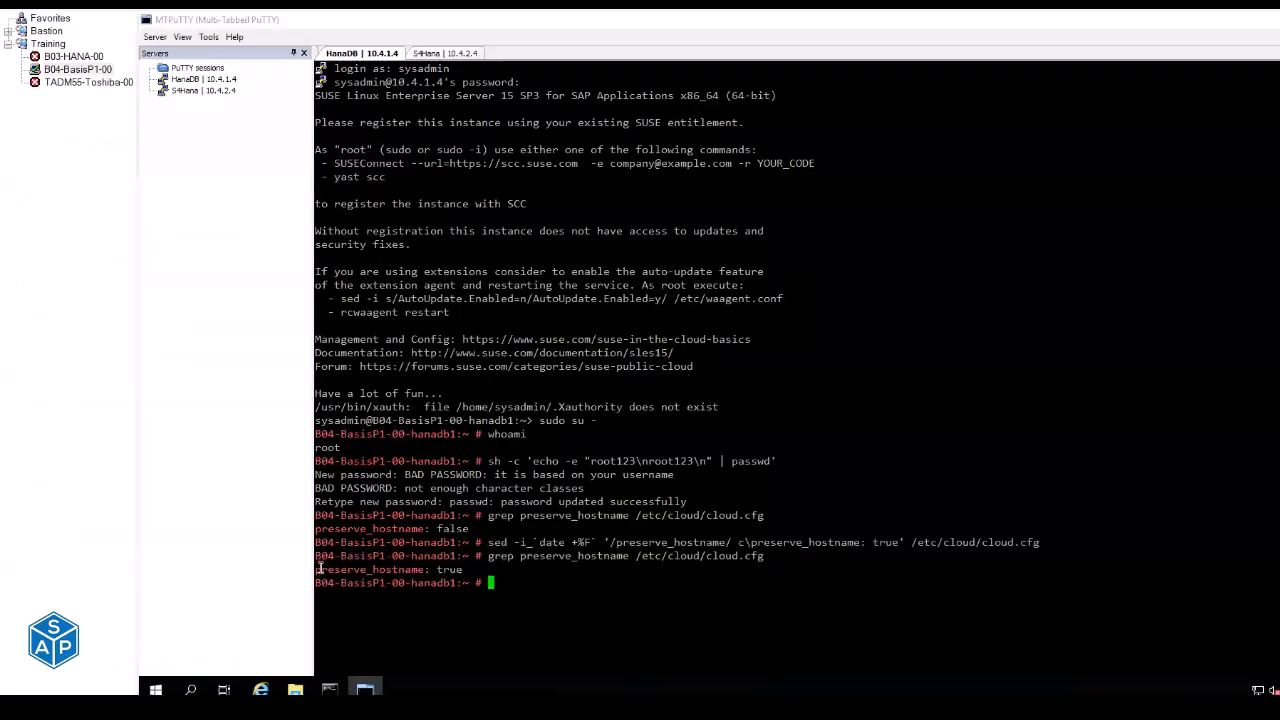
left_click_drag(320, 567, 460, 569)
left_click(390, 571)
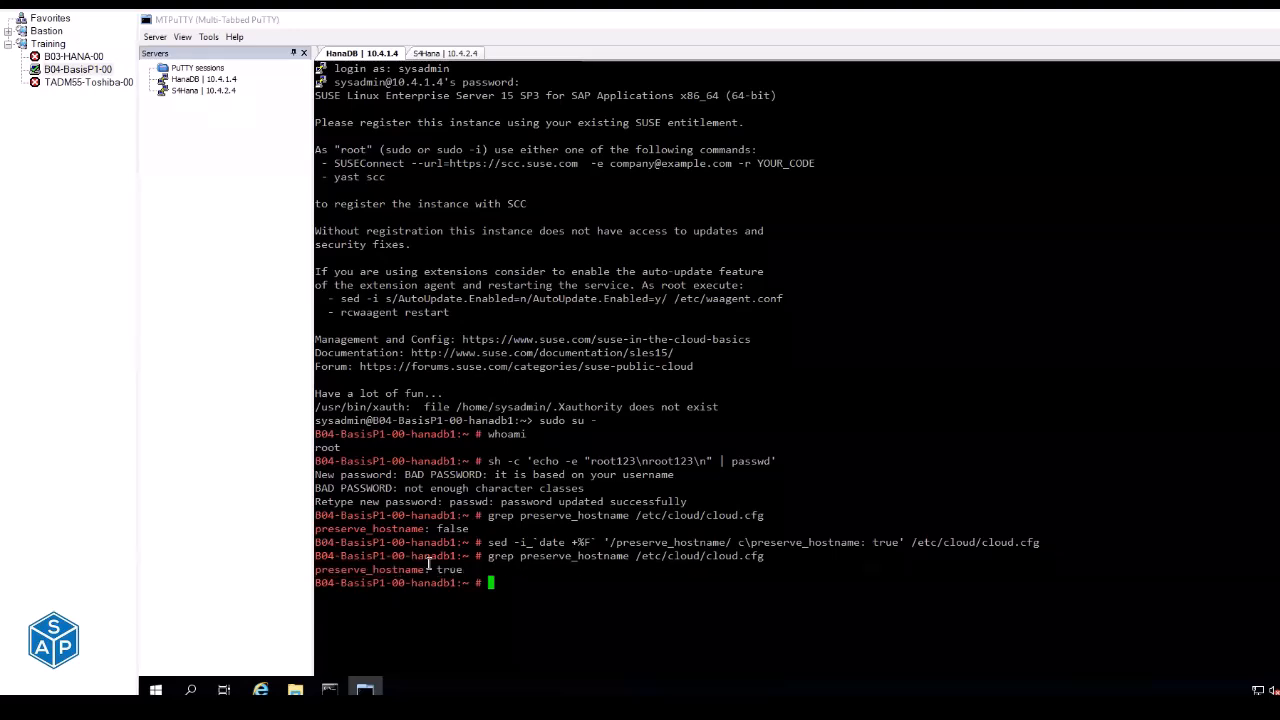
Copy the OS sheet's three Set hostname commands and run them in the HanaDB session, setting hanadb1 and writing hanadb1.solutrix.in to /etc/hostname.
key("alt+Tab")
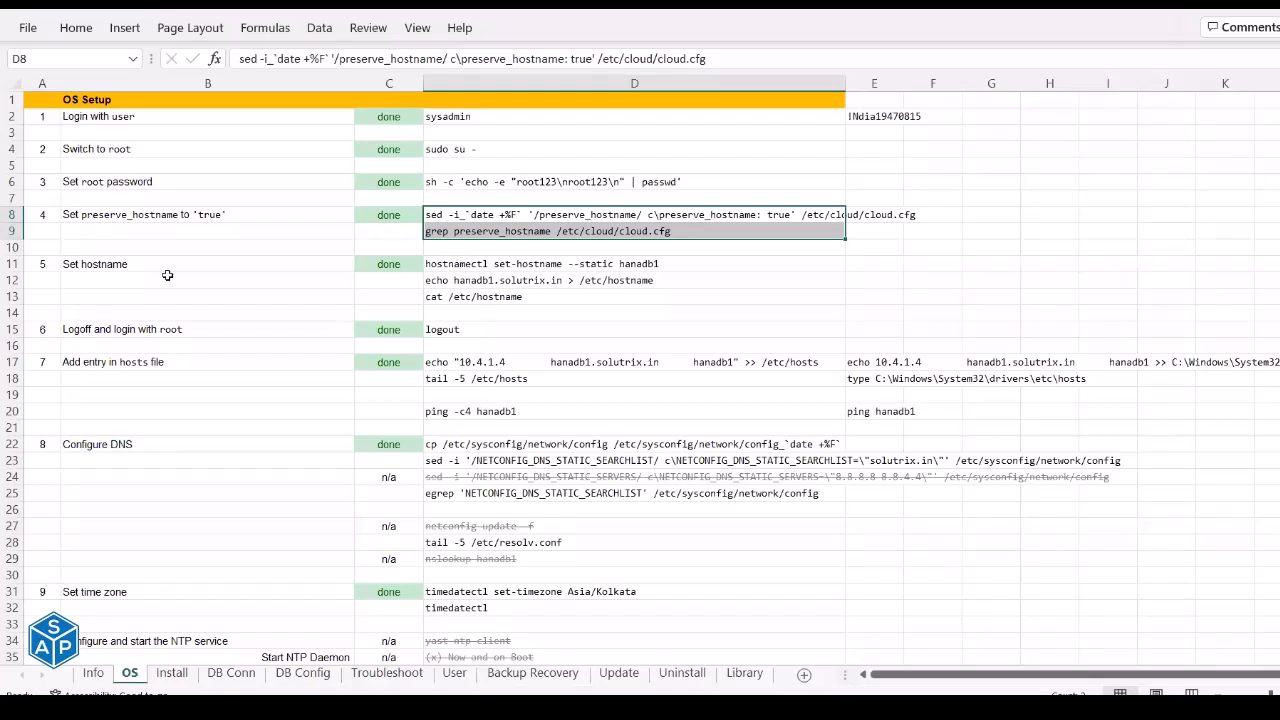
left_click(507, 263)
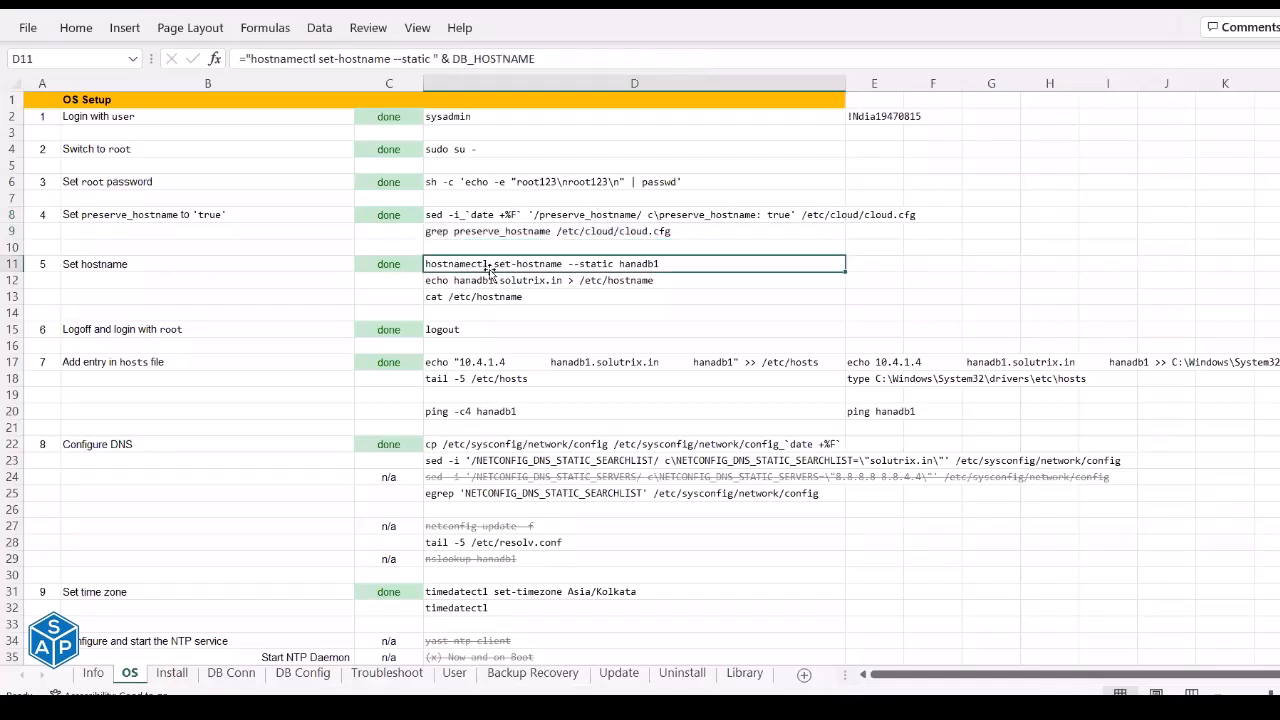
left_click(437, 282)
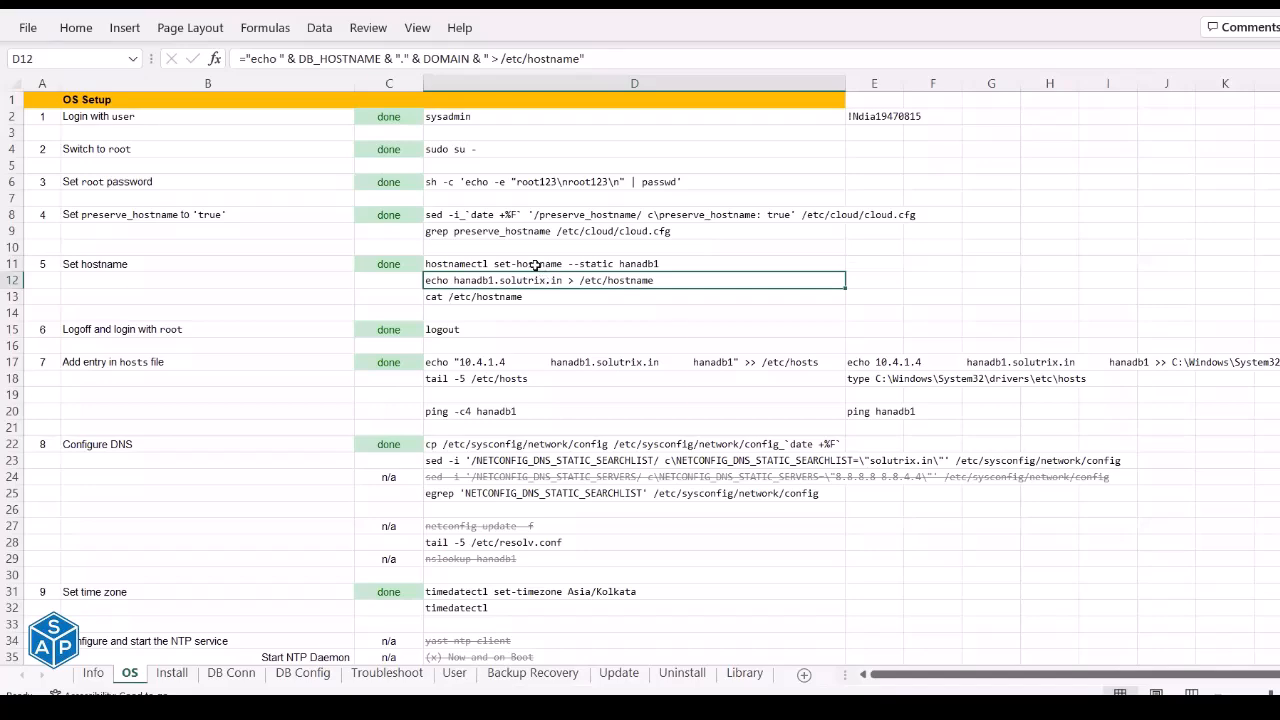
left_click_drag(536, 265, 534, 297)
key("ctrl+c")
key("alt+Tab")
right_click(534, 299)
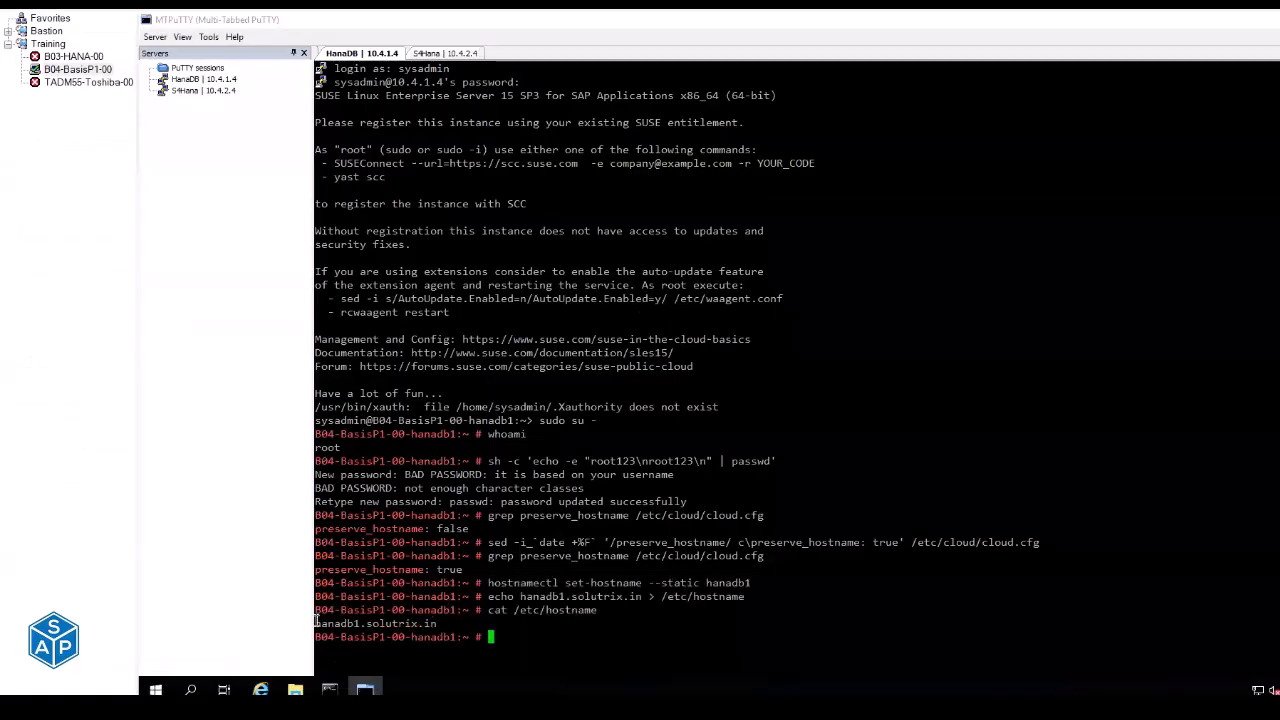
left_click_drag(316, 623, 437, 624)
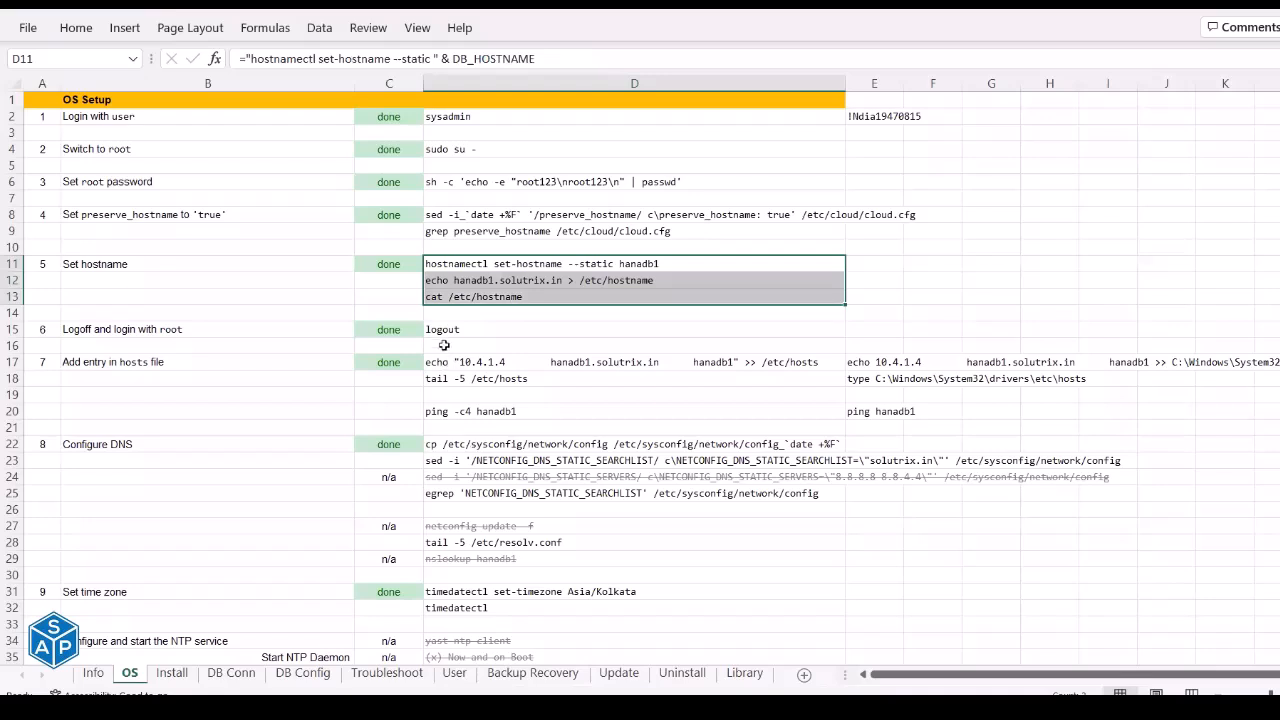
Log out of the root shell with "logout" and end the sysadmin login on the HanaDB host.
left_click(131, 330)
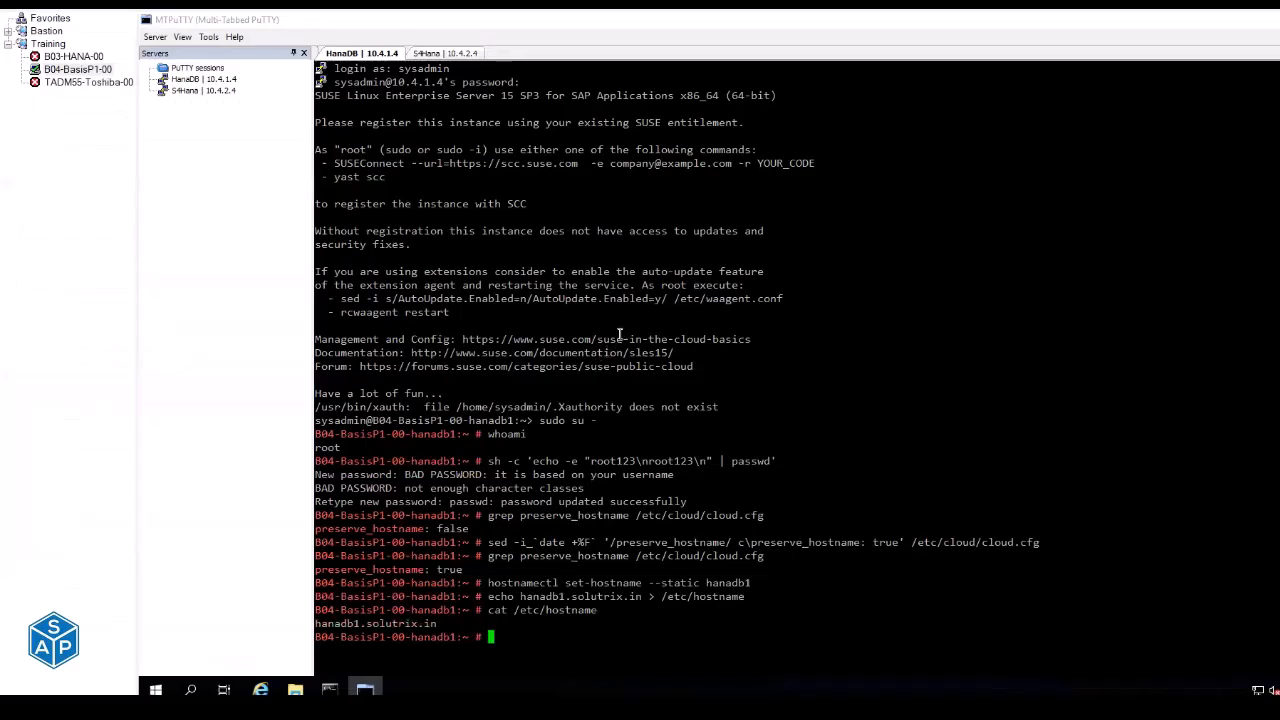
type("logout")
key("Return")
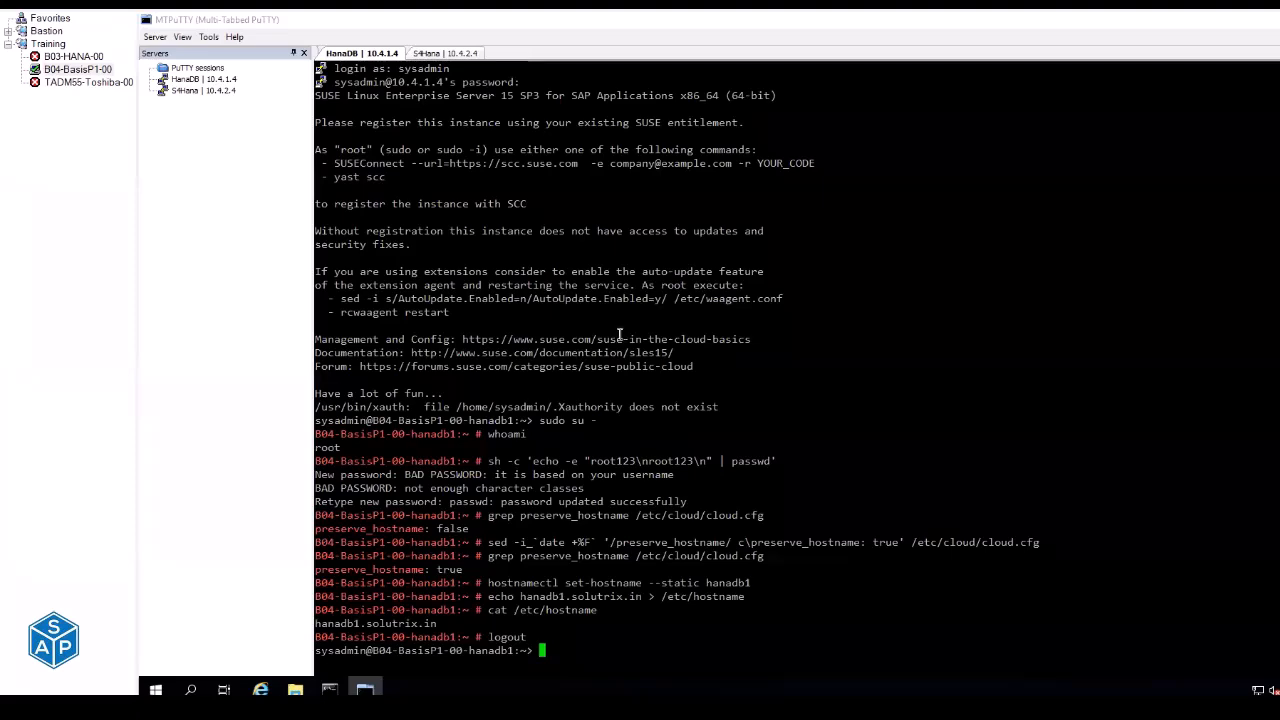
key("ctrl+d")
Set the HanaDB connection's user name to root, enter the root password in its properties, and reconnect to the server.
right_click(209, 84)
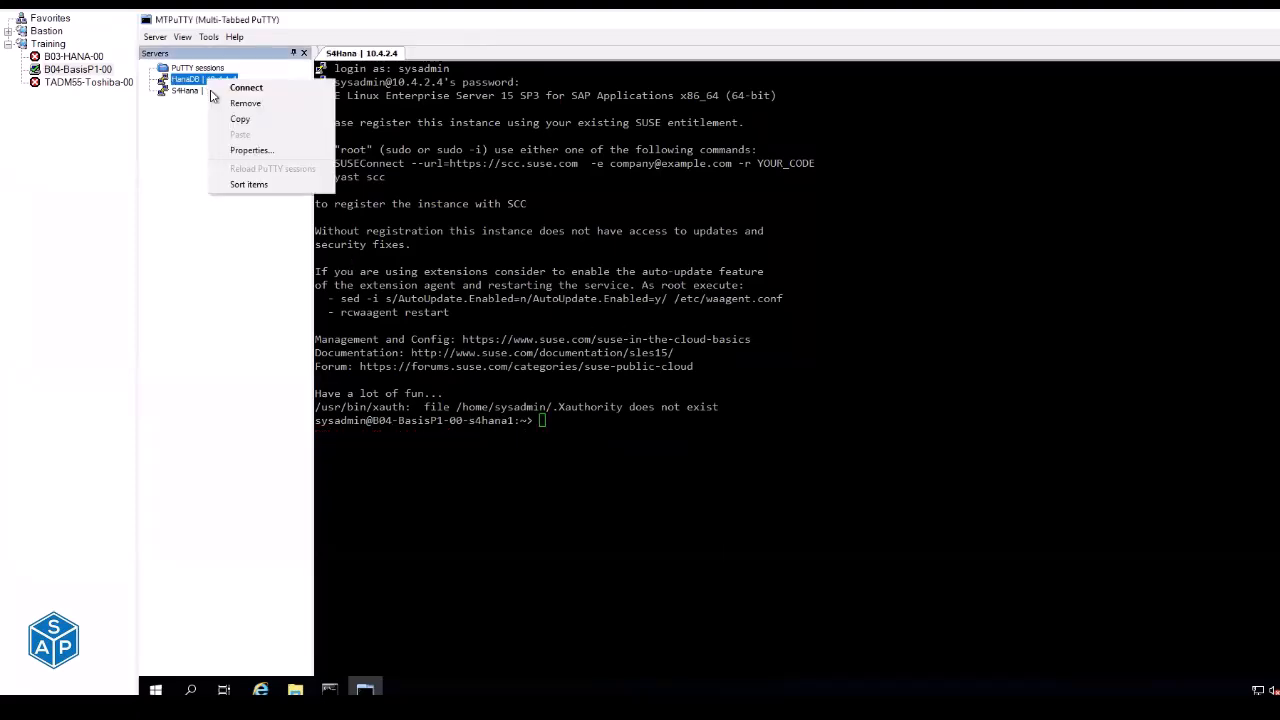
left_click(239, 154)
left_click(700, 384)
type("root")
key("Tab")
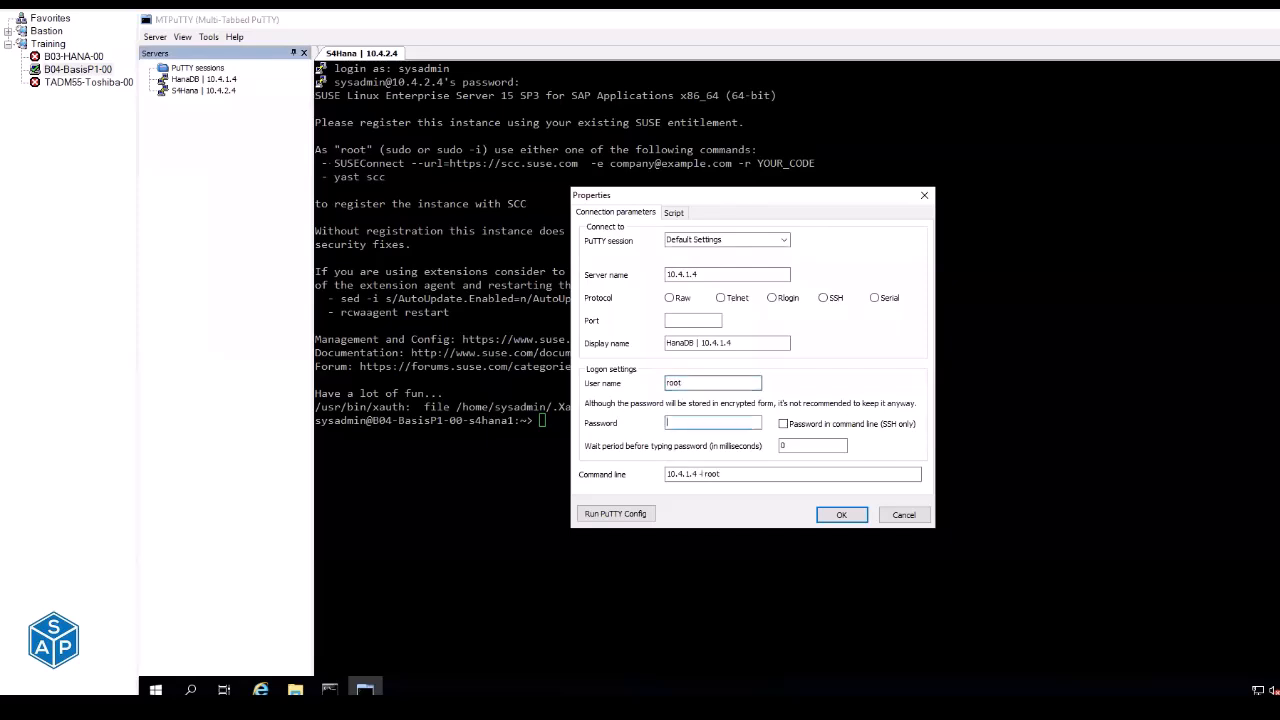
type("••")
left_click(839, 515)
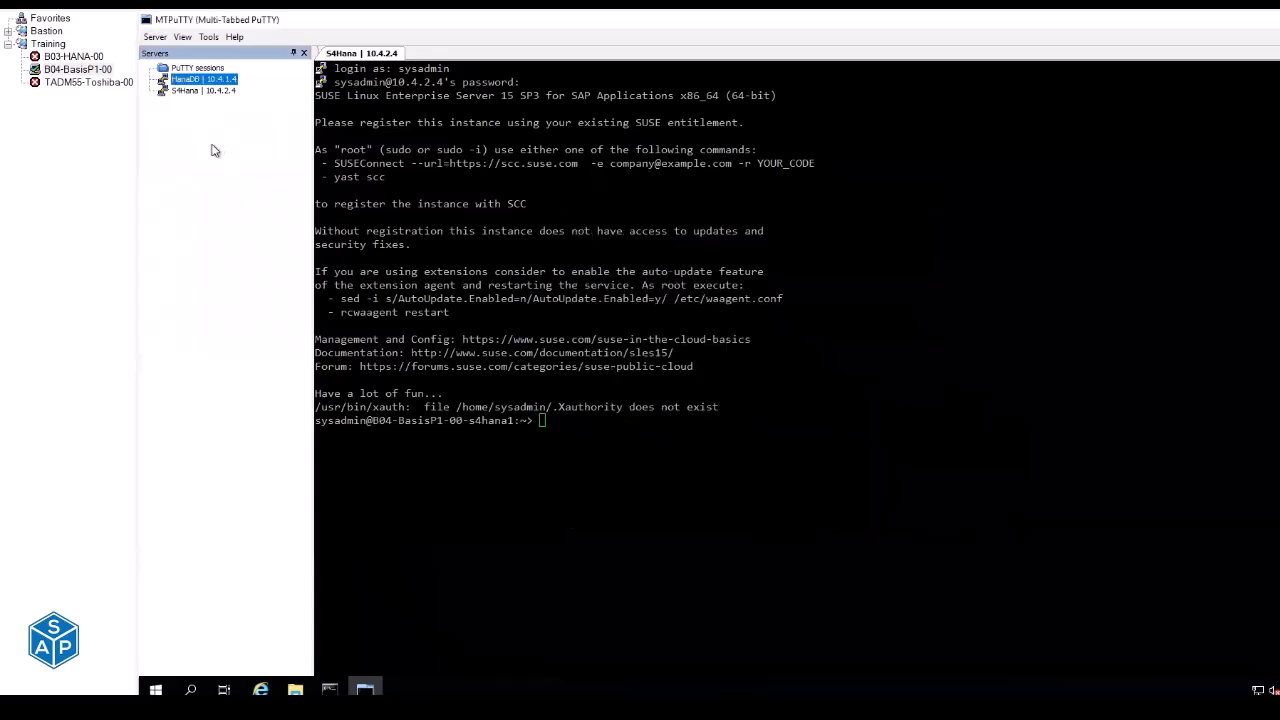
double_click(205, 80)
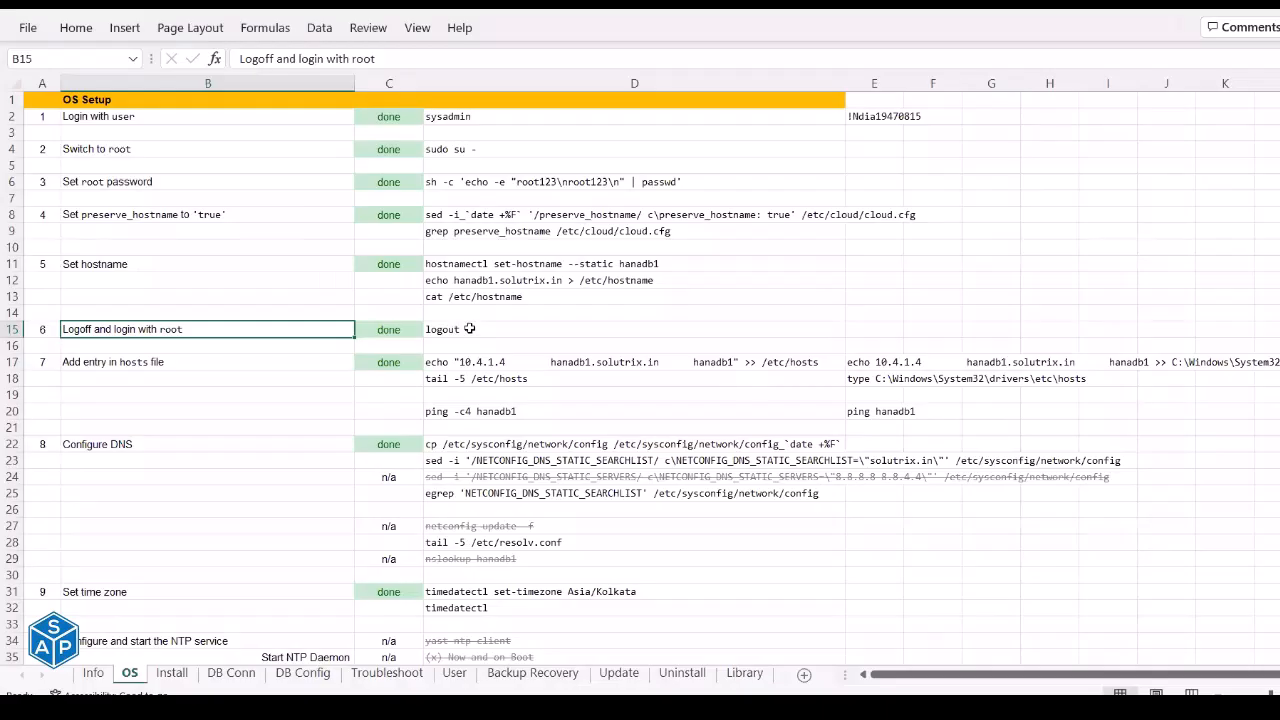
Copy the OS sheet's Linux hosts-file commands and run them in the cleared HanaDB session to add hanadb1.solutrix.in at 10.4.1.4 to /etc/hosts.
left_click(466, 329)
scroll(469, 328, "down", 1)
scroll(469, 328, "down", 5)
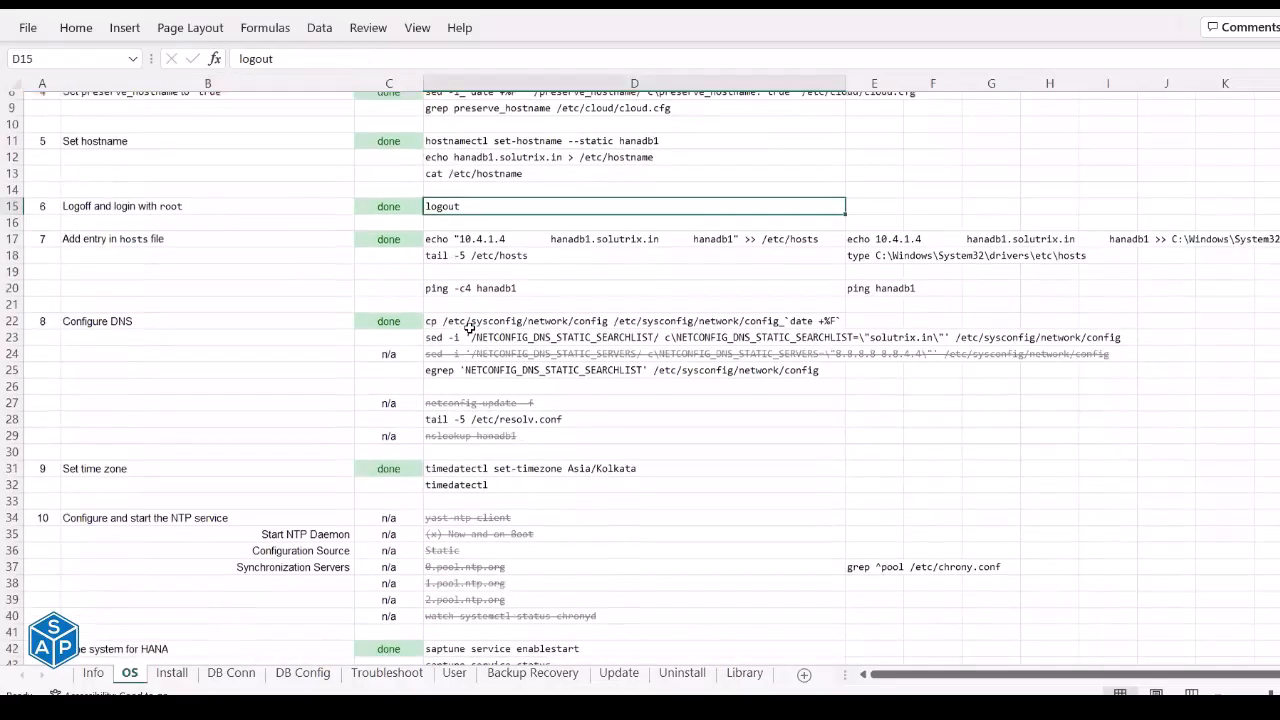
left_click(128, 116)
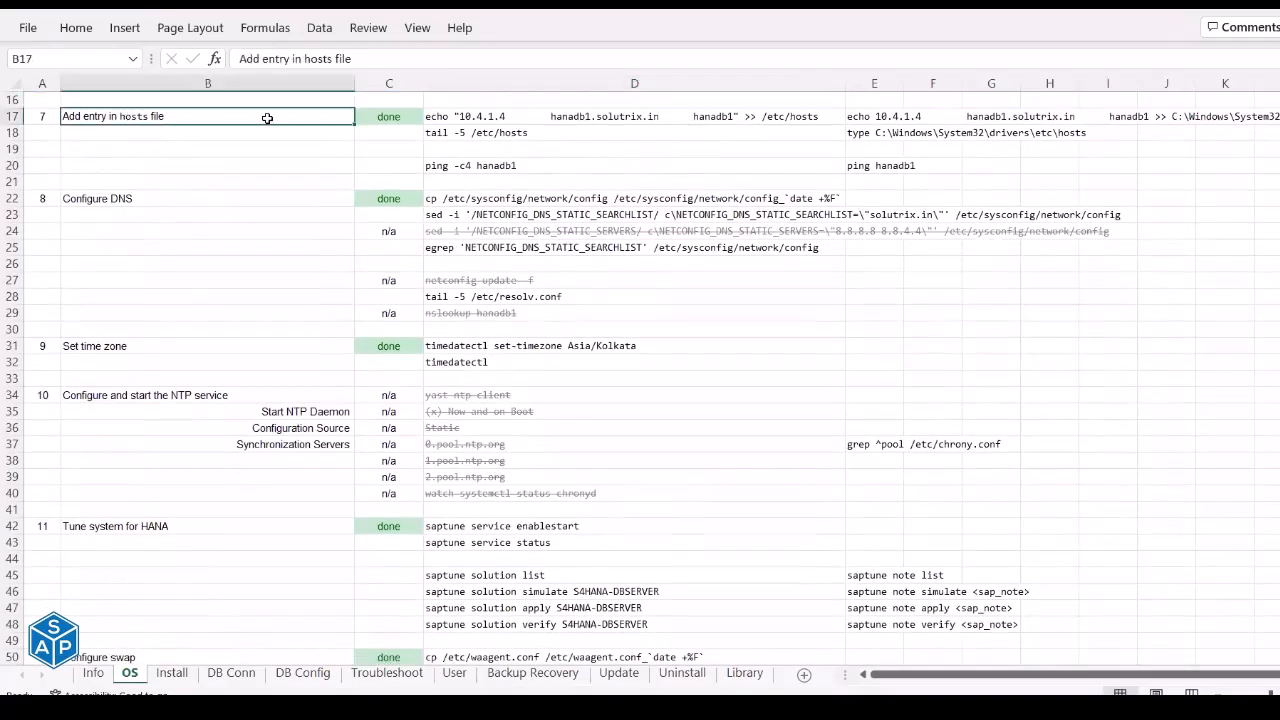
left_click(498, 116)
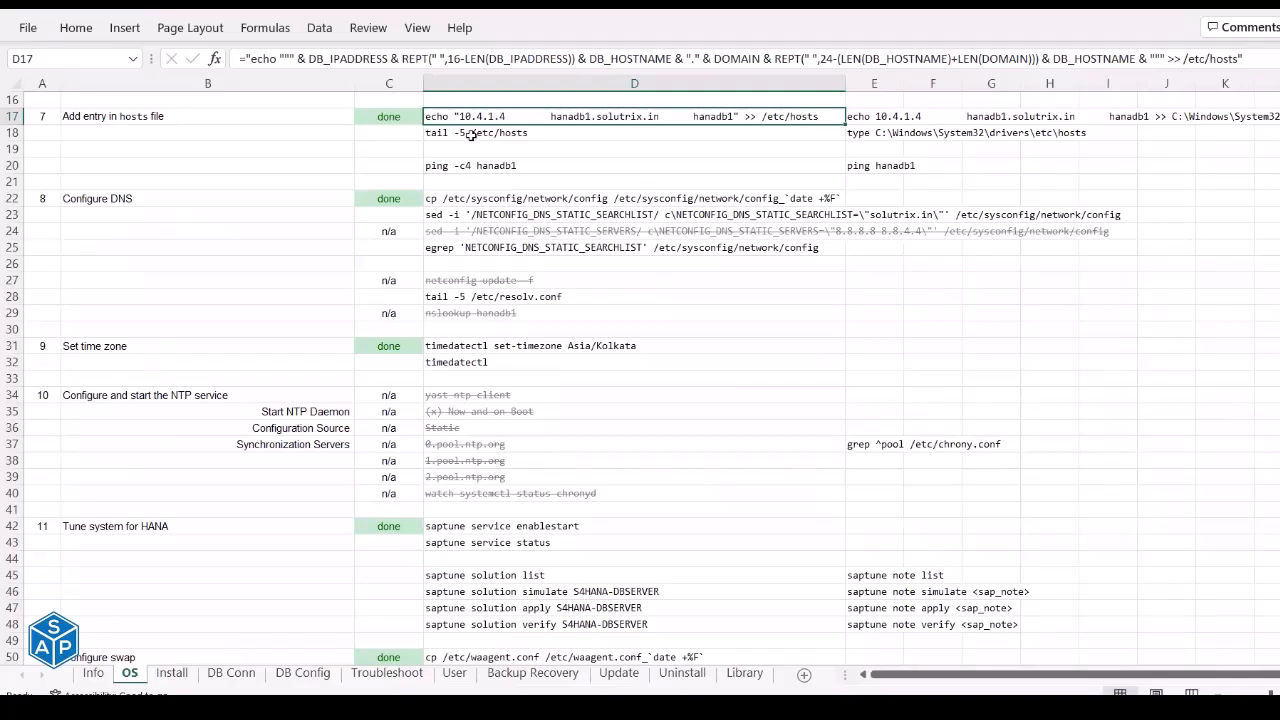
left_click(471, 133)
left_click_drag(477, 117, 478, 132)
key("ctrl+c")
key("alt+Tab")
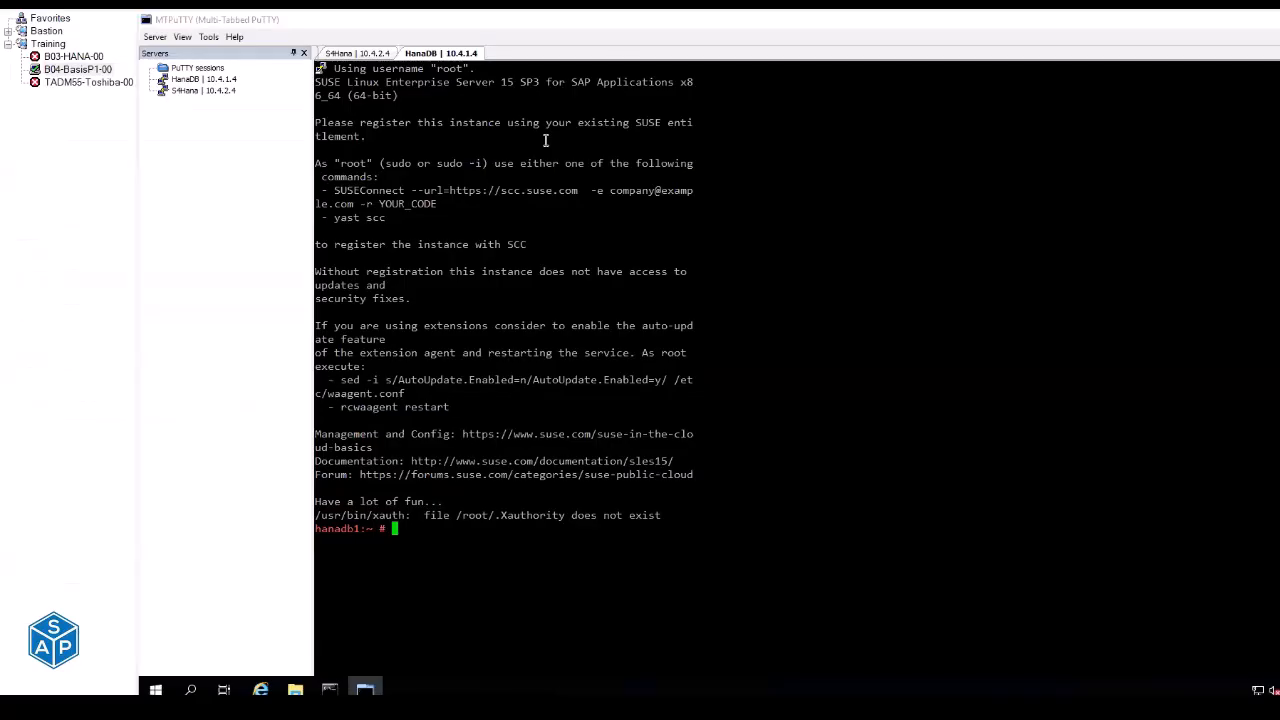
key("ctrl+l")
right_click(545, 140)
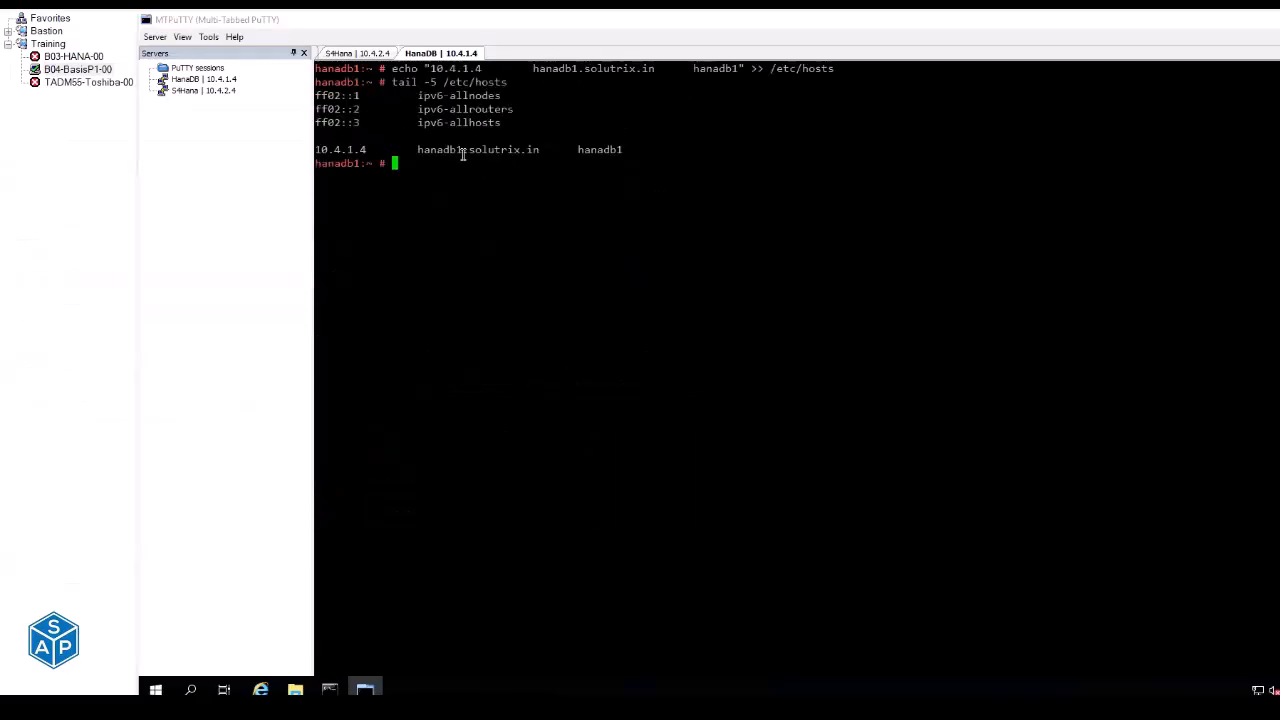
left_click_drag(316, 149, 625, 149)
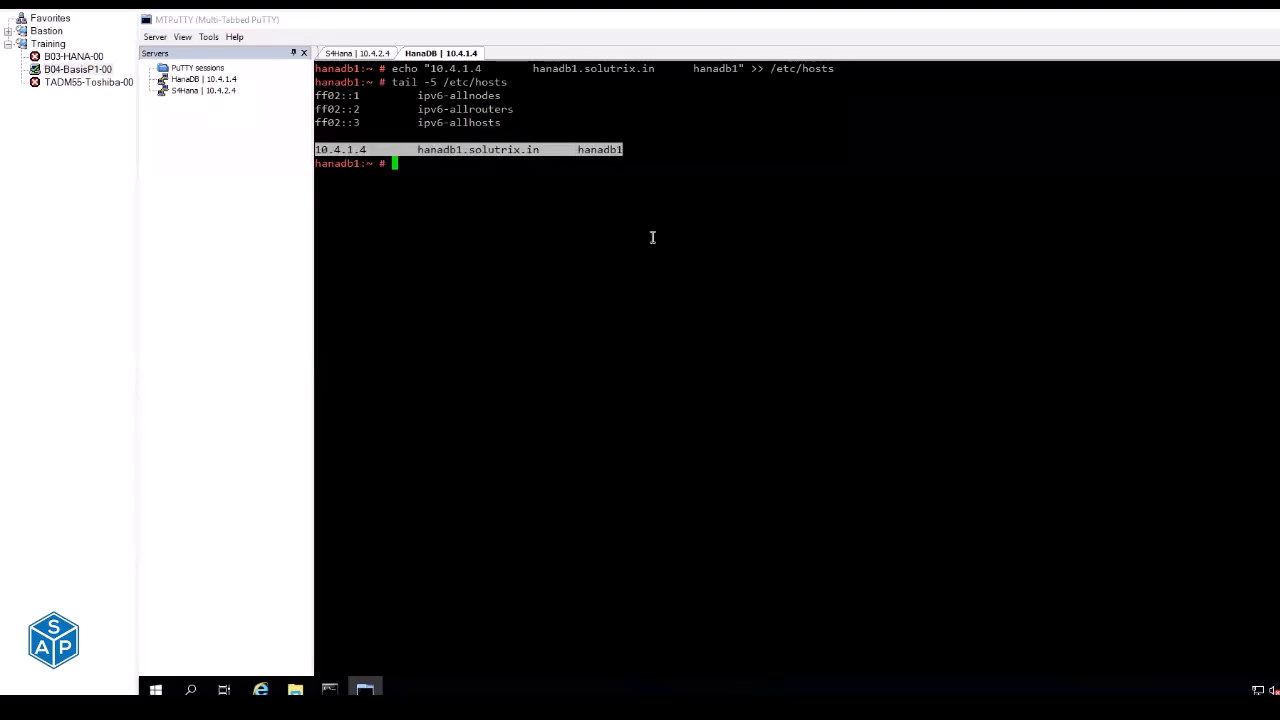
Copy the "ping -c4 hanadb1" command from the OS sheet and run it in the HanaDB session to test name resolution.
key("alt+Tab")
left_click(487, 166)
key("ctrl+c")
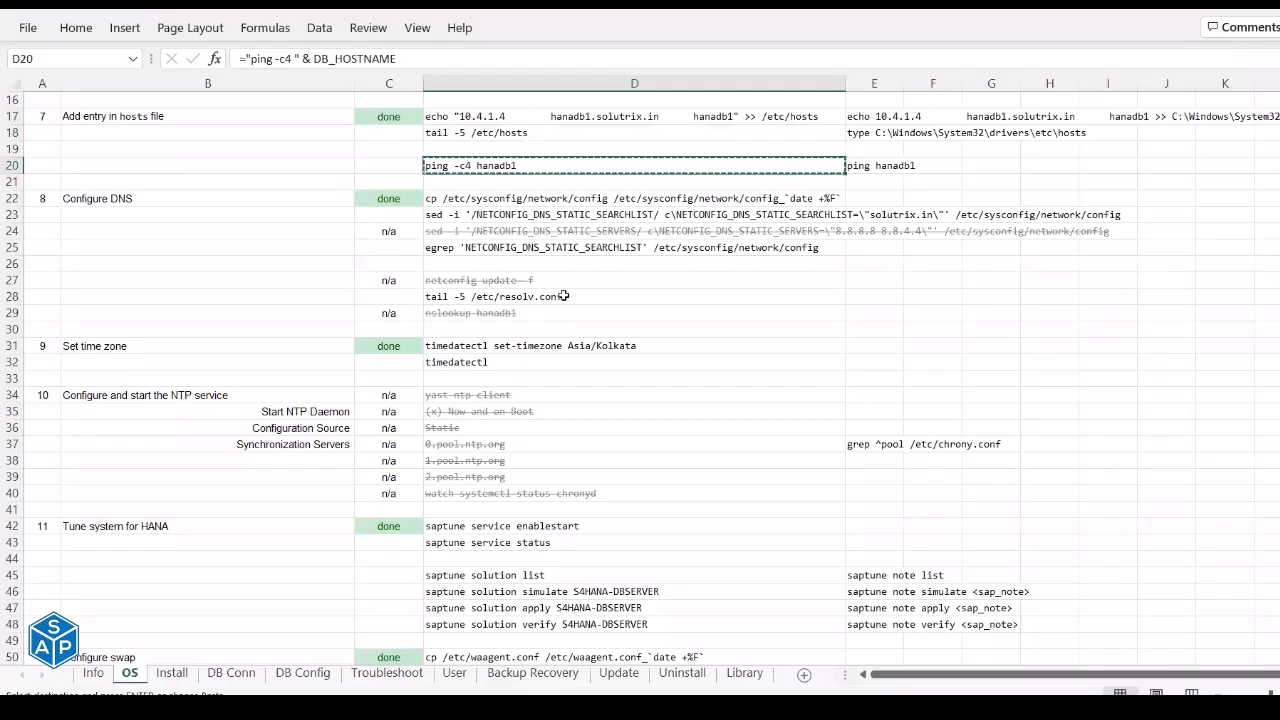
key("alt+Tab")
right_click(563, 294)
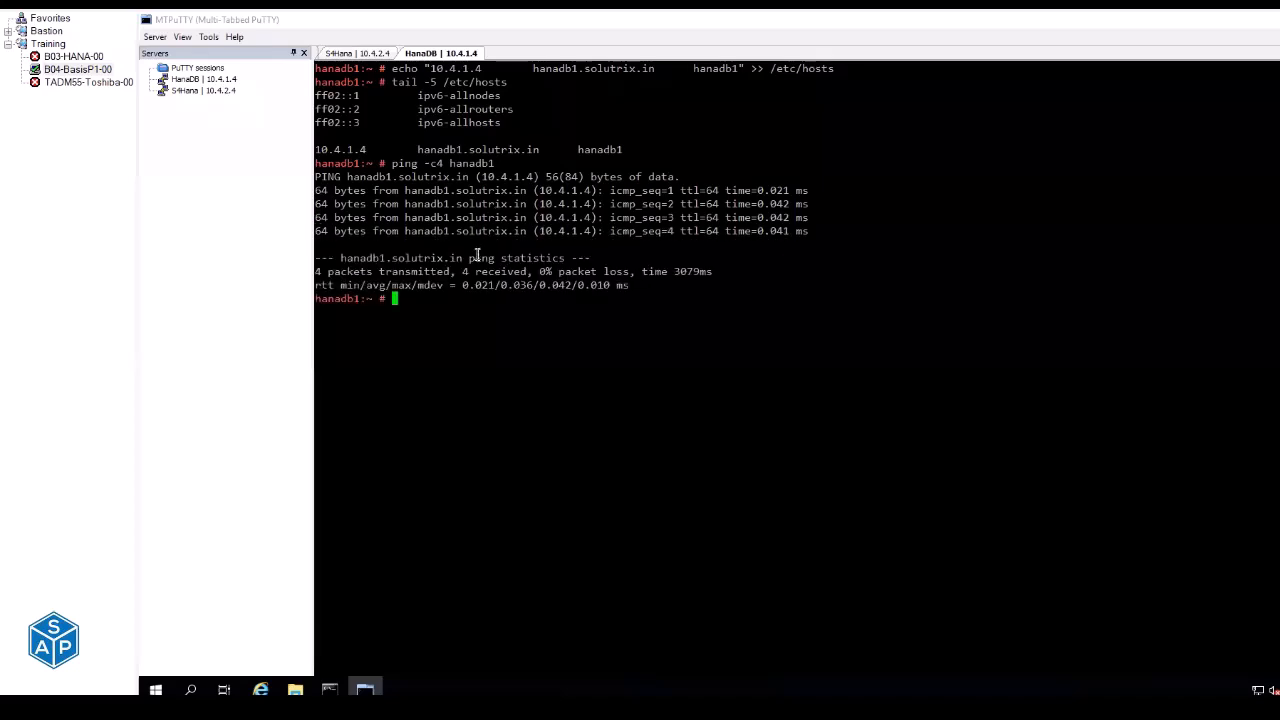
Copy the OS sheet's "type C:\Windows\System32\drivers\etc\hosts" command and run it in a maximized Windows Command Prompt to view the hosts file.
key("alt+Tab")
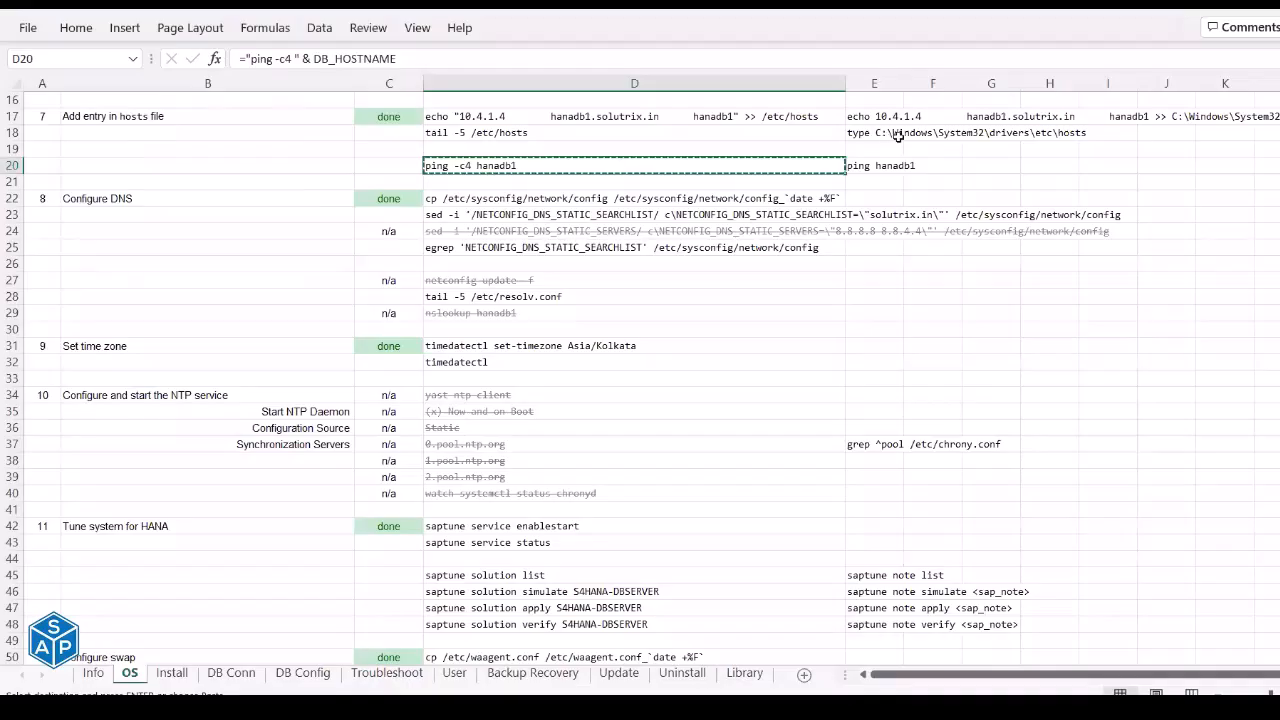
left_click_drag(866, 118, 868, 157)
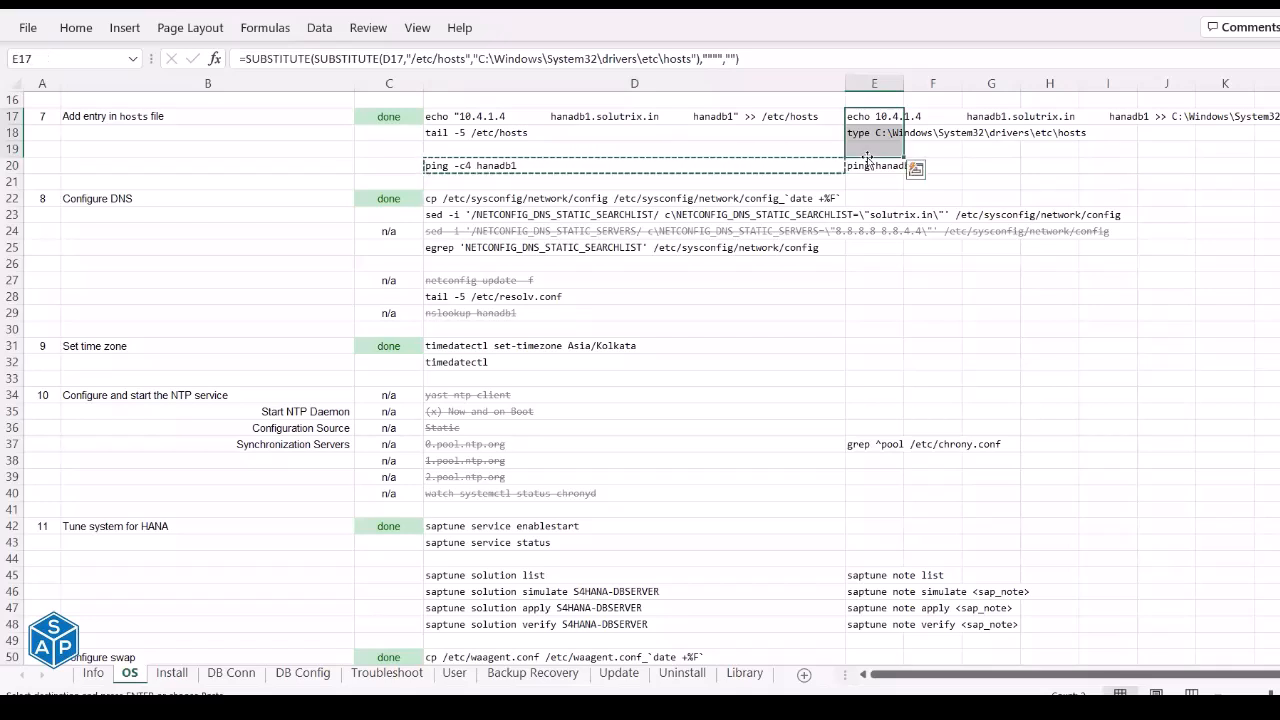
left_click(858, 117)
left_click(860, 132)
key("ctrl+c")
key("alt+Tab")
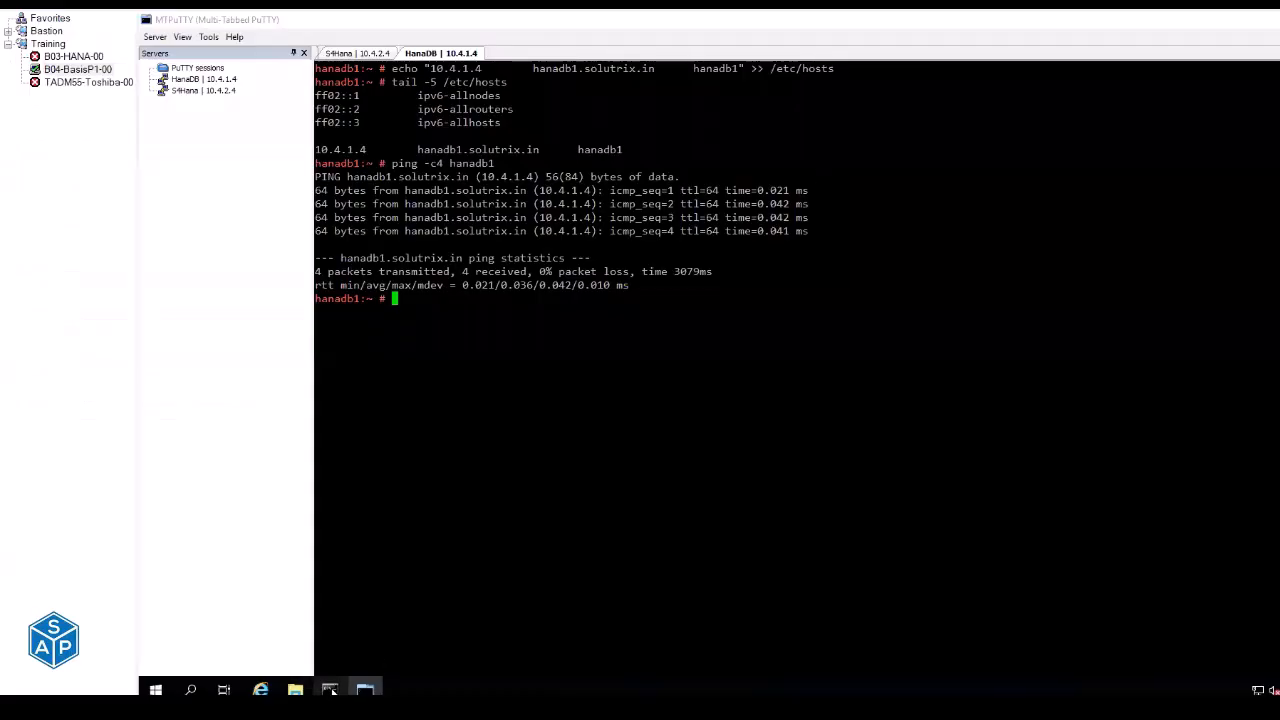
left_click(329, 689)
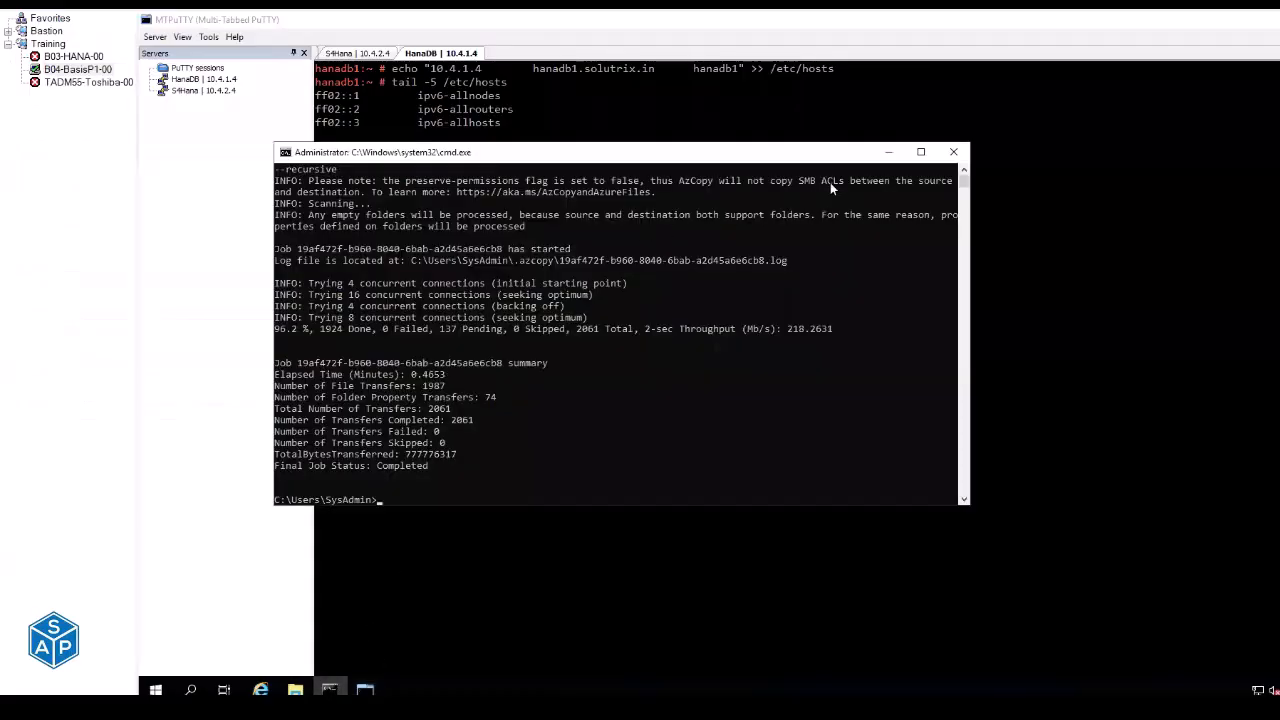
left_click(920, 152)
right_click(530, 223)
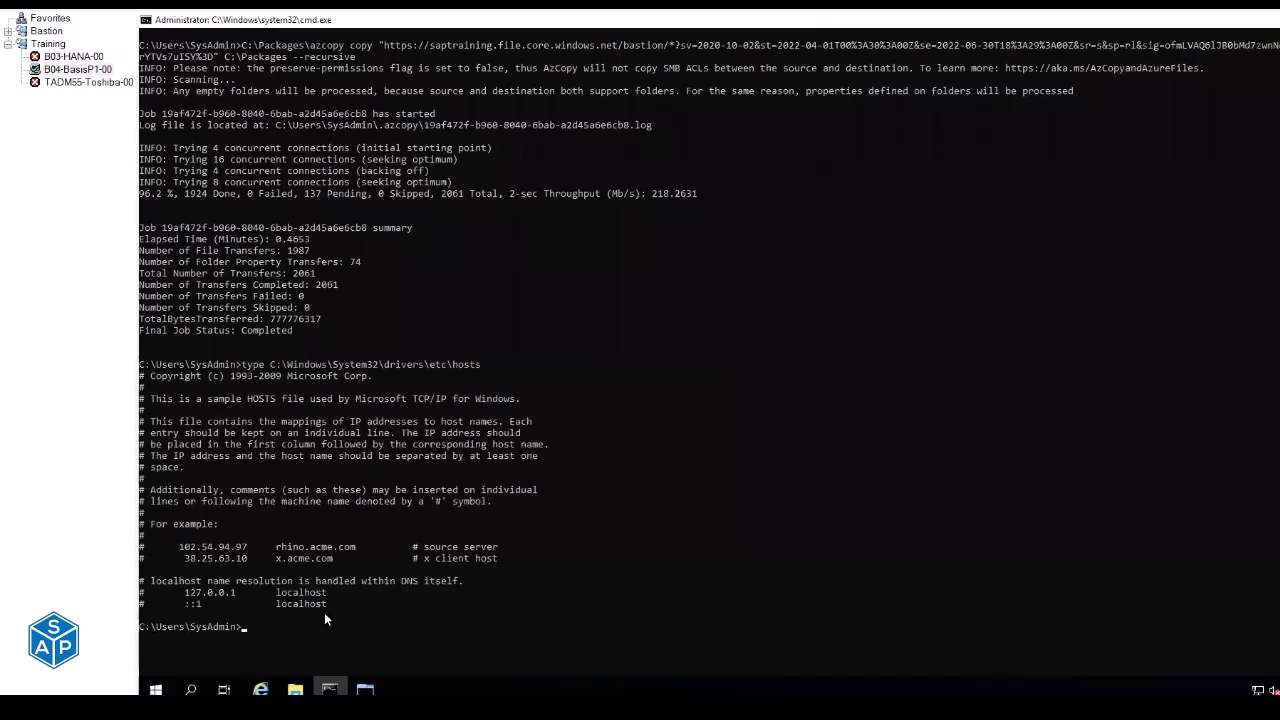
Copy the OS sheet's Windows echo and type commands and run them in Command Prompt to add the 10.4.1.4 hanadb1 entry to the hosts file.
key("alt+Tab")
left_click(866, 118)
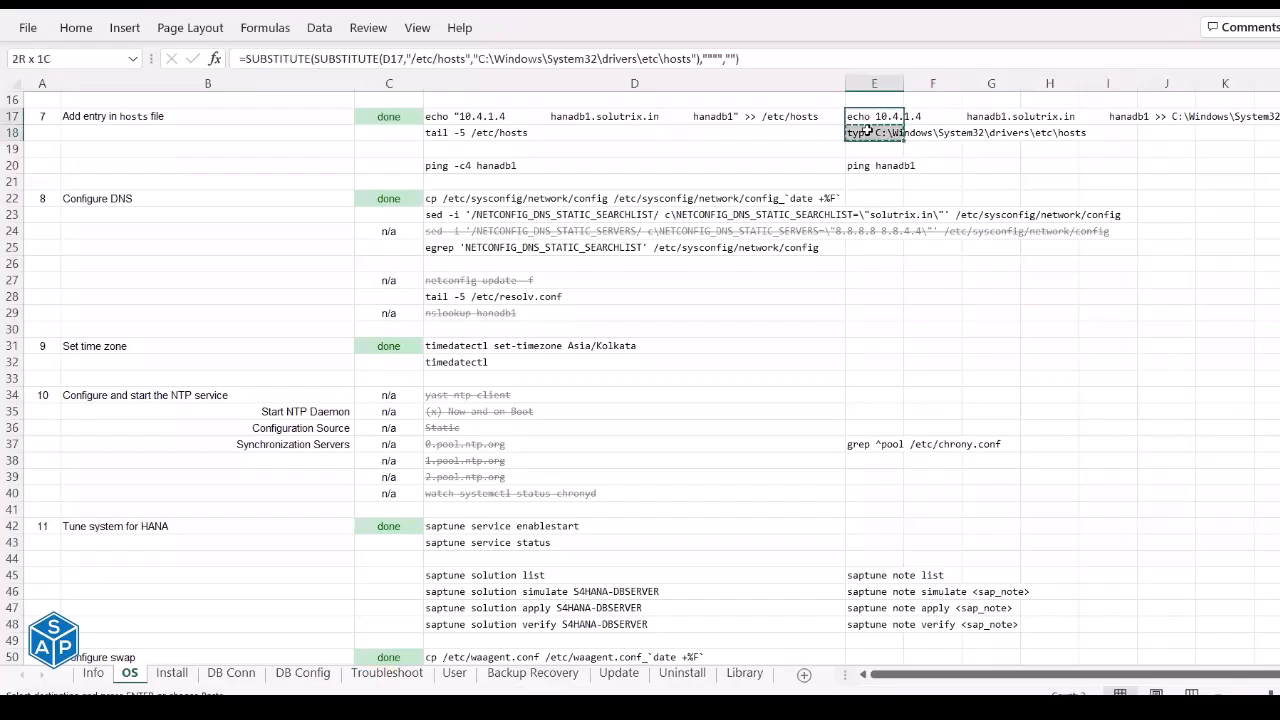
key("alt+Tab")
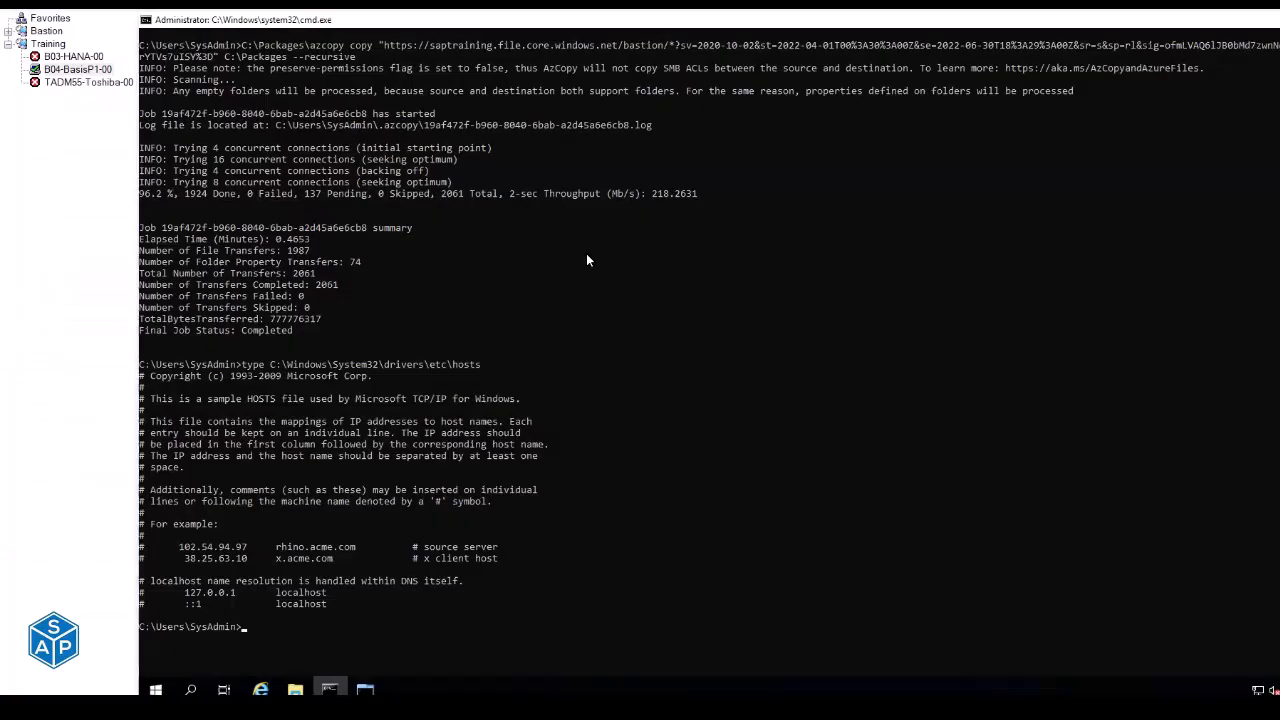
key("ctrl+v")
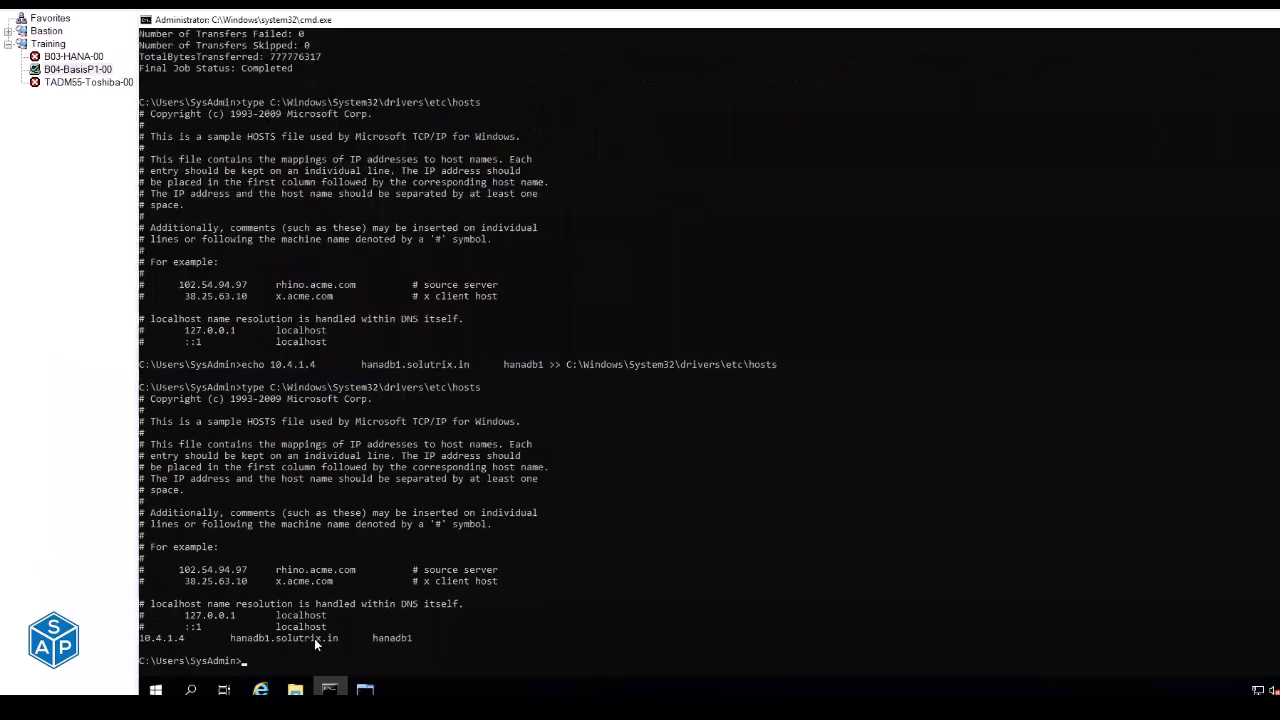
key("alt+Tab")
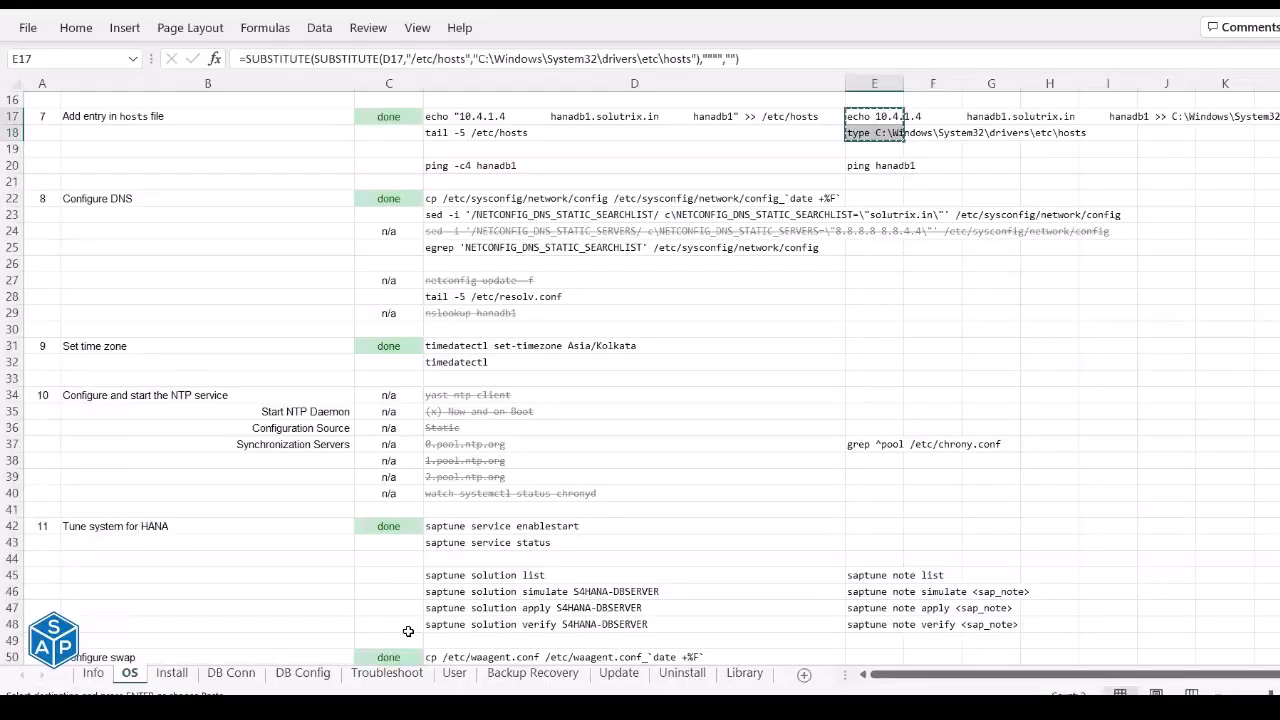
Copy the OS sheet's "ping hanadb1" command and run it in the Windows Command Prompt to test name resolution.
key("Down")
key("Down")
key("Down")
key("ctrl+c")
key("alt+Tab")
key("ctrl+v")
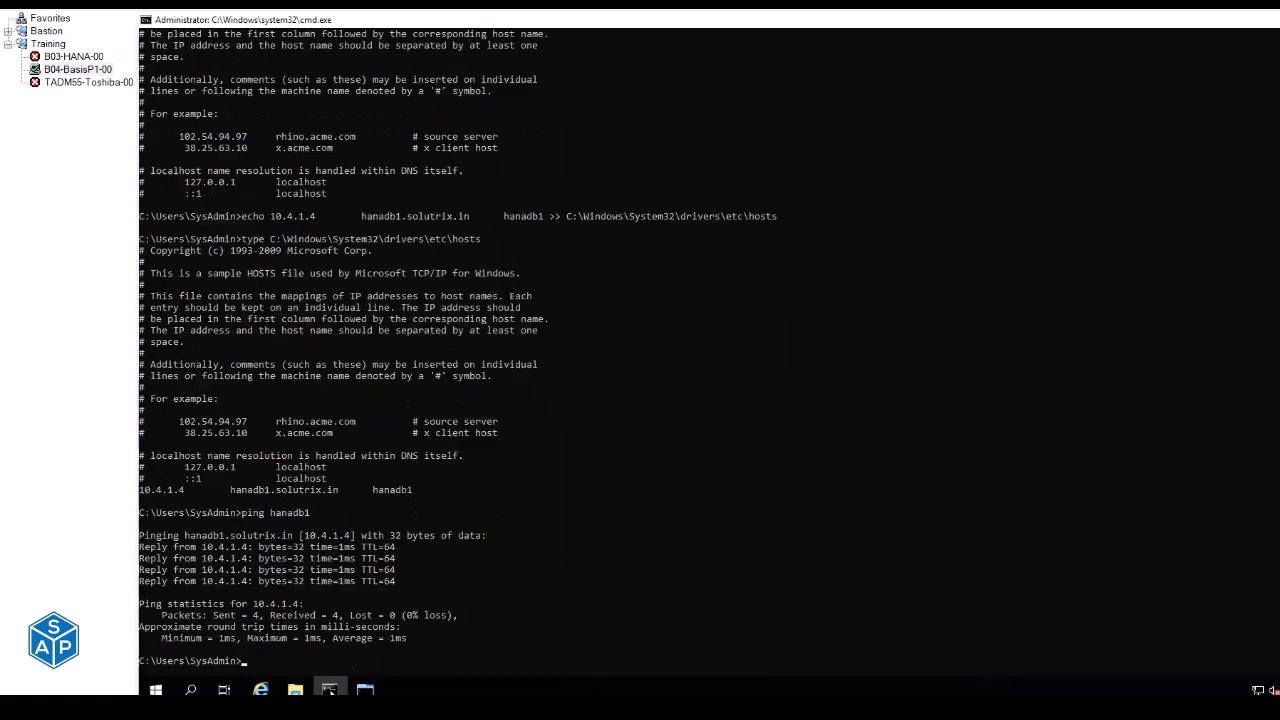
Copy the first two Configure DNS commands and run them in the HanaDB session to back up the network config and set the static search list to solutrix.in.
key("alt+Tab")
key("alt+Tab")
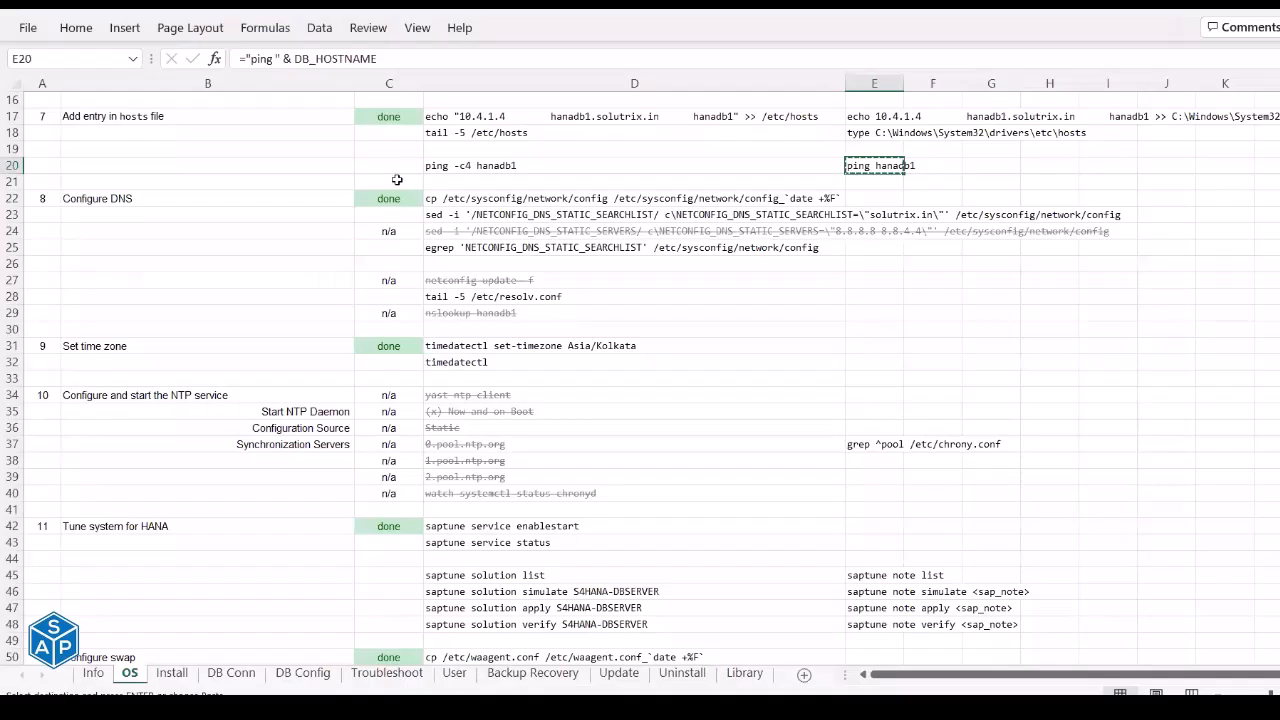
left_click(157, 197)
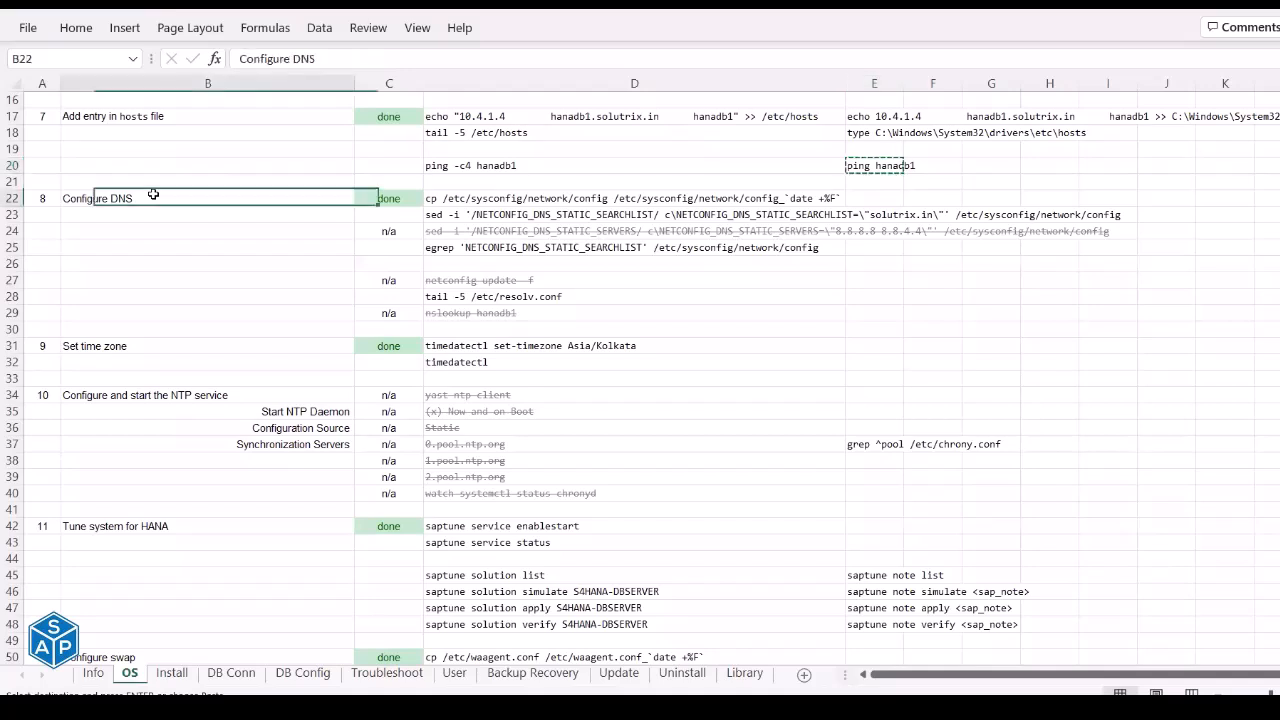
left_click(480, 198)
key("shift+Down")
key("ctrl+c")
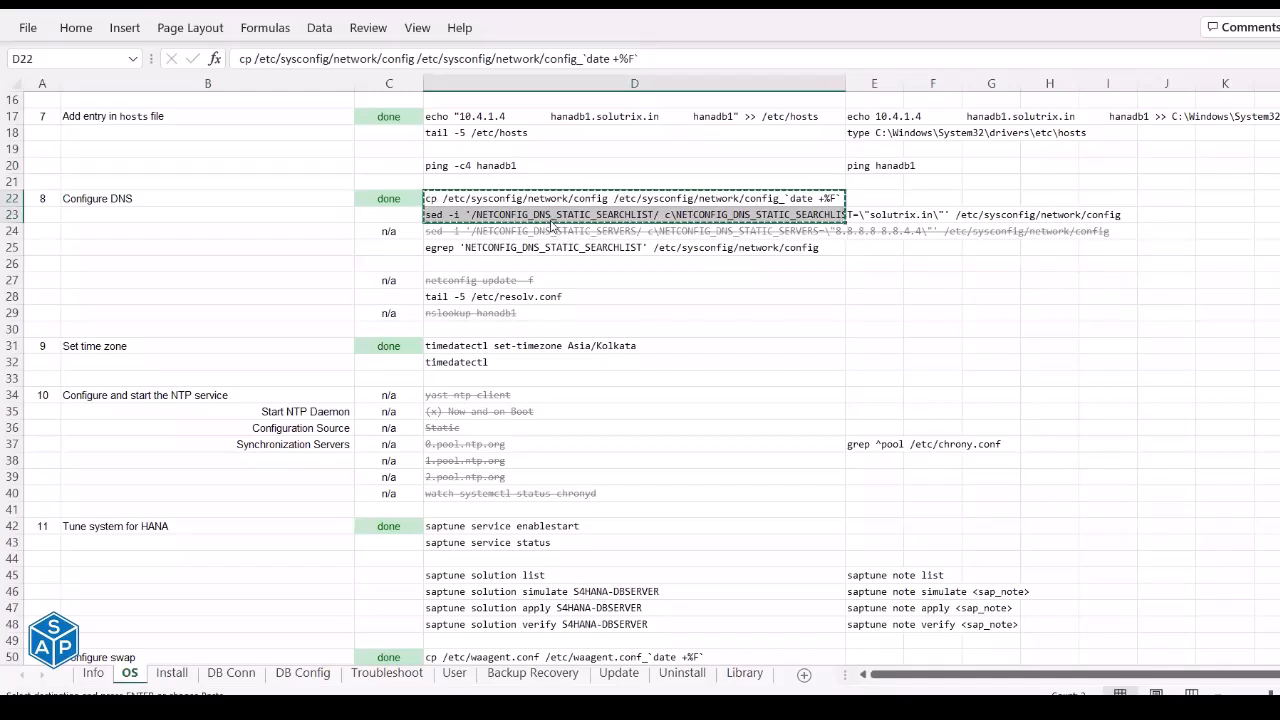
key("alt+Tab")
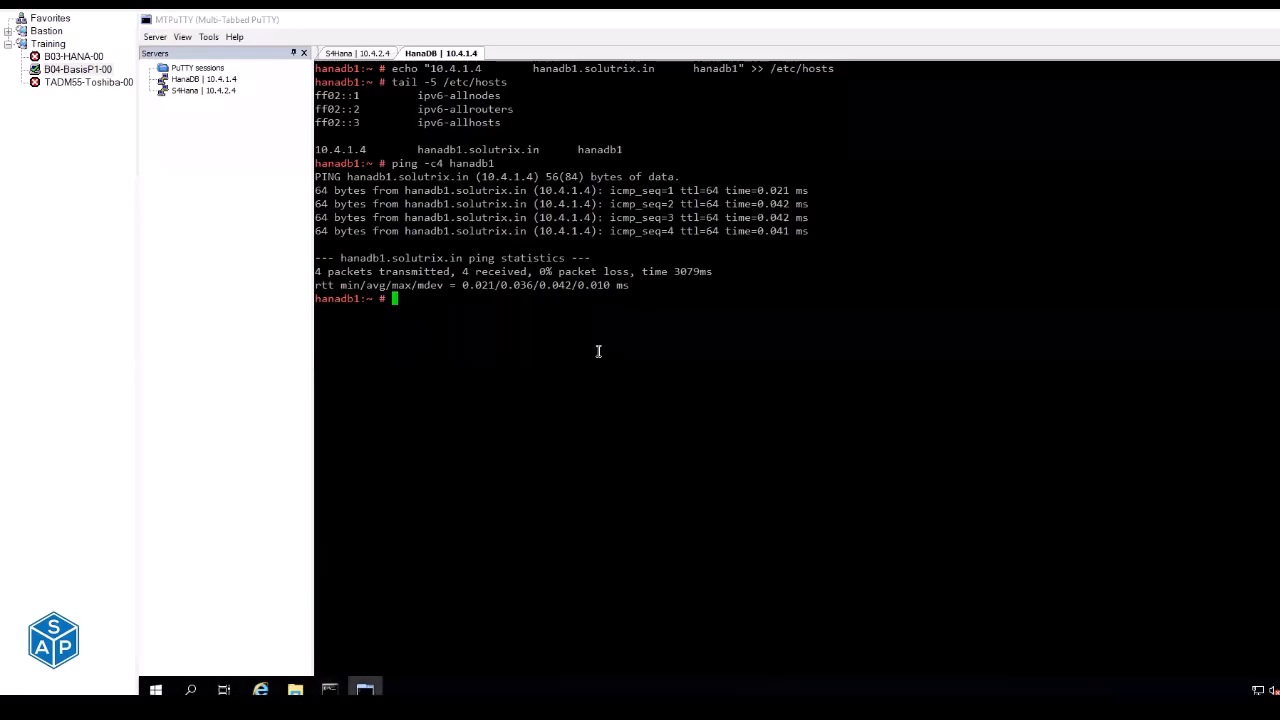
right_click(598, 351)
Copy the OS sheet's egrep command and run it in the HanaDB session to check NETCONFIG_DNS_STATIC_SEARCHLIST in /etc/sysconfig/network/config.
key("alt+Tab")
left_click(495, 250)
key("ctrl+c")
key("alt+Tab")
right_click(457, 345)
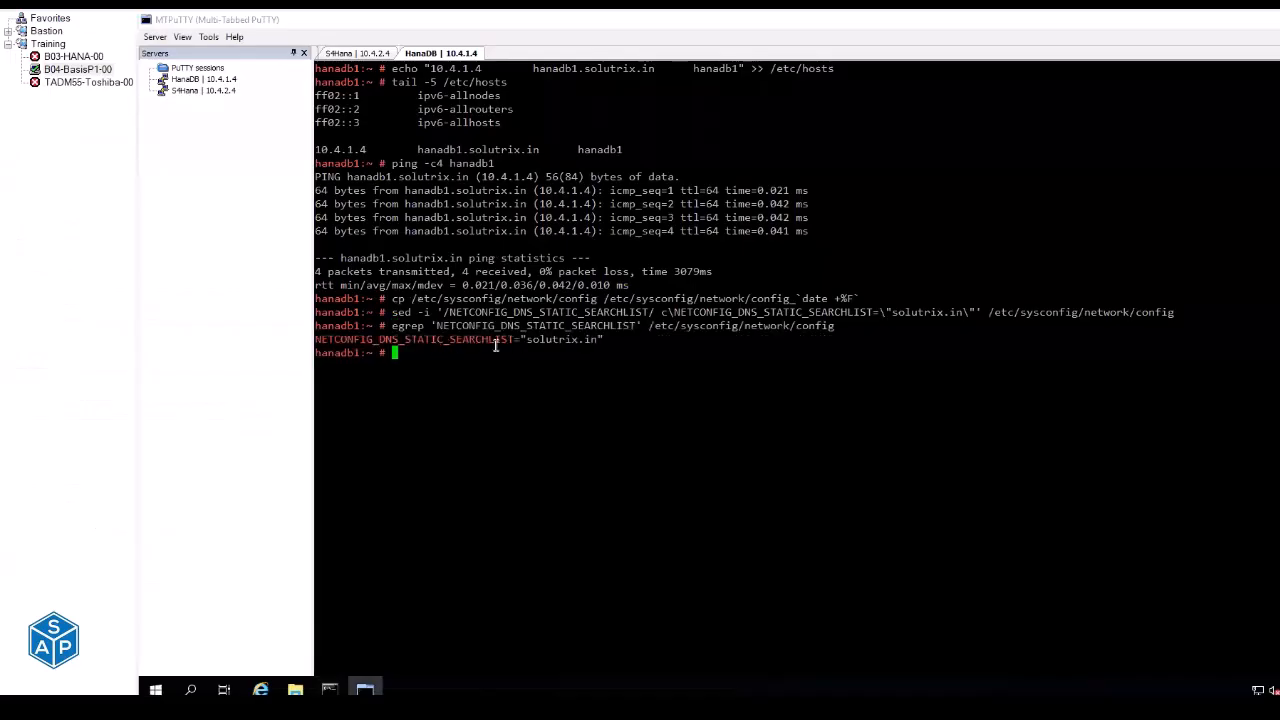
left_click_drag(532, 343, 599, 343)
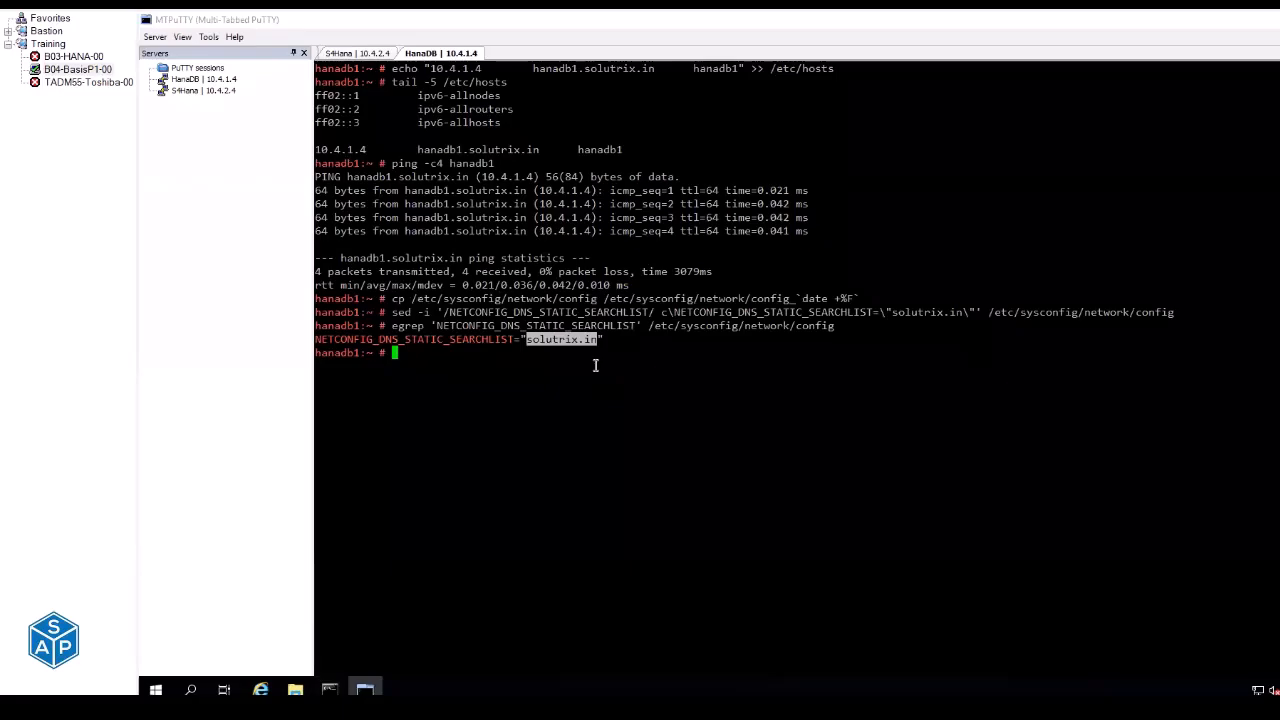
Copy the "tail -5 /etc/resolv.conf" command and run it in the HanaDB session to check the search domain.
key("alt+Tab")
left_click(457, 299)
key("ctrl+c")
key("alt+Tab")
right_click(455, 428)
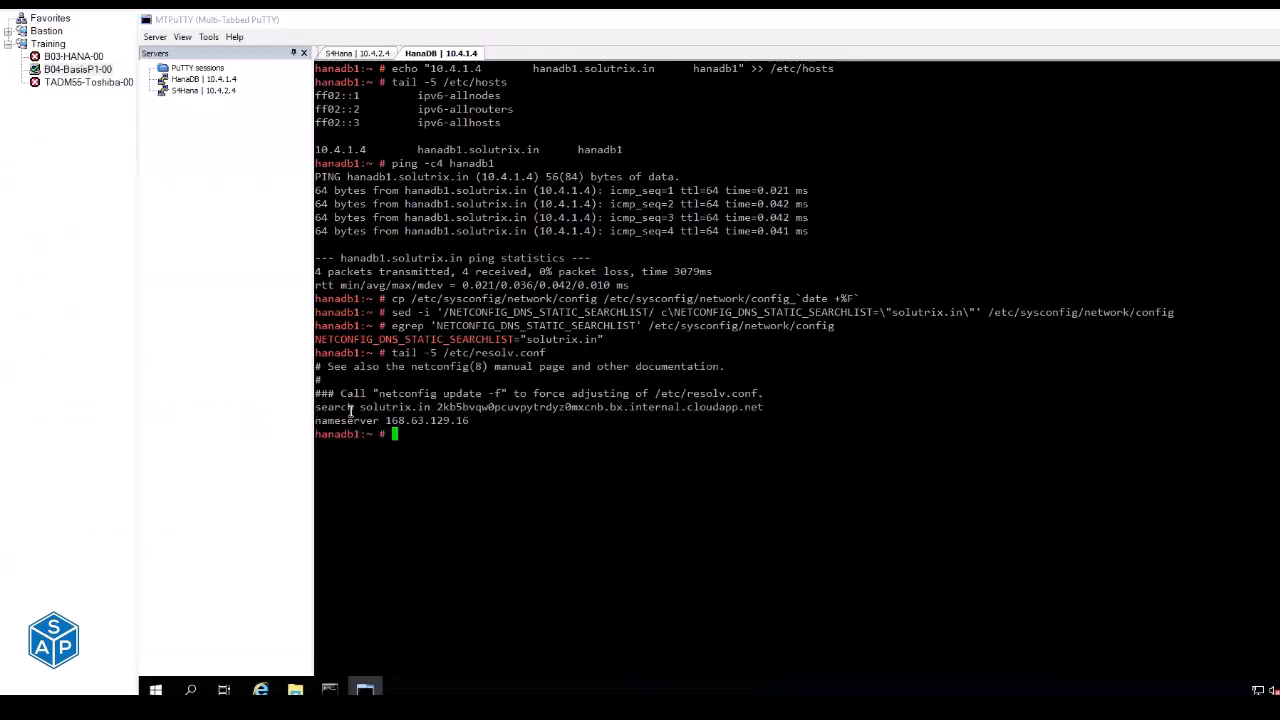
left_click_drag(354, 407, 435, 407)
left_click(452, 425)
Copy the "timedatectl" command and run it in the HanaDB session to check the current time zone.
key("alt+Tab")
left_click(469, 365)
key("ctrl+c")
key("alt+Tab")
right_click(518, 490)
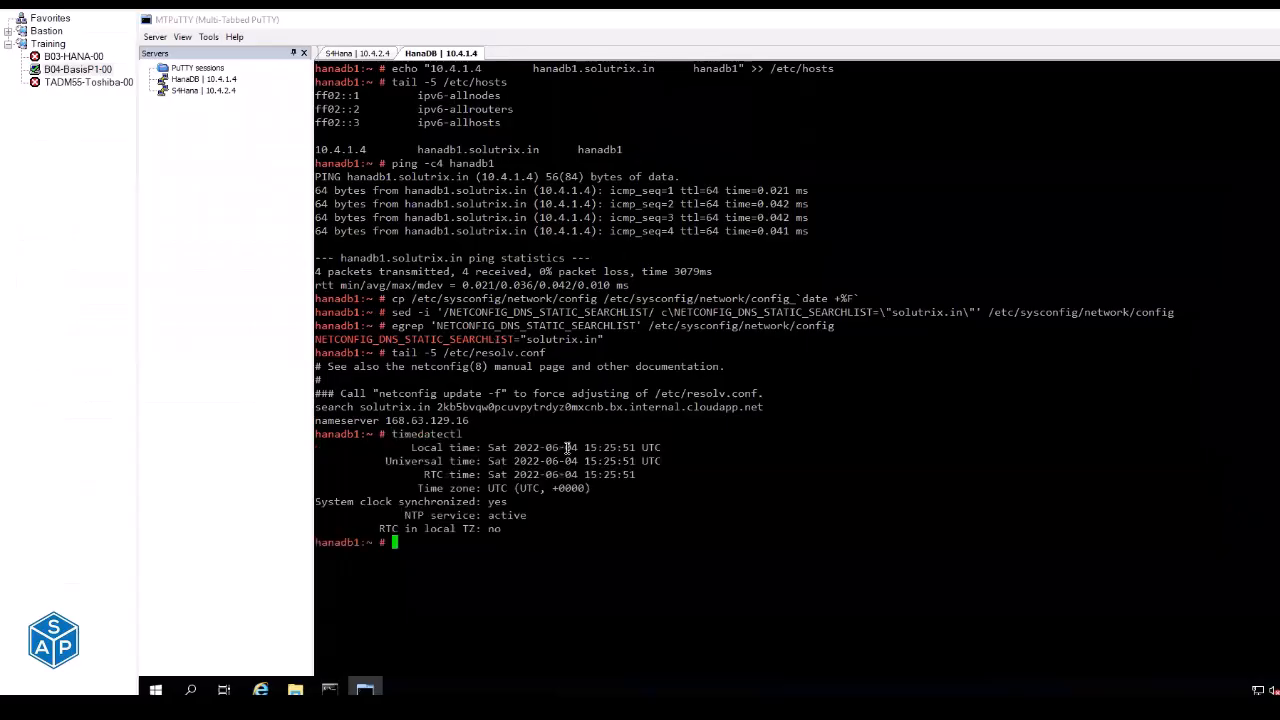
left_click_drag(485, 499, 534, 488)
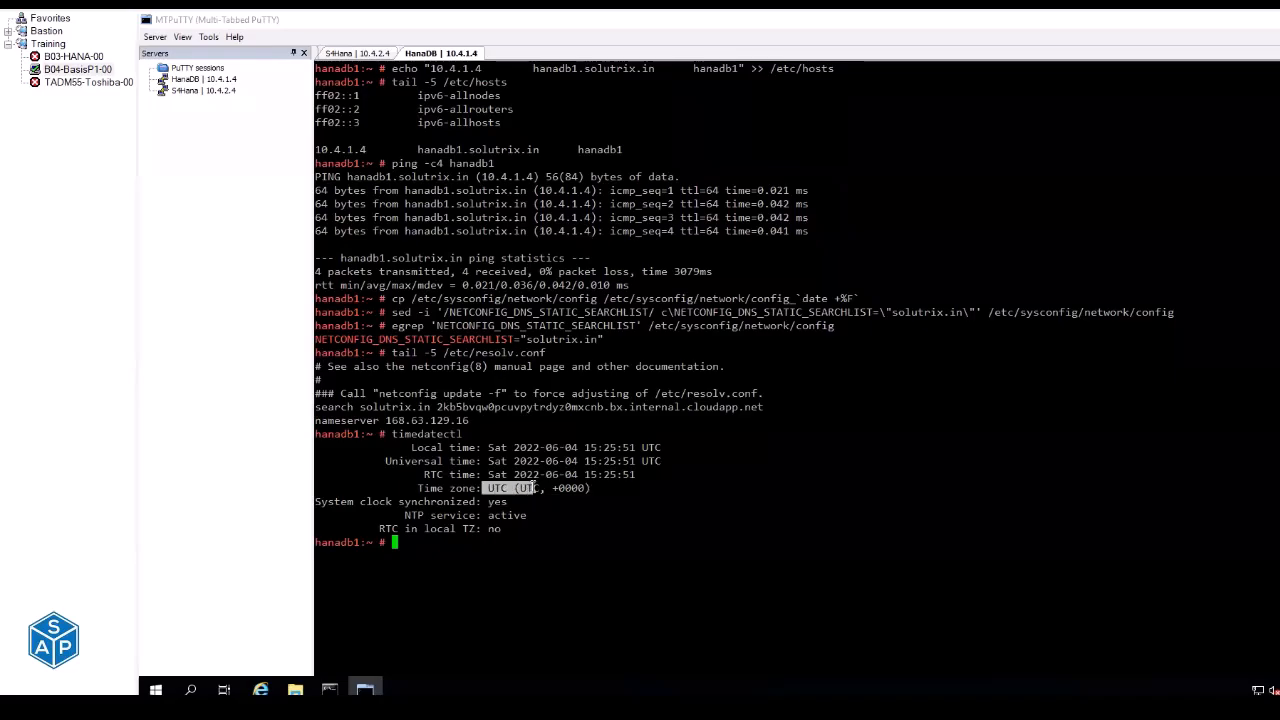
Copy both Set time zone commands and run them in the HanaDB session to set the time zone to Asia/Kolkata and check it.
key("alt+Tab")
left_click_drag(482, 346, 482, 362)
key("ctrl+c")
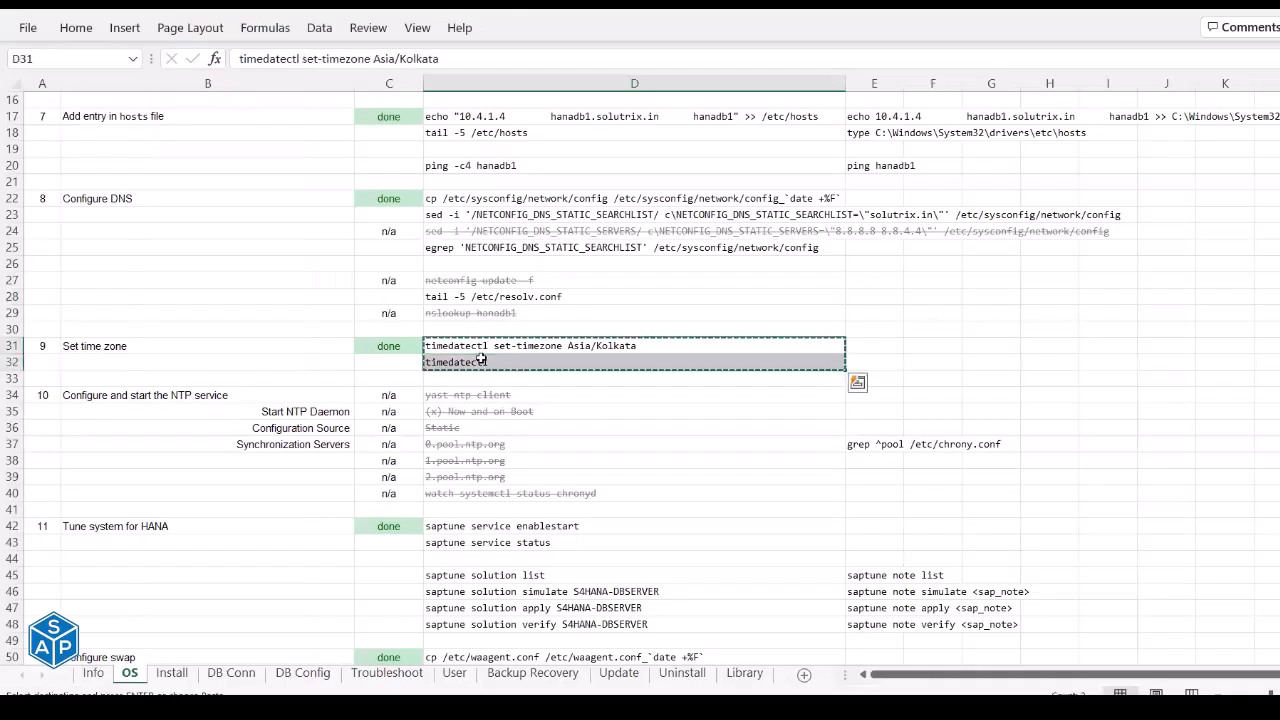
key("alt+Tab")
right_click(633, 345)
left_click_drag(485, 610, 566, 612)
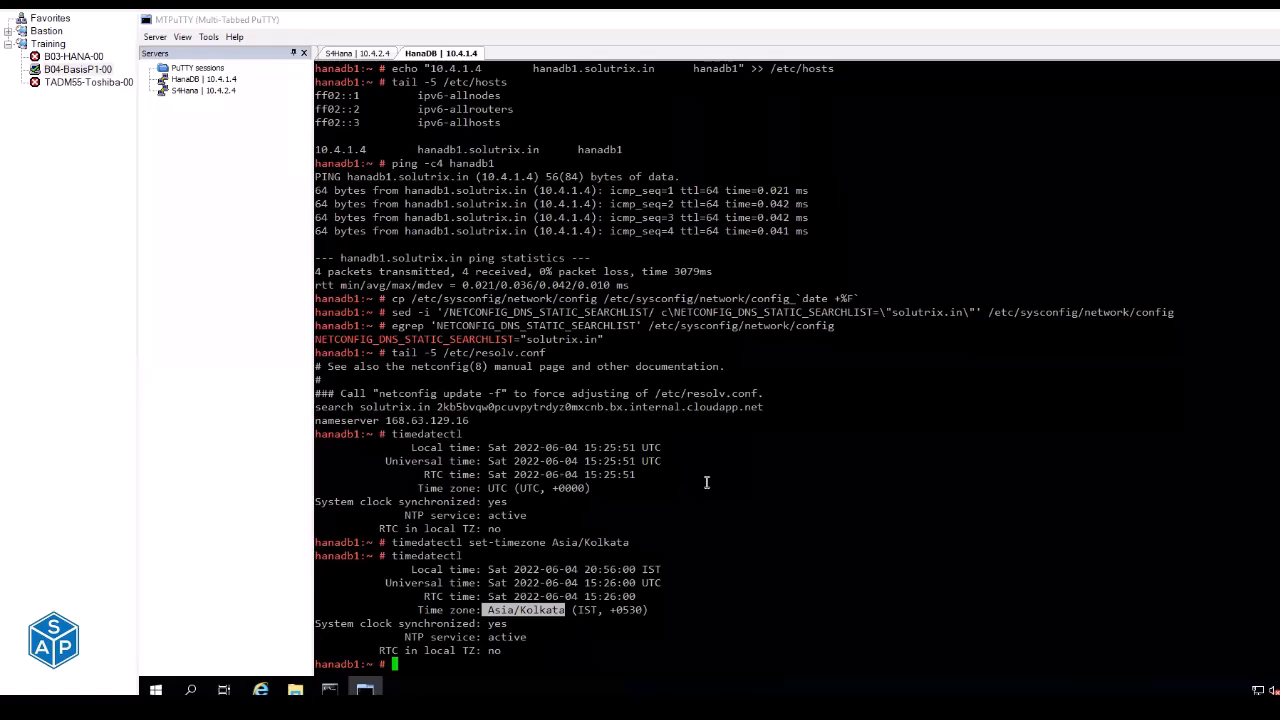
Skip the n/a NTP section and run the copied saptune service enablestart and status commands in the cleared HanaDB session.
key("alt+Tab")
scroll(663, 386, "down", 2)
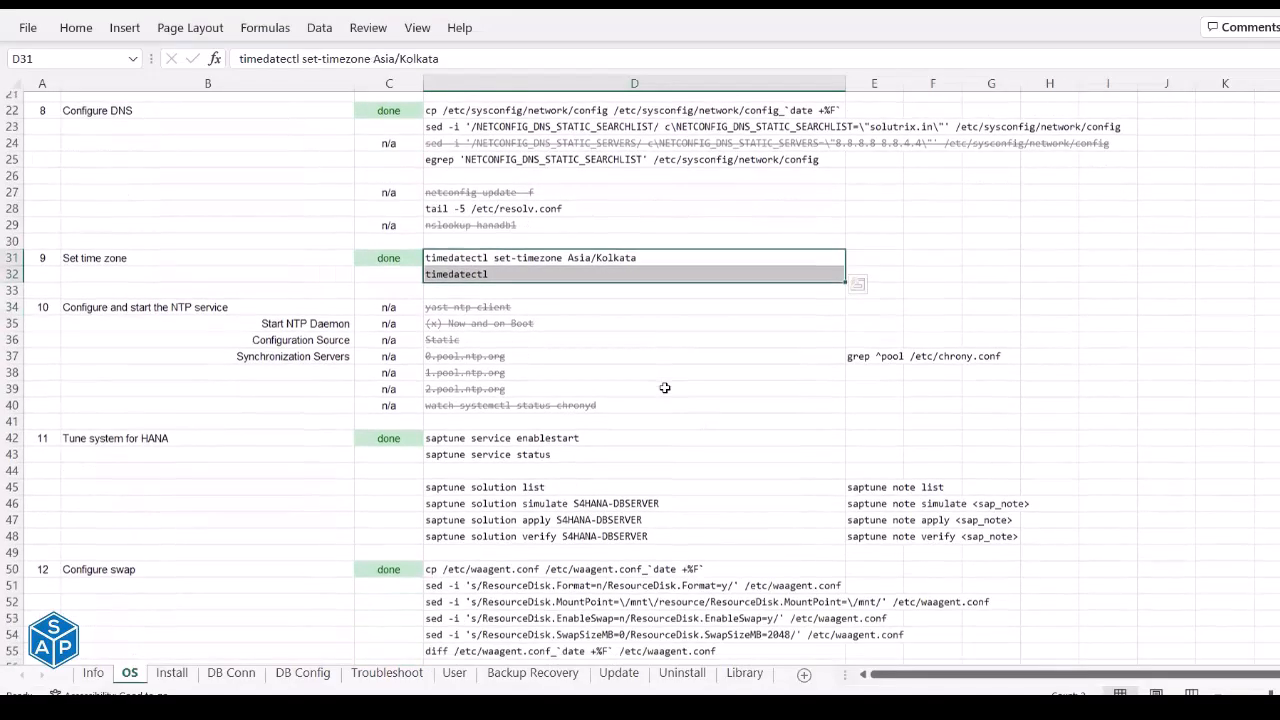
scroll(217, 205, "down", 2)
left_click_drag(217, 199, 450, 199)
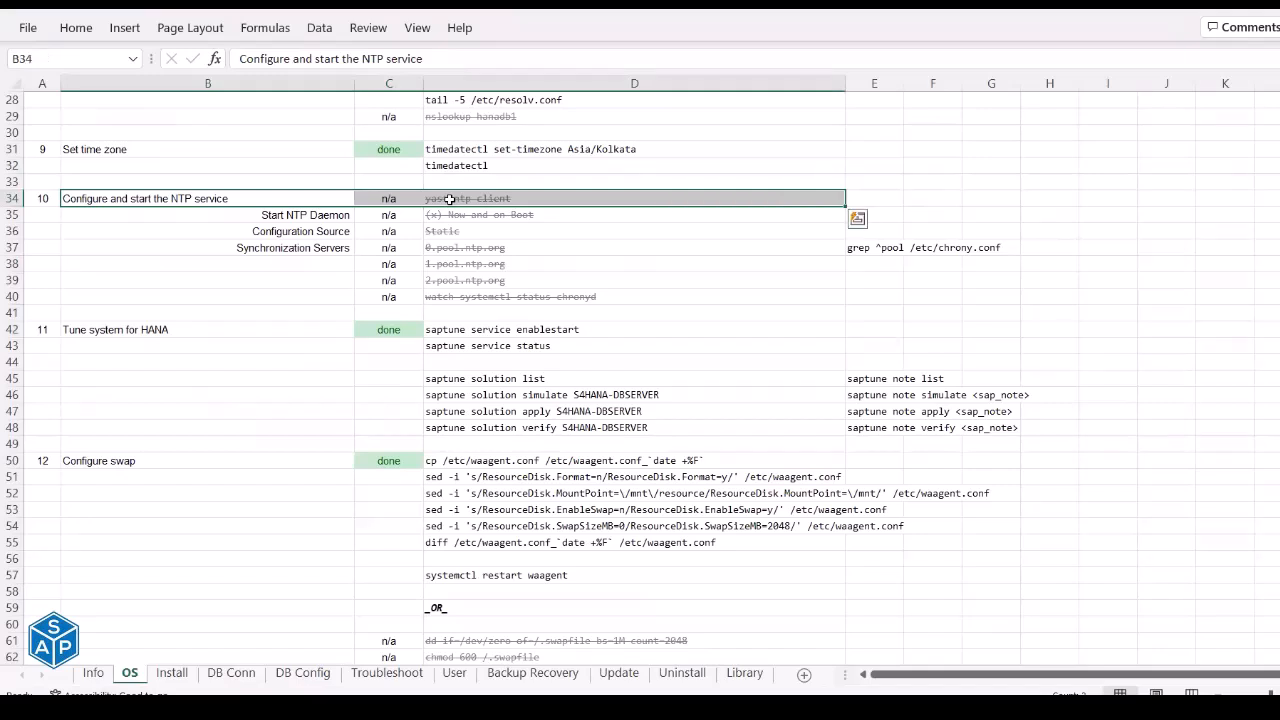
left_click(208, 200)
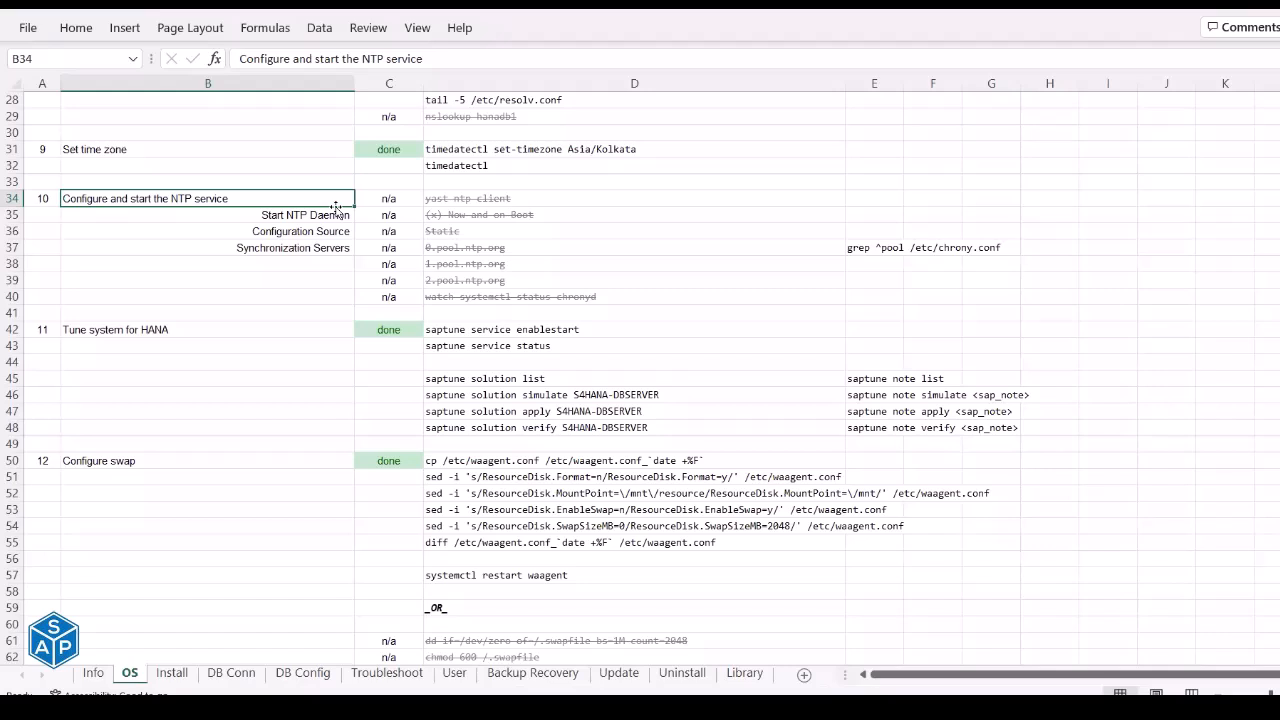
left_click(188, 329)
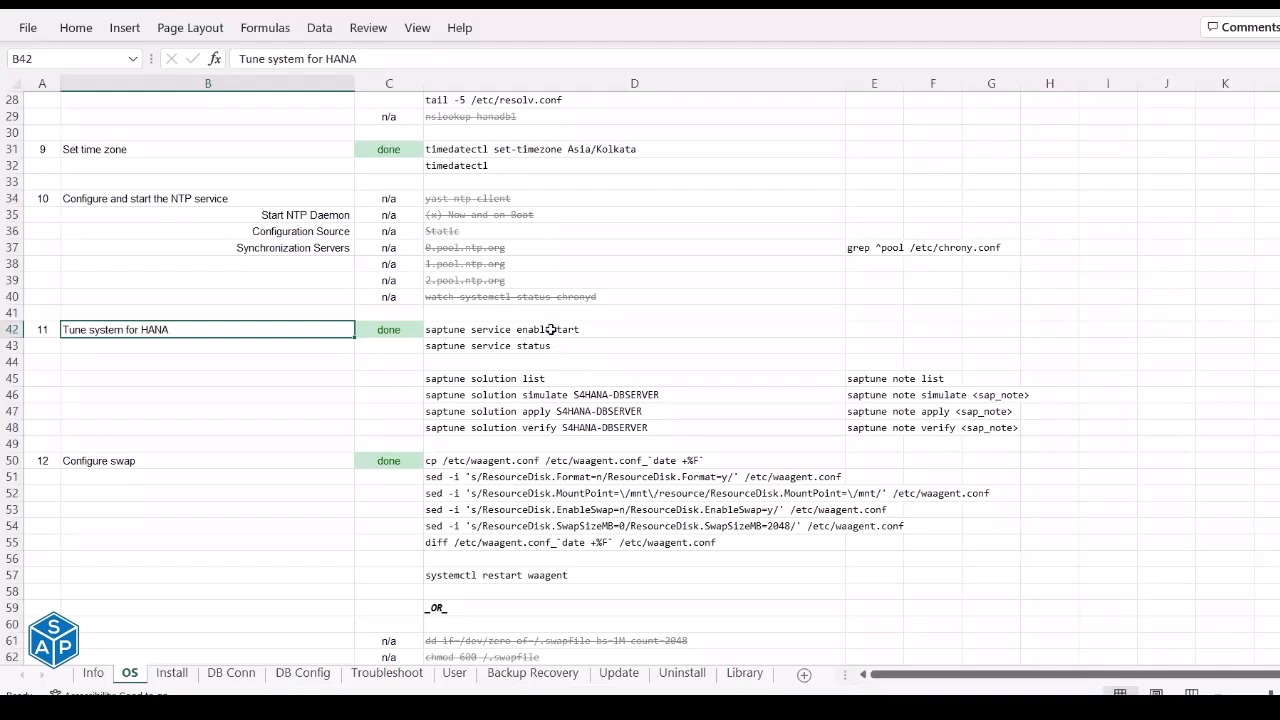
left_click_drag(529, 330, 530, 347)
key("ctrl+c")
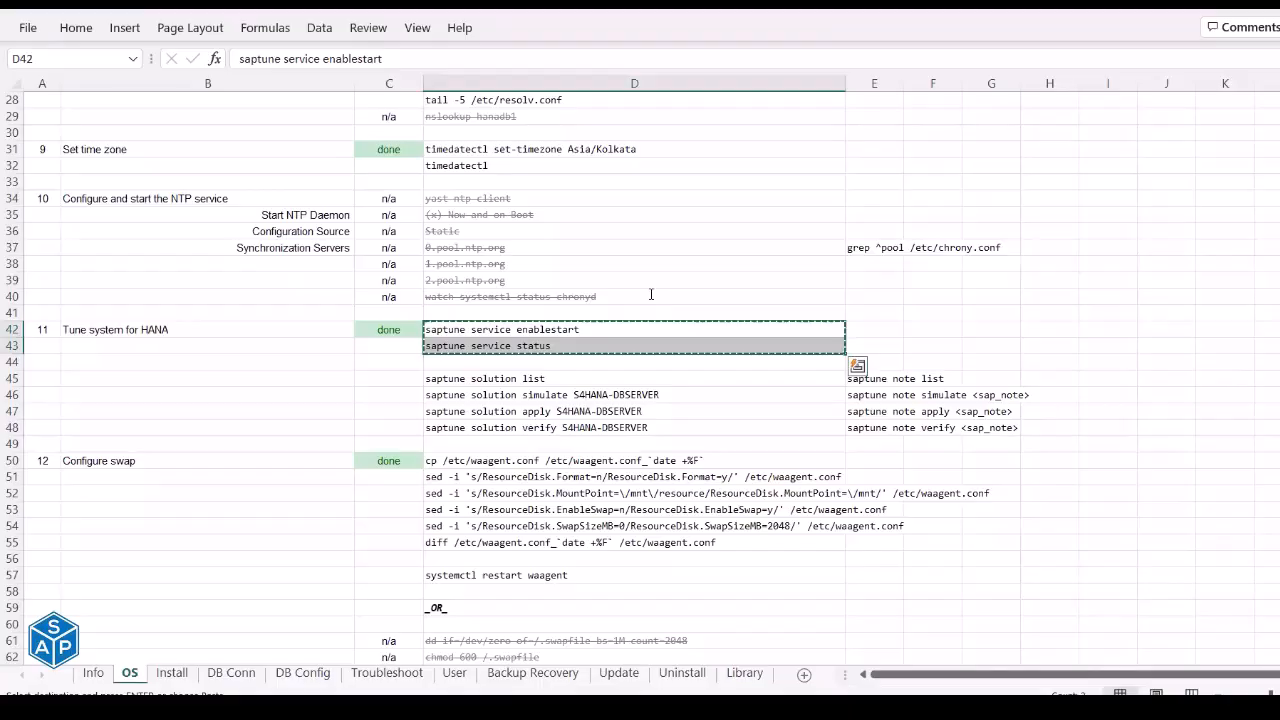
key("alt+Tab")
key("ctrl+l")
right_click(572, 203)
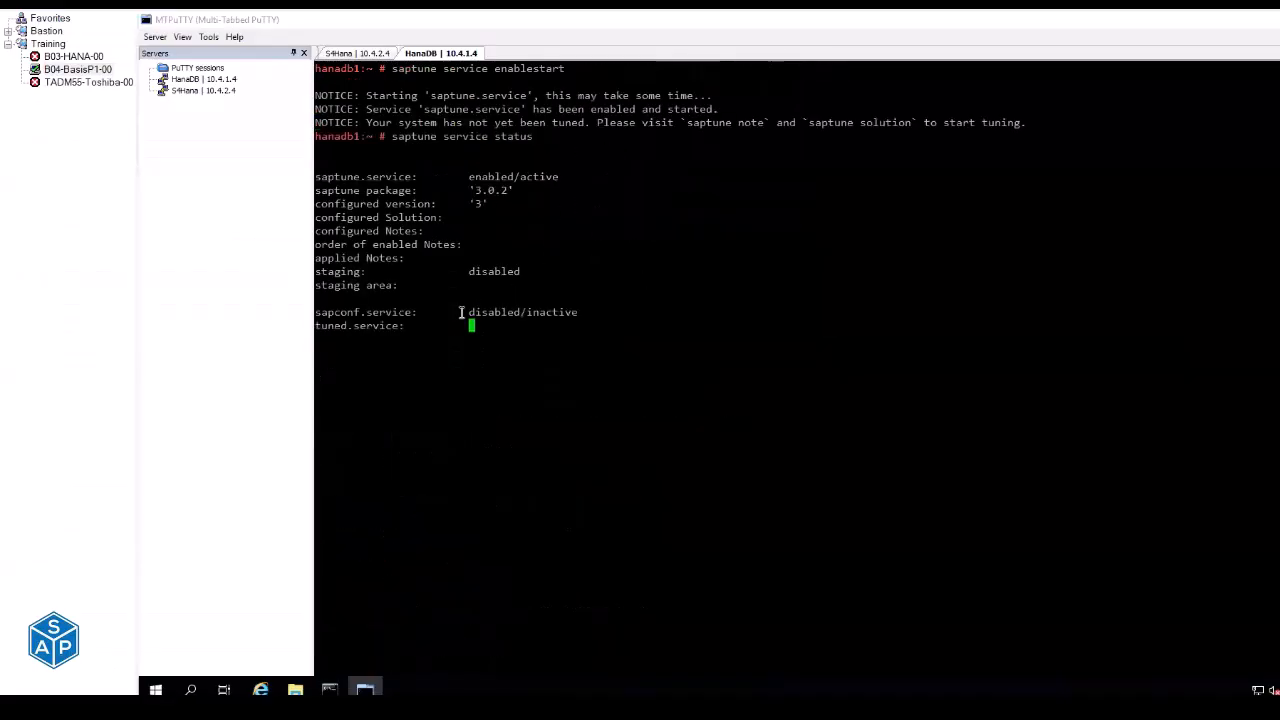
left_click_drag(481, 176, 501, 176)
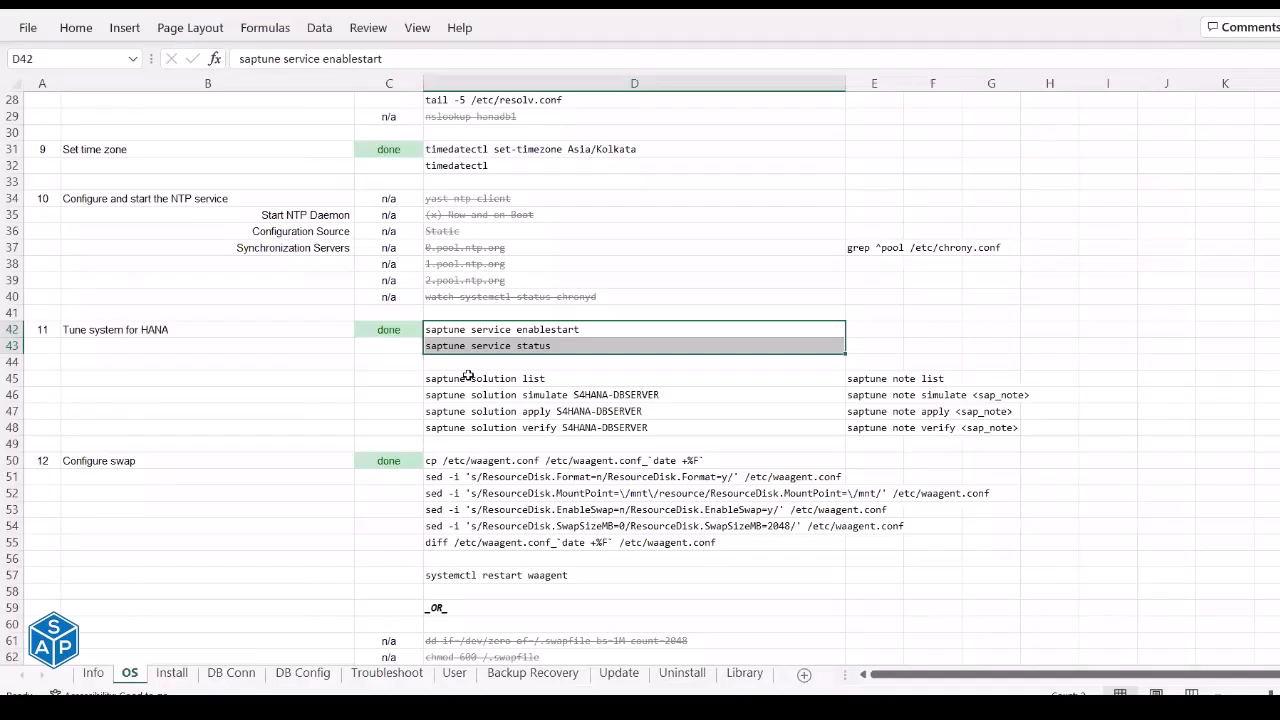
Copy "saptune solution list" from the OS sheet, run it in the HanaDB session, and locate the S4HANA-DBSERVER solution.
left_click(466, 380)
key("ctrl+c")
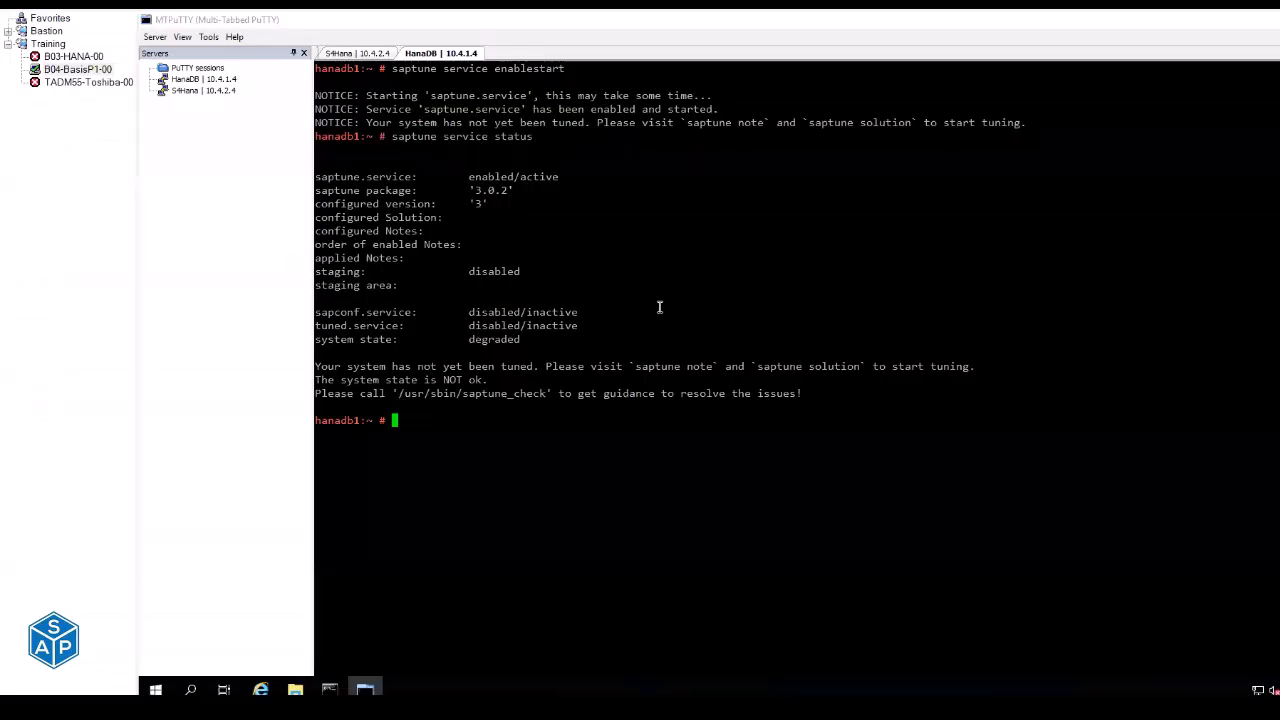
right_click(546, 437)
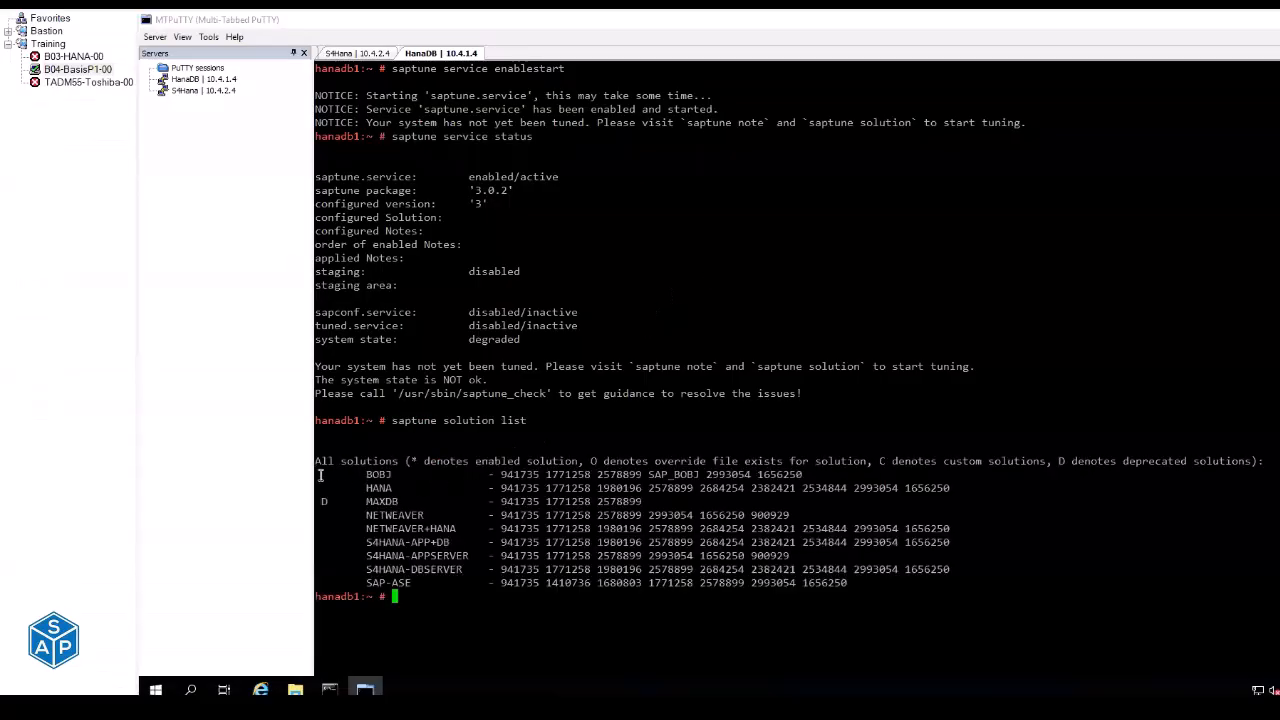
left_click_drag(318, 474, 938, 569)
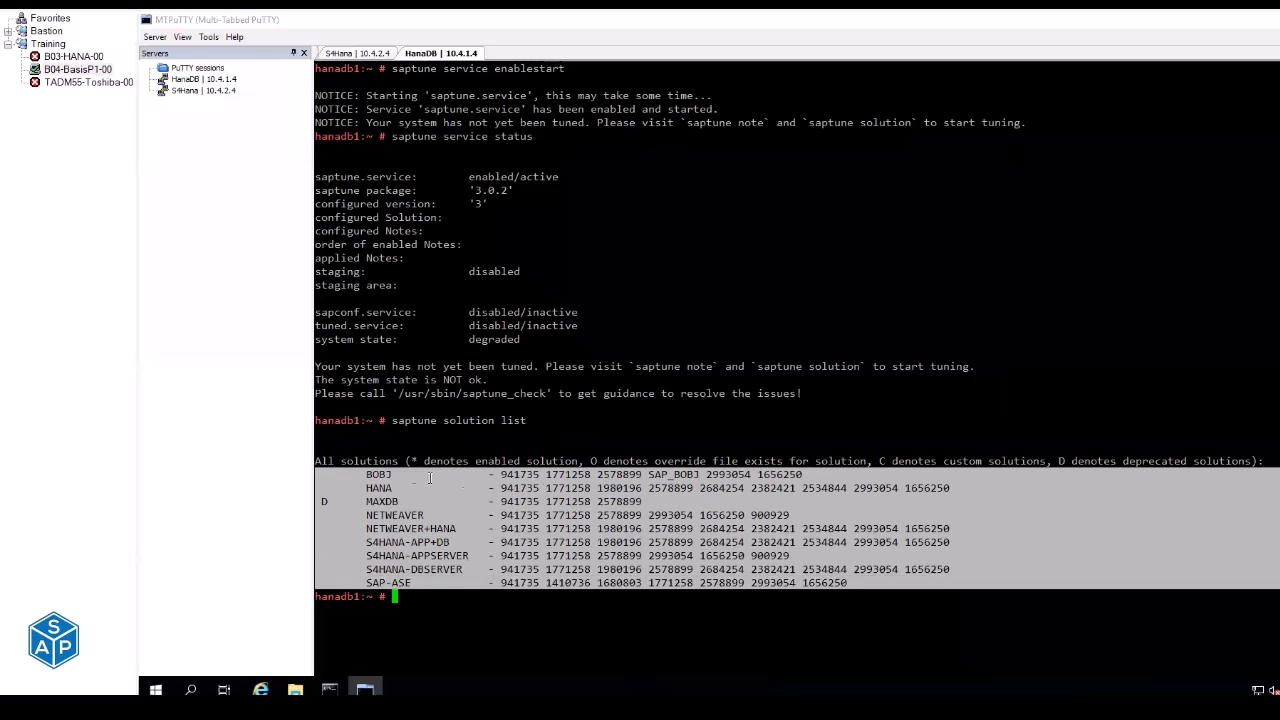
double_click(378, 487)
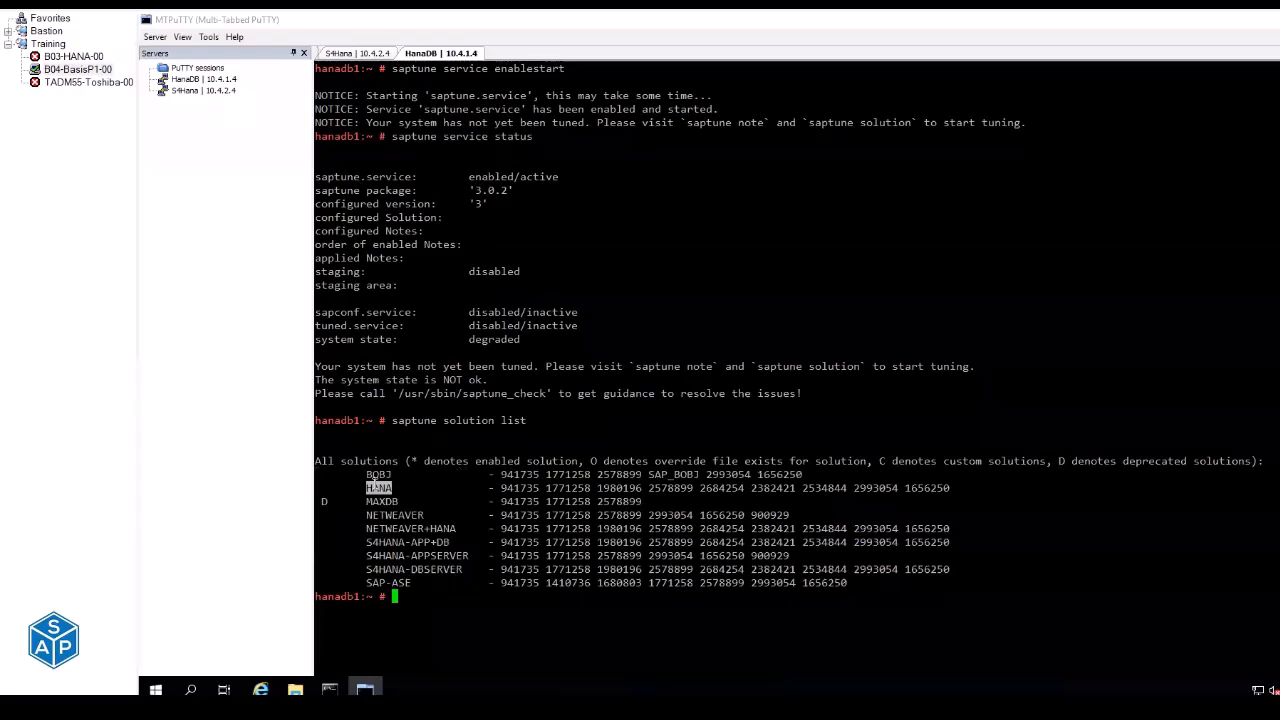
key("alt+Tab")
key("alt+Tab")
left_click_drag(368, 569, 464, 569)
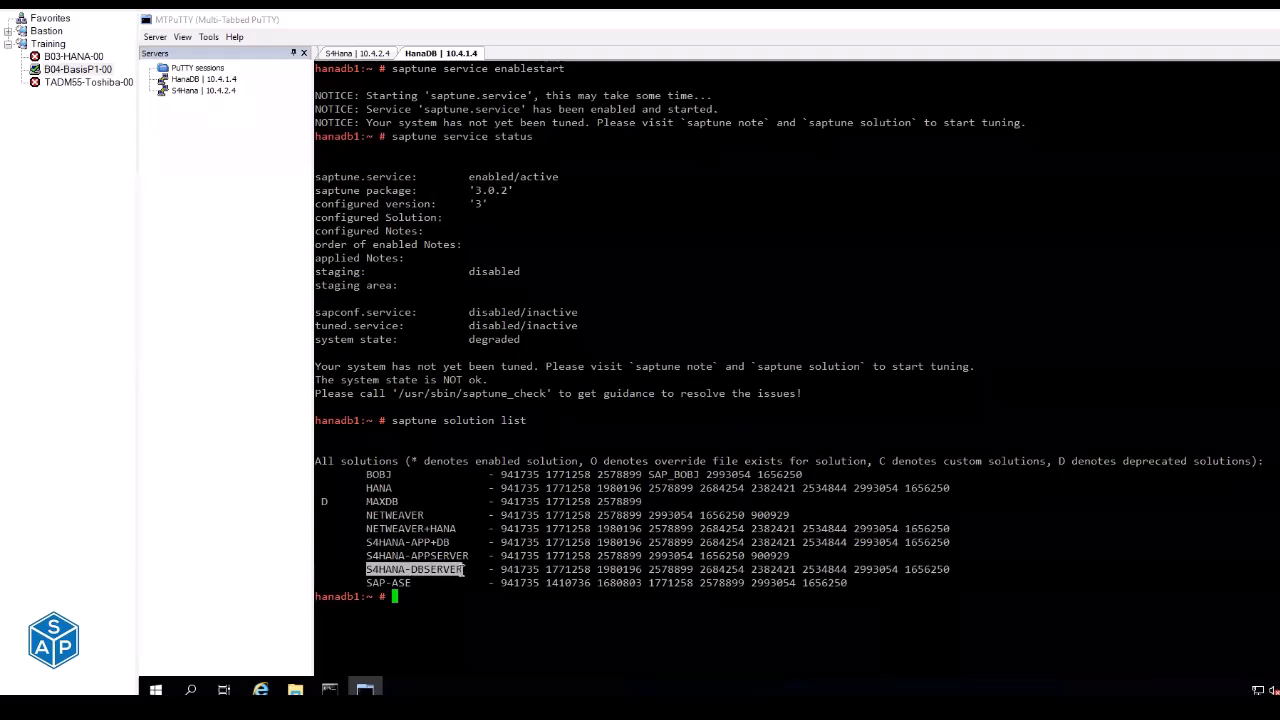
Copy the saptune solution simulate, apply and verify commands for S4HANA-DBSERVER and run them in the HanaDB session.
key("alt+Tab")
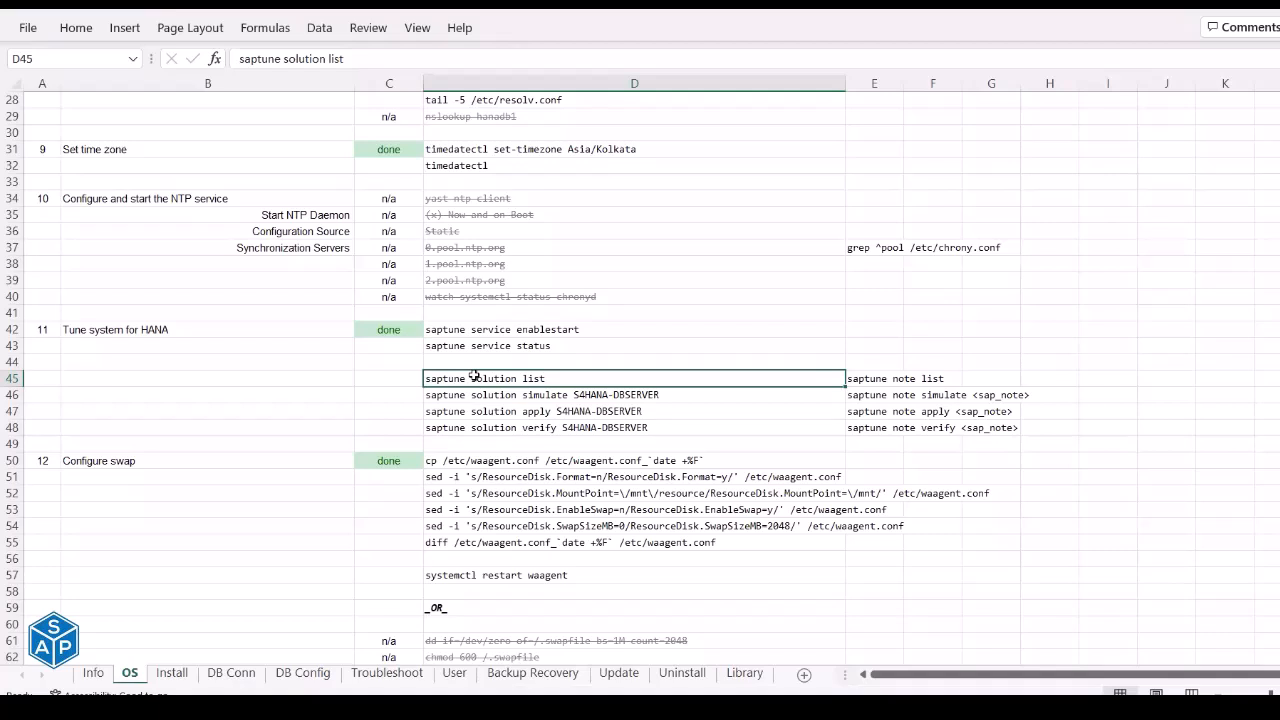
left_click_drag(472, 396, 474, 428)
key("ctrl+c")
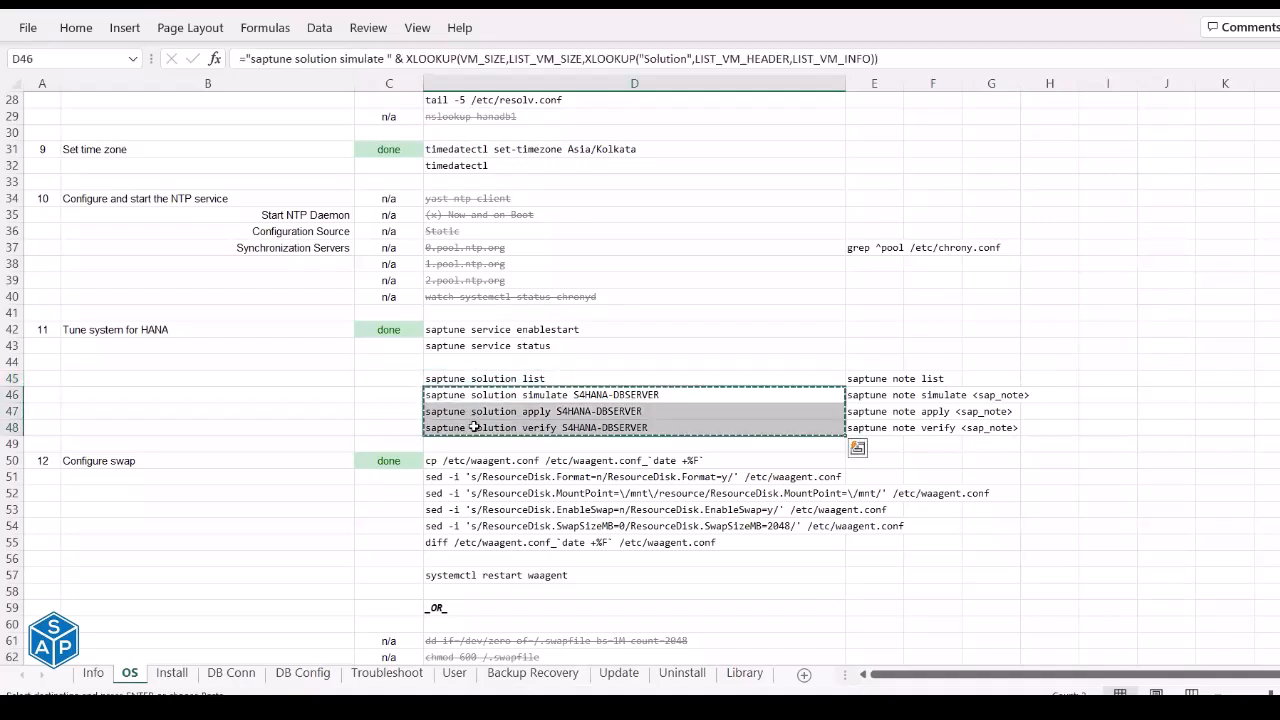
key("alt+Tab")
right_click(476, 426)
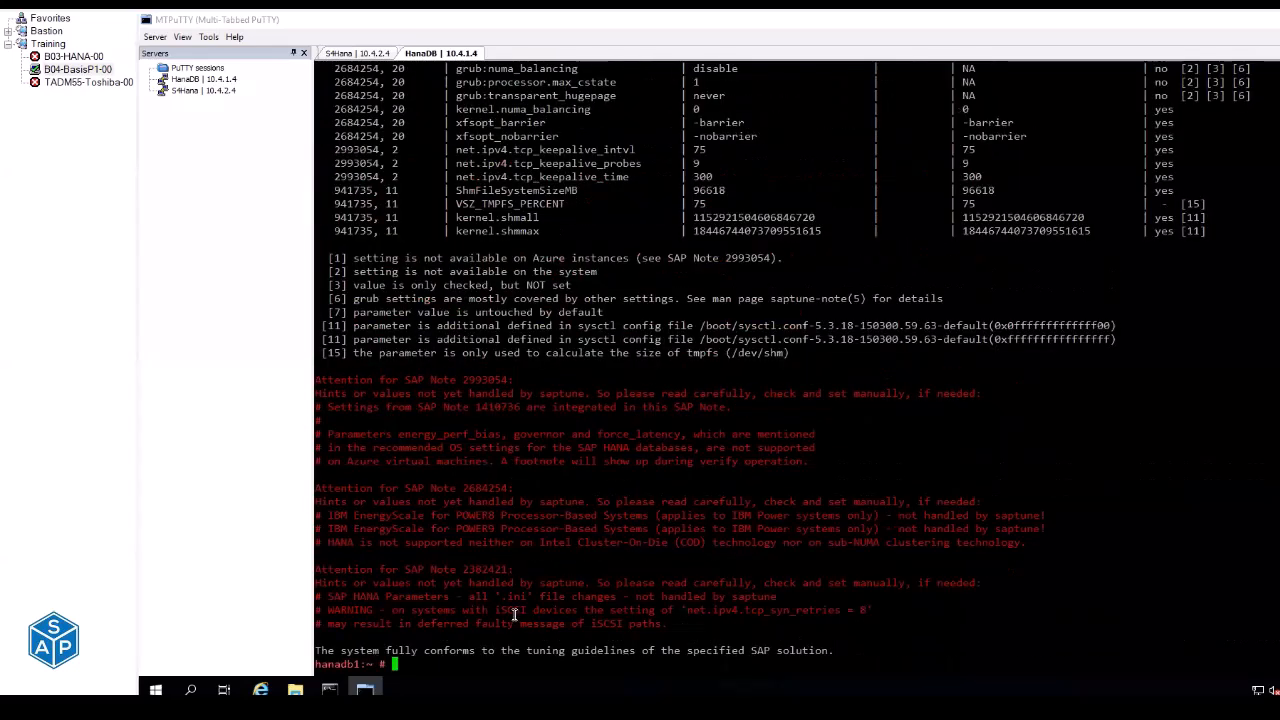
Run the copied "saptune solution list" command again in the HanaDB session to check which solution is enabled.
key("alt+Tab")
left_click(532, 411)
left_click(530, 427)
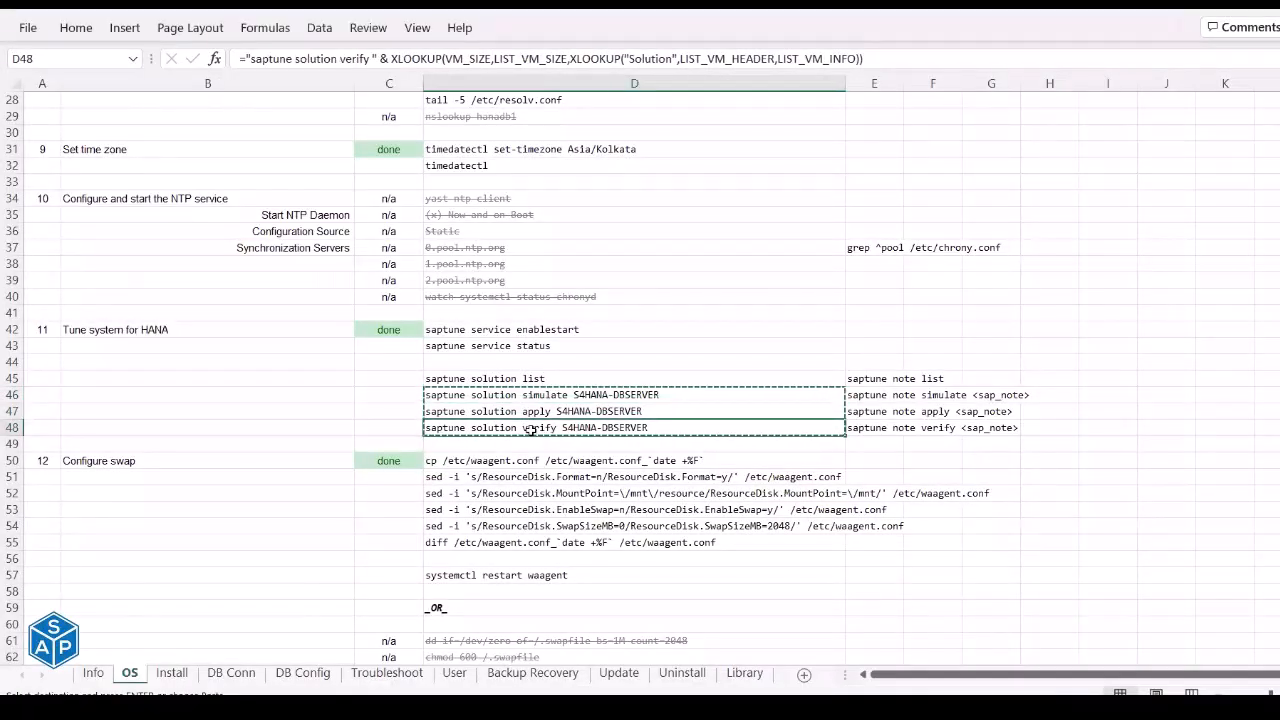
left_click(524, 377)
key("ctrl+c")
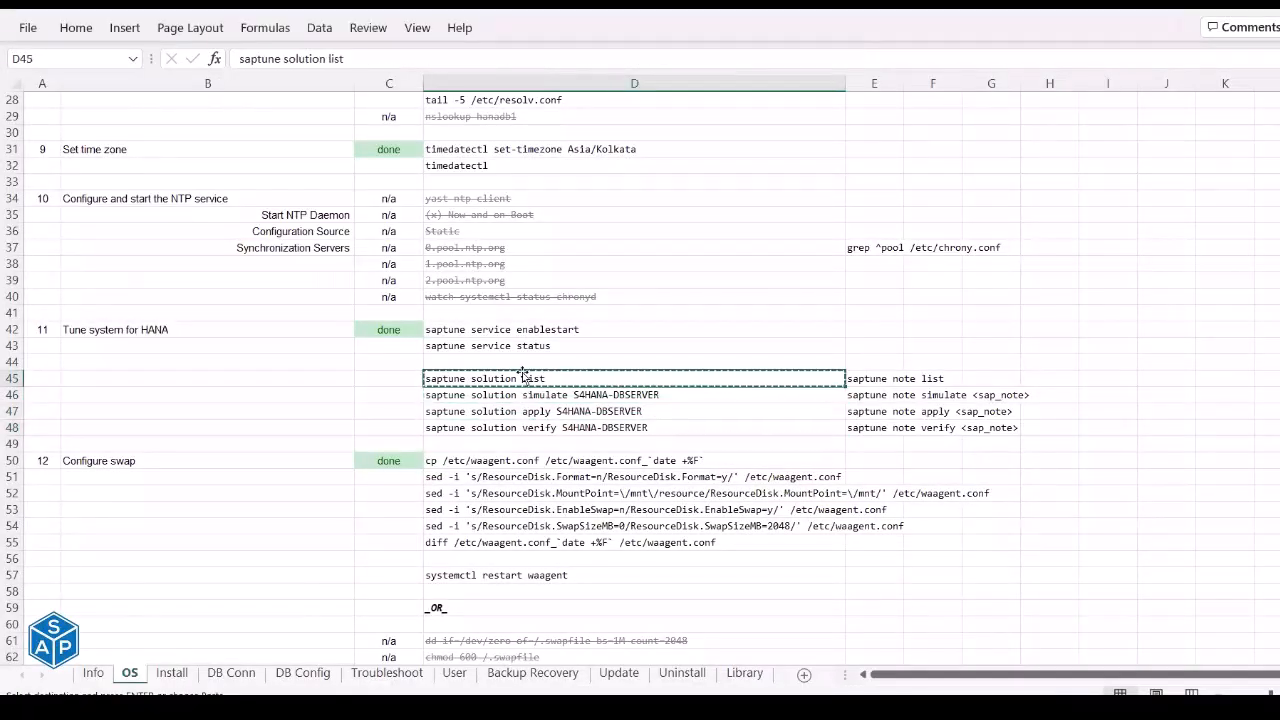
key("alt+Tab")
right_click(327, 634)
left_click_drag(327, 634, 660, 636)
left_click_drag(843, 630, 952, 638)
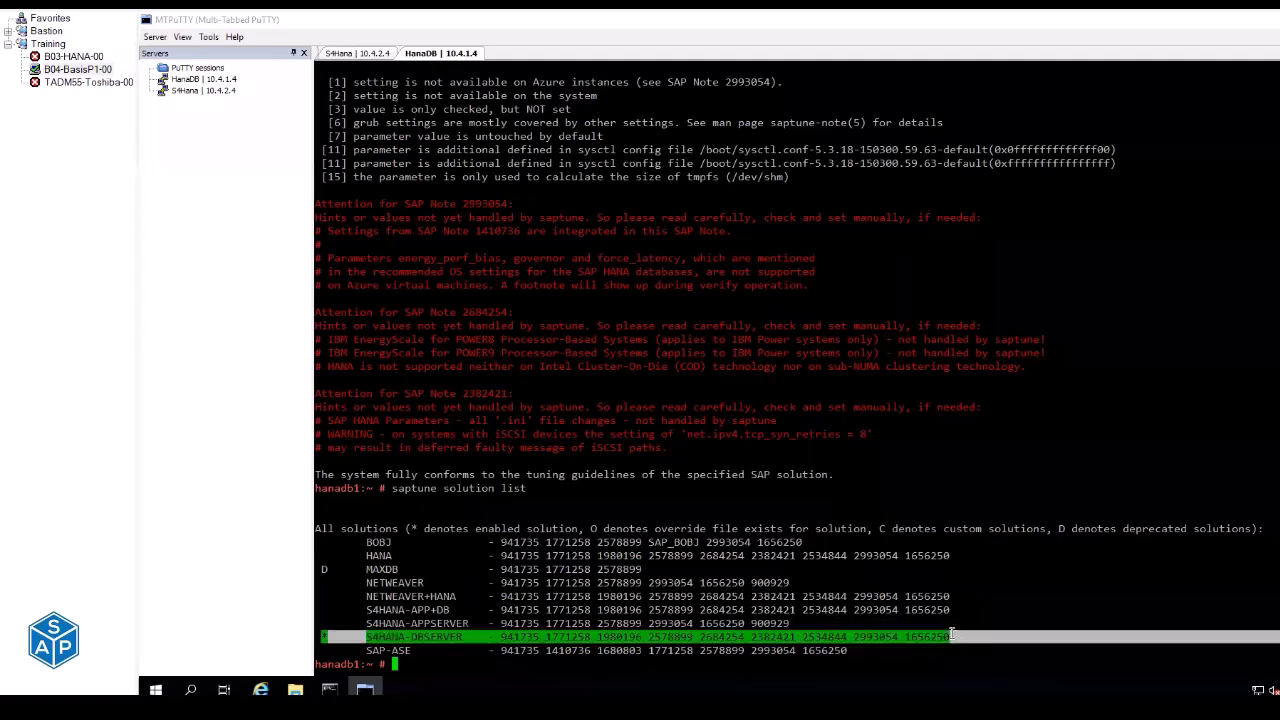
left_click(770, 565)
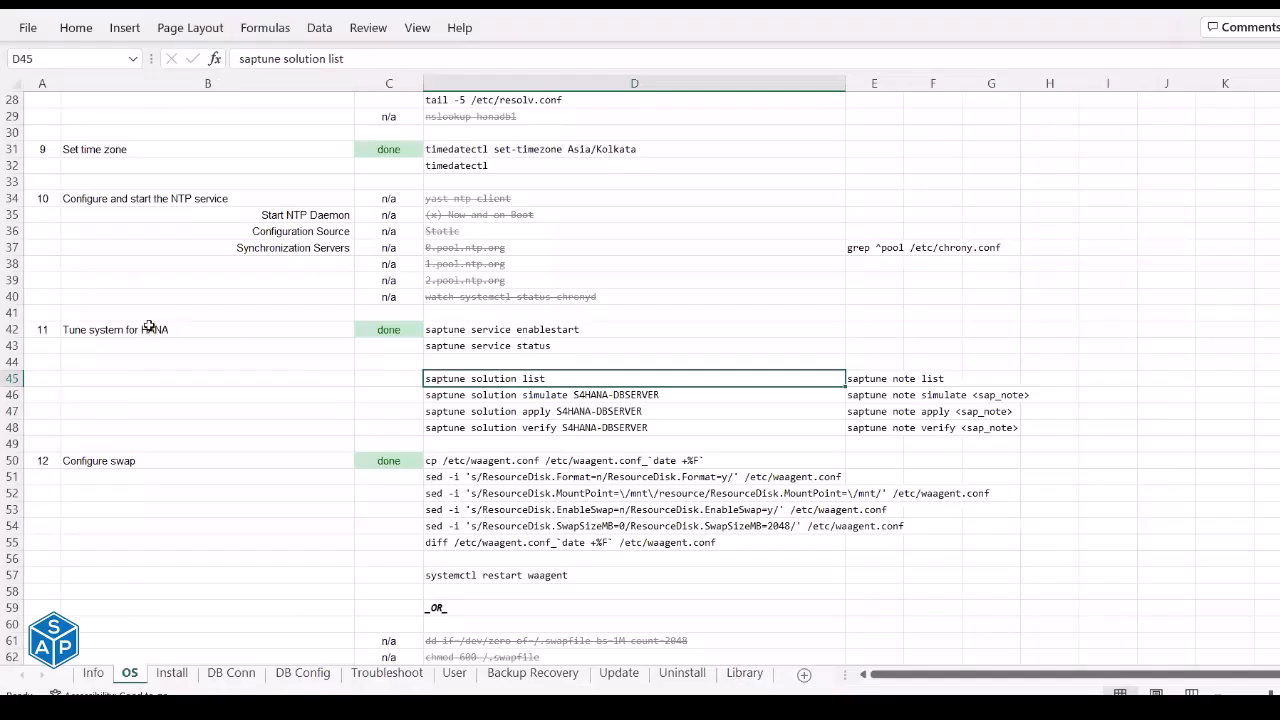
Go to the Configure swap section of the OS sheet, copy "free -m" and run it in the cleared HanaDB session to check swap.
left_click(148, 328)
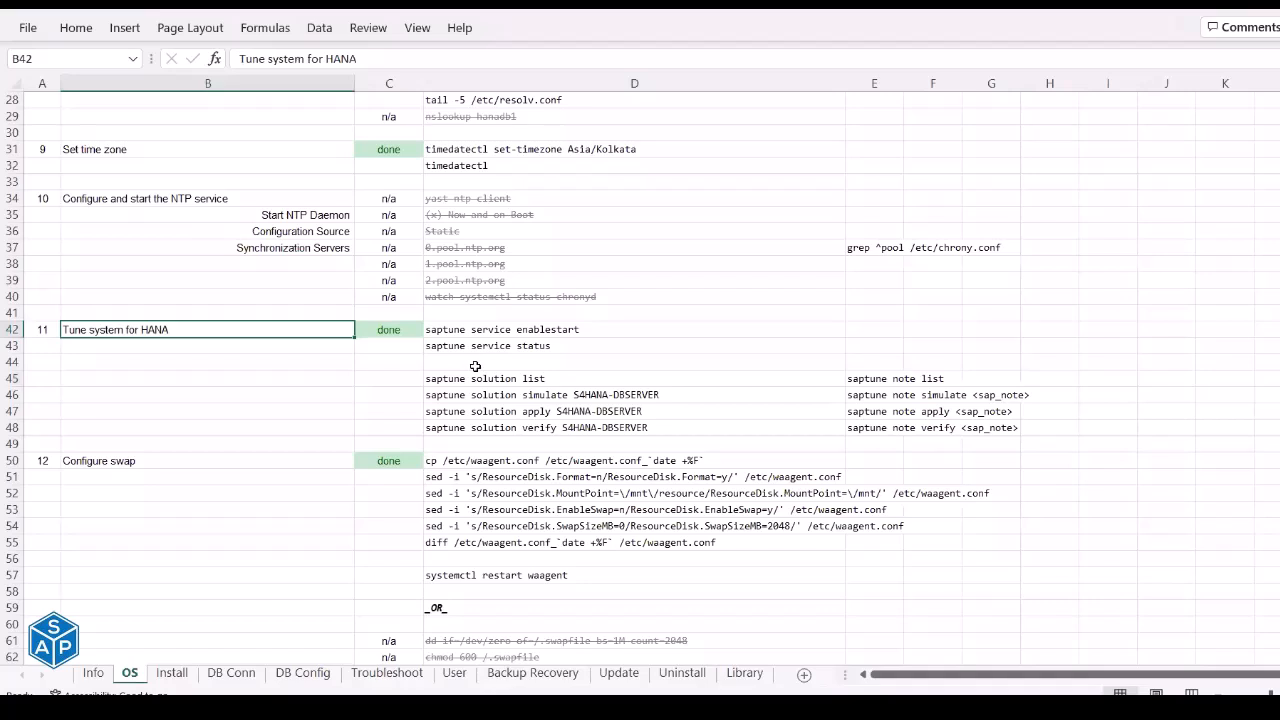
scroll(475, 366, "down", 1)
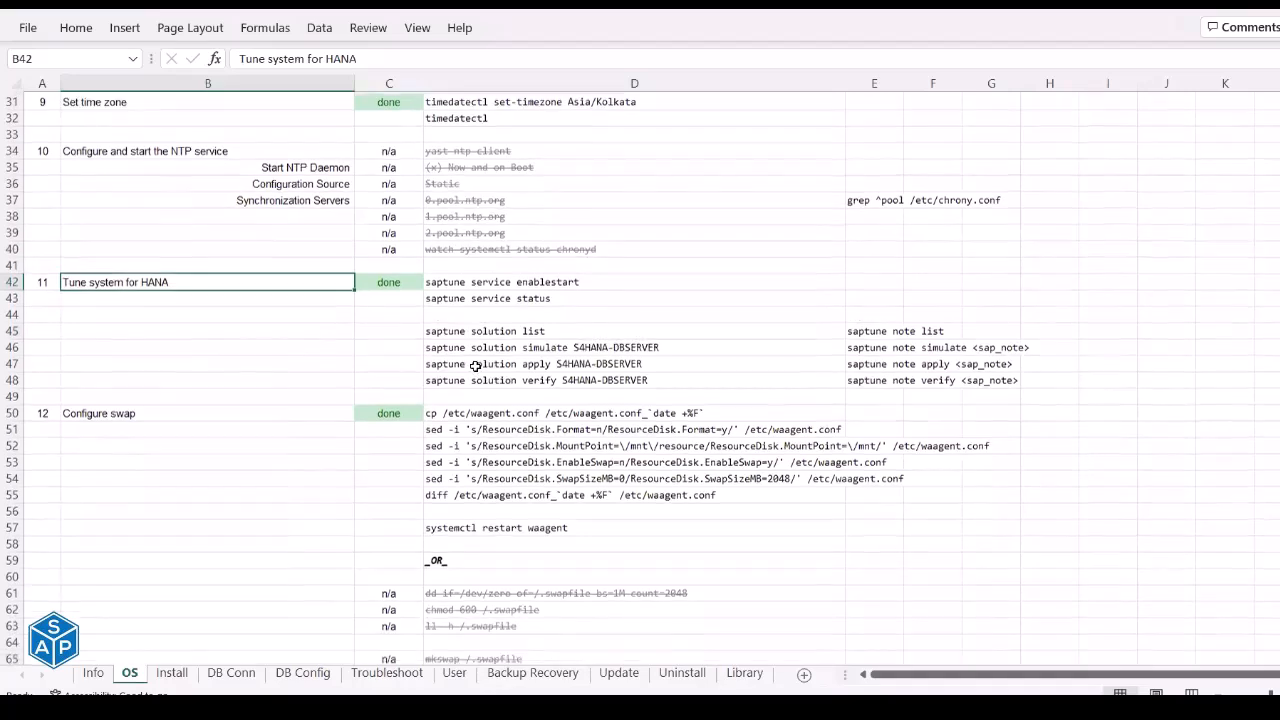
scroll(480, 377, "down", 2)
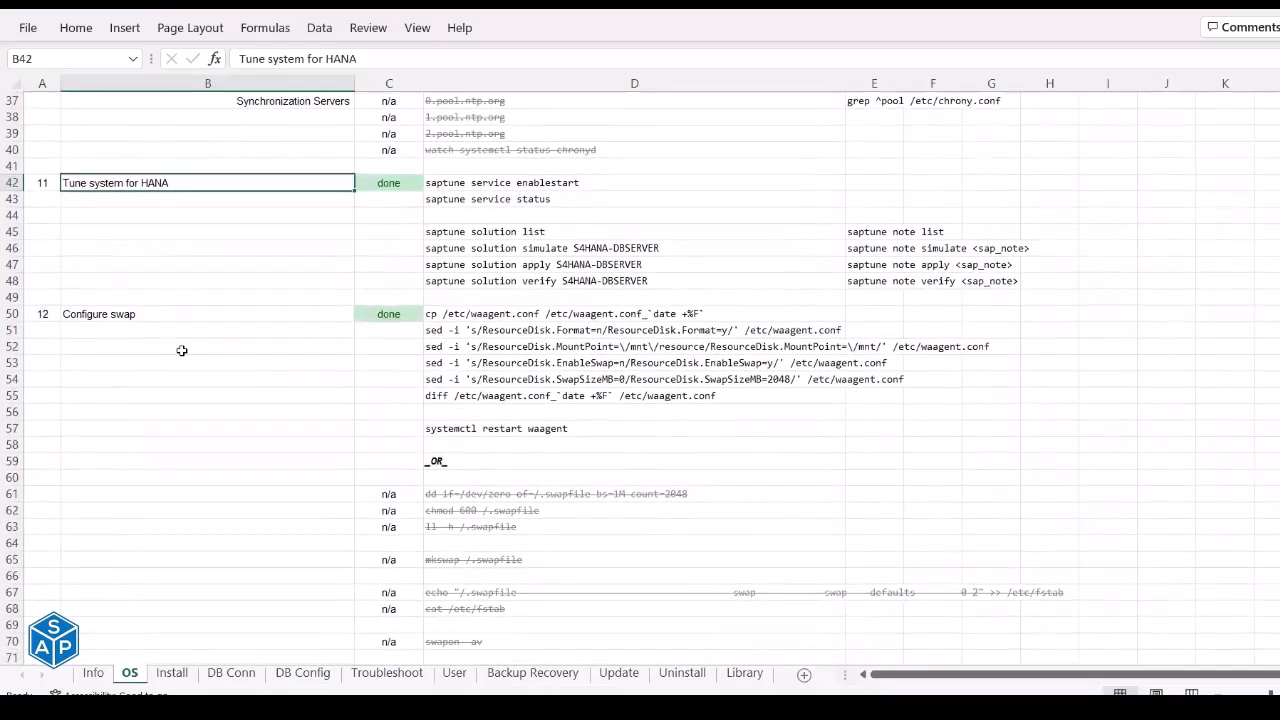
left_click(144, 316)
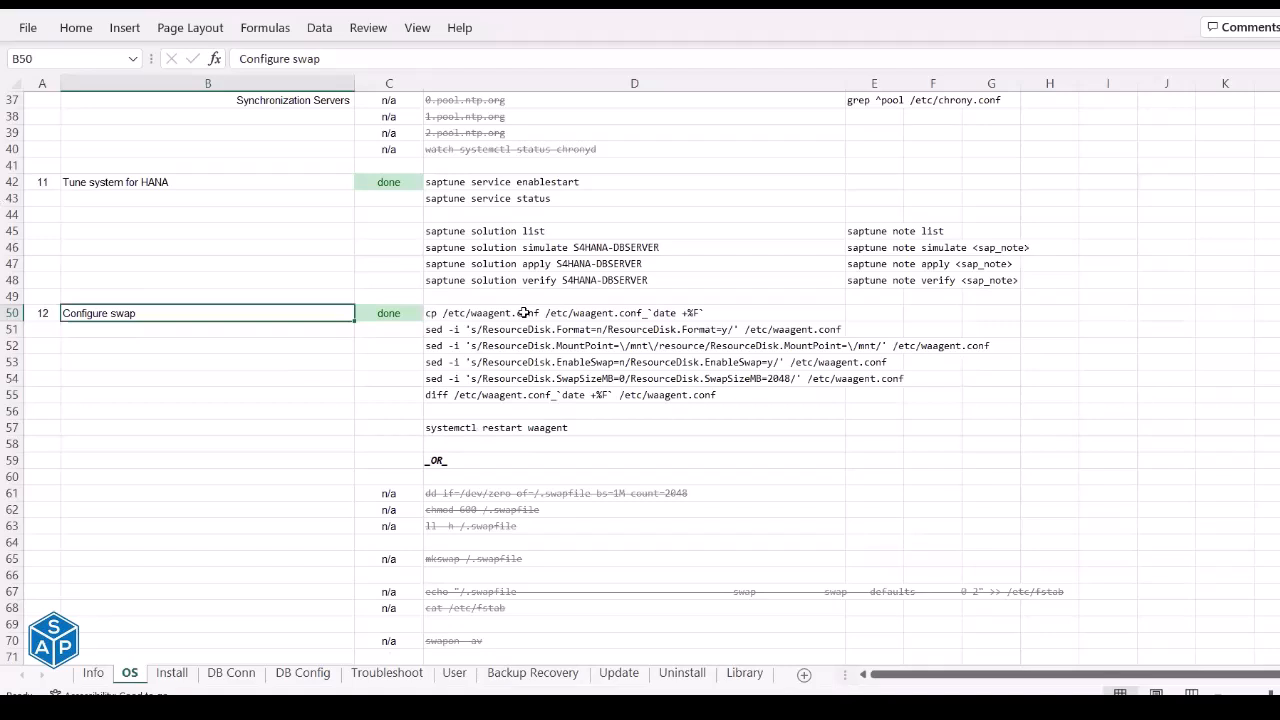
scroll(521, 465, "down", 2)
left_click_drag(484, 575, 480, 591)
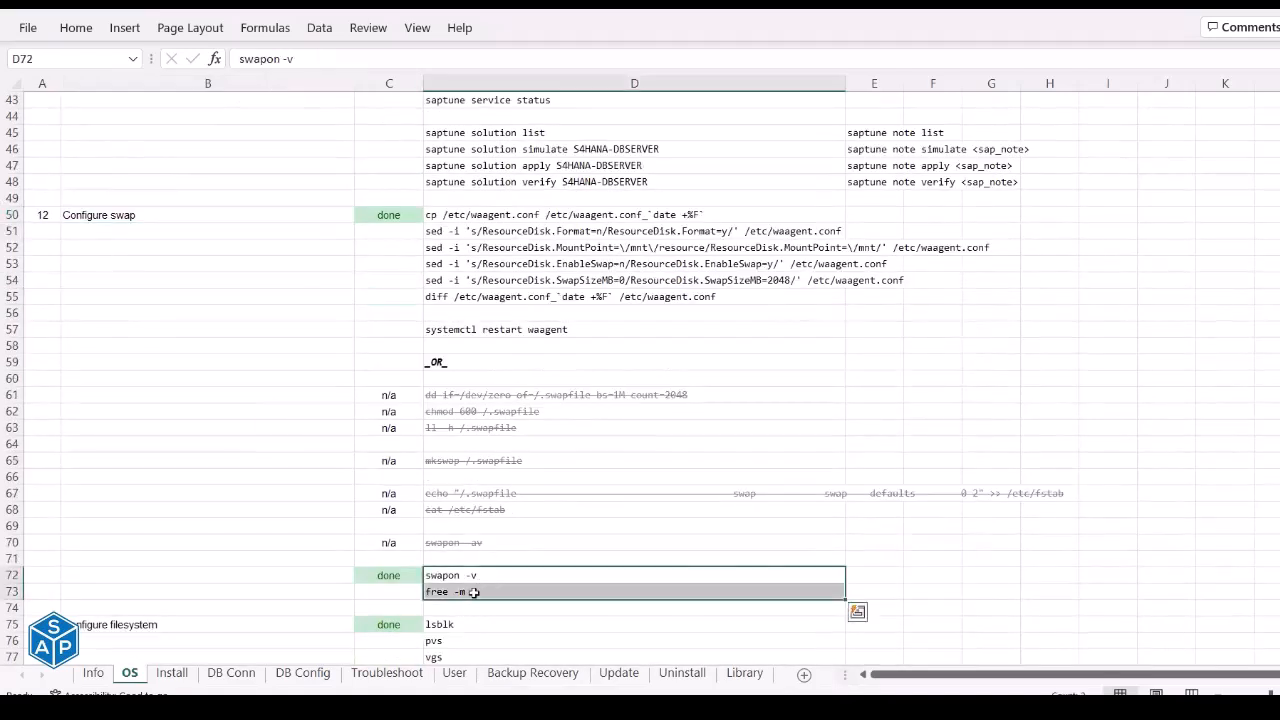
key("ctrl+q")
left_click(480, 590)
key("ctrl+c")
key("alt+Tab")
key("ctrl+l")
right_click(582, 292)
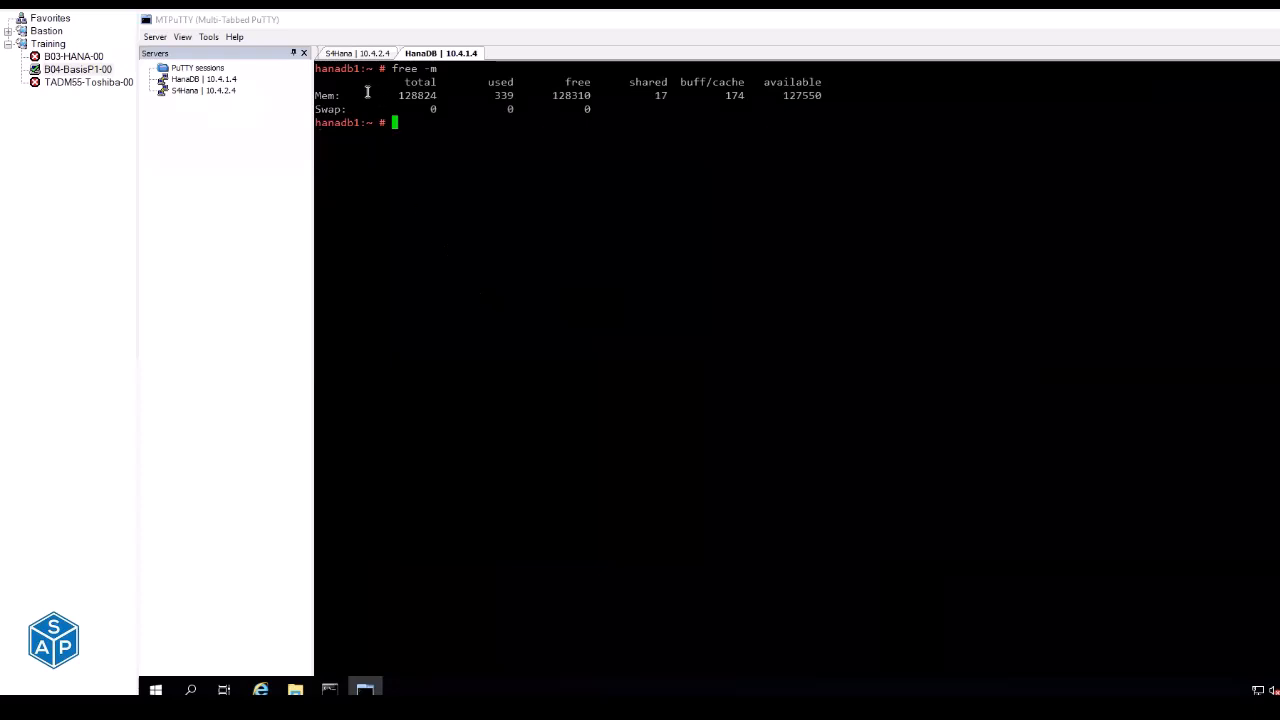
left_click_drag(336, 108, 604, 104)
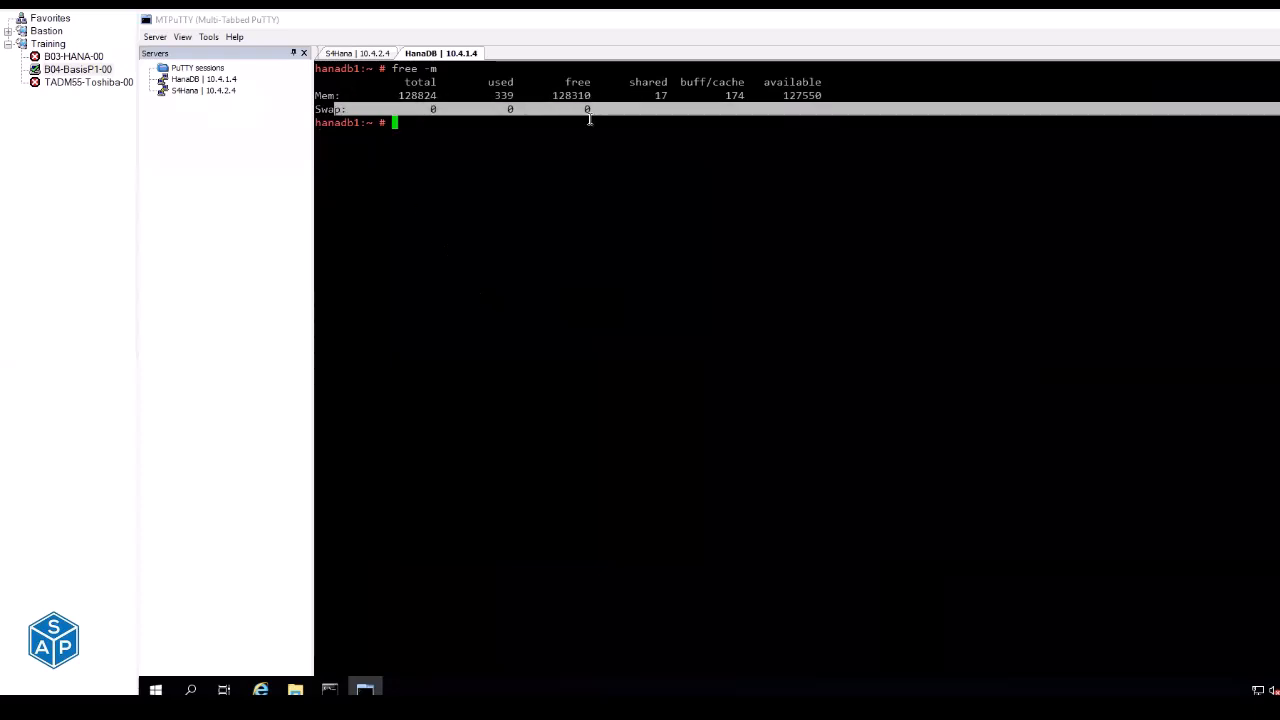
left_click(590, 120)
Copy the waagent.conf backup, four sed edits and diff command from Configure swap, run them in the HanaDB session, and review the diff output.
key("alt+Tab")
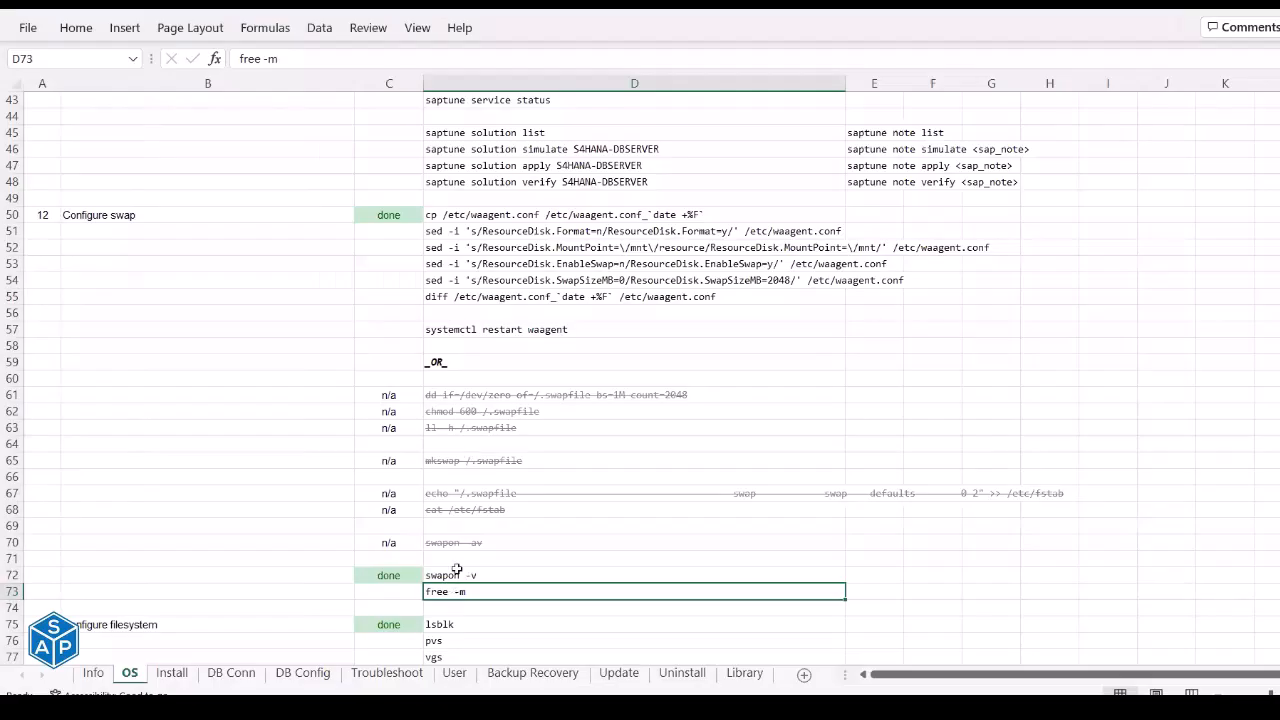
left_click(471, 213)
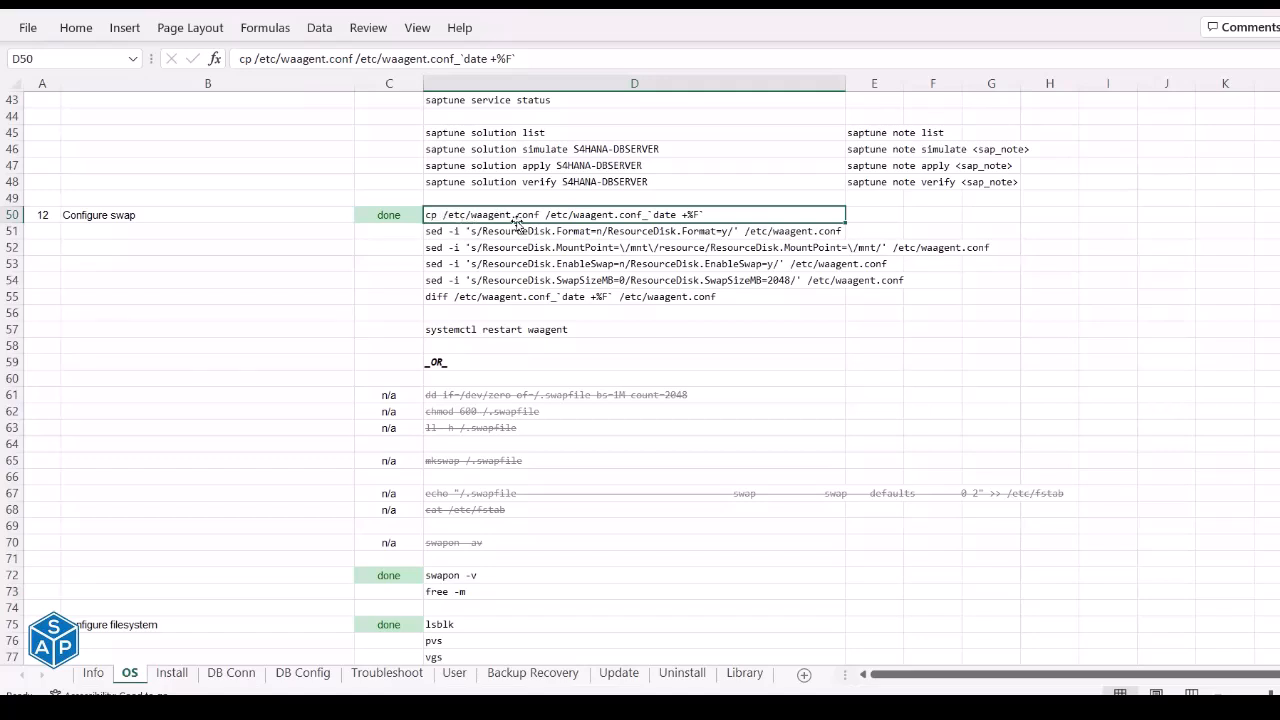
left_click_drag(492, 213, 494, 292)
key("ctrl+c")
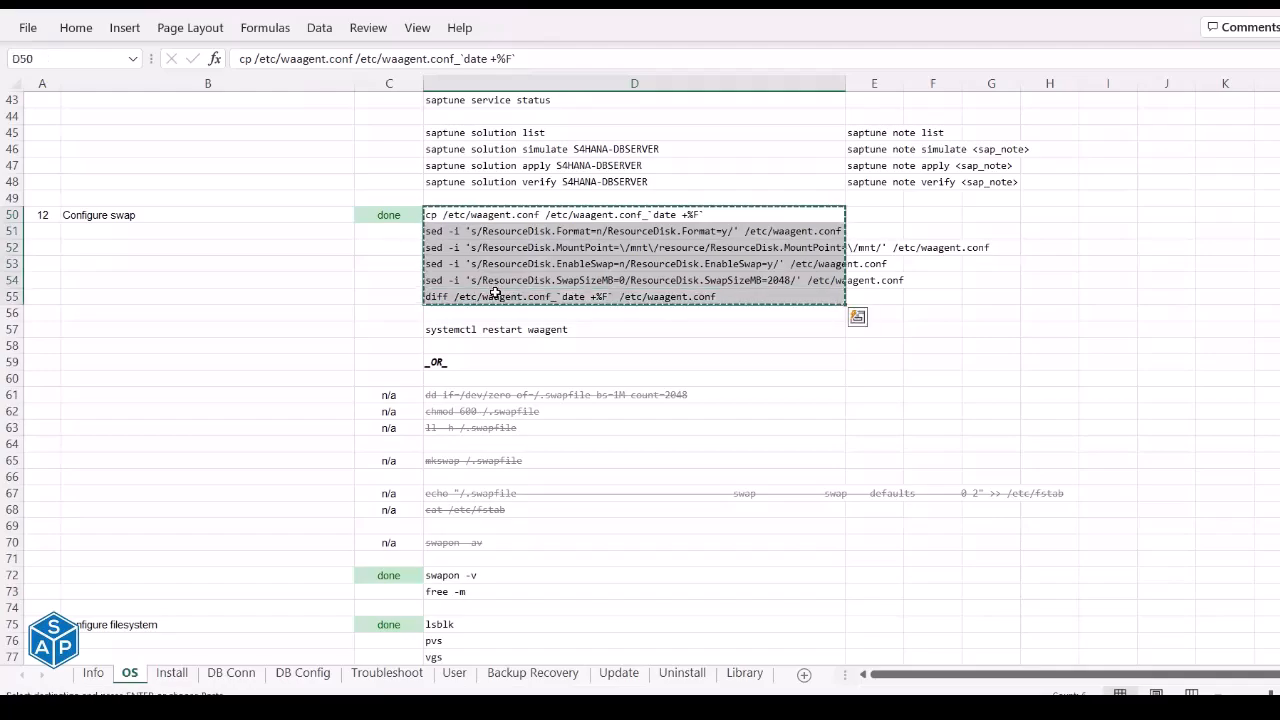
key("alt+Tab")
right_click(497, 292)
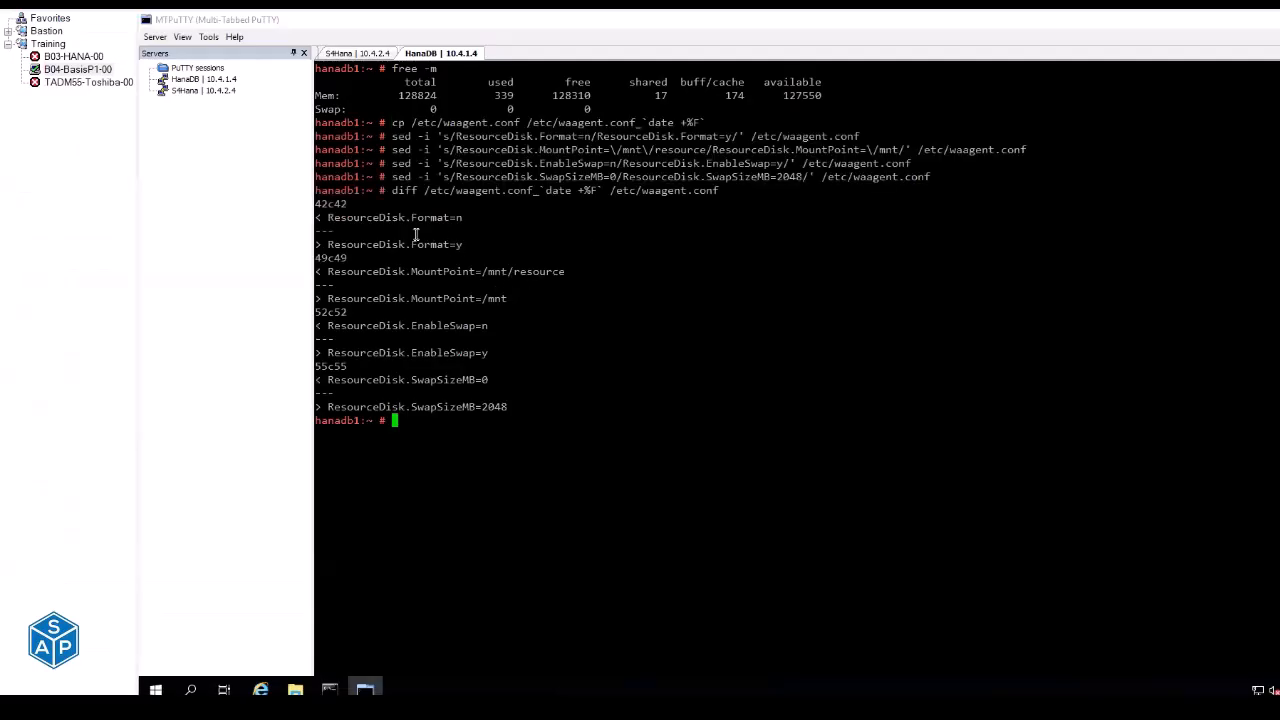
left_click_drag(374, 217, 568, 272)
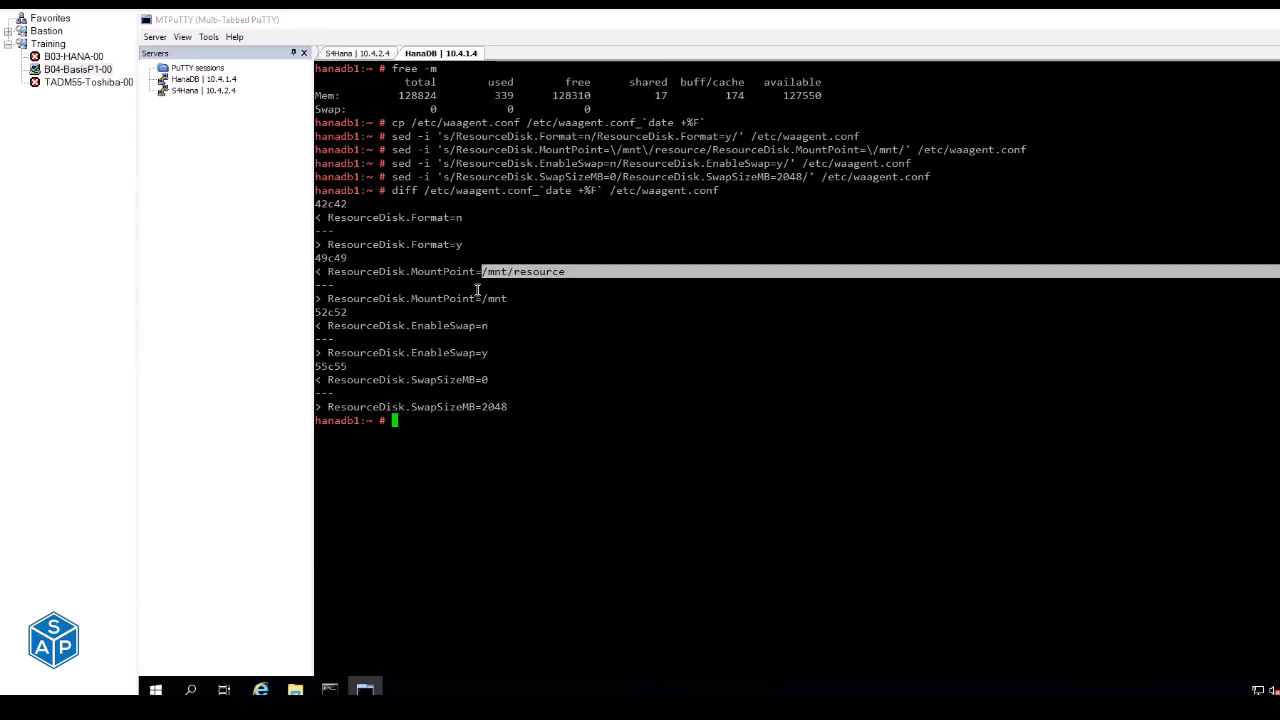
left_click_drag(475, 298, 508, 298)
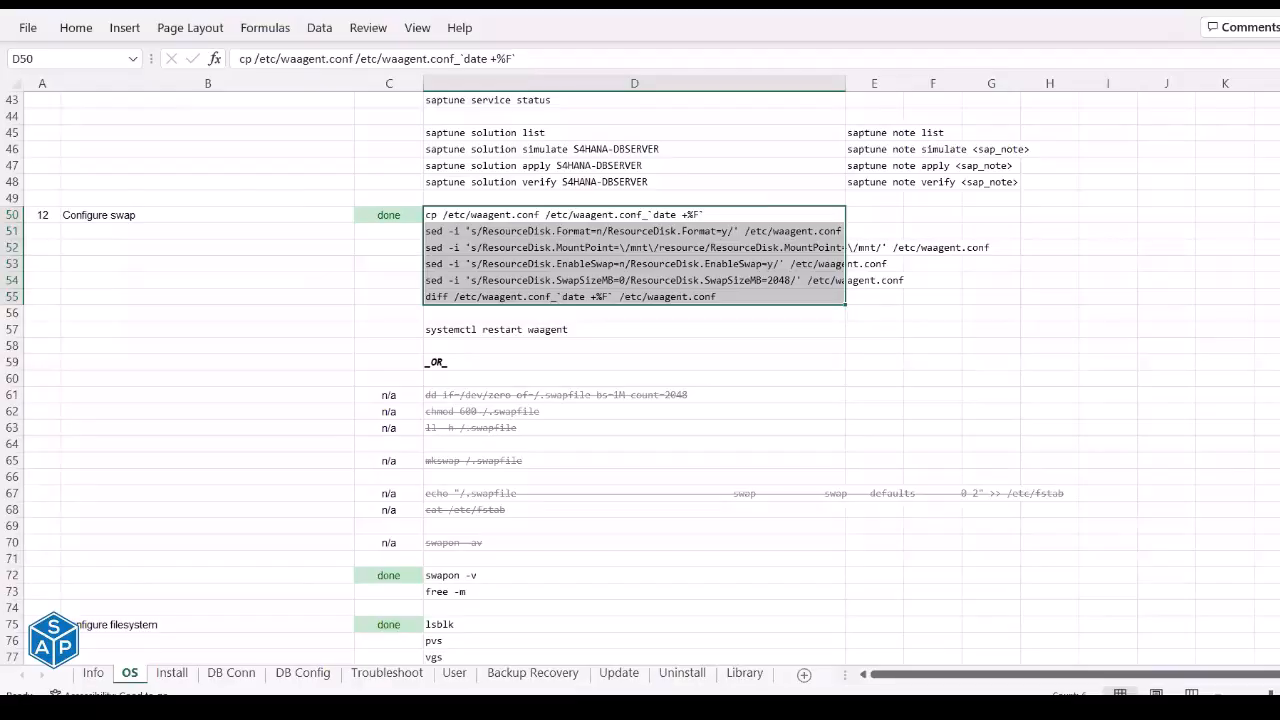
Switch to the Azure portal and check the image offer in the properties of the B04-BasisP1-00-hanadb1 virtual machine.
scroll(717, 610, "up", 1)
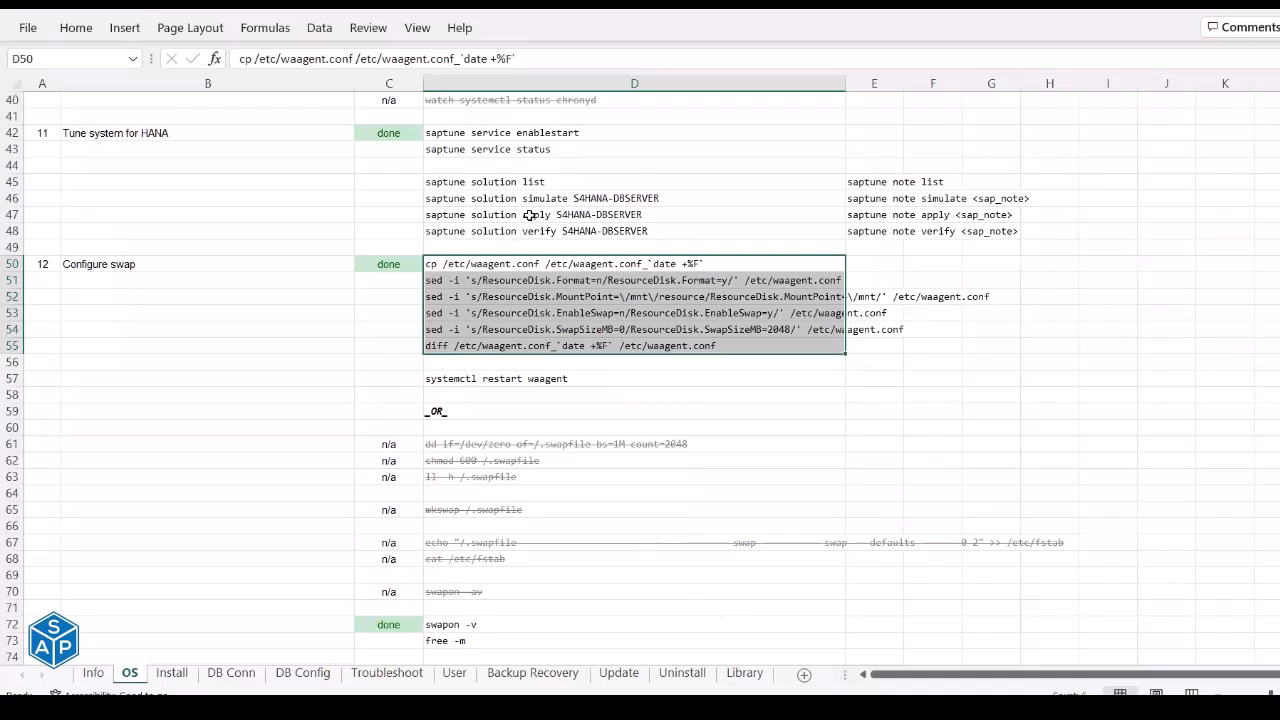
left_click(536, 134)
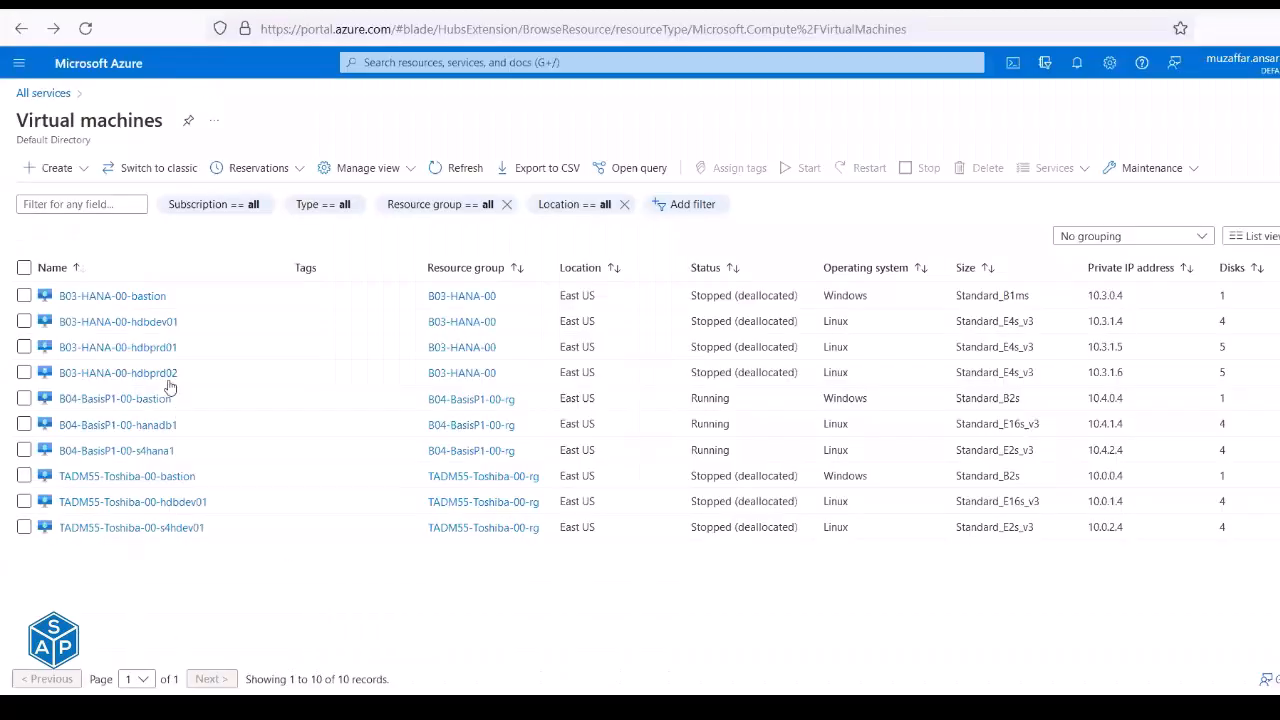
left_click(118, 425)
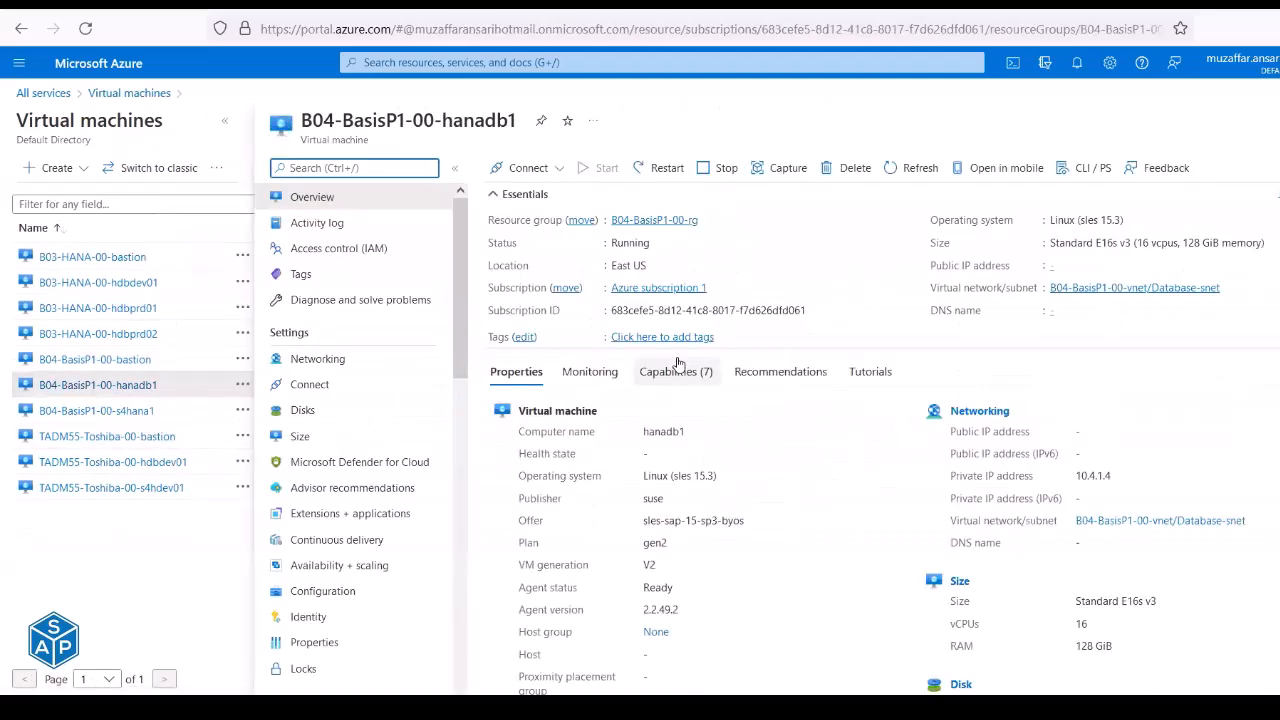
scroll(675, 362, "down", 2)
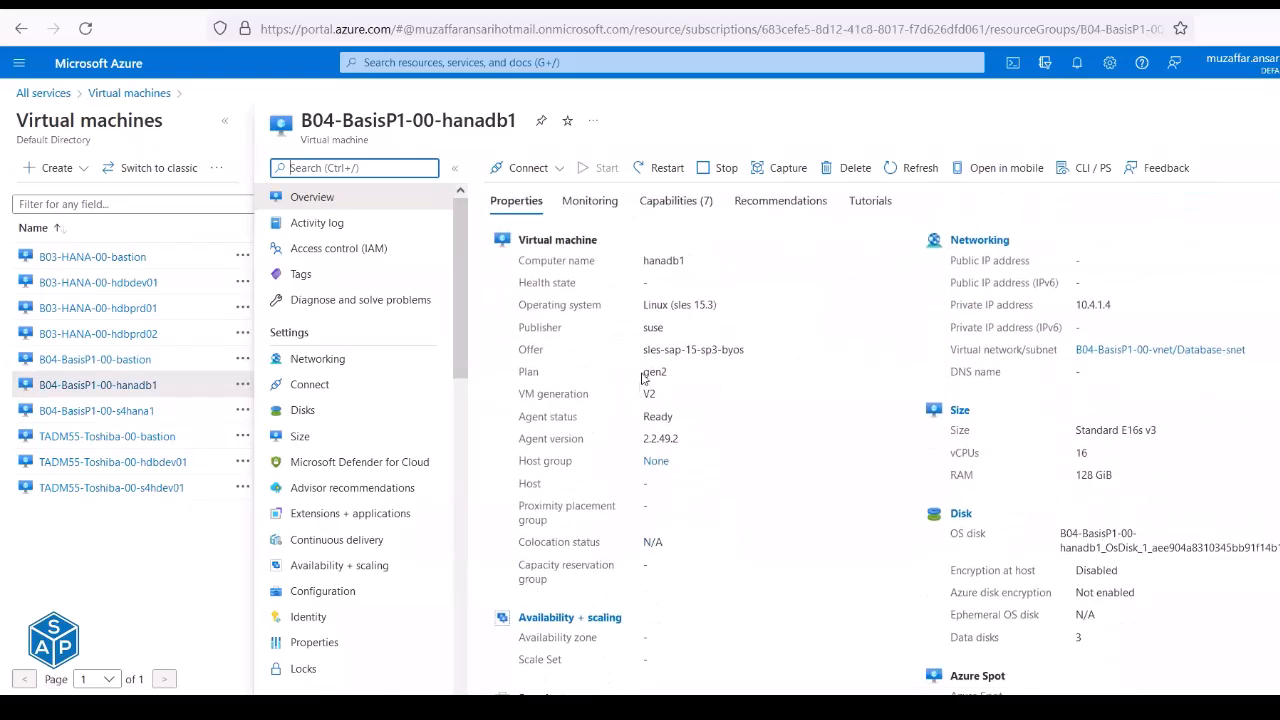
left_click_drag(644, 350, 681, 350)
Open the "Lab Setup - Basis P1" workbook and find the Image entry under Create Virtual Machine - HANA DB.
left_click(348, 706)
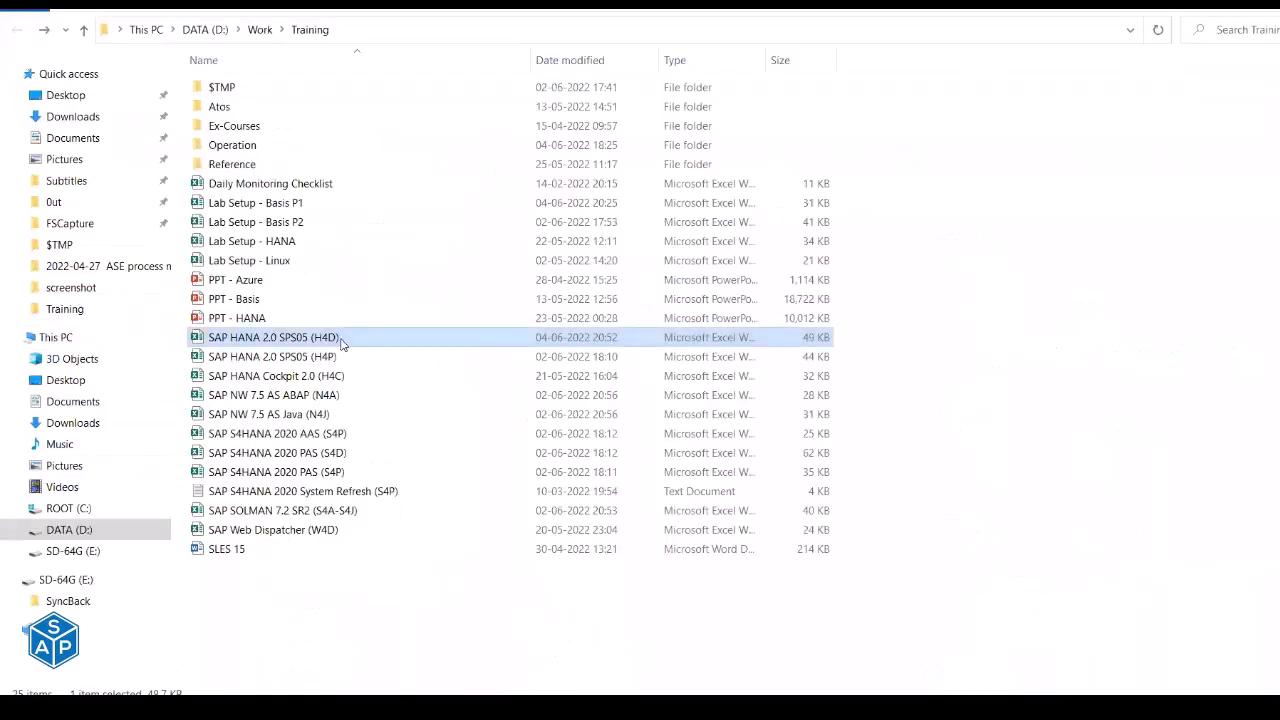
double_click(293, 203)
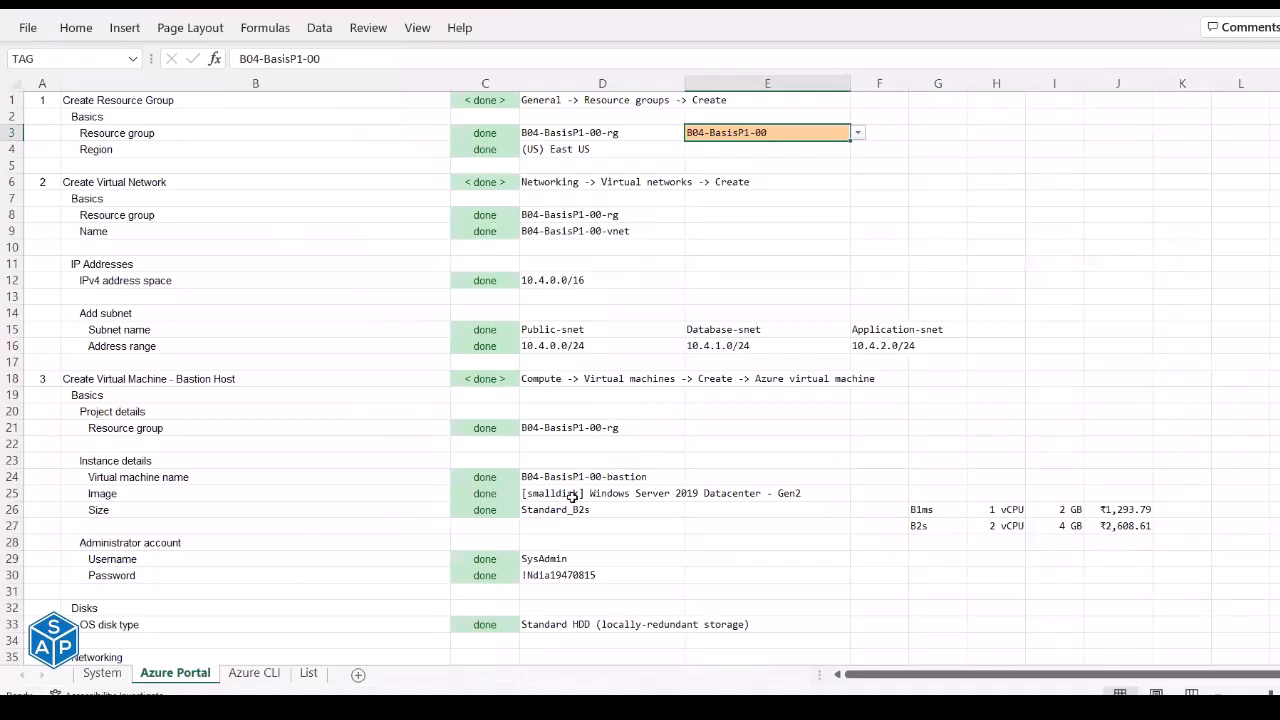
scroll(585, 494, "down", 8)
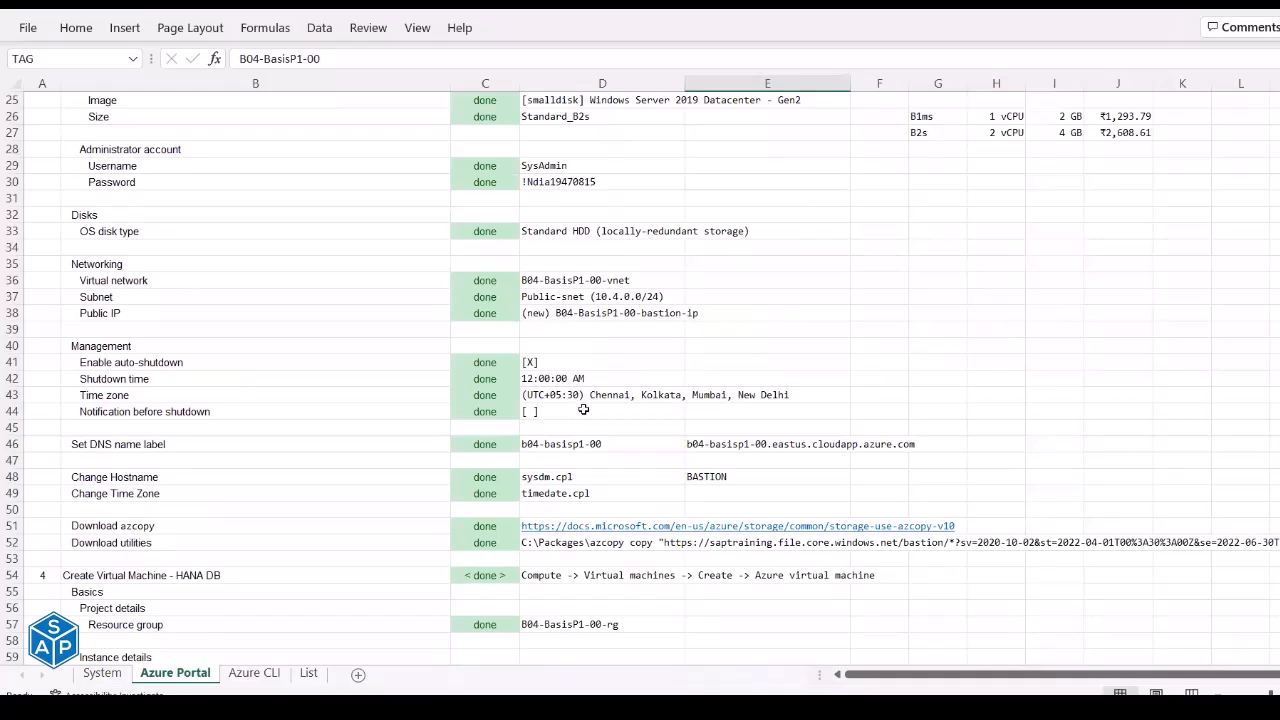
scroll(576, 382, "down", 3)
scroll(576, 382, "down", 4)
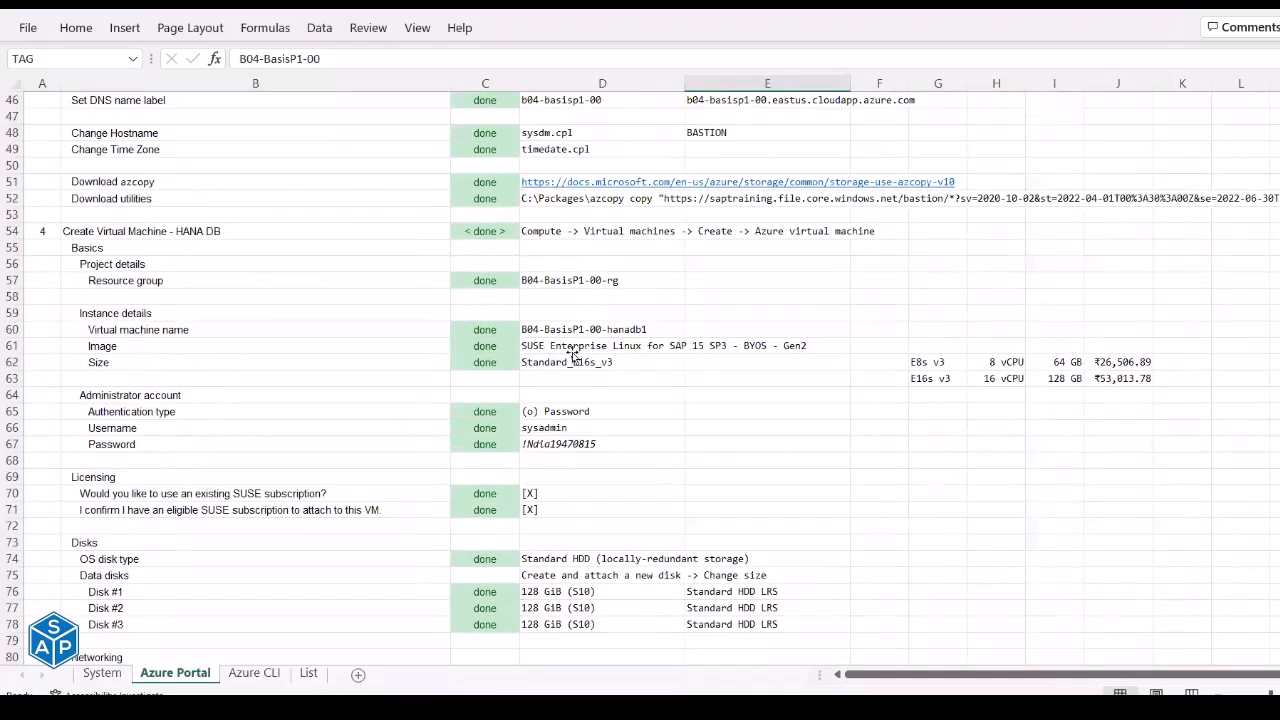
left_click(560, 347)
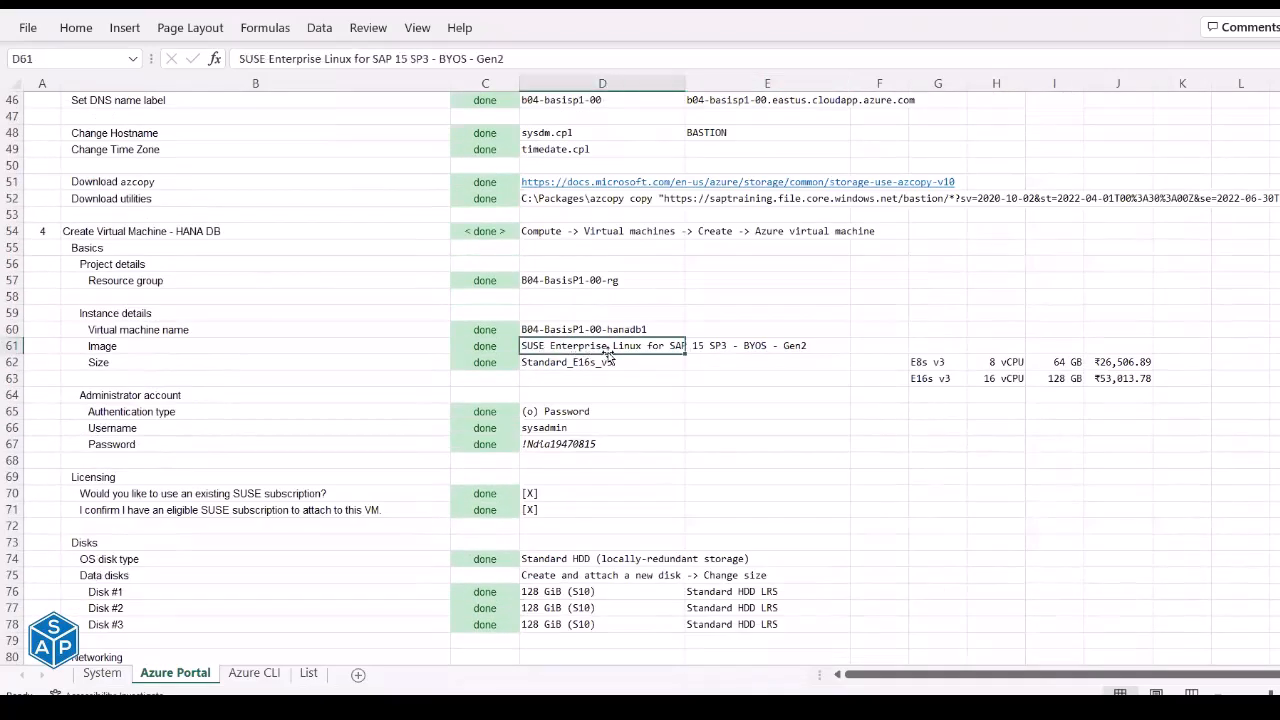
left_click(705, 351)
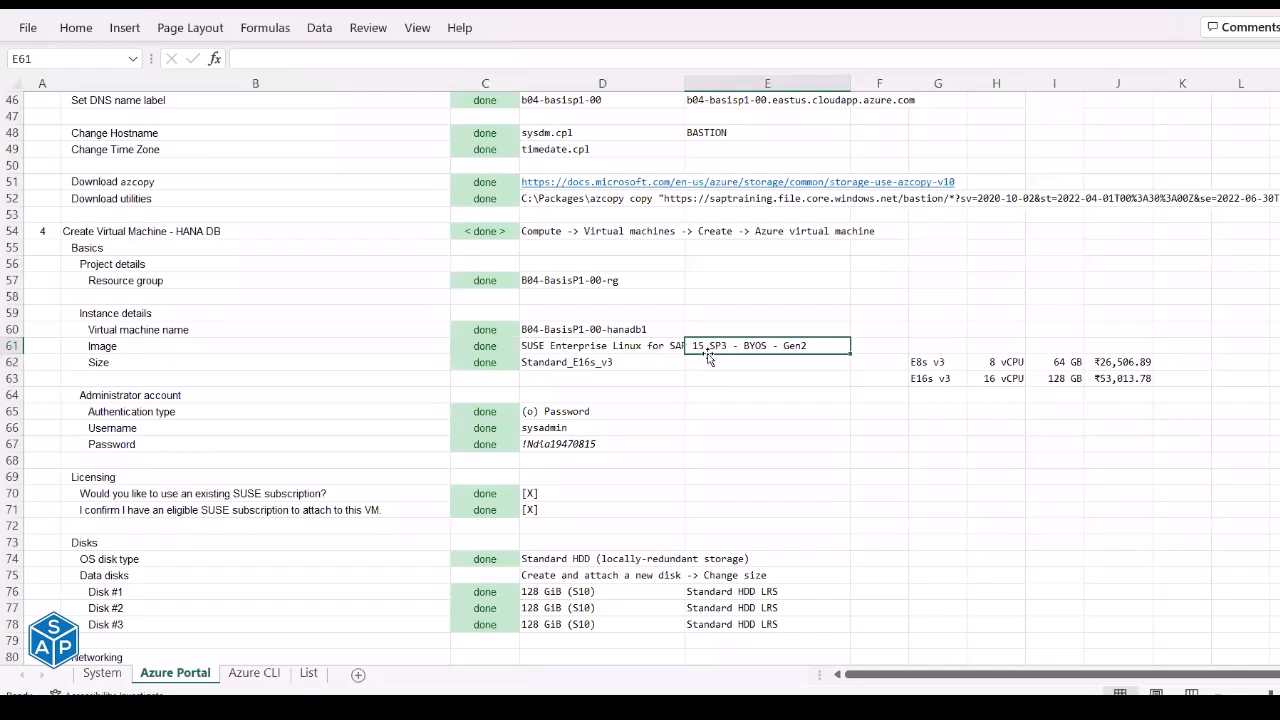
Highlight "for SAP" within the HANA DB virtual machine's image name and leave the cell unedited.
left_click_drag(652, 341, 697, 345)
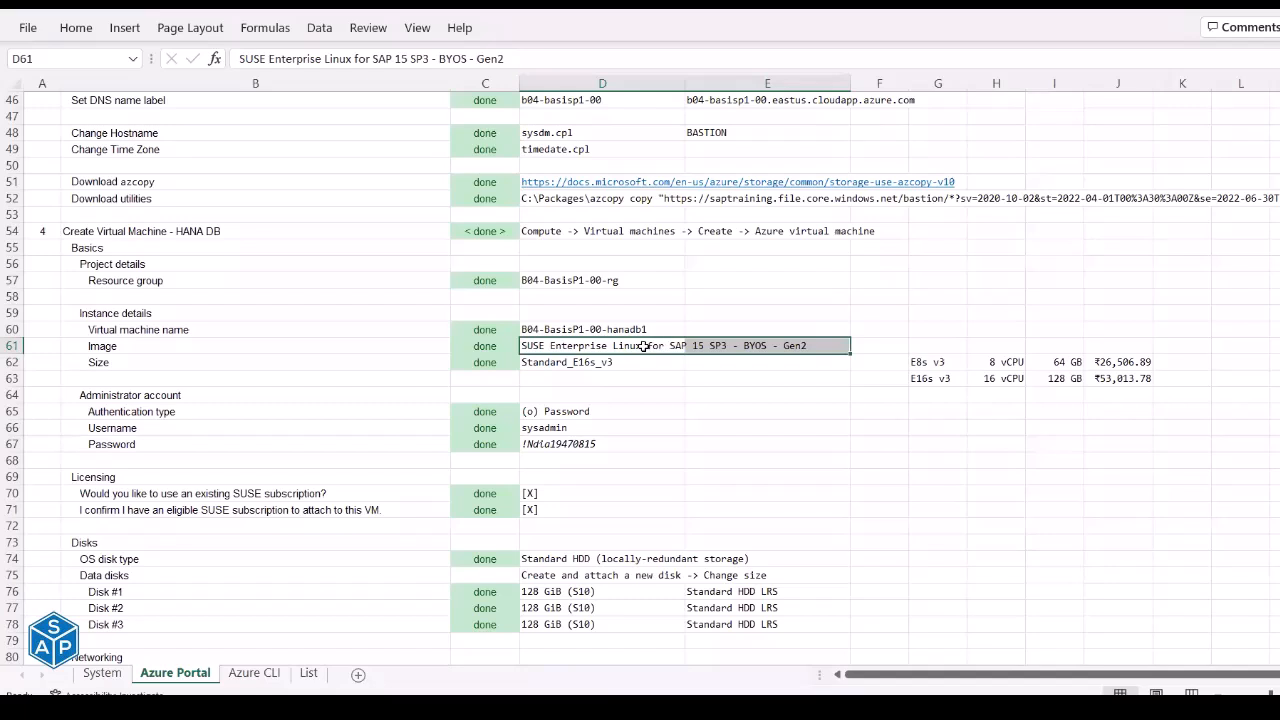
left_click(660, 346)
double_click(647, 346)
left_click_drag(647, 346, 686, 350)
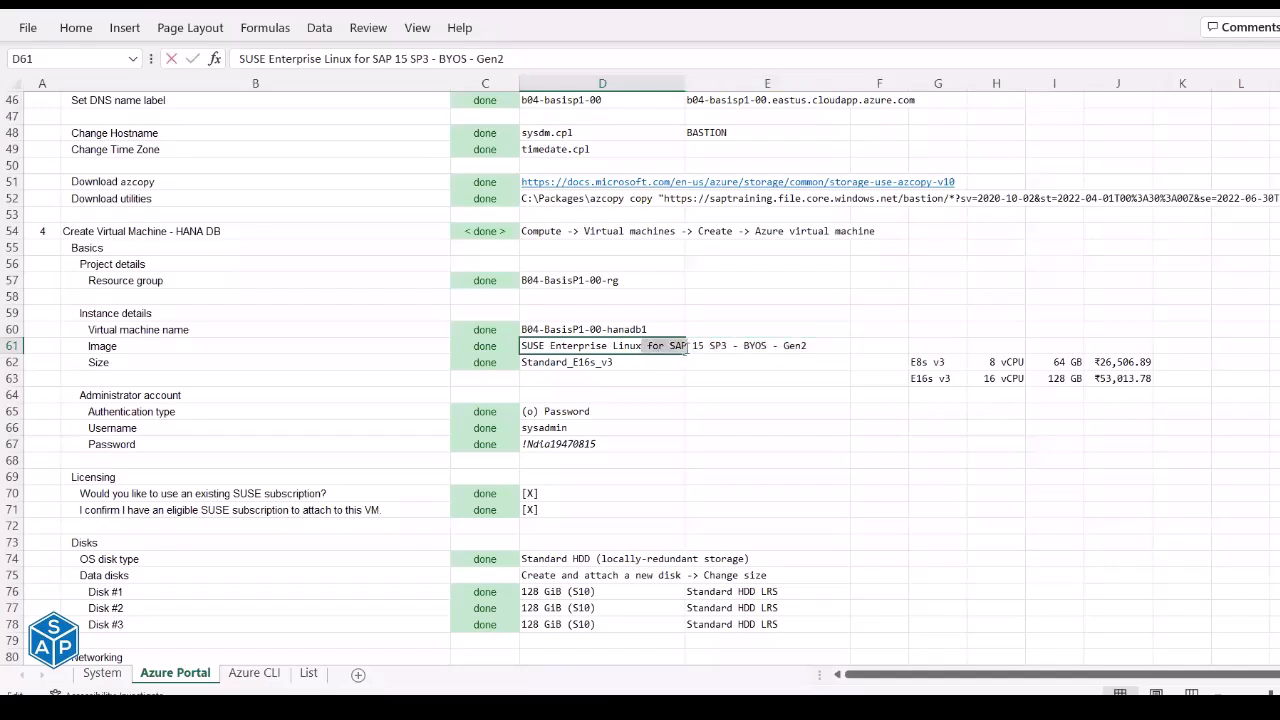
key("Escape")
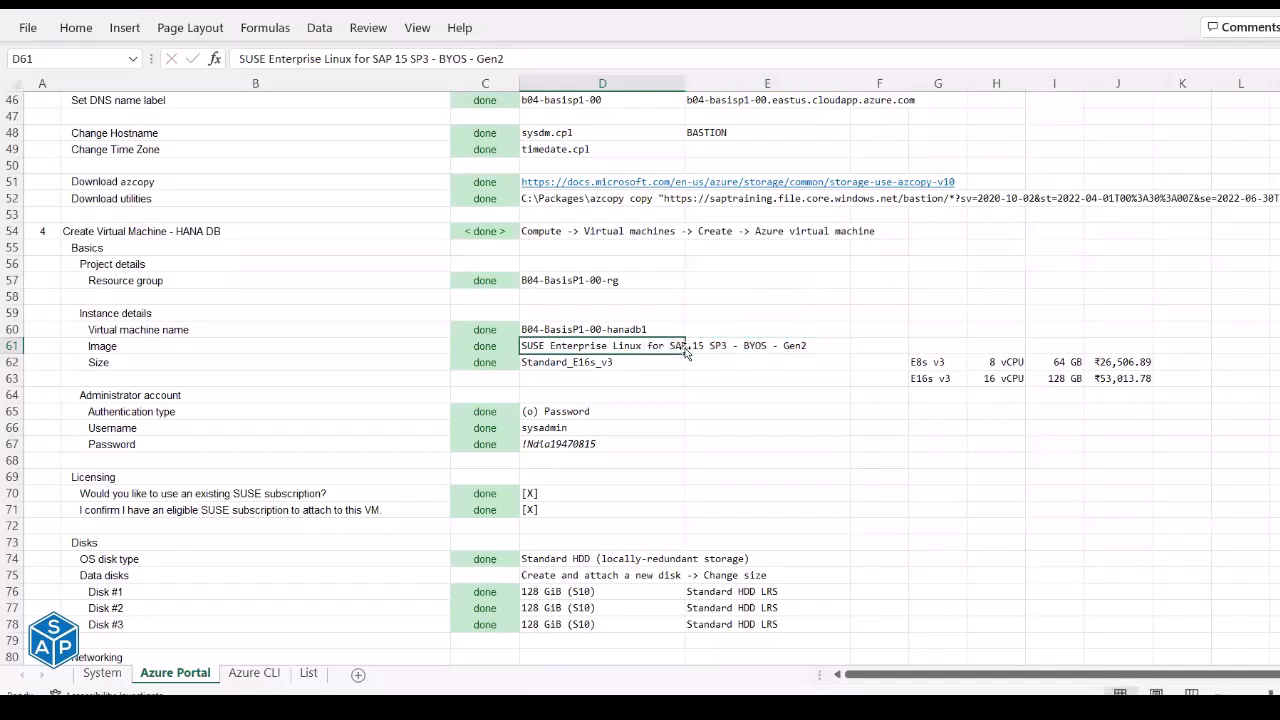
left_click_drag(674, 346, 693, 346)
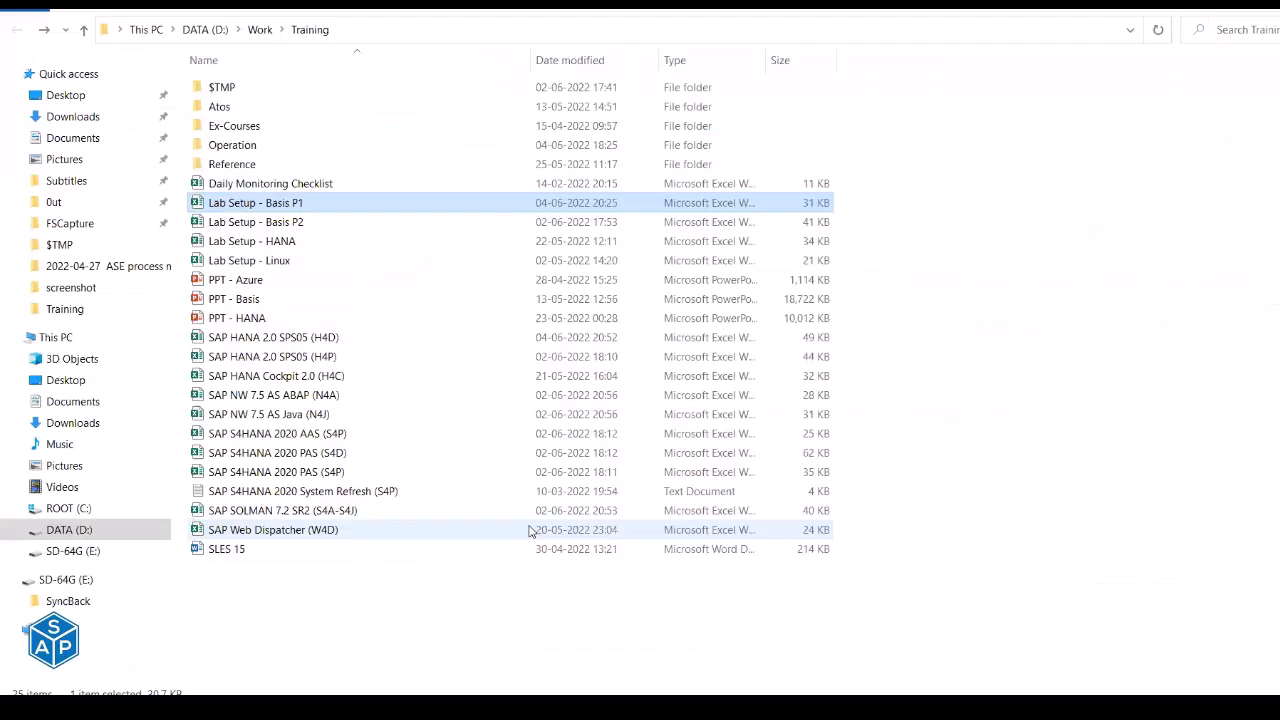
Return to the HanaDB session and examine the EnableSwap and SwapSizeMB differences in the waagent.conf diff output.
key("alt+Tab")
key("alt+Tab")
key("alt+Tab")
key("alt+Tab")
key("alt+Tab")
key("alt+Tab")
key("alt+Tab")
key("alt+Tab")
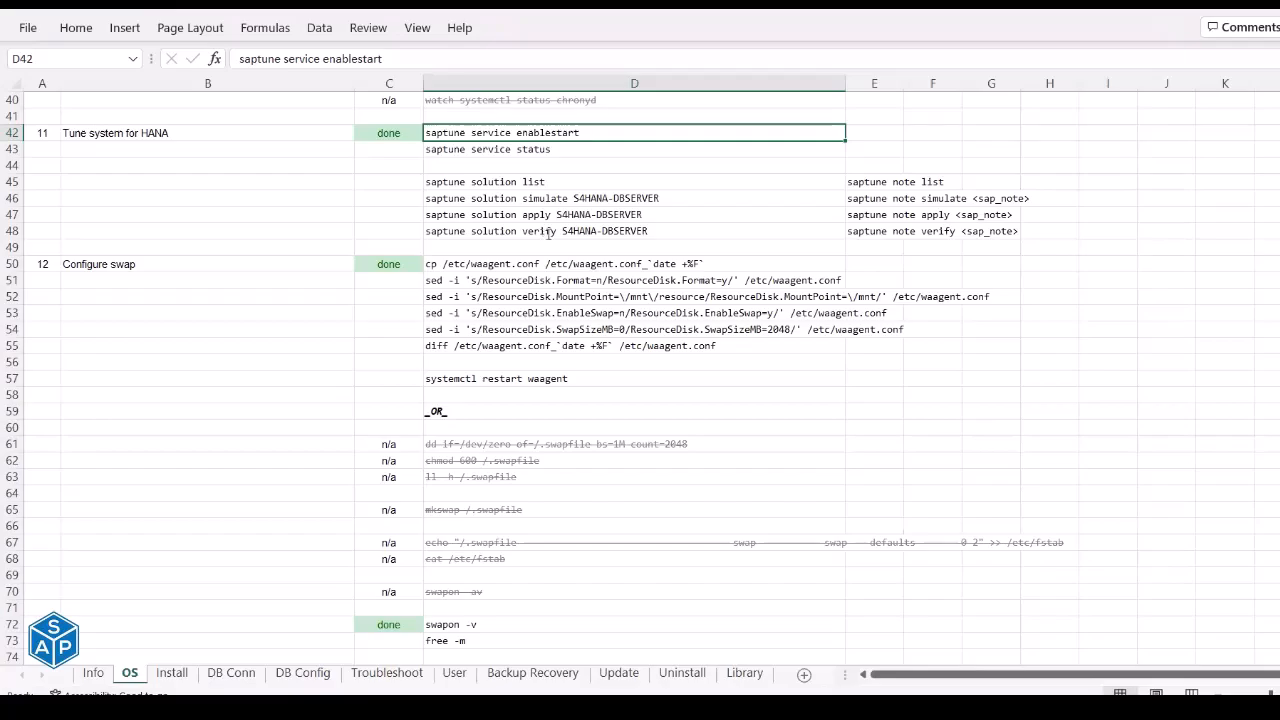
key("alt+Tab")
left_click_drag(436, 326, 497, 325)
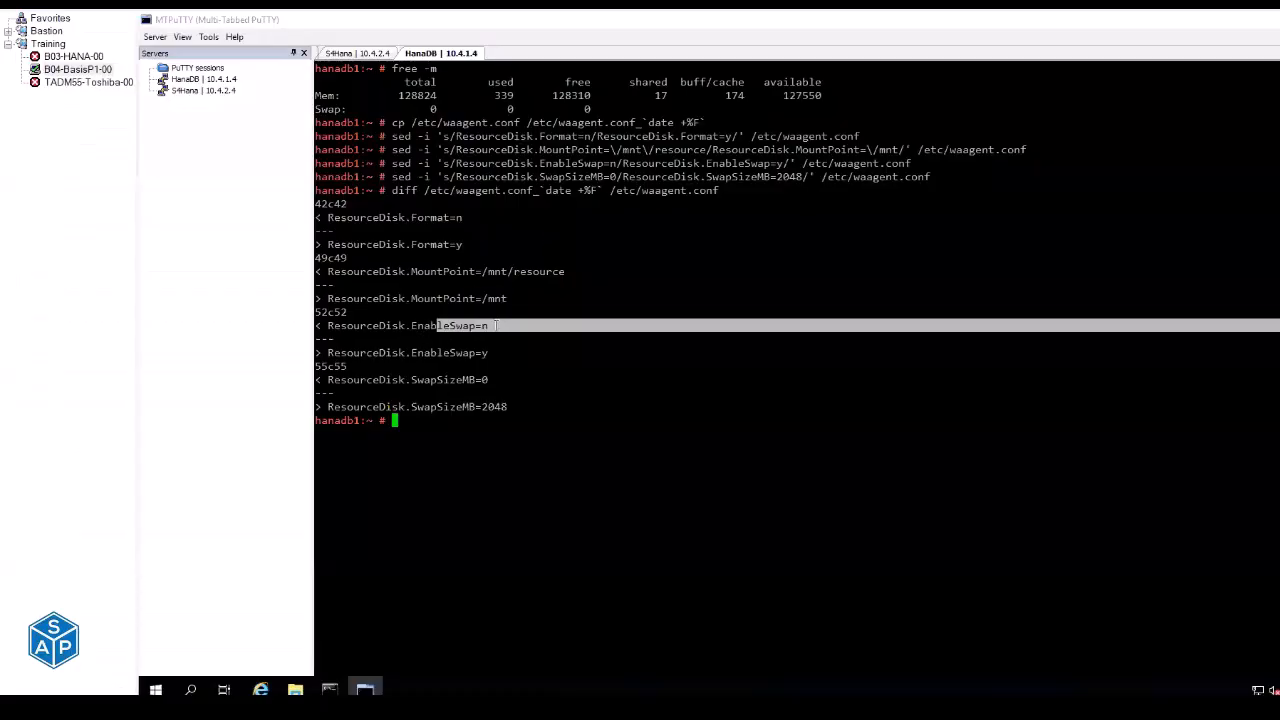
left_click_drag(437, 352, 508, 407)
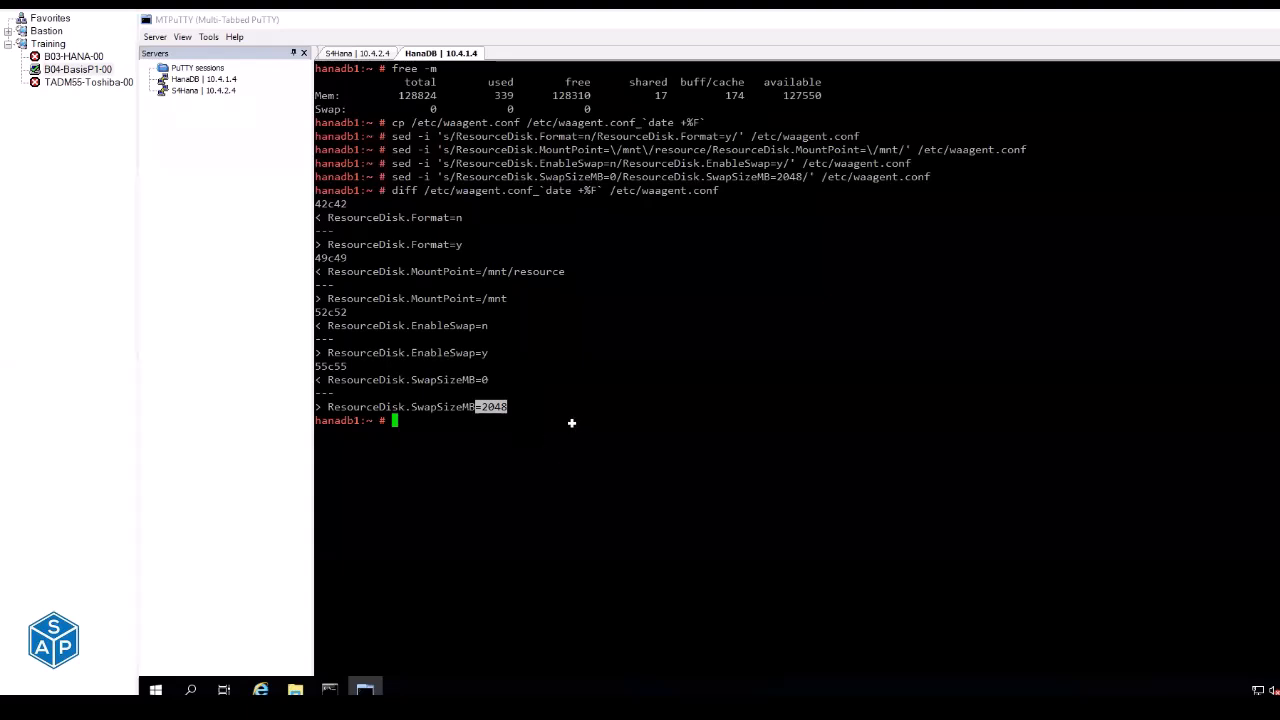
Run "free -m" again in the HanaDB session and check the Swap row.
key("alt+Tab")
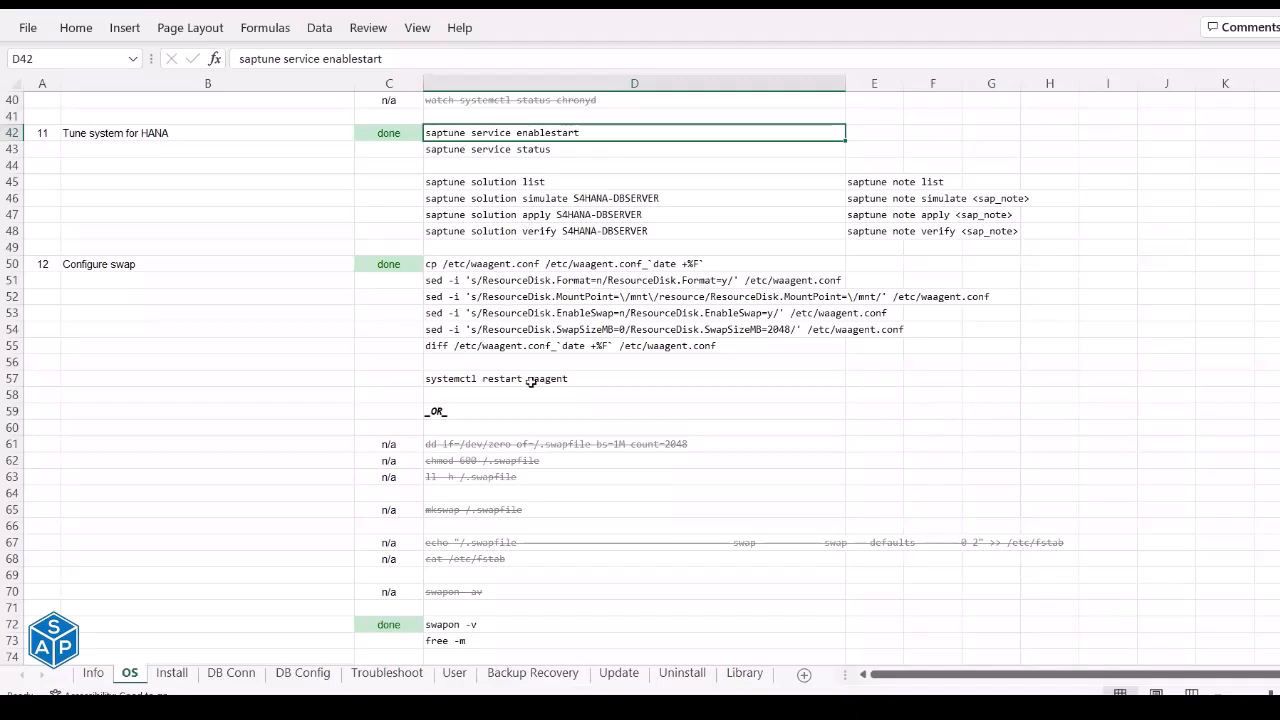
key("alt+Tab")
key("Up")
key("Up")
key("Up")
key("Up")
key("Up")
key("Up")
key("Down")
key("Down")
key("Down")
key("Down")
key("Down")
key("Down")
type("free -m")
key("Return")
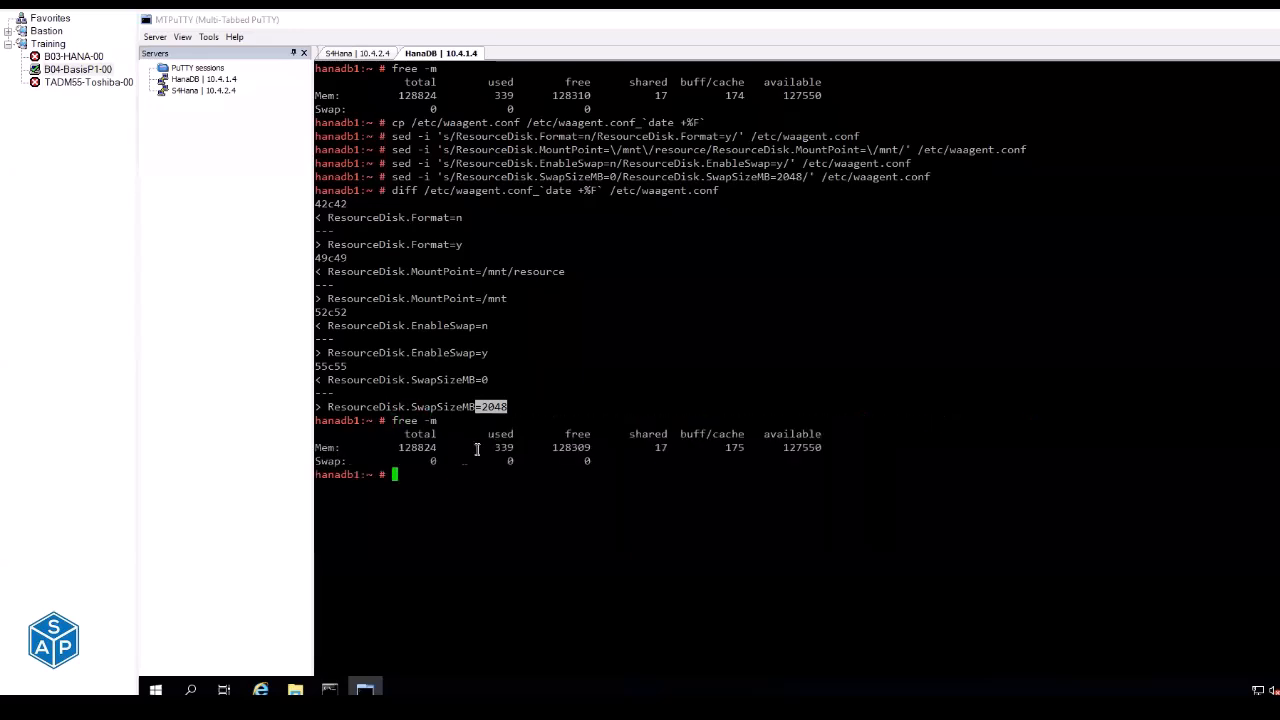
left_click_drag(411, 461, 503, 465)
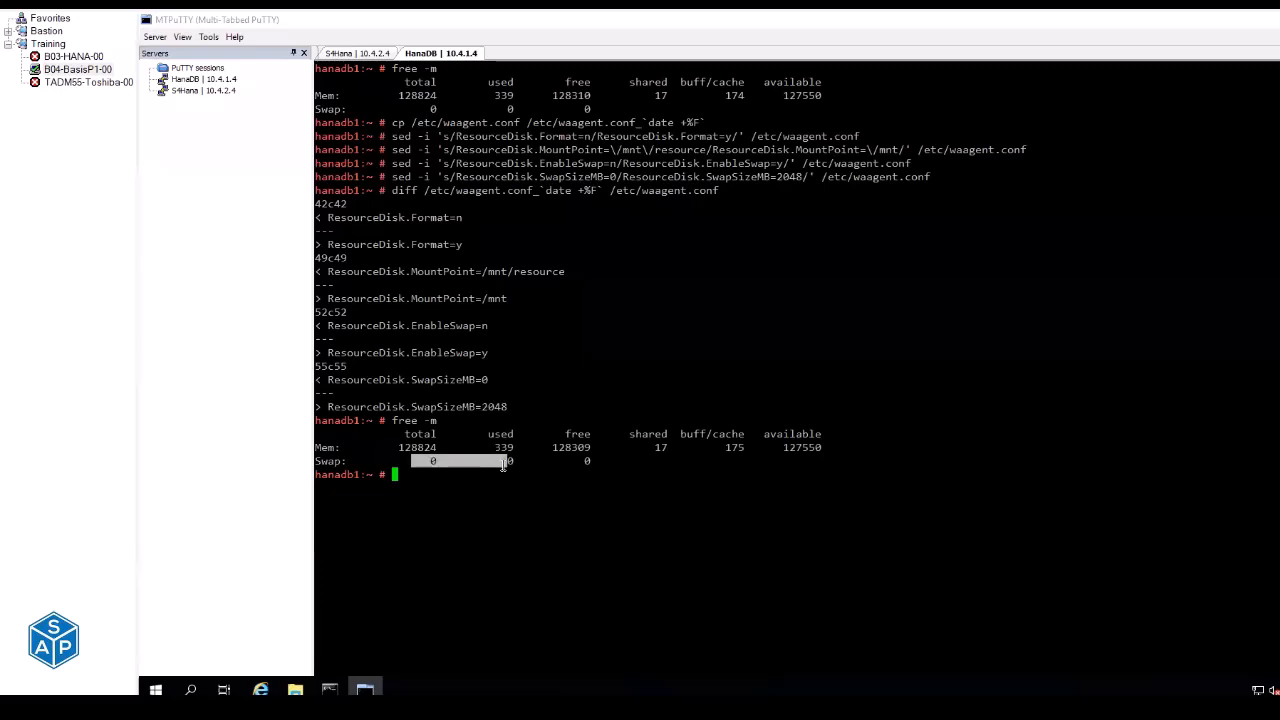
Copy "systemctl restart waagent" from the OS sheet and run it in the HanaDB session.
key("alt+Tab")
left_click(546, 378)
key("ctrl+c")
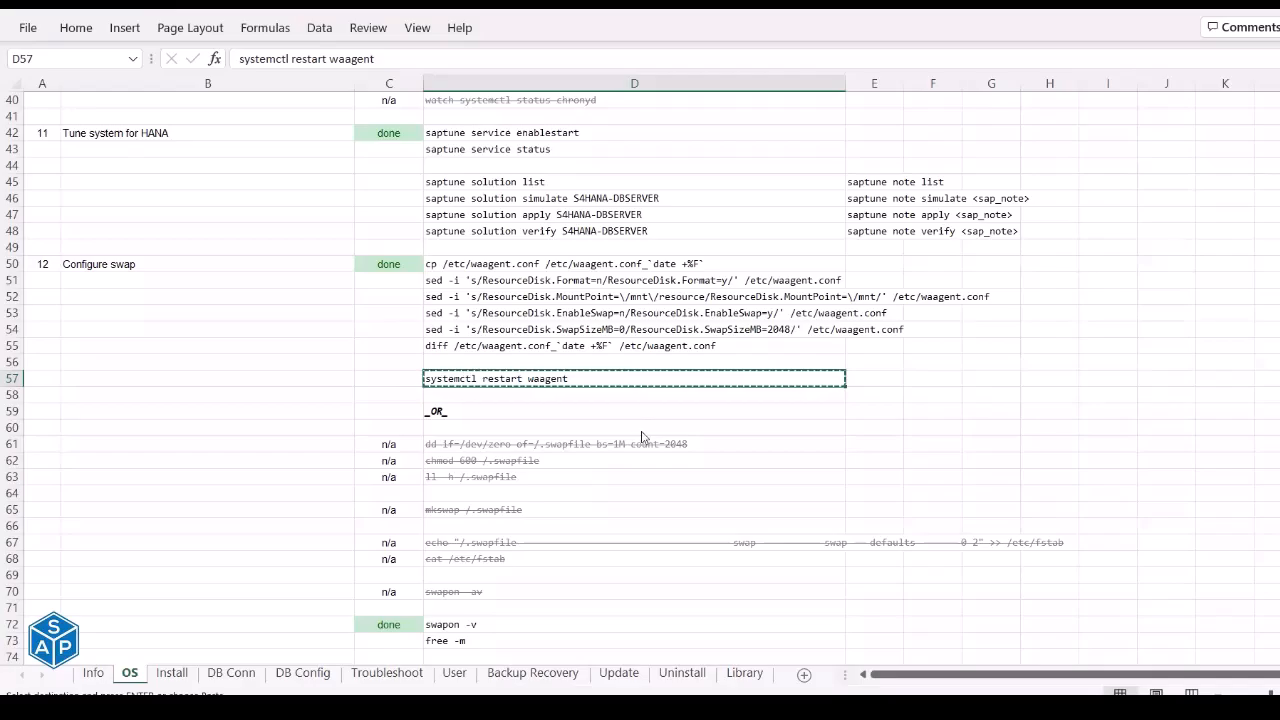
key("alt+Tab")
right_click(643, 430)
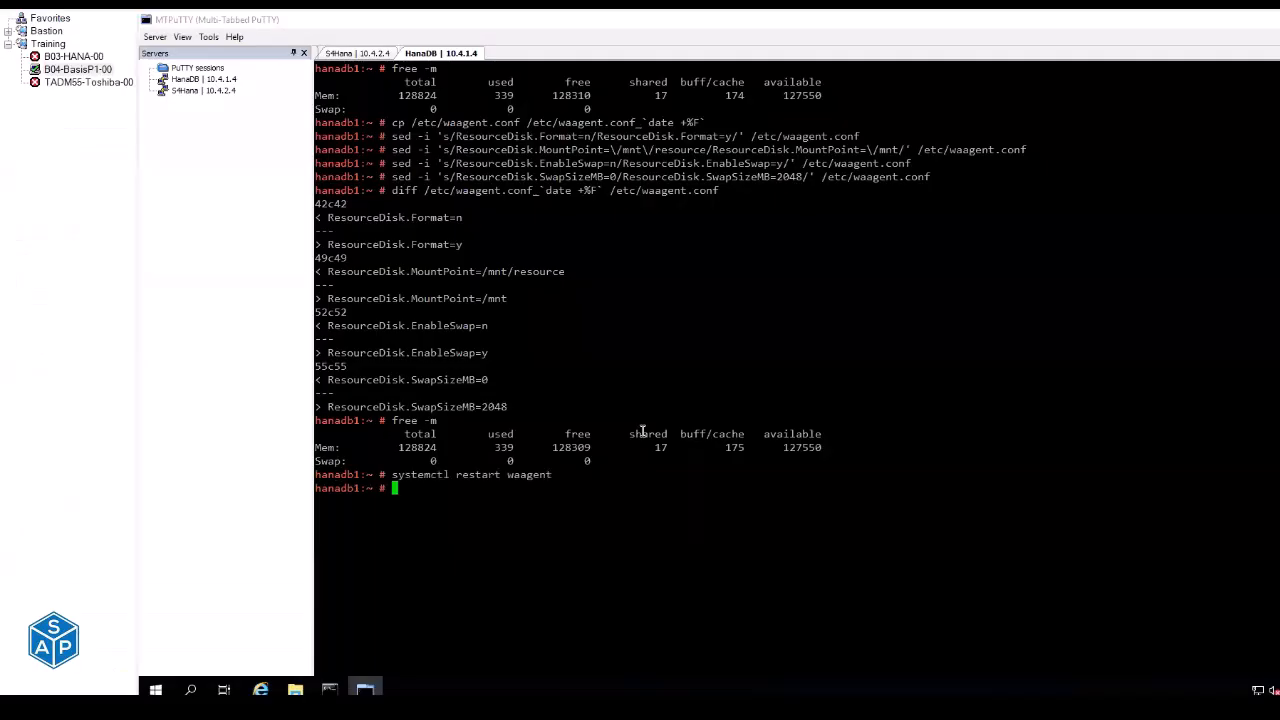
Run "free -m" in the HanaDB session after the waagent restart and highlight the Swap row values.
key("Up")
key("Up")
key("Return")
left_click_drag(398, 528, 605, 530)
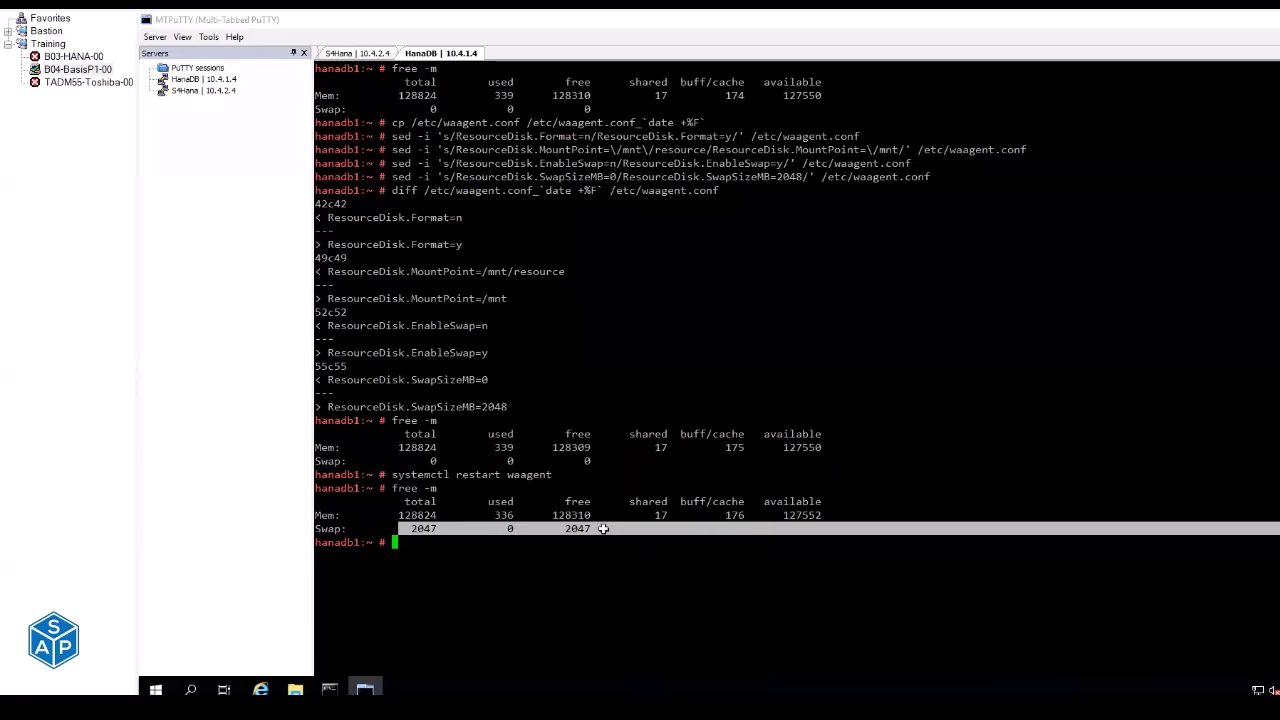
Copy "swapon -v" and "free -m" from the OS sheet, run them in the HanaDB session, and highlight the swap file's name and size.
key("alt+Tab")
scroll(603, 528, "down", 3)
left_click_drag(459, 479, 460, 488)
key("ctrl+c")
key("alt+Tab")
right_click(581, 433)
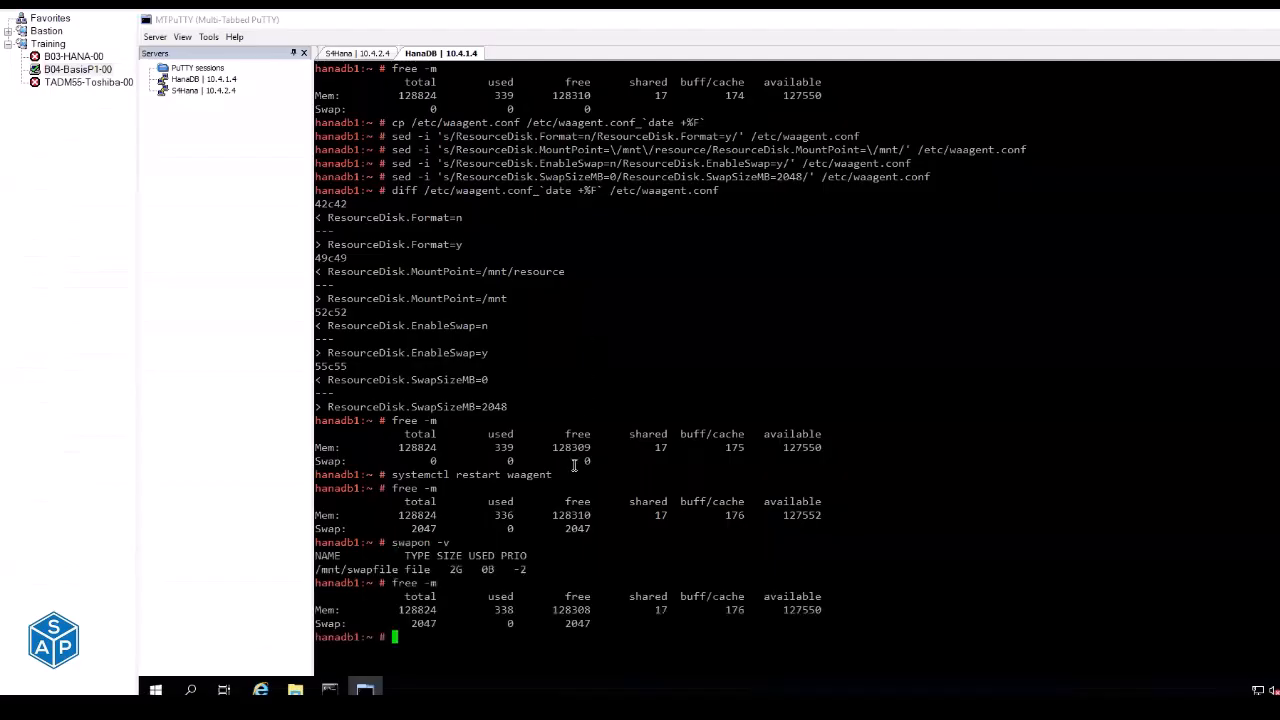
left_click_drag(316, 569, 399, 571)
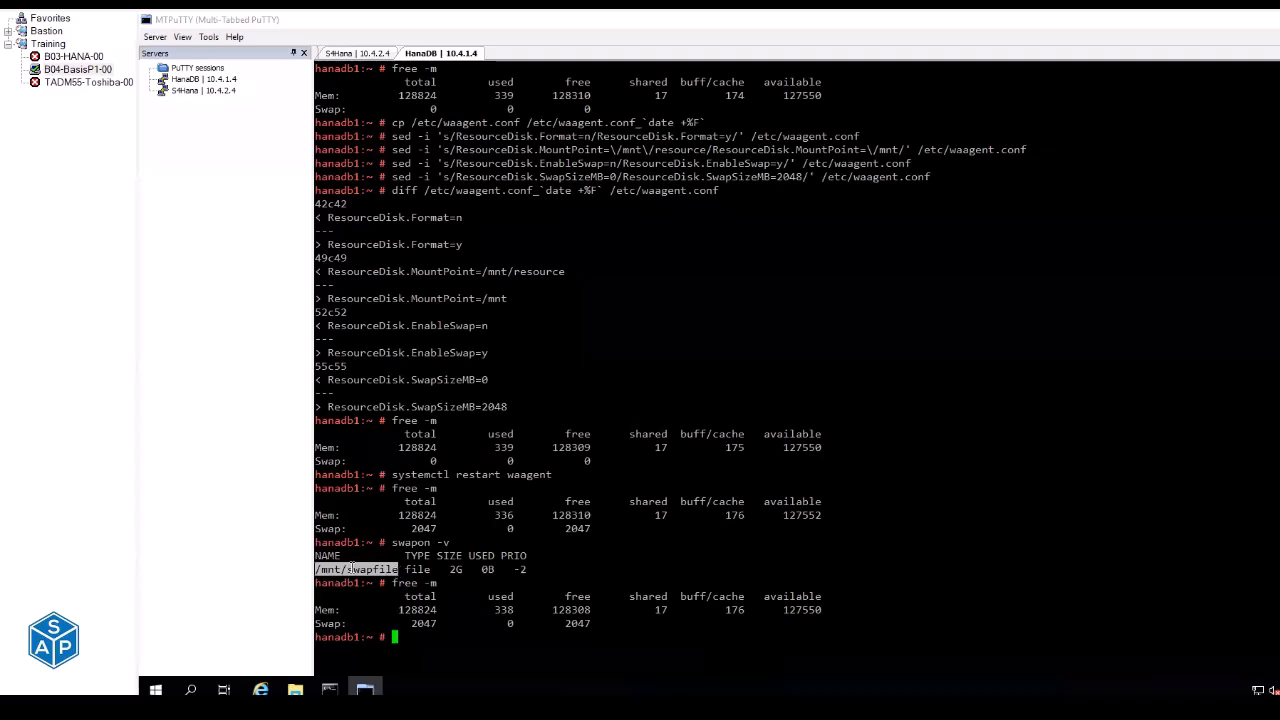
double_click(453, 569)
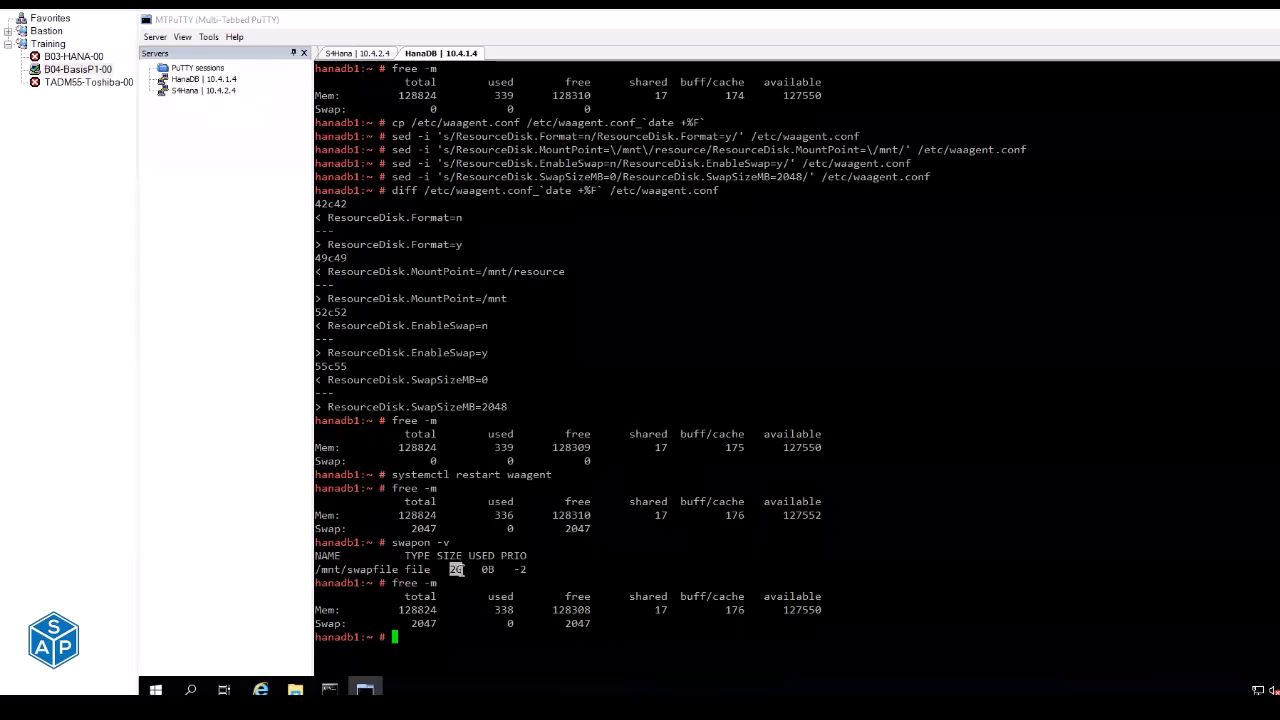
Copy "lsblk" from the OS sheet's Configure filesystem task and run it in the HanaDB session on a cleared screen.
key("alt+Tab")
scroll(627, 483, "down", 7)
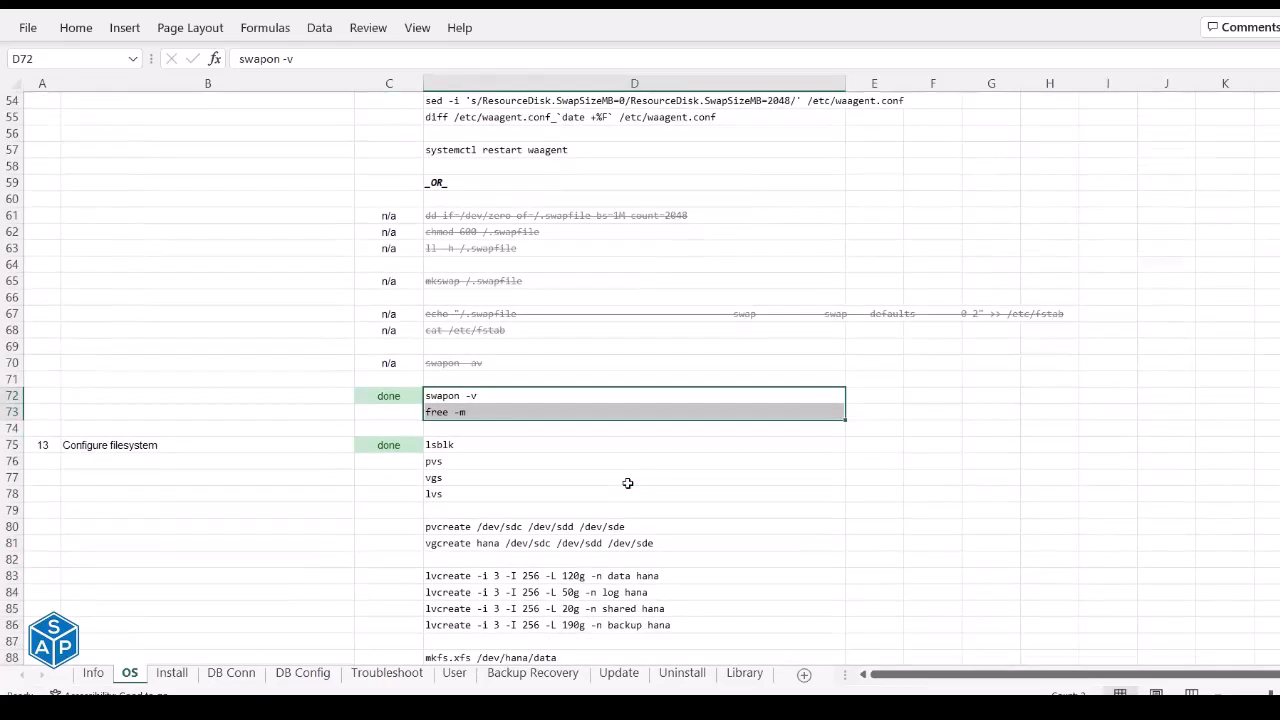
scroll(627, 483, "down", 1)
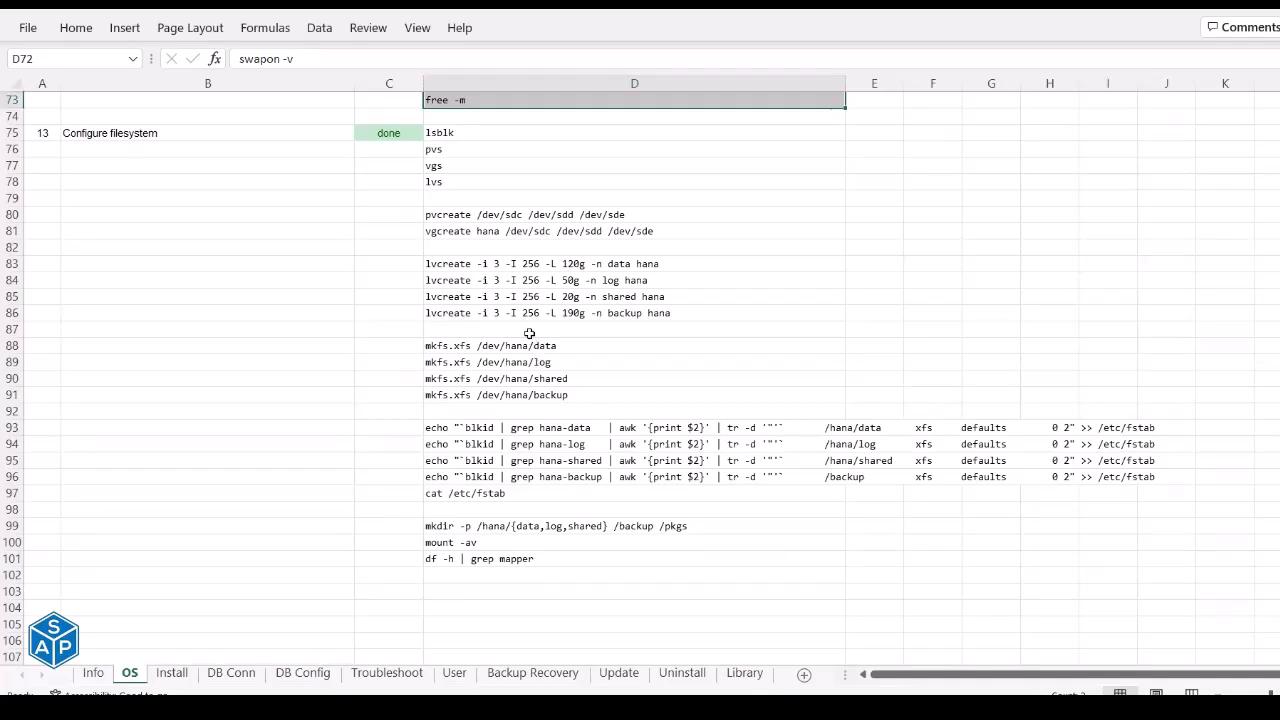
scroll(529, 333, "up", 3)
scroll(529, 333, "down", 3)
left_click(105, 136)
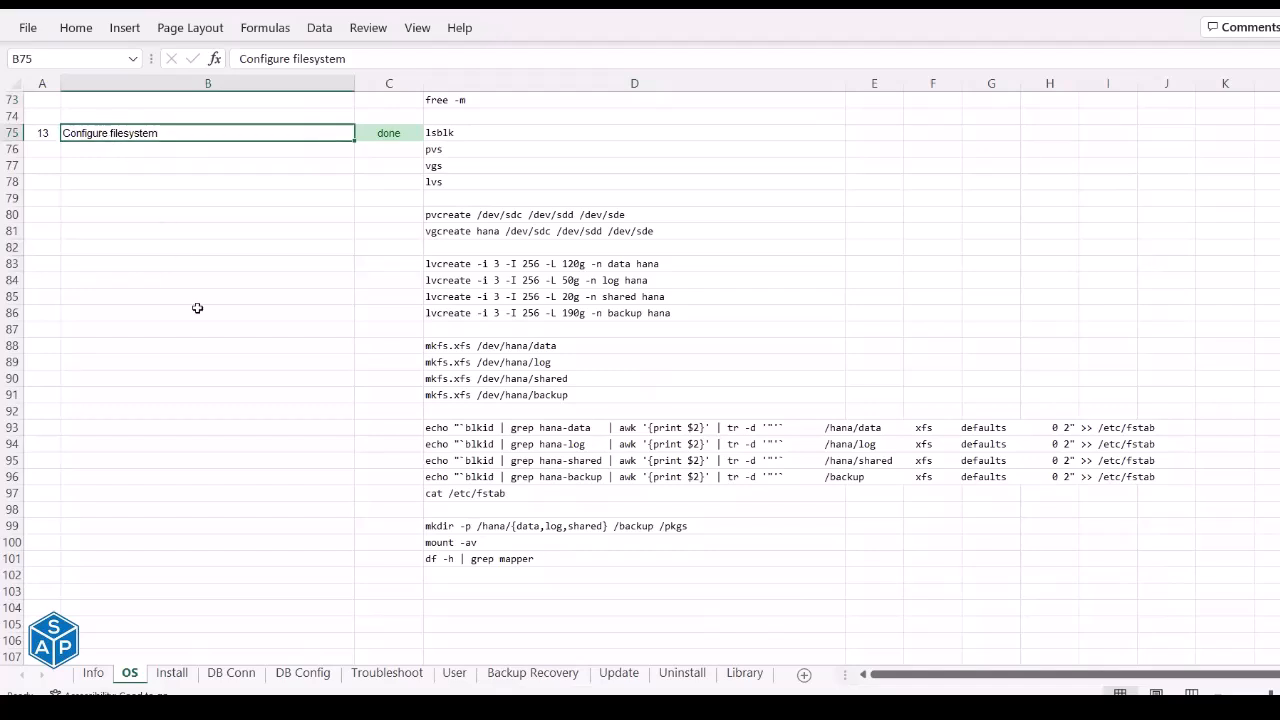
left_click(452, 132)
key("ctrl+c")
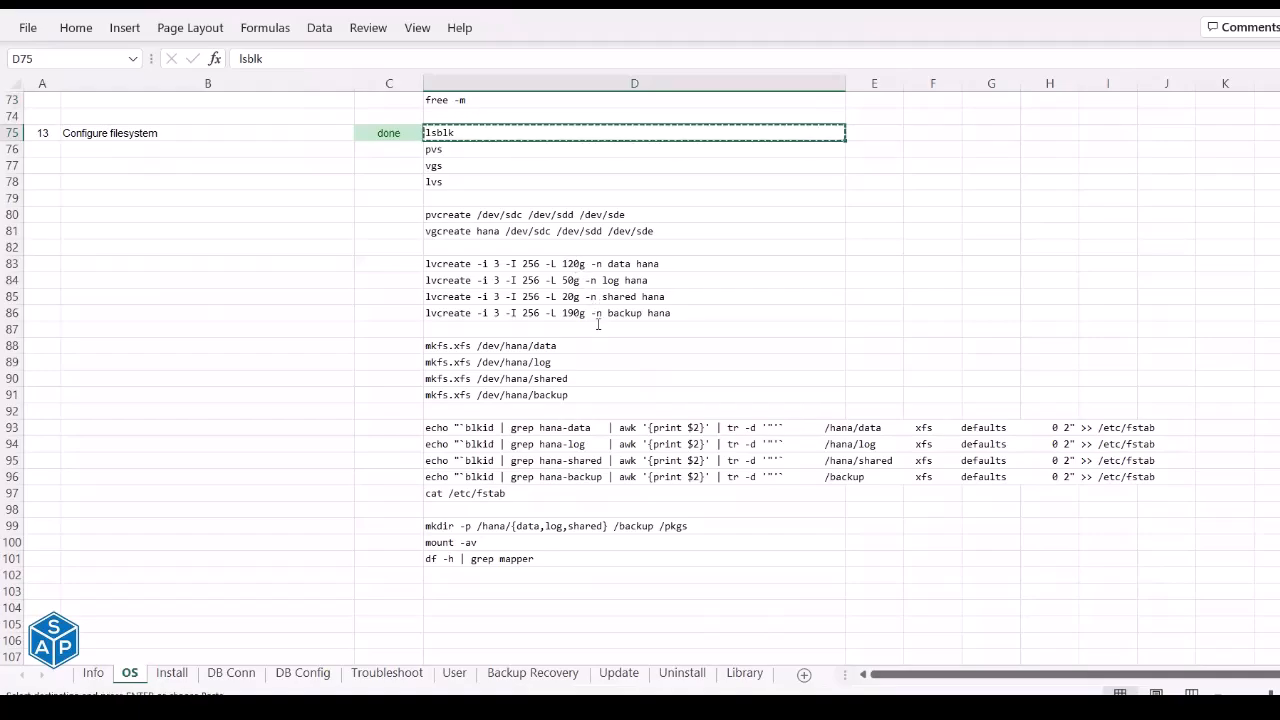
key("alt+Tab")
key("ctrl+l")
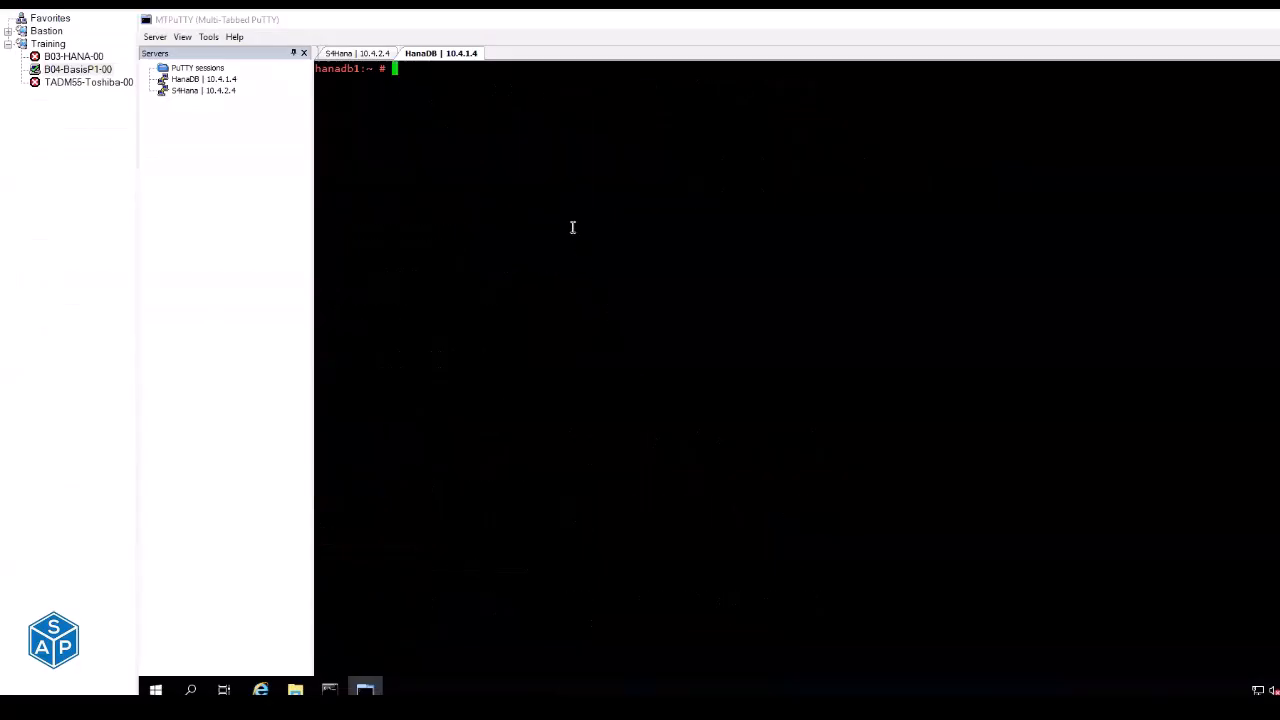
right_click(572, 227)
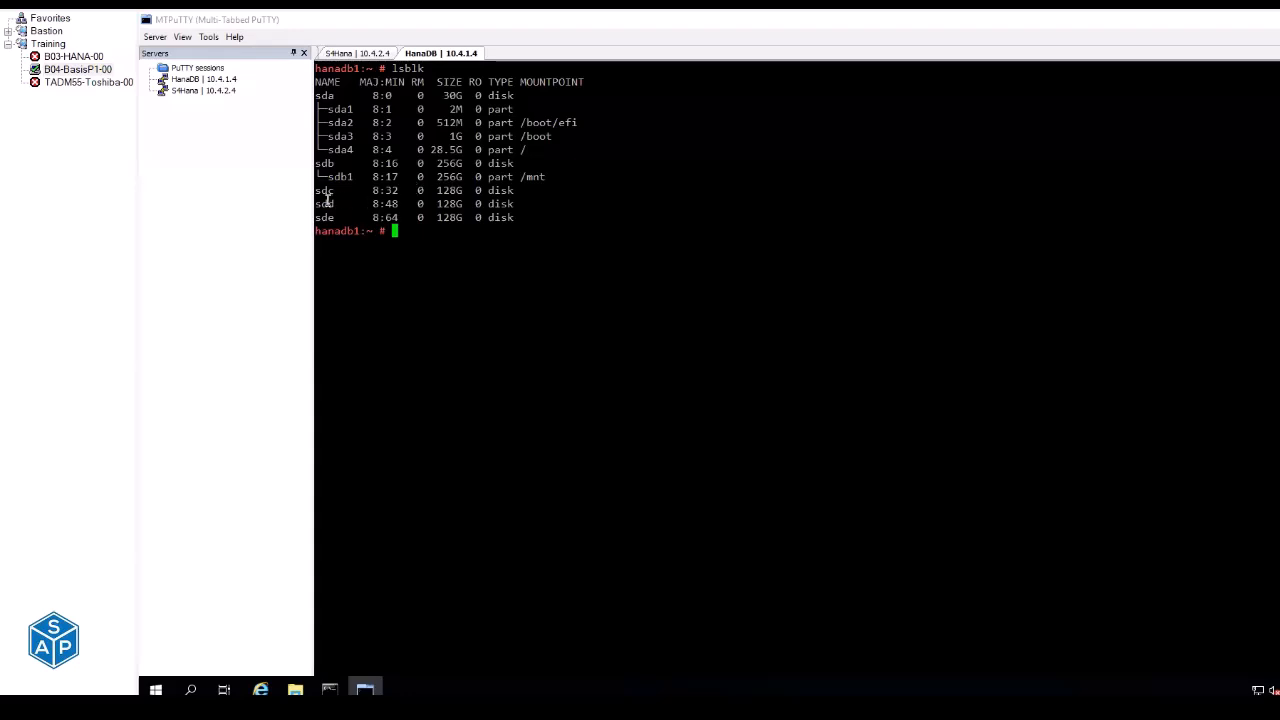
Highlight the sdc, sdd and sde disks in the lsblk output and check each one's size.
left_click_drag(318, 193, 540, 218)
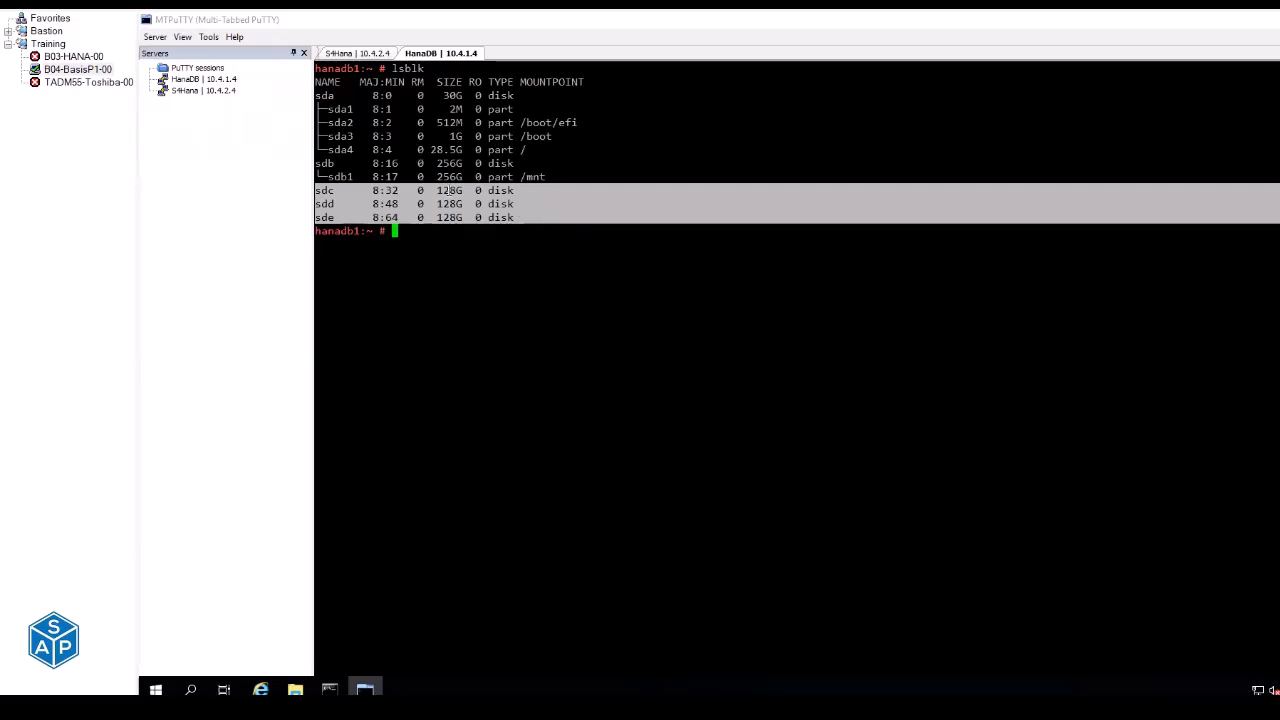
double_click(449, 190)
double_click(449, 203)
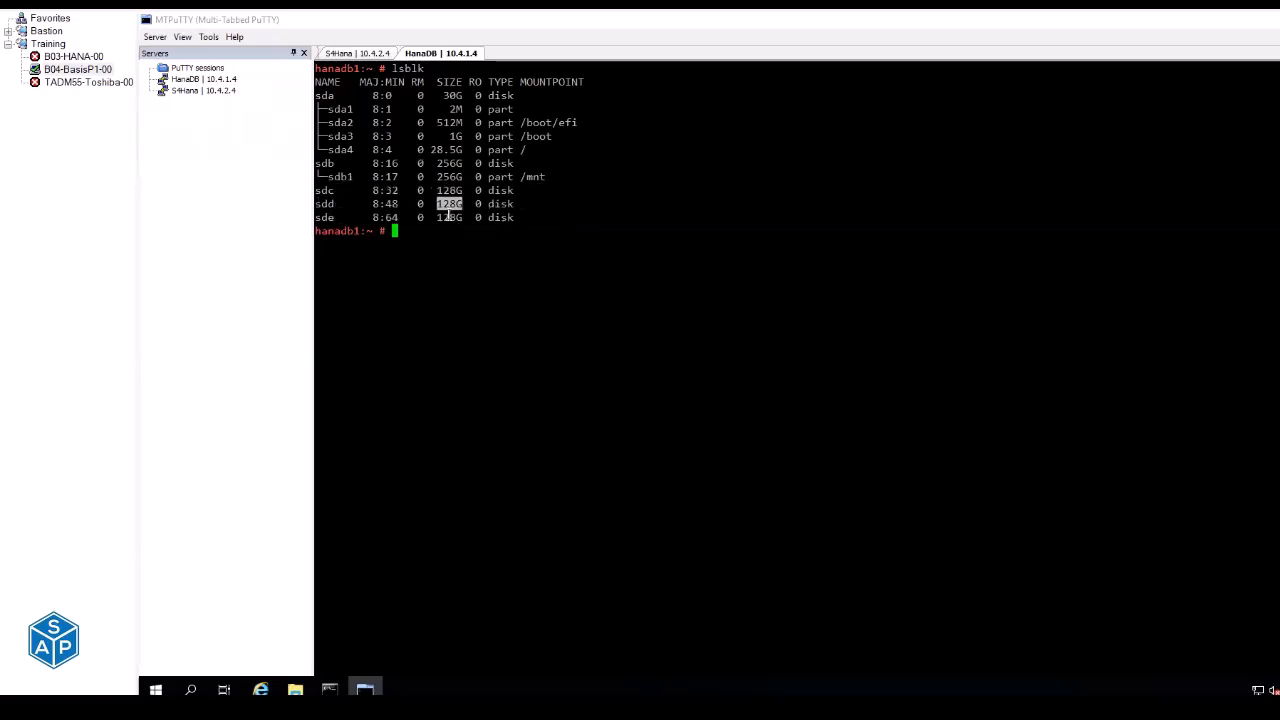
double_click(449, 217)
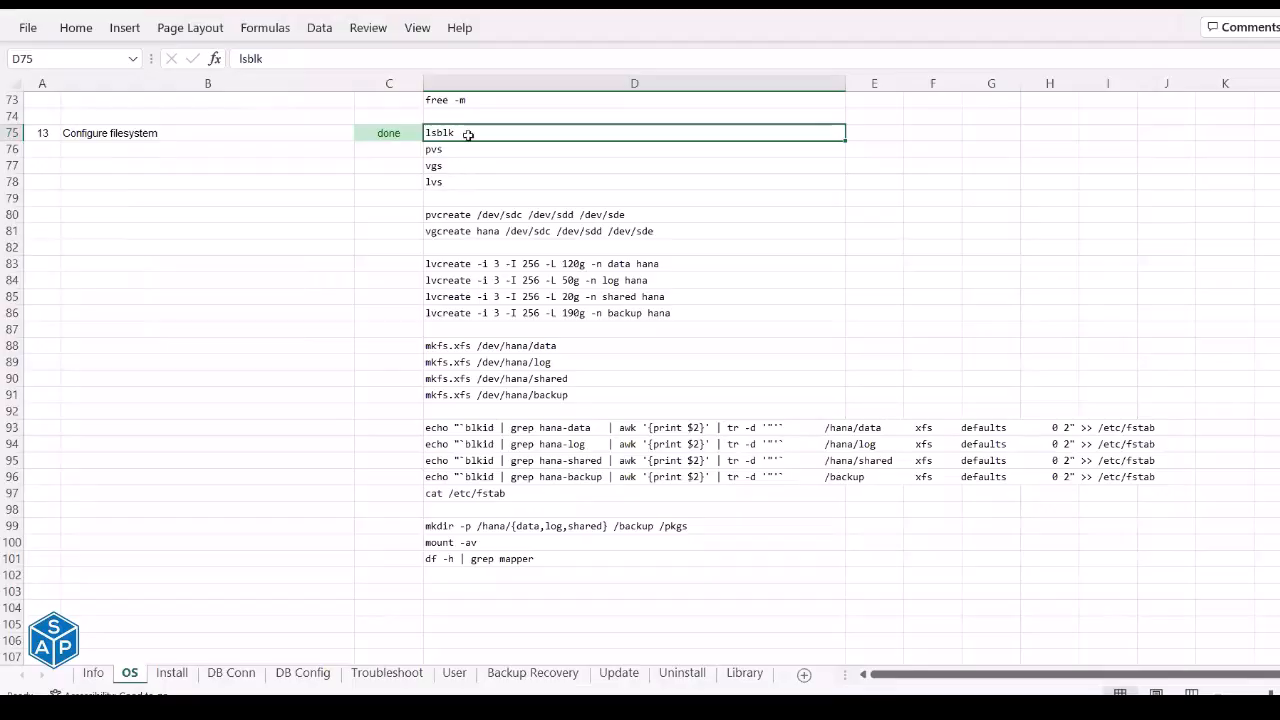
key("alt+Tab")
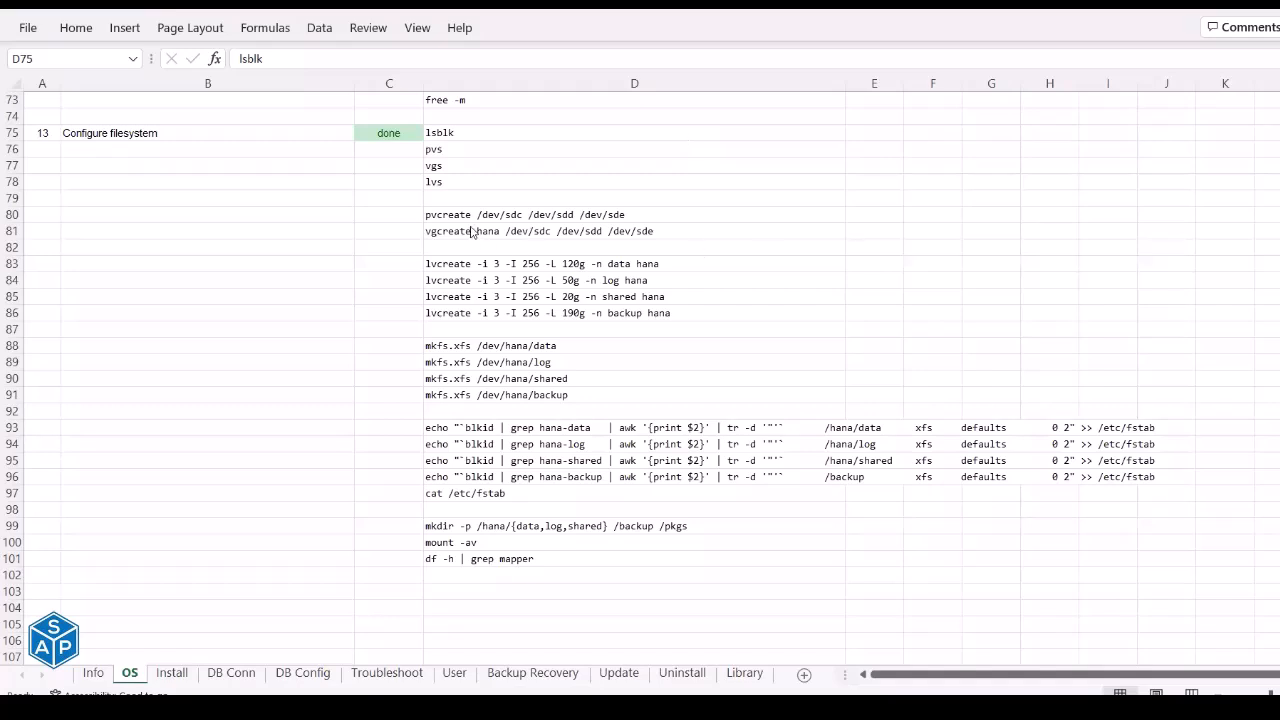
left_click(467, 223)
key("alt+Tab")
key("alt+Tab")
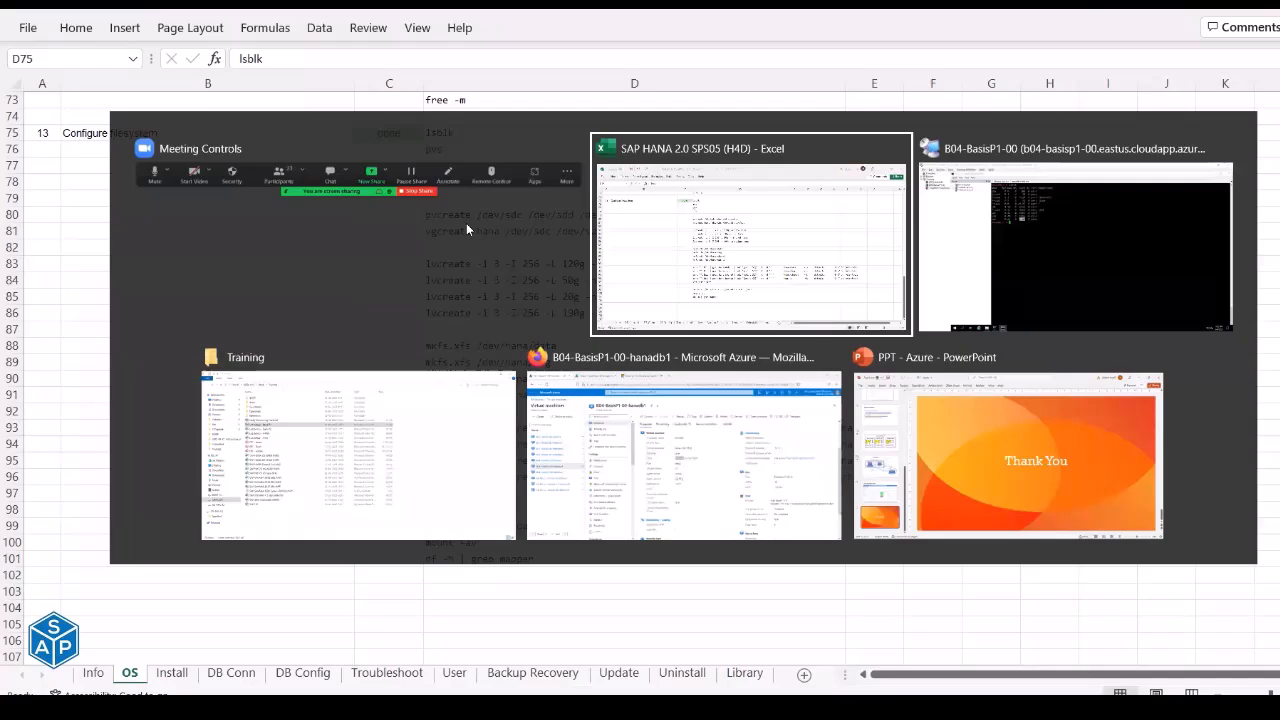
key("alt+Tab")
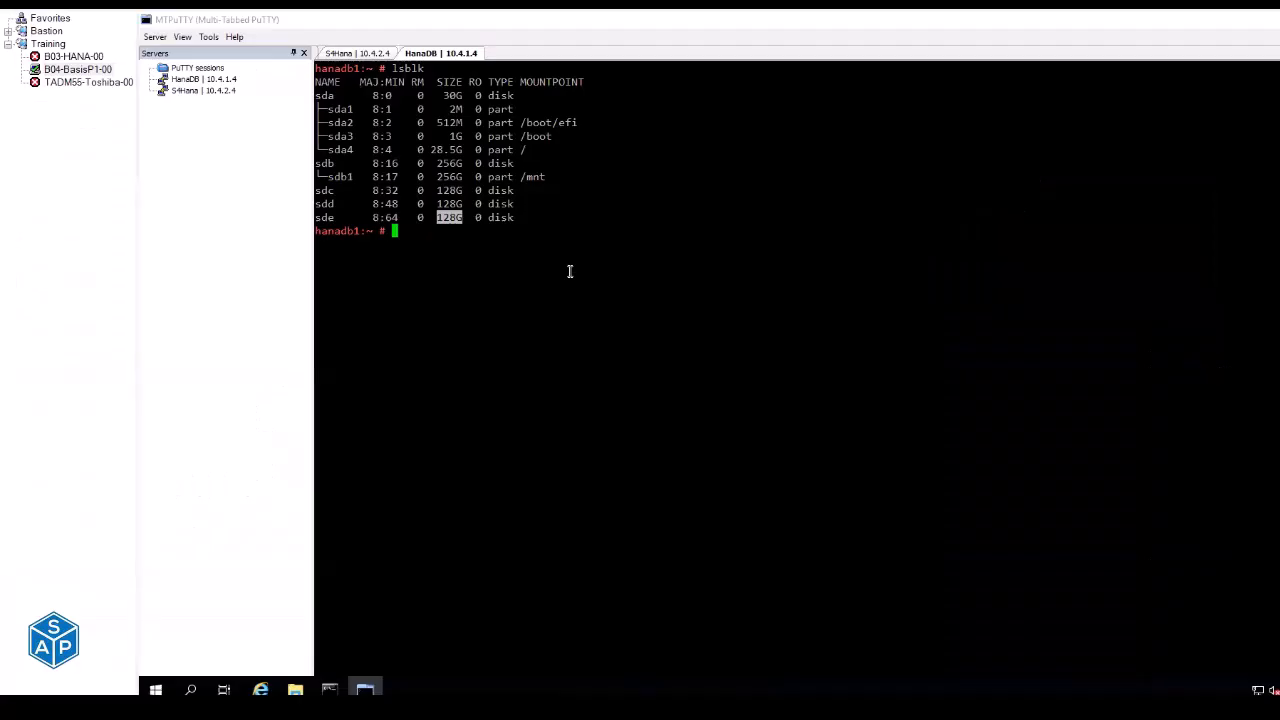
Copy "pvs", "vgs" and "lvs" from the OS sheet, run them in the HanaDB session and review the output.
key("alt+Tab")
key("Tab")
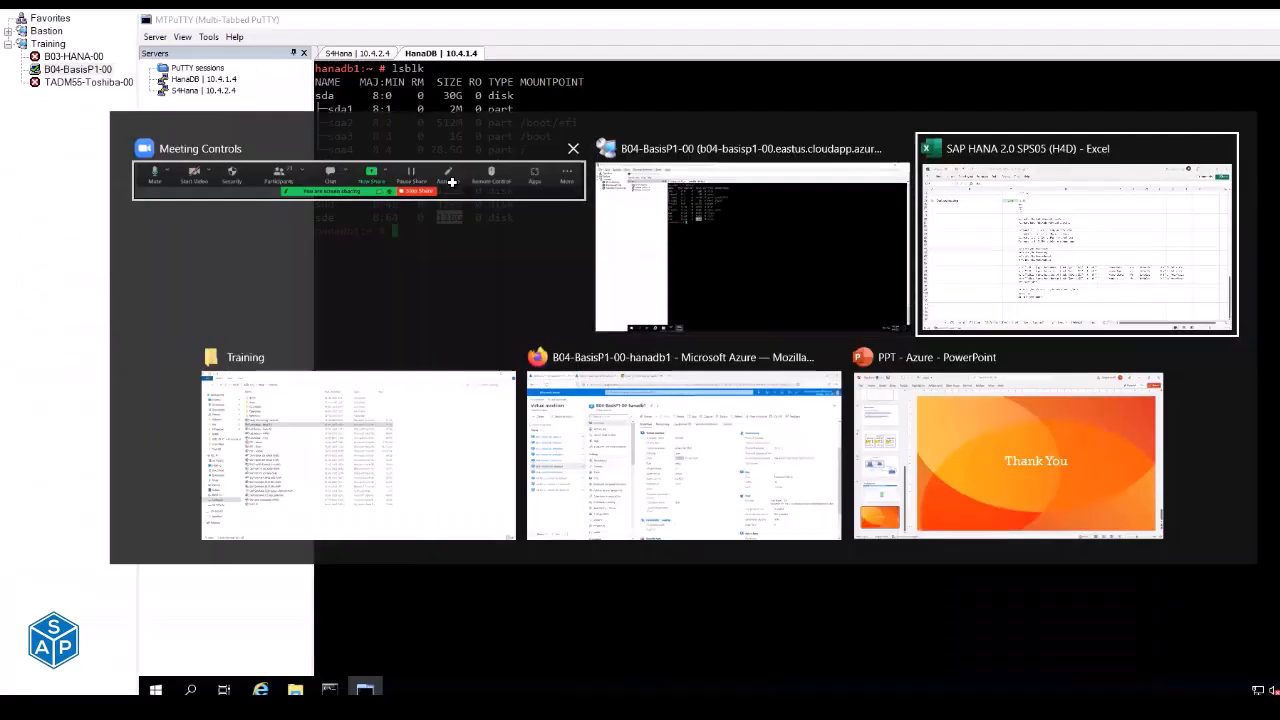
left_click_drag(453, 150, 452, 177)
key("ctrl+c")
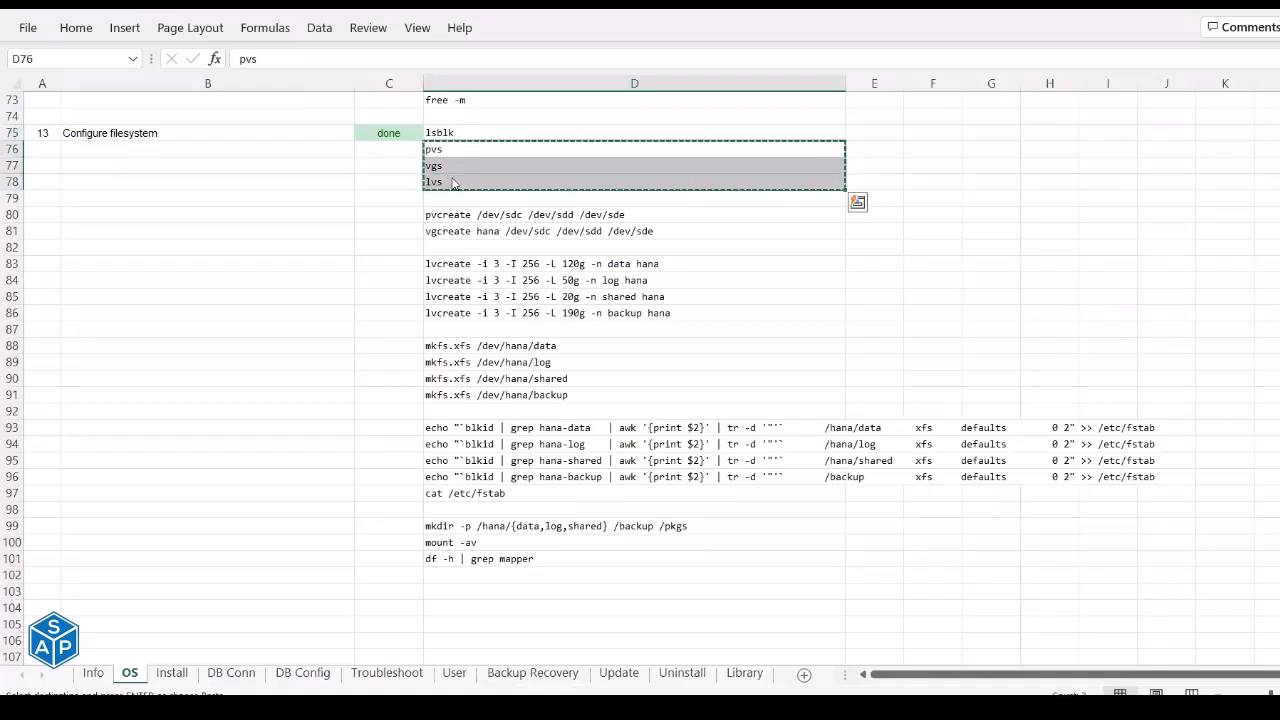
key("alt+Tab")
key("alt+Tab")
key("alt+Tab")
key("alt+Tab")
key("alt+Tab")
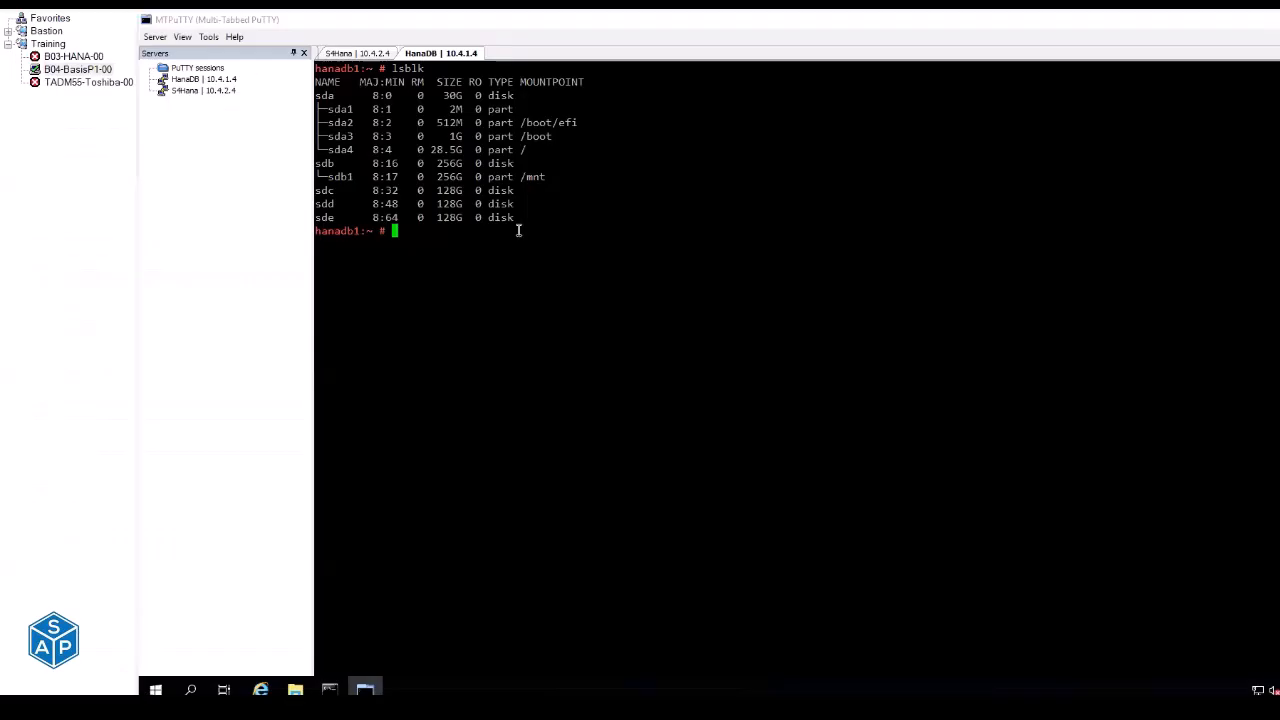
right_click(518, 230)
left_click_drag(381, 231, 429, 262)
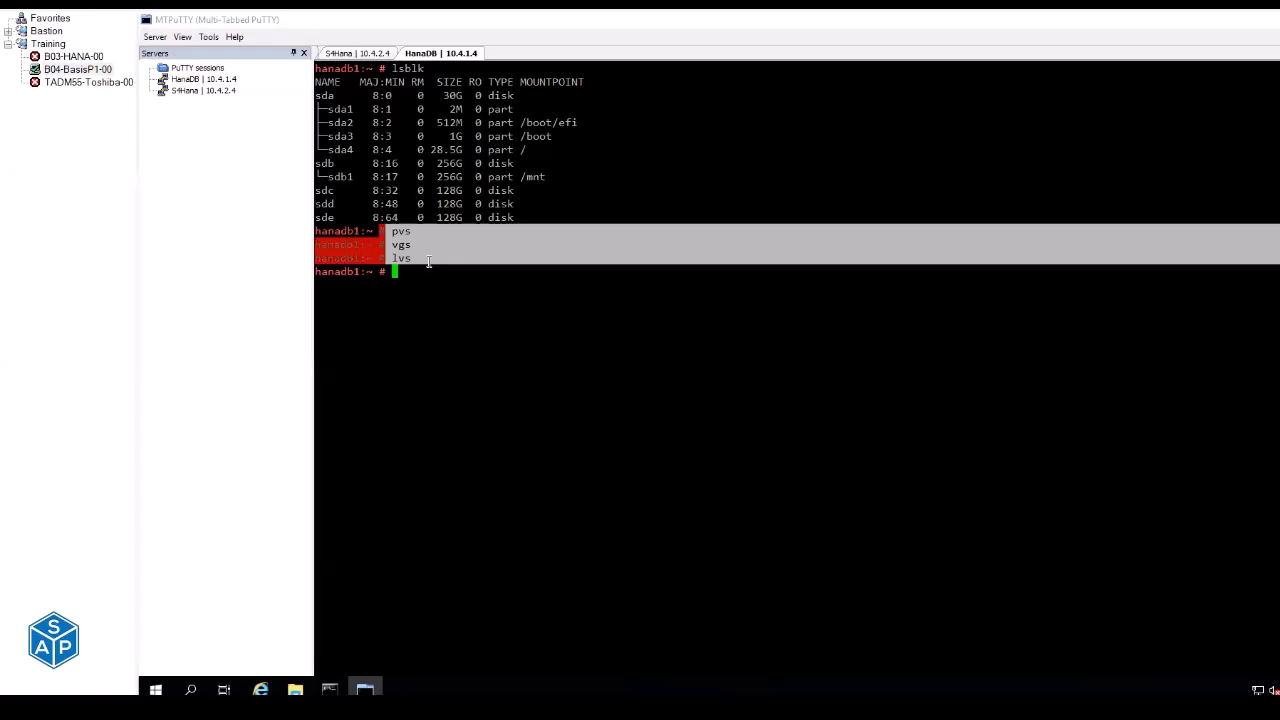
left_click(428, 261)
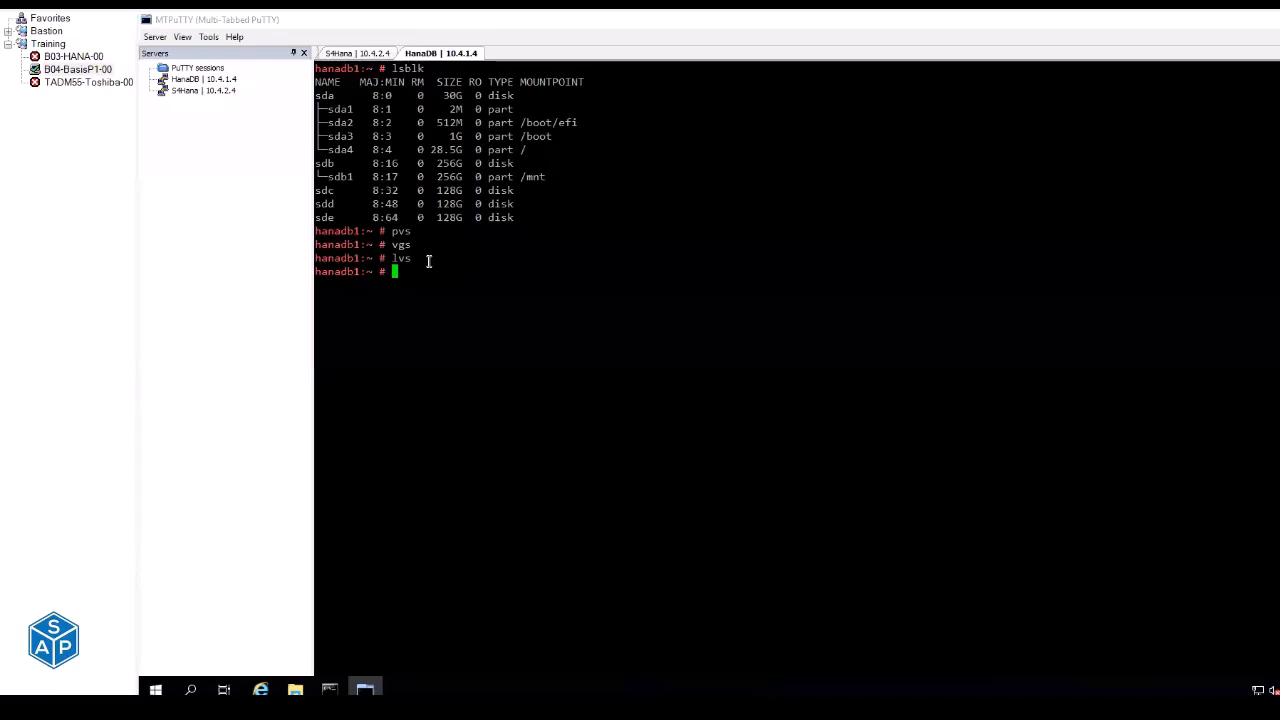
Create the physical volumes by copying "pvcreate /dev/sdc /dev/sdd /dev/sde" from the OS sheet and running it in the HanaDB session.
key("alt+Tab")
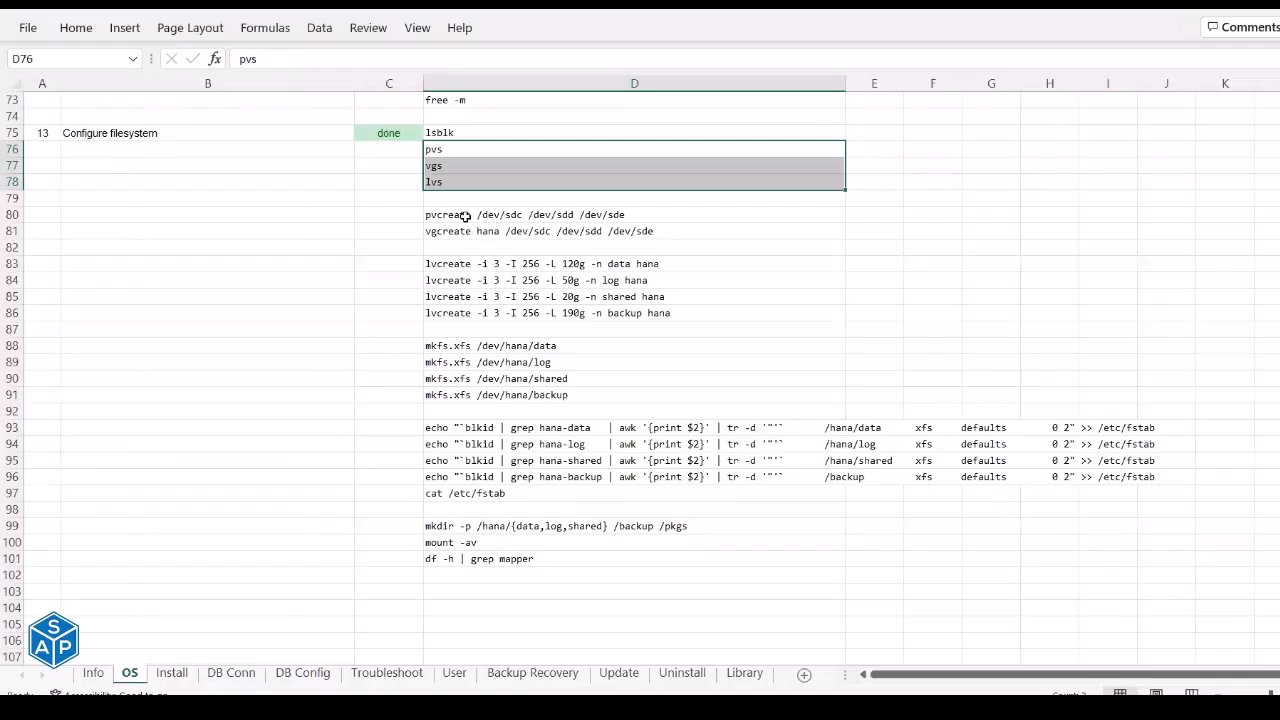
left_click(465, 216)
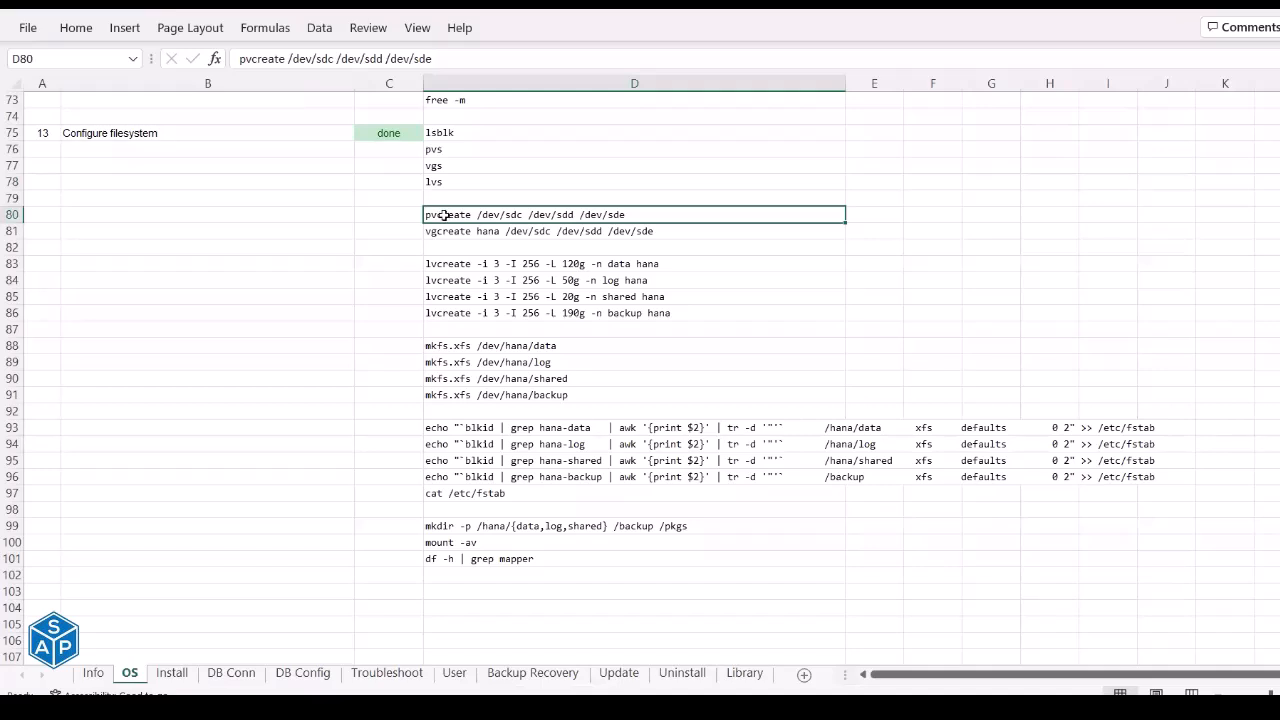
key("ctrl+c")
key("alt+Tab")
right_click(576, 214)
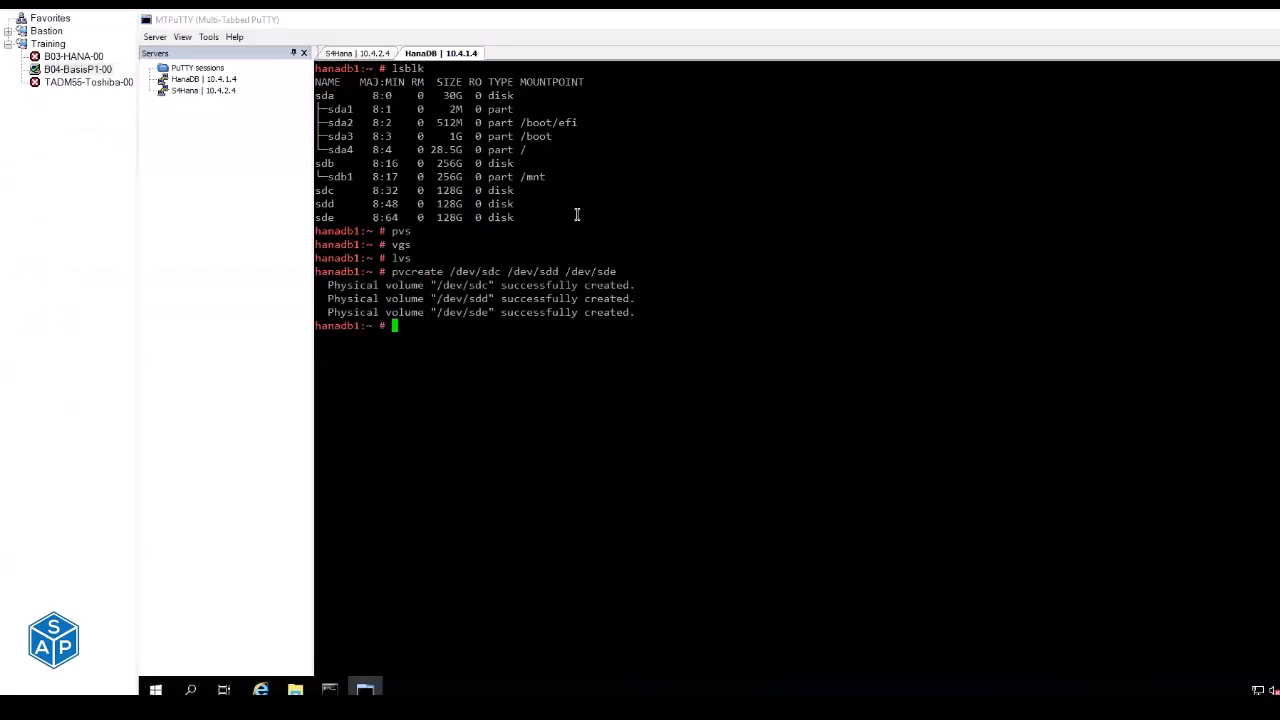
left_click_drag(328, 286, 626, 313)
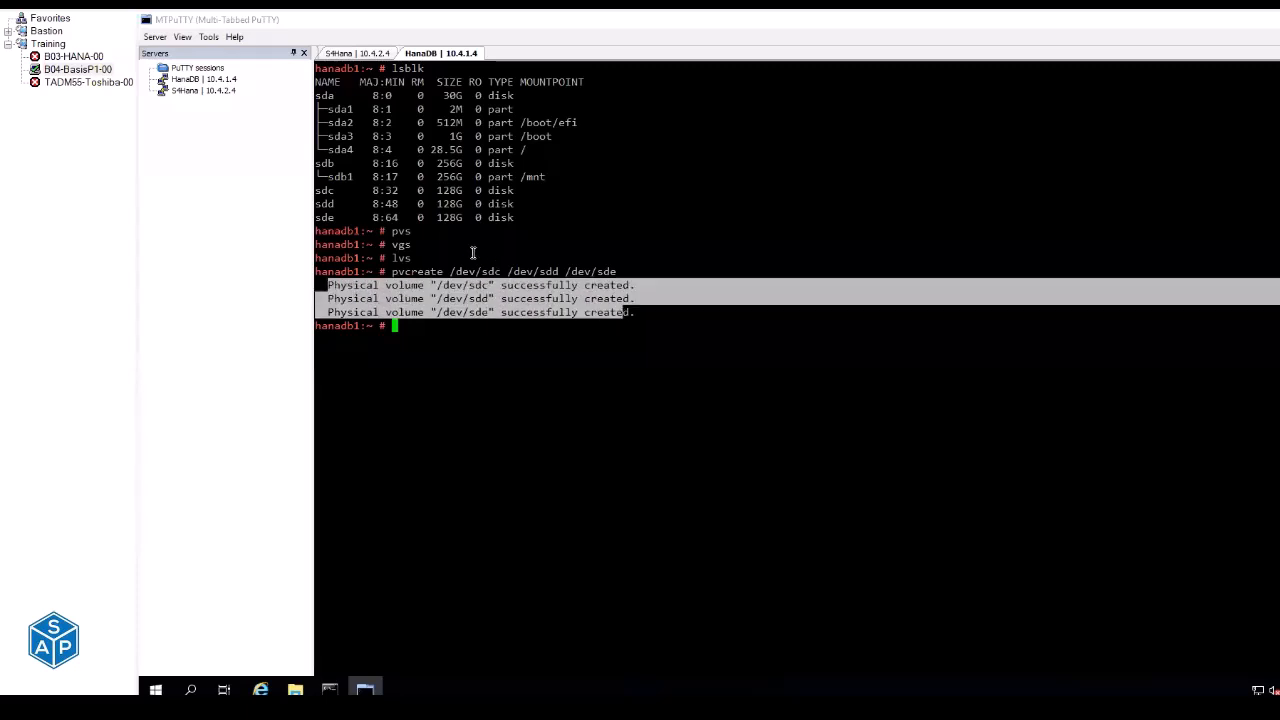
Run "pvs" in the HanaDB session to list the physical volumes, reusing the command text already in the terminal.
double_click(402, 232)
right_click(610, 224)
key("Return")
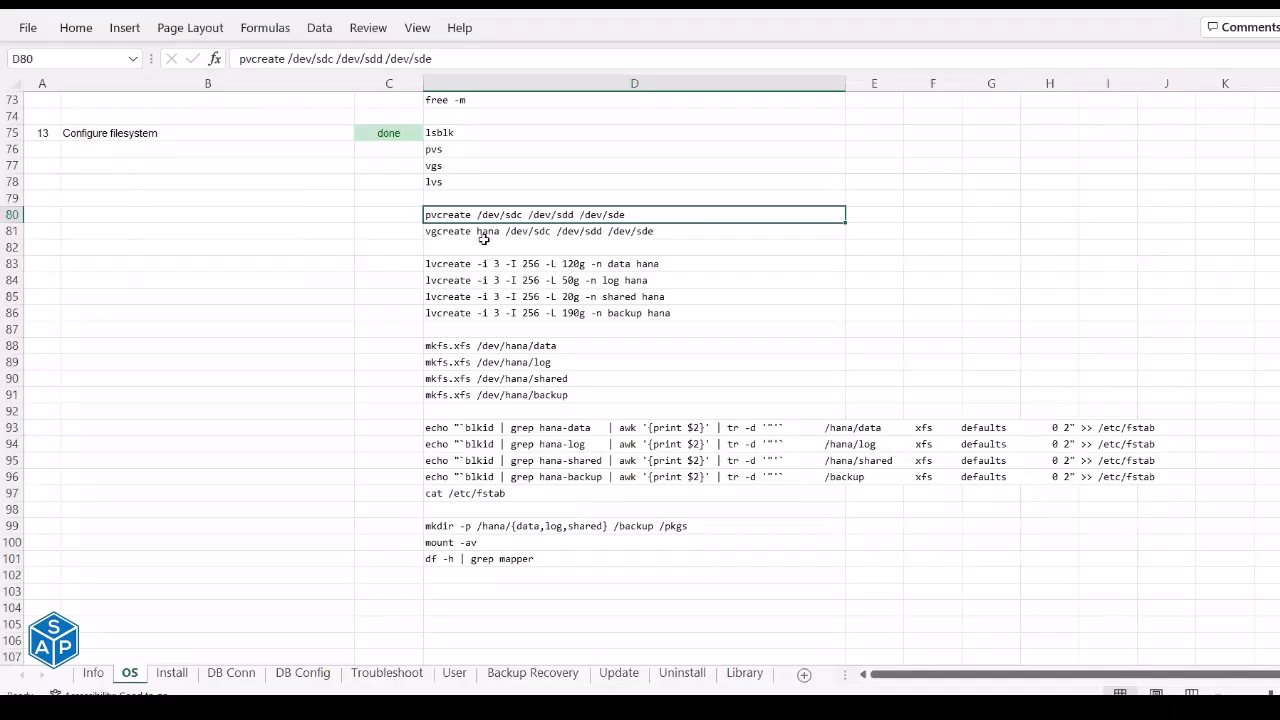
Create the hana volume group by copying "vgcreate hana /dev/sdc /dev/sdd /dev/sde" from the OS sheet and running it in the HanaDB session.
left_click(483, 230)
key("ctrl+c")
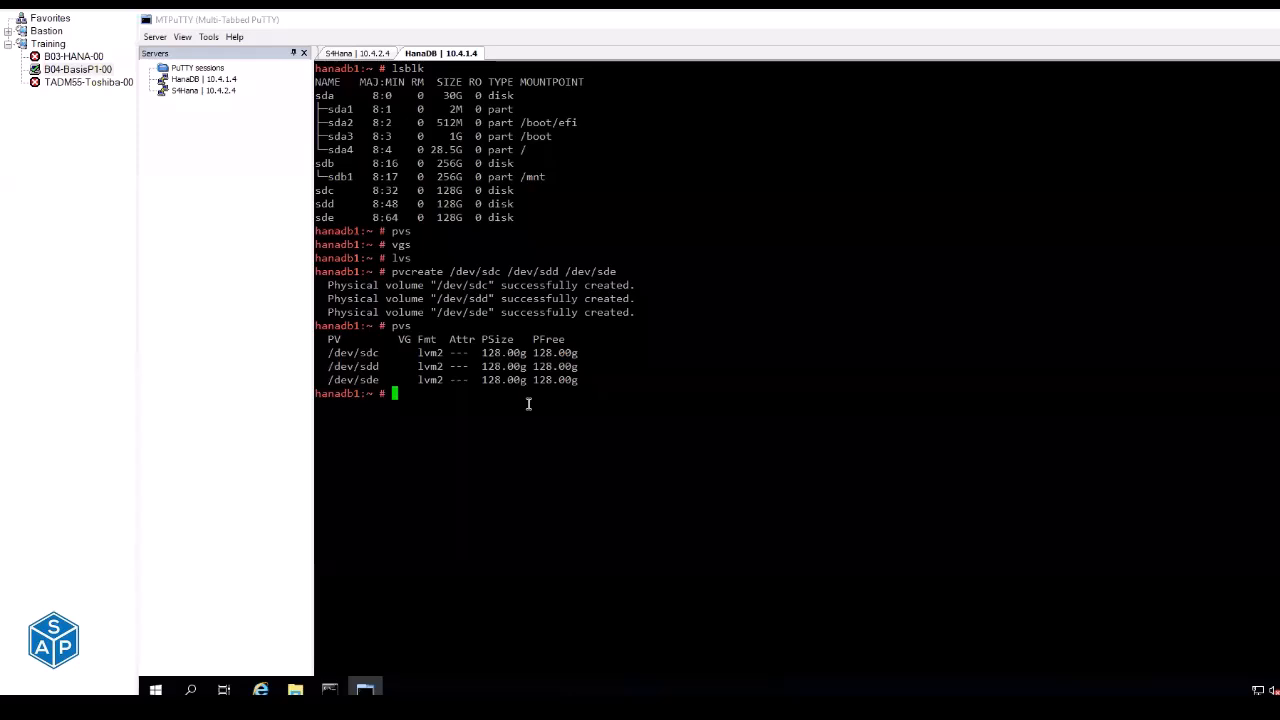
right_click(560, 396)
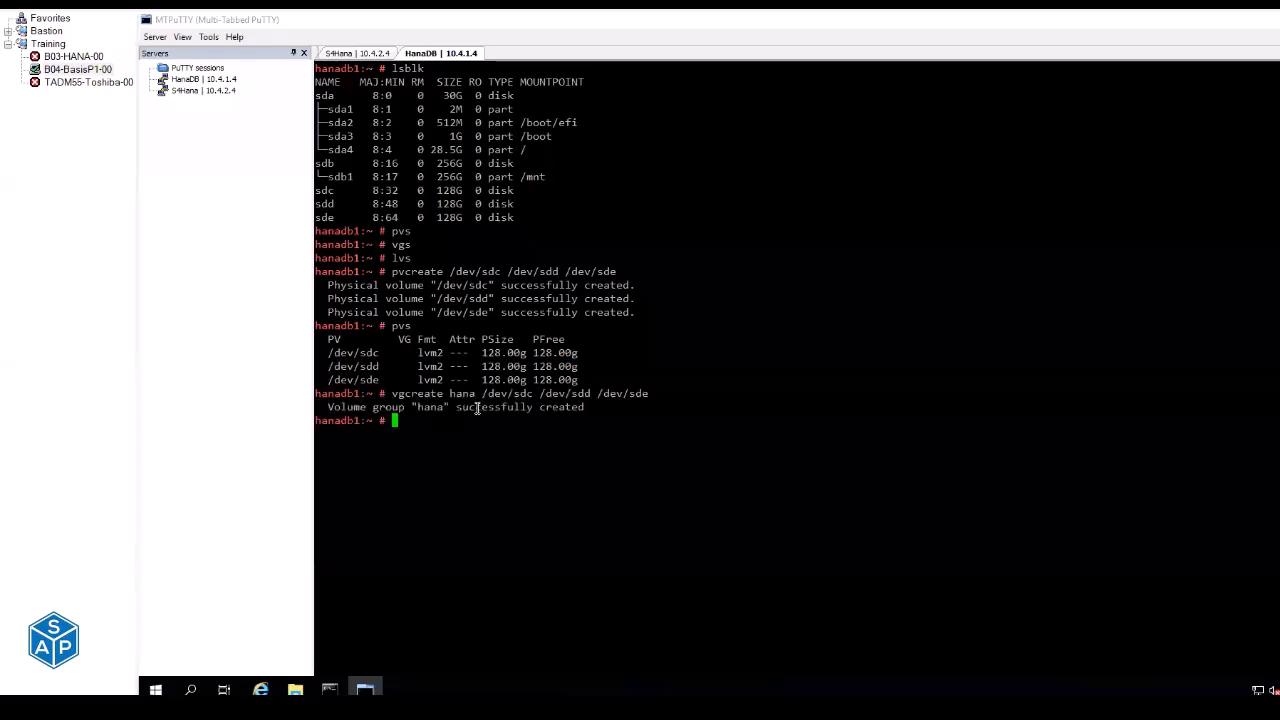
Run "vgs" in the HanaDB session to list the volume group, reusing the command text already in the terminal.
double_click(401, 244)
right_click(653, 268)
key("Return")
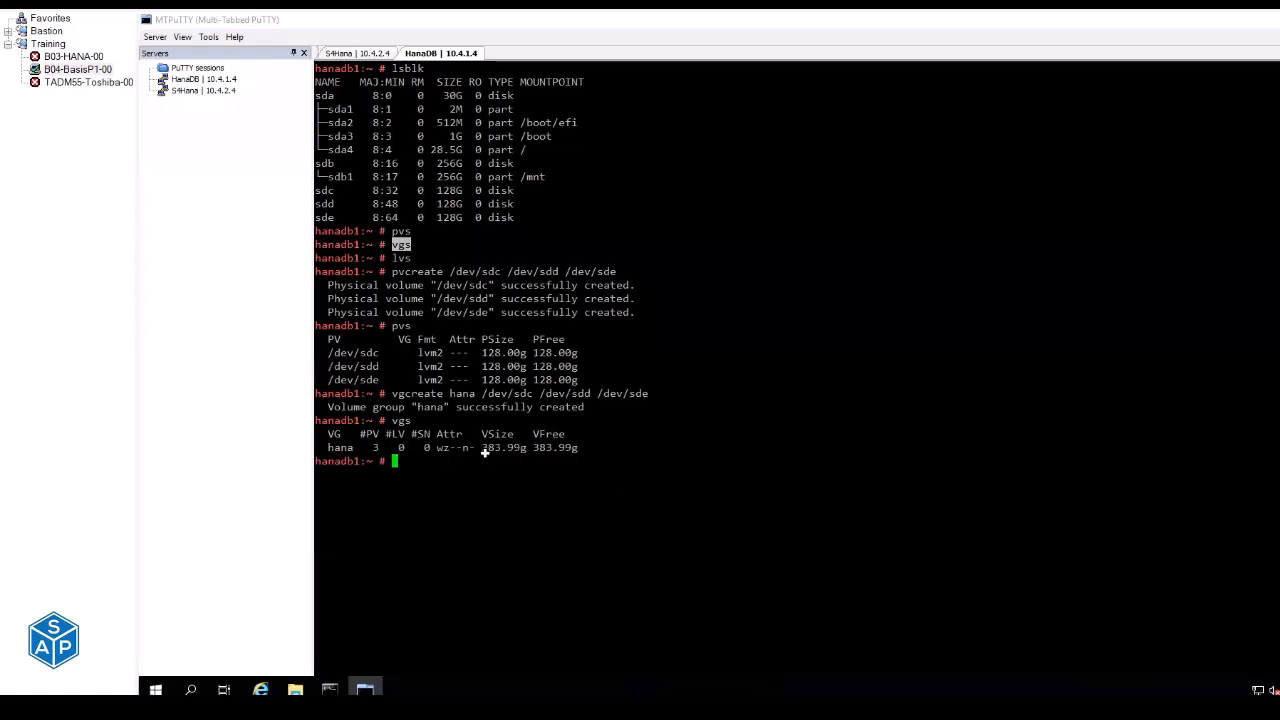
Return to the OS sheet and examine the lvcreate commands for the data, log, shared and backup volumes one by one.
key("alt+Tab")
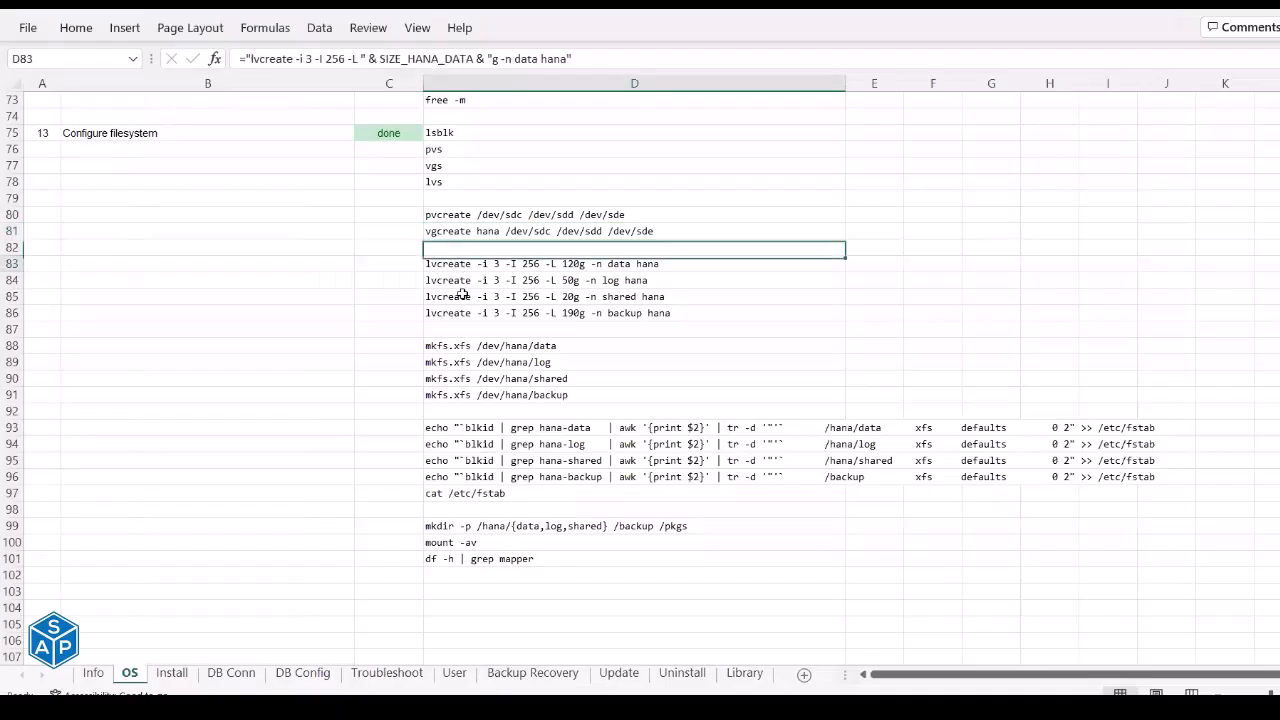
left_click_drag(459, 262, 466, 312)
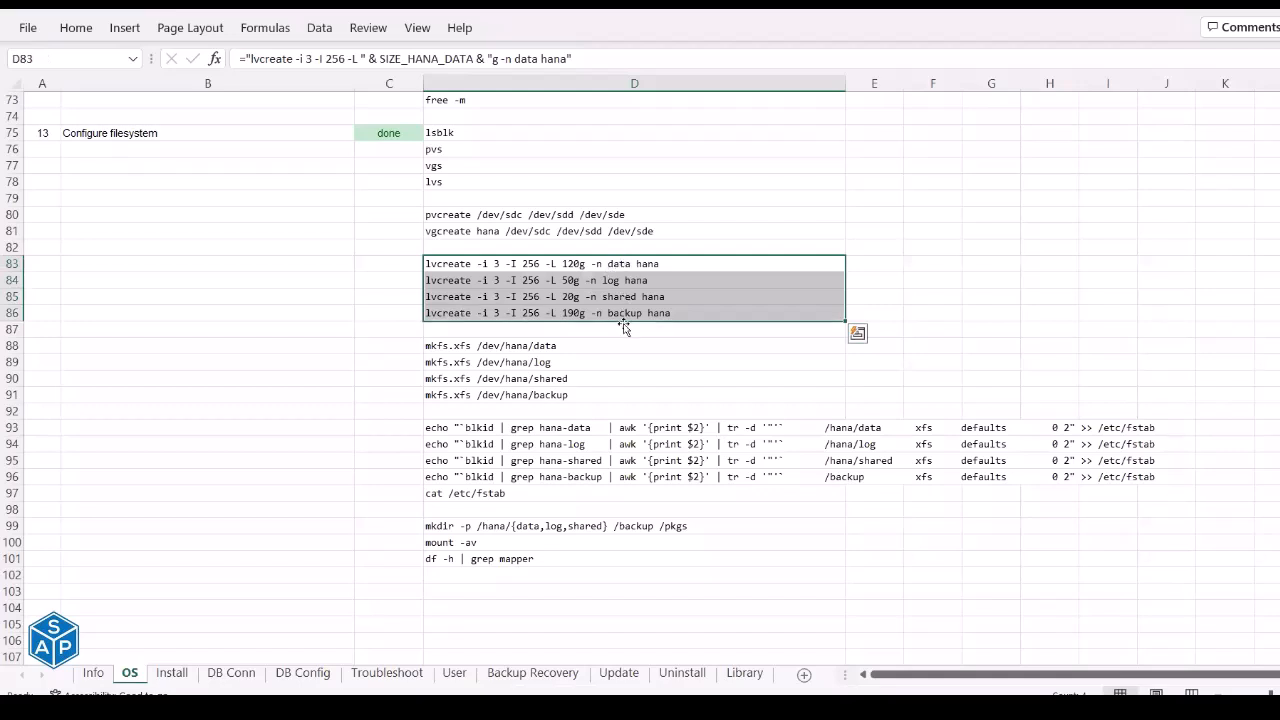
left_click(670, 266)
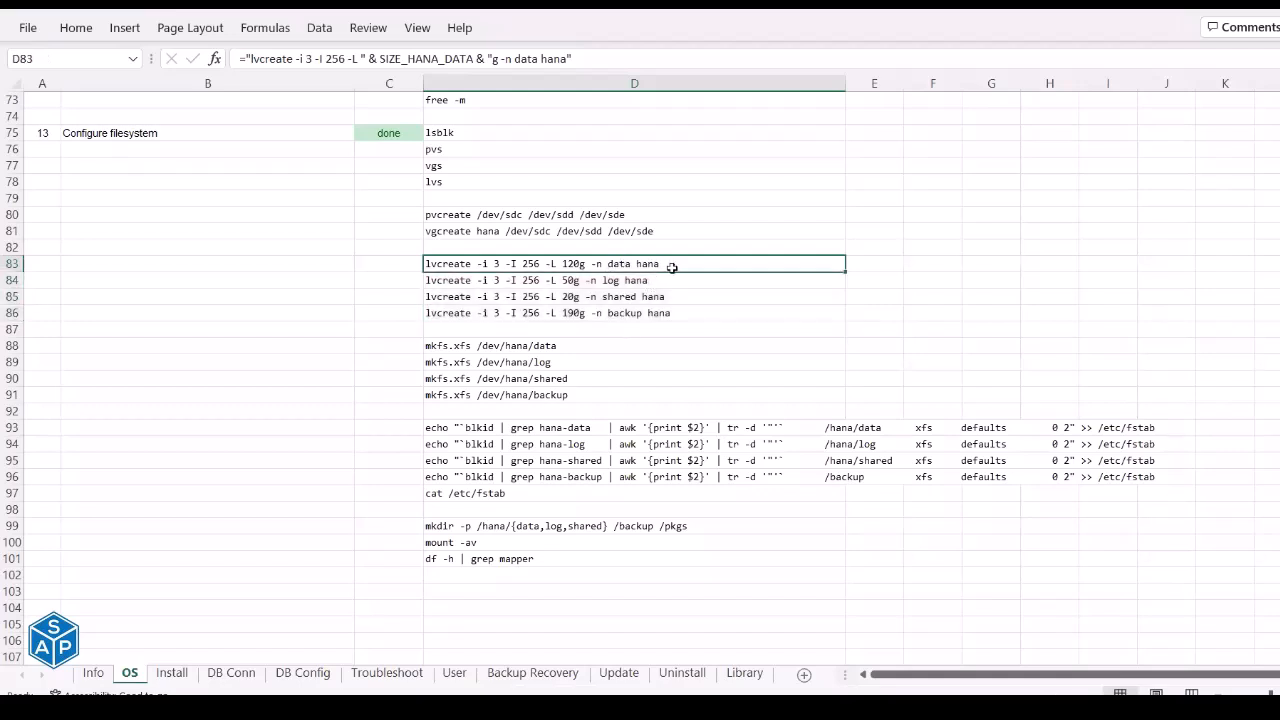
left_click(603, 282)
left_click(603, 297)
left_click(599, 313)
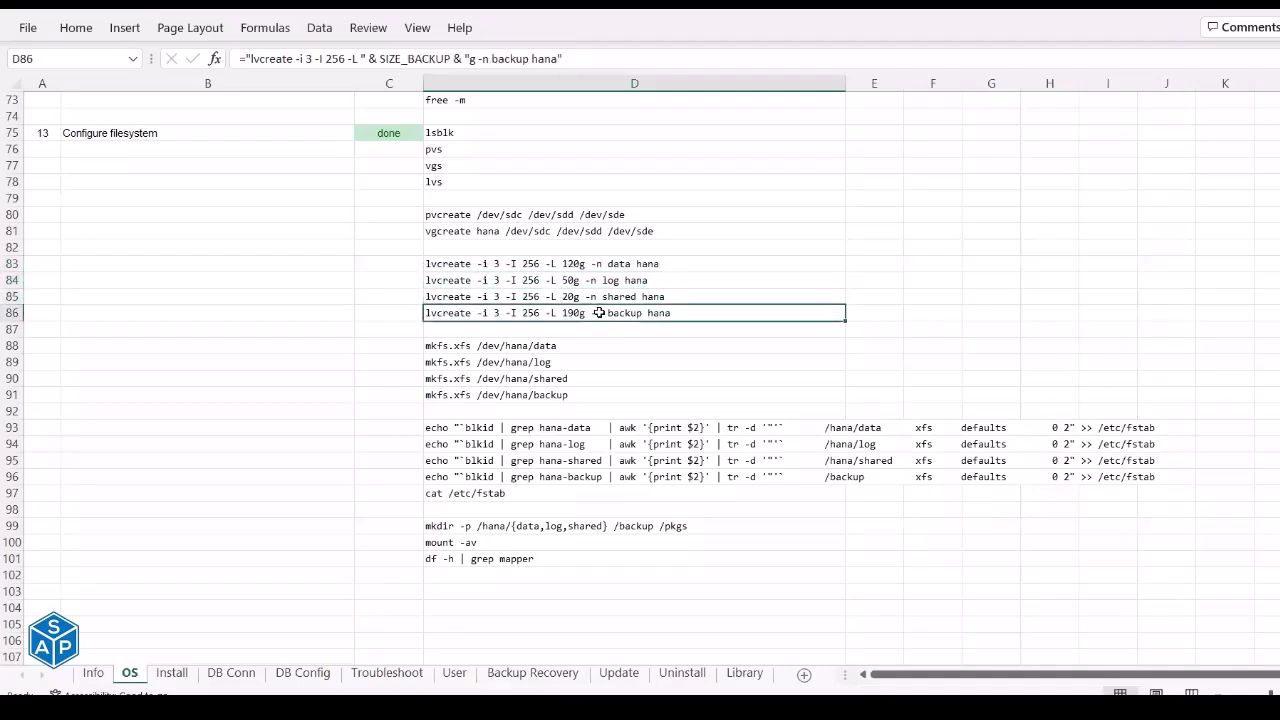
Open the workbook holding the System sheet, insert a column before /usr/sap under Storage Disks, and head it "/backup".
left_click(368, 707)
double_click(331, 208)
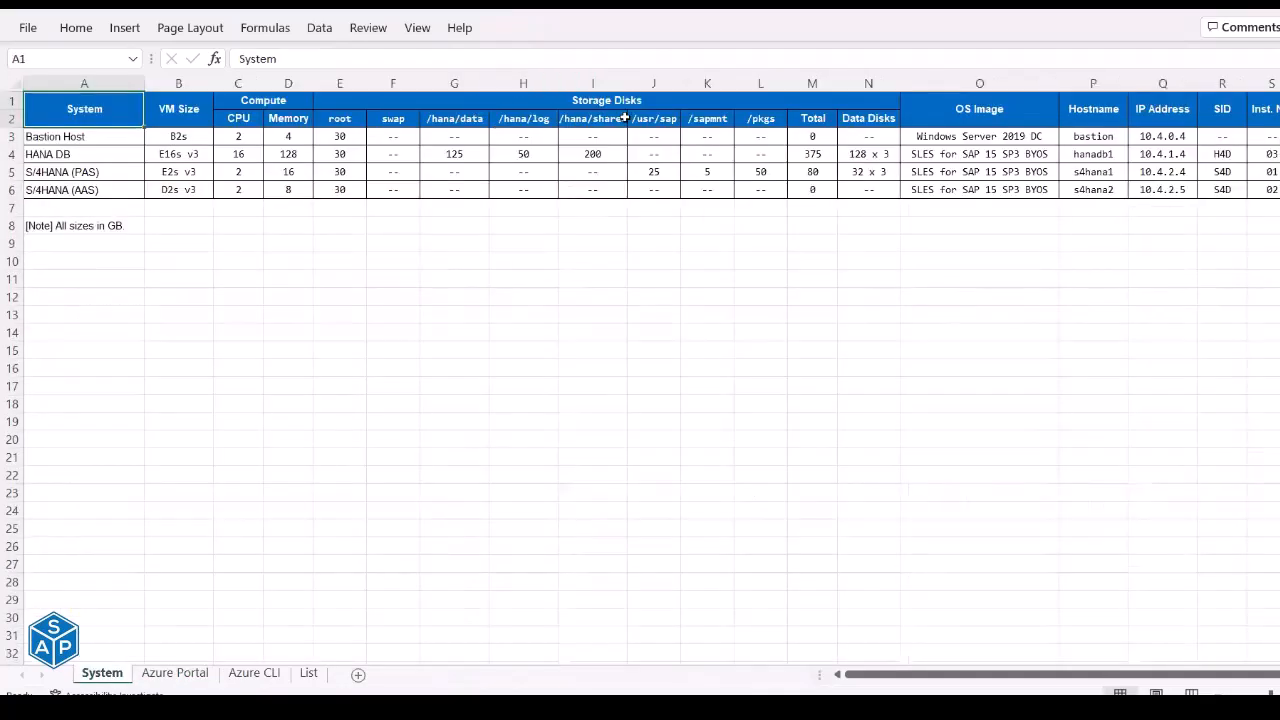
left_click(650, 83)
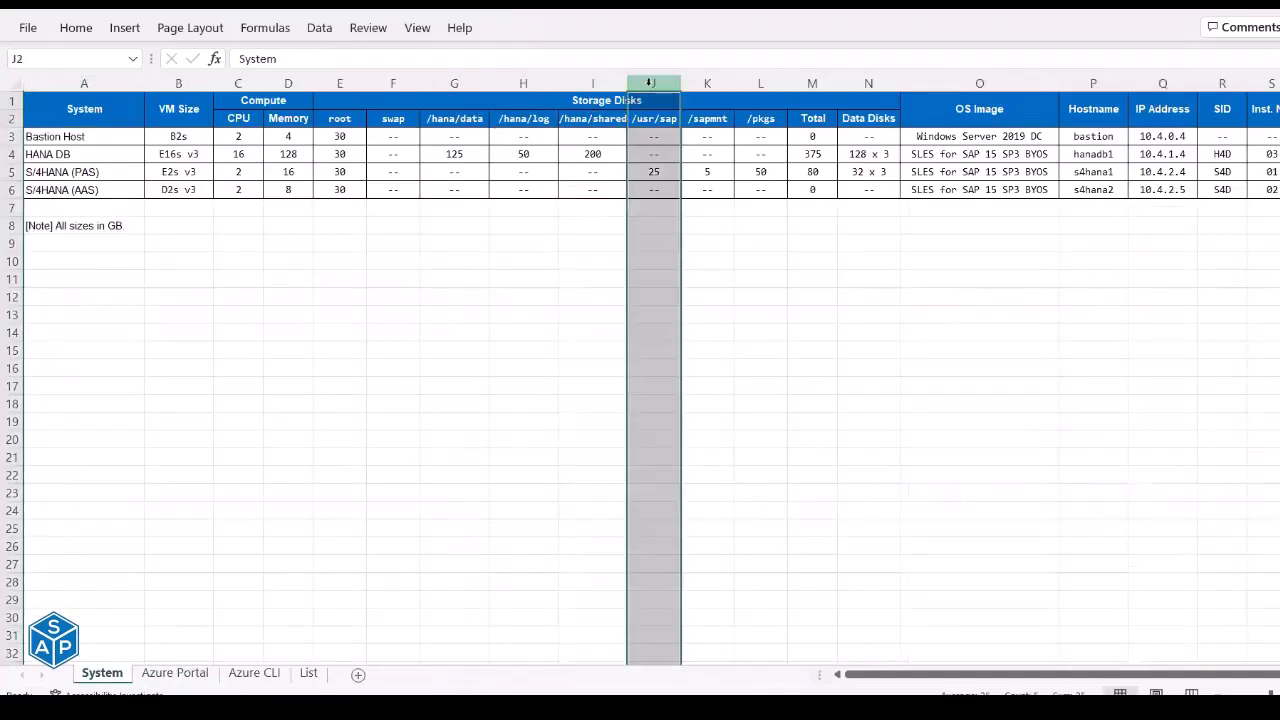
right_click(650, 83)
left_click(673, 240)
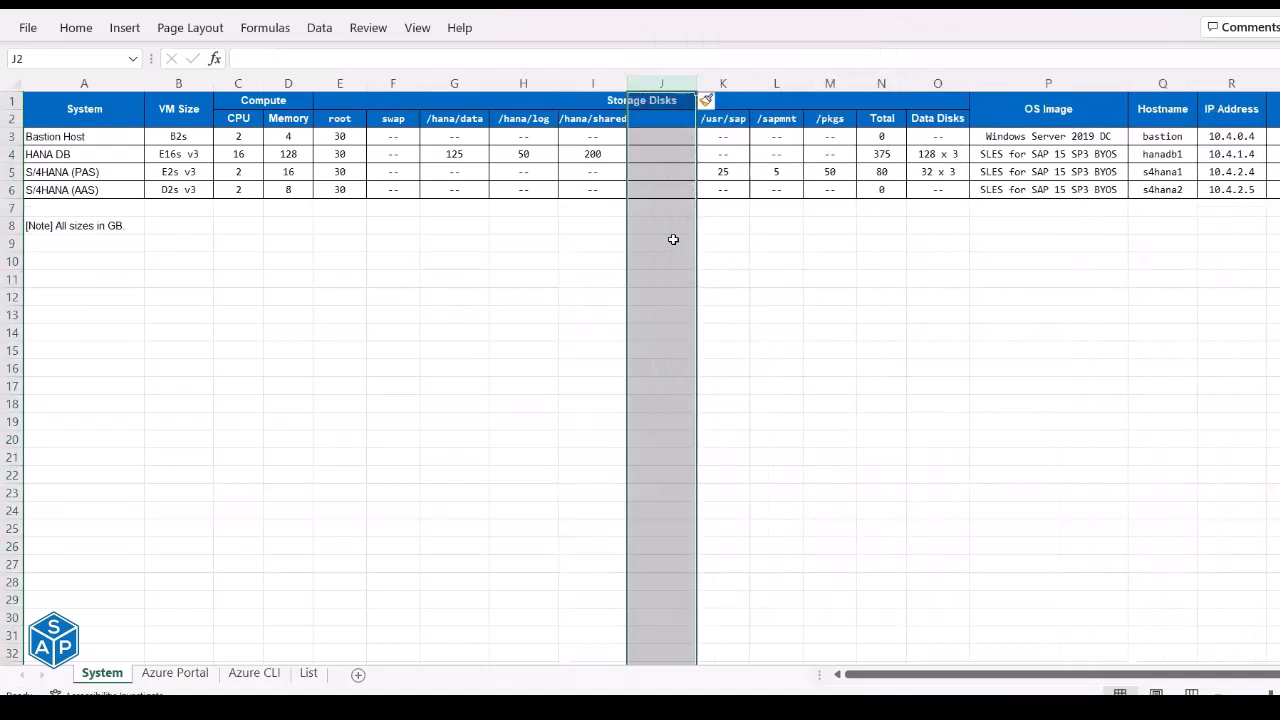
left_click(655, 118)
type("/backup")
key("Return")
Set the width of the /backup column in the System sheet to 8.
left_click(663, 77)
right_click(663, 77)
left_click(700, 336)
type("8")
left_click(703, 380)
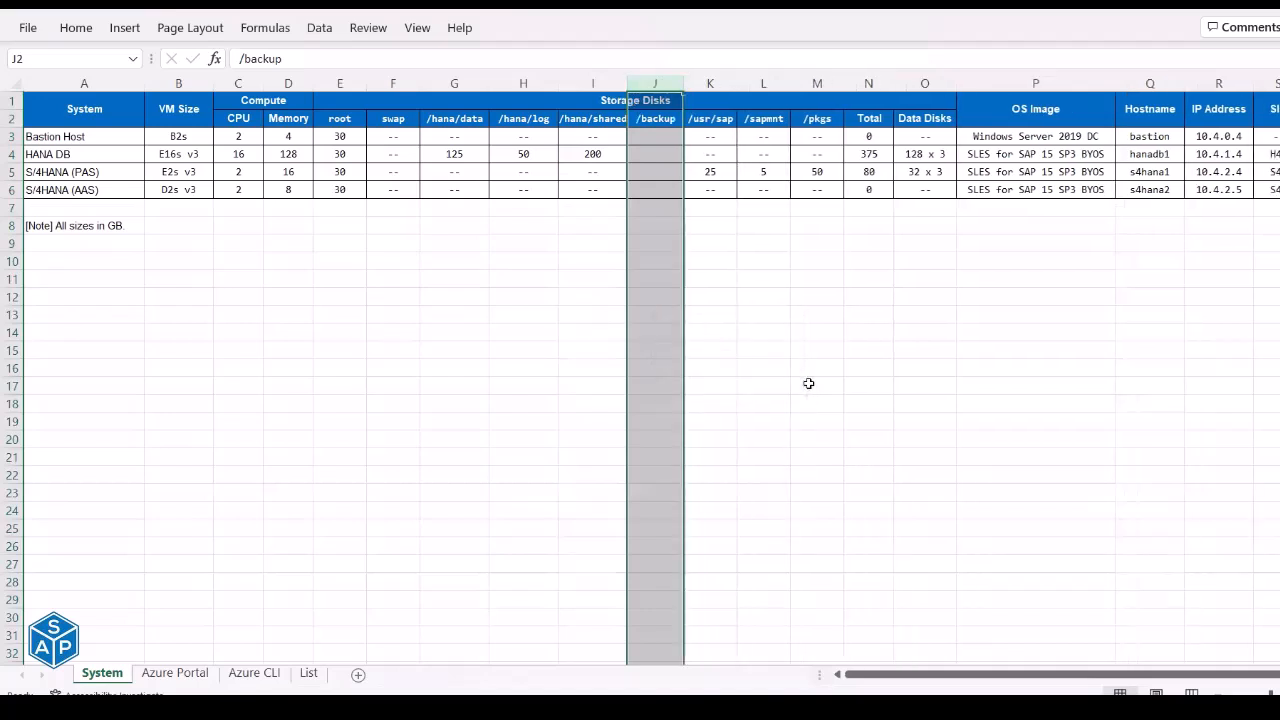
left_click(769, 310)
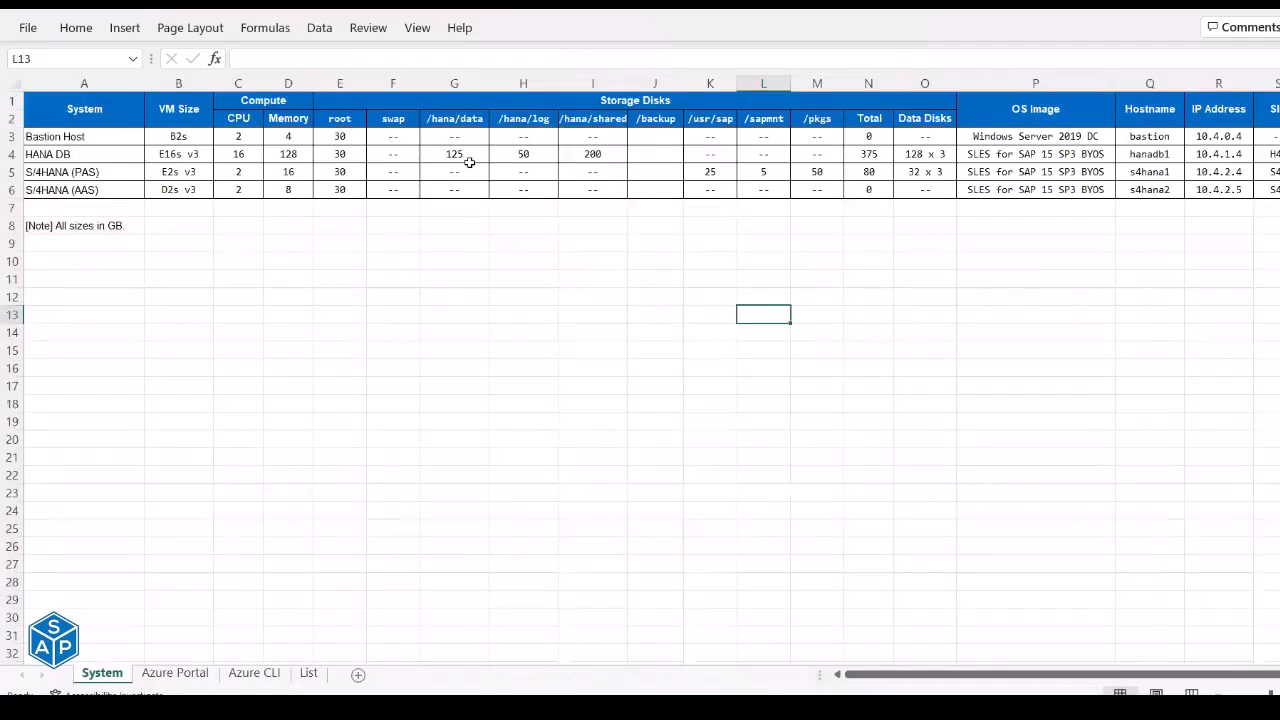
Match the HANA DB disk sizes to the OS sheet's lvcreate commands: /hana/data 120, /hana/shared 20 and /backup 190, and check the Total formula.
left_click(452, 155)
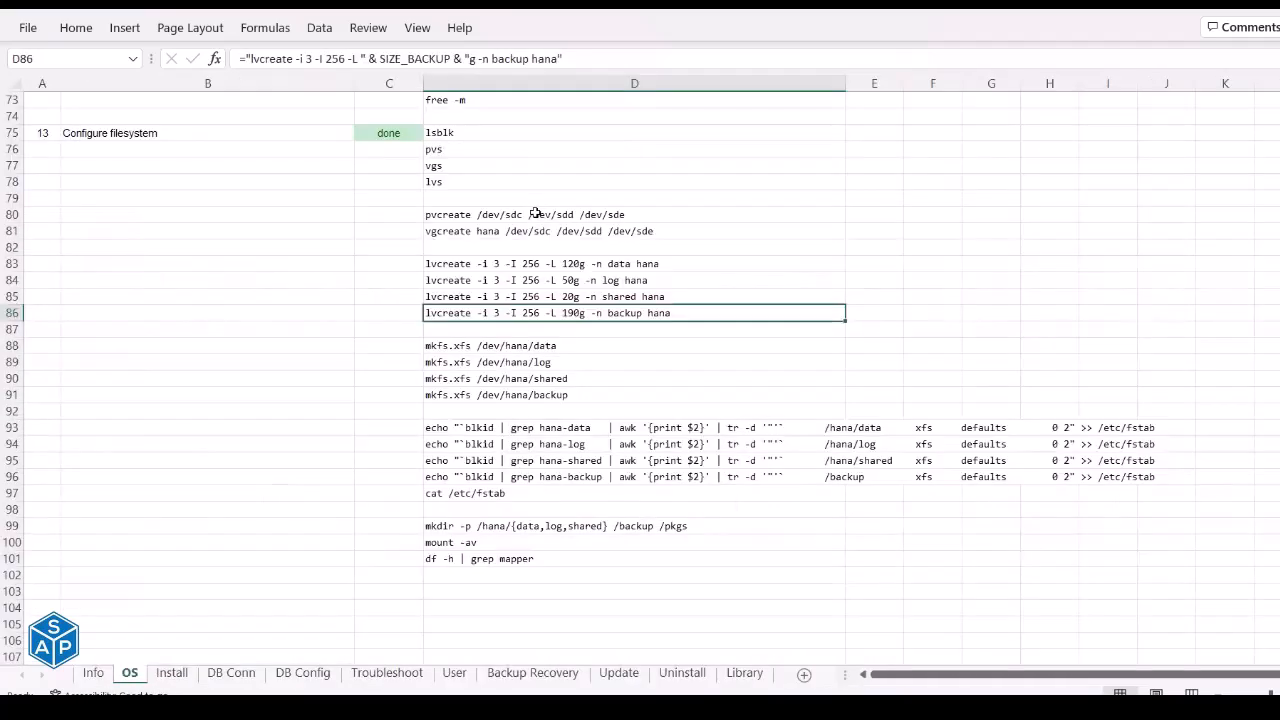
key("Up")
key("Up")
key("Up")
key("Down")
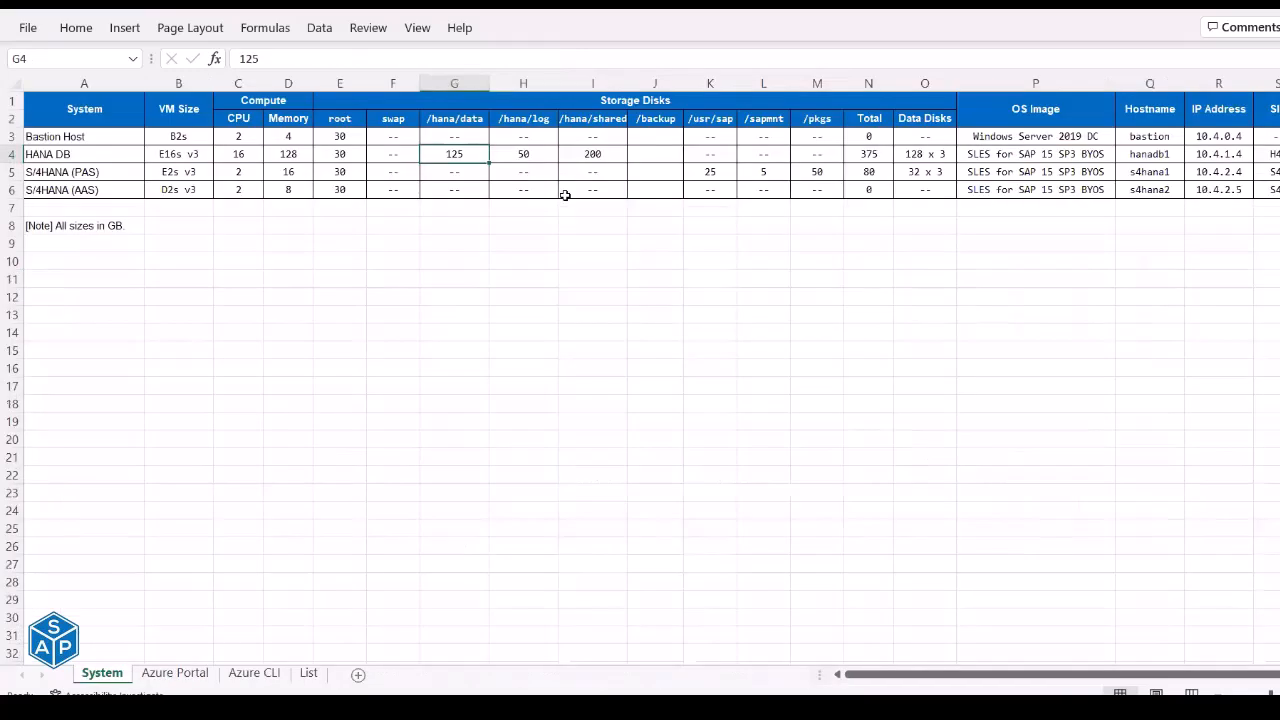
key("Tab")
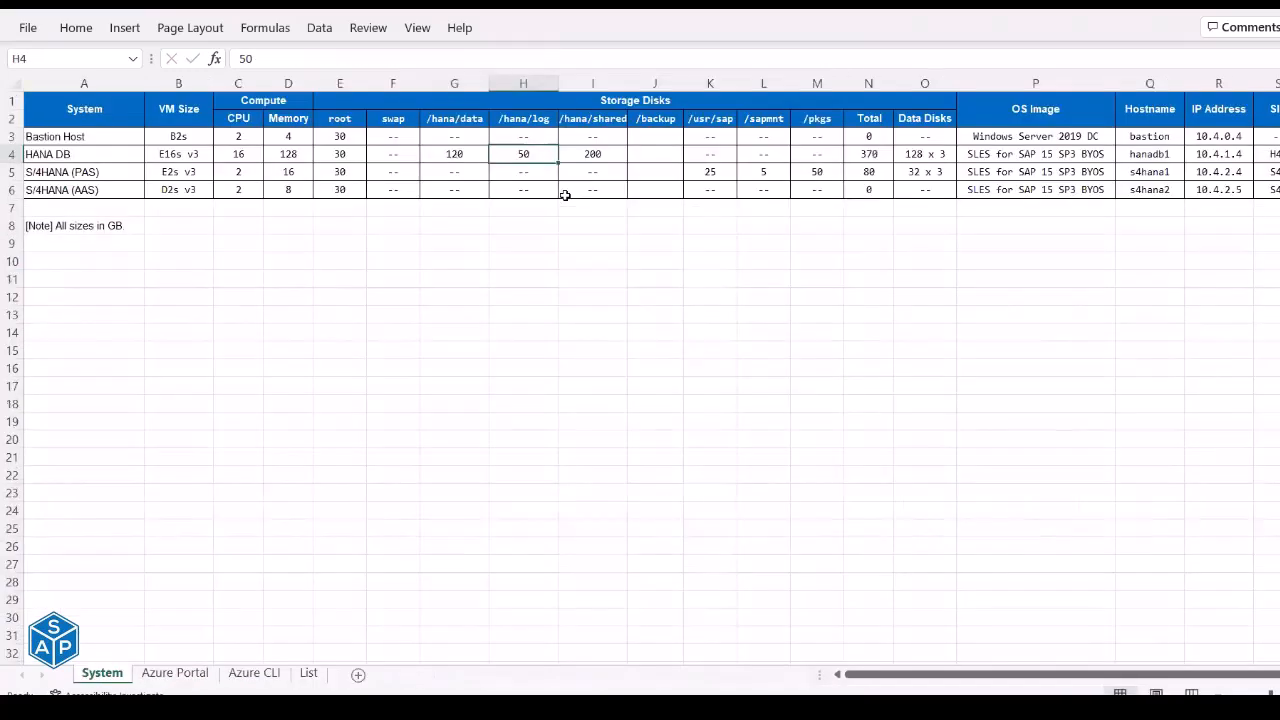
key("Tab")
type("200")
key("BackSpace")
key("Tab")
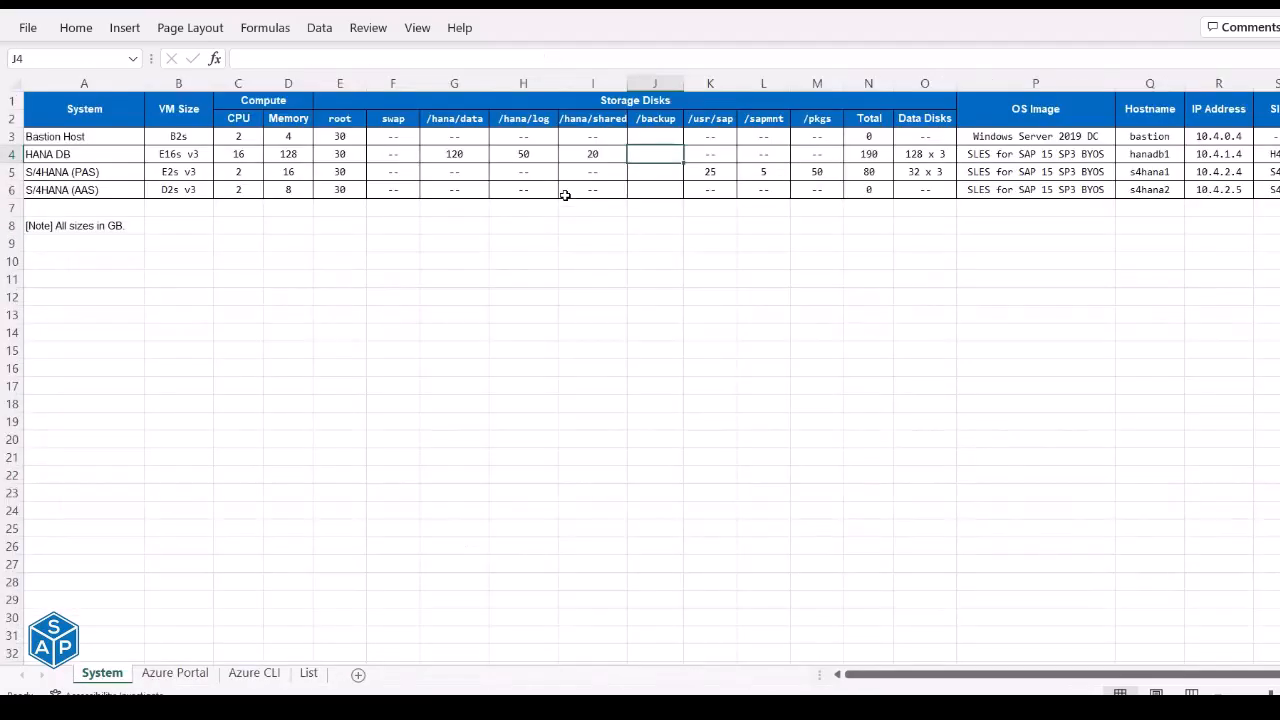
type("190")
key("Return")
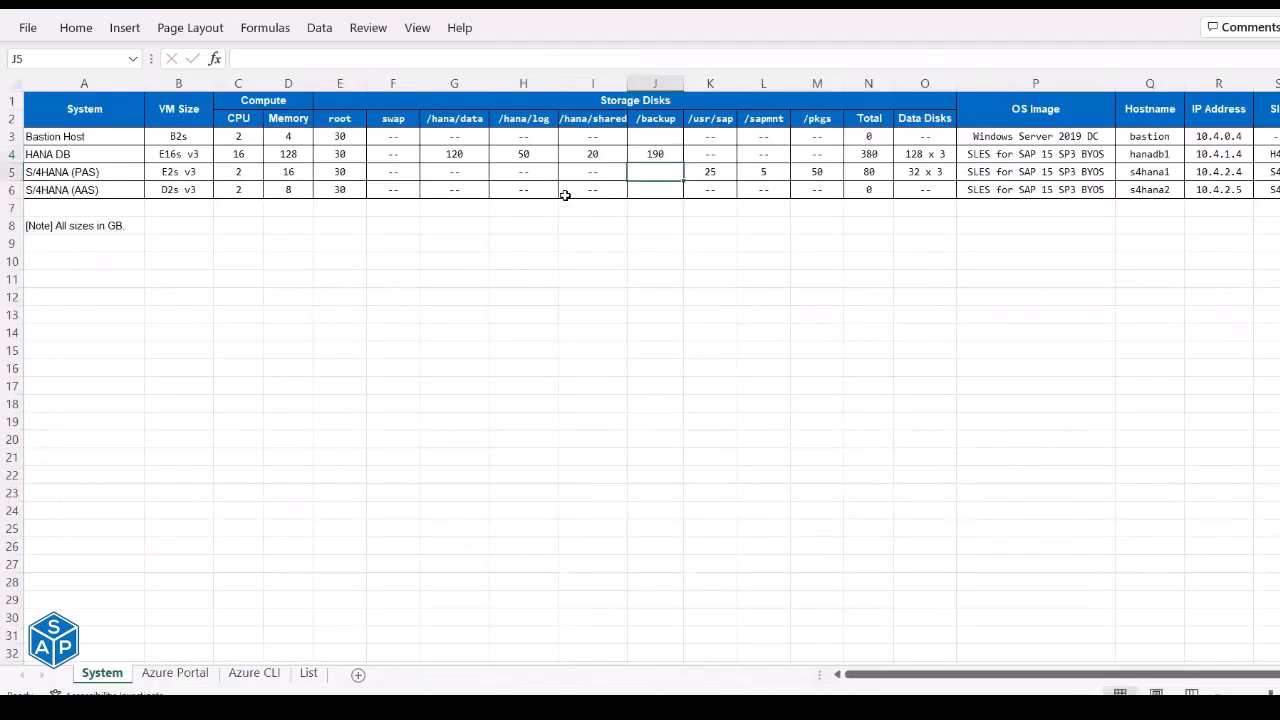
left_click(883, 154)
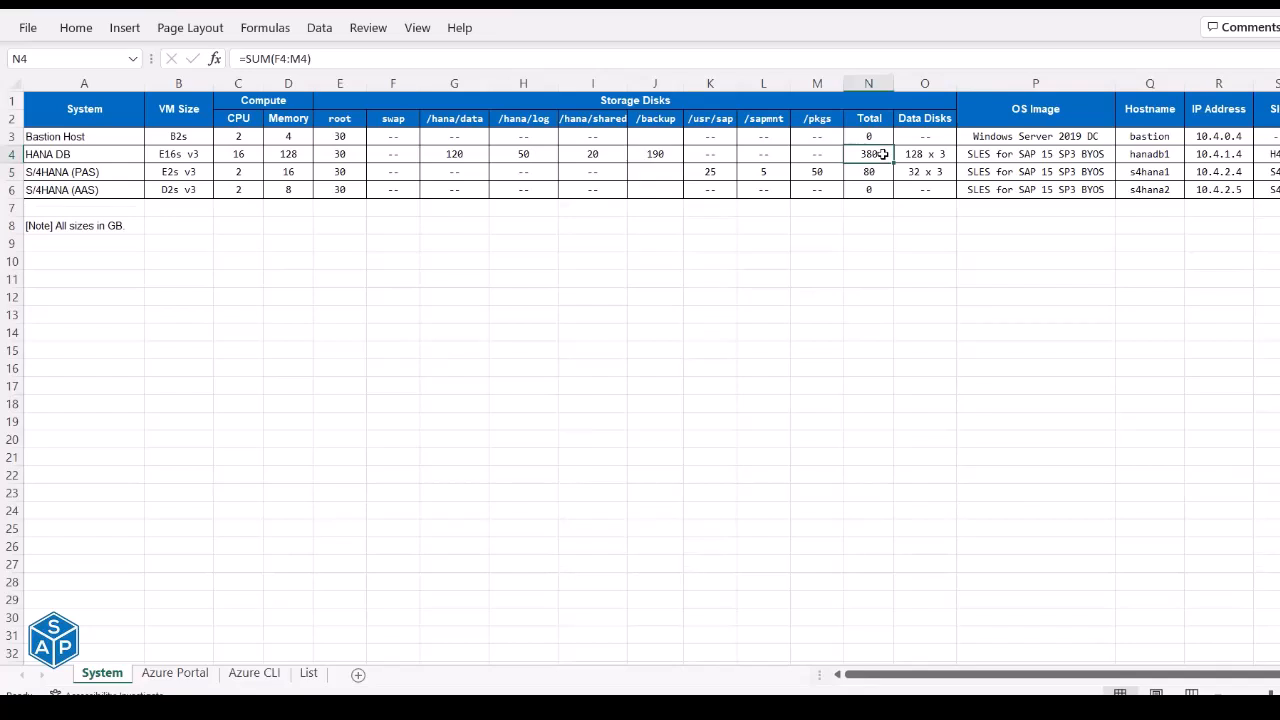
Set the width of the System column (column A) to 15.
mouse_move(1200, 675)
left_mouse_down()
mouse_move(1214, 677)
mouse_move(1200, 677)
left_mouse_up()
left_click(62, 84)
right_click(123, 332)
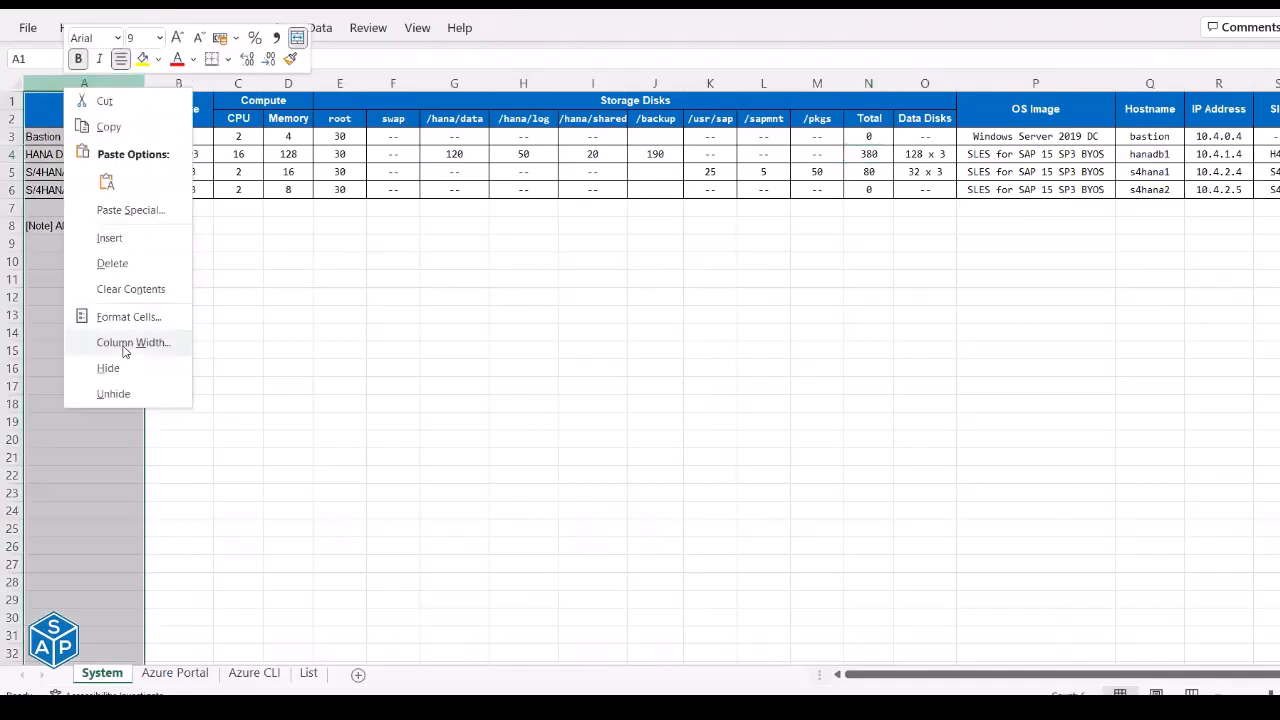
left_click(125, 345)
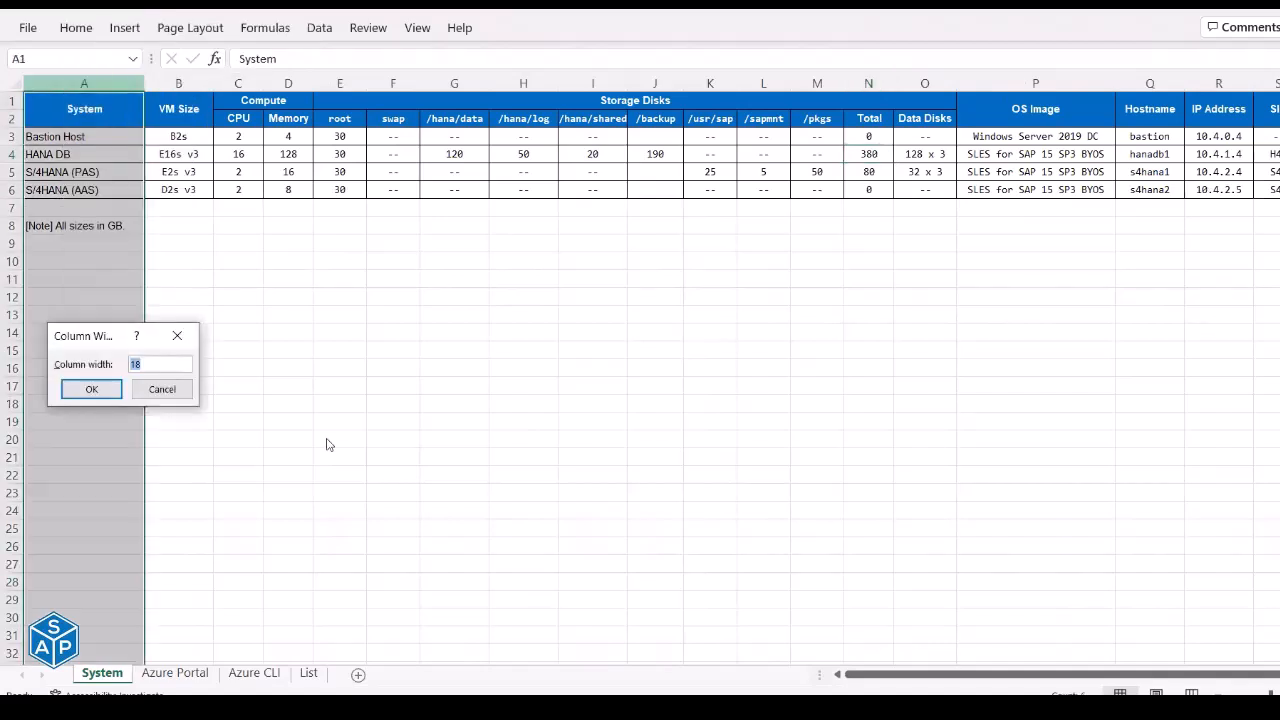
type("15")
key("Return")
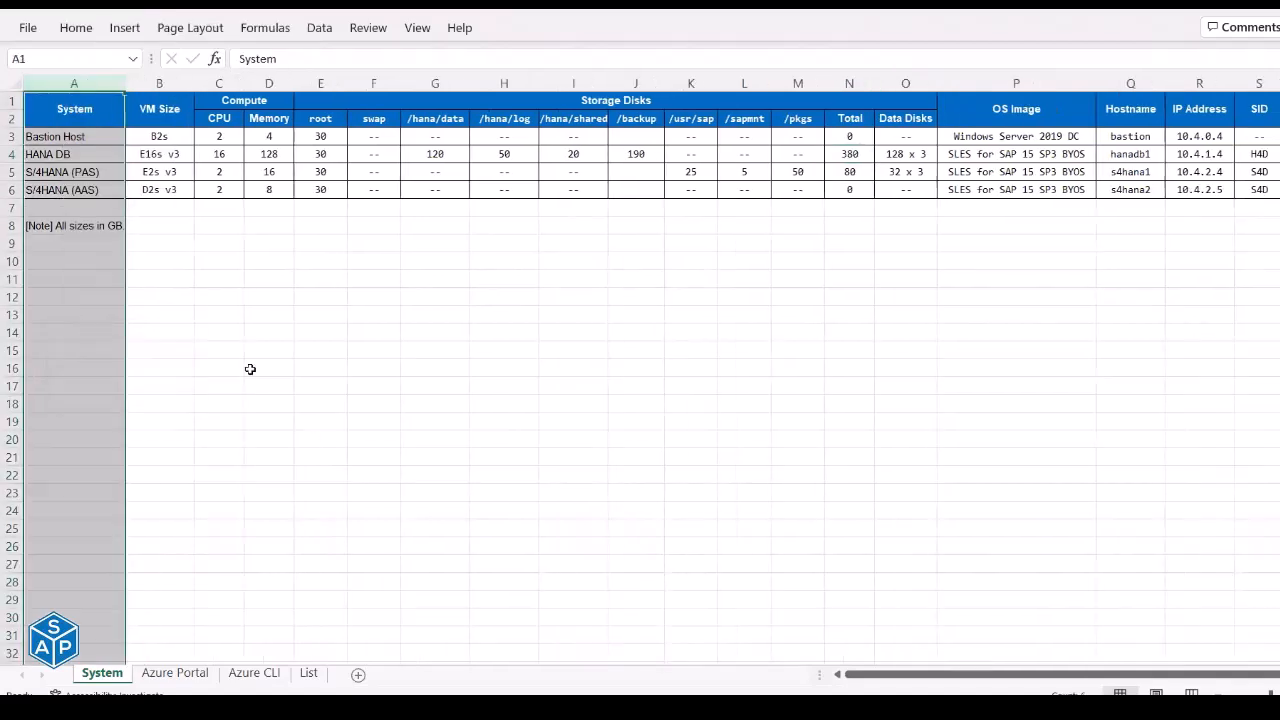
left_click(84, 108)
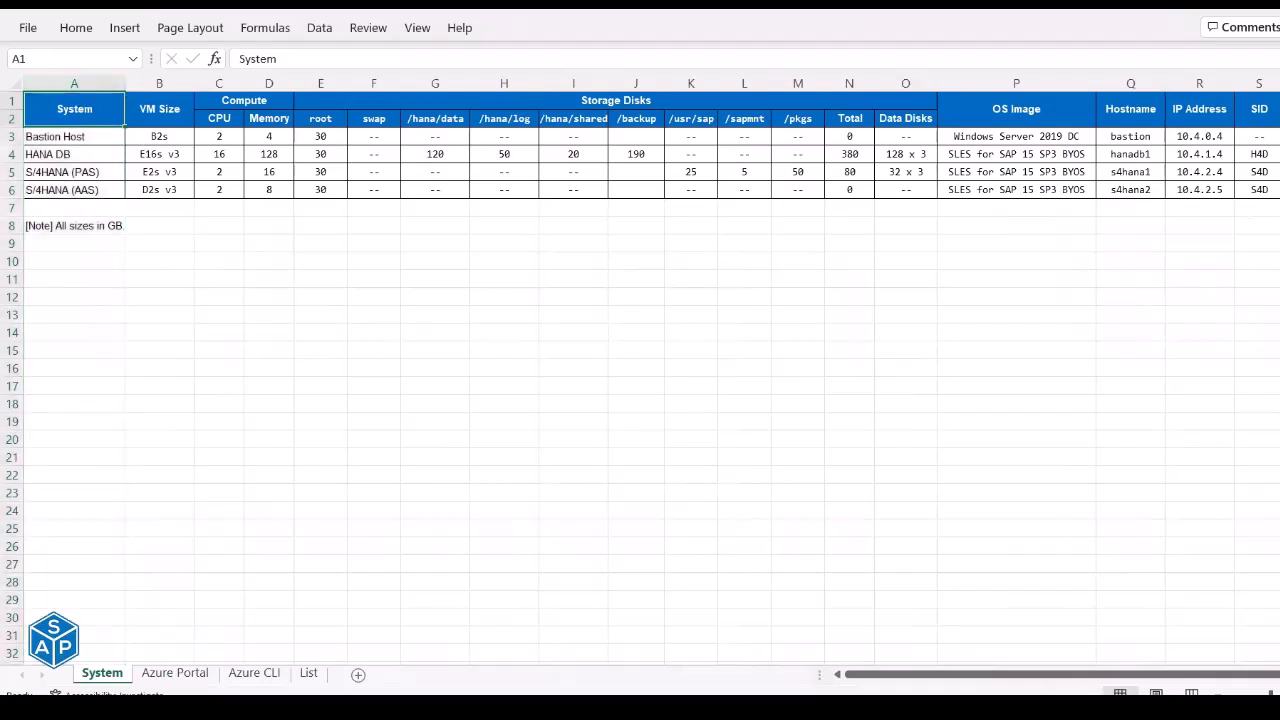
Create the data, log, shared and backup logical volumes by copying the four lvcreate commands from the OS sheet and running them in the HanaDB session.
left_click(174, 673)
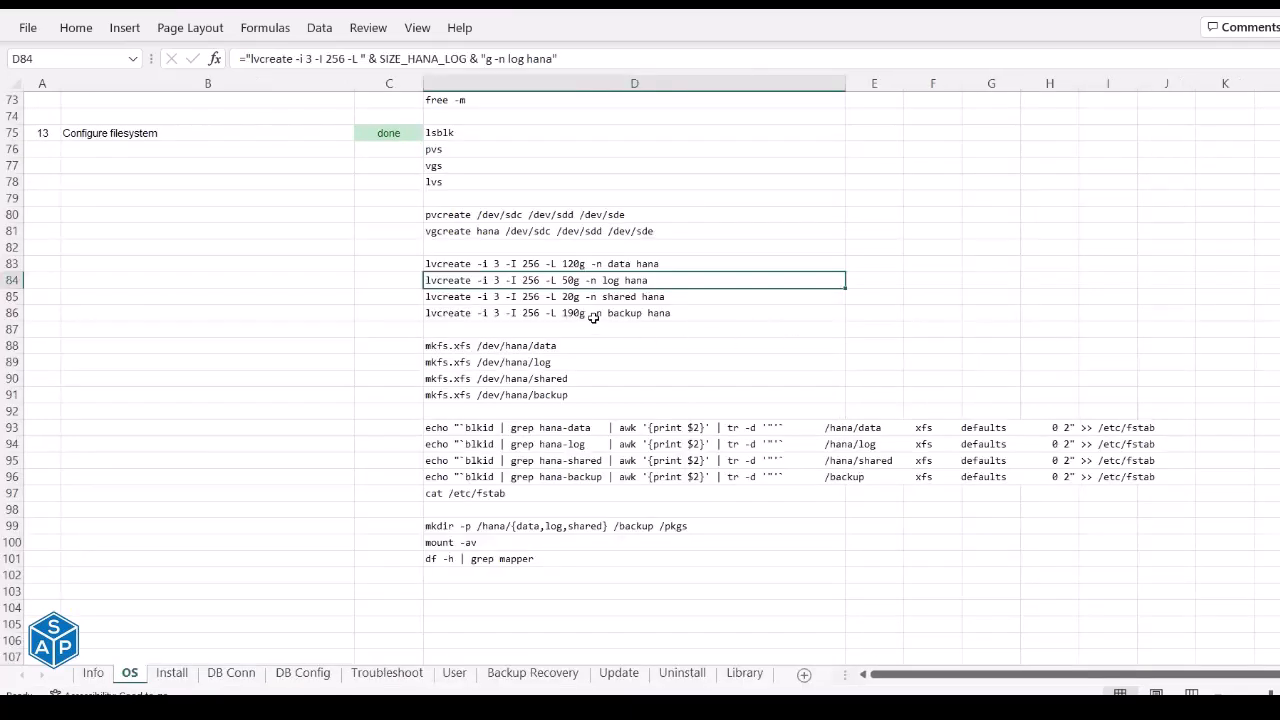
left_click(610, 314)
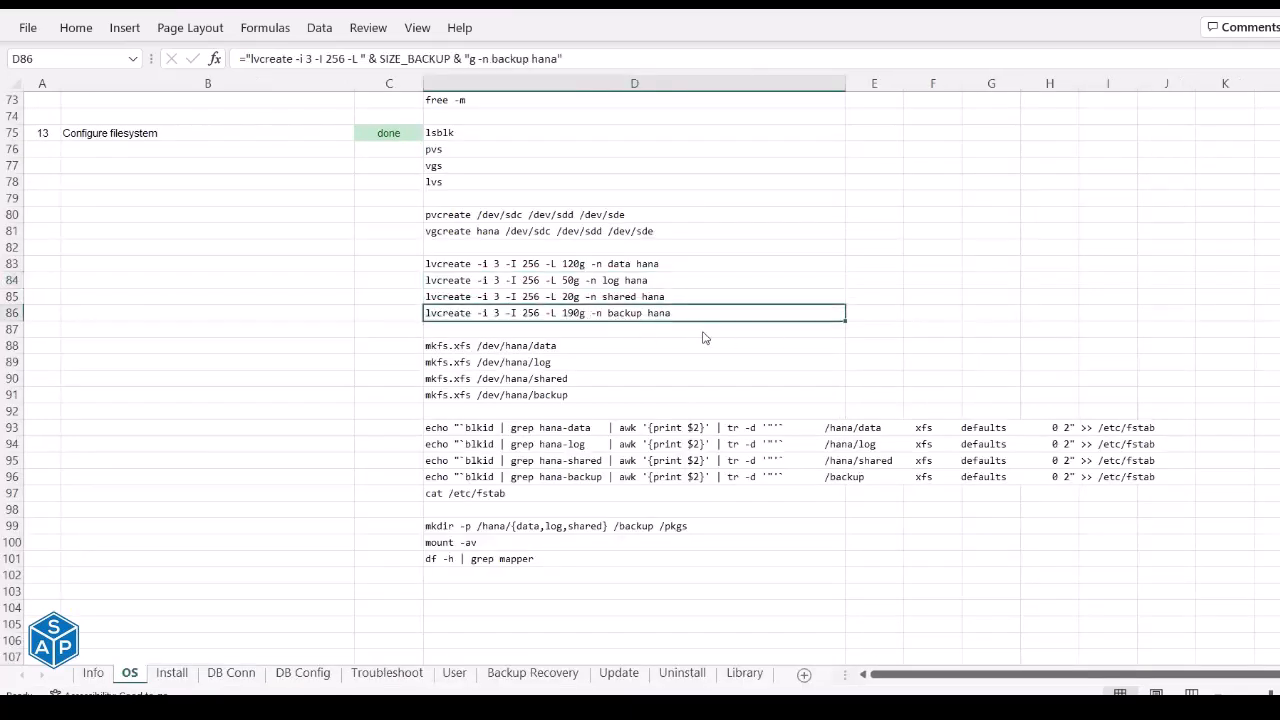
key("alt+Tab")
key("alt+Tab")
key("alt+Tab")
key("alt+Tab")
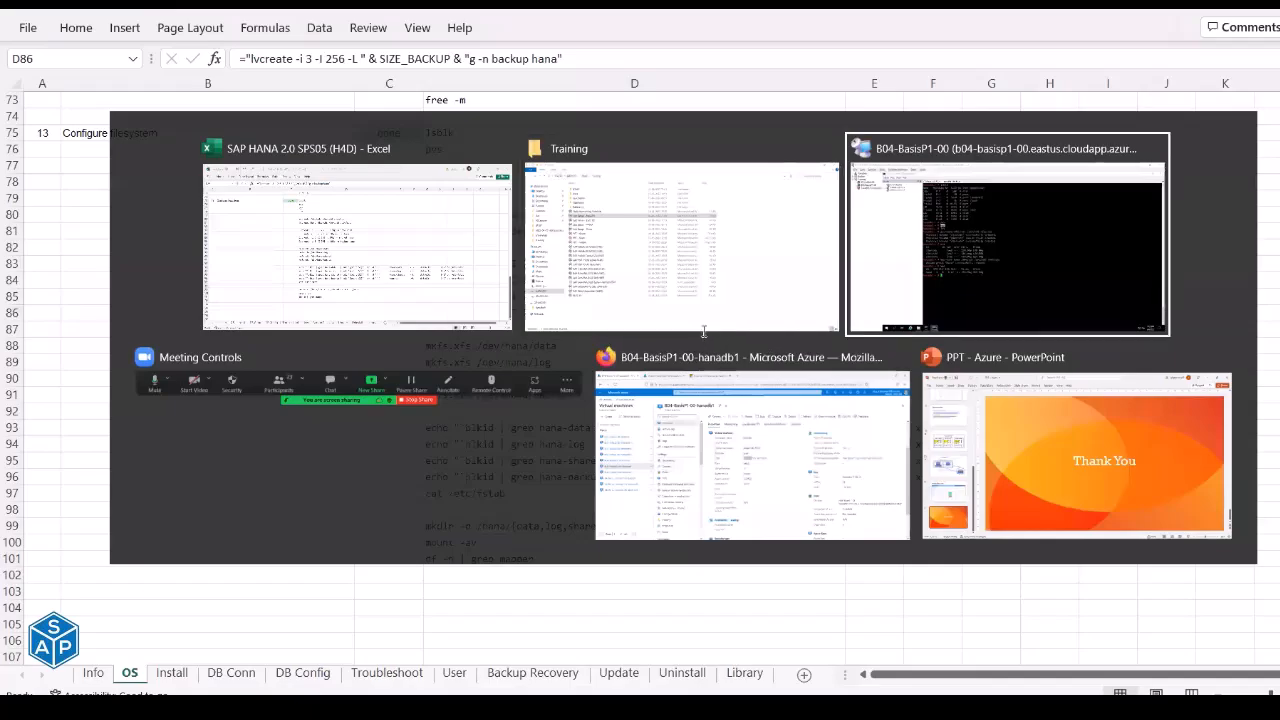
key("alt+Tab")
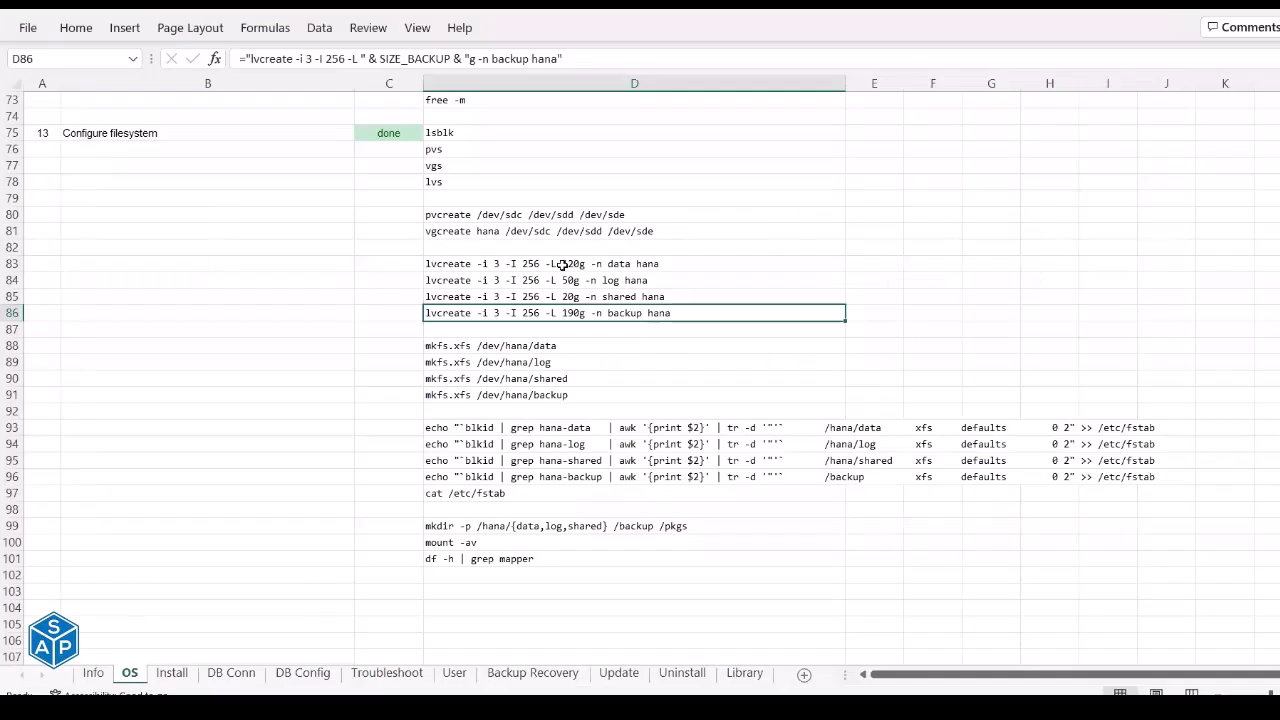
left_click_drag(563, 264, 563, 323)
key("ctrl+c")
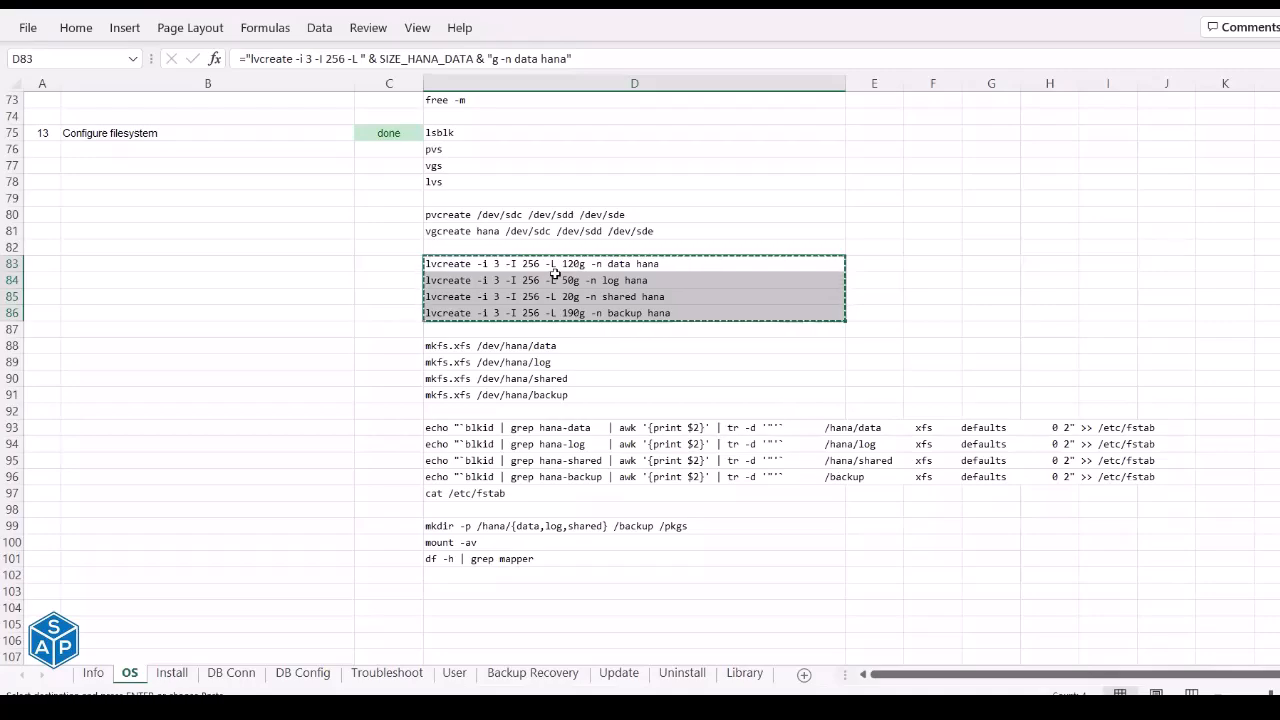
key("alt+Tab")
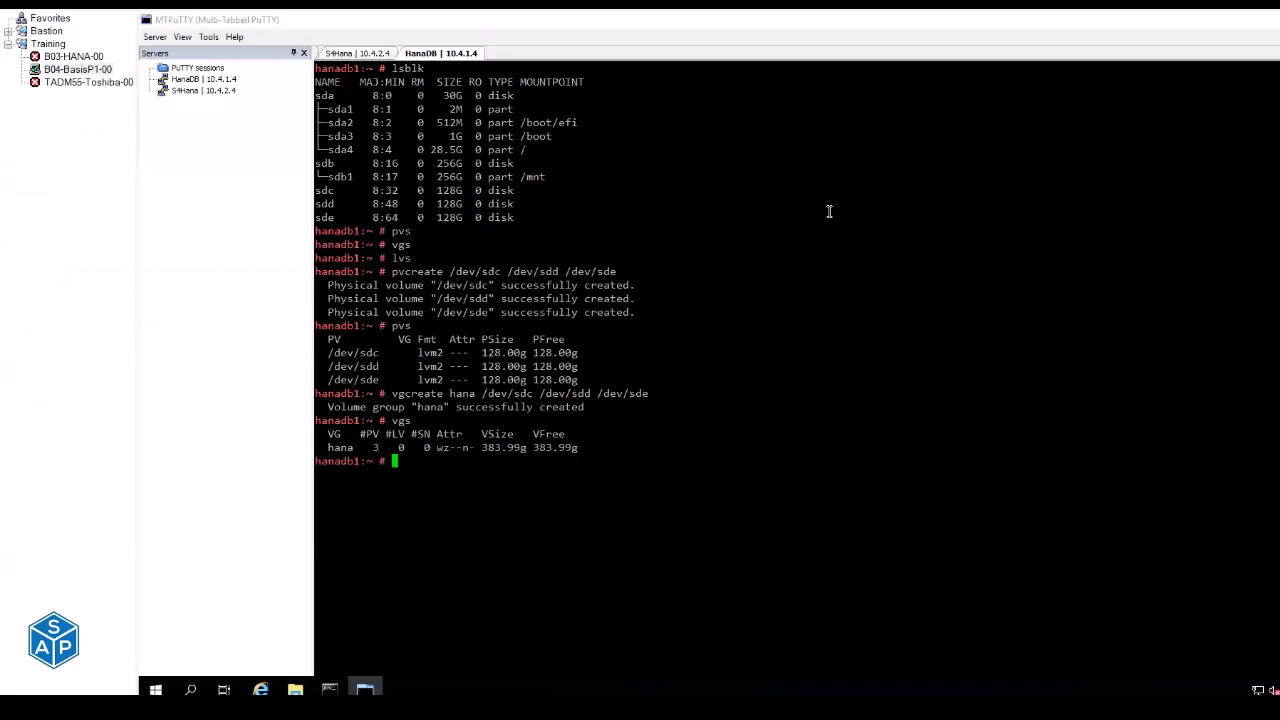
right_click(829, 211)
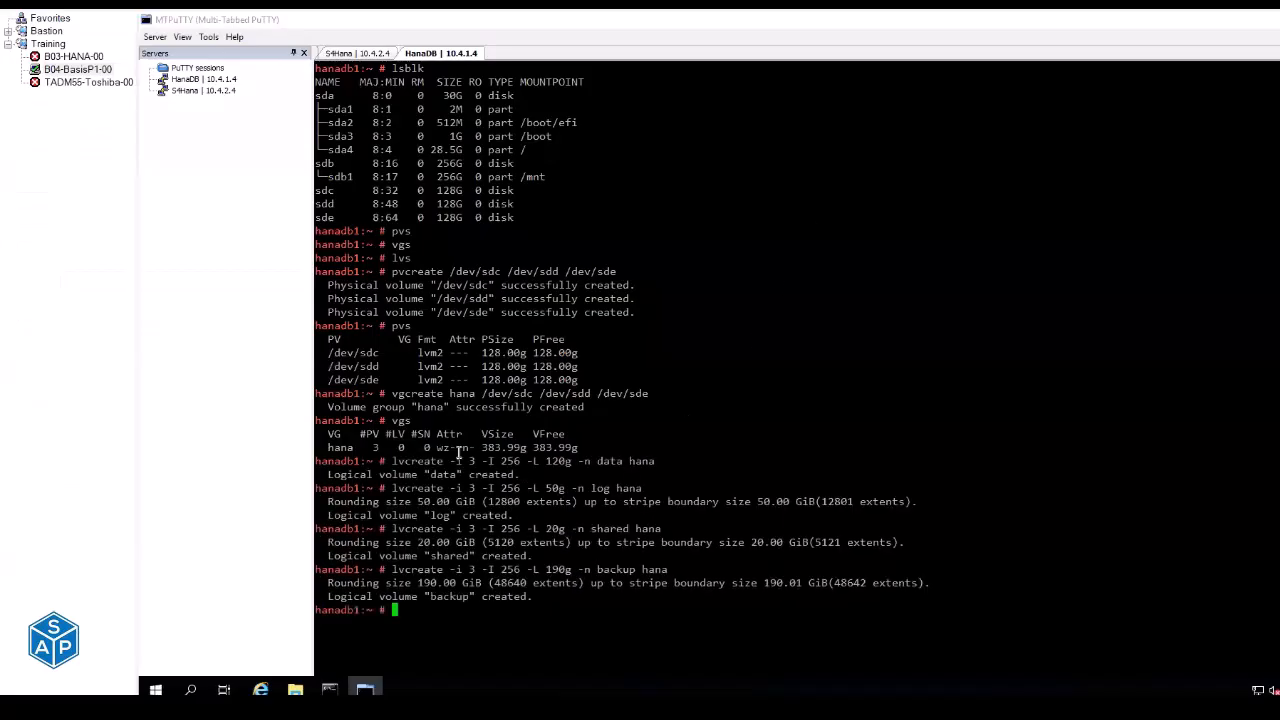
Run "lvs" in the HanaDB session, reusing the command text already in the terminal, and highlight the listed logical volumes.
double_click(397, 258)
right_click(829, 286)
key("Return")
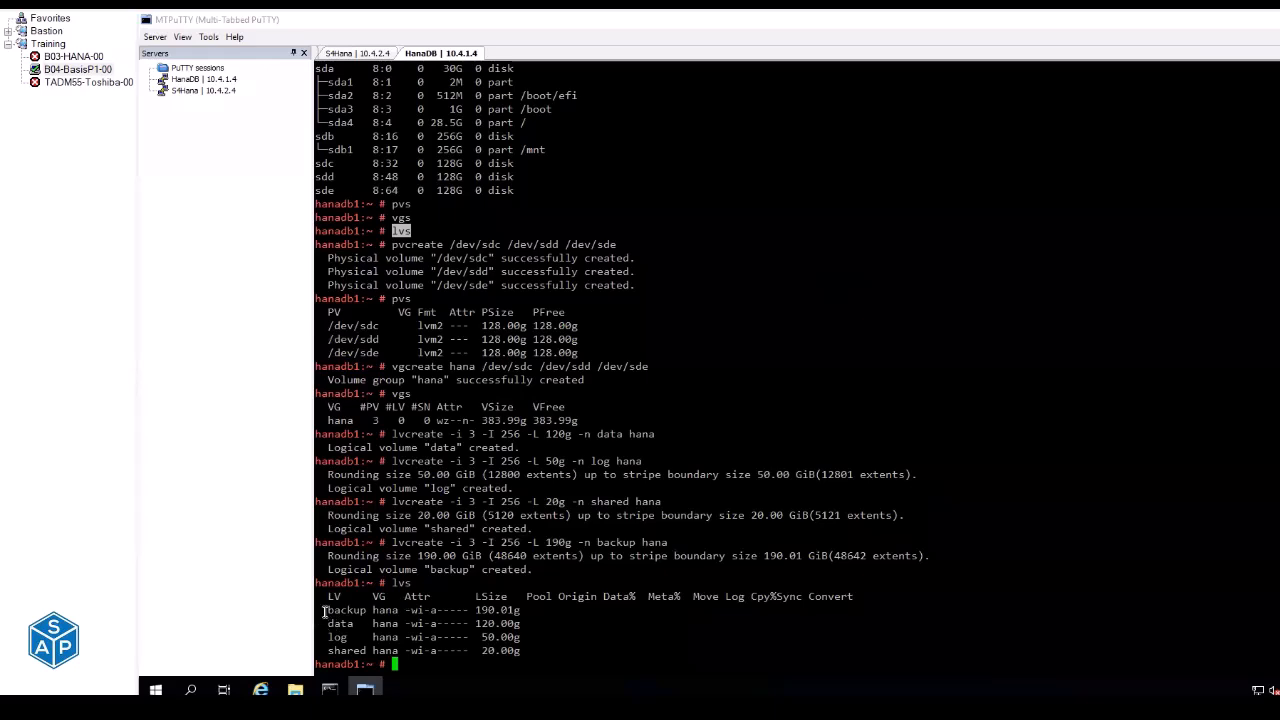
left_click_drag(322, 606, 534, 652)
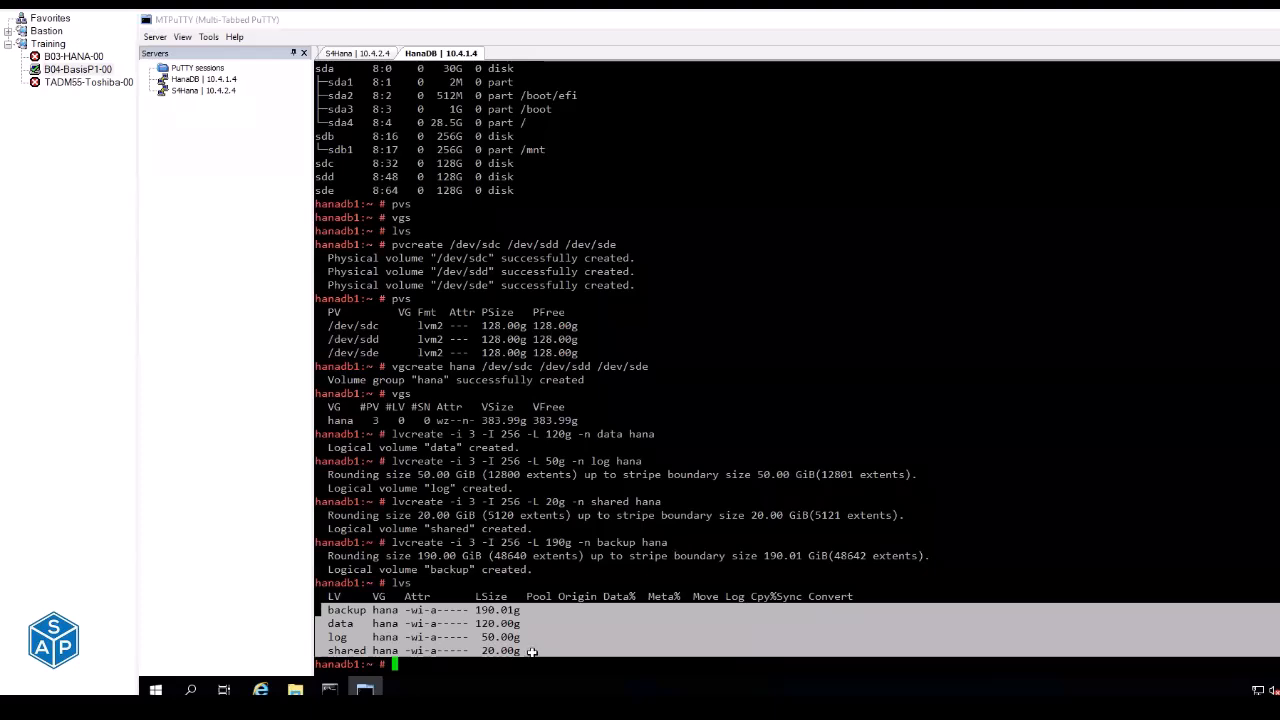
Format the data, log, shared and backup volumes by copying the four mkfs.xfs commands from the OS sheet and running them in the HanaDB session.
key("alt+Tab")
scroll(511, 306, "down", 1)
left_click_drag(508, 298, 508, 338)
key("ctrl+c")
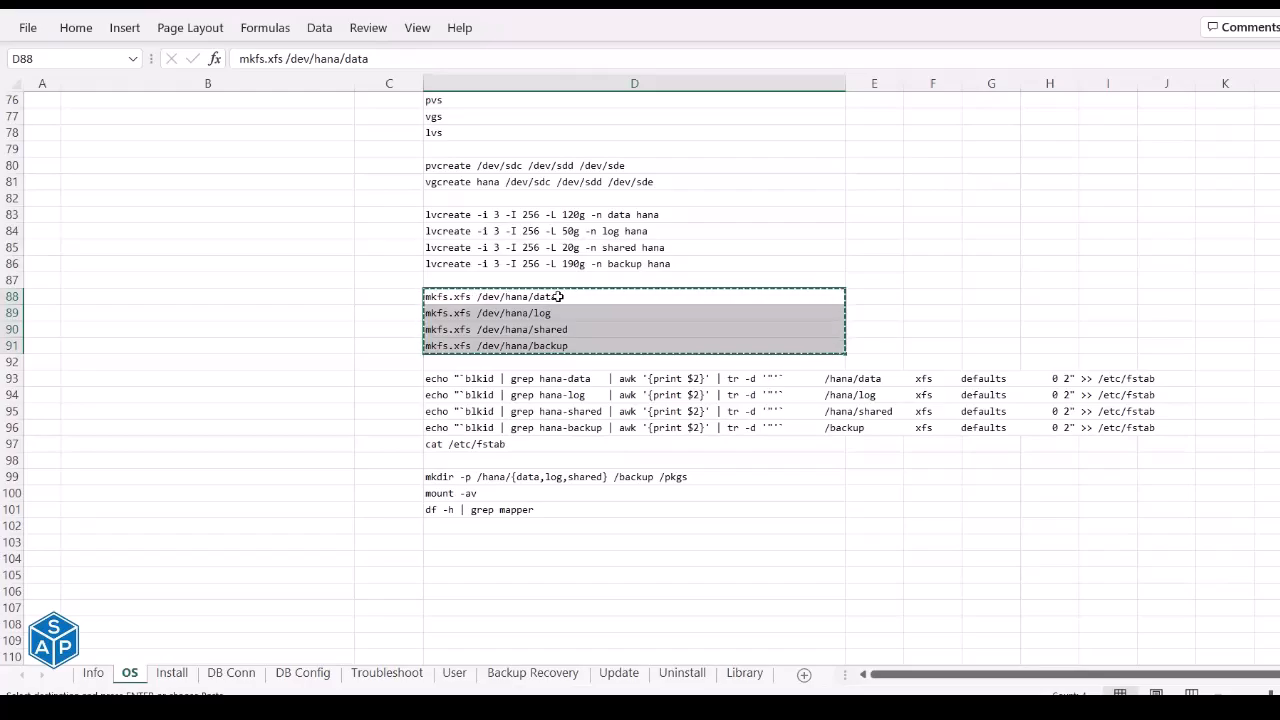
key("alt+Tab")
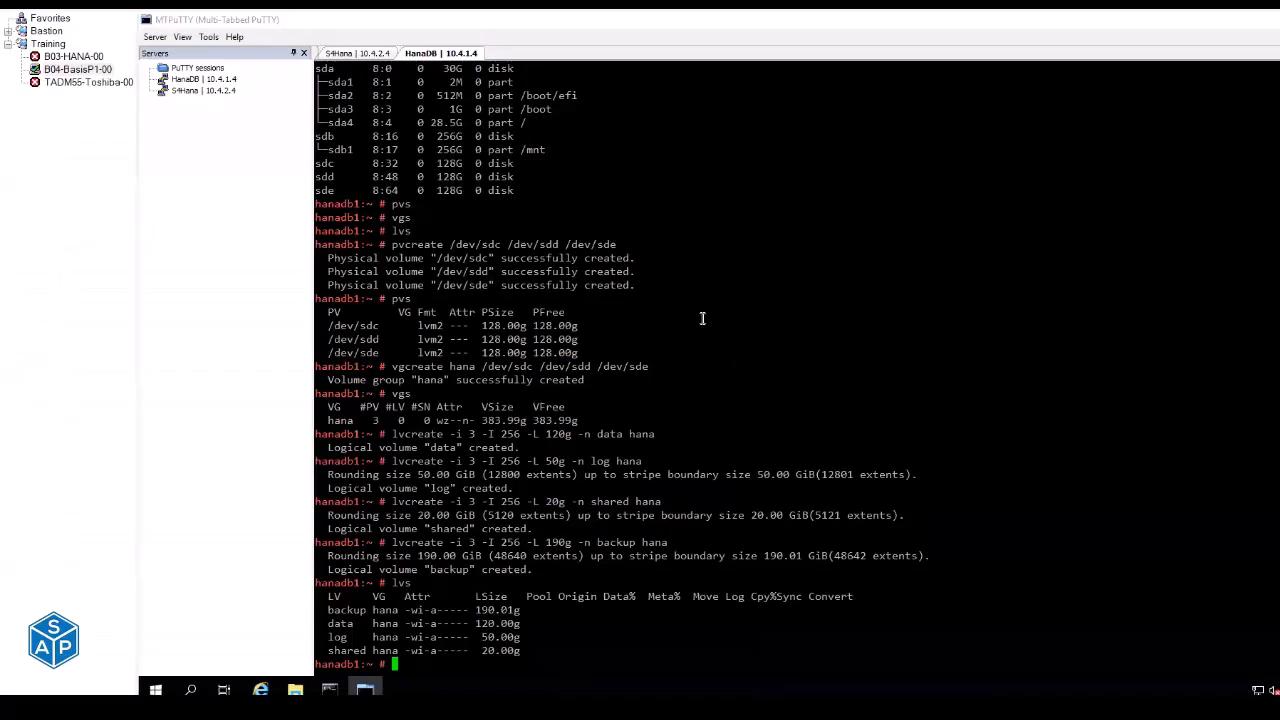
right_click(702, 318)
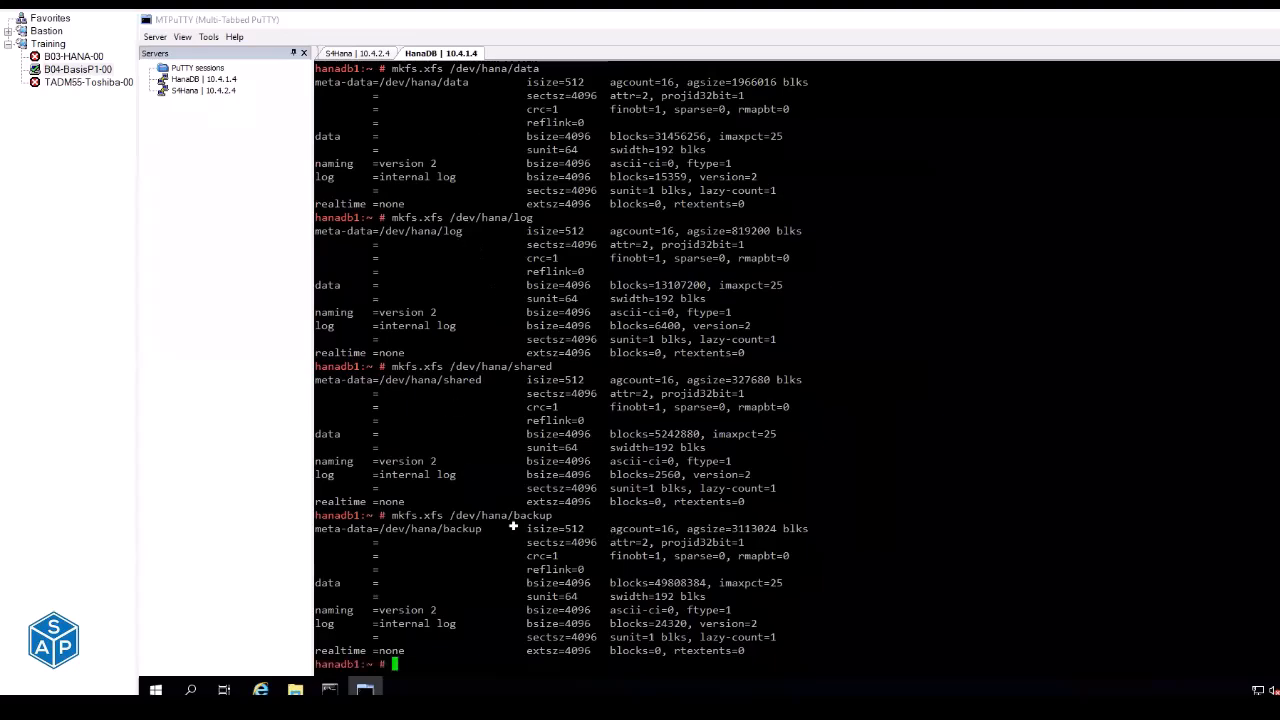
Copy "cat /etc/fstab" from the OS sheet, clear the HanaDB terminal, and run it to view the current mount entries.
key("alt+Tab")
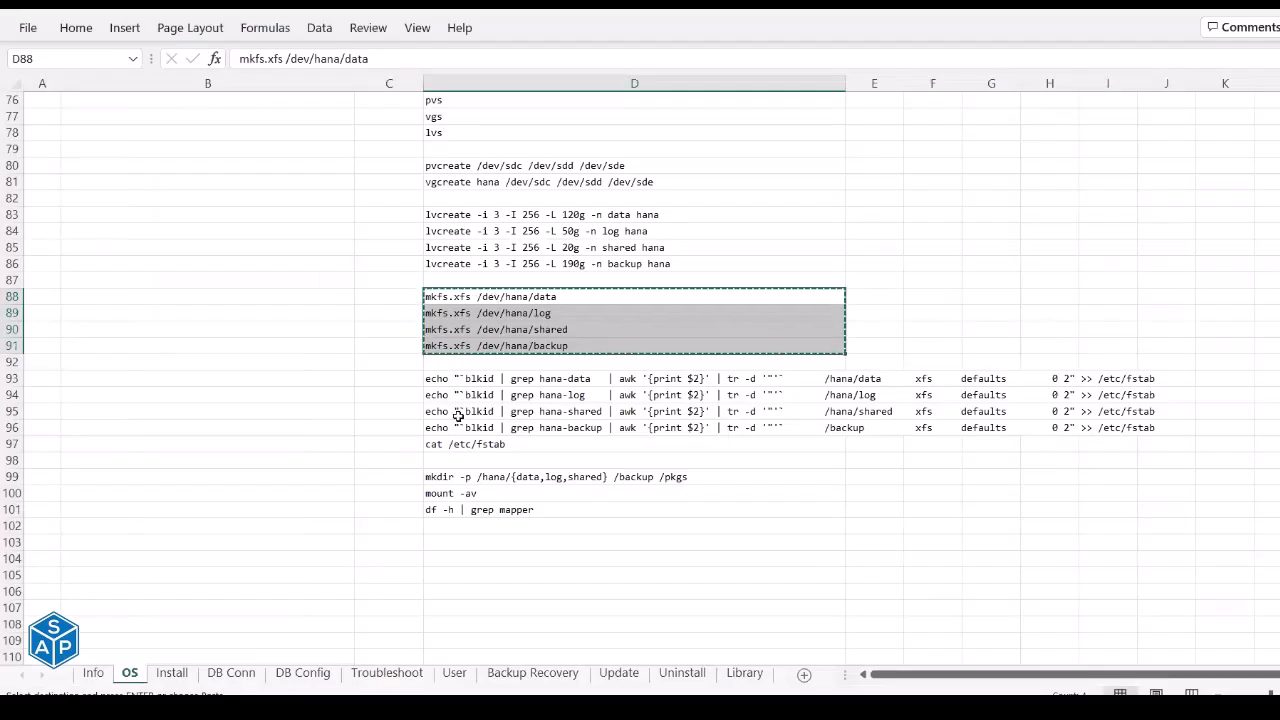
left_click(445, 444)
key("ctrl+c")
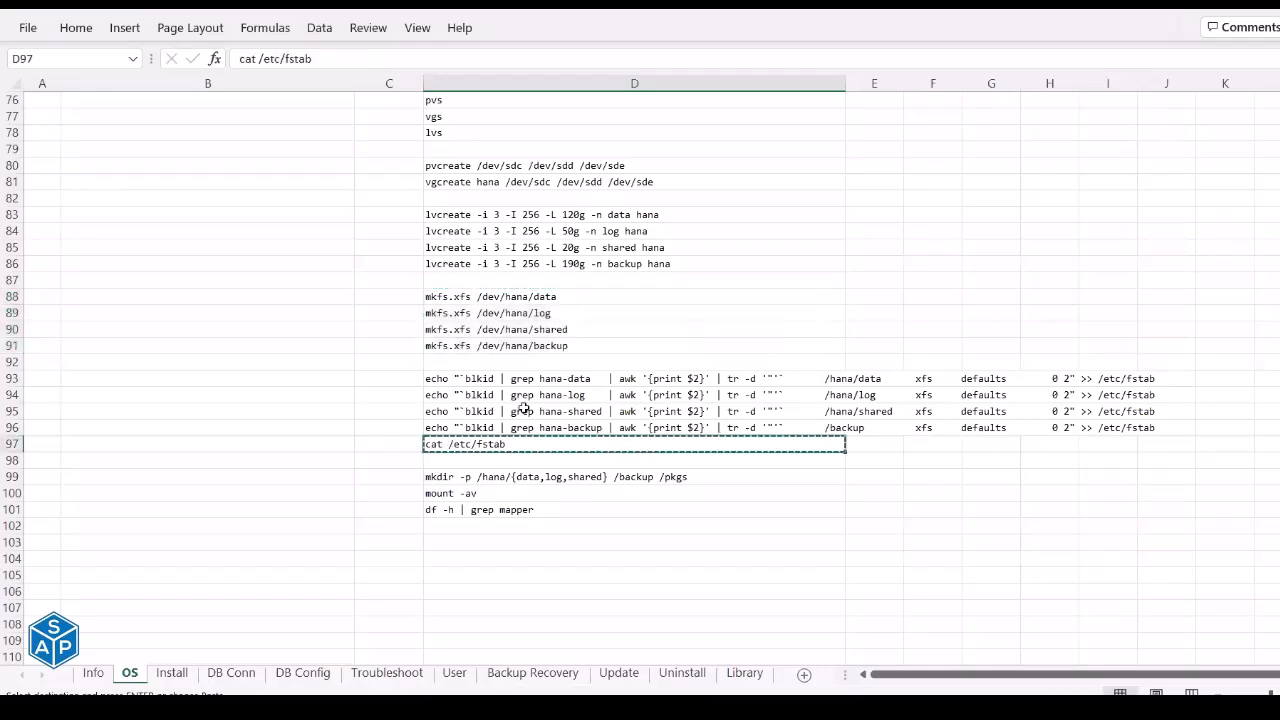
key("alt+Tab")
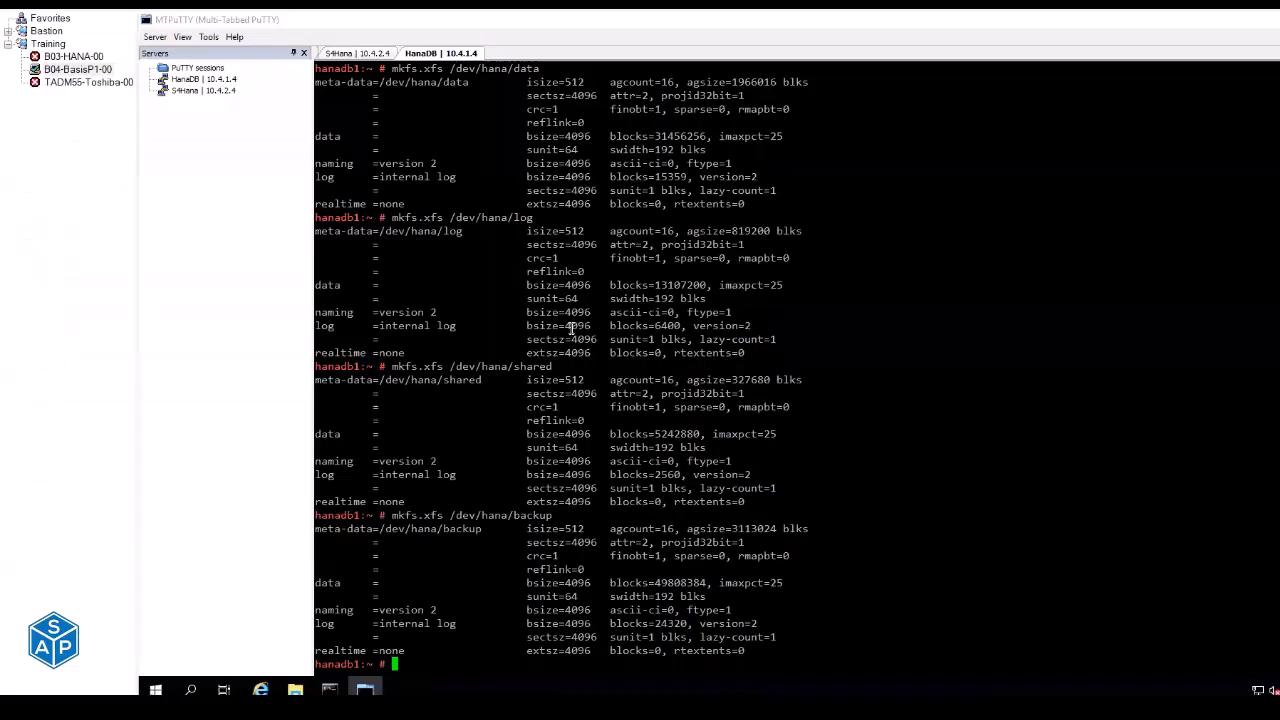
key("ctrl+l")
right_click(570, 330)
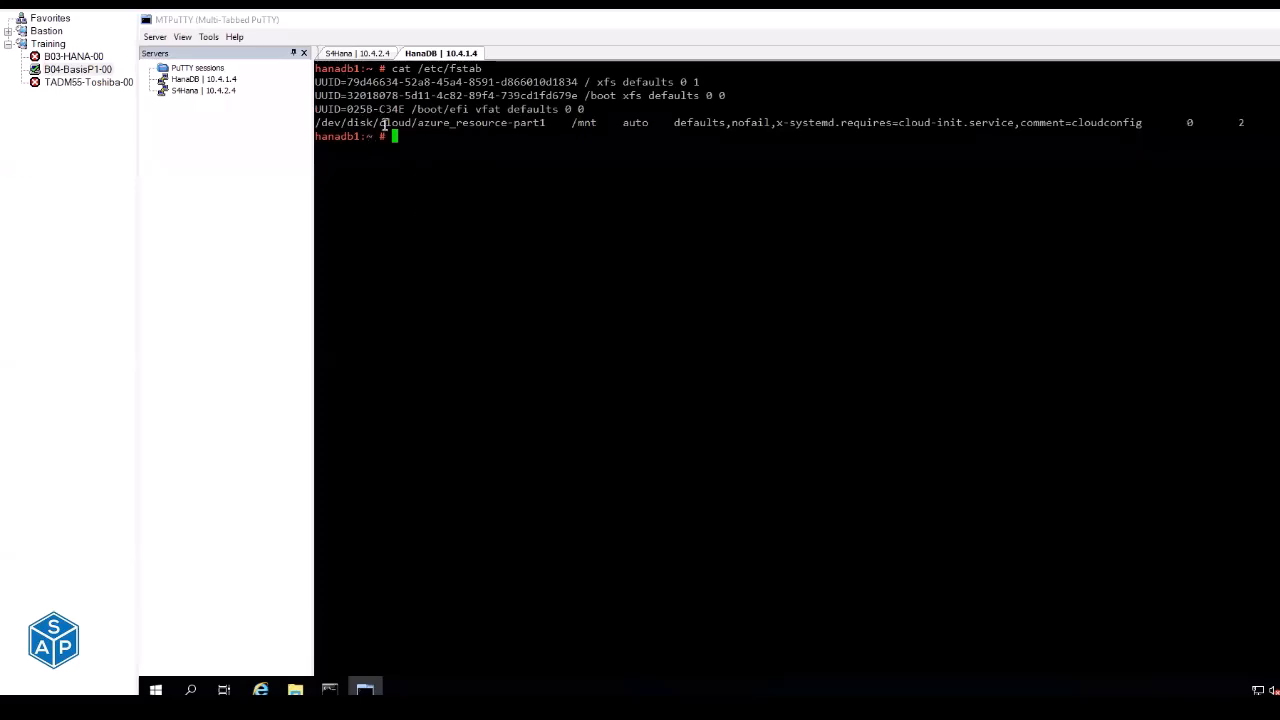
Append the four HANA mount entries to /etc/fstab by running the OS sheet's echo commands and "cat /etc/fstab" in the HanaDB session.
key("alt+Tab")
left_click_drag(470, 378, 474, 442)
key("ctrl+c")
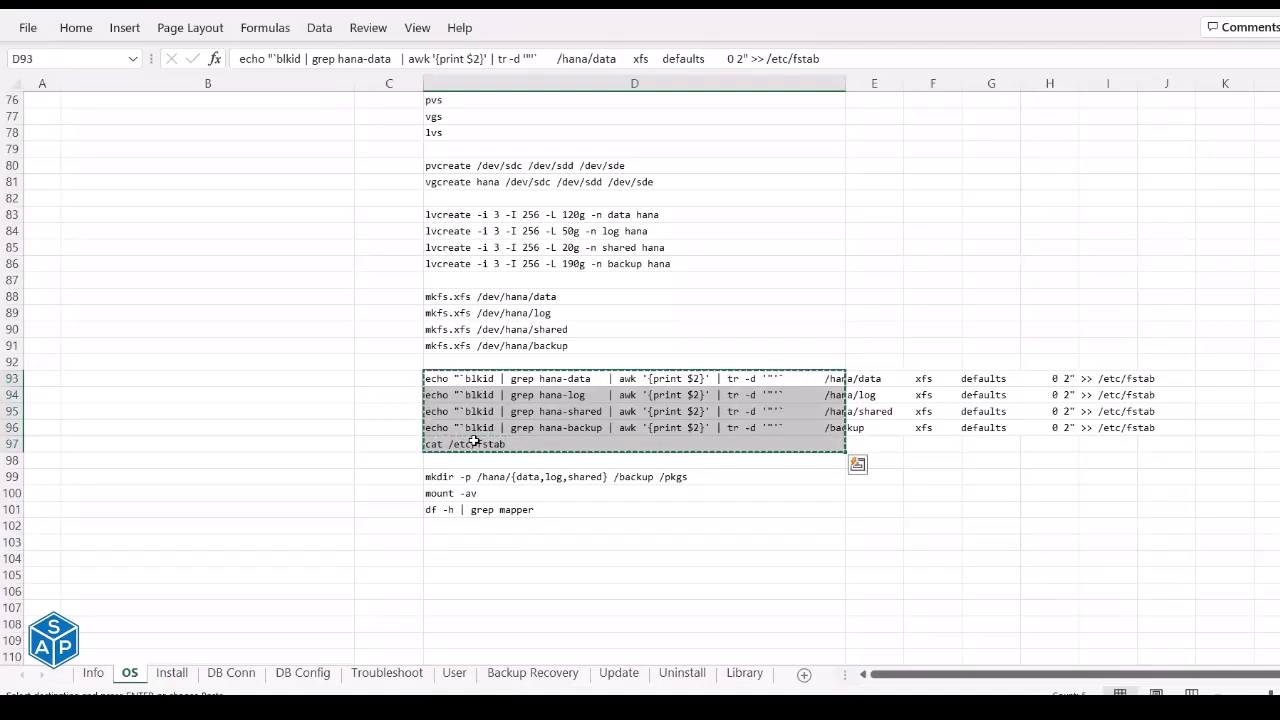
key("alt+Tab")
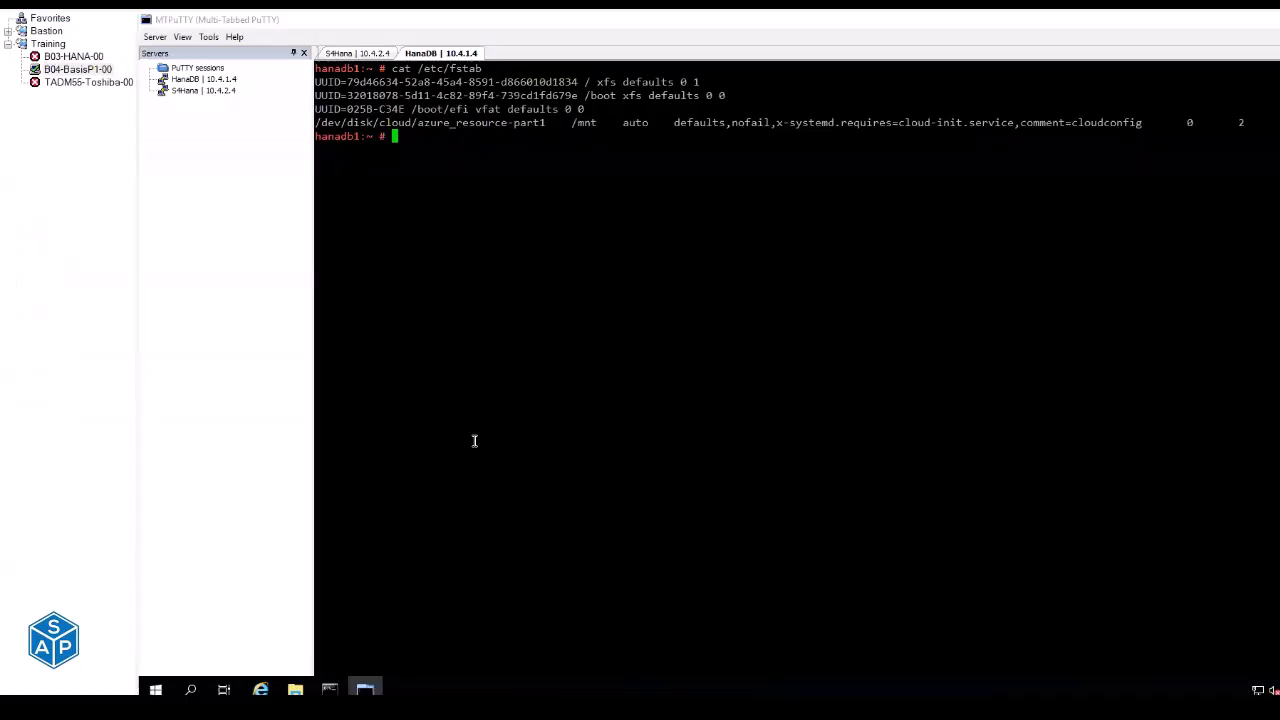
right_click(474, 441)
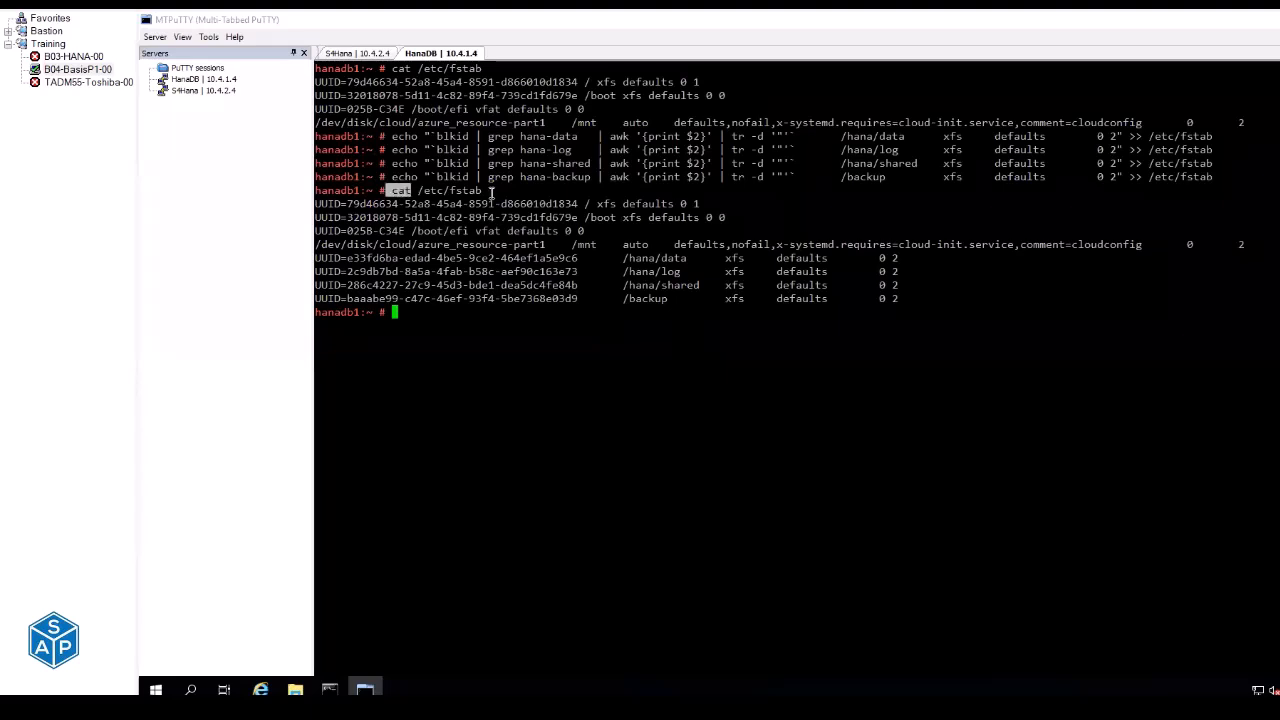
left_click_drag(490, 191, 385, 191)
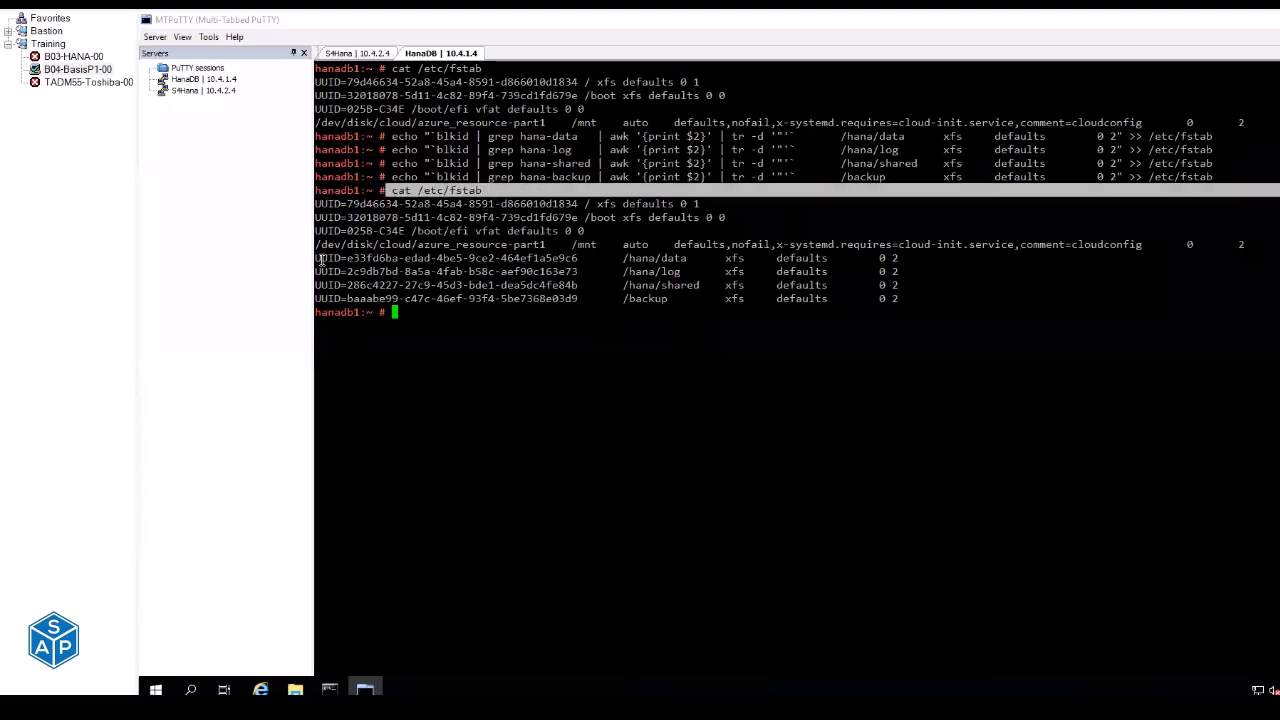
Highlight the four new HANA entries in the /etc/fstab output and run "df -h" to check the mounted filesystems.
left_click_drag(320, 258, 911, 295)
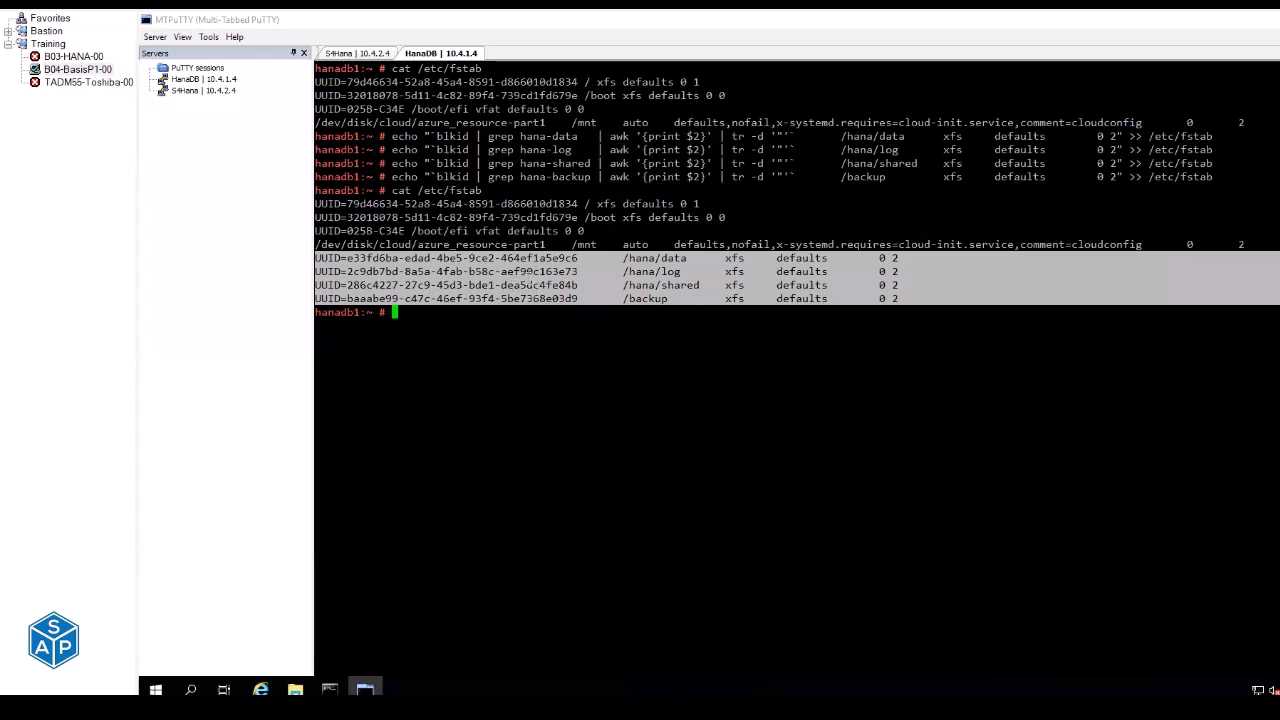
left_click(558, 284)
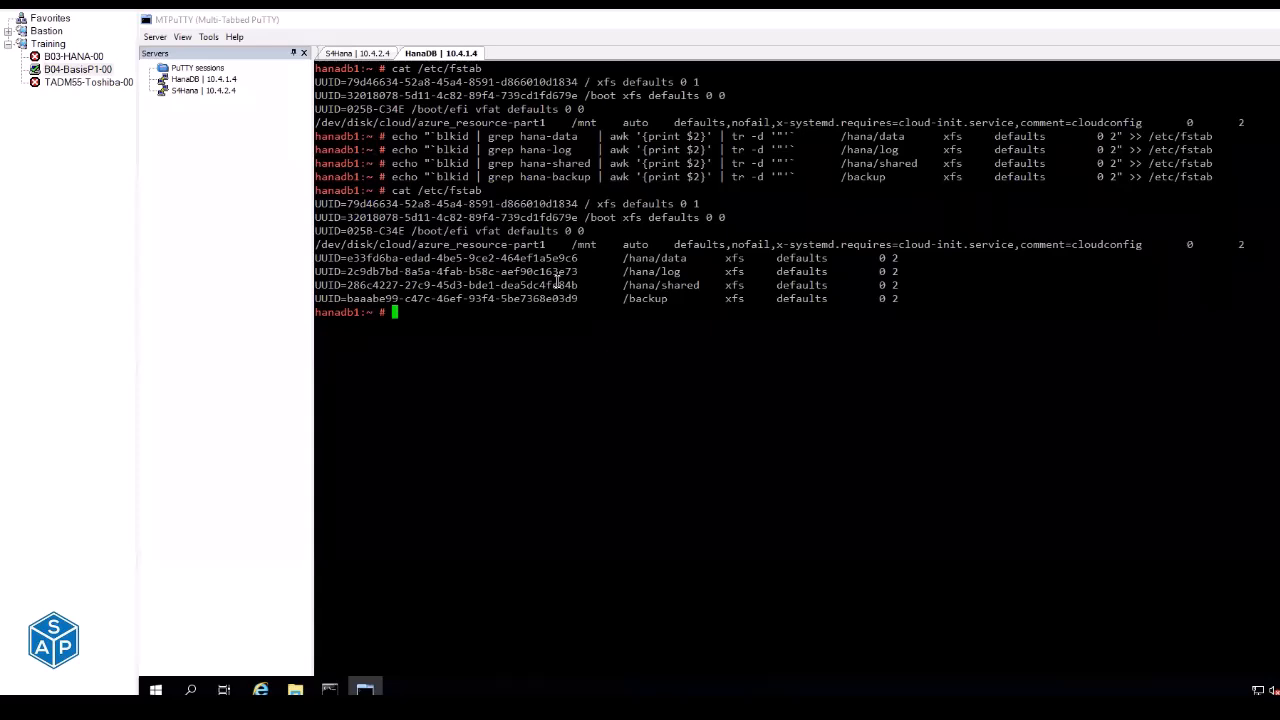
type("df -h")
key("Return")
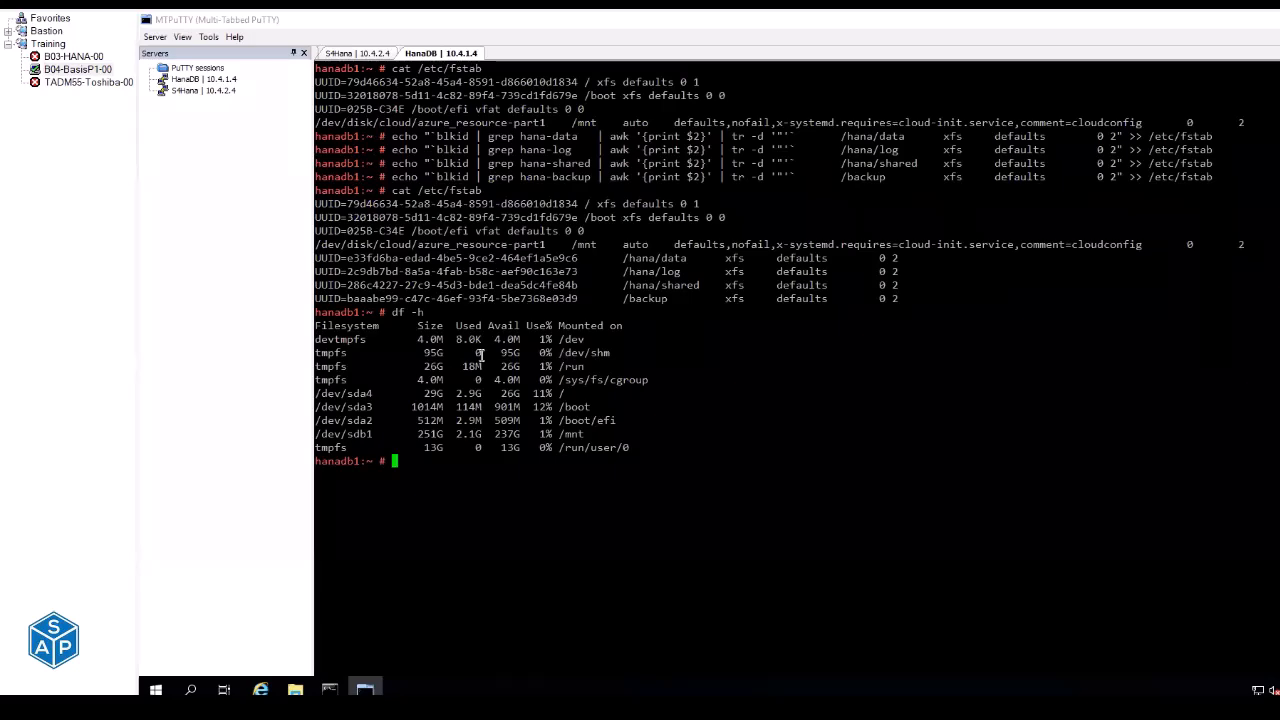
Create the HANA, backup and package directories by running the OS sheet's "mkdir -p /hana/{data,log,shared} /backup /pkgs" in the HanaDB session.
key("alt+Tab")
left_click(456, 479)
key("ctrl+c")
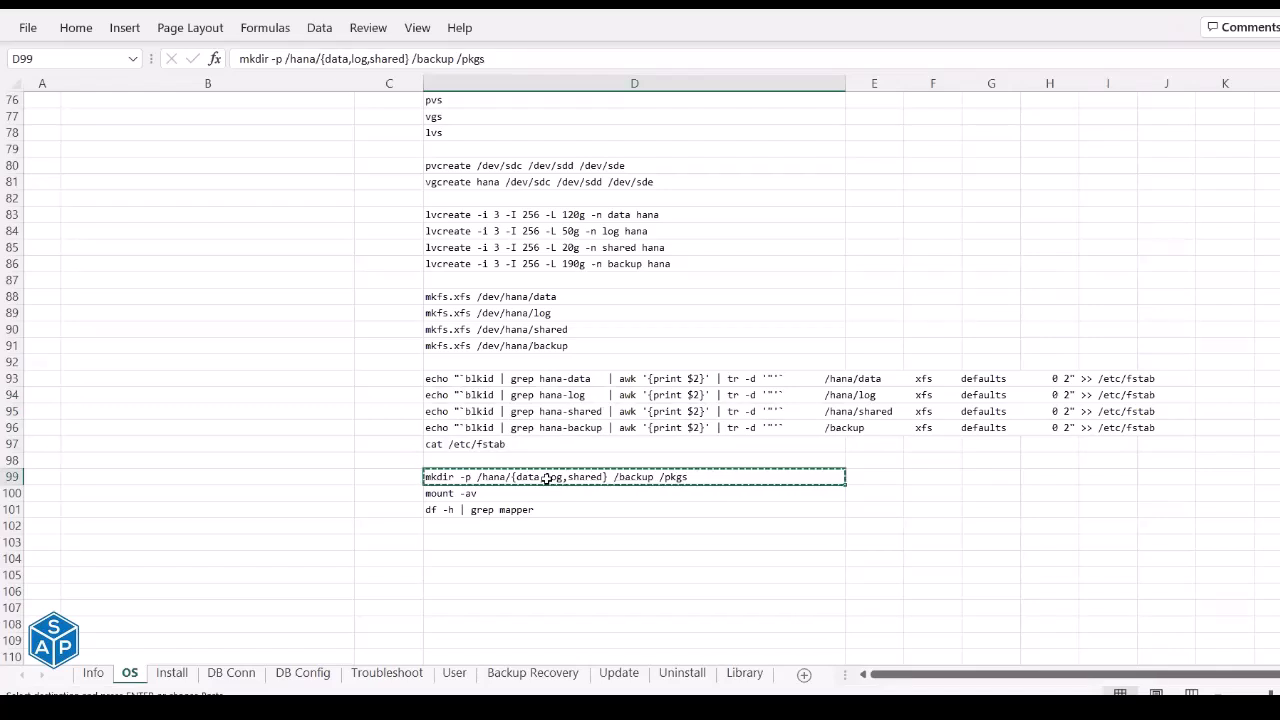
key("alt+Tab")
right_click(693, 321)
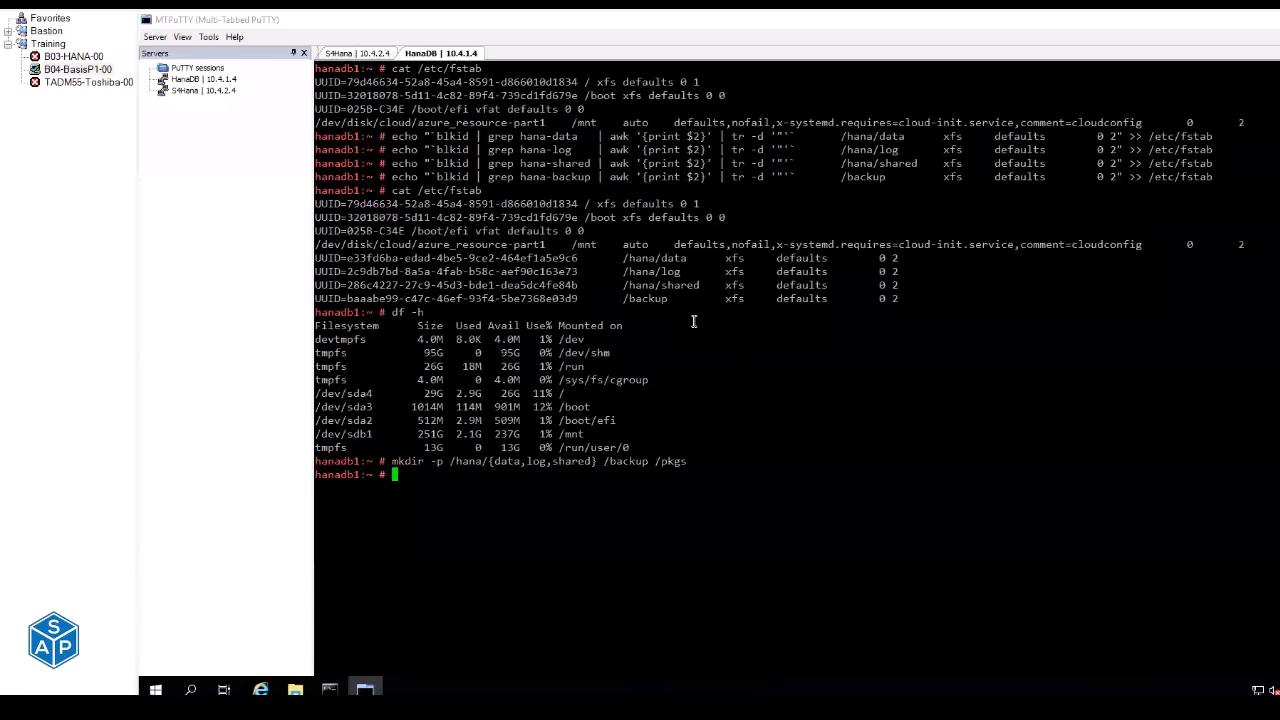
Mount the fstab filesystems by running the OS sheet's "mount -av" in the HanaDB session, and highlight the HANA and backup mount lines.
key("alt+Tab")
left_click(437, 493)
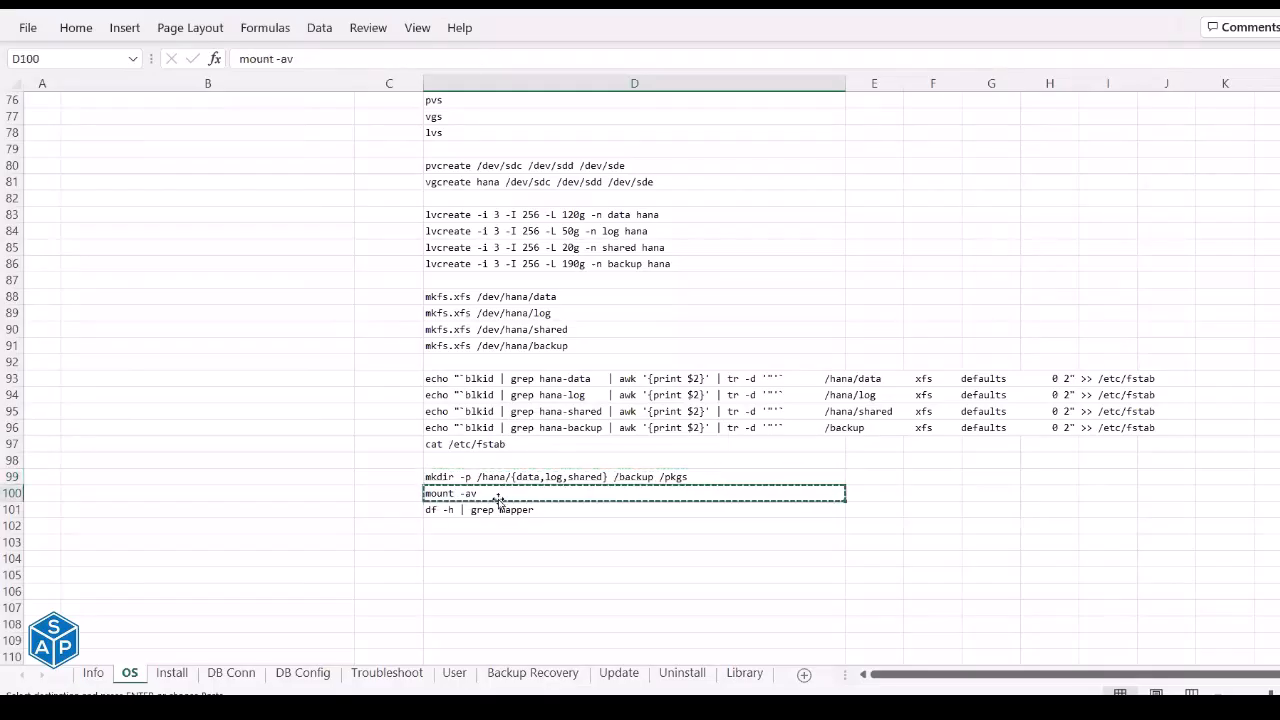
key("ctrl+c")
key("alt+Tab")
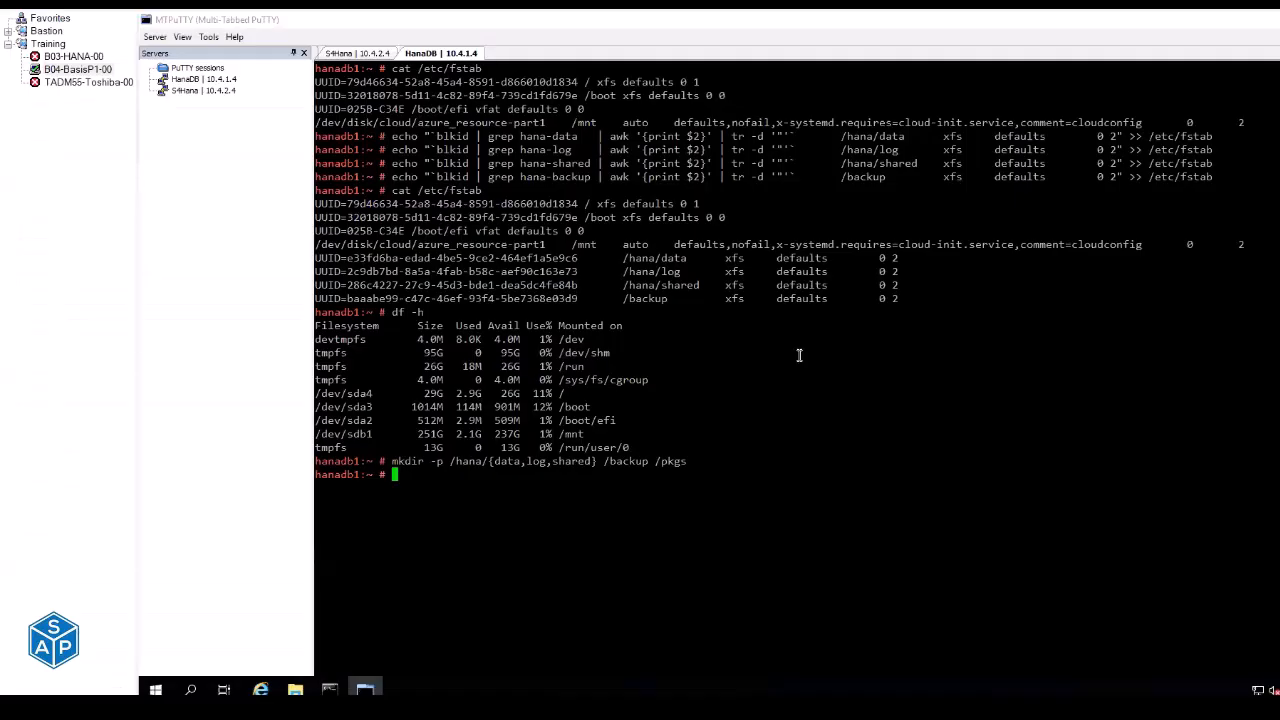
right_click(799, 355)
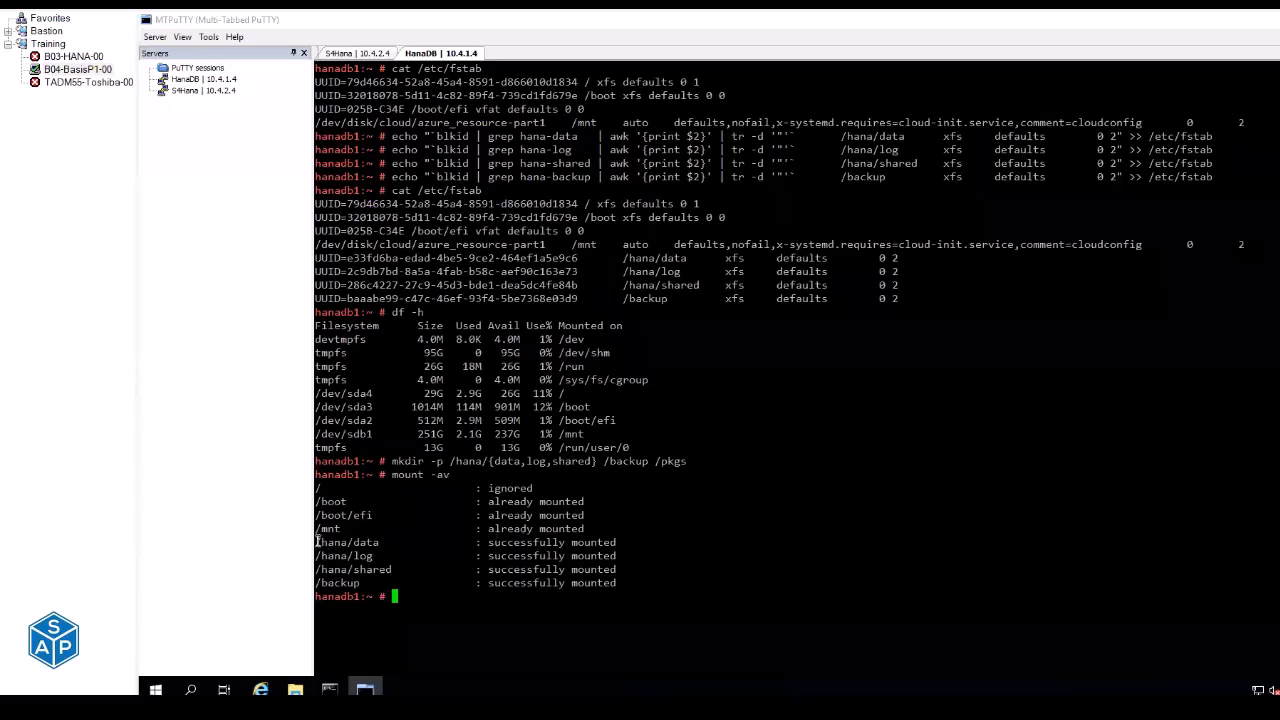
left_click_drag(317, 542, 663, 577)
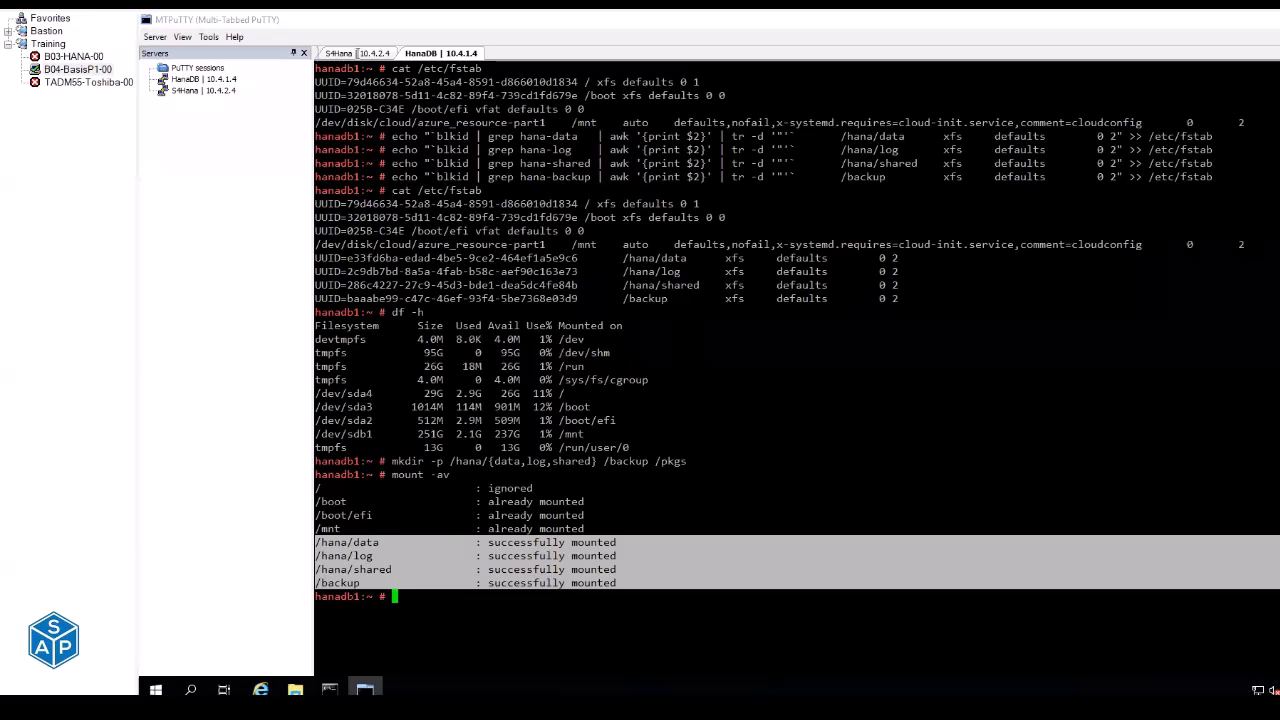
left_click(357, 54)
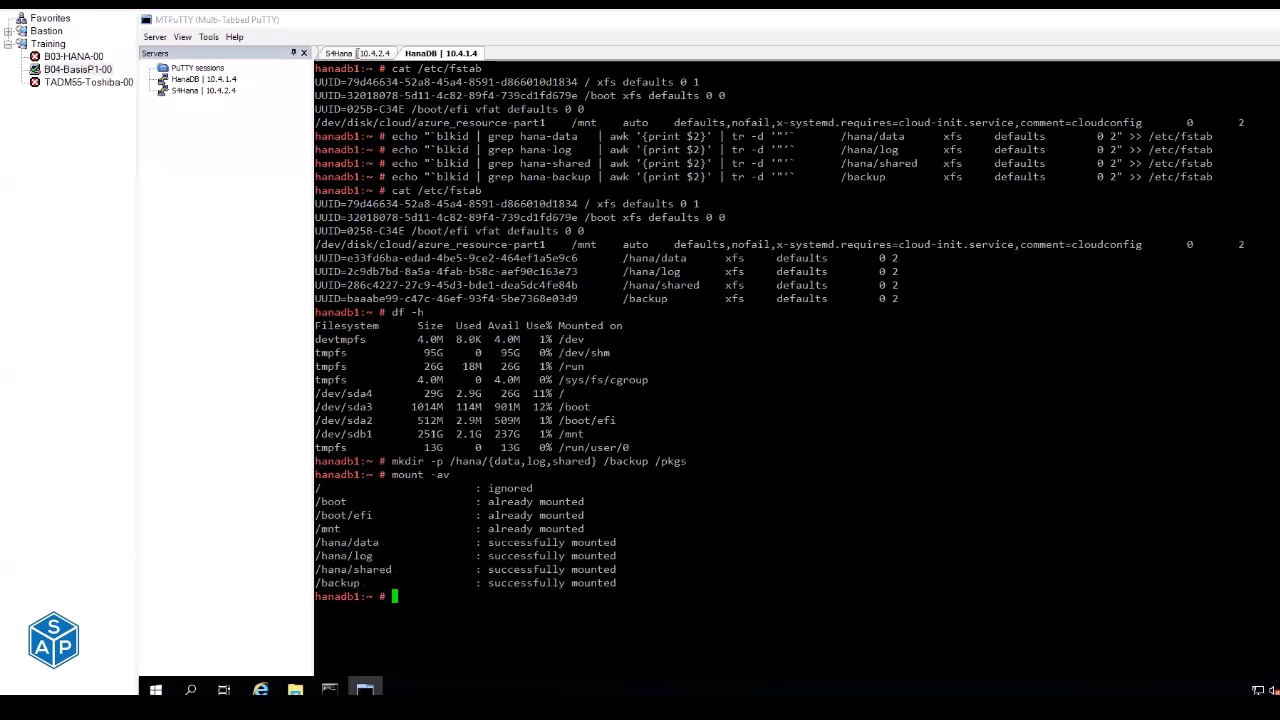
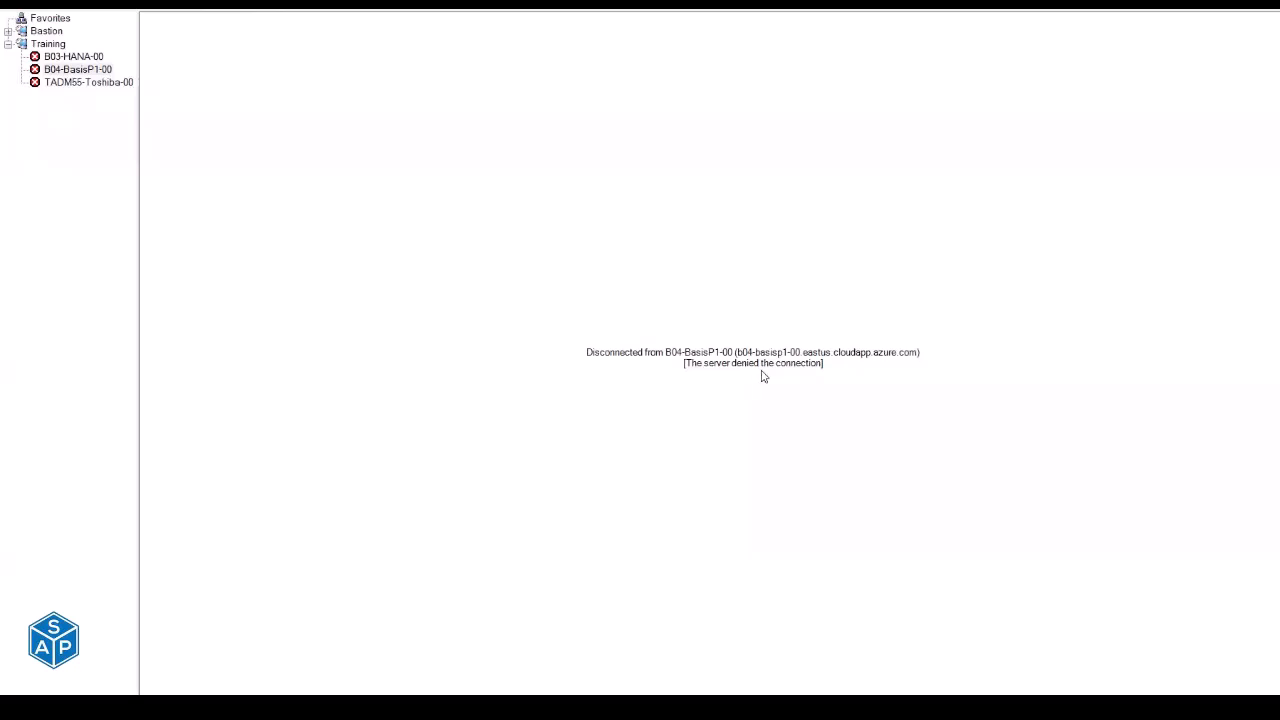
Reconnect to B04-BasisP1-00, run the OS sheet's "df -h | grep mapper" in the HanaDB session, and highlight the listed volumes.
double_click(83, 70)
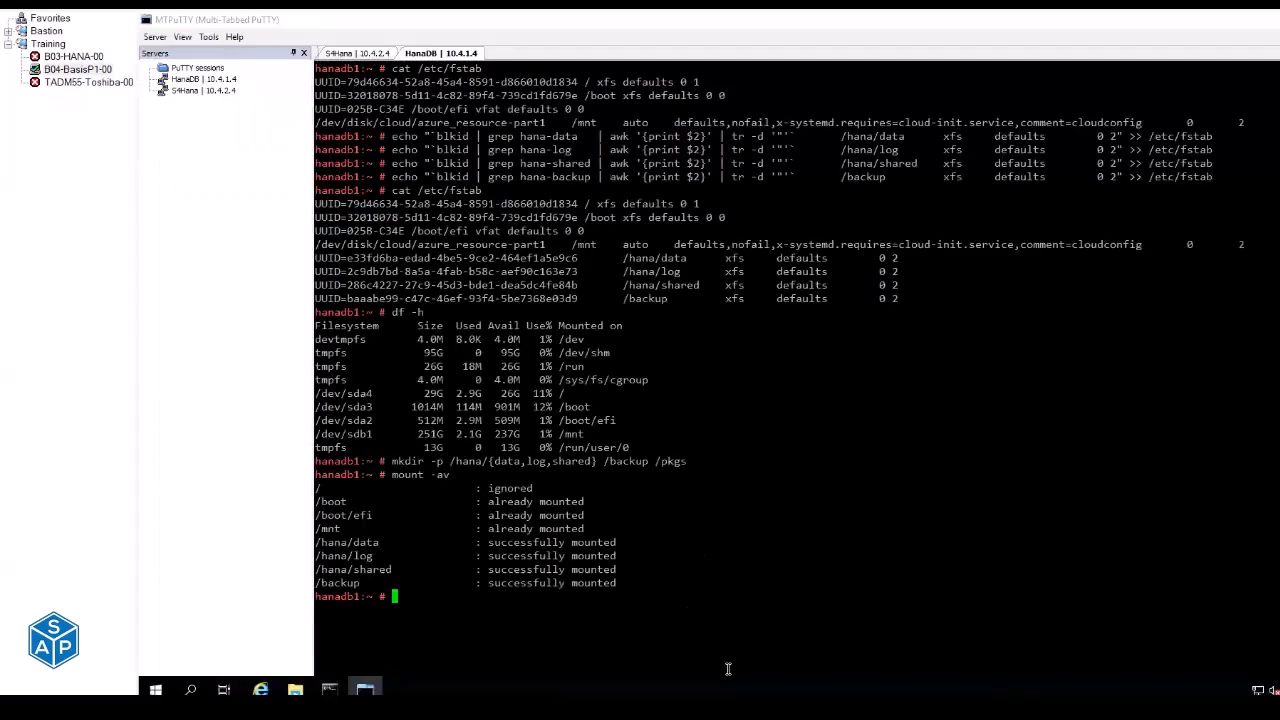
key("alt+Tab")
left_click(531, 510)
key("ctrl+c")
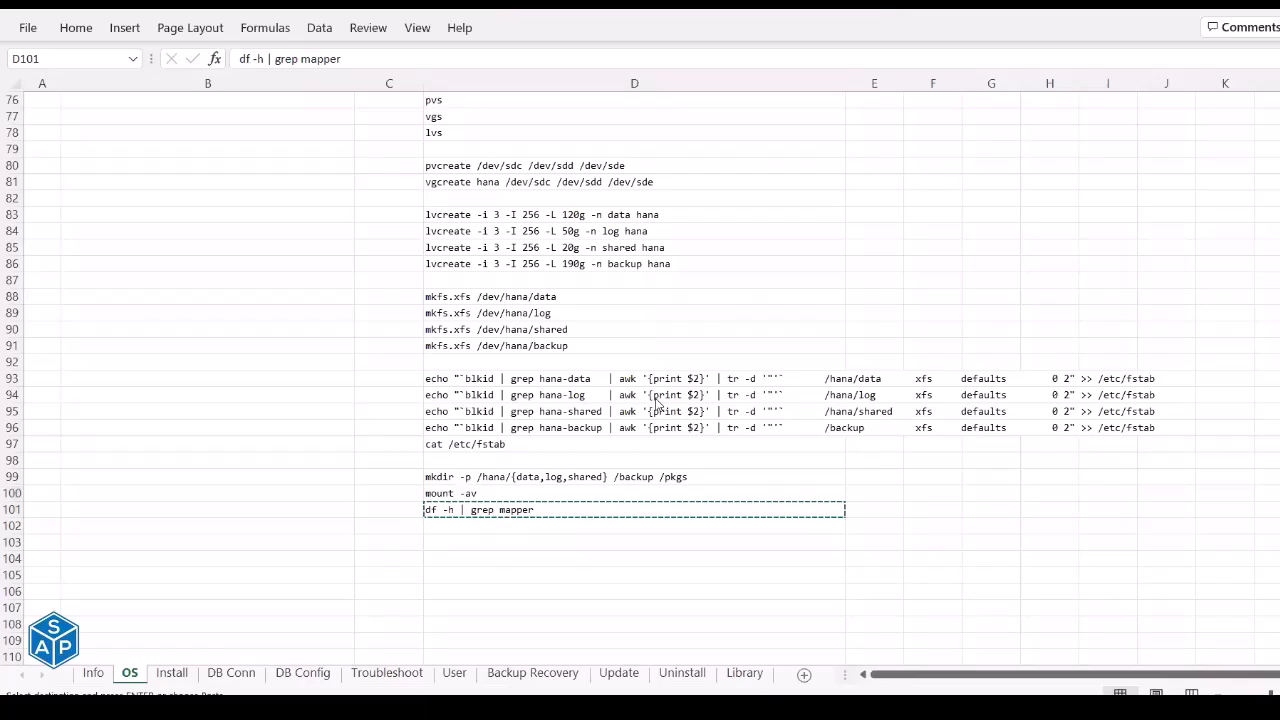
key("alt+Tab")
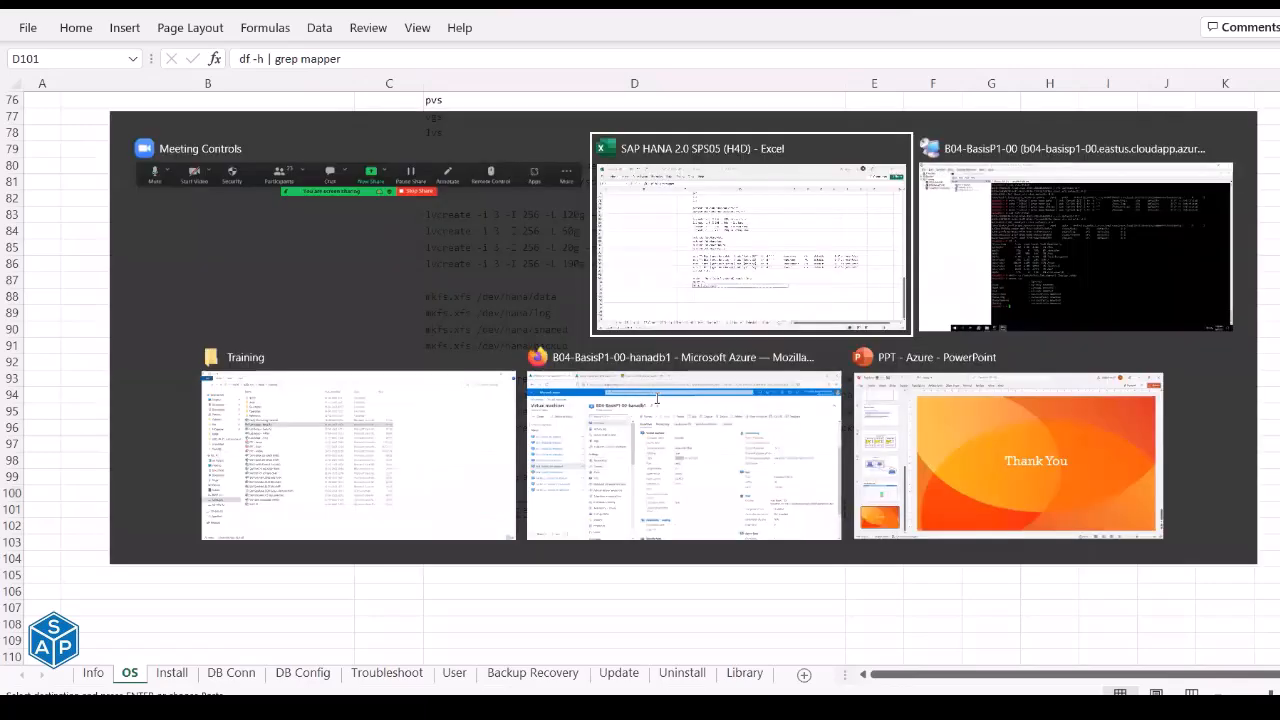
key("alt+Tab")
right_click(344, 616)
left_click_drag(344, 616, 702, 654)
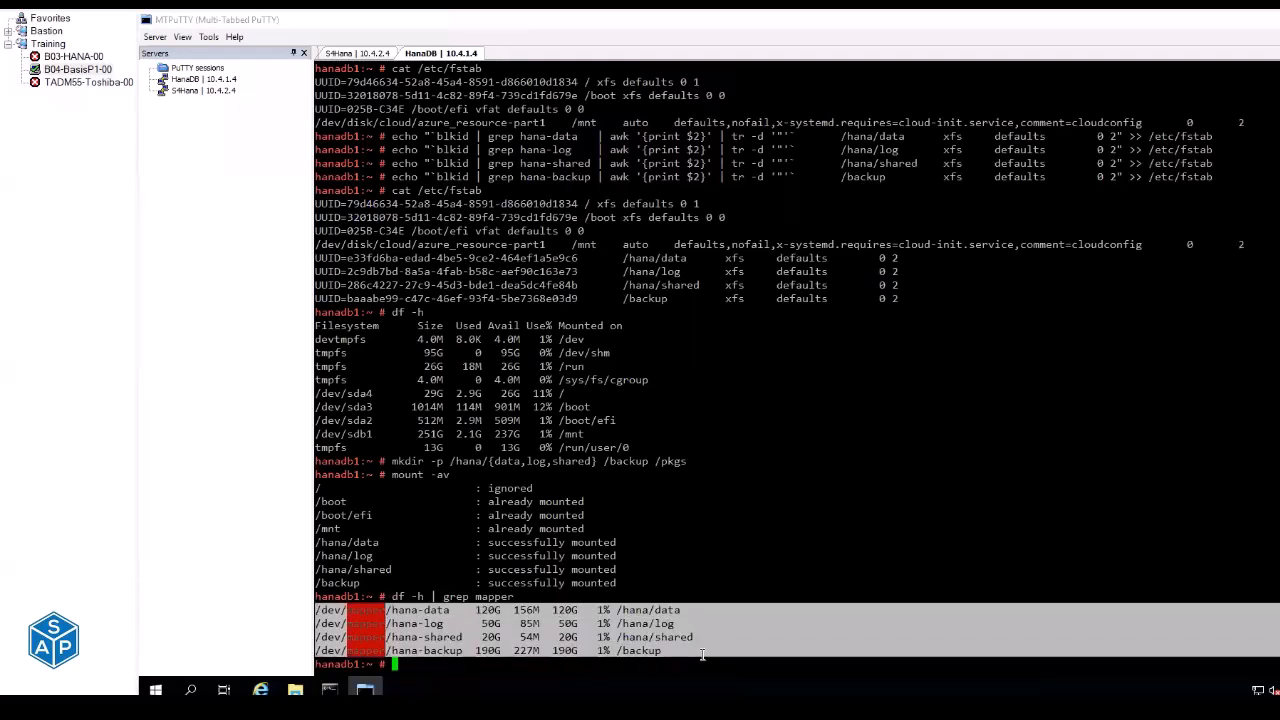
Return to cell A1 of the OS sheet in Excel and review the OS setup steps.
left_click(735, 707)
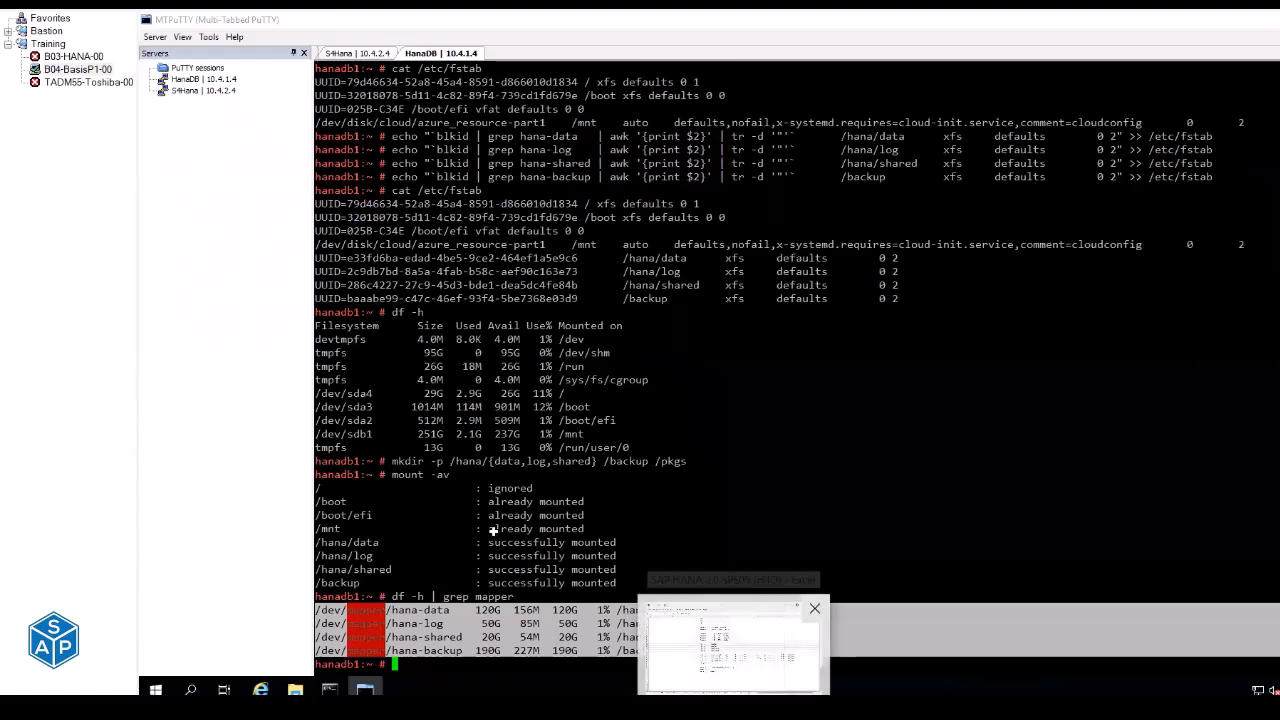
scroll(494, 532, "up", 5)
scroll(494, 532, "up", 7)
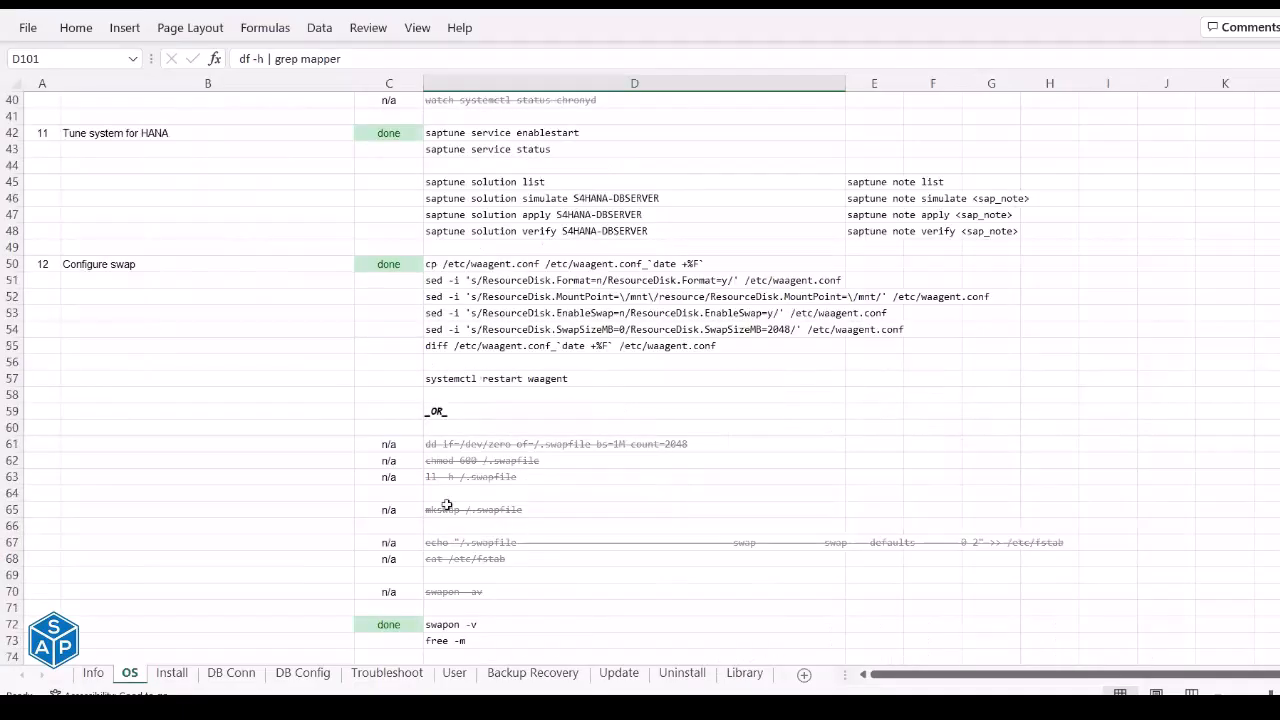
scroll(66, 122, "up", 13)
key("ctrl+Home")
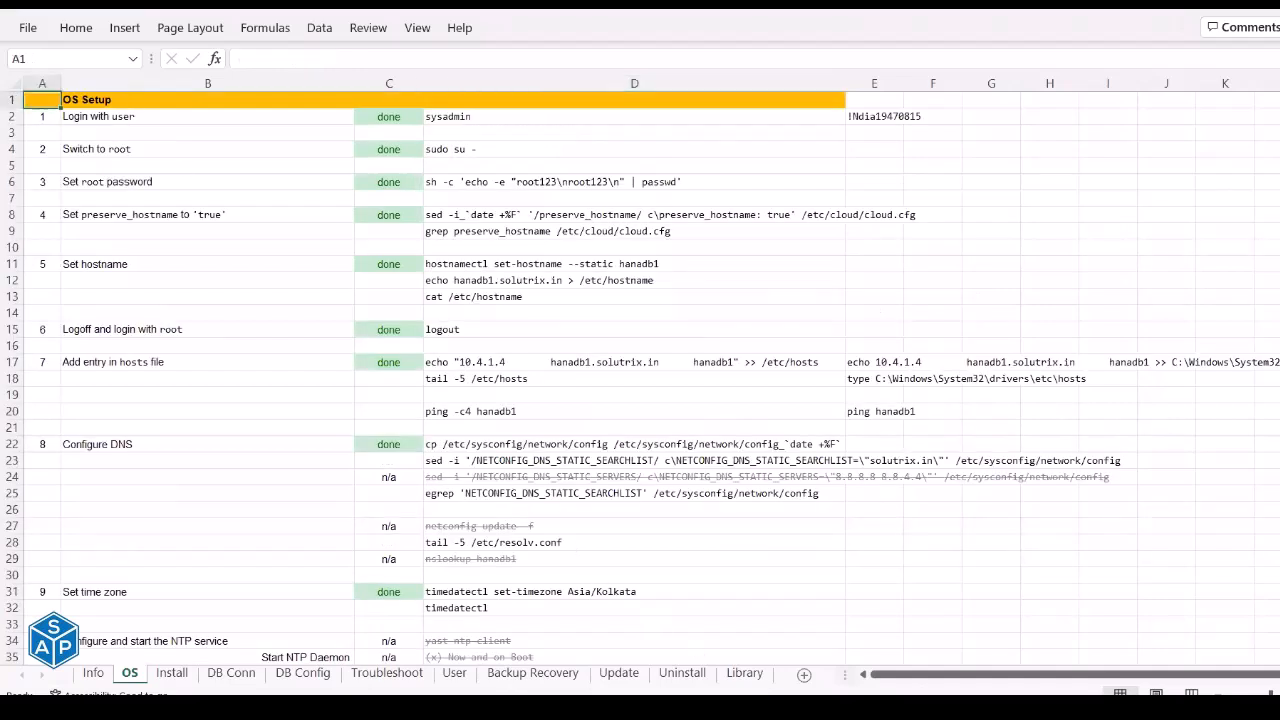
mouse_move(734, 710)
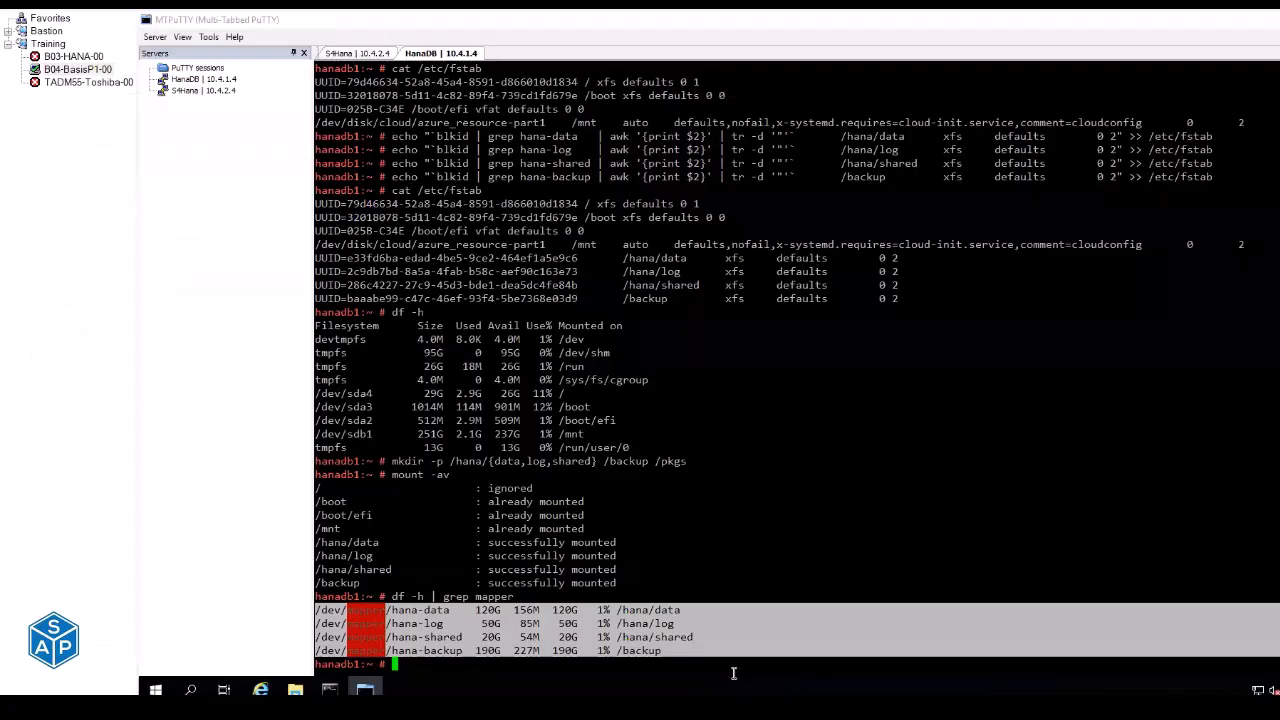
left_click(734, 673)
mouse_move(734, 710)
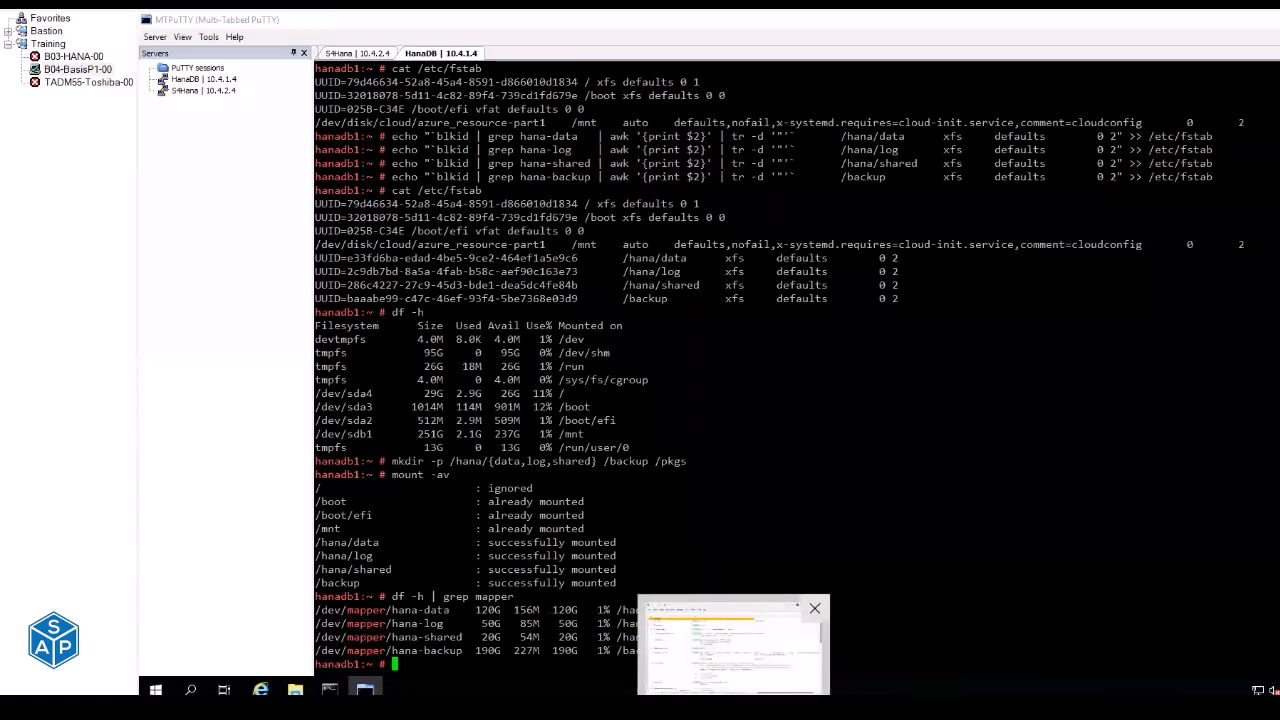
left_click(734, 710)
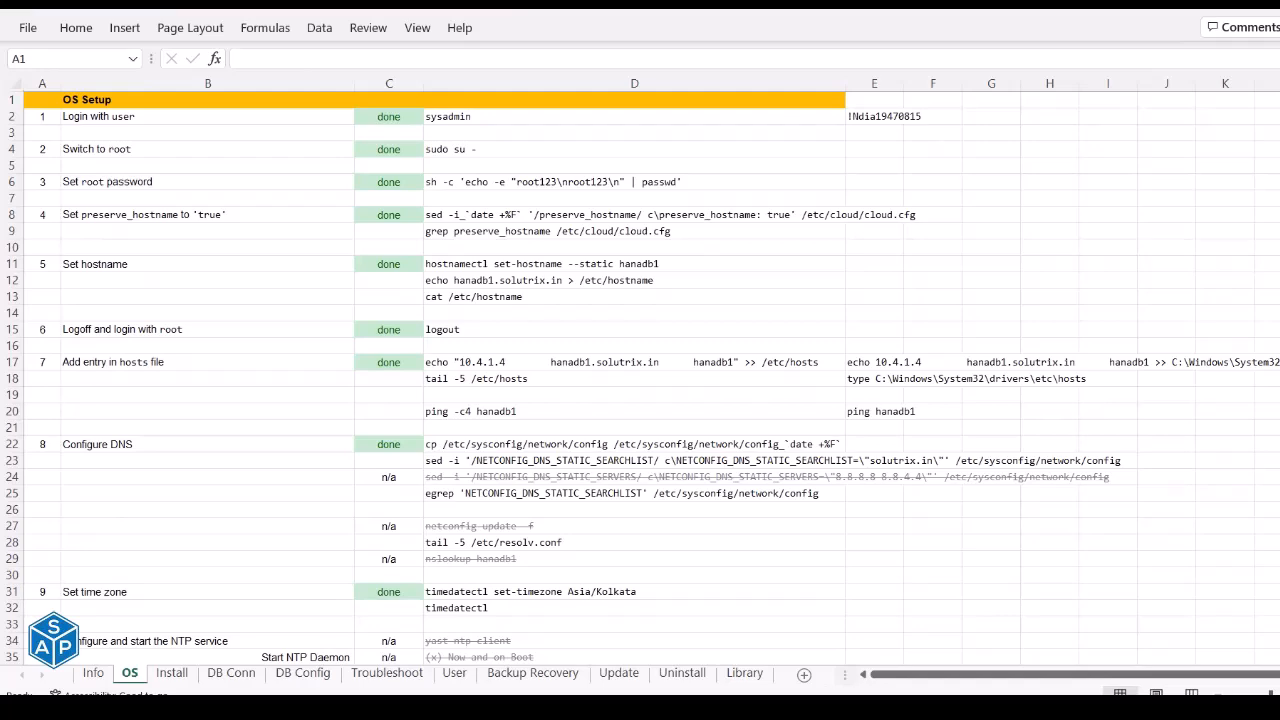
left_click(33, 101)
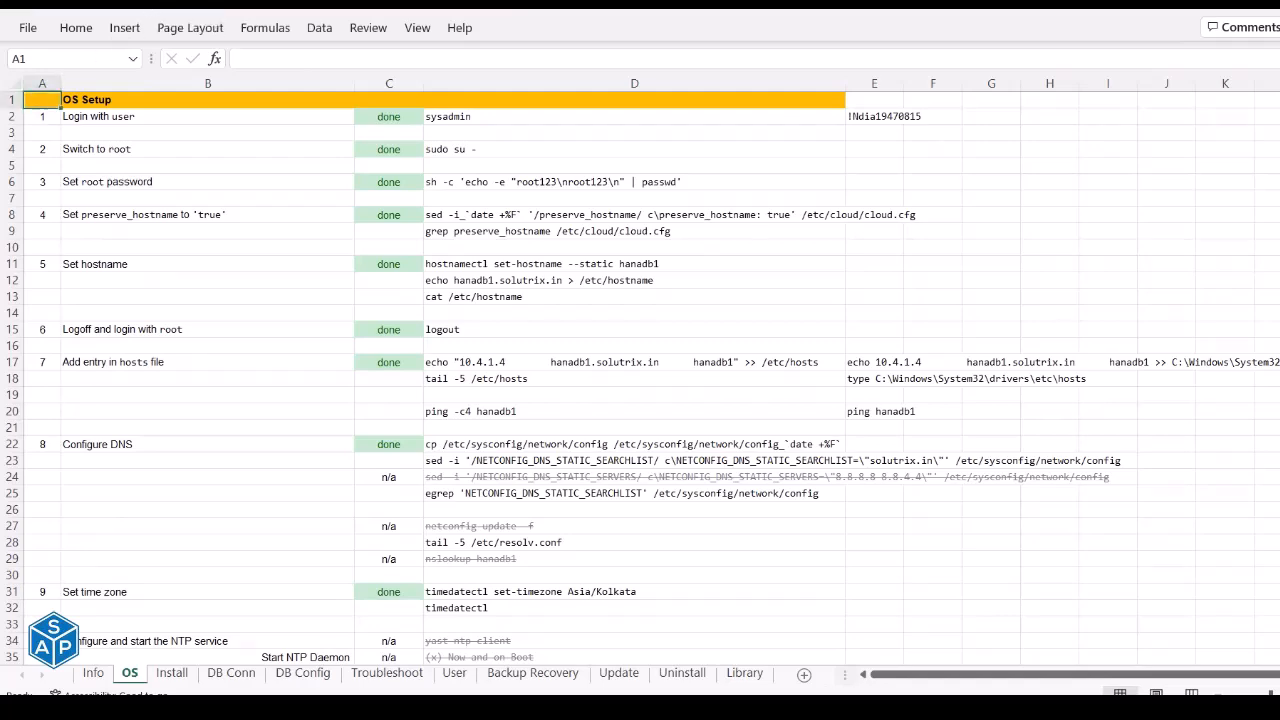
Open the Install sheet and examine the pscp commands for copying azcopy and SAPCAR to the HANA VM.
left_click(172, 674)
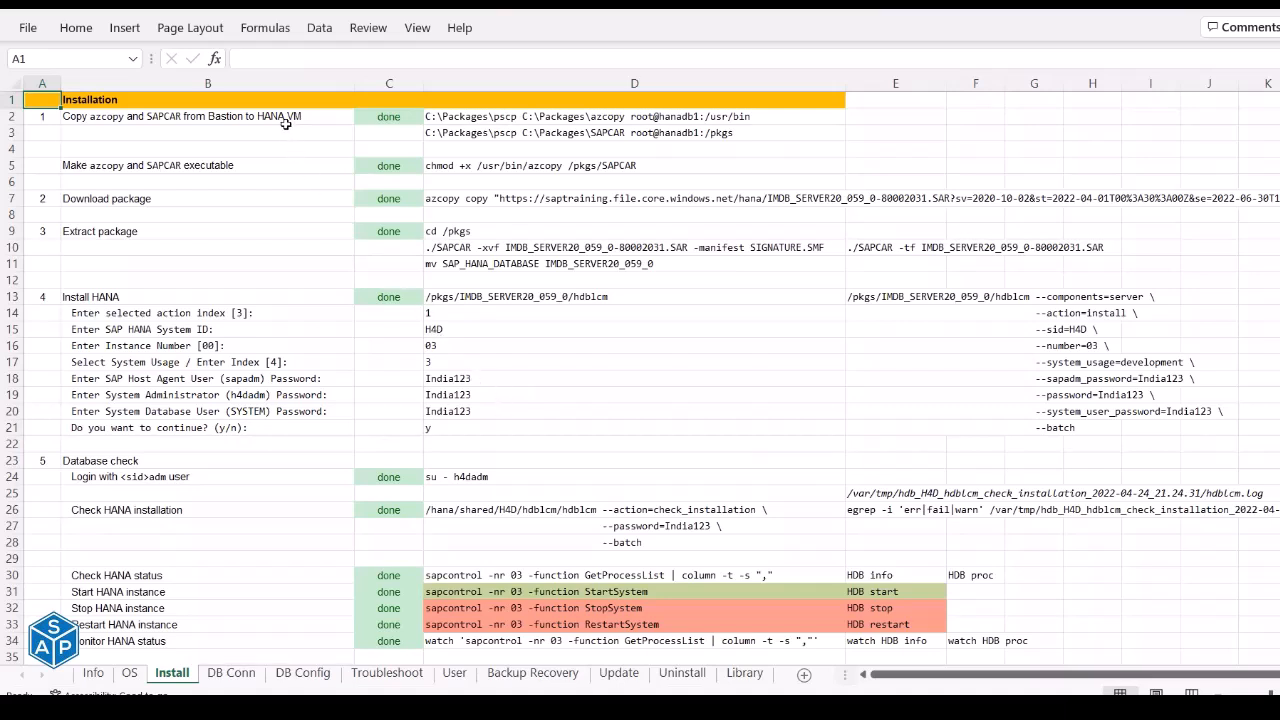
left_click(106, 120)
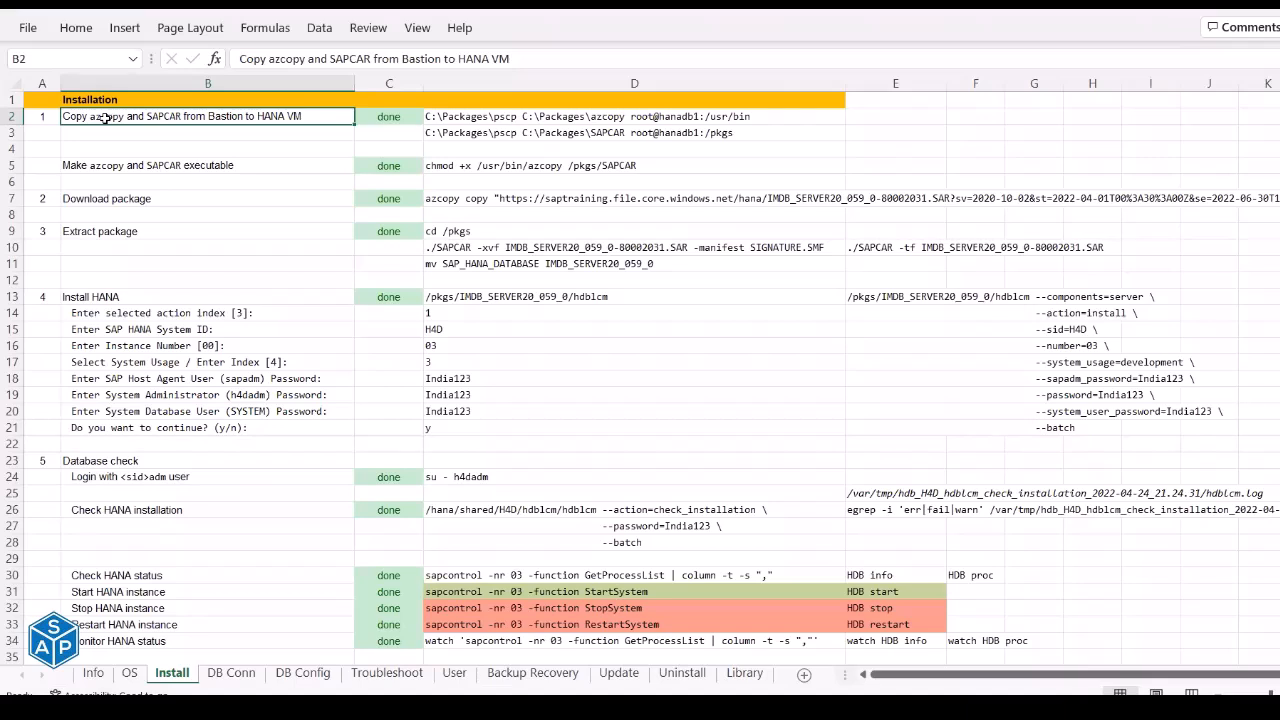
left_click(493, 113)
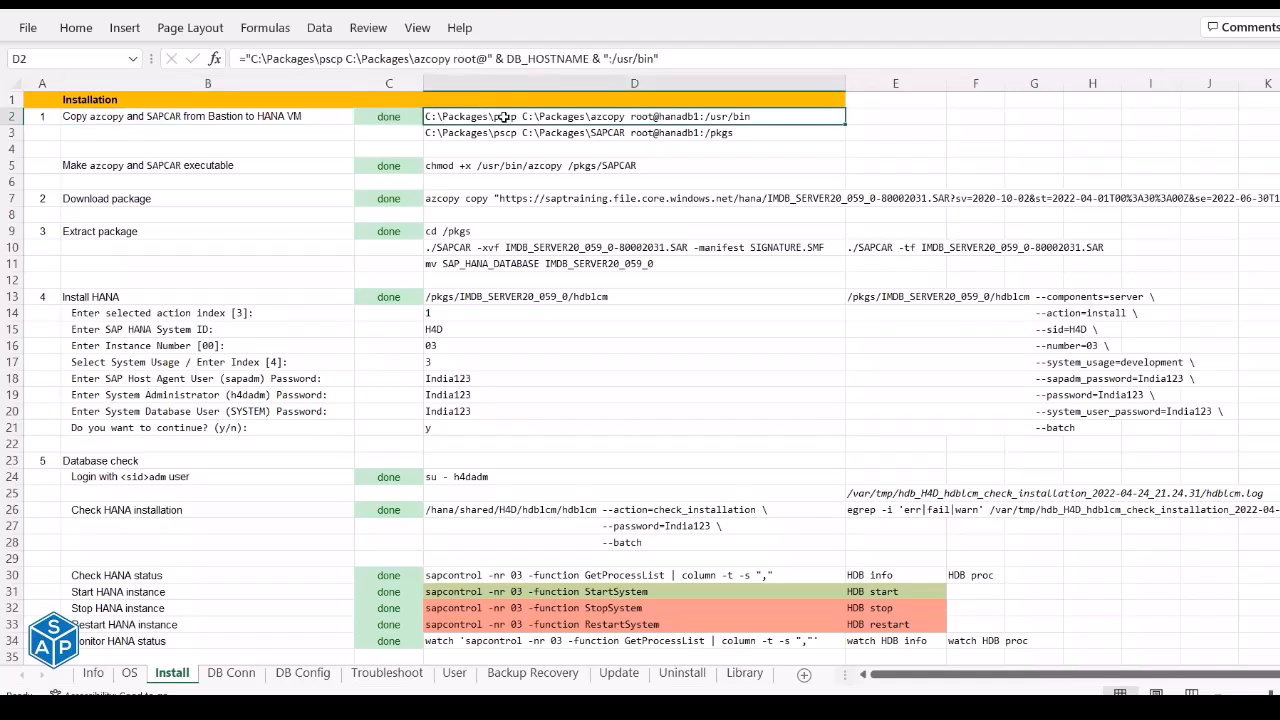
left_click(597, 133)
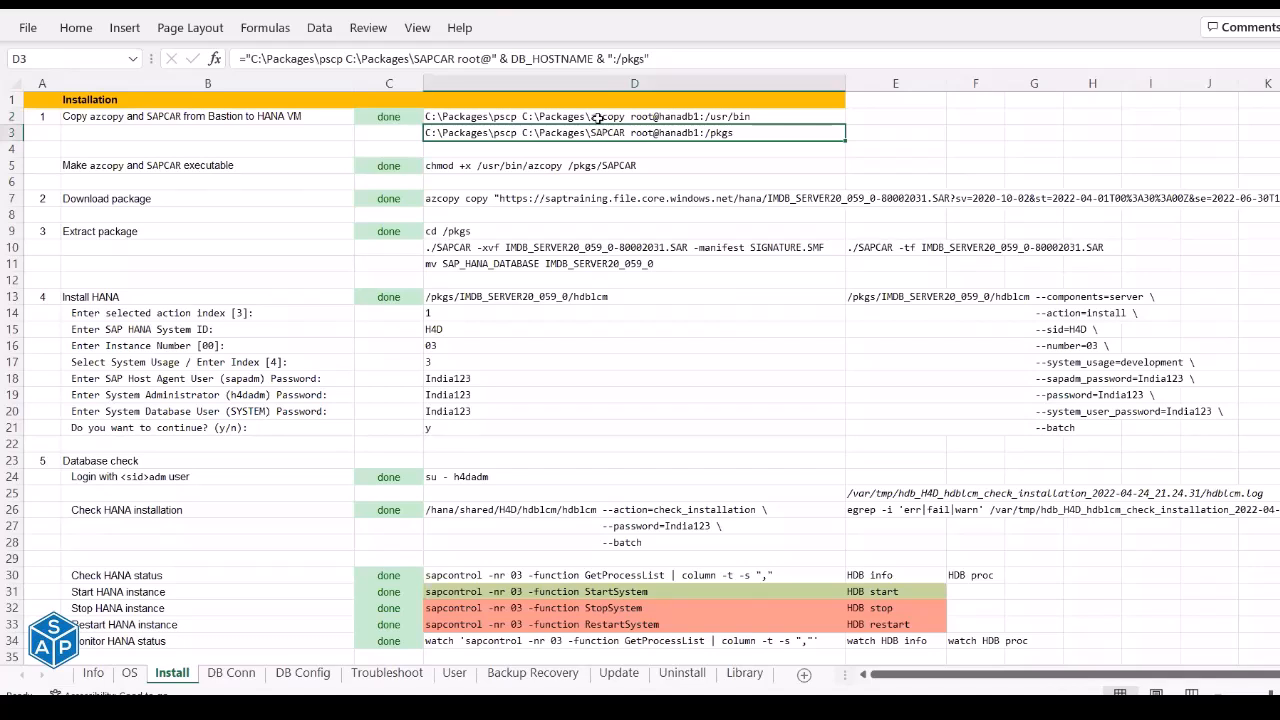
left_click(603, 117)
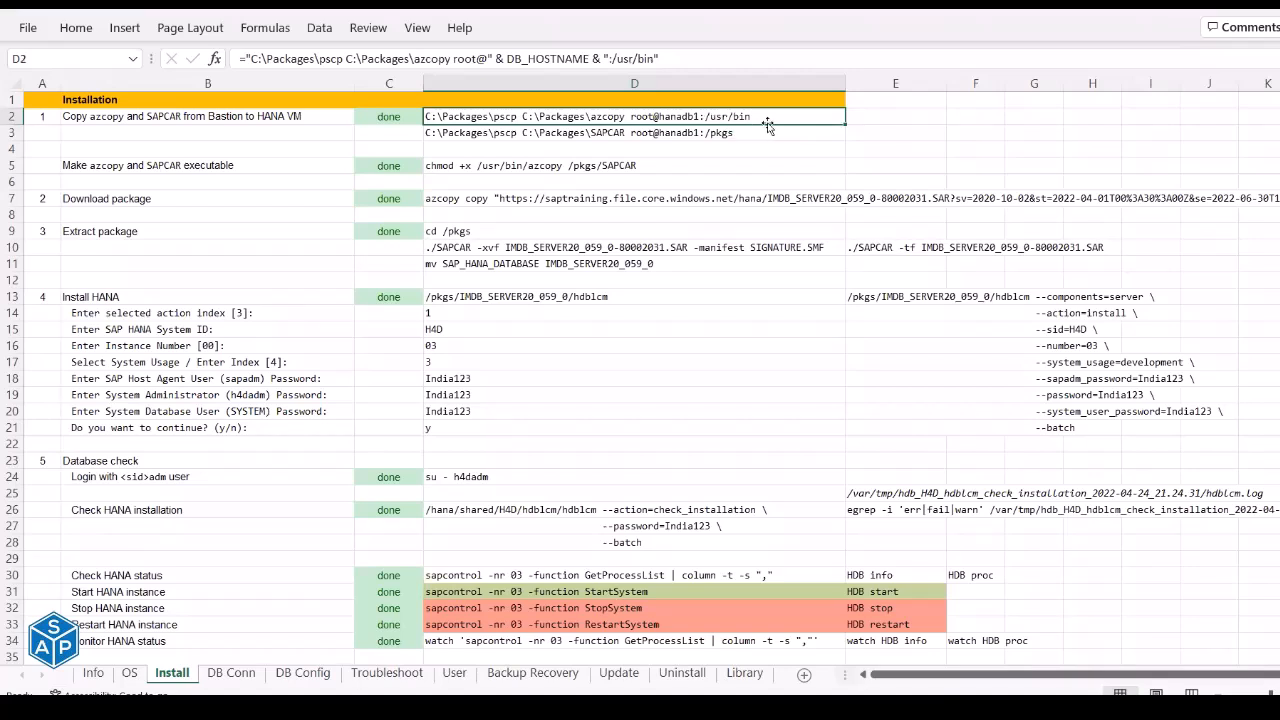
left_click(737, 134)
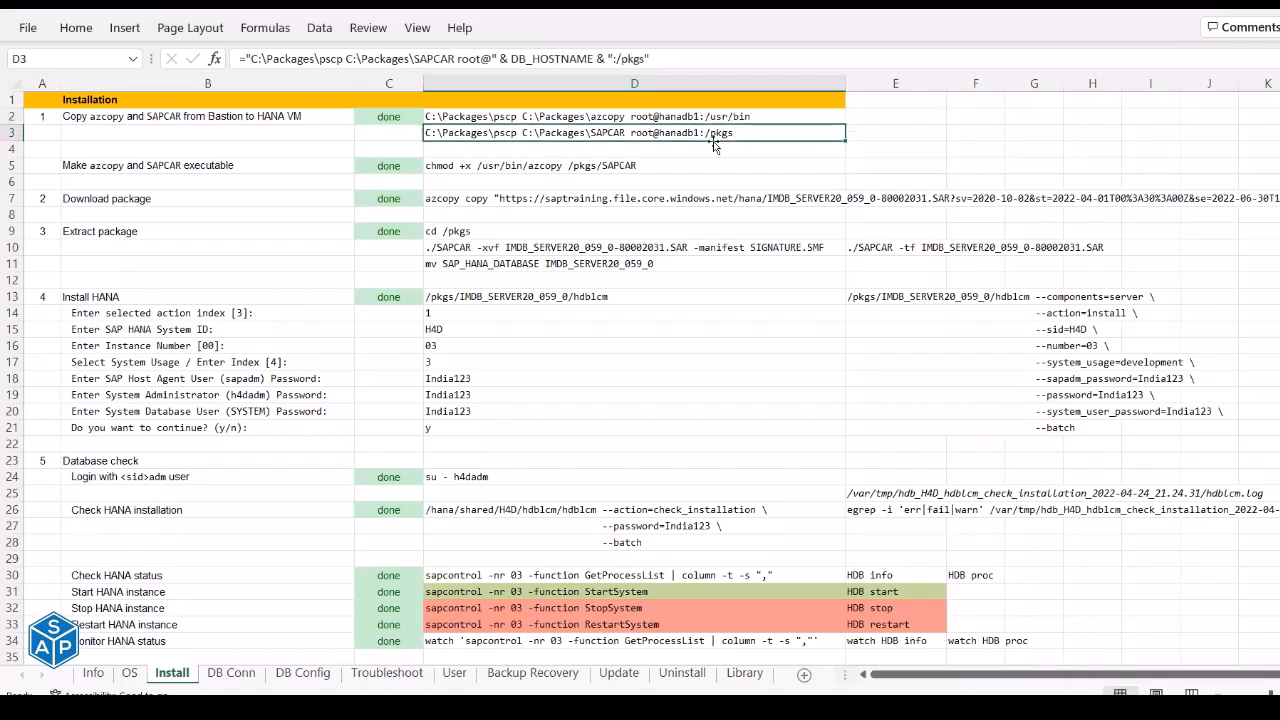
Transfer azcopy to root@hanadb1:/usr/bin by running the Install sheet's pscp command in the bastion's Command Prompt, caching the host key and entering the root password.
left_click(722, 118)
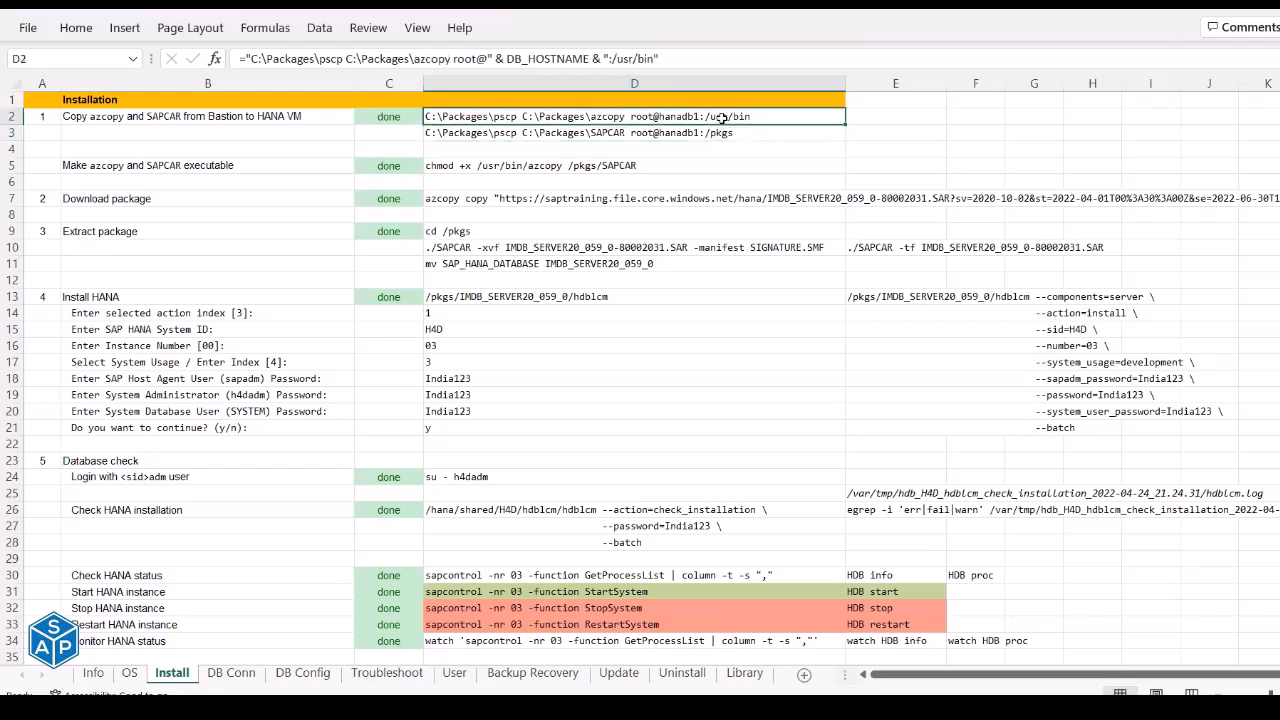
key("ctrl+c")
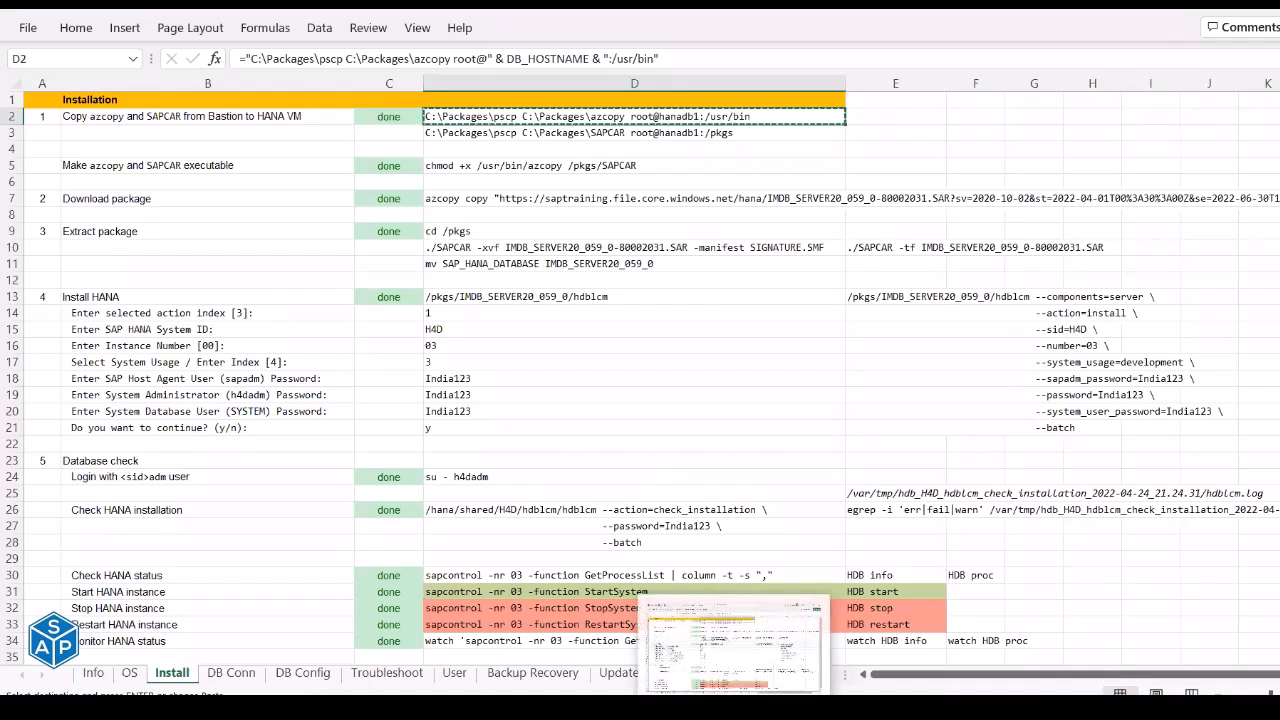
left_click(475, 650)
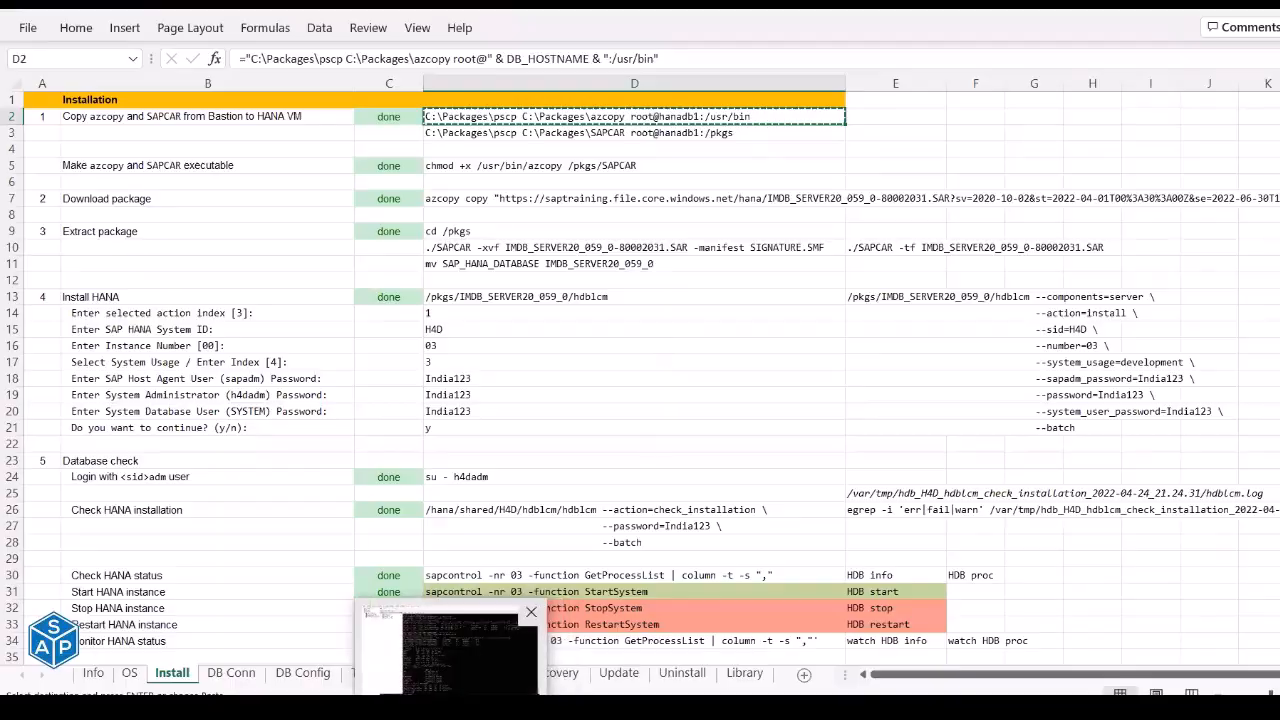
left_click(329, 689)
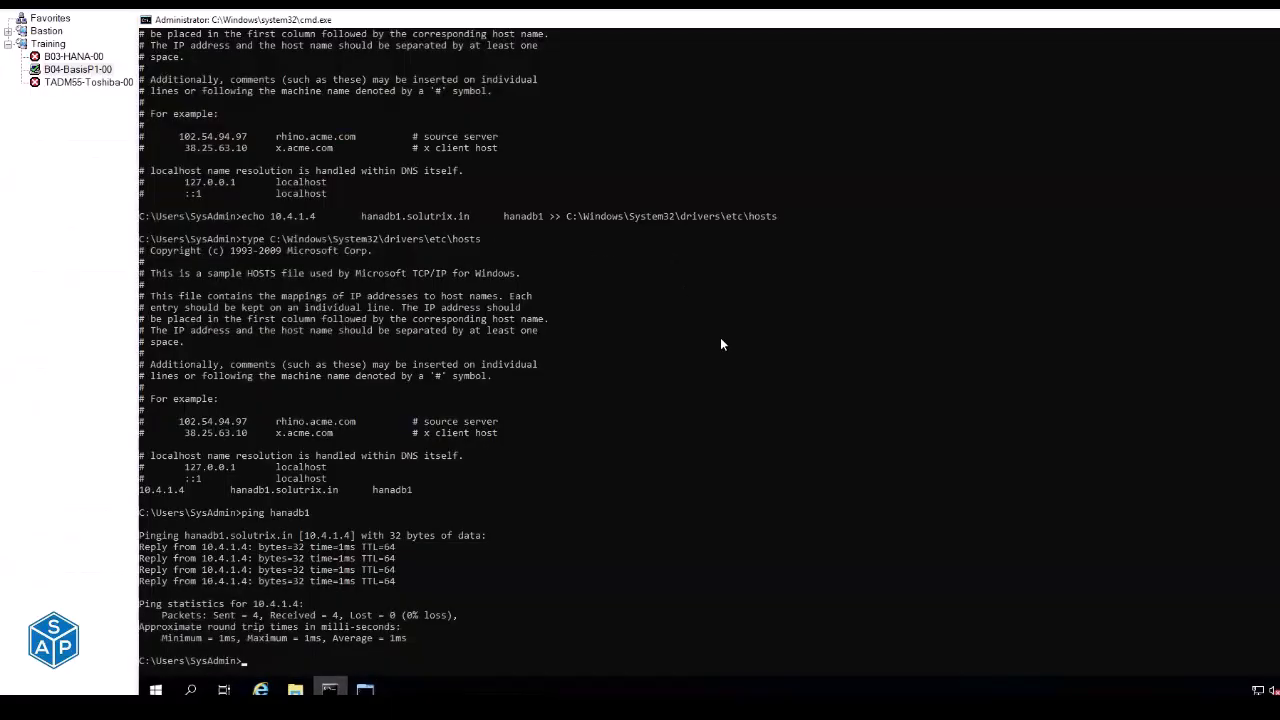
key("ctrl+v")
key("Return")
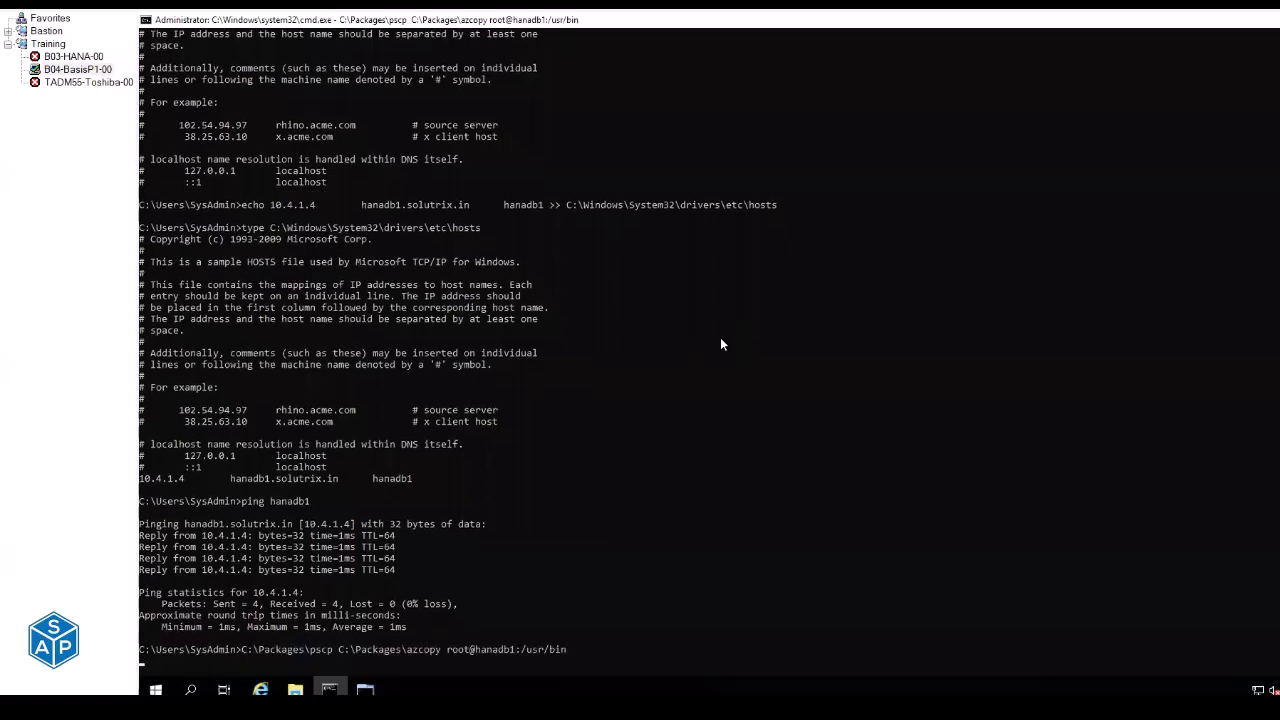
type("y")
key("Return")
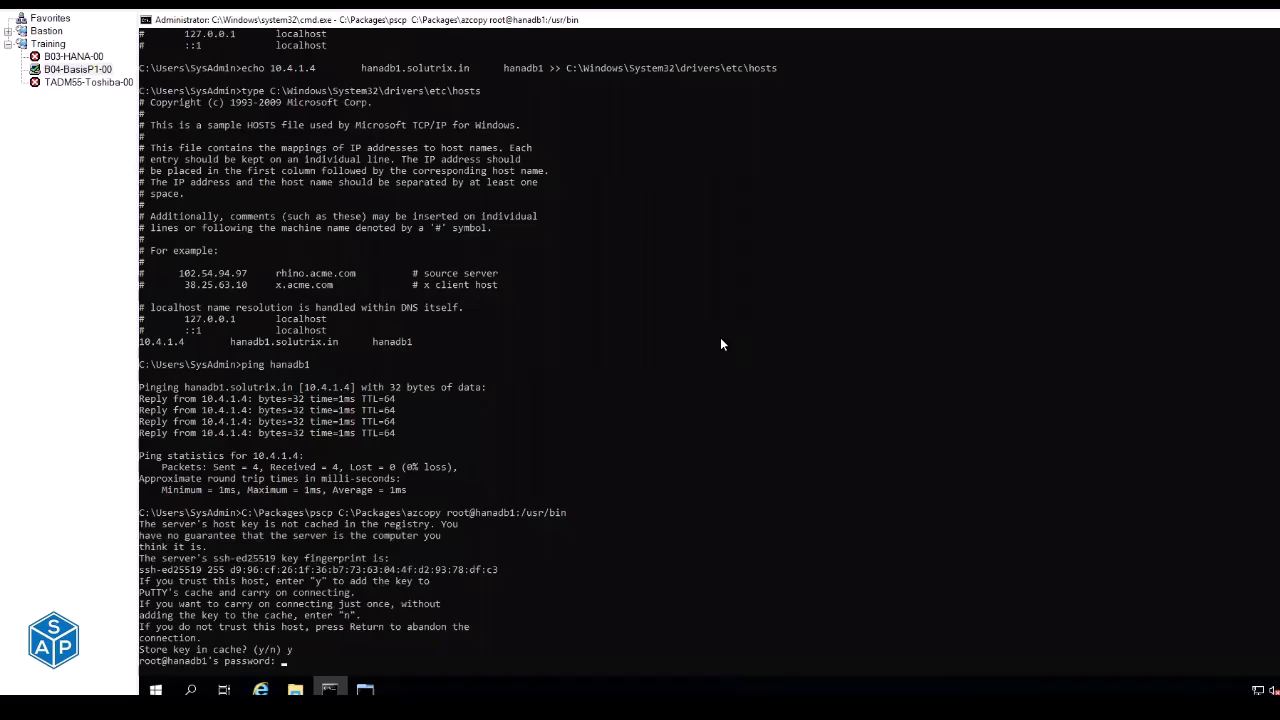
key("Return")
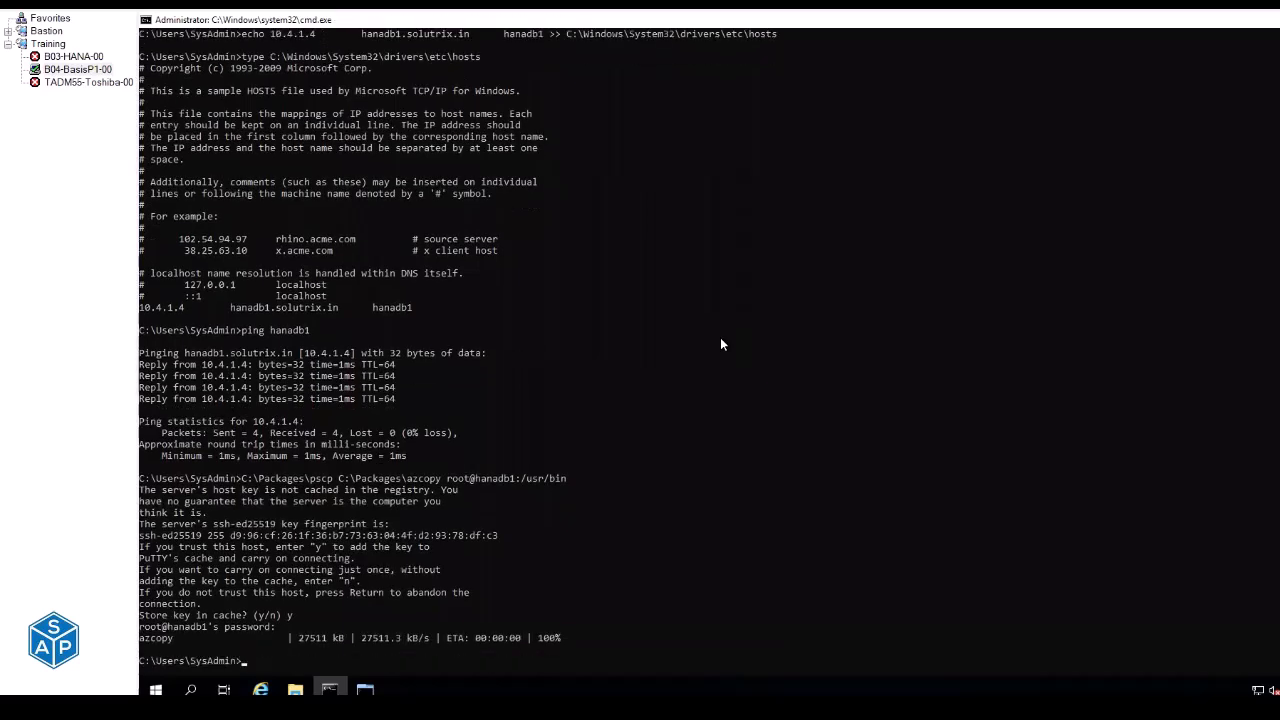
Transfer SAPCAR to root@hanadb1:/pkgs by running the Install sheet's pscp command in the bastion's Command Prompt and entering the root password.
key("alt+Tab")
left_click(526, 137)
key("ctrl+c")
key("alt+Tab")
right_click(545, 272)
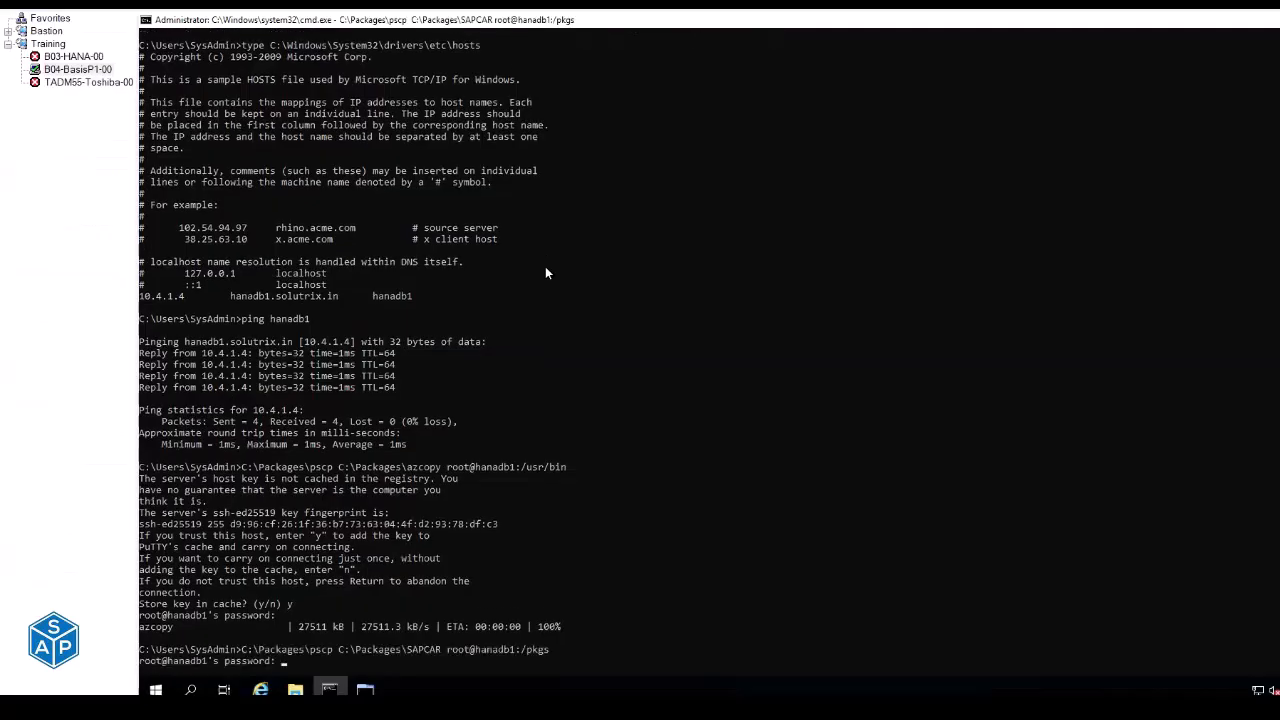
key("Return")
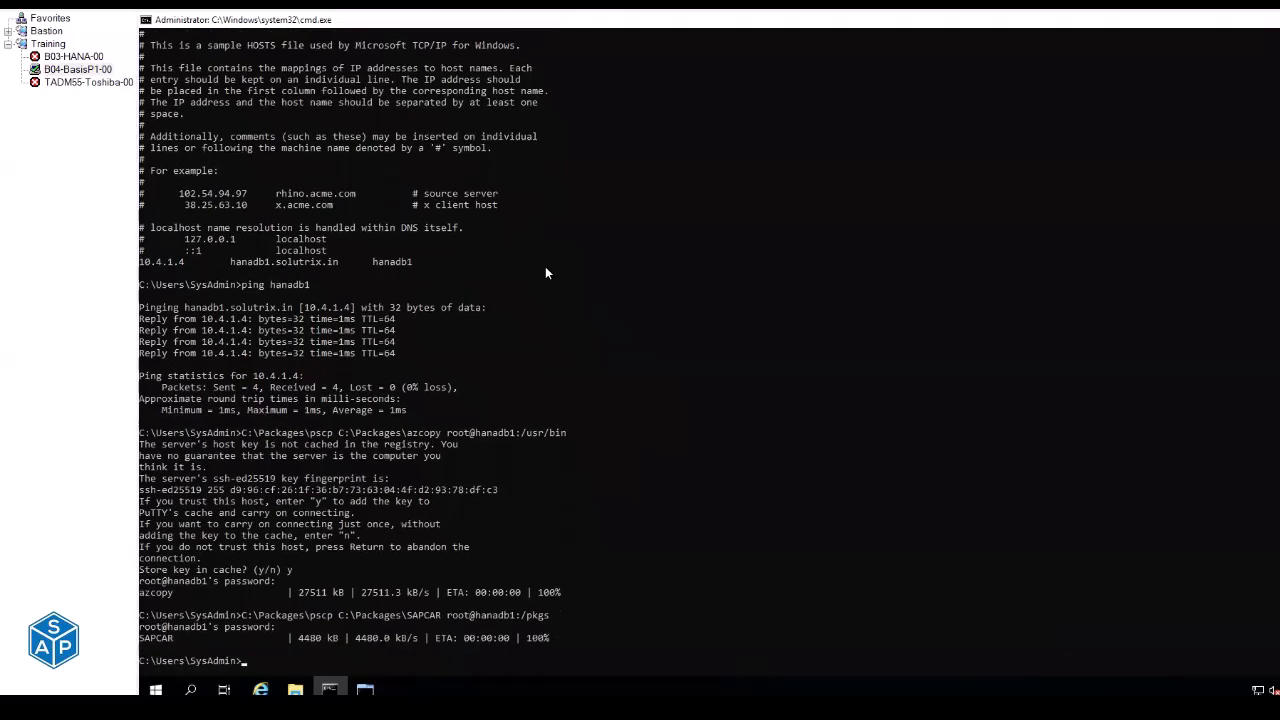
Switch to the HanaDB session in MTPuTTY, clear the screen, list /pkgs/ and highlight the SAPCAR file.
key("alt+Tab")
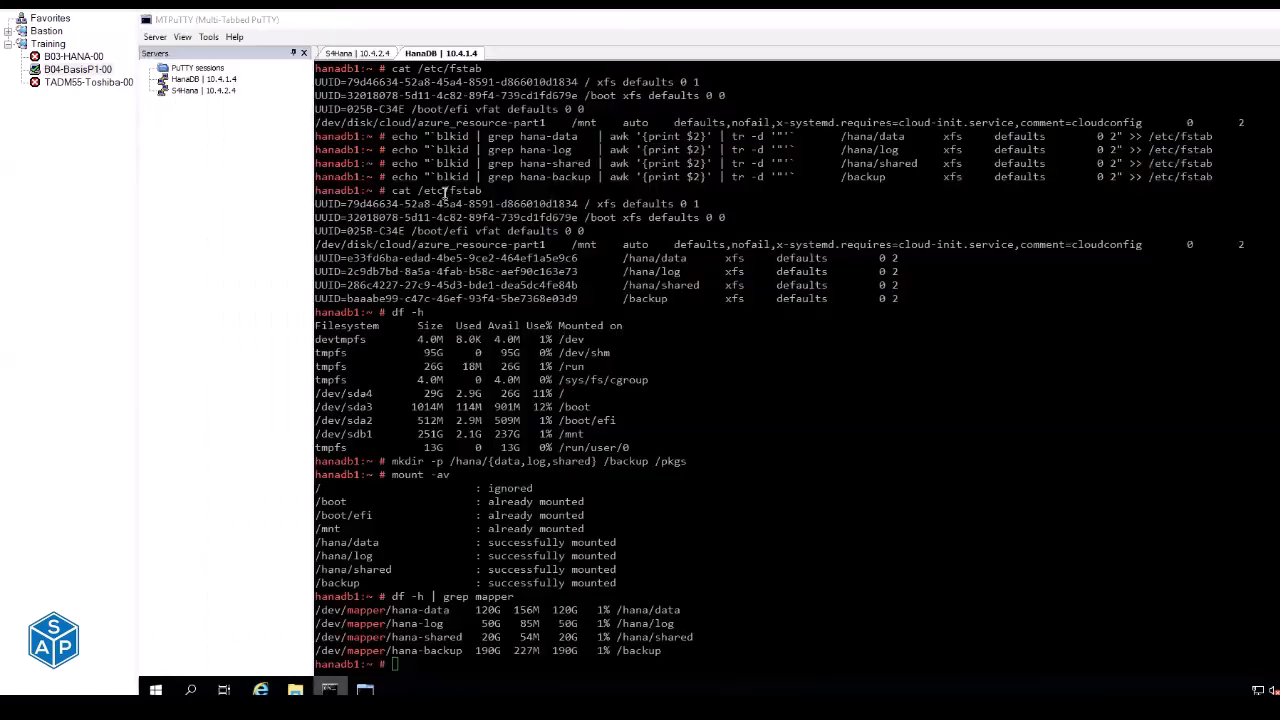
left_click(742, 382)
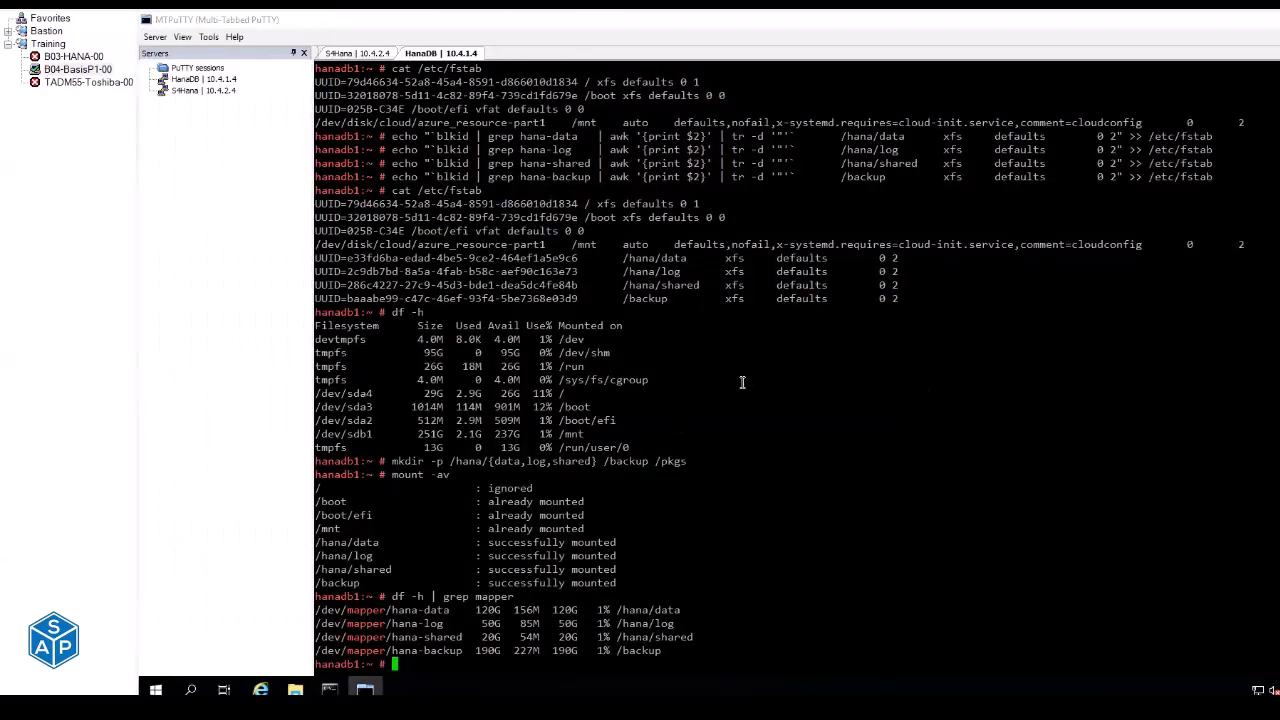
key("ctrl+l")
type("ls /pkgs/")
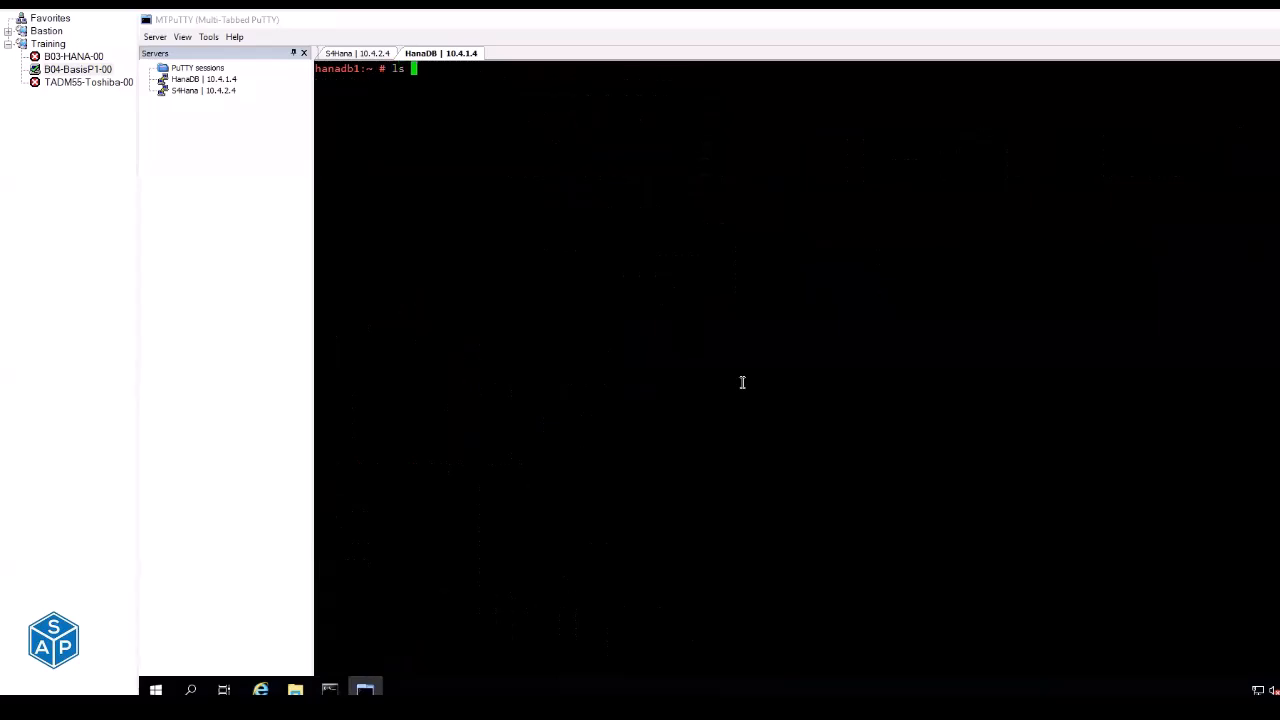
key("Return")
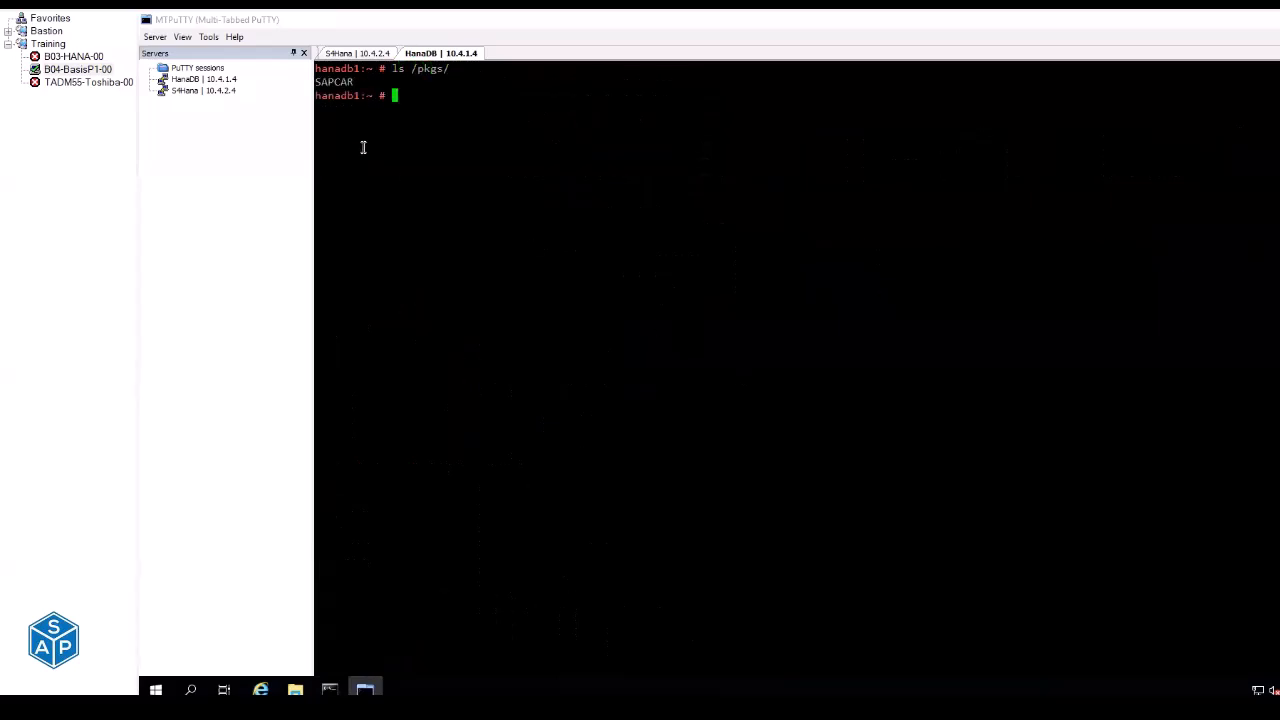
double_click(332, 81)
Check that azcopy is on the HANA VM by listing /usr/bin/azcopy.
type("l")
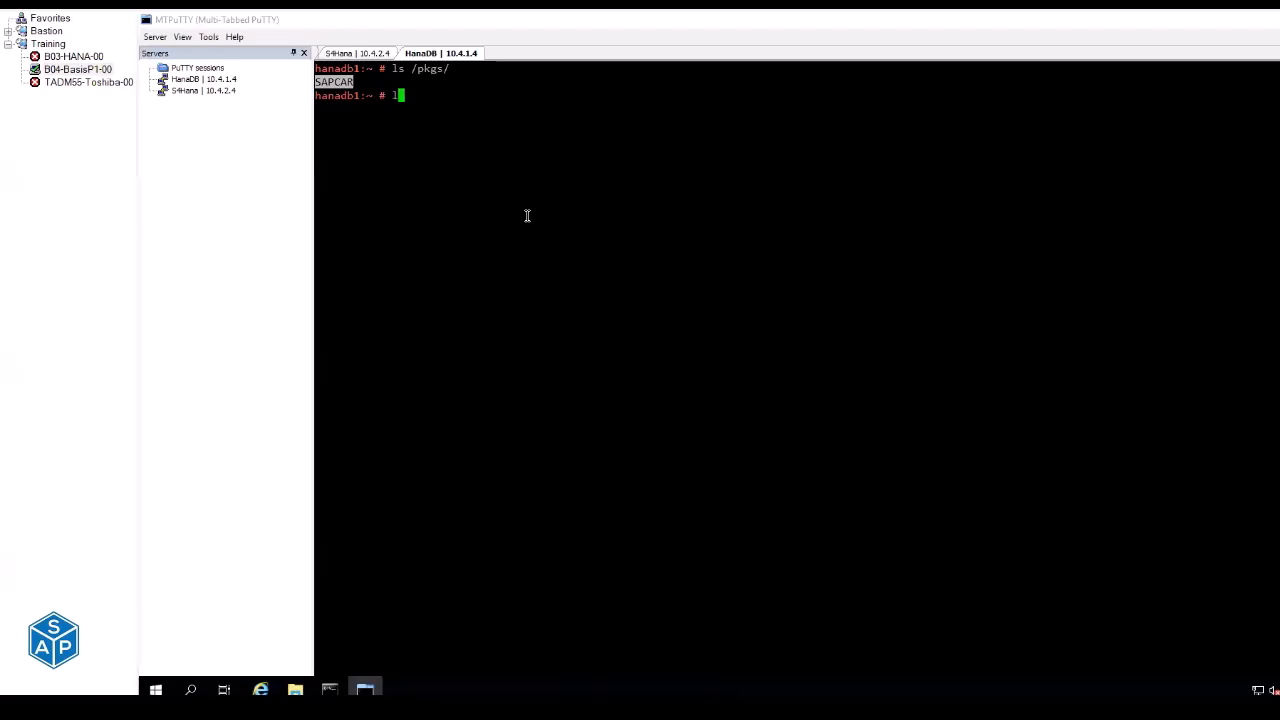
type("s /usr/bin/azq")
key("BackSpace")
key("Tab")
key("Tab")
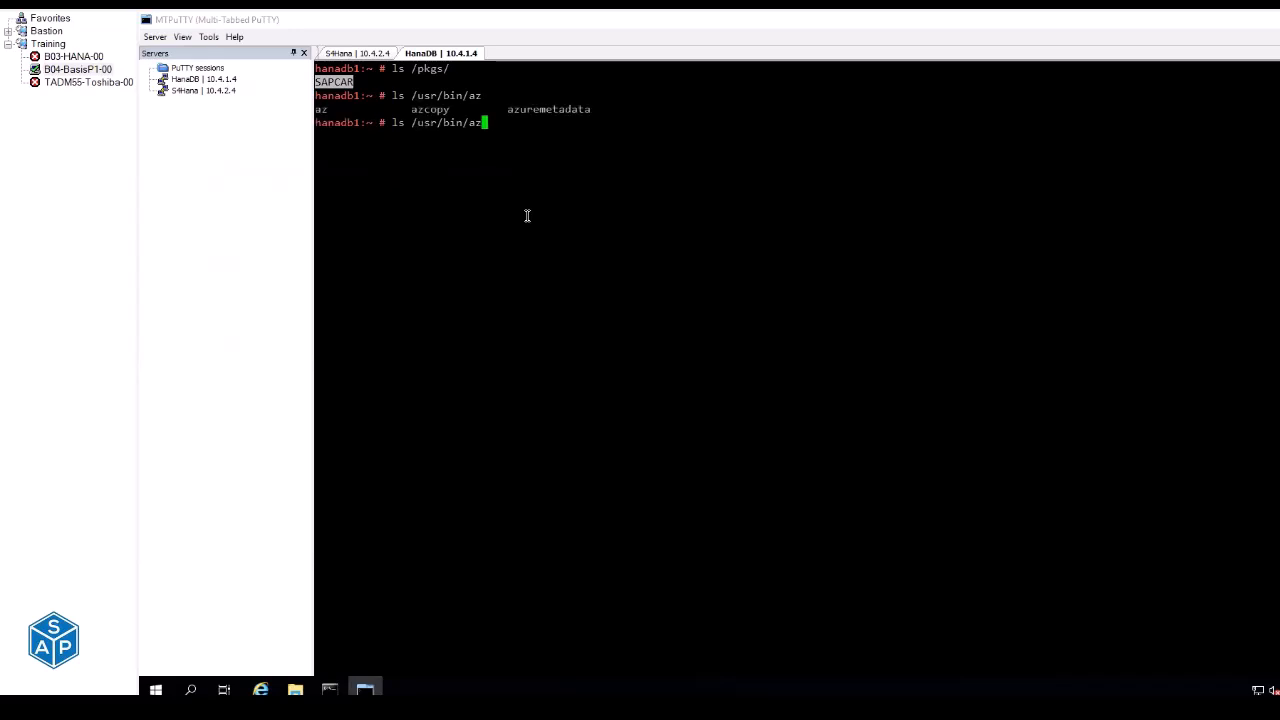
type("c")
key("Tab")
key("Return")
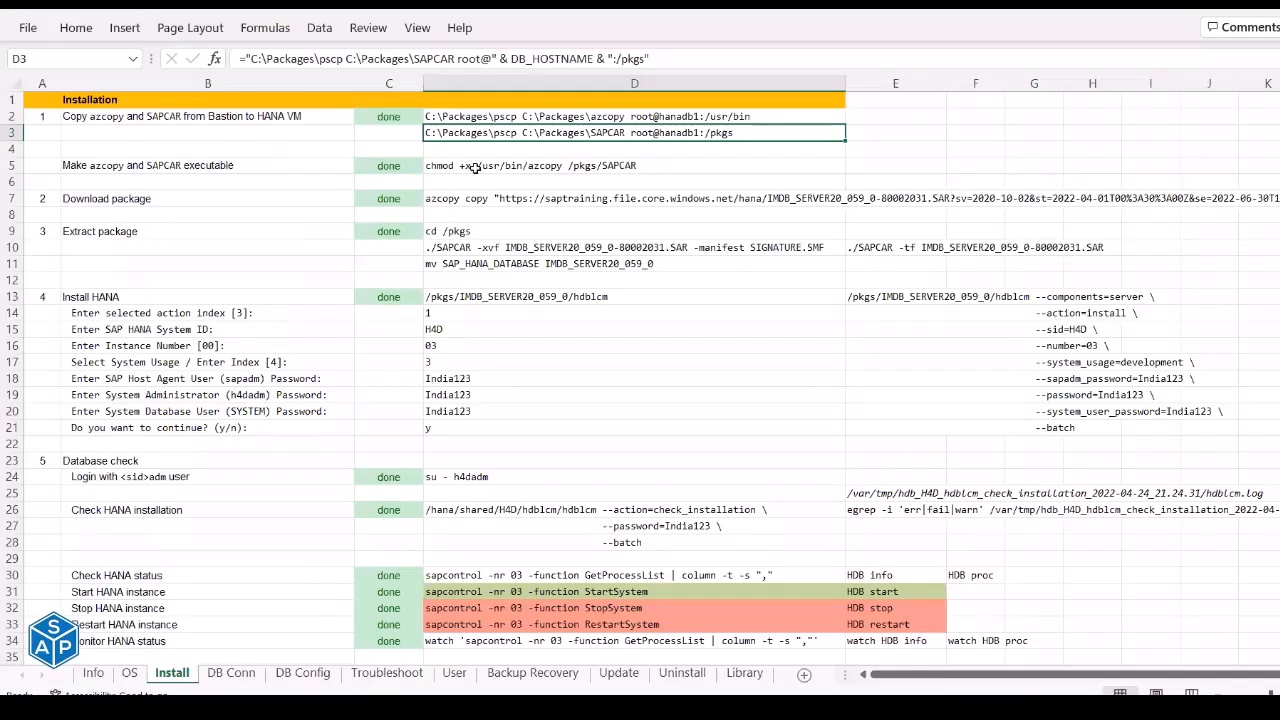
Make /usr/bin/azcopy and /pkgs/SAPCAR executable with the Install sheet's chmod +x command in the HanaDB session, and list /pkgs/ again.
left_click(474, 167)
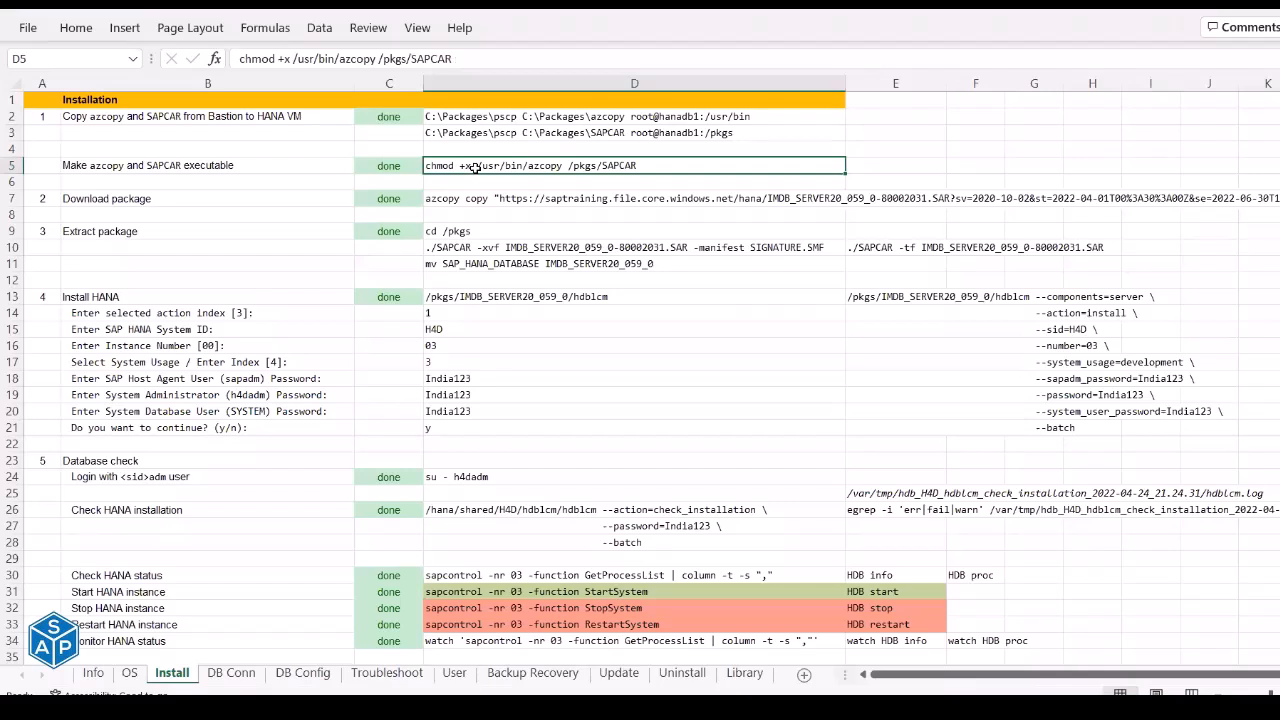
key("ctrl+c")
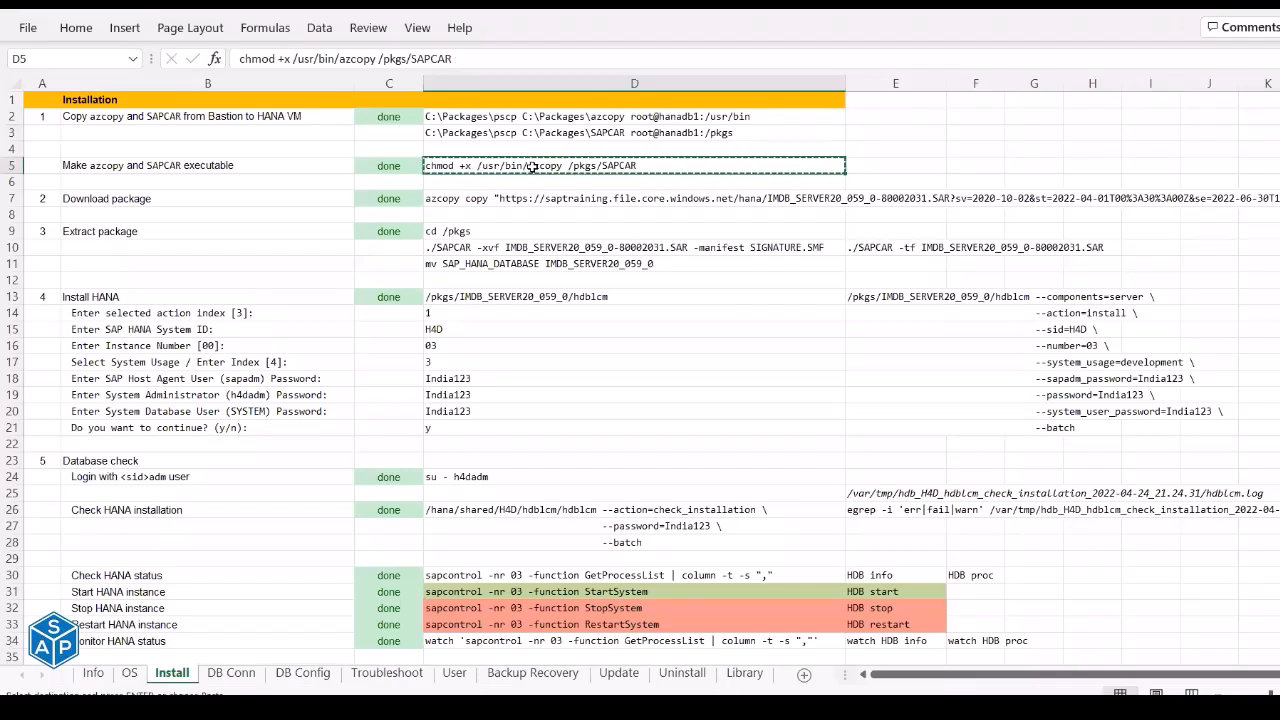
key("alt+Tab")
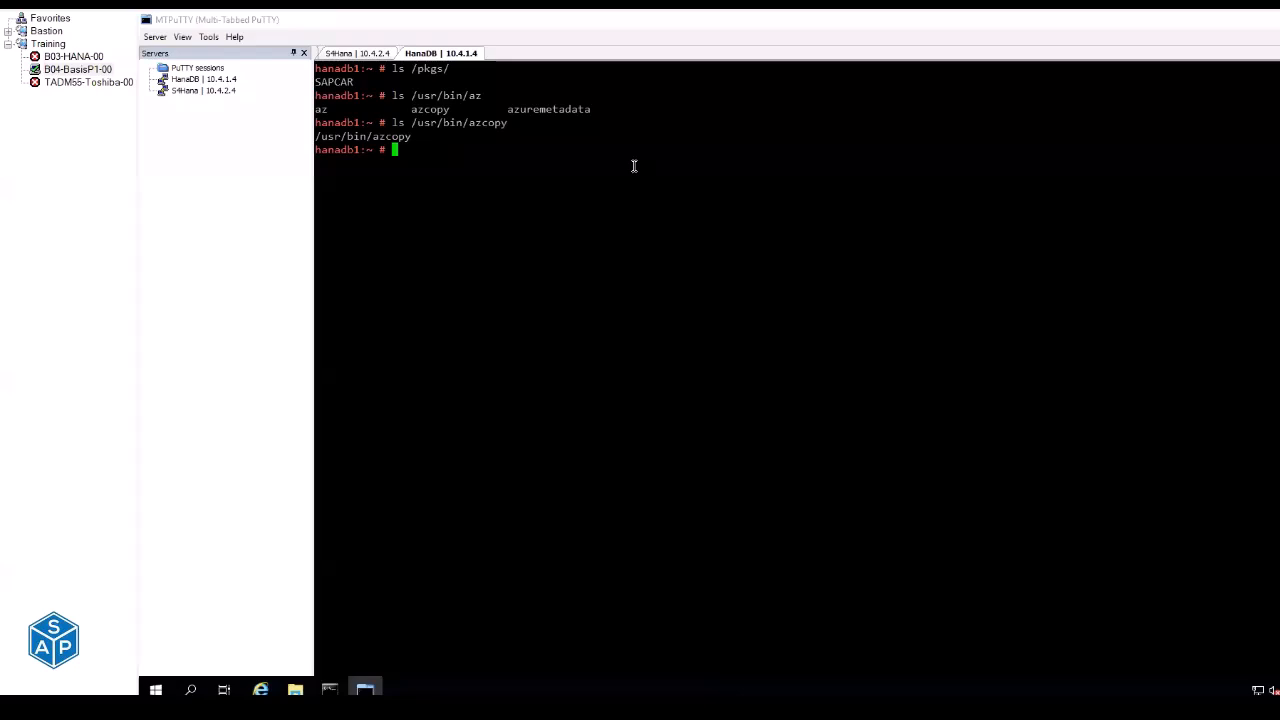
right_click(634, 166)
key("Up")
key("Up")
key("Up")
key("Up")
key("Return")
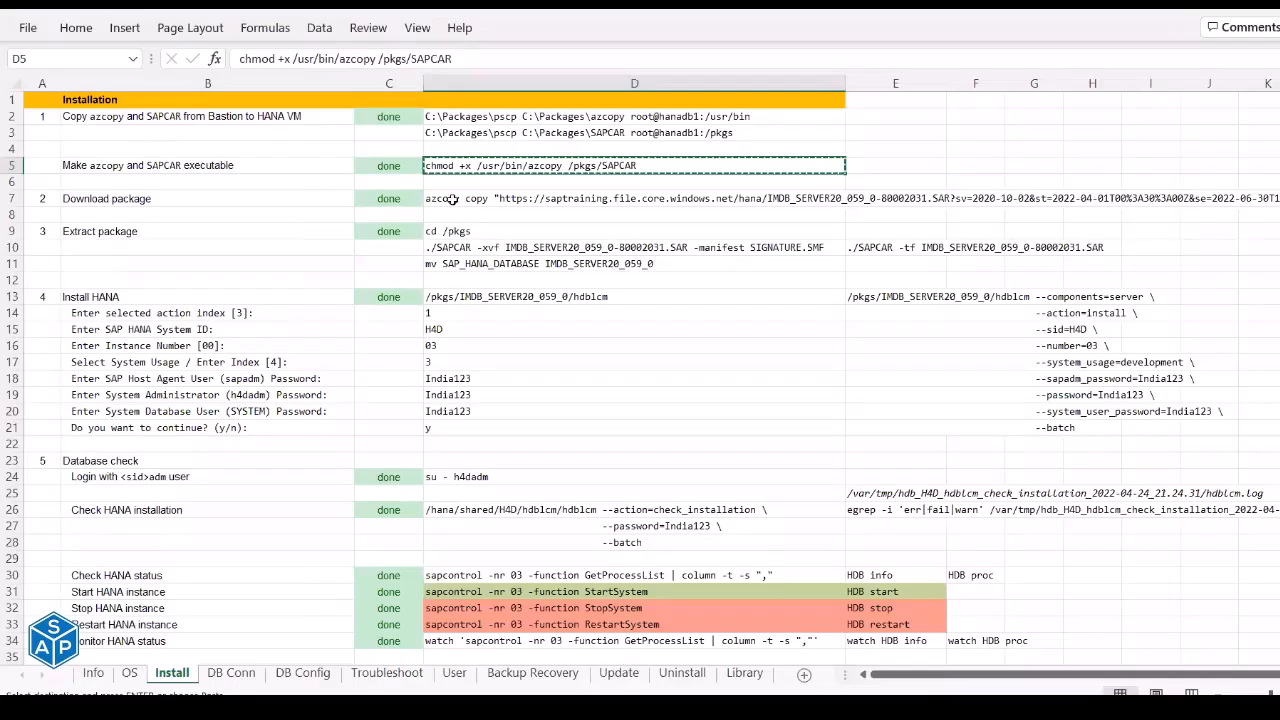
Download IMDB_SERVER20_059_0-80002031.SAR to /pkgs by running the Install sheet's azcopy copy command with its SAS token in the HanaDB session.
left_click(452, 199)
key("ctrl+c")
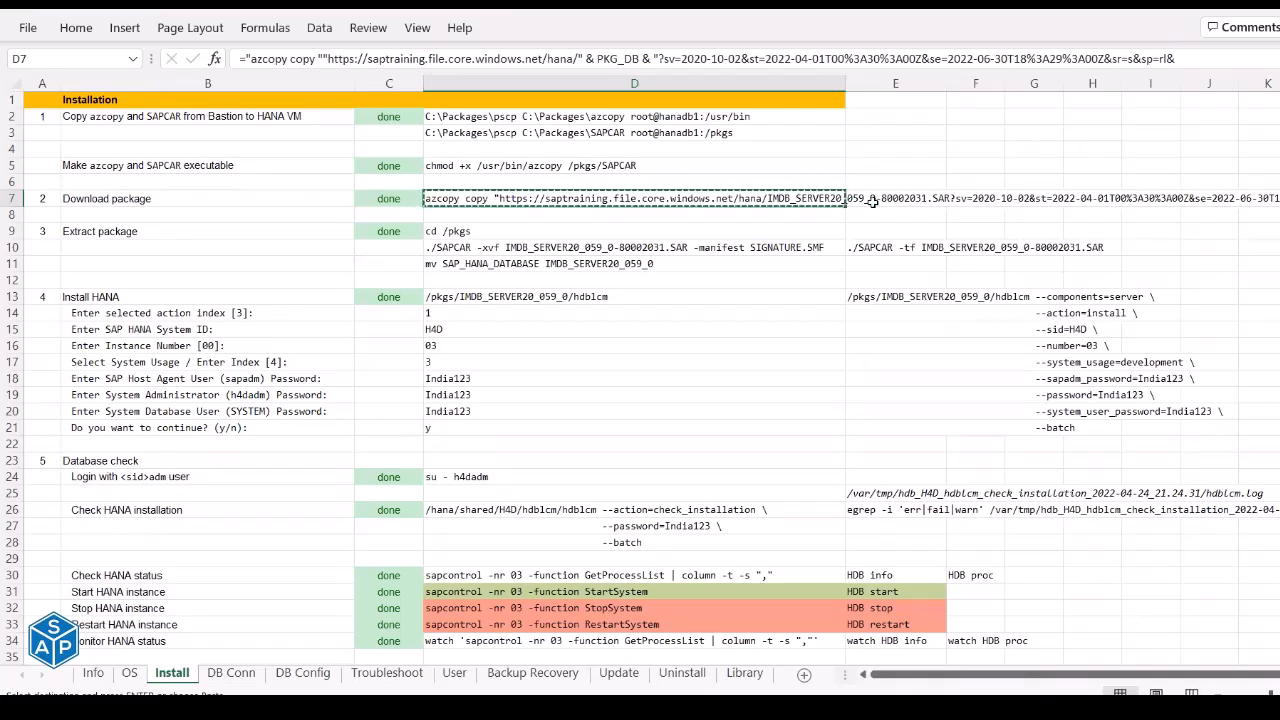
key("alt+Tab")
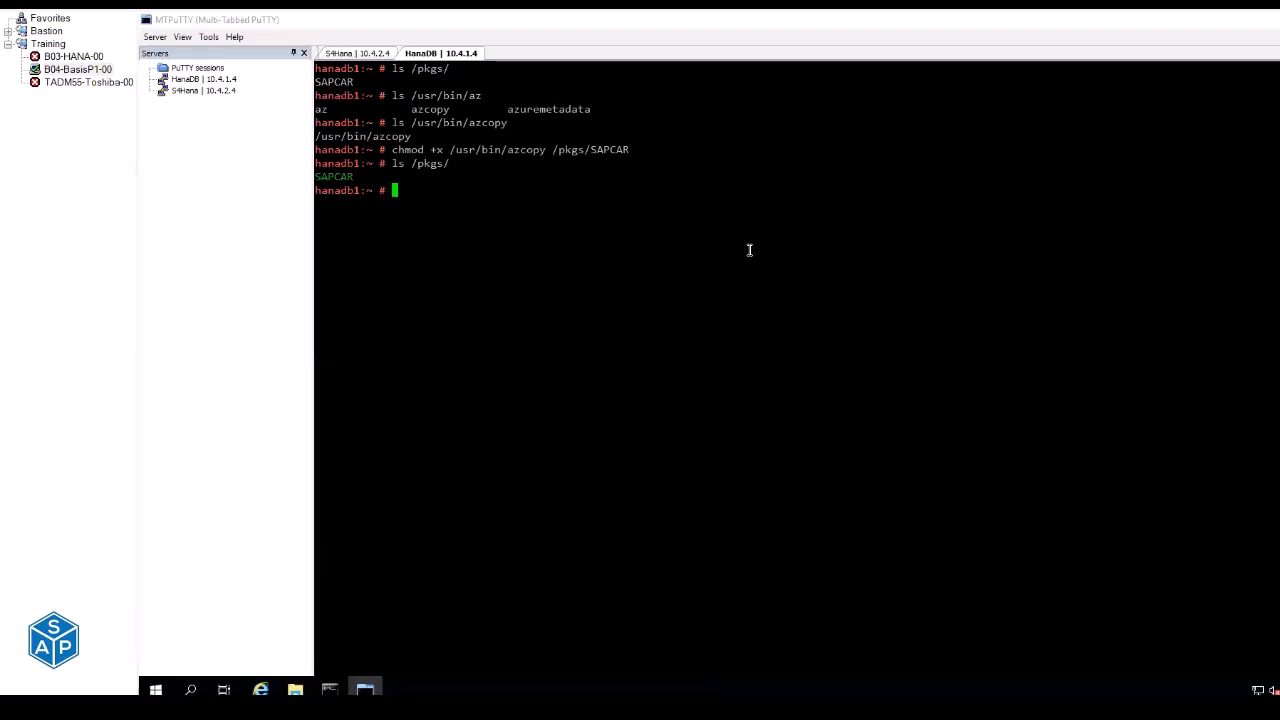
right_click(749, 250)
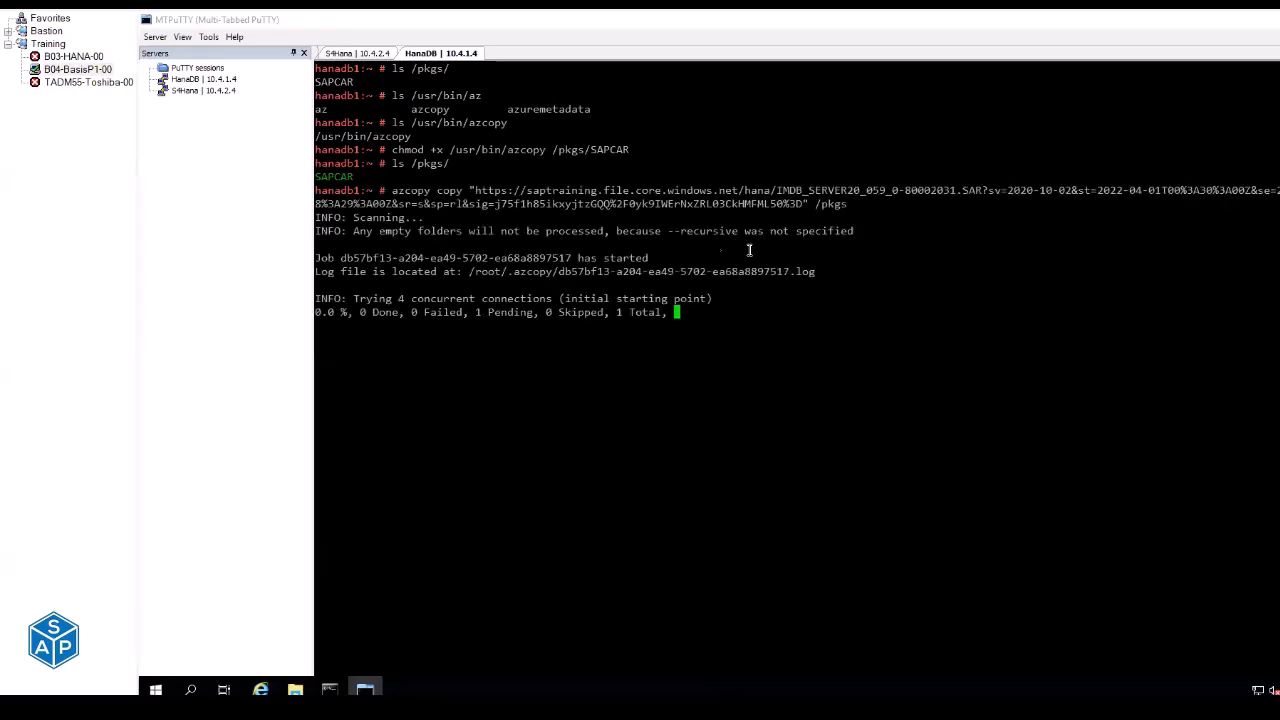
left_click_drag(318, 313, 348, 312)
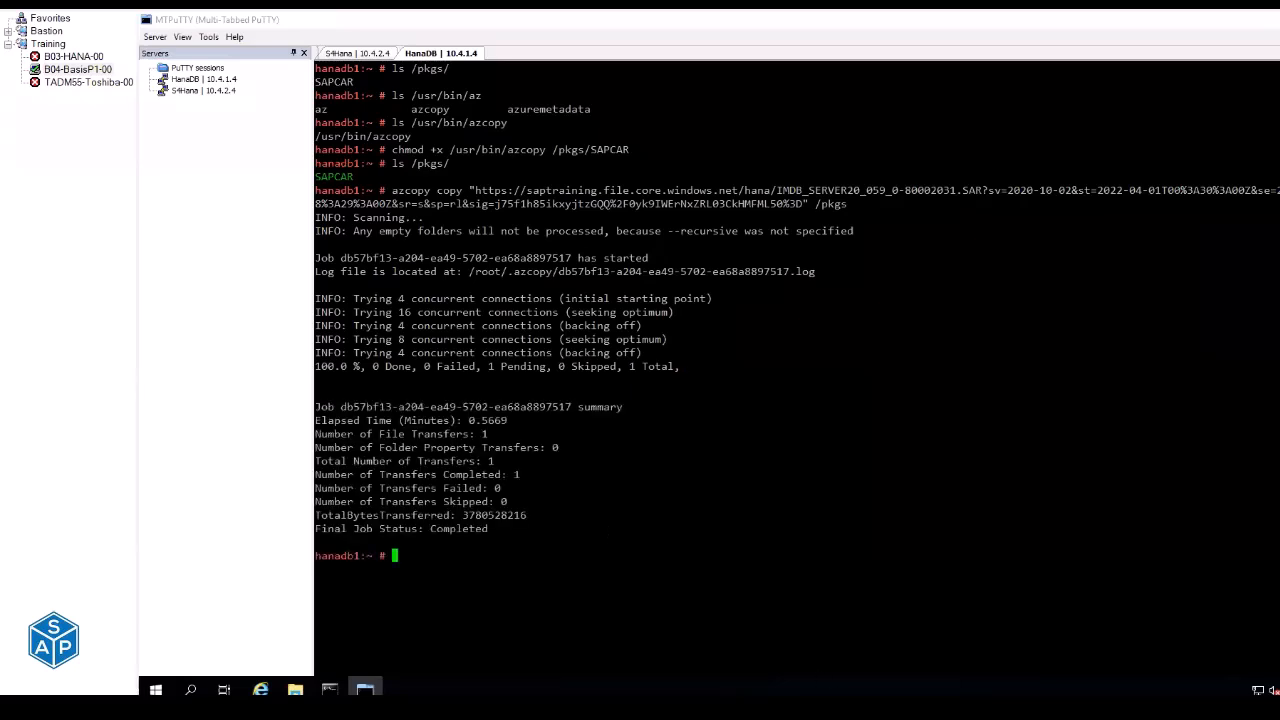
Return to the HanaDB session, list /pkgs/ and highlight the downloaded SAR package.
mouse_move(734, 707)
left_click(734, 645)
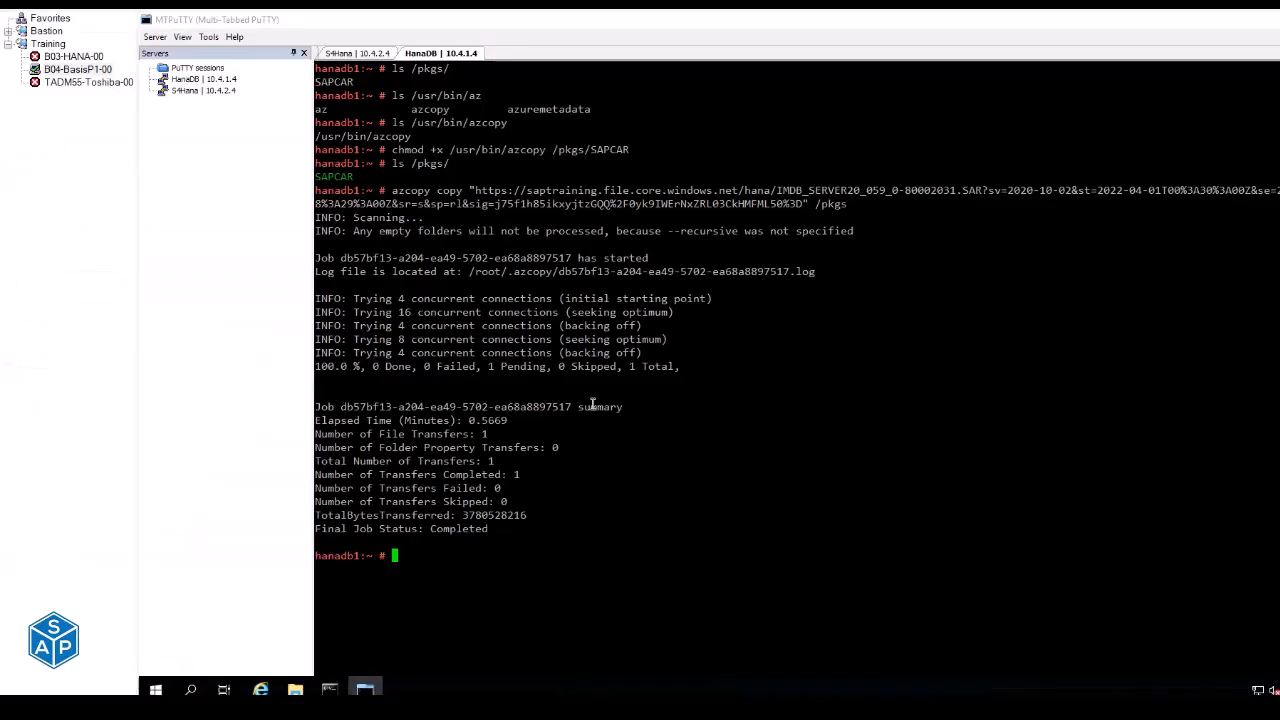
type("ls /pkgs/")
key("Return")
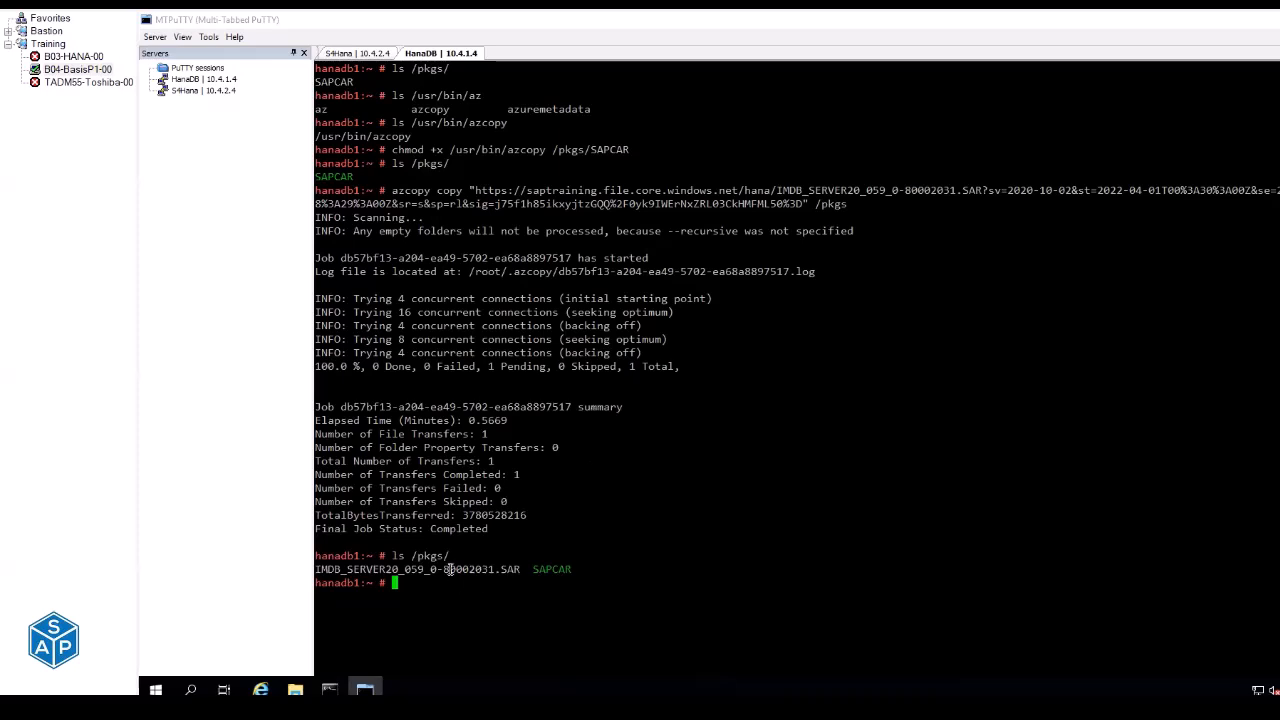
double_click(449, 569)
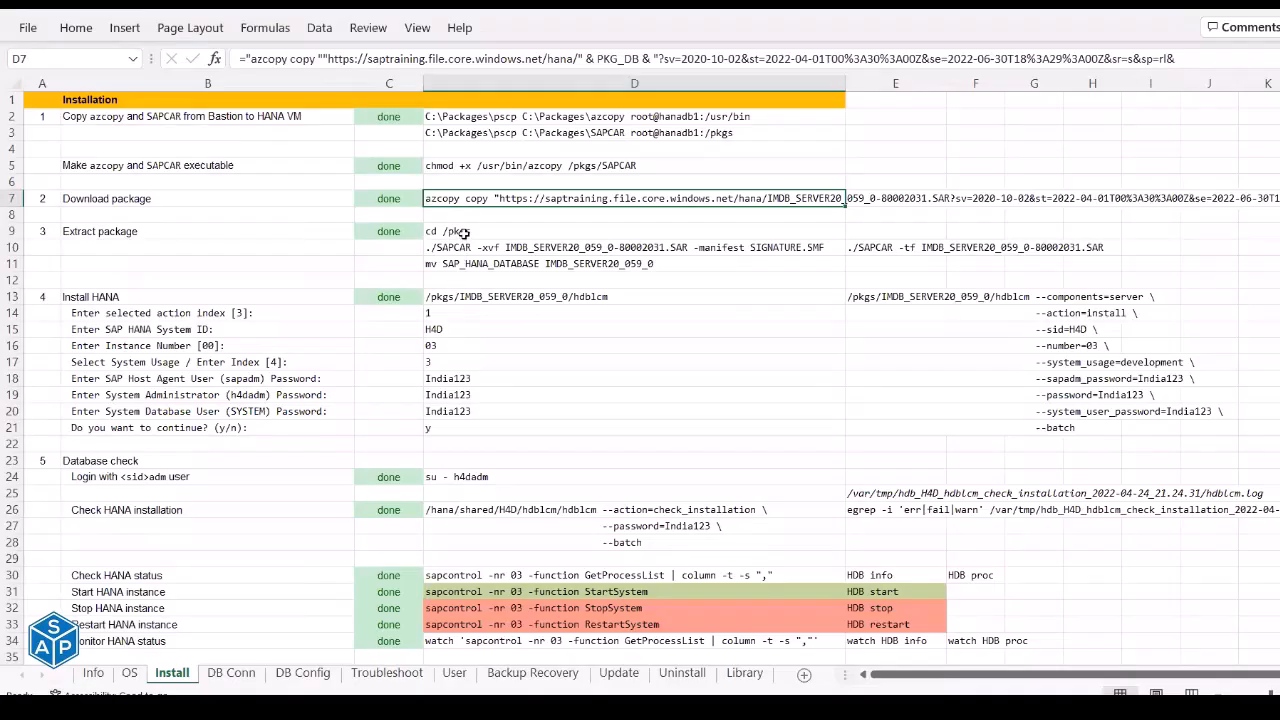
Change to the /pkgs directory in the HanaDB session using the Install sheet's cd command, and list its files.
left_click(464, 232)
left_click(467, 249)
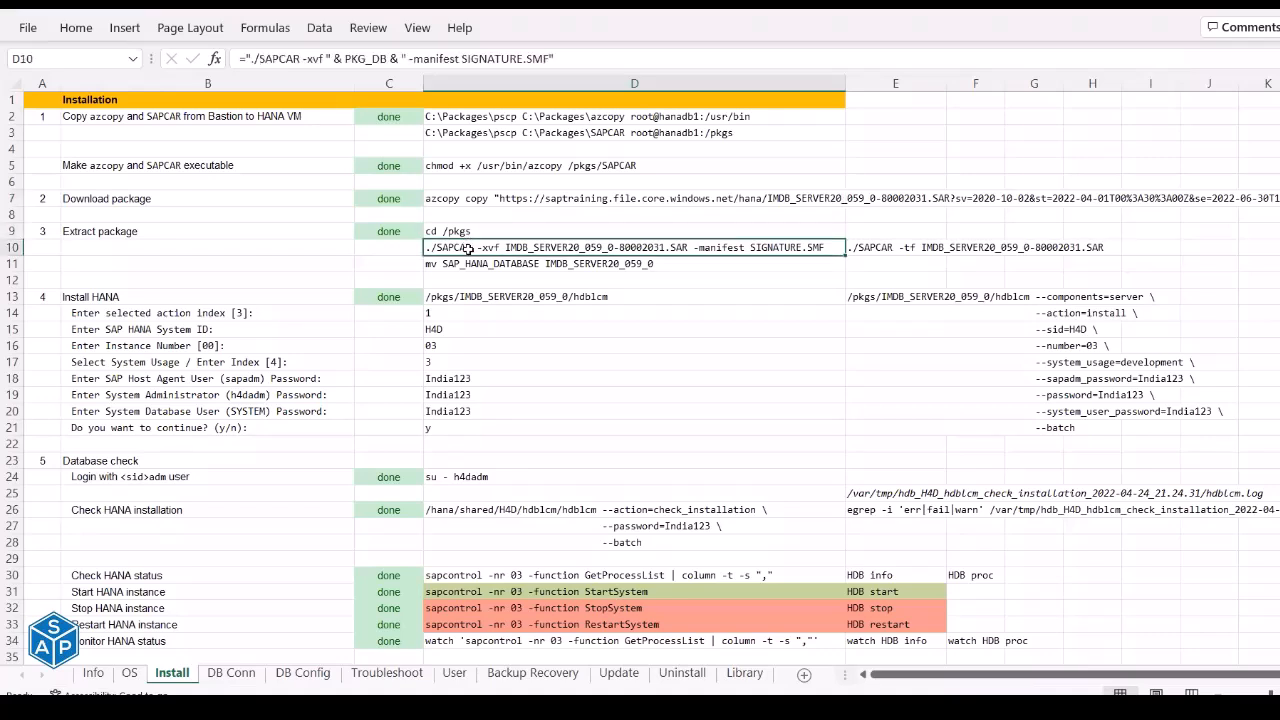
left_click(463, 231)
key("ctrl+c")
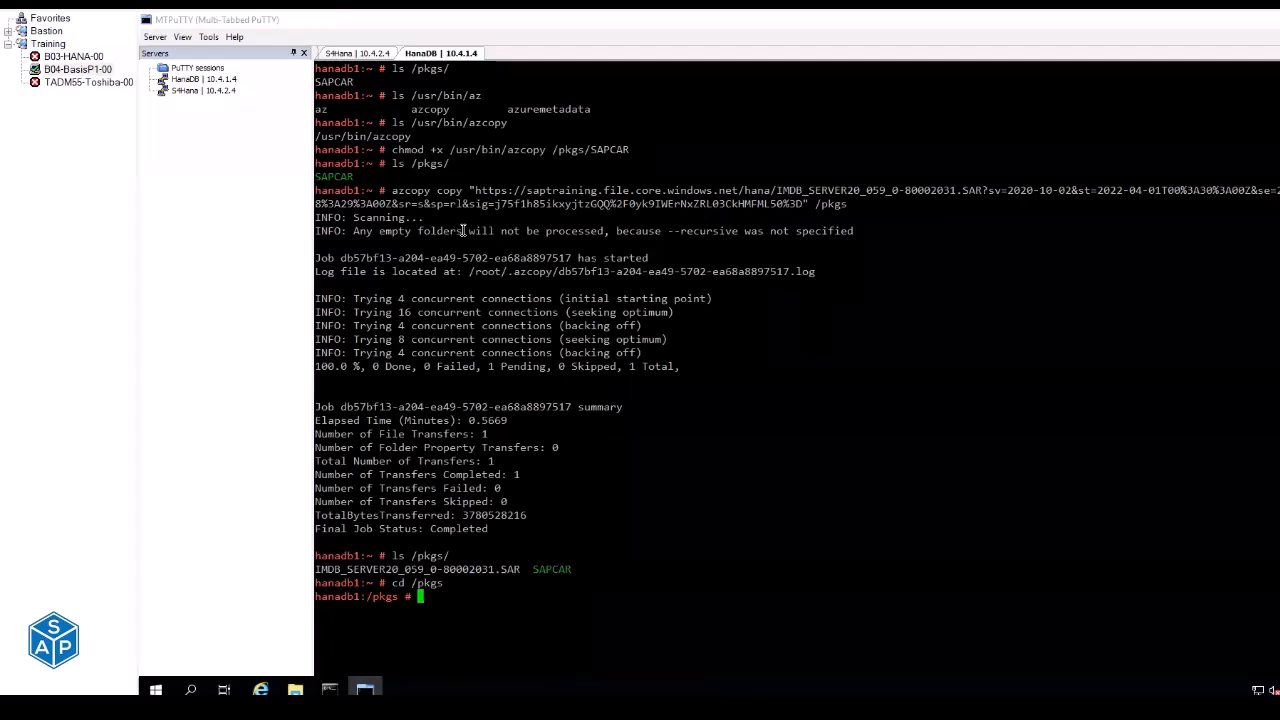
type("ls")
key("Return")
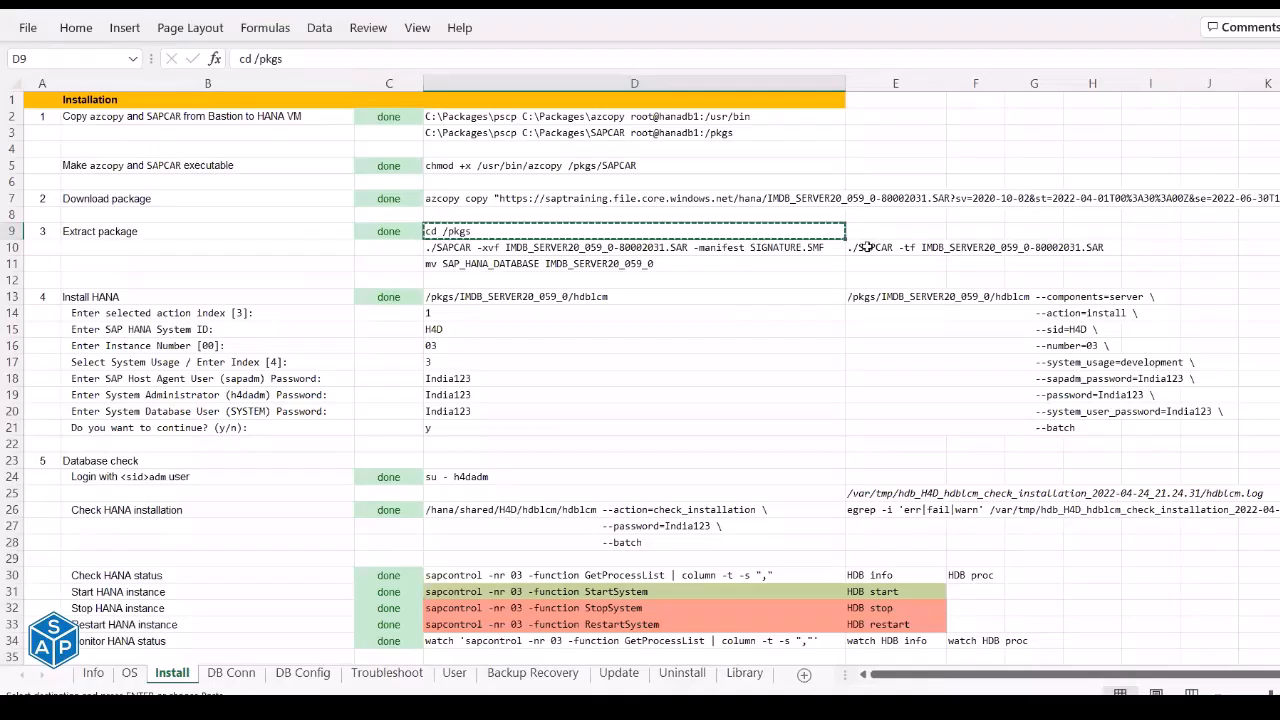
View the SAR package's contents by running the Install sheet's "./SAPCAR -tf IMDB_SERVER20_059_0-80002031.SAR" in the HanaDB session.
left_click(860, 248)
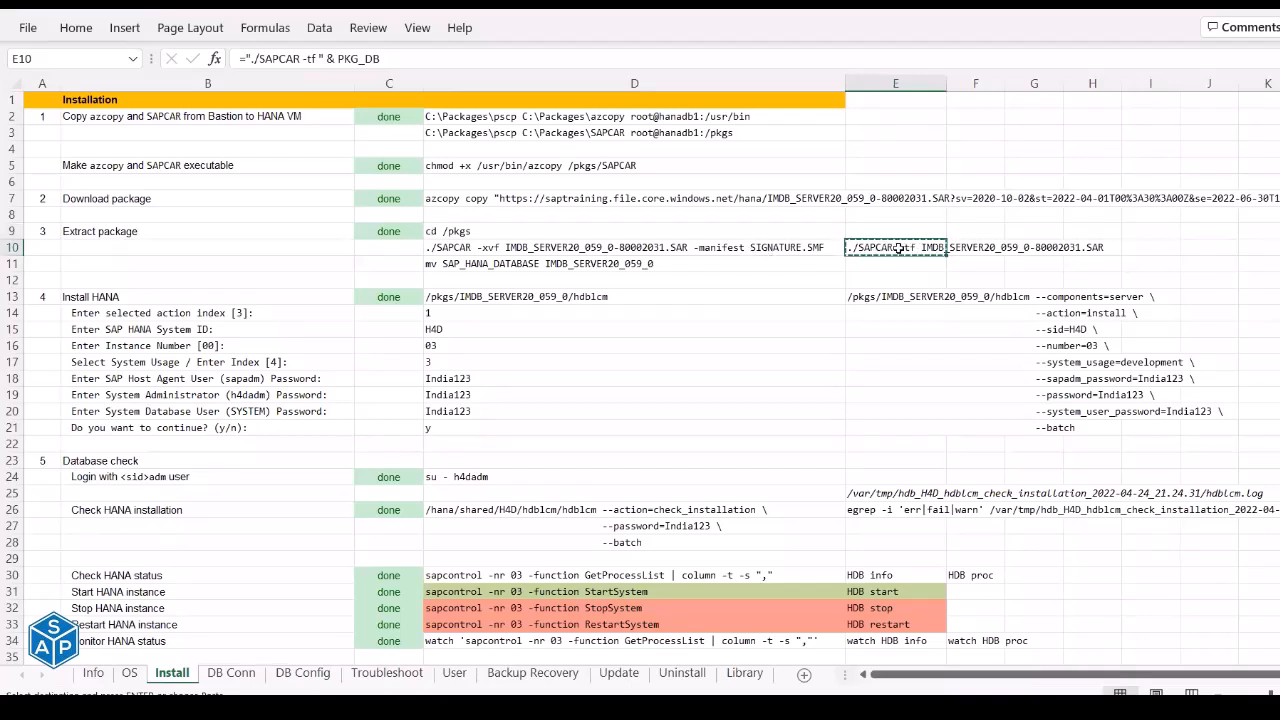
key("alt+Tab")
right_click(898, 248)
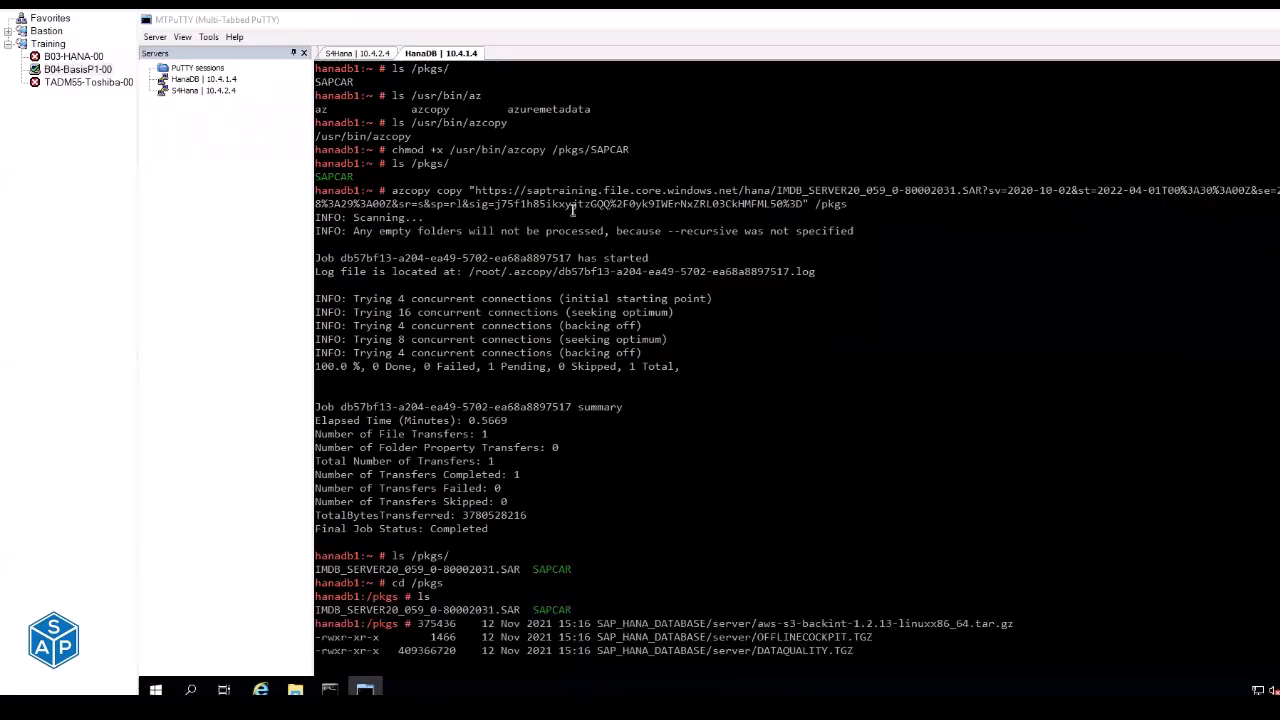
Extract the package by running the Install sheet's "./SAPCAR -xvf IMDB_SERVER20_059_0-80002031.SAR -manifest SIGNATURE.SMF" in the HanaDB session.
key("alt+Tab")
left_click(630, 248)
key("ctrl+c")
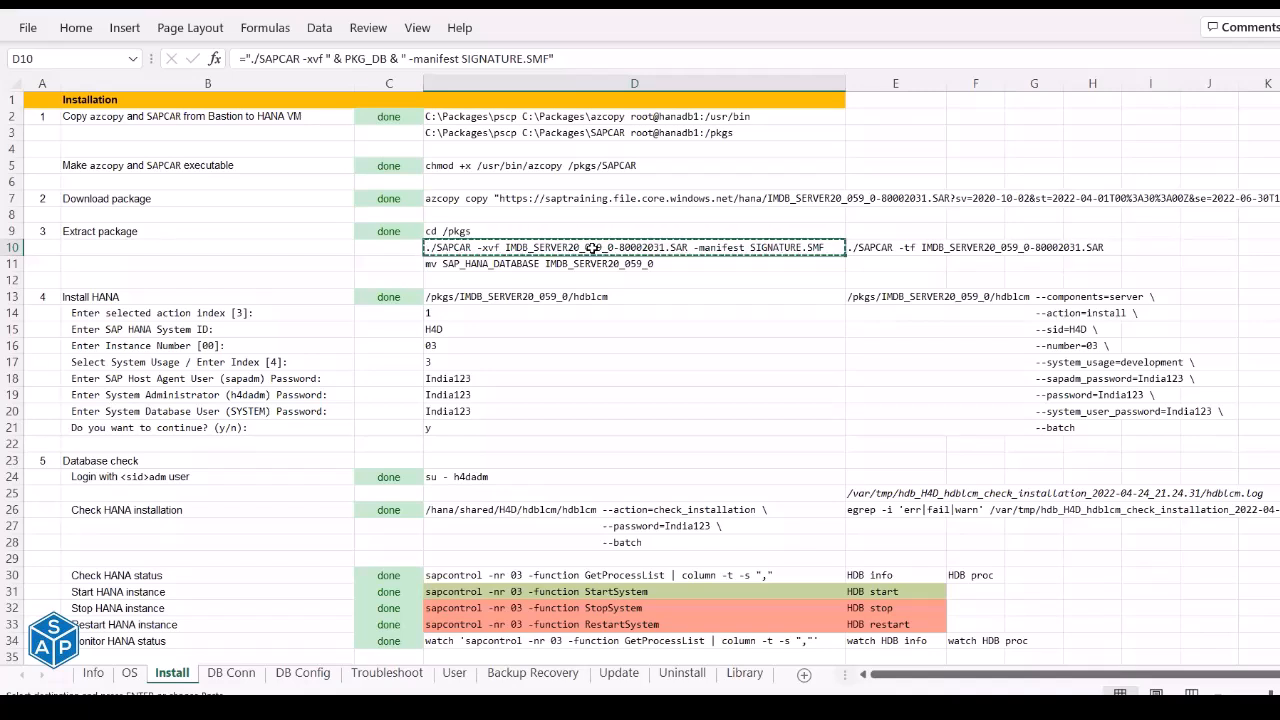
key("alt+Tab")
right_click(693, 216)
left_click(461, 266)
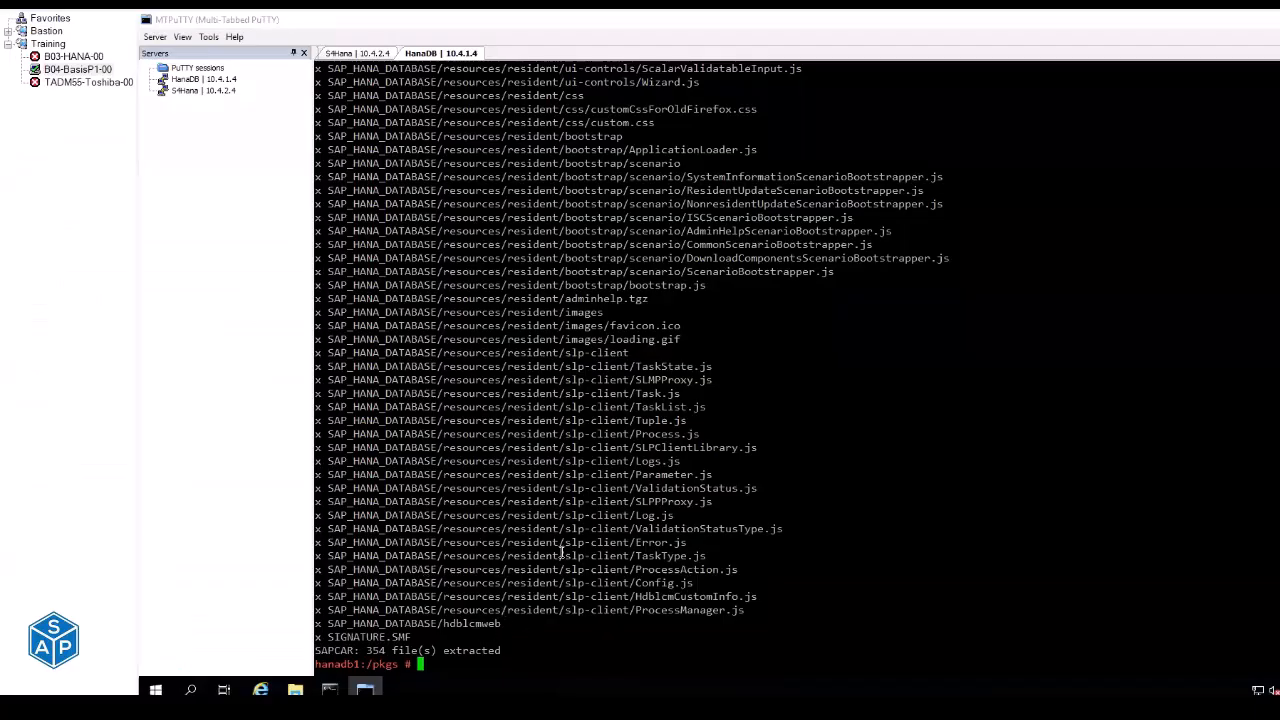
List the extracted files, rename SAP_HANA_DATABASE to IMDB_SERVER20_059_0 with the Install sheet's mv command, and check the directory listing again.
type("ls")
key("Return")
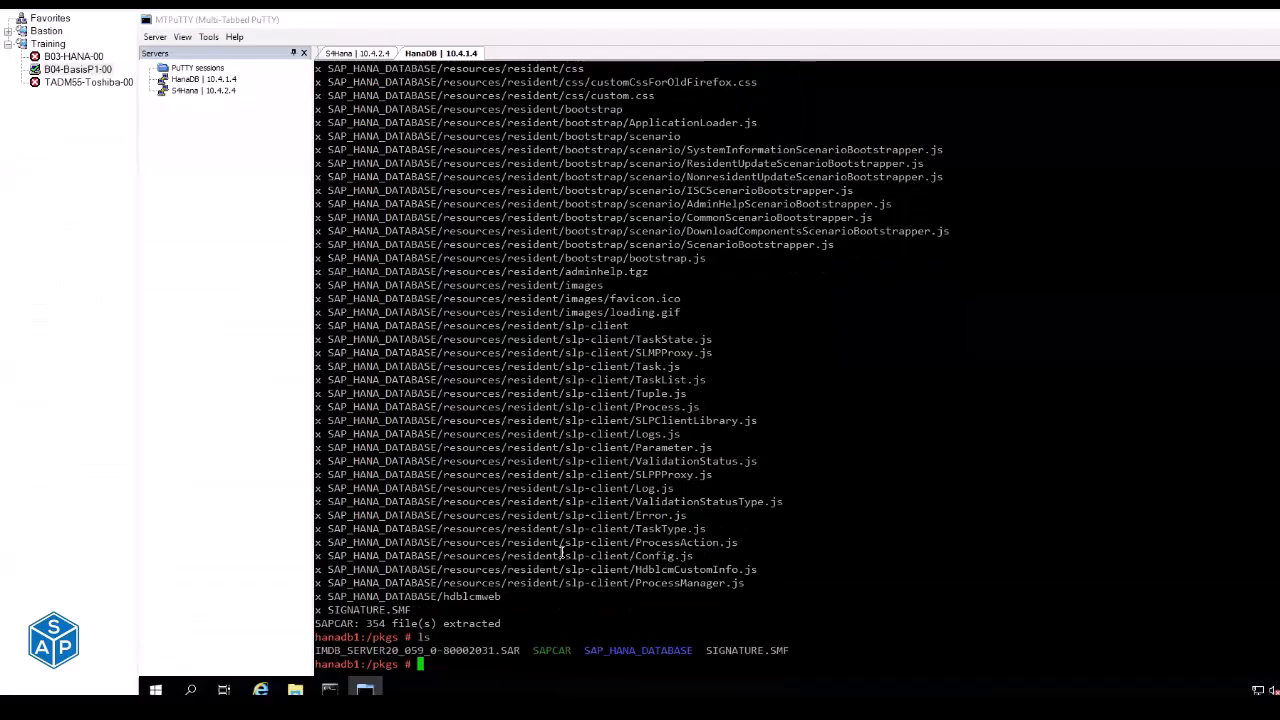
double_click(635, 650)
left_click(767, 594)
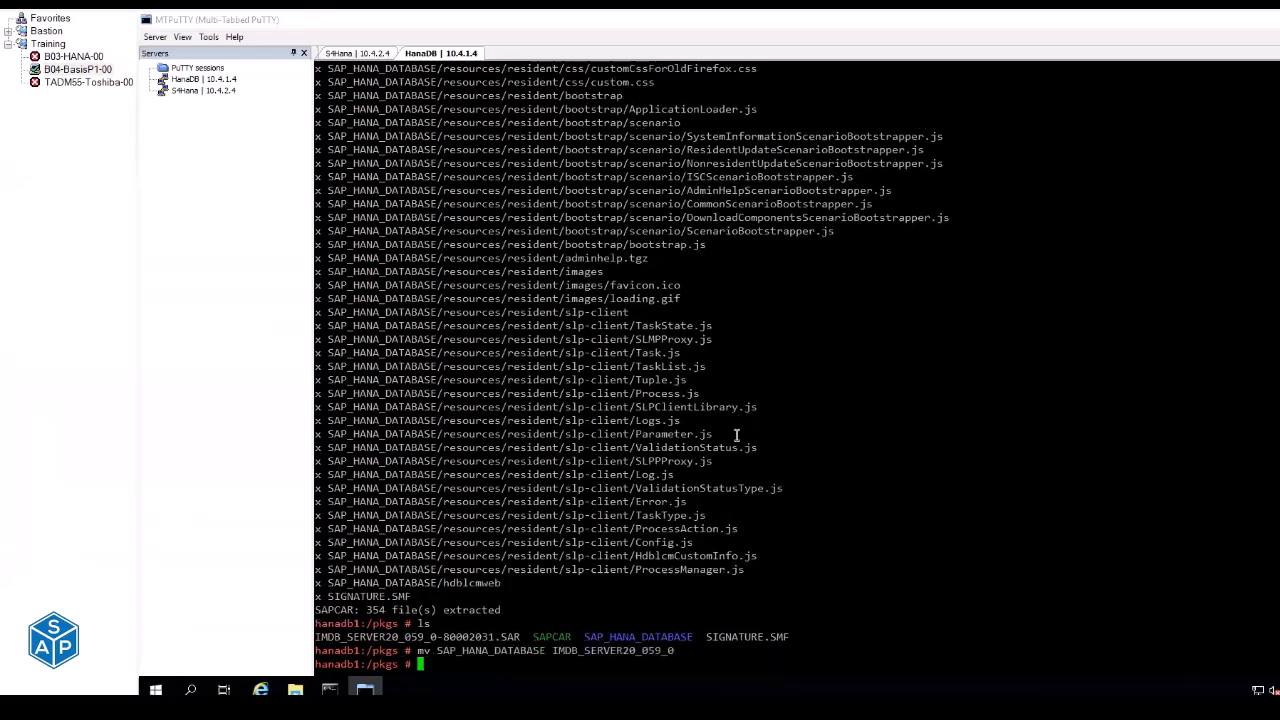
double_click(385, 650)
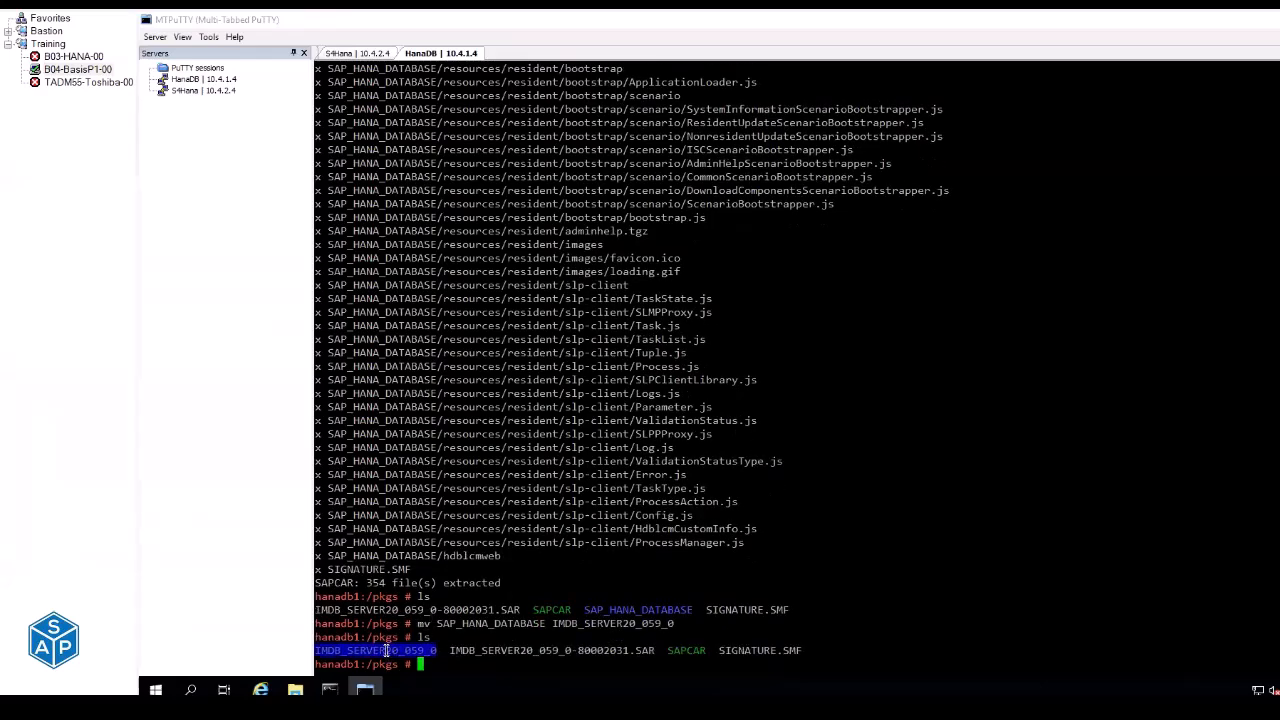
double_click(476, 650)
left_click(473, 668)
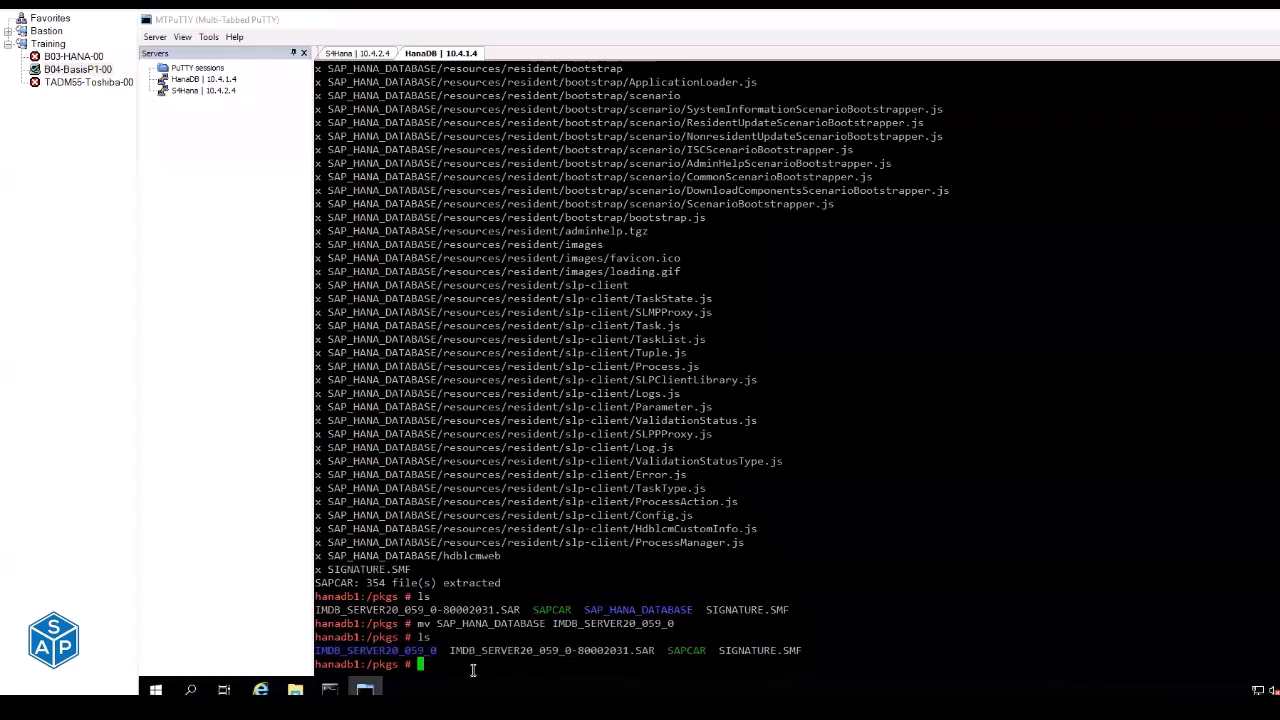
Run /pkgs/IMDB_SERVER20_059_0/hdblcm interactively in the HanaDB session, decline additional component locations, and exit with the default action.
key("alt+Tab")
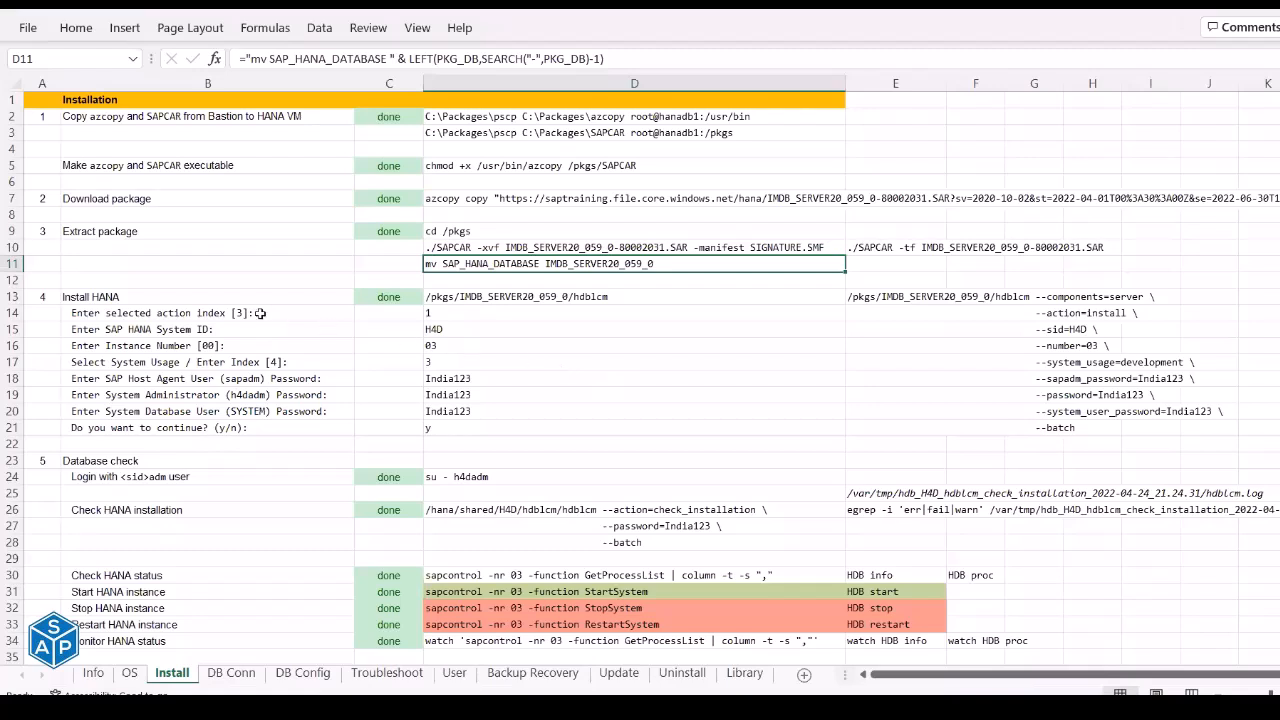
left_click(505, 294)
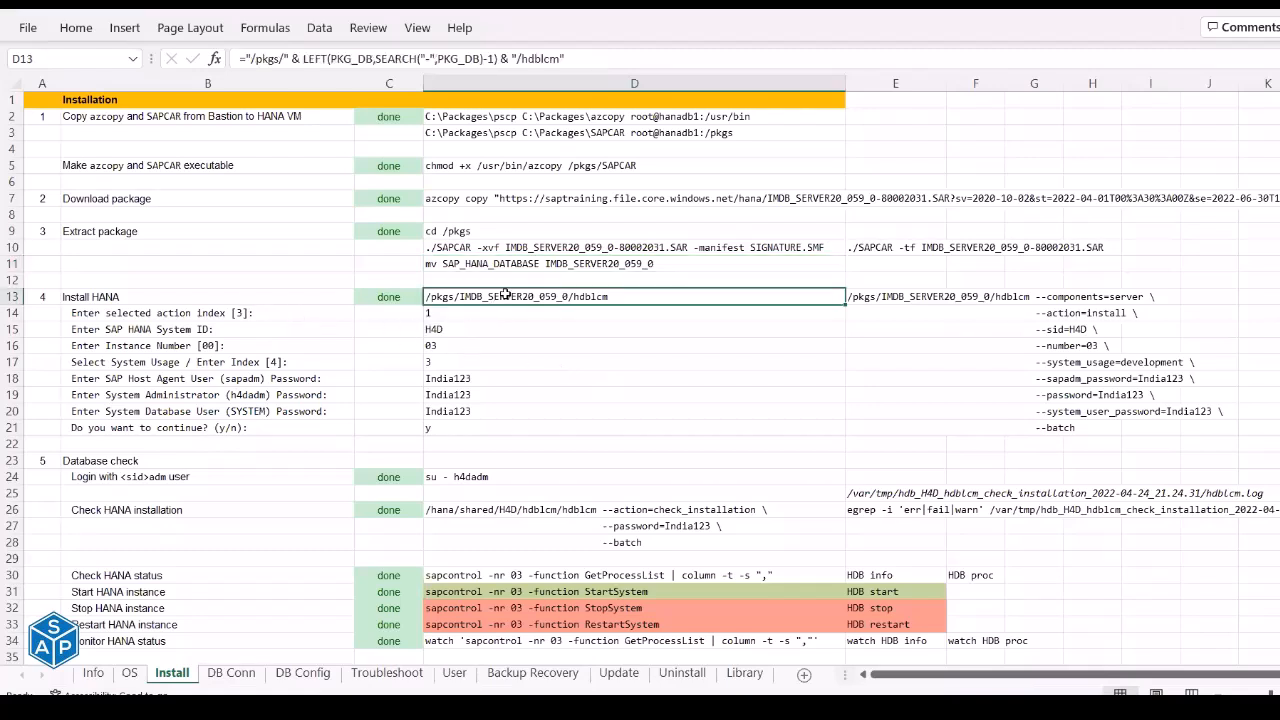
key("ctrl+c")
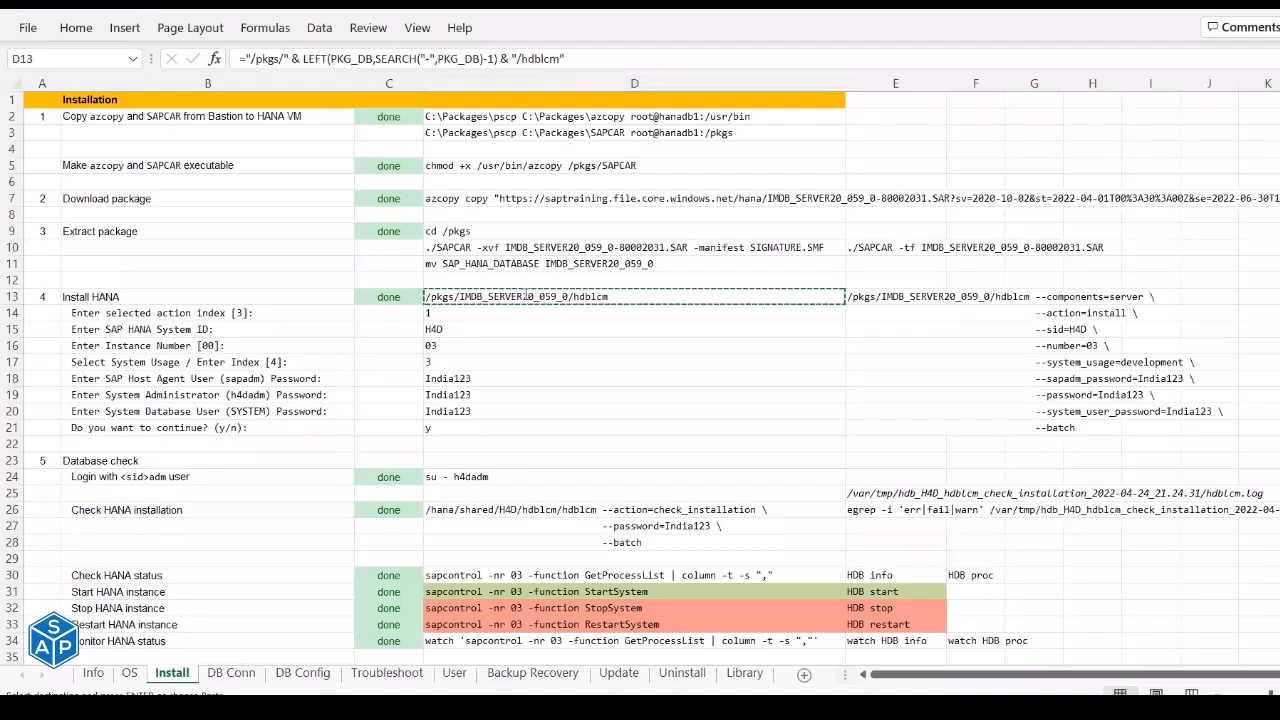
key("alt+Tab")
right_click(525, 293)
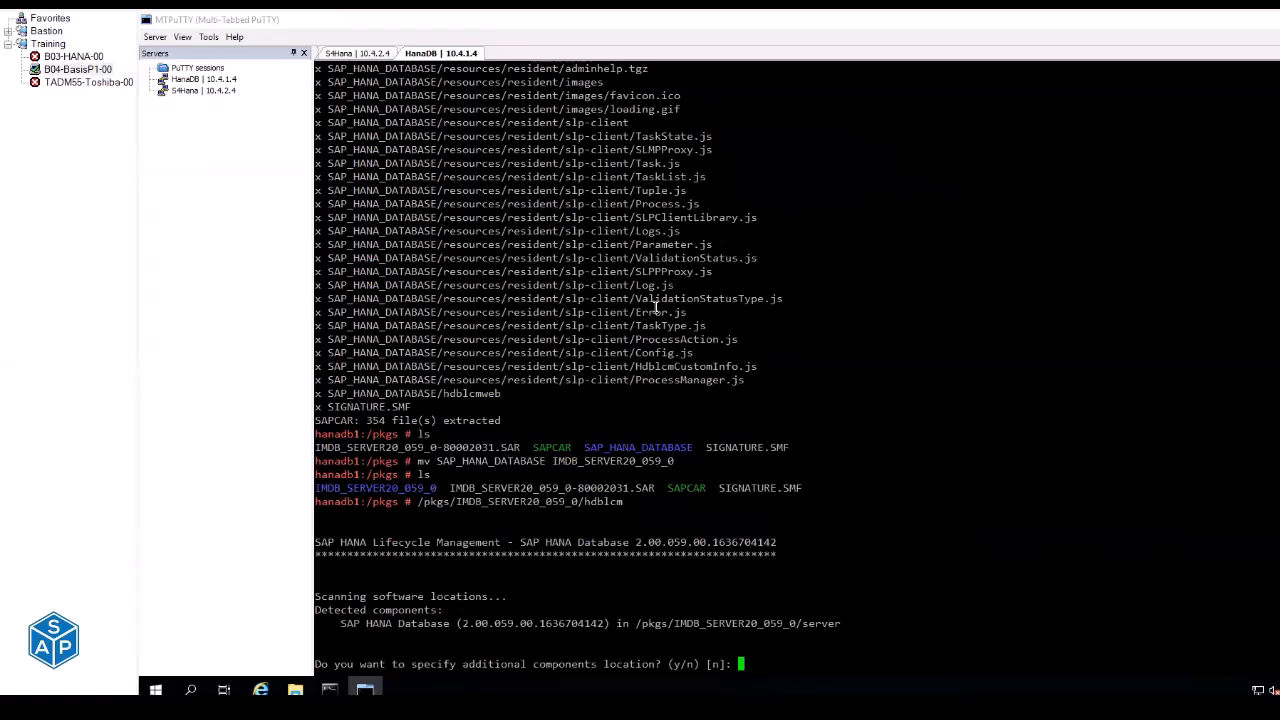
key("Return")
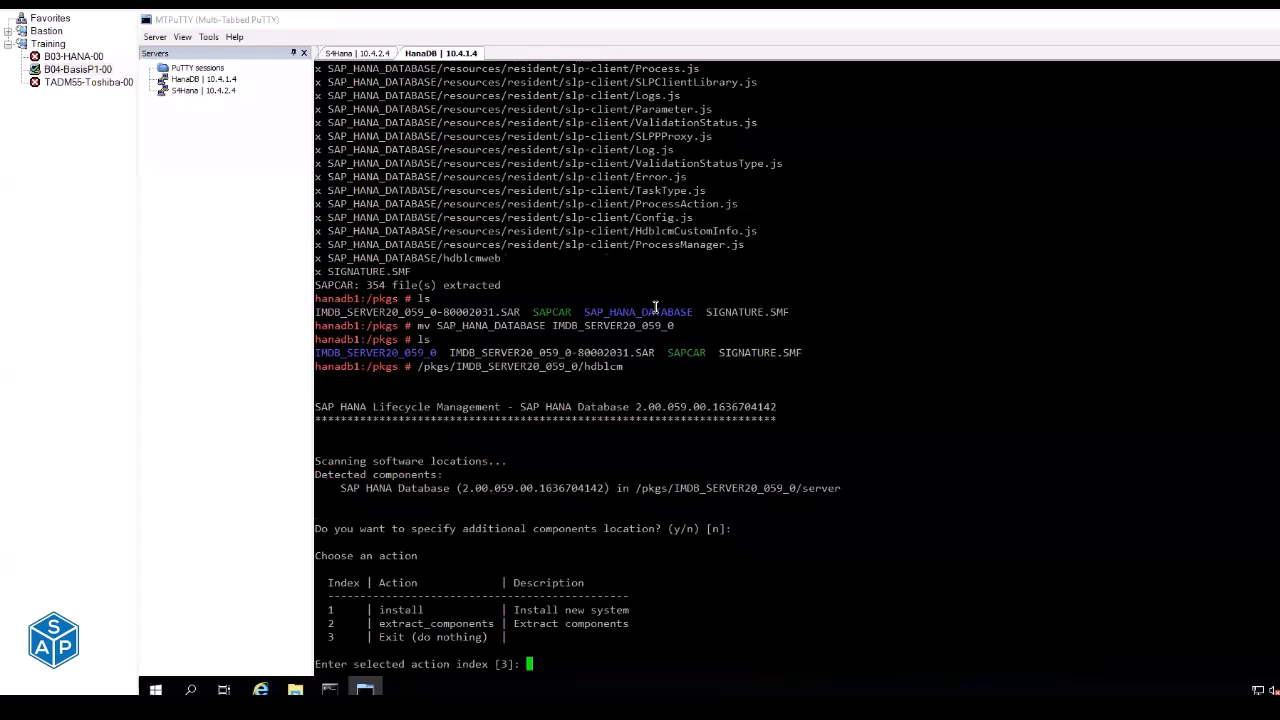
key("Return")
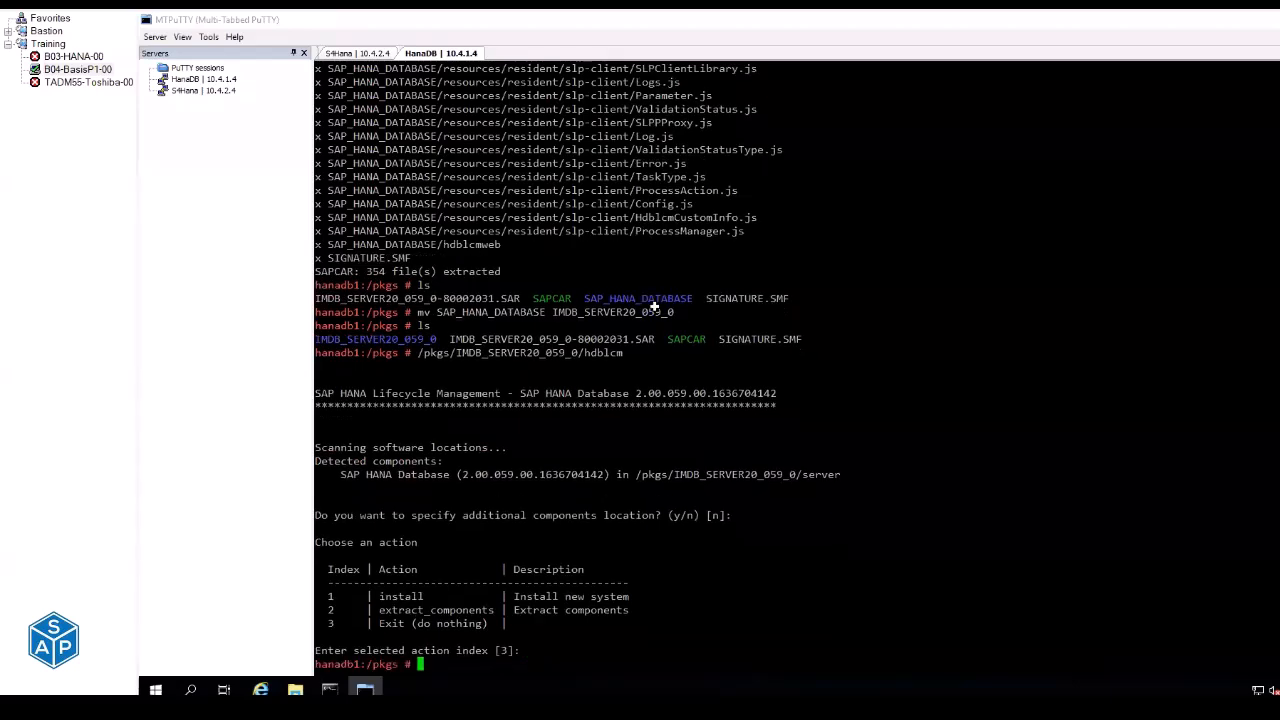
Run the Install sheet's batch hdblcm install from E13:E21 for SID H4D, instance 03, development usage, supplying the sapadm, administrator and SYSTEM passwords.
key("alt+Tab")
left_click_drag(885, 297, 898, 425)
key("ctrl+c")
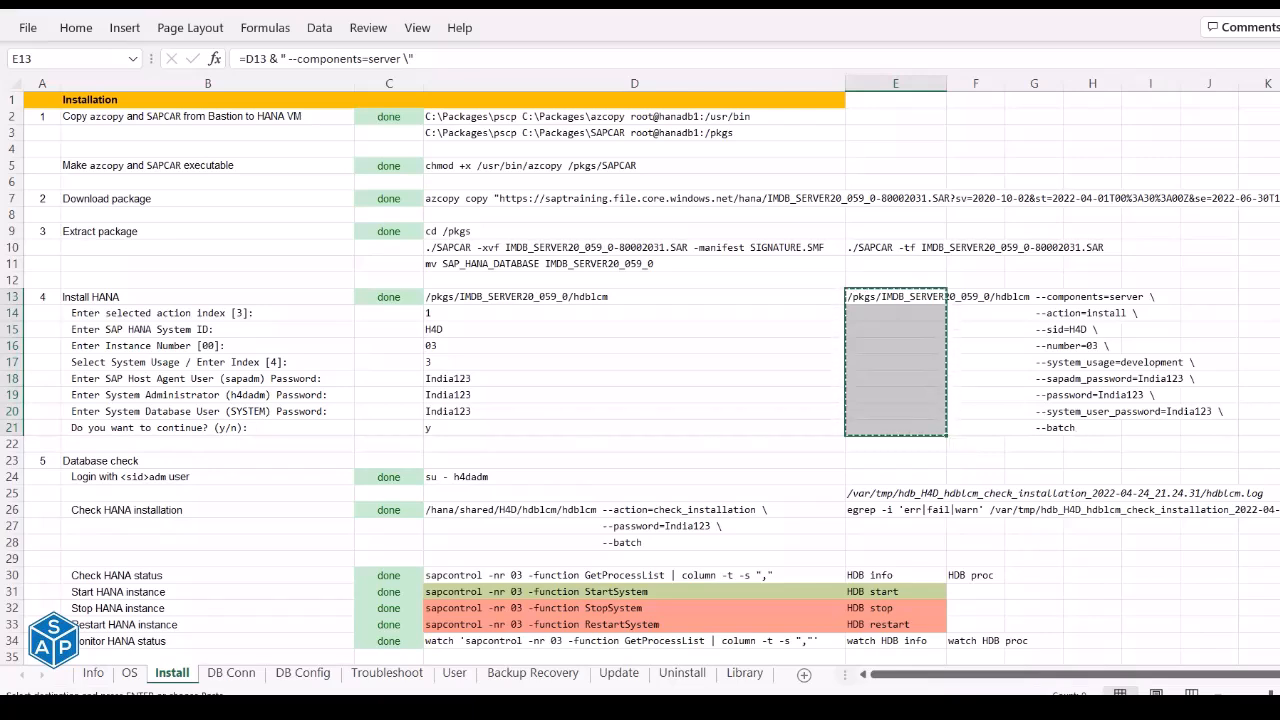
mouse_move(449, 710)
left_click(450, 655)
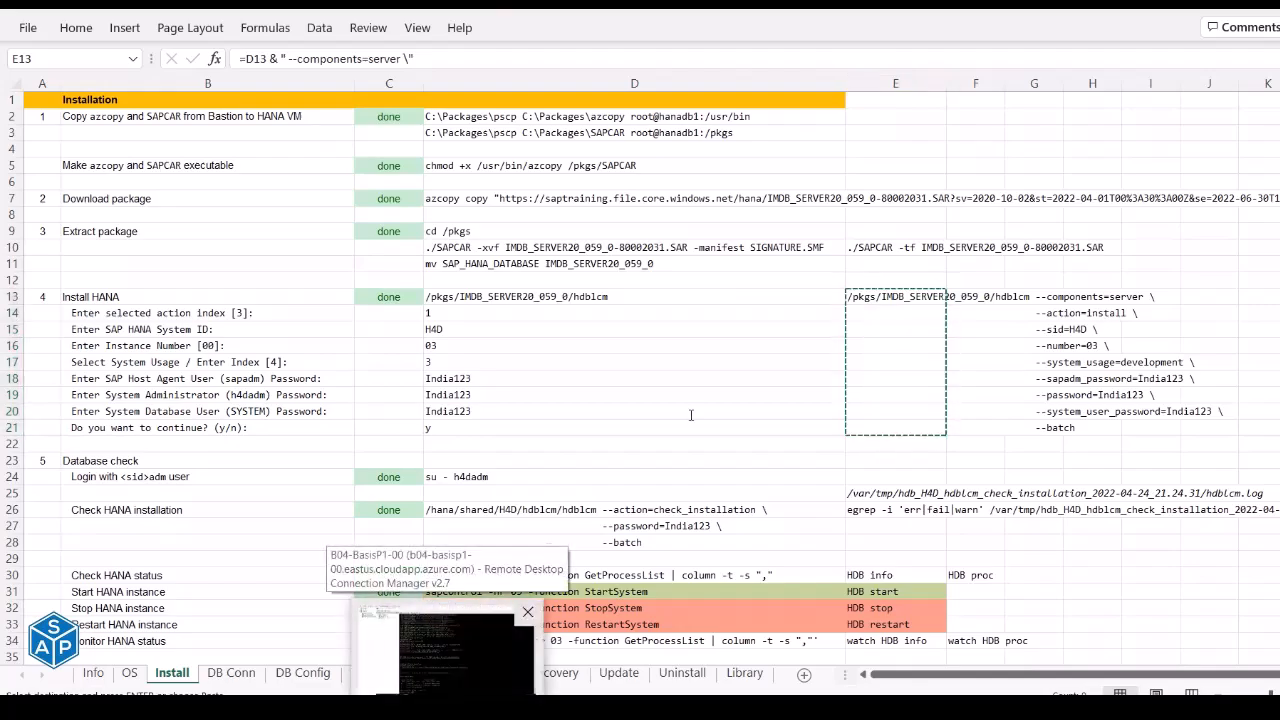
right_click(1120, 205)
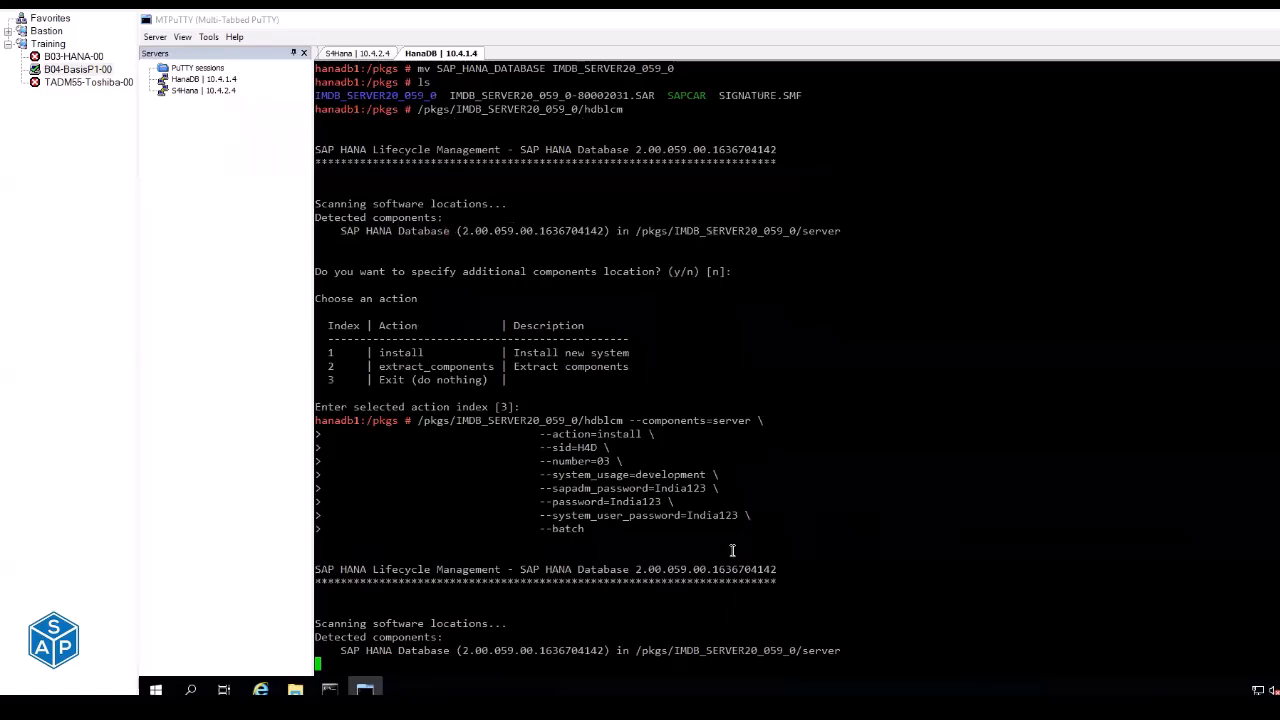